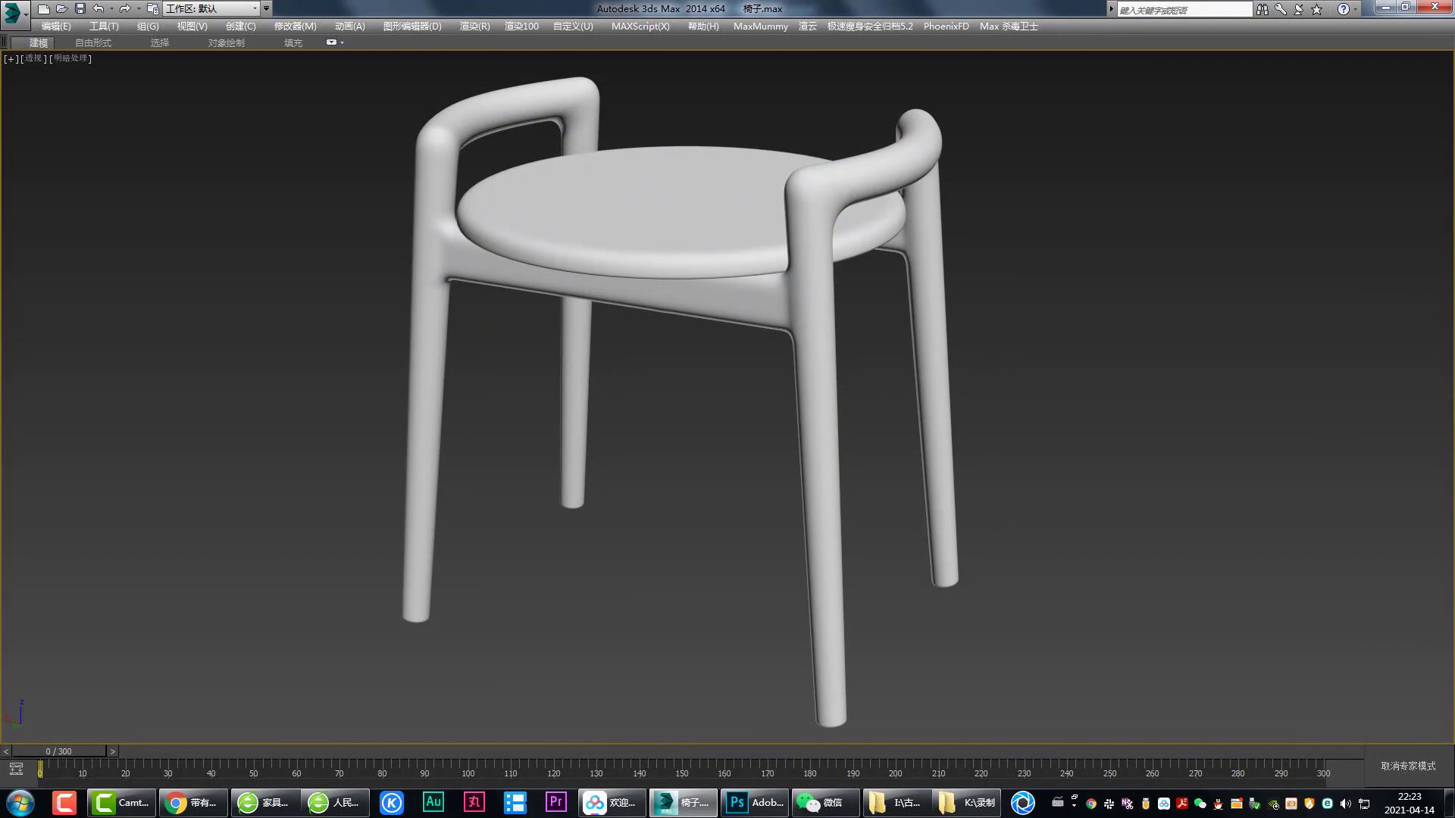
Step: Toggle Edged Faces on and off while orbiting the stool to front and angled top views
key("F4")
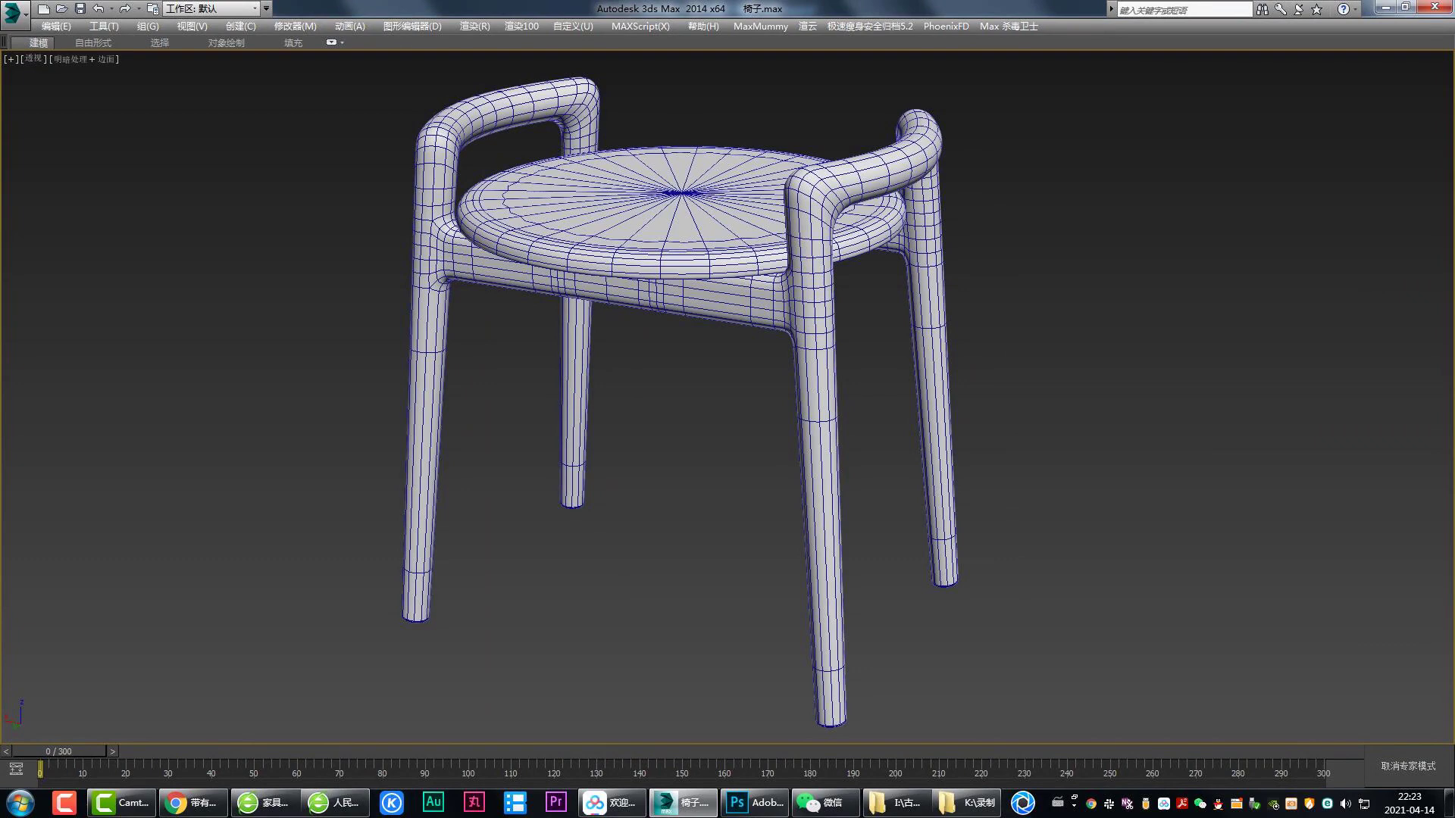
middle_click_drag(682, 379, 758, 379, "alt")
key("F4")
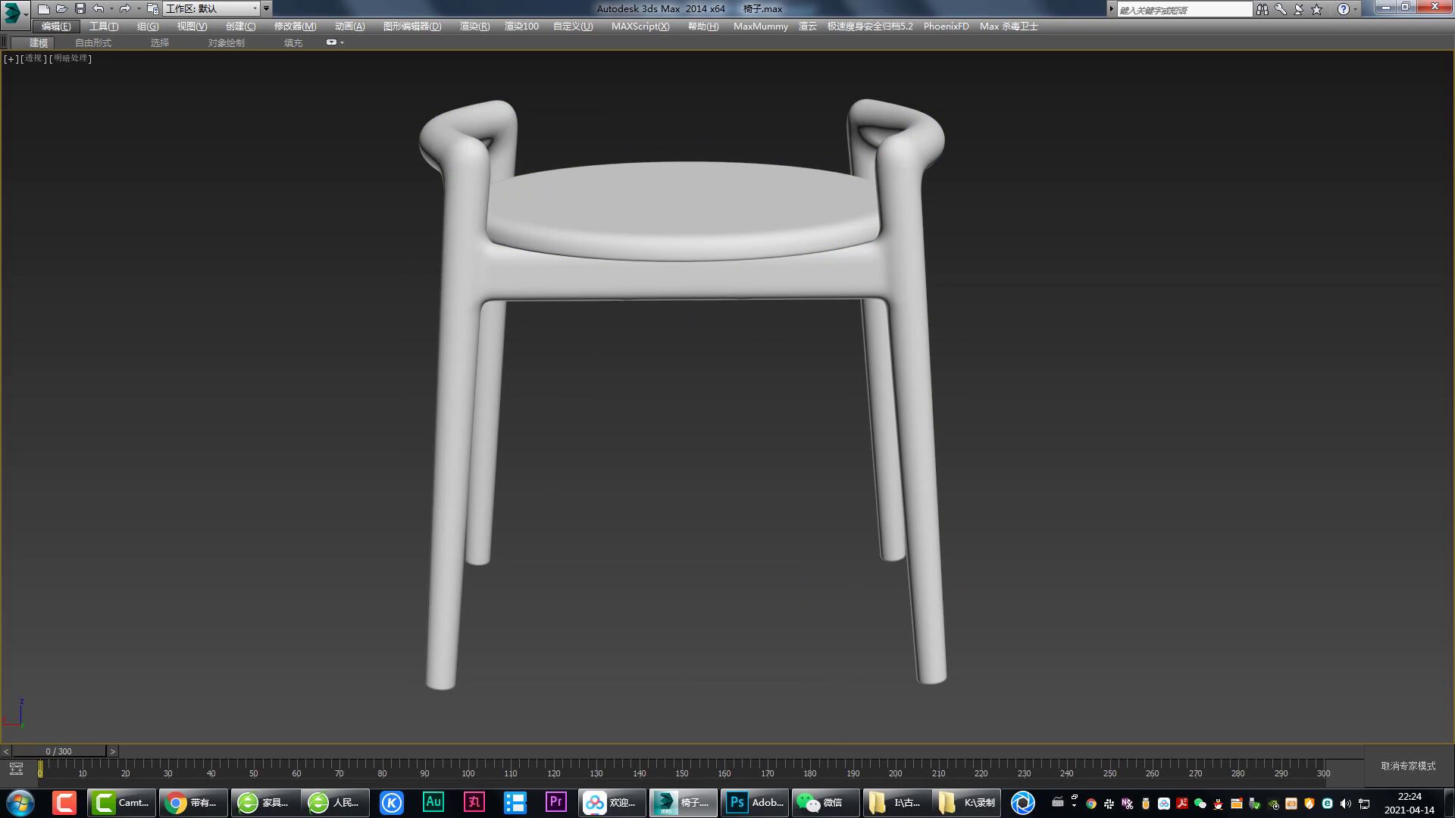
key("F4")
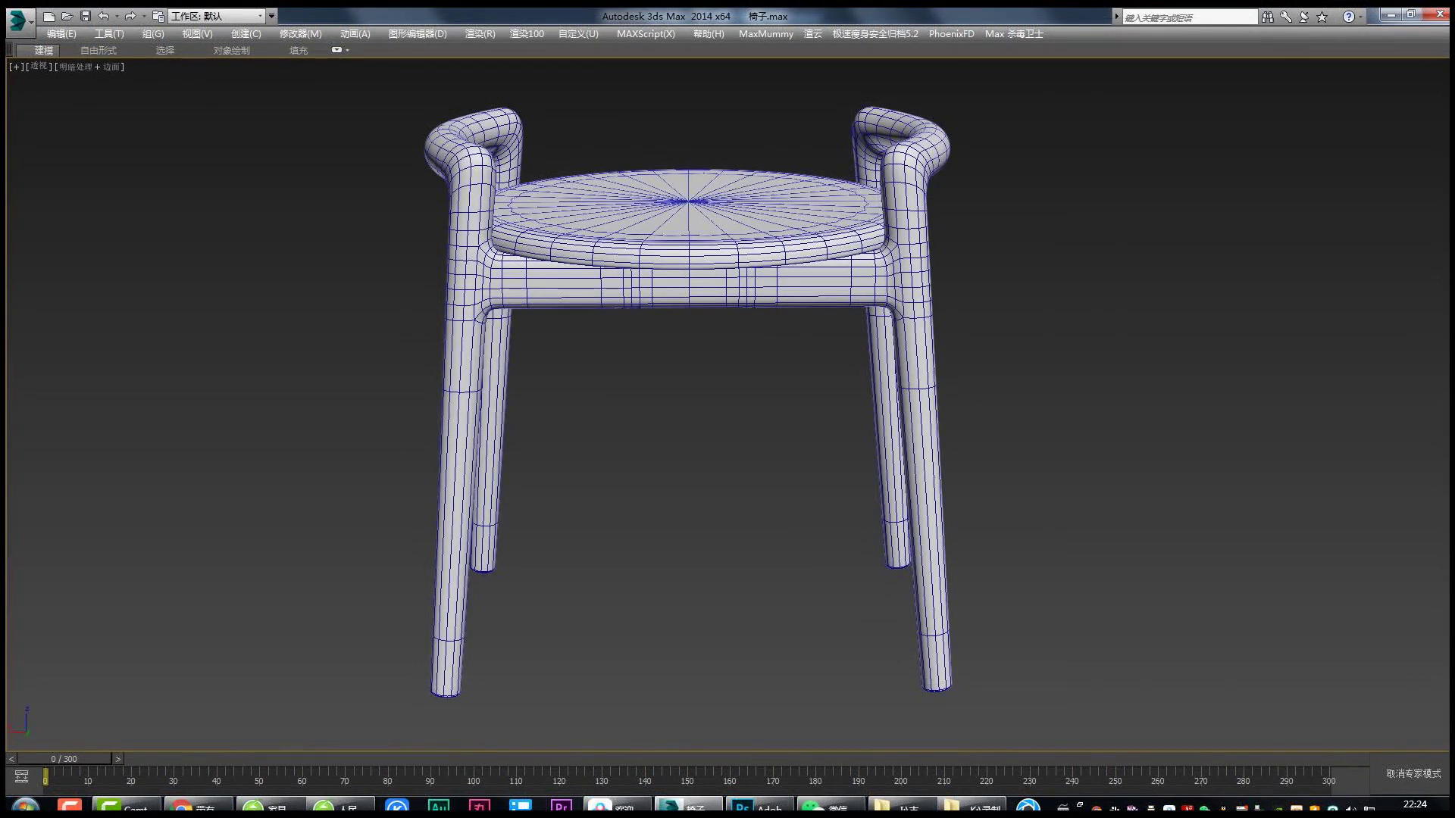
middle_click_drag(728, 410, 803, 379, "alt")
key("F4")
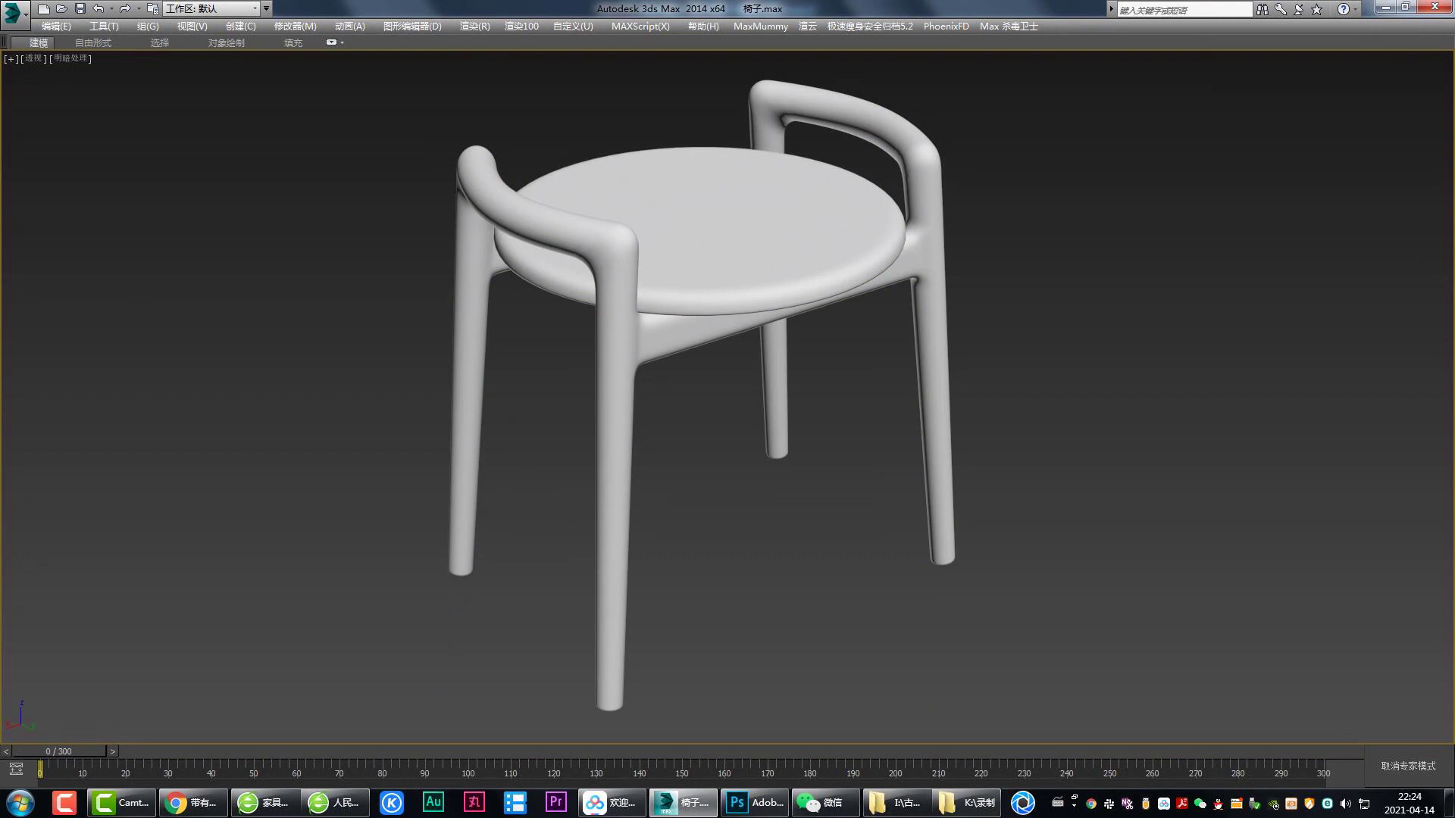
key("F4")
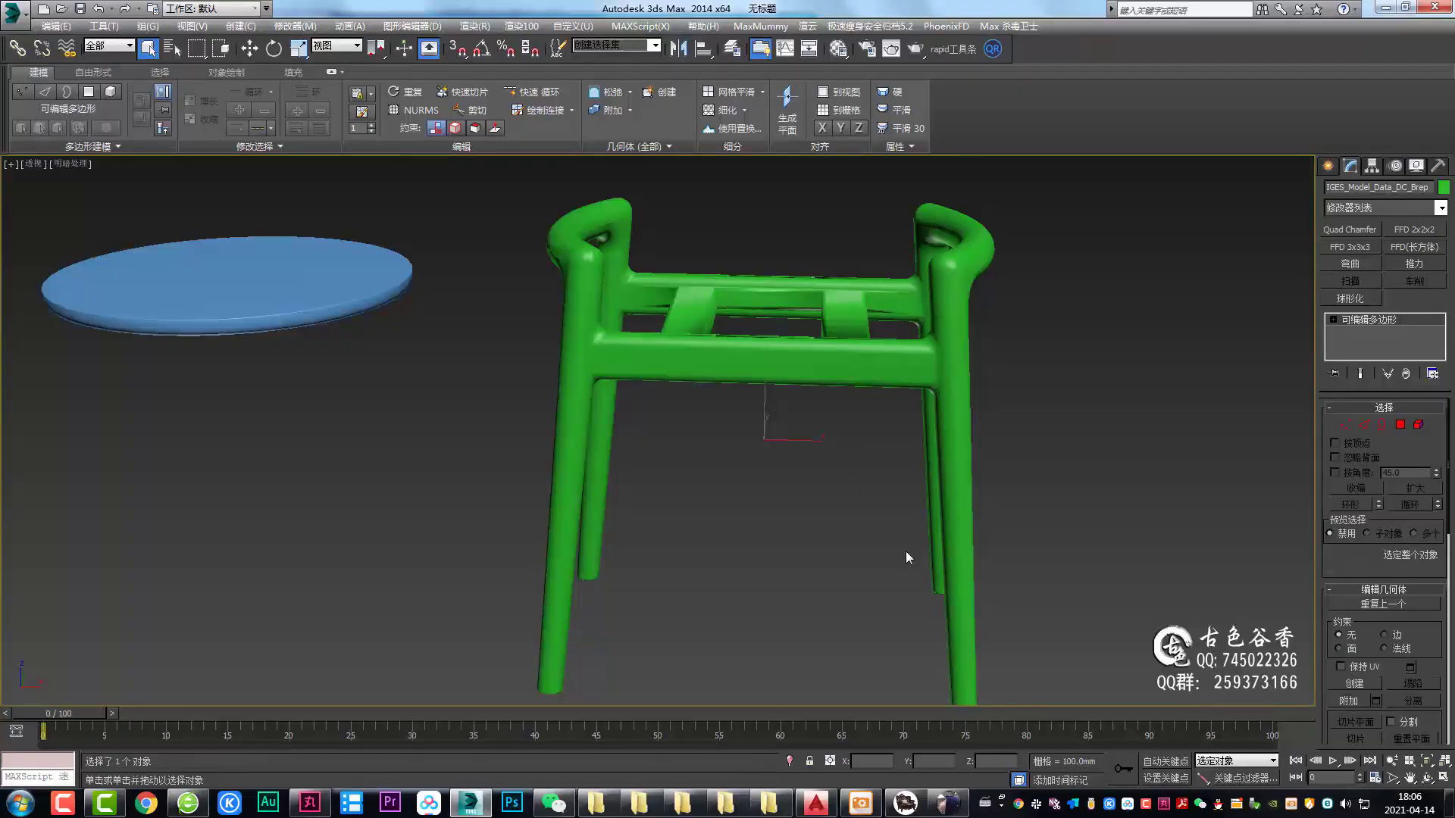
left_click(947, 803)
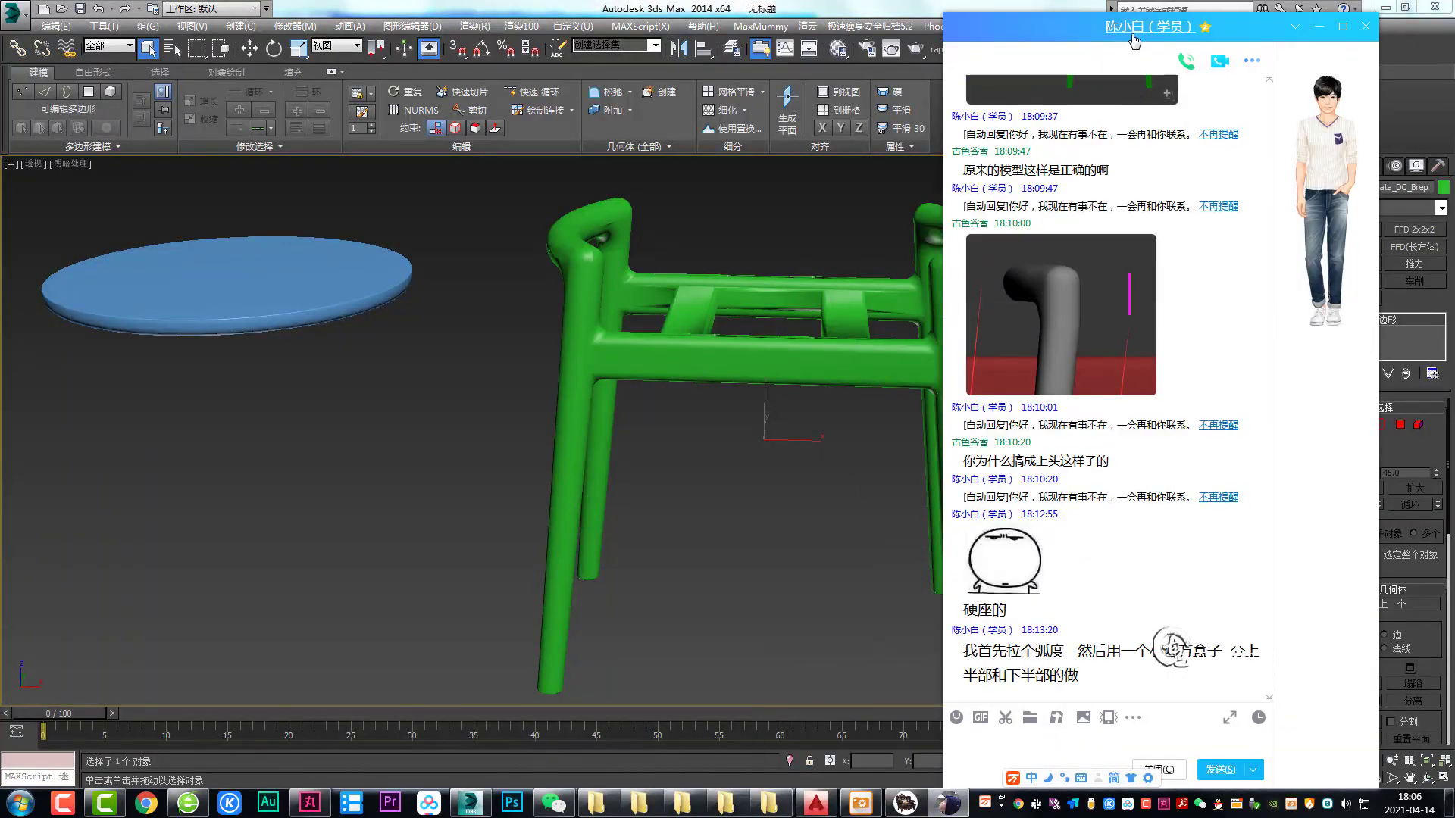
mouse_move(1171, 653)
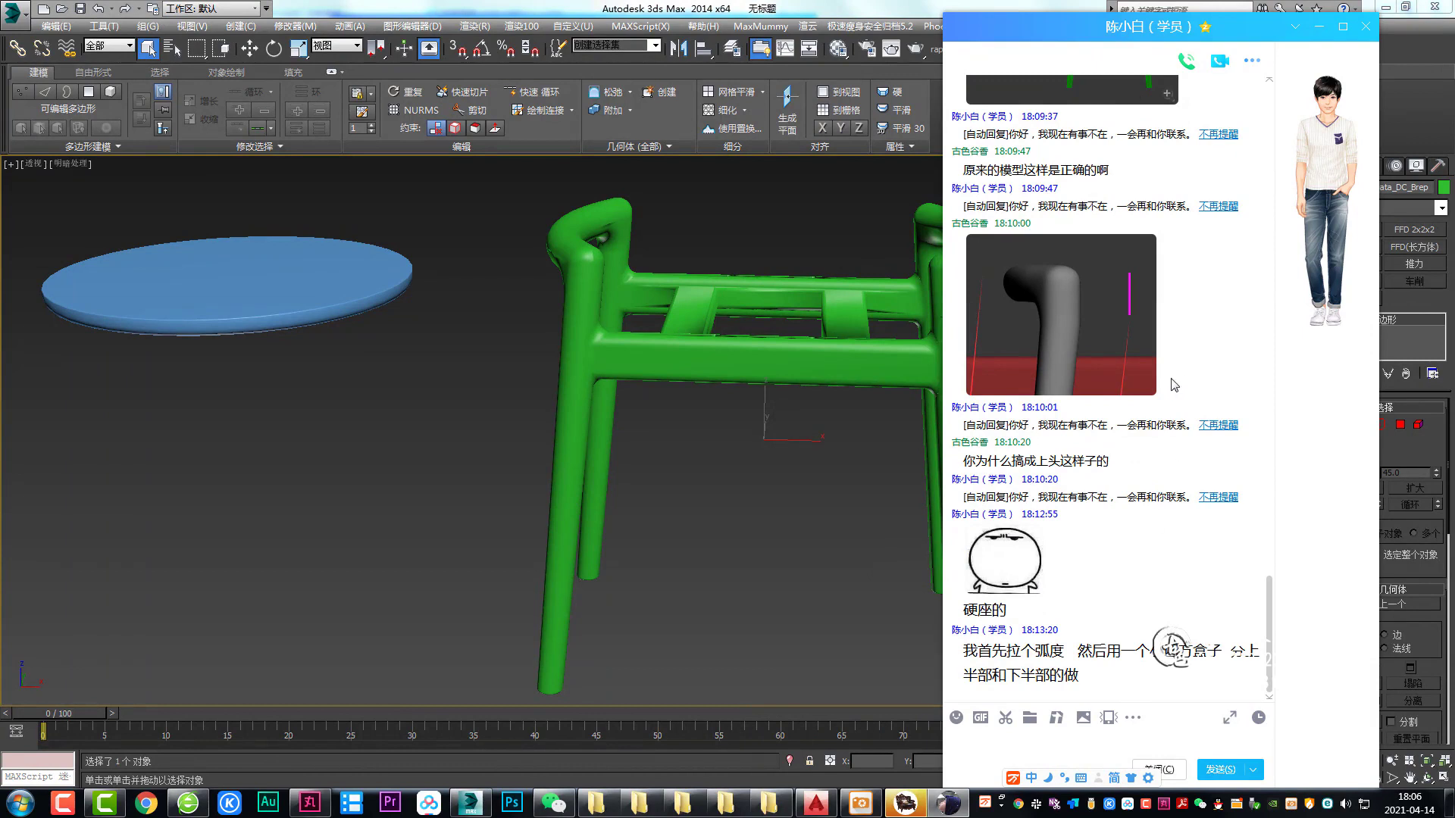
mouse_move(1114, 455)
mouse_move(966, 652)
left_mouse_down()
mouse_move(1257, 632)
mouse_move(1272, 653)
mouse_move(1235, 680)
mouse_move(1121, 682)
mouse_move(1060, 708)
mouse_move(938, 661)
left_mouse_up()
key("Escape")
scroll(1142, 601, "up", 5)
scroll(1142, 601, "down", 5)
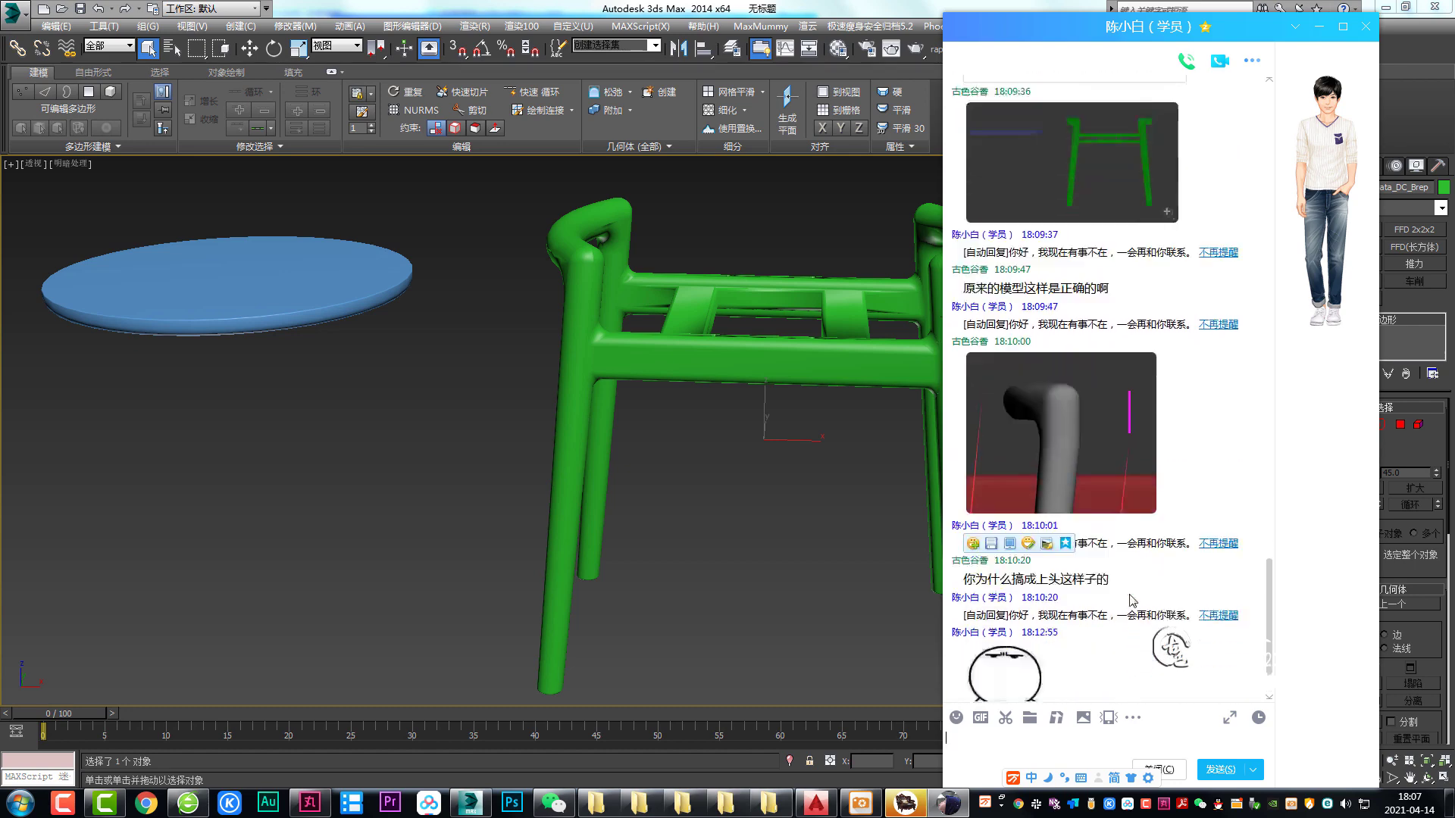
mouse_move(636, 385)
middle_mouse_down("alt")
mouse_move(608, 400)
mouse_move(585, 366)
mouse_move(629, 354)
mouse_move(716, 410)
mouse_move(662, 421)
mouse_move(616, 400)
mouse_move(677, 393)
middle_mouse_up("alt")
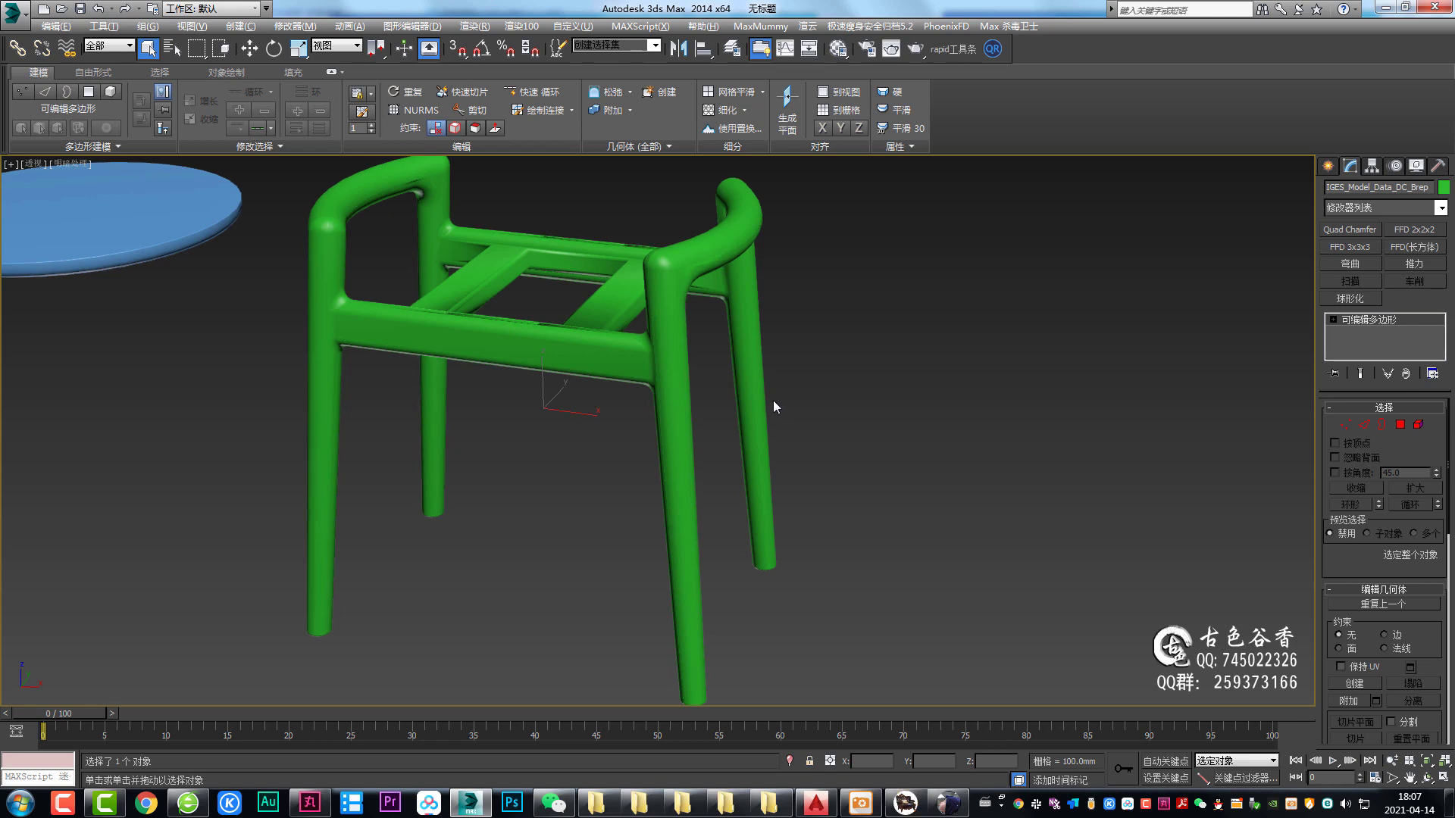
Step: Orbit and zoom around the green stool frame, then switch to the four-viewport layout
middle_click_drag(773, 400, 1042, 365, "alt")
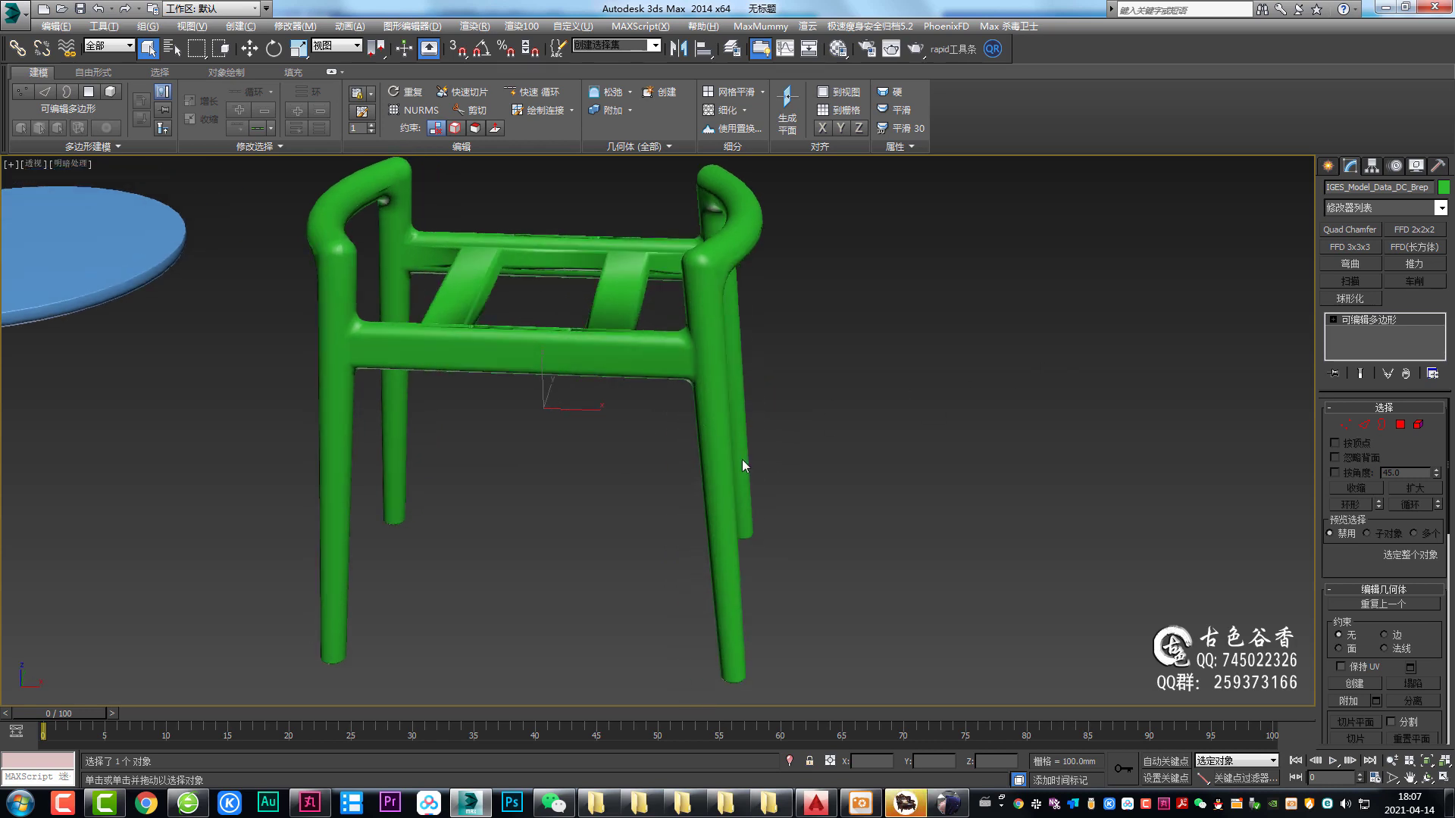
mouse_move(743, 459)
middle_mouse_down("alt")
mouse_move(639, 475)
mouse_move(770, 424)
mouse_move(691, 349)
middle_mouse_up("alt")
key("alt+w")
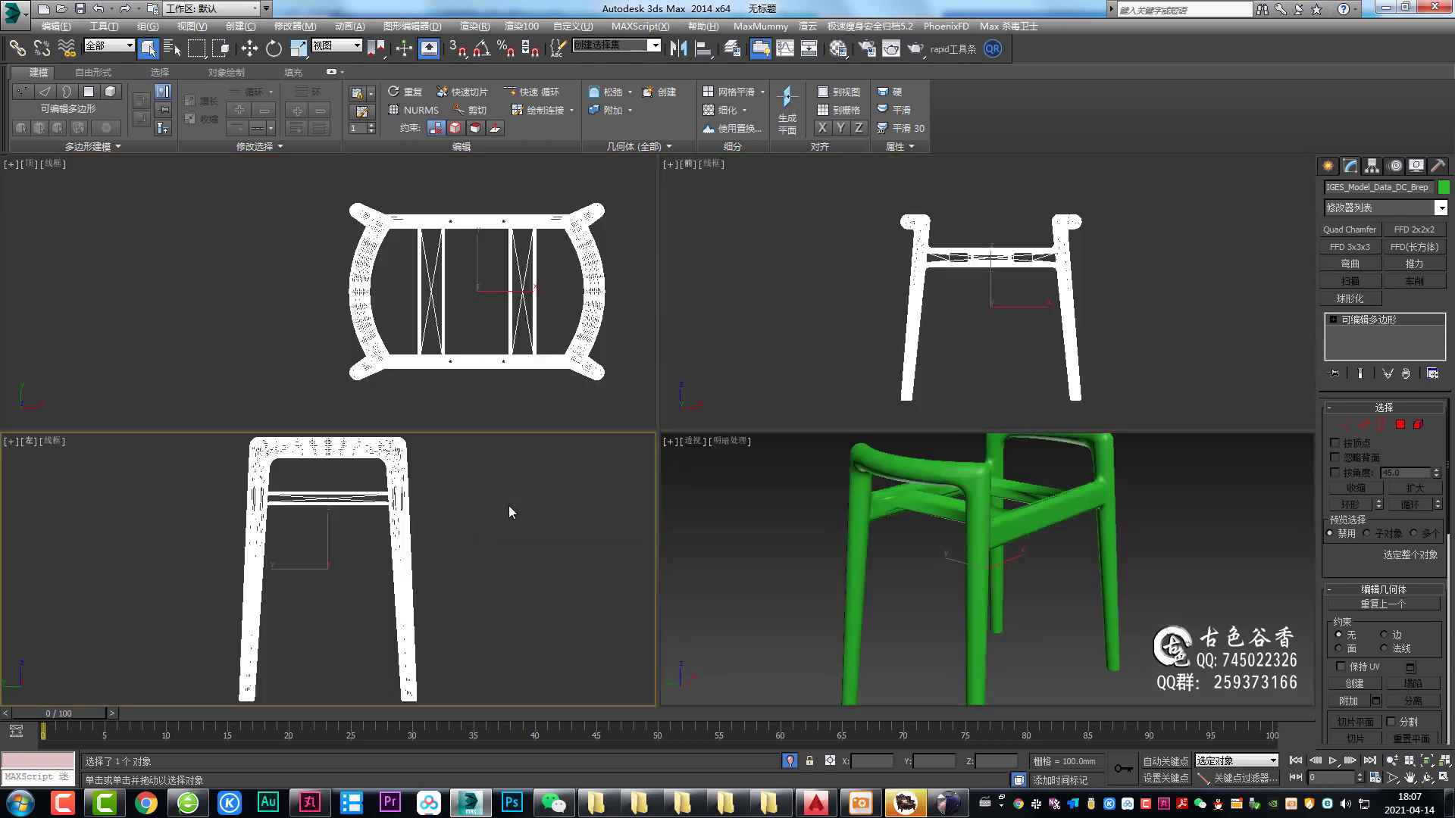
right_click(508, 507)
key("alt+w")
key("alt+w")
Step: Make the Left view active, maximize it, and show the Create panel
right_click(946, 284)
right_click(477, 581)
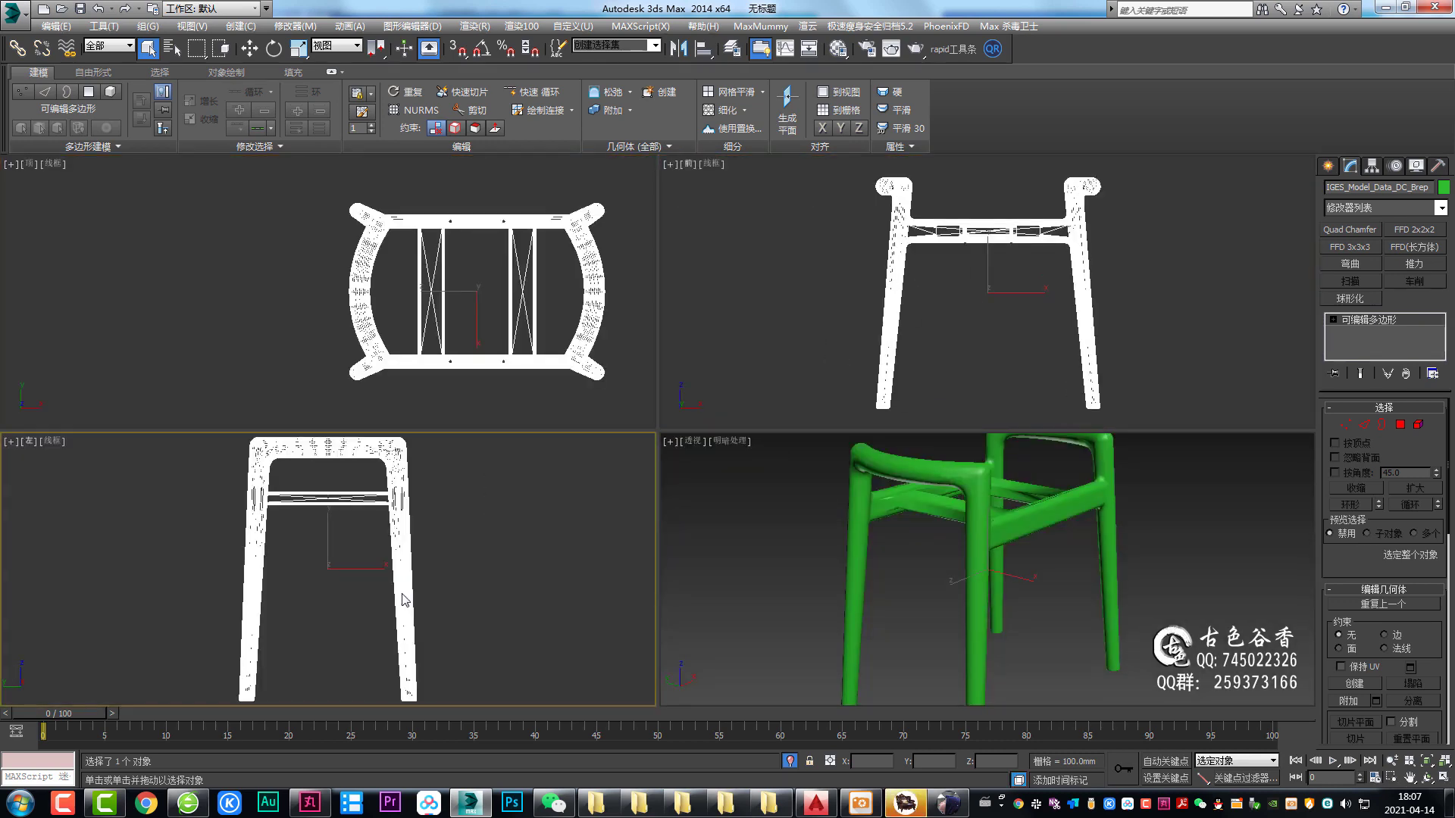
right_click(950, 339)
right_click(423, 587)
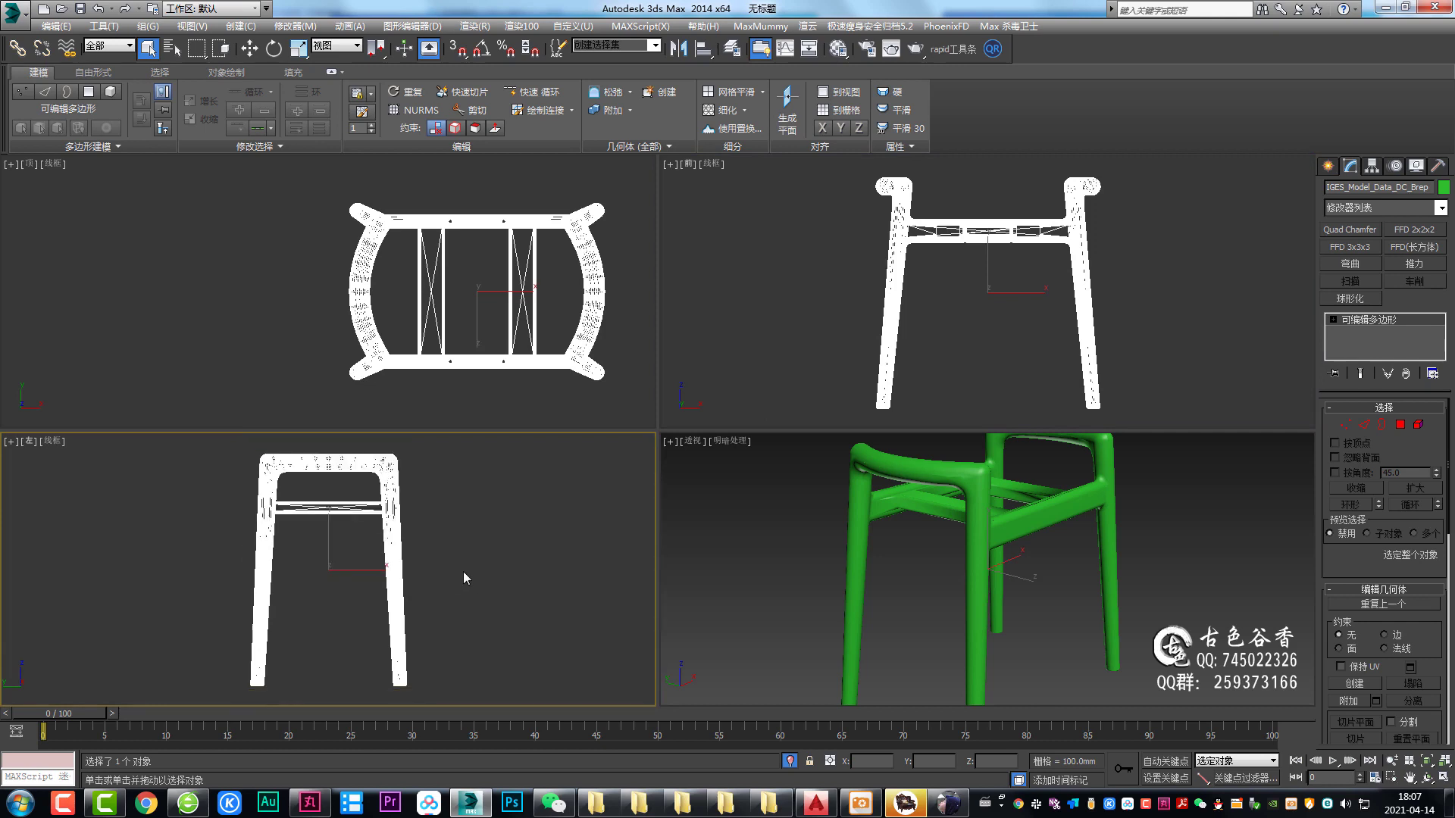
key("alt+w")
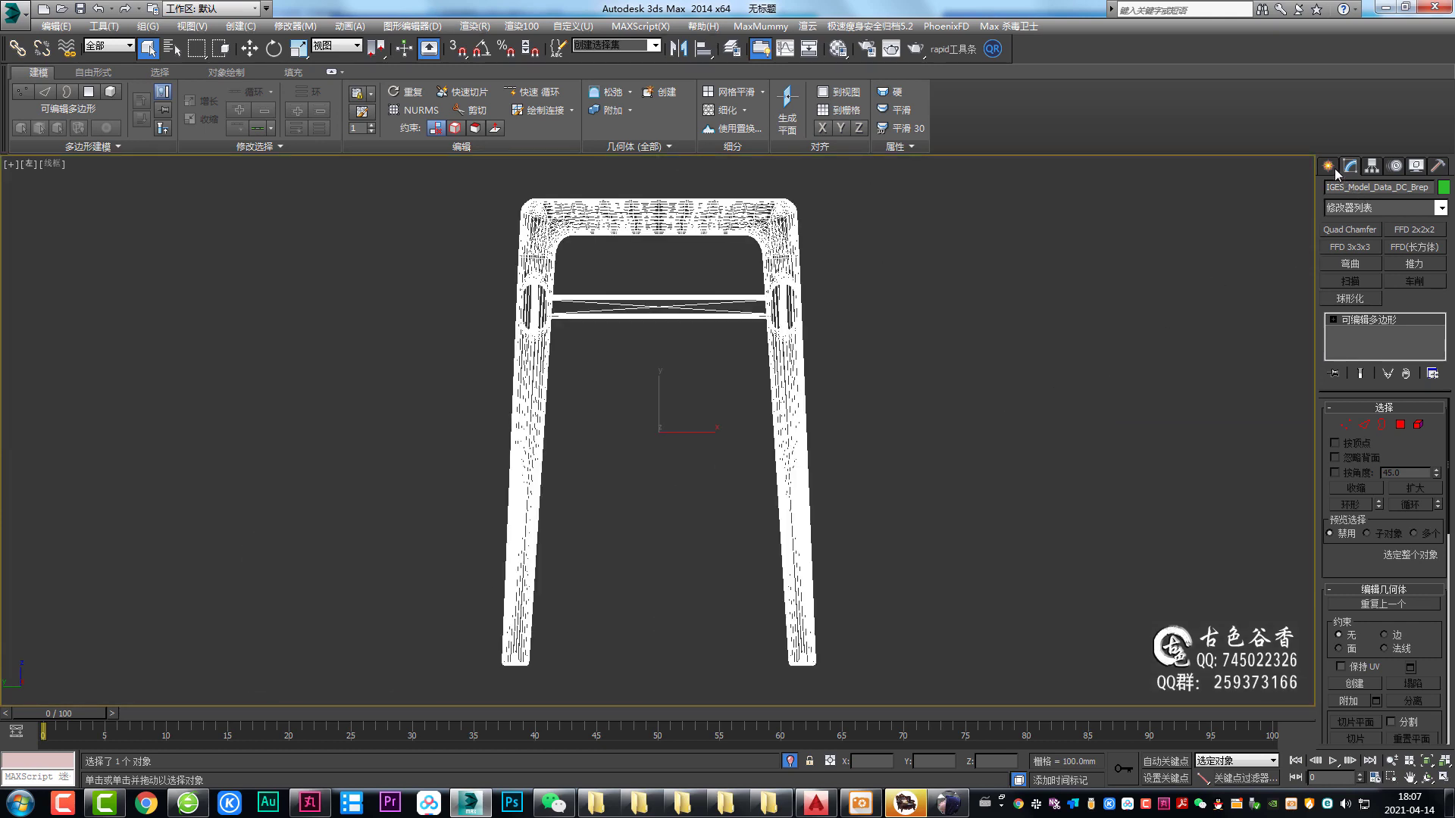
left_click(1328, 166)
middle_click_drag(843, 331, 788, 317)
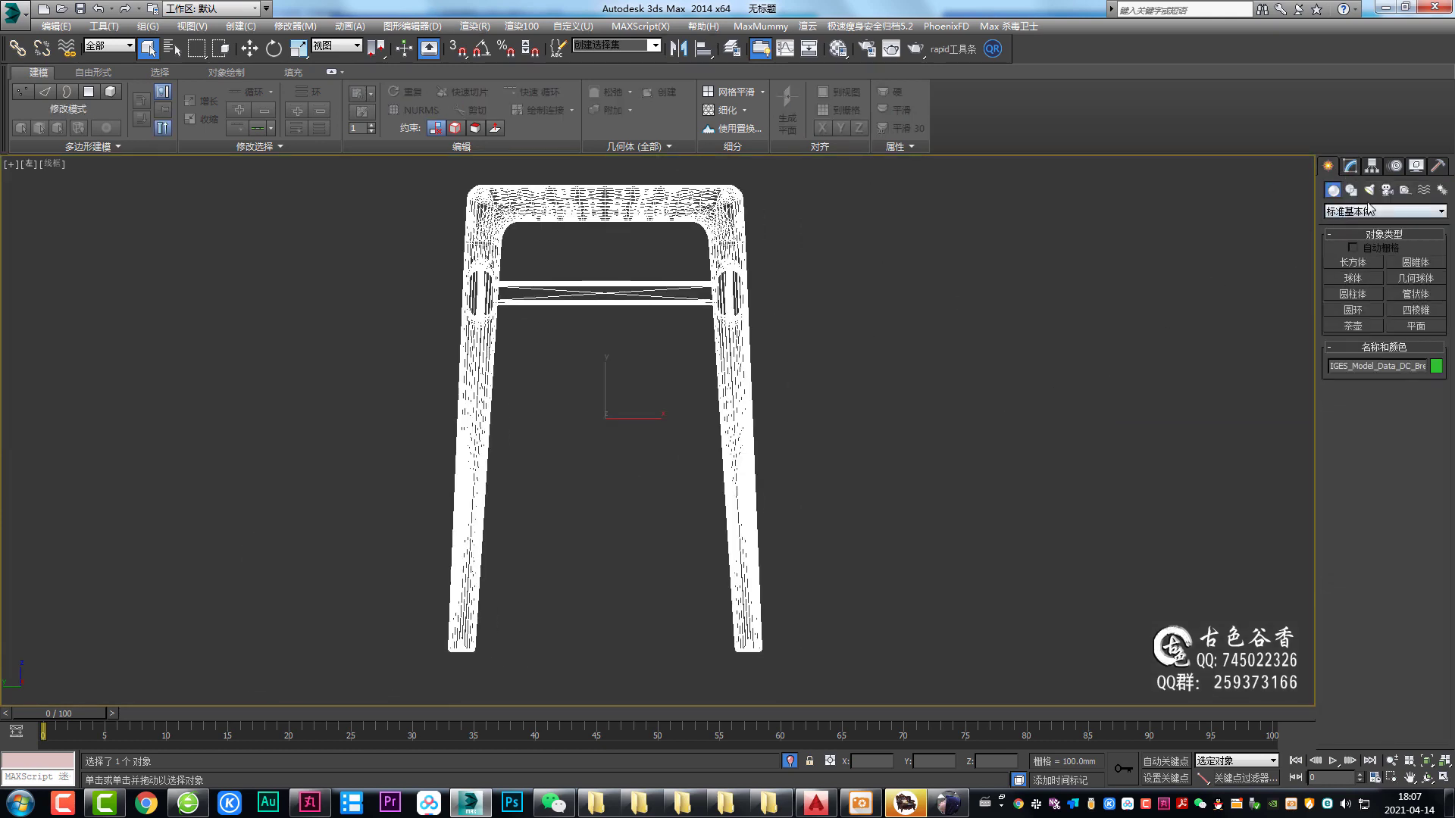
Step: Draw a rectangle shape enclosing the stool frame in the Left view
left_click(1351, 189)
left_click(1414, 280)
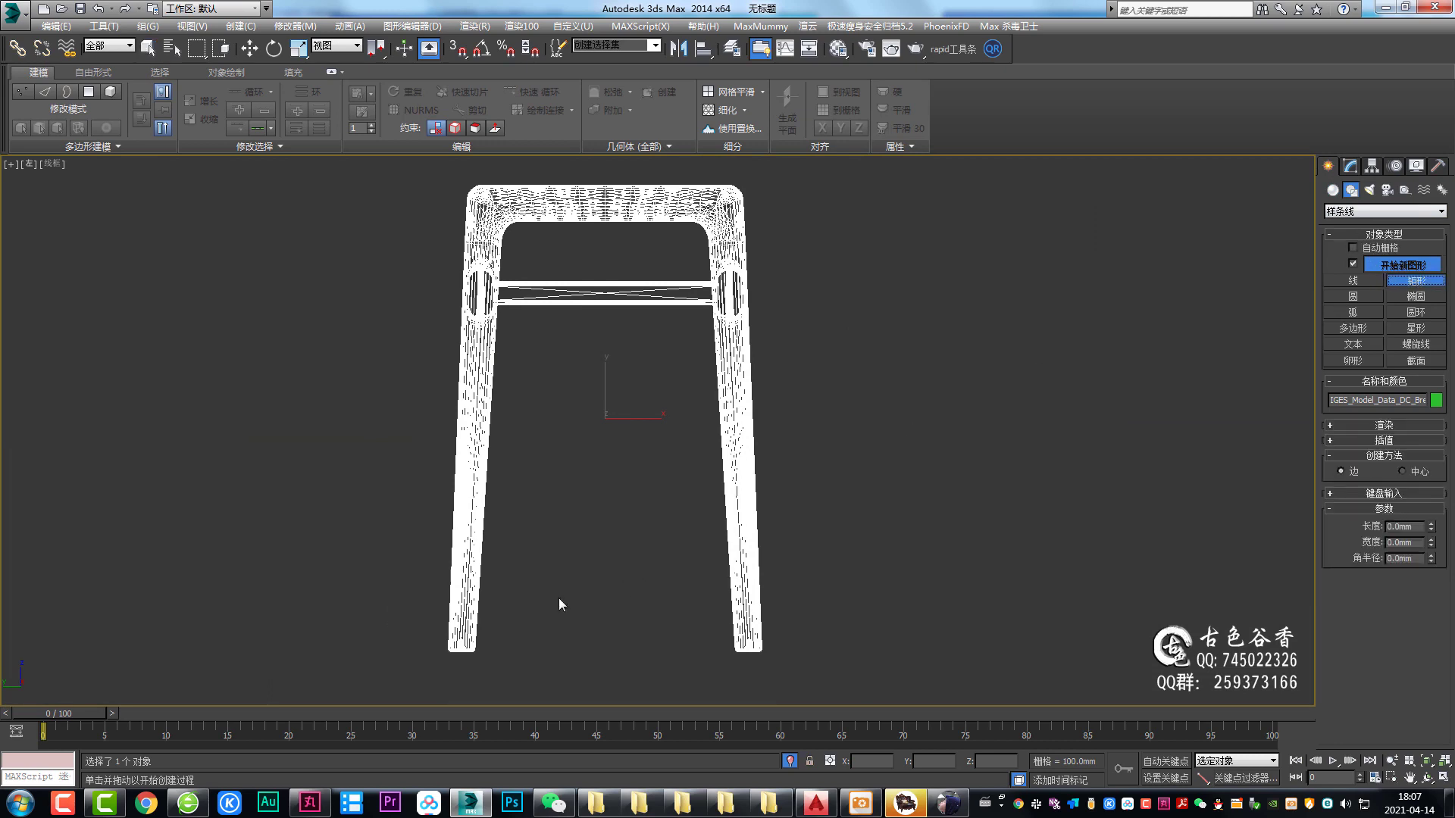
middle_click_drag(461, 652, 454, 676)
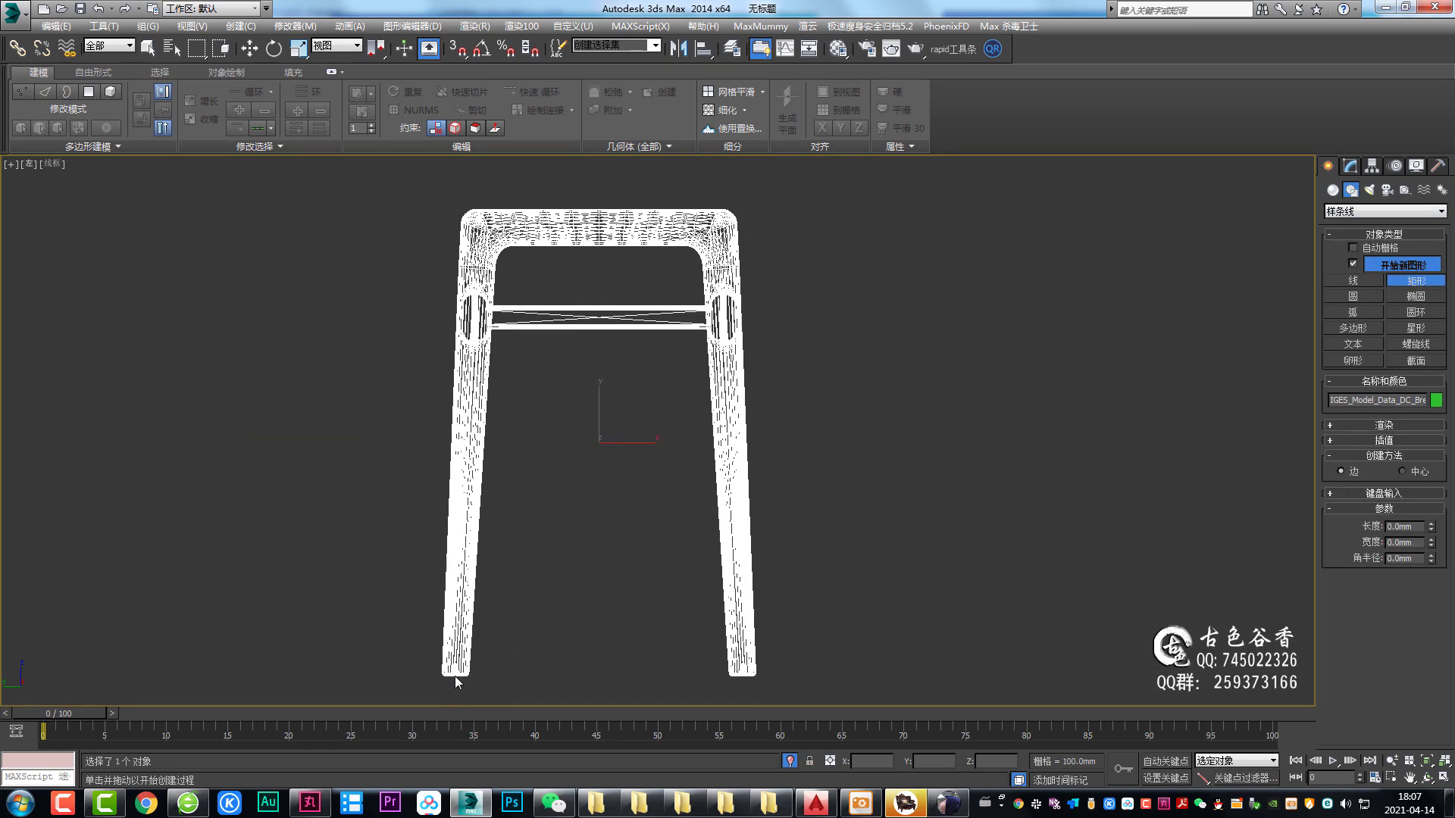
mouse_move(455, 676)
left_mouse_down()
mouse_move(824, 243)
mouse_move(742, 219)
left_mouse_up()
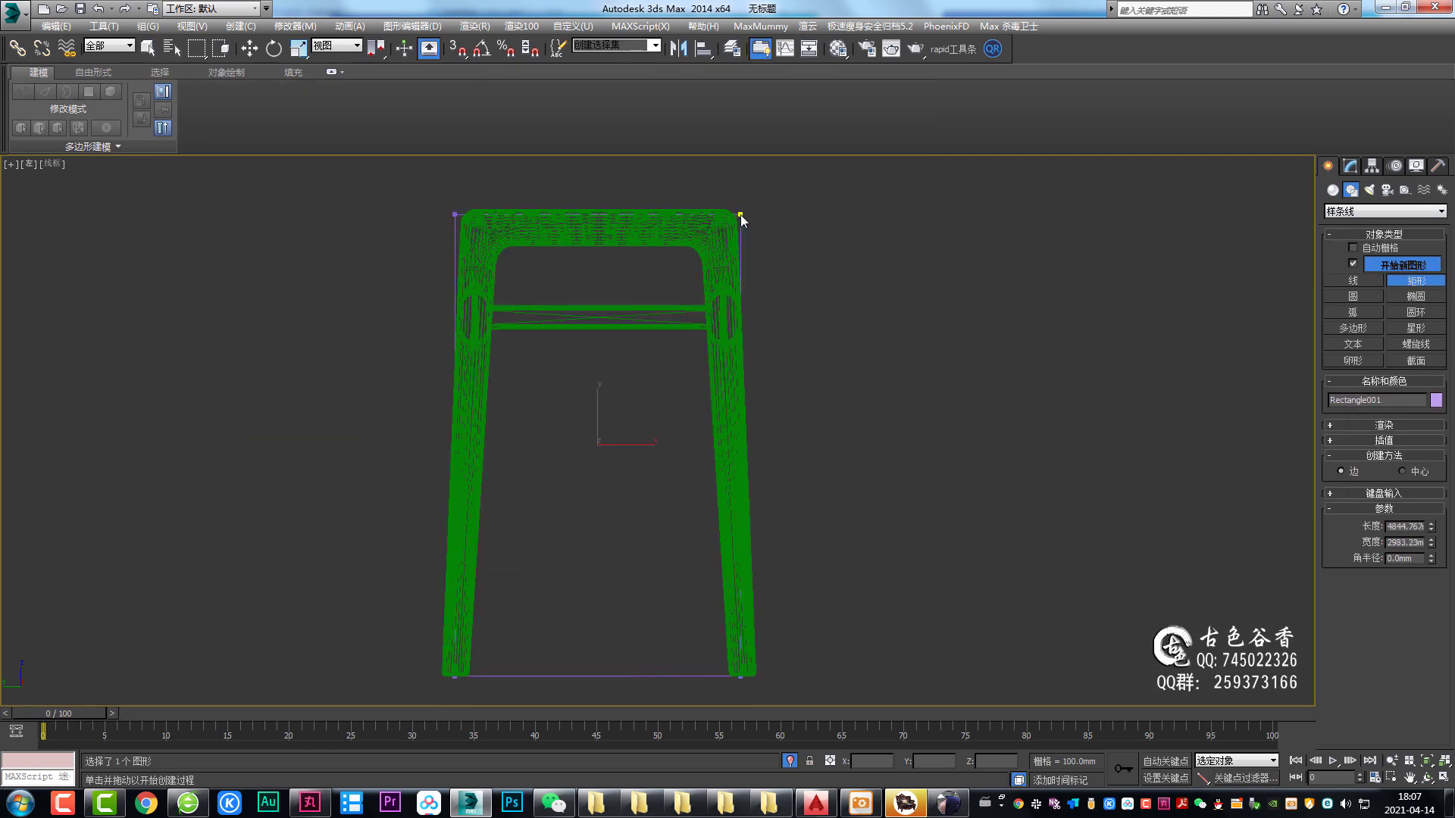
right_click(811, 201)
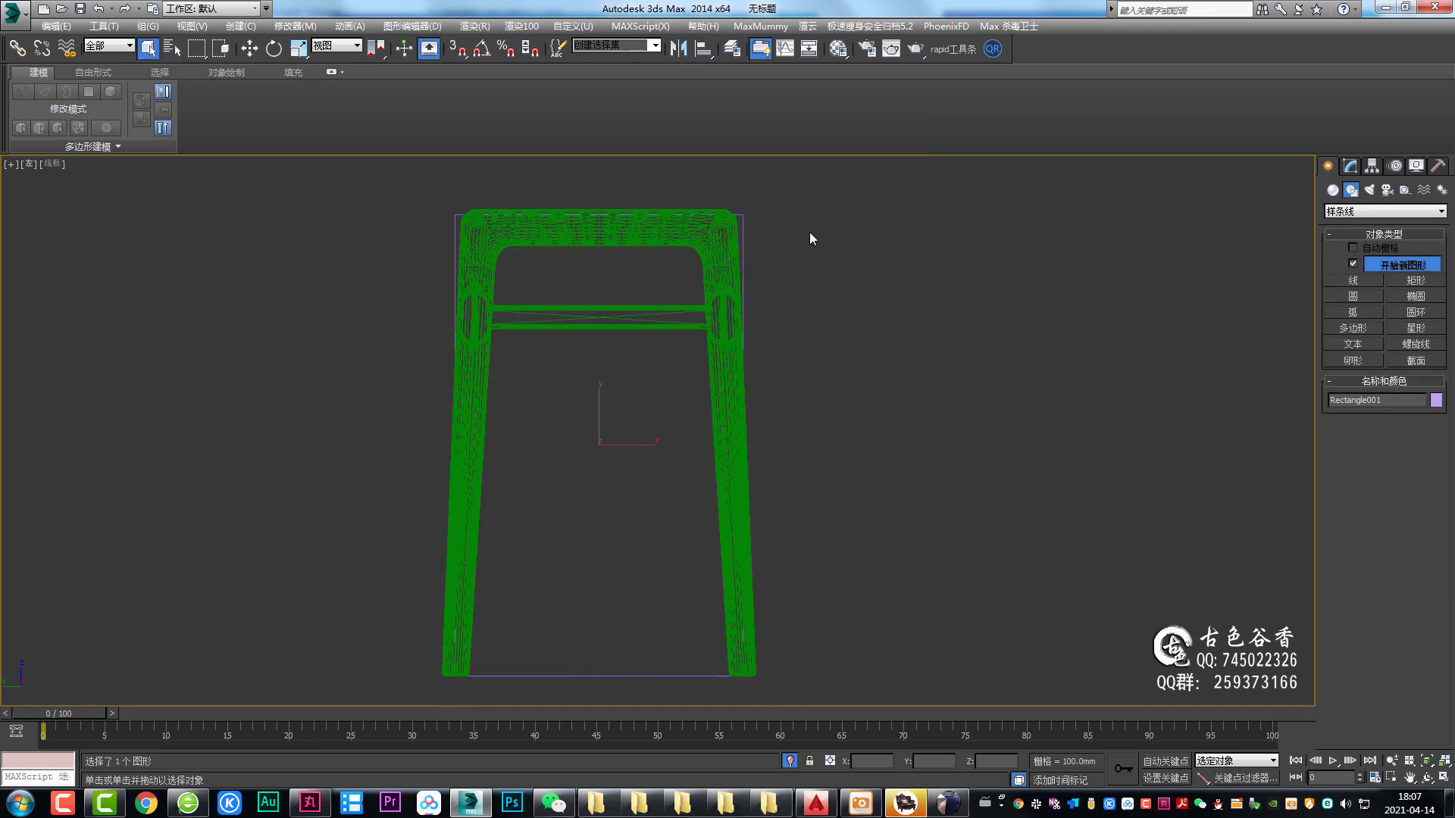
middle_click_drag(809, 238, 821, 272)
Step: Convert the rectangle to an editable spline and select its bottom segment
key("1")
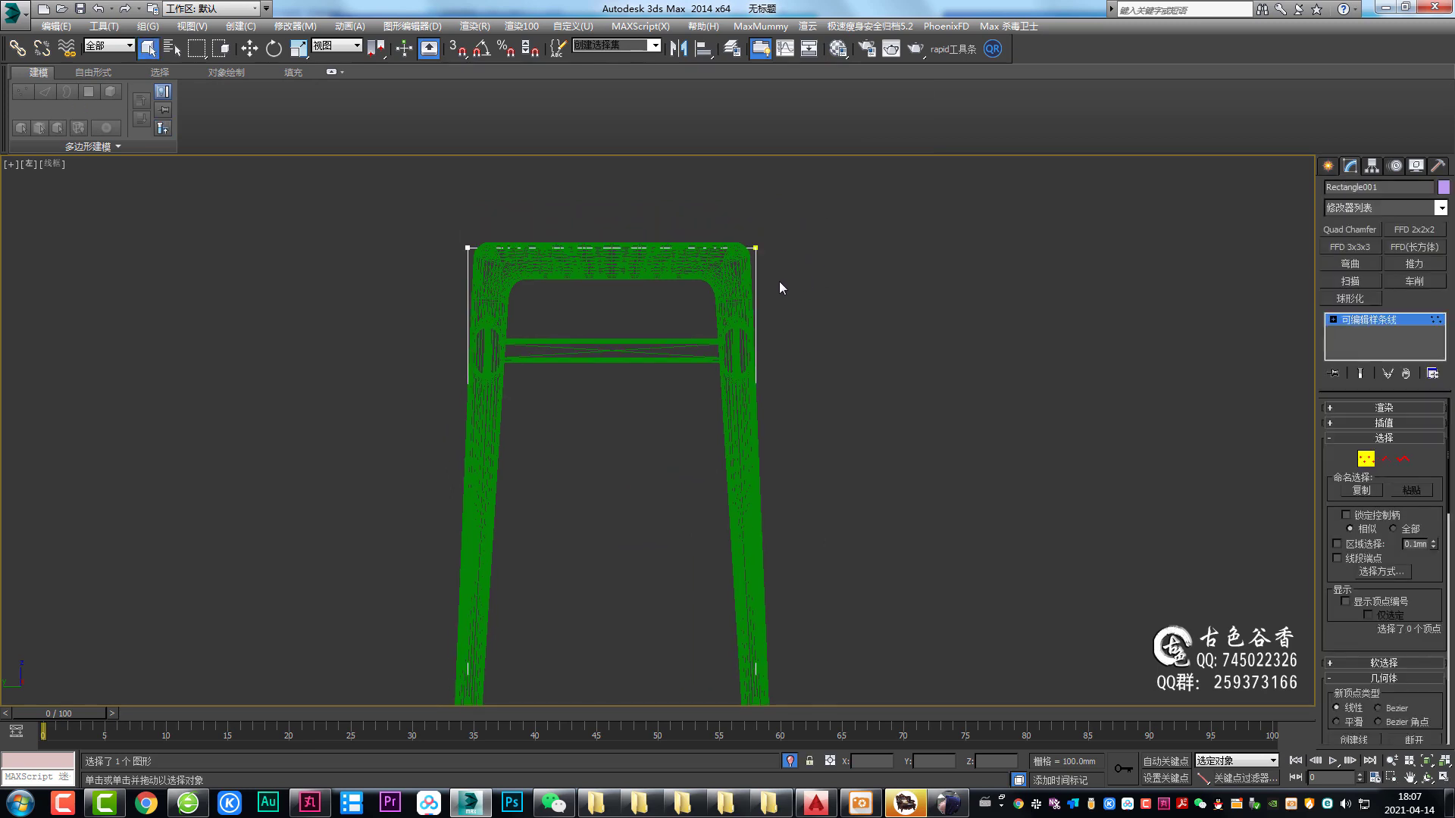
right_click(720, 297)
left_click(671, 241)
scroll(600, 353, "down", 3)
left_click_drag(601, 353, 615, 579)
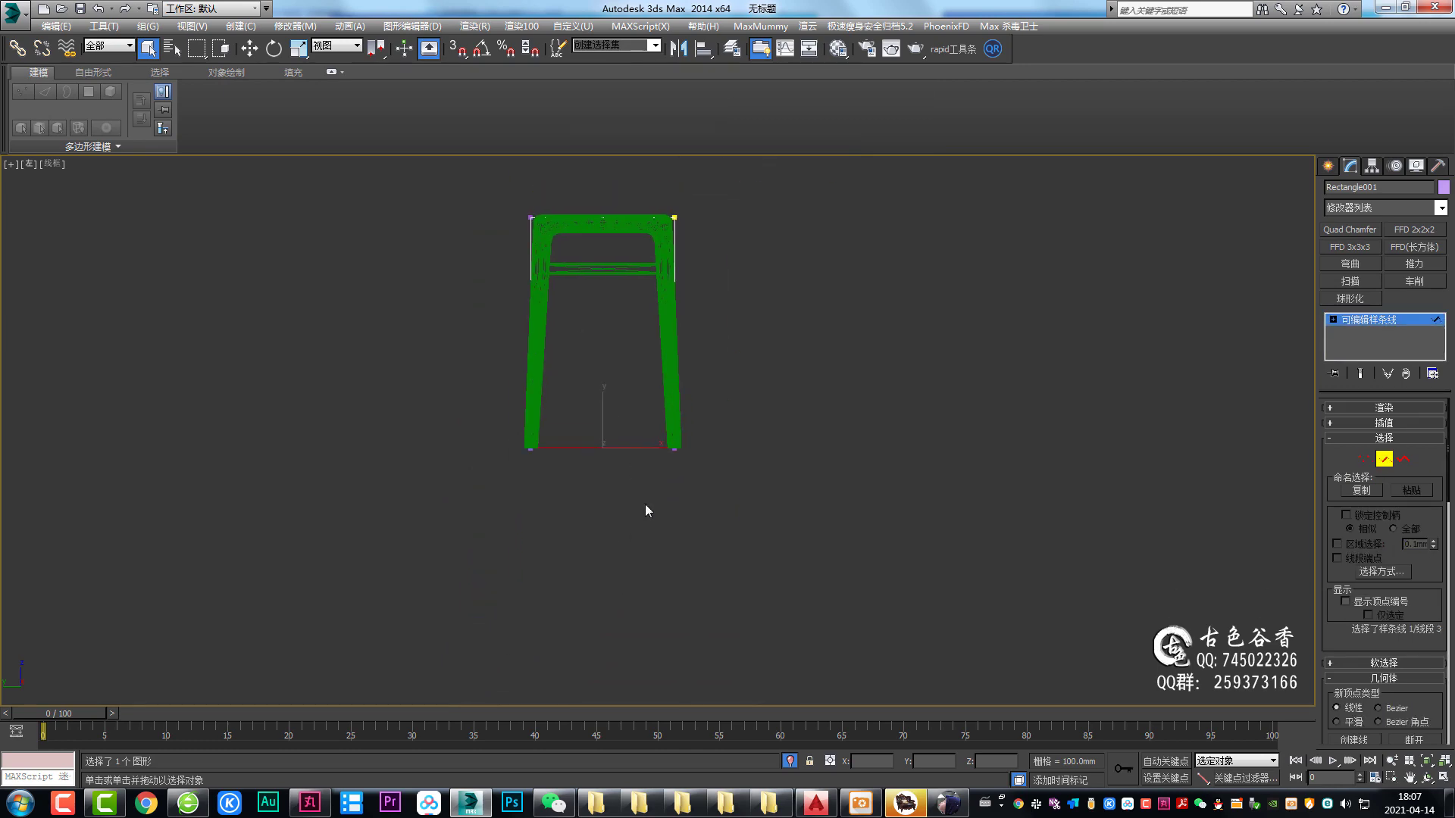
middle_click_drag(741, 188, 606, 289)
scroll(606, 289, "up", 2)
scroll(682, 356, "up", 2)
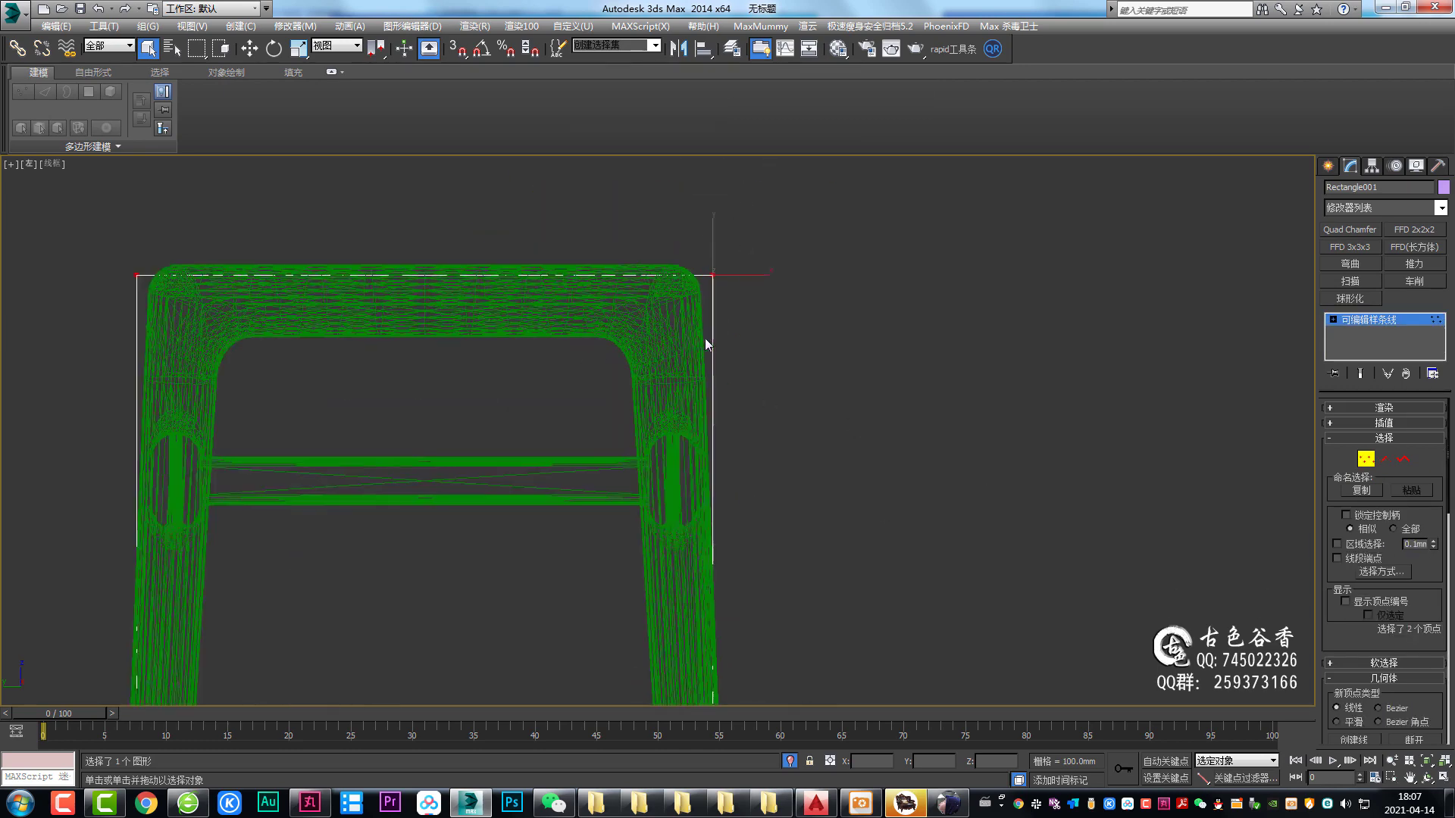
scroll(757, 311, "up", 3)
Step: Lower the rectangle's top edge slightly and try nudging a bottom vertex, undoing that move
key("w")
left_click_drag(814, 261, 814, 262)
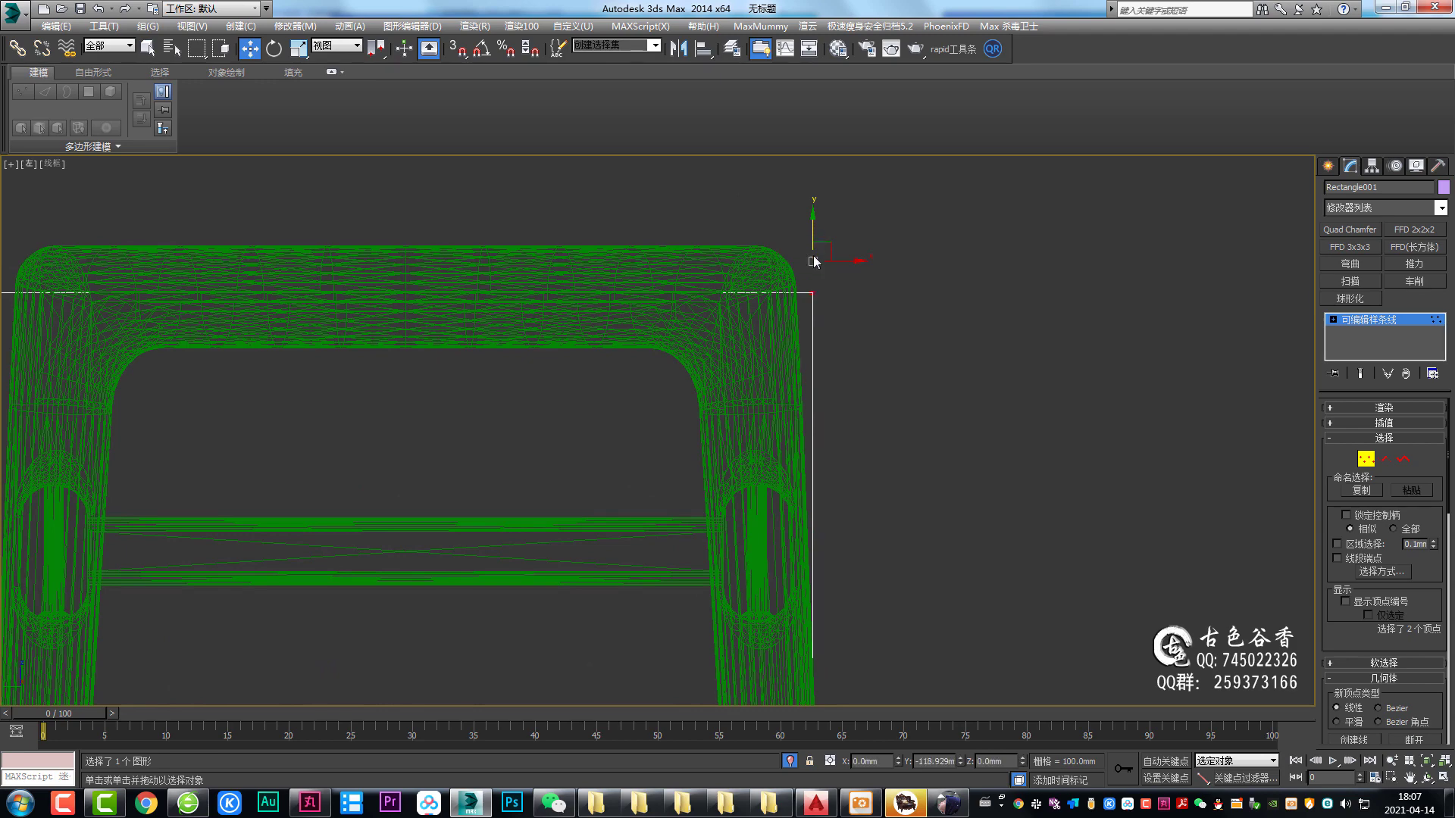
scroll(814, 261, "down", 1)
scroll(734, 275, "down", 2)
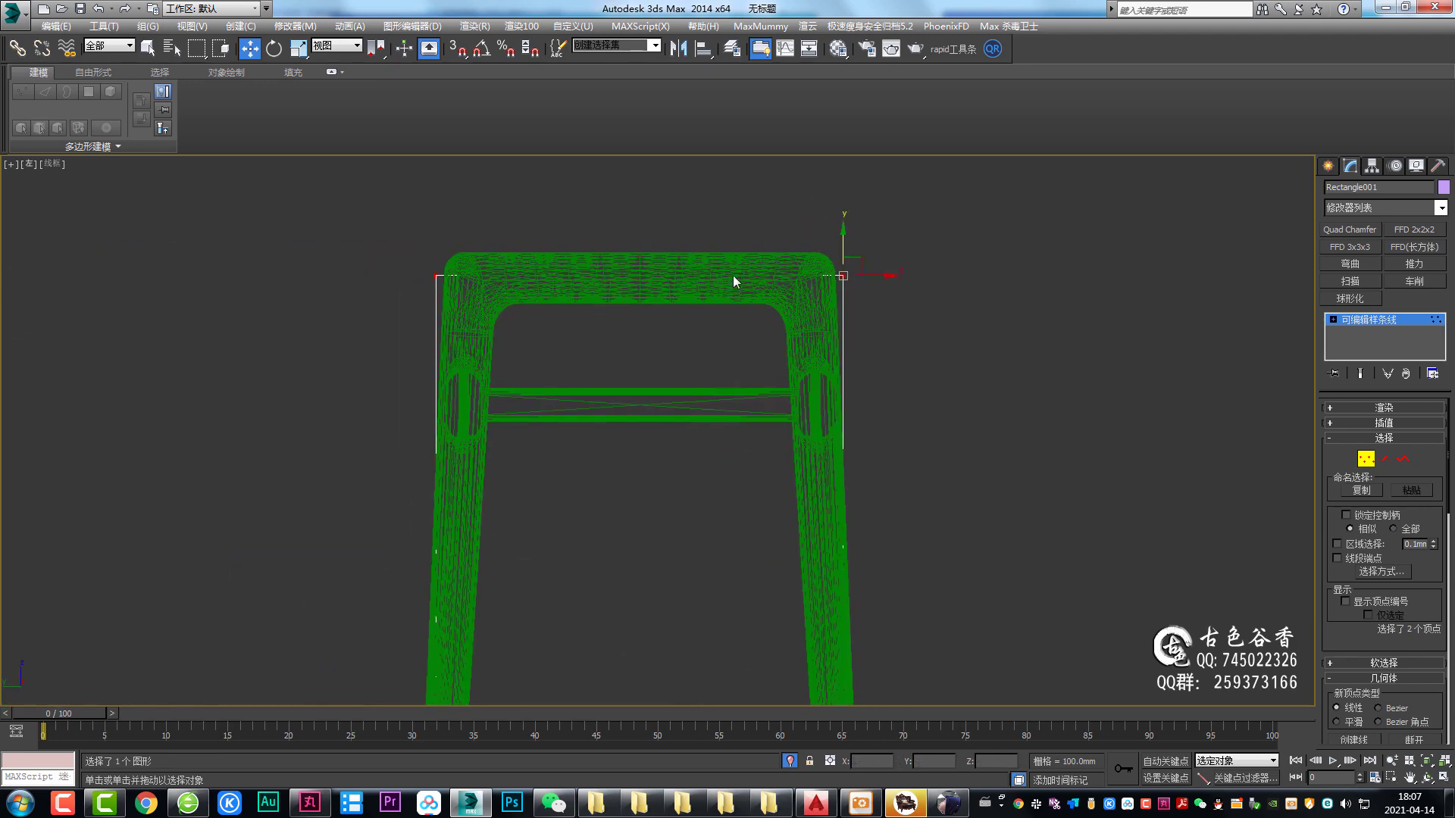
scroll(757, 380, "down", 2)
scroll(771, 577, "up", 3)
left_click(821, 606)
scroll(774, 593, "up", 3)
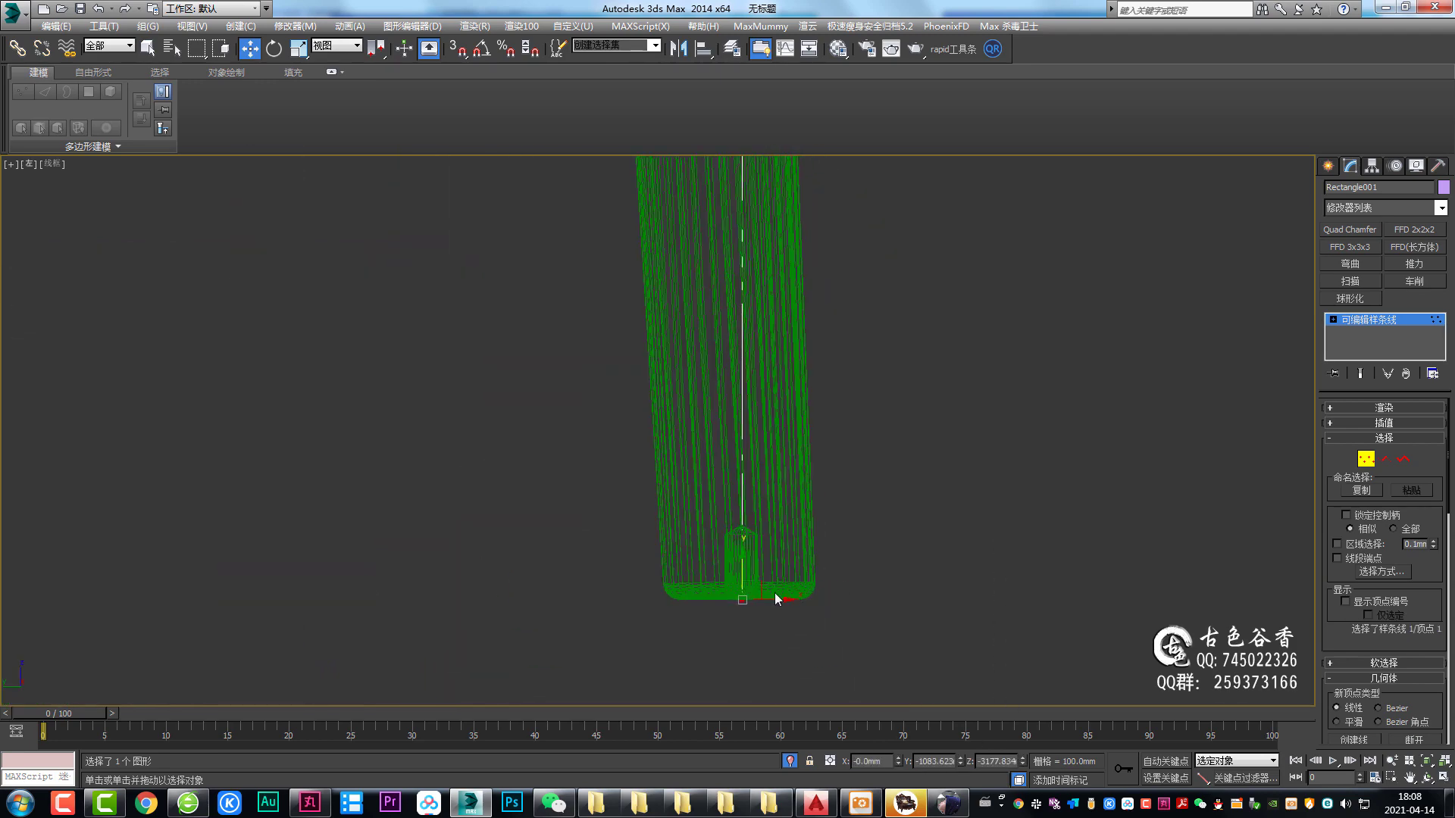
scroll(761, 601, "up", 1)
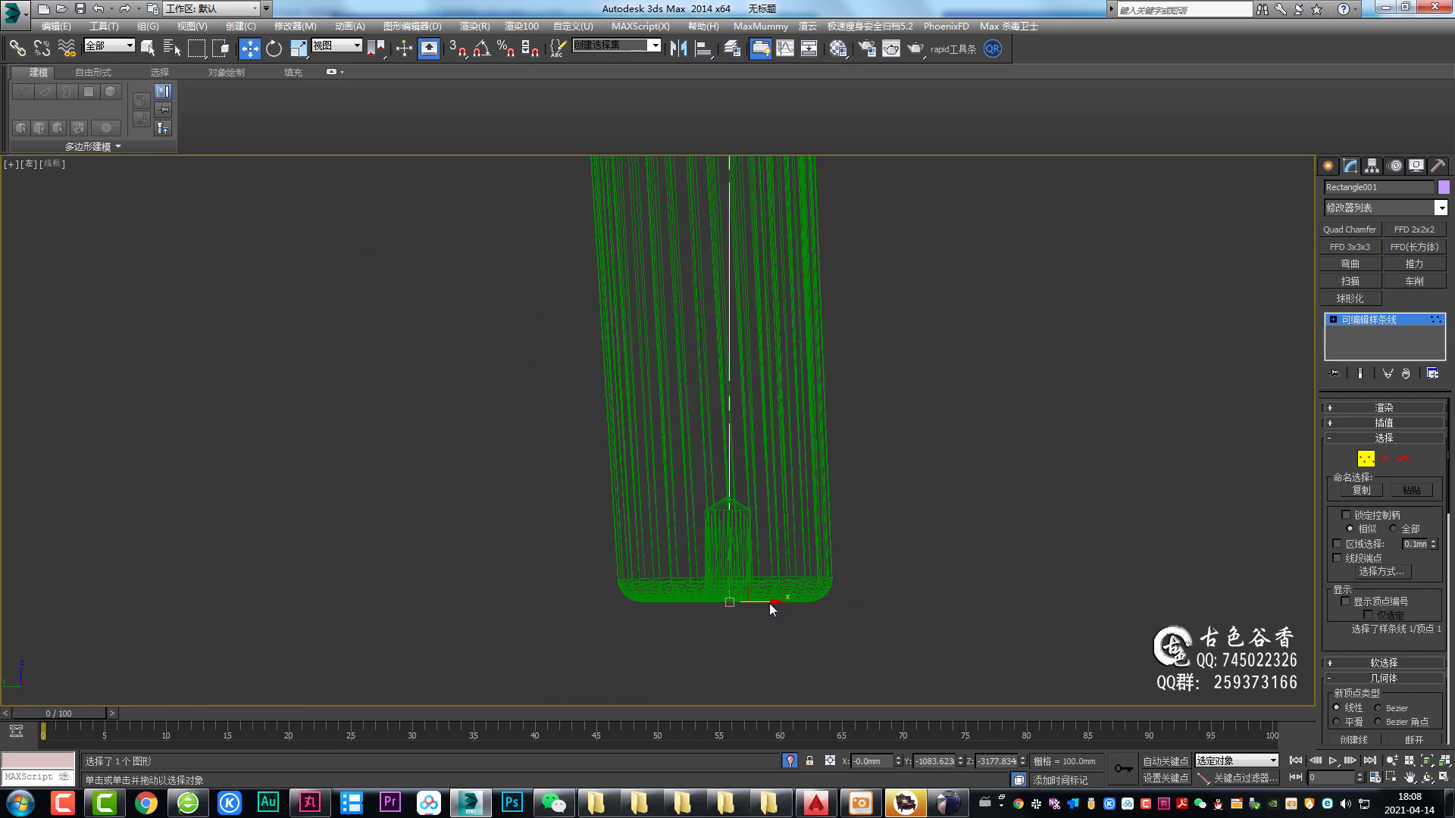
left_click_drag(770, 604, 774, 603)
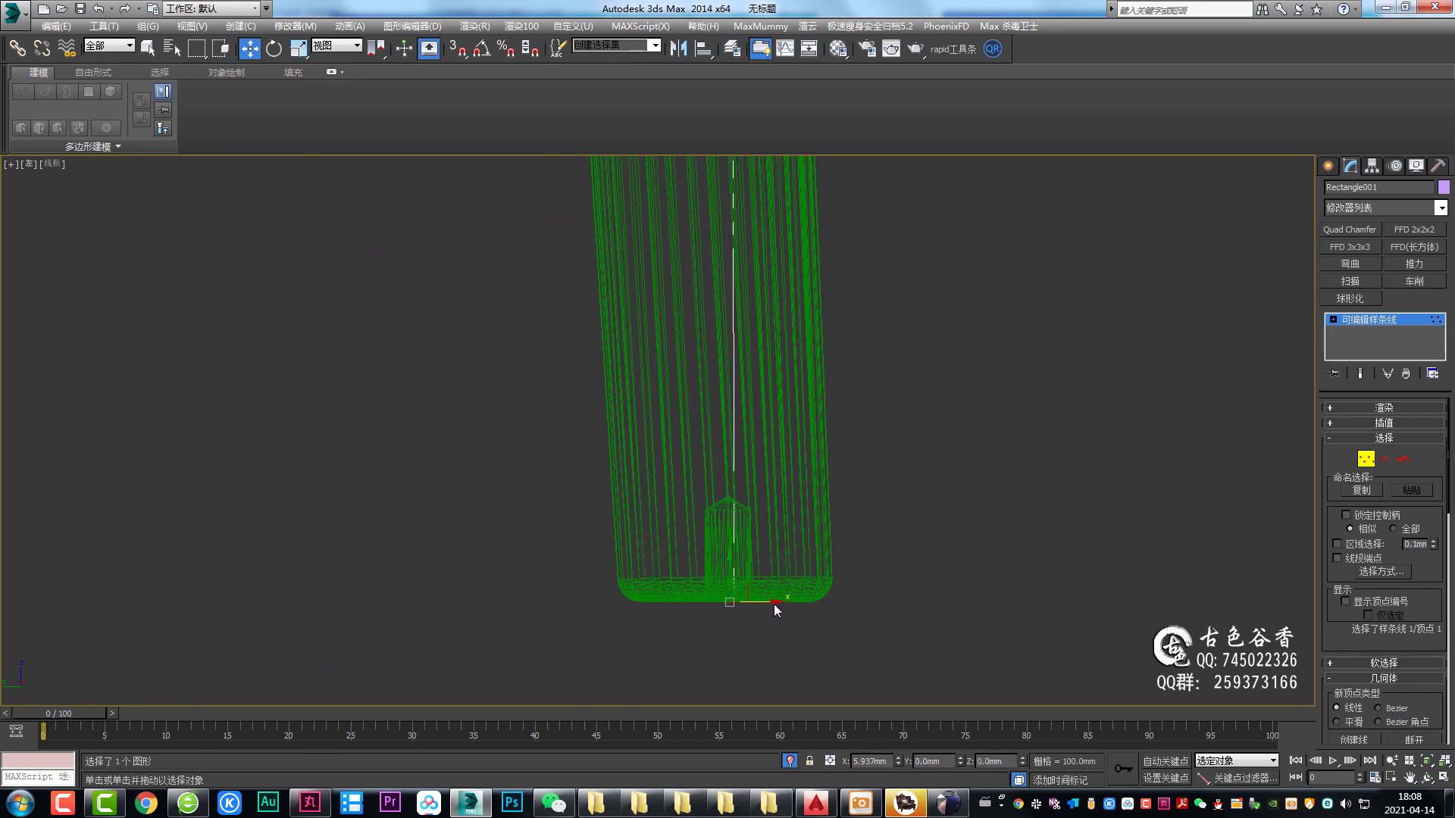
key("ctrl+z")
scroll(490, 535, "down", 2)
scroll(585, 529, "up", 2)
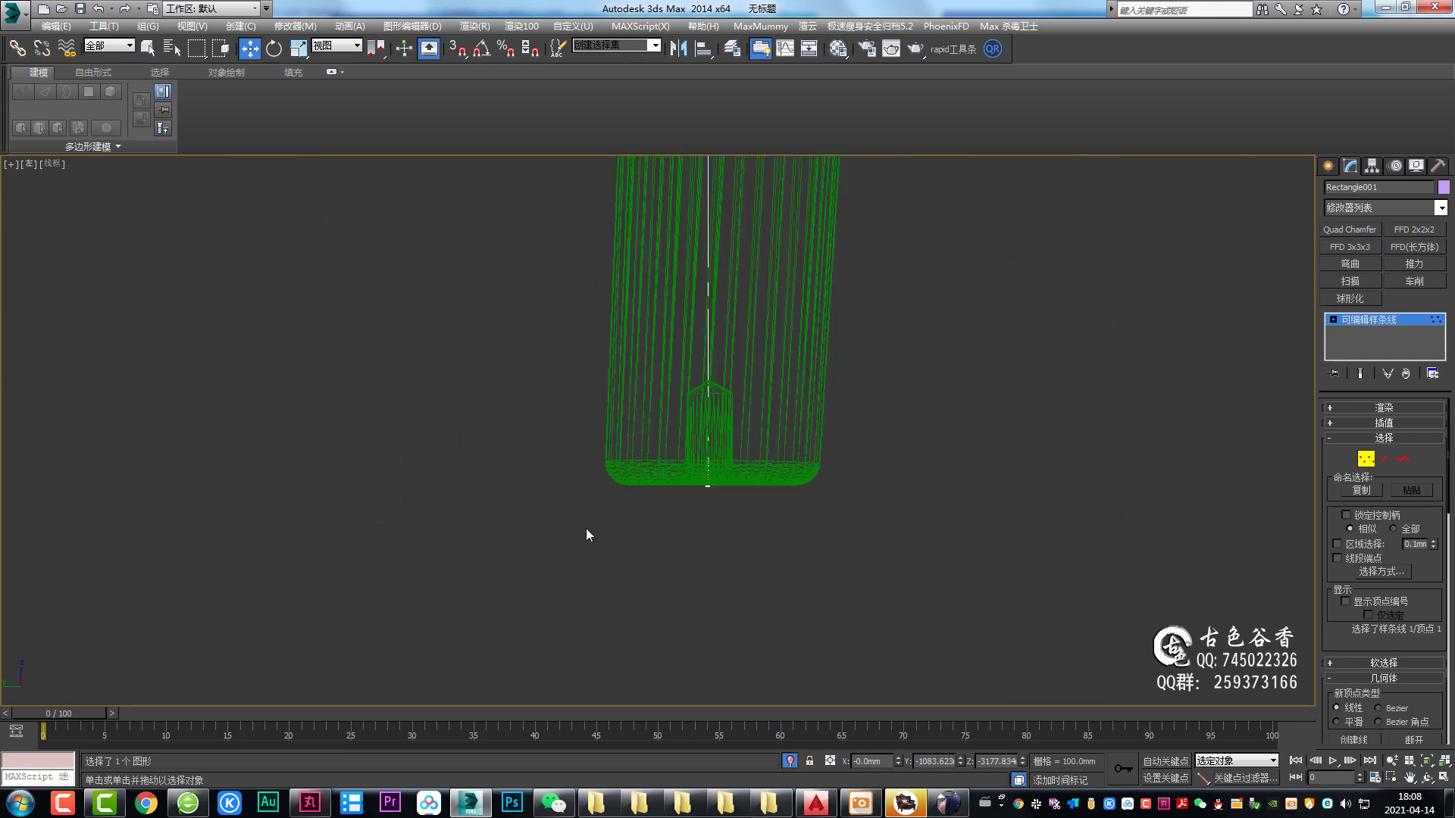
scroll(585, 529, "down", 3)
Step: Select the spline's vertical sides and scale them to 85% on X about the selection centre
middle_click_drag(862, 362, 655, 452)
left_click_drag(986, 415, 248, 240)
scroll(1059, 423, "up", 3)
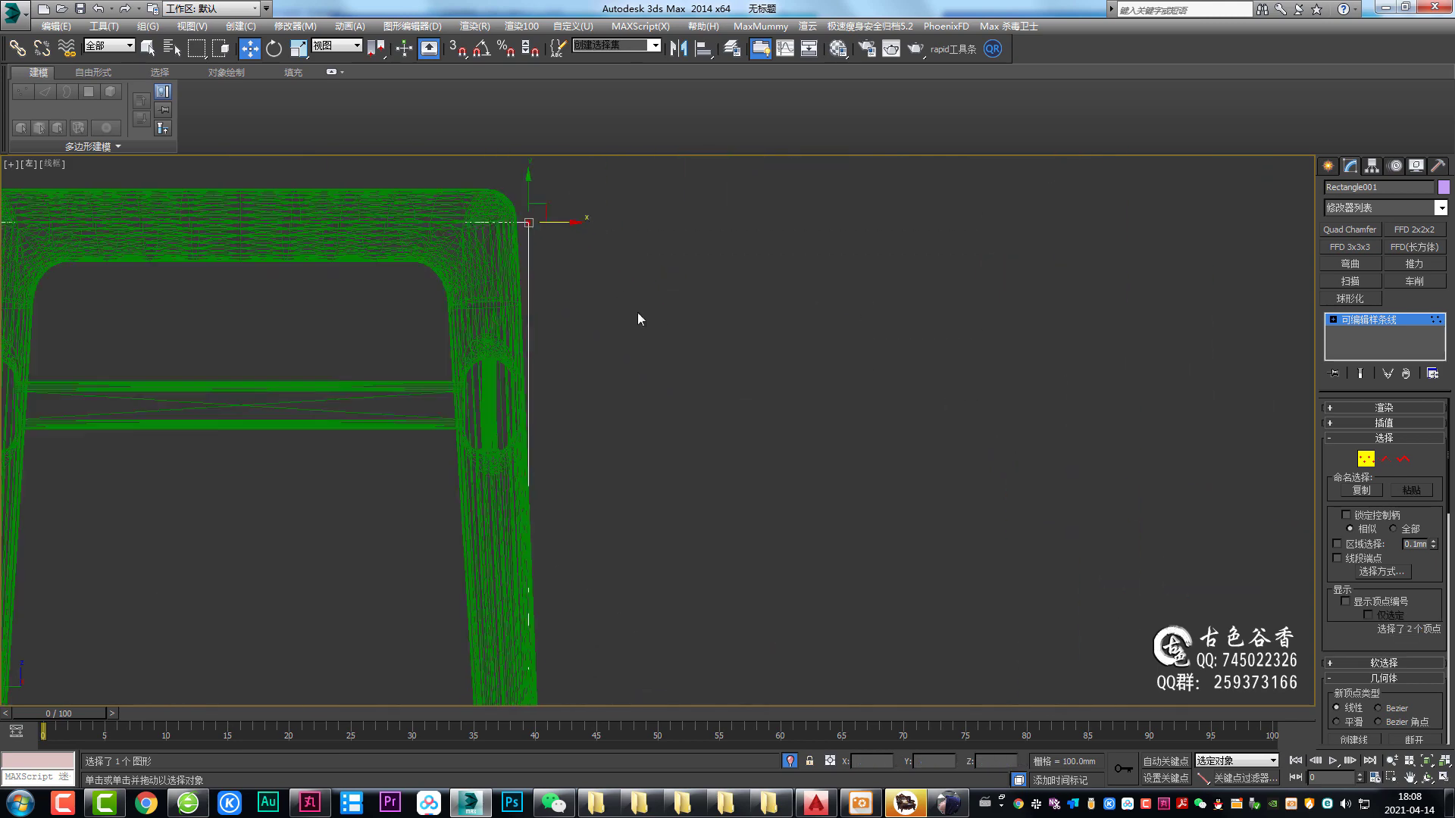
middle_click_drag(638, 312, 1105, 390)
middle_click_drag(948, 385, 856, 388)
key("r")
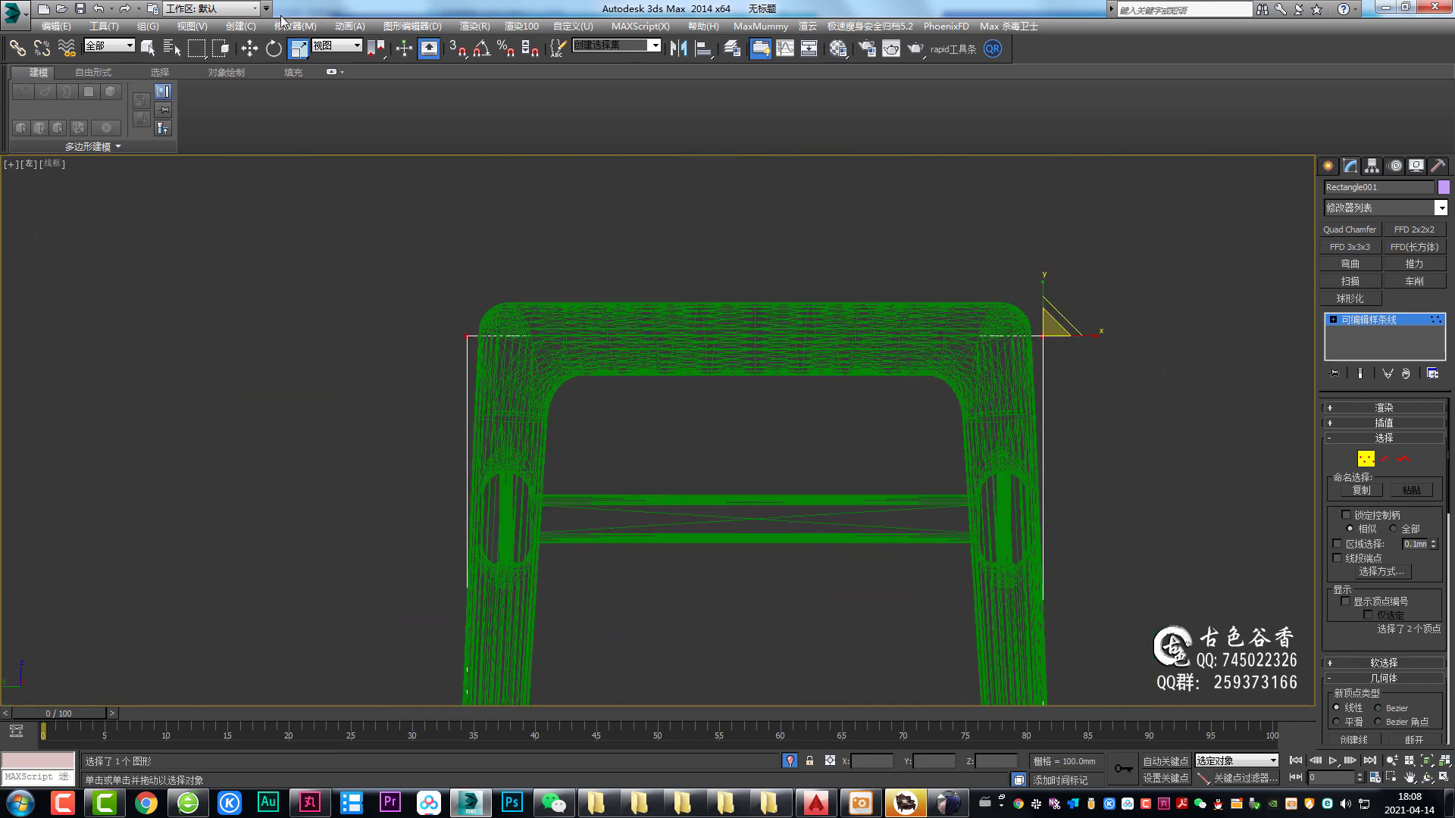
left_click_drag(376, 49, 375, 90)
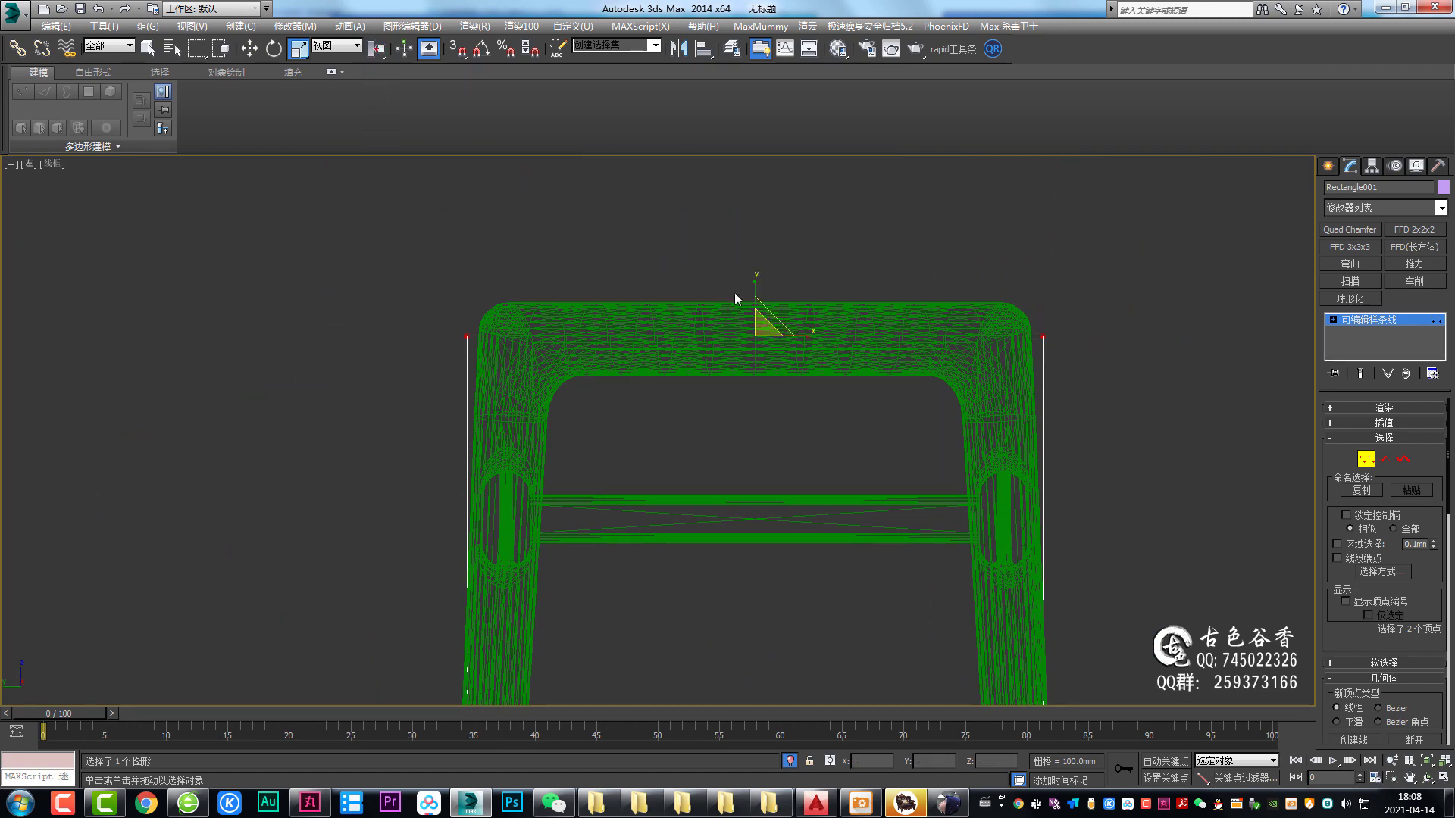
left_click_drag(803, 338, 794, 335)
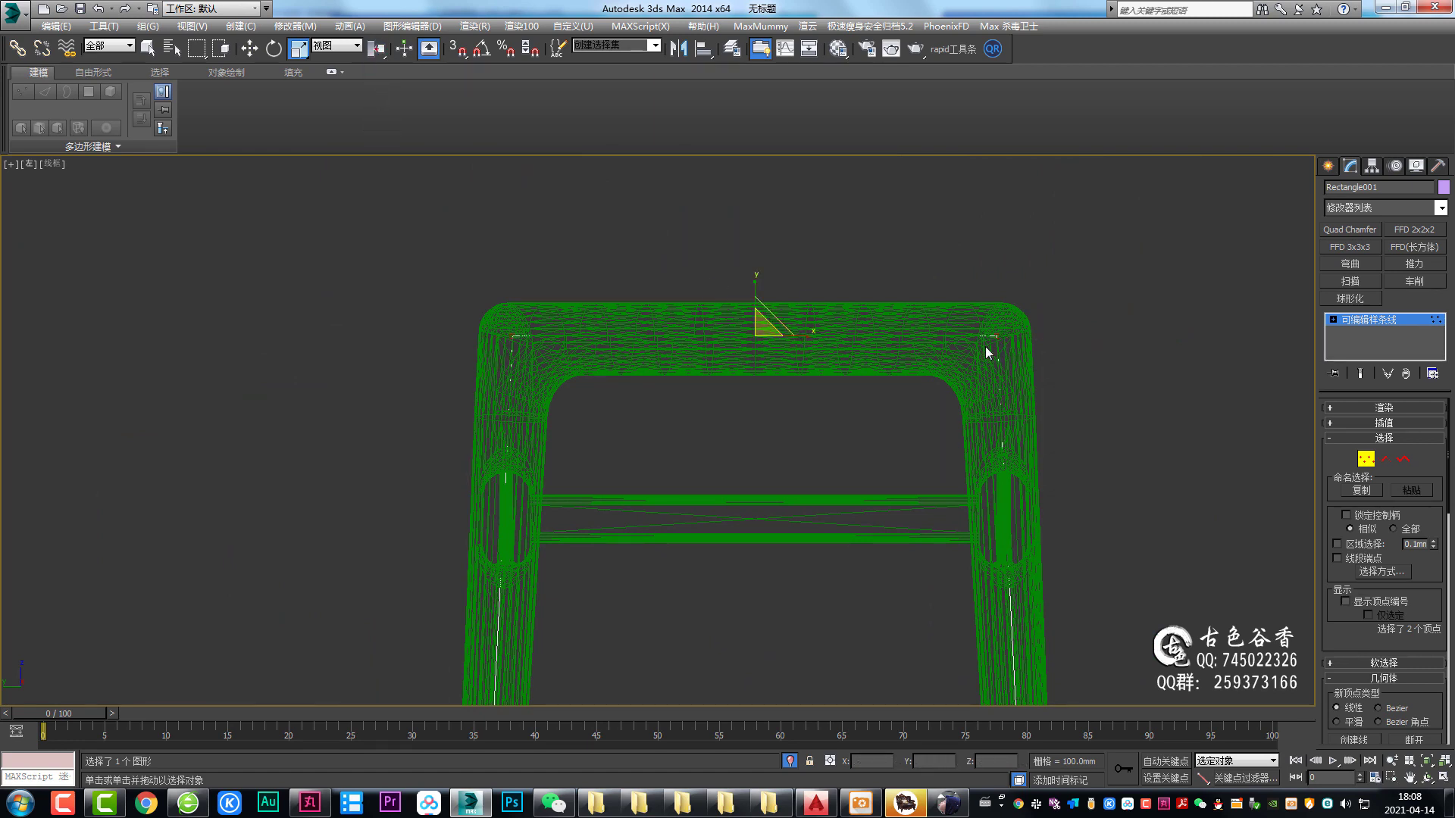
middle_click_drag(1032, 374, 821, 350)
Step: Check the scaled spline isolated in Perspective, then return to the Top view
key("p")
key("alt+q")
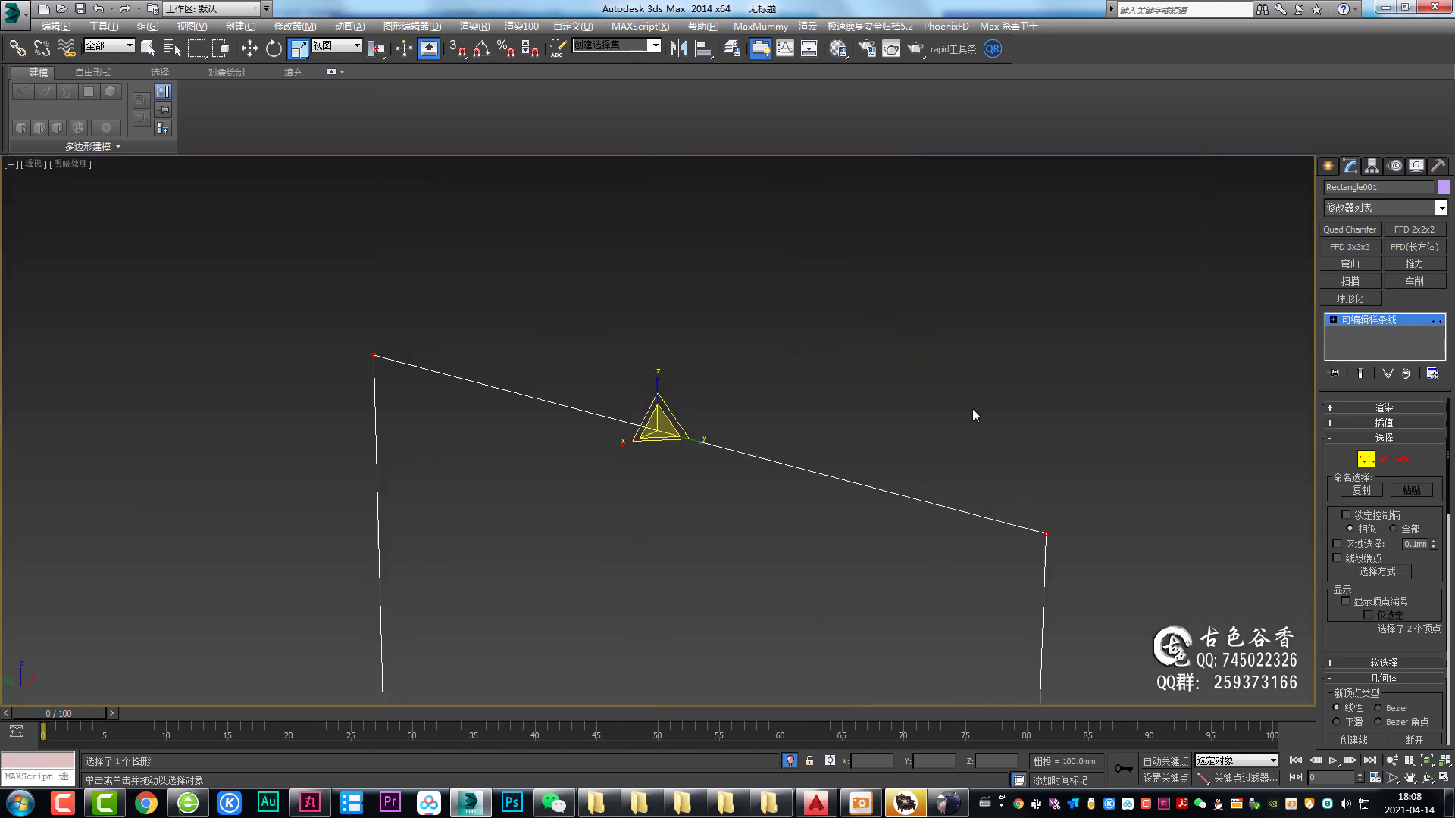
scroll(971, 407, "down", 4)
scroll(830, 407, "down", 1)
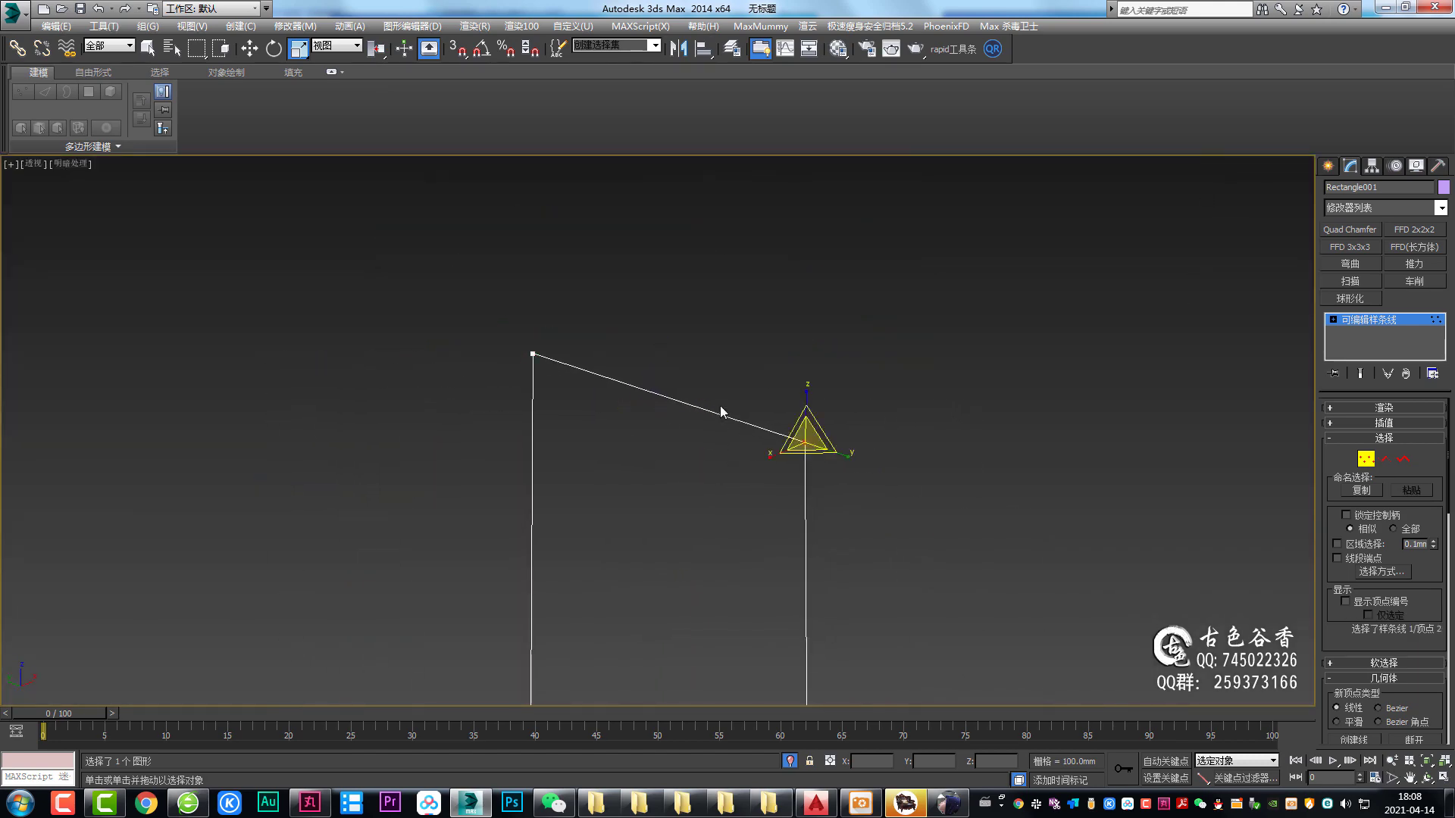
key("q")
key("alt+q")
Step: Isolate the vertical line and set its selected vertices to Bezier Corner
middle_click_drag(870, 317, 475, 280)
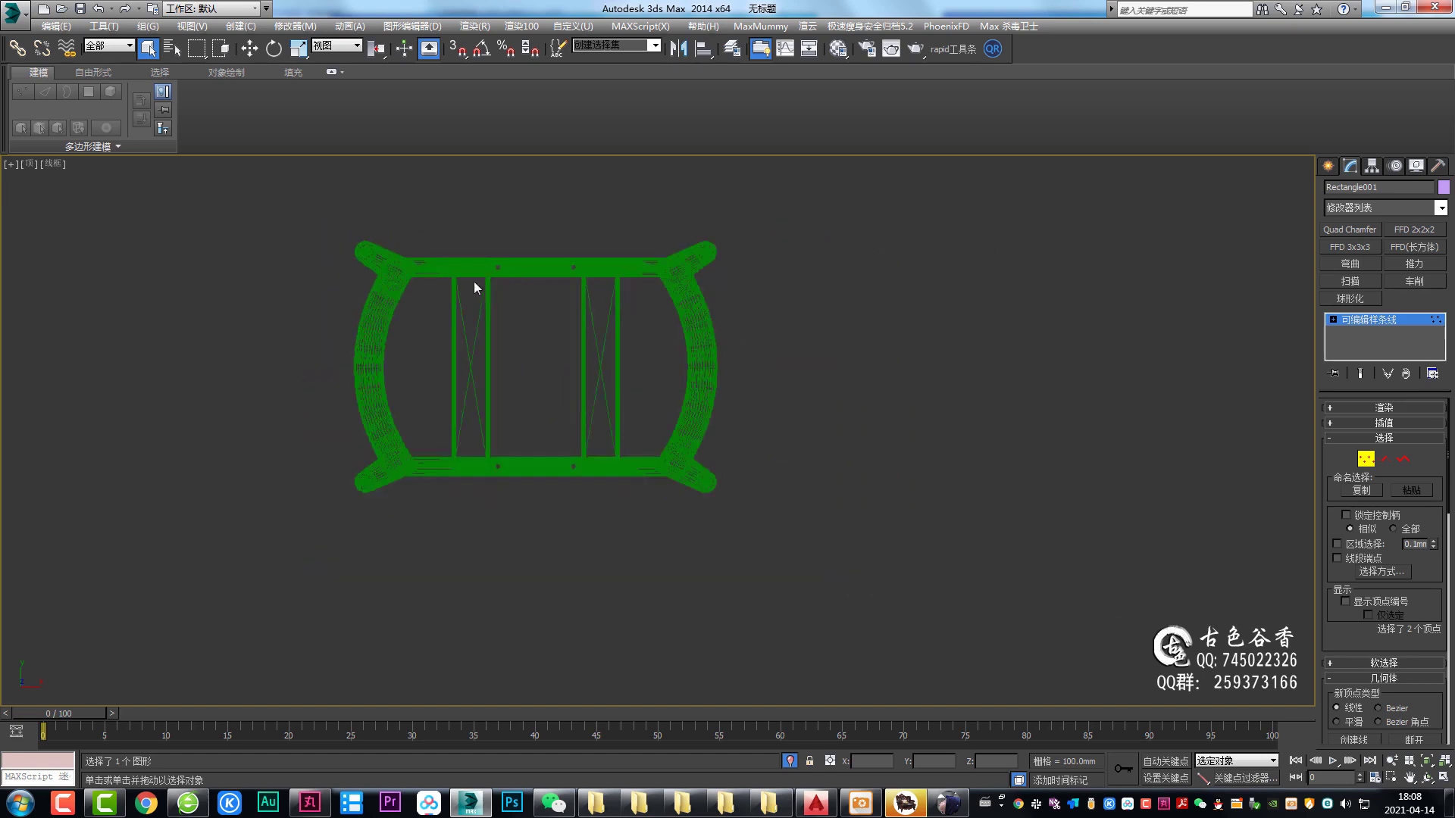
key("alt+q")
scroll(681, 365, "down", 4)
mouse_move(680, 365)
middle_mouse_down()
mouse_move(588, 344)
mouse_move(657, 361)
middle_mouse_up()
scroll(657, 362, "up", 2)
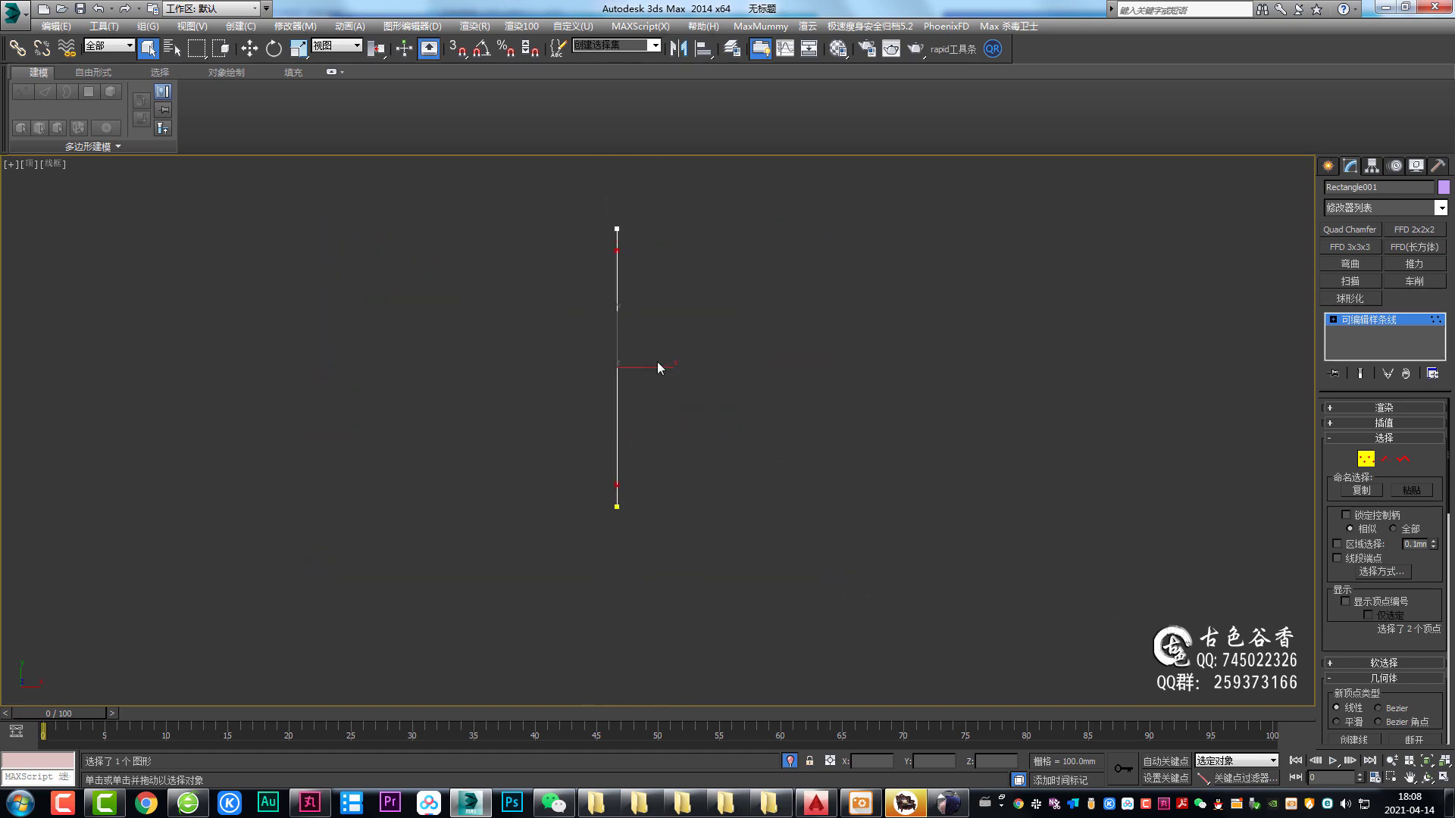
right_click(627, 371)
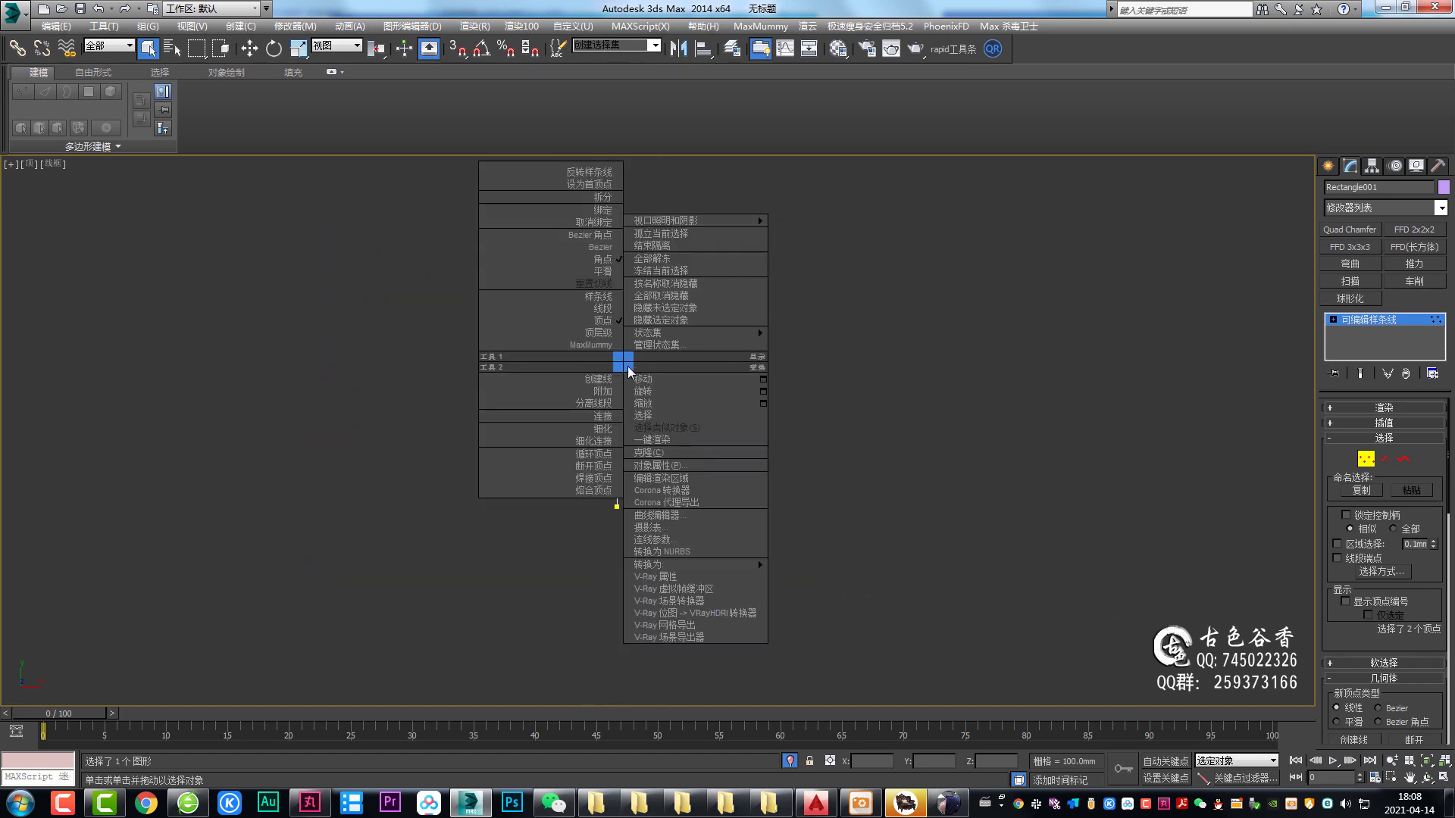
left_click(589, 236)
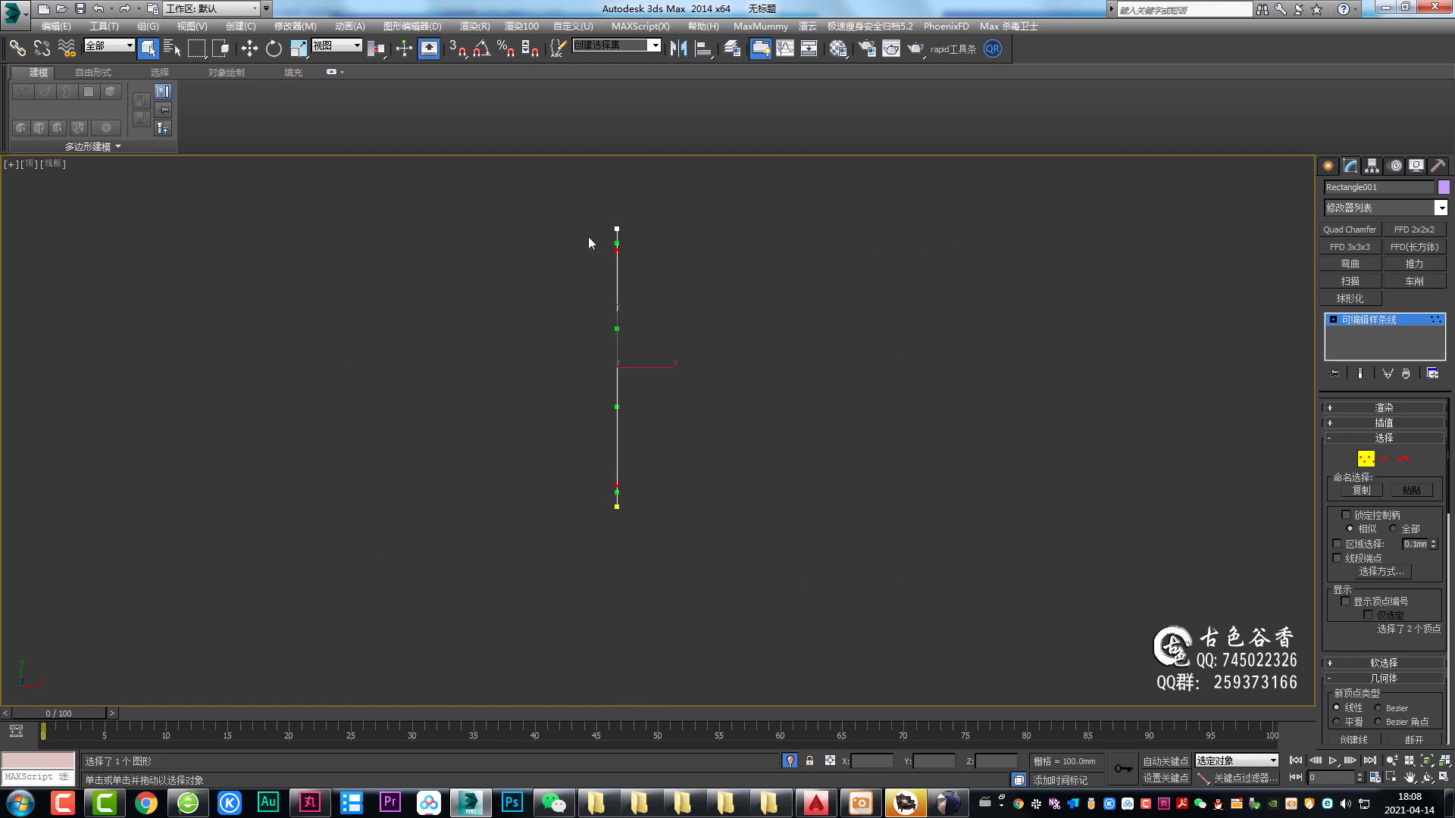
middle_click_drag(698, 357, 633, 367)
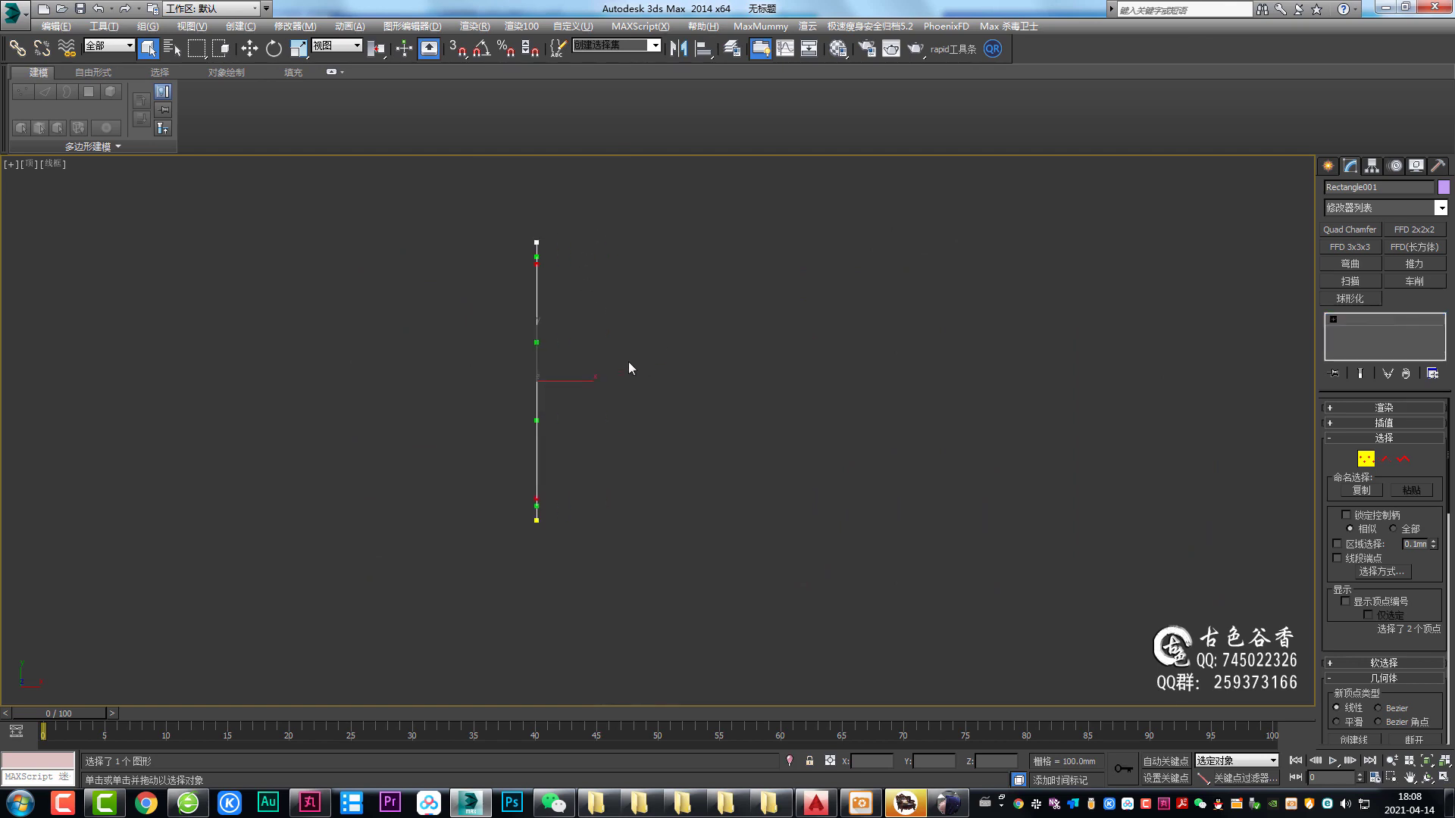
key("z")
Step: Move the whole line onto the frame's right curved rail
left_click(1364, 320)
scroll(799, 408, "down", 3)
scroll(800, 415, "down", 3)
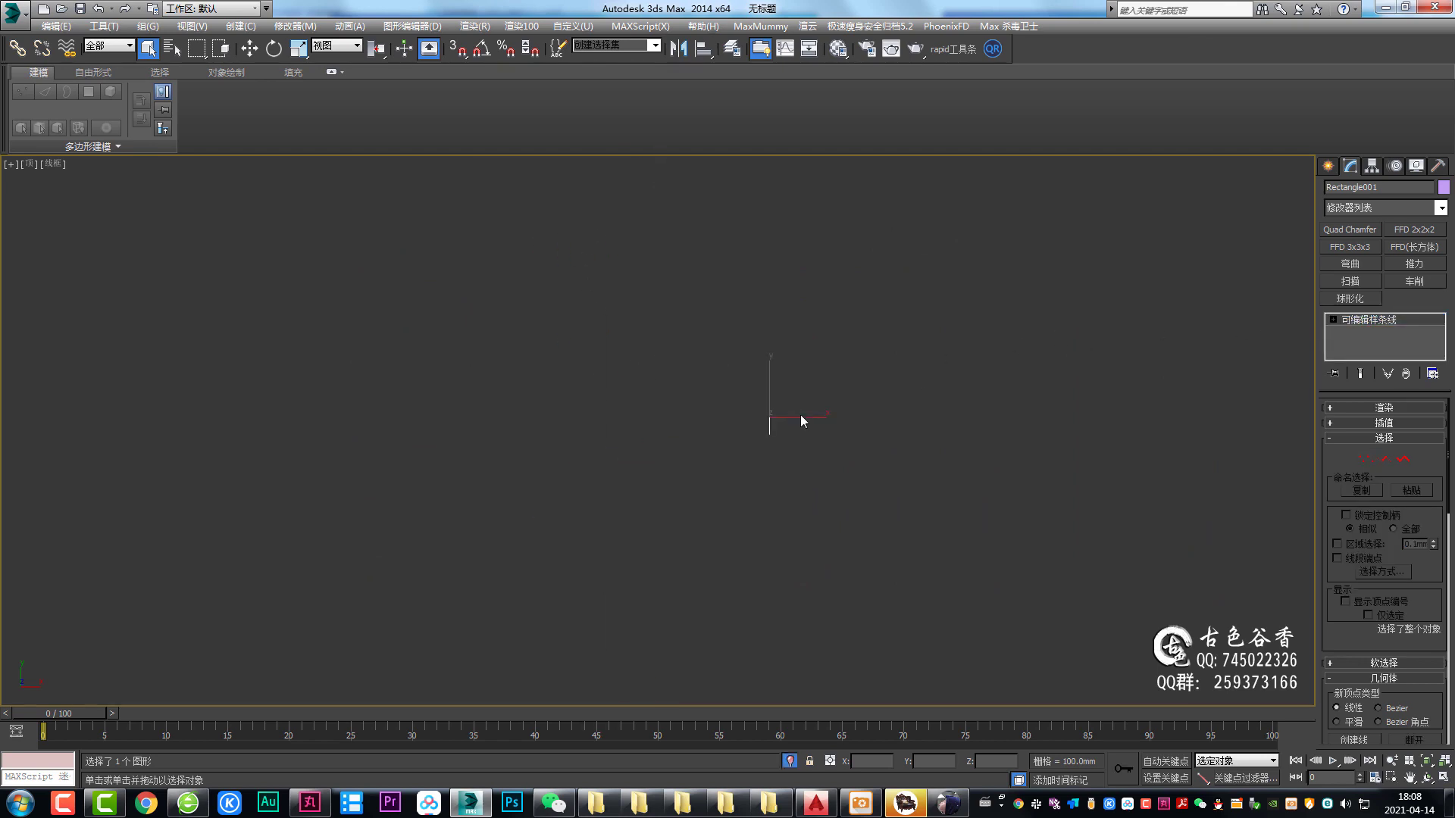
scroll(867, 412, "down", 2)
scroll(694, 439, "down", 2)
scroll(699, 433, "down", 3)
scroll(871, 447, "up", 3)
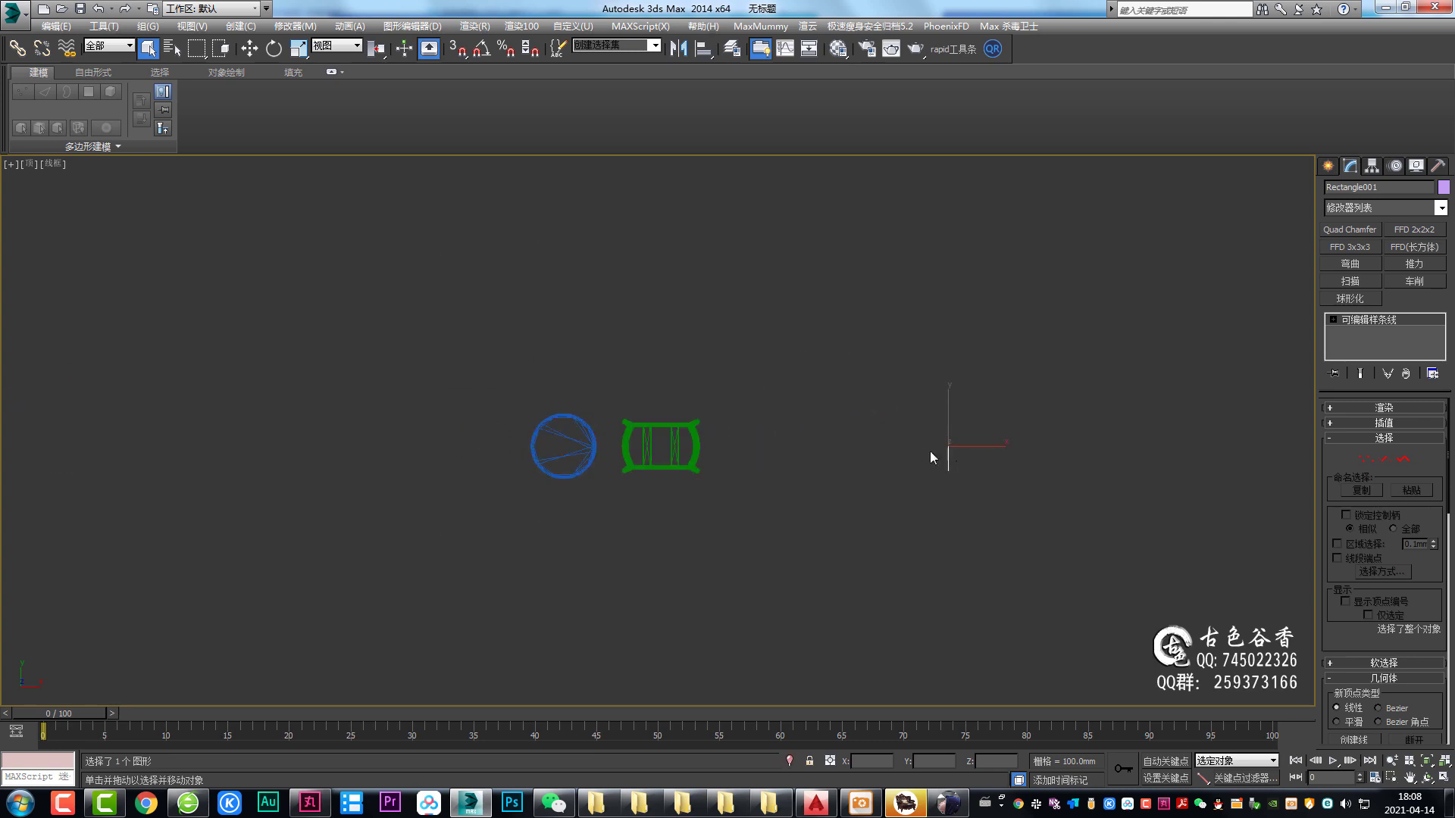
key("w")
left_click_drag(981, 447, 756, 454)
scroll(693, 435, "up", 5)
middle_click_drag(692, 435, 980, 422)
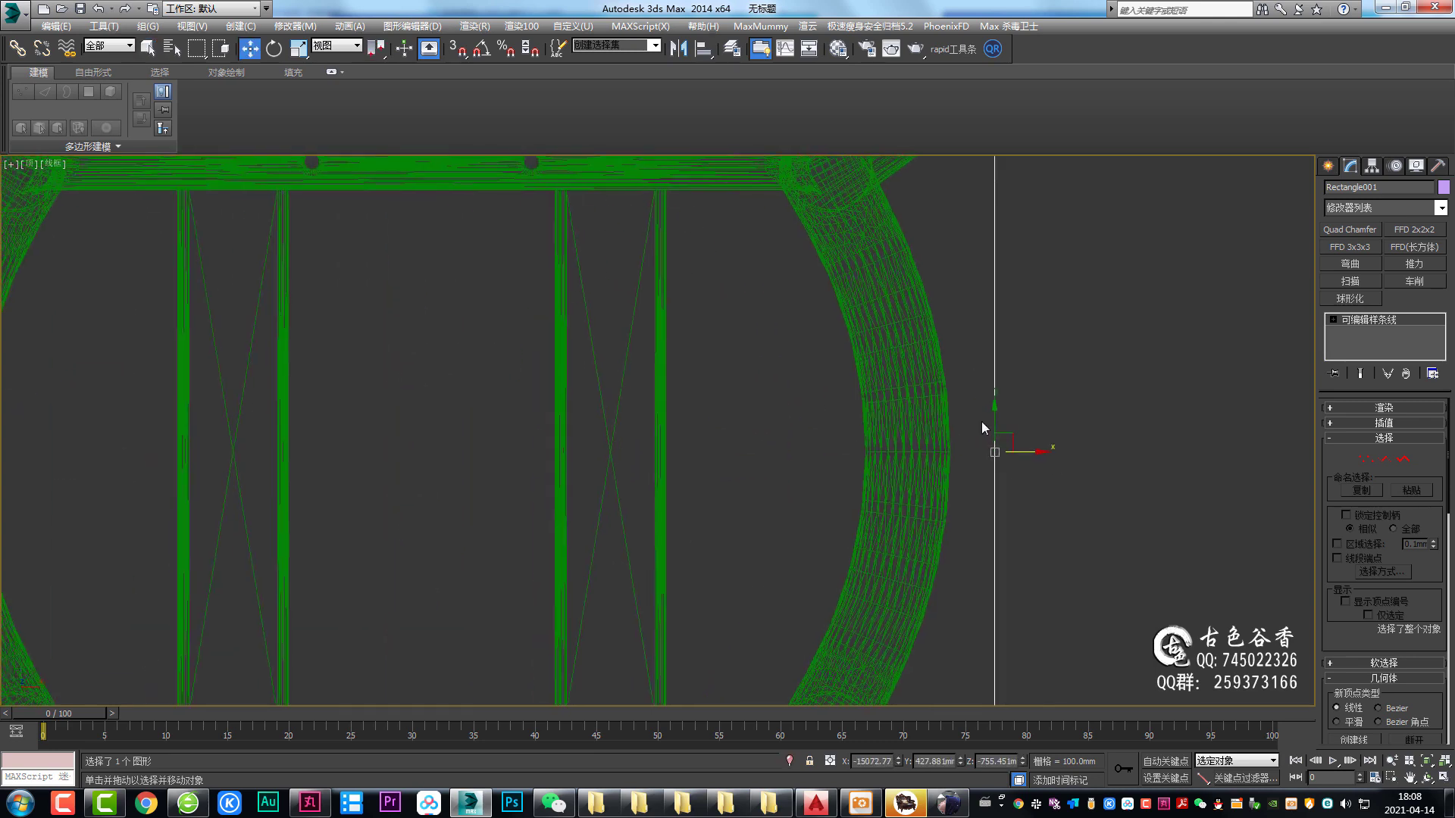
scroll(1026, 446, "down", 2)
left_click_drag(1026, 445, 911, 447)
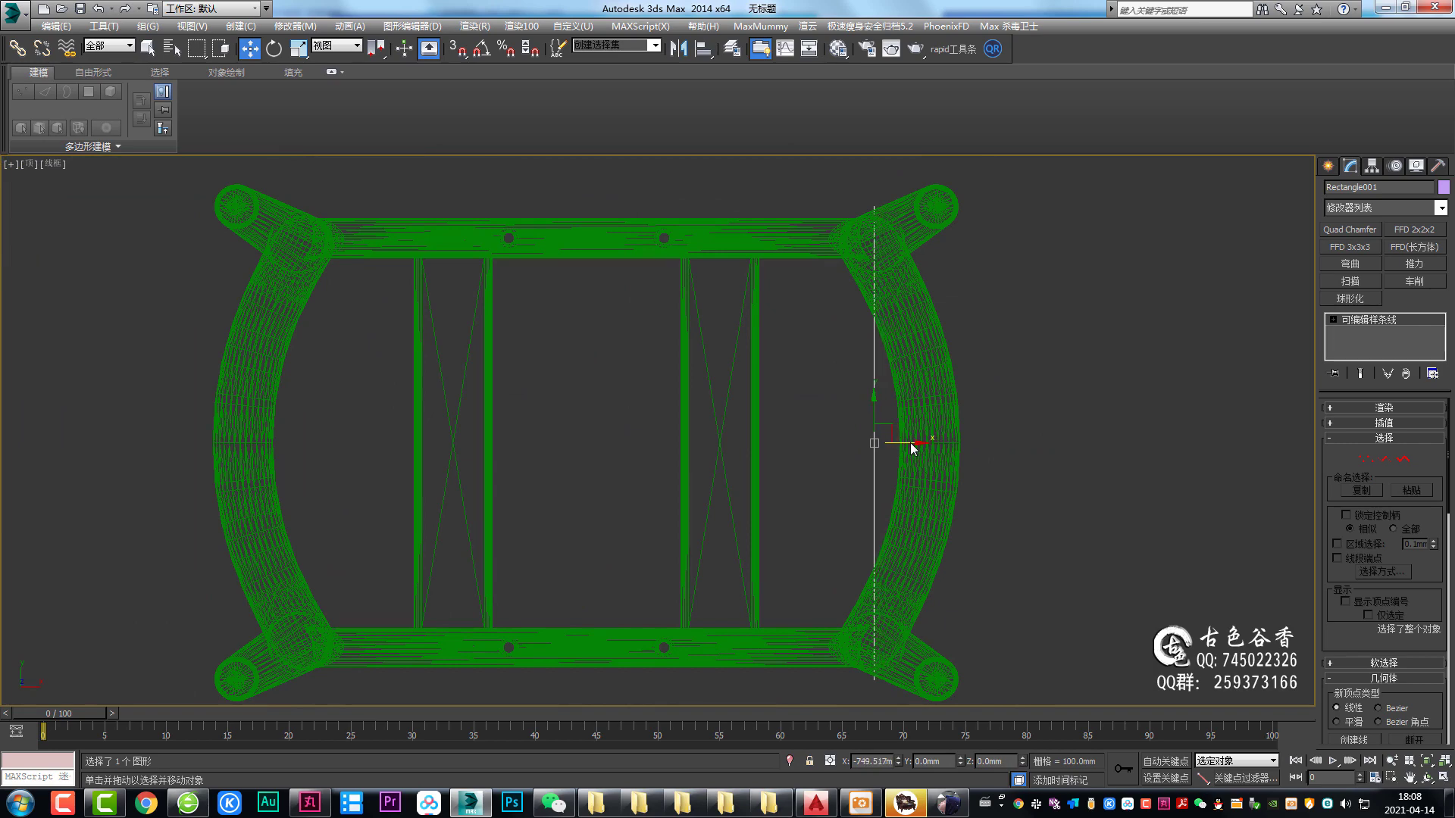
Step: In a maximized Front view, move the line's two bottom vertices right into the leg
key("alt+w")
key("alt+w")
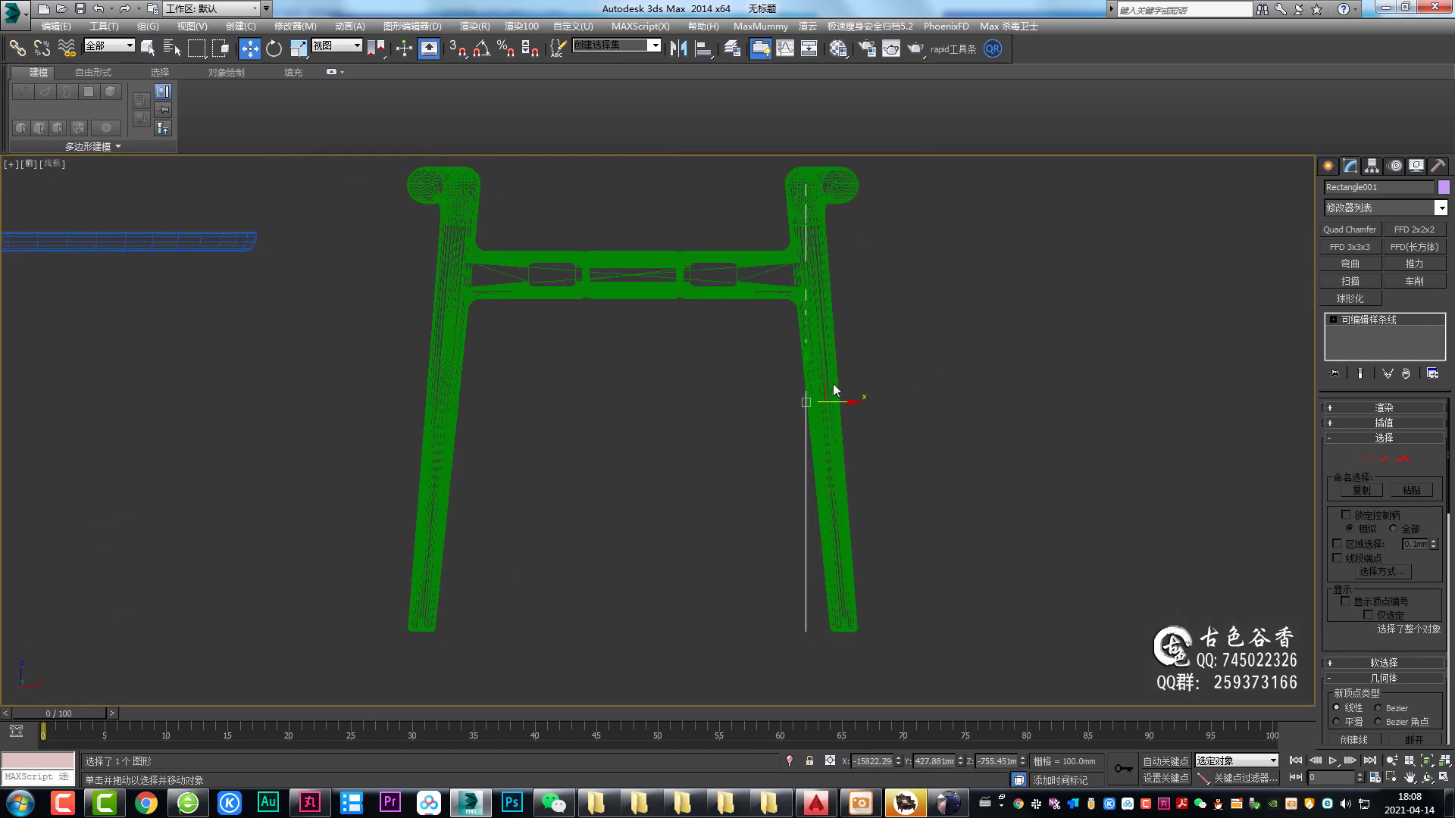
middle_click_drag(834, 390, 815, 396)
key("1")
left_click_drag(758, 545, 977, 675)
scroll(740, 568, "up", 2)
scroll(739, 562, "up", 4)
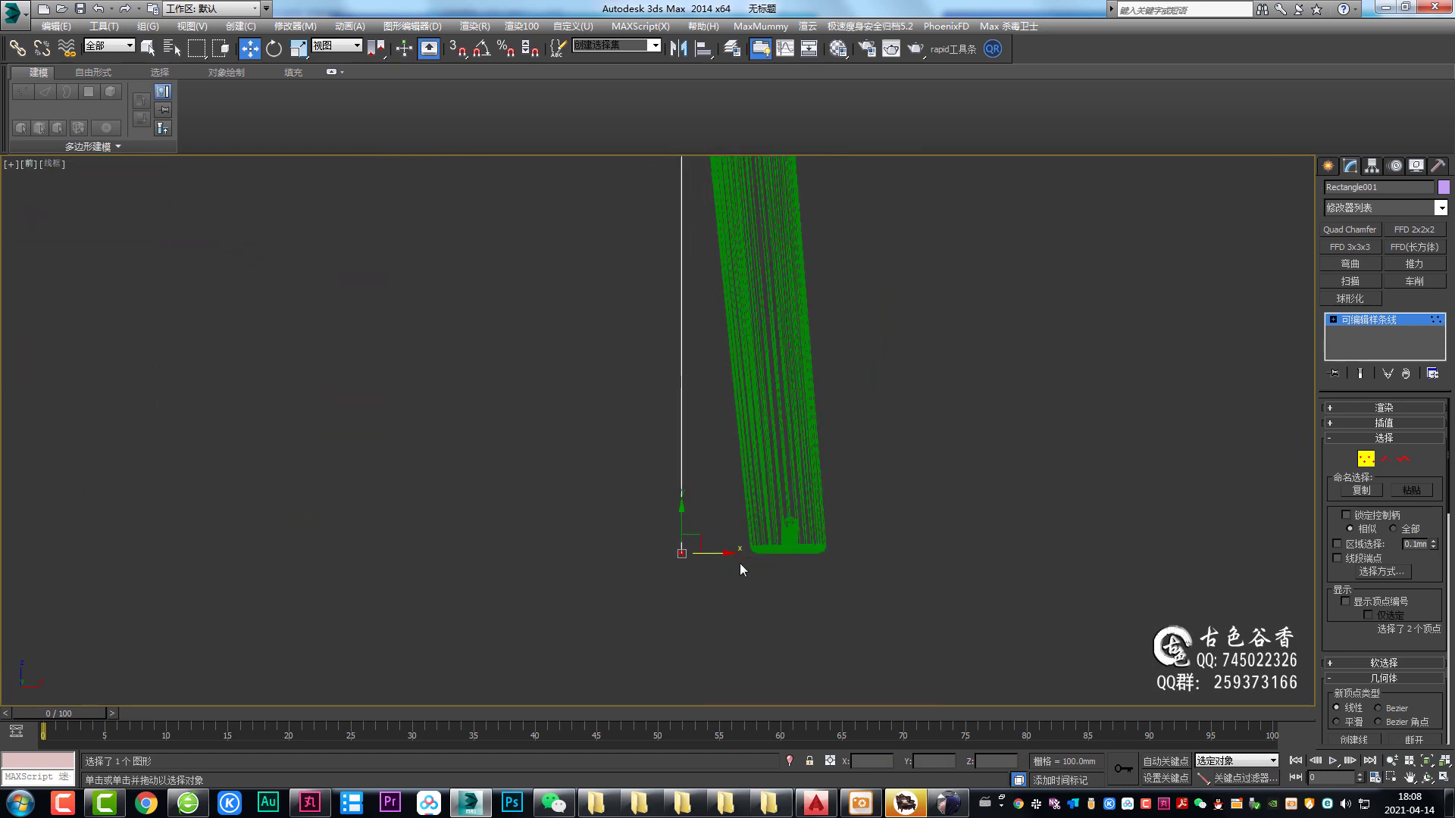
scroll(740, 562, "up", 3)
left_click_drag(662, 547, 871, 560)
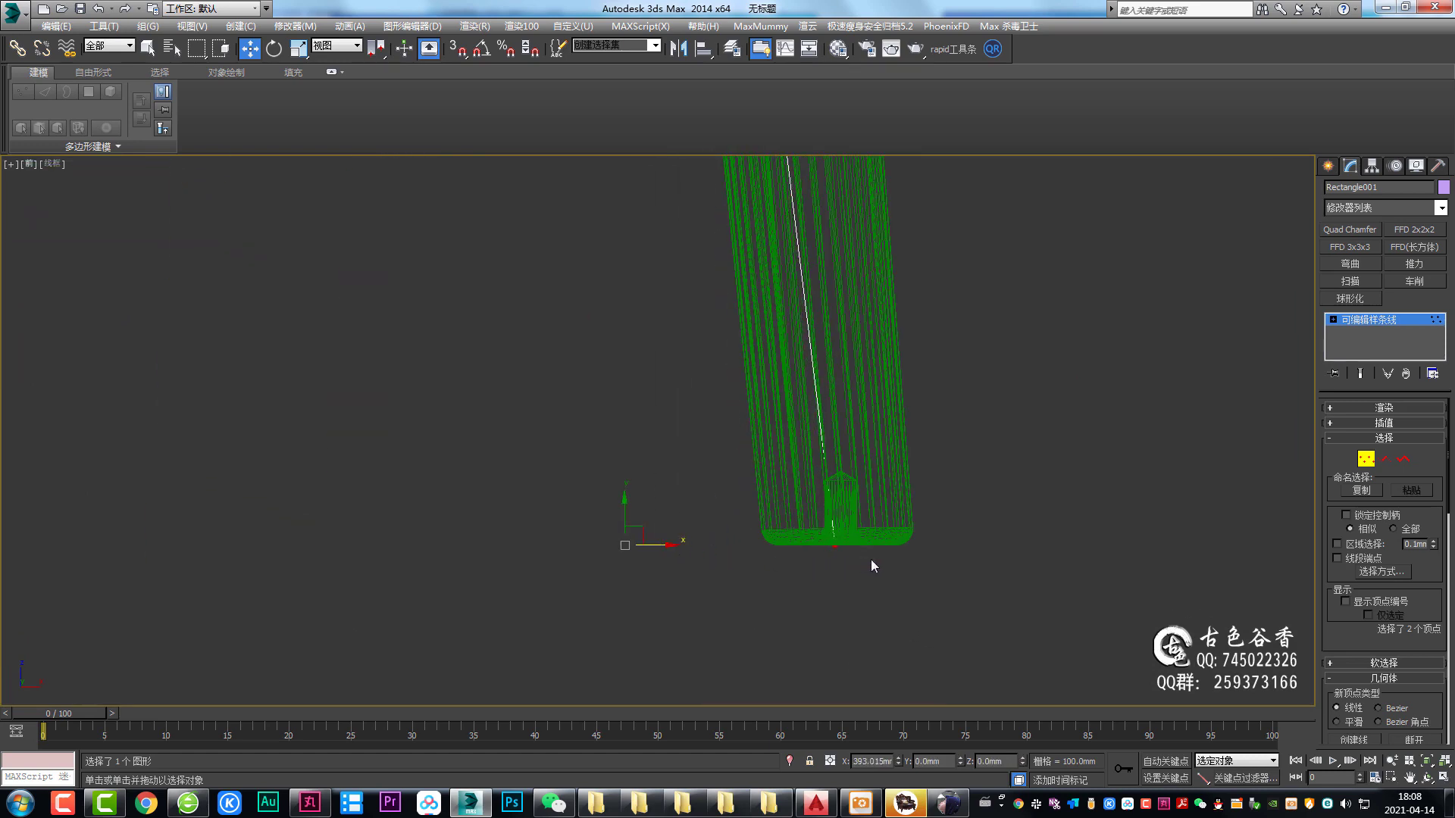
scroll(875, 561, "up", 4)
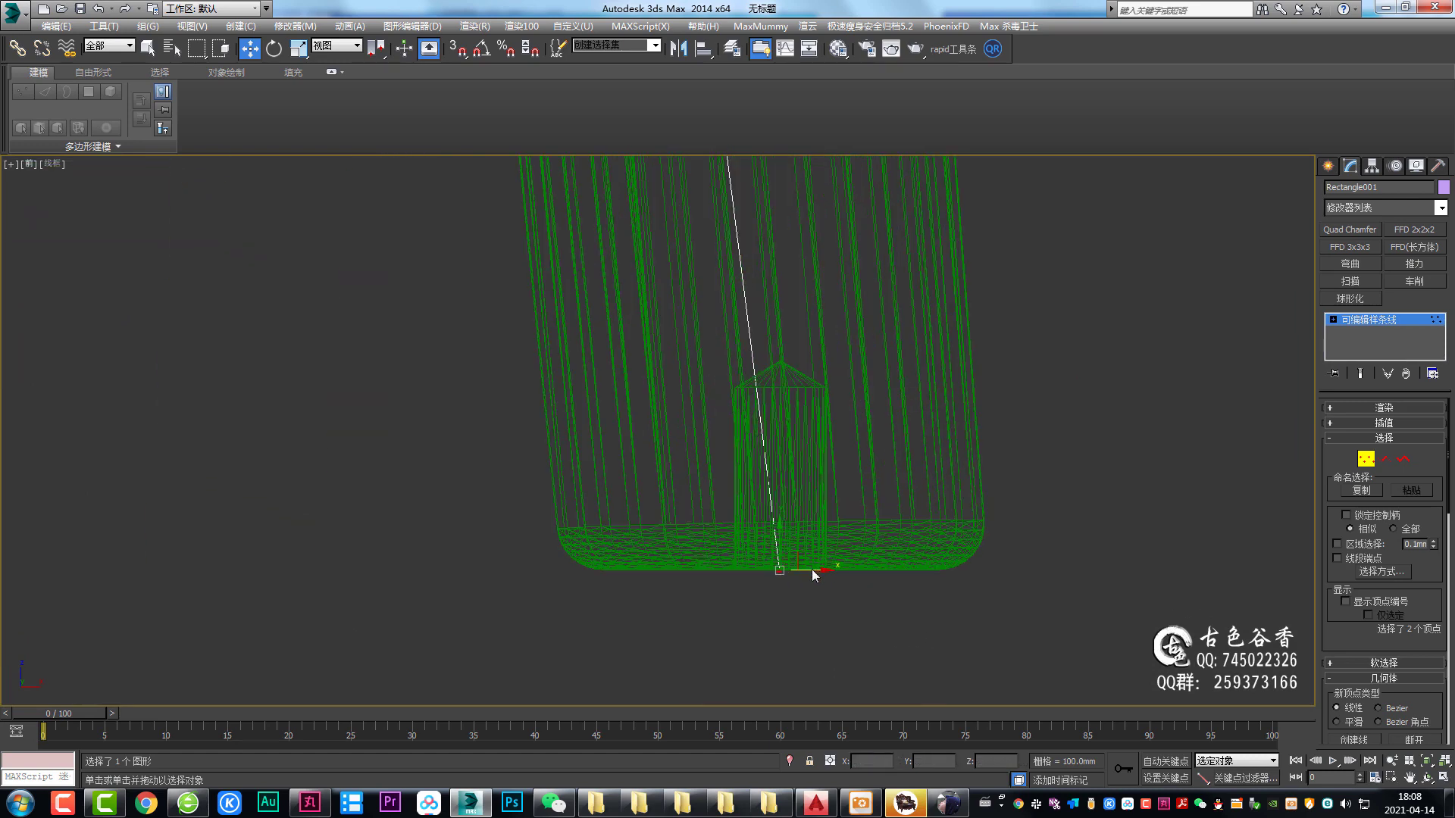
scroll(815, 571, "down", 4)
scroll(842, 497, "down", 2)
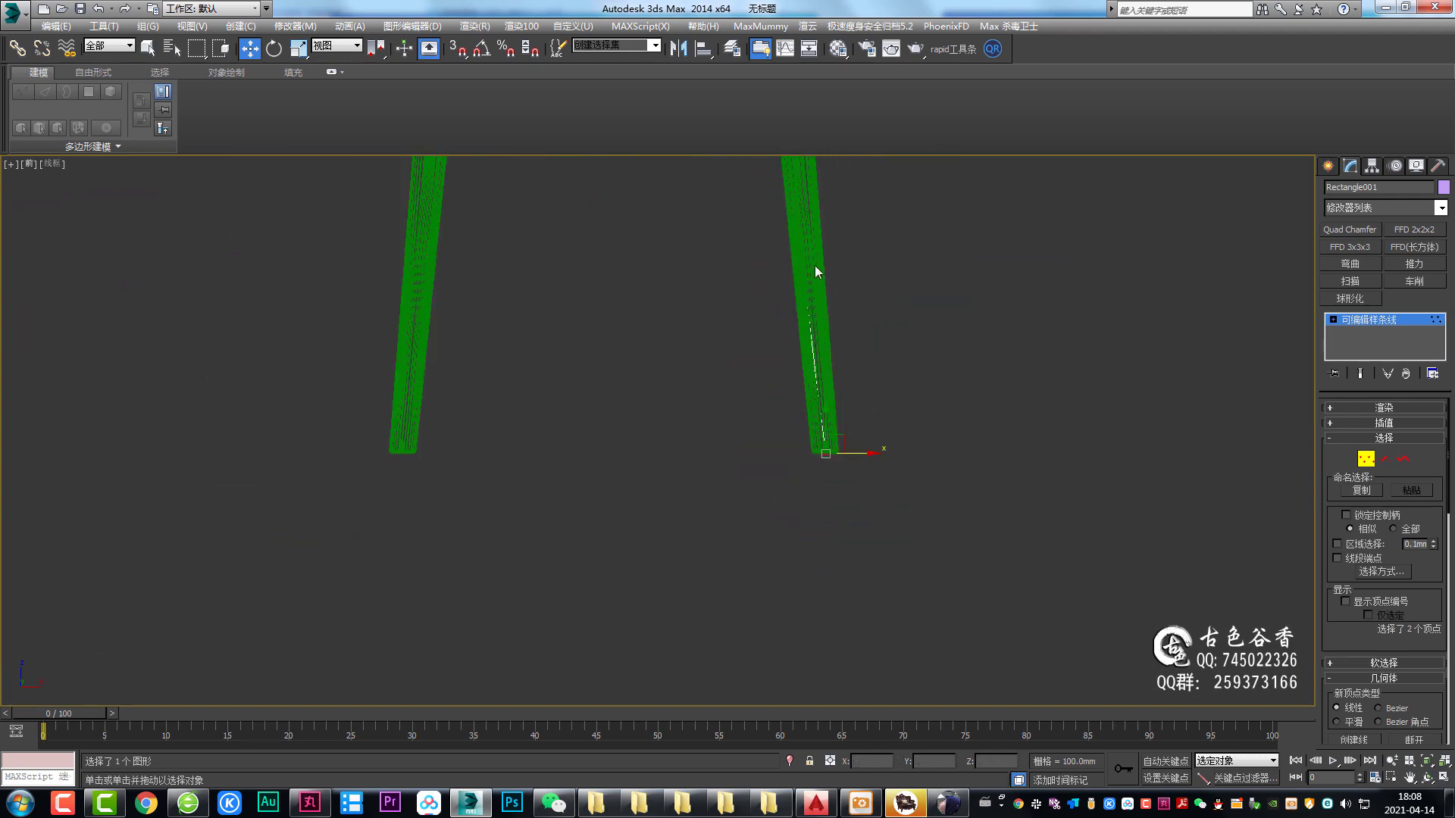
Step: Set the top-right vertex to Corner and shift it slightly left onto the leg
middle_click_drag(815, 265, 748, 379)
scroll(748, 377, "up", 3)
middle_click_drag(852, 422, 735, 363)
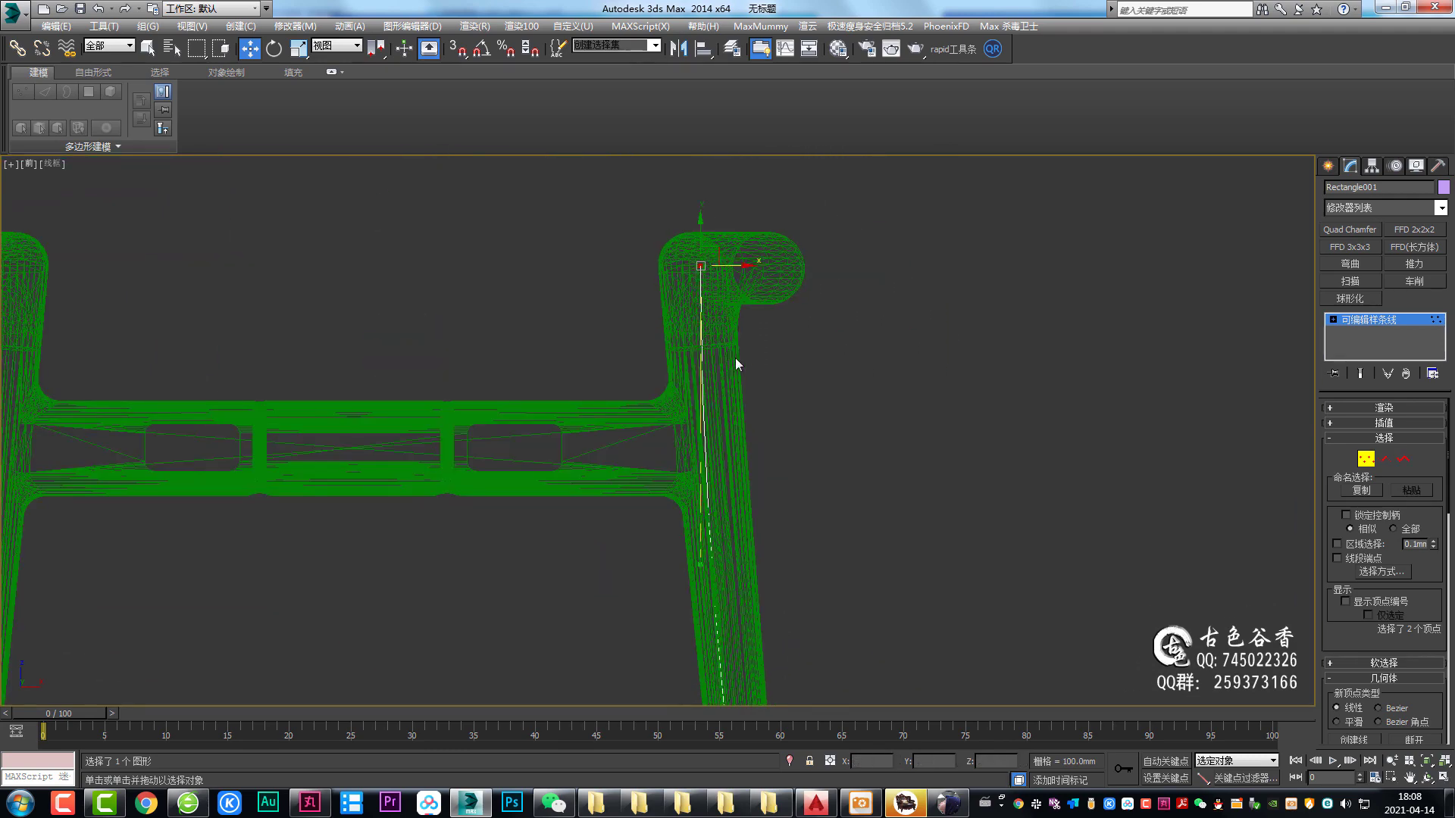
right_click(694, 280)
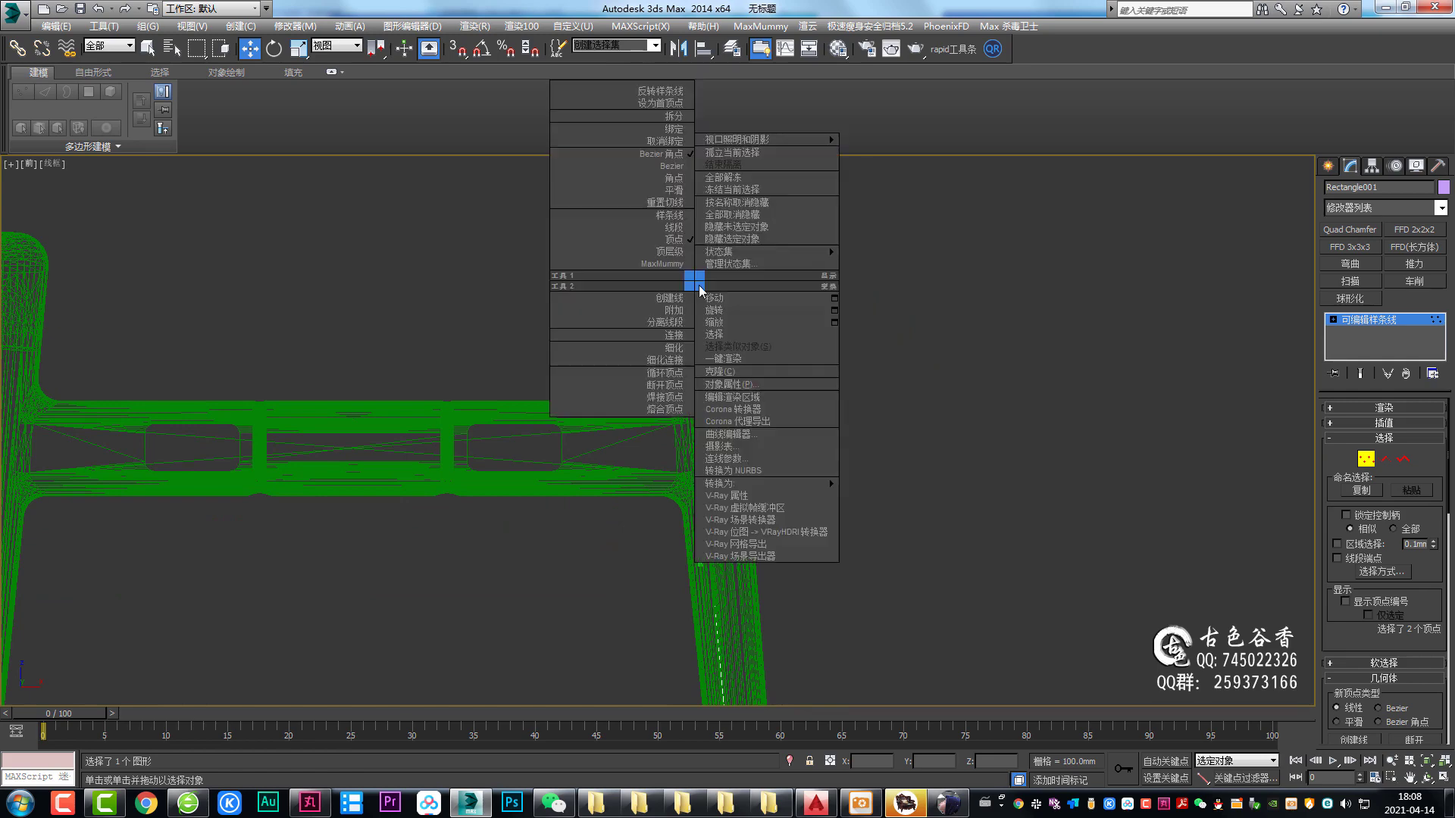
left_click(674, 178)
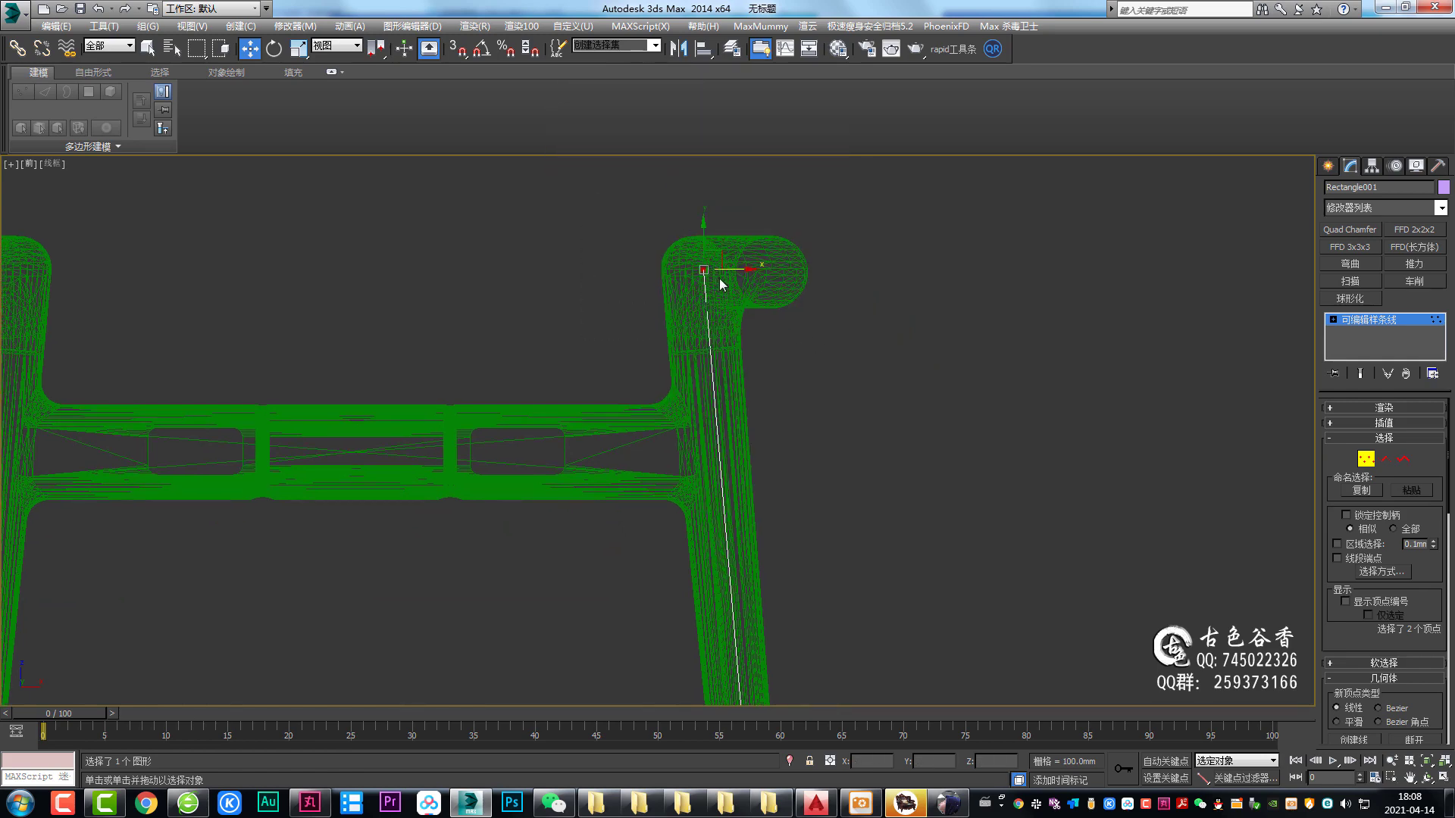
scroll(720, 279, "up", 4)
left_click_drag(725, 271, 708, 271)
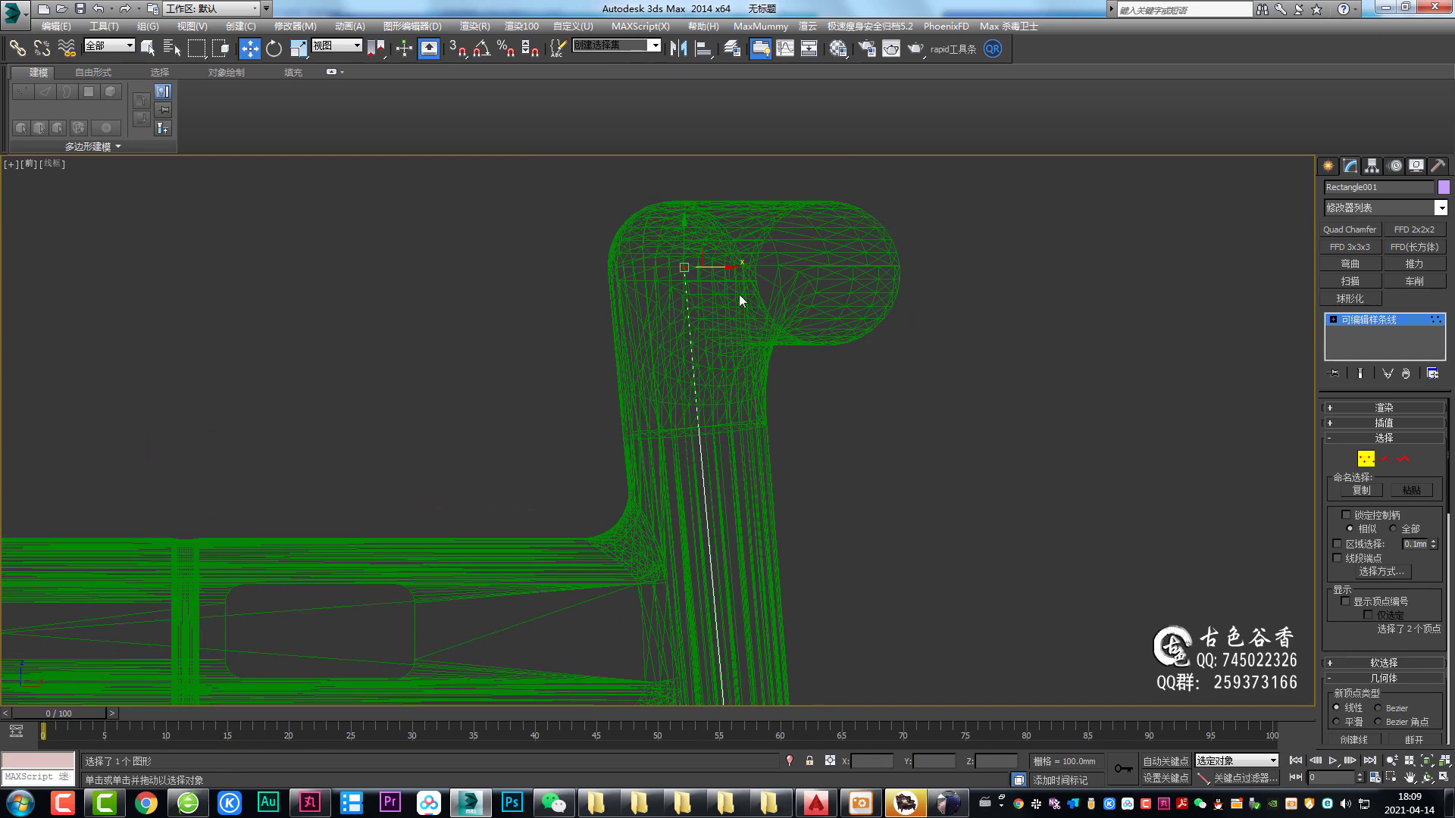
scroll(727, 305, "down", 4)
scroll(799, 584, "up", 1)
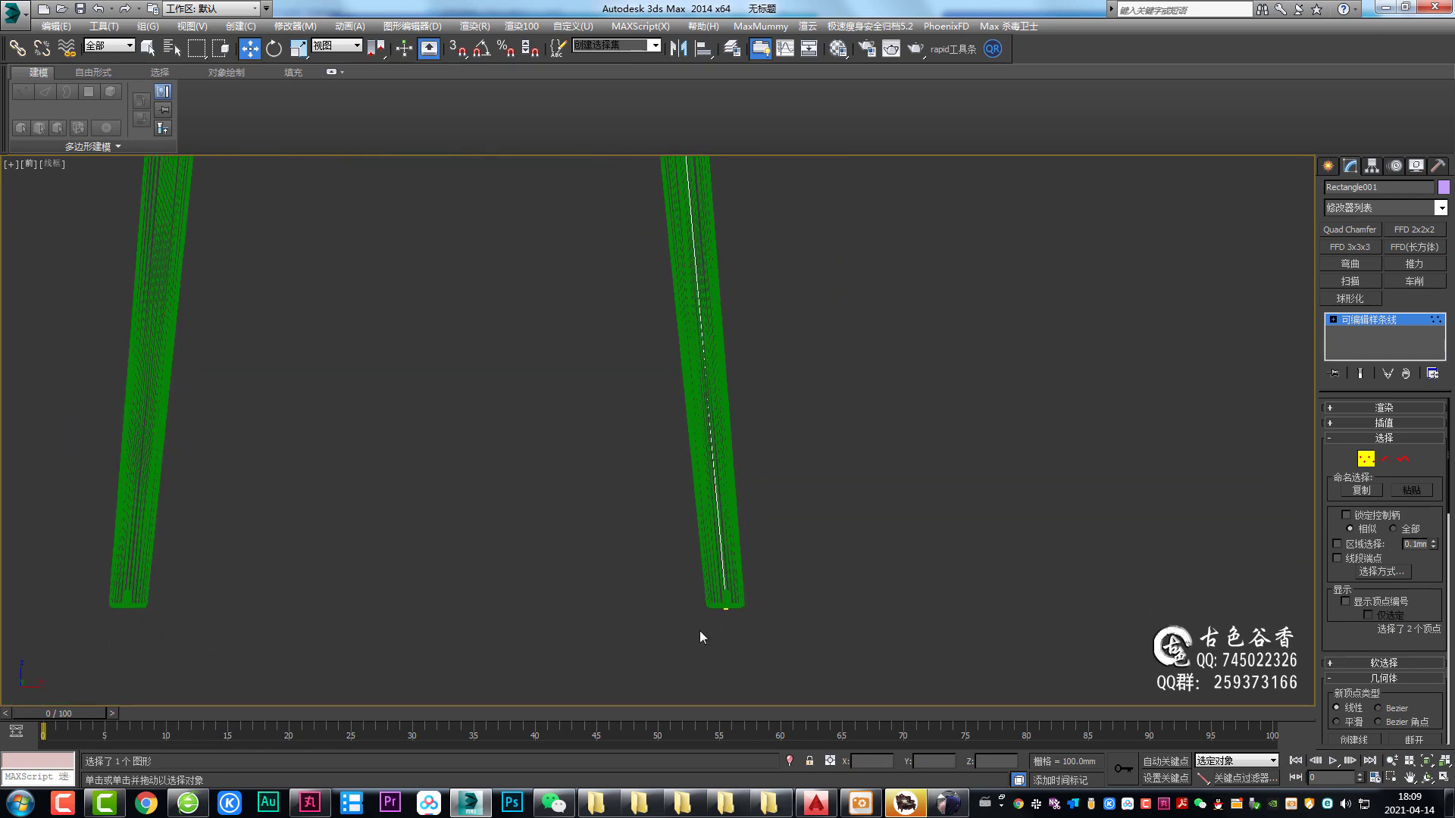
scroll(698, 630, "up", 2)
scroll(948, 659, "up", 2)
scroll(767, 327, "down", 2)
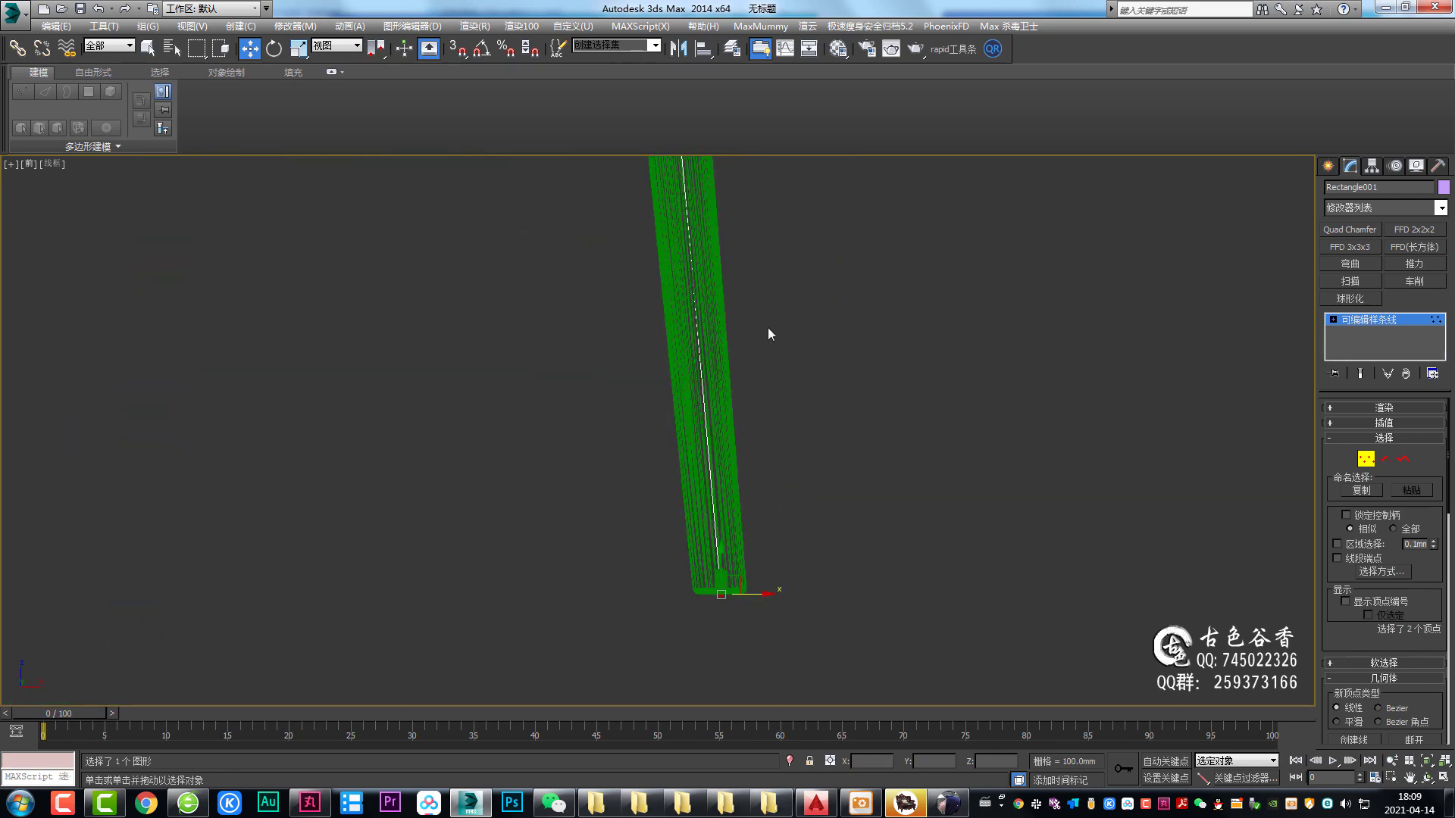
scroll(749, 376, "down", 3)
scroll(588, 269, "up", 2)
Step: Maximize the Perspective view and orbit to inspect the line on the rail
key("alt+w")
right_click(1064, 554)
key("alt+w")
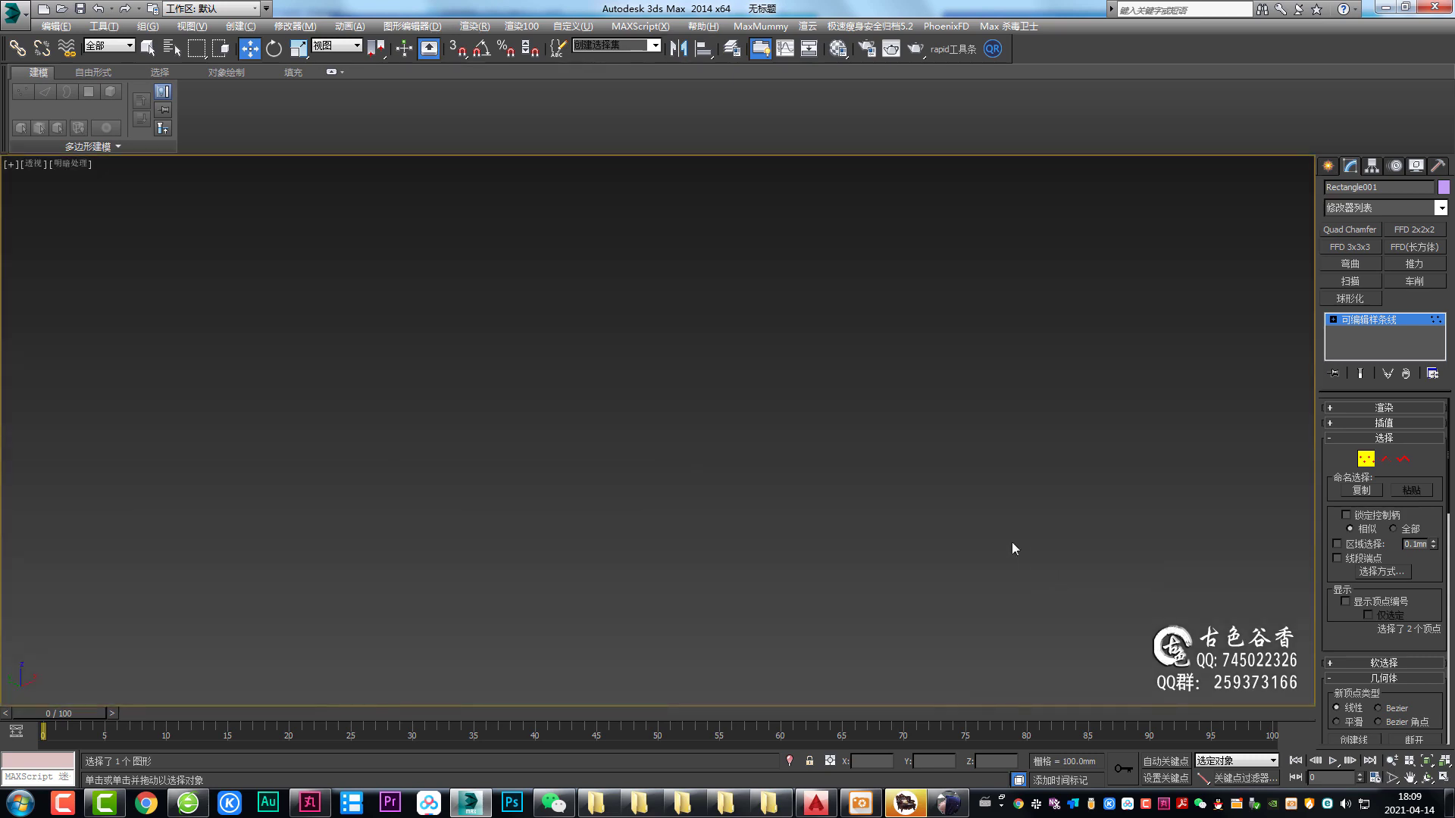
key("z")
middle_click_drag(930, 487, 889, 493, "alt")
Step: Maximize the Top view and set the spline's selected vertices to Bezier Corner
key("alt+w")
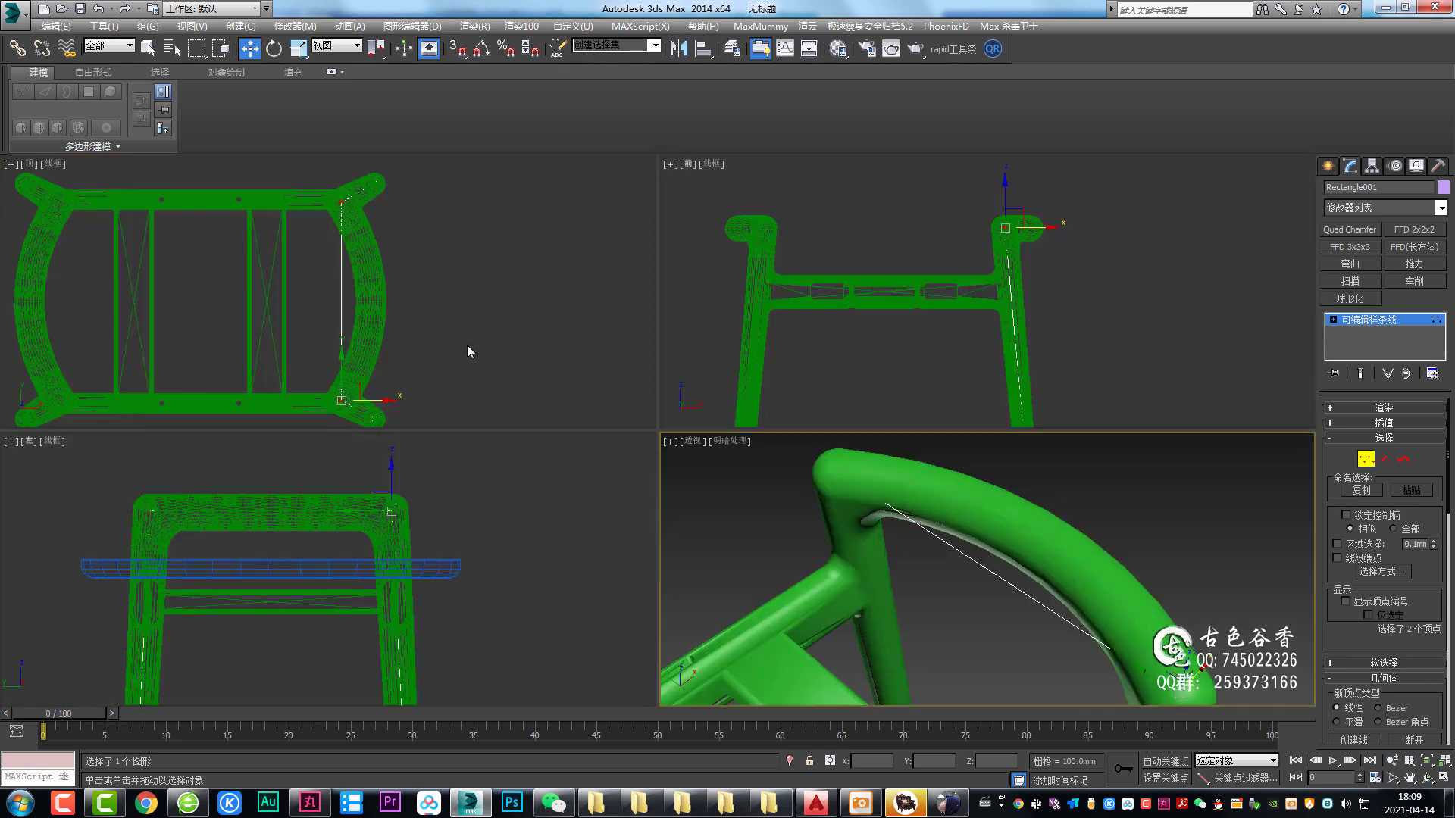
right_click(467, 344)
key("alt+w")
right_click(720, 349)
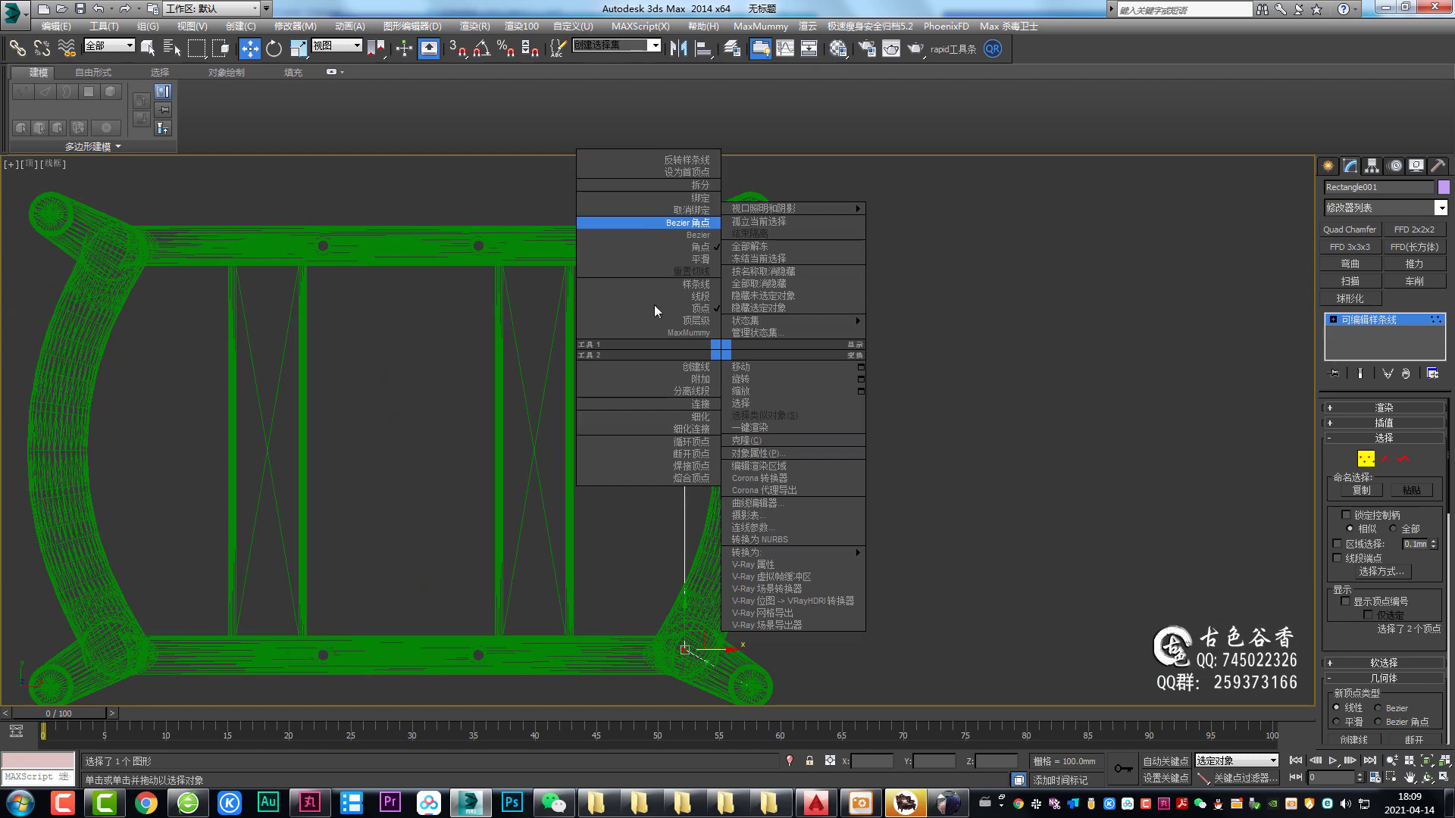
left_click(660, 223)
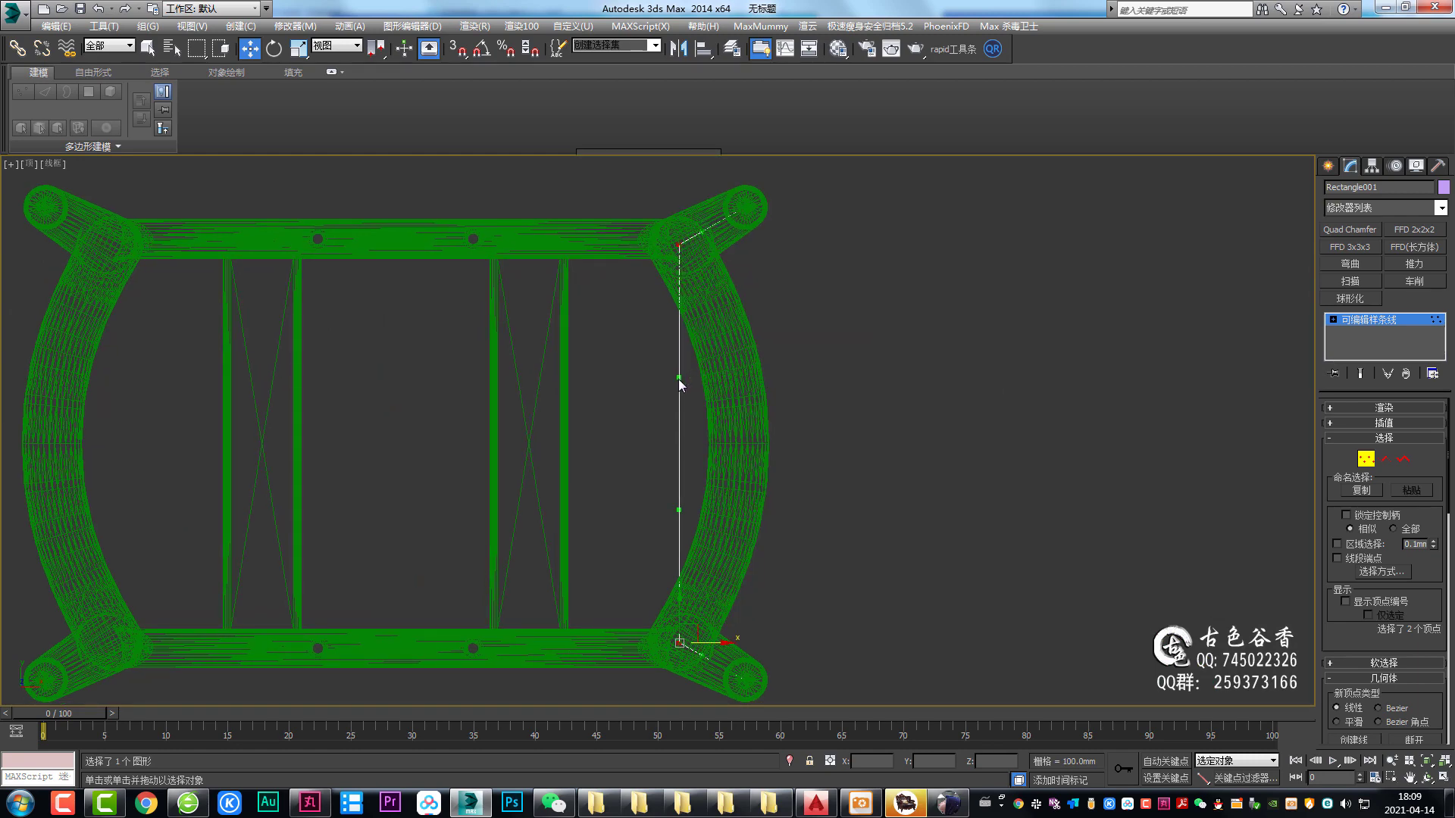
Step: Drag the Bezier handles so the lower and upper curves follow the right rail
left_click_drag(679, 379, 789, 375)
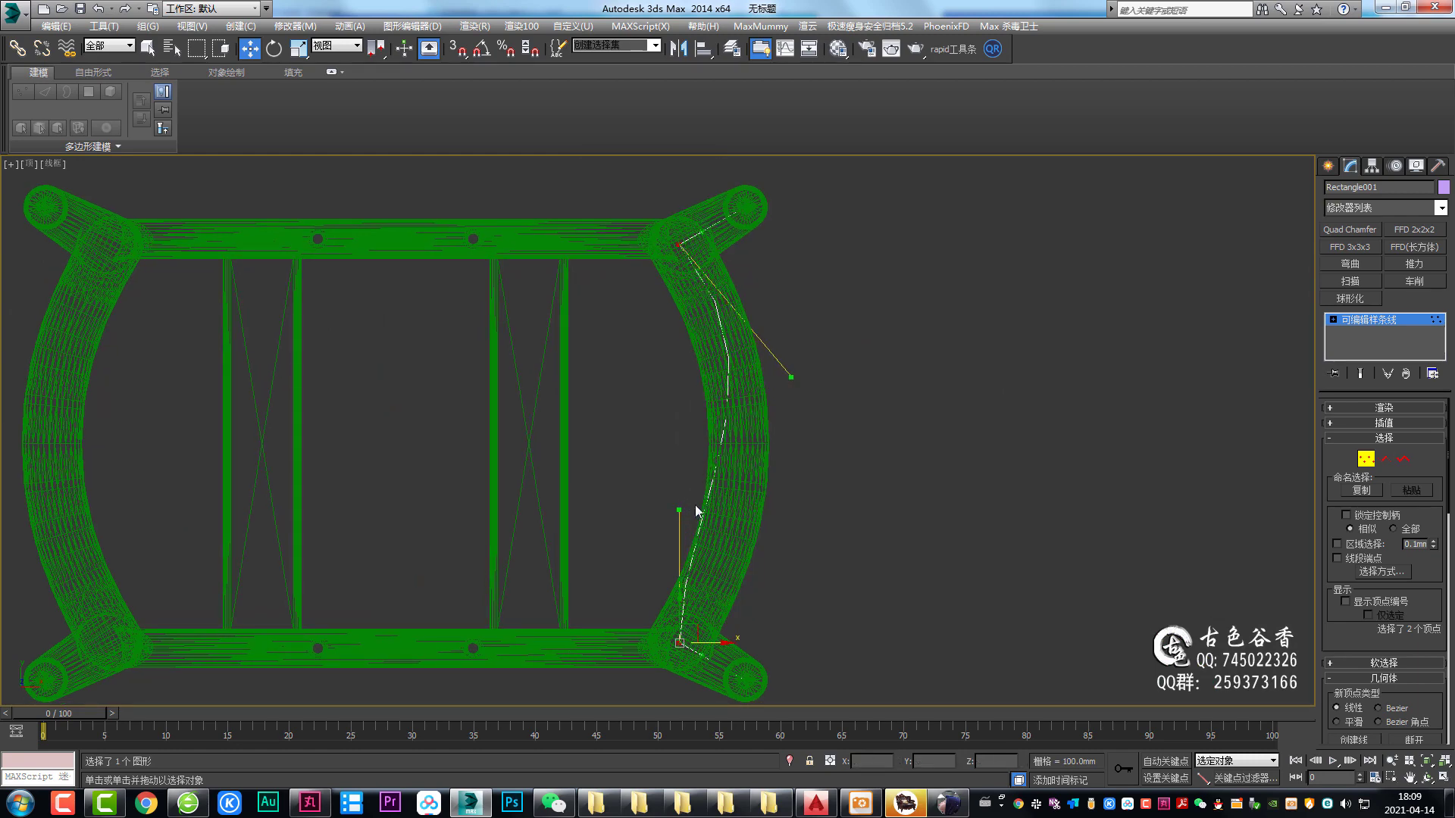
left_click_drag(679, 510, 749, 535)
scroll(748, 537, "up", 3)
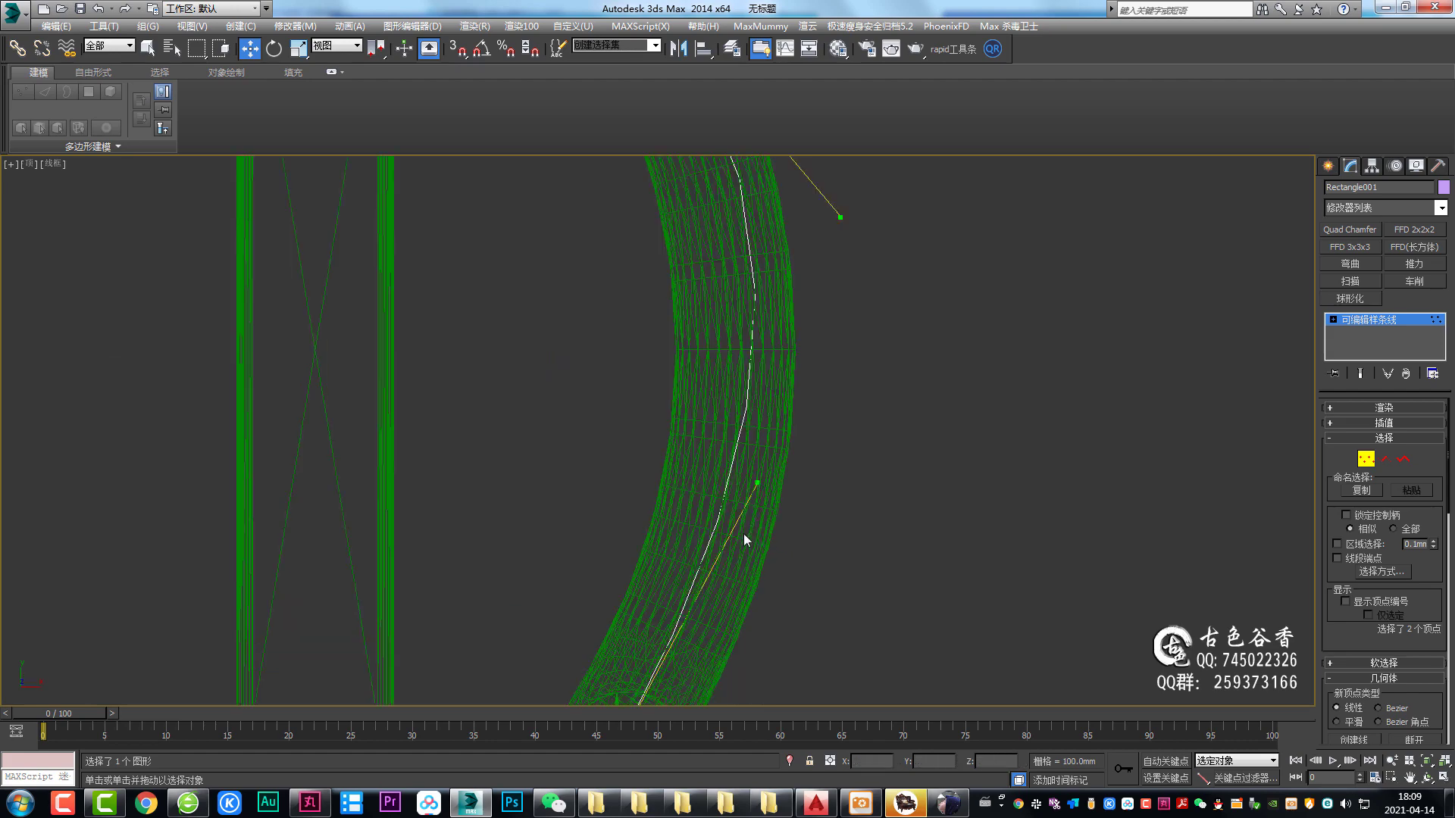
middle_click_drag(743, 534, 776, 385)
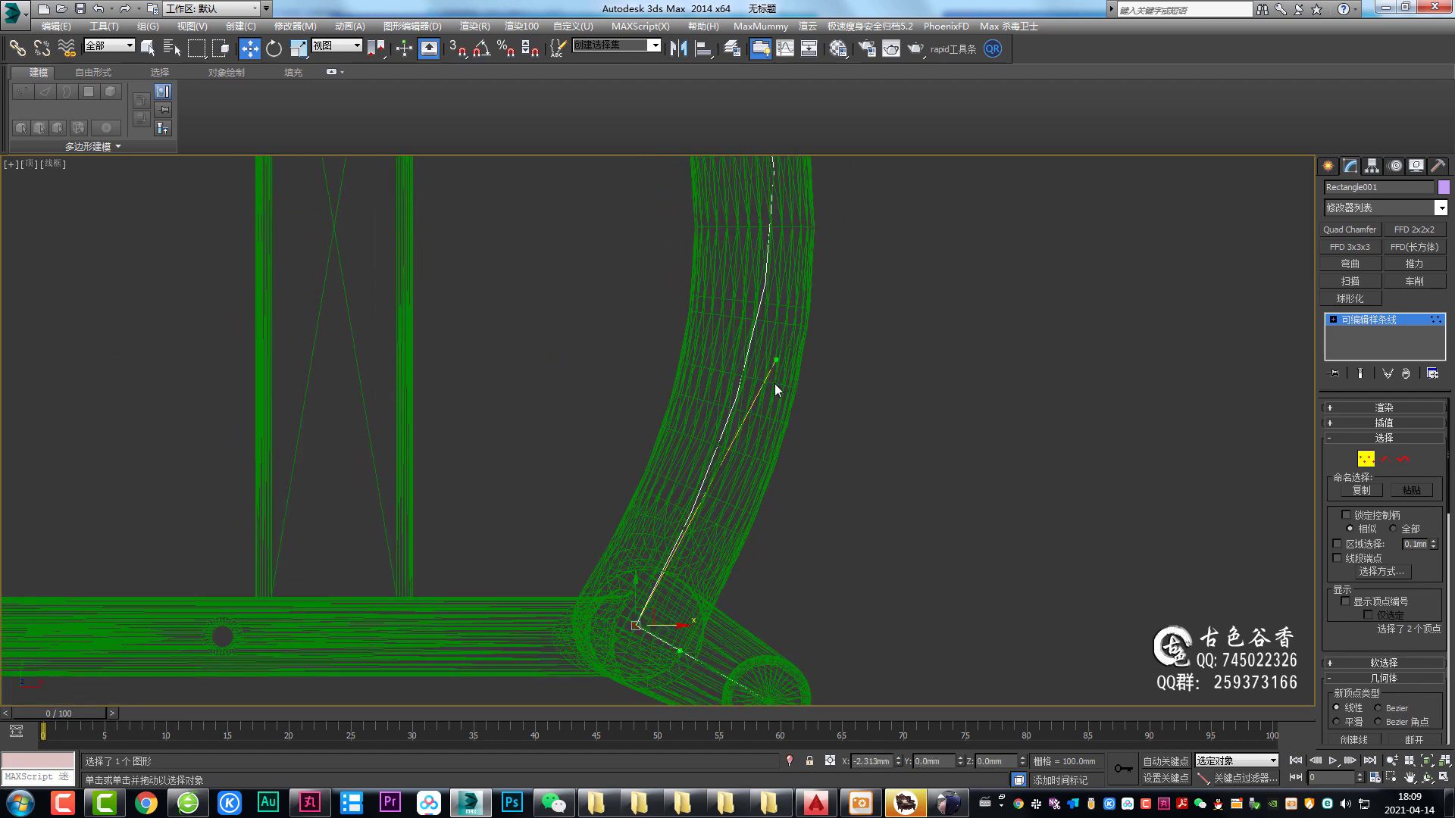
left_click_drag(777, 361, 775, 384)
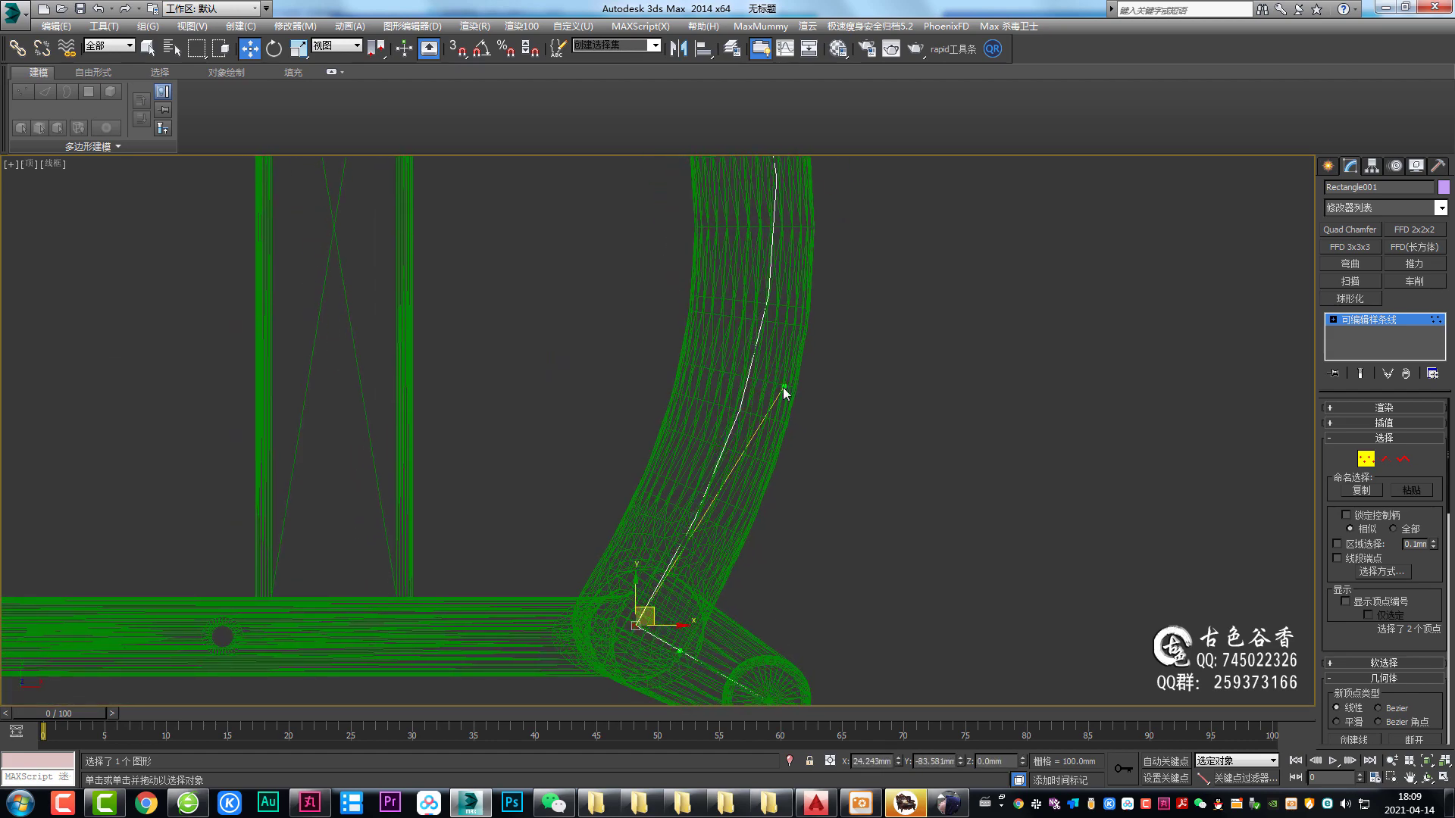
middle_click_drag(775, 384, 885, 512)
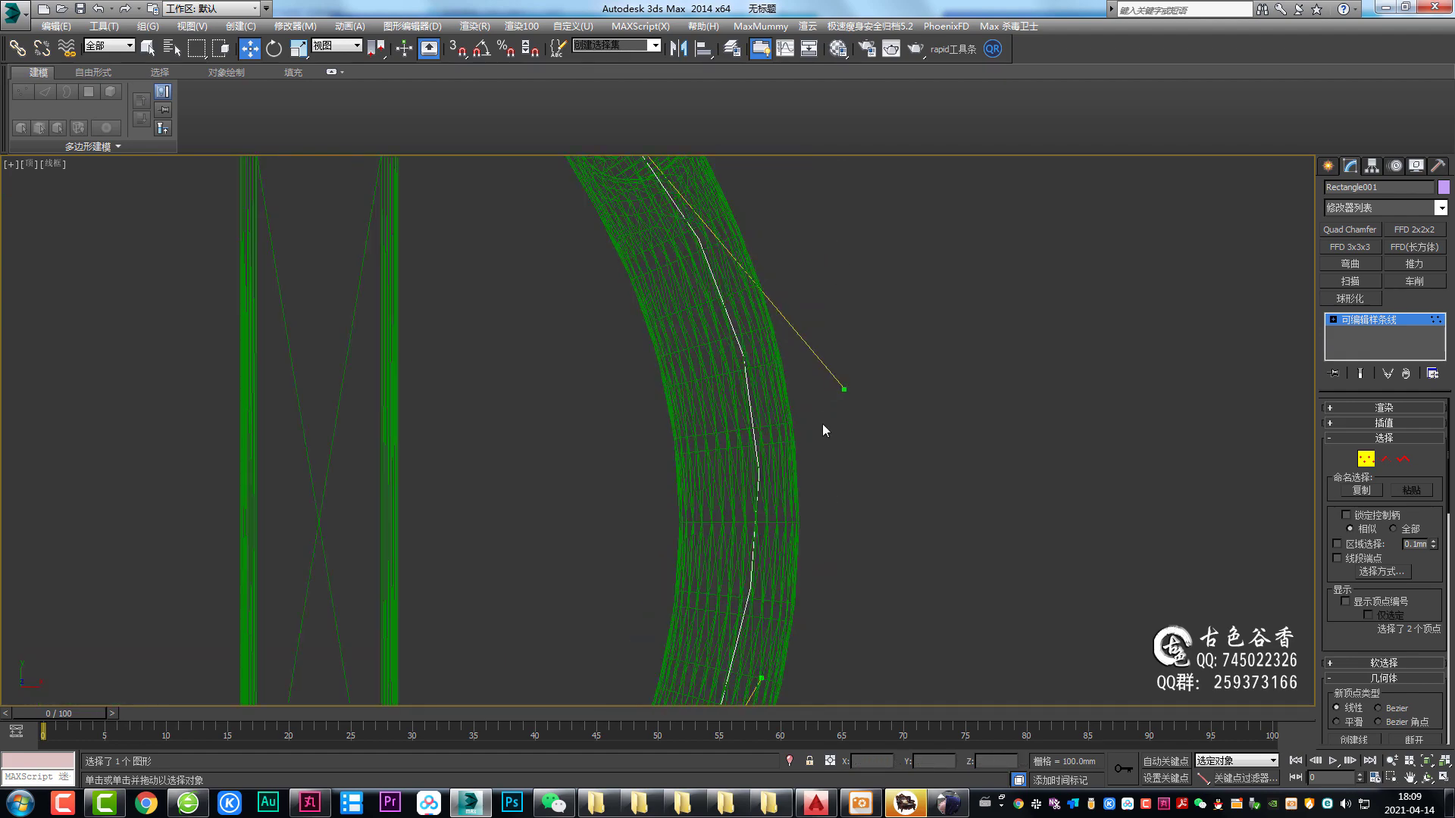
left_click_drag(886, 514, 851, 522)
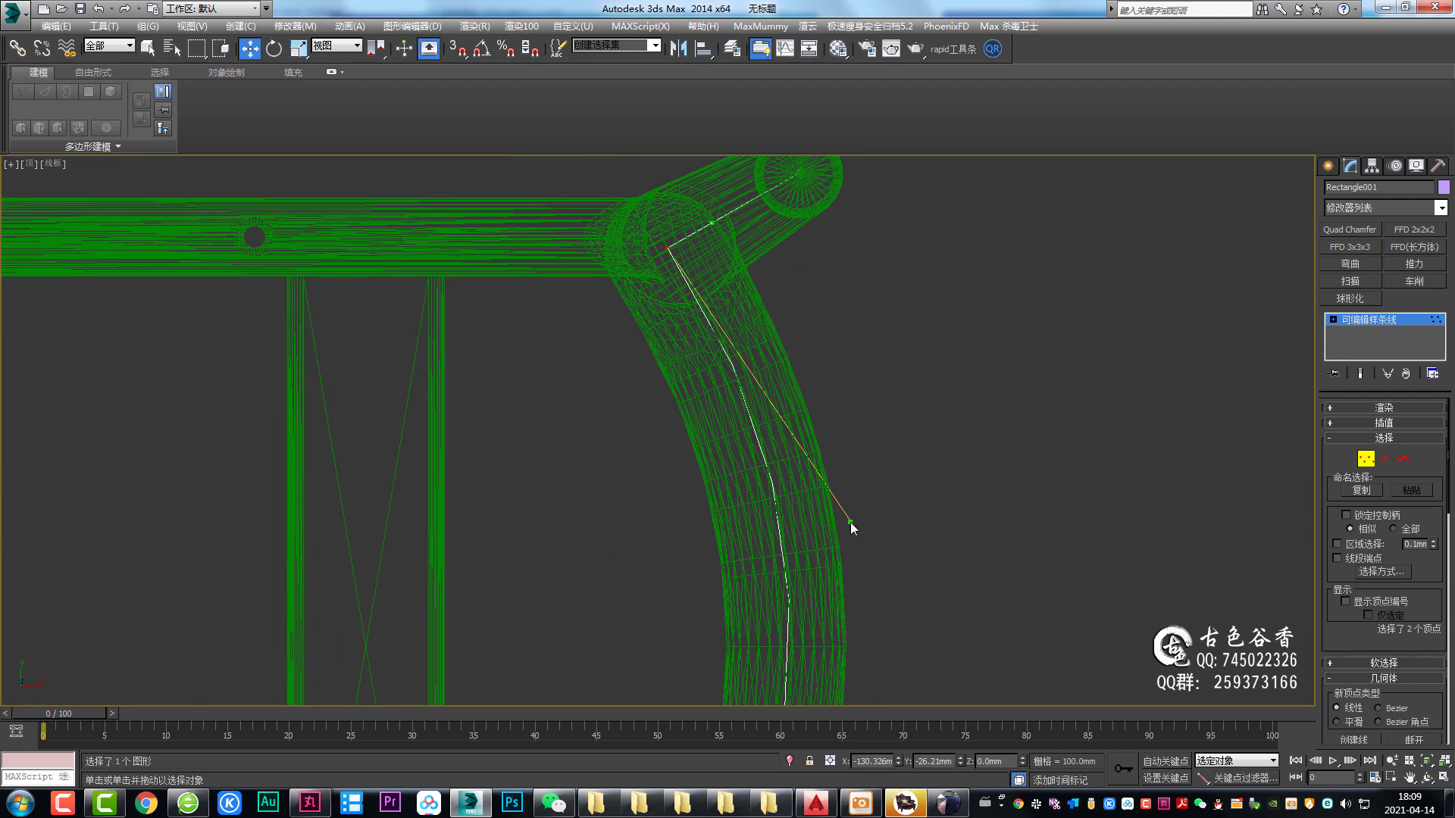
scroll(850, 522, "down", 2)
middle_click_drag(856, 564, 857, 371)
Step: In the maximized Perspective view, render the rail spline as a 30 mm round tube and exit Vertex level
key("alt+w")
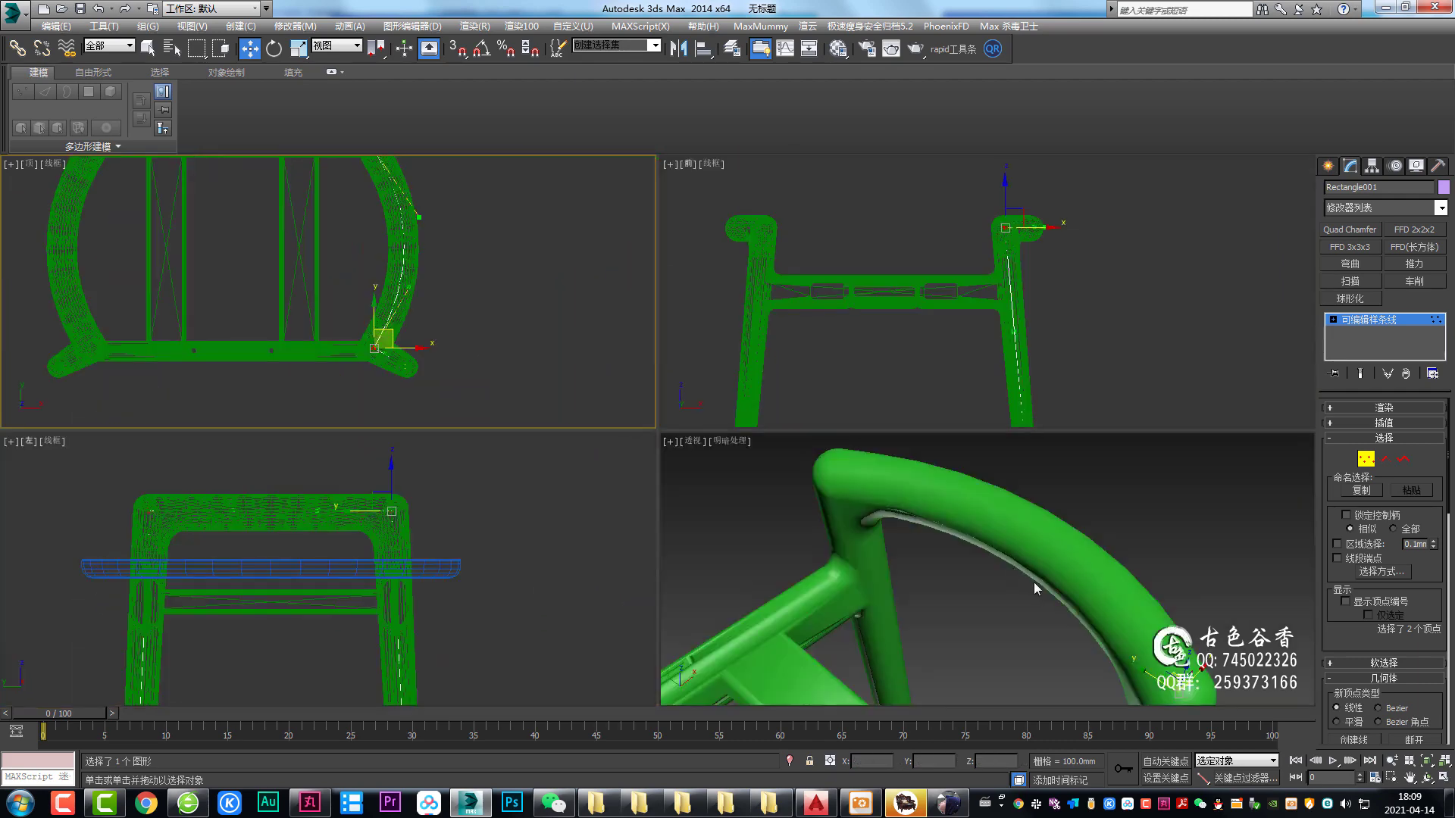
right_click(985, 584)
key("alt+w")
mouse_move(958, 541)
middle_mouse_down("alt")
mouse_move(916, 438)
mouse_move(834, 425)
mouse_move(799, 384)
mouse_move(773, 425)
mouse_move(960, 424)
middle_mouse_up("alt")
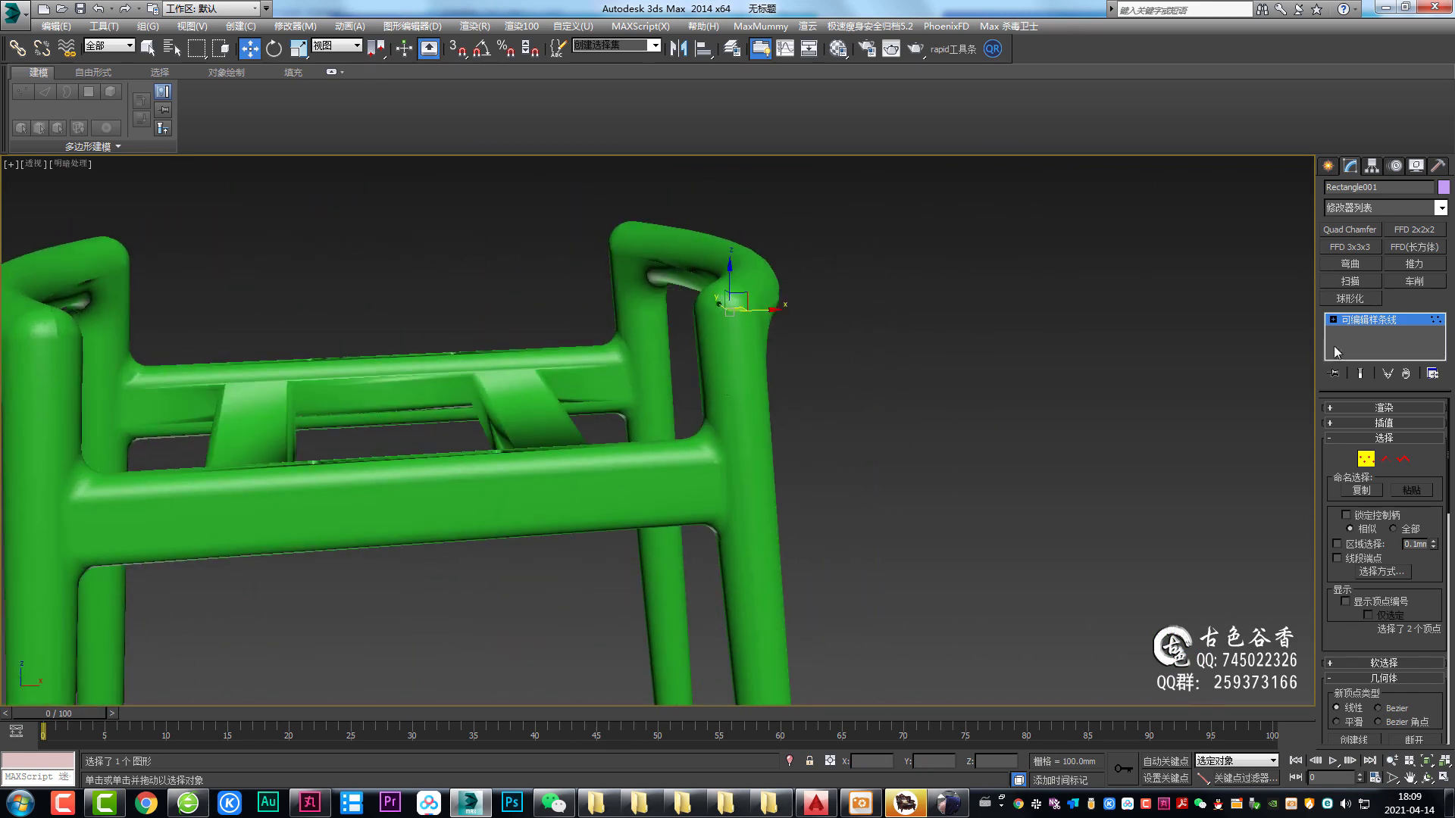
left_click(1389, 410)
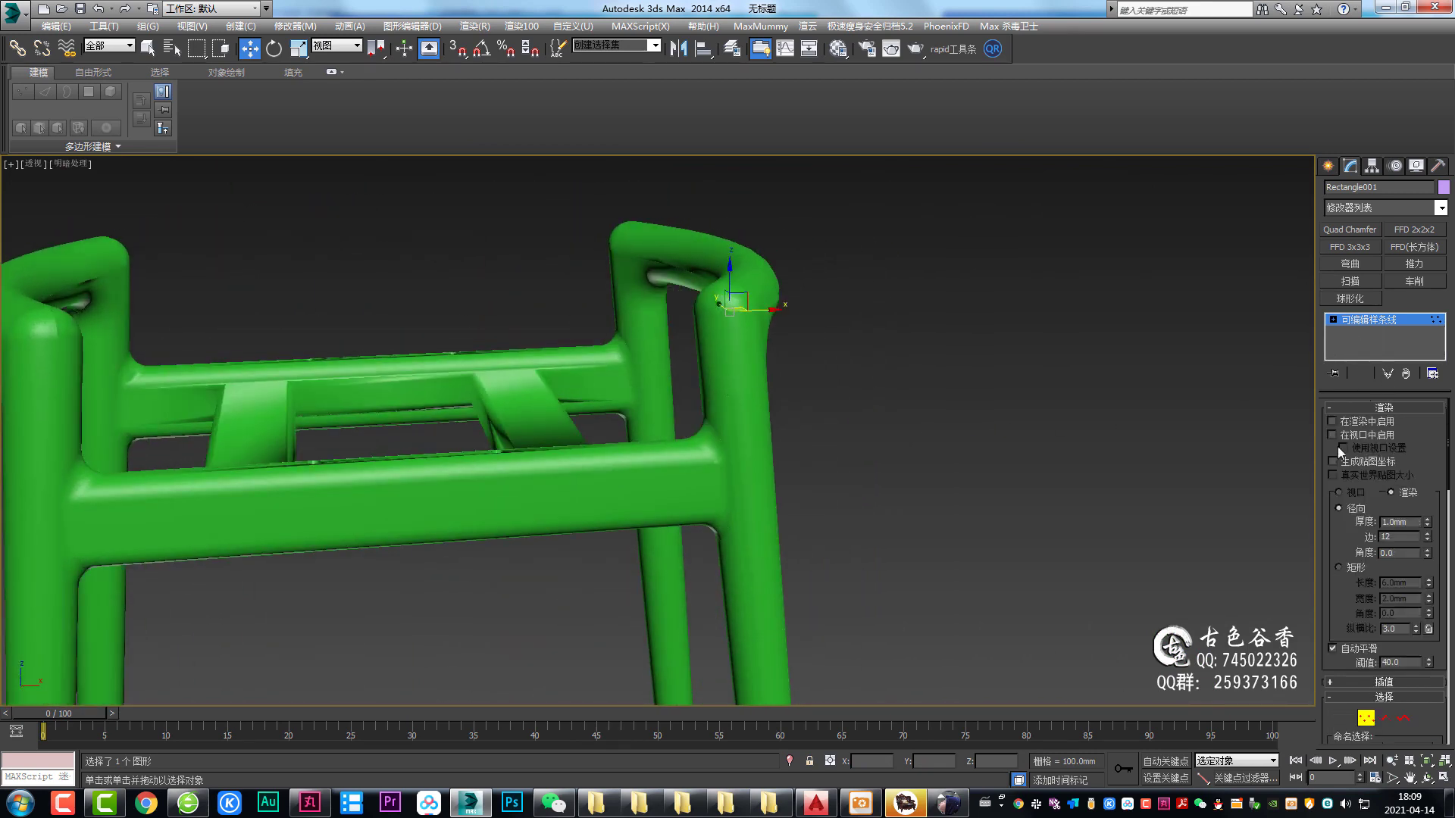
middle_click_drag(1170, 504, 993, 361, "alt")
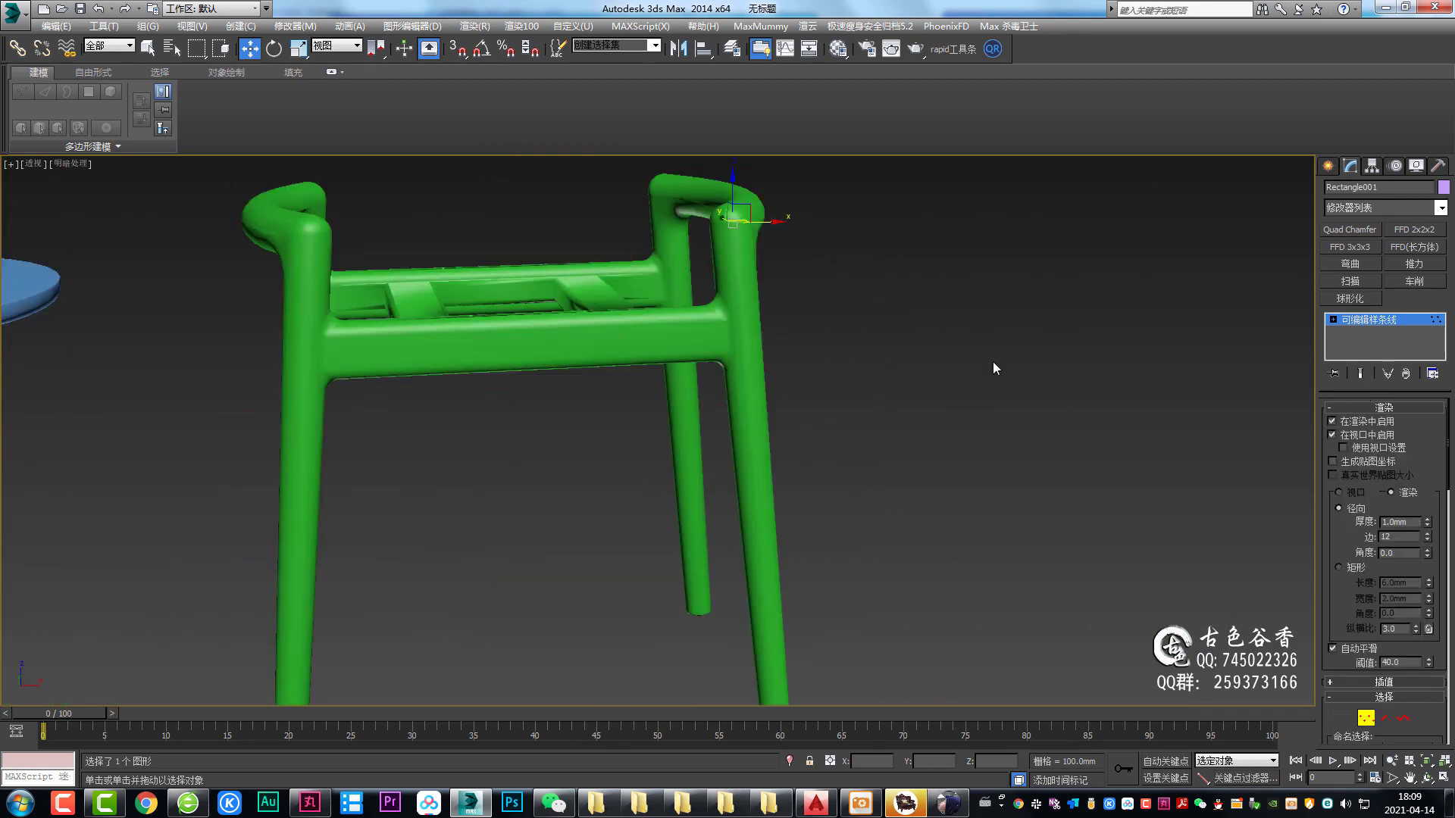
left_click(1394, 321)
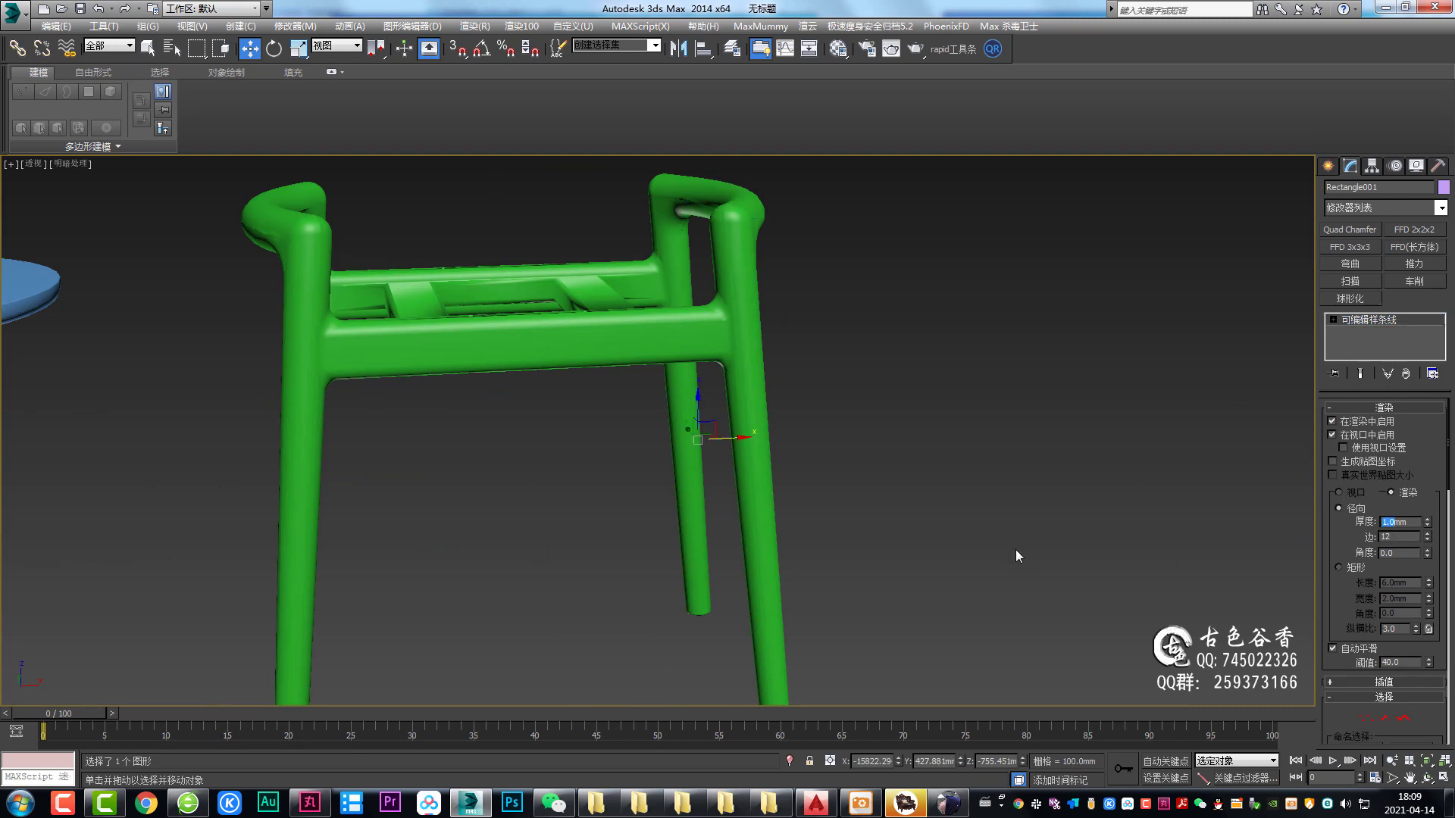
type("30")
Step: Draw a new rectangle spline spanning the chair frame's width in the Top view
key("t")
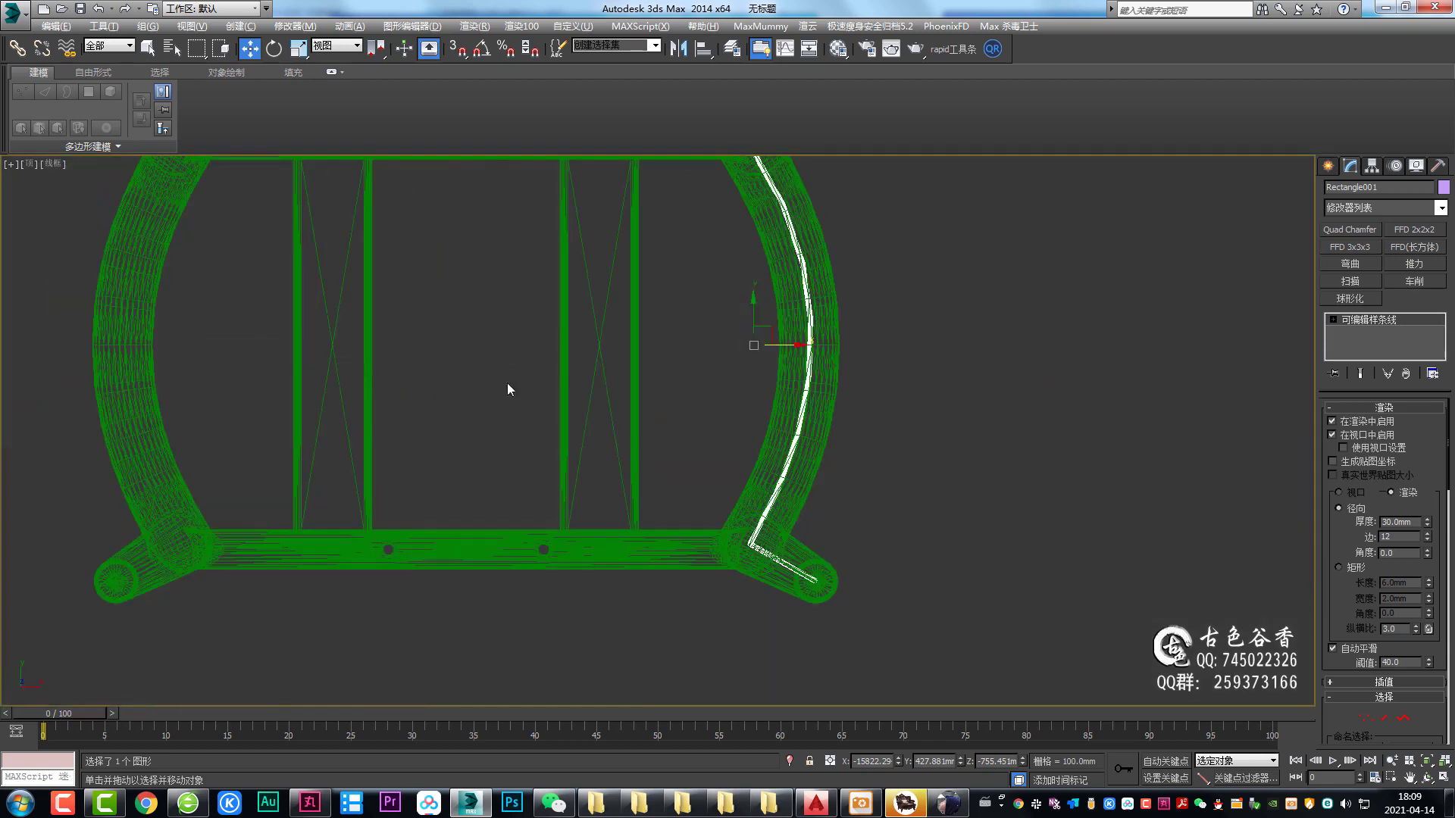
key("q")
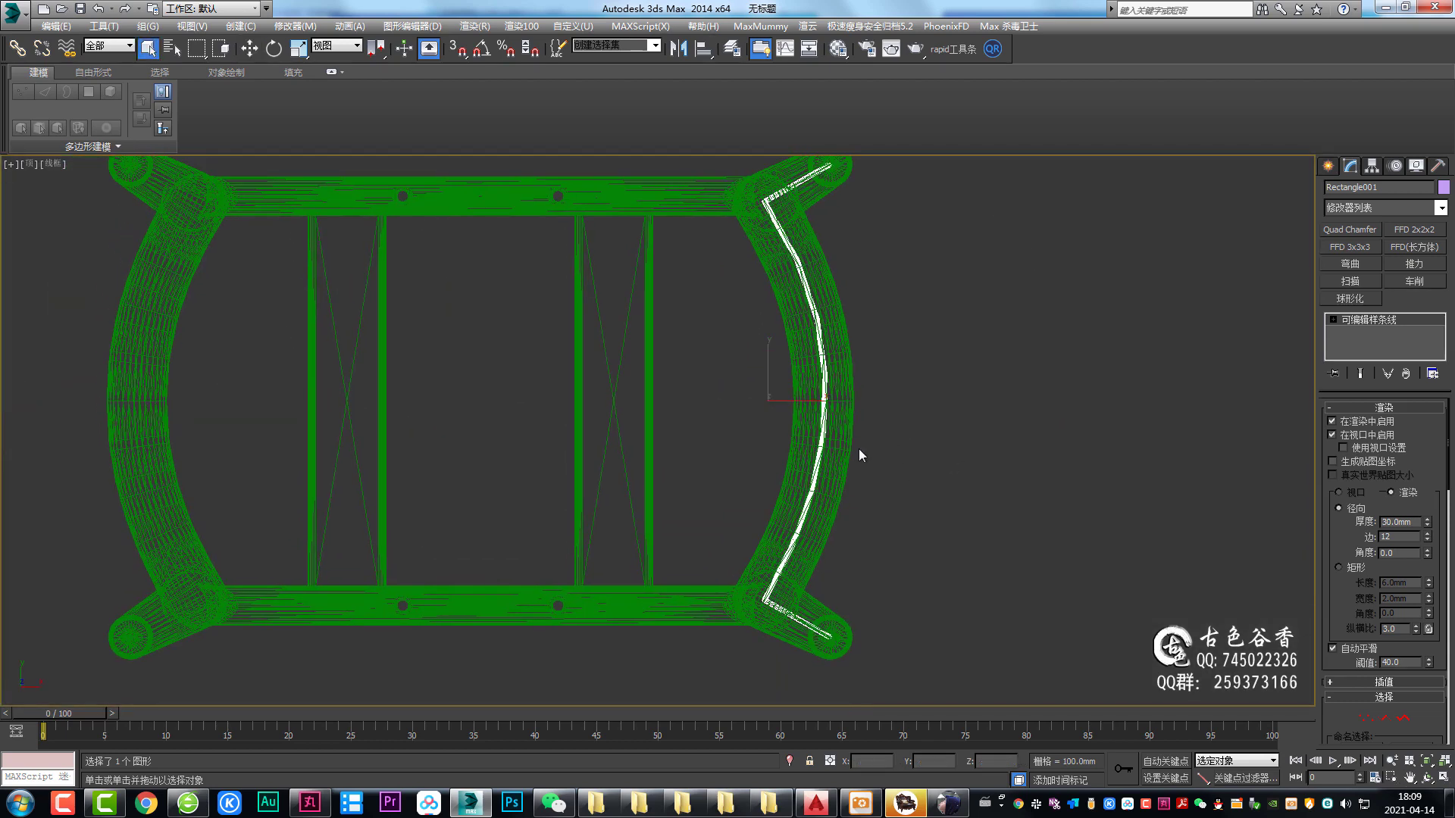
left_click(844, 455)
left_click(1328, 165)
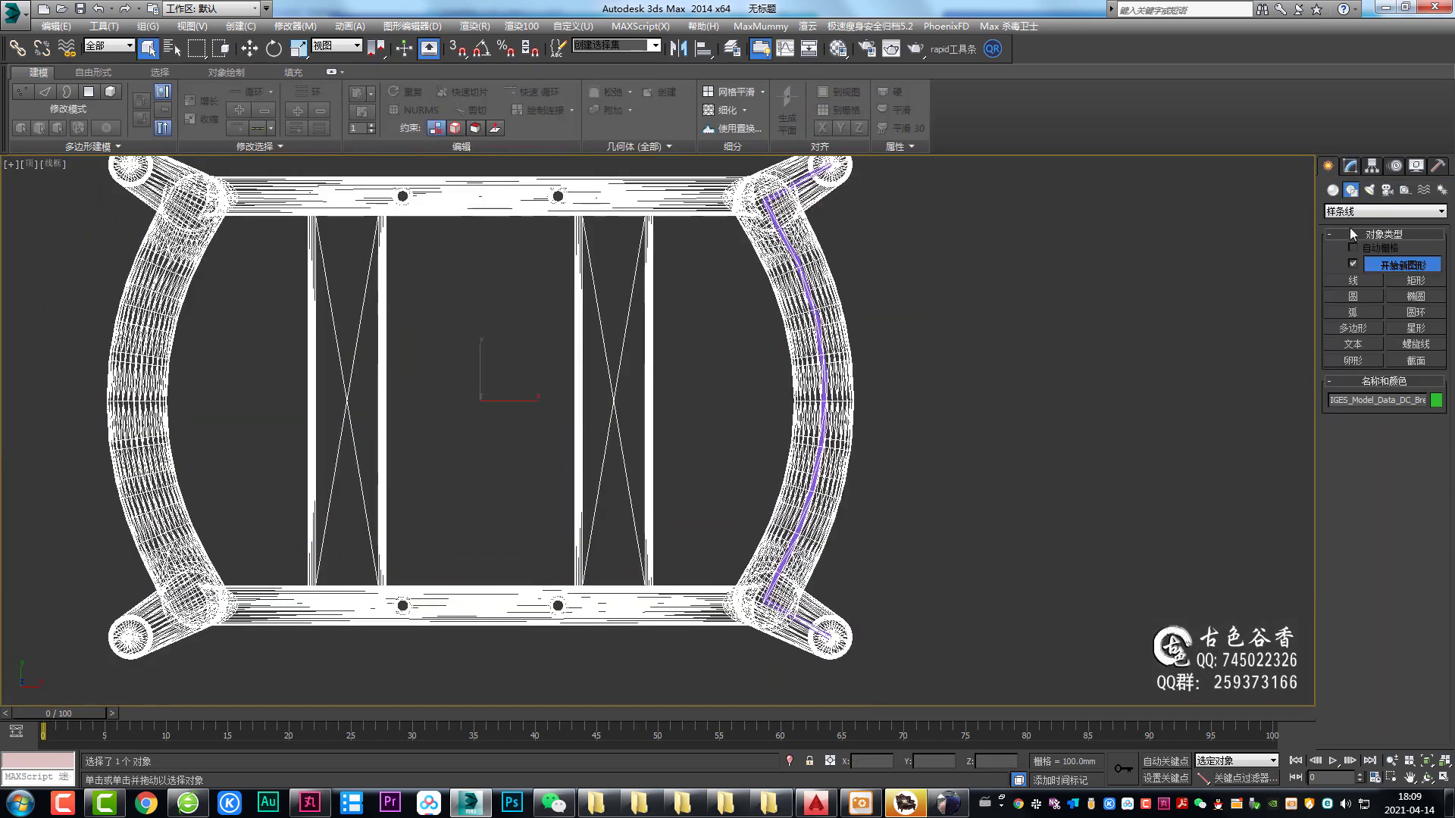
left_click(1415, 281)
scroll(875, 430, "down", 5)
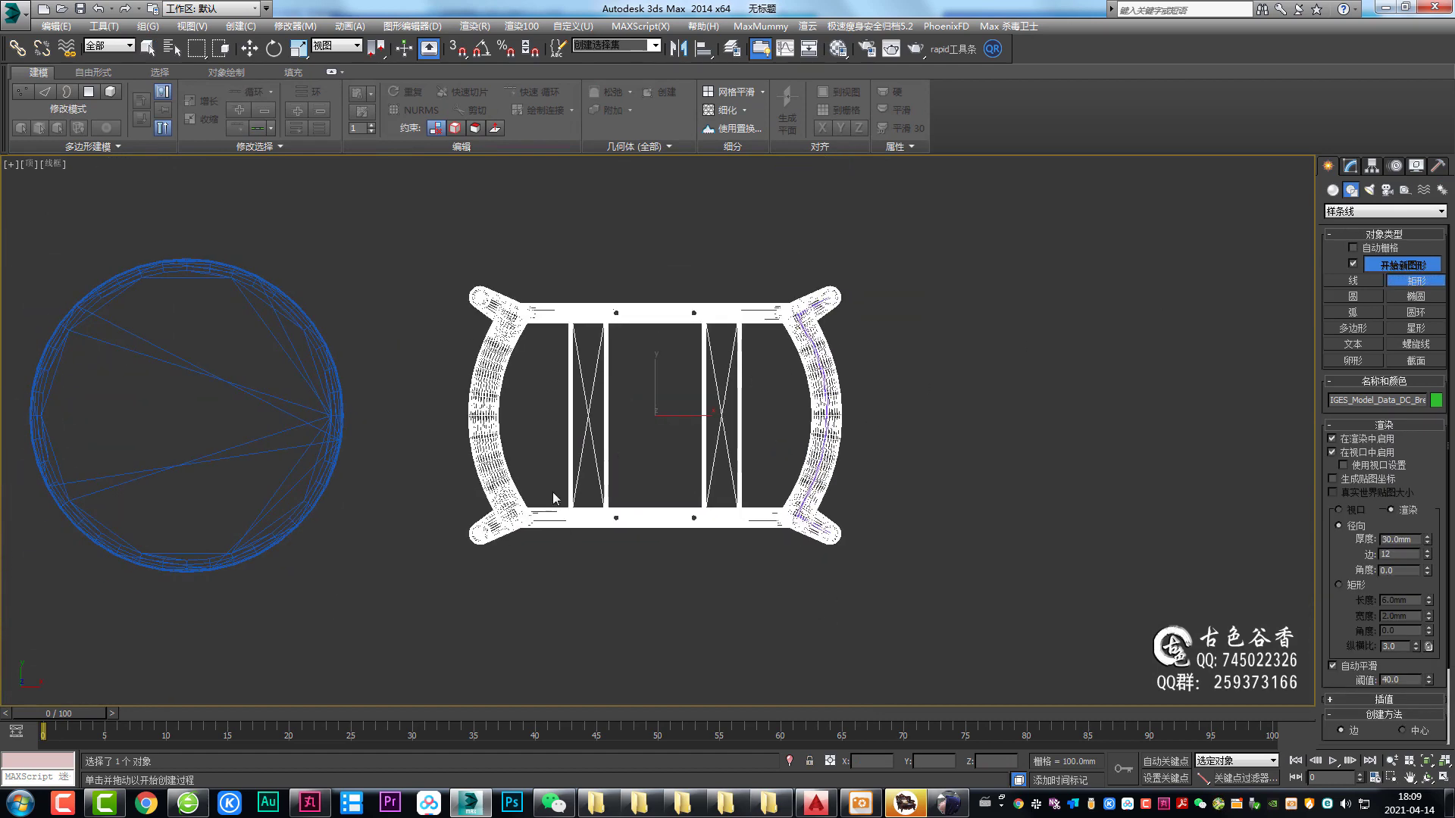
left_click_drag(464, 417, 641, 422)
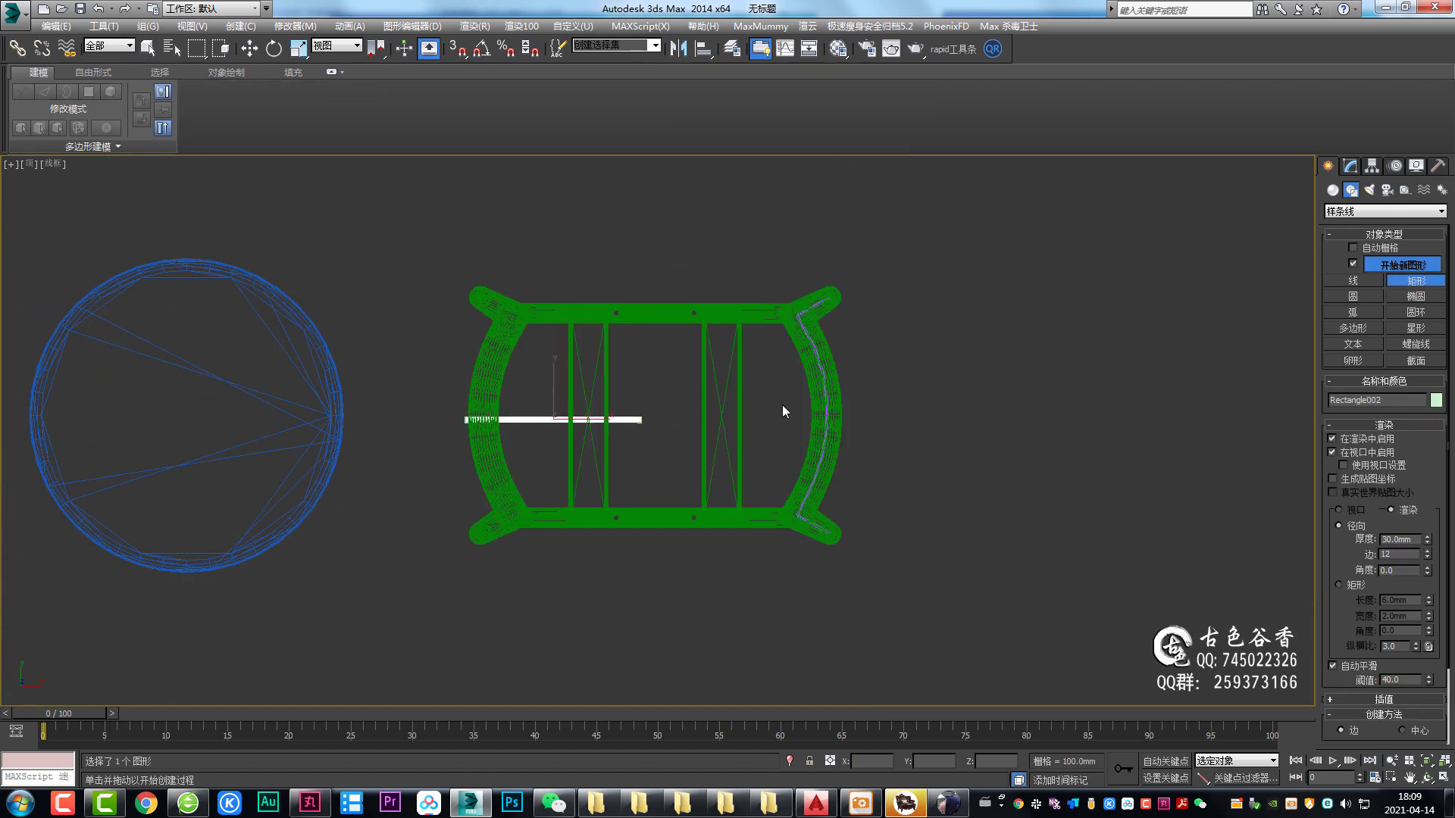
left_click_drag(784, 412, 843, 361)
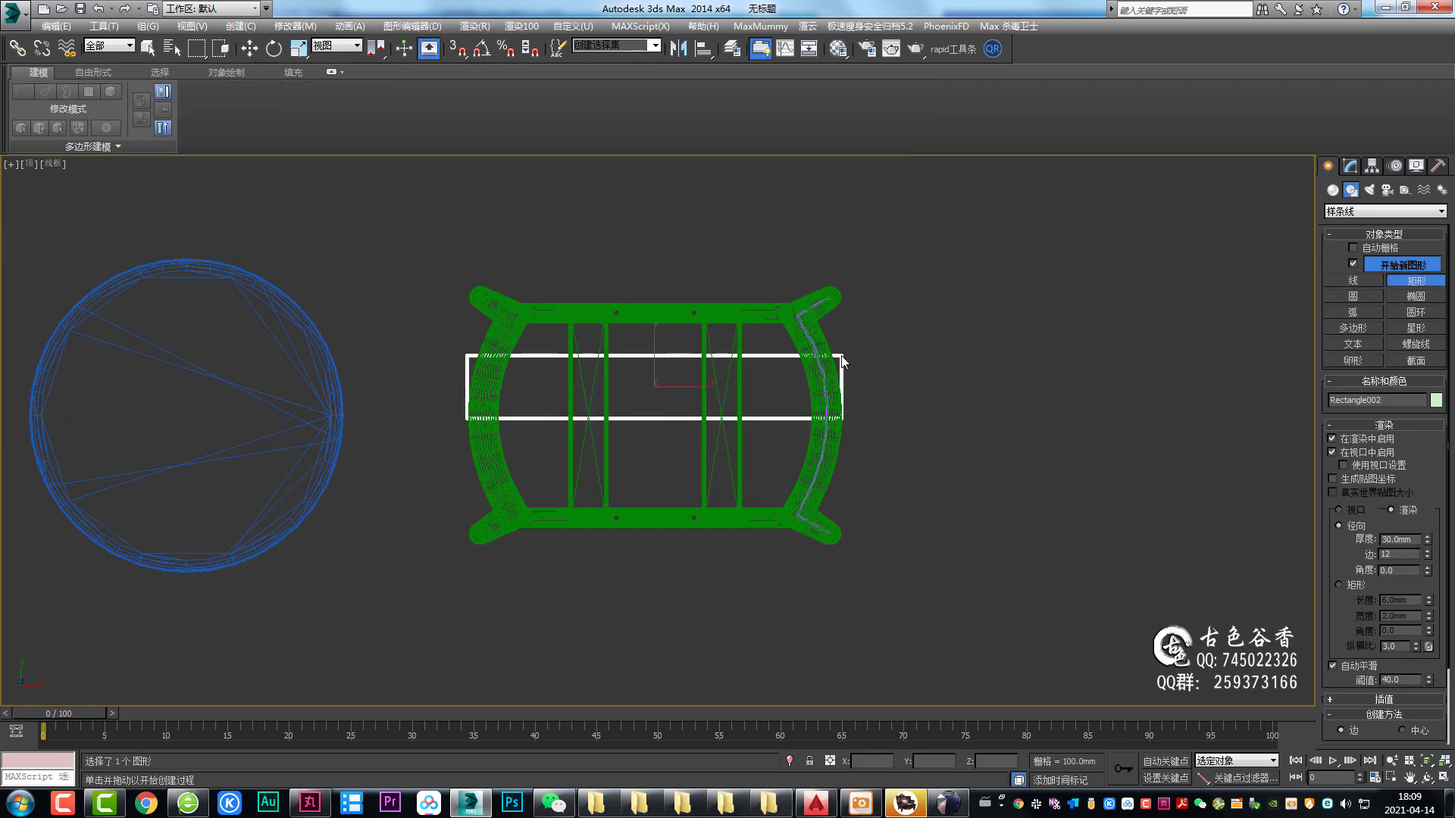
scroll(1347, 548, "down", 3)
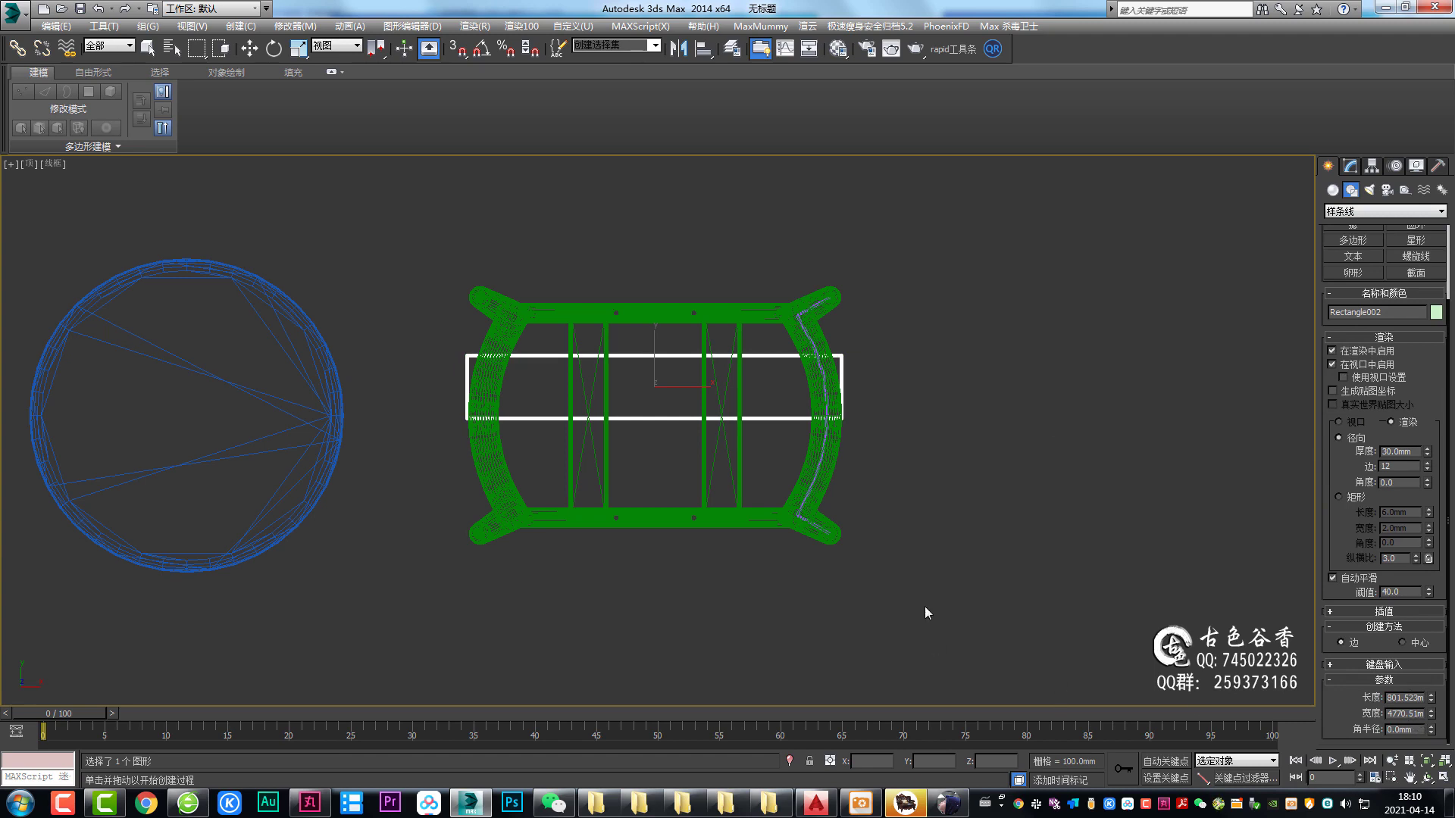
right_click(938, 497)
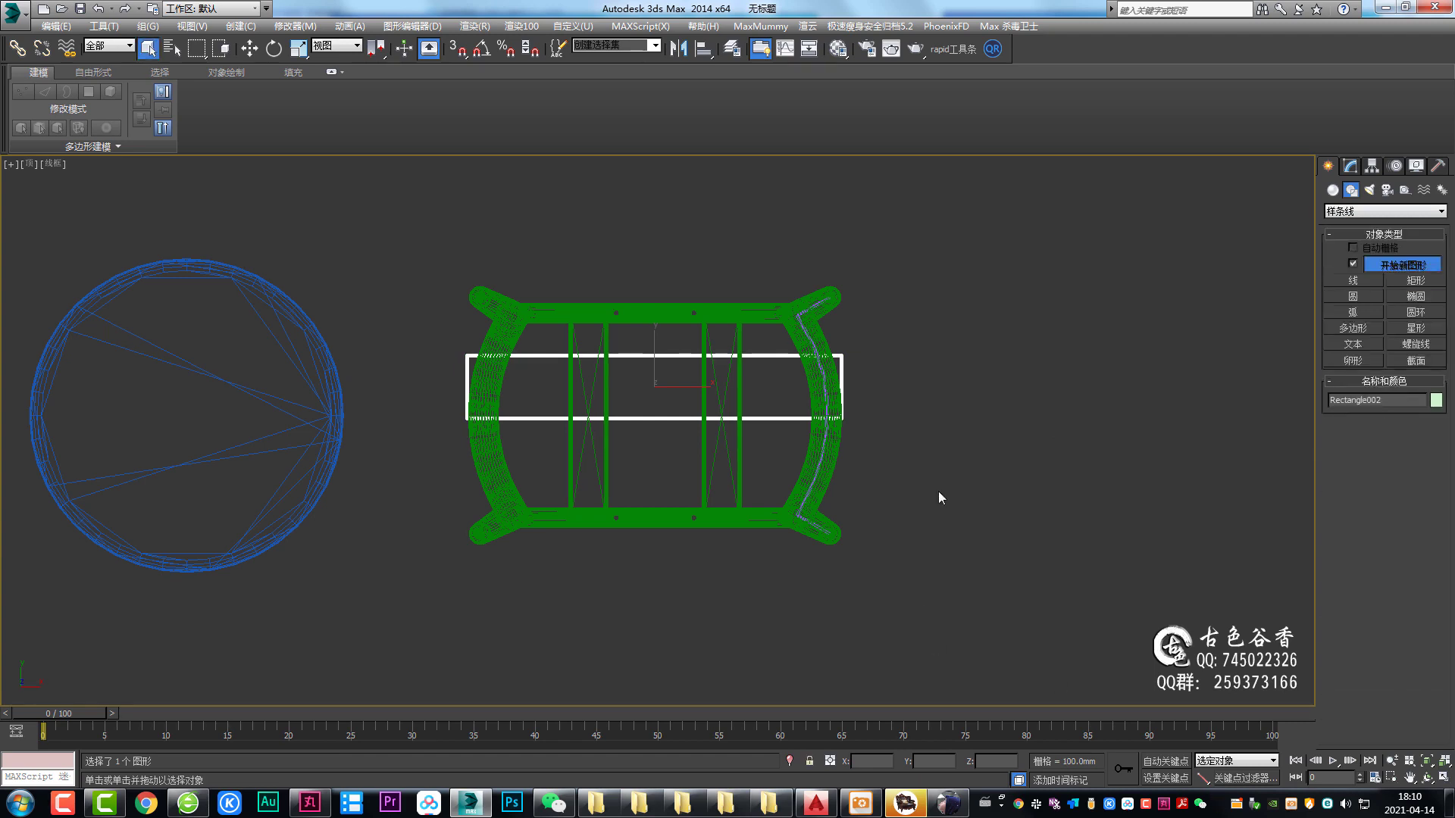
Step: Move the new Rectangle002 up so it sits above the chair frame
middle_click_drag(671, 370, 705, 379)
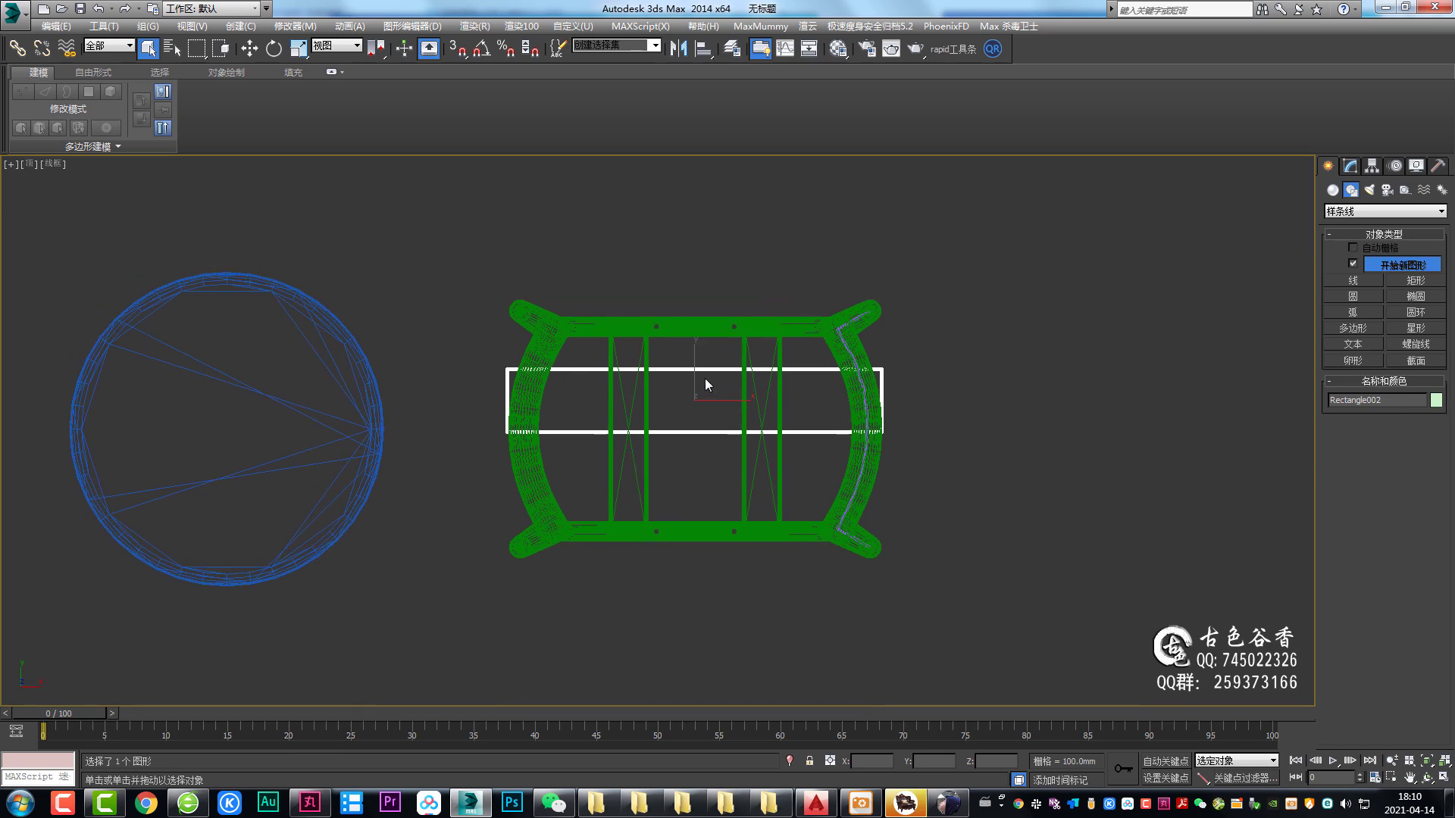
key("w")
left_click_drag(697, 366, 697, 96)
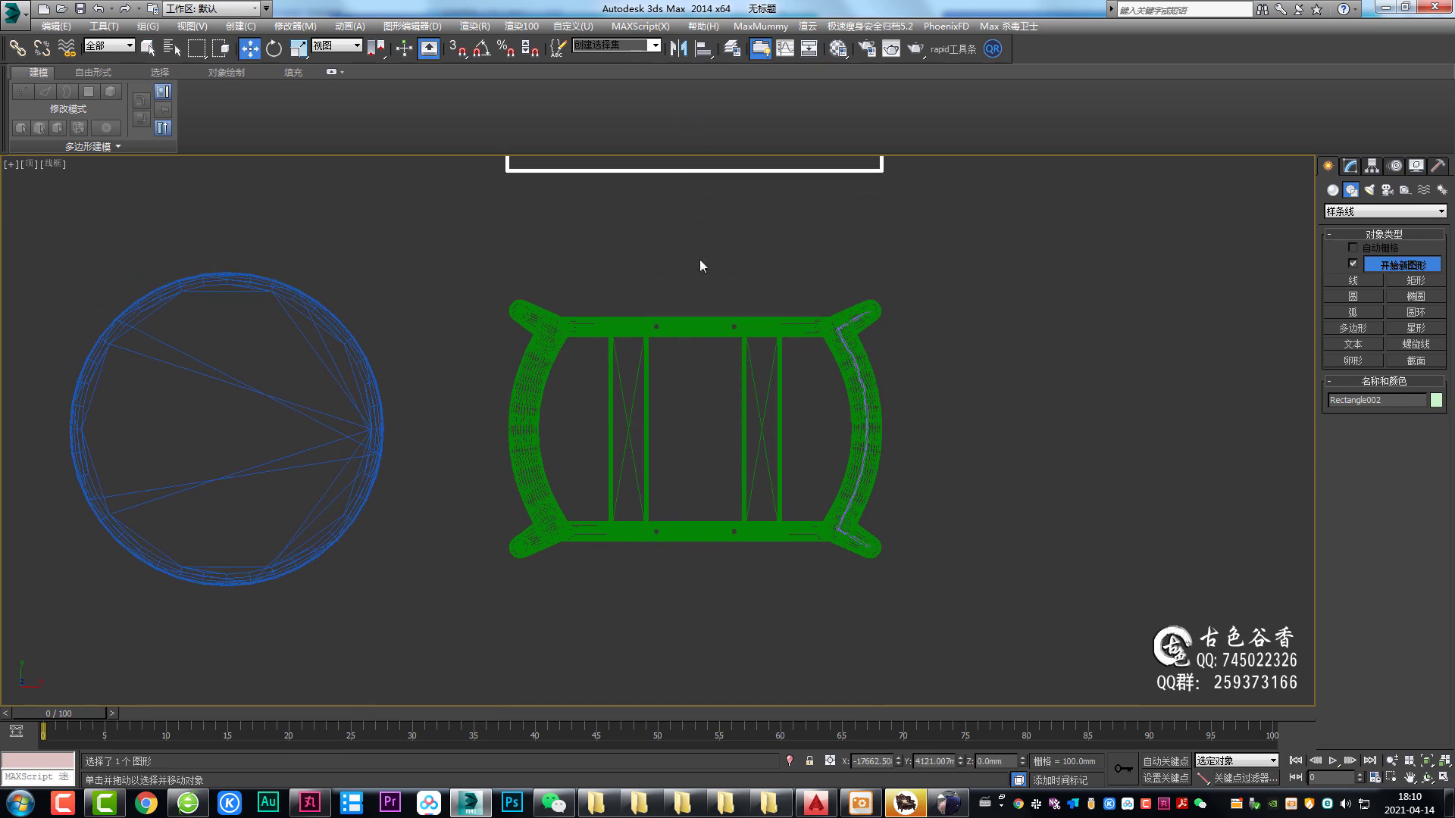
scroll(685, 402, "down", 2)
key("q")
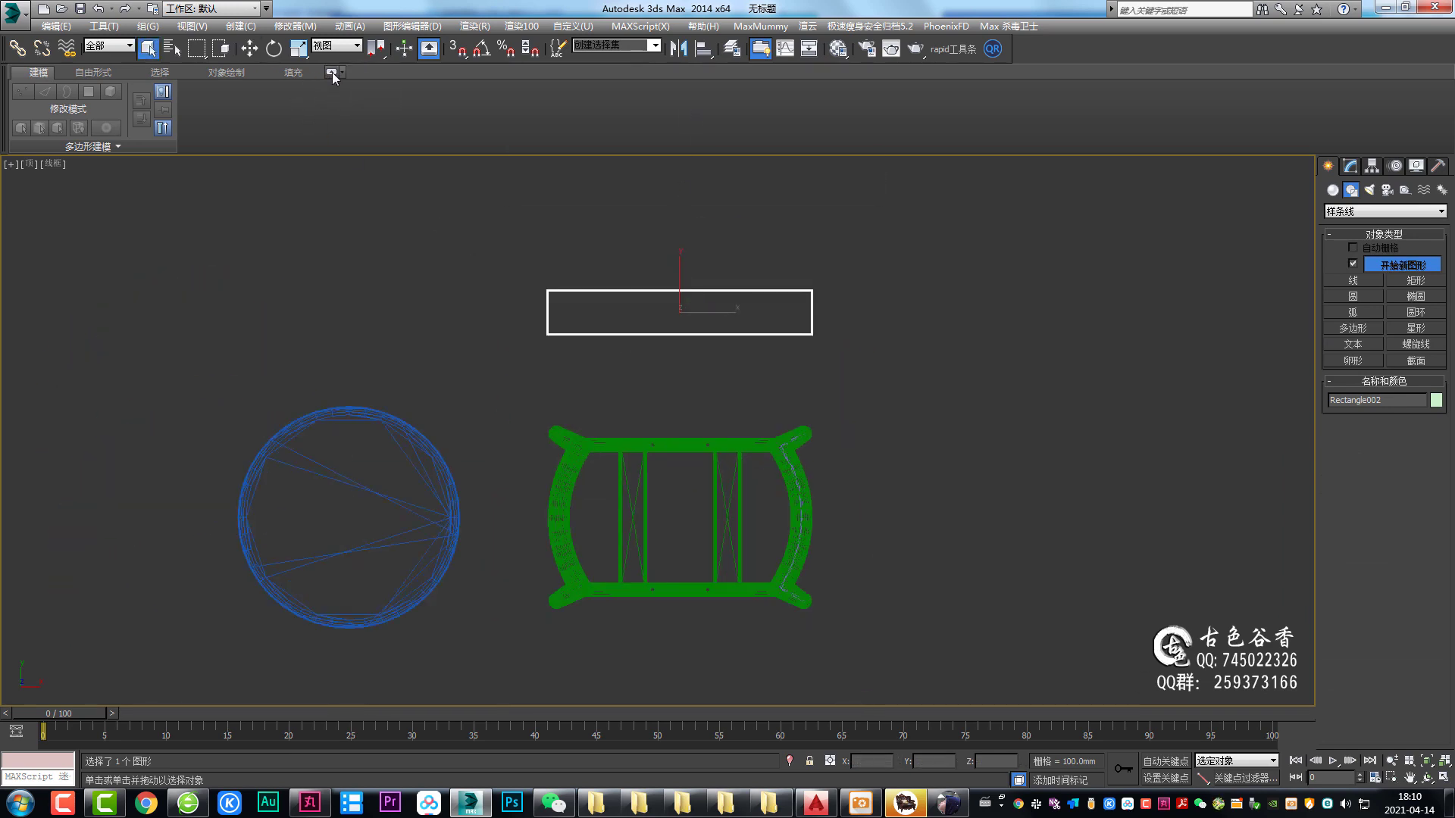
left_click(331, 71)
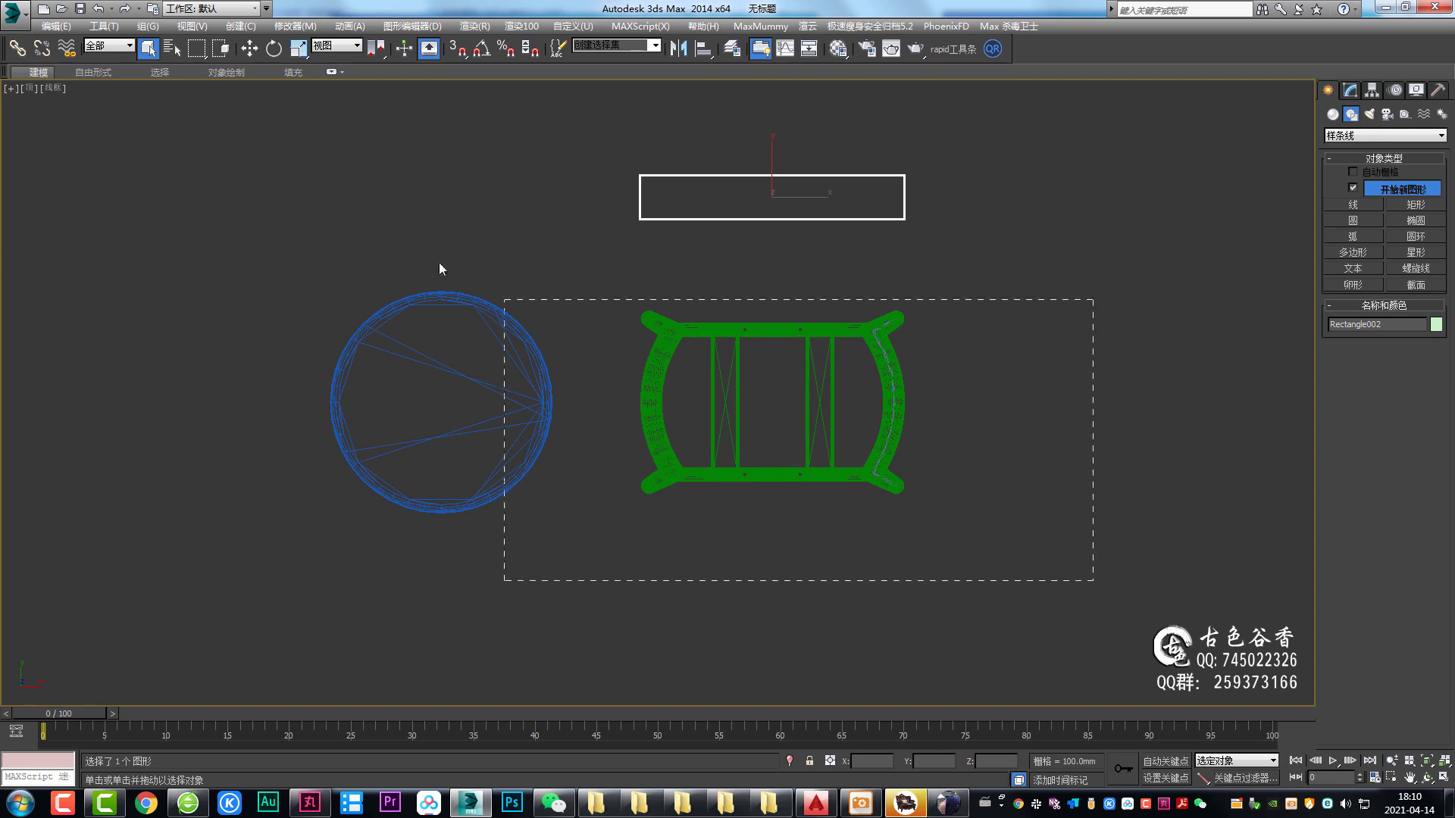
left_click_drag(1093, 580, 430, 218)
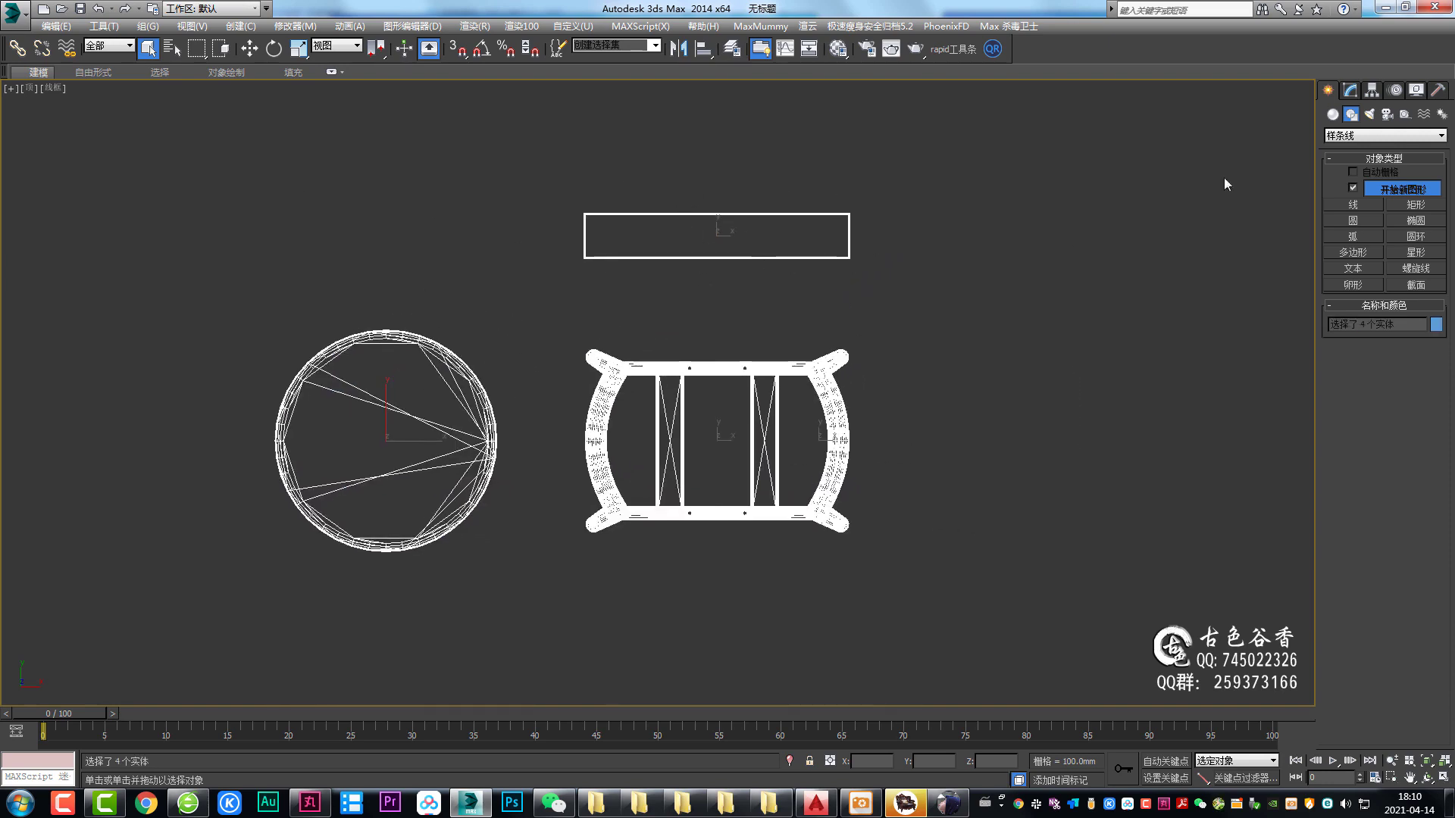
left_click(1437, 90)
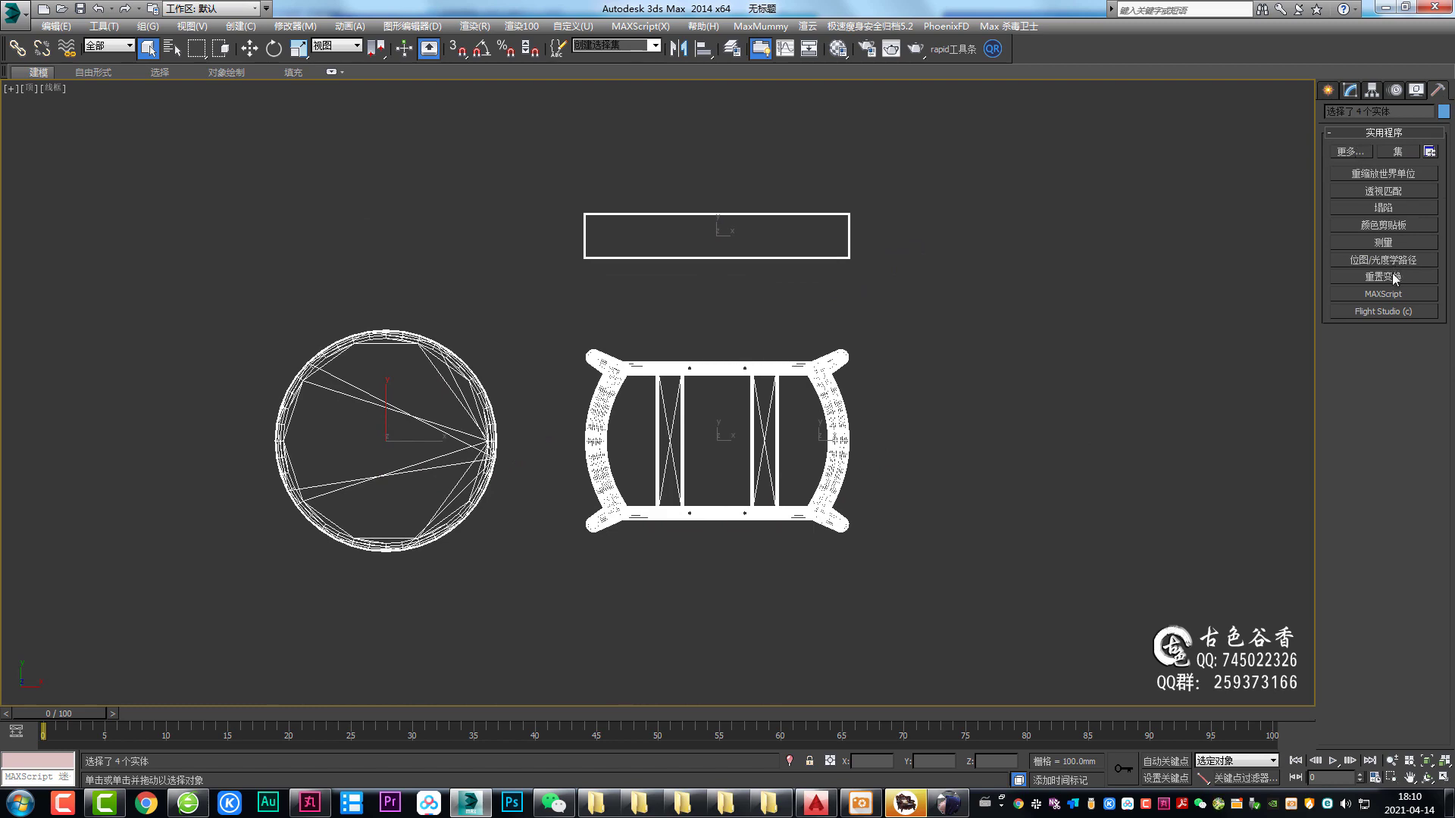
left_click(1391, 173)
left_click(1381, 378)
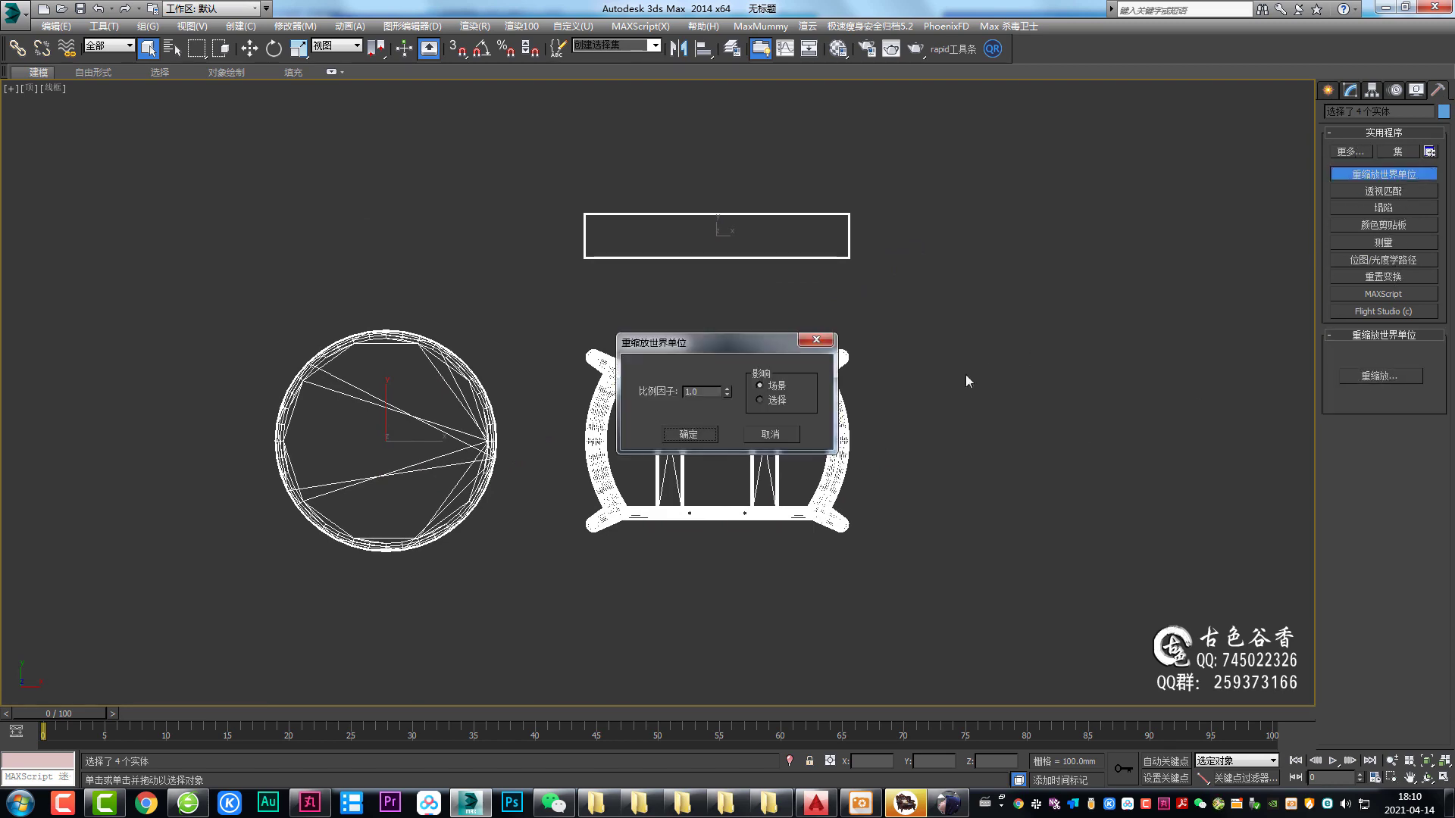
type("0.0")
type("1")
key("BackSpace")
key("BackSpace")
left_click(685, 438)
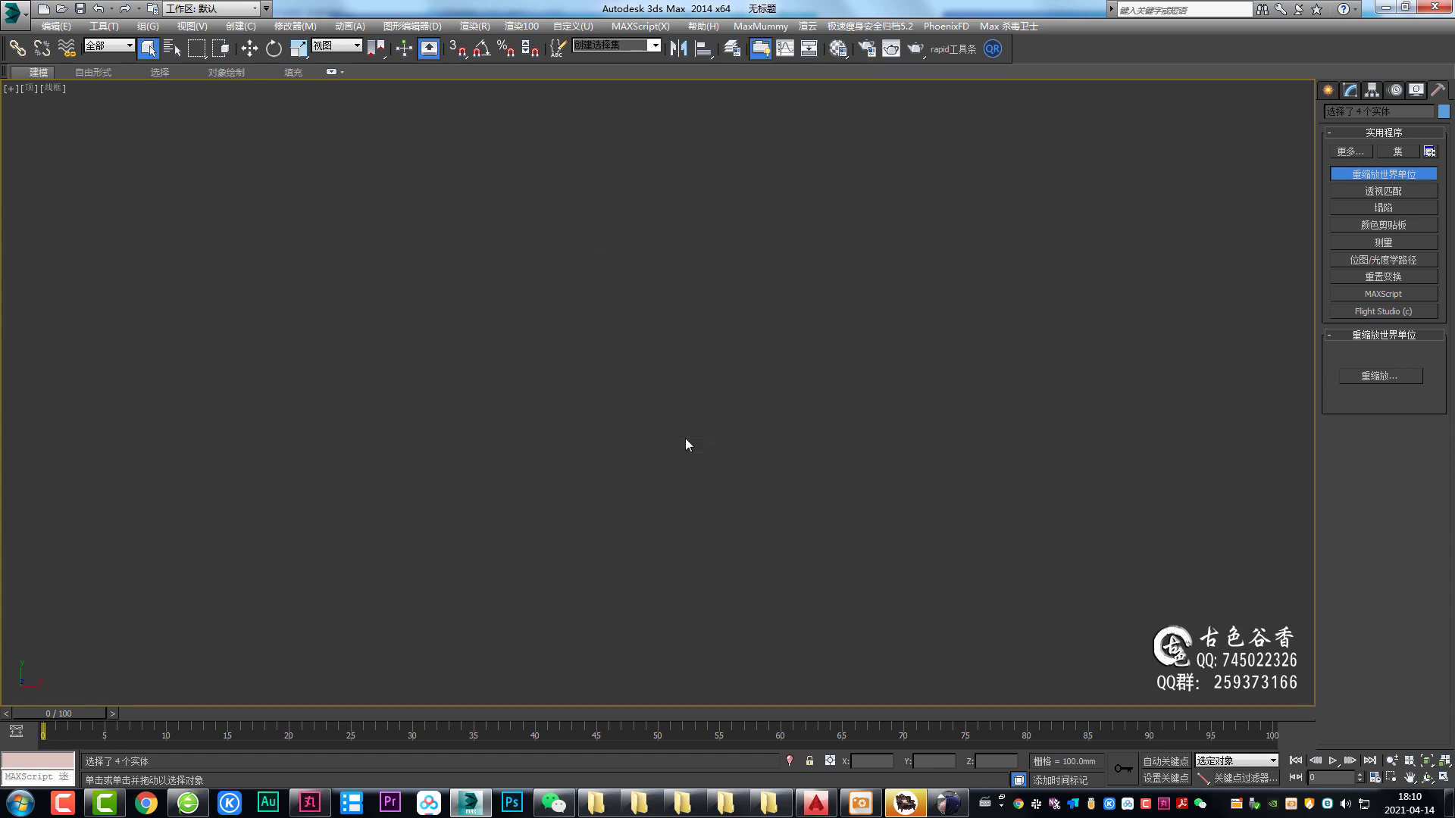
key("z")
scroll(701, 395, "down", 4)
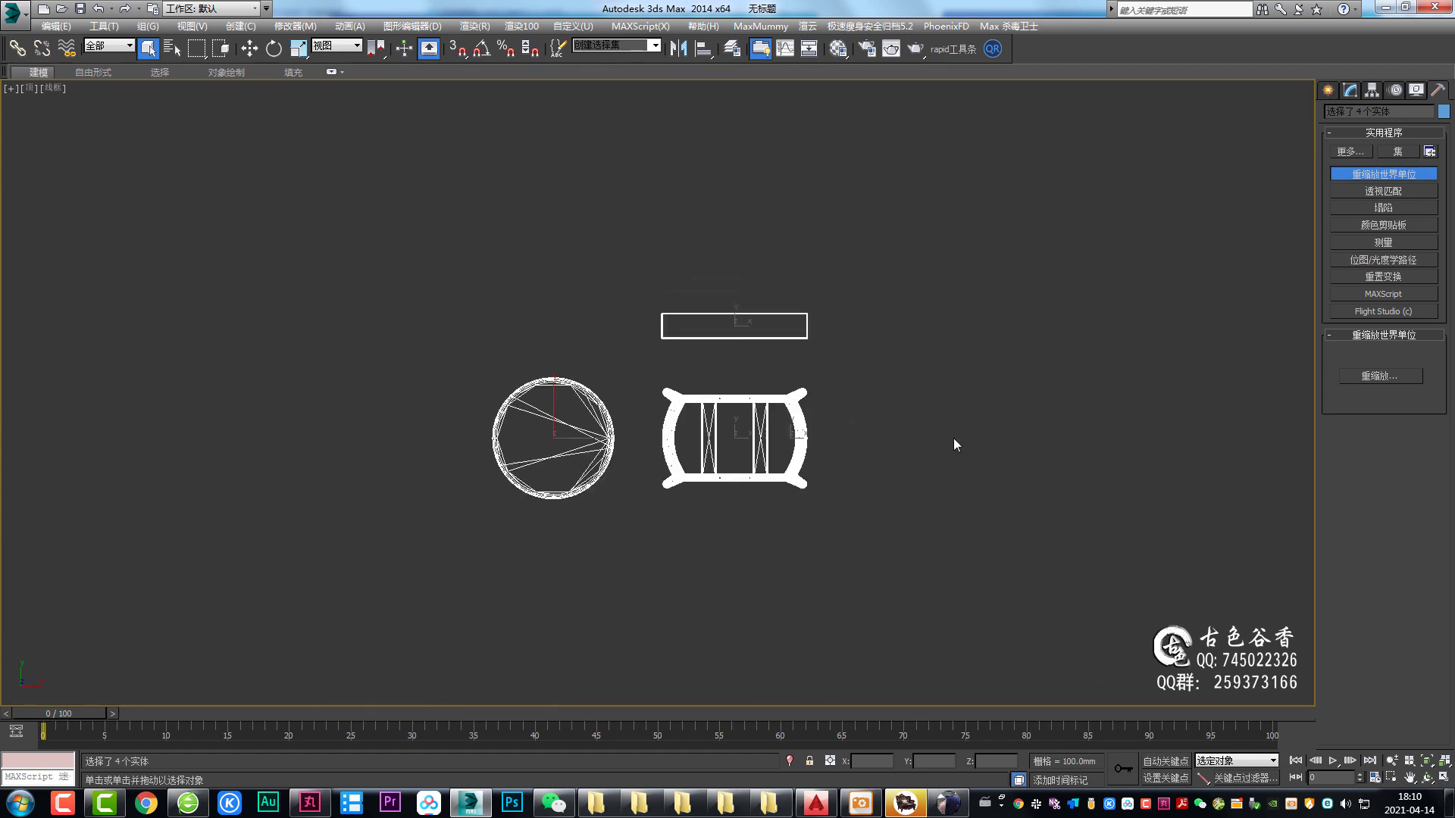
key("alt+w")
right_click(1067, 494)
key("alt+w")
key("z")
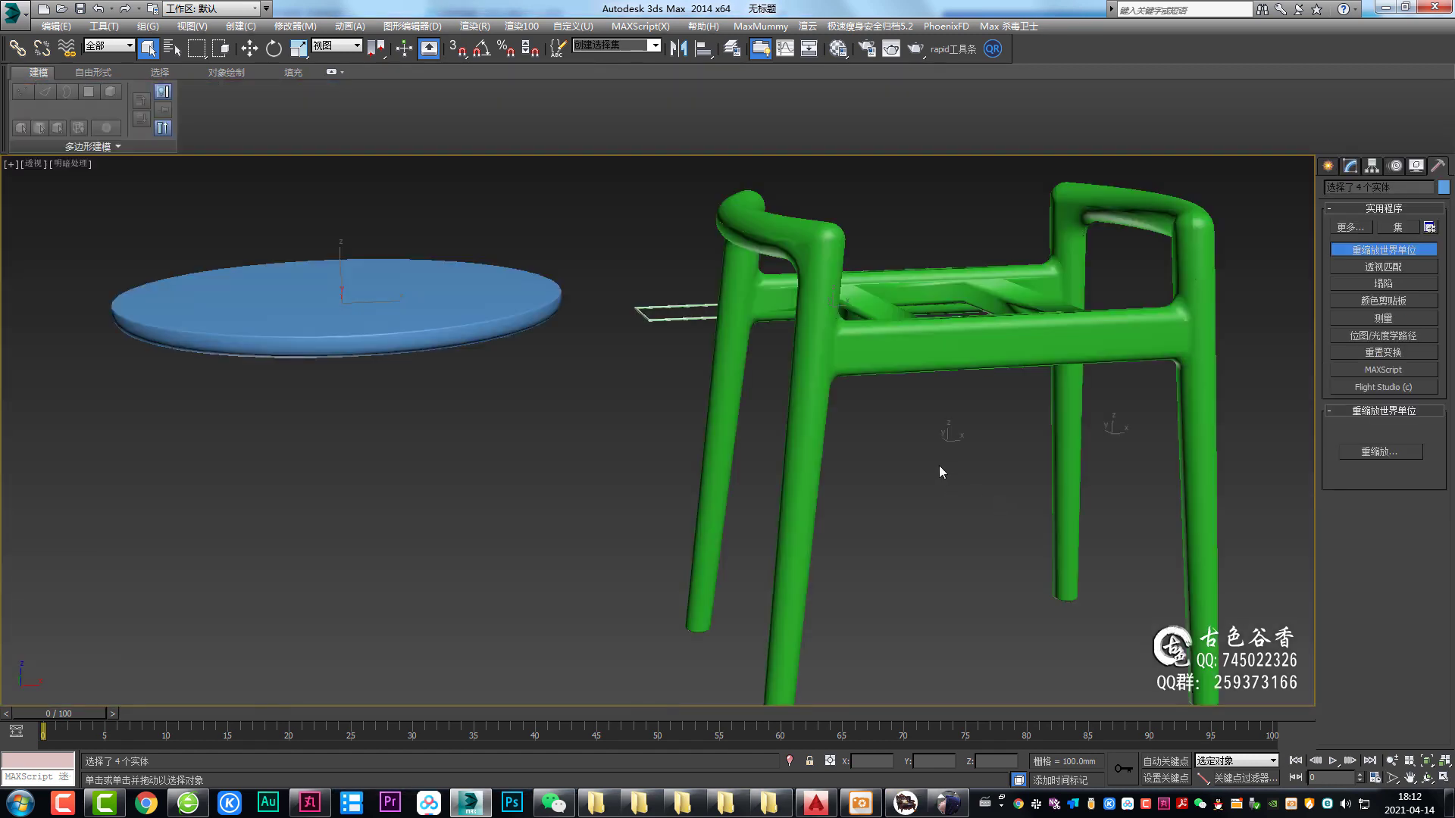
scroll(623, 428, "down", 3)
middle_click_drag(623, 425, 572, 406, "alt")
scroll(552, 316, "up", 3)
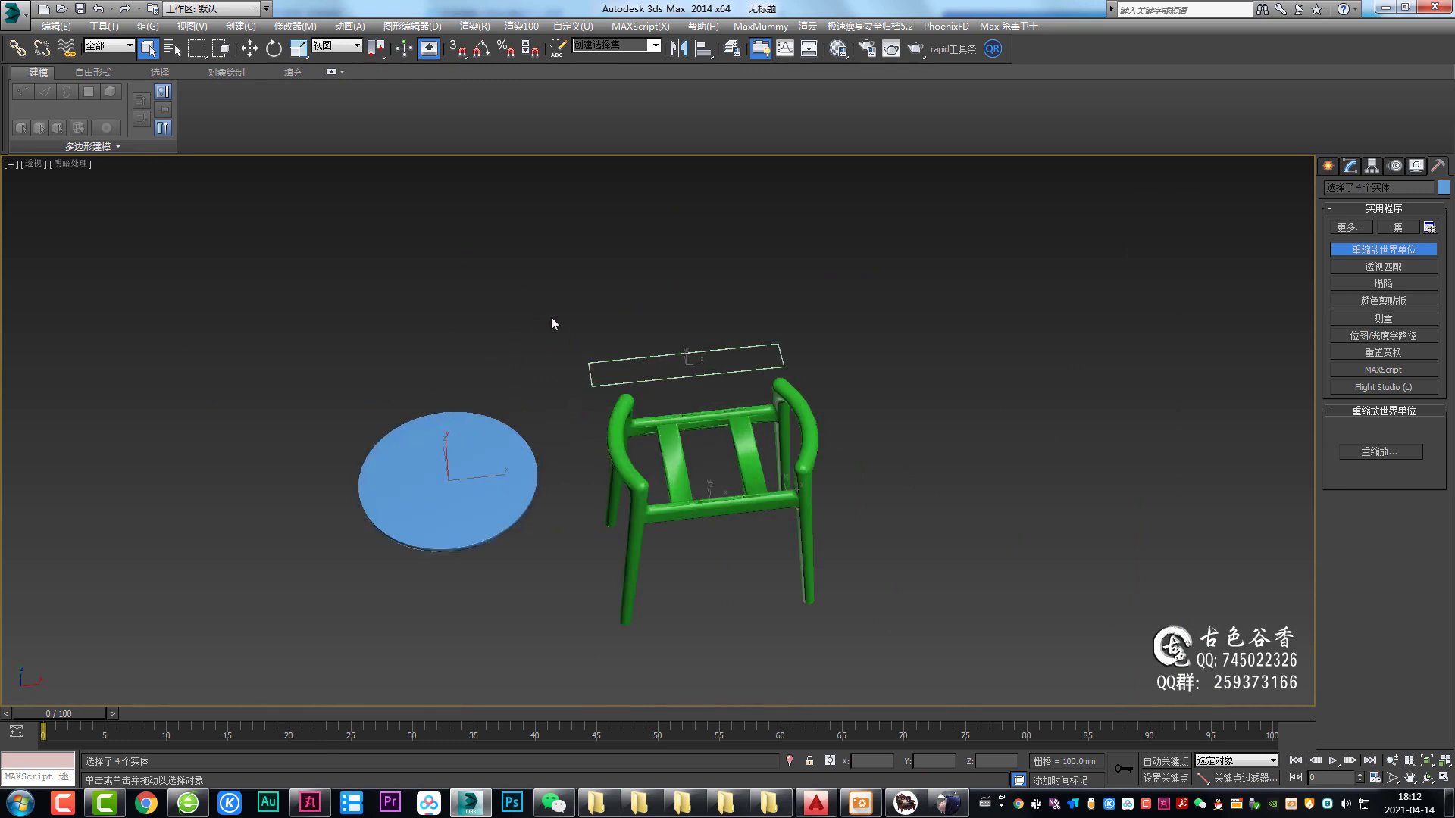
scroll(777, 499, "up", 3)
mouse_move(779, 497)
middle_mouse_down("alt")
mouse_move(824, 470)
mouse_move(809, 475)
mouse_move(857, 322)
middle_mouse_up("alt")
scroll(833, 364, "up", 2)
scroll(826, 413, "up", 2)
key("alt+w")
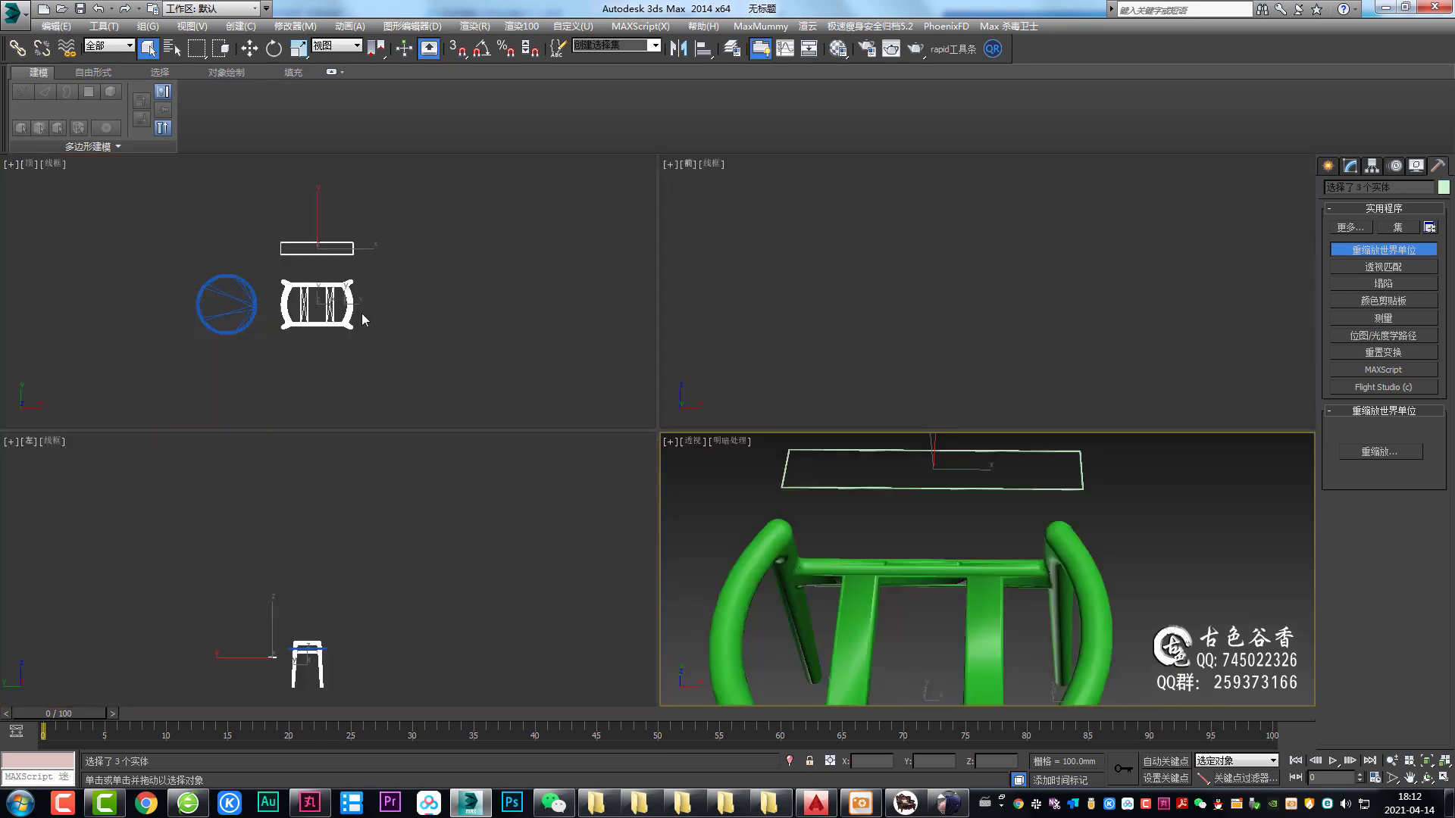
right_click(644, 367)
key("alt+w")
left_click(707, 349)
key("Delete")
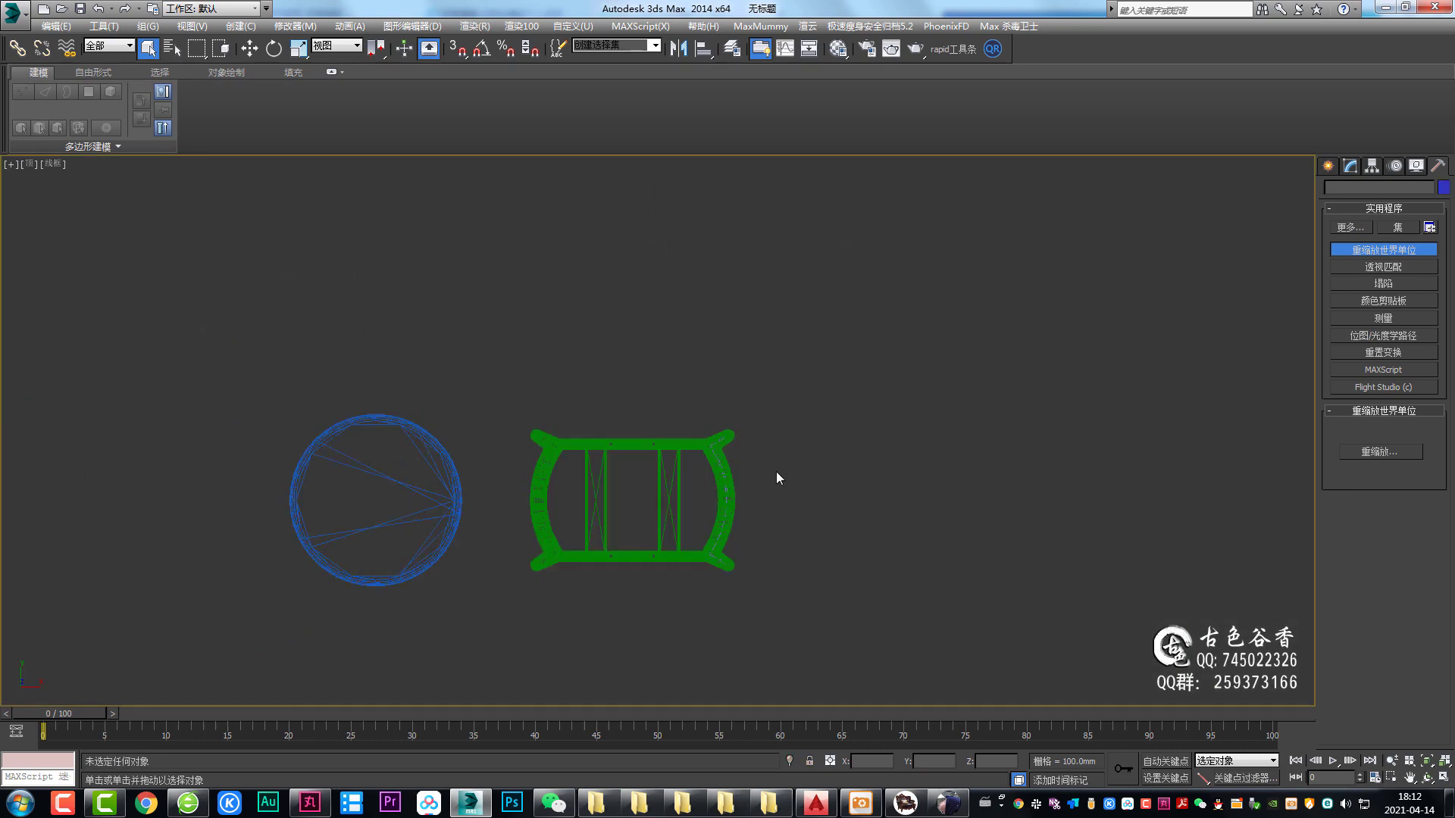
scroll(758, 455, "up", 5)
Step: Select the curved arm spline and set its rendered tube thickness to 40 mm
left_click(631, 481)
scroll(665, 481, "up", 4)
left_click(663, 389)
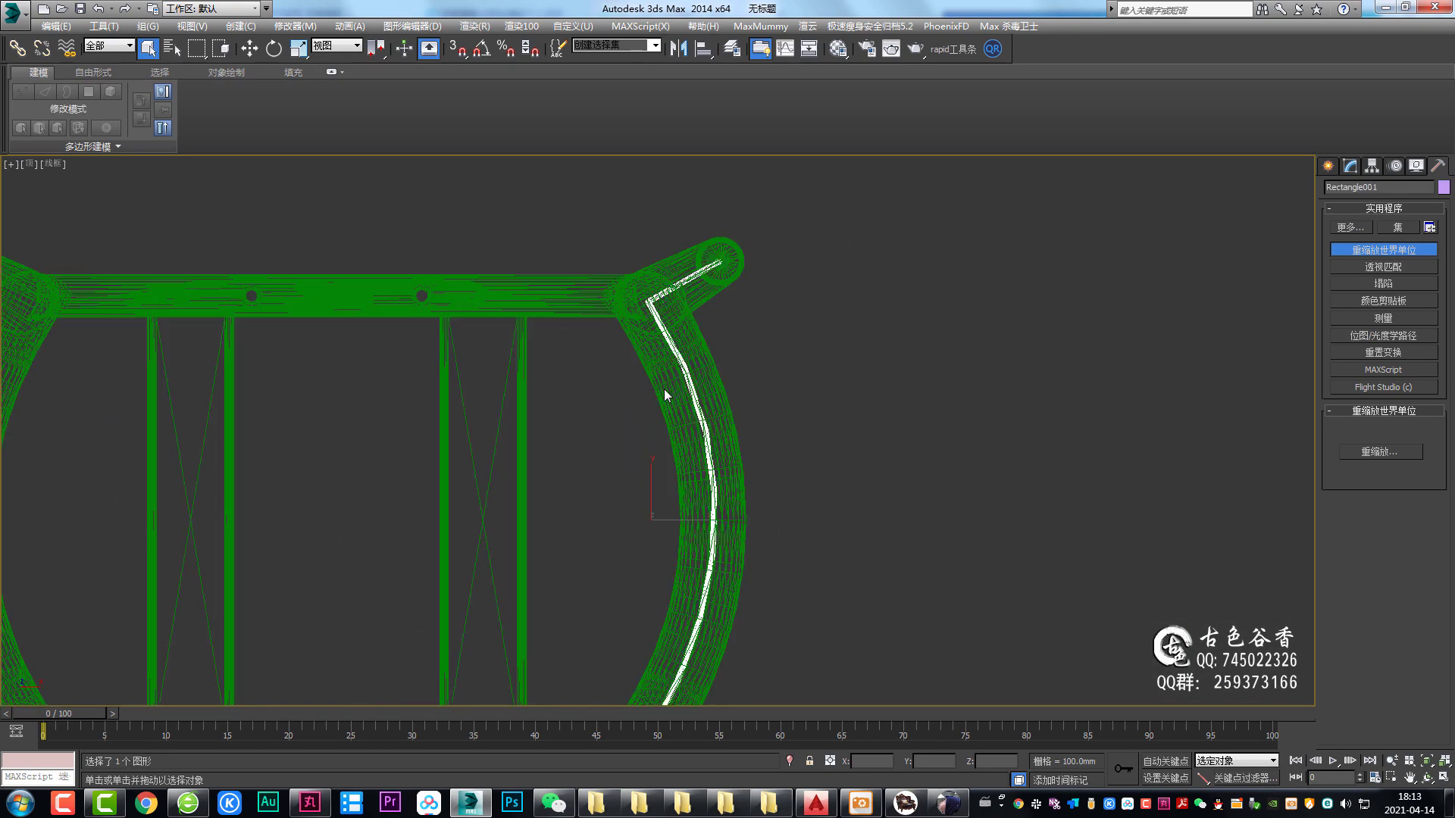
left_click(1350, 166)
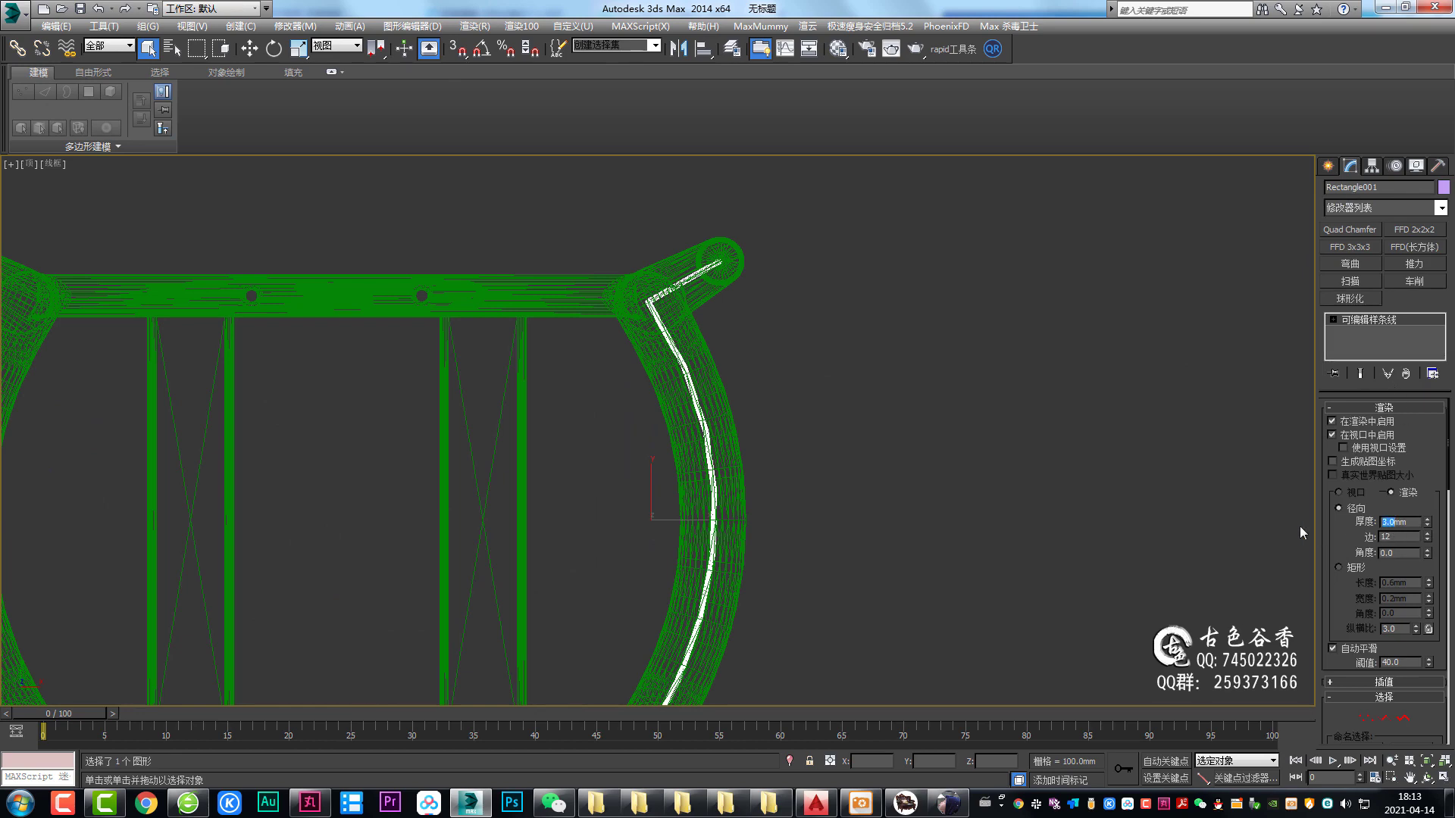
type("30")
key("Return")
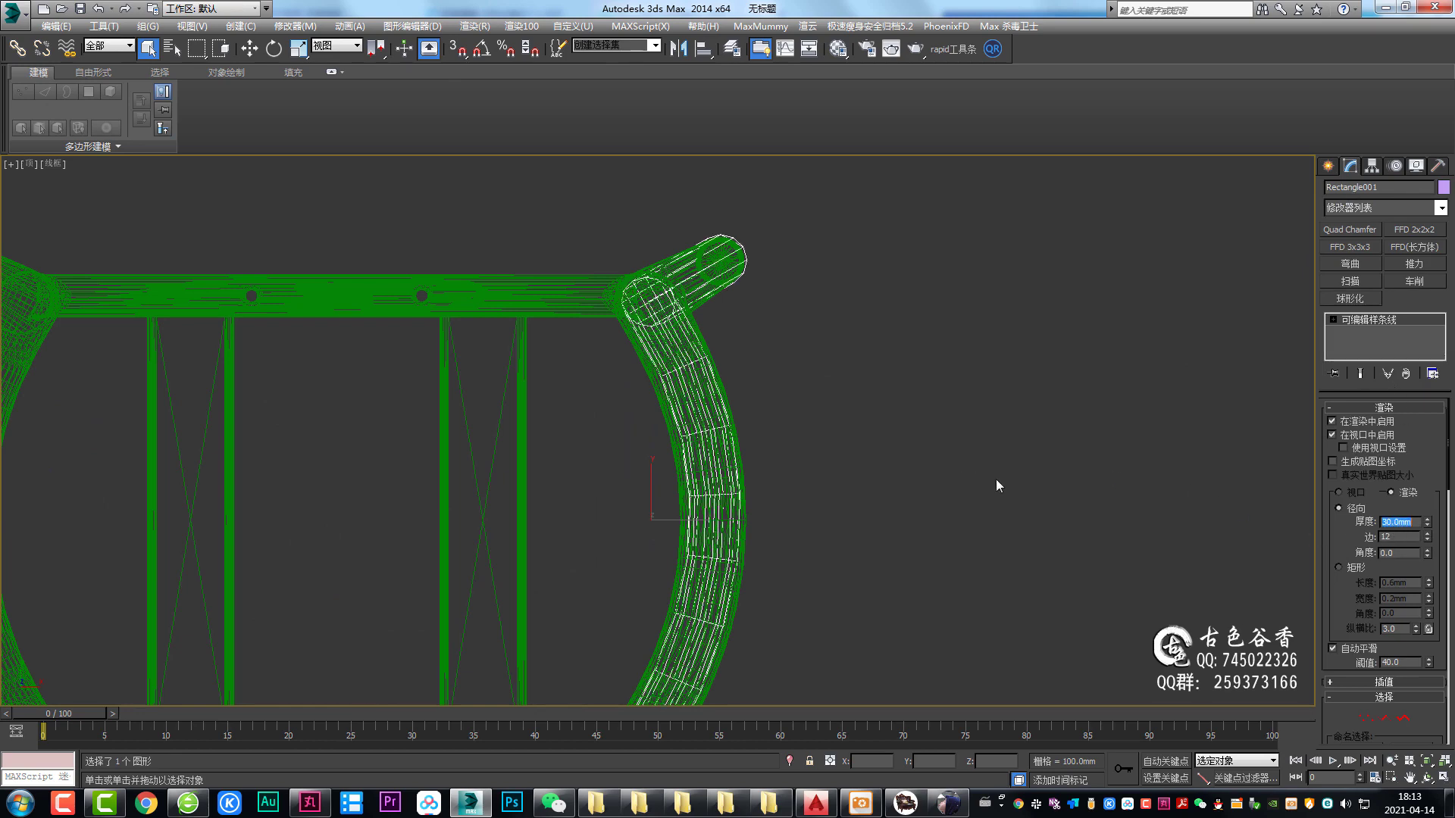
type("40")
key("Return")
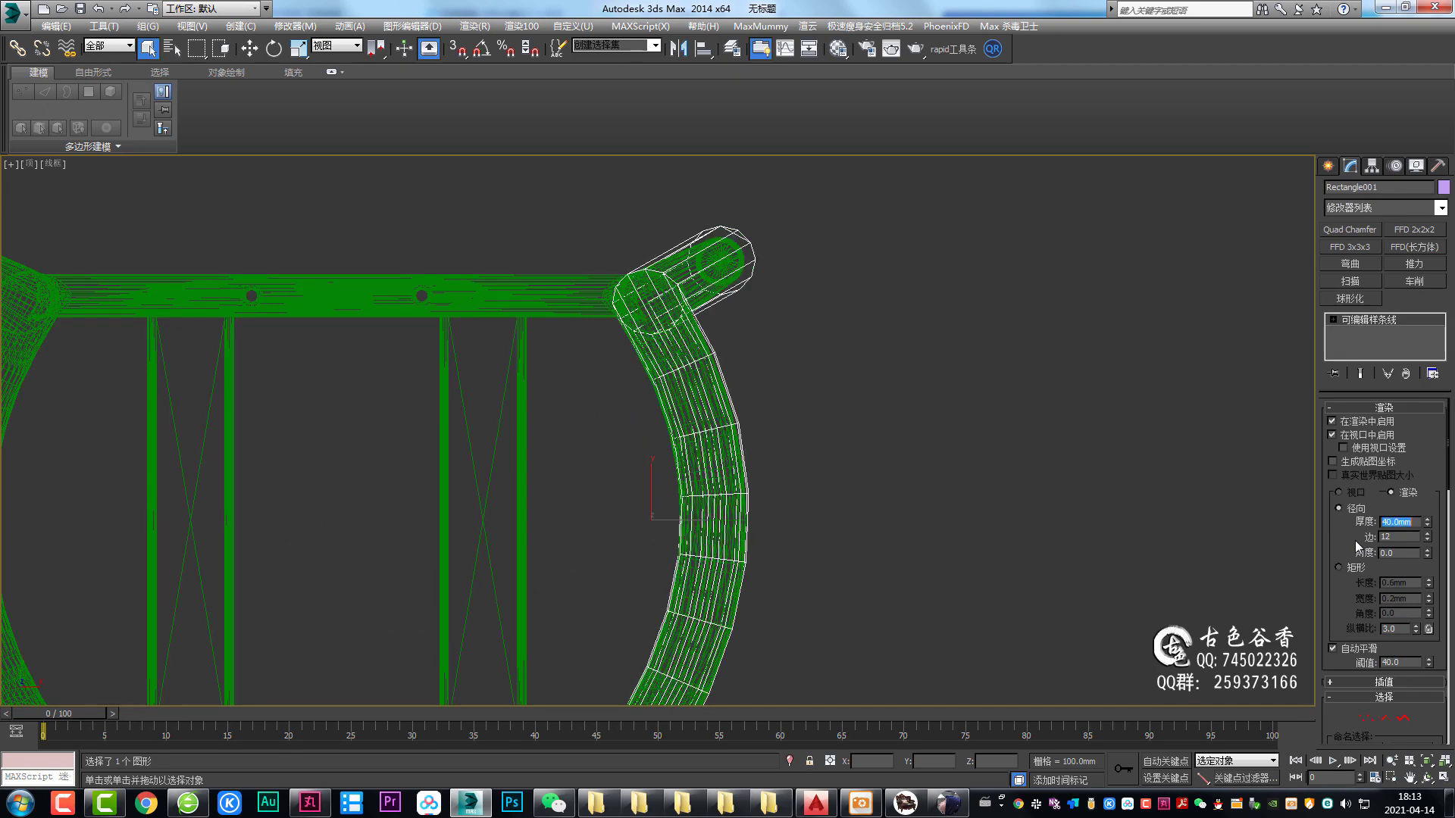
Step: Set the tube's side count to 8 and view it in perspective
mouse_move(1038, 463)
middle_mouse_down()
mouse_move(965, 403)
mouse_move(897, 453)
middle_mouse_up()
key("p")
mouse_move(997, 553)
middle_mouse_down("alt")
mouse_move(891, 550)
mouse_move(818, 494)
mouse_move(888, 472)
mouse_move(766, 493)
mouse_move(612, 451)
mouse_move(626, 434)
mouse_move(688, 501)
mouse_move(786, 538)
middle_mouse_up("alt")
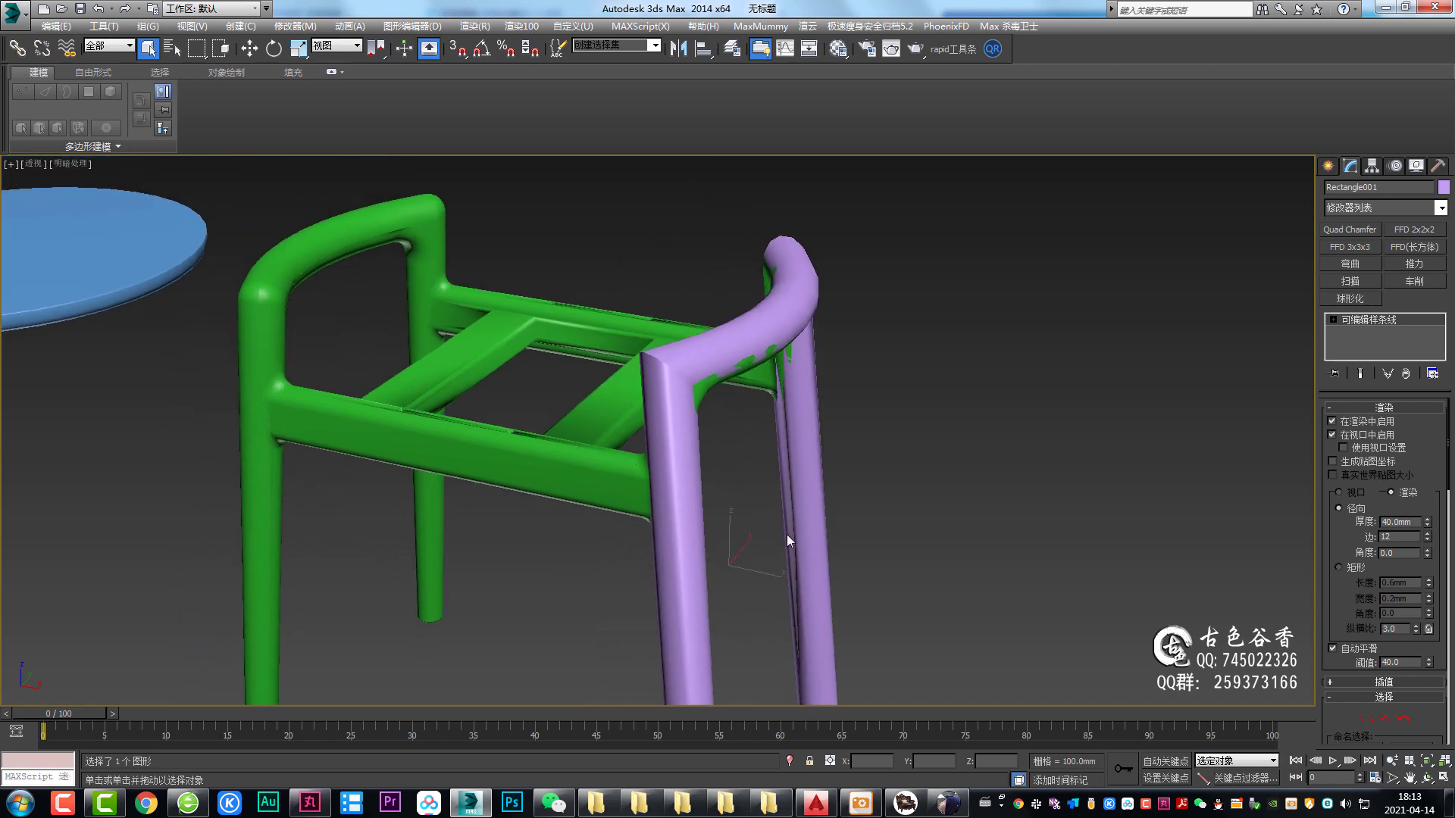
double_click(1396, 538)
type("8")
key("Return")
Step: Turn on edged faces and raise the tube's side count to 12 for a rounder rail
key("alt+w")
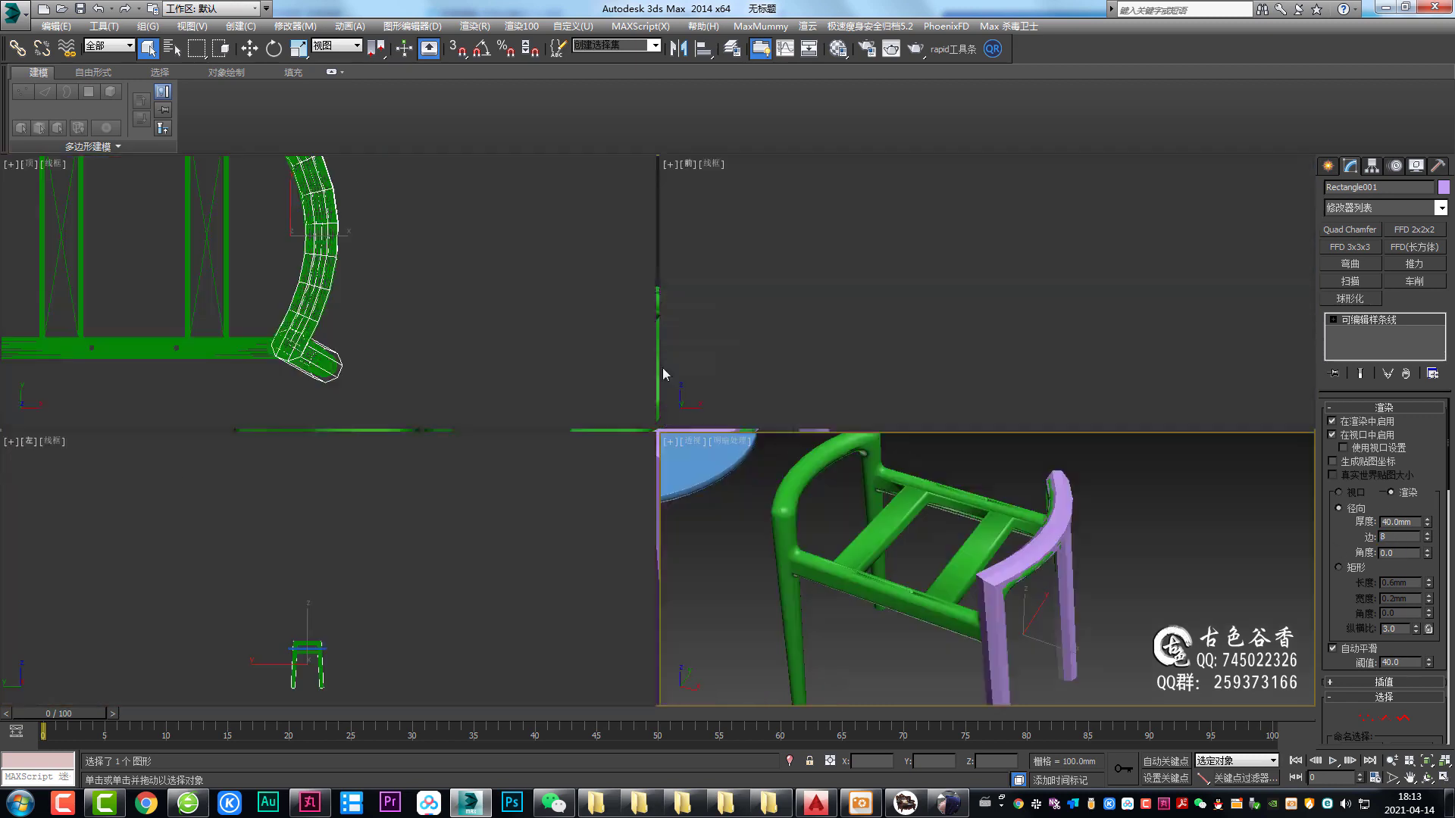
right_click(653, 367)
key("alt+w")
scroll(682, 495, "up", 2)
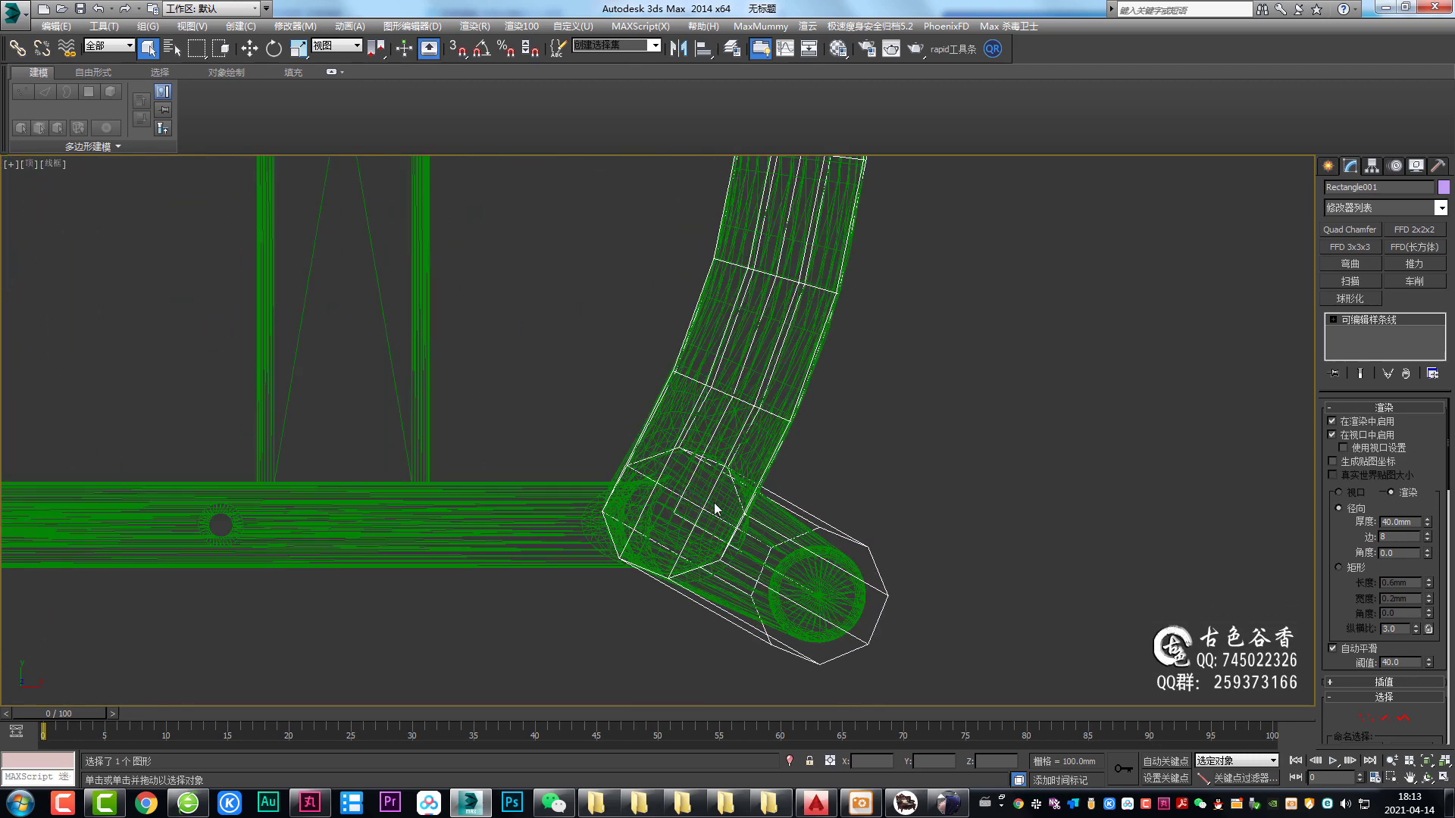
scroll(714, 502, "down", 2)
scroll(853, 489, "down", 2)
key("p")
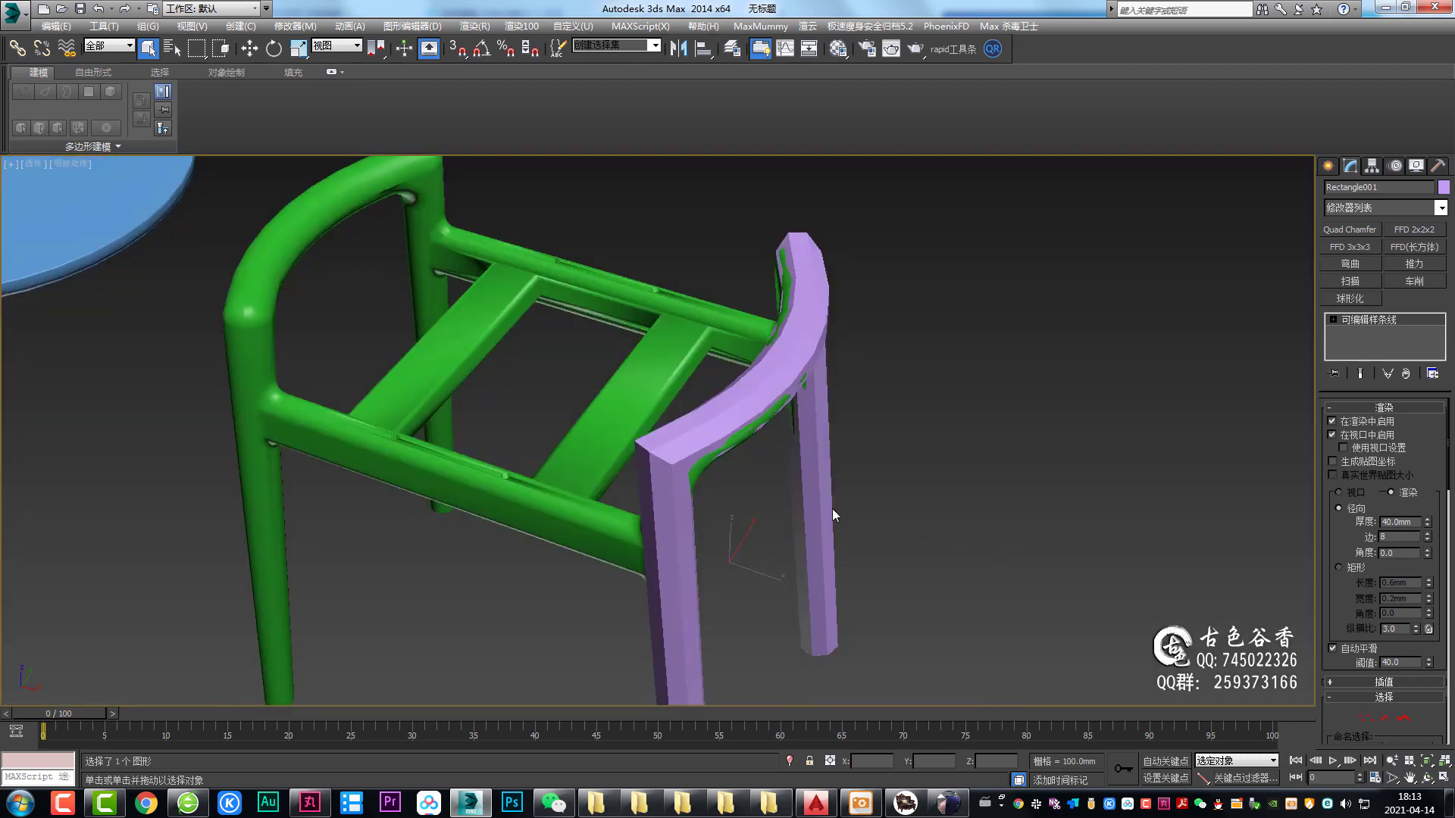
key("F4")
mouse_move(728, 480)
middle_mouse_down("alt")
mouse_move(728, 452)
mouse_move(677, 471)
mouse_move(618, 445)
mouse_move(617, 429)
mouse_move(1317, 583)
middle_mouse_up("alt")
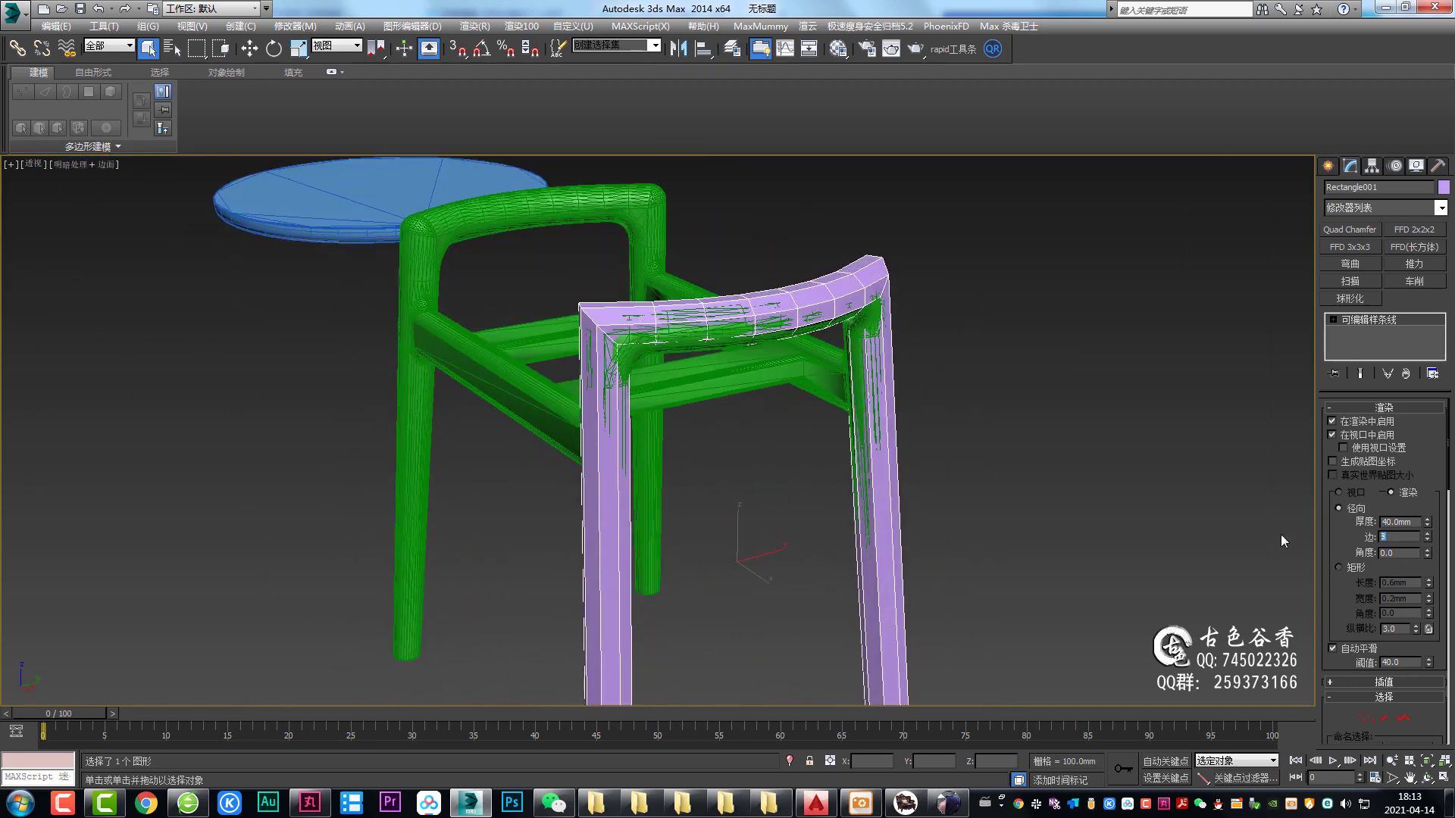
type("12")
key("Return")
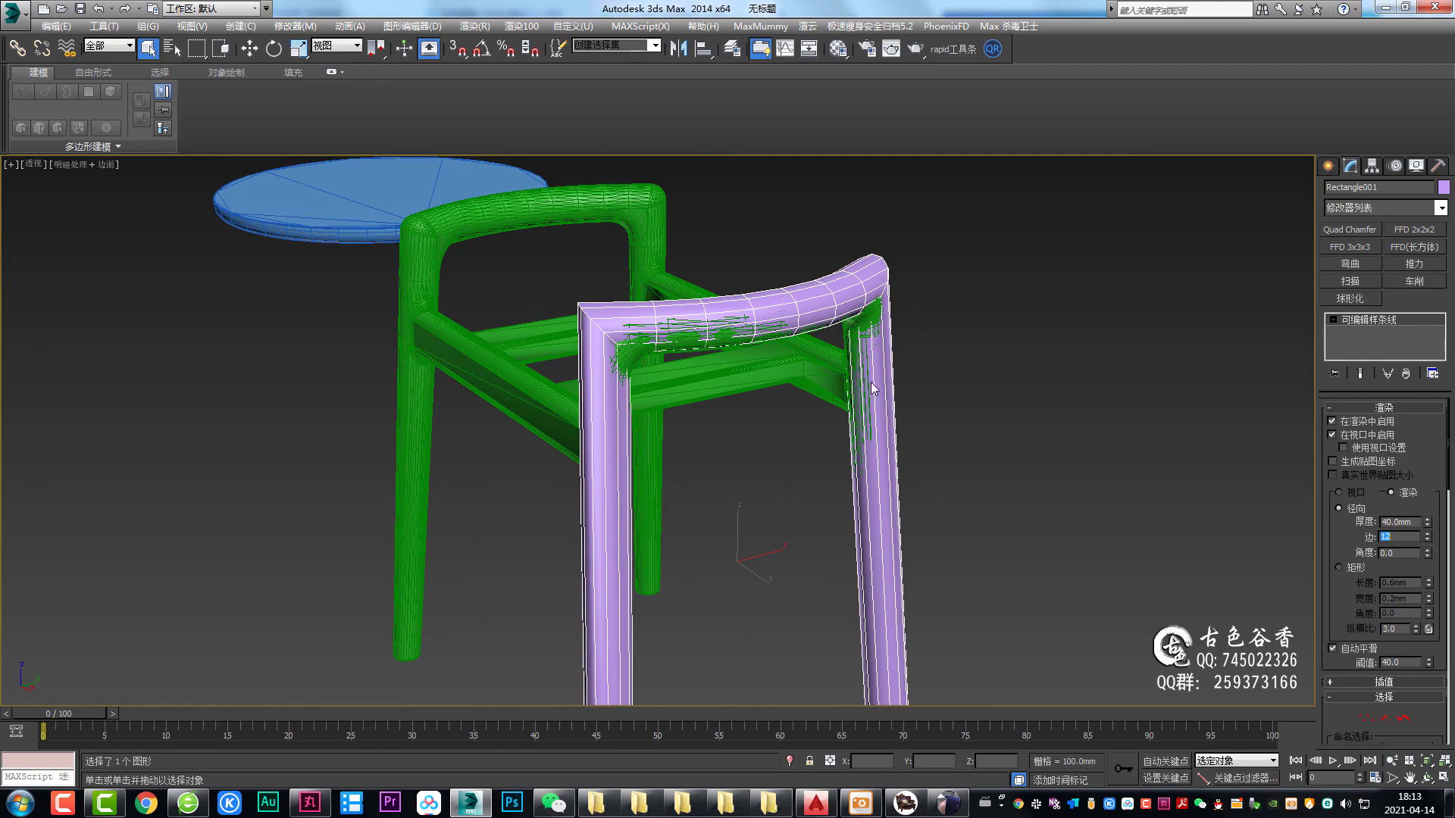
Step: Inspect the 12-sided tube from several angles and convert it to an editable poly
mouse_move(873, 388)
middle_mouse_down("alt")
mouse_move(871, 351)
mouse_move(890, 330)
mouse_move(1015, 337)
mouse_move(585, 496)
mouse_move(626, 421)
mouse_move(747, 400)
mouse_move(710, 356)
mouse_move(768, 420)
mouse_move(702, 419)
mouse_move(693, 438)
mouse_move(704, 397)
mouse_move(732, 403)
mouse_move(726, 429)
mouse_move(729, 394)
mouse_move(858, 407)
mouse_move(747, 399)
mouse_move(706, 440)
mouse_move(669, 403)
middle_mouse_up("alt")
scroll(879, 345, "up", 5)
scroll(724, 400, "up", 3)
scroll(747, 400, "up", 2)
scroll(747, 401, "down", 3)
scroll(781, 426, "up", 2)
scroll(781, 426, "down", 3)
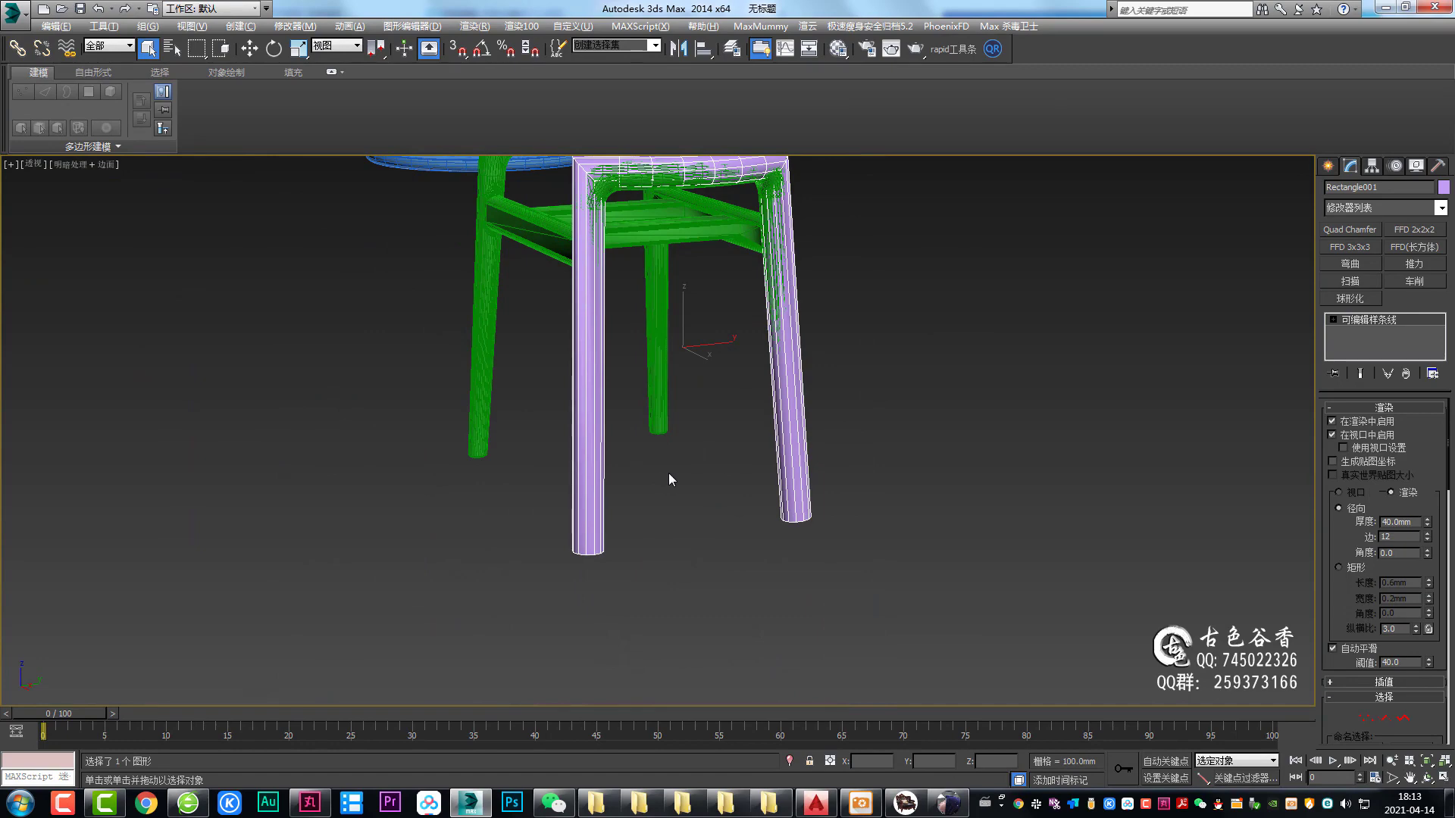
middle_click_drag(685, 398, 657, 394, "alt")
scroll(811, 289, "up", 3)
mouse_move(811, 289)
middle_mouse_down("alt")
mouse_move(752, 347)
mouse_move(807, 334)
middle_mouse_up("alt")
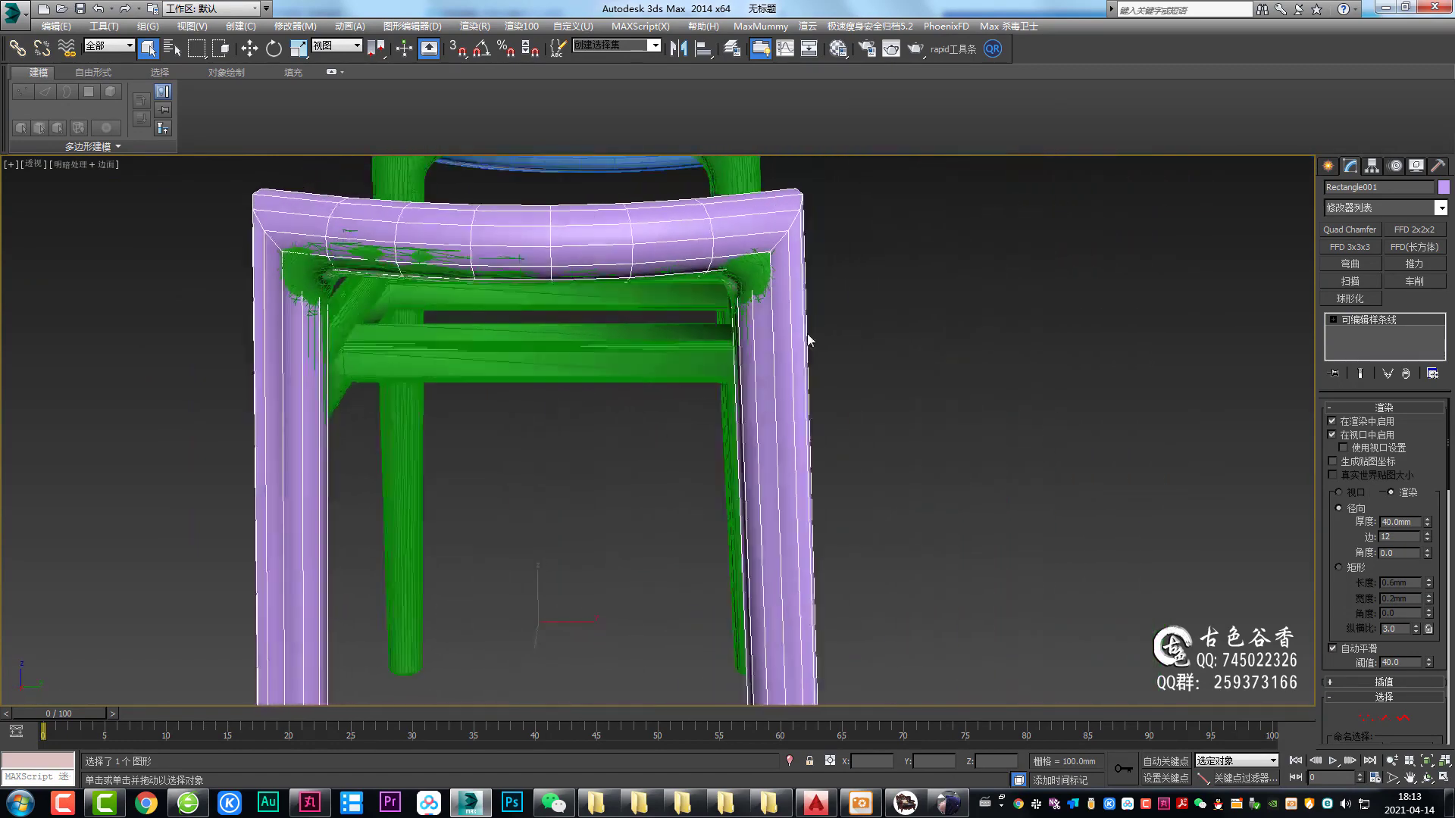
scroll(912, 321, "up", 4)
mouse_move(912, 321)
middle_mouse_down("alt")
mouse_move(889, 383)
mouse_move(800, 374)
mouse_move(894, 396)
middle_mouse_up("alt")
scroll(840, 365, "up", 3)
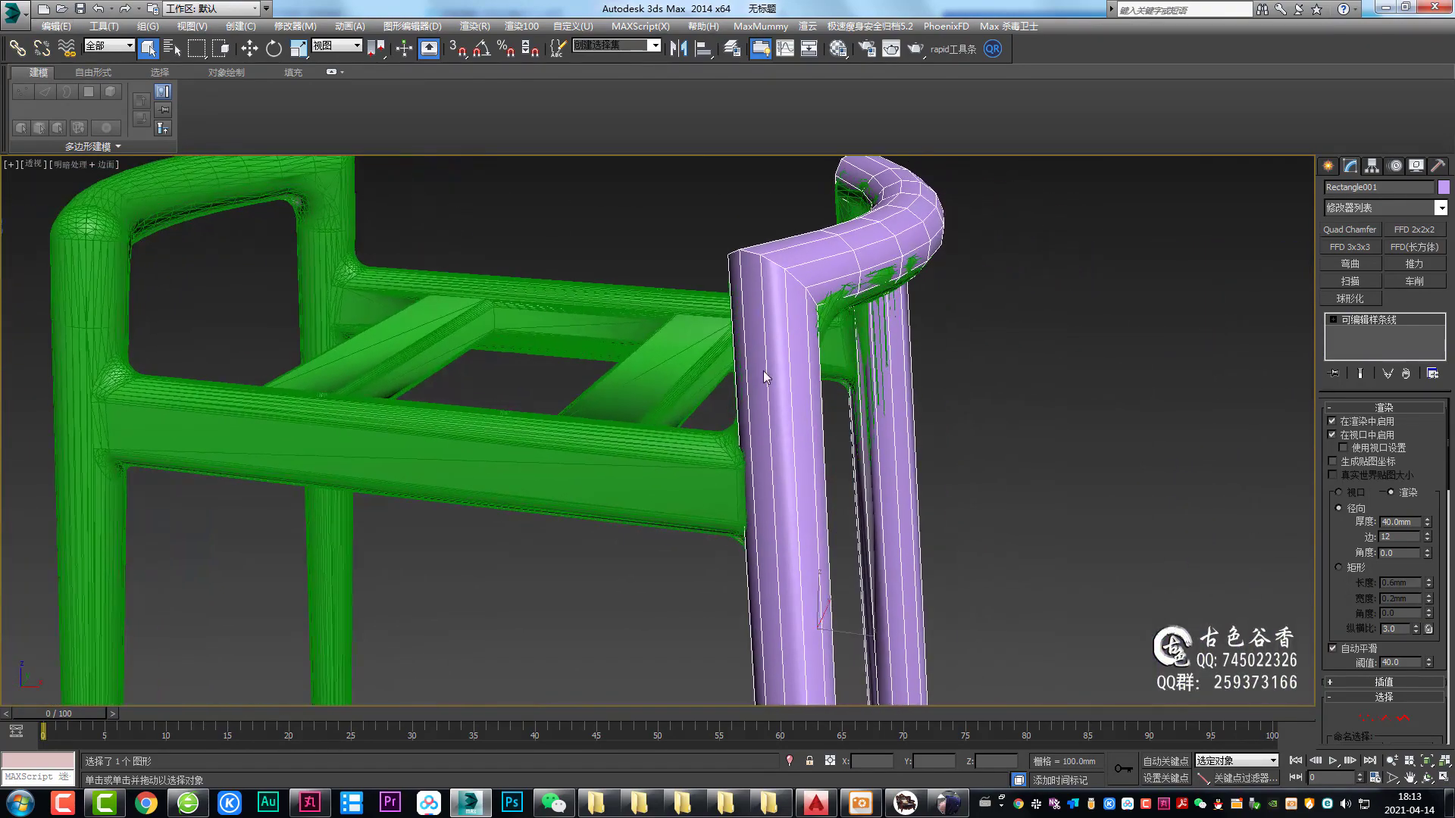
scroll(893, 396, "up", 3)
left_click(747, 432)
Step: Select the purple leg's end polygon and scale it down to 69%
scroll(901, 391, "down", 4)
key("f")
scroll(821, 357, "down", 3)
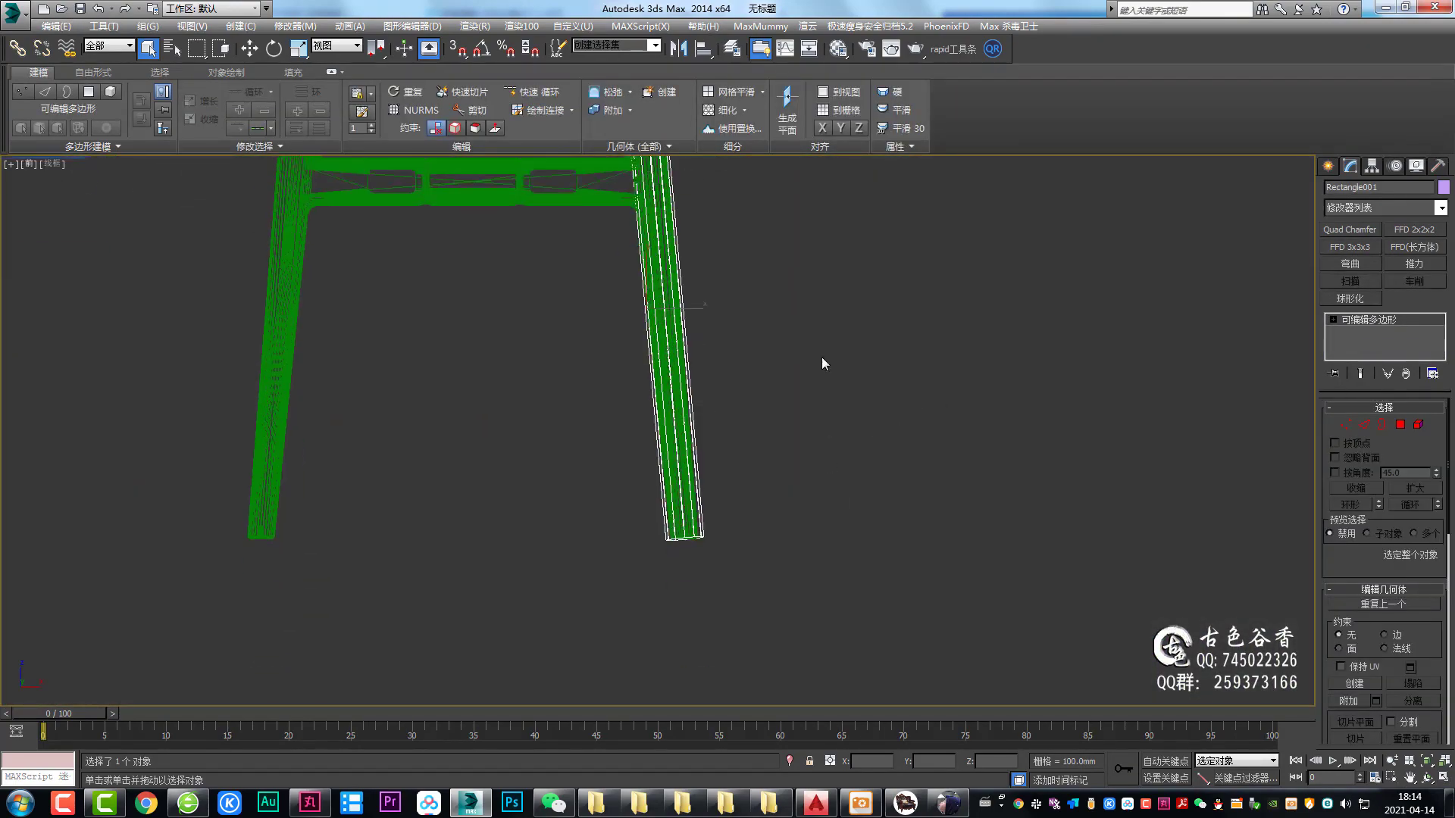
scroll(716, 511, "up", 3)
key("p")
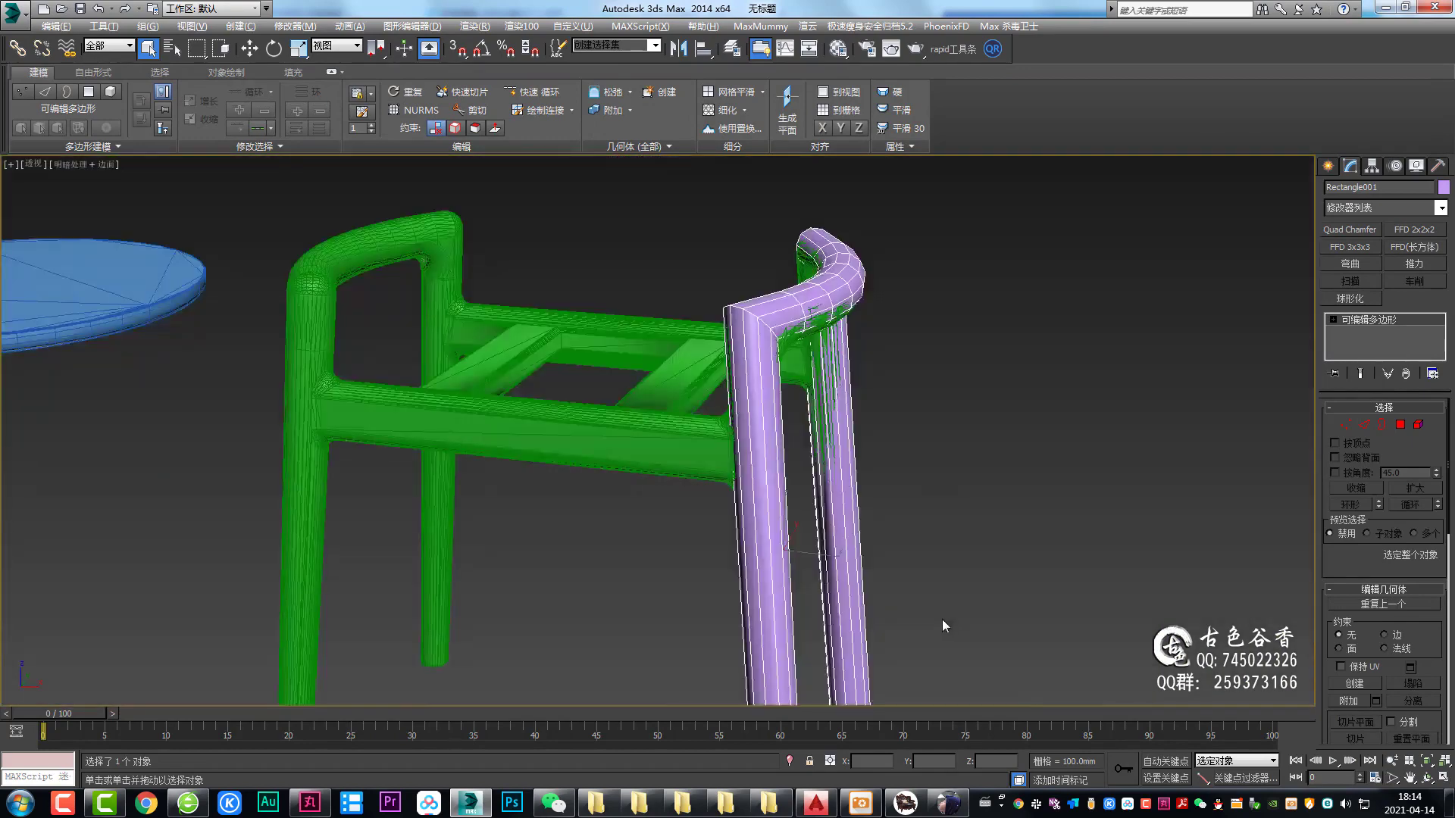
middle_click_drag(943, 620, 632, 425, "alt")
key("1")
scroll(721, 430, "up", 5)
mouse_move(735, 572)
middle_mouse_down("alt")
mouse_move(720, 425)
mouse_move(779, 488)
middle_mouse_up("alt")
key("4")
key("t")
key("z")
key("r")
left_click_drag(750, 478, 733, 516)
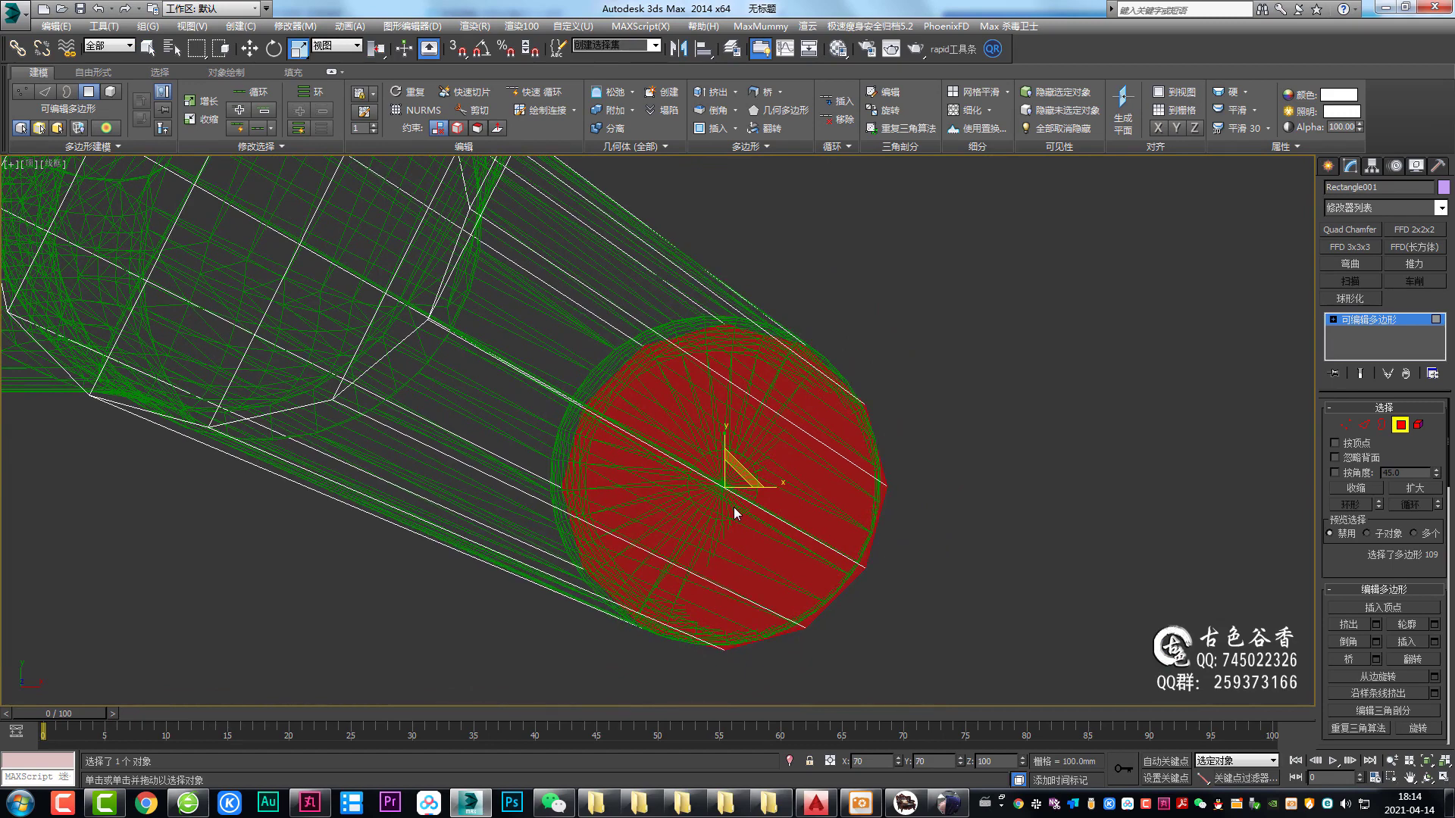
Step: Delete the leg's end face, leaving the tube end open
key("w")
left_click_drag(761, 494, 753, 492)
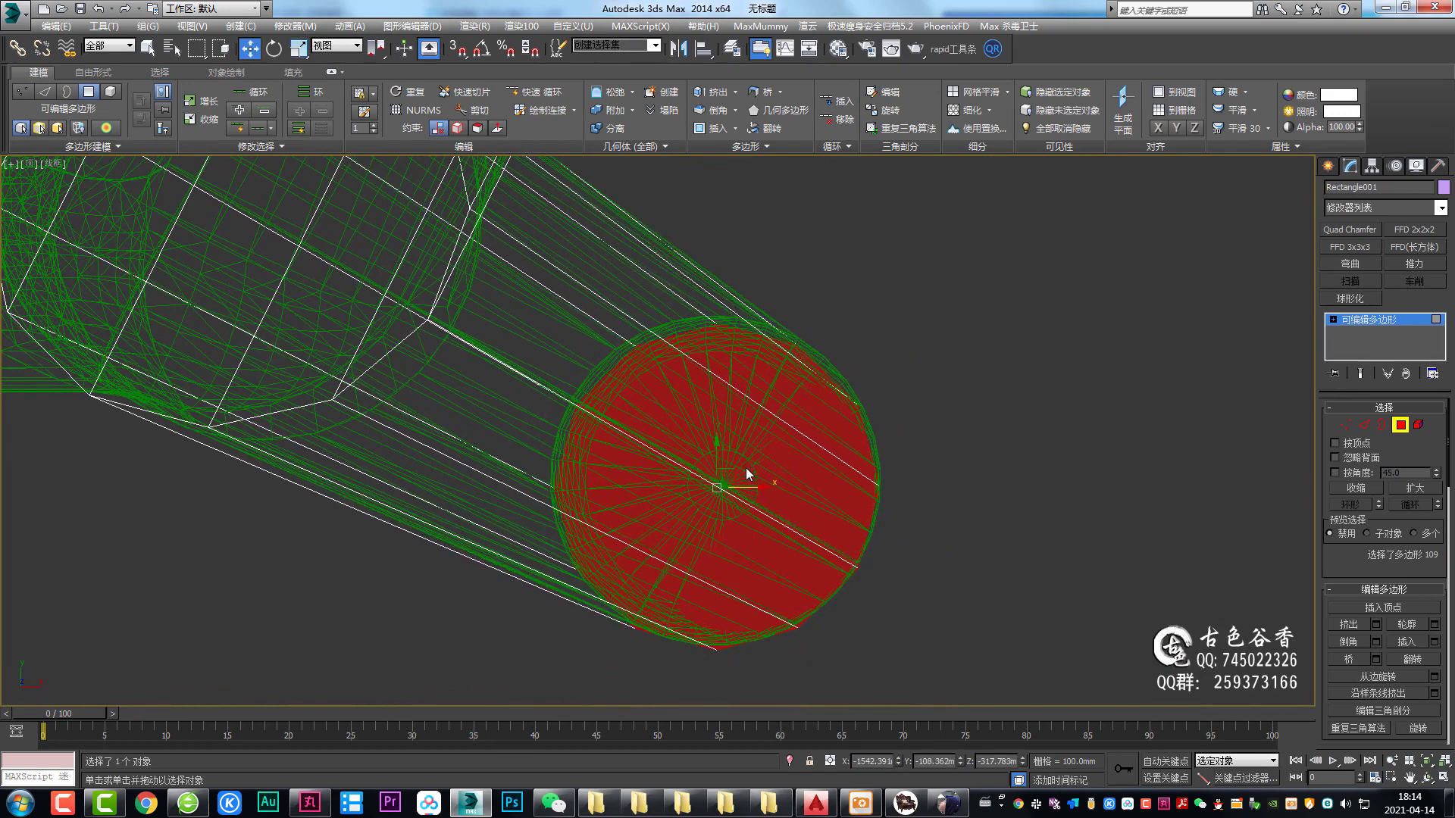
key("ctrl+z")
middle_click_drag(854, 471, 835, 476)
scroll(910, 466, "down", 5)
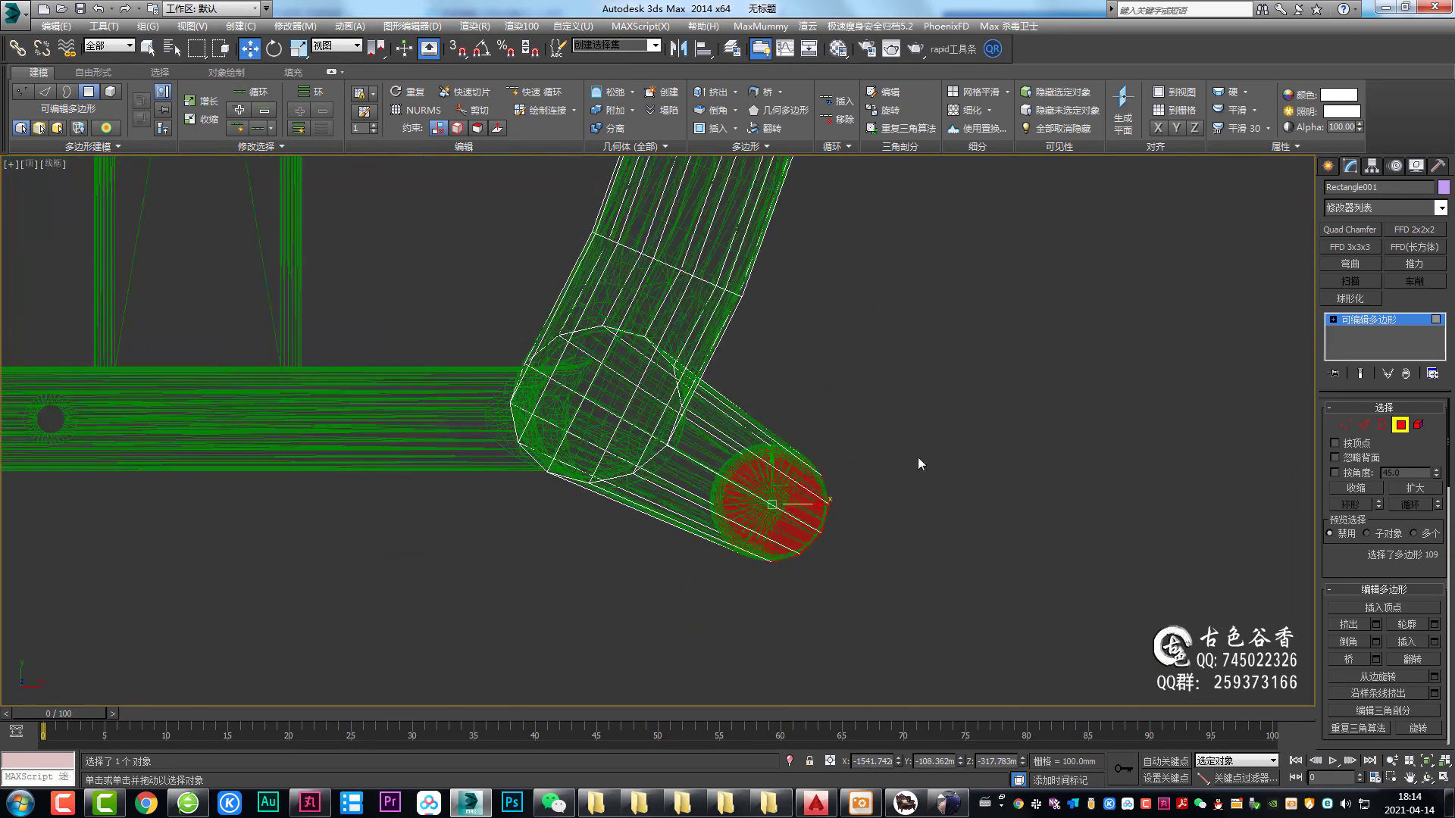
key("alt+w")
key("alt+w")
mouse_move(803, 341)
middle_mouse_down("alt")
mouse_move(736, 256)
mouse_move(716, 290)
middle_mouse_up("alt")
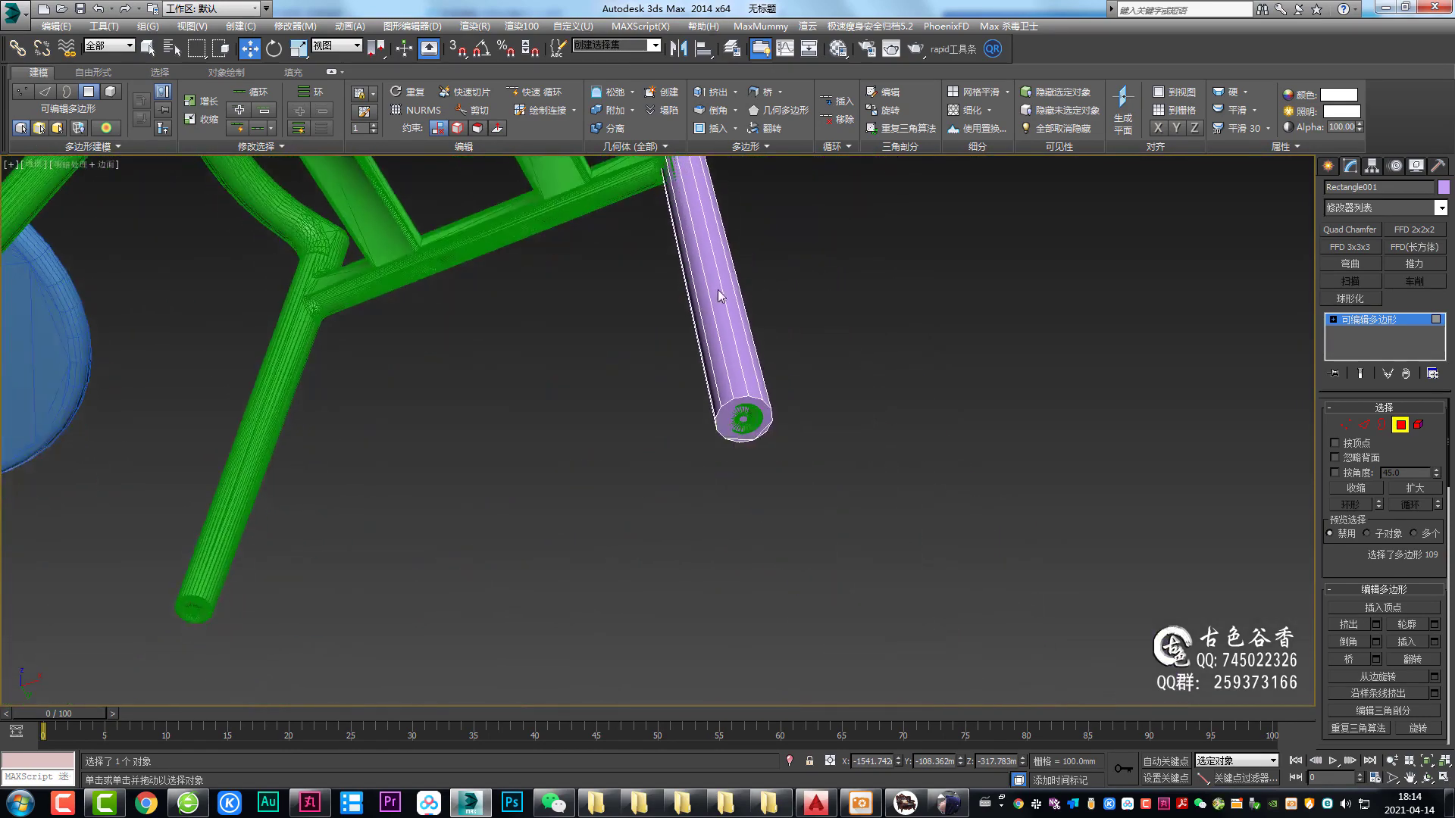
scroll(716, 290, "up", 4)
left_click(731, 413, "ctrl")
scroll(769, 426, "up", 5)
key("q")
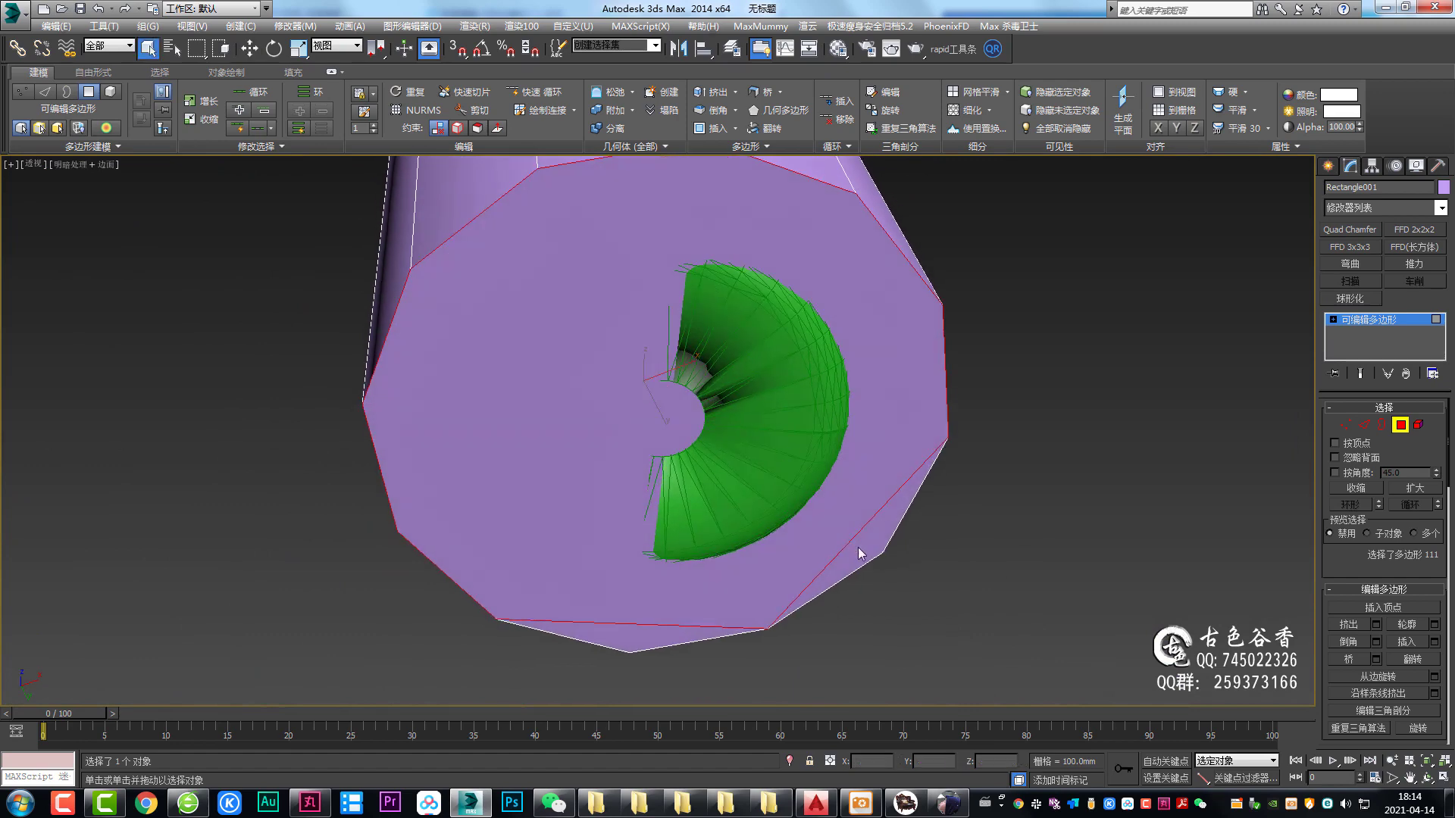
key("Delete")
Step: Select the open 12-edge border at the leg end and cap it with a new face
left_click(765, 596)
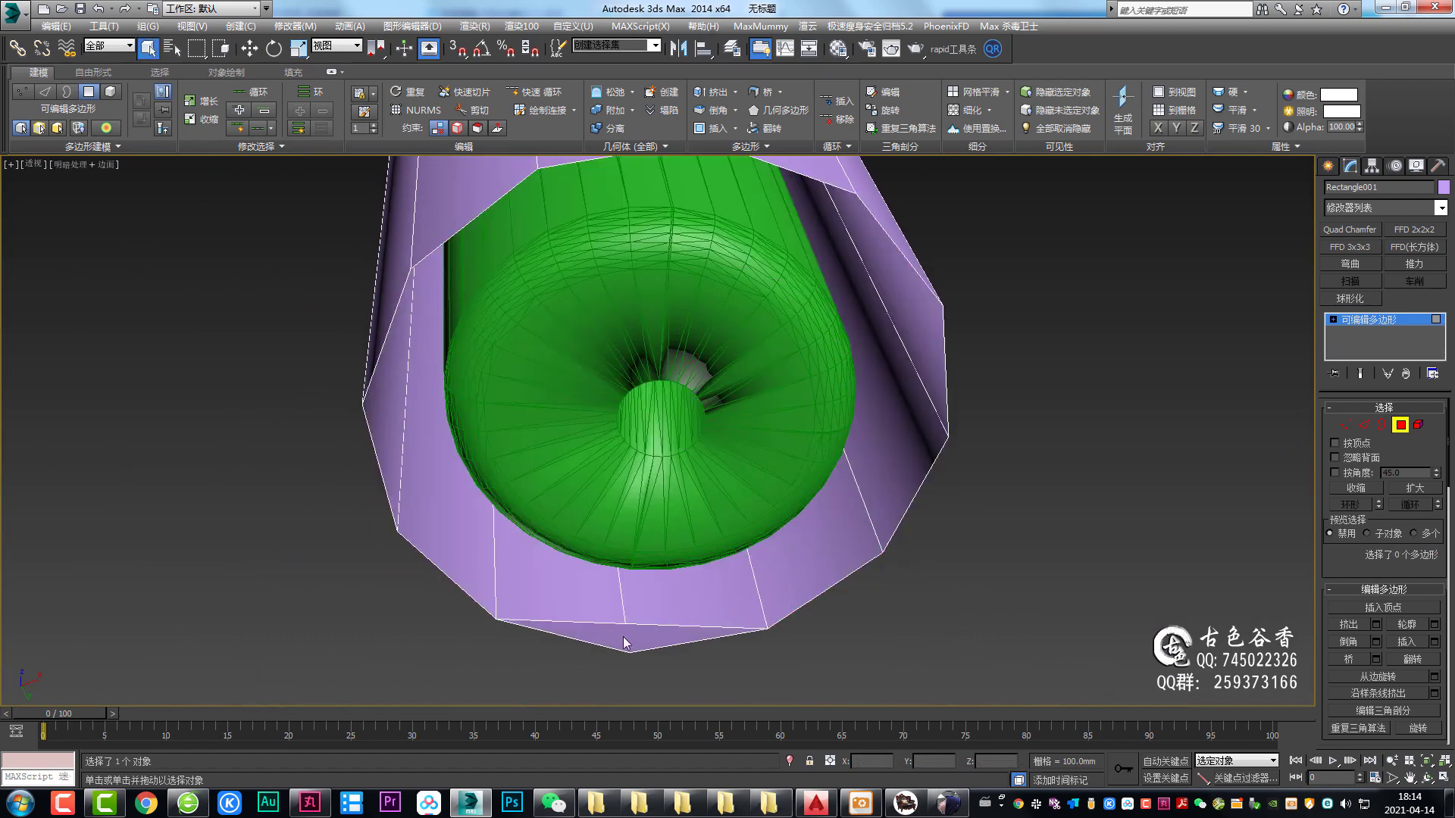
key("3")
left_click(862, 570)
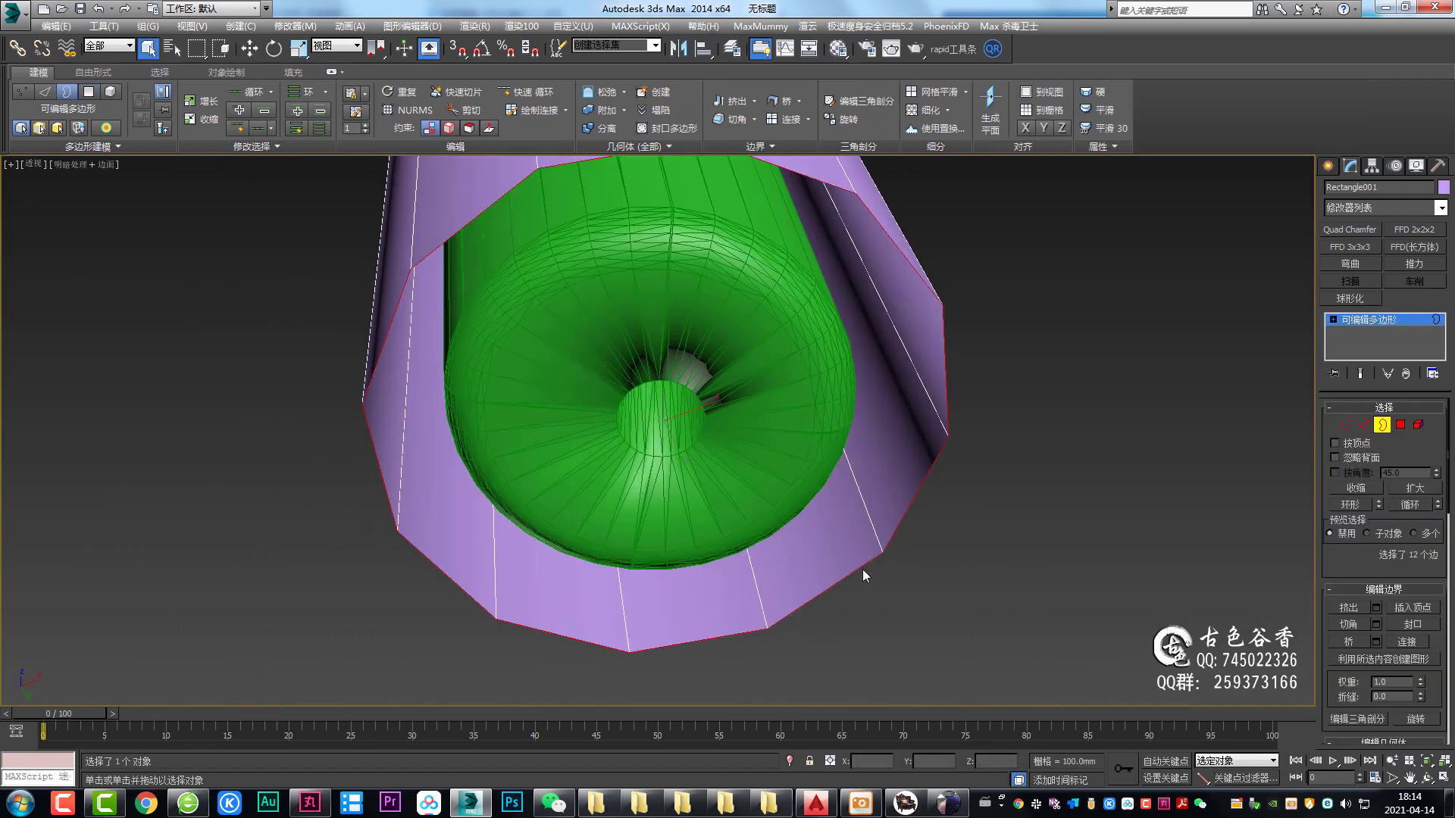
key("alt+w")
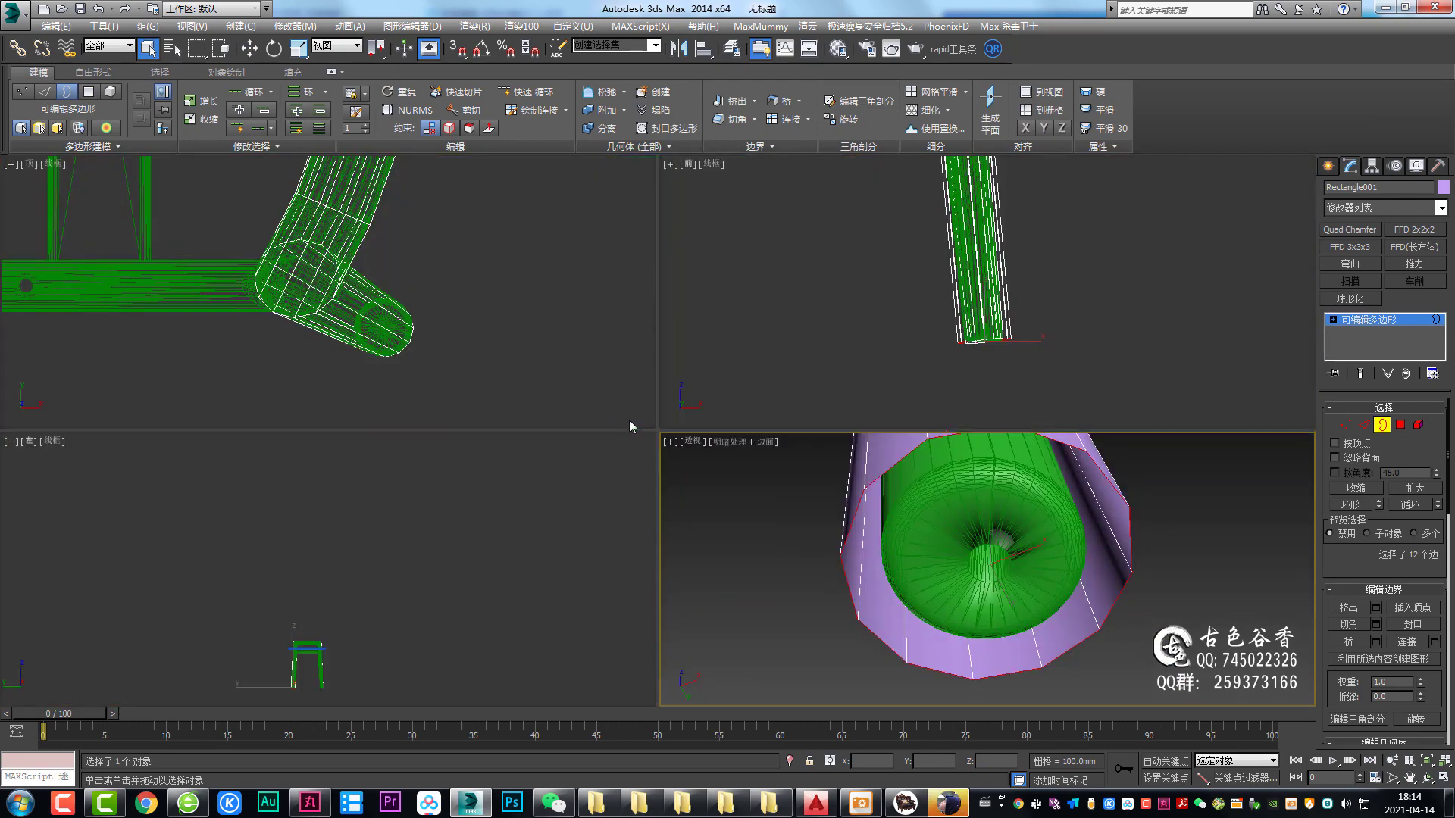
key("alt+w")
key("alt+p")
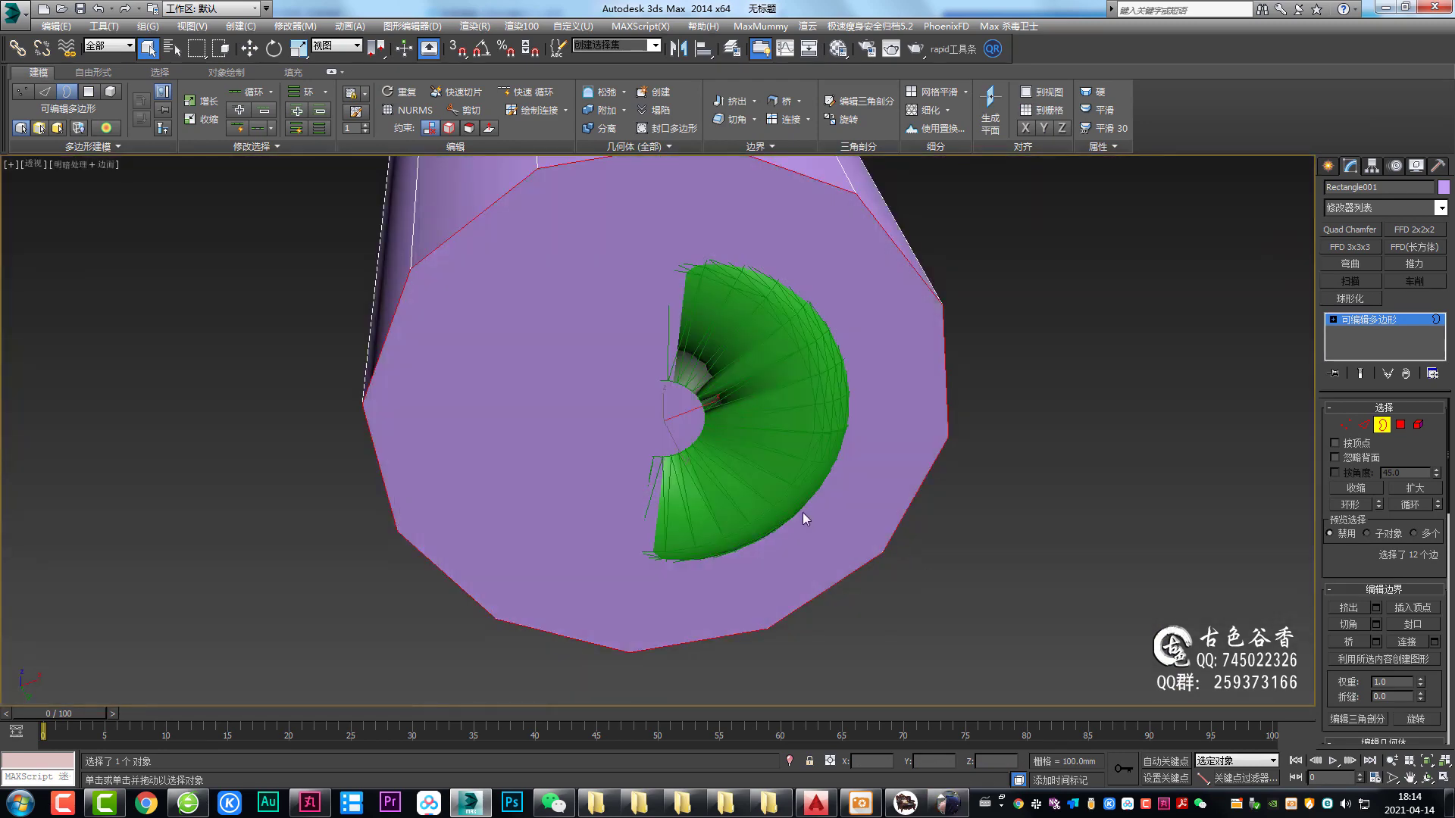
key("4")
key("alt+w")
key("alt+w")
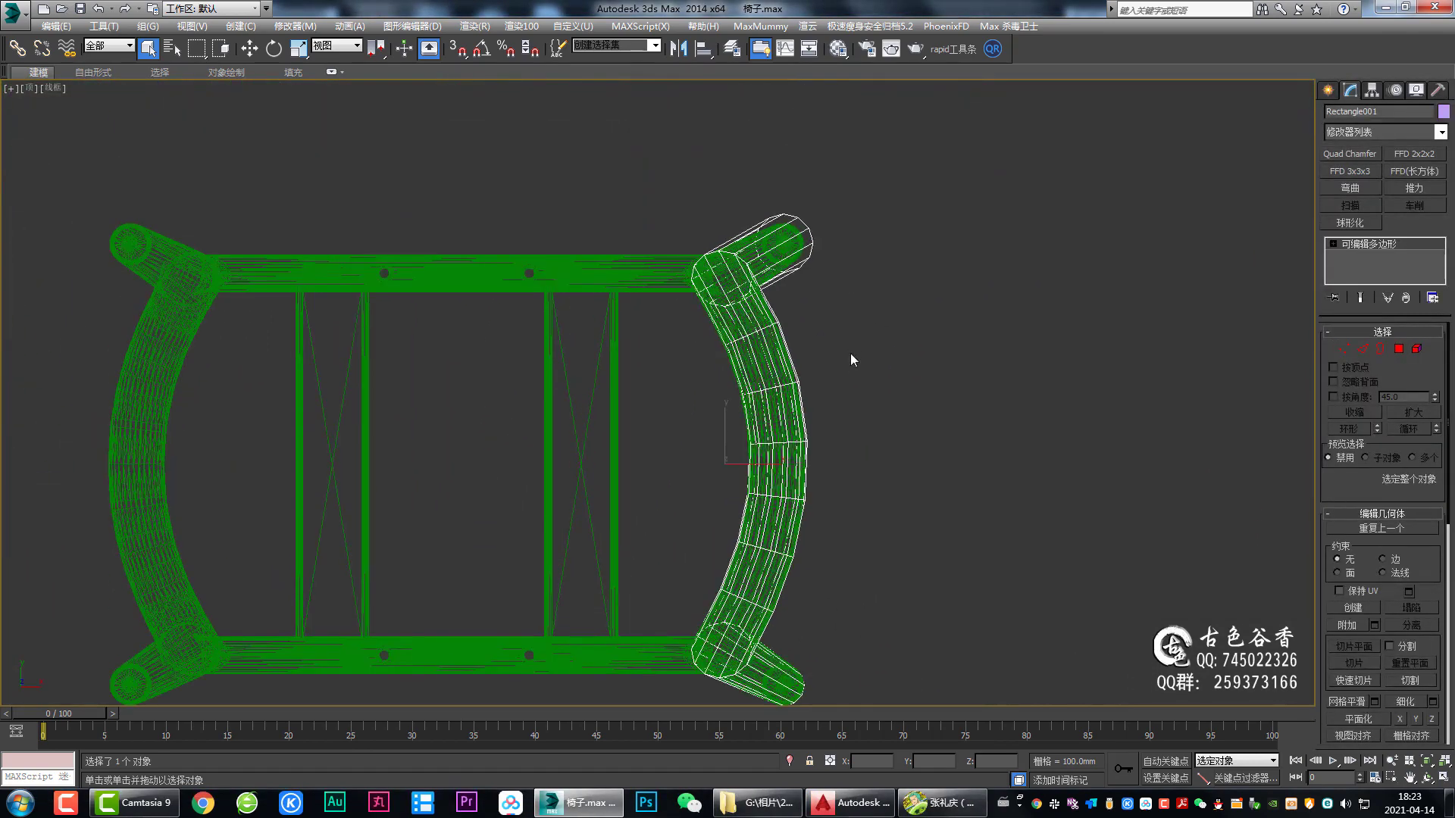
Step: Scale the red end-cap face uniformly to about 70% and exit Polygon level
scroll(850, 353, "up", 5)
key("p")
key("4")
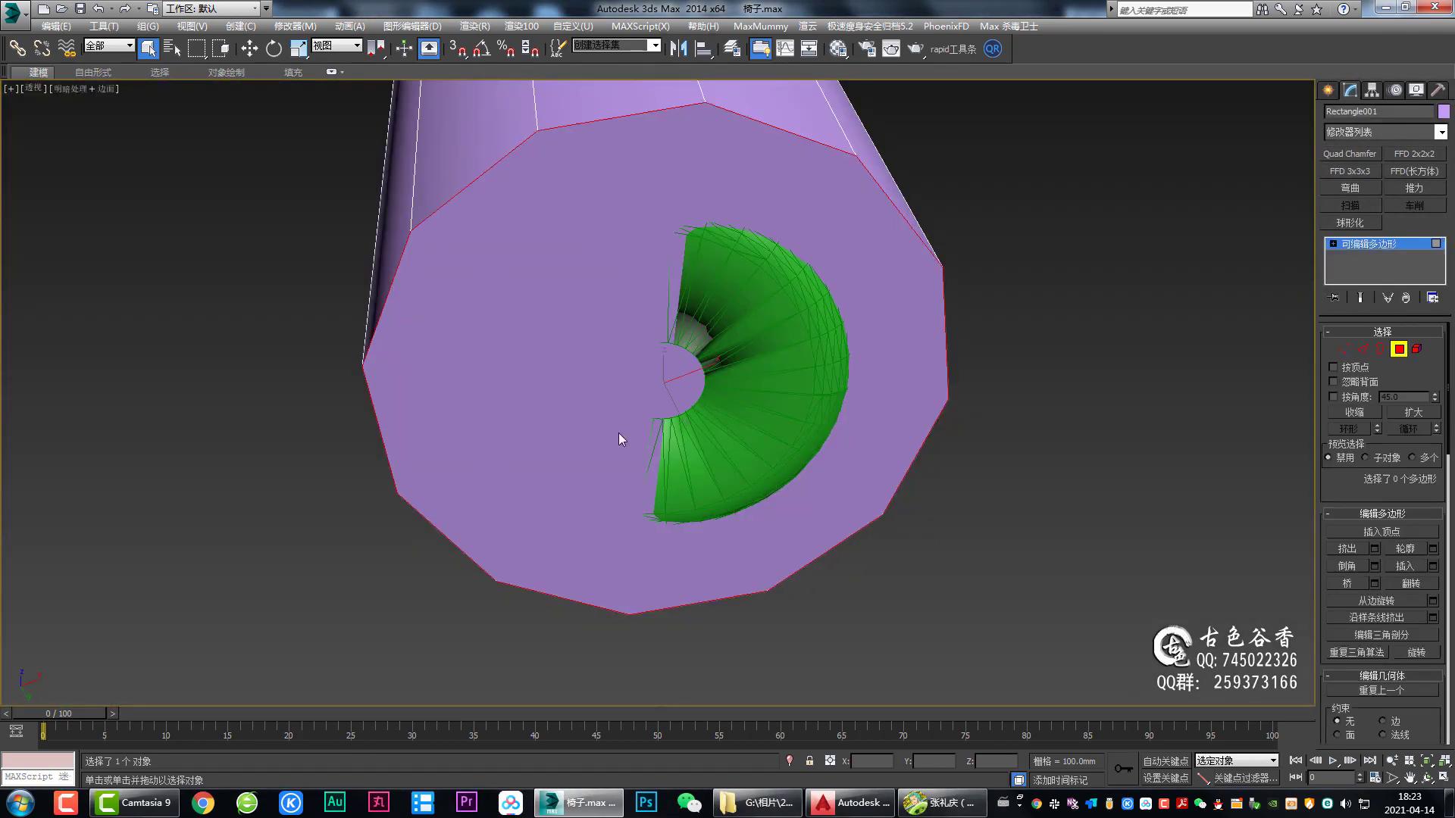
key("alt+w")
key("alt+w")
key("r")
scroll(871, 322, "up", 3)
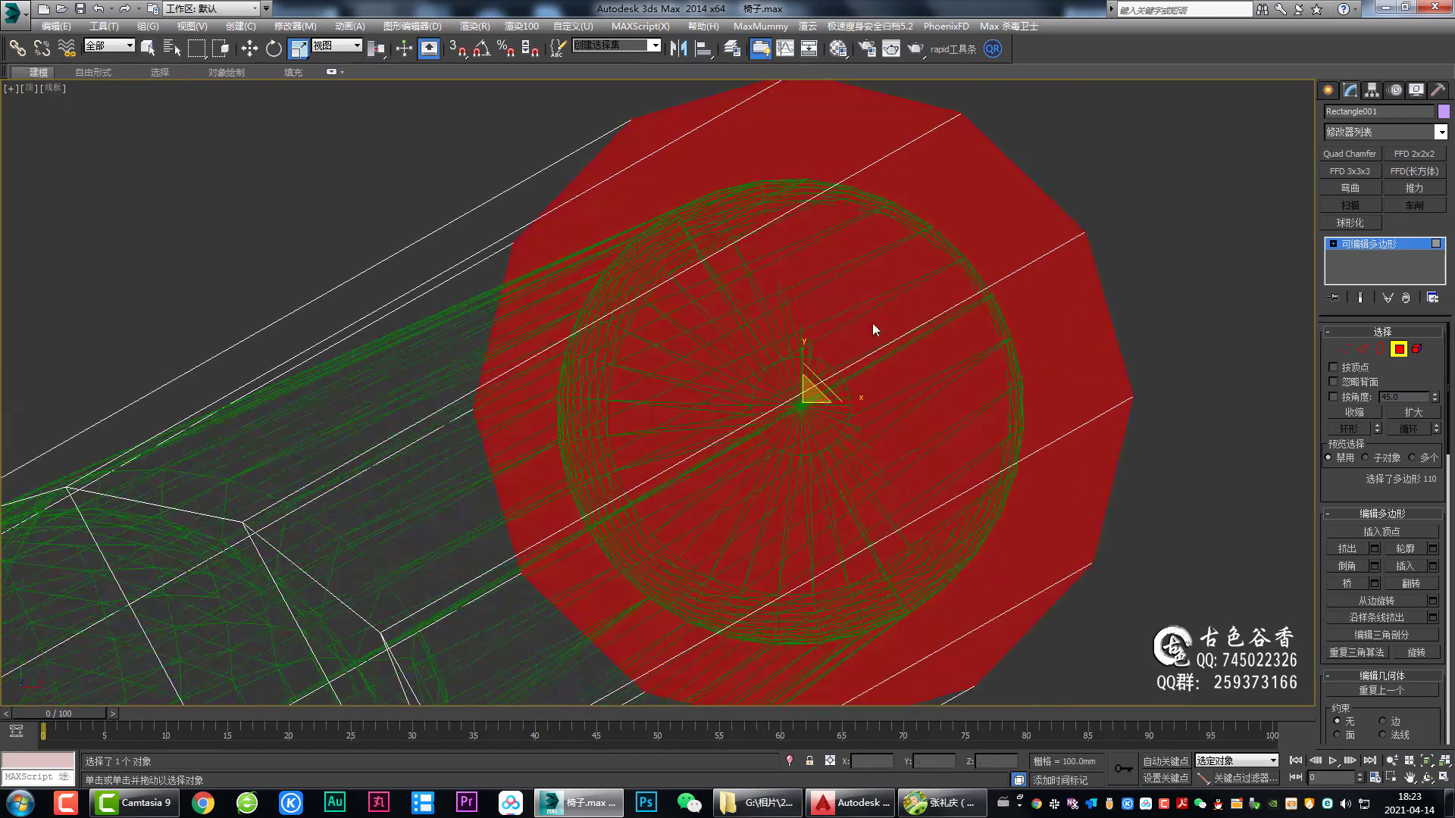
left_click_drag(836, 392, 811, 426)
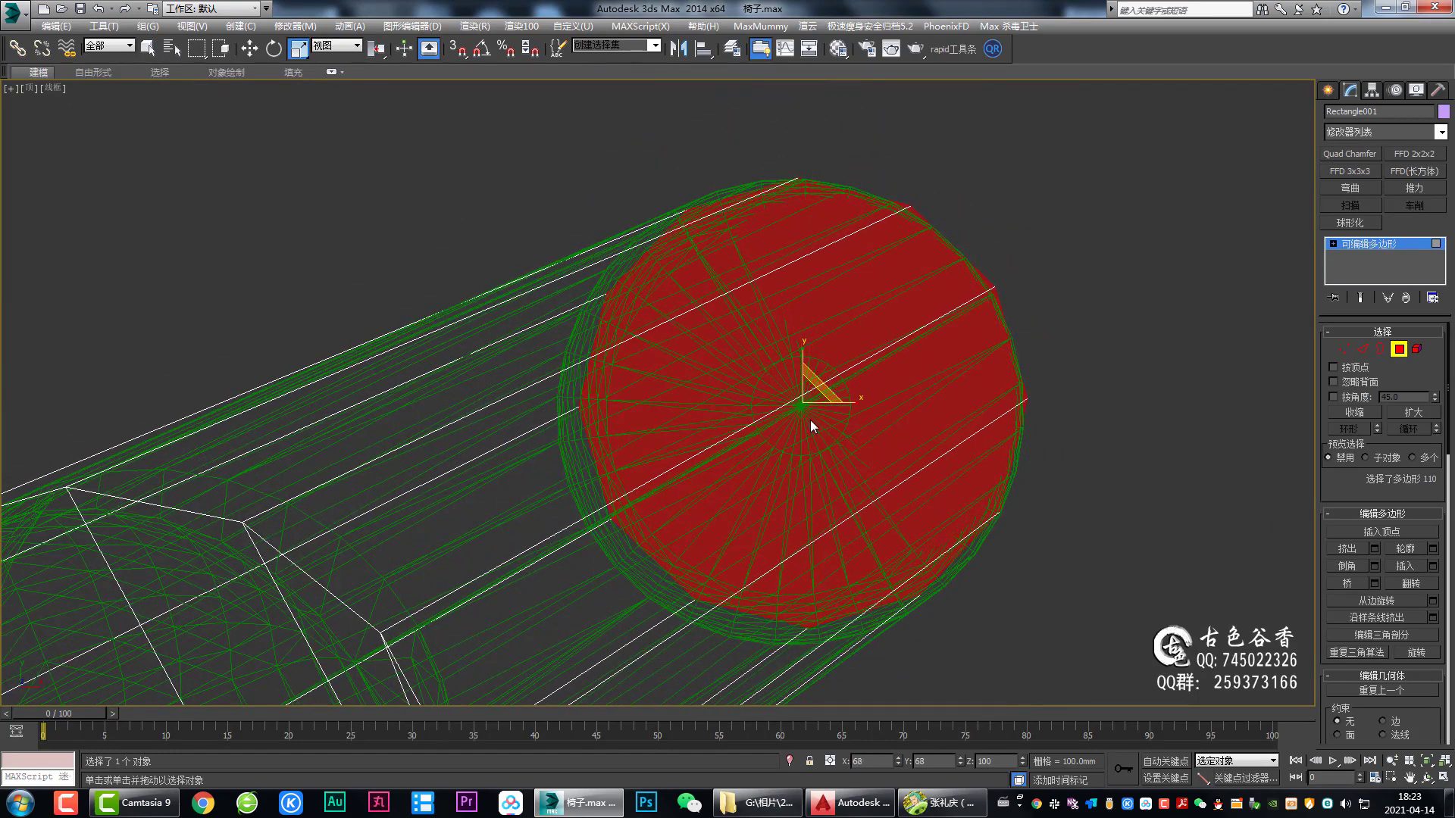
left_click_drag(811, 419, 811, 415)
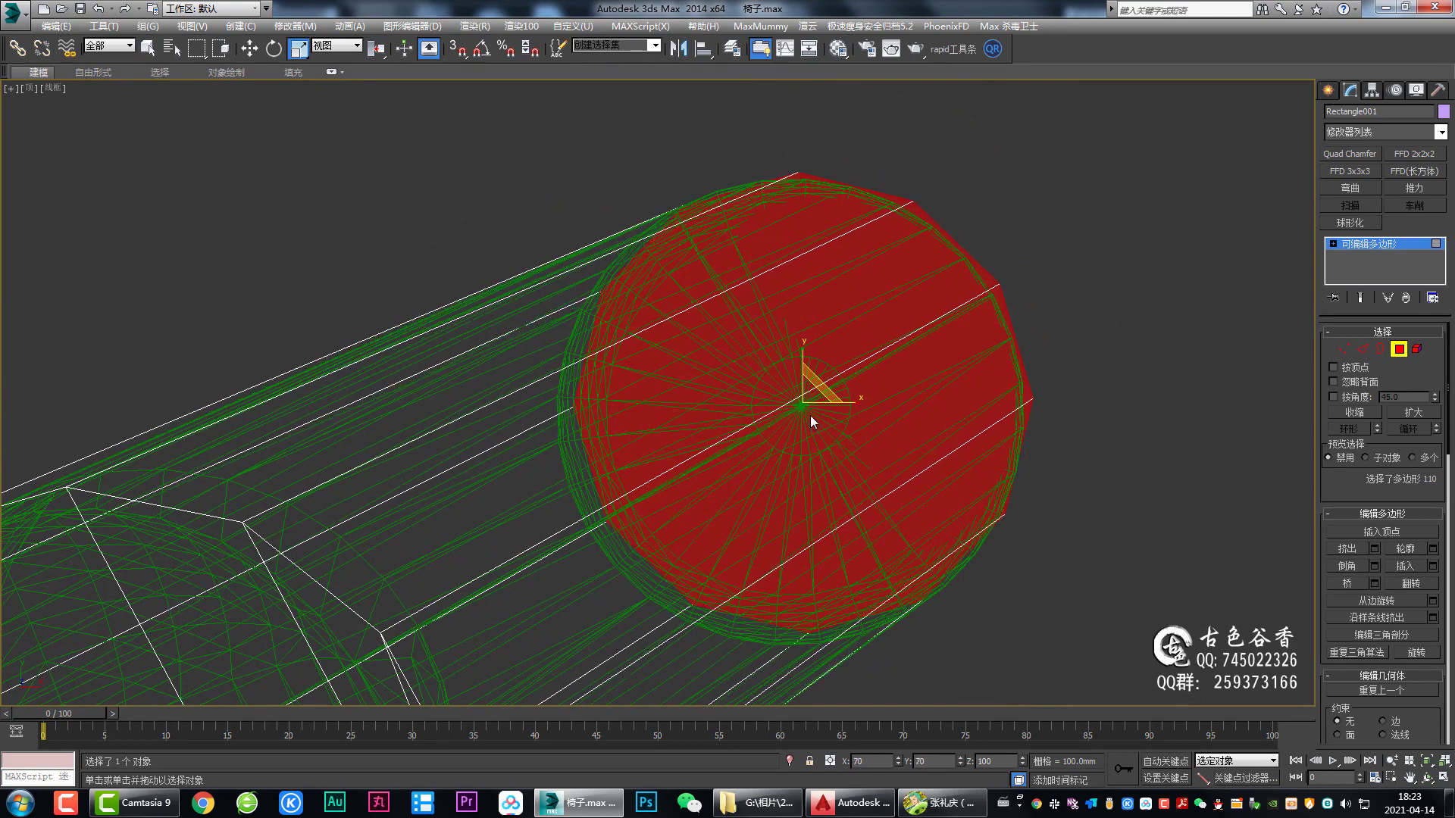
left_click(1419, 244)
Step: Orbit around the tube and check both end-cap faces in Polygon mode
scroll(938, 343, "down", 5)
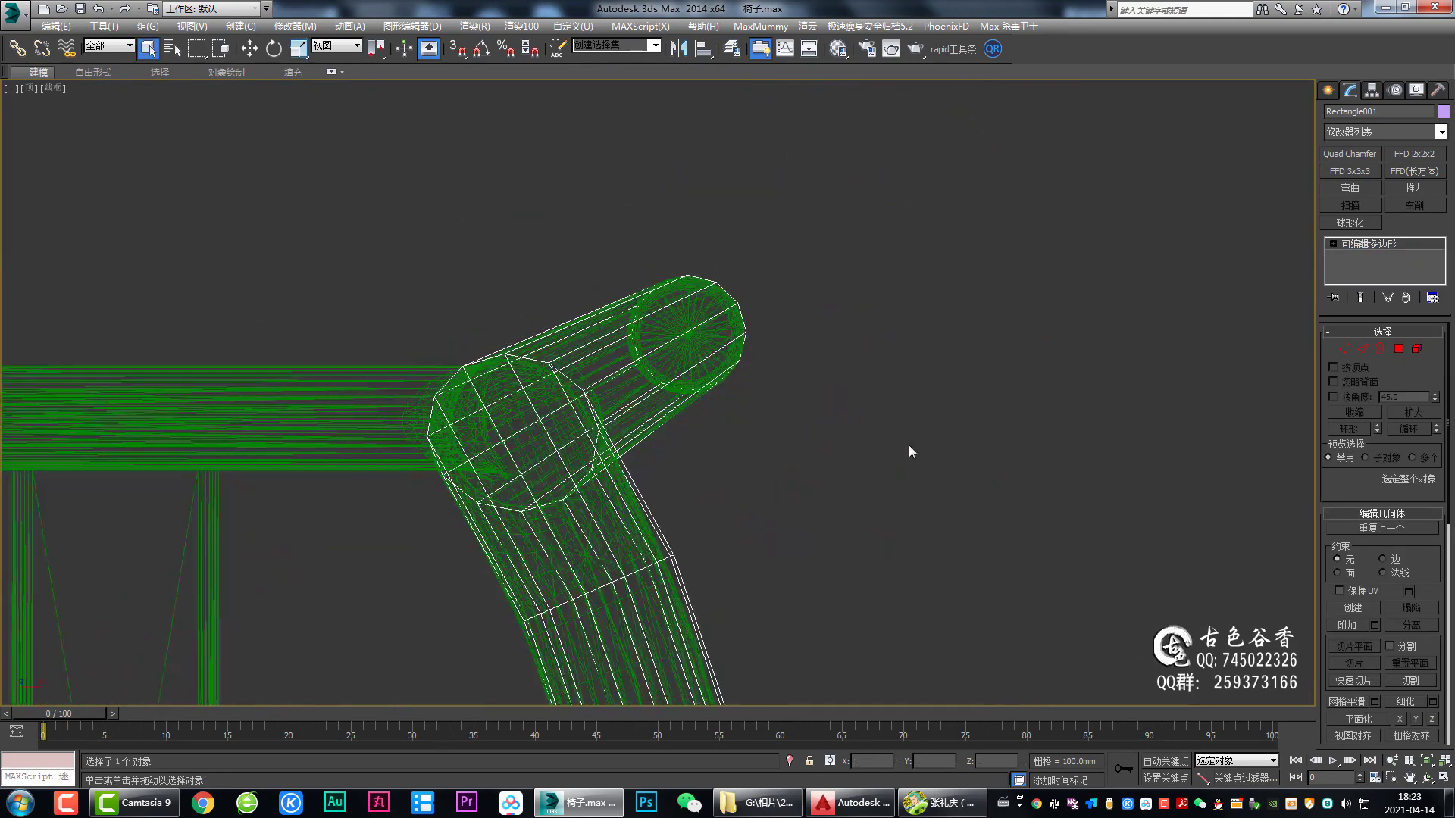
key("alt+w")
key("alt+w")
middle_click_drag(710, 427, 671, 482, "alt")
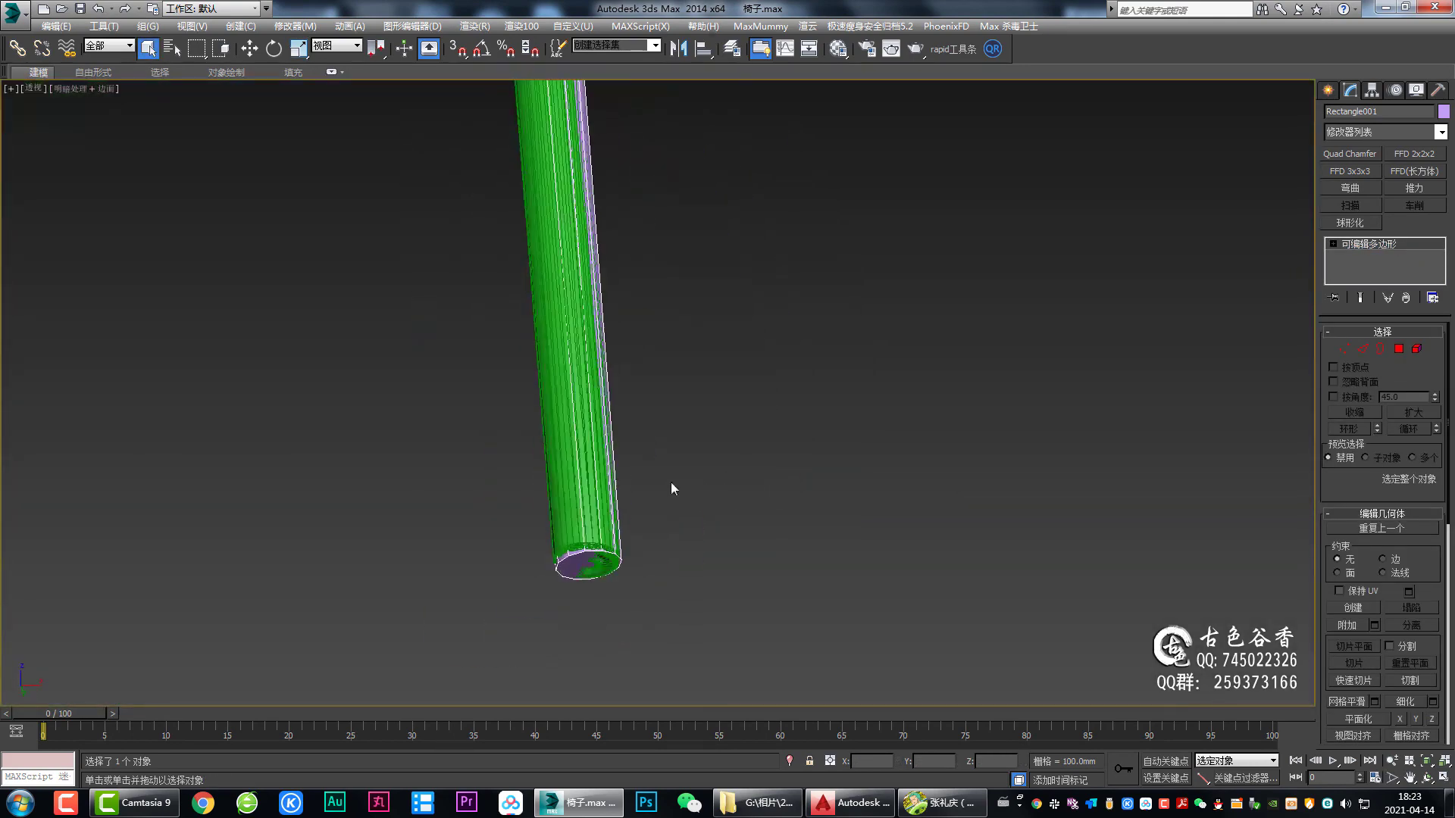
scroll(797, 422, "down", 3)
scroll(773, 523, "up", 1)
scroll(771, 521, "up", 4)
key("4")
left_click(763, 517)
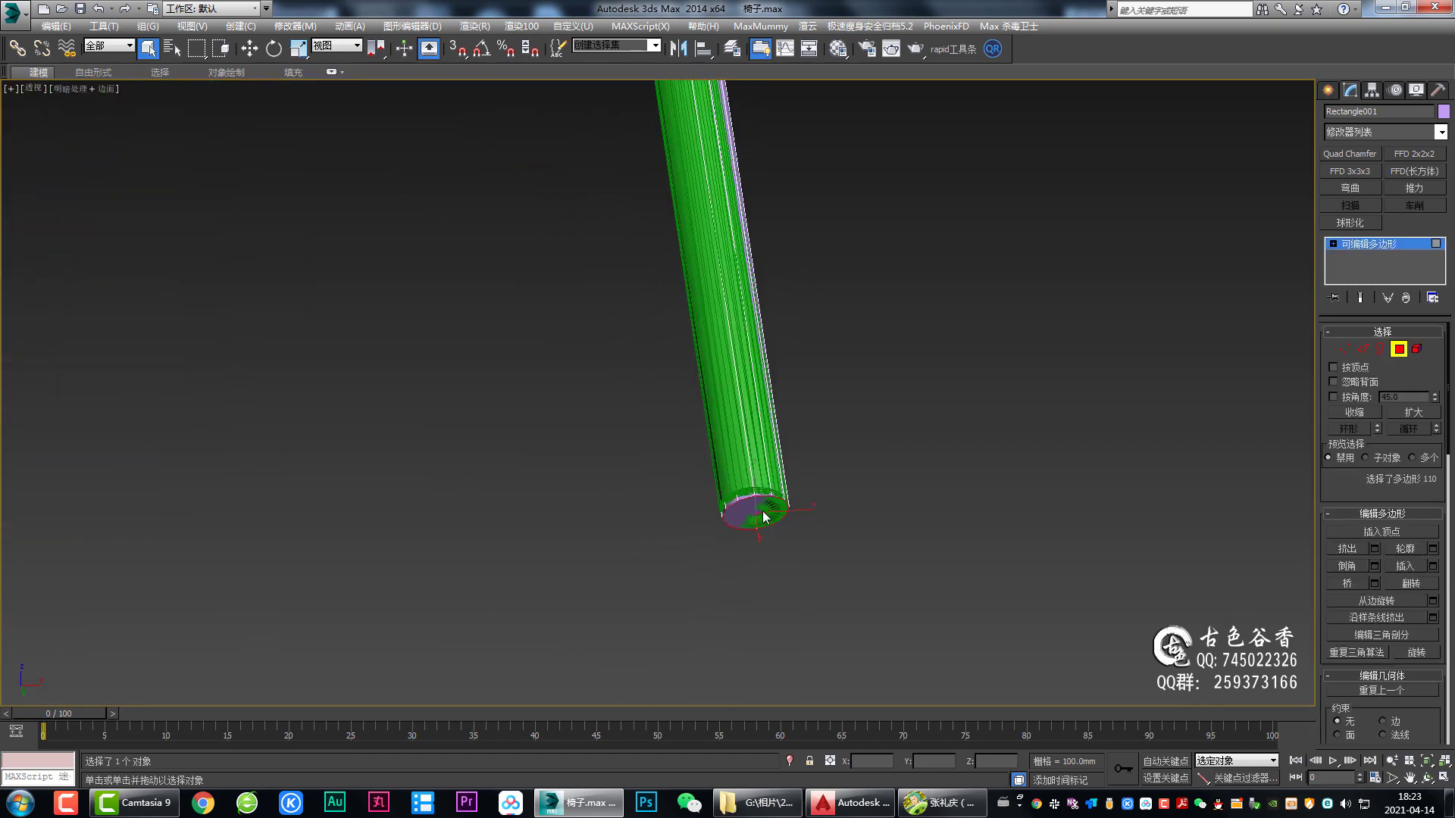
mouse_move(764, 517)
middle_mouse_down("alt")
mouse_move(651, 375)
mouse_move(675, 108)
middle_mouse_up("alt")
left_click(675, 107, "ctrl")
scroll(788, 194, "up", 2)
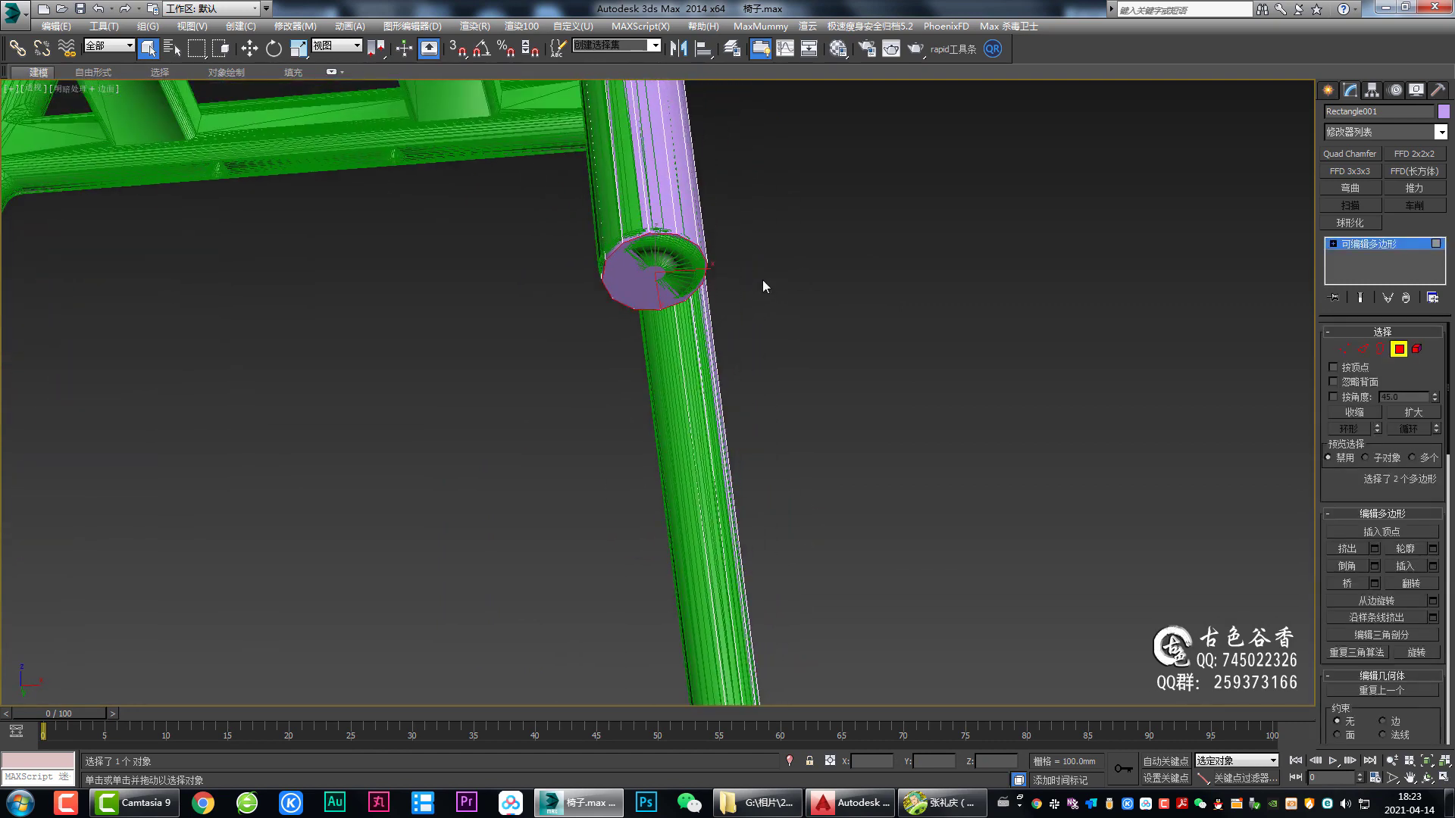
left_click(762, 280)
Step: Orbit through the viewports to inspect the purple tube's path across the chair back
mouse_move(662, 444)
middle_mouse_down("alt")
mouse_move(654, 366)
mouse_move(724, 388)
mouse_move(579, 310)
mouse_move(639, 300)
mouse_move(677, 365)
mouse_move(793, 220)
middle_mouse_up("alt")
scroll(653, 365, "down", 5)
scroll(579, 309, "up", 4)
scroll(789, 258, "up", 2)
scroll(838, 178, "up", 4)
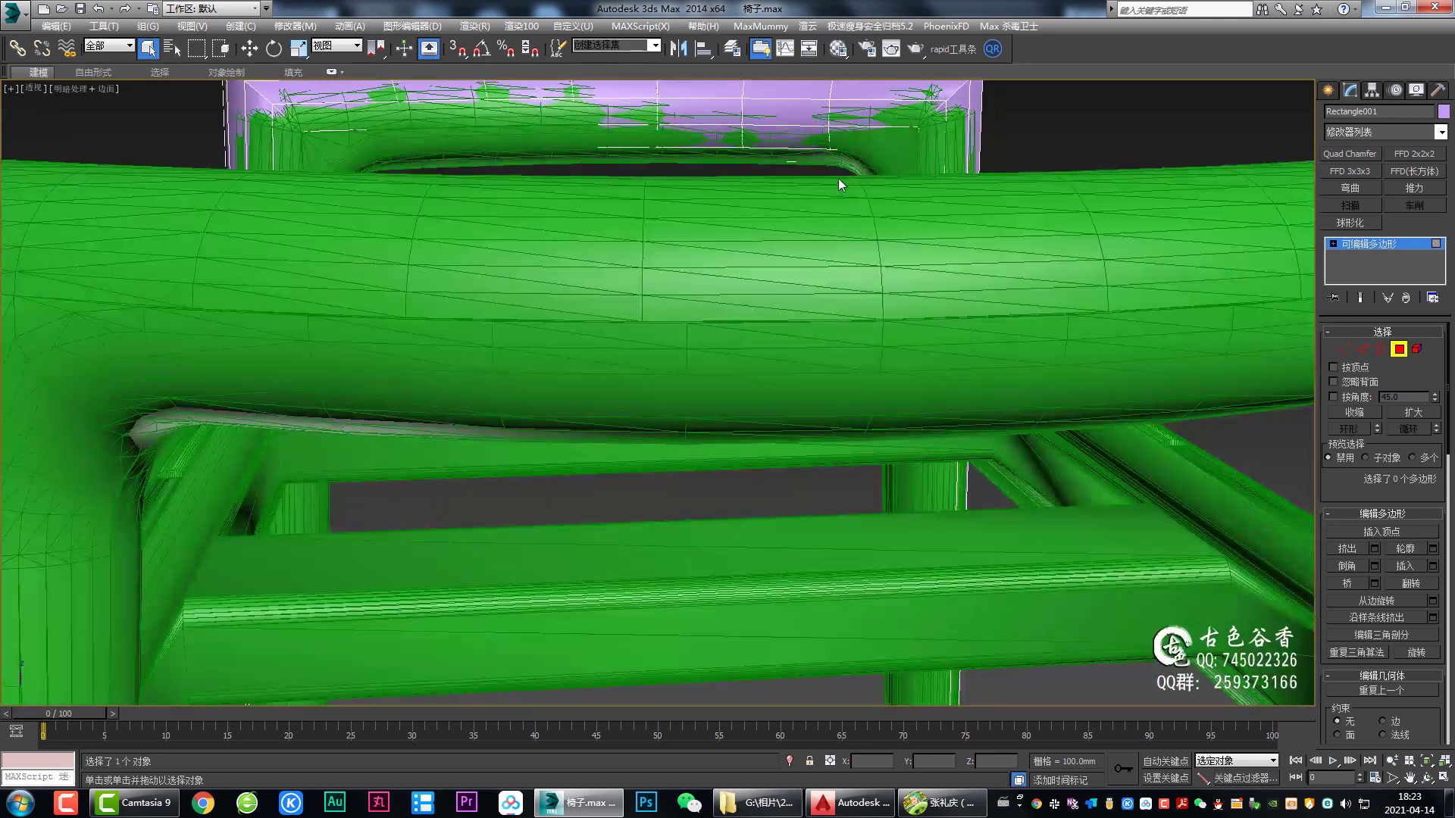
scroll(838, 178, "down", 4)
key("alt+w")
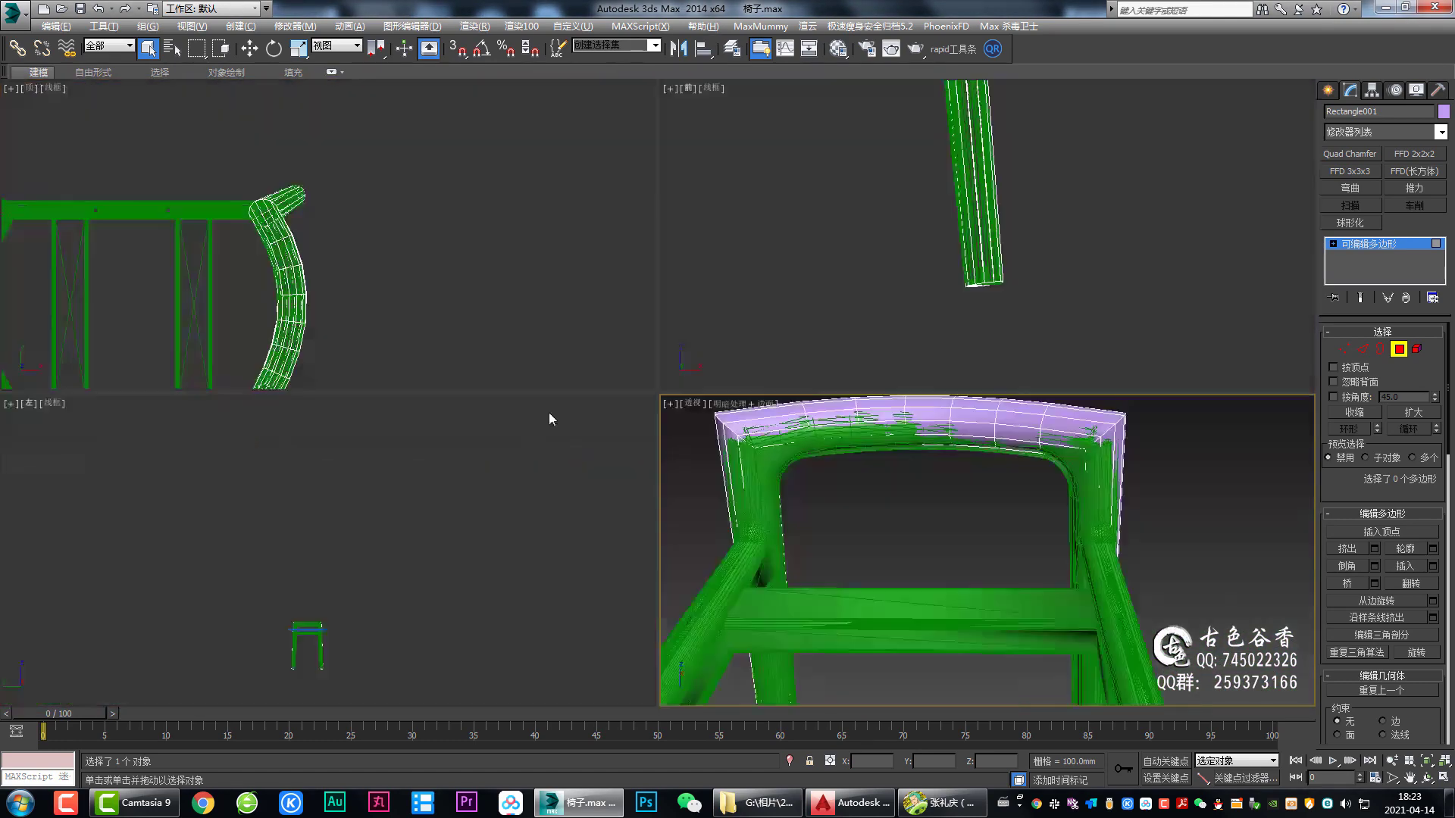
right_click(549, 412)
key("alt+w")
key("alt+w")
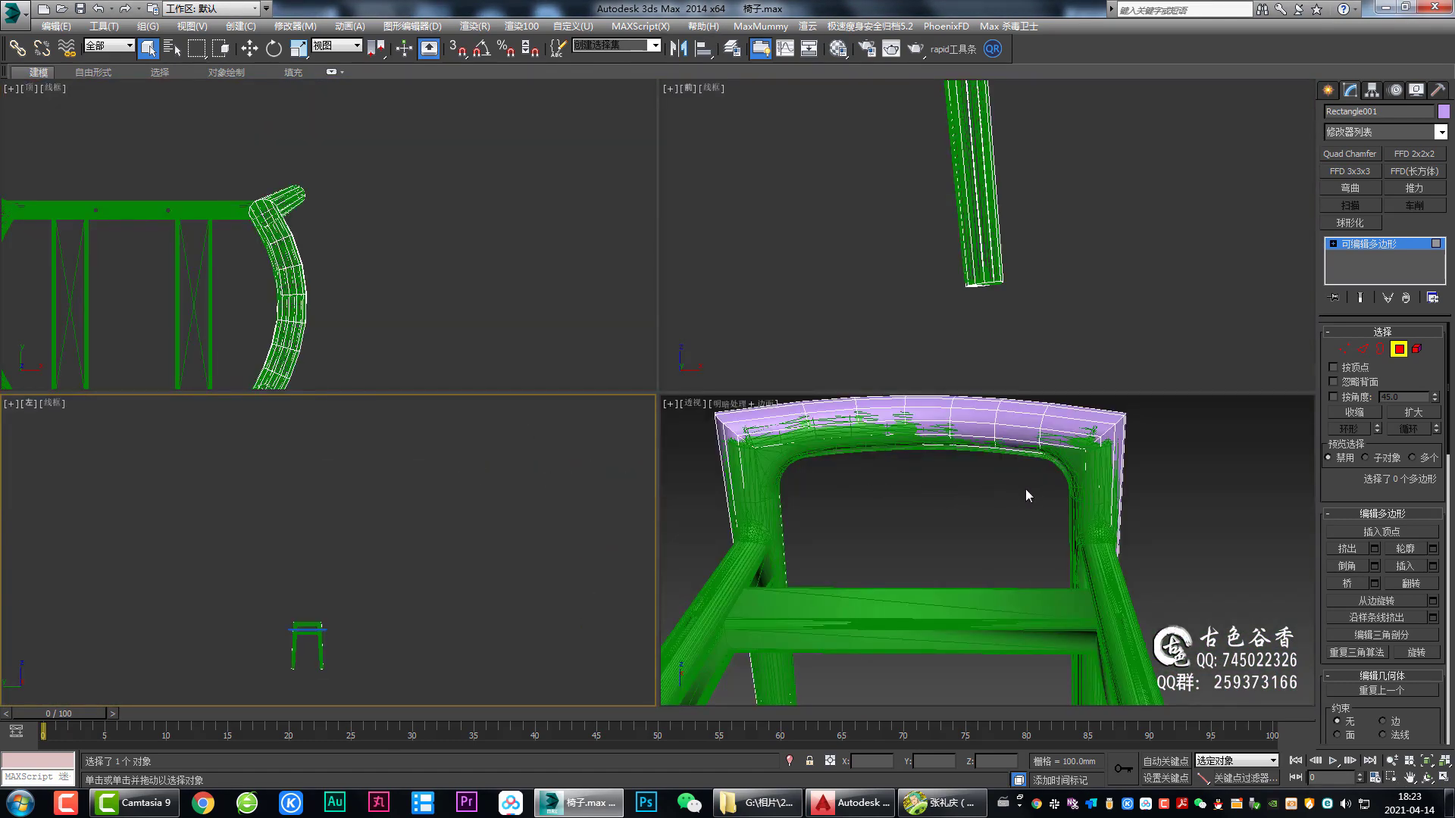
middle_click_drag(953, 606, 1011, 512, "alt")
key("alt+w")
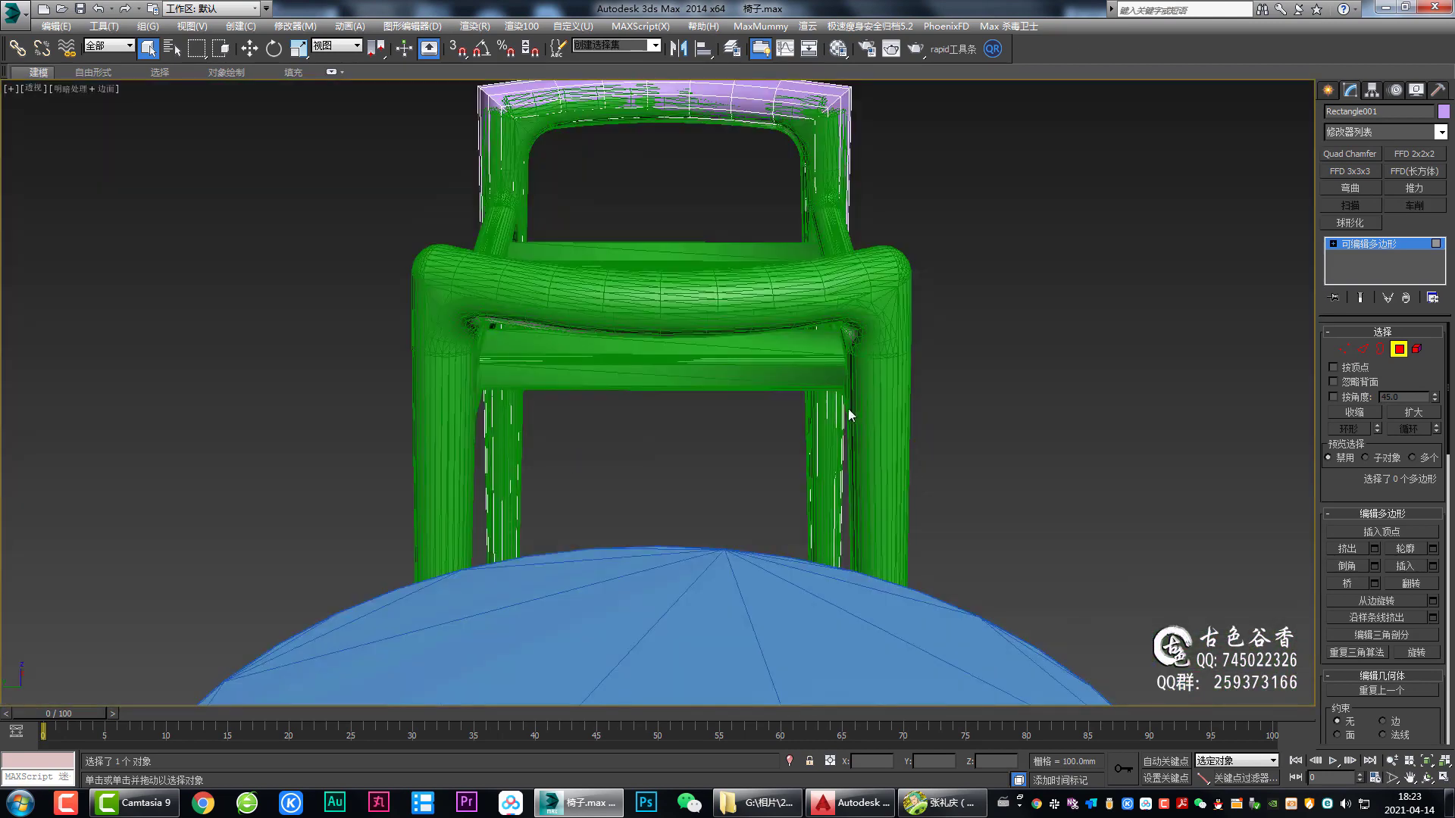
middle_click_drag(848, 408, 760, 389, "alt")
scroll(761, 388, "up", 3)
scroll(738, 383, "down", 3)
scroll(808, 357, "up", 3)
scroll(813, 258, "up", 3)
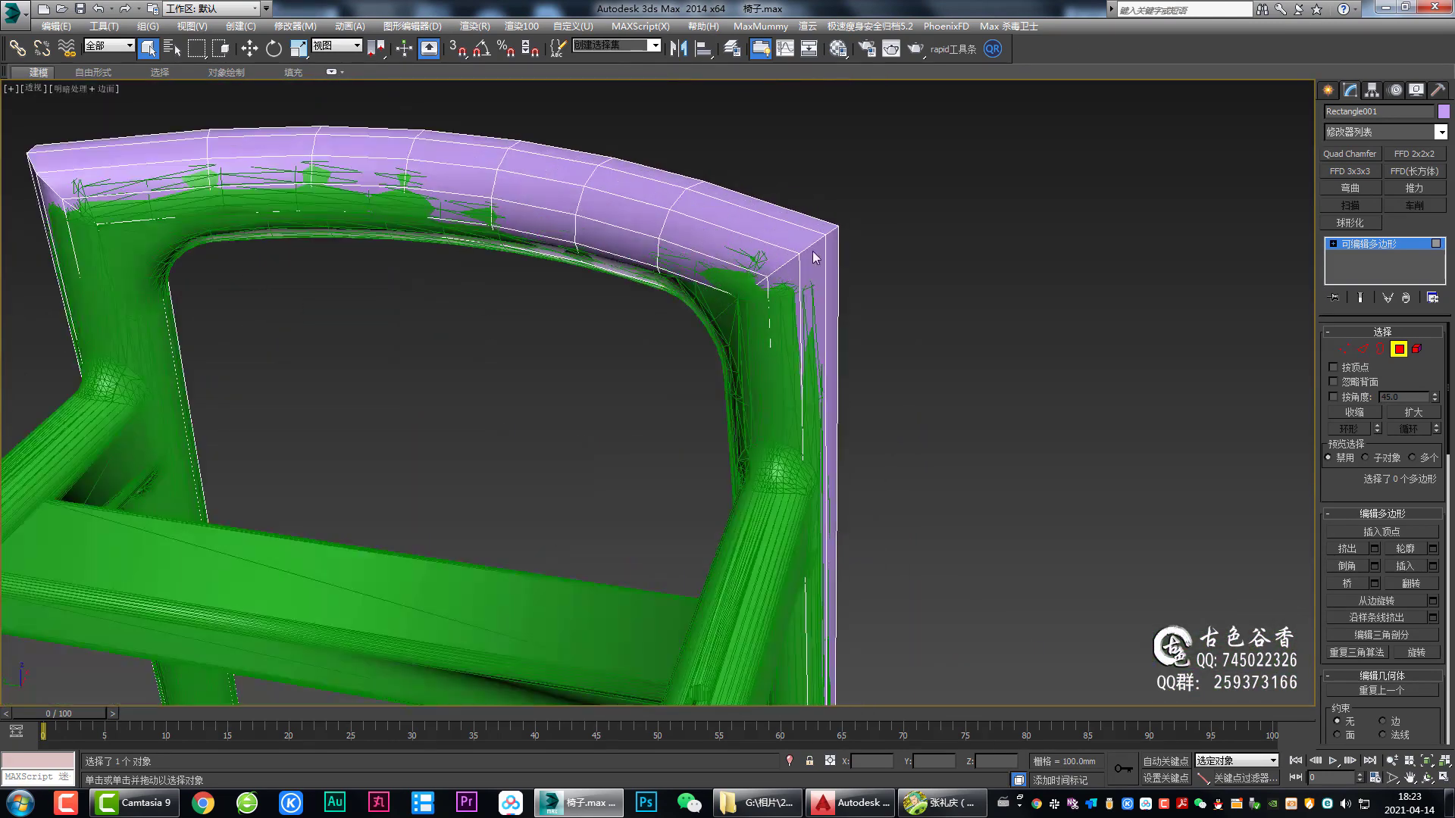
Step: In the Left view, select the lengthwise edges of both back-frame legs
key("l")
key("F3")
key("z")
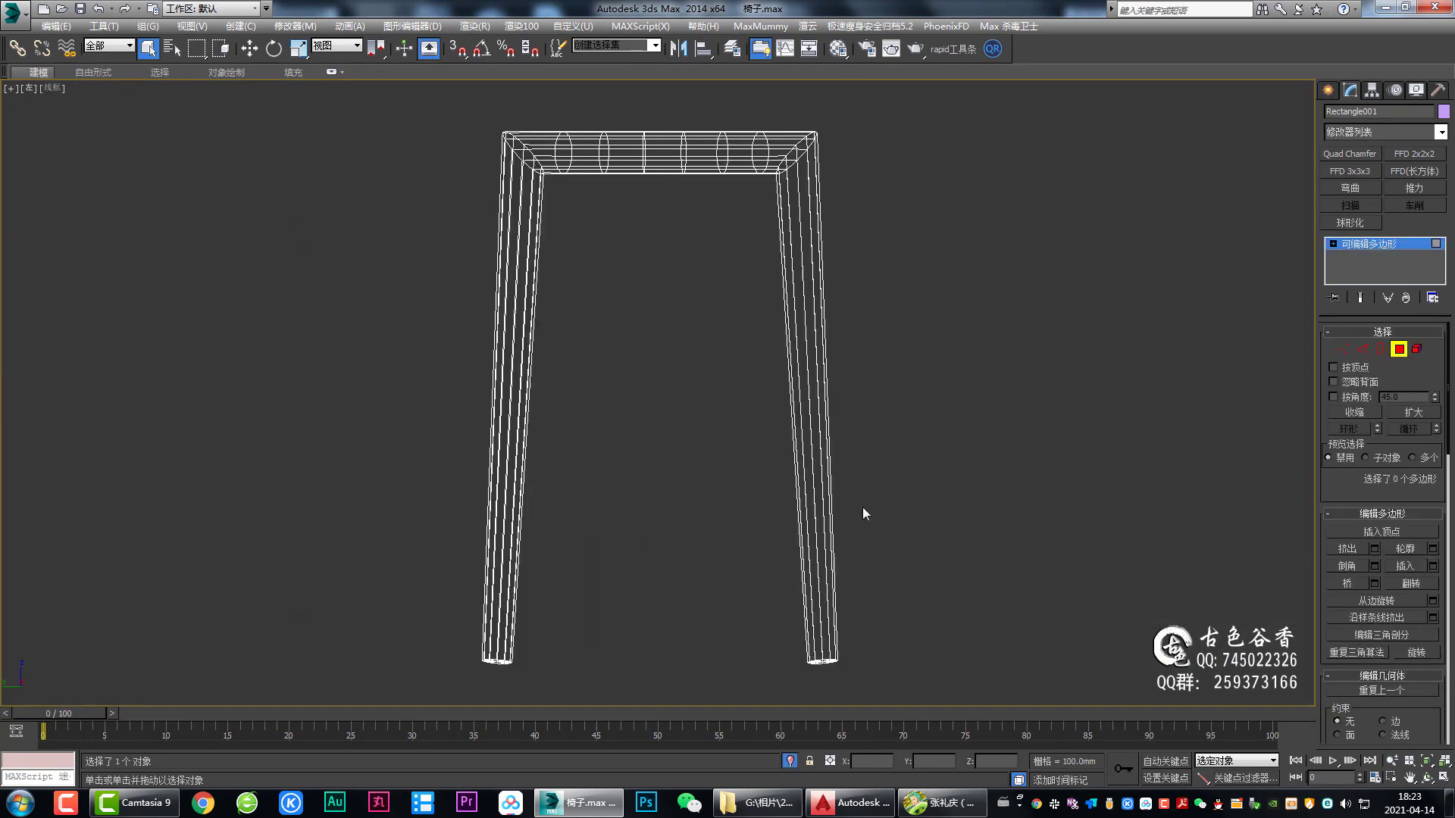
key("2")
key("alt+w")
right_click(929, 538)
key("alt+w")
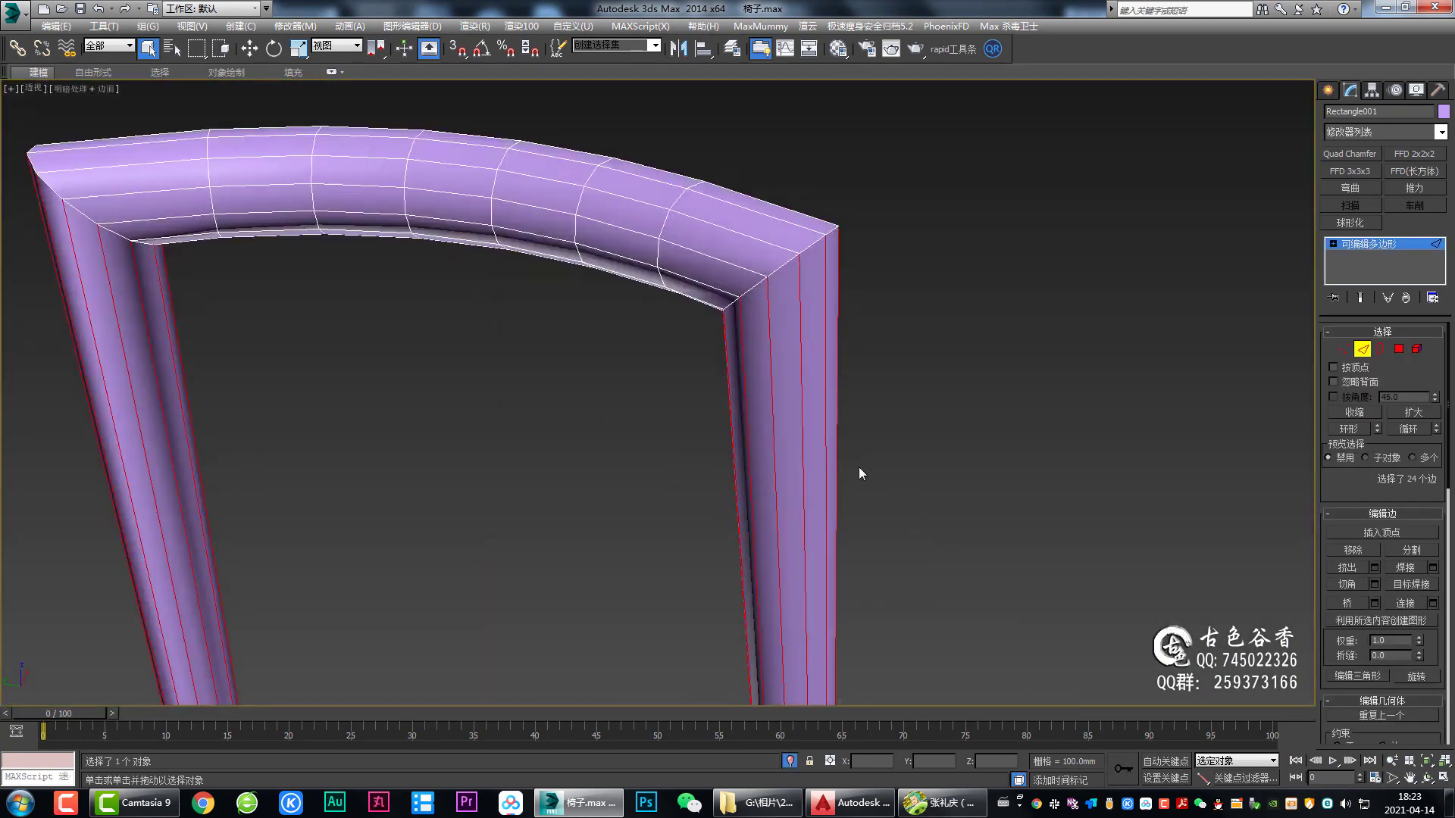
middle_click_drag(858, 467, 748, 444, "alt")
scroll(752, 443, "down", 2)
Step: Connect the selected leg edges with one new loop, Segments 1 and Slide 23
key("ctrl+shift+e")
scroll(756, 438, "down", 2)
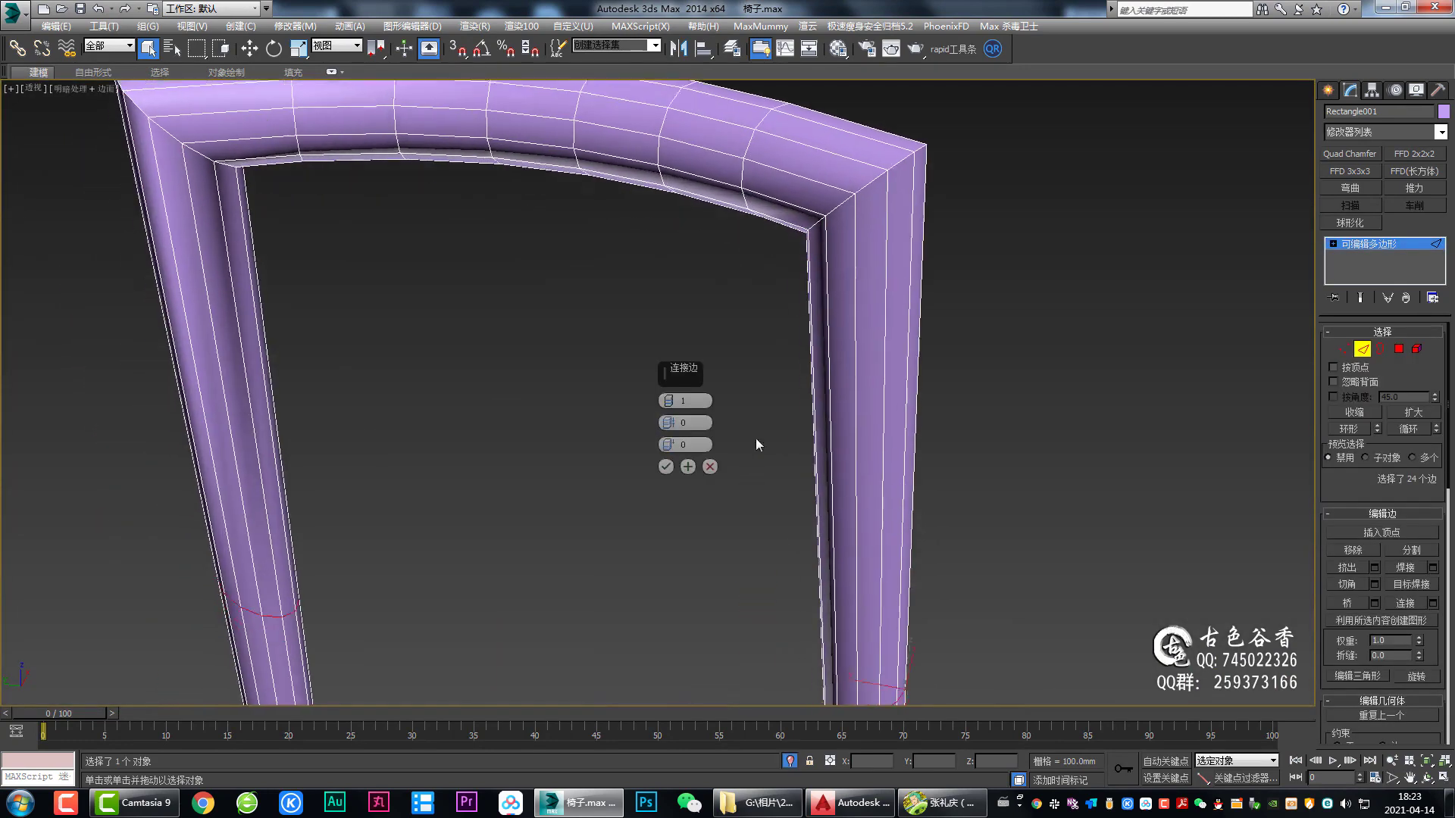
scroll(811, 436, "down", 3)
middle_click_drag(862, 429, 841, 424, "alt")
left_click_drag(666, 444, 666, 436)
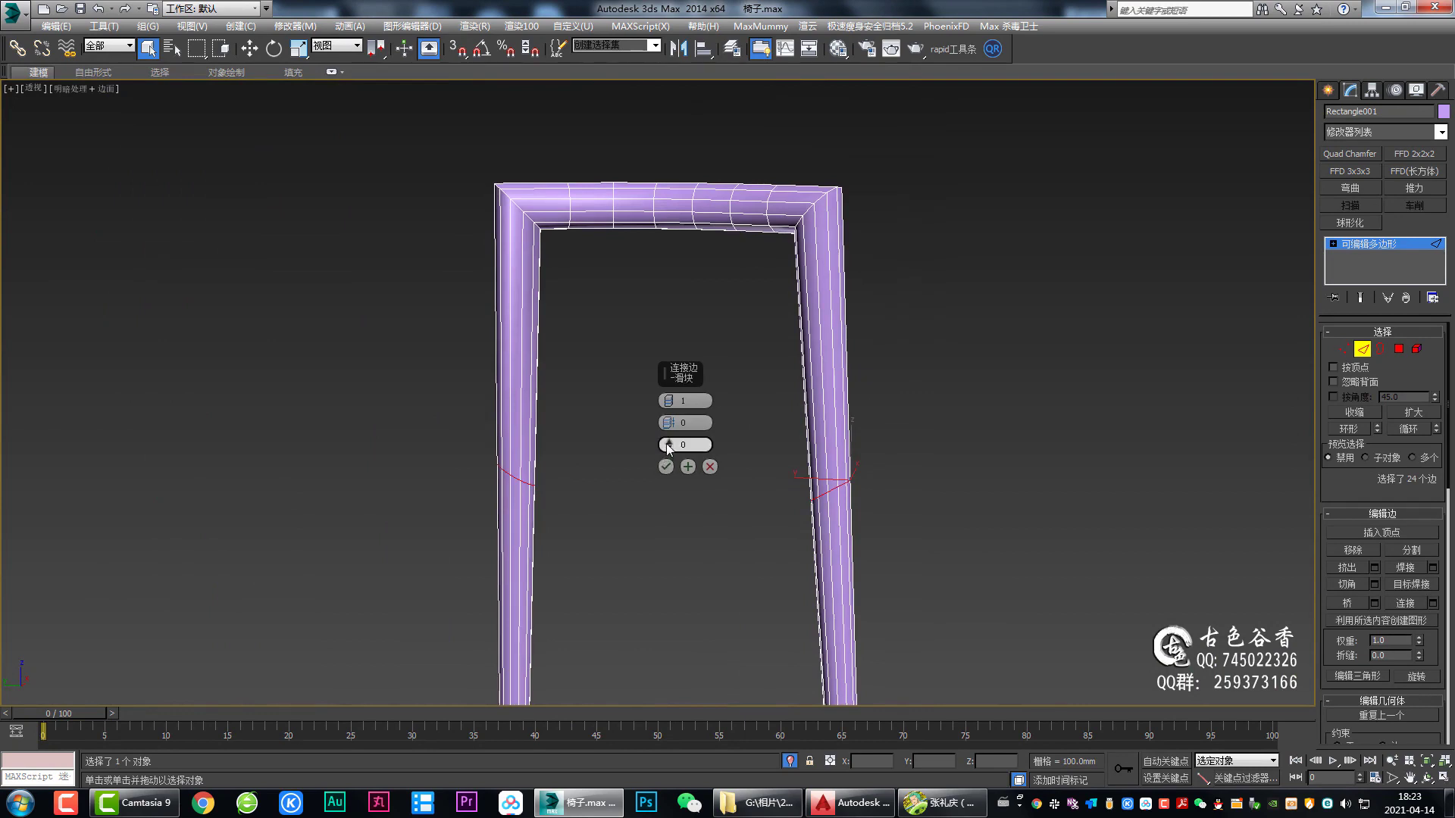
left_click(666, 467)
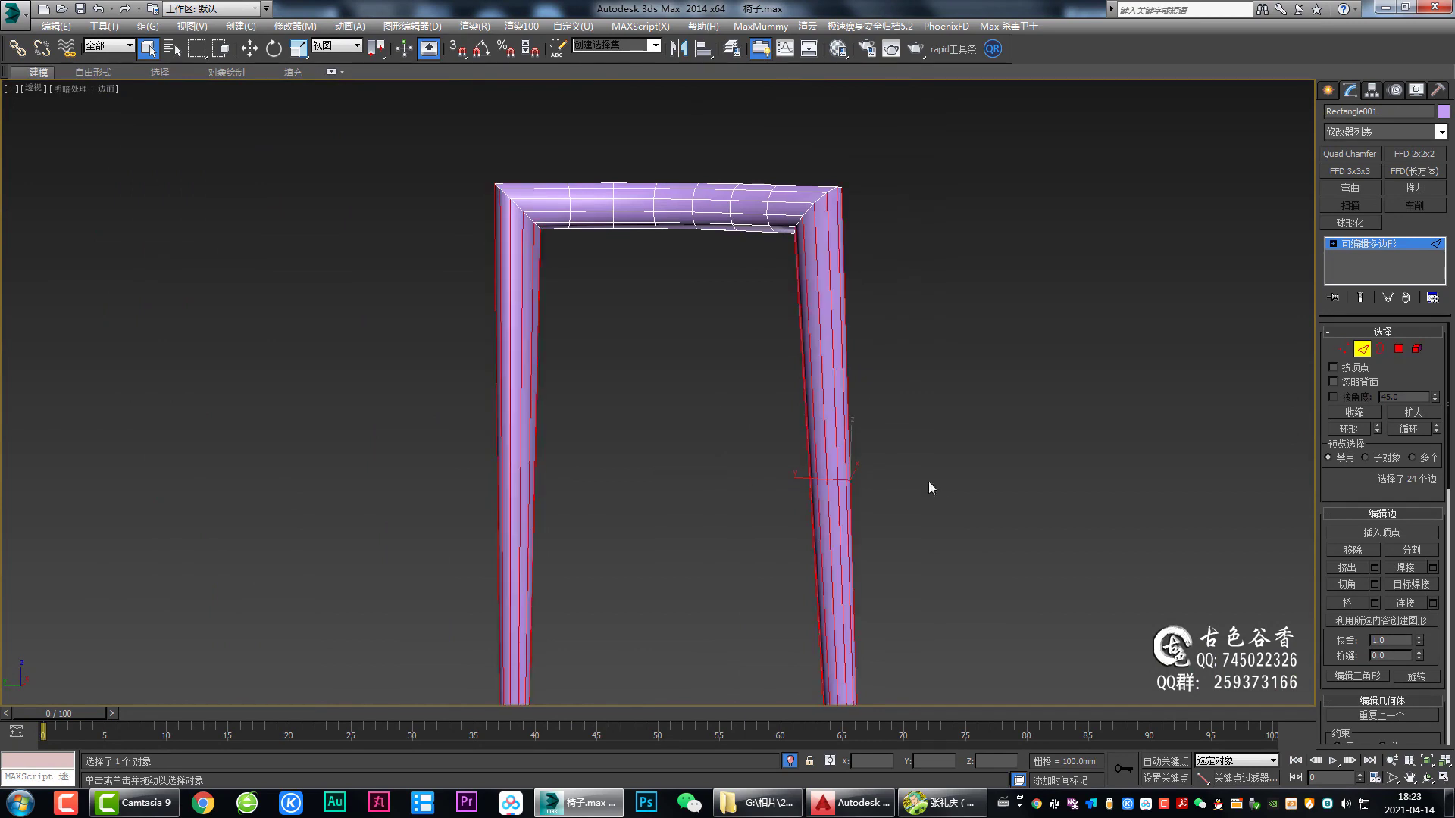
Step: Preview a second edge connection up the right leg, then cancel it
key("ctrl+shift+e")
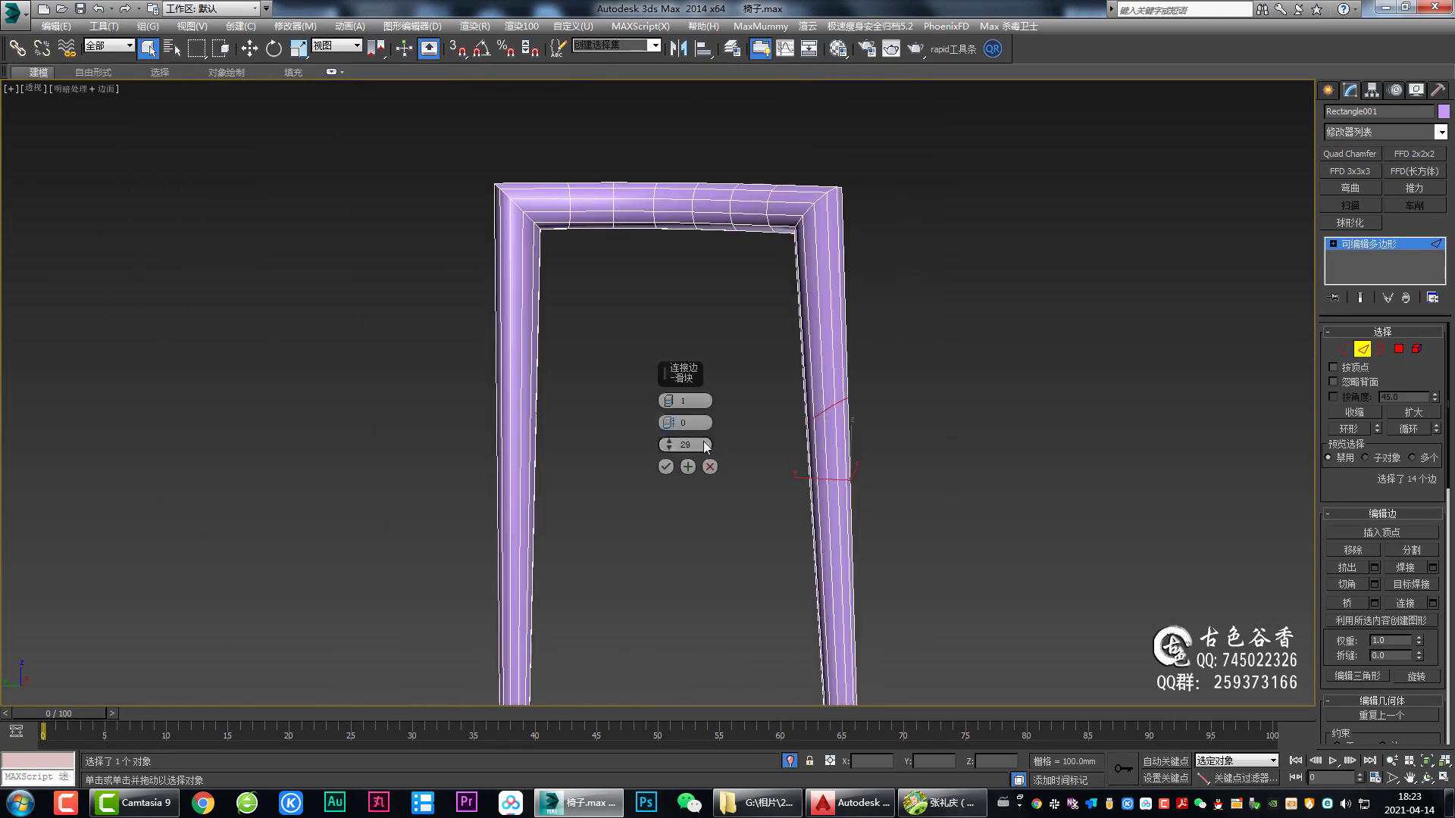
left_click_drag(667, 447, 666, 285)
left_click(709, 467)
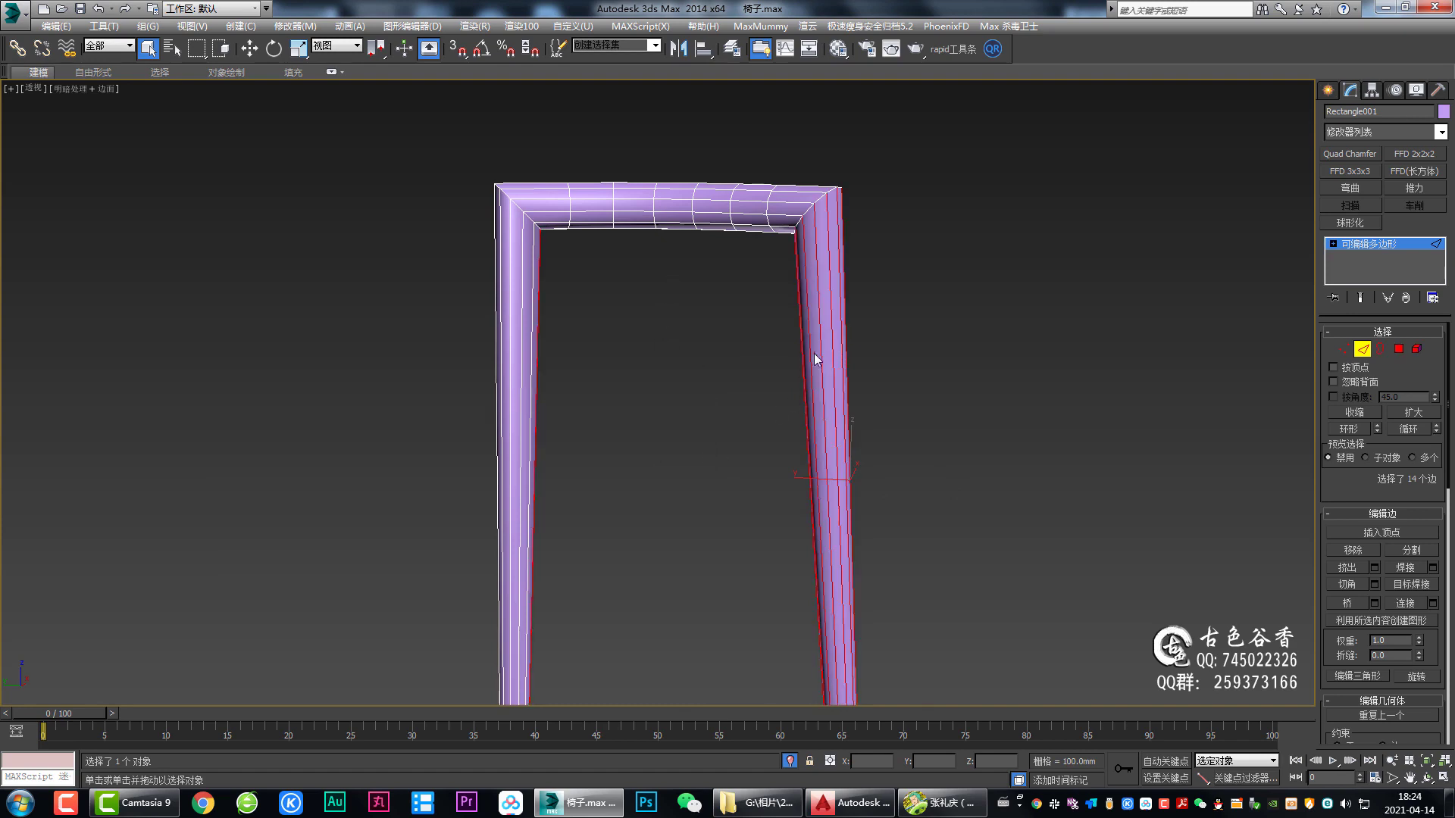
key("alt+w")
key("alt+w")
Step: At Polygon level, turn on Quick Slice from the Graphite modeling ribbon
key("4")
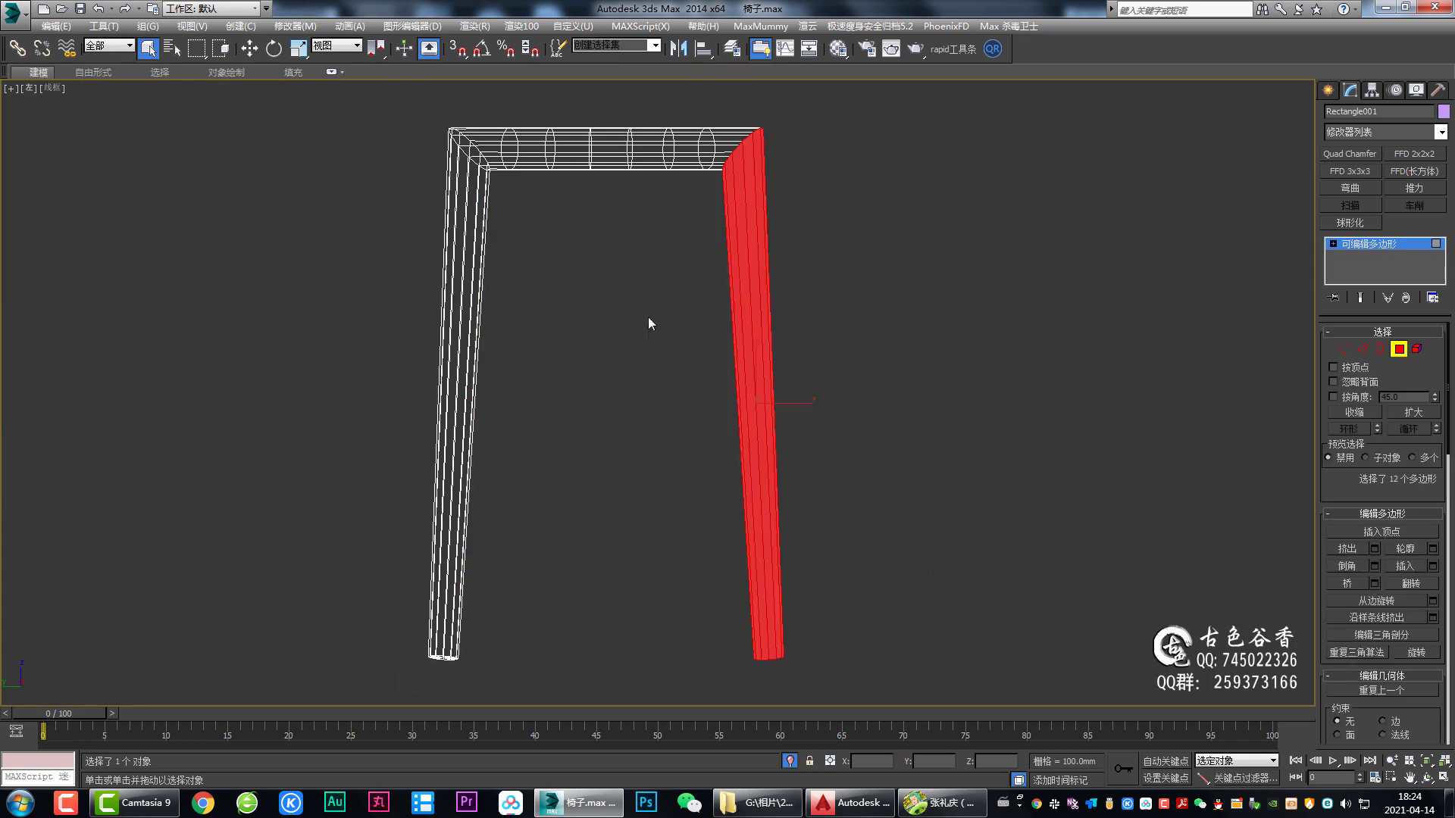
left_click(328, 72)
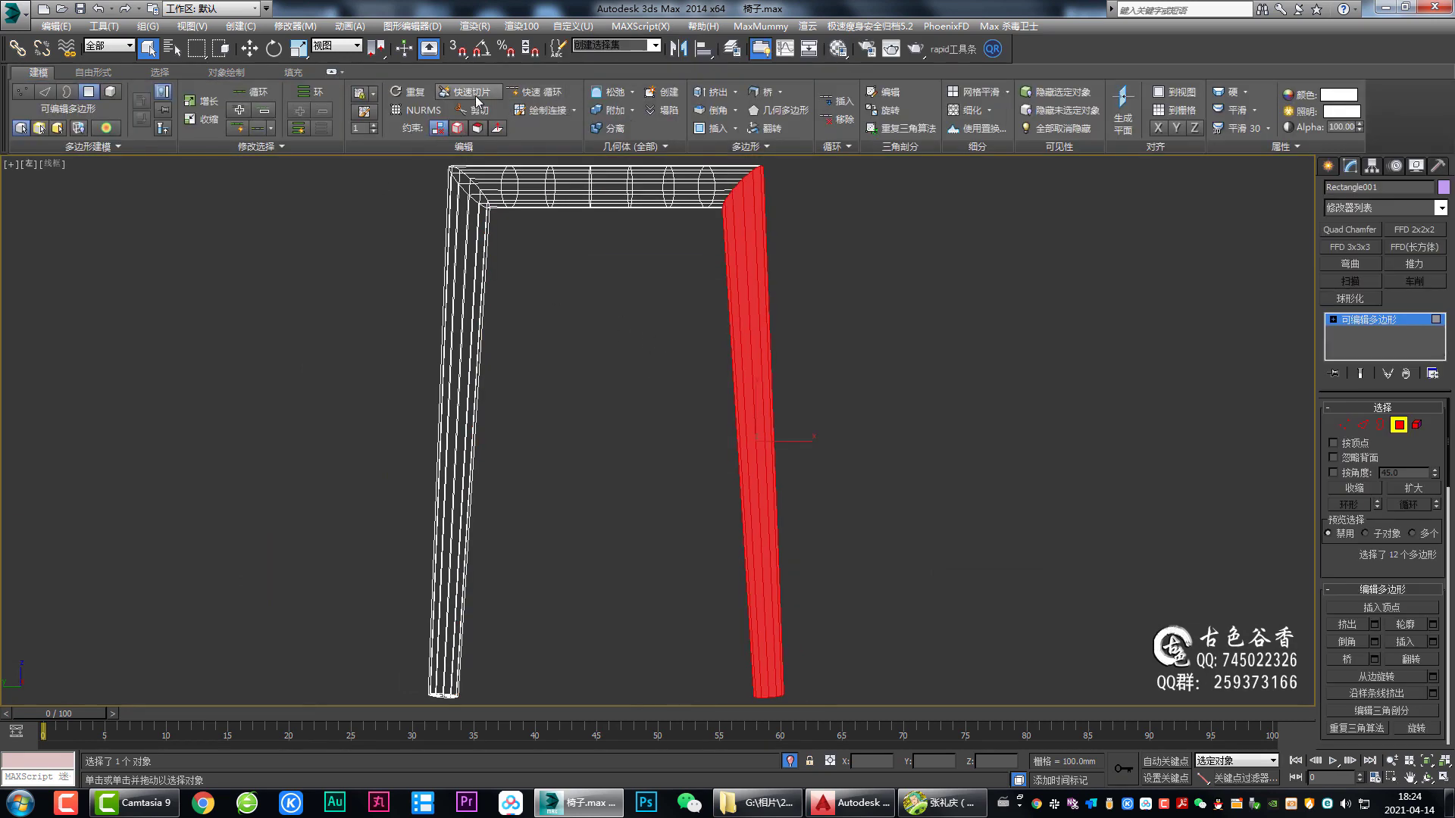
left_click(463, 92)
scroll(710, 370, "up", 2)
scroll(681, 366, "up", 3)
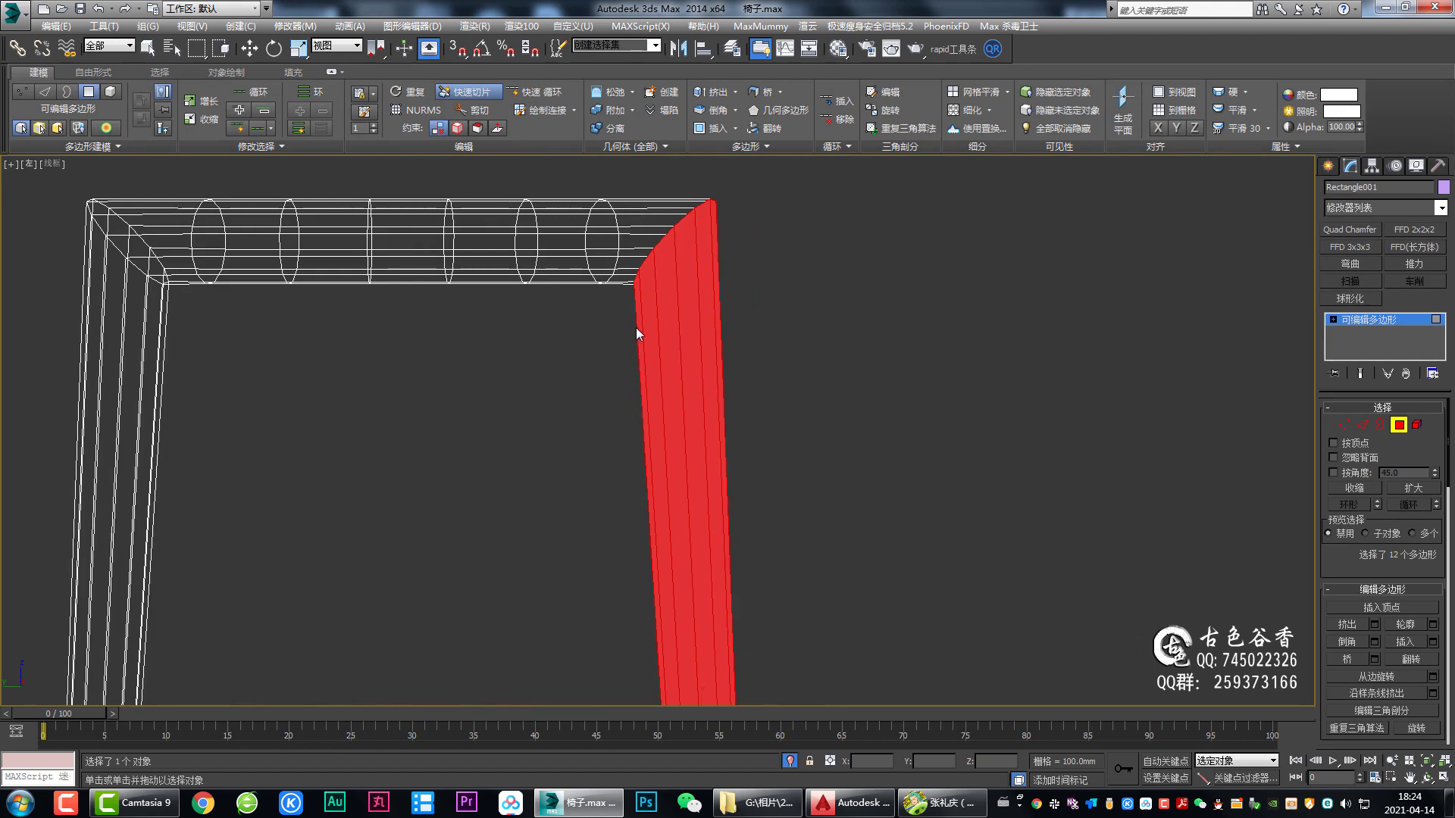
scroll(635, 327, "up", 1)
scroll(635, 361, "up", 1)
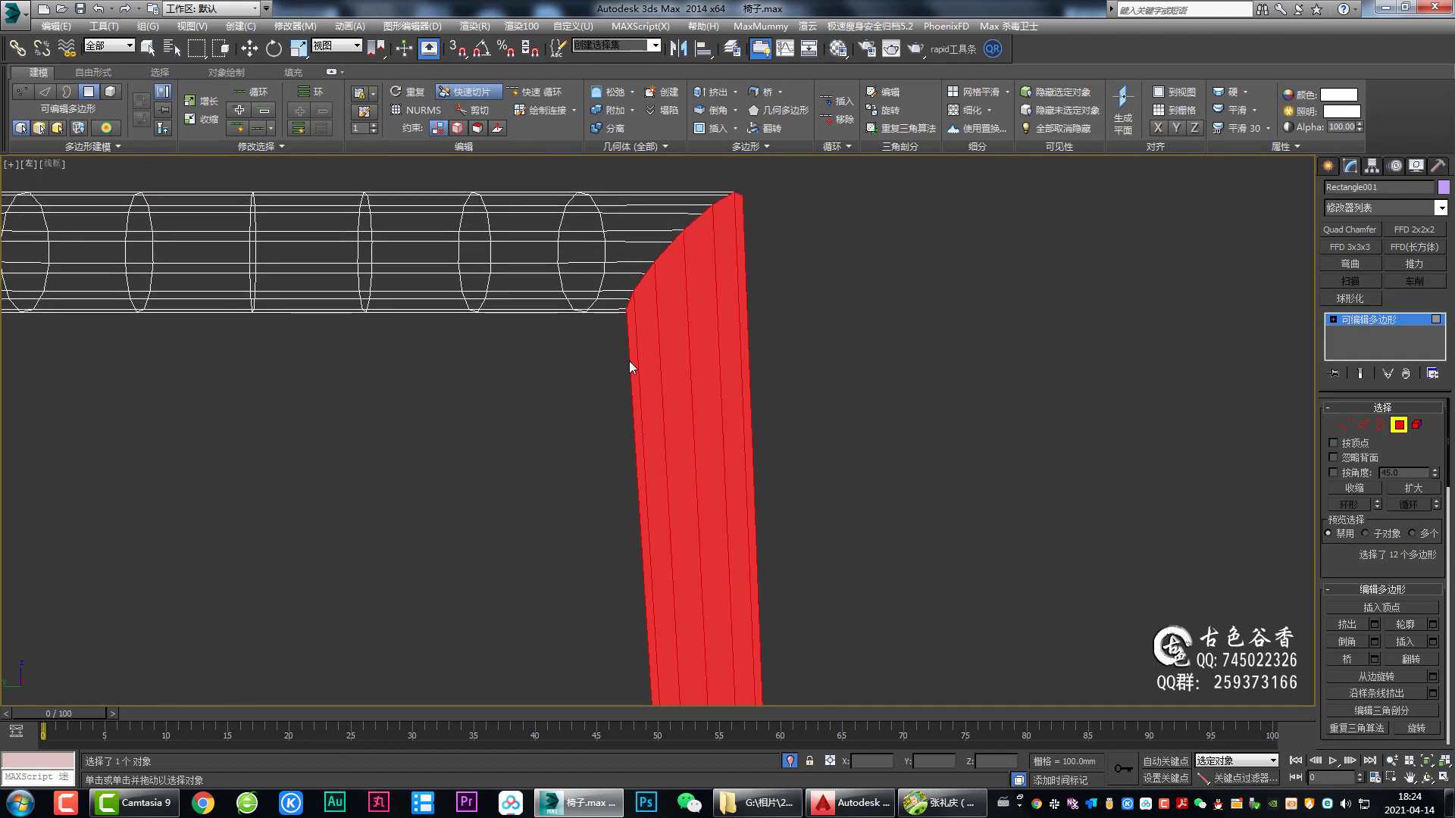
Step: Cut three slices across the upper right leg, then exit slicing
left_click(625, 365)
left_click(856, 371)
middle_click_drag(607, 430, 582, 379)
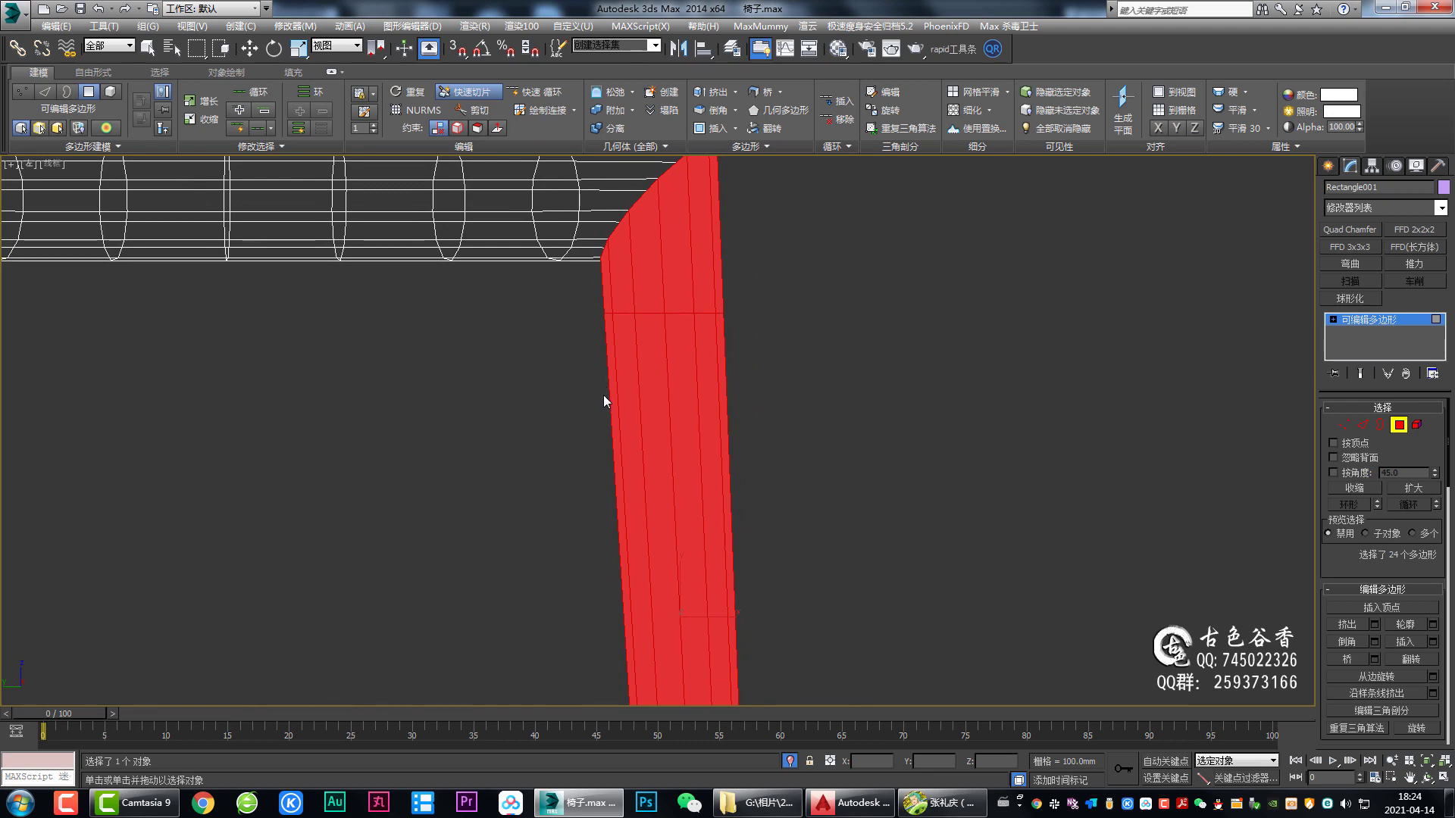
left_click(603, 394)
left_click(779, 393)
middle_click_drag(656, 462, 617, 374)
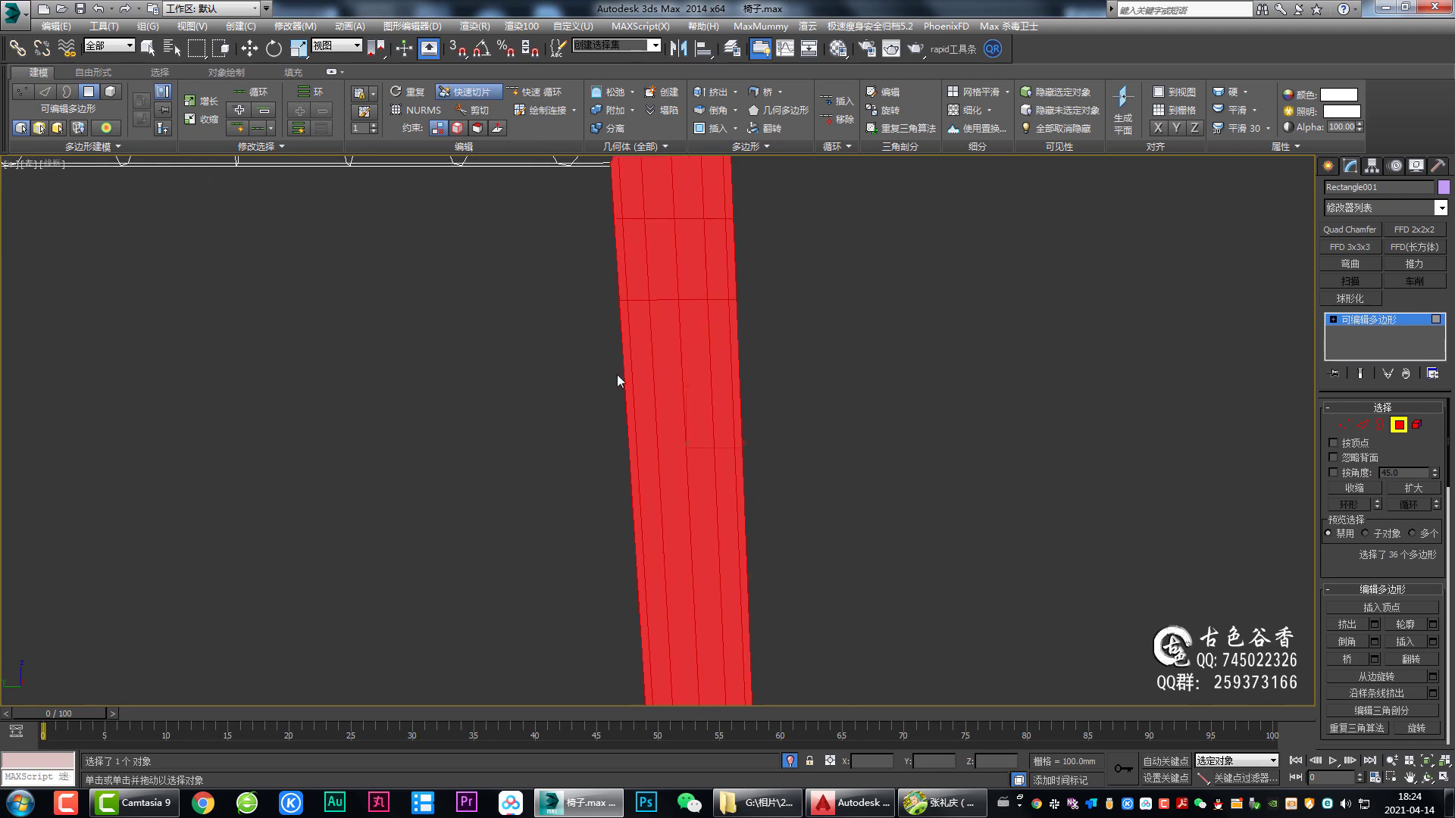
left_click(611, 375)
left_click(832, 366)
scroll(832, 366, "down", 3)
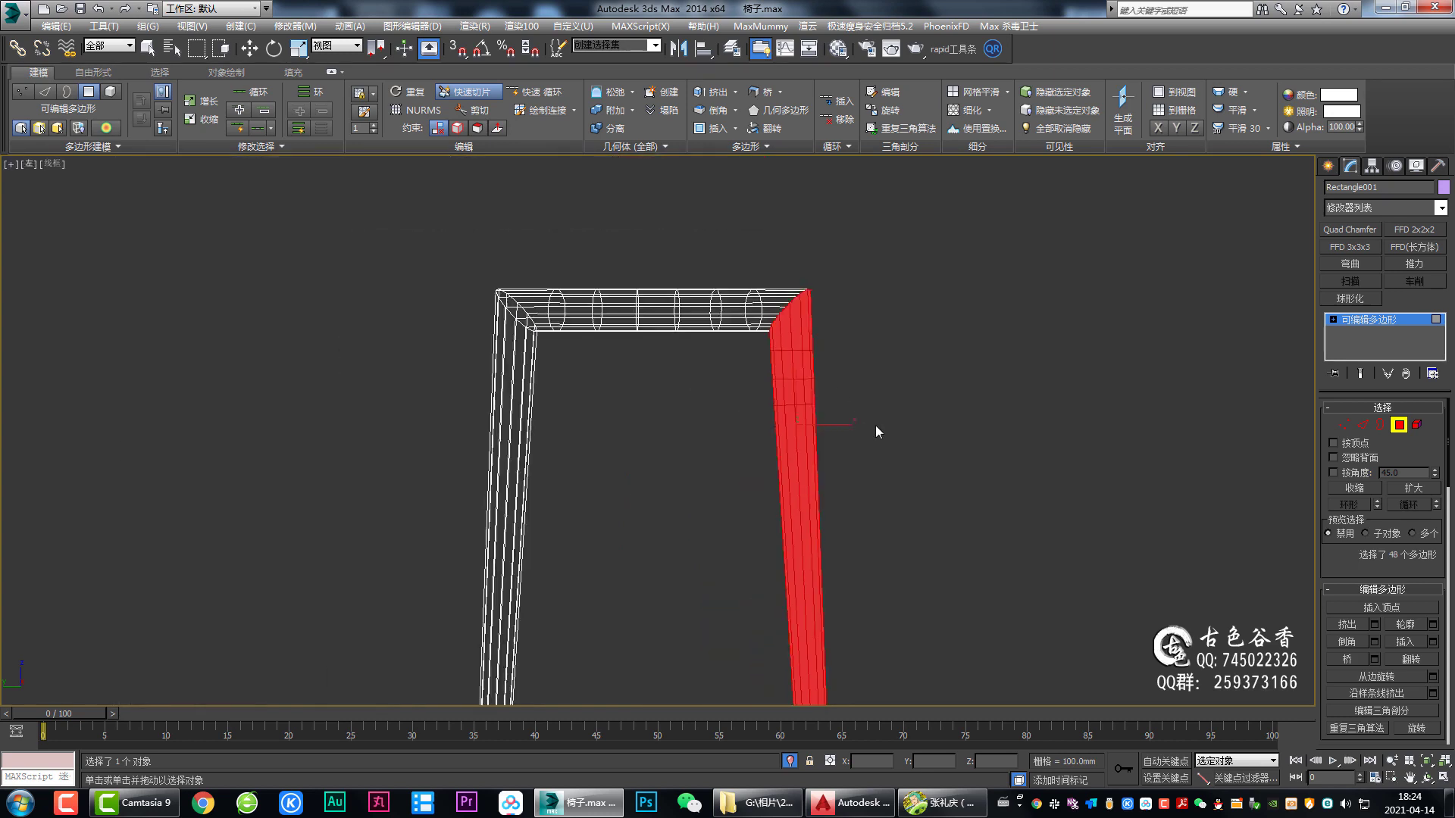
scroll(802, 426, "up", 1)
right_click(717, 426)
Step: Switch to the Top view and bring the curved leg into view
scroll(667, 418, "down", 2)
key("alt+w")
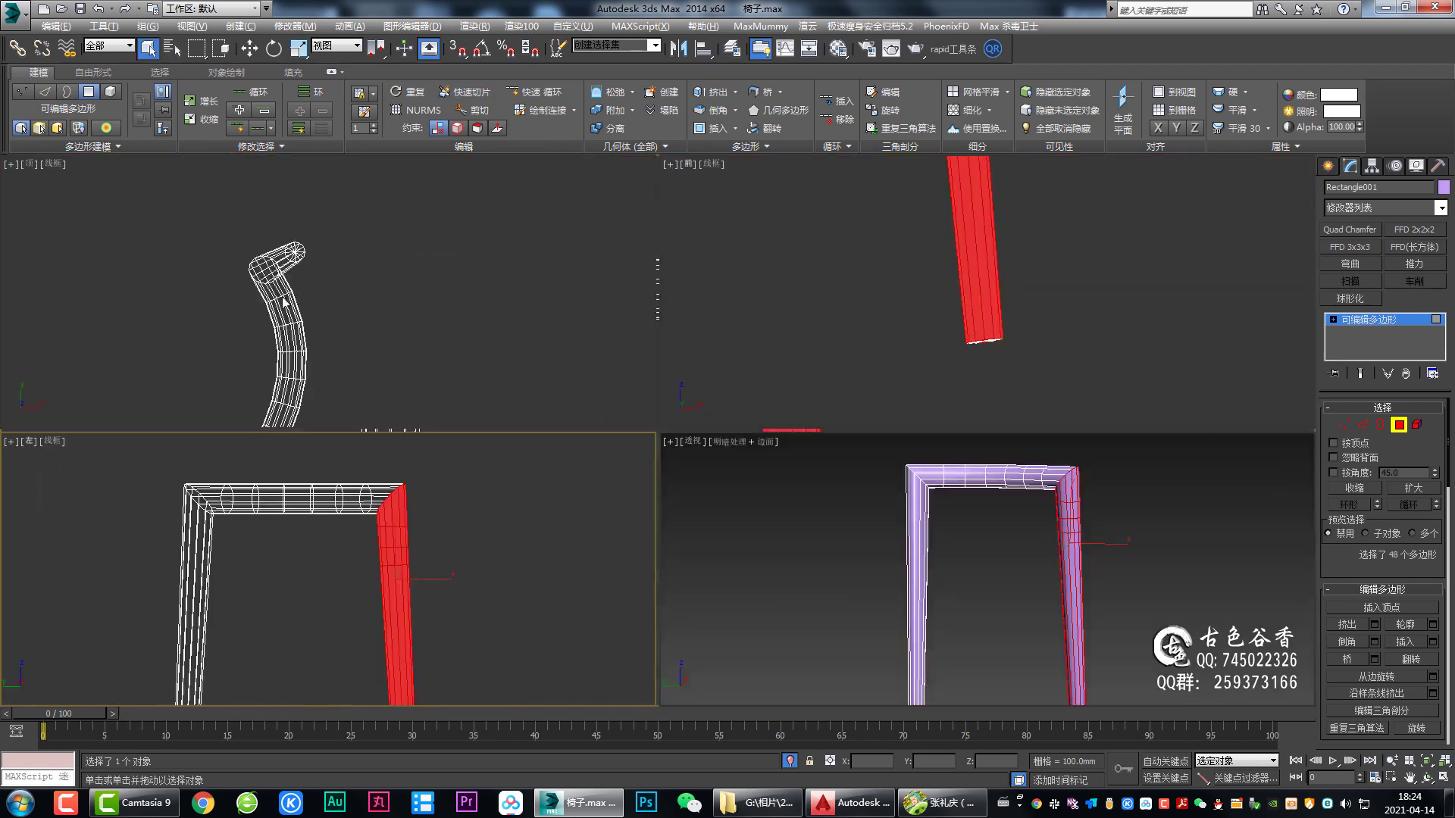
key("alt+w")
middle_click_drag(710, 422, 636, 250)
scroll(618, 394, "up", 2)
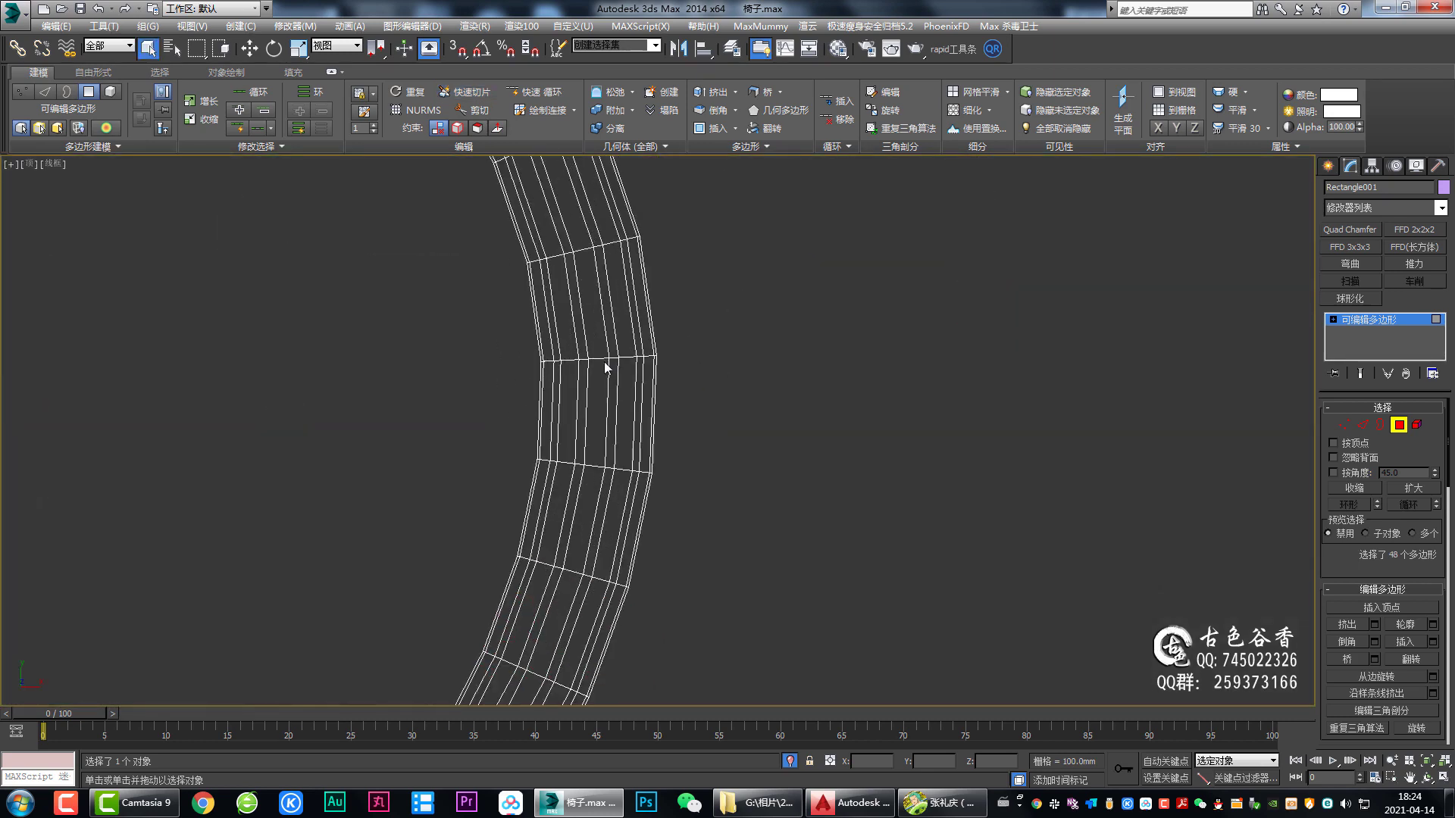
Step: Inspect the curved rail's edges, then return to object level
key("2")
scroll(1356, 576, "down", 5)
scroll(1363, 591, "down", 5)
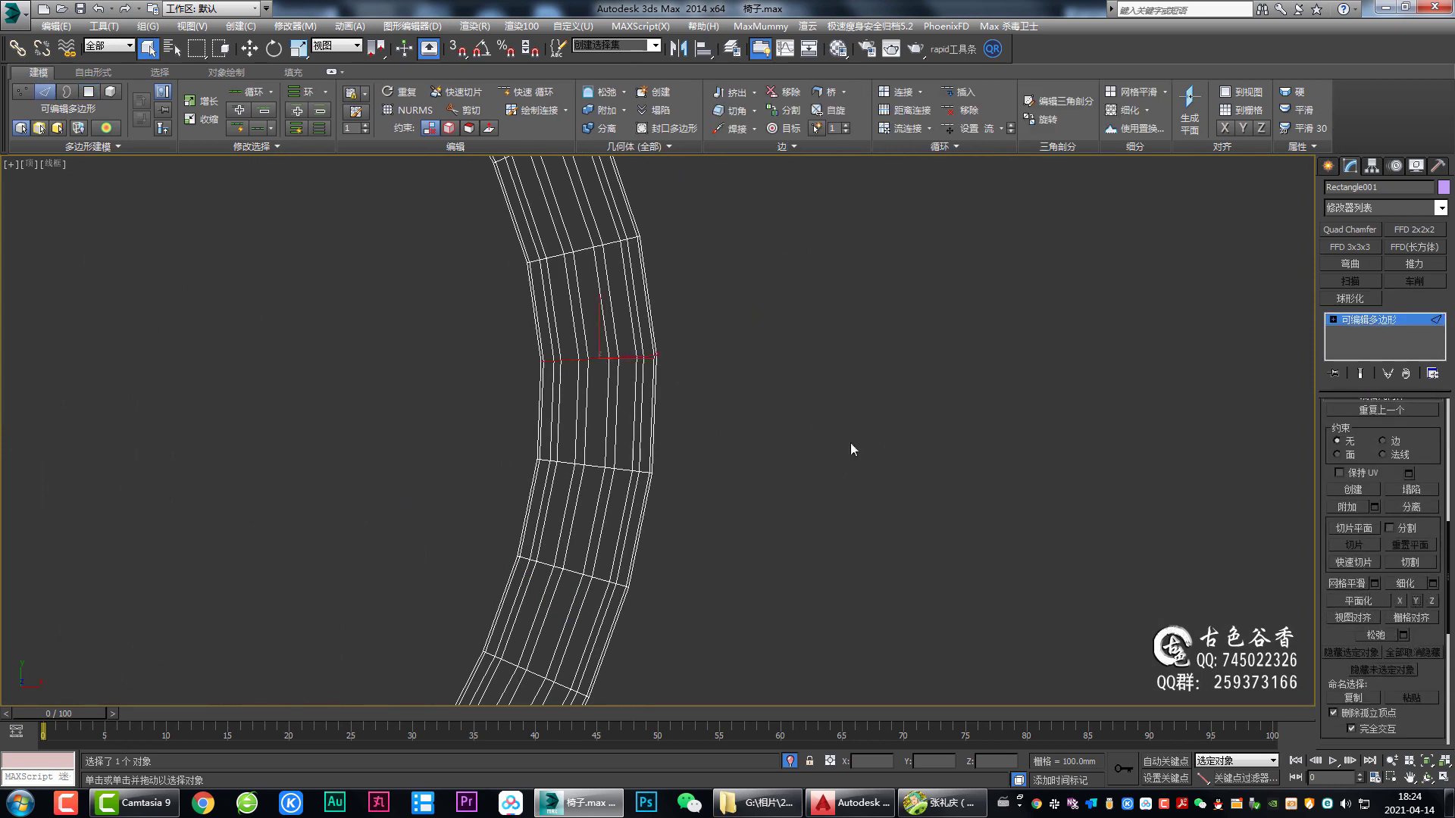
middle_click_drag(898, 490, 853, 479)
left_click(1353, 320)
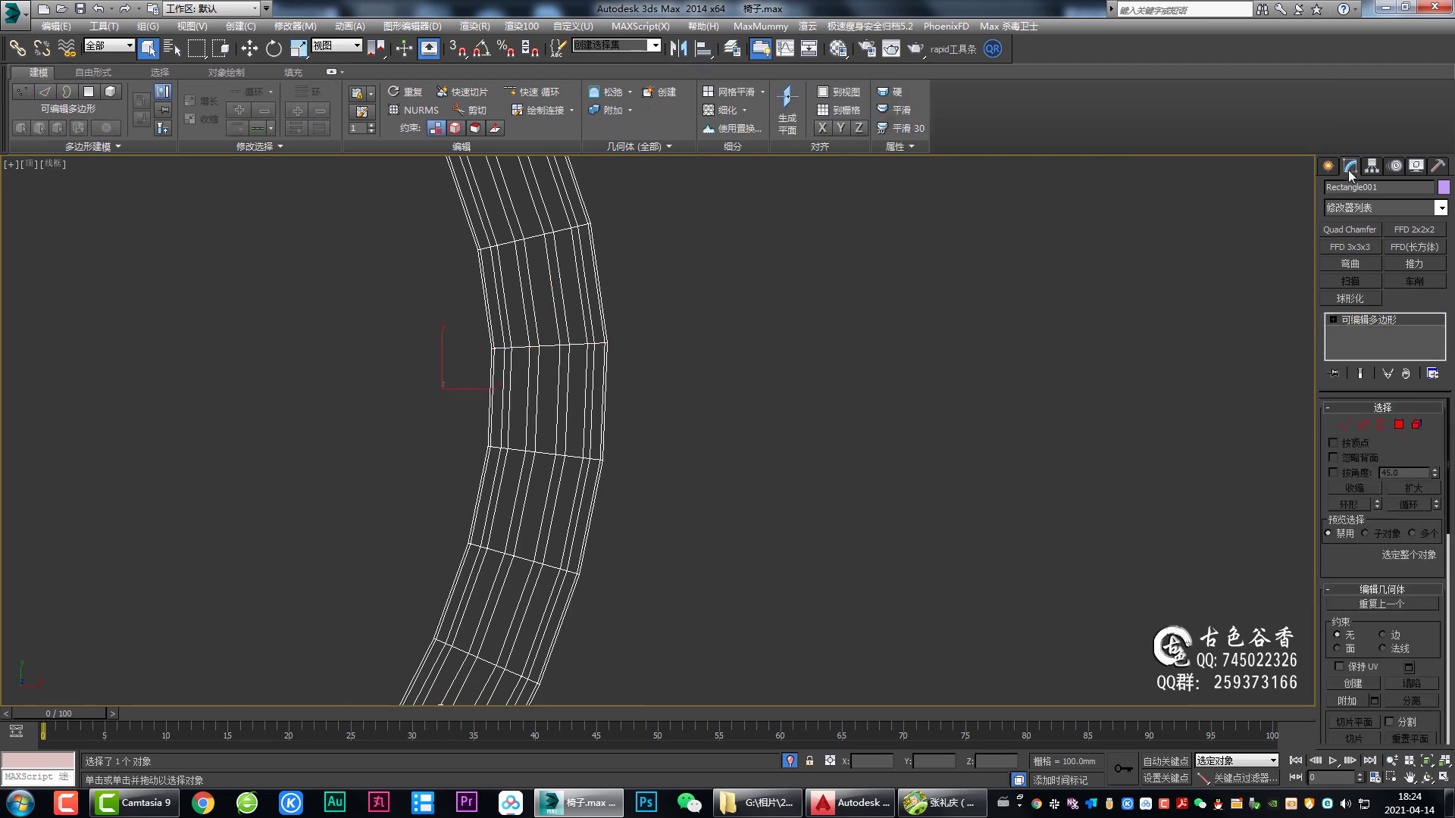
Step: With Affect Pivot Only, align the rail's pivot to world and center it to the object
left_click(1373, 167)
left_click(1401, 260)
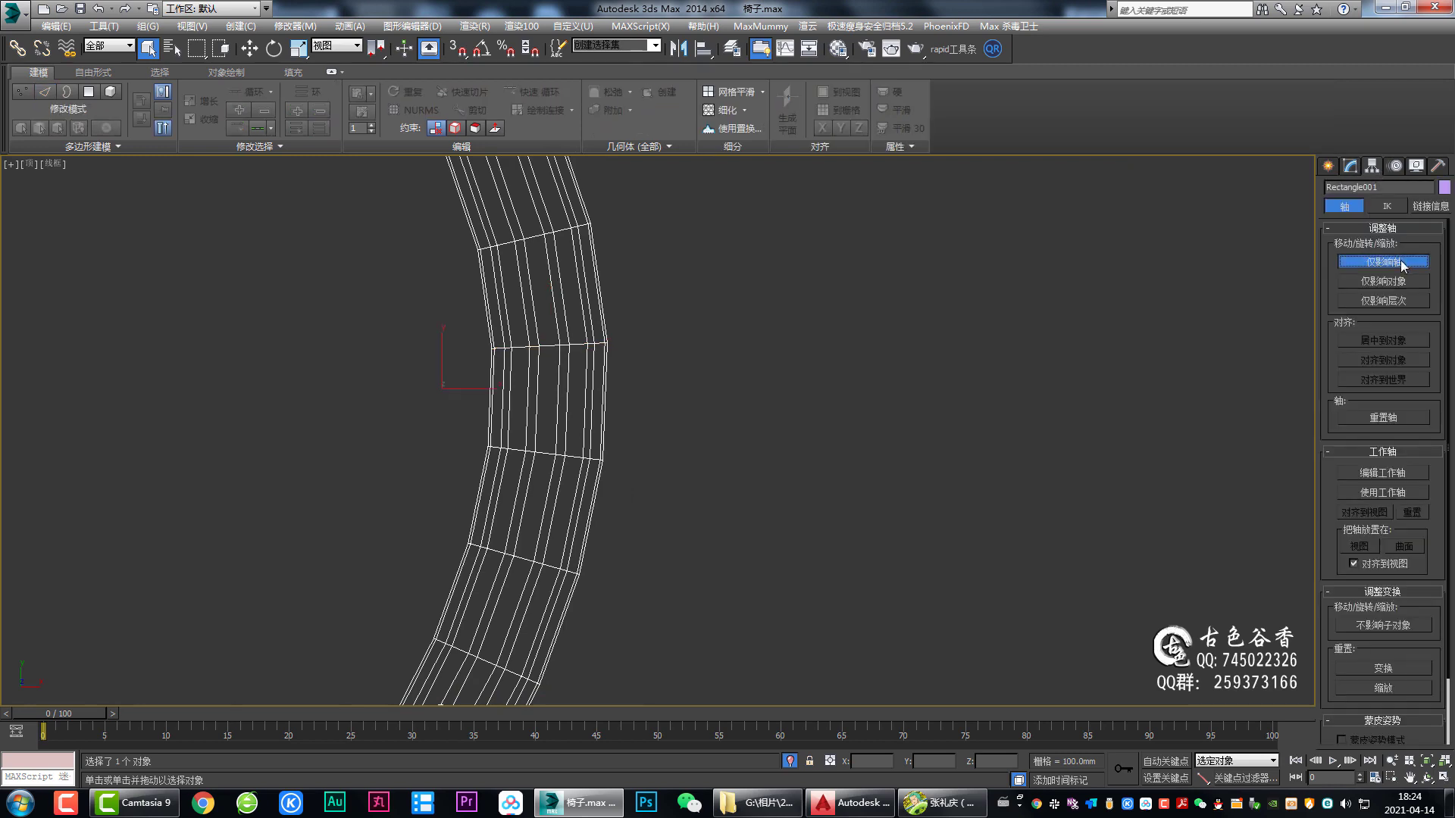
left_click(1386, 379)
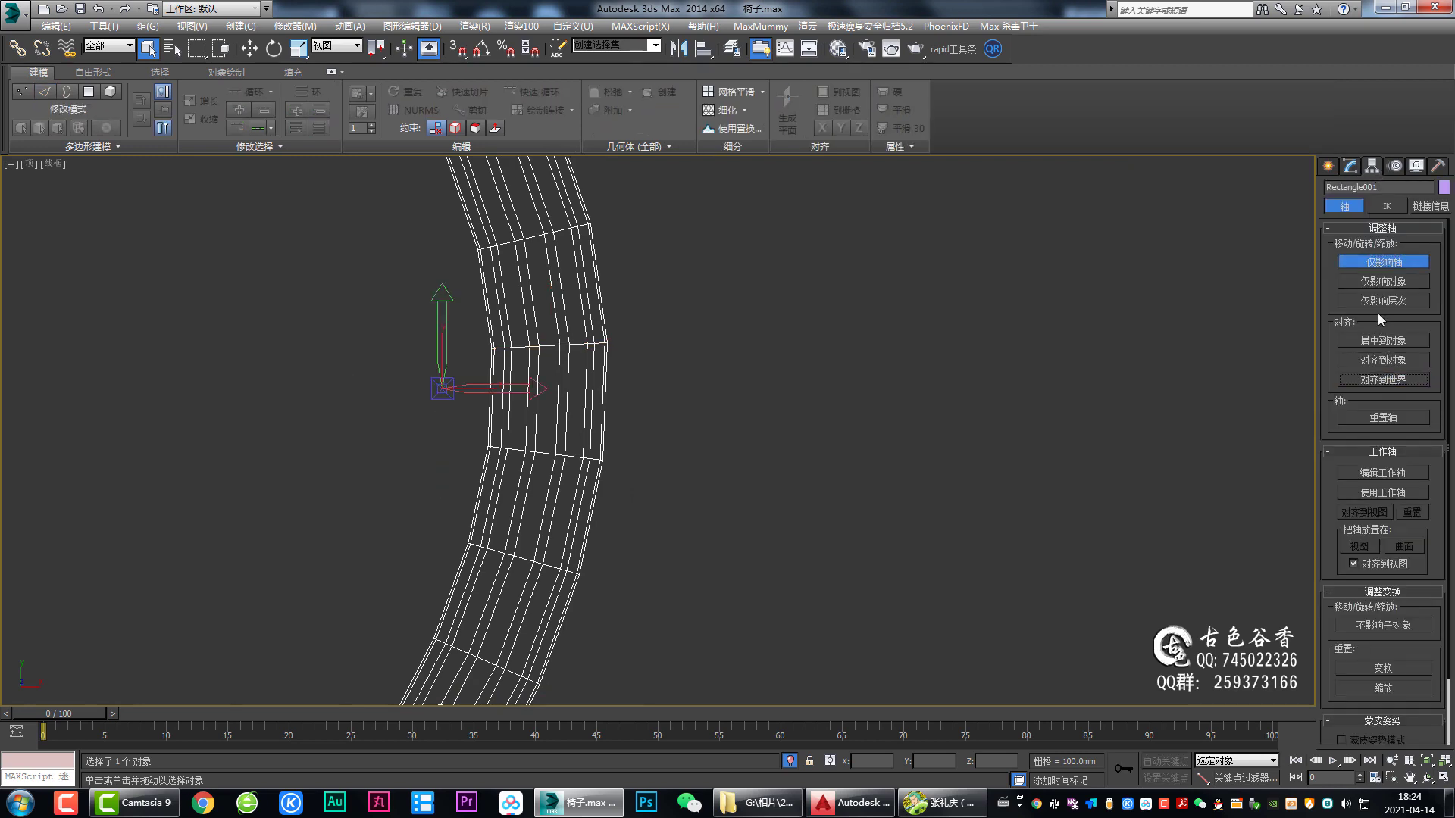
left_click(1381, 339)
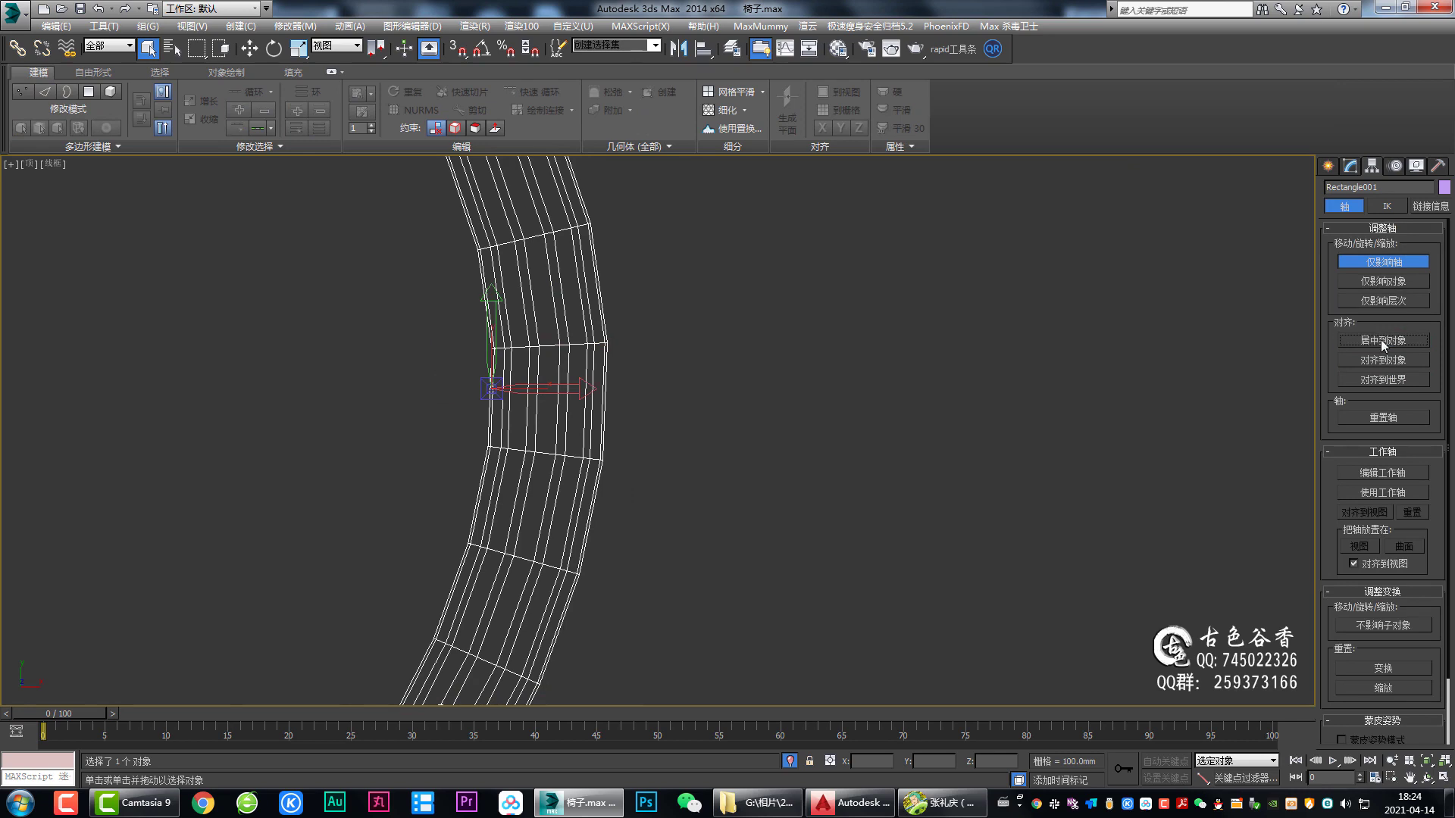
left_click(1381, 262)
scroll(724, 394, "down", 2)
scroll(723, 394, "down", 2)
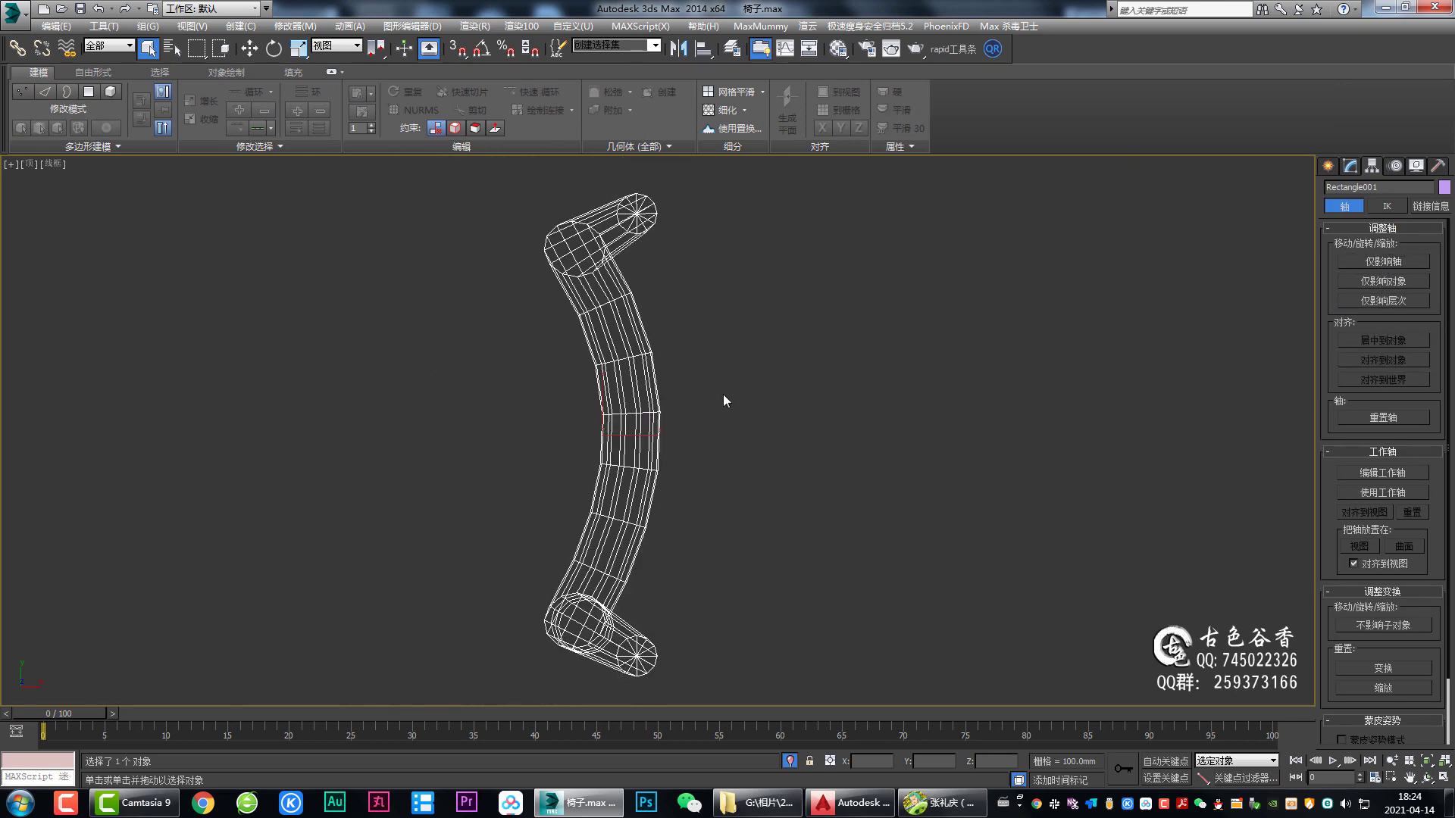
left_click(1351, 166)
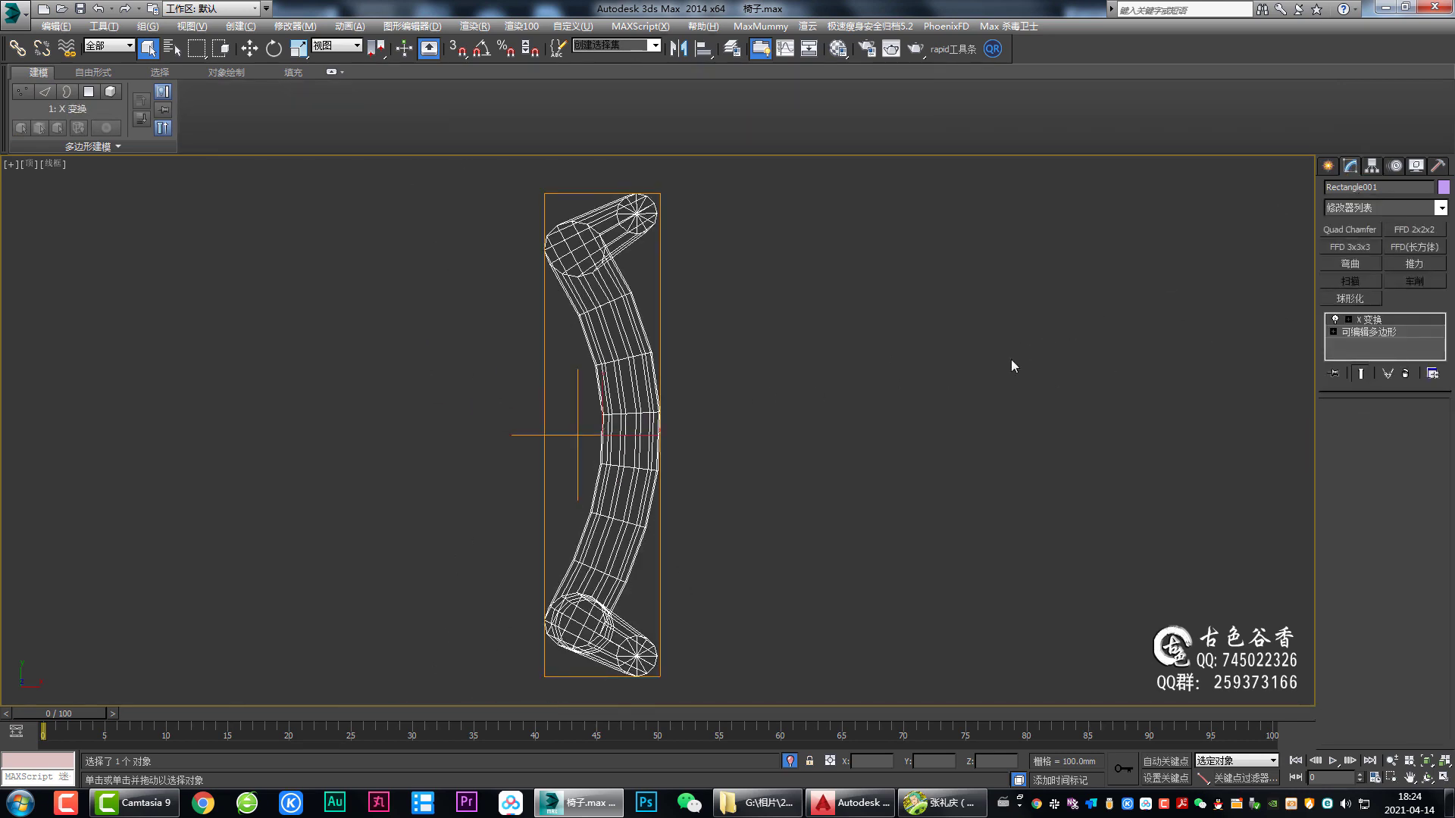
Step: Inspect the curved rail's edges around the tube's kink
scroll(606, 396, "up", 4)
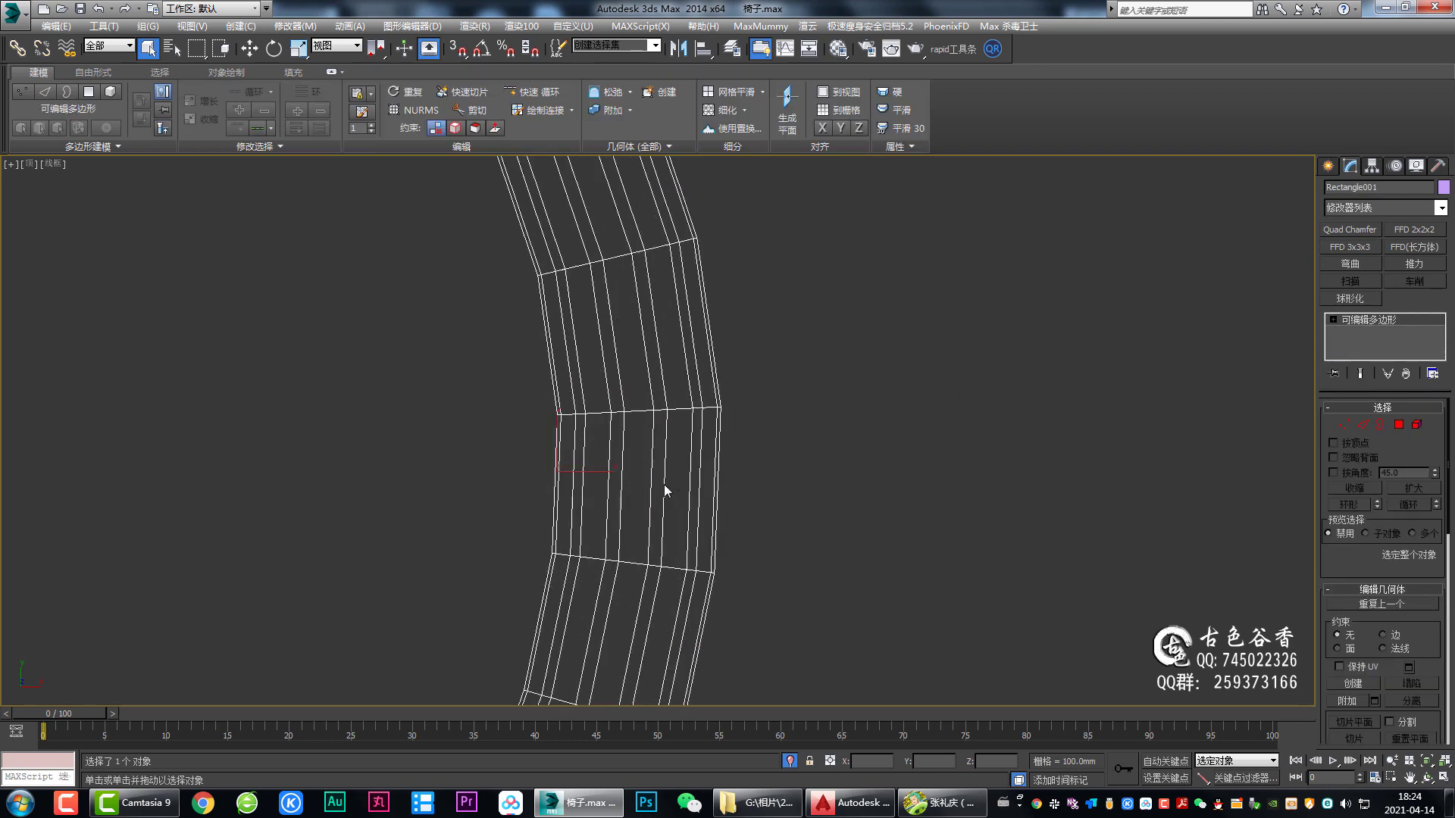
middle_click_drag(663, 491, 776, 443)
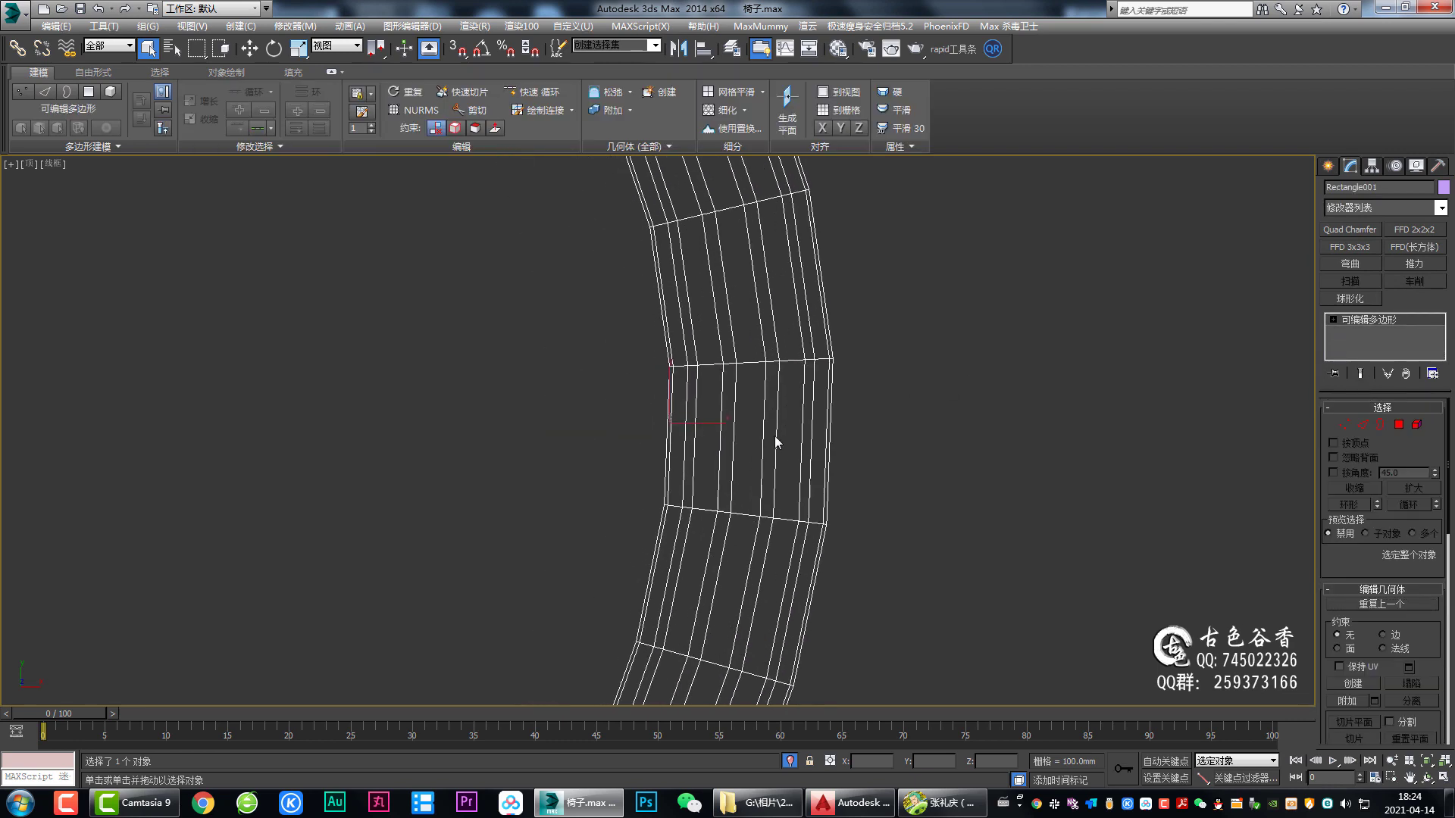
key("2")
scroll(838, 436, "down", 3)
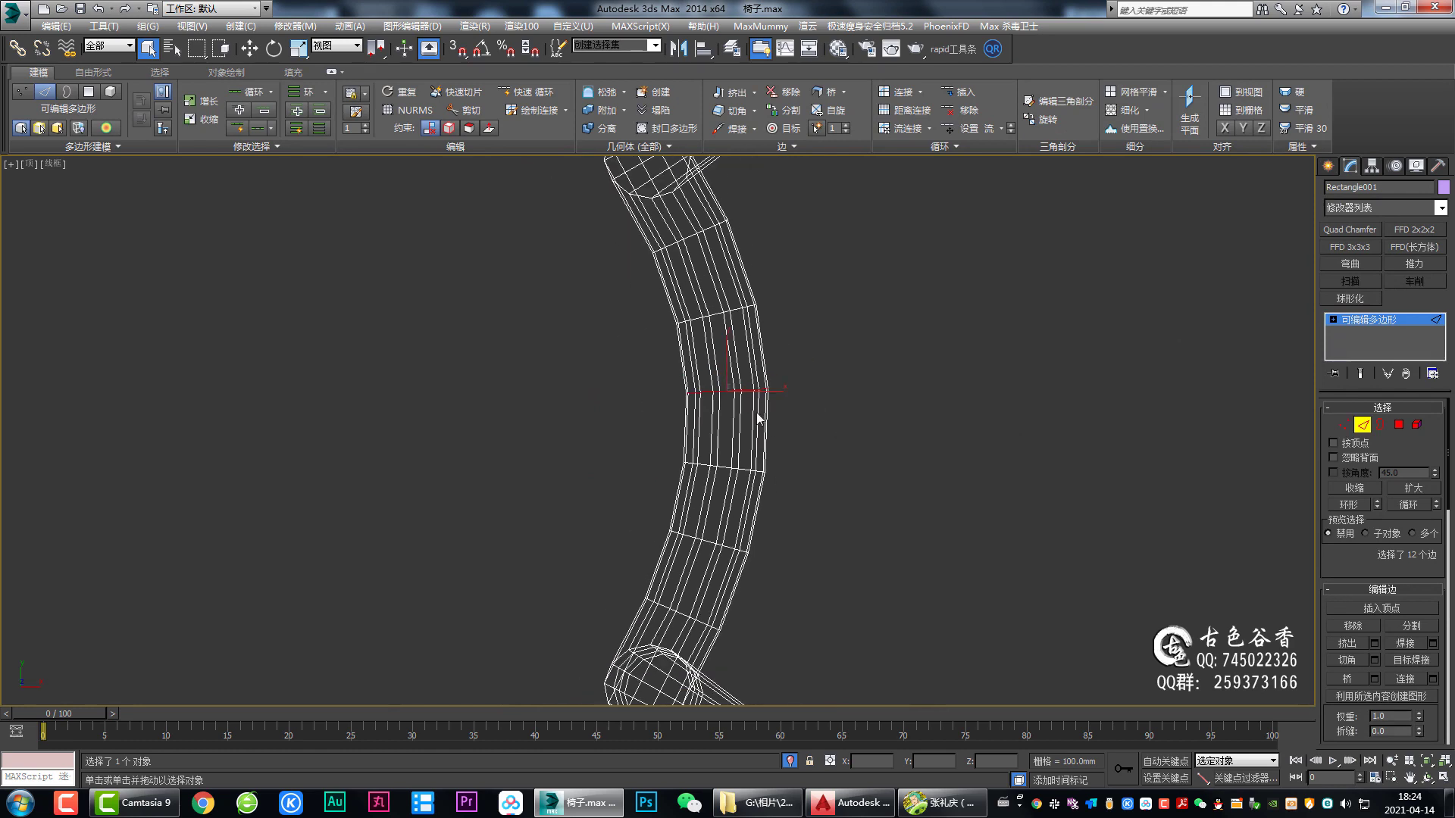
scroll(766, 439, "down", 2)
middle_click_drag(767, 439, 852, 428)
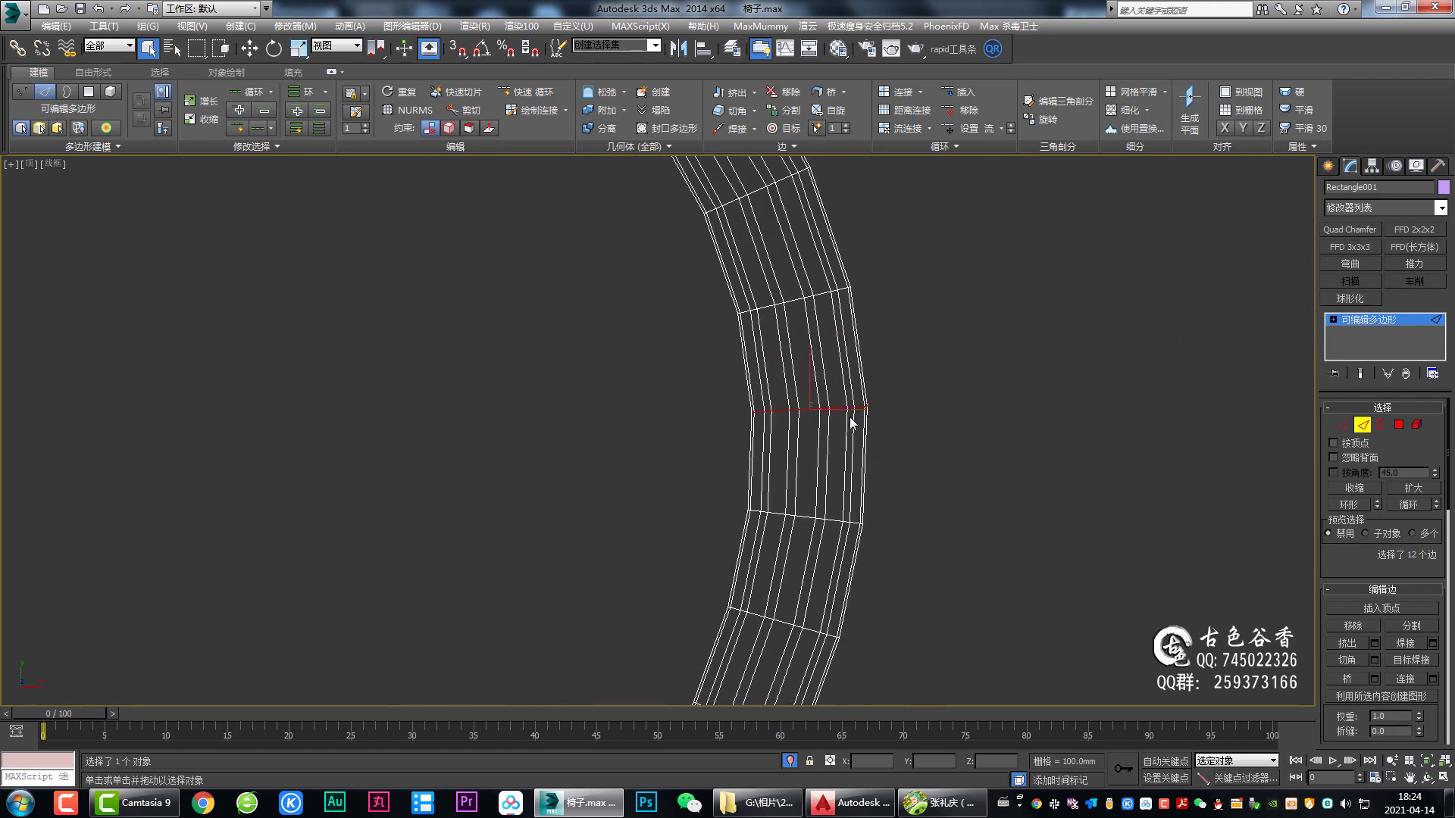
scroll(852, 428, "up", 2)
scroll(1386, 530, "down", 5)
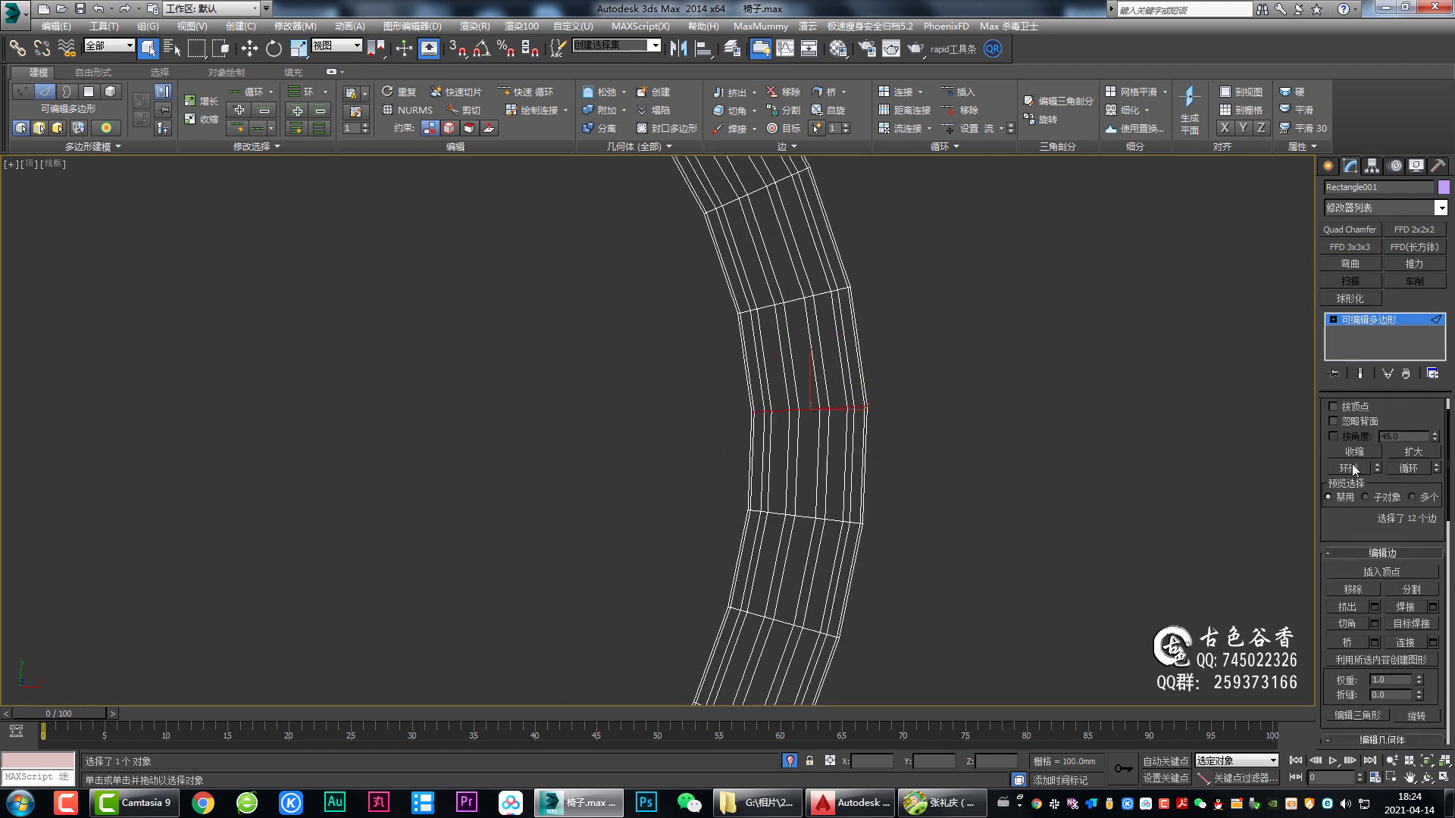
scroll(1397, 525, "down", 5)
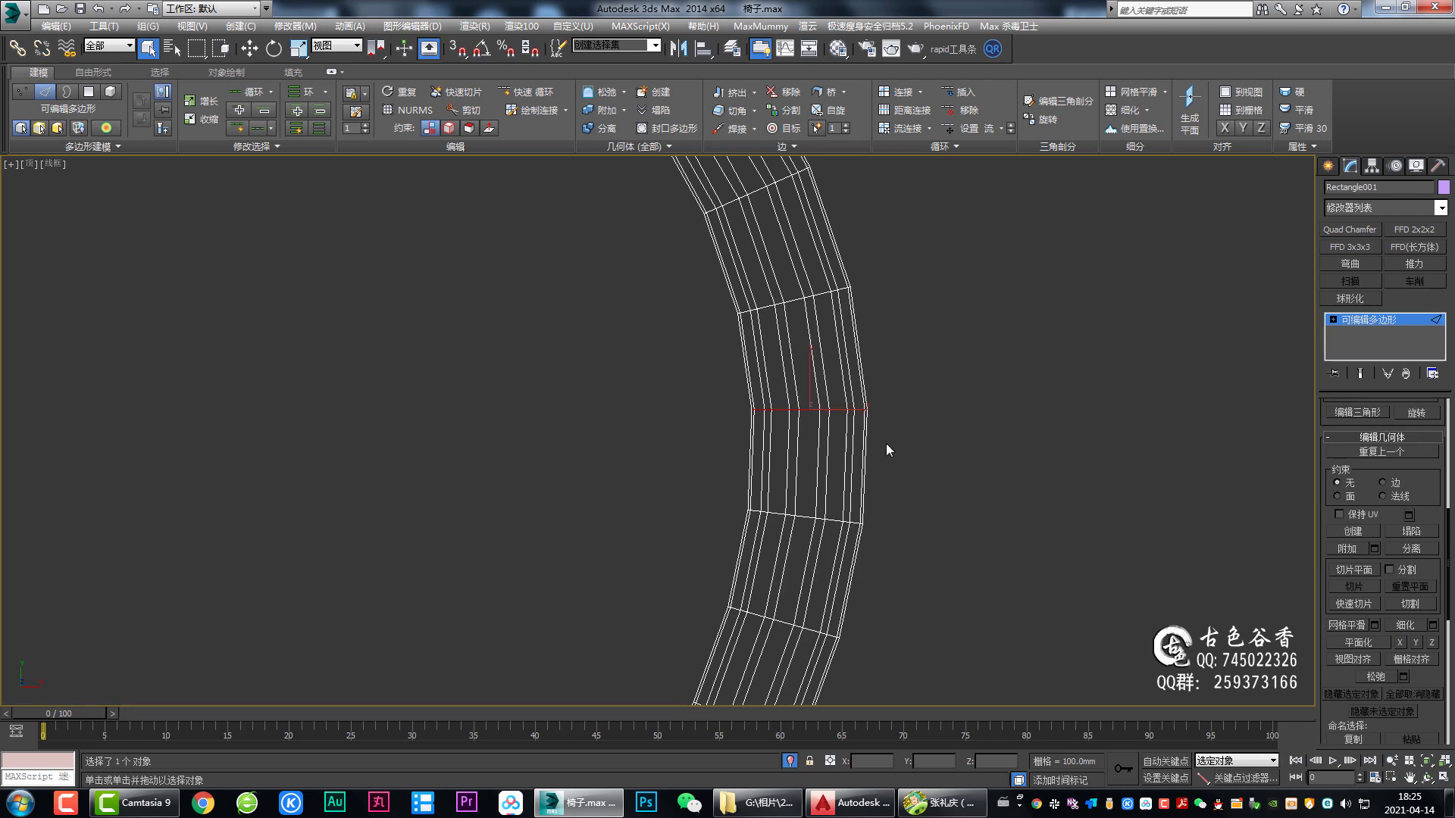
scroll(885, 443, "down", 2)
scroll(875, 440, "down", 3)
scroll(860, 436, "up", 2)
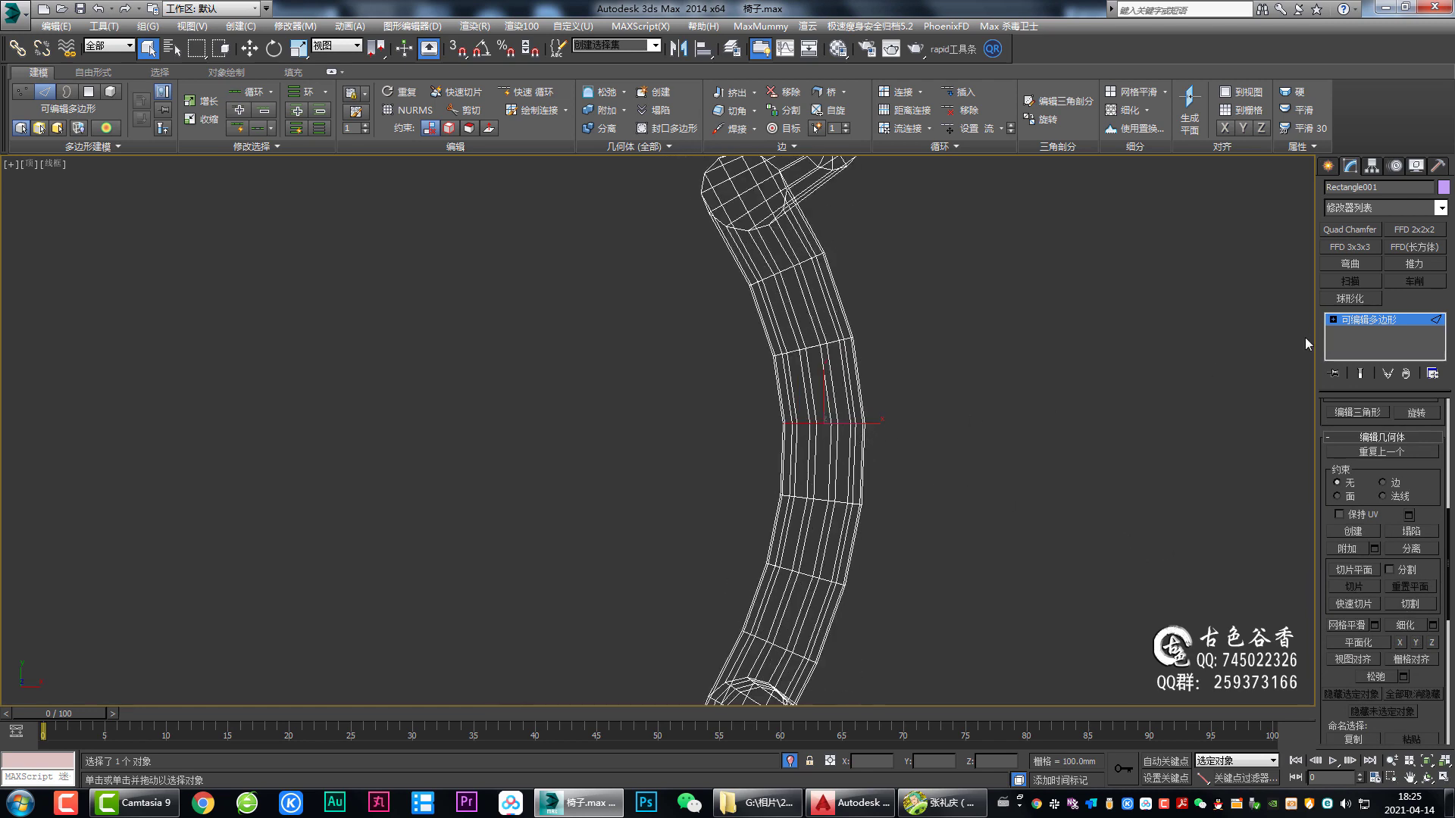
left_click(1366, 324)
Step: Move the selected edge ring about 10 mm down along Y
mouse_move(965, 362)
middle_mouse_down()
mouse_move(916, 394)
mouse_move(809, 399)
middle_mouse_up()
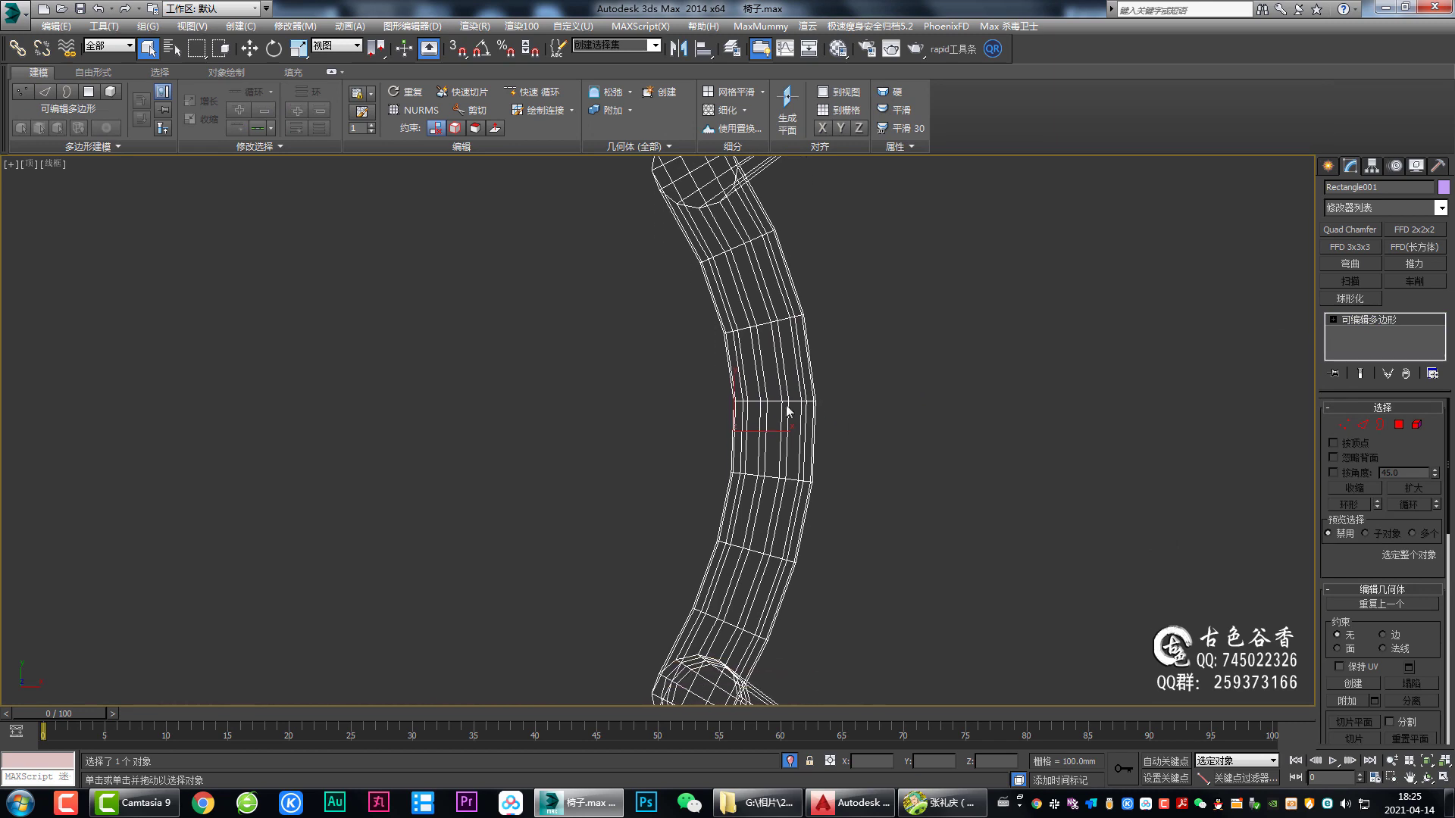
key("2")
key("w")
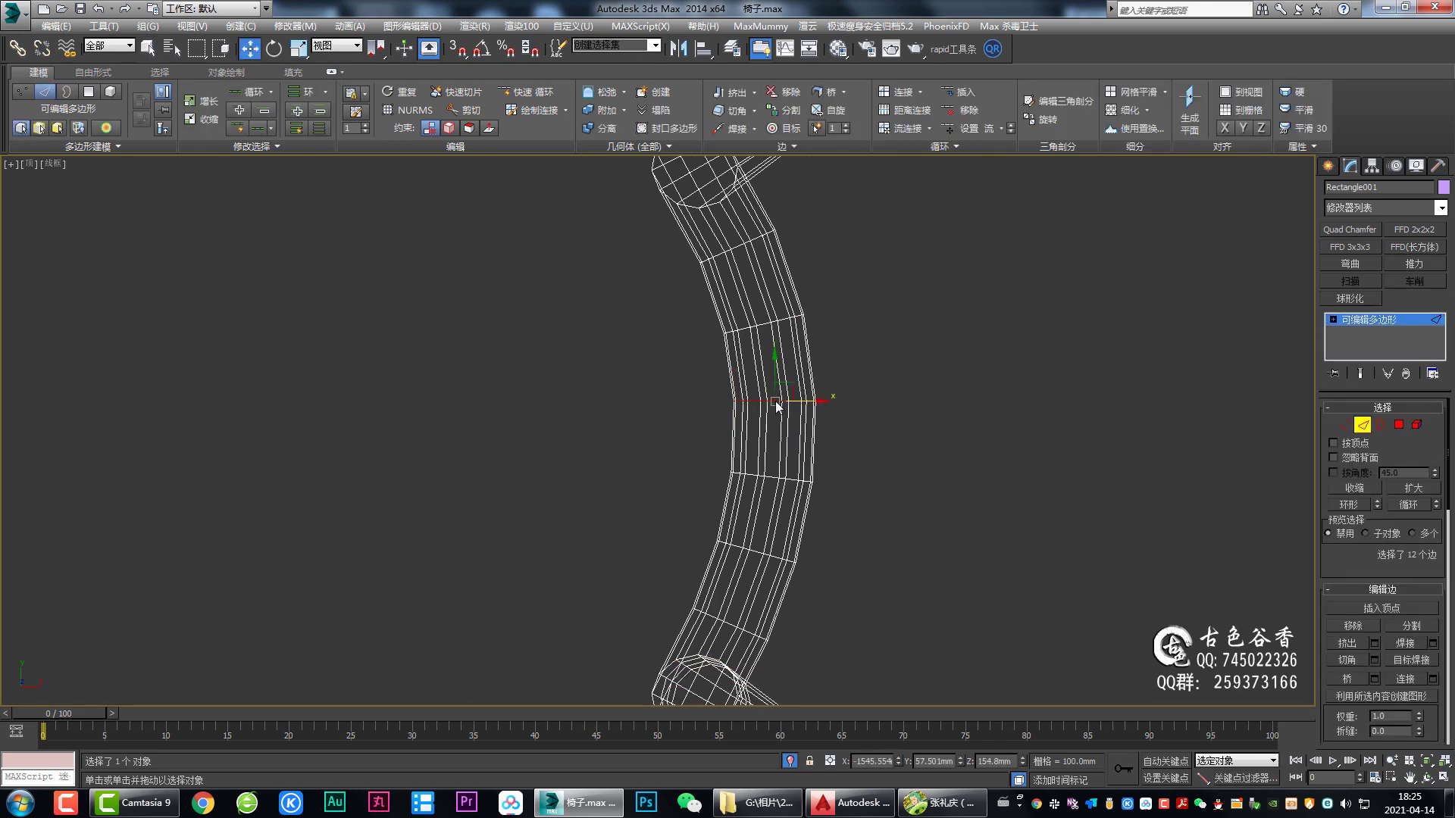
left_click_drag(776, 378, 801, 401)
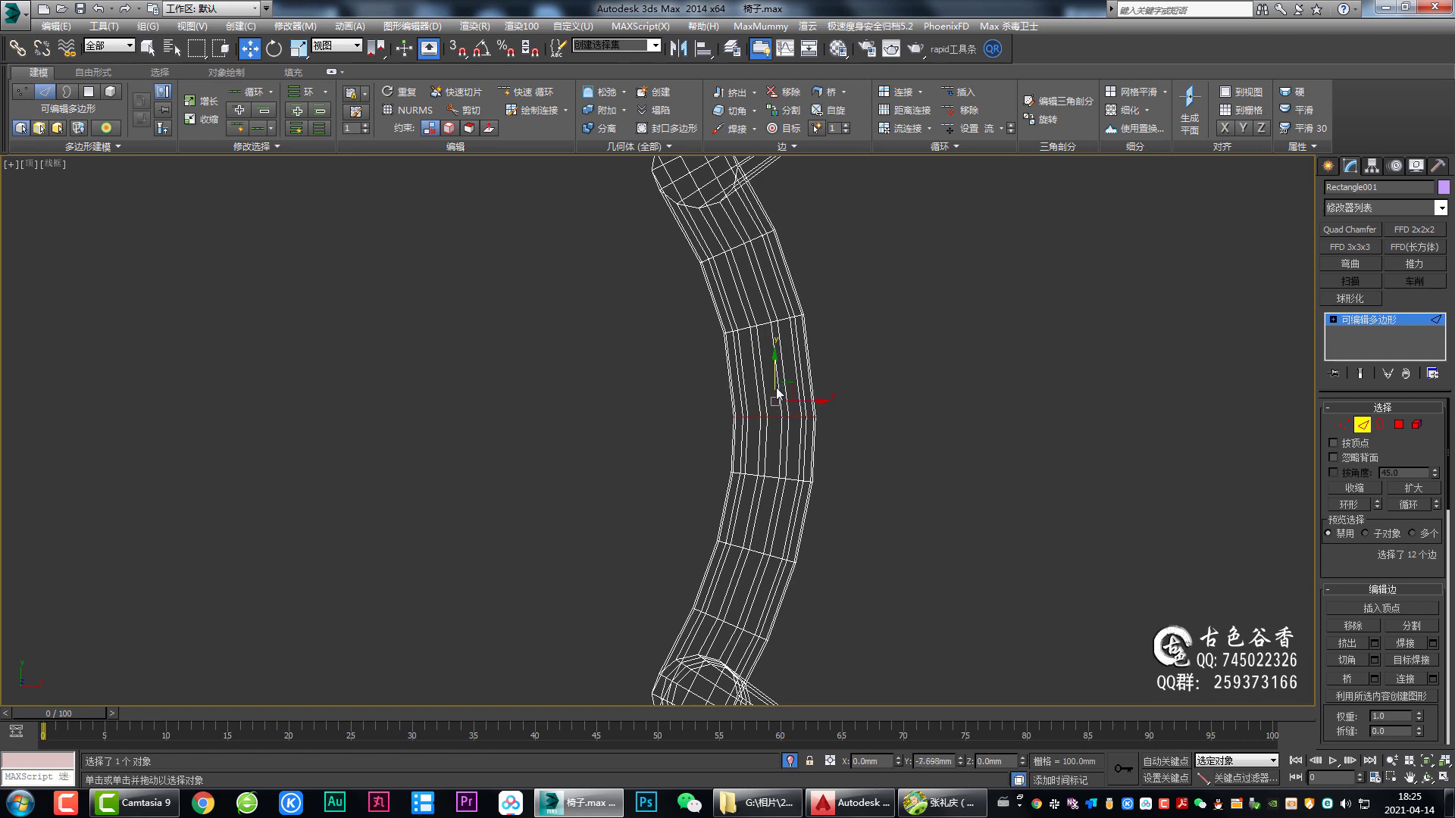
left_click(1368, 326)
Step: Select the tube's middle edge ring and move it lower down the tube
key("2")
scroll(786, 430, "up", 3)
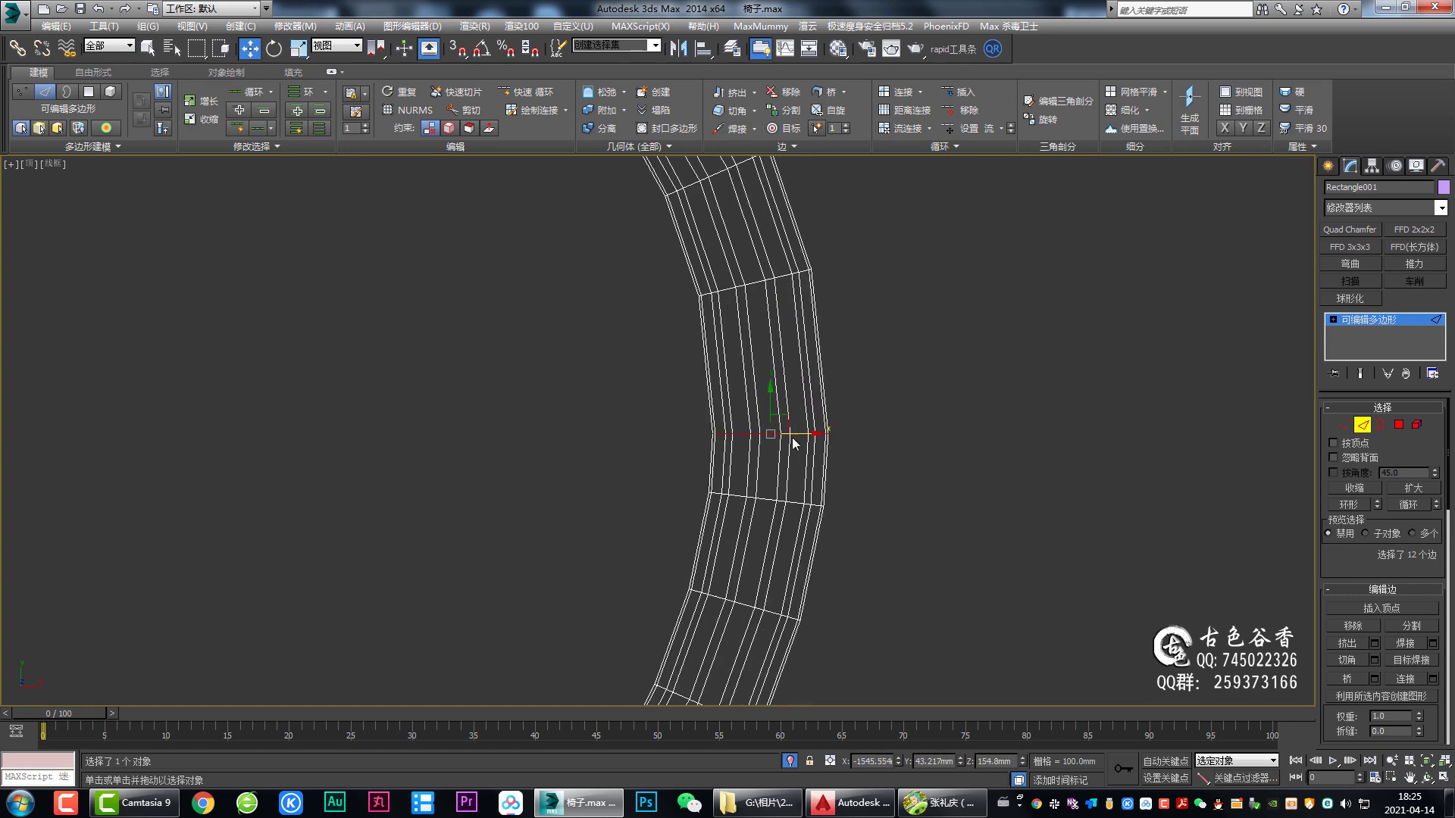
scroll(898, 415, "down", 4)
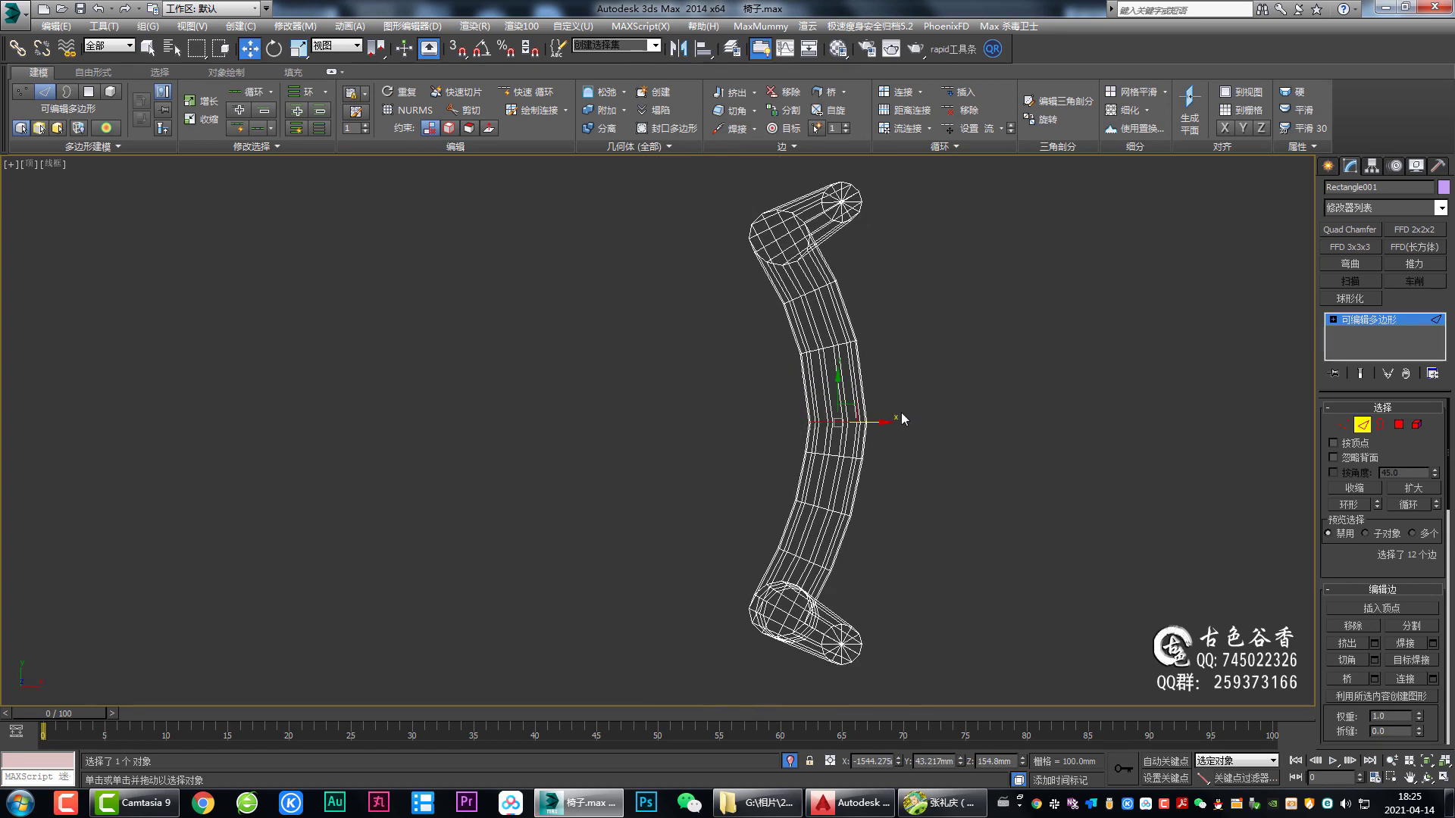
scroll(829, 507, "up", 3)
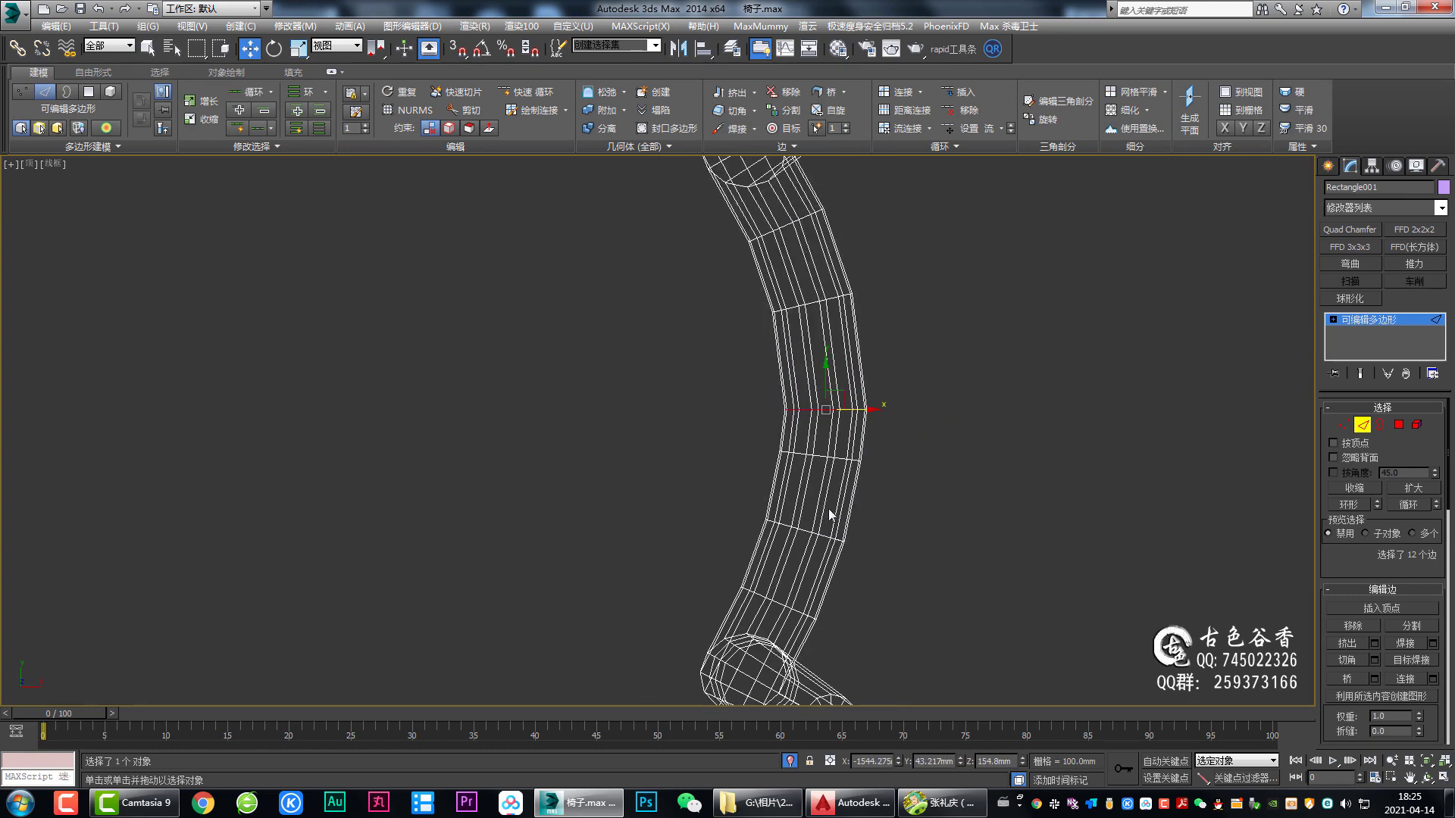
scroll(816, 460, "up", 3)
left_click(814, 439)
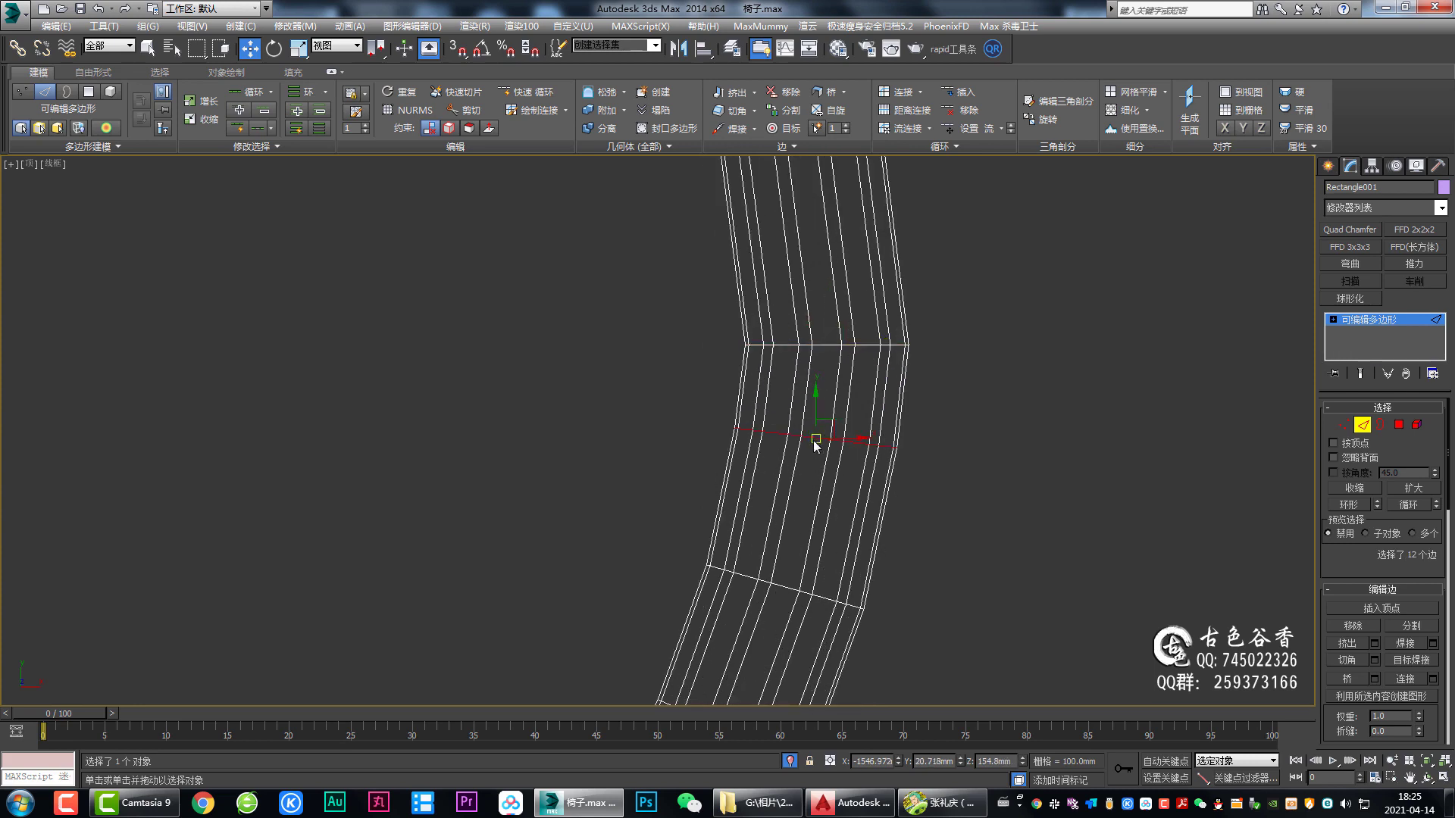
left_click_drag(812, 439, 811, 452)
scroll(834, 457, "down", 1)
scroll(864, 462, "down", 1)
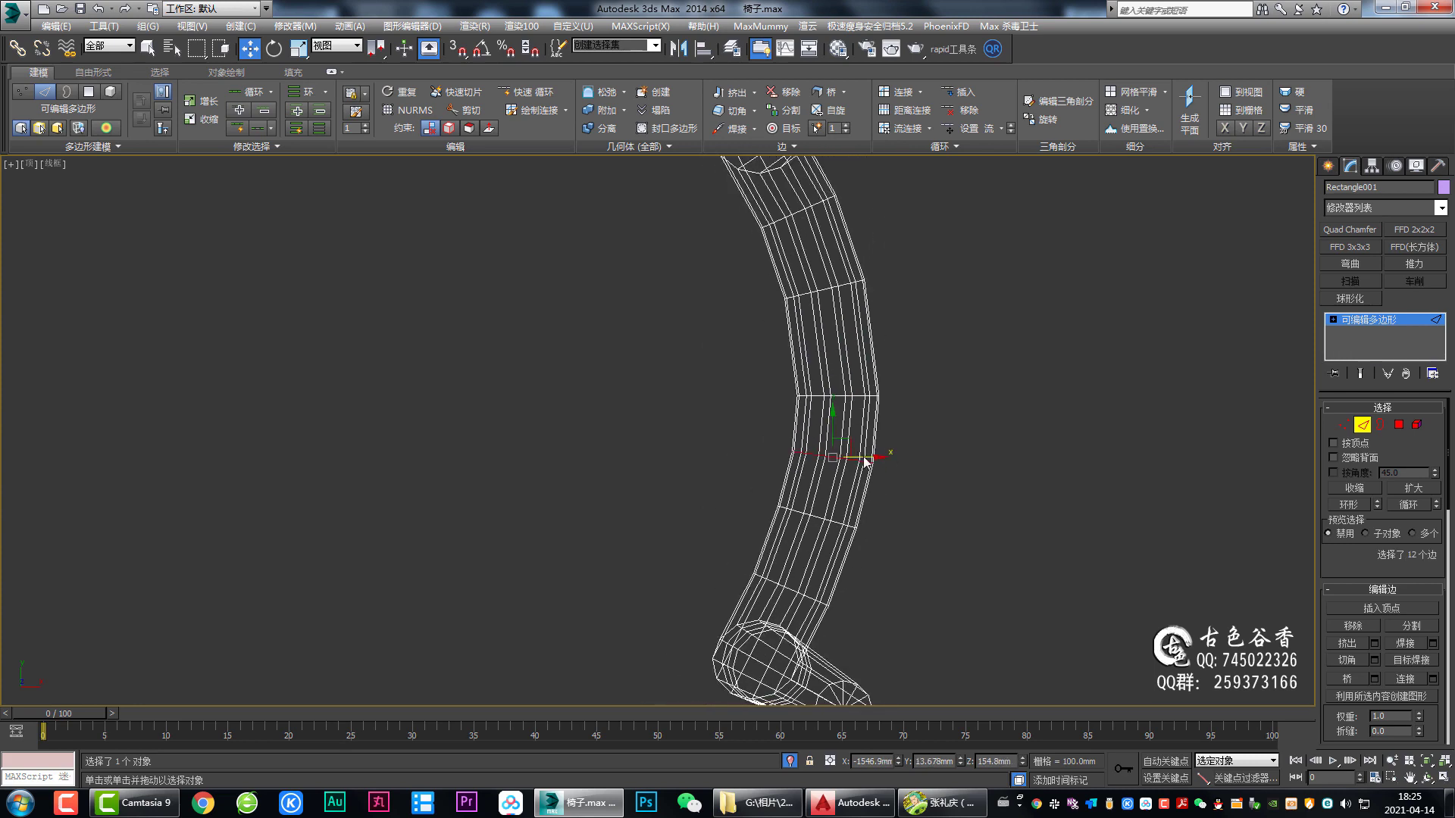
Step: Unhide the rest of the chair frame
key("alt+q")
scroll(866, 463, "up", 1)
scroll(841, 466, "up", 1)
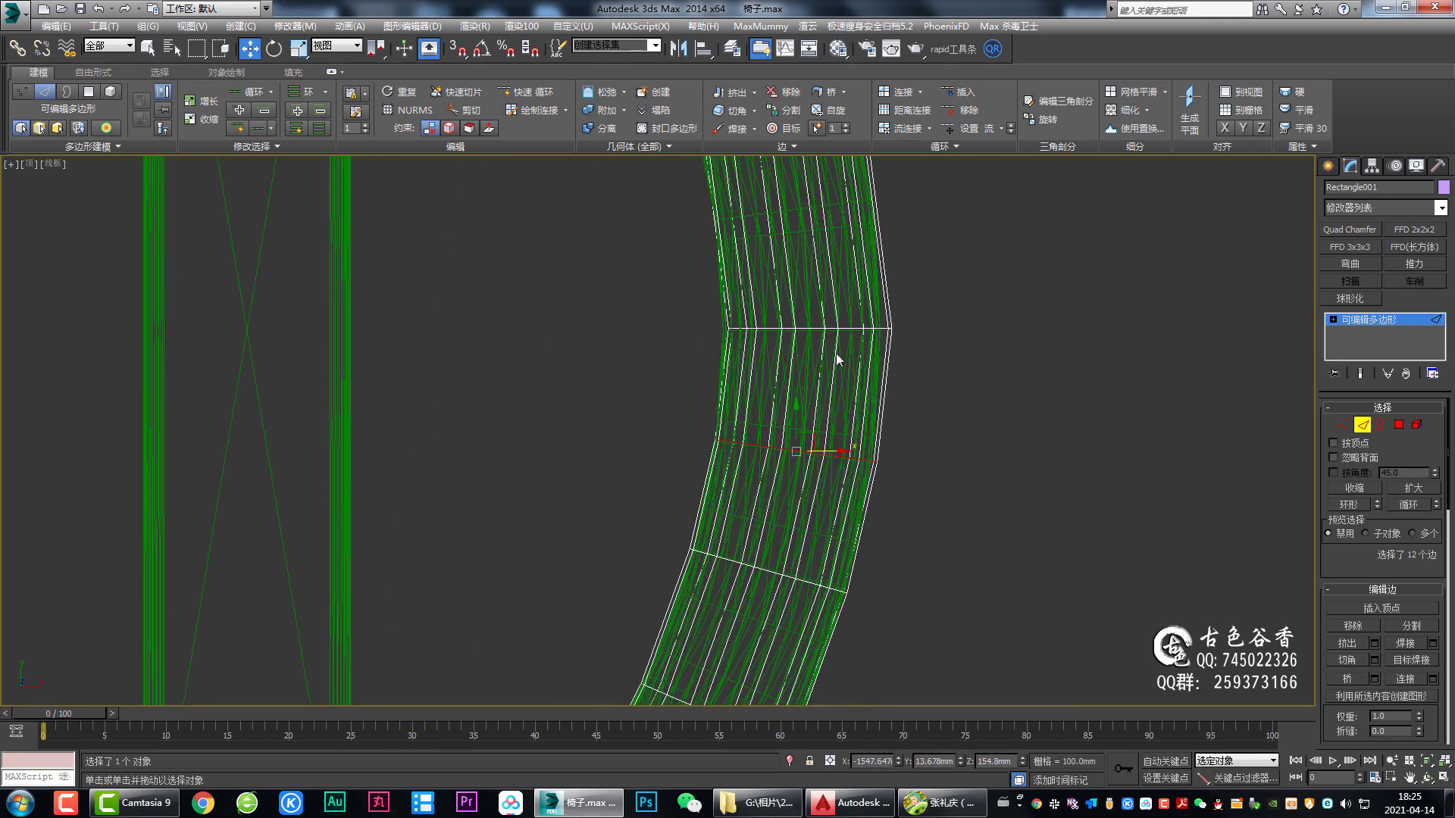
Step: Snap the upper-kink edge loop onto the leg's edge
scroll(825, 331, "up", 2)
double_click(811, 324)
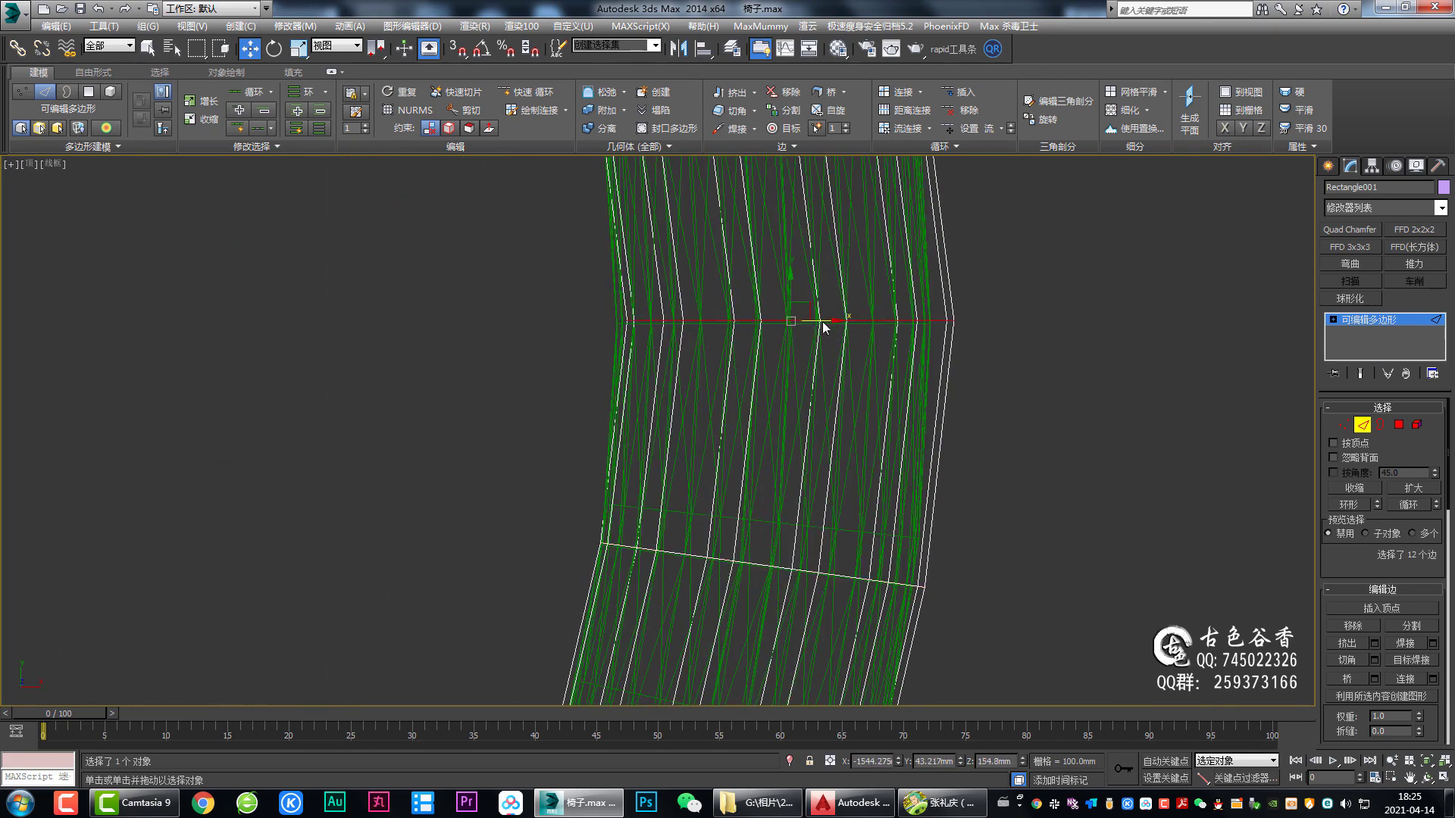
mouse_move(823, 326)
left_mouse_down()
mouse_move(801, 311)
mouse_move(744, 331)
left_mouse_up()
key("s")
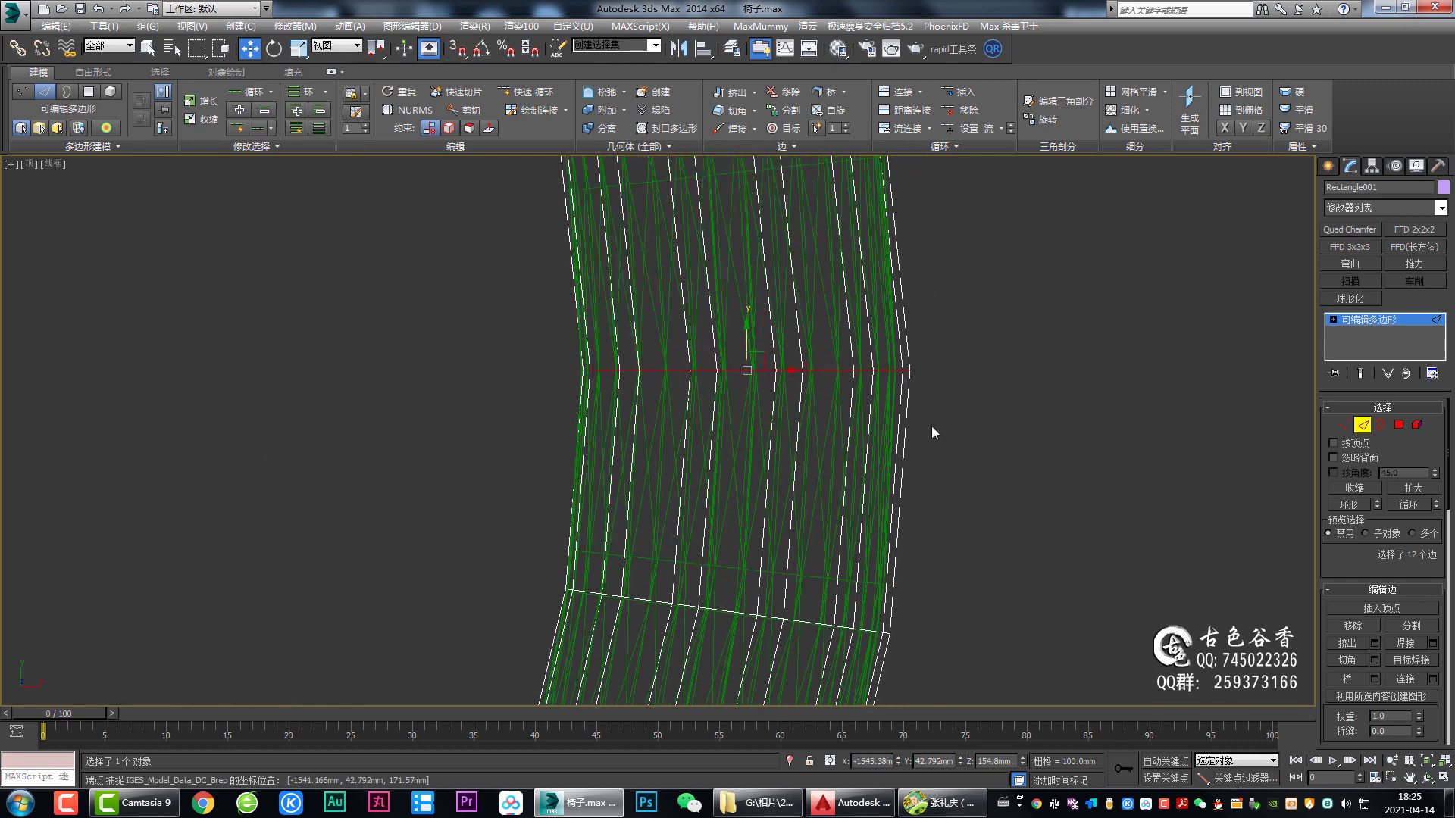
scroll(931, 426, "down", 2)
scroll(893, 447, "down", 4)
scroll(871, 439, "up", 1)
scroll(848, 419, "up", 2)
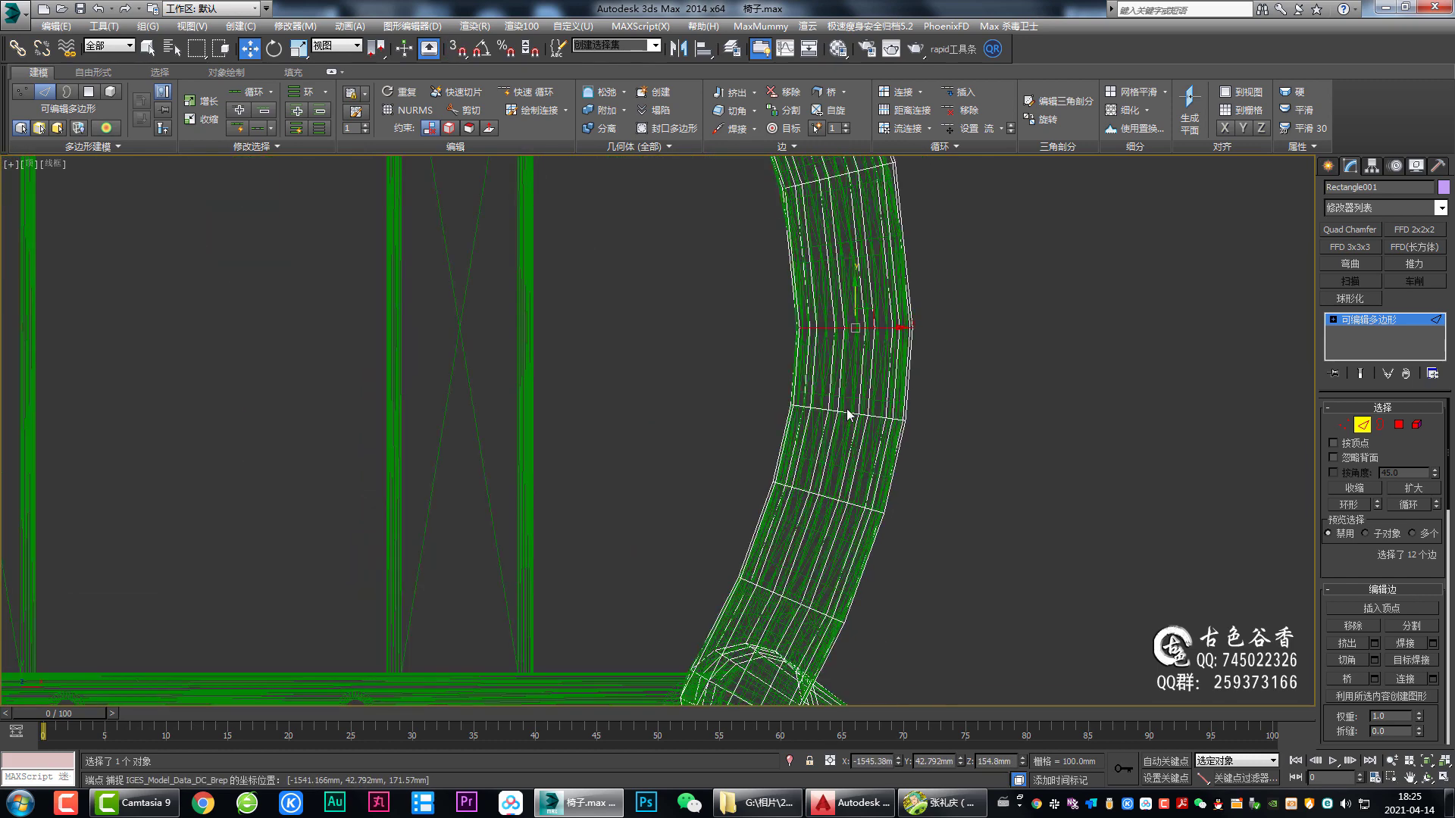
middle_click_drag(847, 466, 840, 420)
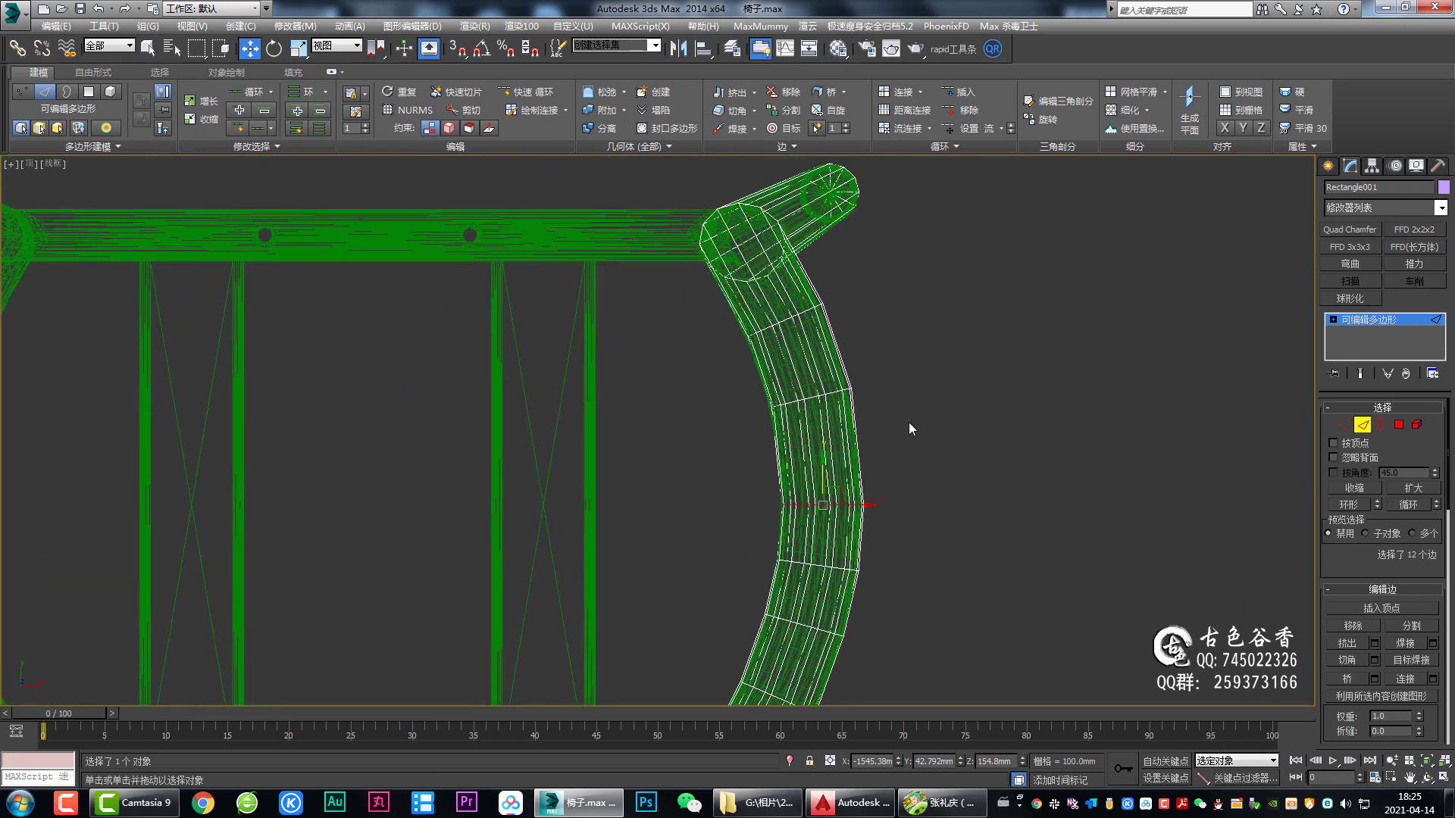
scroll(908, 421, "down", 4)
scroll(879, 360, "up", 1)
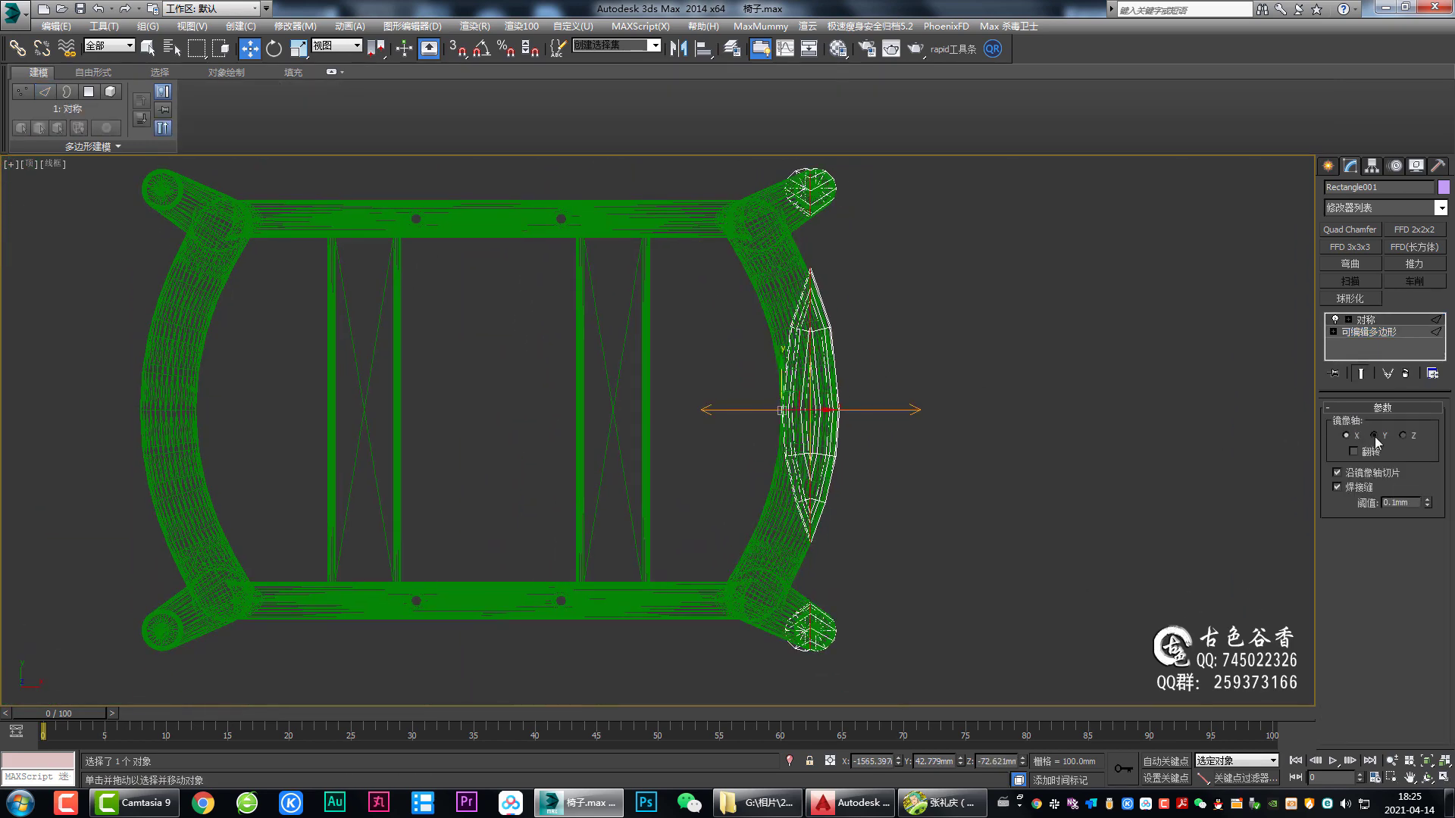
Step: Mirror the rail across Y with Symmetry, toggling it off and on to compare
left_click(1375, 435)
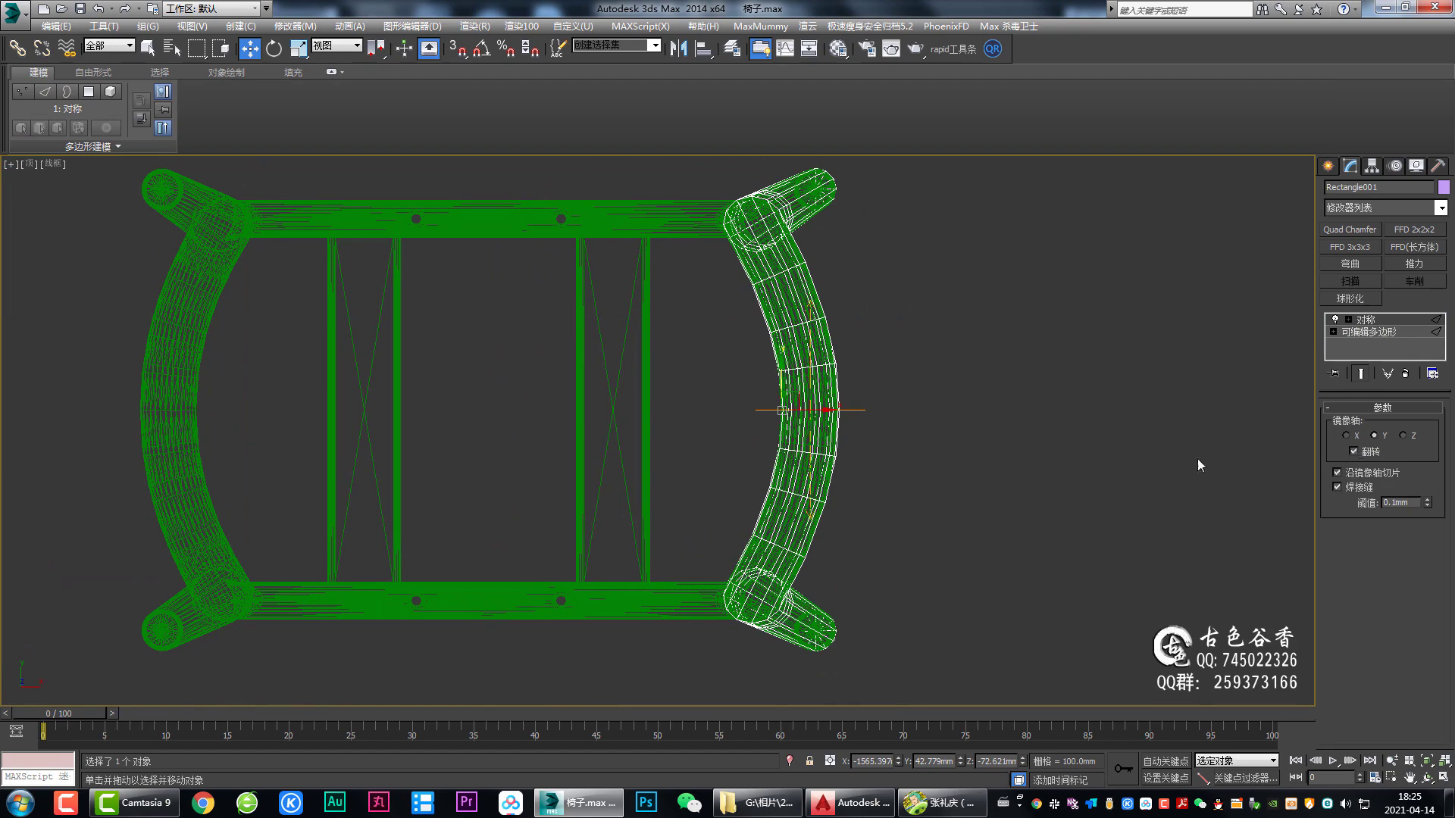
scroll(898, 492, "up", 2)
scroll(830, 515, "up", 2)
scroll(938, 480, "down", 1)
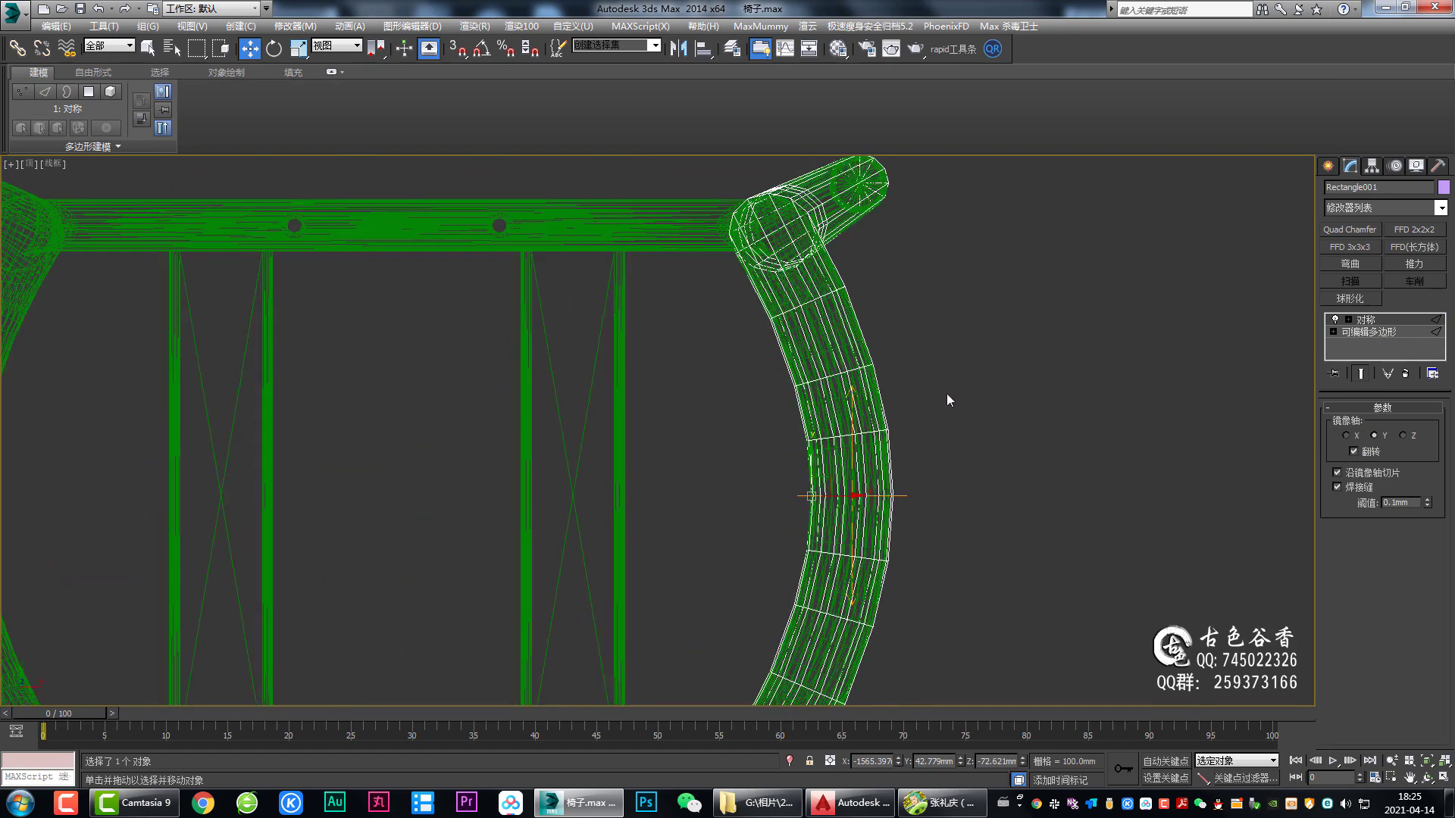
middle_click_drag(947, 400, 948, 474)
left_click(1335, 319)
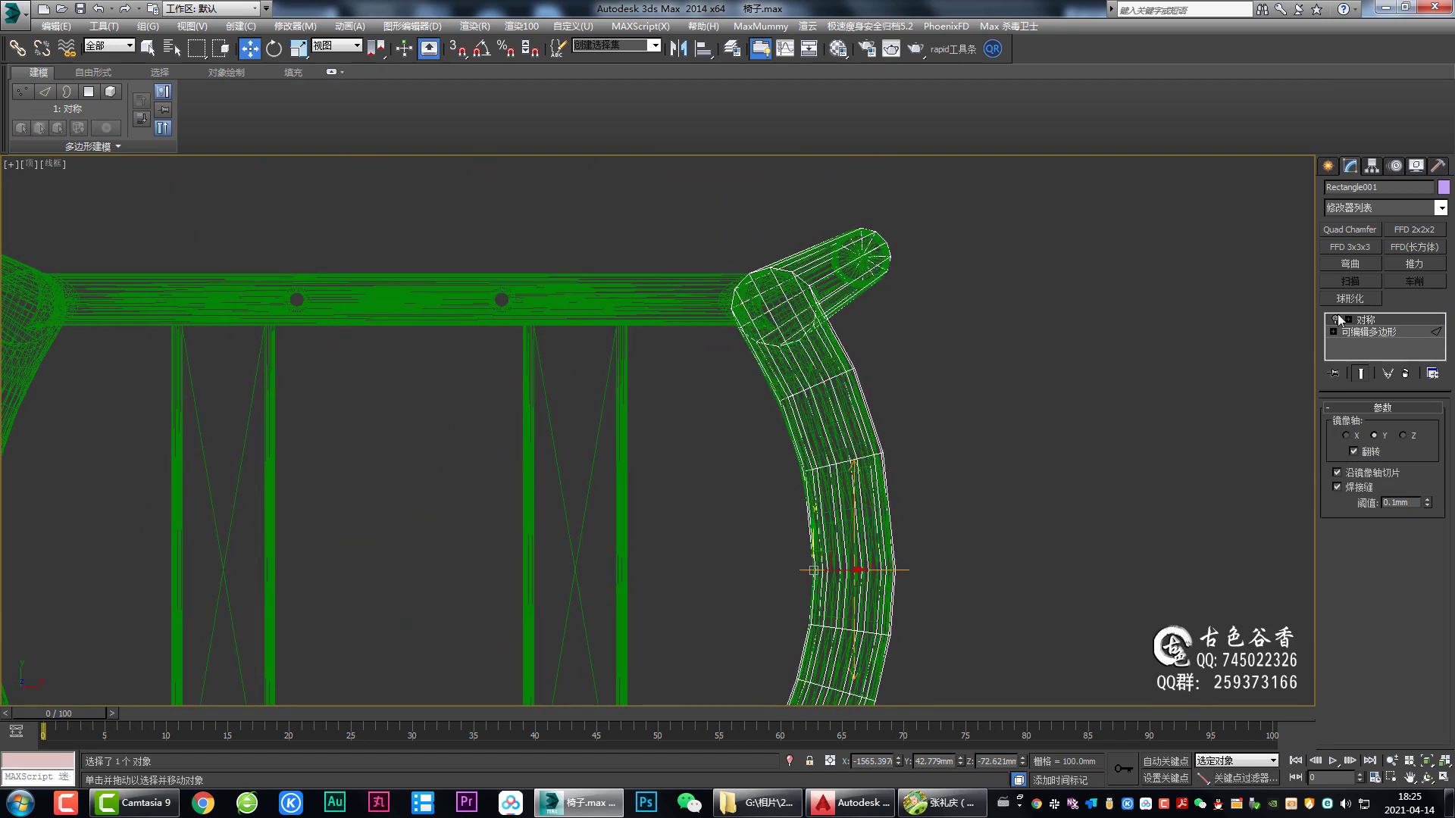
left_click(1336, 319)
scroll(954, 335, "down", 1)
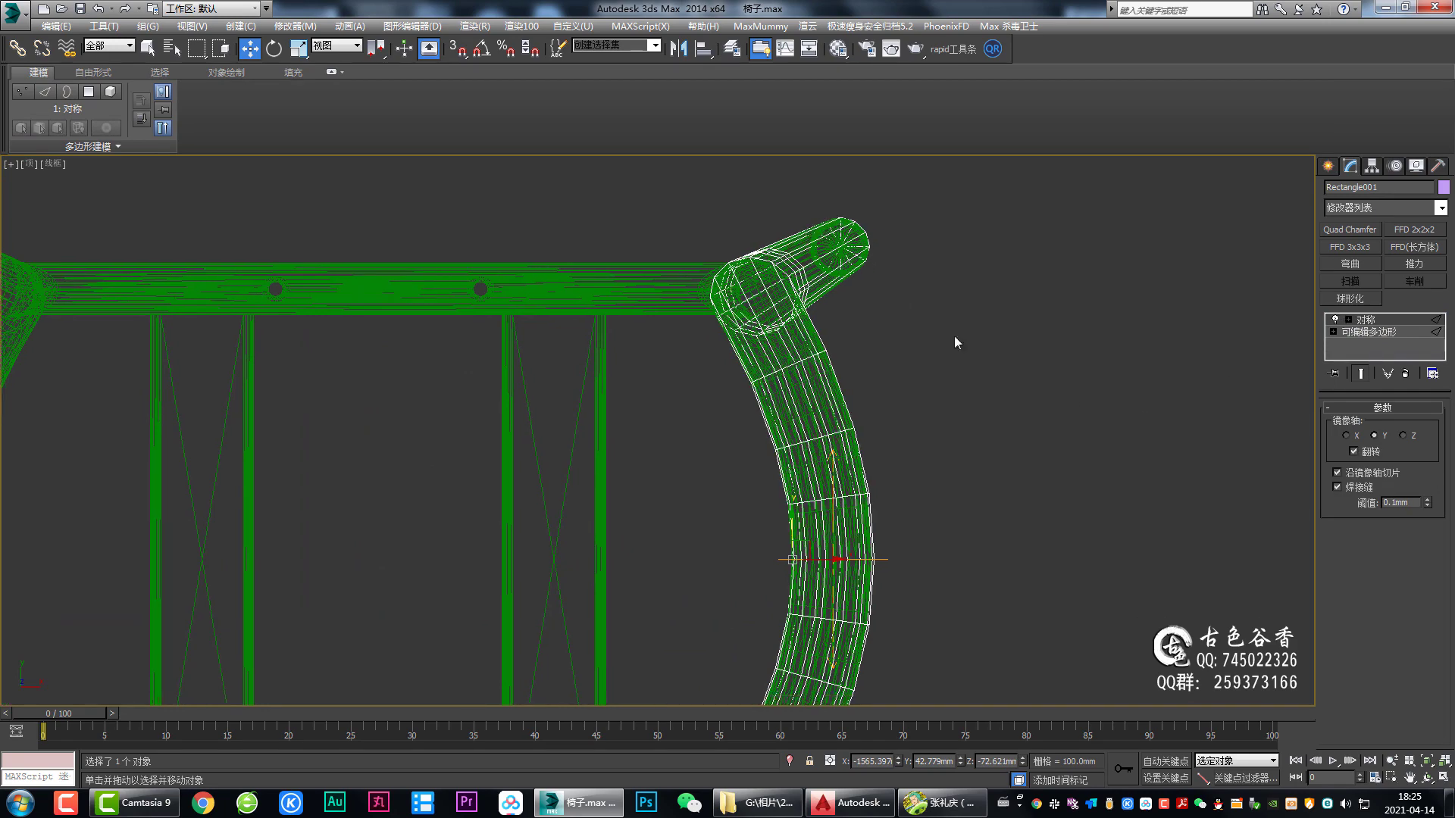
scroll(888, 369, "down", 3)
scroll(688, 377, "up", 3)
Step: Select the diagonal edge loop at the frame's top-right corner in Edge mode
key("alt+w")
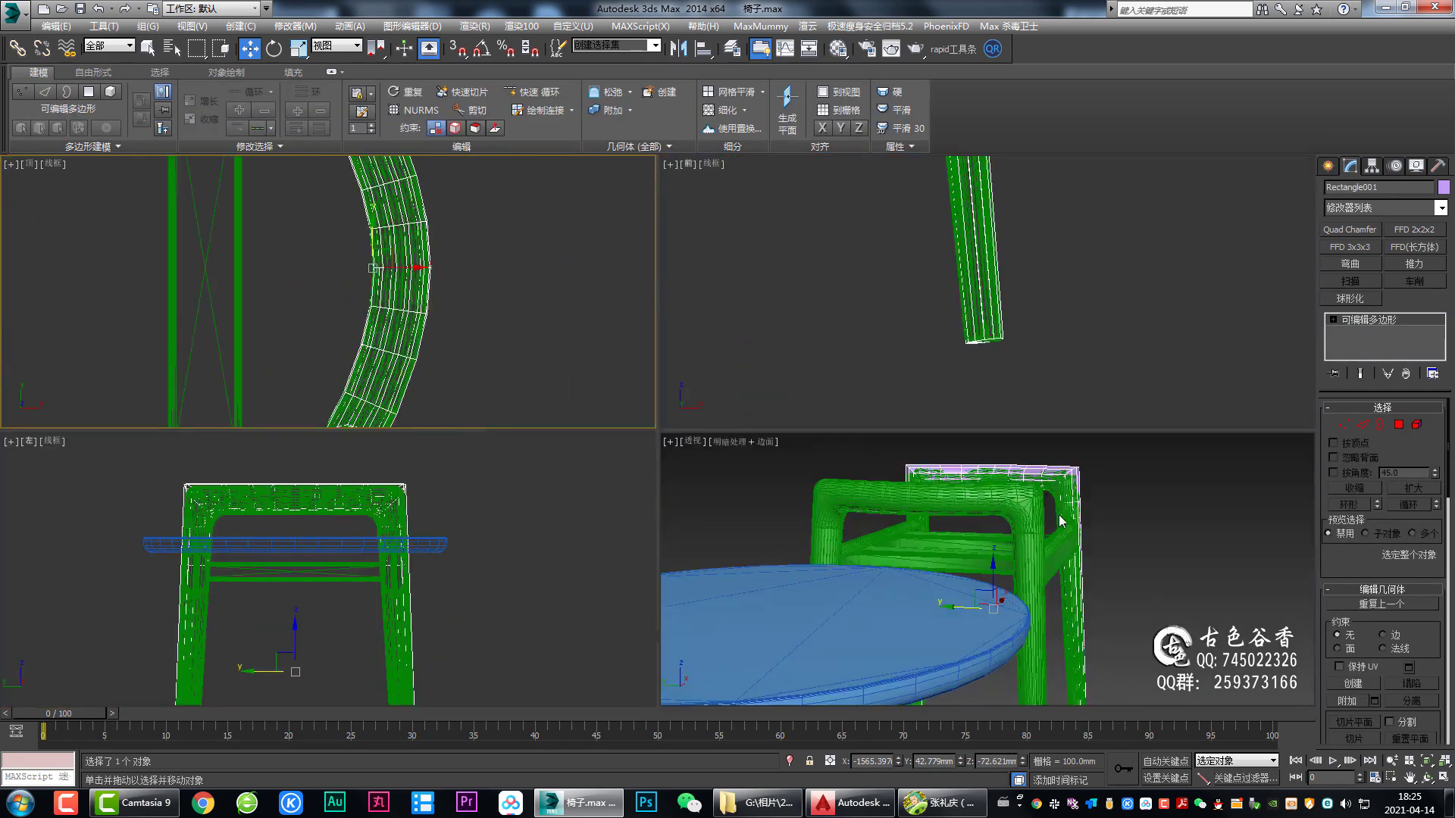
key("alt+w")
scroll(923, 451, "up", 5)
scroll(911, 442, "down", 3)
mouse_move(910, 442)
middle_mouse_down("alt")
mouse_move(766, 358)
mouse_move(821, 281)
middle_mouse_up("alt")
scroll(791, 302, "up", 5)
key("2")
double_click(779, 305)
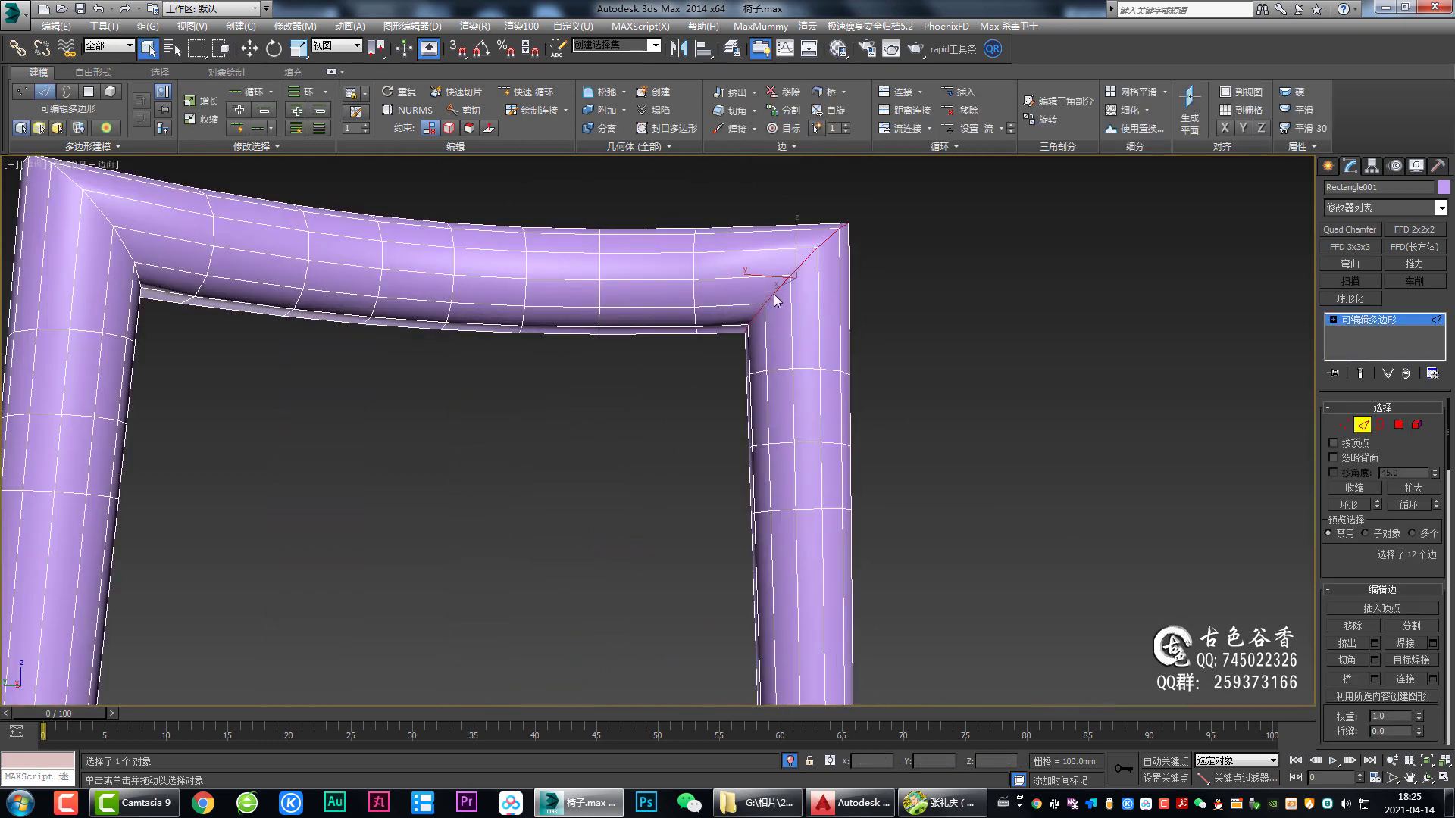
Step: Inspect the corner from several angles and frame it in the side wireframe view
left_click_drag(773, 334, 828, 350)
middle_click_drag(839, 330, 828, 344, "alt")
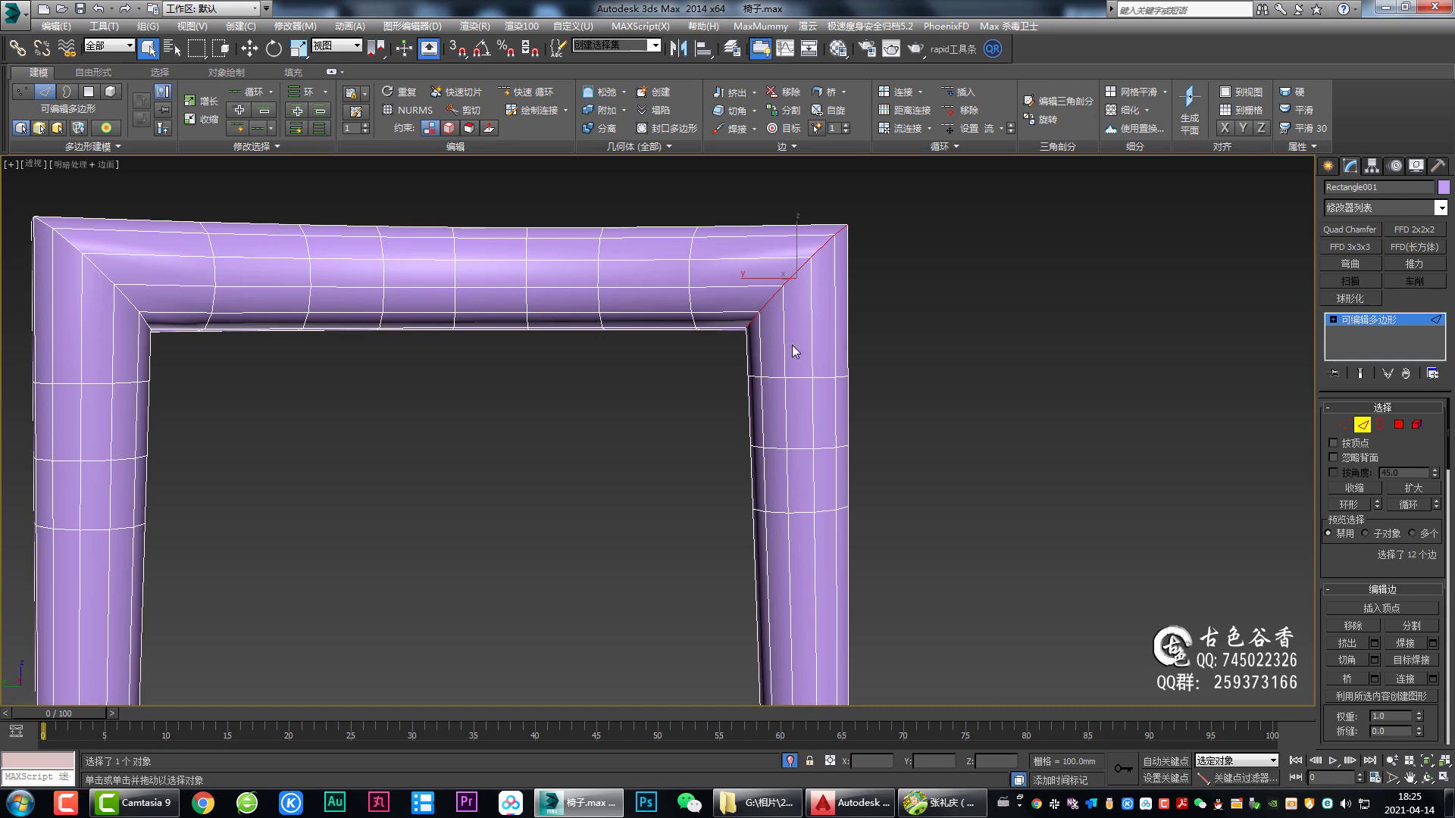
middle_click_drag(797, 352, 726, 385, "alt")
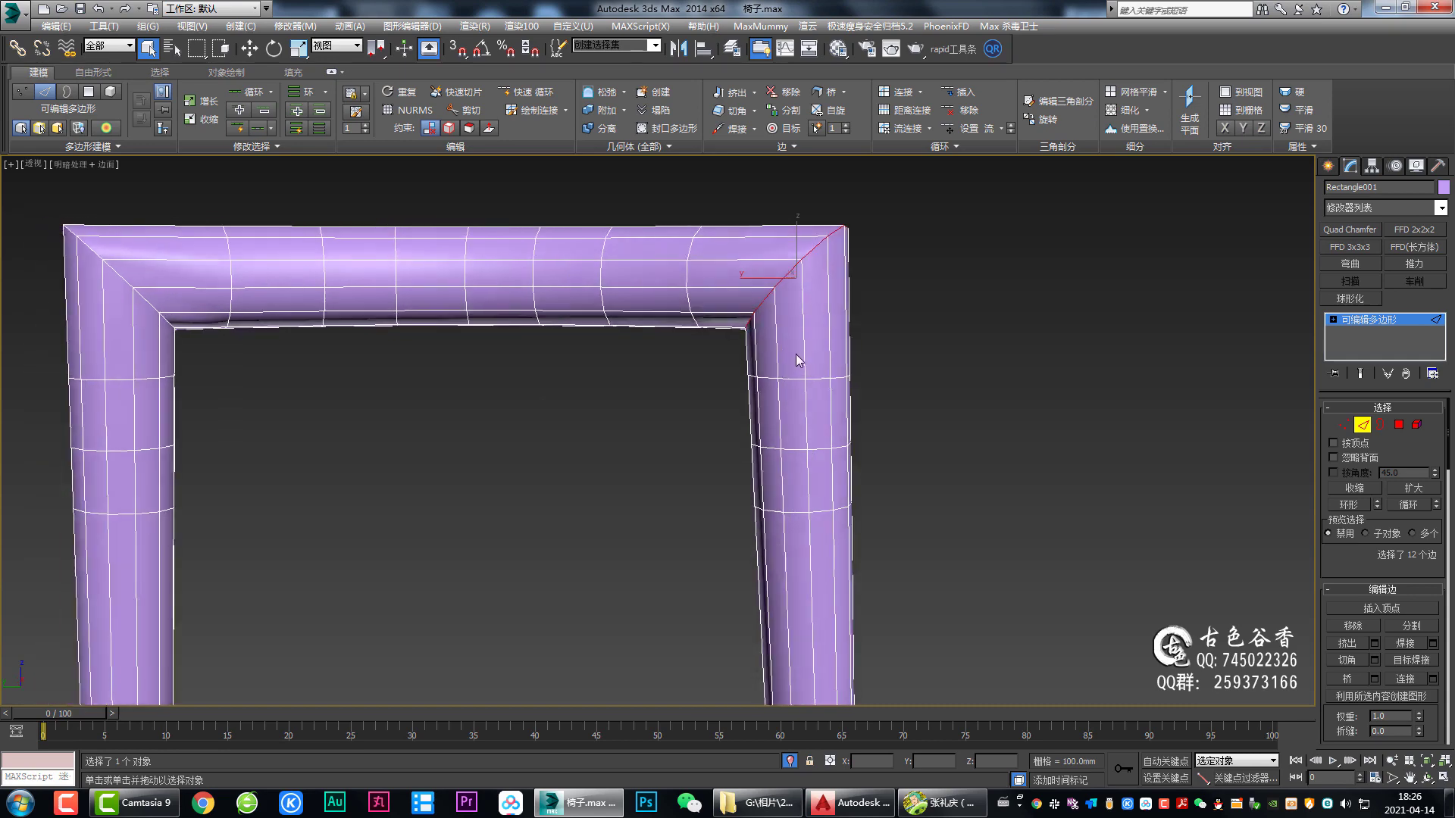
key("alt+w")
key("alt+w")
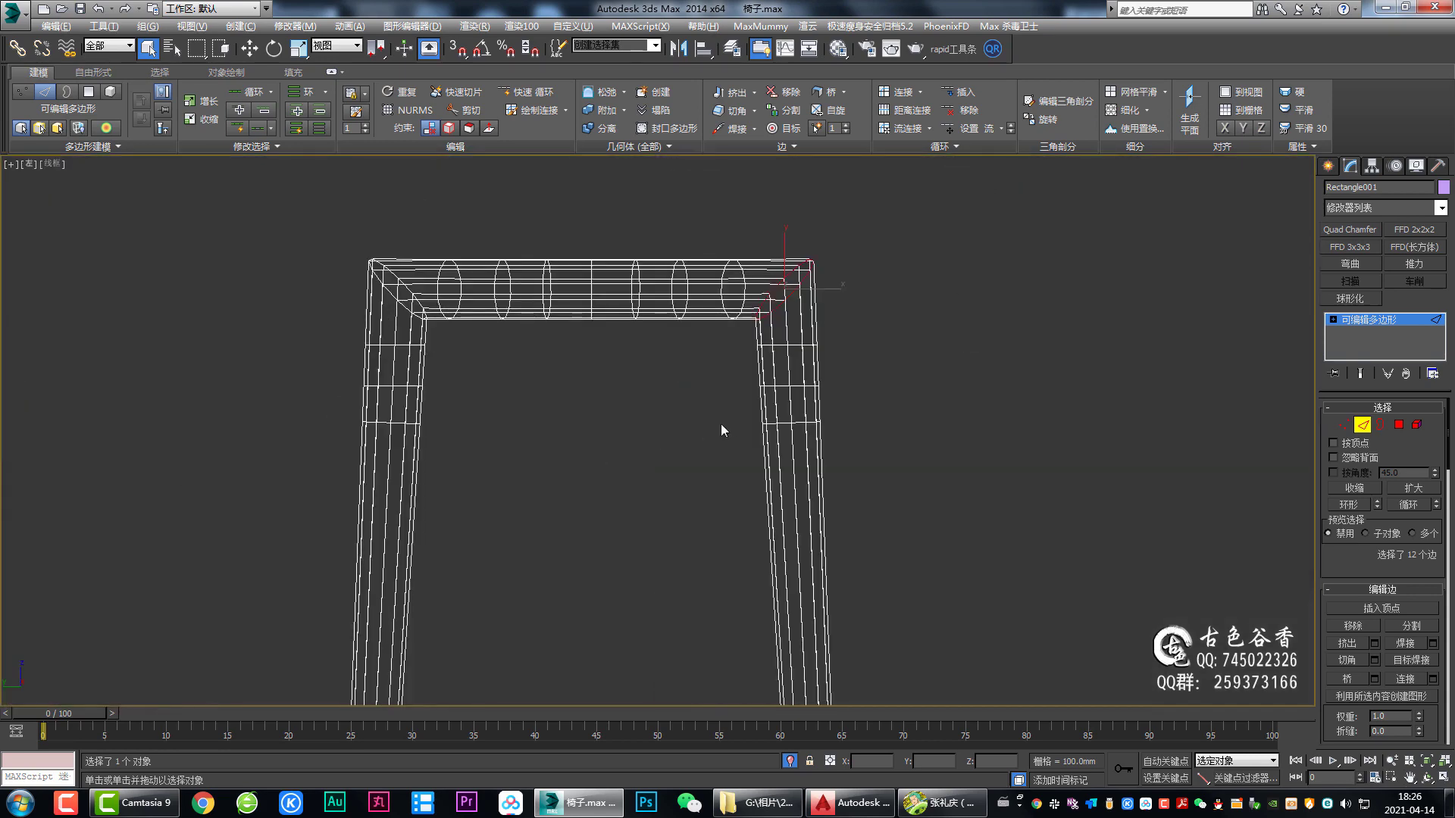
scroll(788, 305, "up", 3)
scroll(808, 281, "up", 2)
middle_click_drag(807, 280, 826, 360)
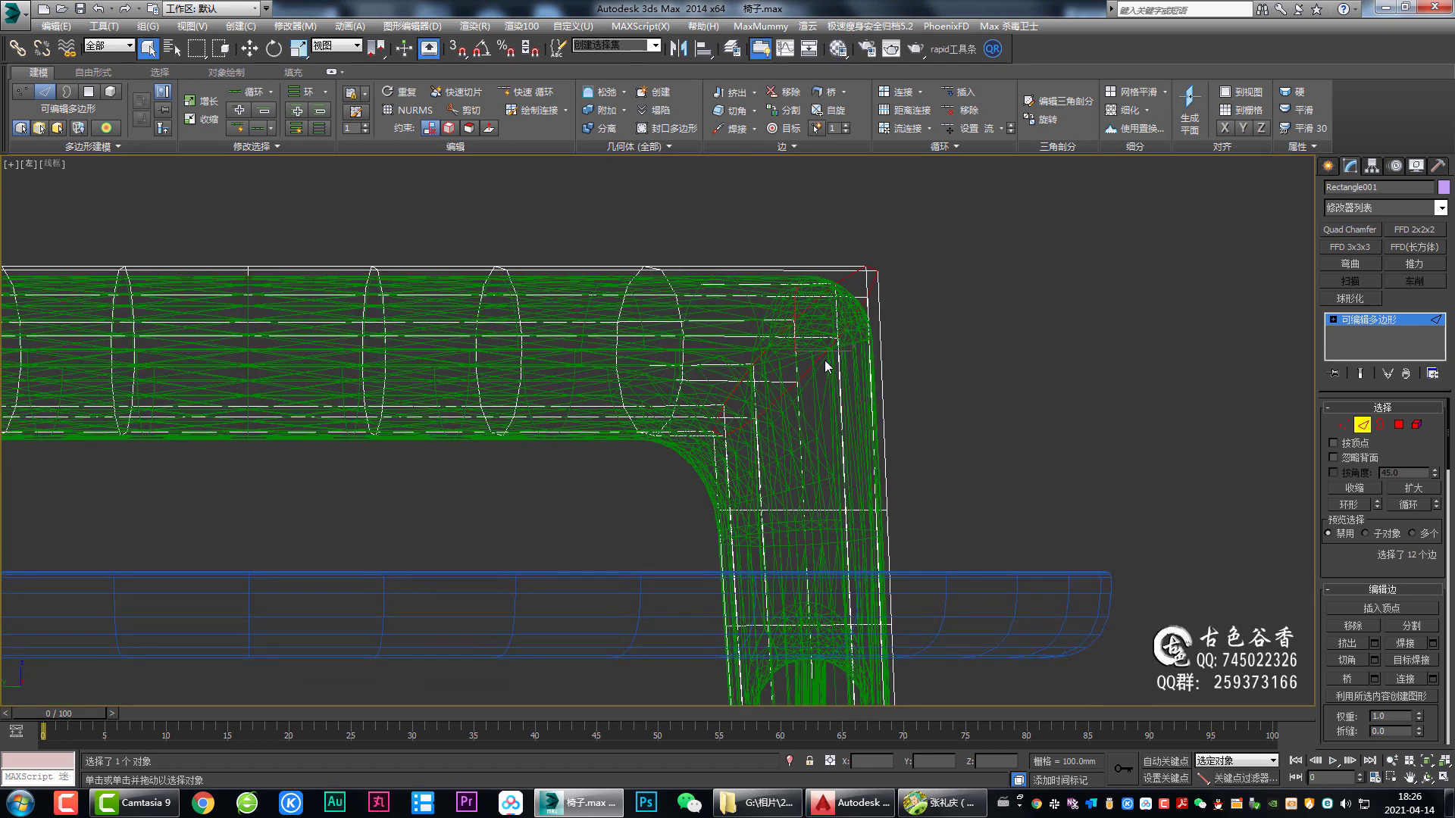
Step: Add diagonal connecting edges across the corner and reposition them in the side view
key("ctrl+alt+c")
key("ctrl+z")
middle_click_drag(847, 315, 847, 331)
key("ctrl+y")
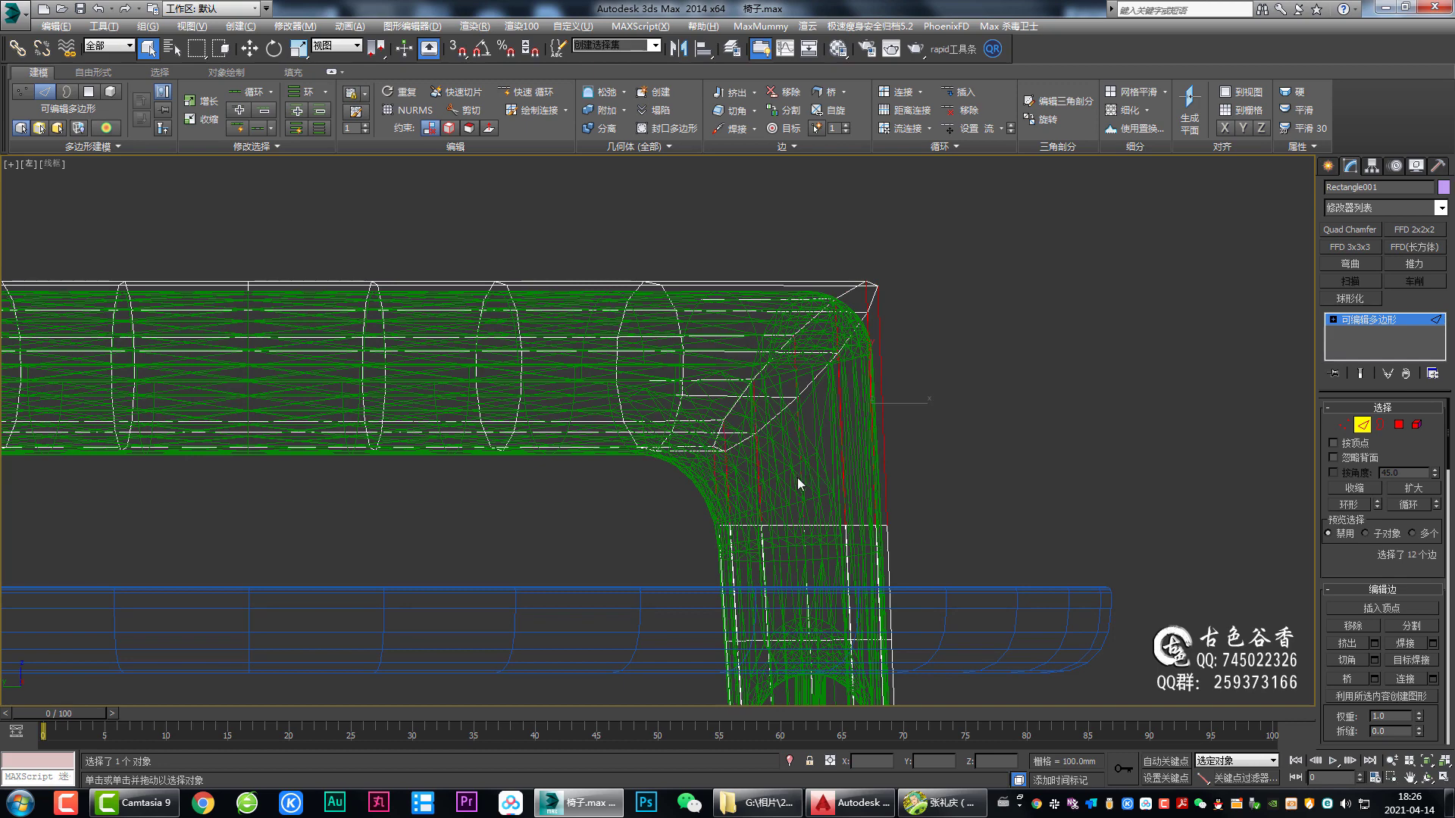
key("ctrl+shift+e")
left_click(671, 505)
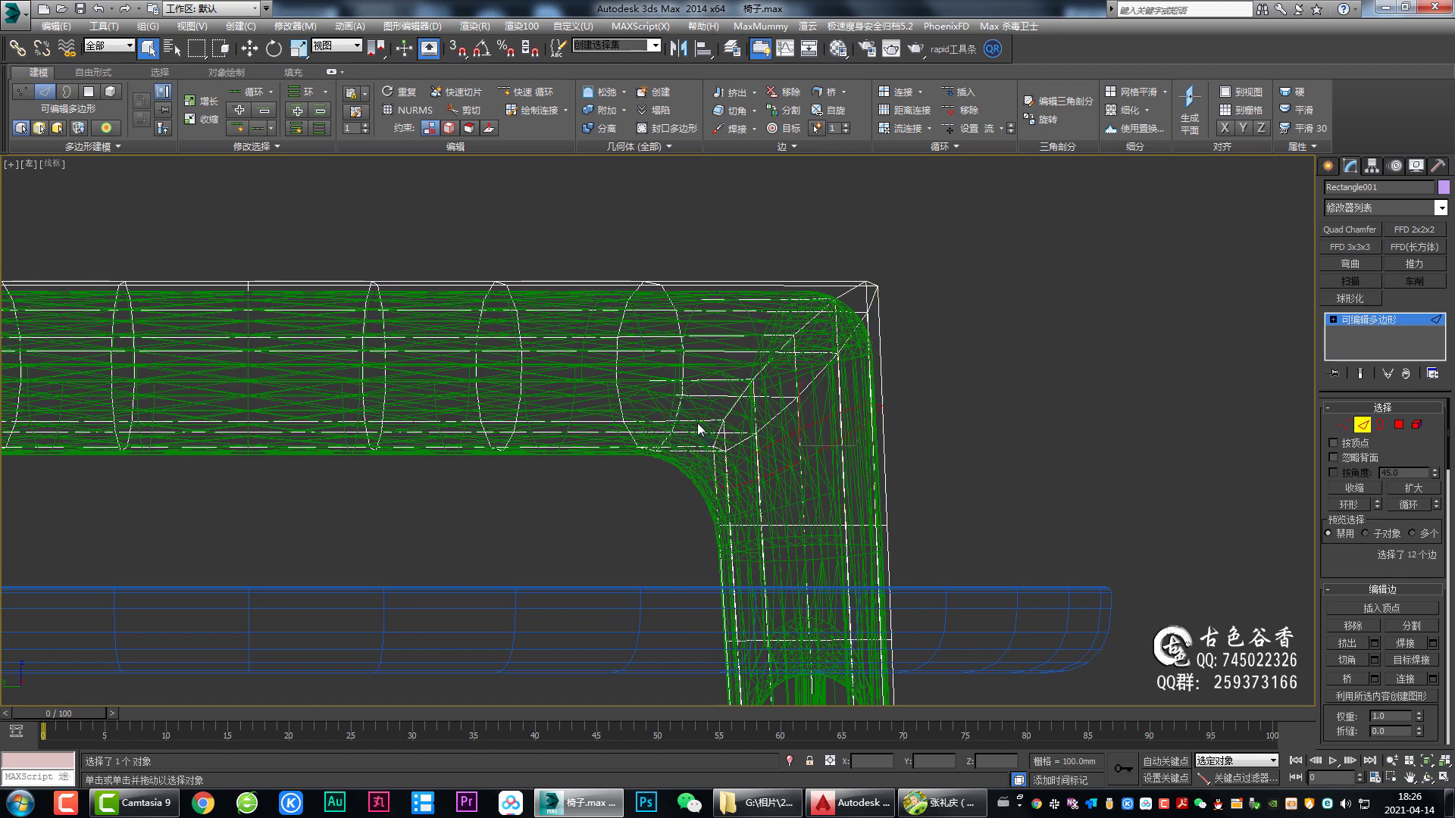
middle_click_drag(697, 428, 880, 368, "alt")
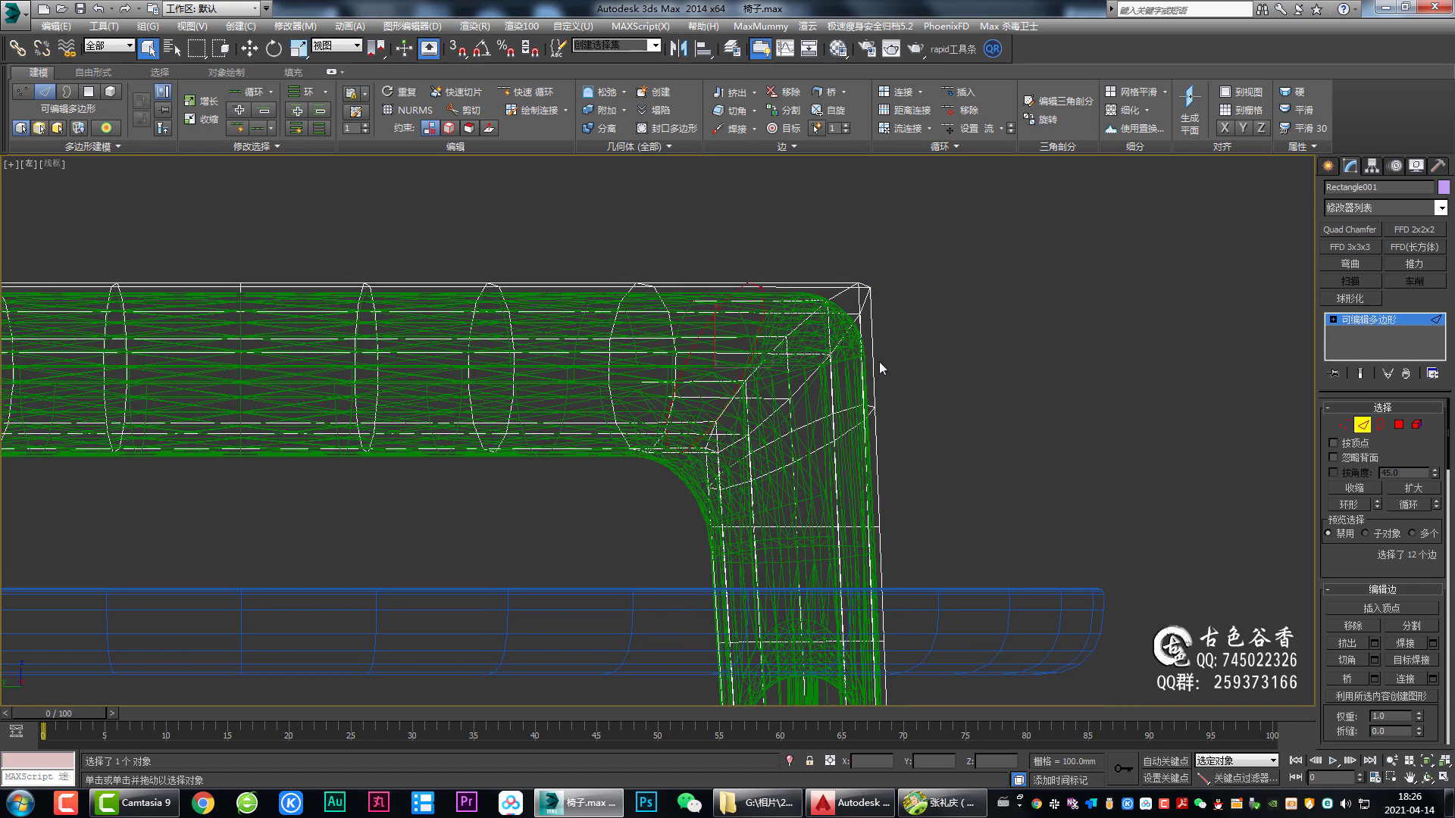
Step: Select the corner's diagonal edge loop in shaded perspective and chamfer it
key("p")
key("F3")
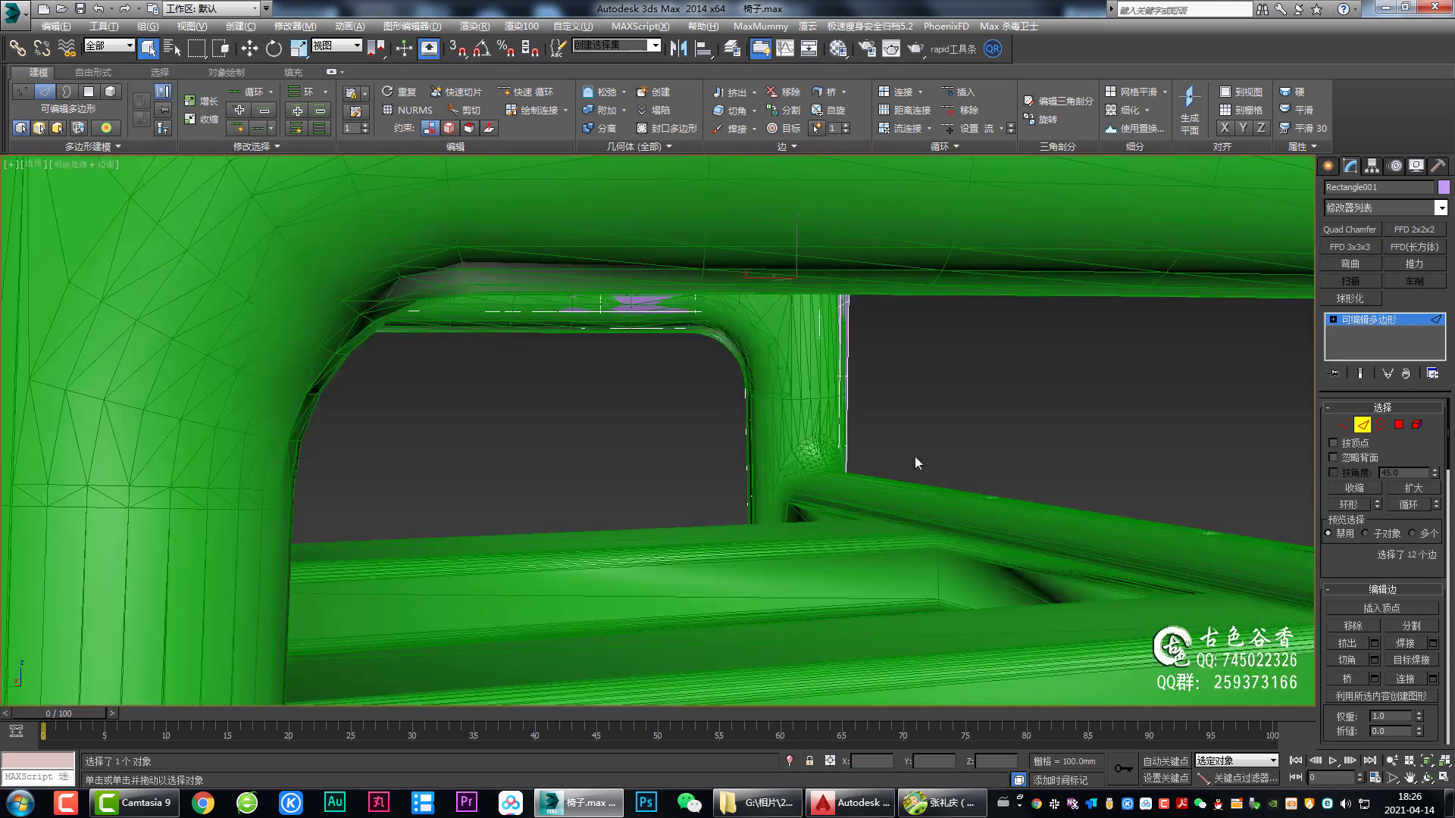
scroll(915, 456, "down", 5)
scroll(903, 459, "down", 3)
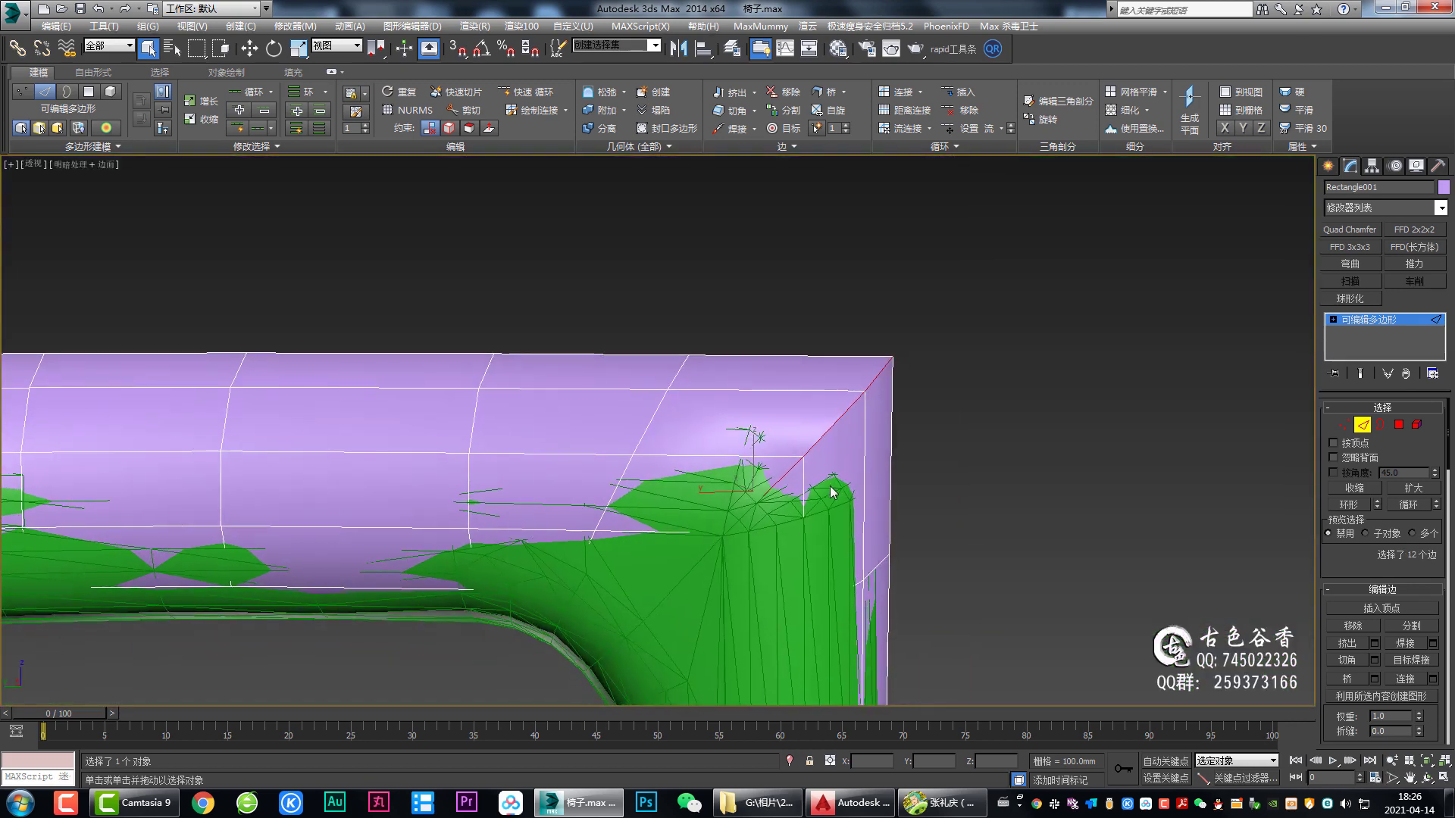
scroll(831, 491, "up", 2)
scroll(826, 490, "down", 1)
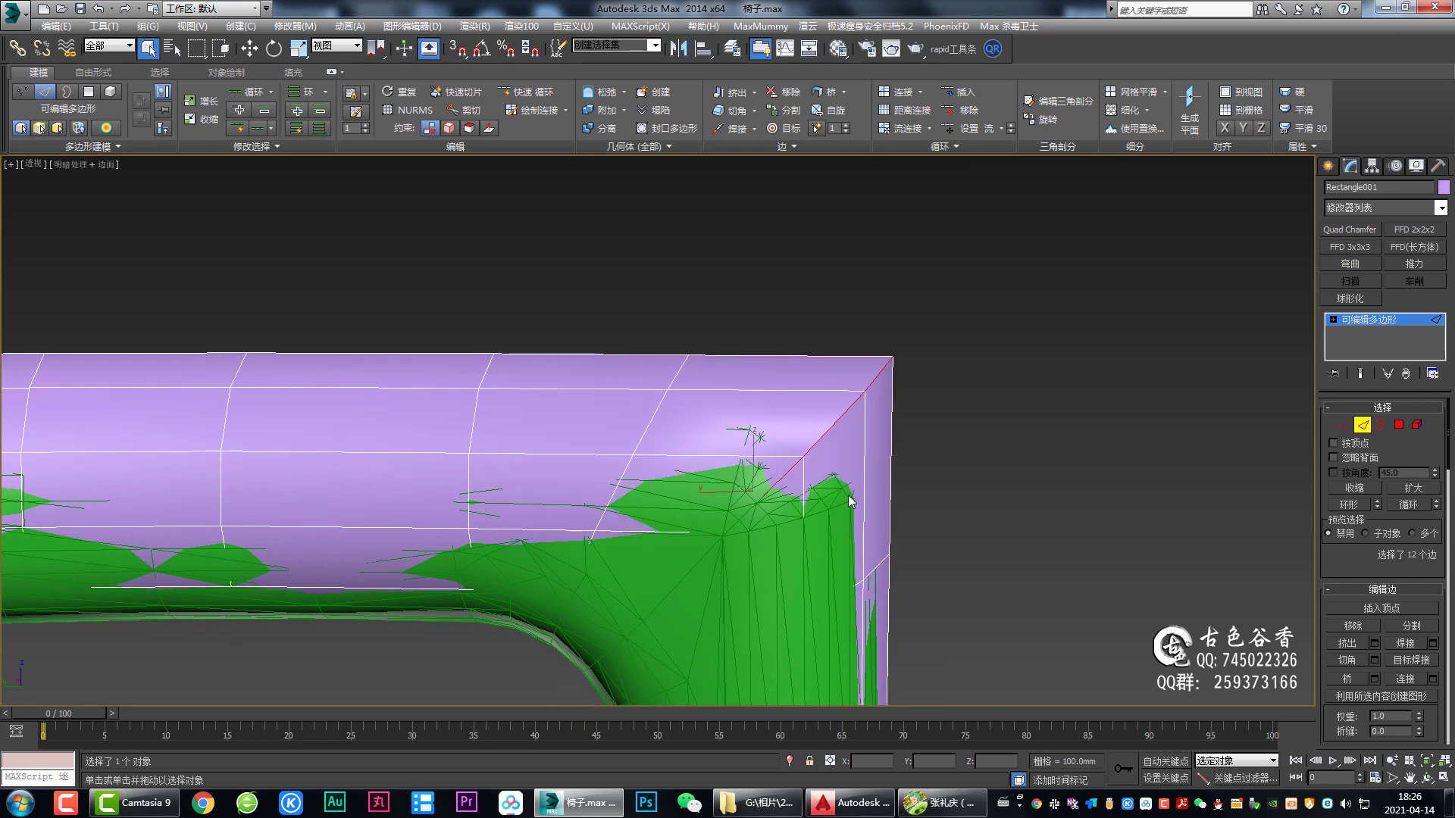
left_click(804, 497)
left_click(761, 457, "ctrl")
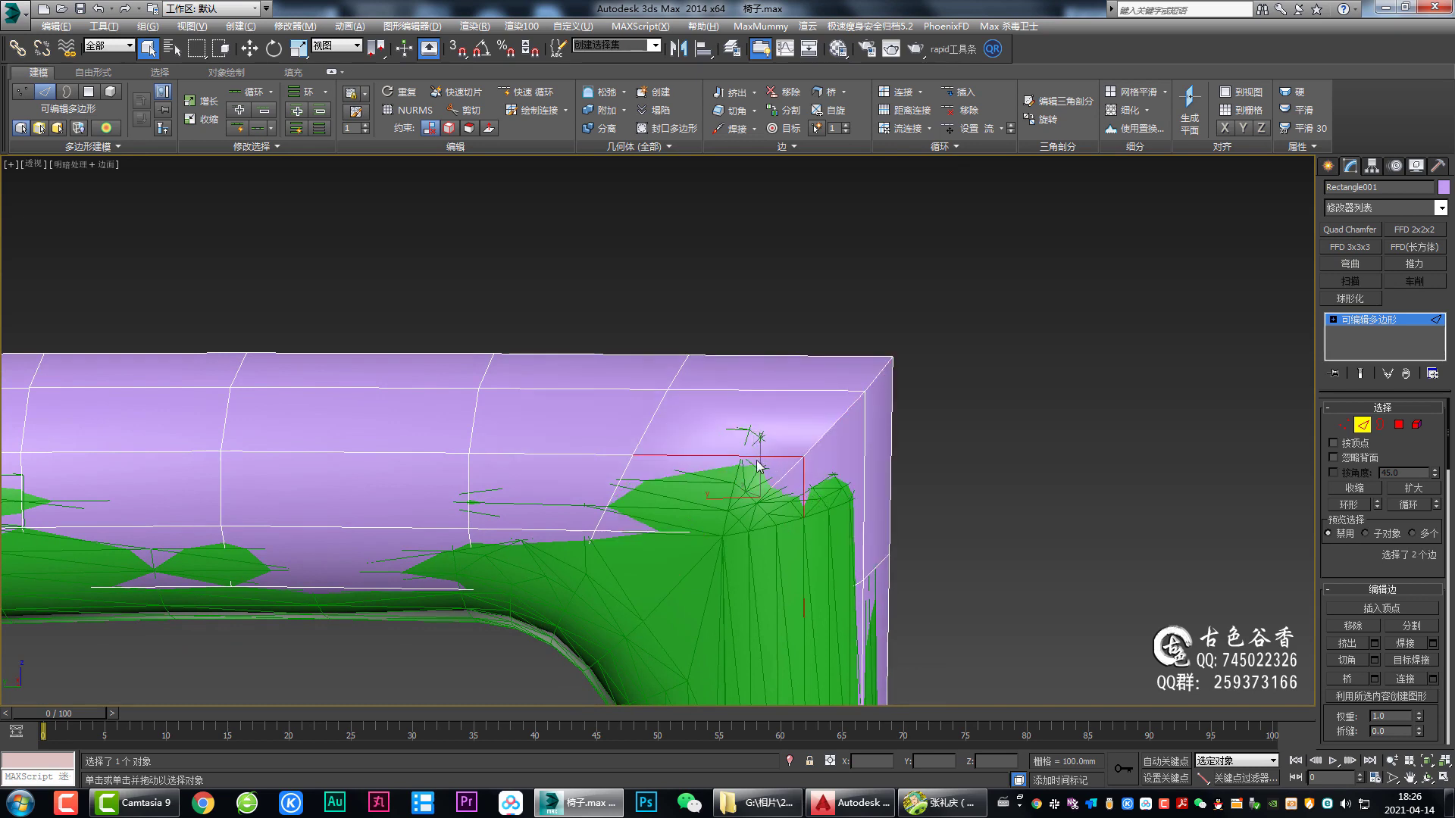
double_click(826, 443)
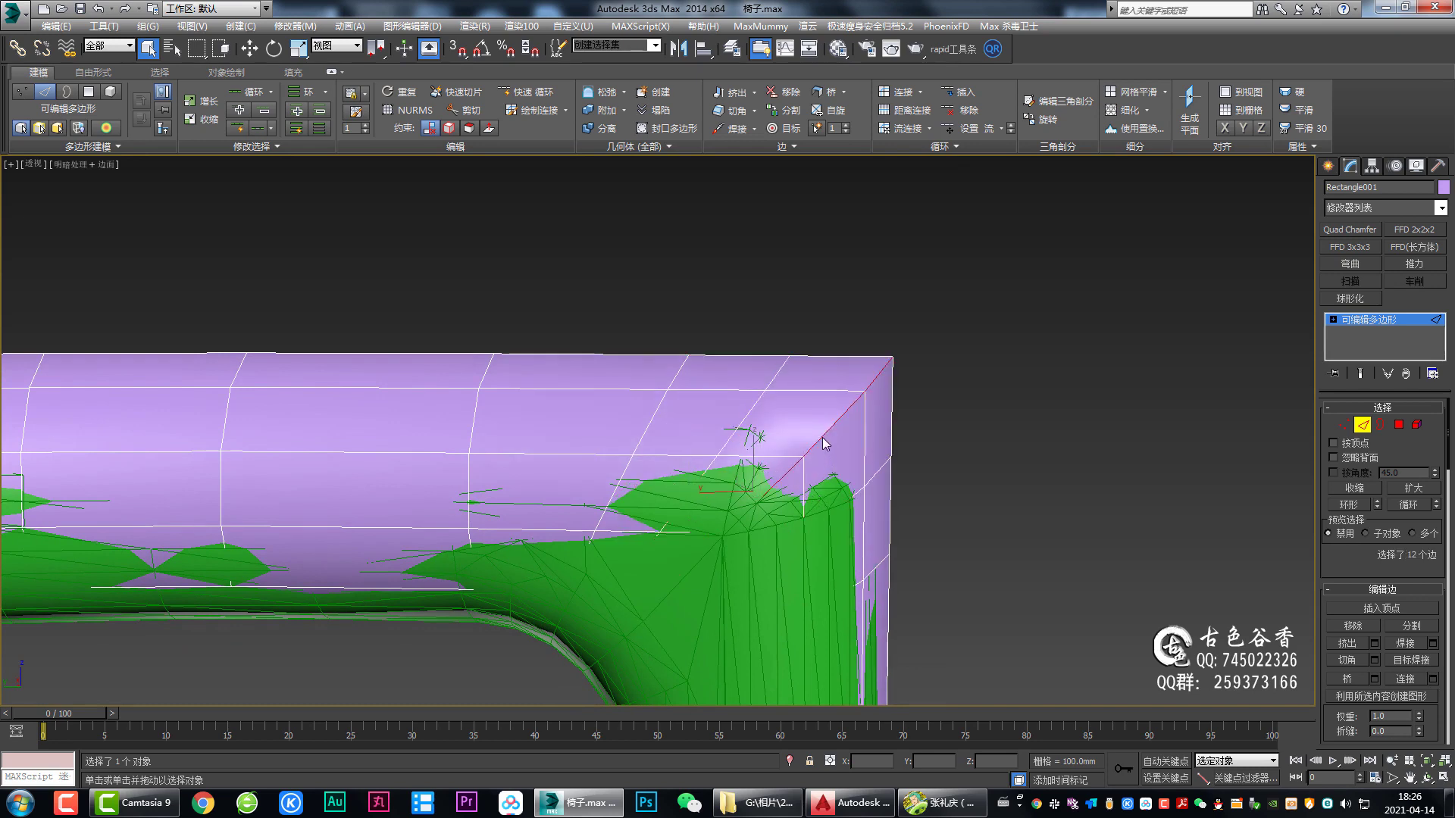
key("ctrl+shift+c")
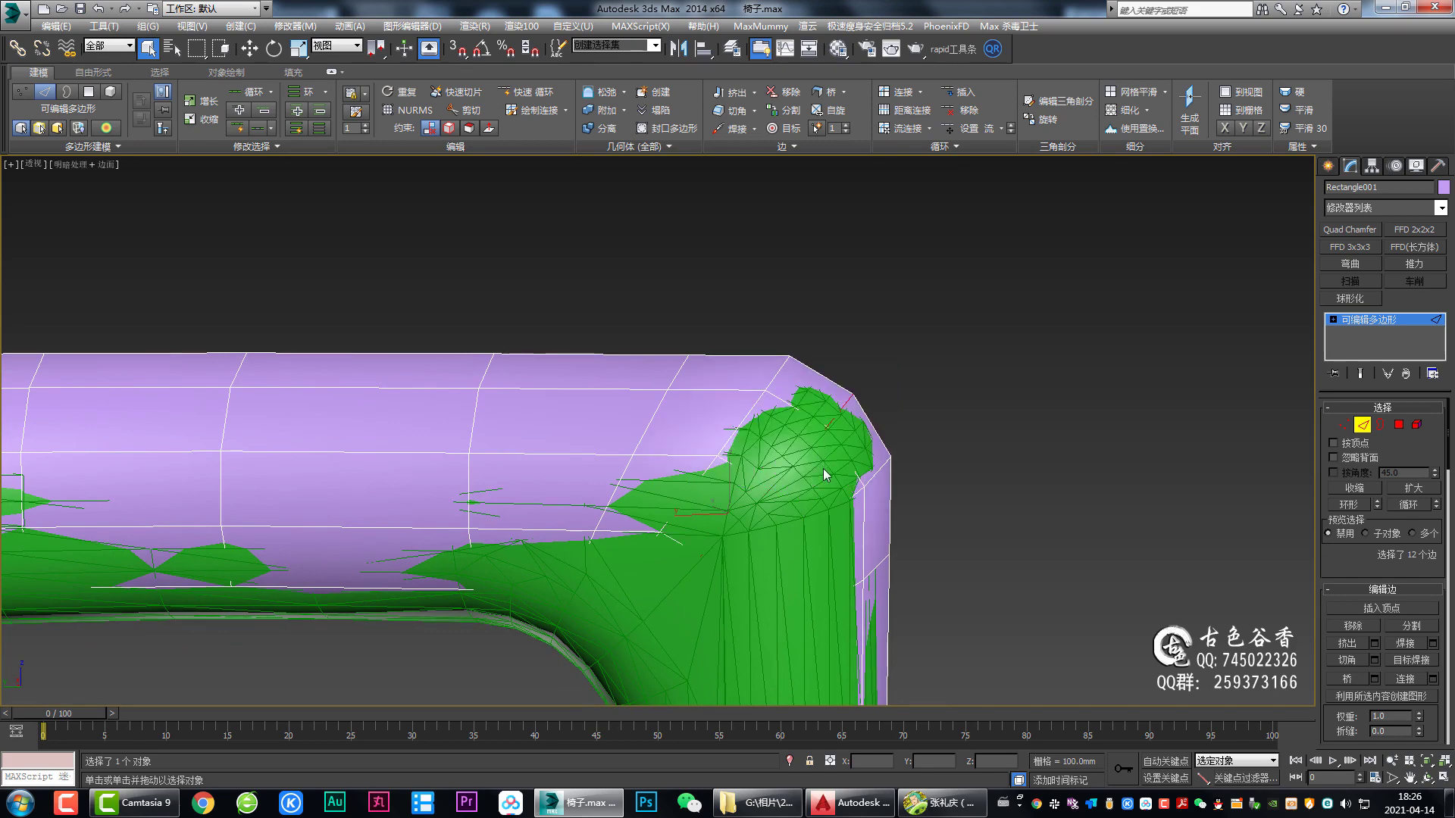
Step: Check the chamfered corner with the NURMS smoothing preview from several angles
key("alt+w")
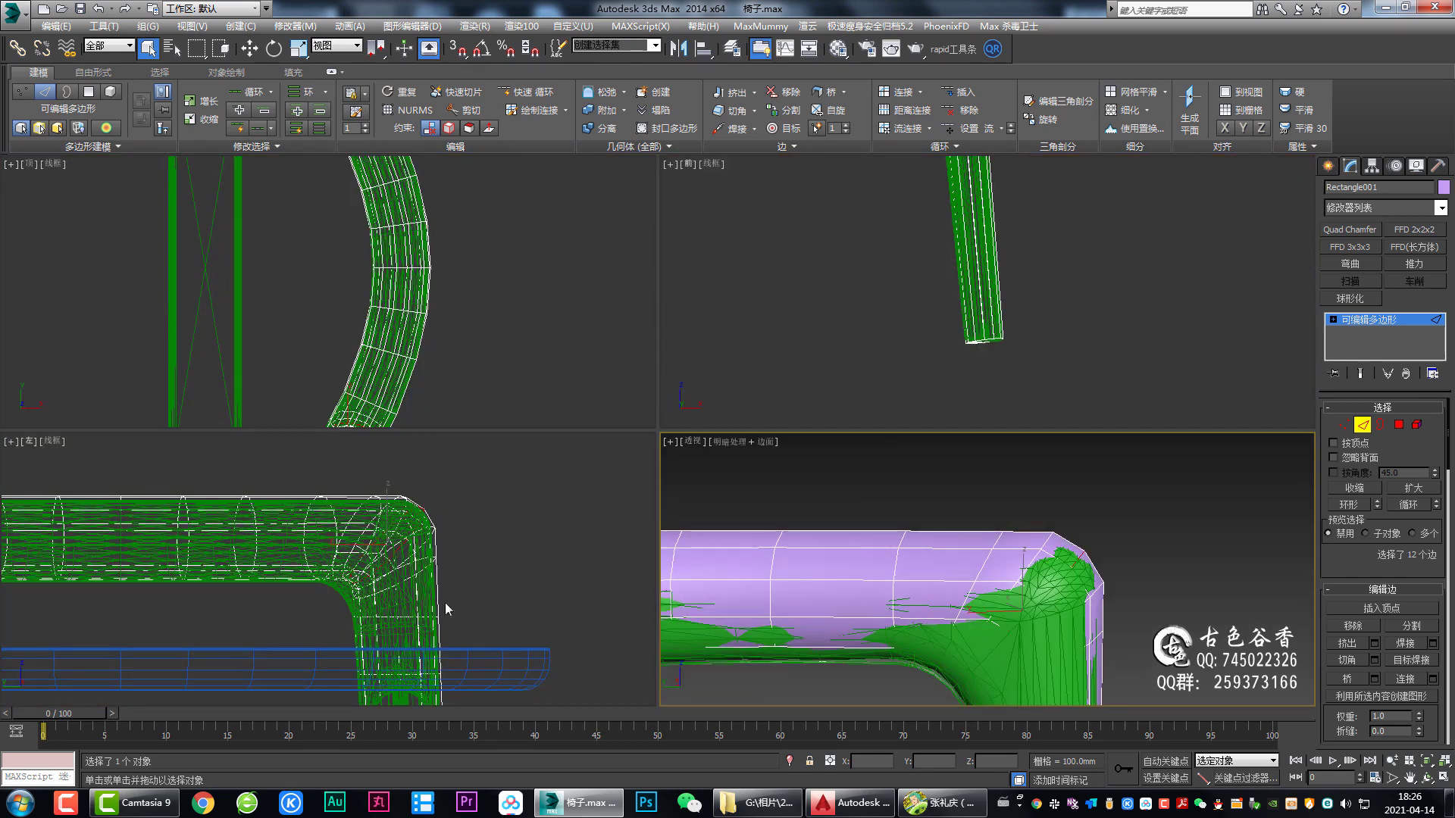
key("alt+w")
scroll(857, 343, "up", 3)
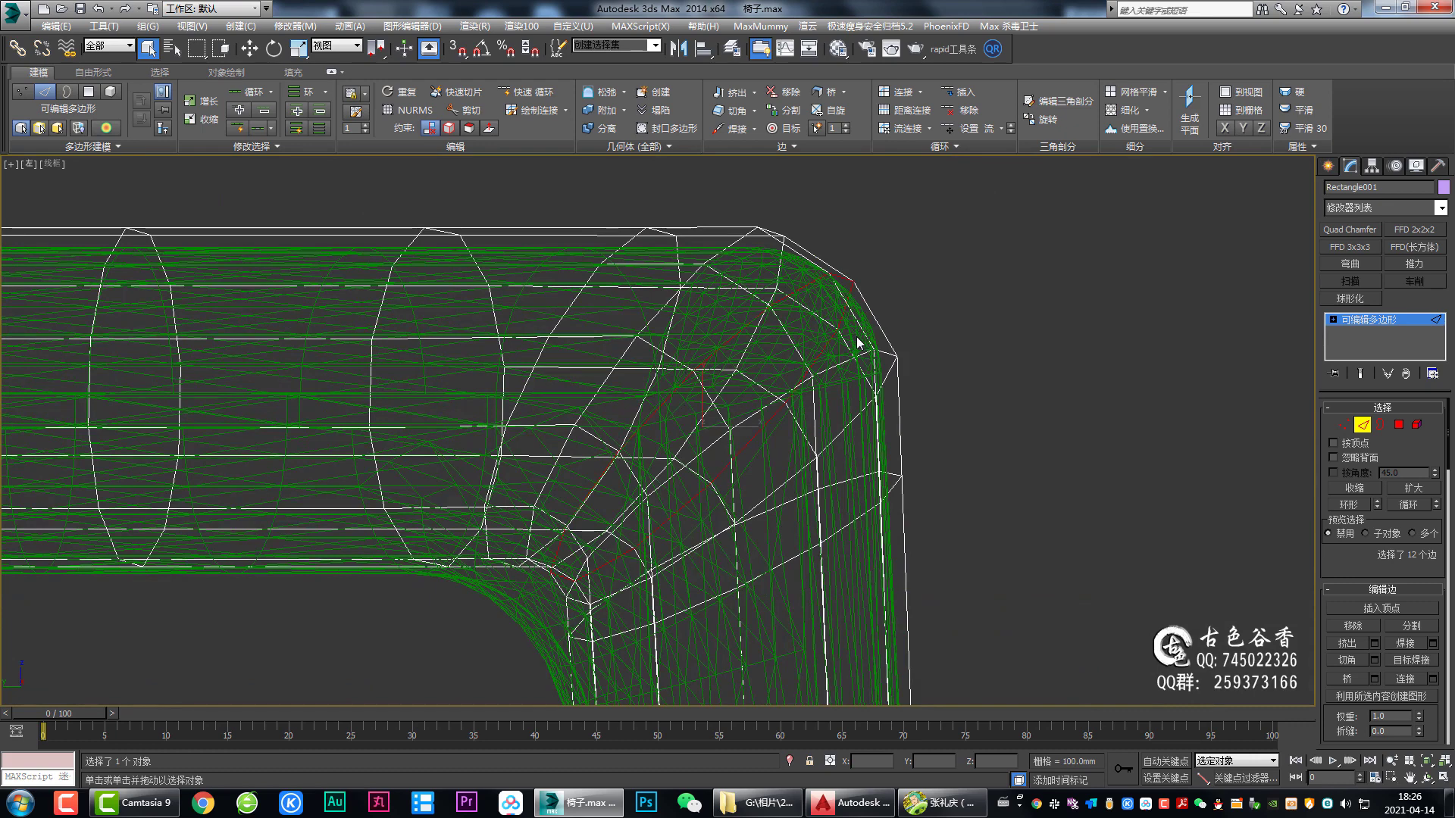
key("ctrl+q")
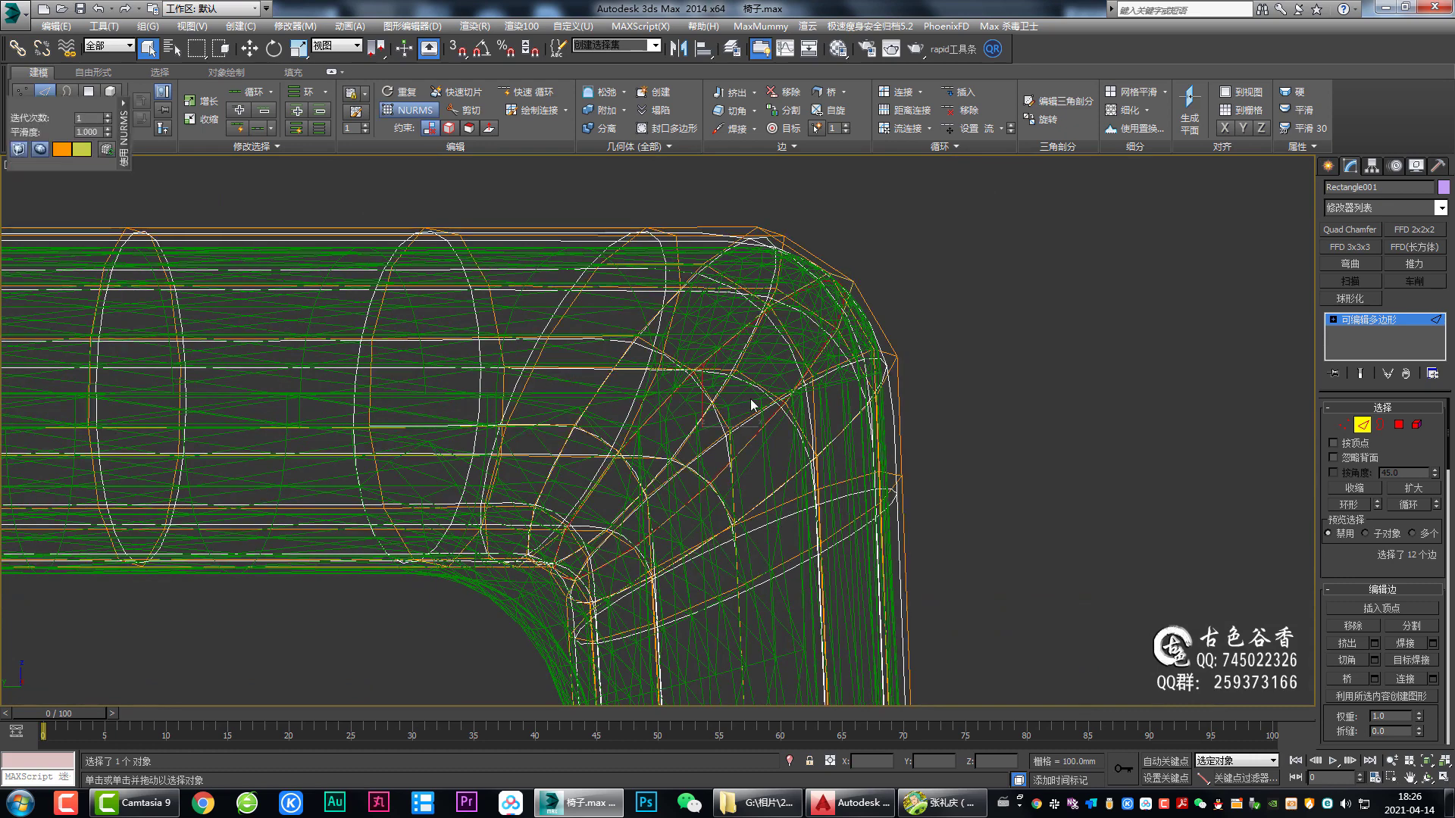
key("ctrl+q")
key("ctrl+q")
key("F3")
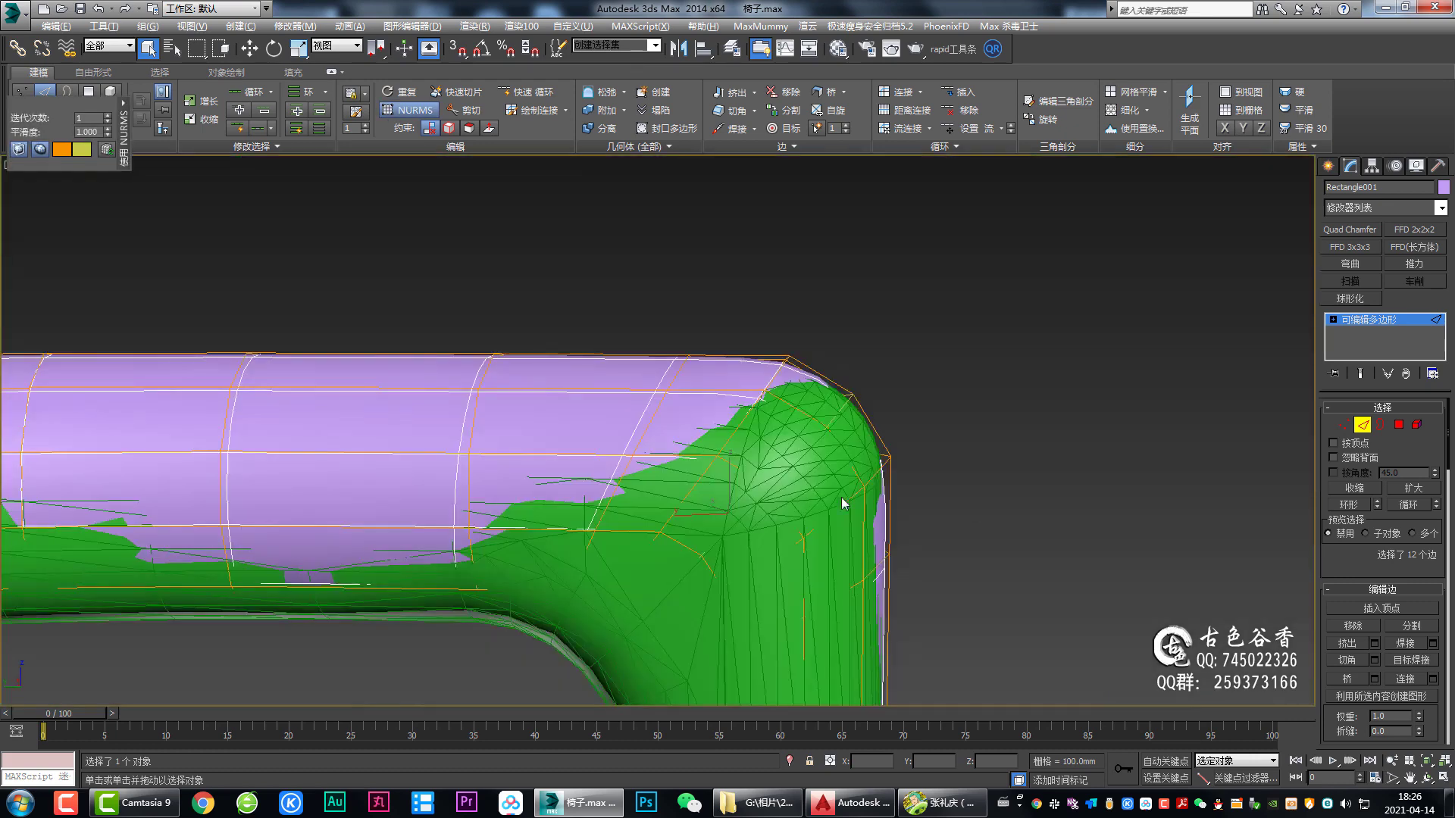
scroll(806, 484, "up", 2)
scroll(776, 427, "down", 2)
mouse_move(805, 413)
middle_mouse_down("alt")
mouse_move(576, 432)
mouse_move(769, 405)
middle_mouse_up("alt")
middle_click_drag(853, 408, 831, 406, "alt")
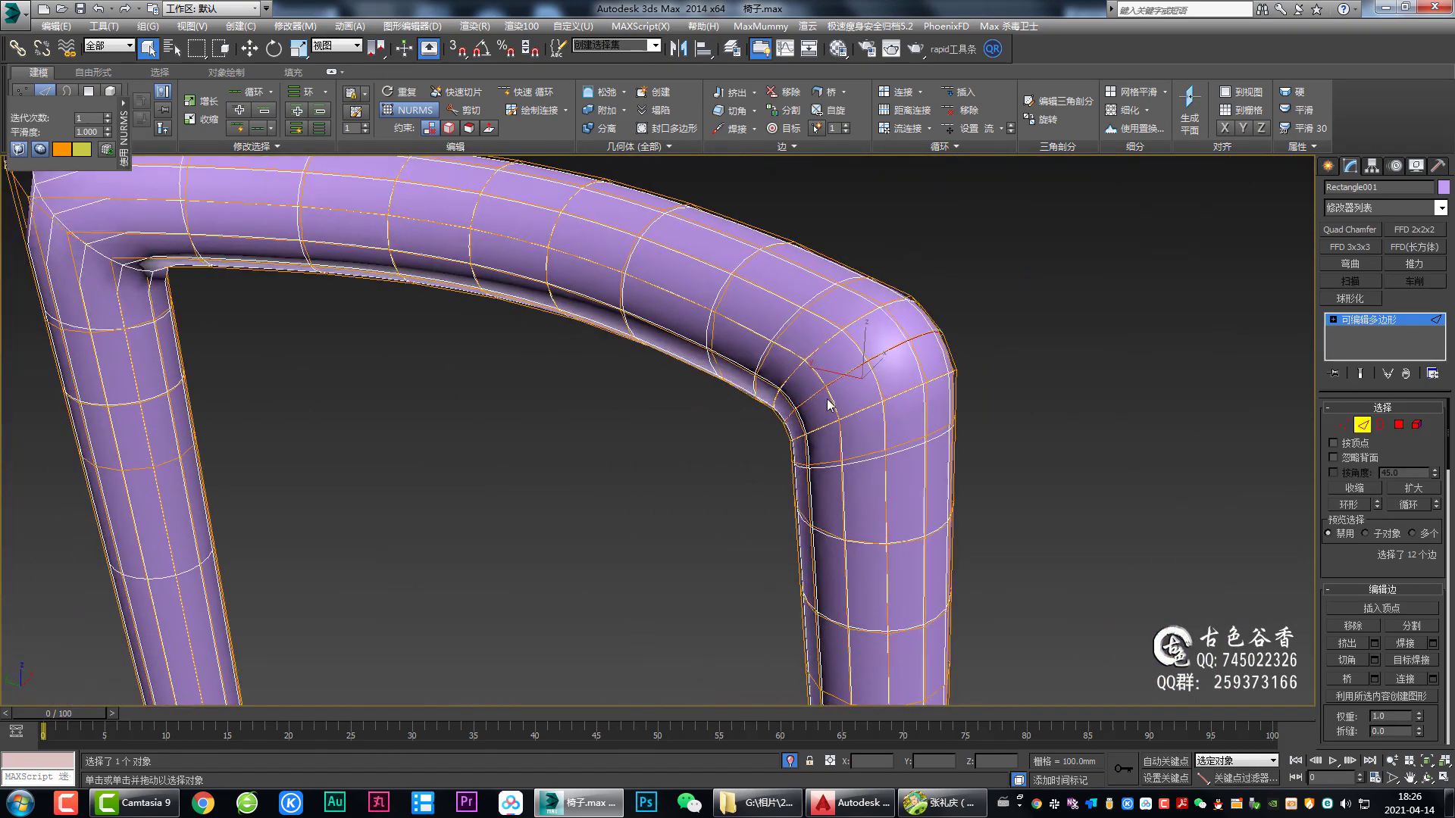
key("ctrl+BackSpace")
Step: Select an edge at the inner corner in the Left wireframe view
key("F3")
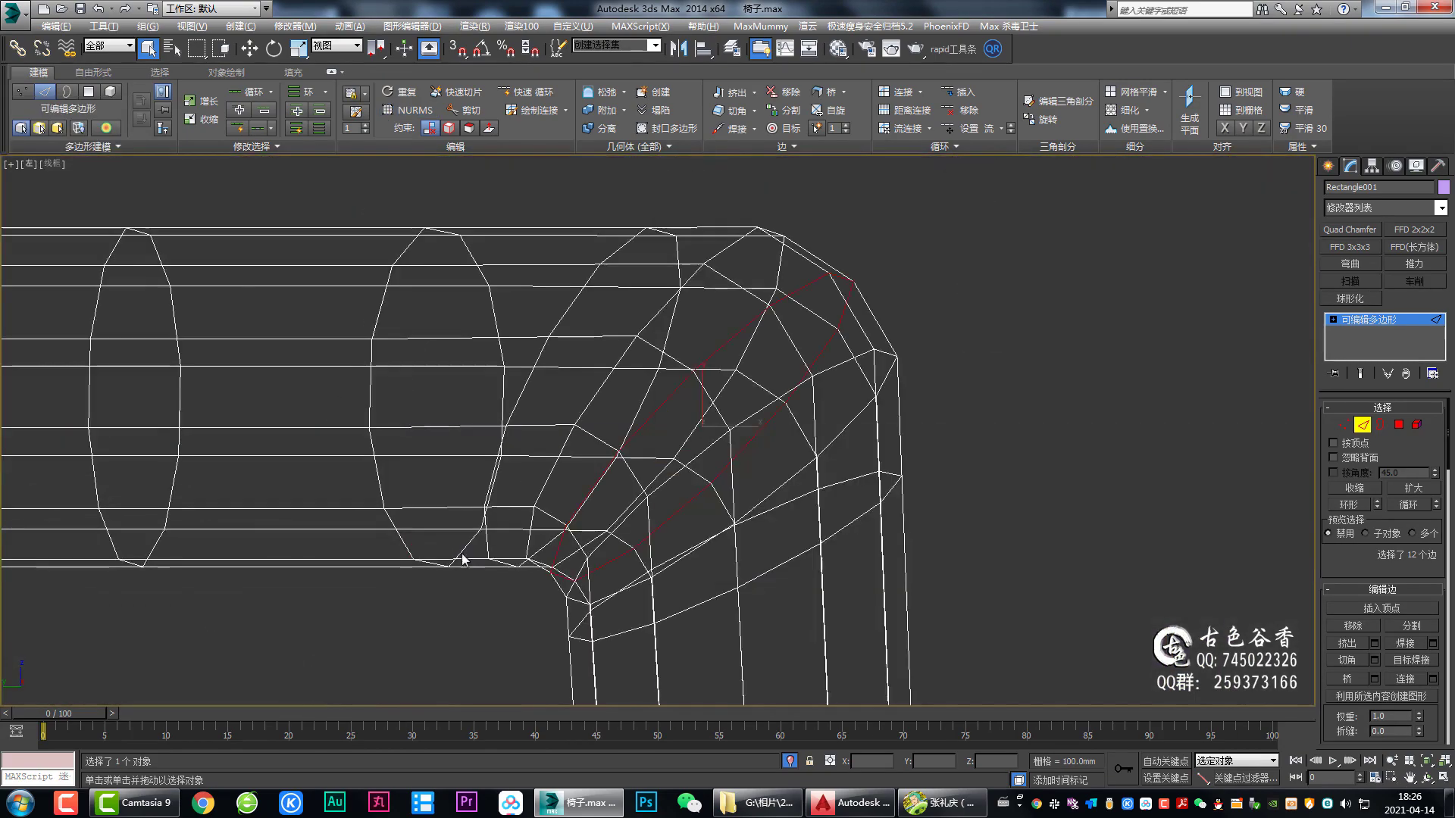
key("l")
scroll(893, 370, "up", 3)
scroll(893, 369, "up", 2)
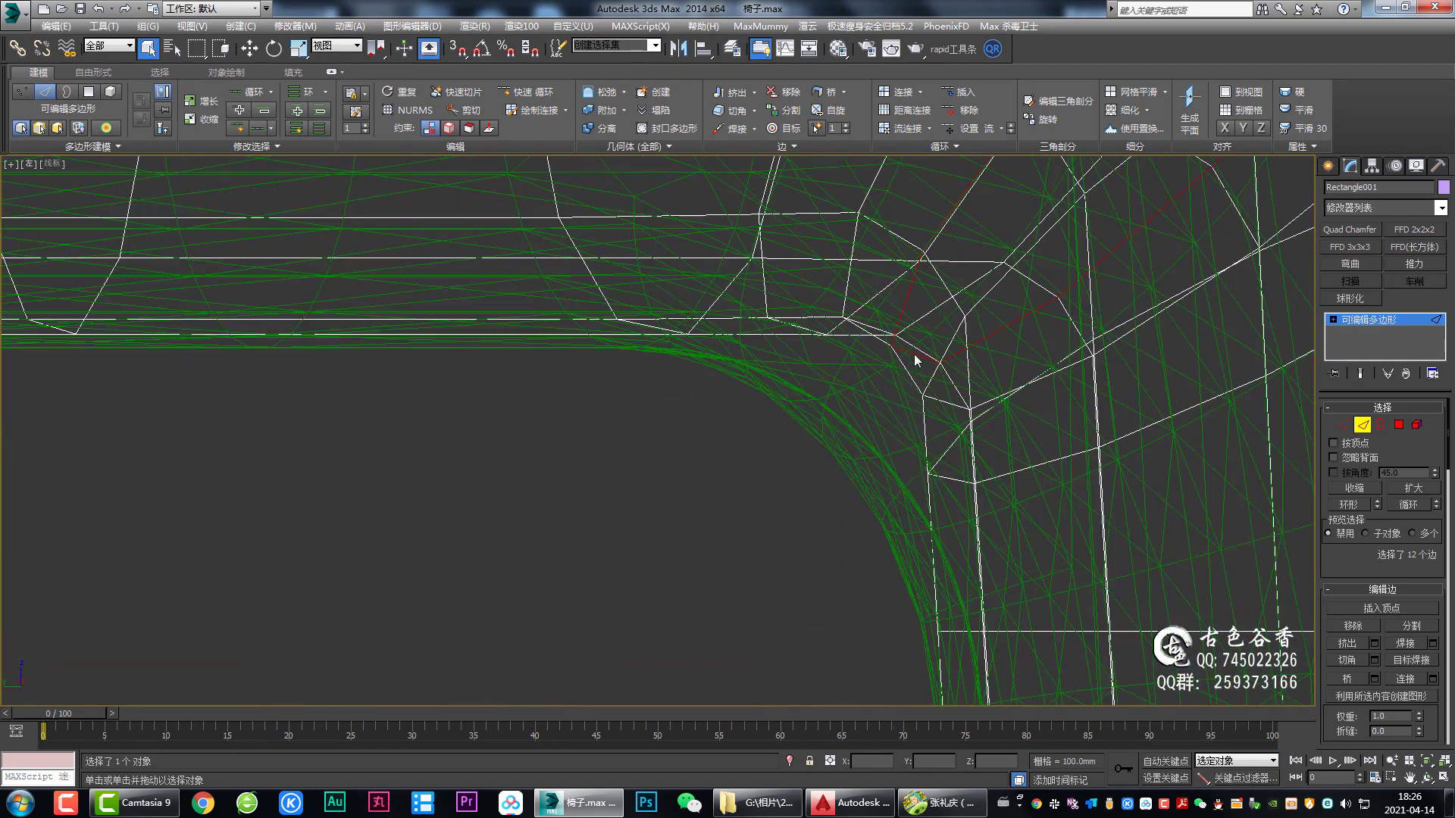
scroll(852, 421, "up", 2)
left_click(853, 422)
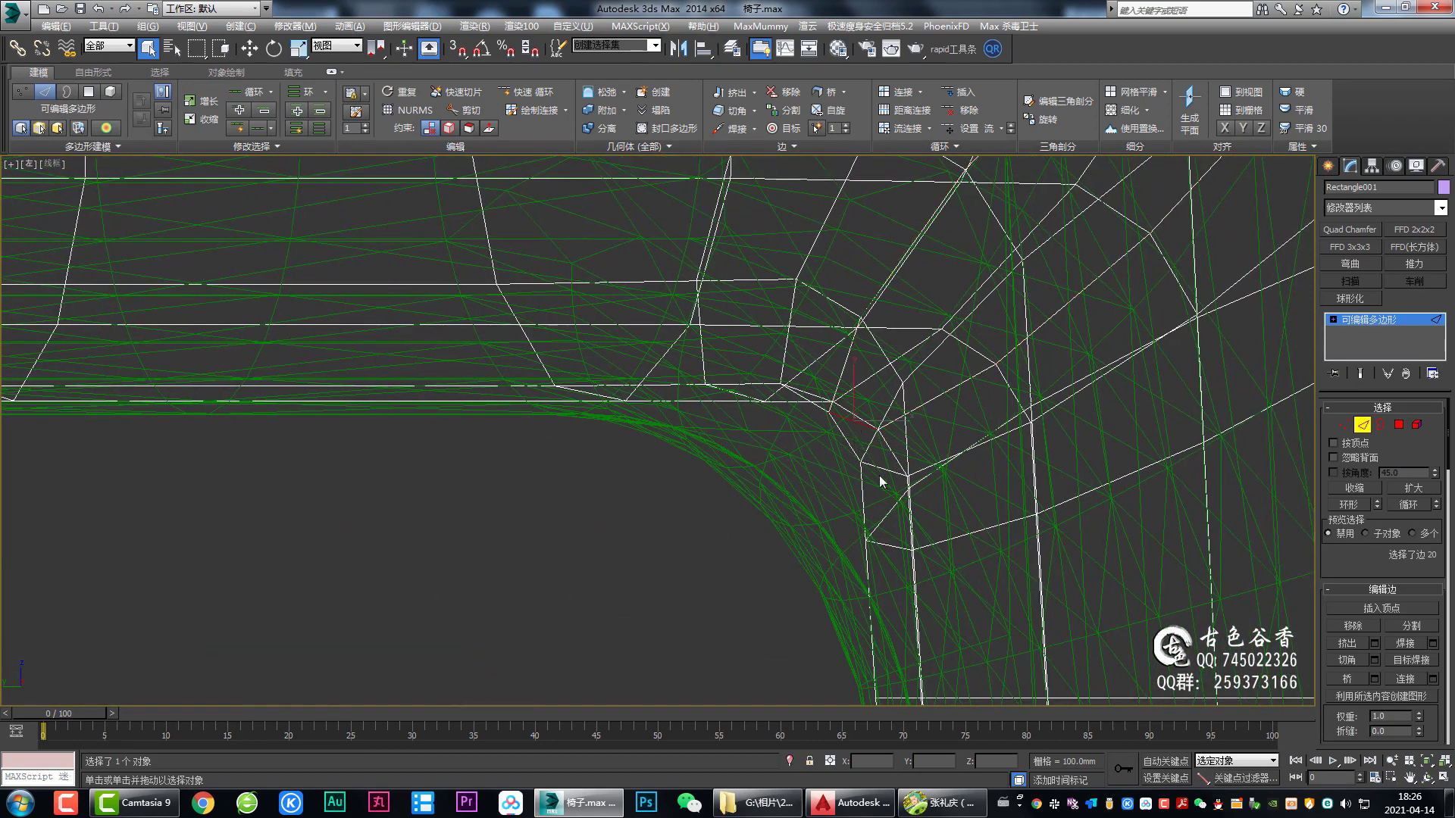
key("p")
key("F3")
scroll(897, 353, "up", 3)
Step: Move the selected corner edges down and left in the side view
scroll(898, 353, "down", 3)
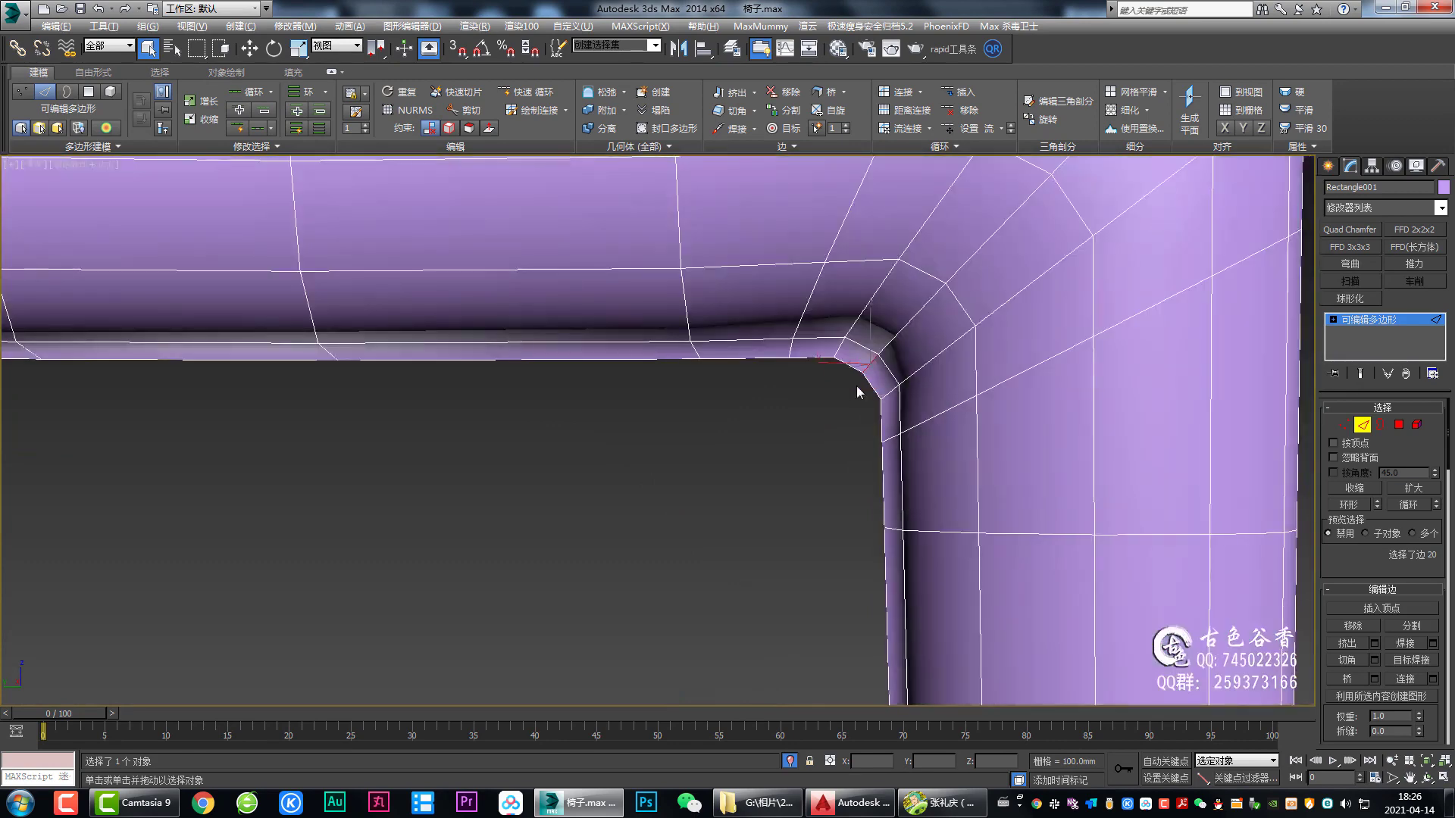
mouse_move(856, 385)
middle_mouse_down("alt")
mouse_move(985, 340)
mouse_move(789, 375)
middle_mouse_up("alt")
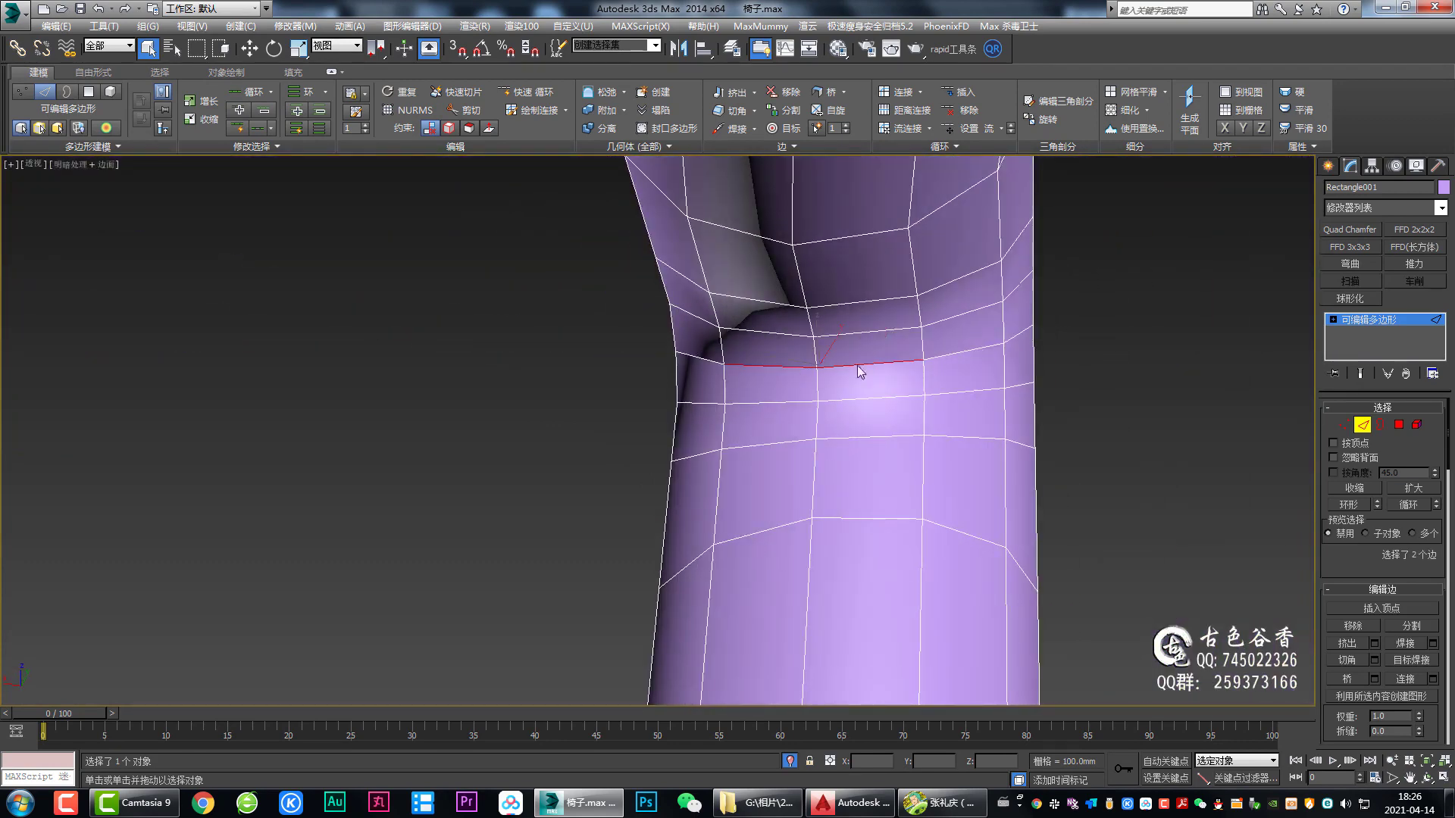
key("alt+w")
key("alt+w")
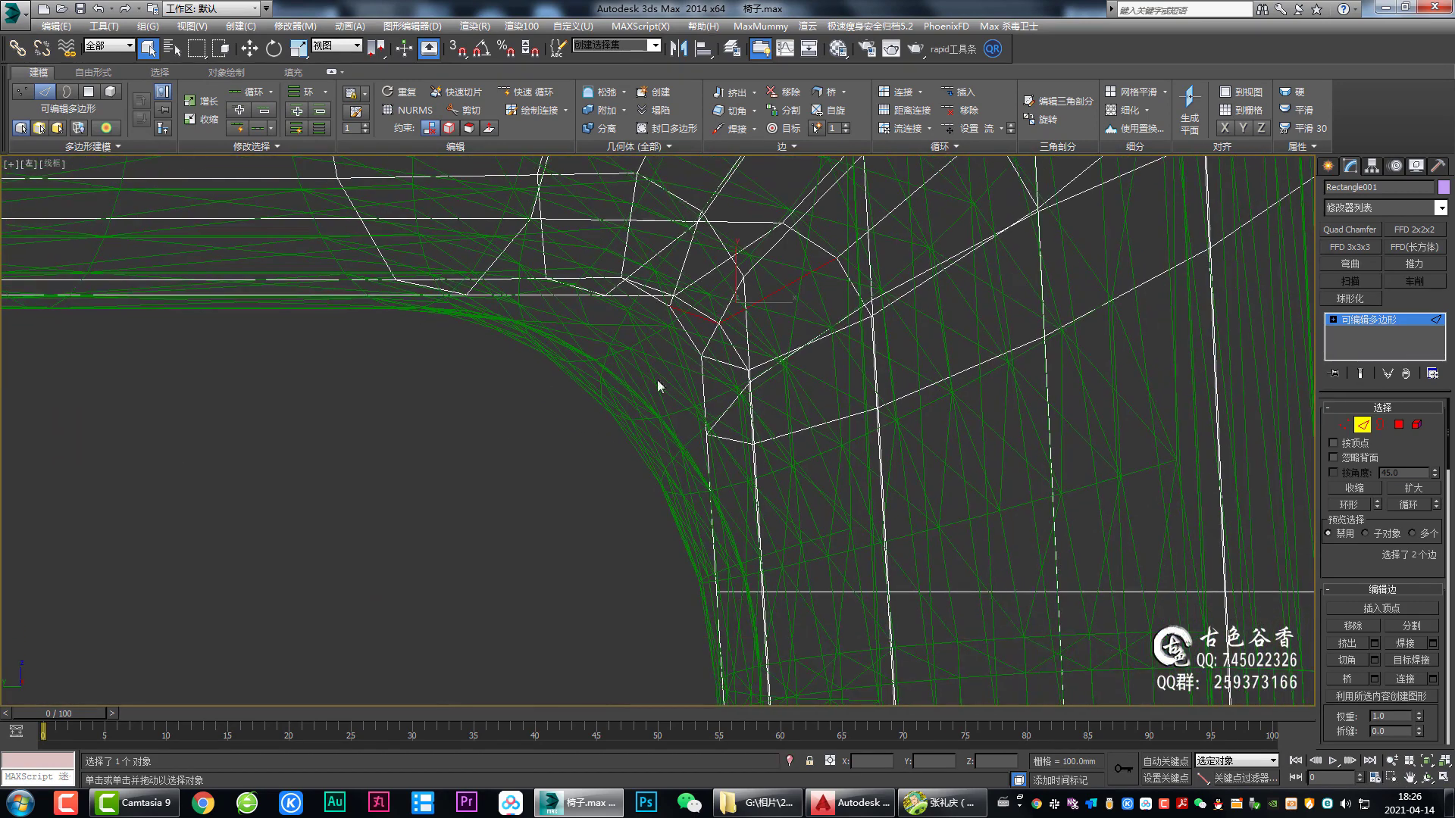
left_click_drag(758, 292, 679, 385)
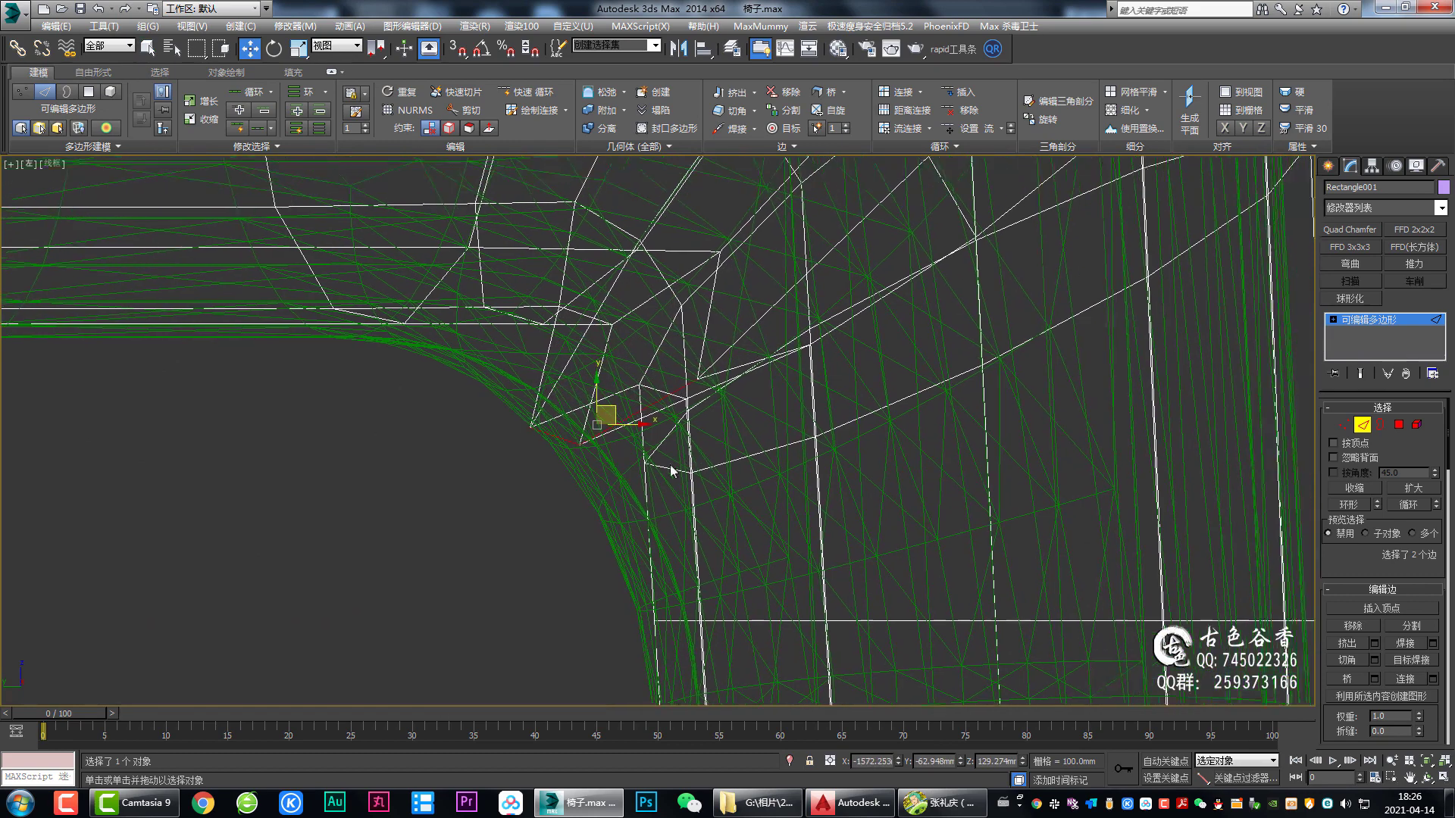
Step: Select two edges just above the joint seam in the shaded perspective view
key("alt+w")
scroll(889, 513, "up", 5)
scroll(862, 471, "down", 5)
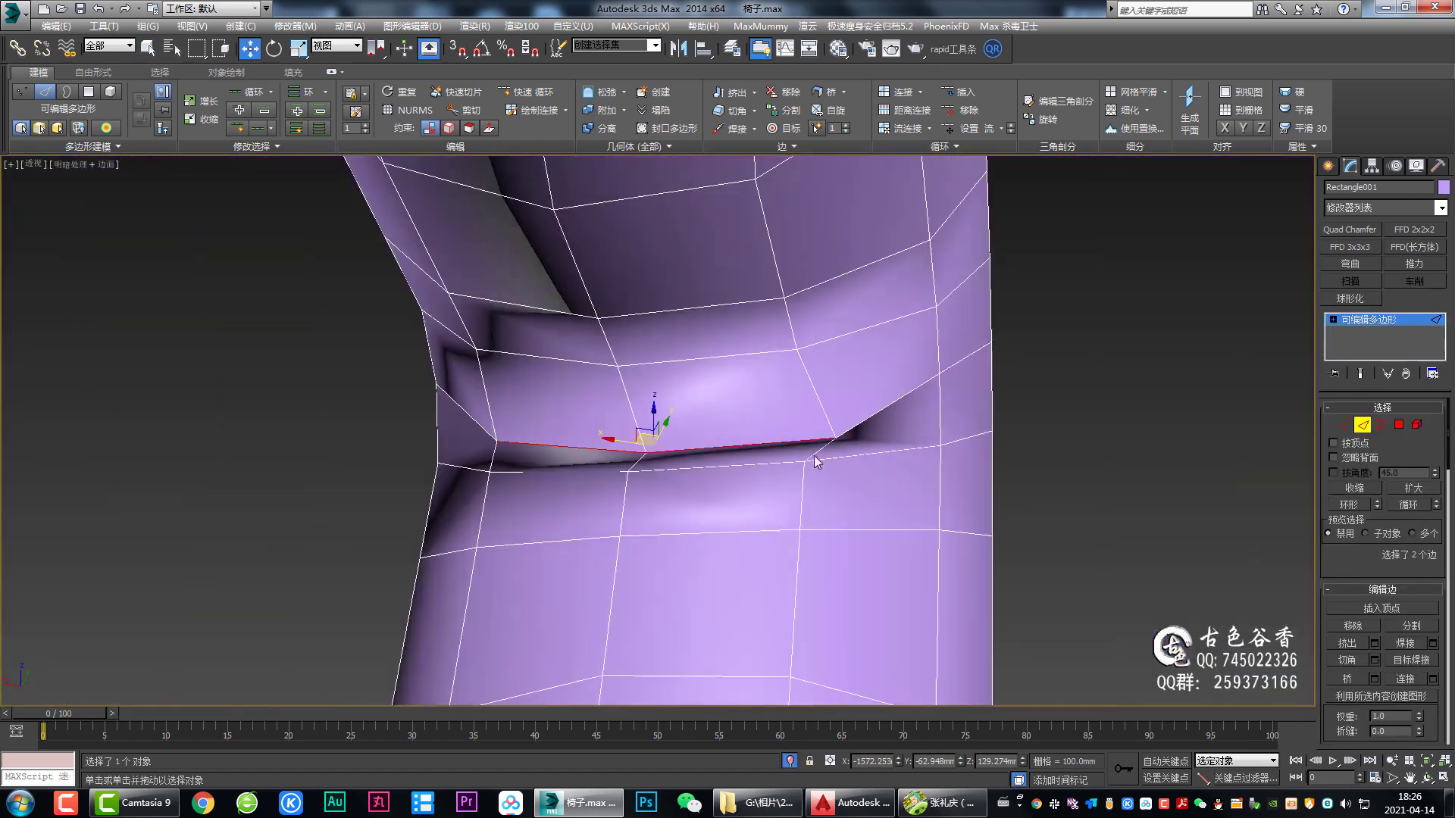
mouse_move(815, 458)
middle_mouse_down("alt")
mouse_move(740, 465)
mouse_move(760, 422)
mouse_move(813, 429)
mouse_move(688, 500)
middle_mouse_up("alt")
scroll(783, 440, "up", 3)
left_click(687, 492)
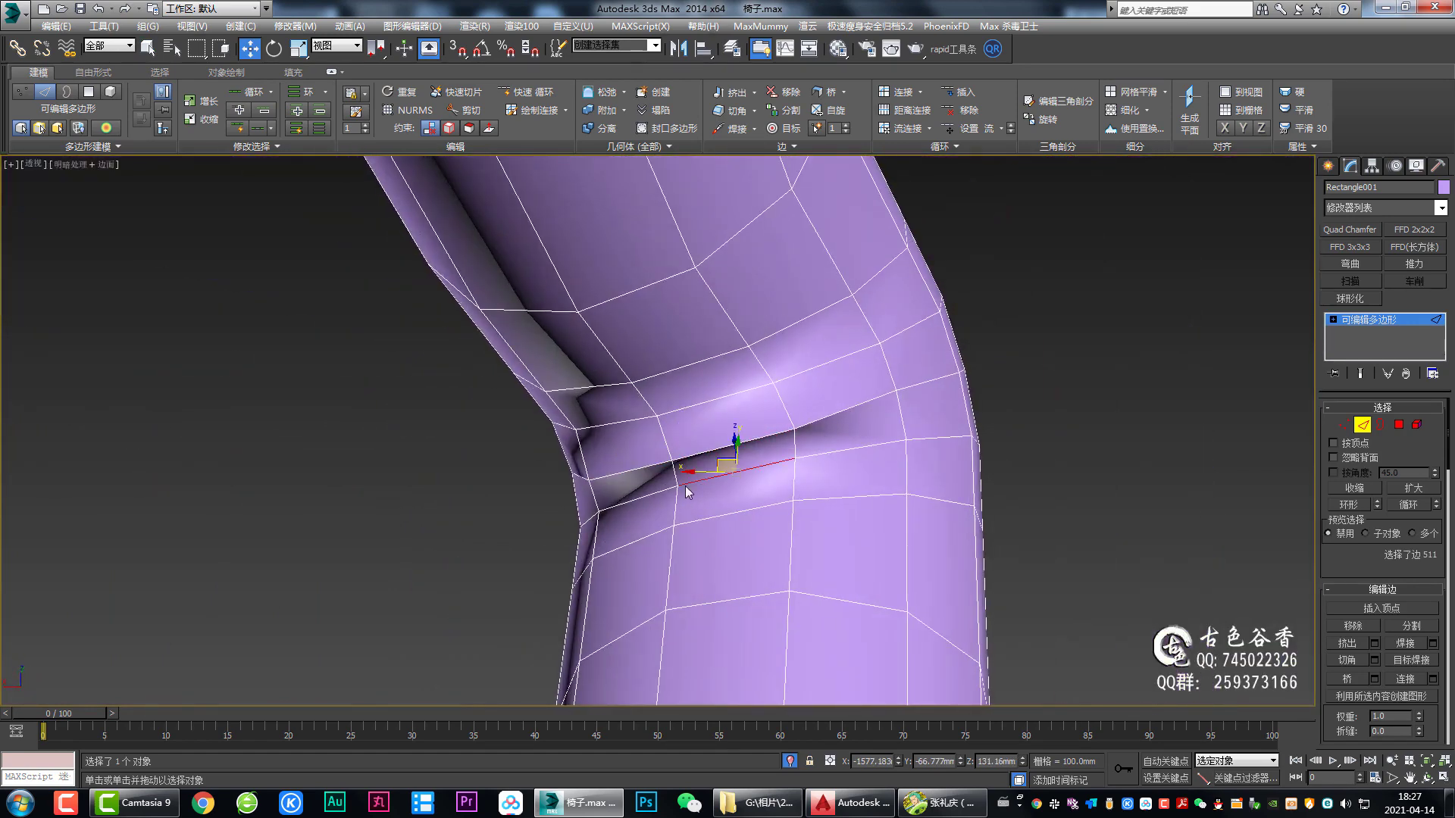
left_click(660, 500, "ctrl")
Step: Shift the lower corner edges slightly in the Left view to reshape the joint
key("l")
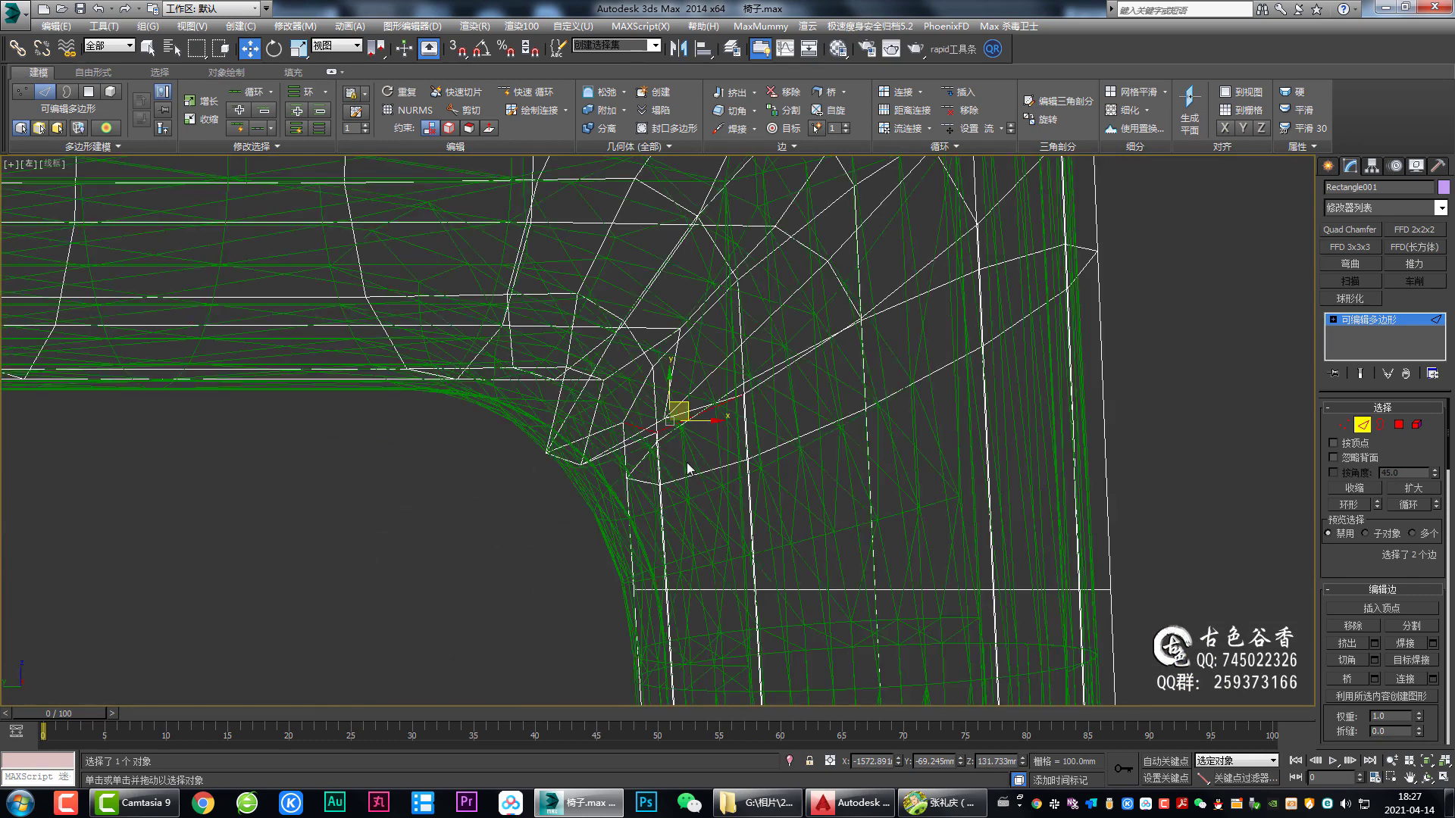
left_click(675, 441)
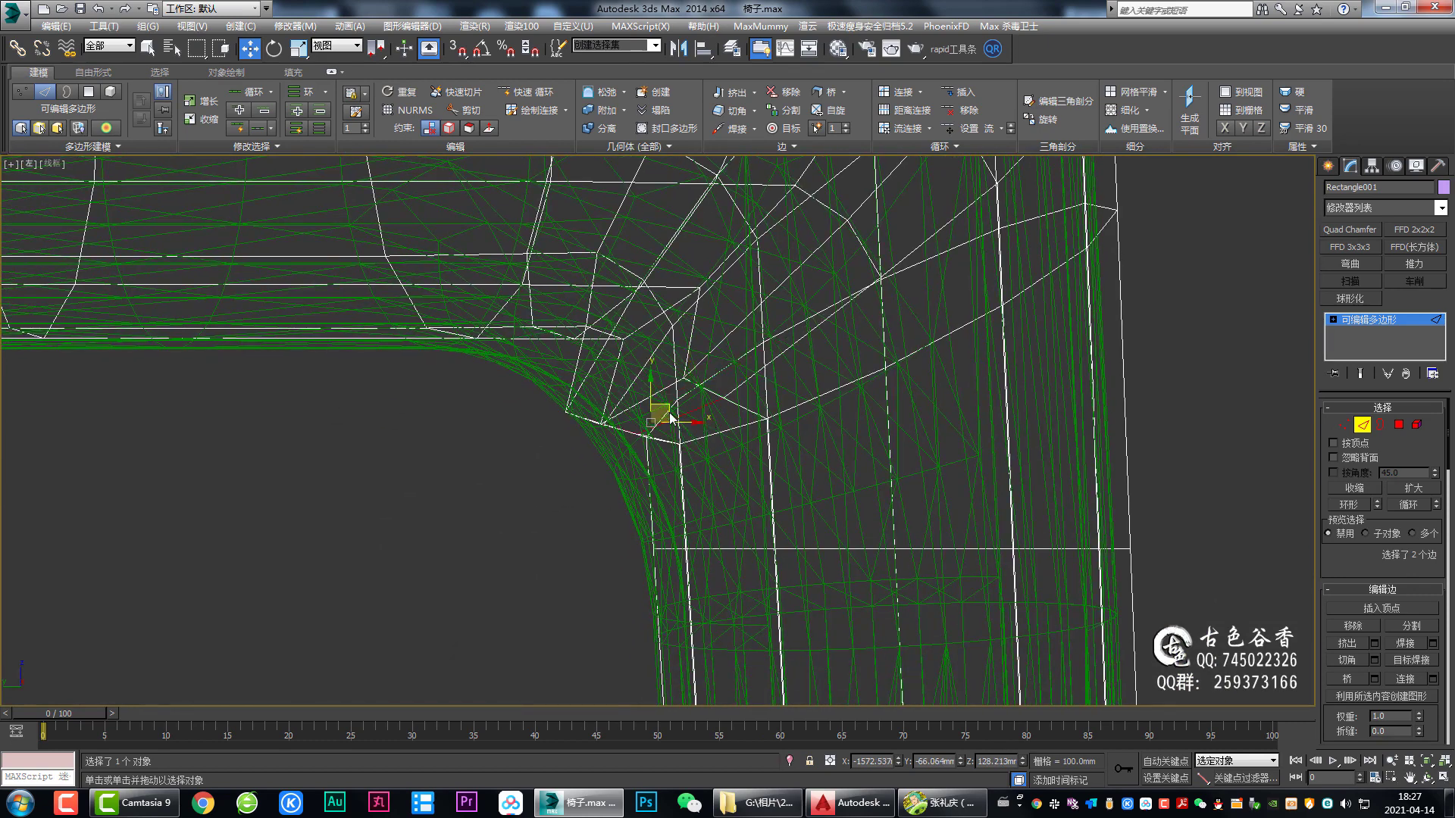
left_click_drag(671, 418, 655, 433)
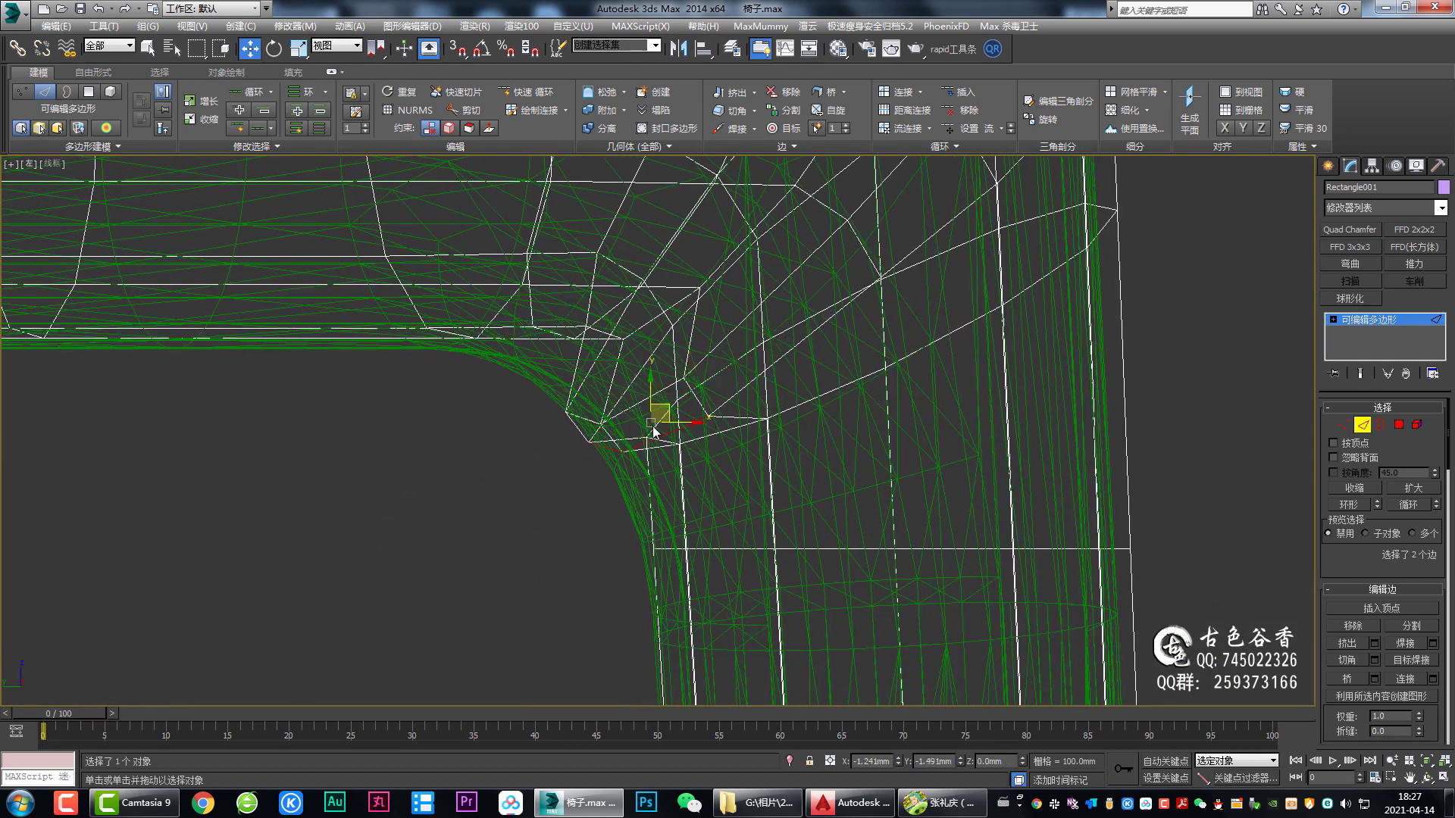
left_click(682, 452)
key("p")
key("F3")
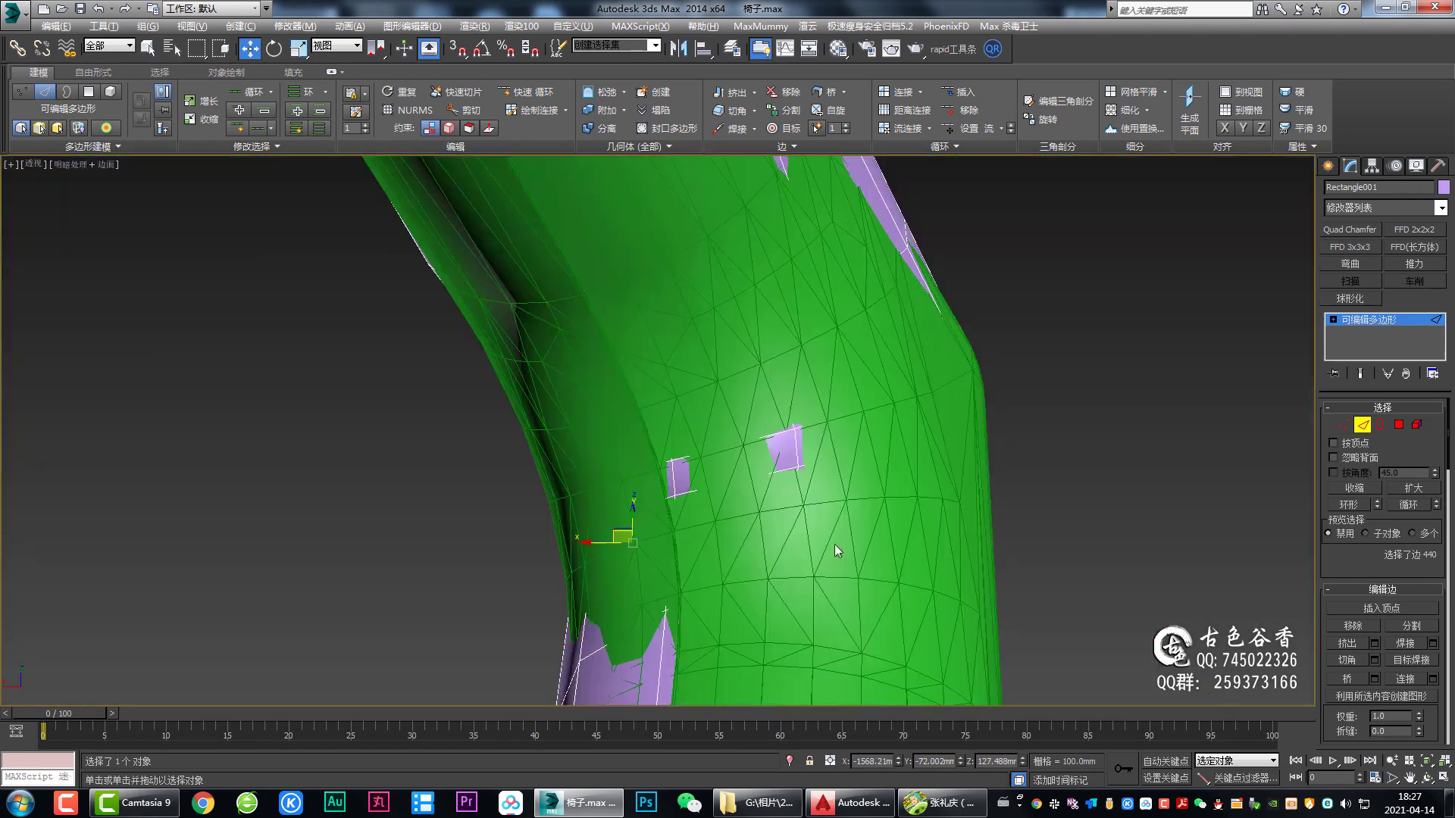
scroll(705, 445, "down", 5)
scroll(666, 457, "down", 3)
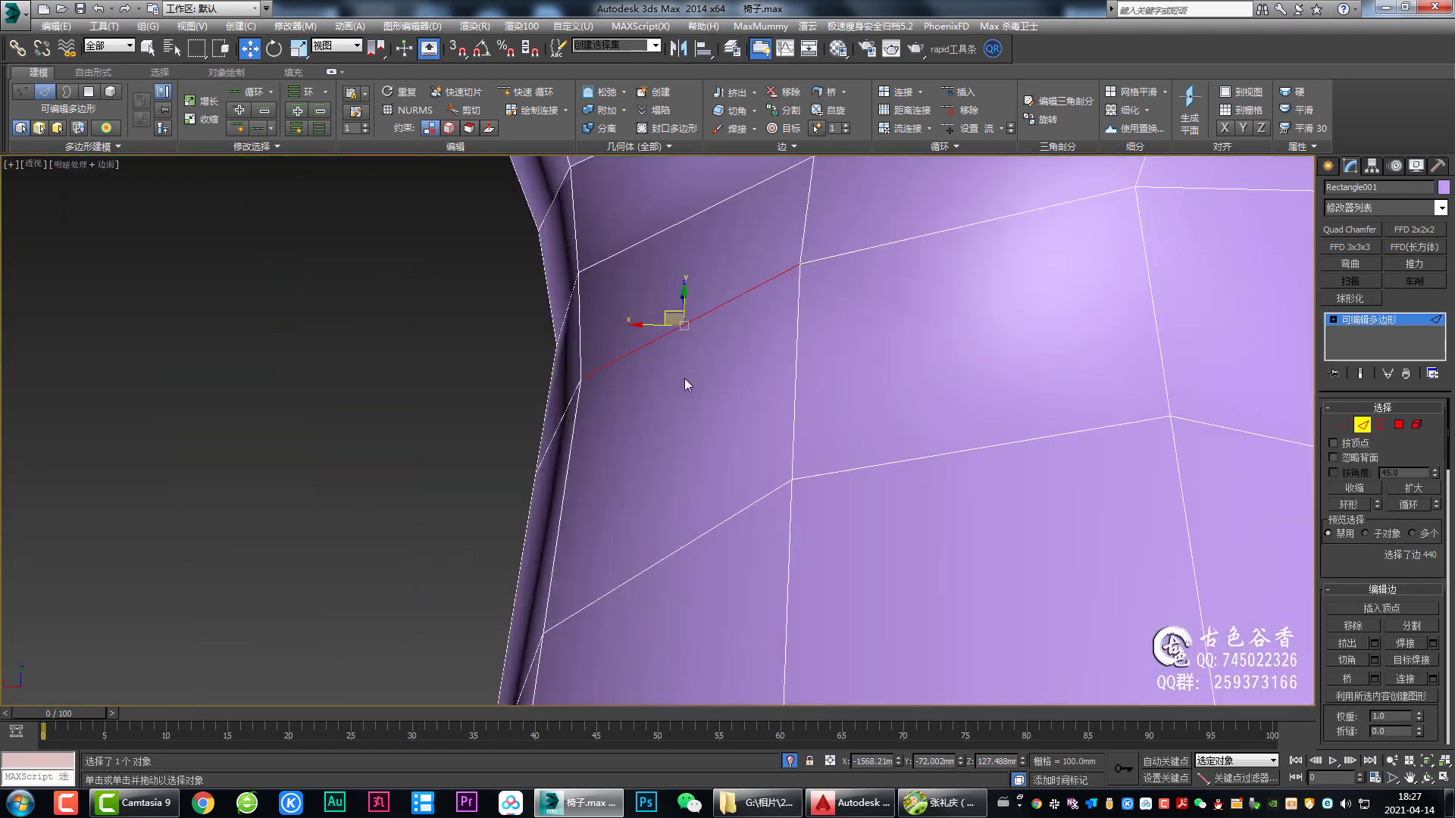
scroll(684, 378, "down", 3)
scroll(695, 411, "down", 2)
mouse_move(819, 421)
middle_mouse_down("alt")
mouse_move(779, 388)
mouse_move(767, 338)
mouse_move(692, 357)
middle_mouse_up("alt")
Step: Select the two polygons at the joint seam and review them in the front view
key("4")
left_click(763, 315)
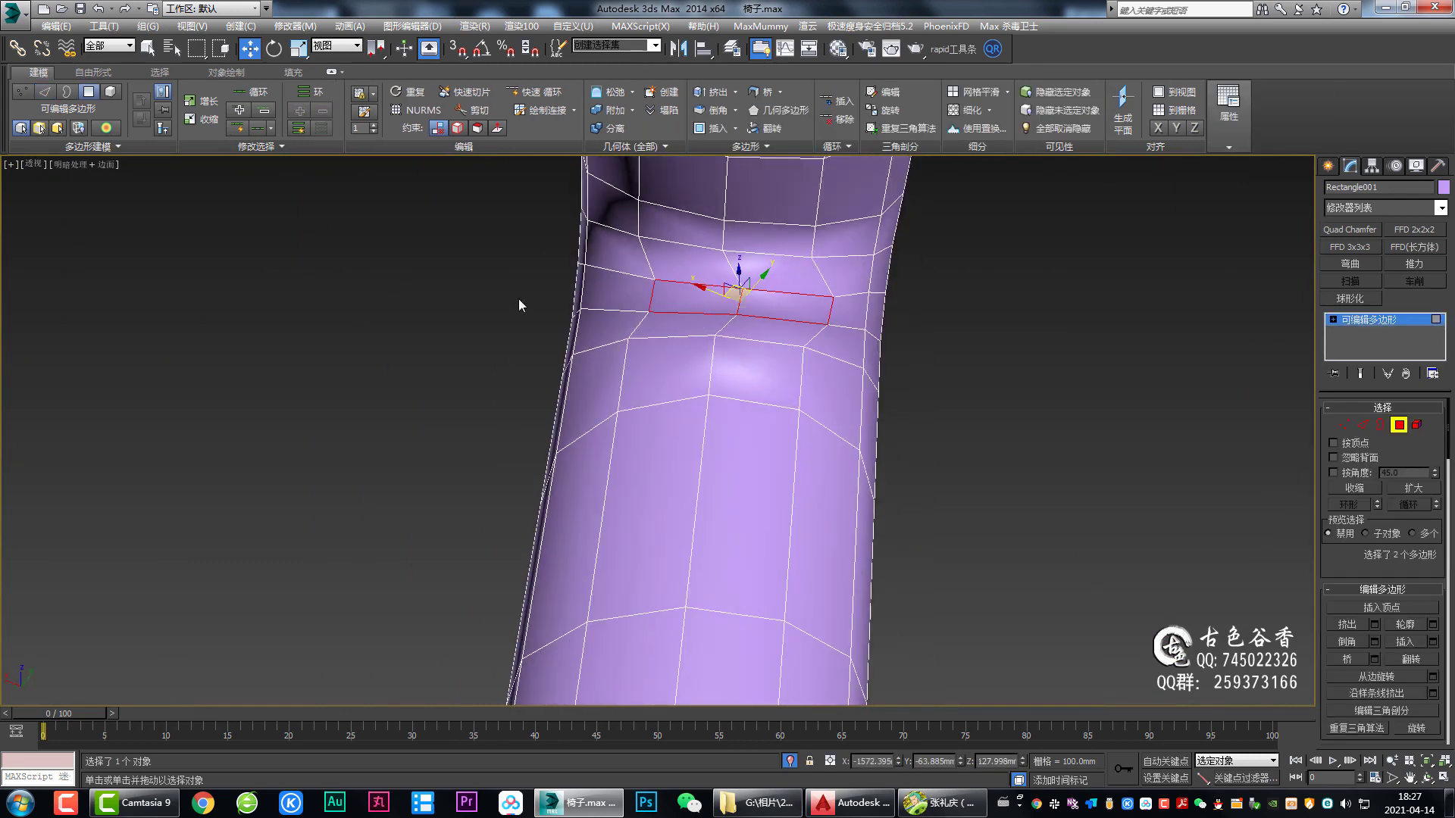
key("alt+w")
right_click(1011, 252)
key("alt+w")
key("z")
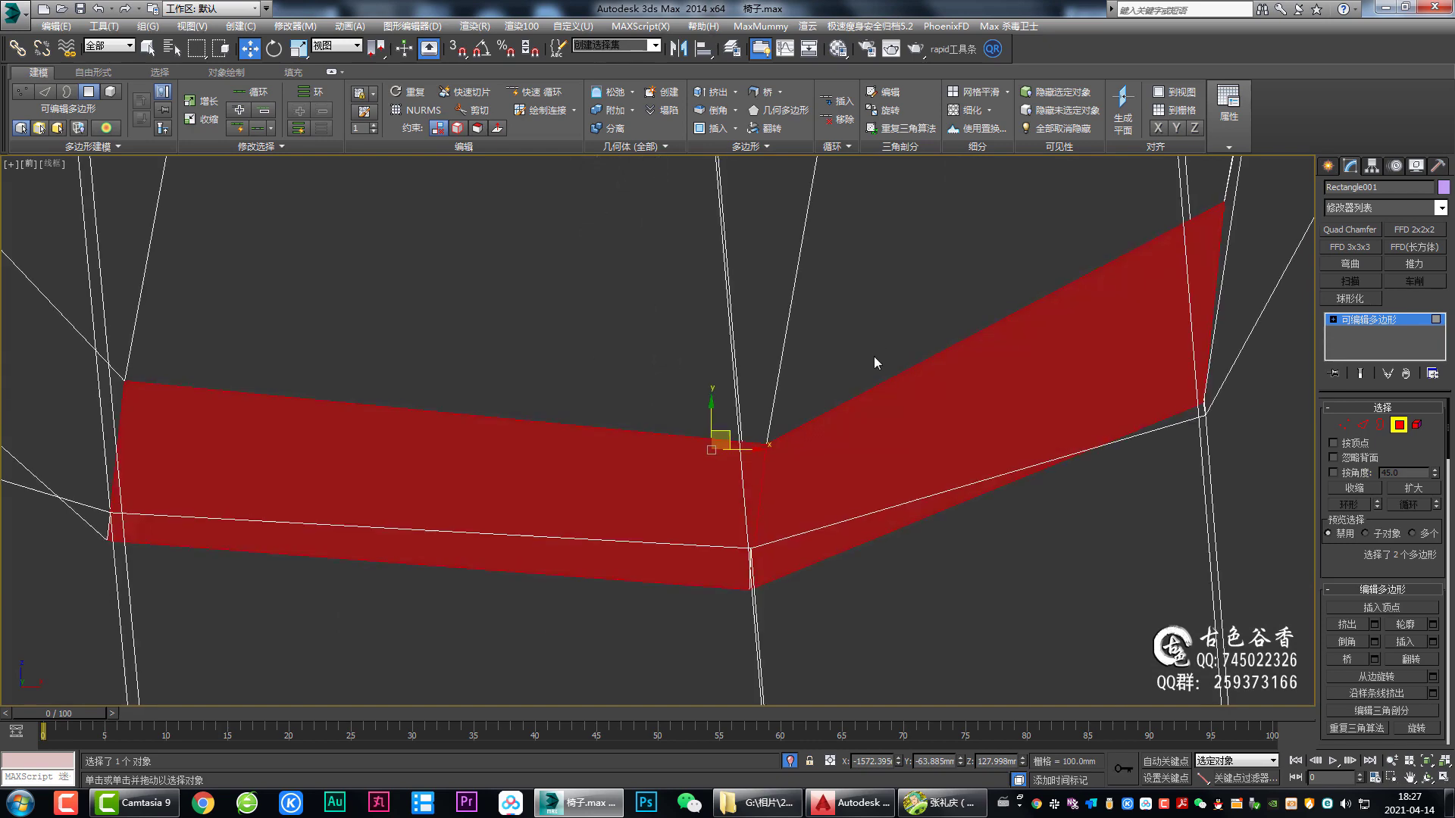
scroll(841, 399, "up", 3)
key("2")
scroll(878, 447, "down", 2)
scroll(876, 466, "up", 1)
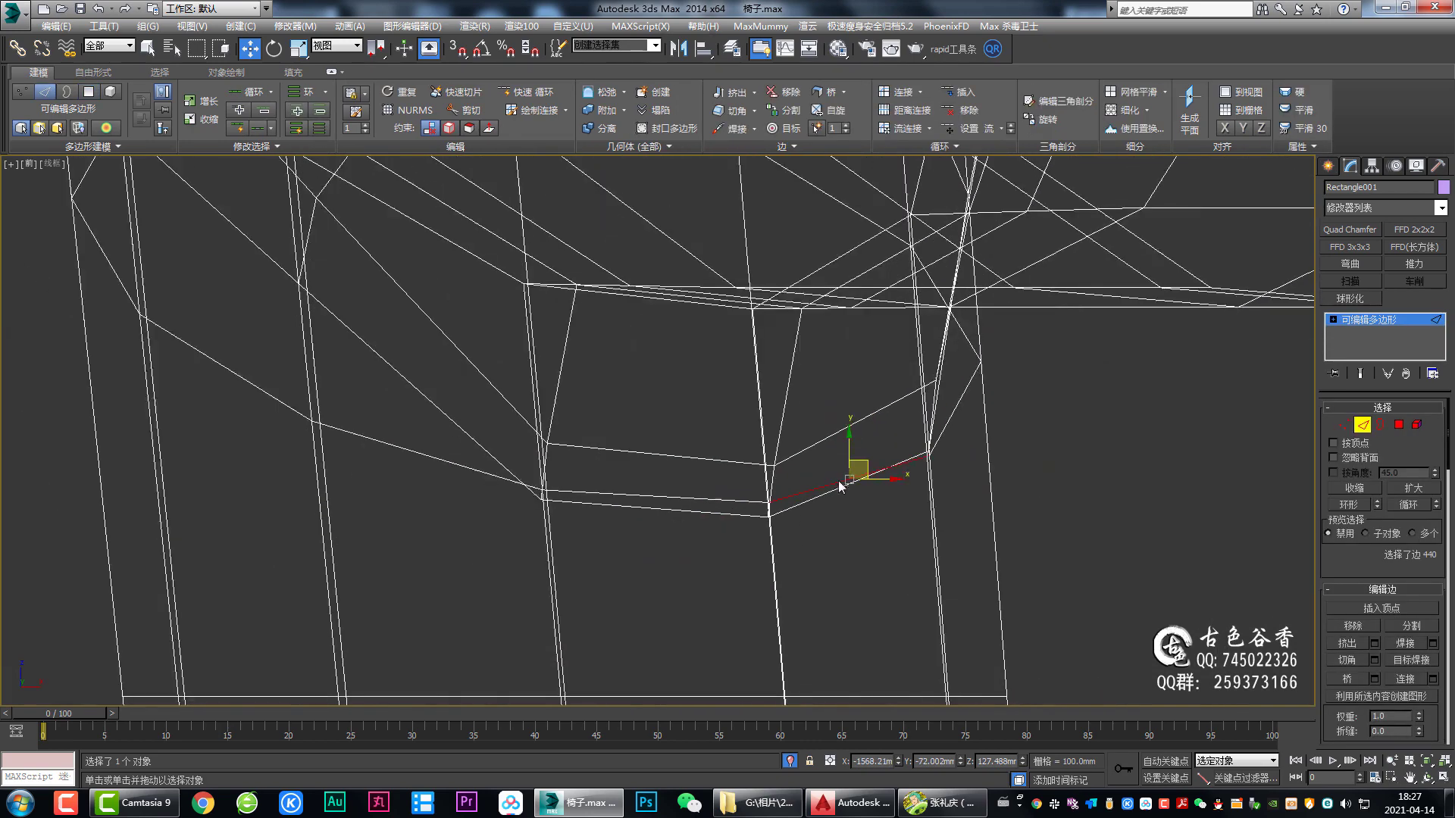
scroll(873, 475, "up", 1)
Step: Slide the two joint polygons sideways to the left along X
key("alt+w")
right_click(765, 447)
key("alt+w")
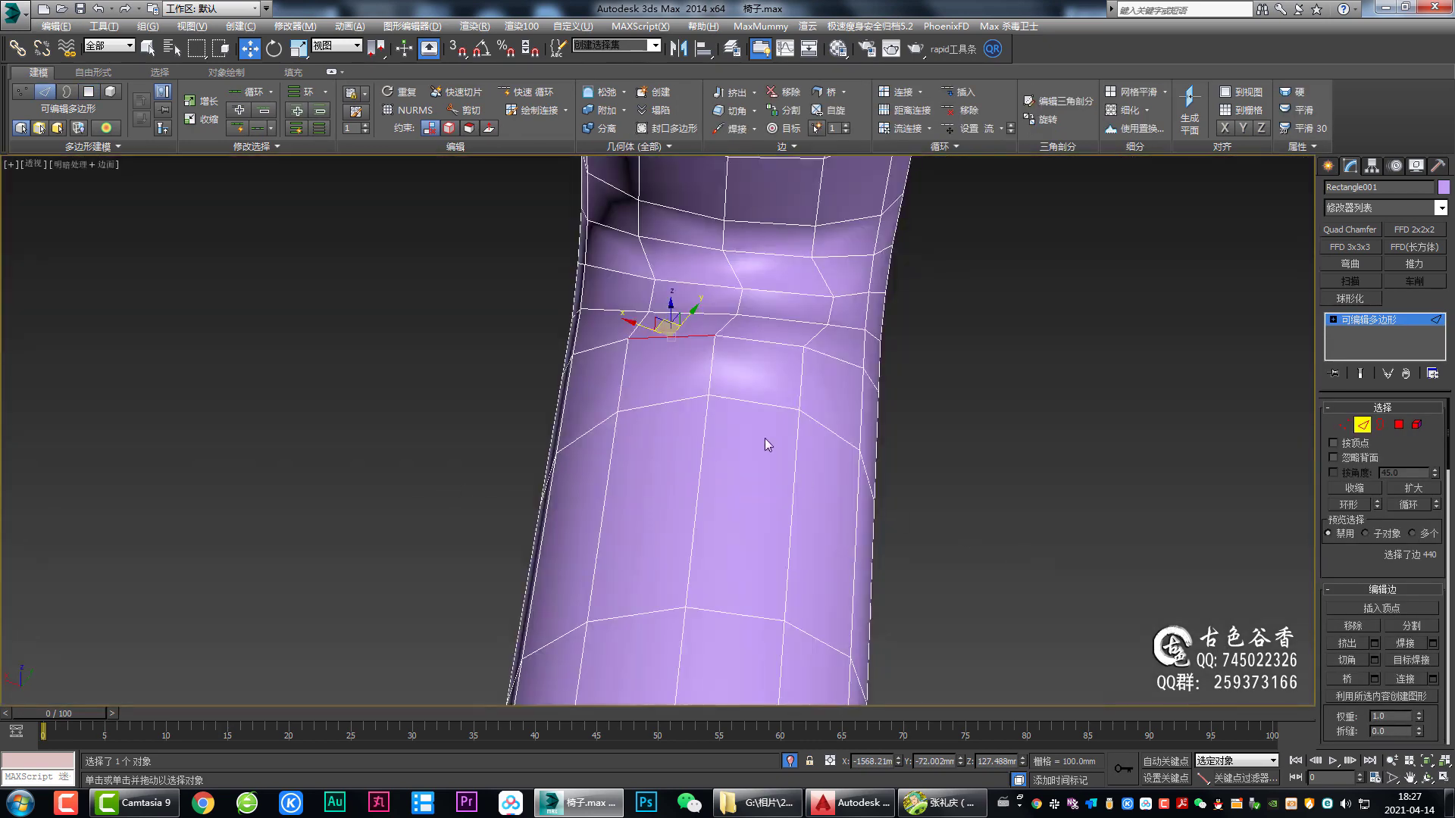
scroll(757, 390, "up", 1)
scroll(796, 333, "up", 1)
scroll(788, 326, "down", 1)
scroll(779, 317, "up", 1)
left_click(779, 318)
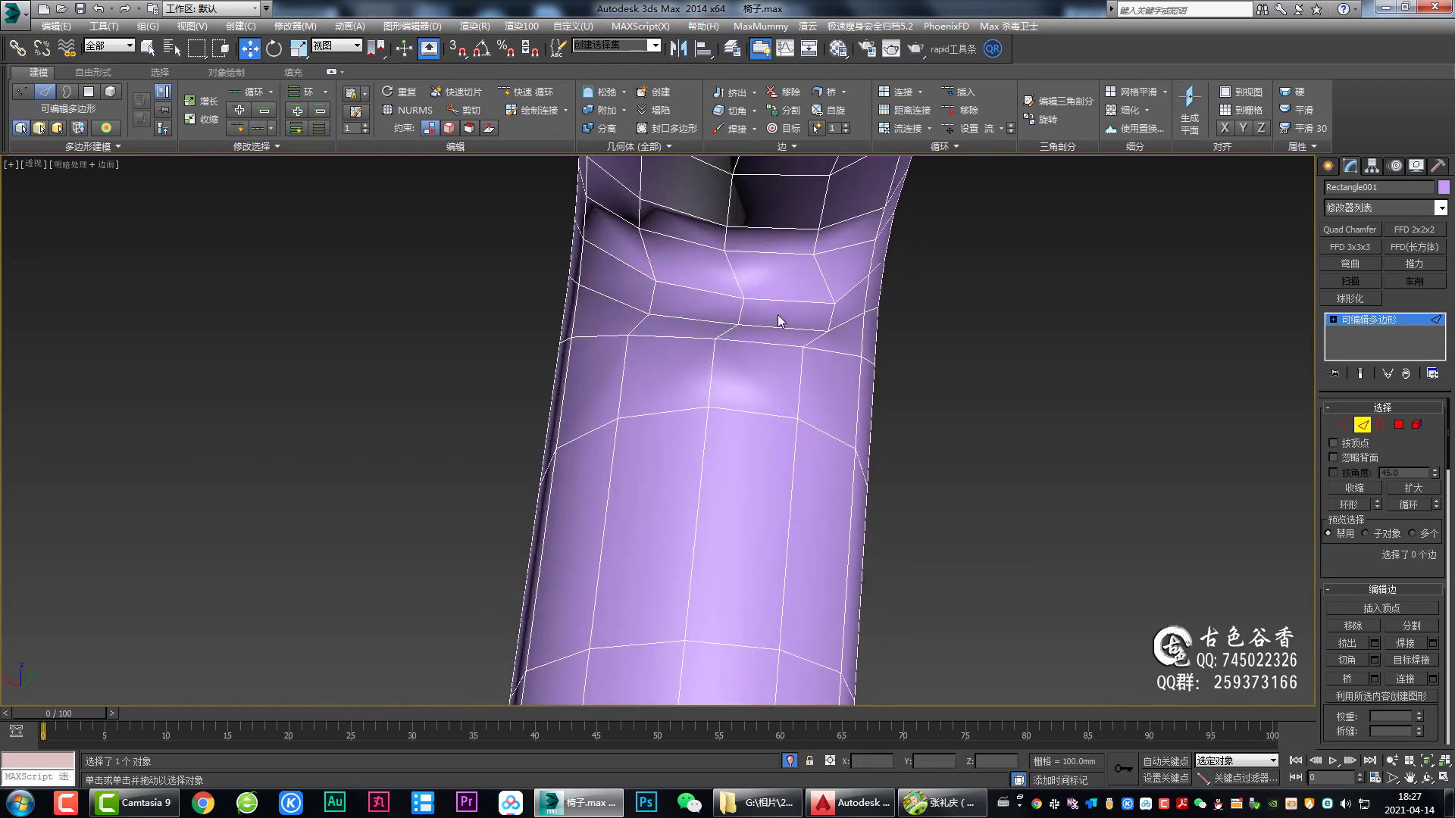
key("4")
middle_click_drag(730, 307, 735, 297, "alt")
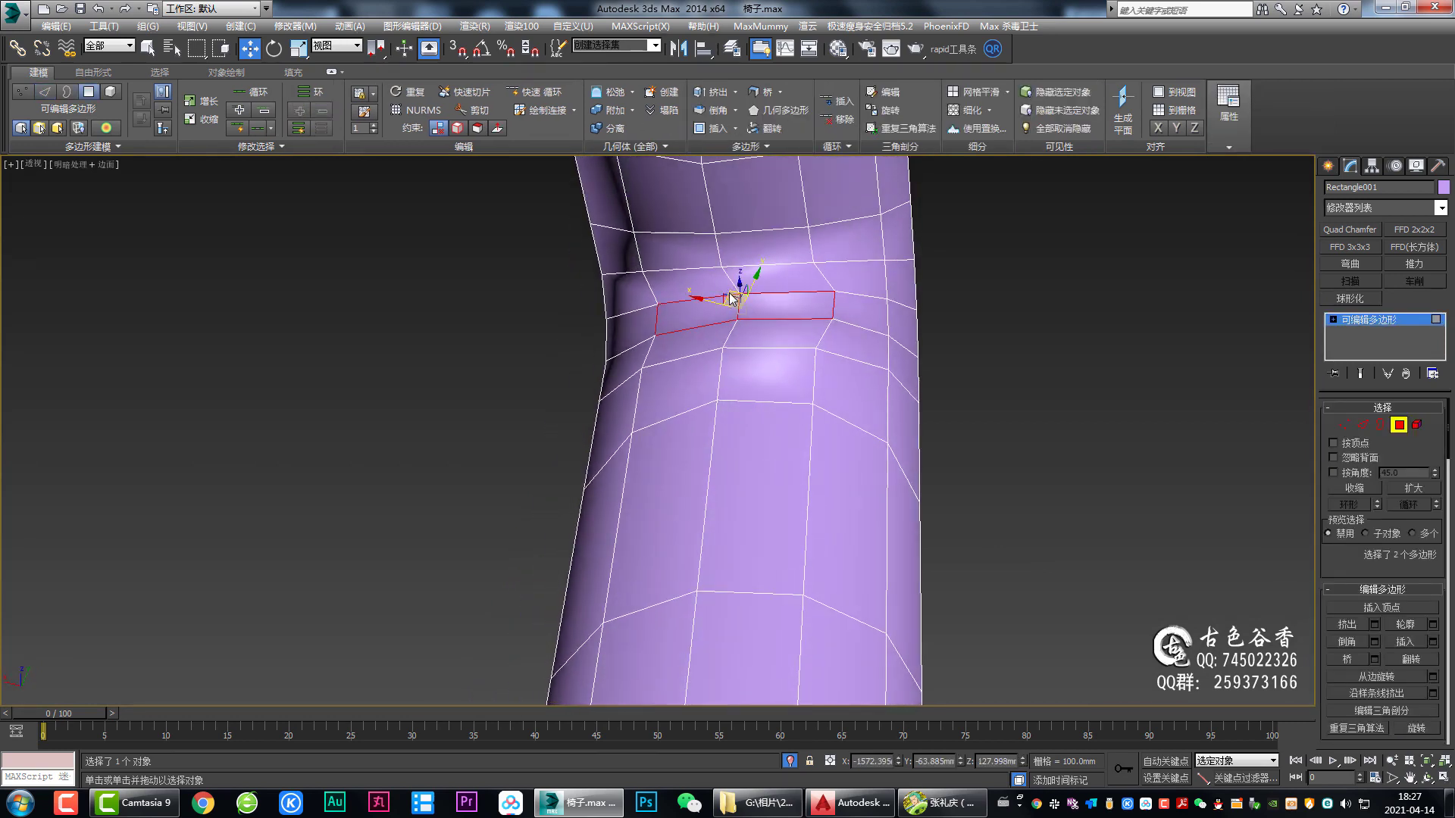
left_click_drag(732, 298, 713, 297)
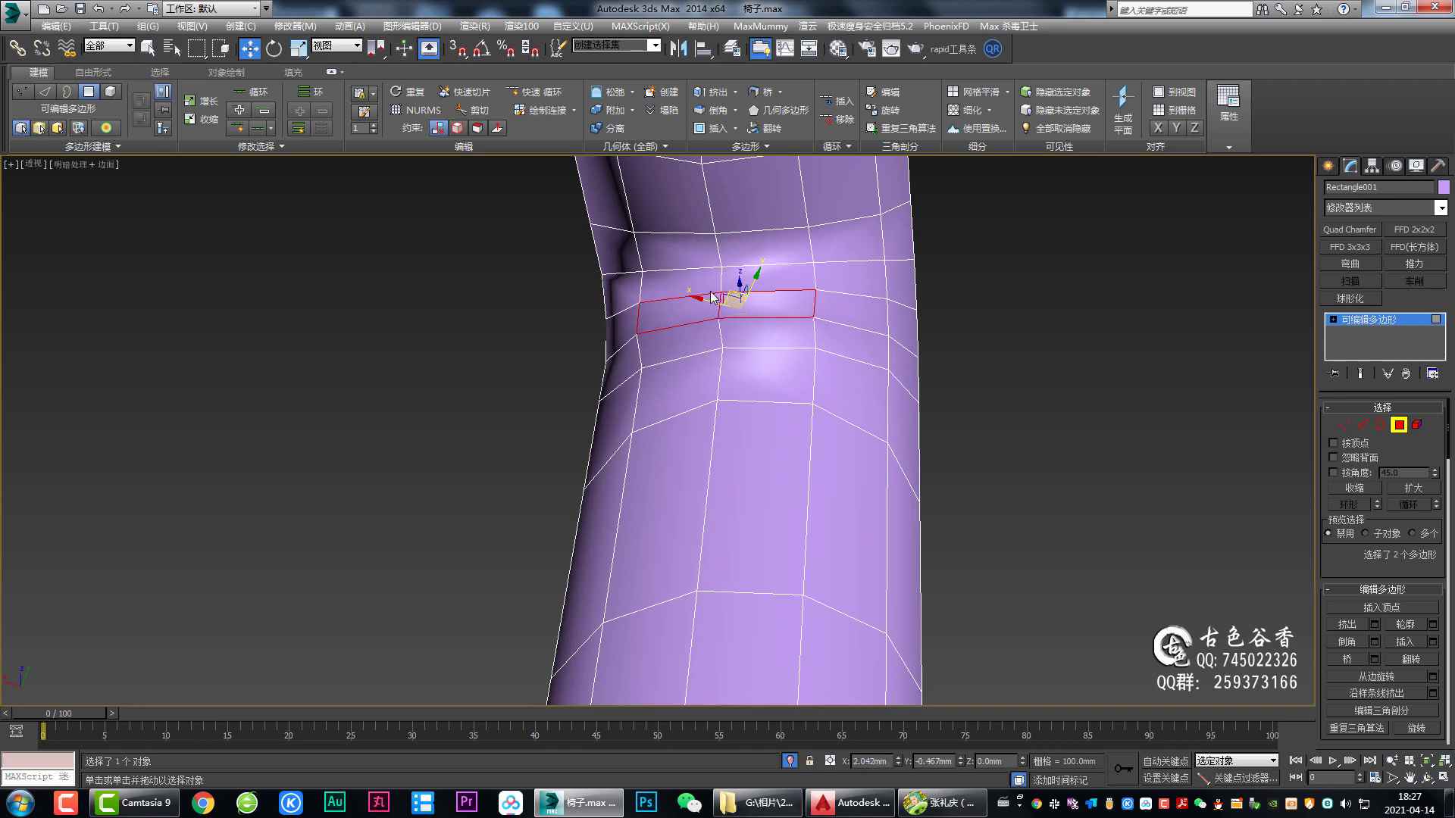
Step: Lower the selected edge loop down the leg
scroll(712, 297, "down", 3)
mouse_move(802, 353)
middle_mouse_down("alt")
mouse_move(765, 368)
mouse_move(770, 326)
mouse_move(788, 347)
middle_mouse_up("alt")
key("2")
key("q")
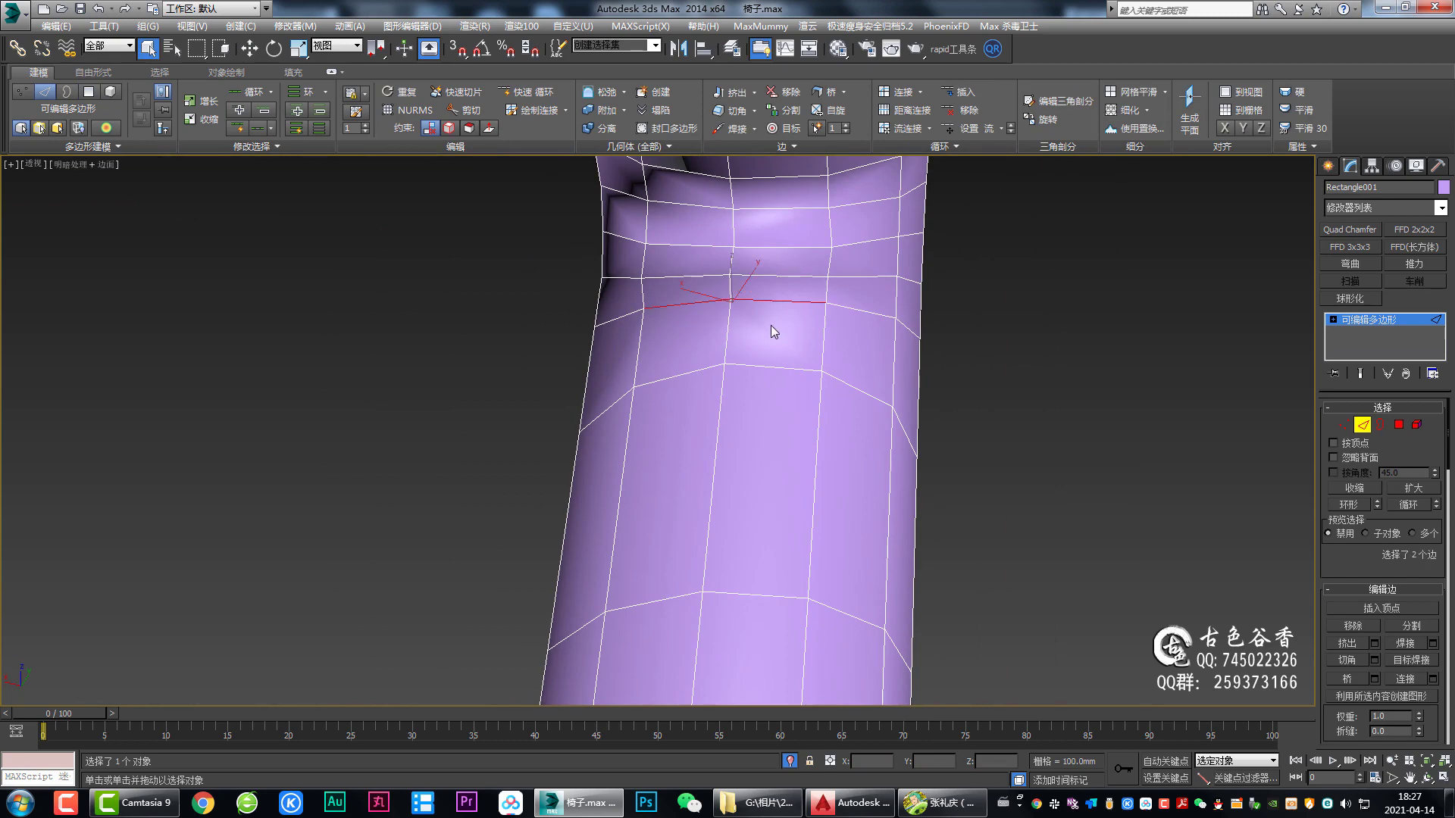
left_click_drag(771, 326, 761, 345)
scroll(767, 341, "down", 5)
scroll(752, 358, "up", 2)
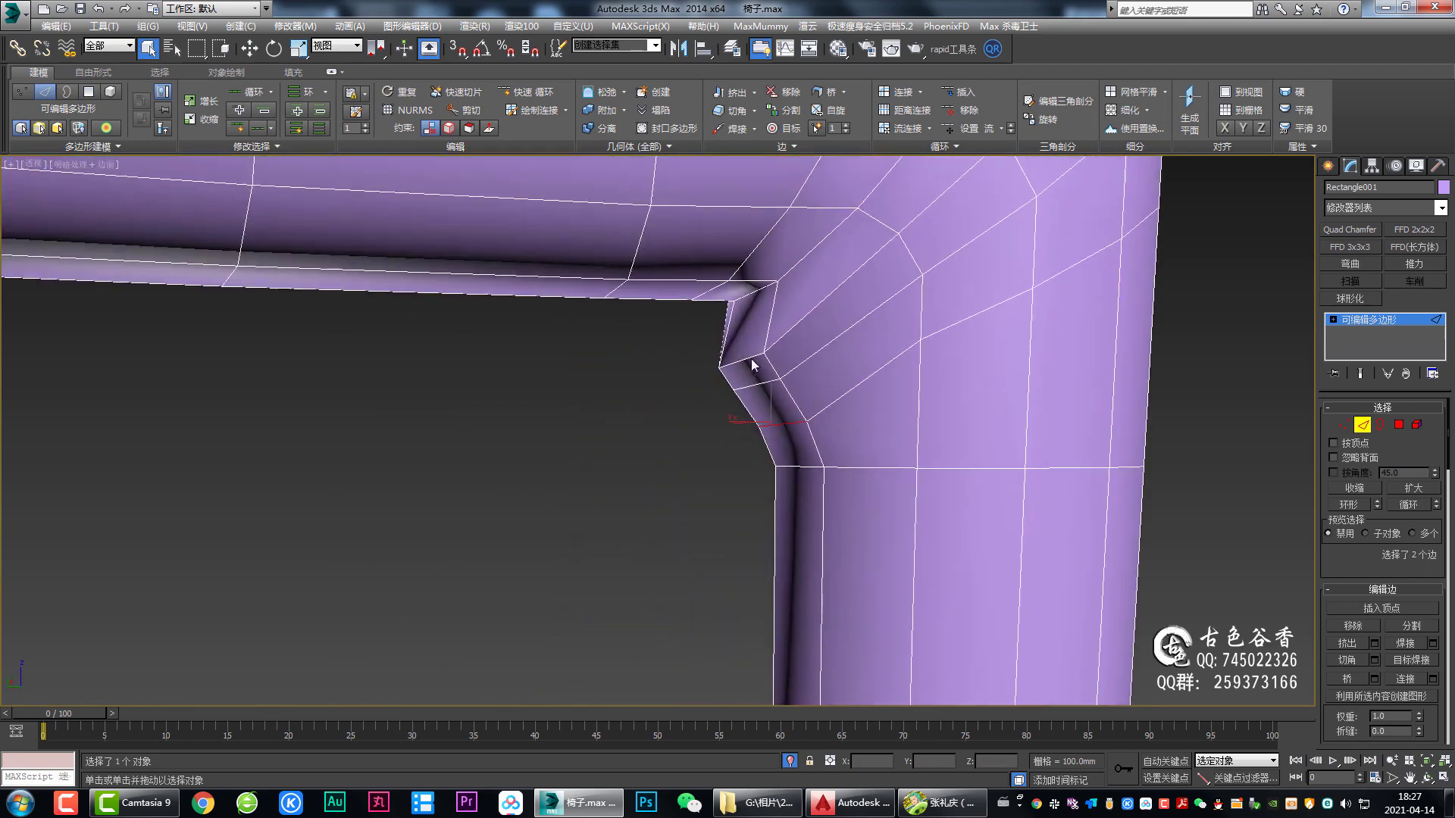
scroll(698, 312, "up", 2)
Step: Select edges at the inner corner and leg bend and shift them into place in the Left view
left_click(692, 294)
mouse_move(693, 295)
middle_mouse_down("alt")
mouse_move(665, 360)
mouse_move(757, 353)
mouse_move(735, 326)
middle_mouse_up("alt")
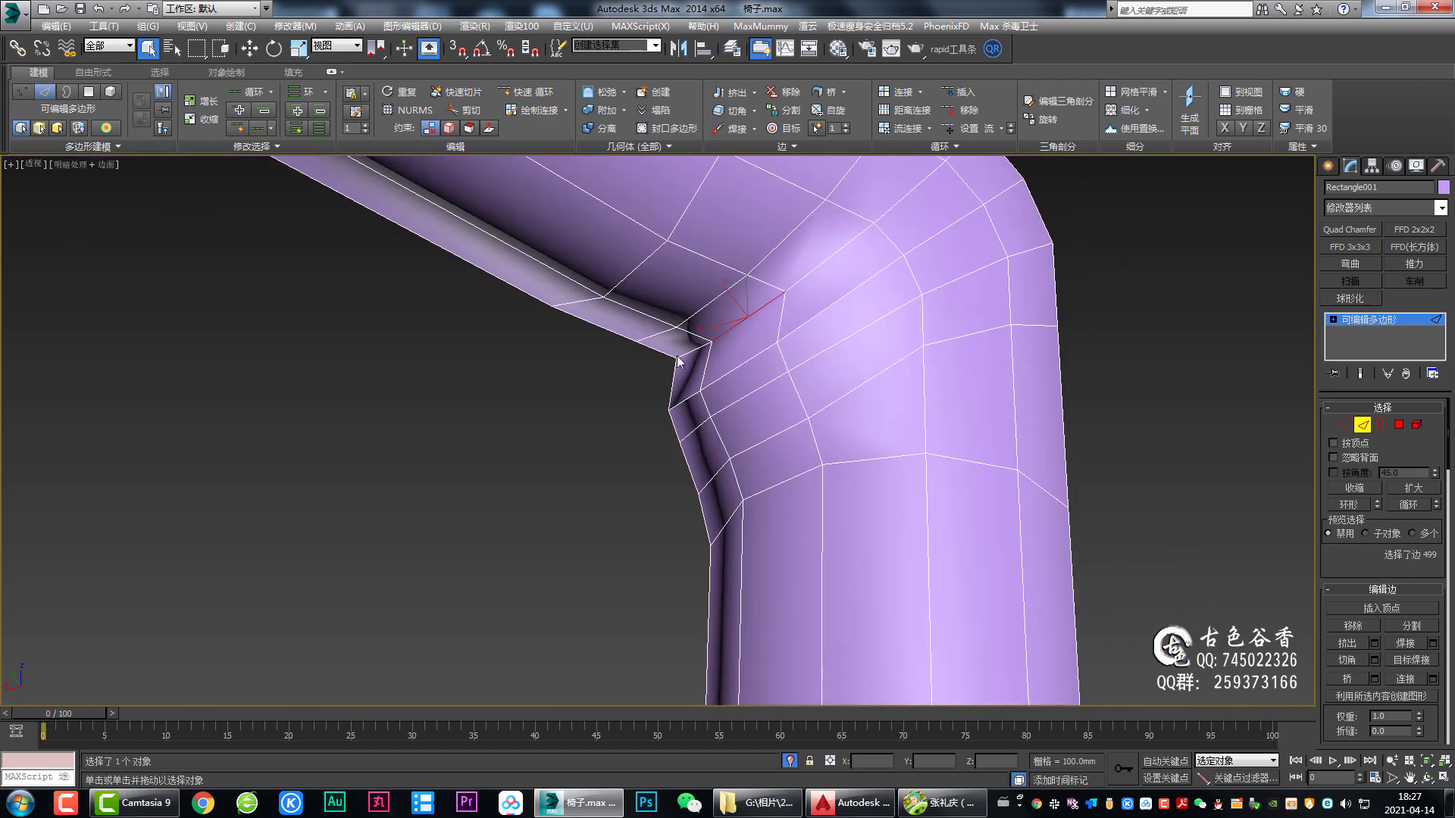
middle_click_drag(678, 366, 793, 369, "alt")
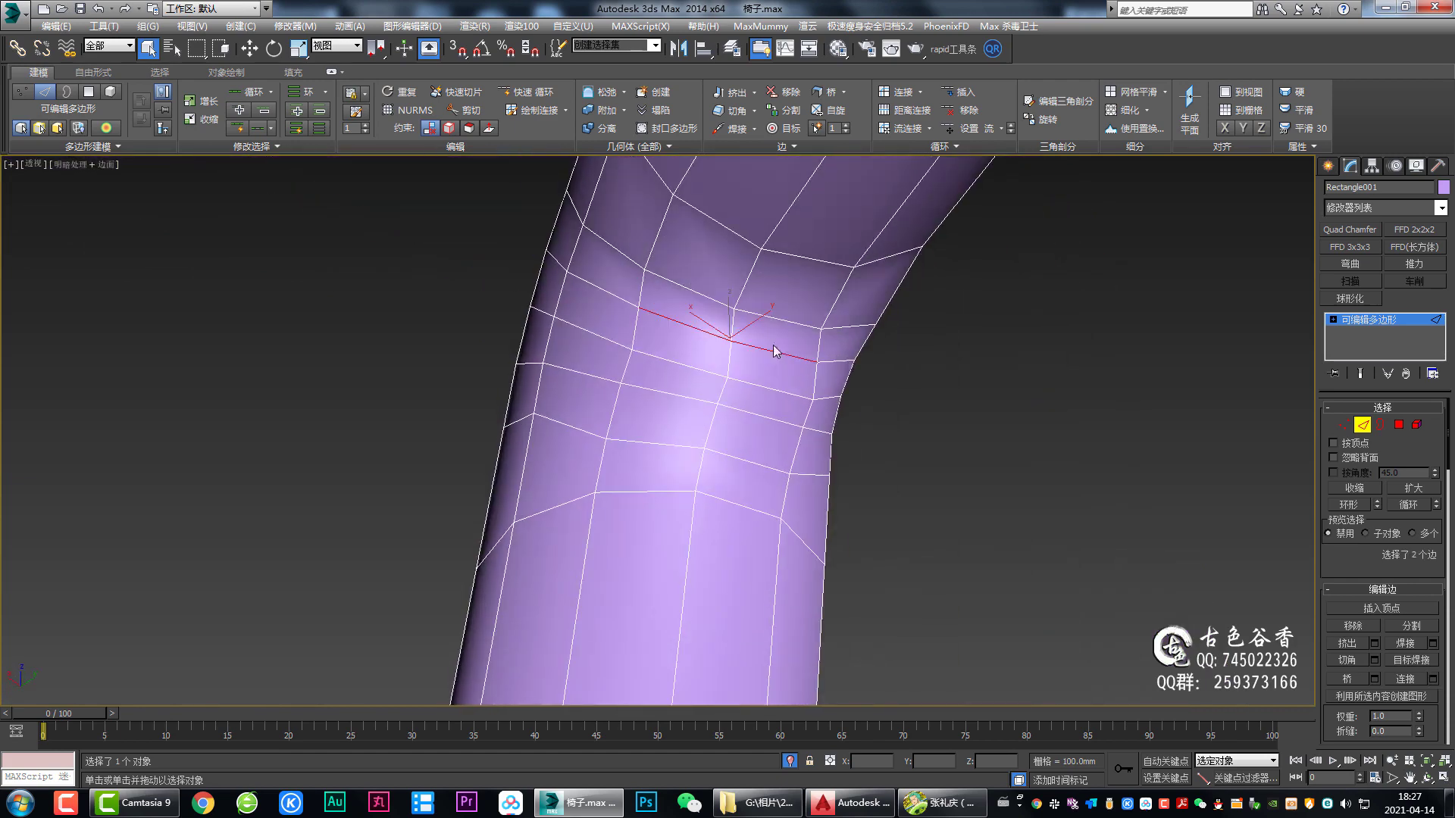
left_click(770, 321)
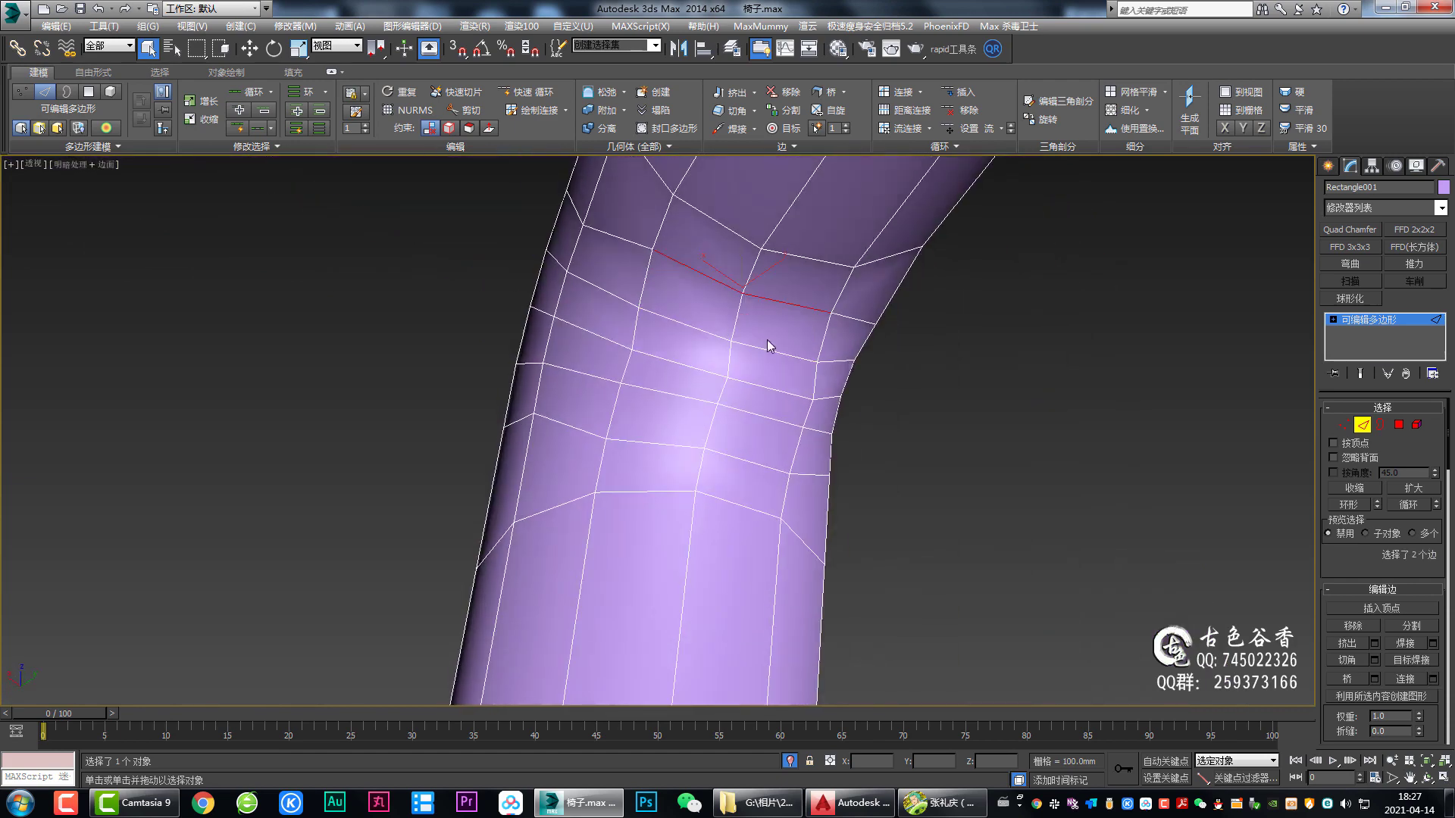
middle_click_drag(767, 340, 733, 371, "alt")
key("alt+w")
key("alt+w")
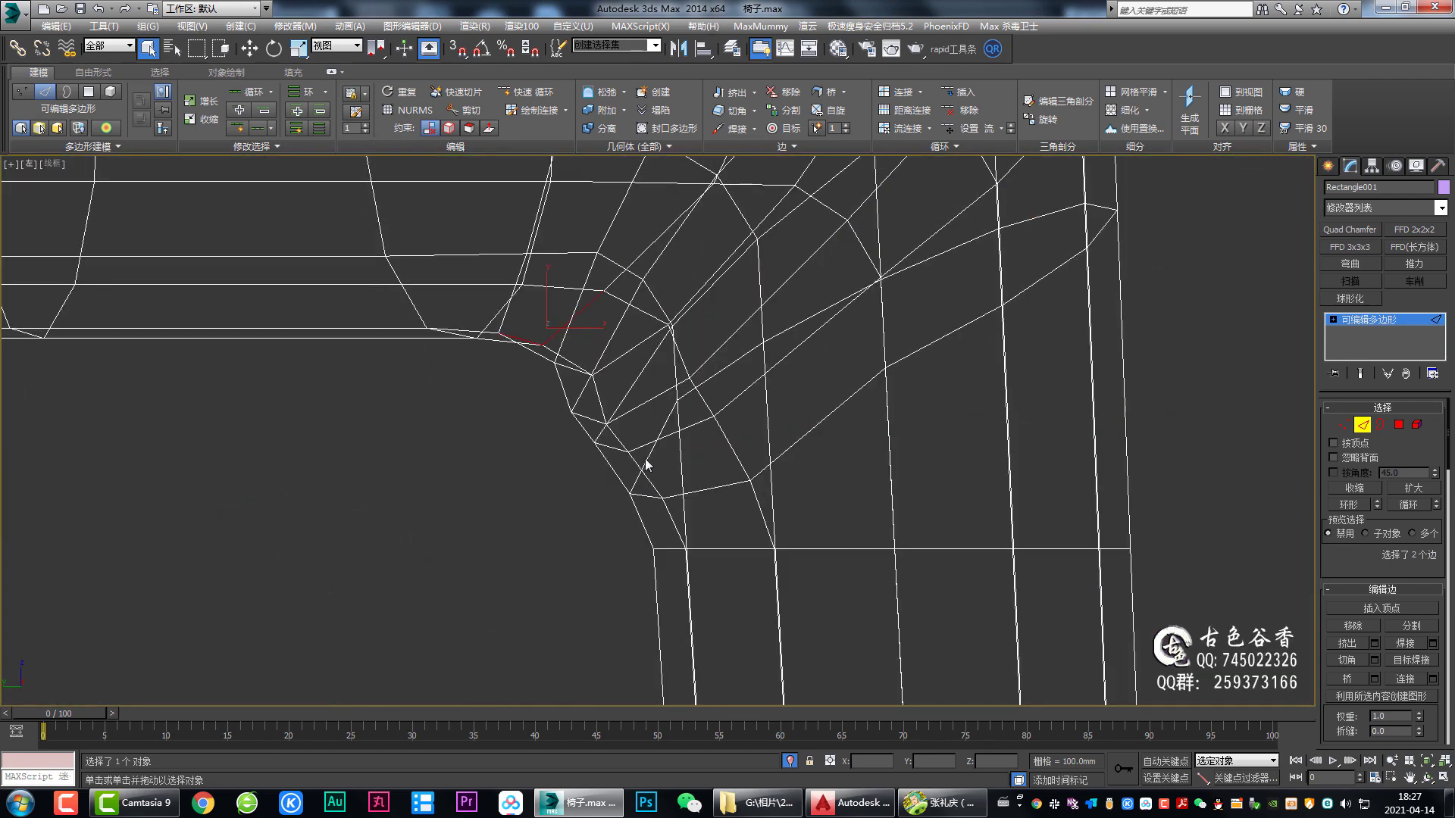
scroll(682, 470, "down", 2)
scroll(666, 481, "up", 1)
scroll(666, 429, "up", 1)
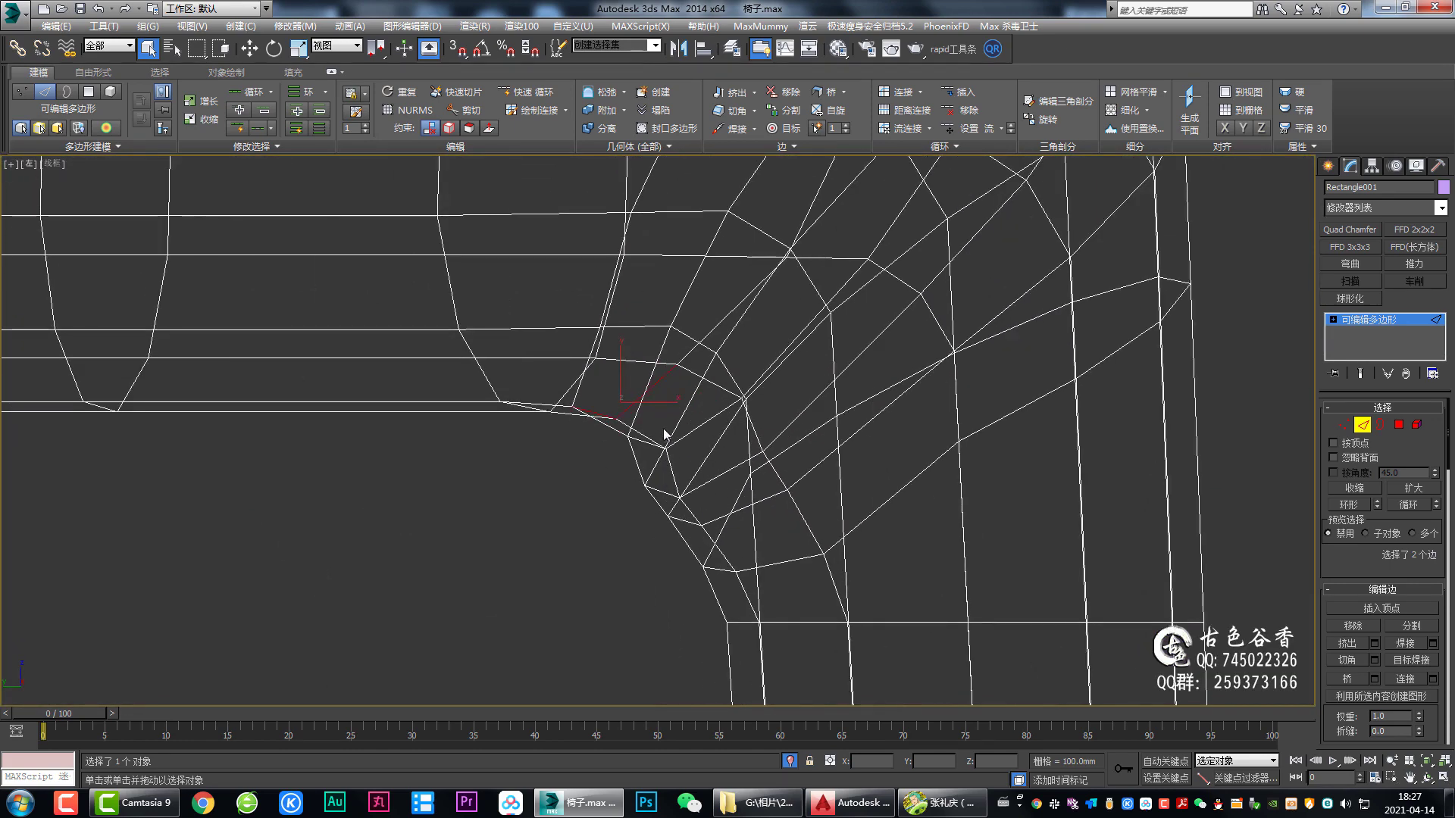
scroll(641, 441, "up", 1)
scroll(640, 441, "up", 2)
key("w")
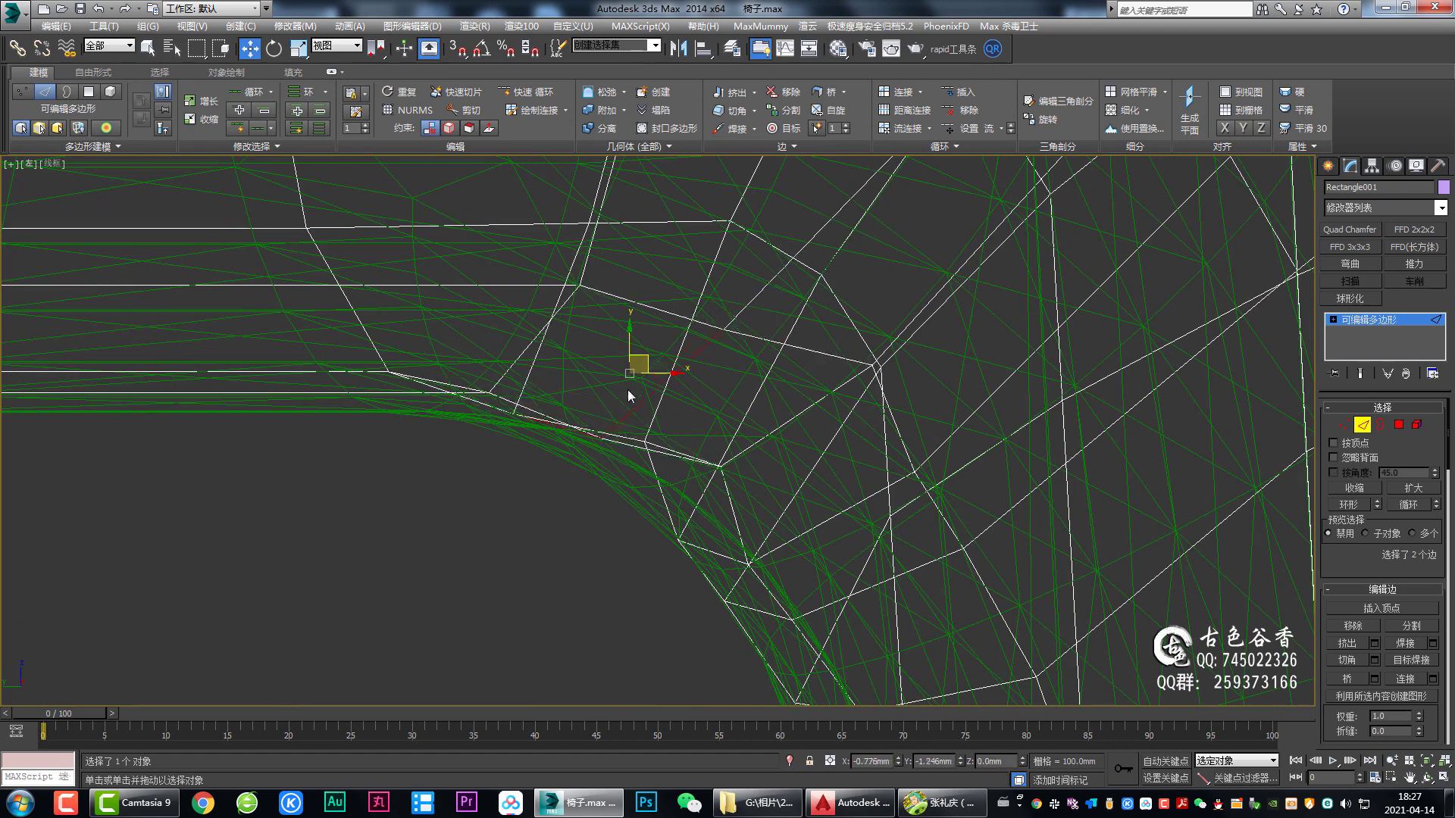
left_click_drag(644, 365, 619, 401)
Step: Box-select the two vertices at the rail's inner corner in Vertex mode
middle_click_drag(326, 363, 474, 367)
key("1")
left_click_drag(443, 360, 656, 422)
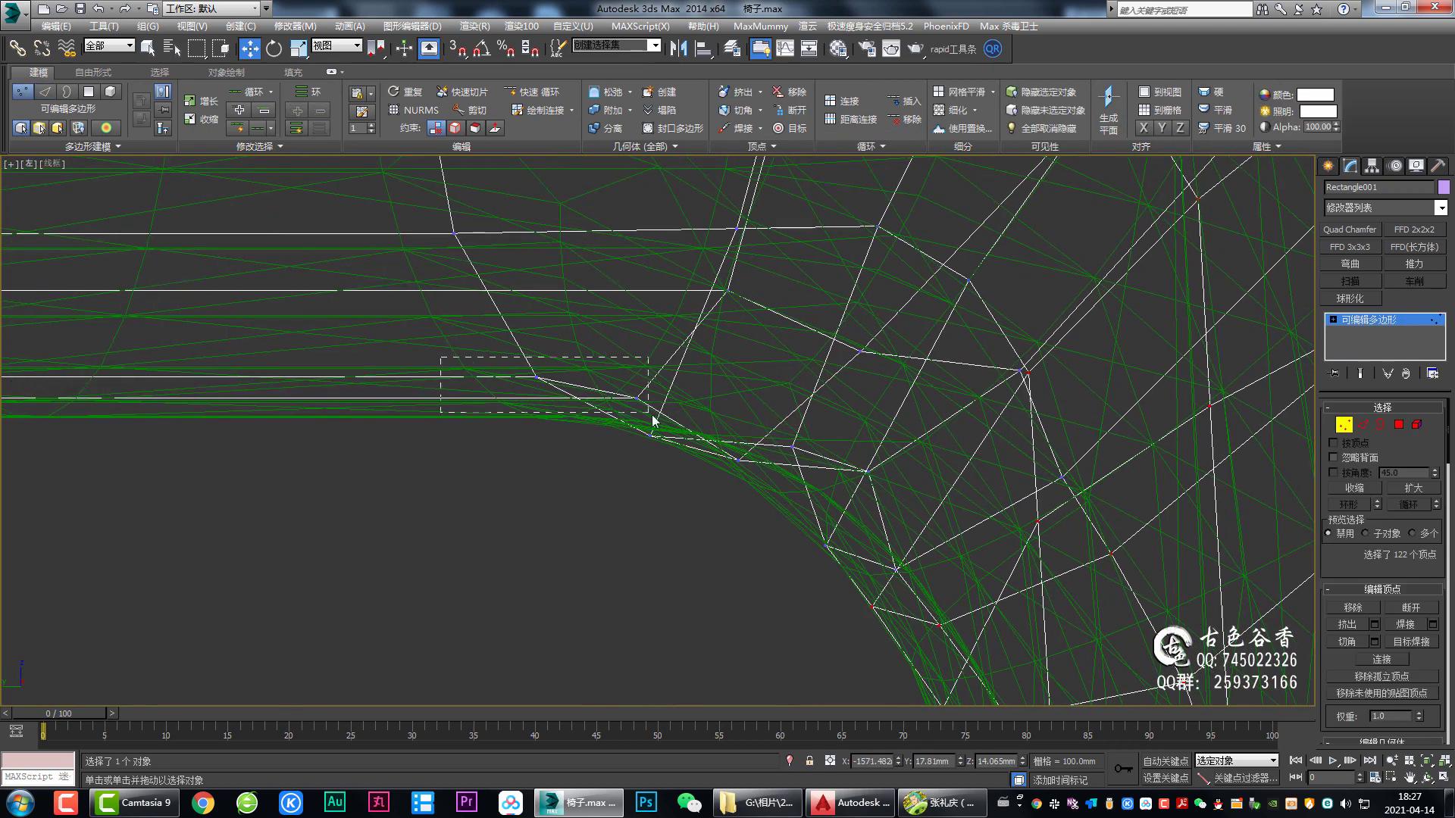
scroll(802, 451, "down", 2)
scroll(817, 444, "down", 2)
key("alt+w")
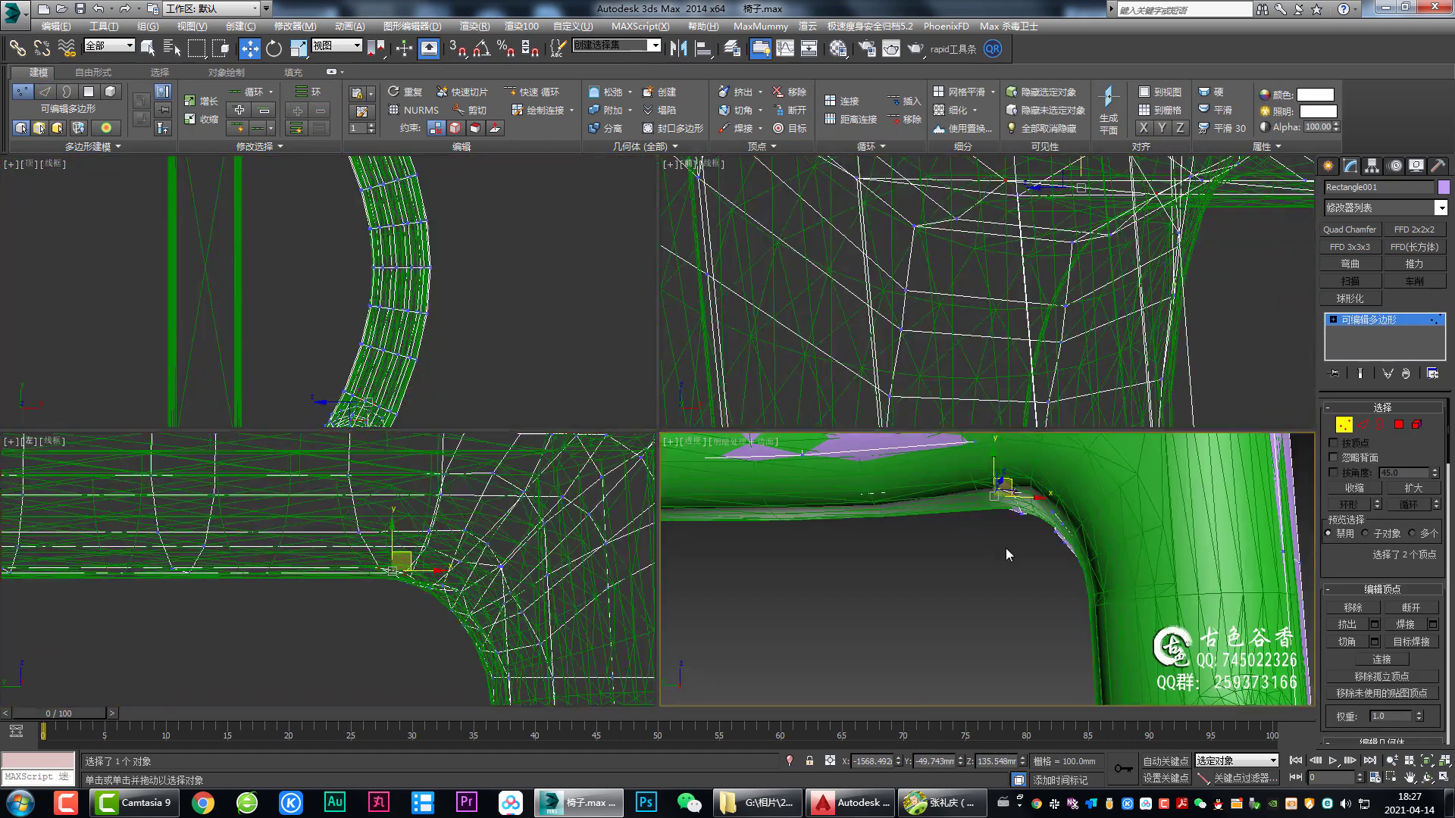
key("alt+w")
scroll(853, 466, "up", 2)
scroll(817, 475, "down", 6)
mouse_move(817, 475)
middle_mouse_down("alt")
mouse_move(817, 506)
mouse_move(807, 445)
middle_mouse_up("alt")
scroll(807, 446, "up", 2)
scroll(826, 456, "up", 2)
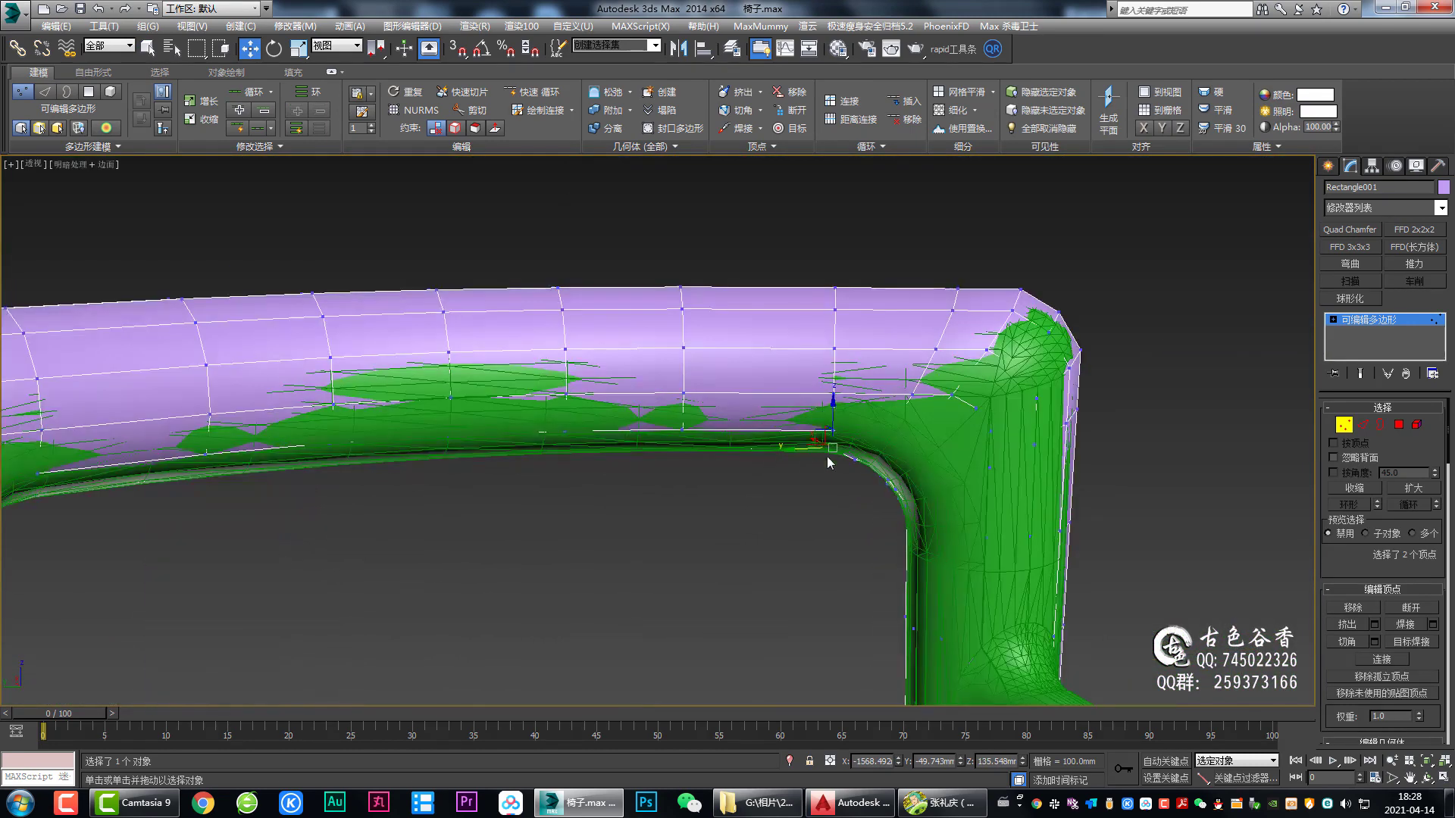
scroll(832, 458, "up", 2)
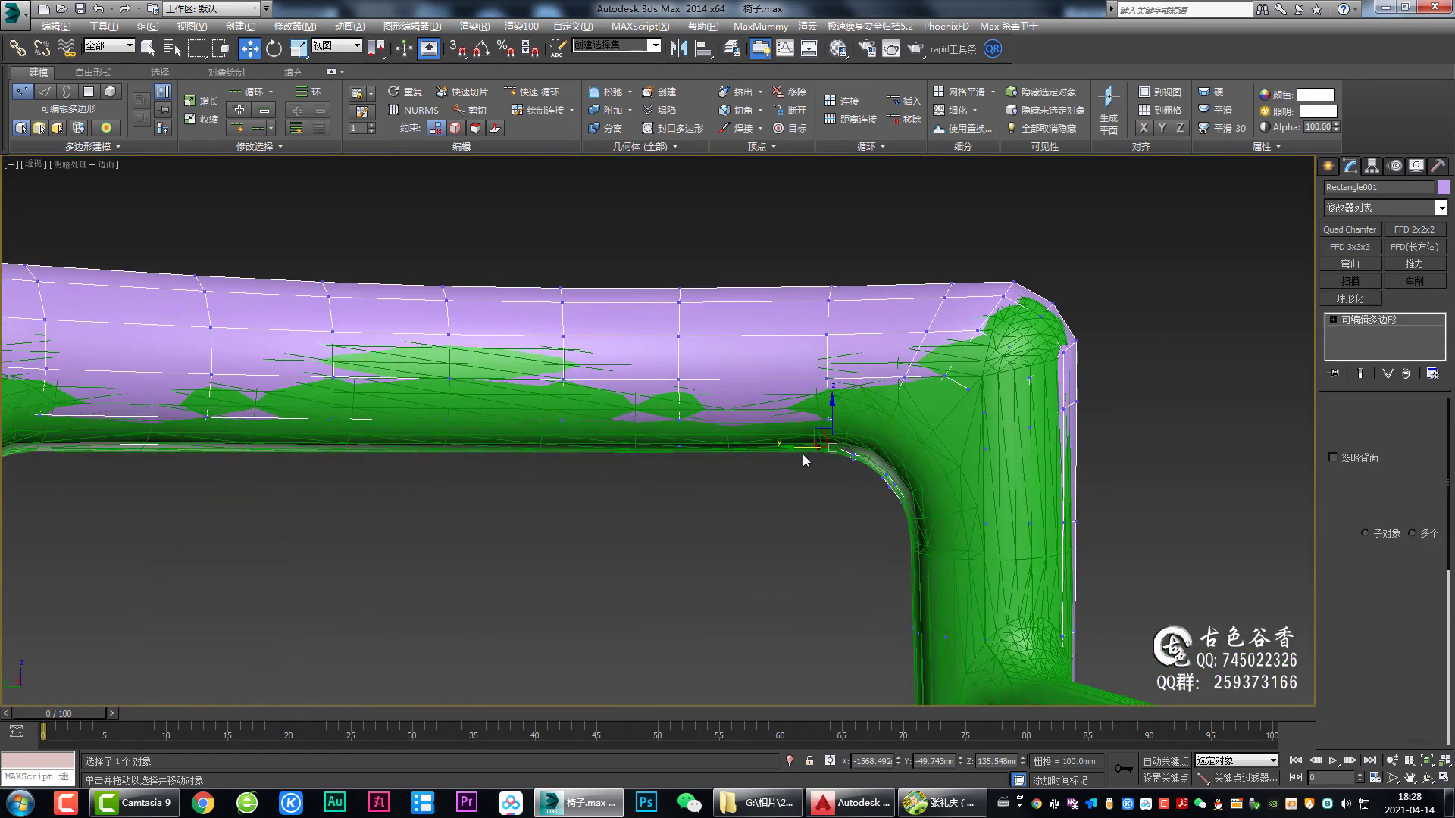
scroll(802, 453, "up", 4)
scroll(780, 485, "down", 4)
mouse_move(771, 500)
middle_mouse_down("alt")
mouse_move(795, 419)
mouse_move(769, 540)
middle_mouse_up("alt")
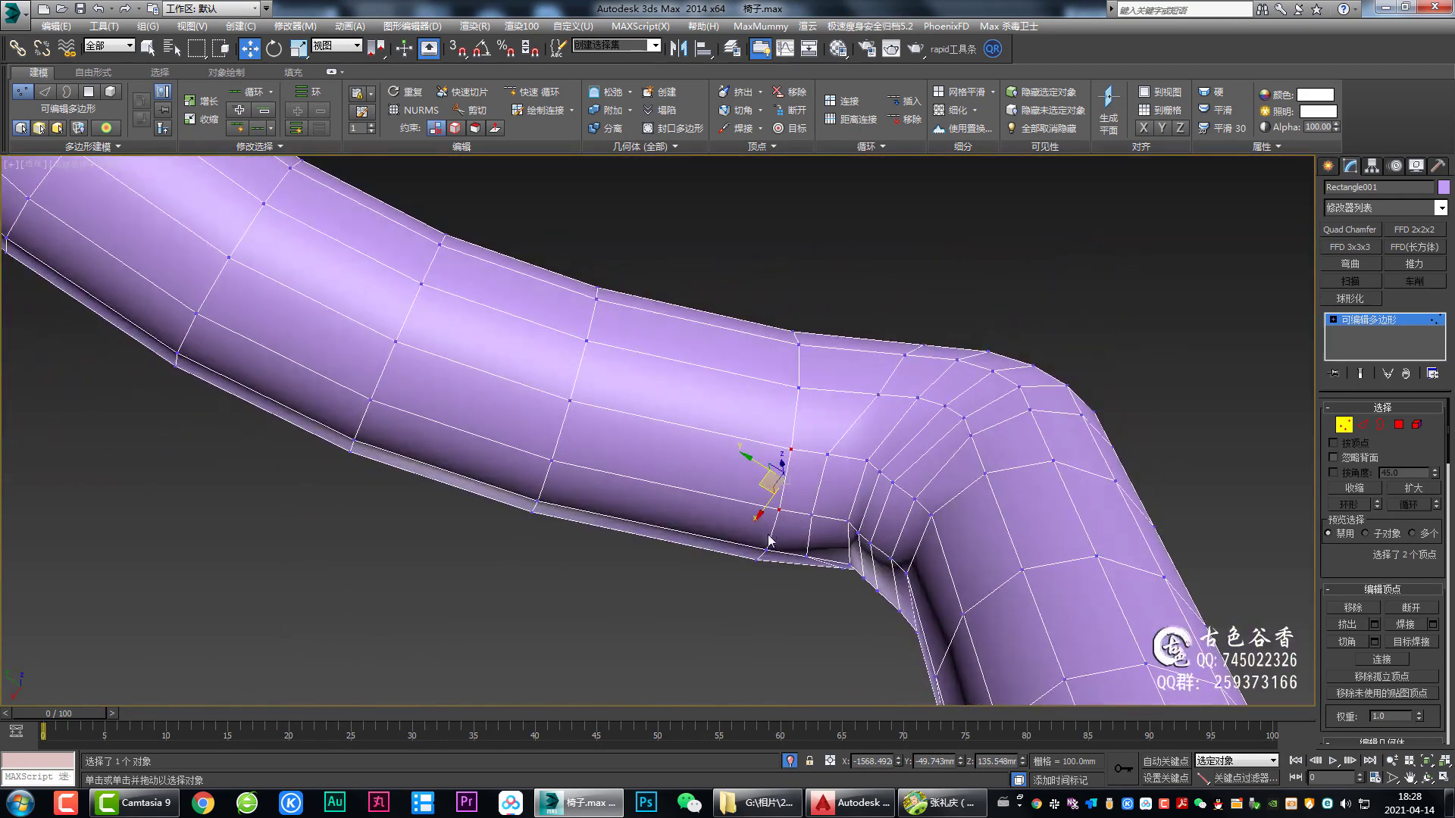
Step: Add a third vertex and move all three up and right in the Top view
left_click(767, 551, "ctrl")
key("alt+w")
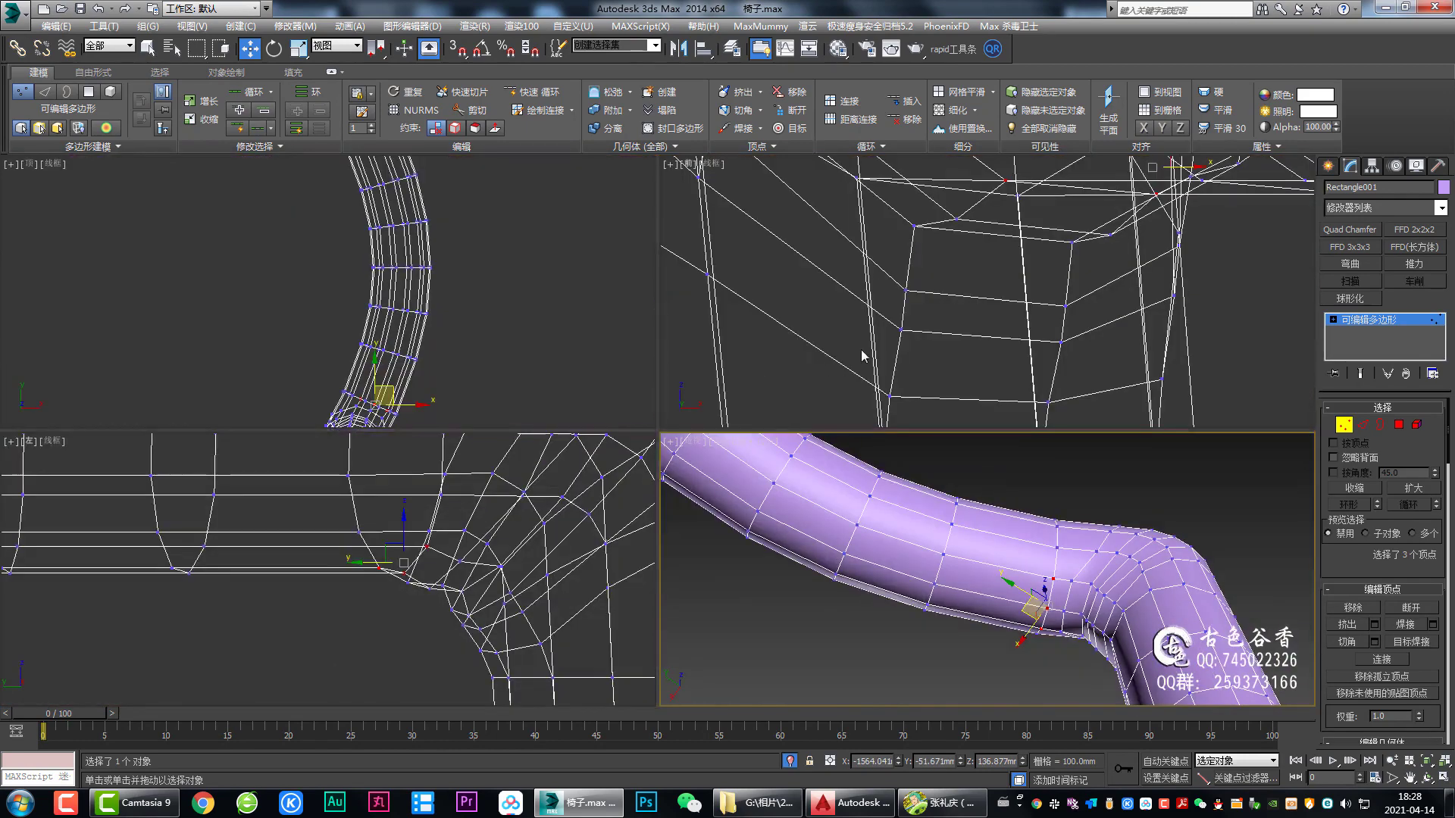
key("alt+w")
scroll(779, 530, "down", 2)
scroll(779, 540, "up", 3)
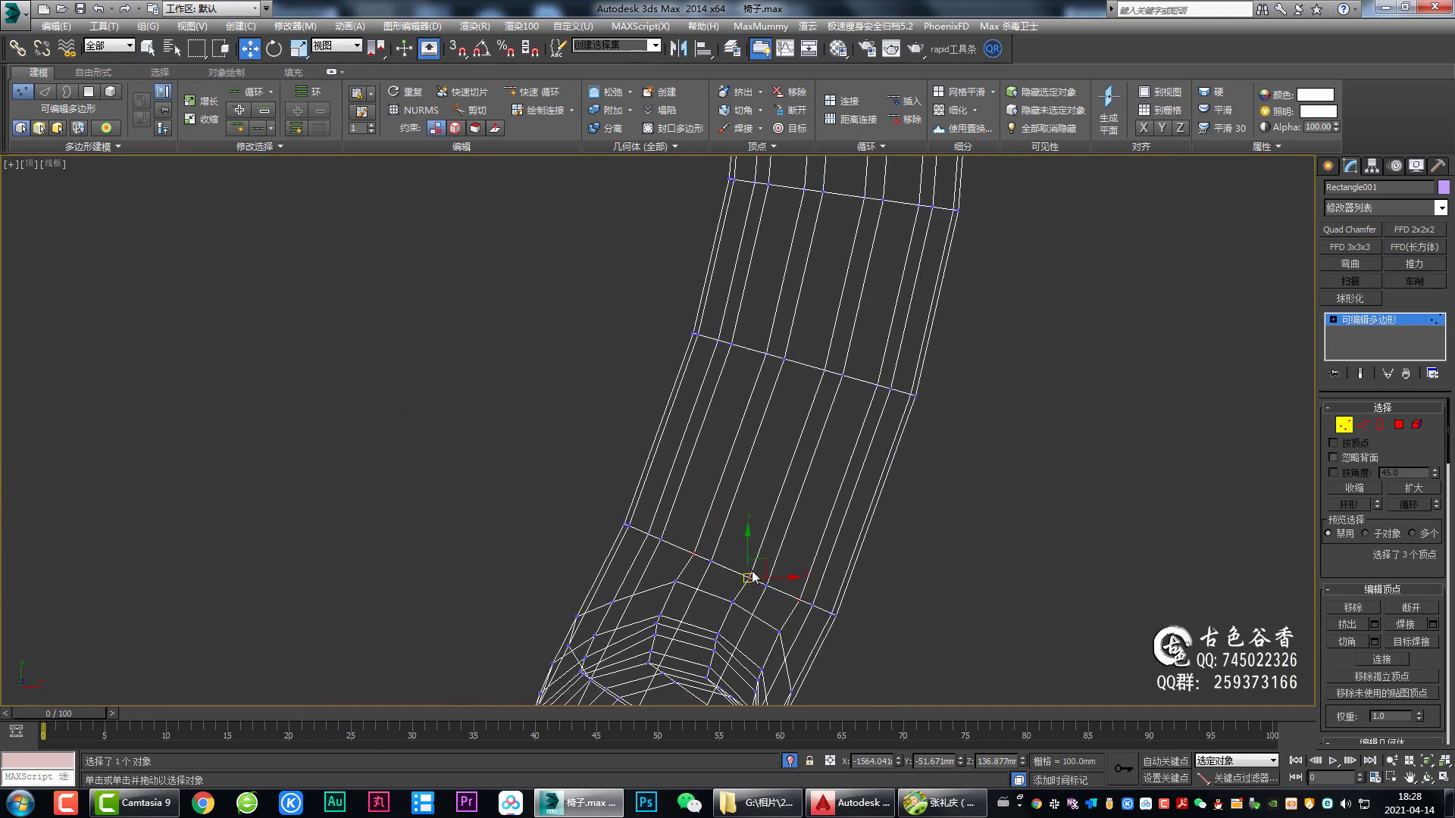
scroll(773, 570, "up", 3)
left_click_drag(765, 565, 775, 531)
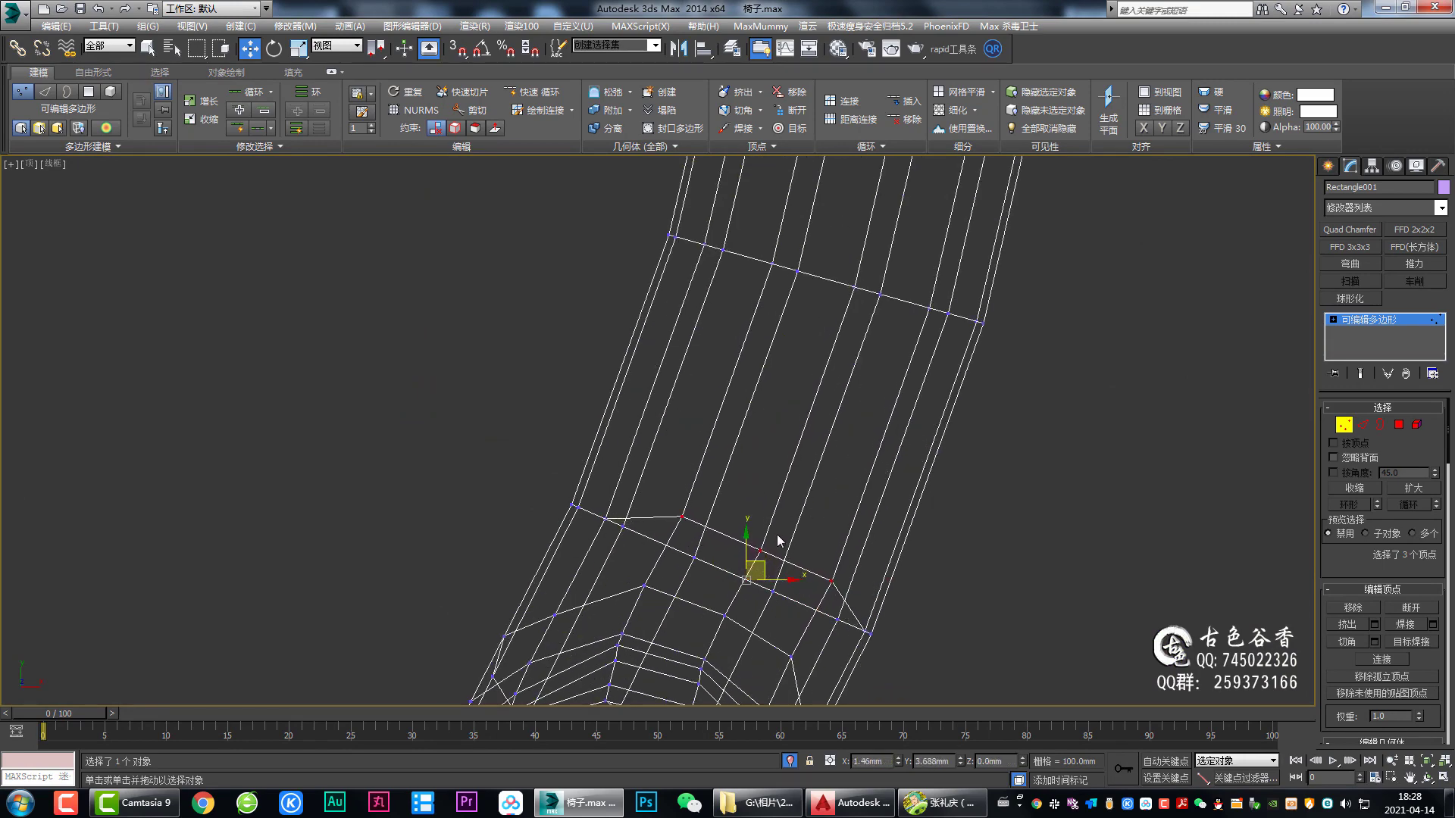
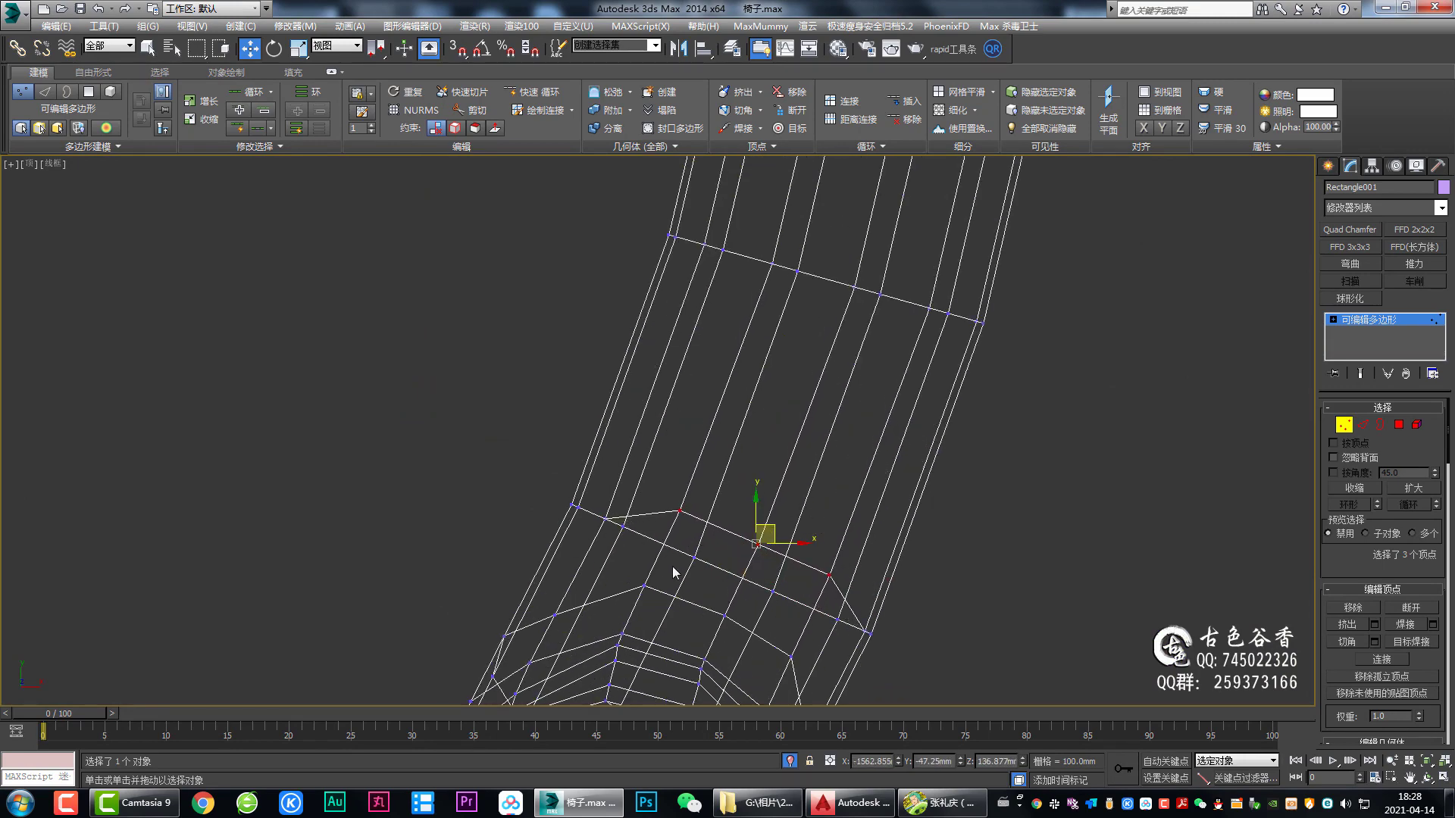
Step: Inspect the bend in Perspective, then raise two selected ring vertices slightly in Top view
key("alt+w")
key("alt+w")
middle_click_drag(778, 504, 764, 462, "alt")
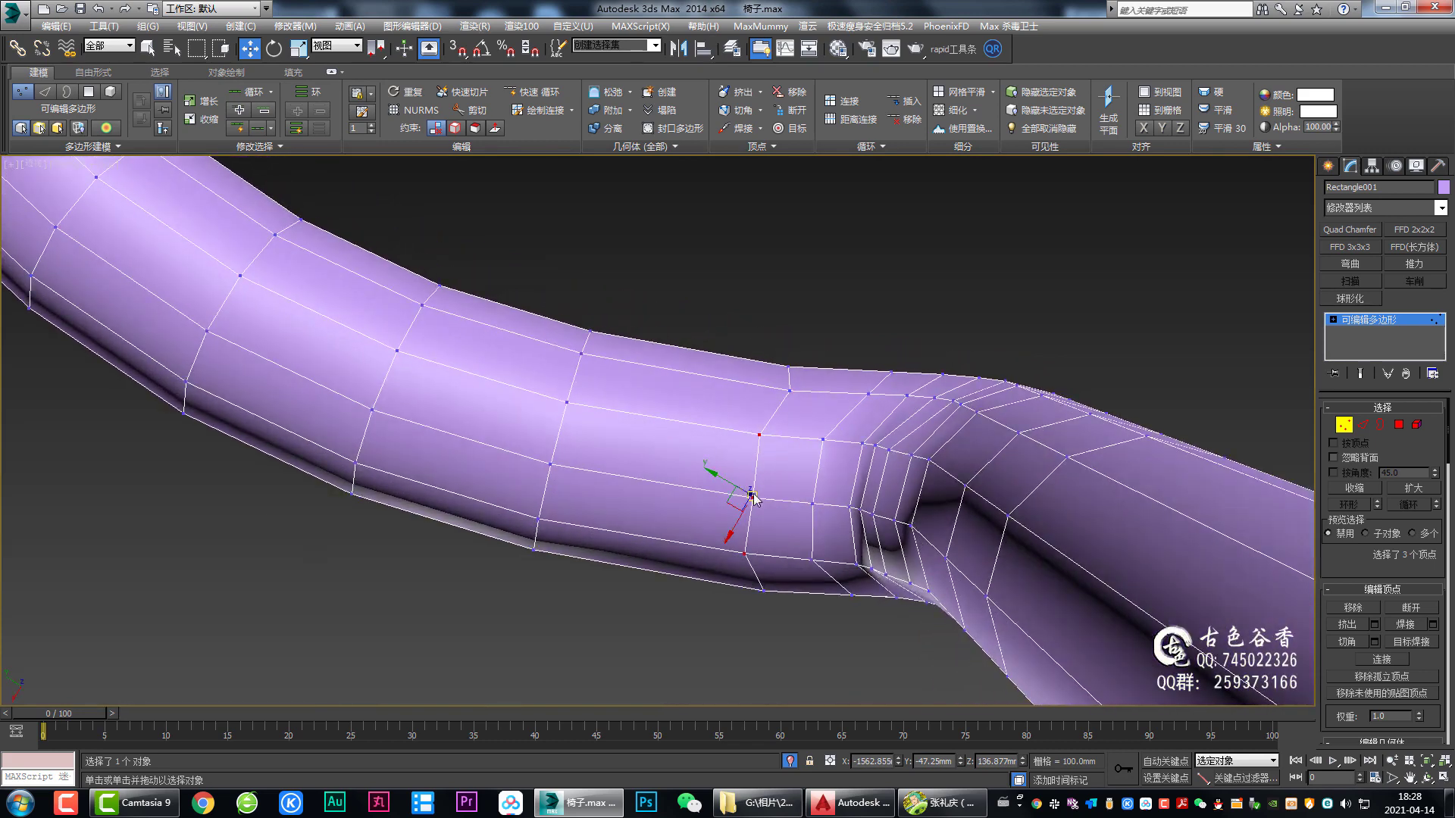
scroll(752, 501, "down", 3)
key("alt+w")
key("alt+w")
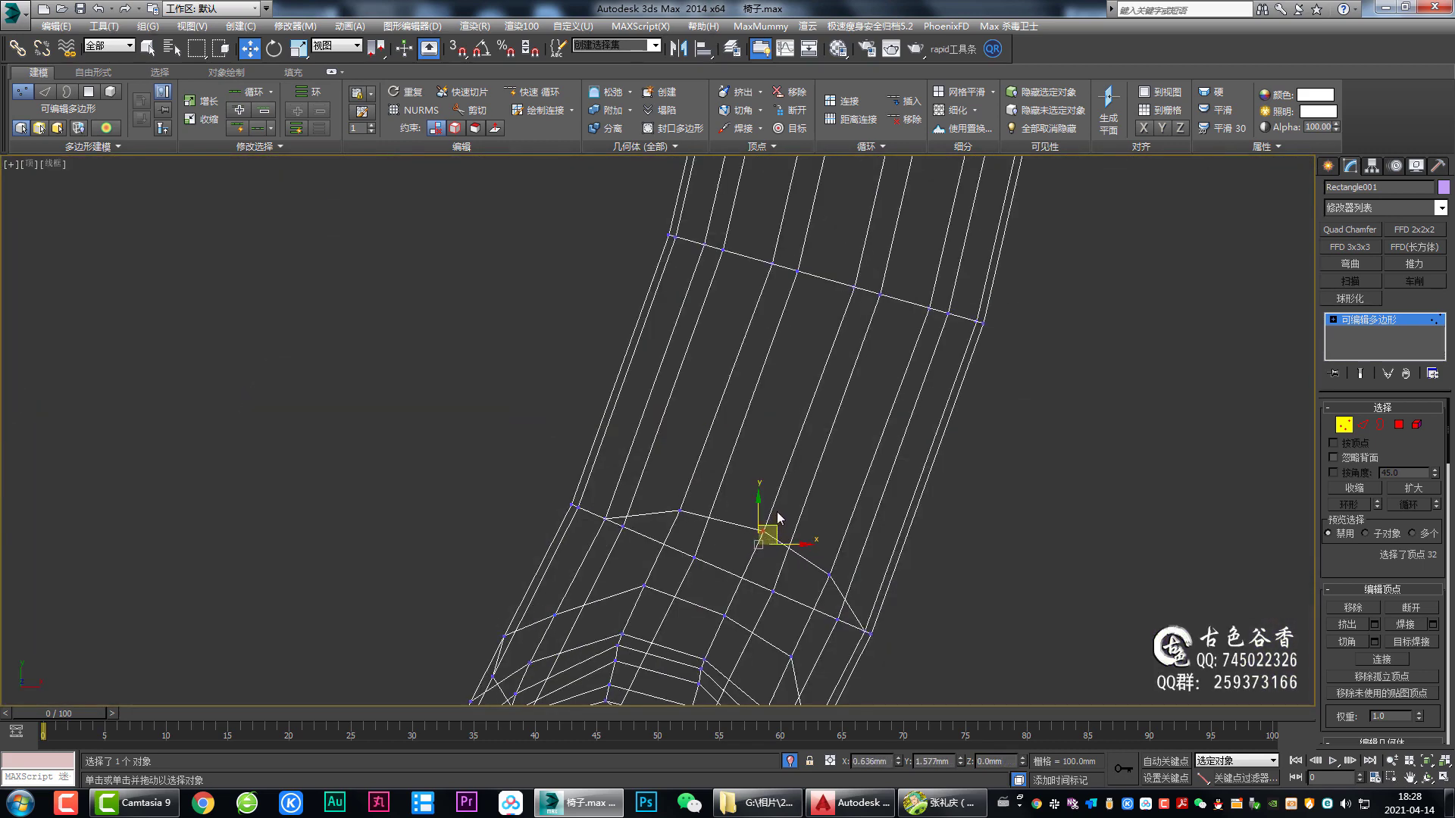
key("alt+w")
key("alt+w")
middle_click_drag(845, 566, 803, 381, "alt")
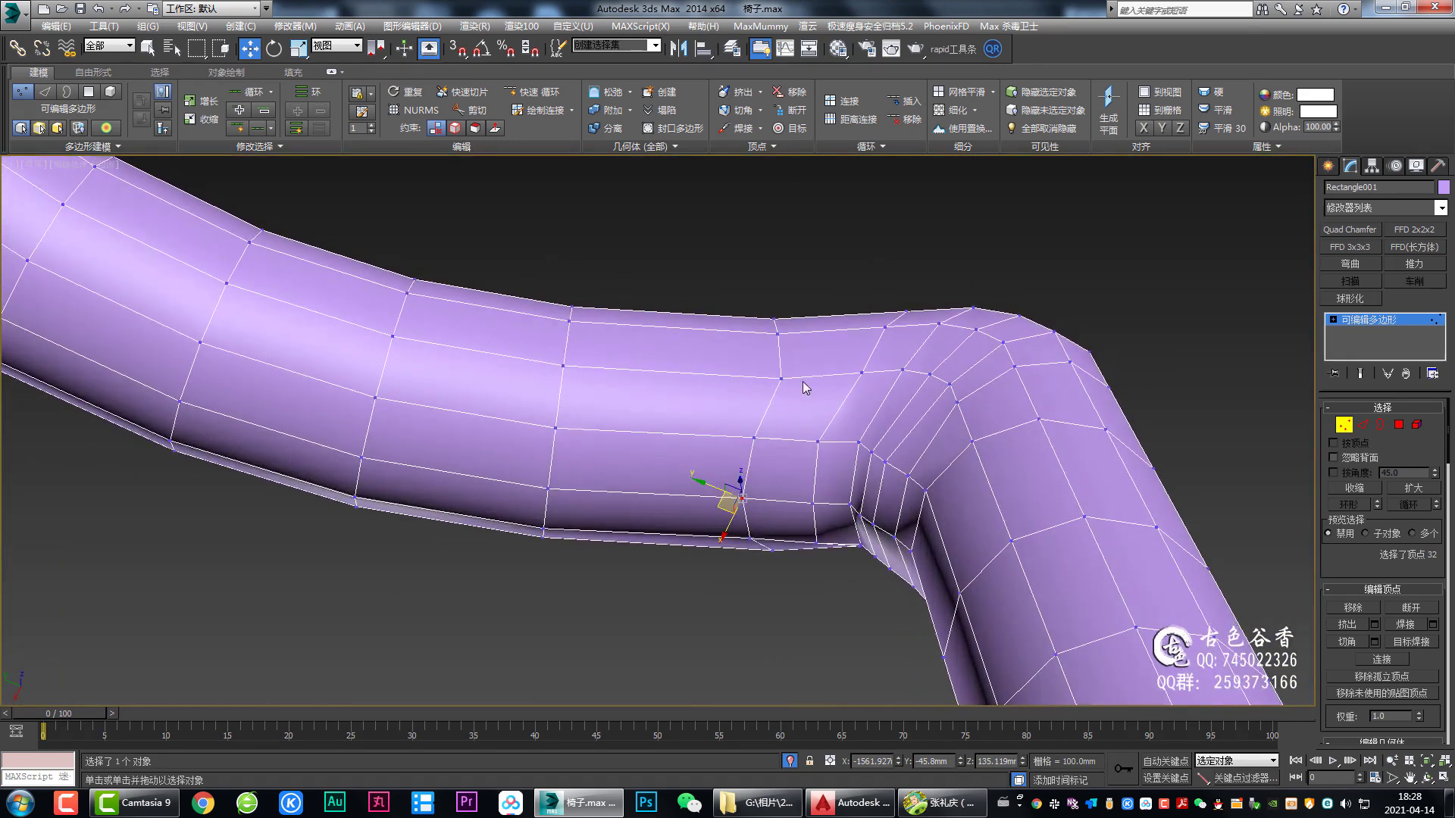
key("q")
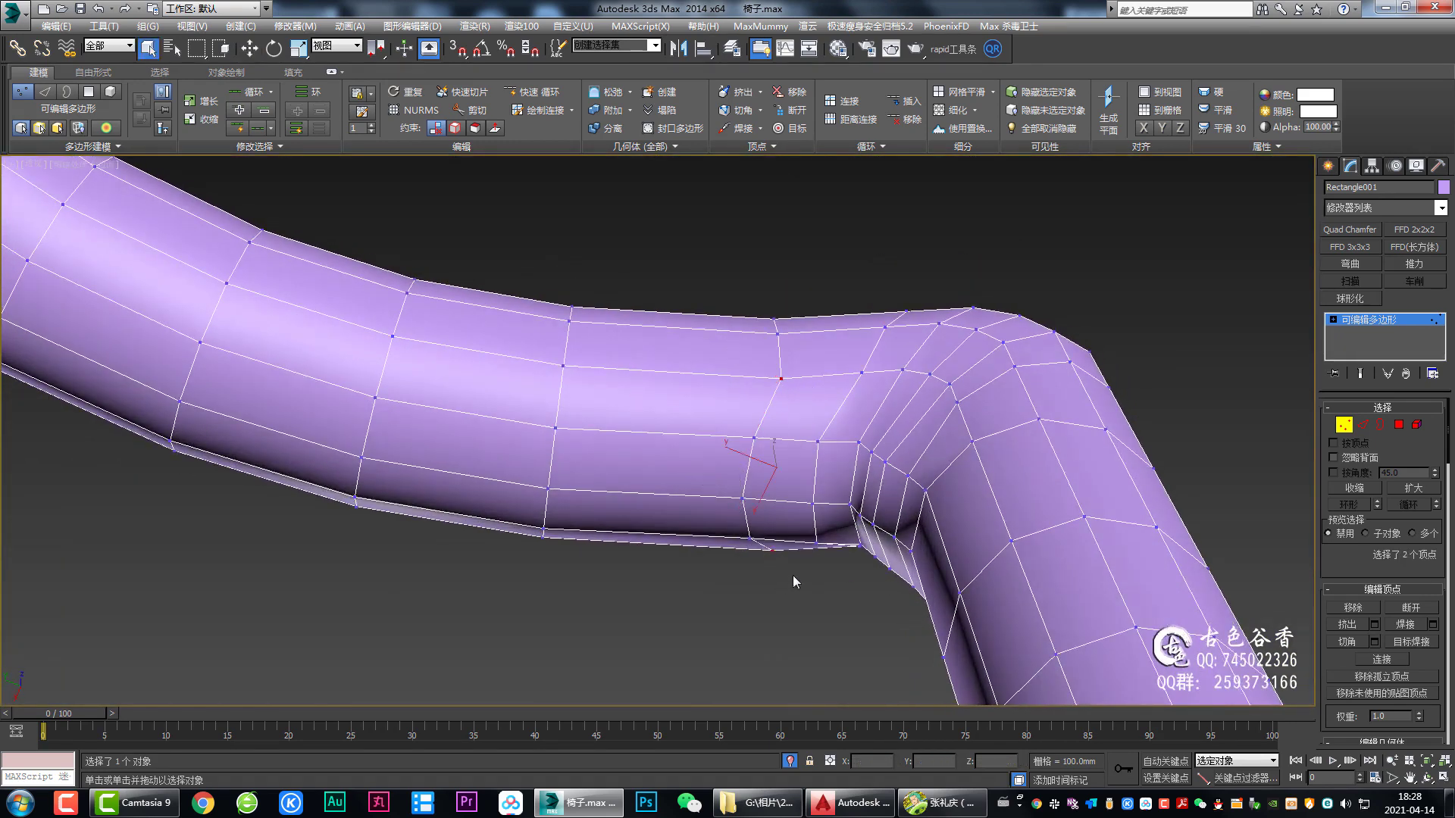
scroll(793, 575, "down", 3)
key("alt+w")
key("alt+w")
key("w")
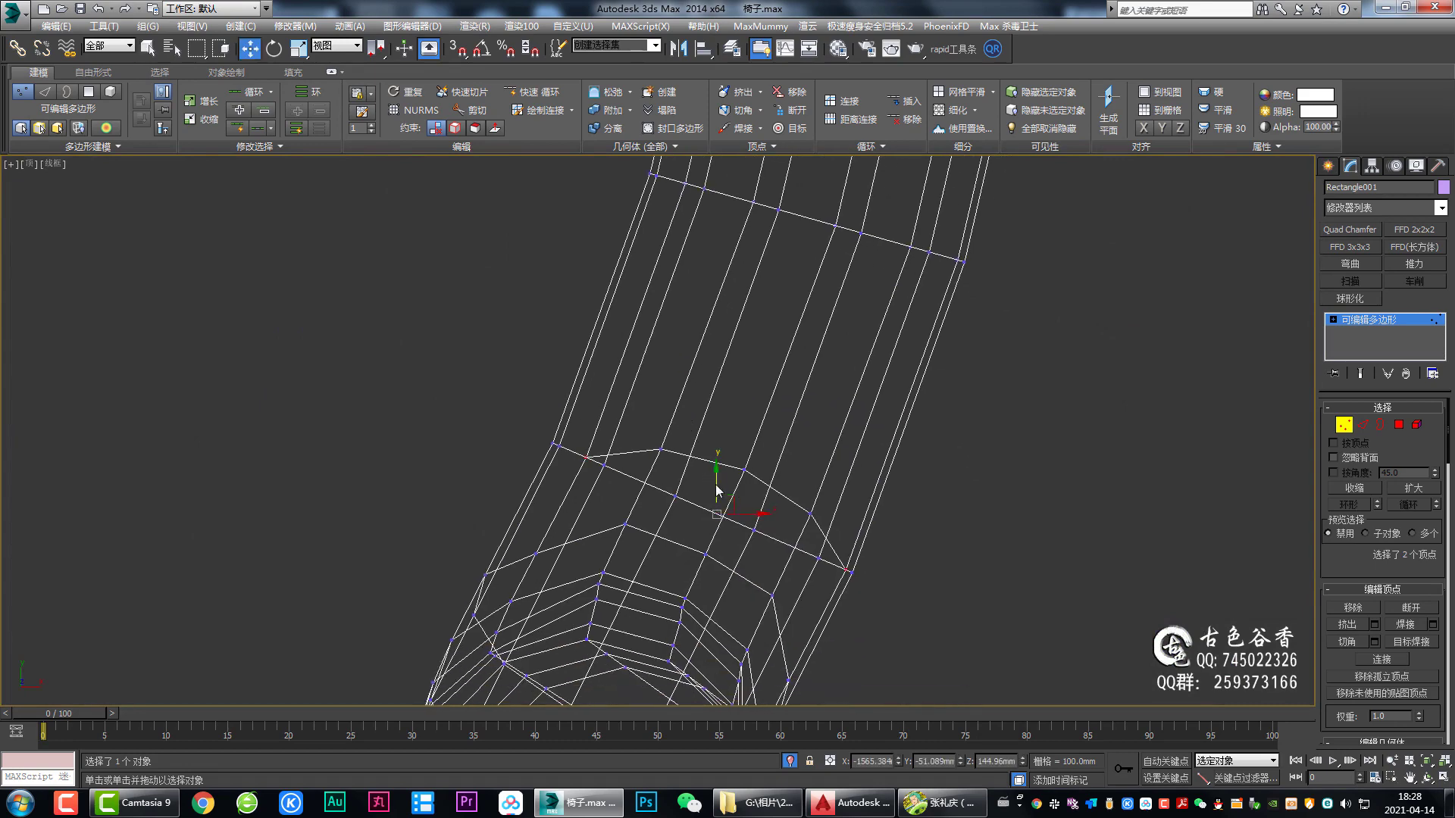
left_click_drag(733, 506, 741, 485)
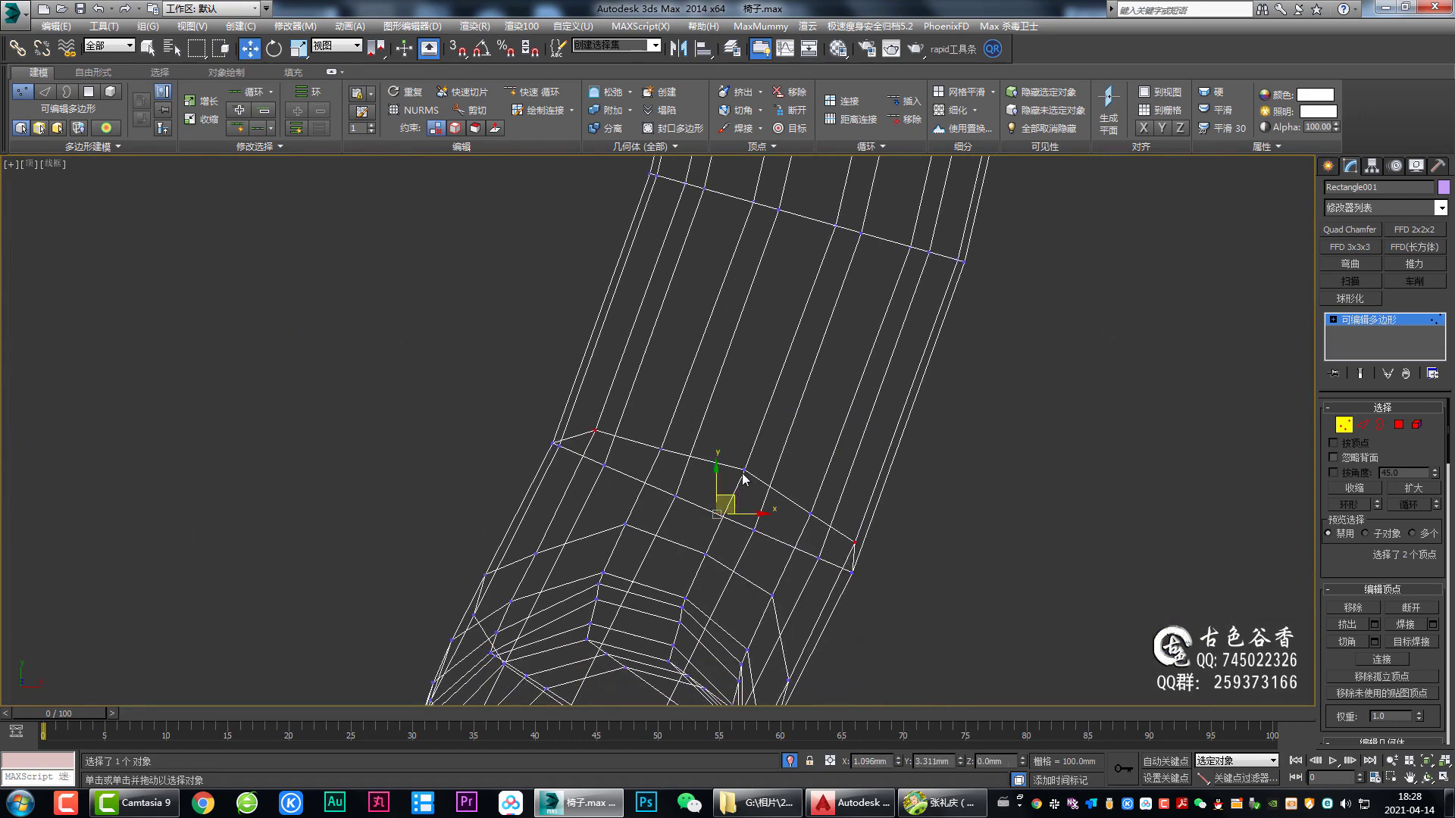
Step: Nudge individual ring vertices at the junction up and right, including a lower and a top vertex
middle_click_drag(753, 543, 790, 432)
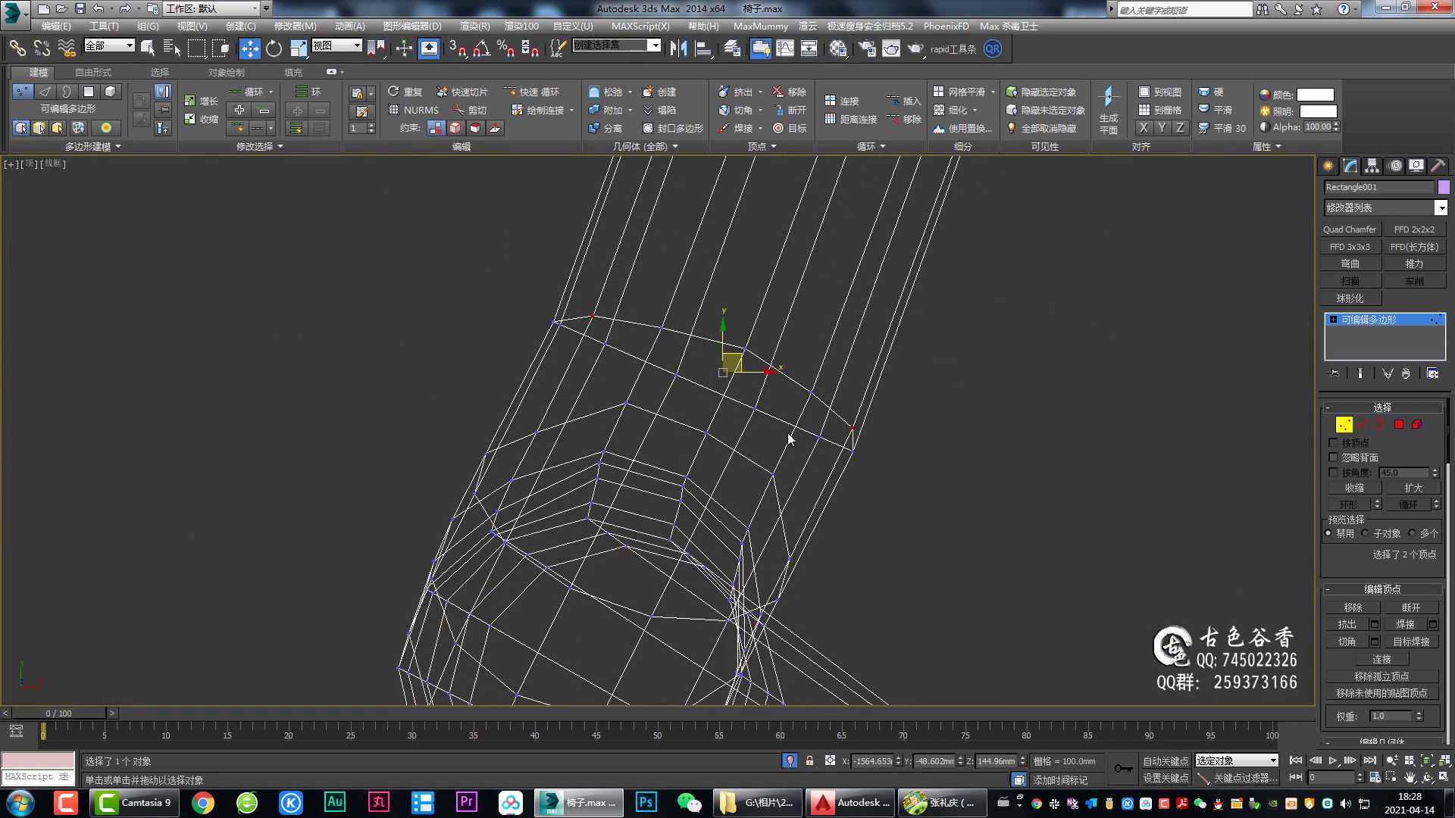
key("alt+w")
key("alt+w")
middle_click_drag(874, 521, 765, 502, "alt")
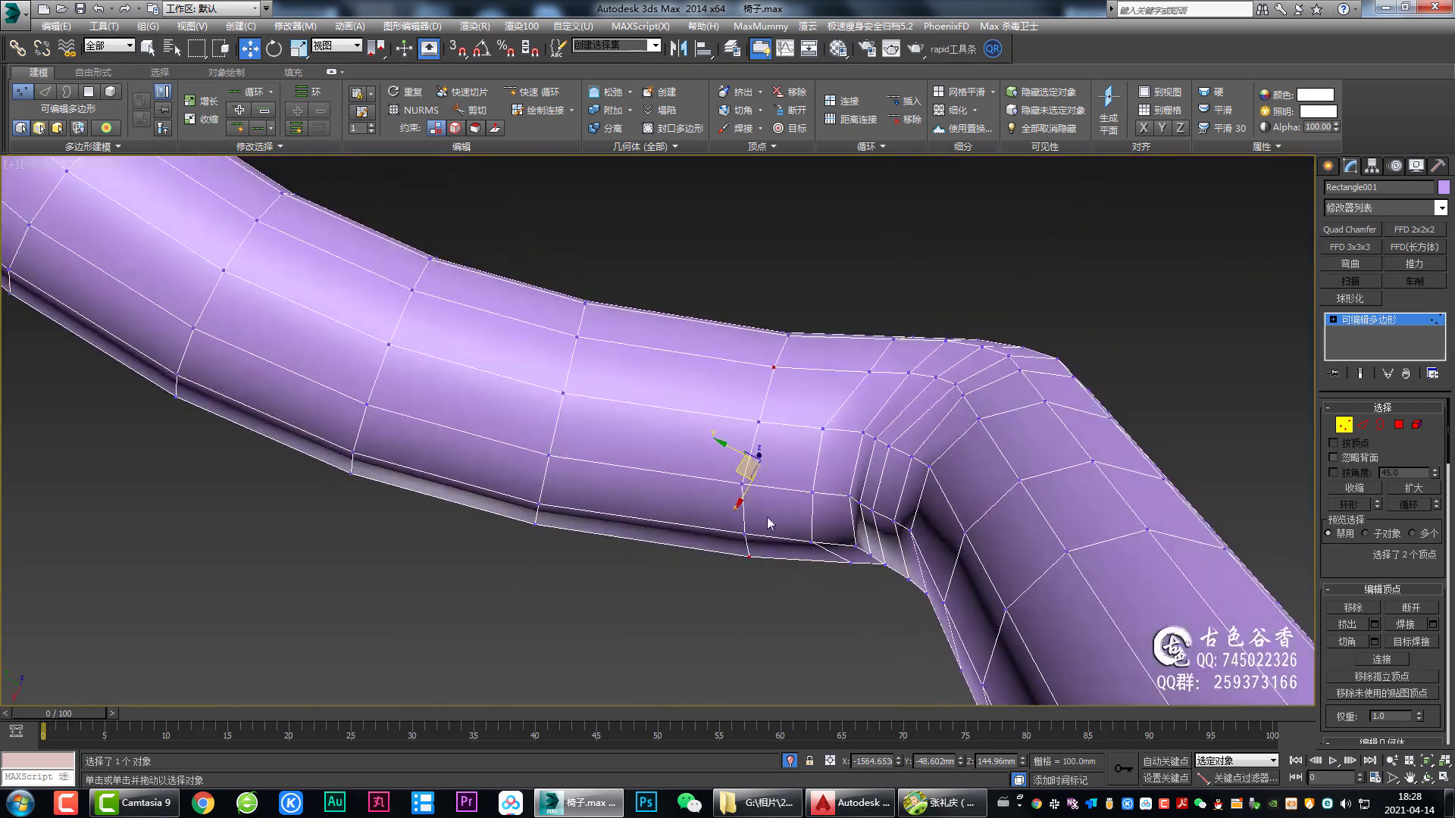
key("alt+w")
key("alt+w")
scroll(538, 421, "up", 2)
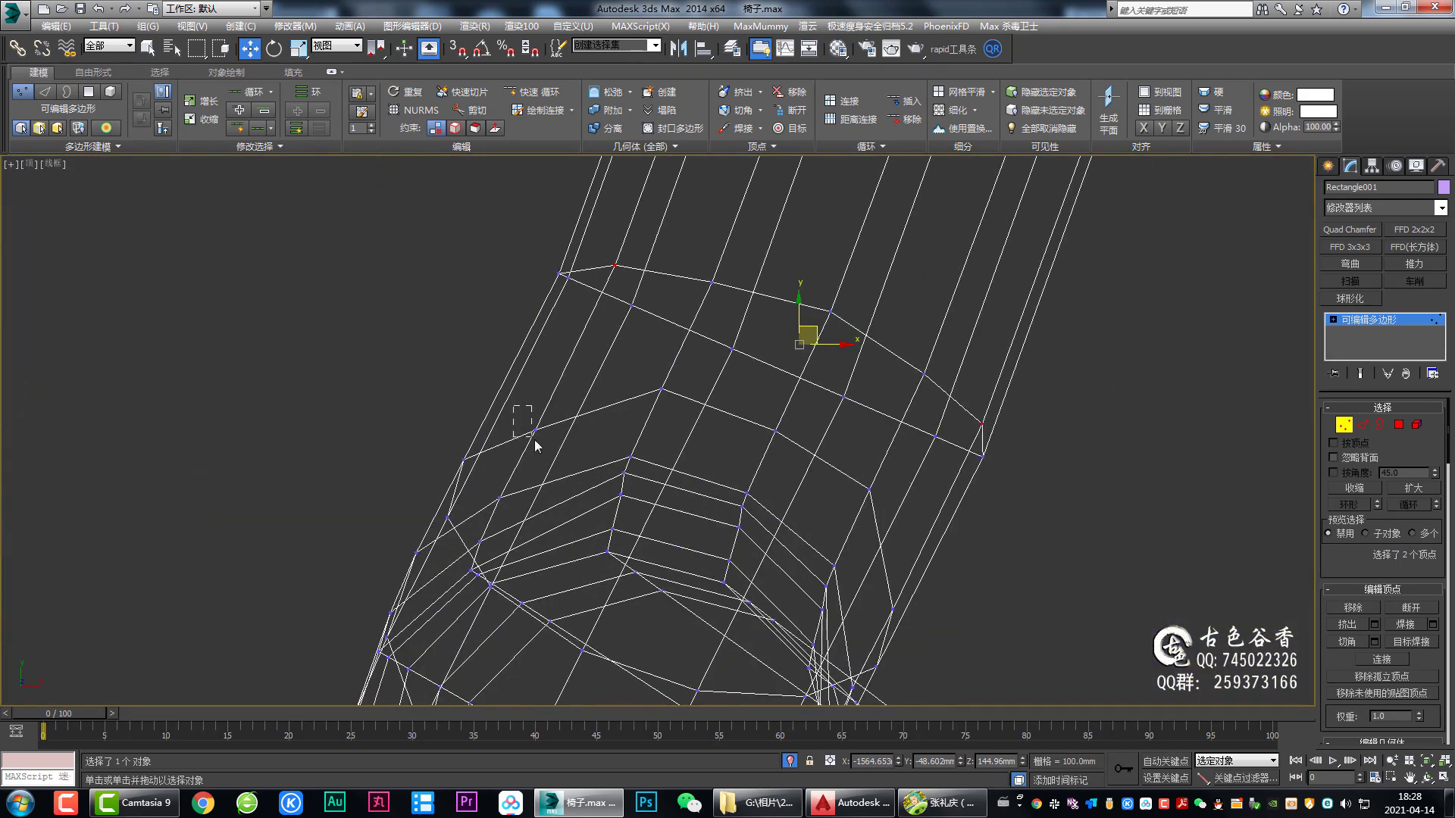
left_click_drag(554, 423, 571, 393)
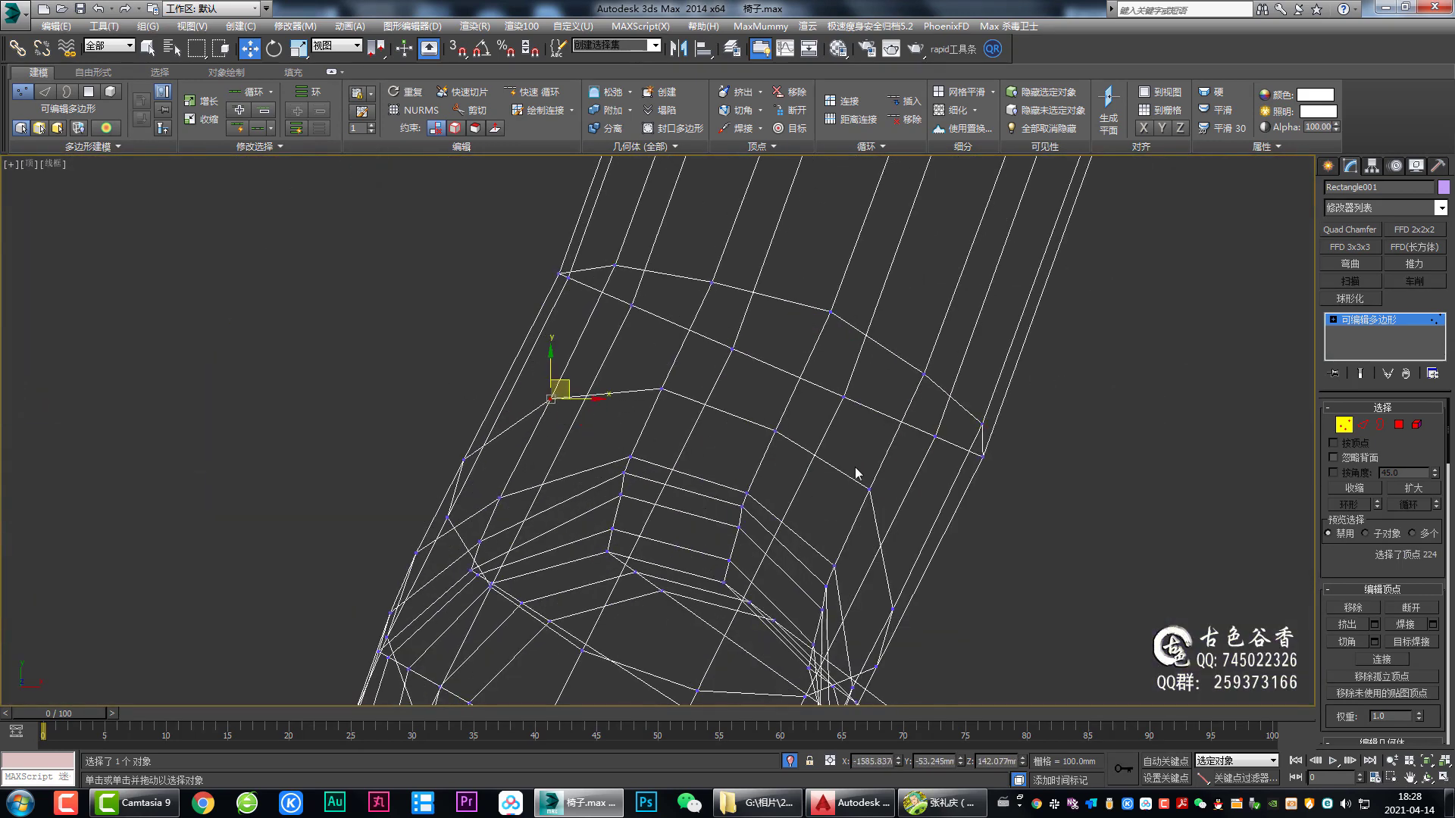
left_click_drag(895, 607, 925, 568)
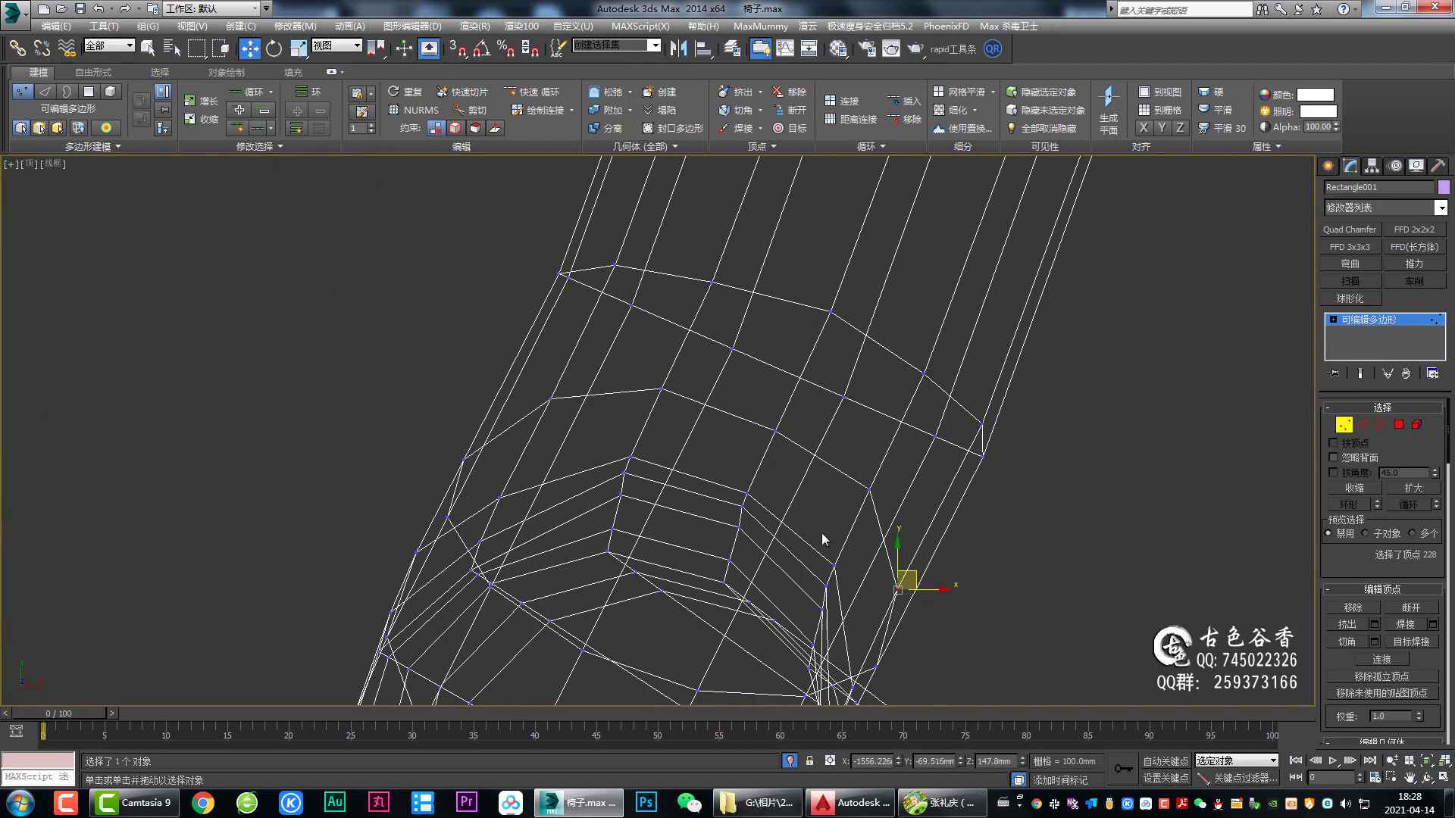
left_click(777, 432)
left_click_drag(793, 409, 798, 408)
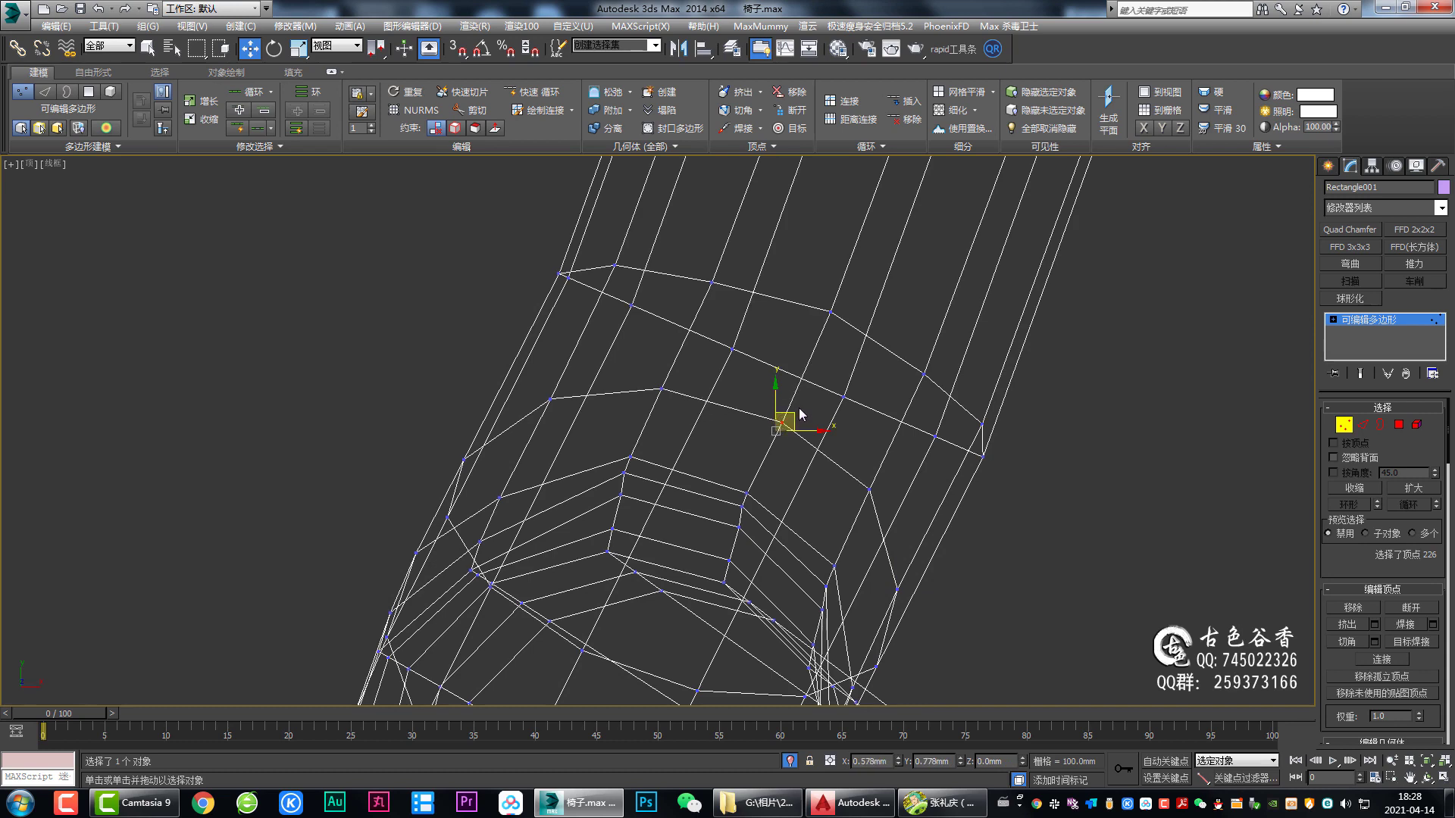
Step: Move three inner ring vertices up and to the right
middle_click_drag(766, 520, 787, 464)
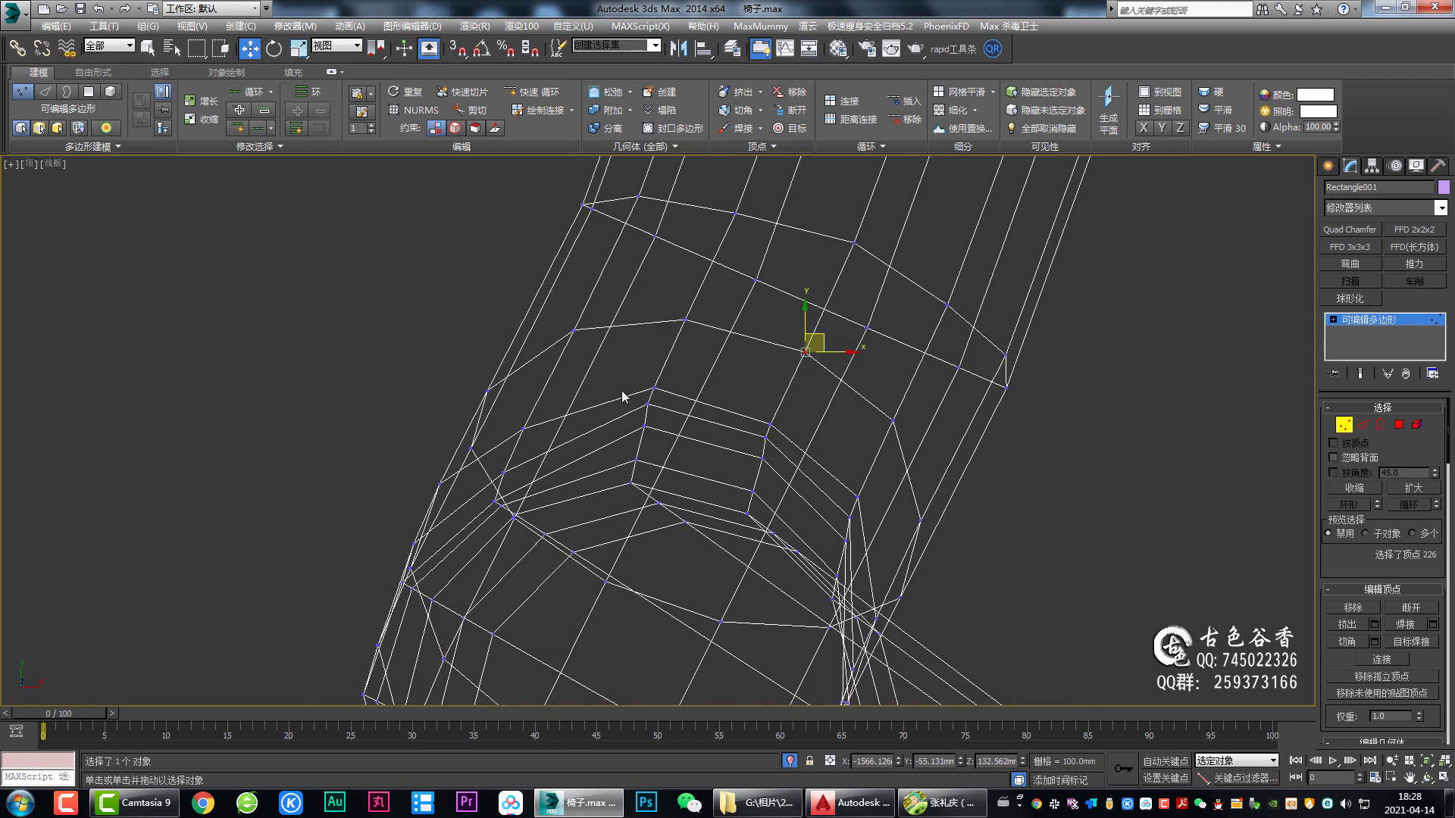
scroll(622, 395, "up", 2)
left_click(667, 387)
left_click_drag(847, 448, 849, 425, "ctrl")
left_click(955, 541, "ctrl")
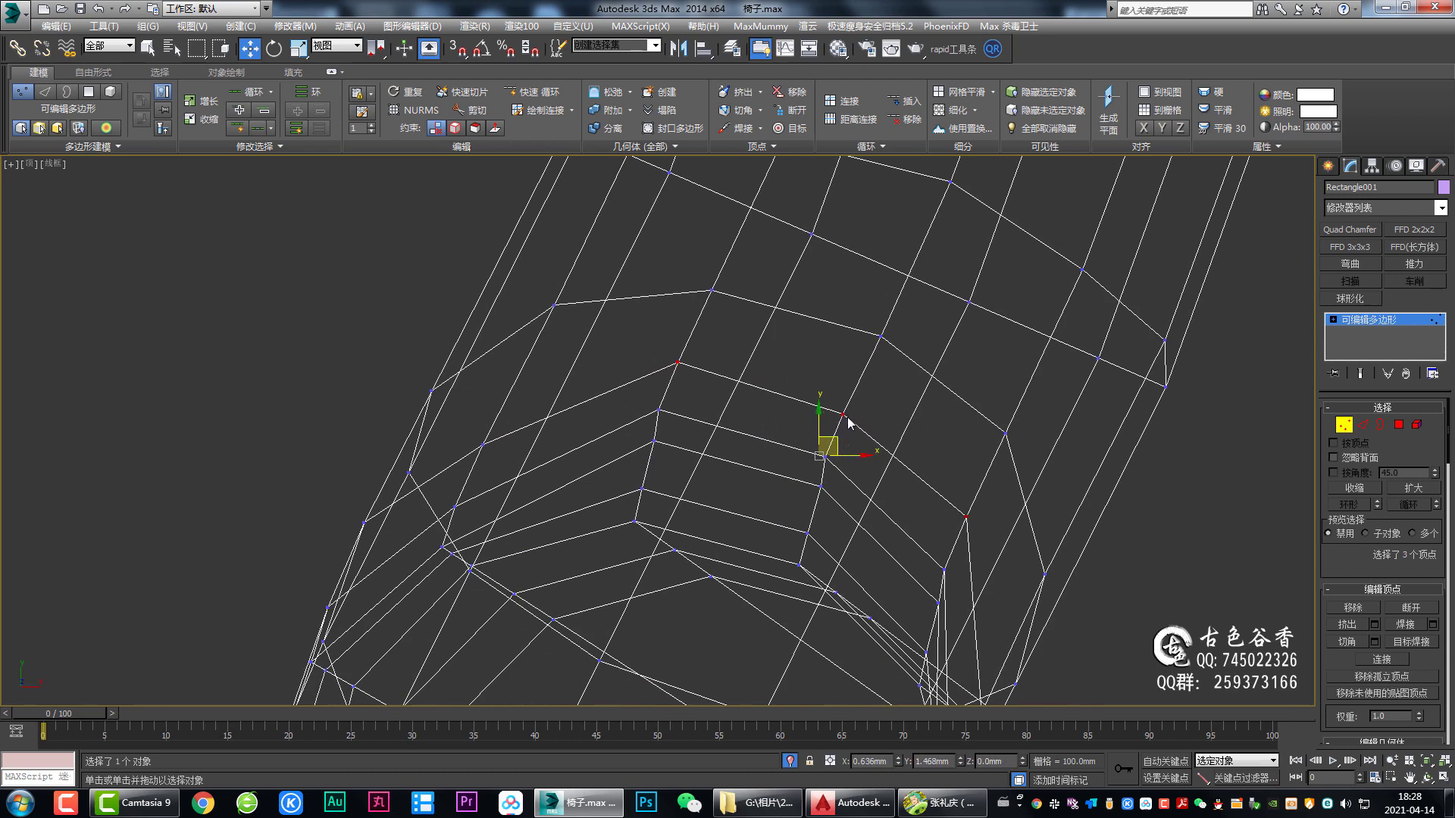
left_click(657, 410)
left_click(826, 457, "ctrl")
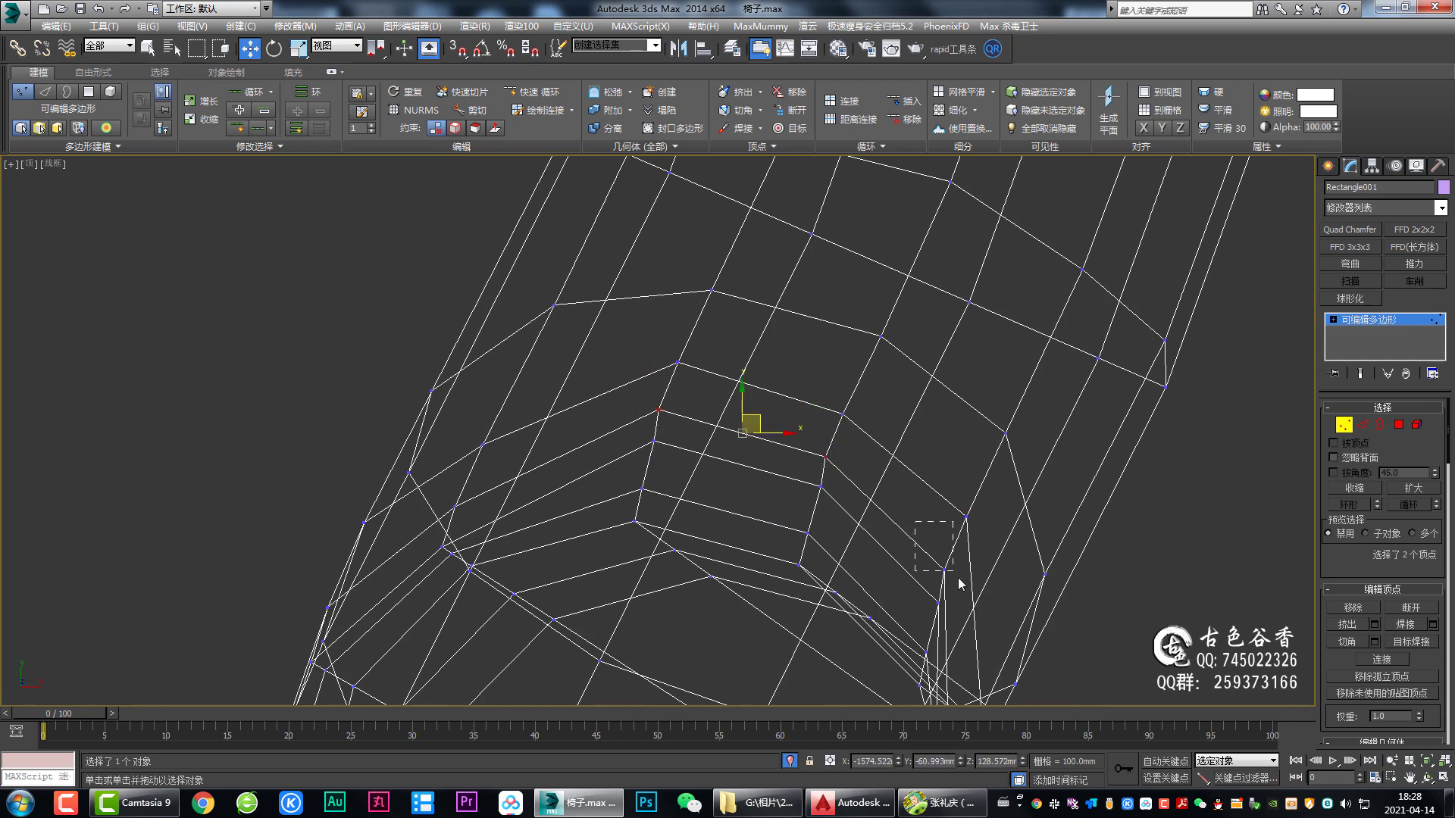
left_click_drag(914, 522, 958, 578, "ctrl")
left_click_drag(828, 467, 837, 457)
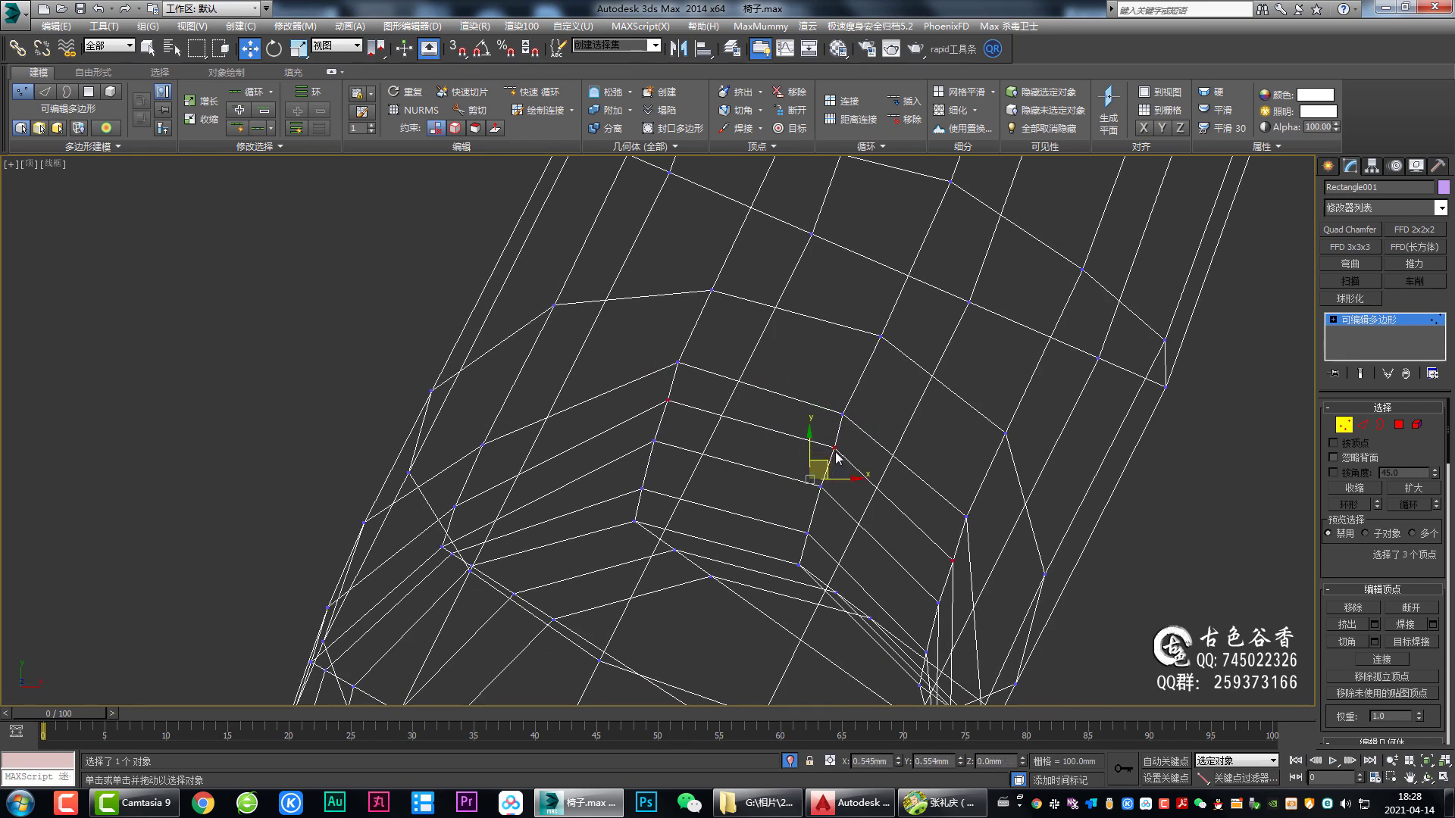
Step: Shift three more ring vertices up and right, then check the result in Perspective
left_click_drag(624, 355, 744, 393)
left_click(842, 414, "ctrl")
left_click(966, 517, "ctrl")
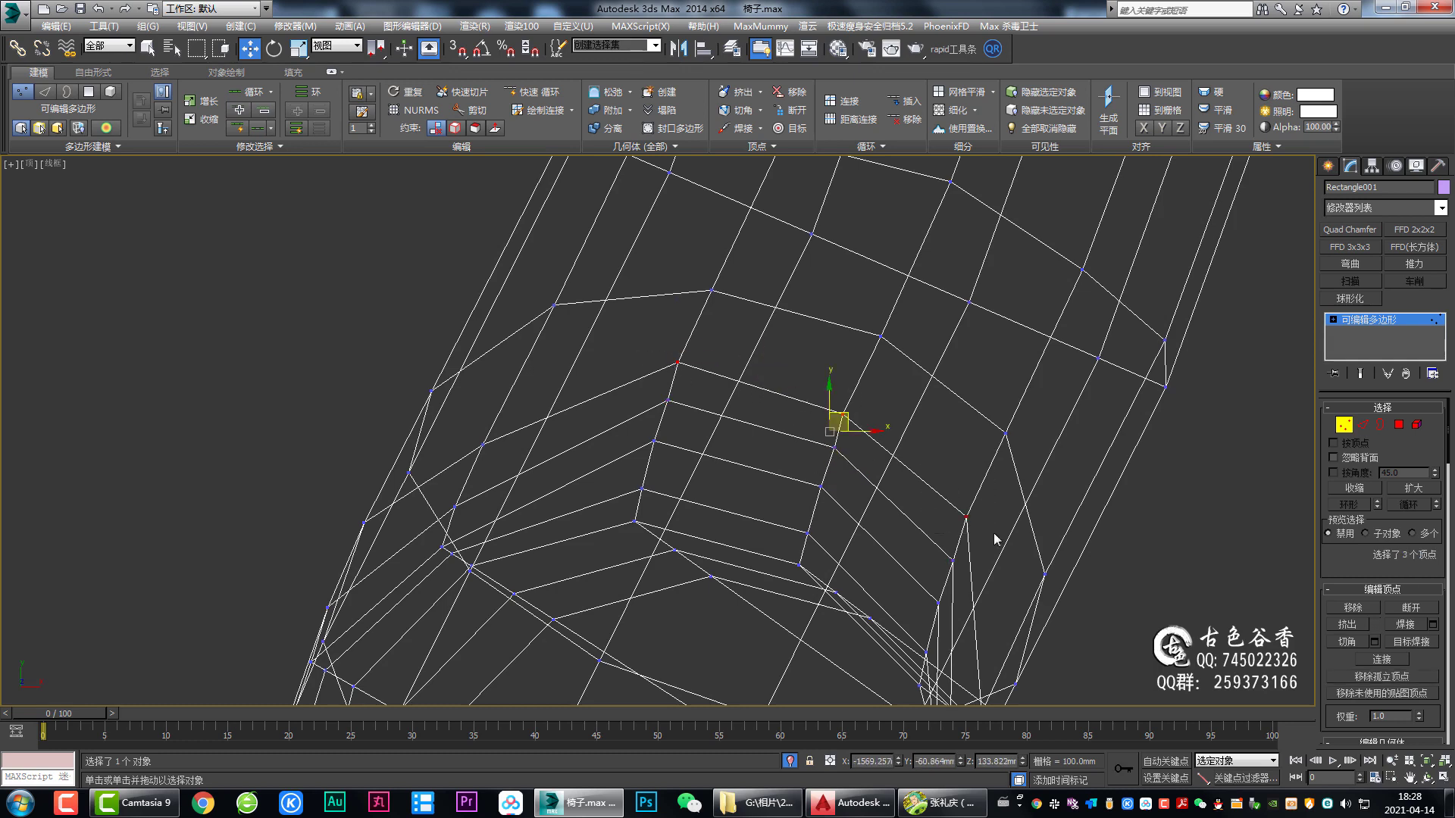
left_click_drag(849, 424, 858, 416)
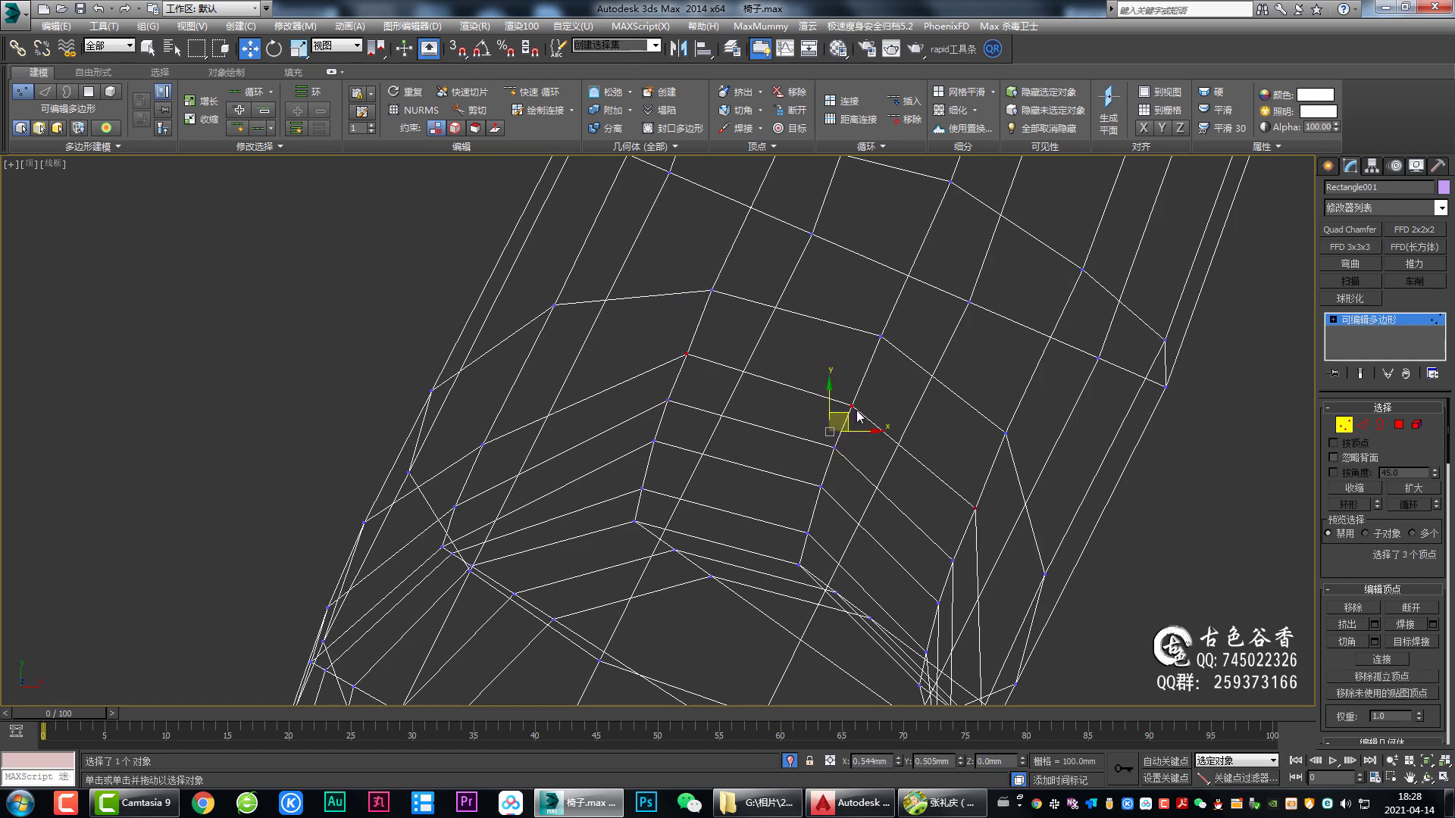
scroll(854, 445, "down", 1)
key("alt+w")
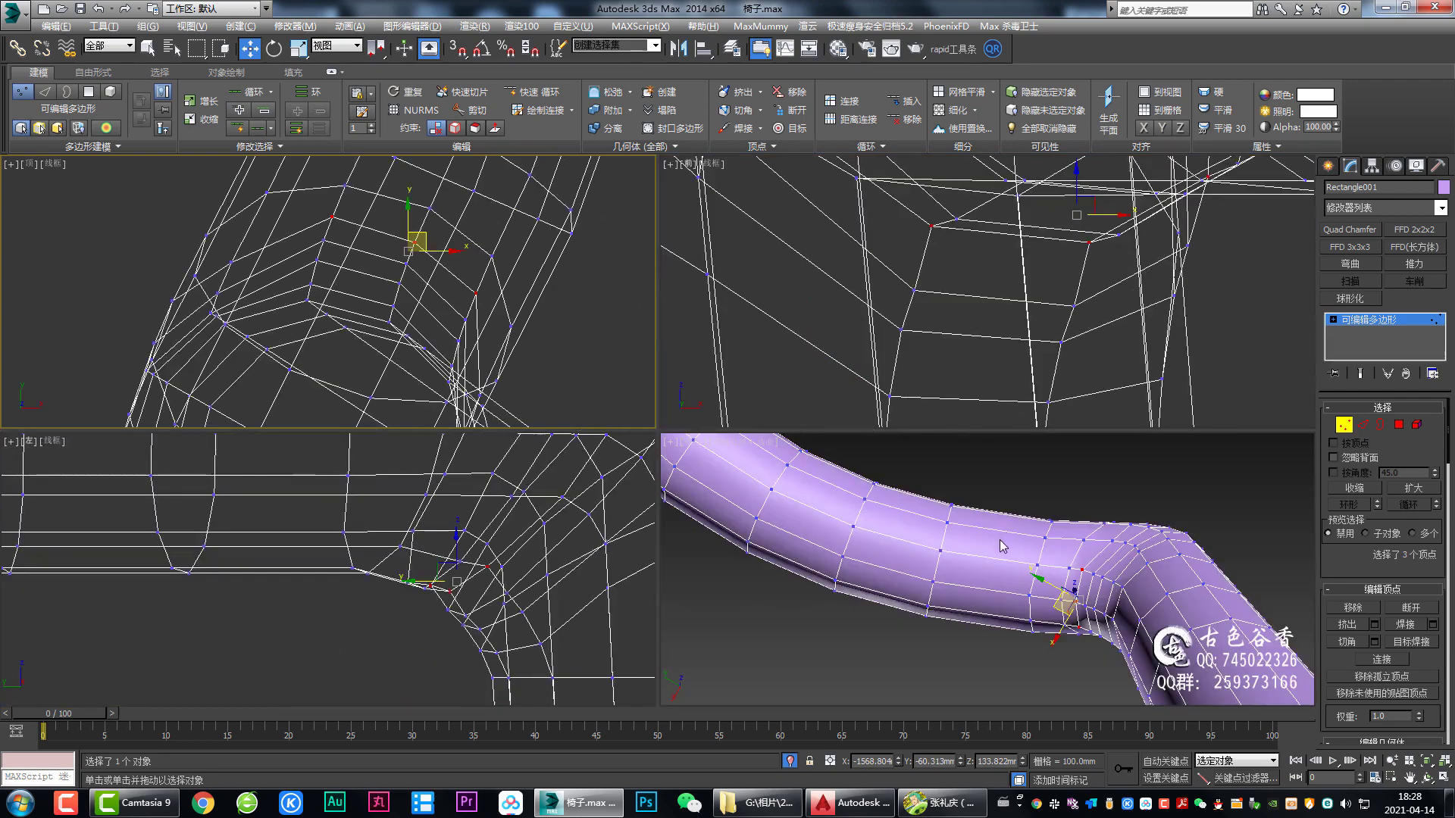
key("alt+w")
Step: Select the edge loop around the elbow in Edge mode
middle_click_drag(1002, 545, 891, 520, "alt")
scroll(822, 474, "up", 2)
key("2")
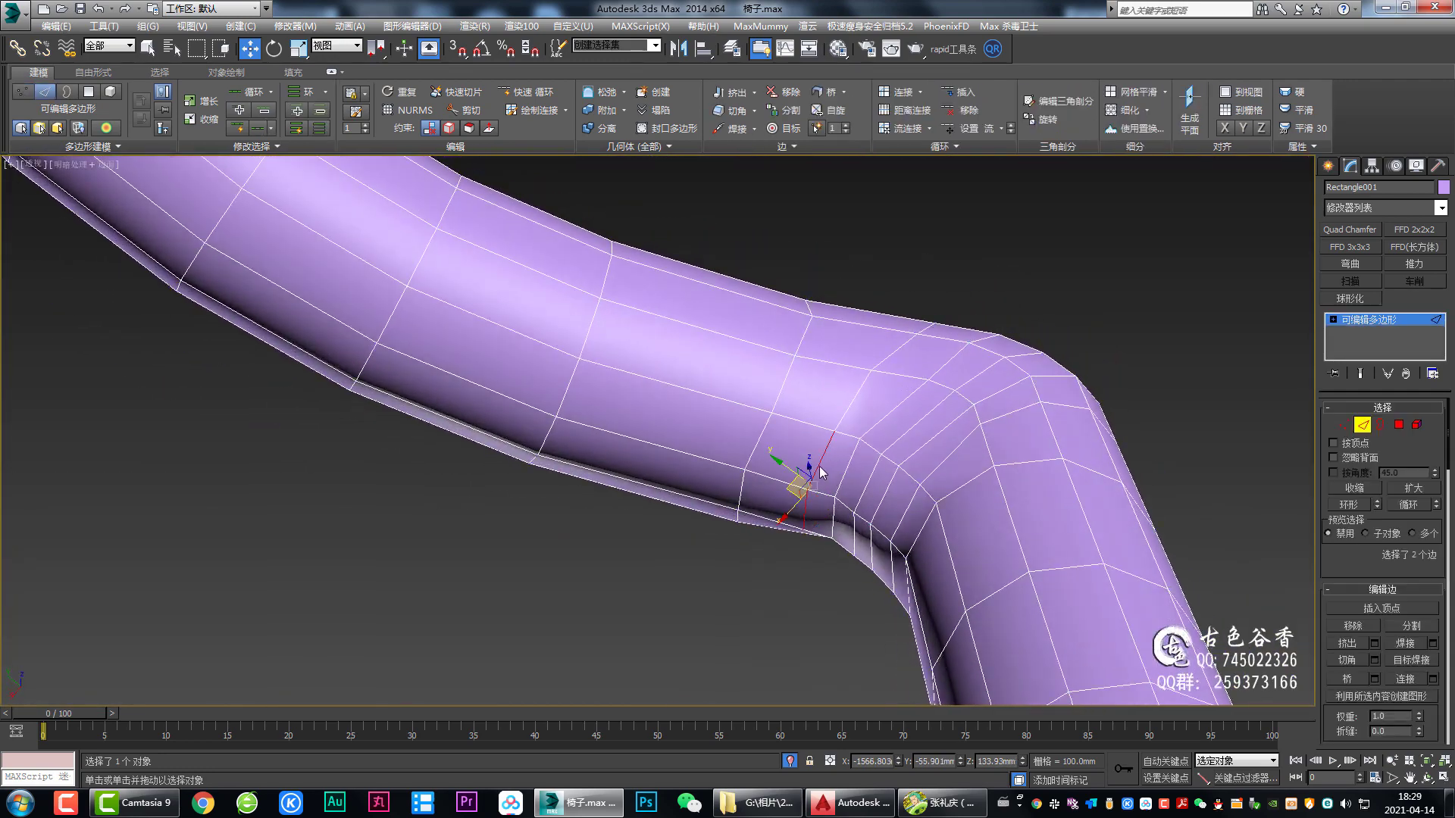
double_click(822, 473)
middle_click_drag(822, 474, 871, 312, "alt")
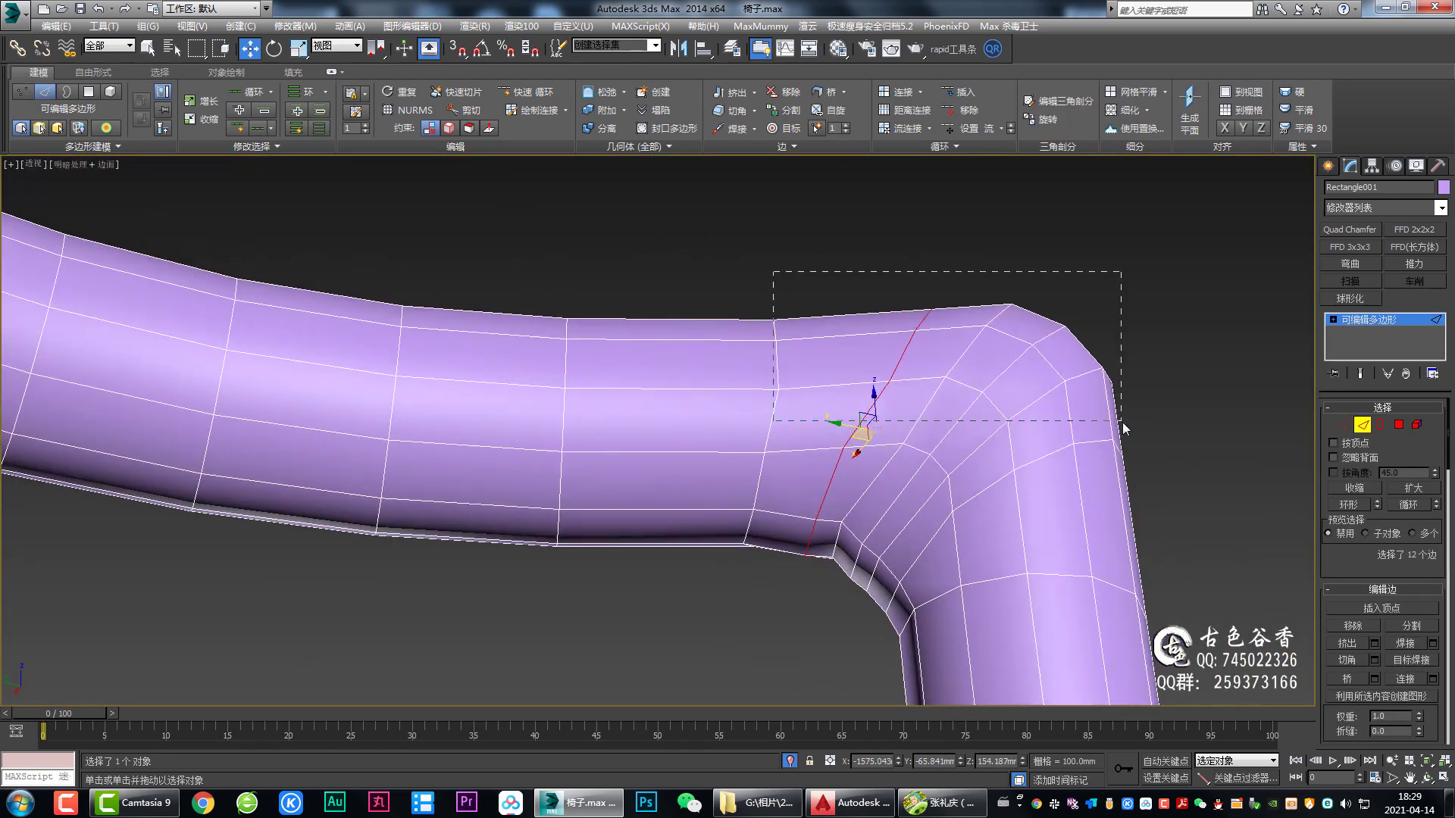
left_click_drag(1121, 421, 1121, 422)
scroll(880, 426, "down", 2)
scroll(880, 426, "down", 2)
Step: Move the selected elbow edges slightly down in the Left view
key("alt+w")
key("alt+w")
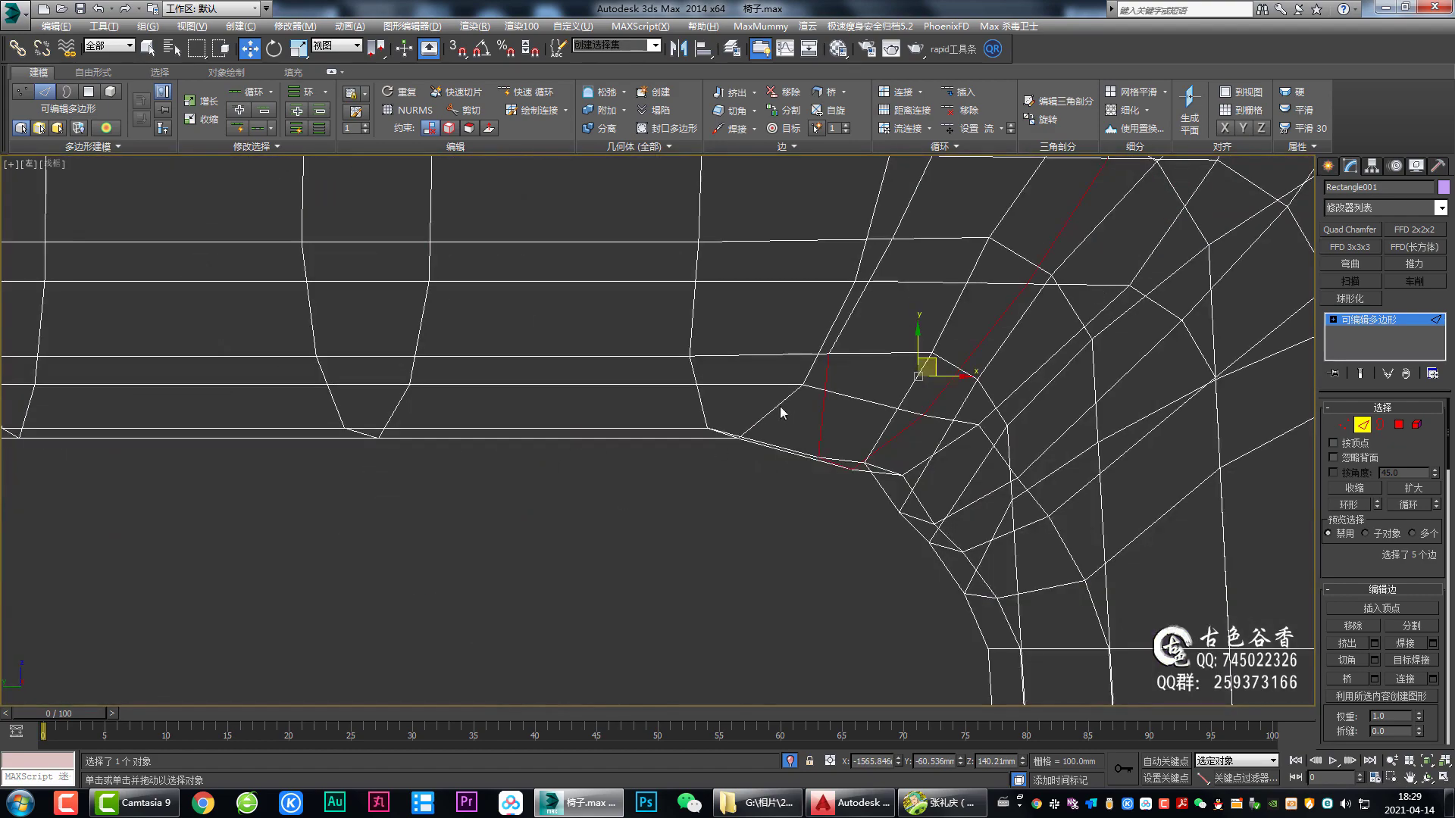
scroll(780, 406, "down", 3)
key("alt+w")
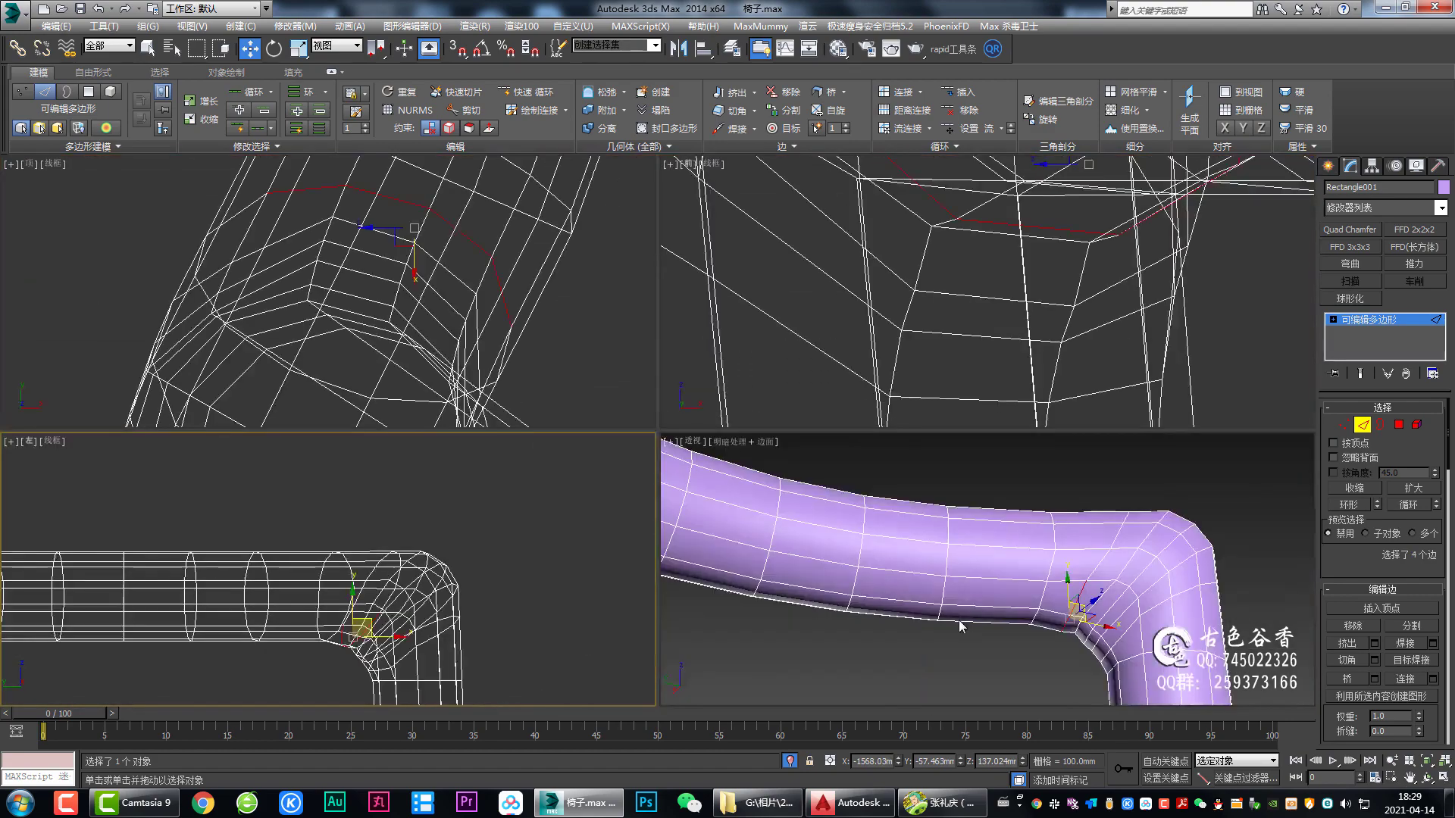
key("alt+w")
mouse_move(914, 493)
middle_mouse_down("alt")
mouse_move(1064, 404)
mouse_move(970, 521)
mouse_move(744, 590)
mouse_move(894, 507)
mouse_move(787, 557)
middle_mouse_up("alt")
key("l")
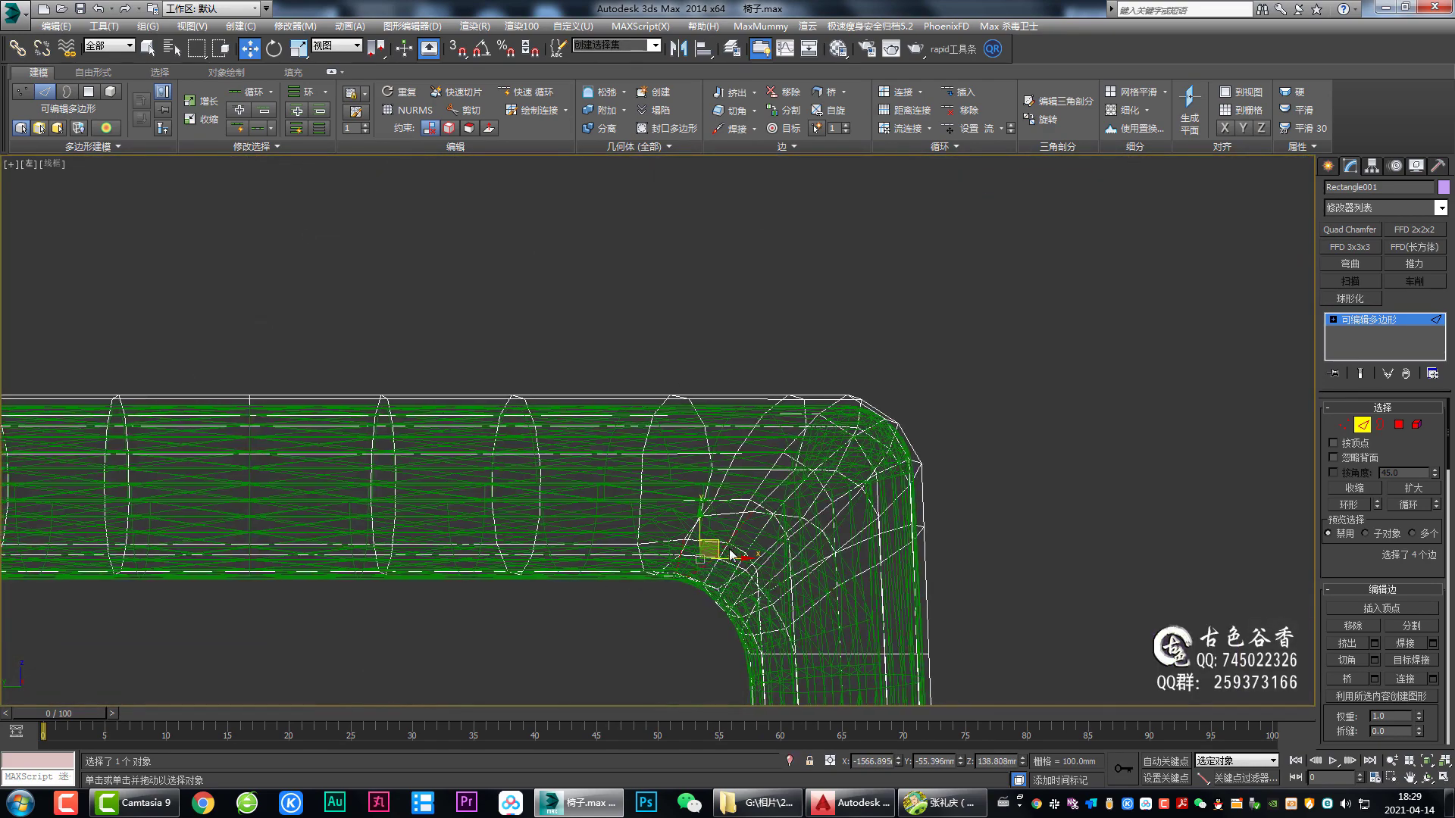
scroll(701, 561, "up", 3)
scroll(708, 462, "up", 3)
scroll(708, 457, "up", 1)
left_click_drag(709, 457, 728, 459)
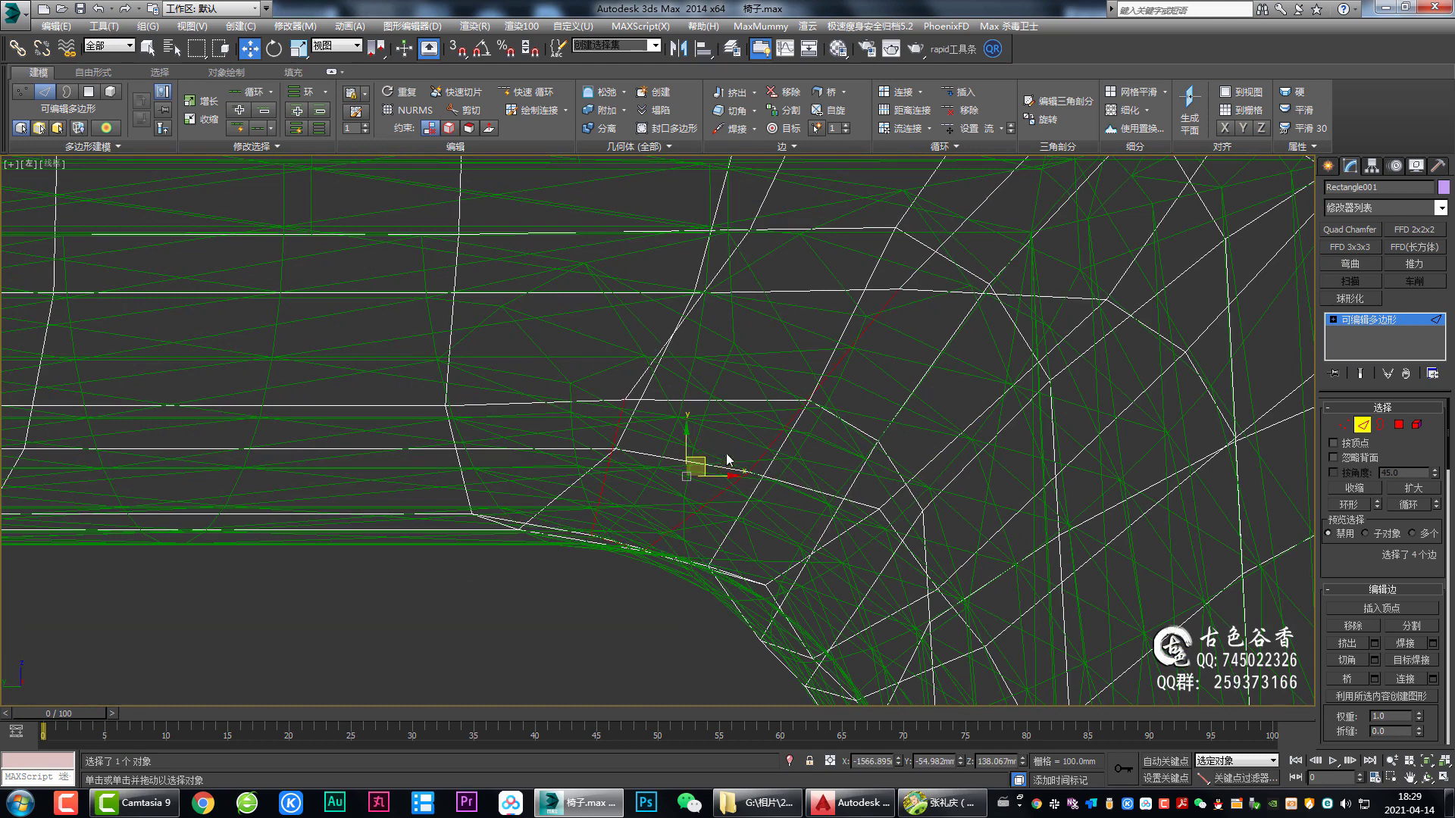
middle_click_drag(804, 588, 780, 434)
Step: Reposition two underside vertices of the bend in Vertex mode
key("1")
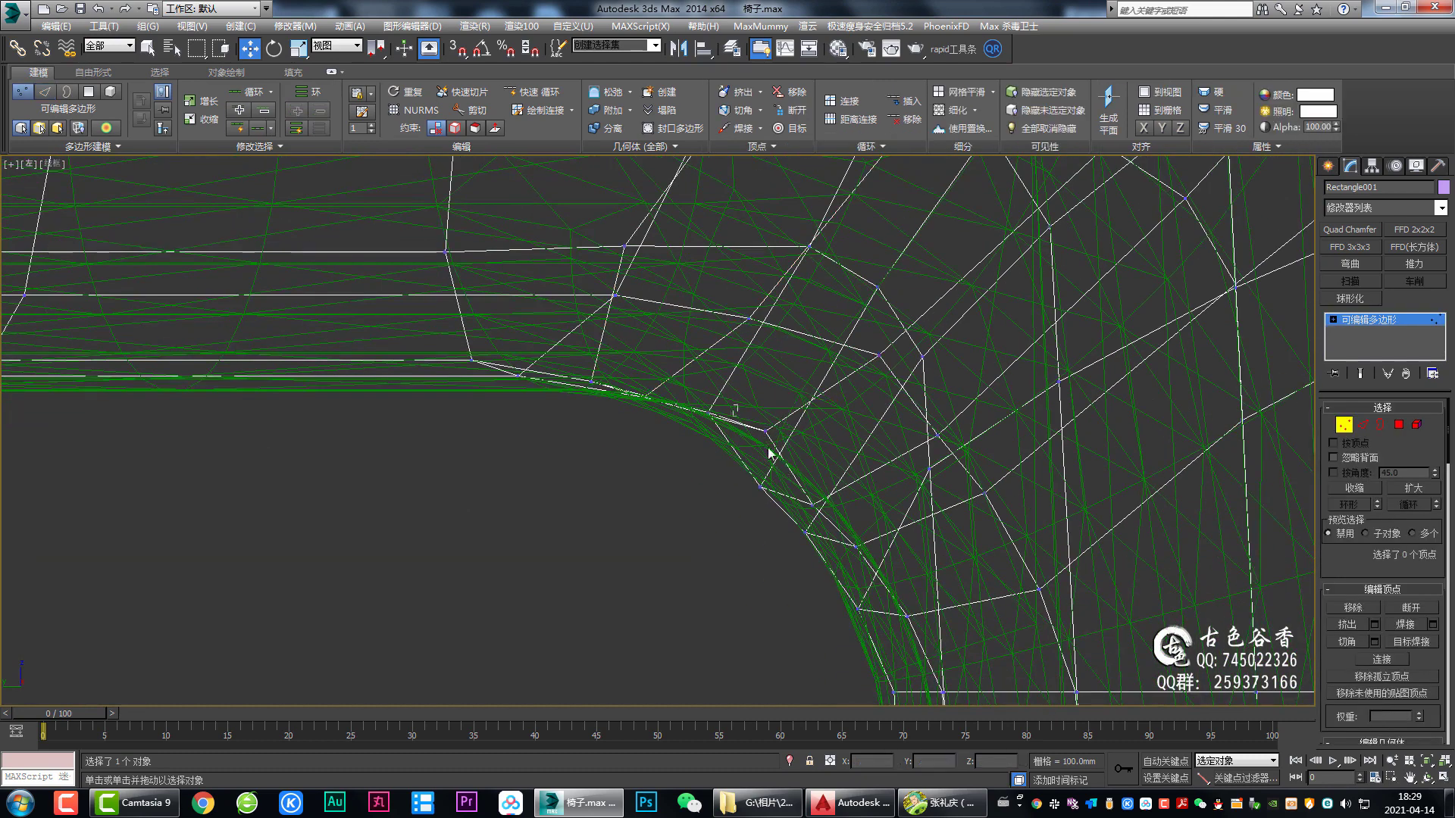
left_click(765, 431)
mouse_move(766, 448)
left_mouse_down()
mouse_move(805, 509)
mouse_move(845, 533)
left_mouse_up()
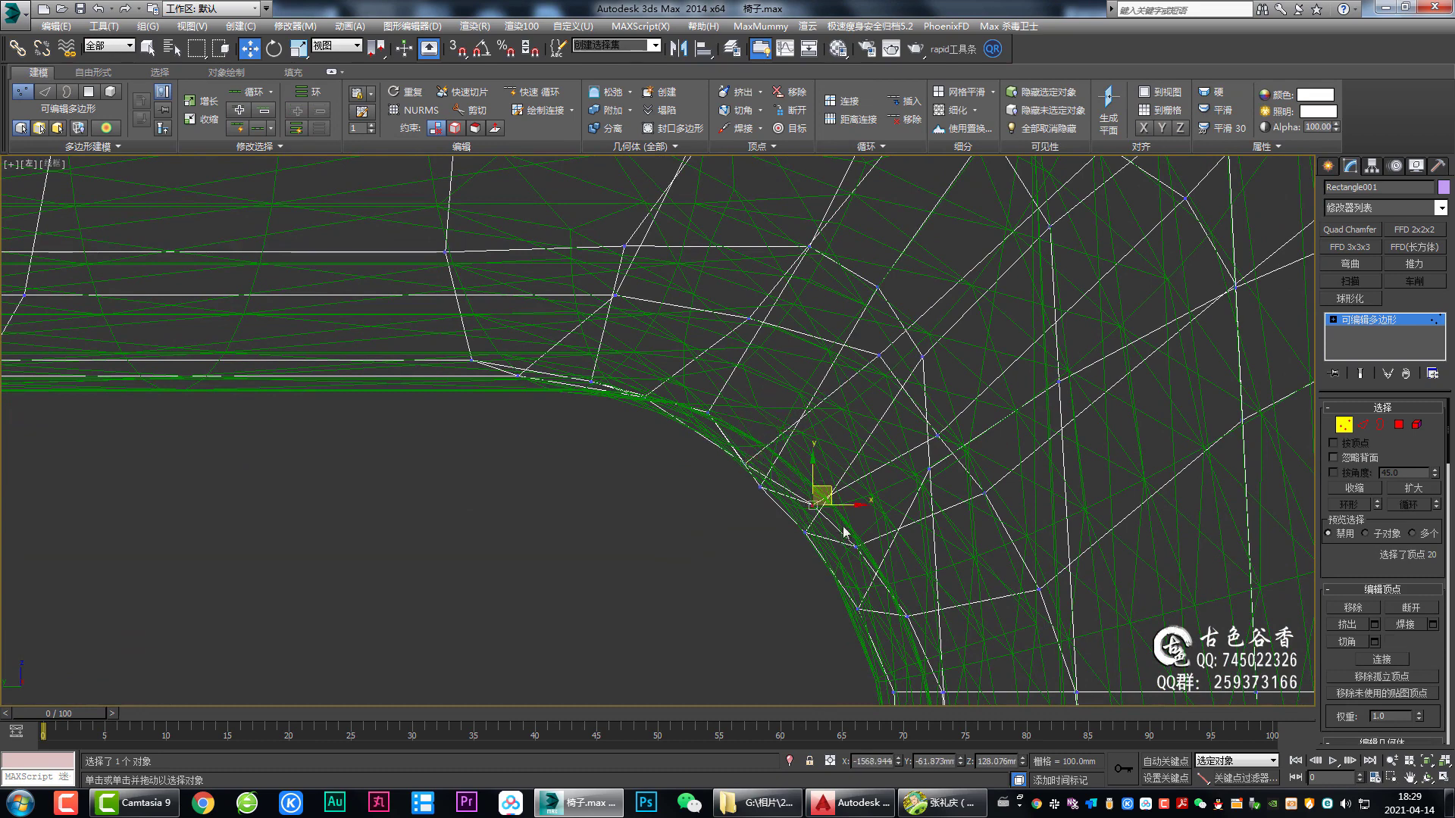
left_click(740, 454)
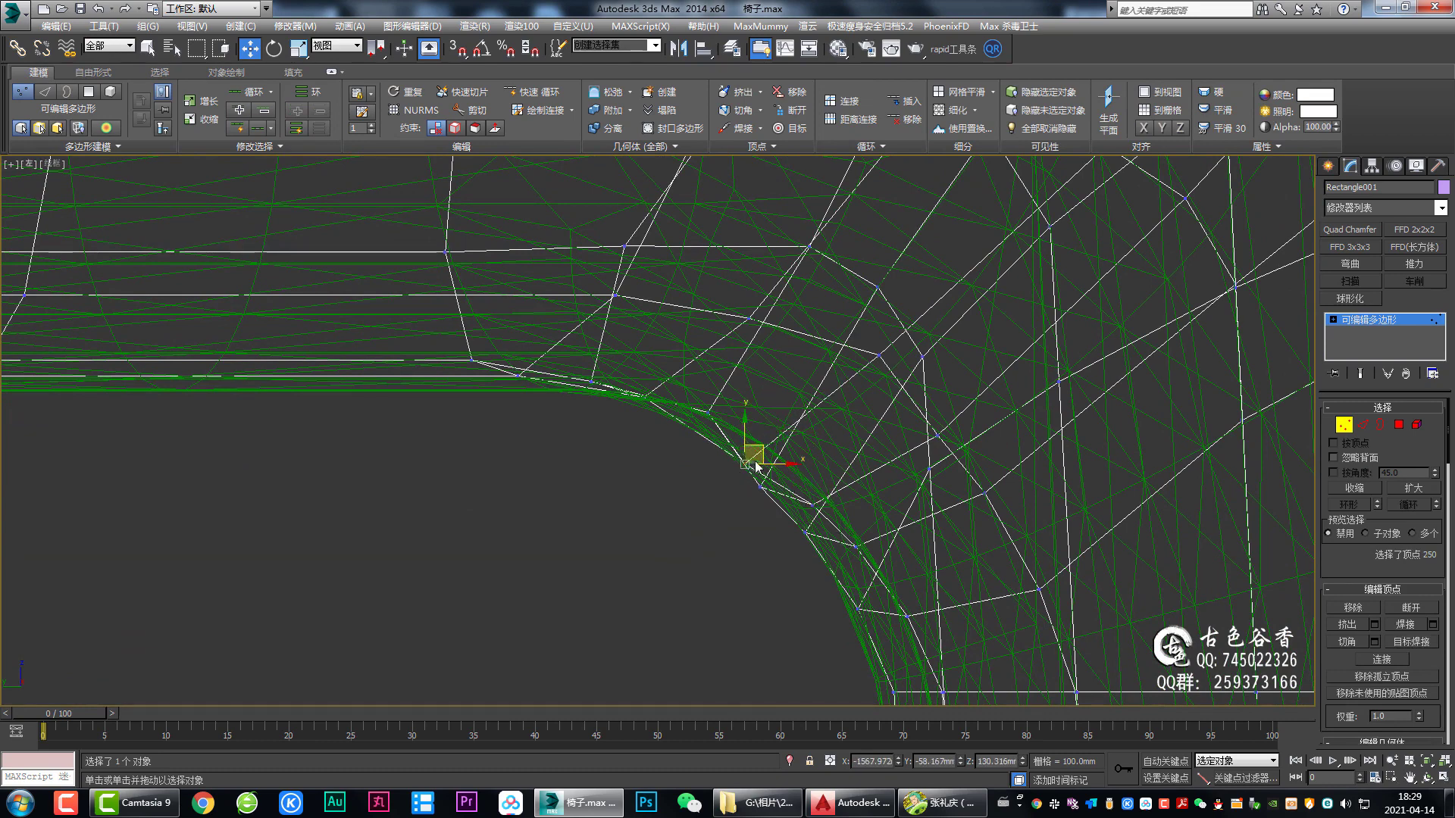
left_click_drag(757, 465, 781, 432)
key("alt+w")
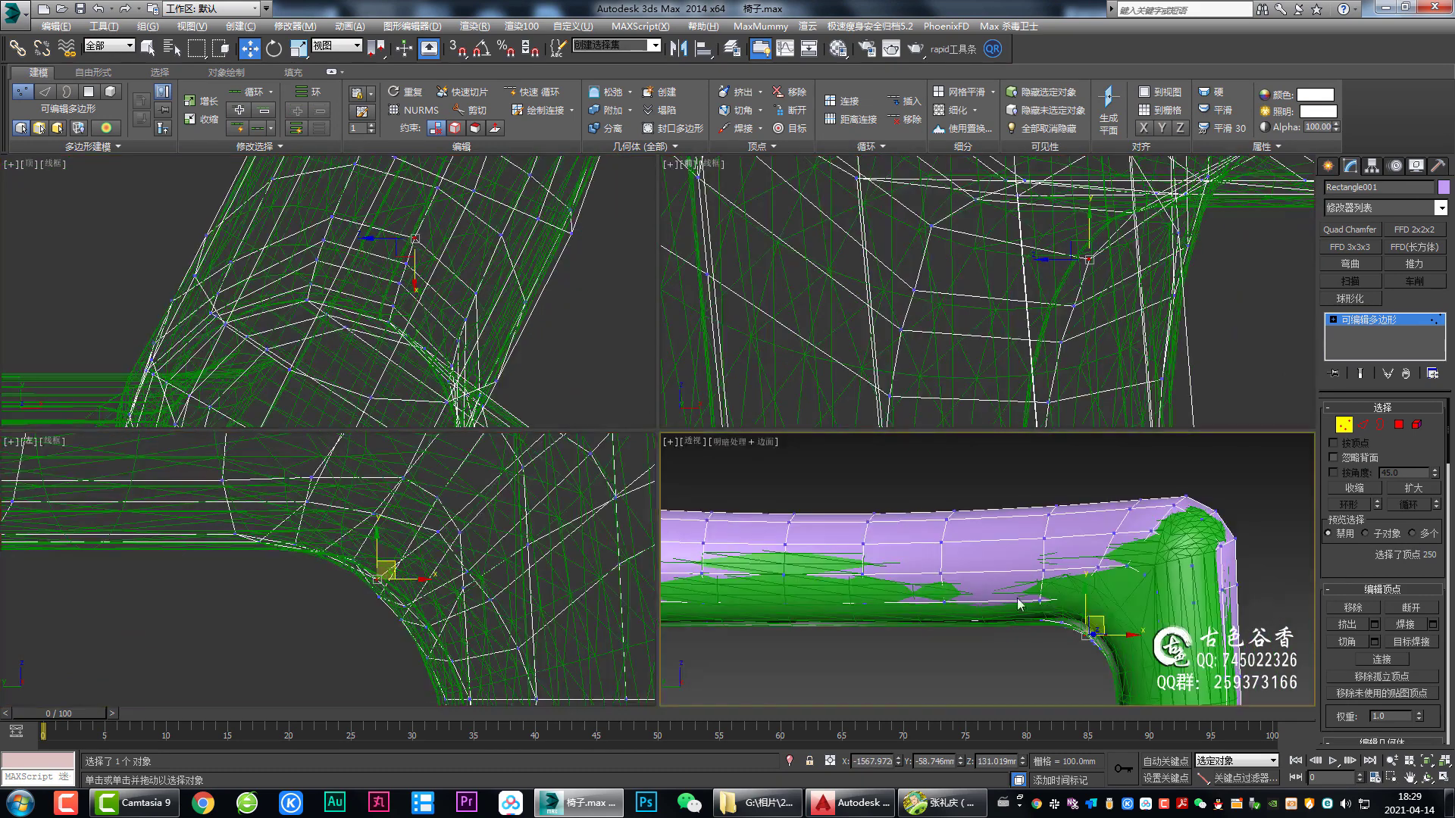
key("alt+w")
Step: Orbit around the bend and leg to check how the crossbar sits in the leg
scroll(902, 527, "up", 3)
scroll(898, 521, "down", 5)
scroll(838, 494, "up", 8)
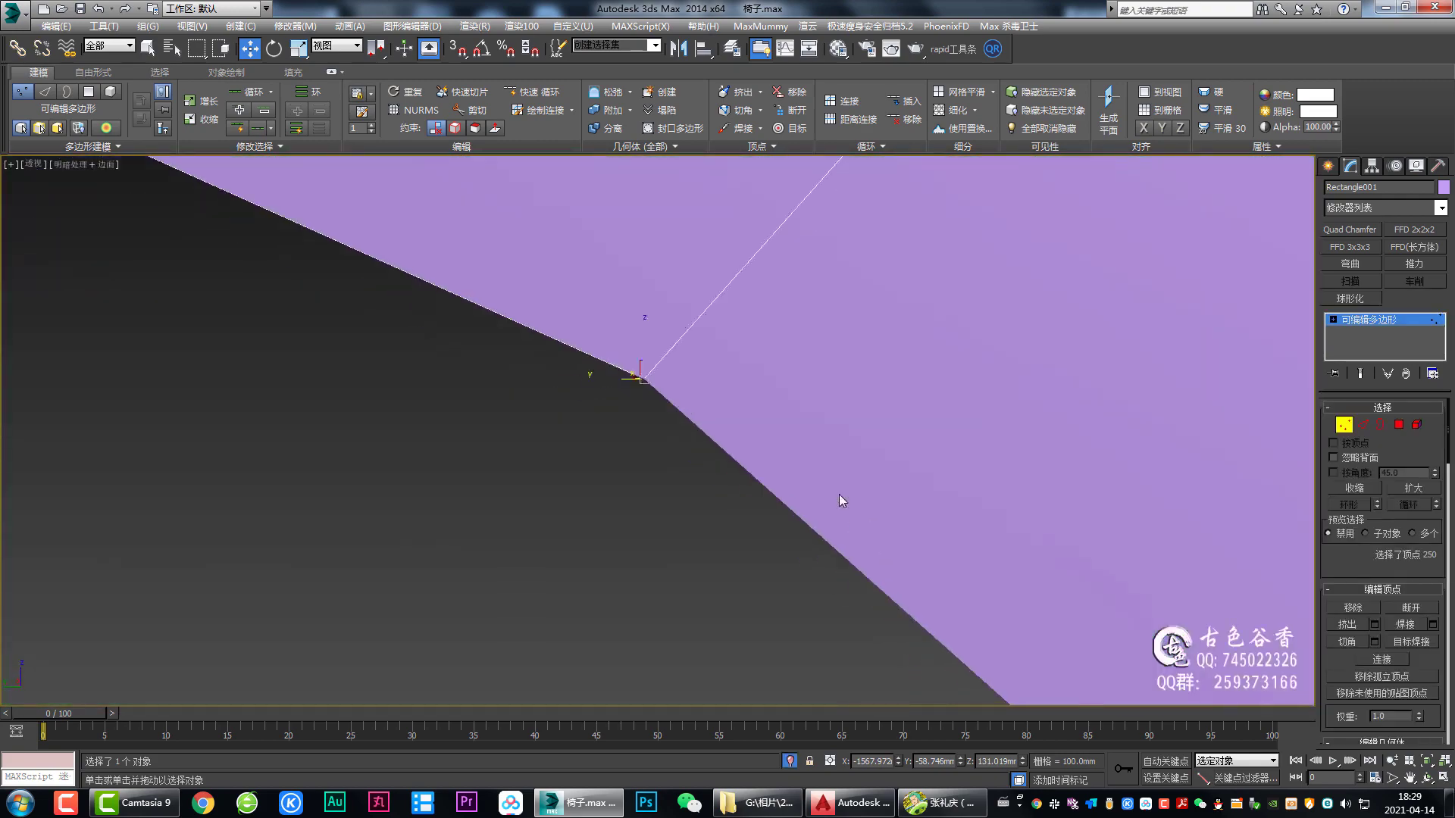
scroll(829, 493, "down", 3)
mouse_move(882, 507)
middle_mouse_down("alt")
mouse_move(933, 457)
mouse_move(913, 394)
middle_mouse_up("alt")
scroll(925, 448, "down", 3)
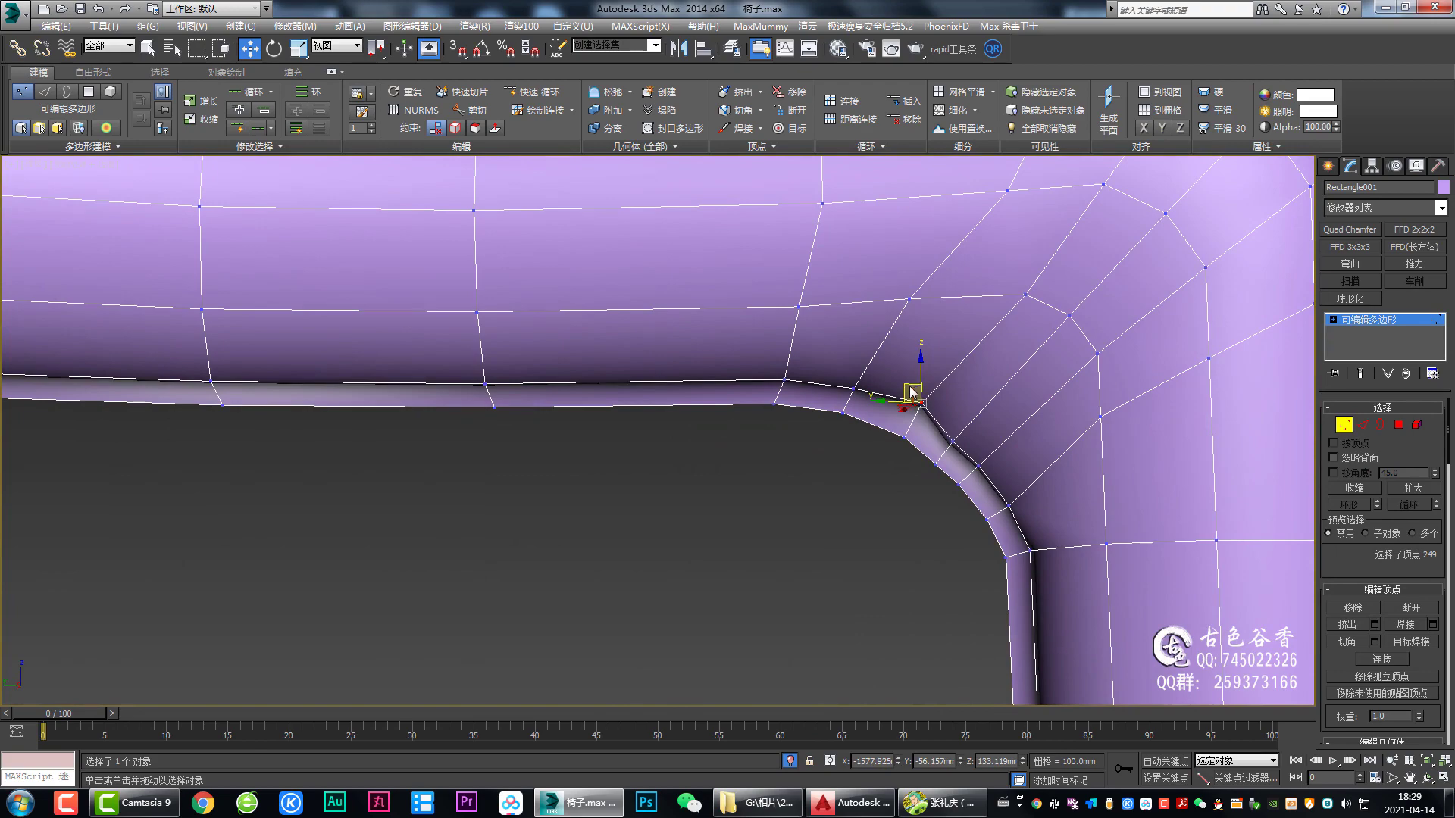
mouse_move(953, 511)
middle_mouse_down("alt")
mouse_move(1080, 471)
mouse_move(1019, 534)
mouse_move(909, 531)
mouse_move(893, 606)
mouse_move(858, 608)
mouse_move(952, 565)
mouse_move(951, 584)
mouse_move(871, 560)
mouse_move(869, 591)
middle_mouse_up("alt")
scroll(951, 584, "up", 5)
Step: Add a second corner edge to the selection and lower the selected edges slightly
key("2")
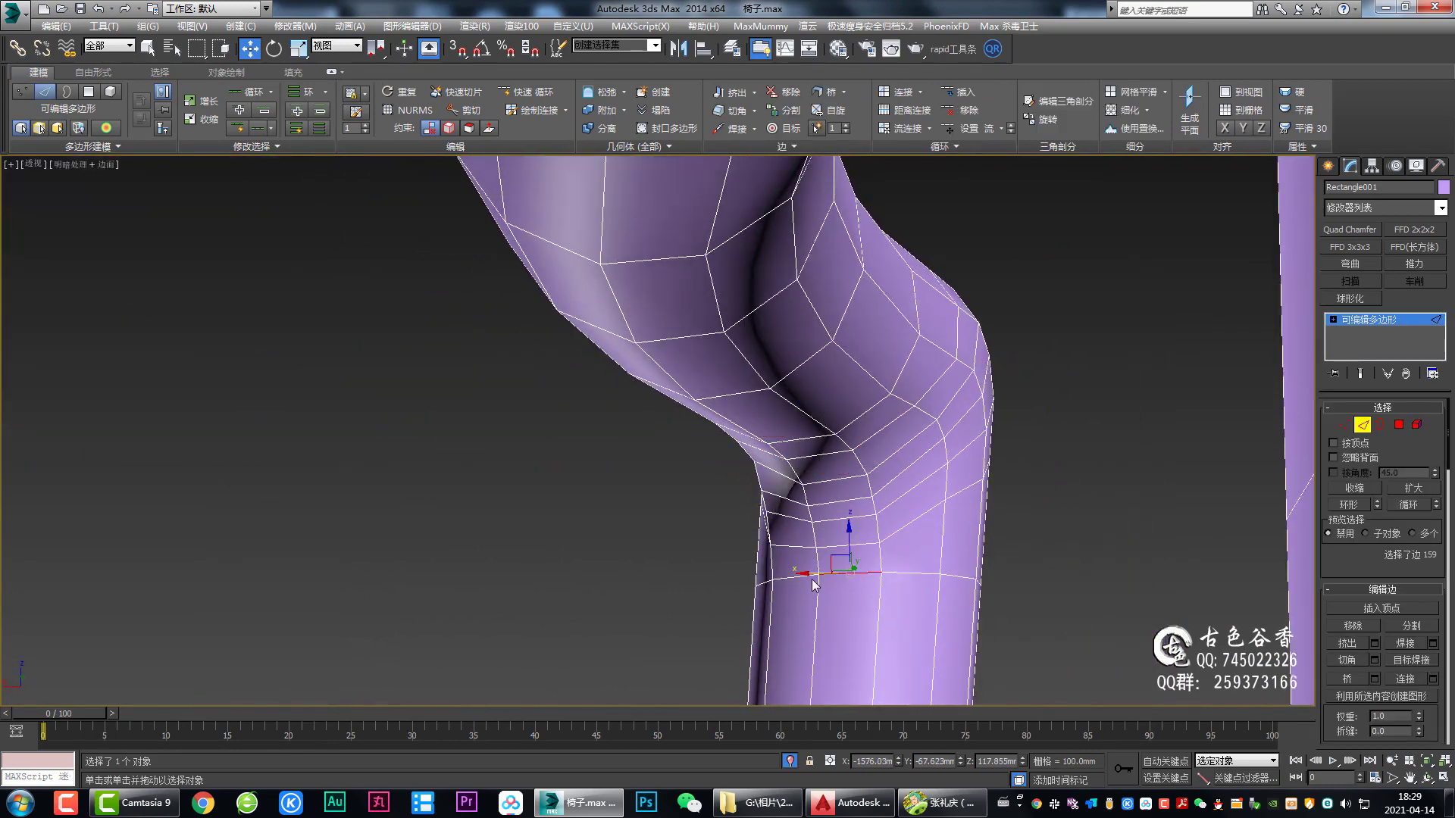
left_click(813, 584, "ctrl")
key("alt+w")
middle_click(493, 594)
key("alt+w")
middle_click_drag(883, 594, 881, 434)
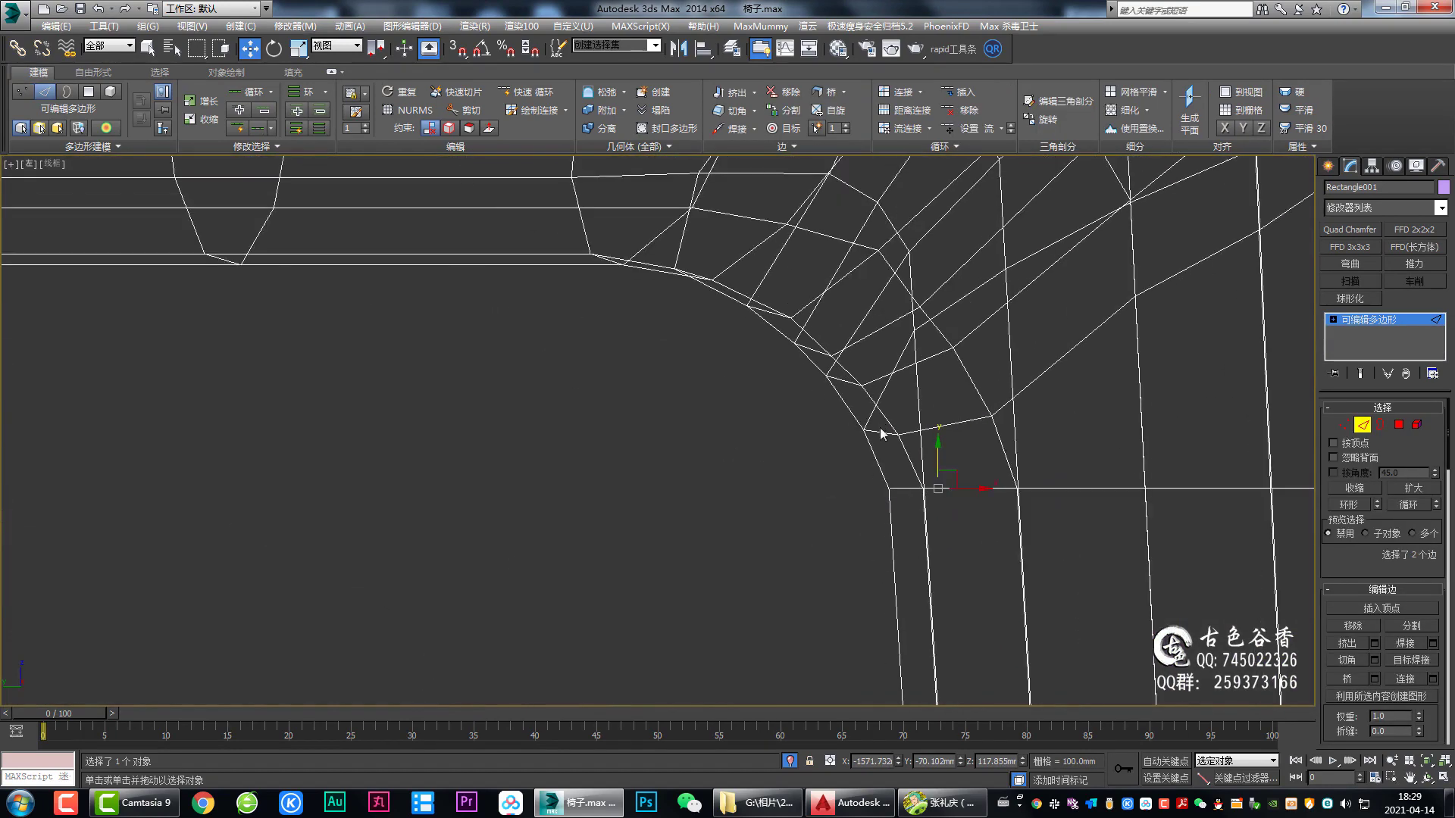
scroll(907, 494, "up", 2)
scroll(907, 489, "up", 3)
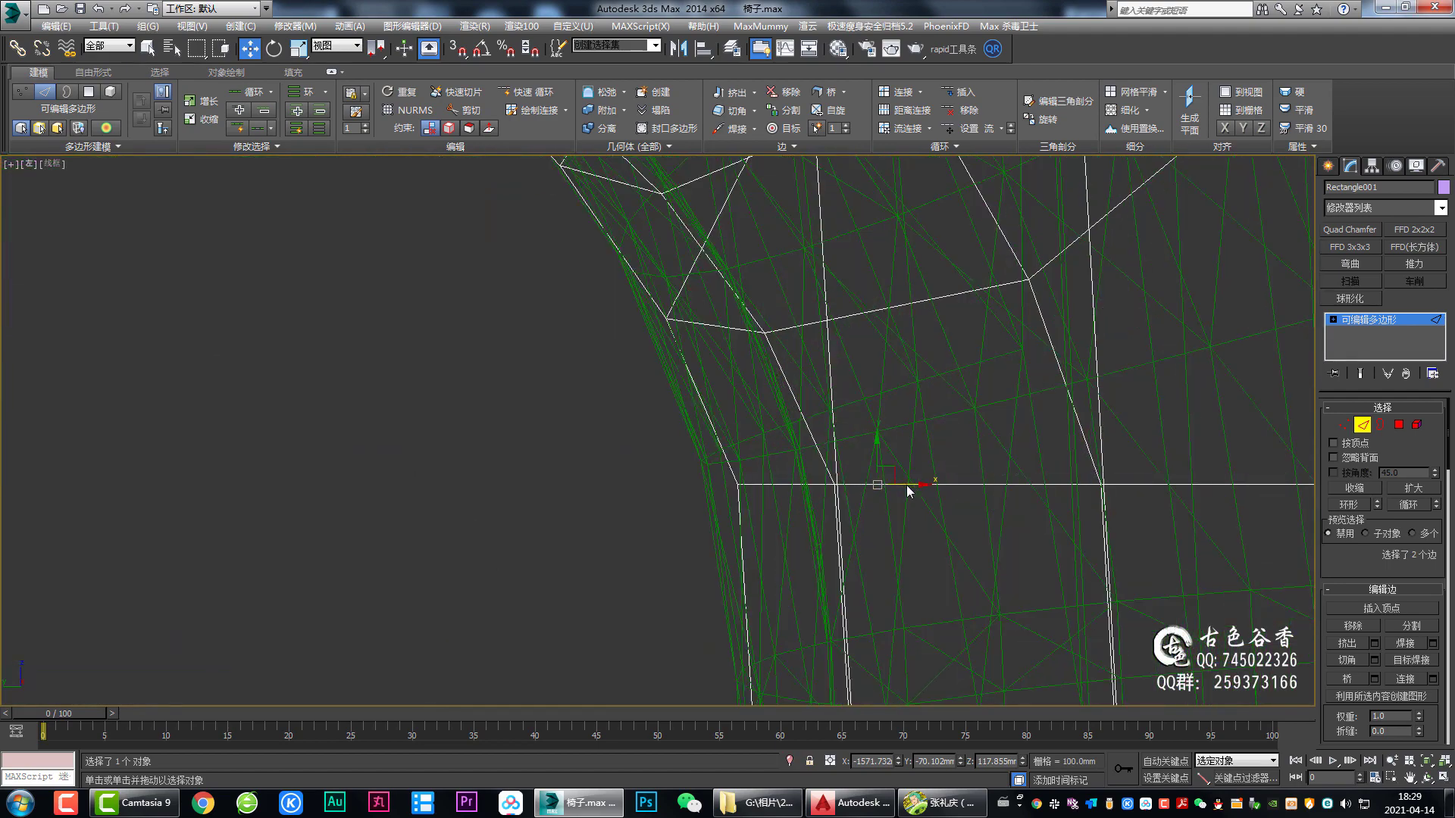
scroll(886, 493, "down", 3)
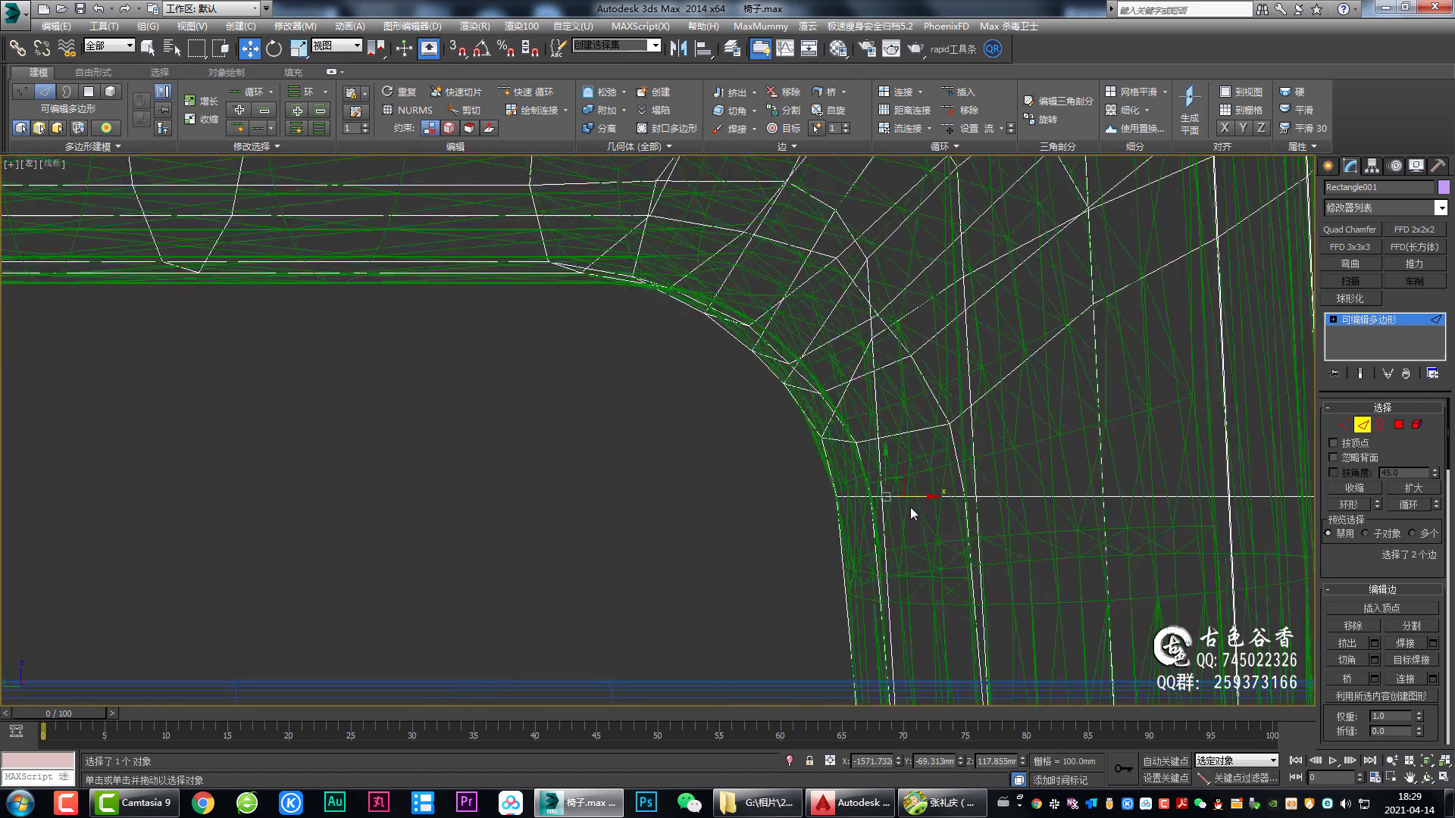
key("alt+w")
middle_click(909, 576)
key("alt+w")
mouse_move(872, 530)
middle_mouse_down("alt")
mouse_move(826, 582)
mouse_move(820, 562)
middle_mouse_up("alt")
left_click_drag(825, 542, 829, 552)
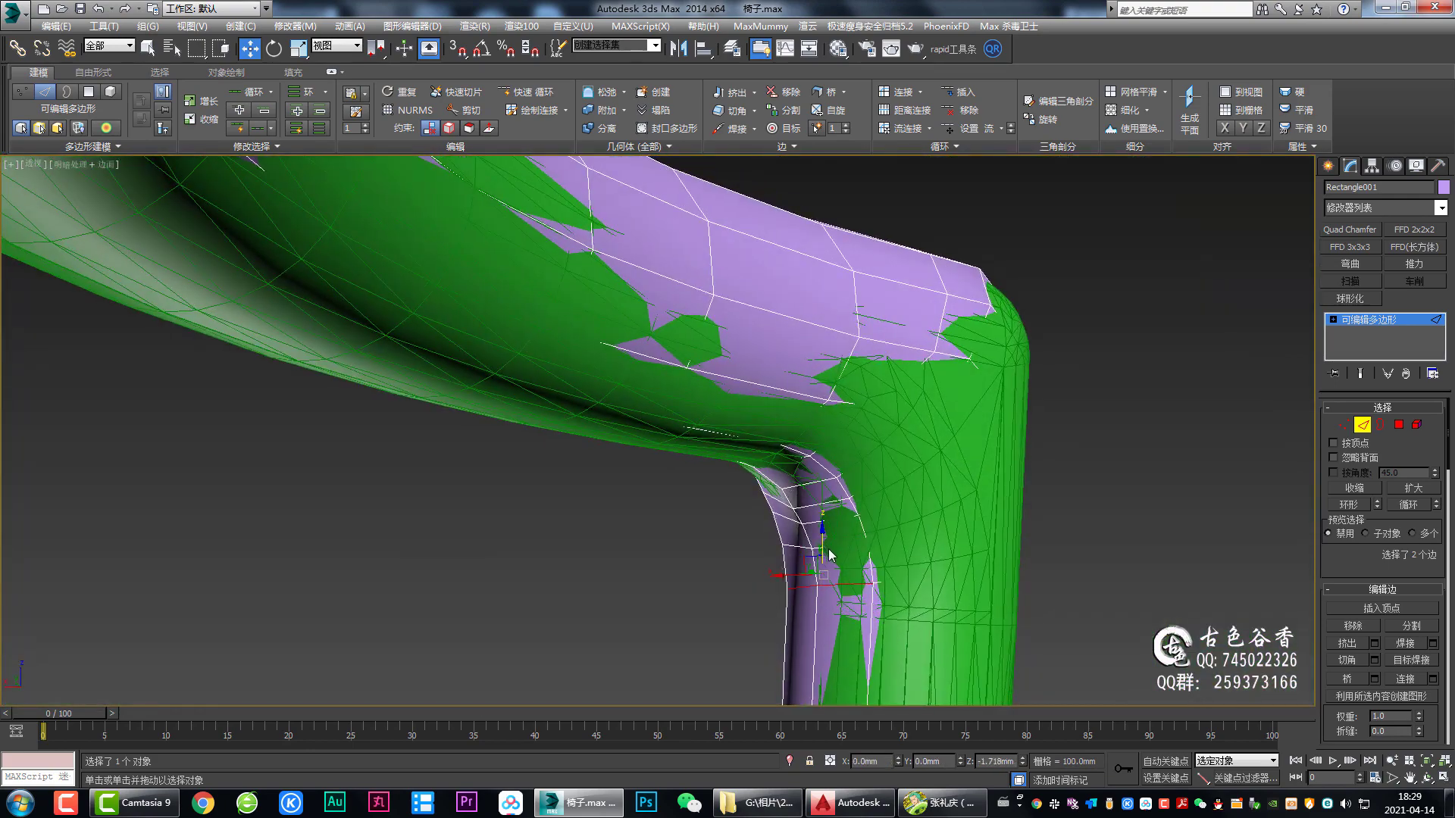
Step: Move the corner edges down about 1.8 mm and nudge a corner vertex downward
mouse_move(831, 554)
middle_mouse_down("alt")
mouse_move(841, 430)
mouse_move(847, 476)
mouse_move(961, 471)
mouse_move(906, 486)
mouse_move(844, 434)
mouse_move(782, 453)
mouse_move(938, 429)
middle_mouse_up("alt")
scroll(792, 413, "up", 3)
scroll(790, 407, "up", 2)
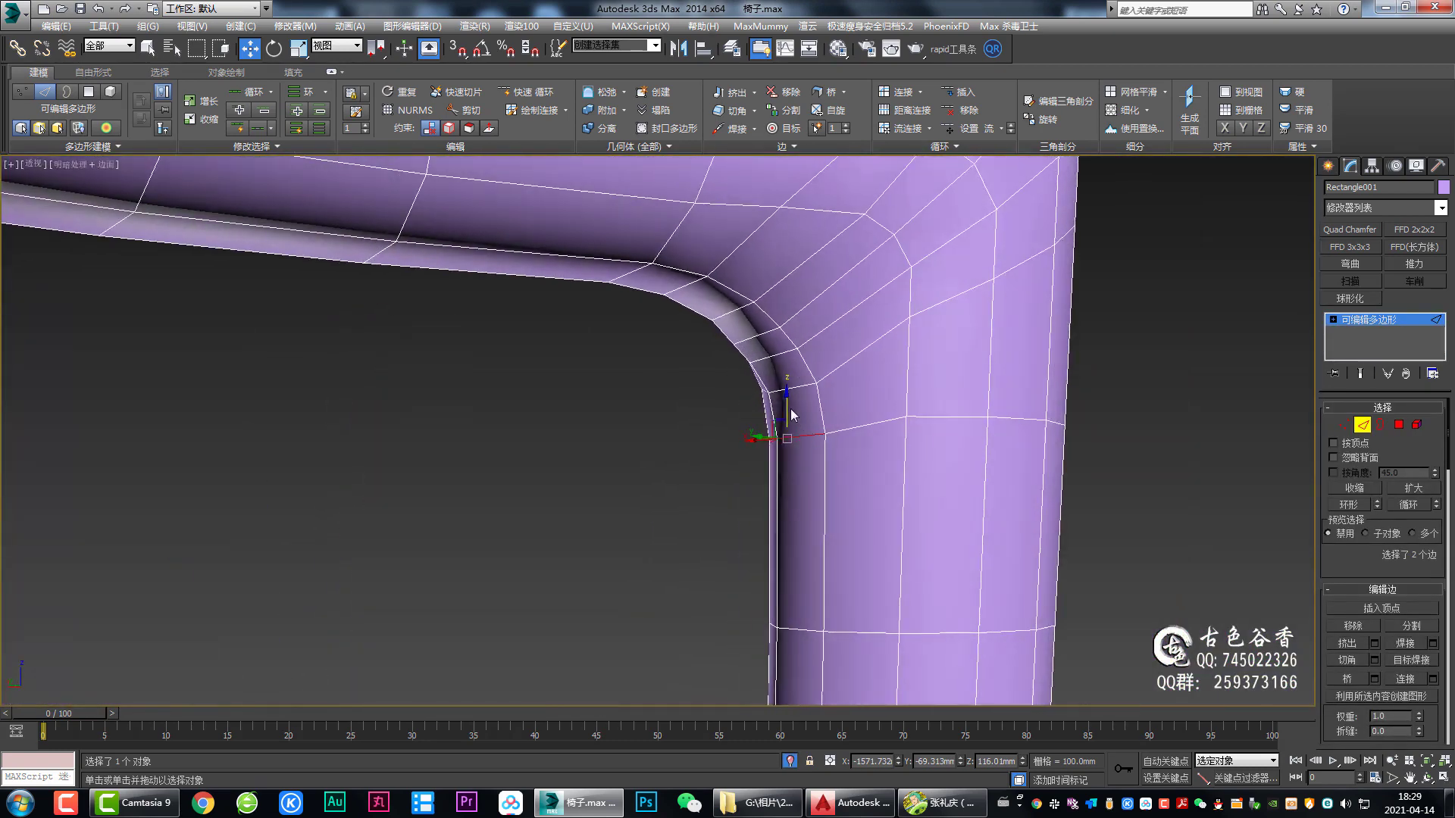
left_click_drag(789, 403, 791, 417)
key("1")
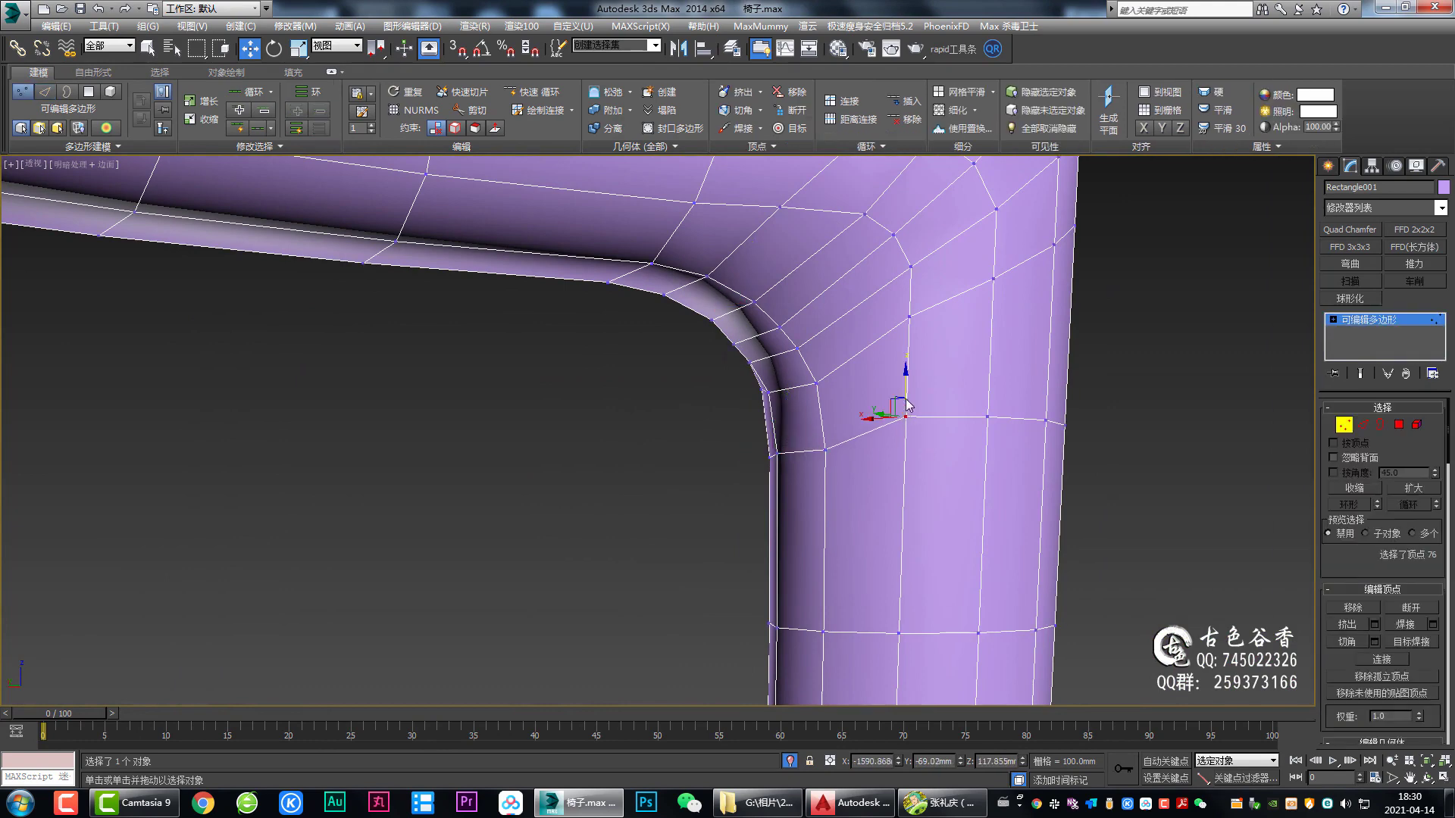
mouse_move(808, 478)
middle_mouse_down("alt")
mouse_move(997, 498)
mouse_move(915, 482)
middle_mouse_up("alt")
left_click_drag(920, 439, 920, 450)
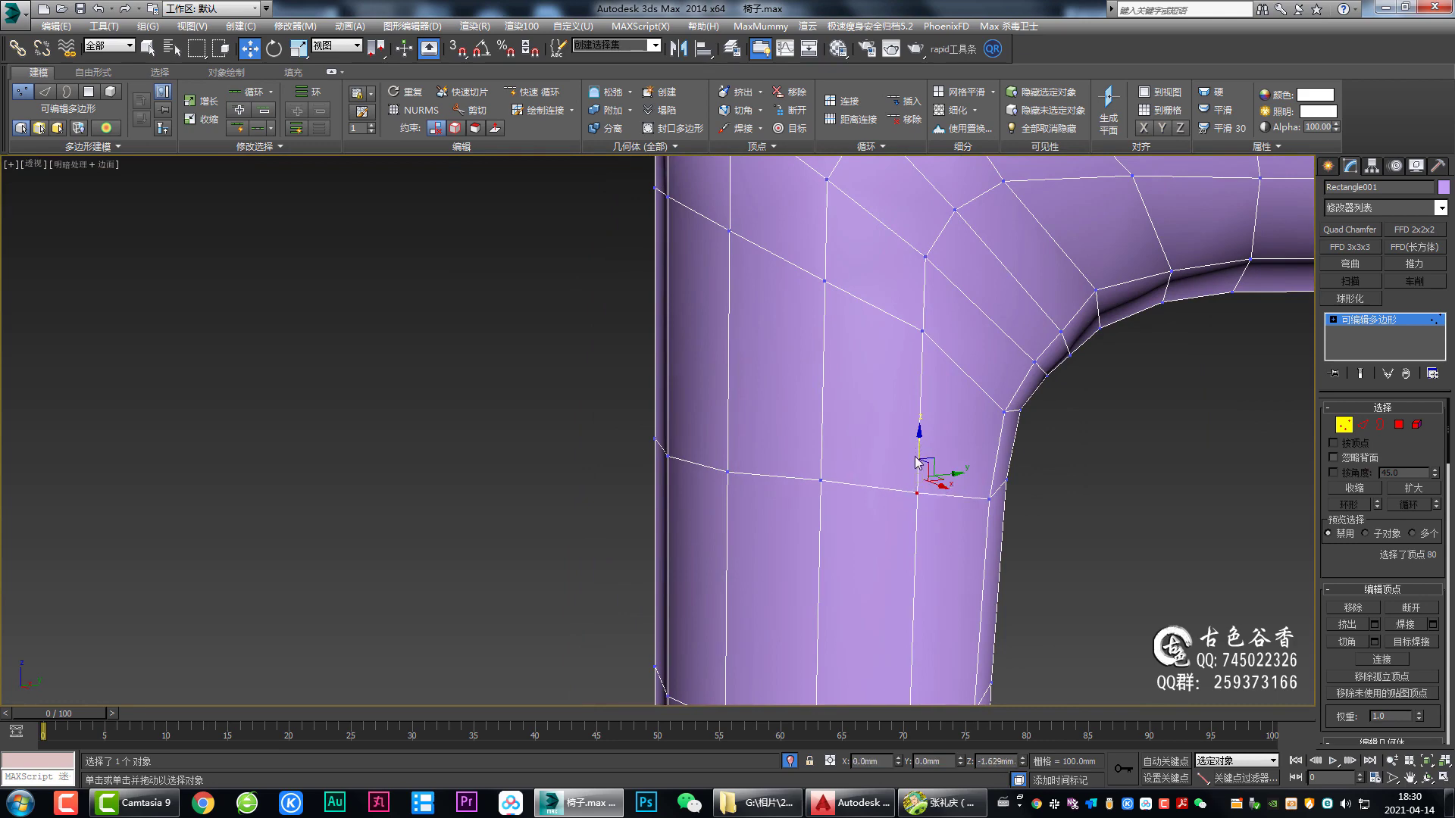
mouse_move(992, 496)
middle_mouse_down("alt")
mouse_move(873, 460)
mouse_move(900, 438)
middle_mouse_up("alt")
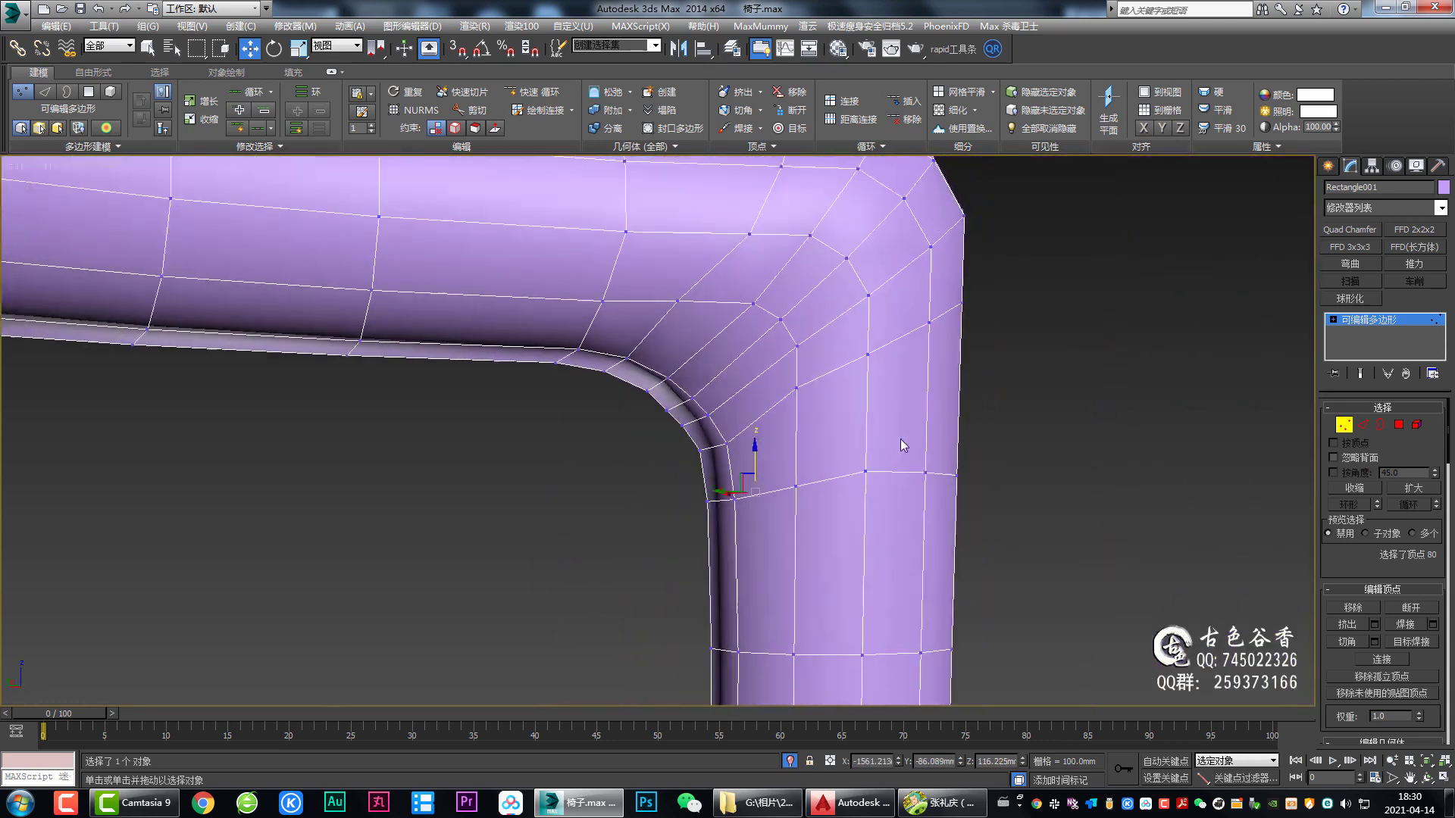
Step: Select the edge loops running across the inner corner bend
key("q")
key("2")
double_click(822, 374)
middle_click_drag(821, 374, 916, 411, "alt")
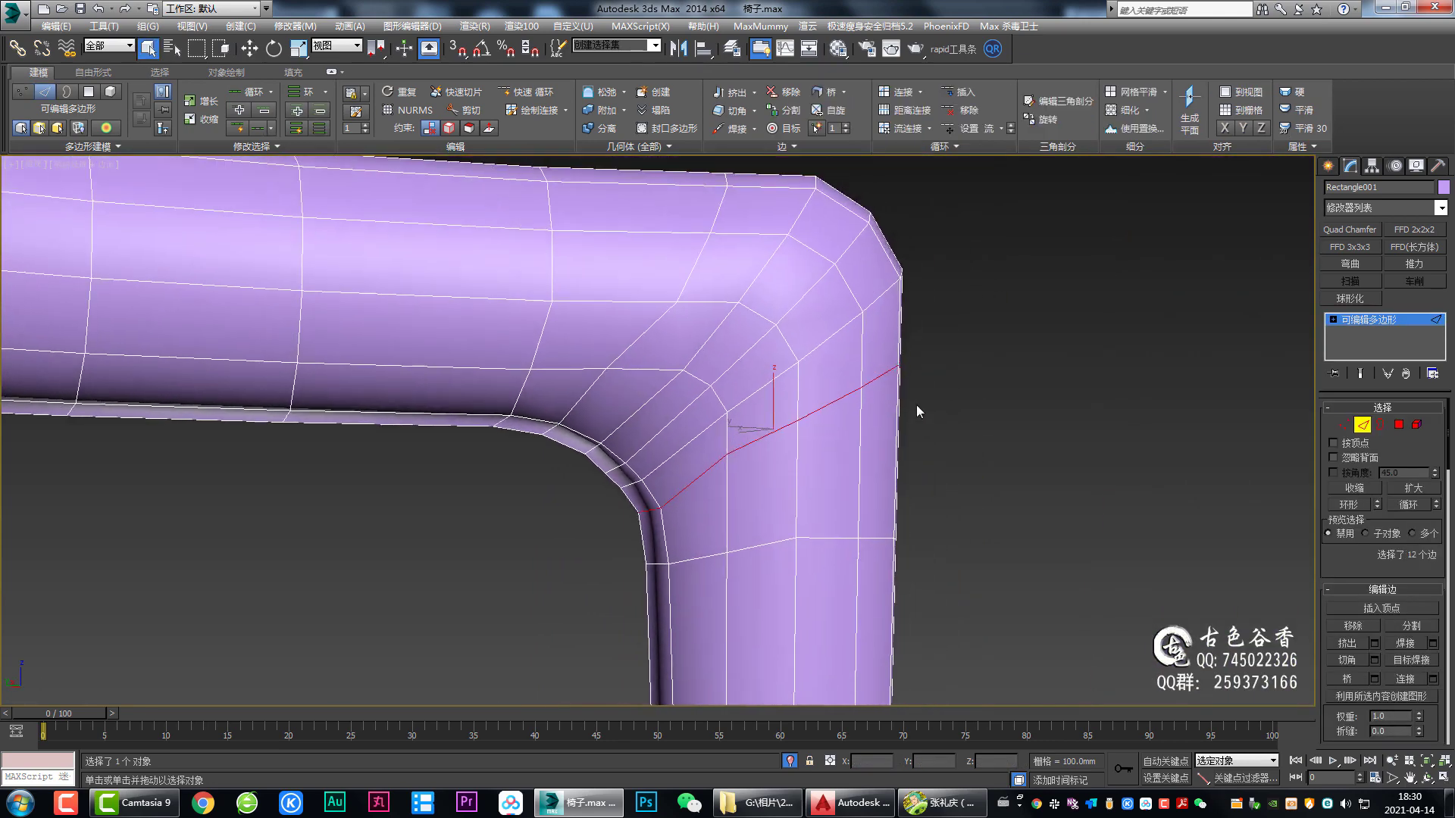
mouse_move(988, 502)
middle_mouse_down("alt")
mouse_move(797, 489)
mouse_move(733, 455)
mouse_move(854, 458)
mouse_move(752, 448)
middle_mouse_up("alt")
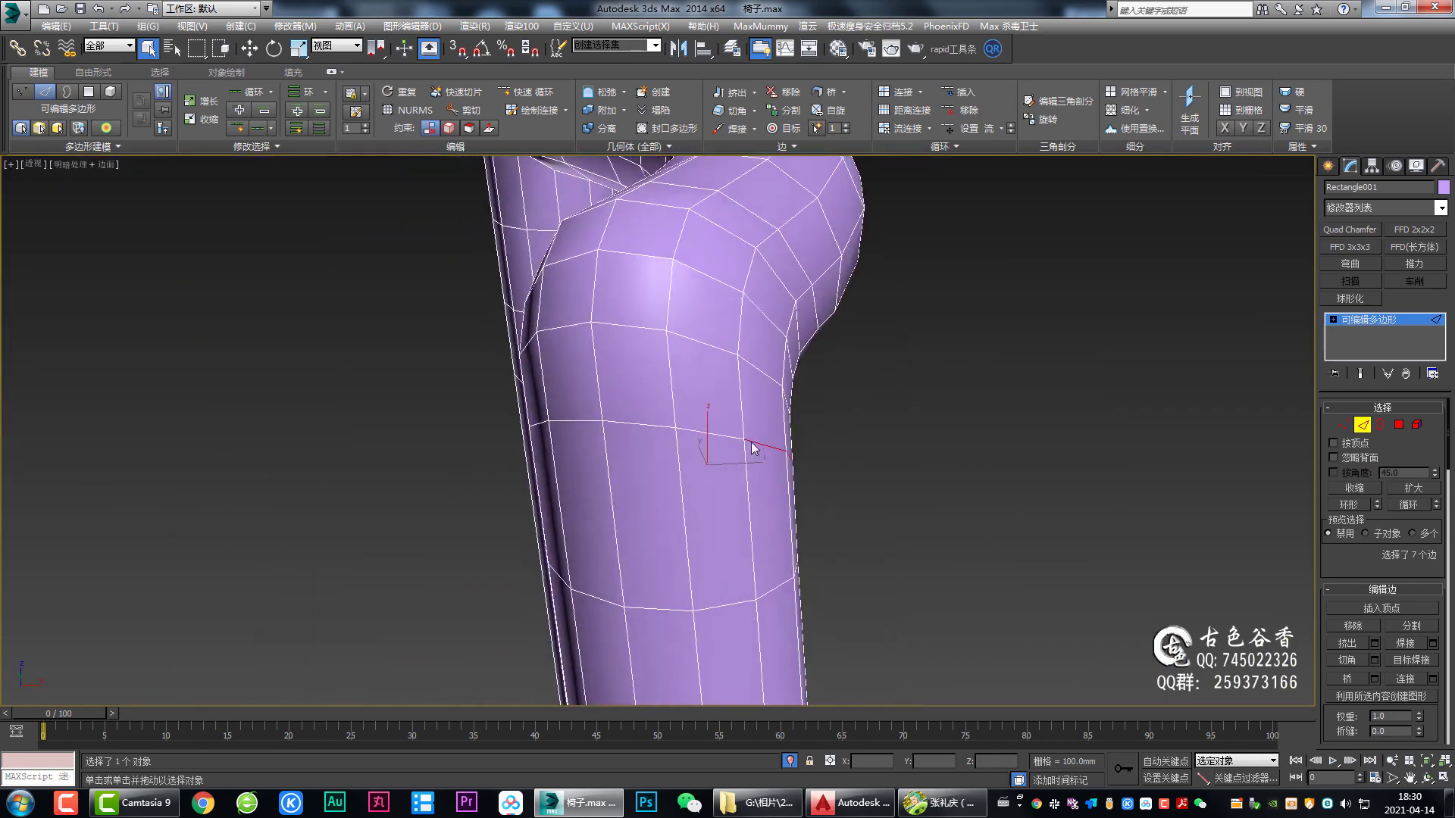
mouse_move(888, 511)
middle_mouse_down("alt")
mouse_move(711, 498)
mouse_move(1015, 492)
mouse_move(716, 455)
middle_mouse_up("alt")
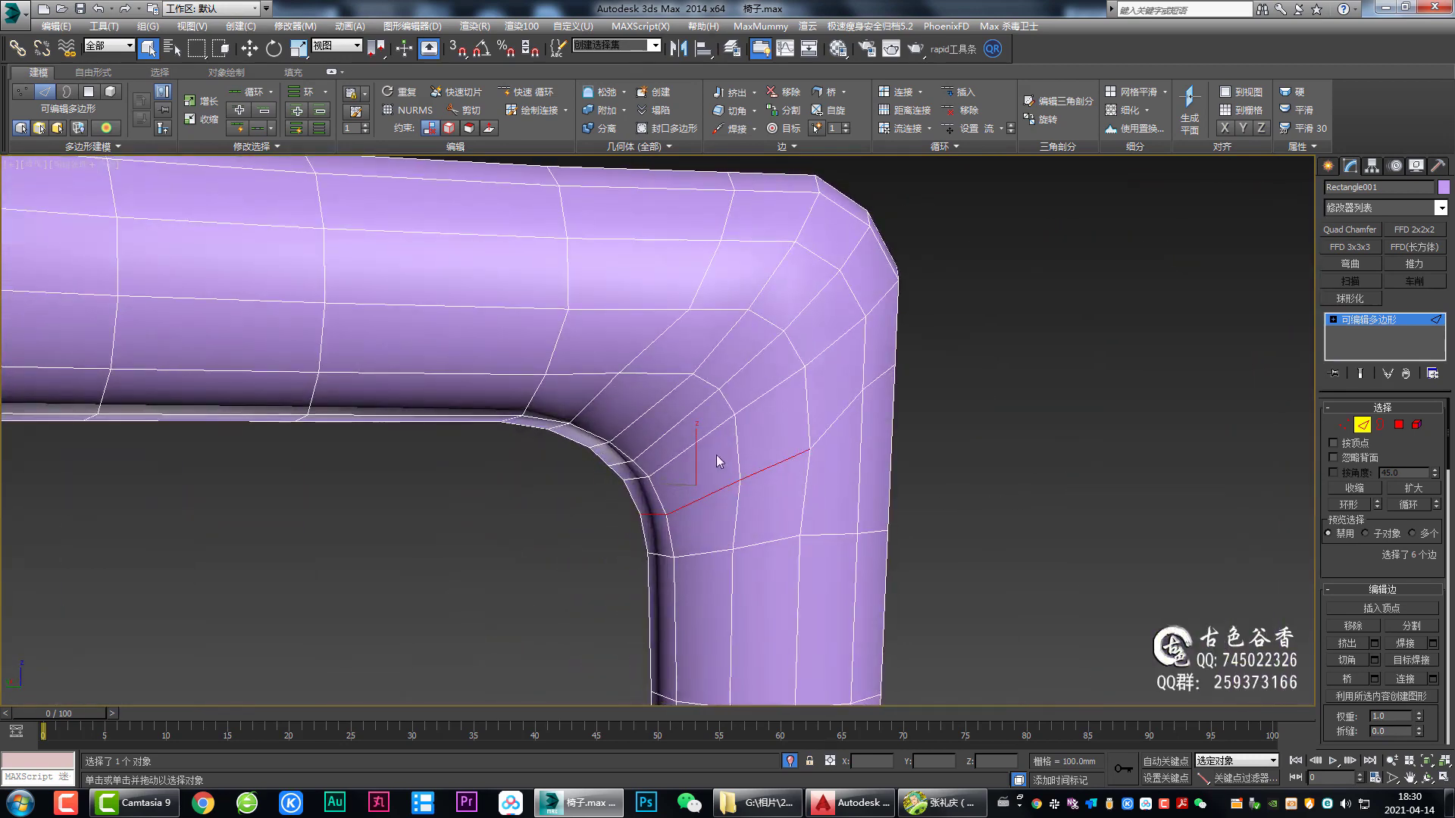
double_click(726, 413)
middle_click_drag(682, 464, 648, 447, "alt")
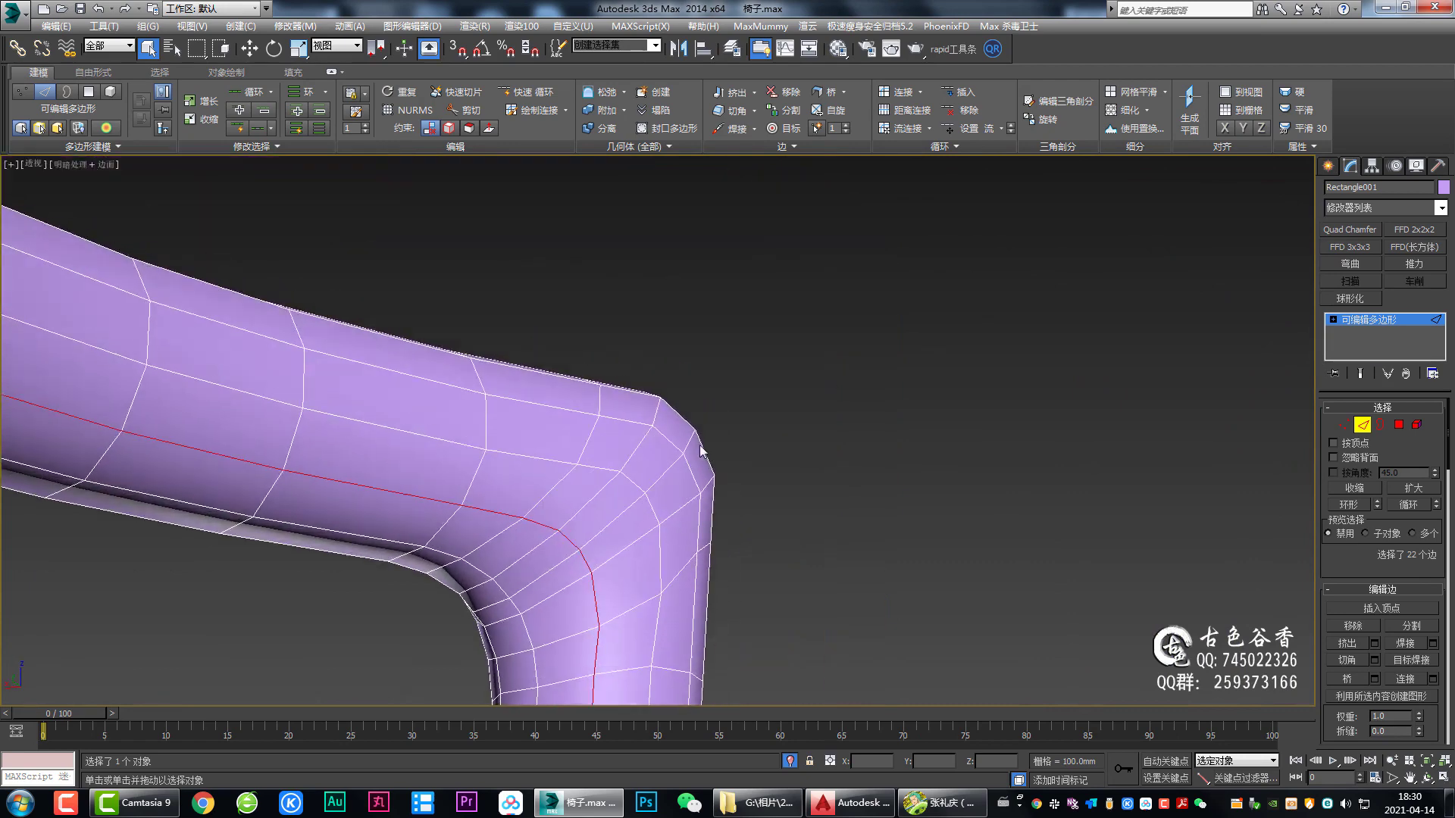
left_click(587, 497)
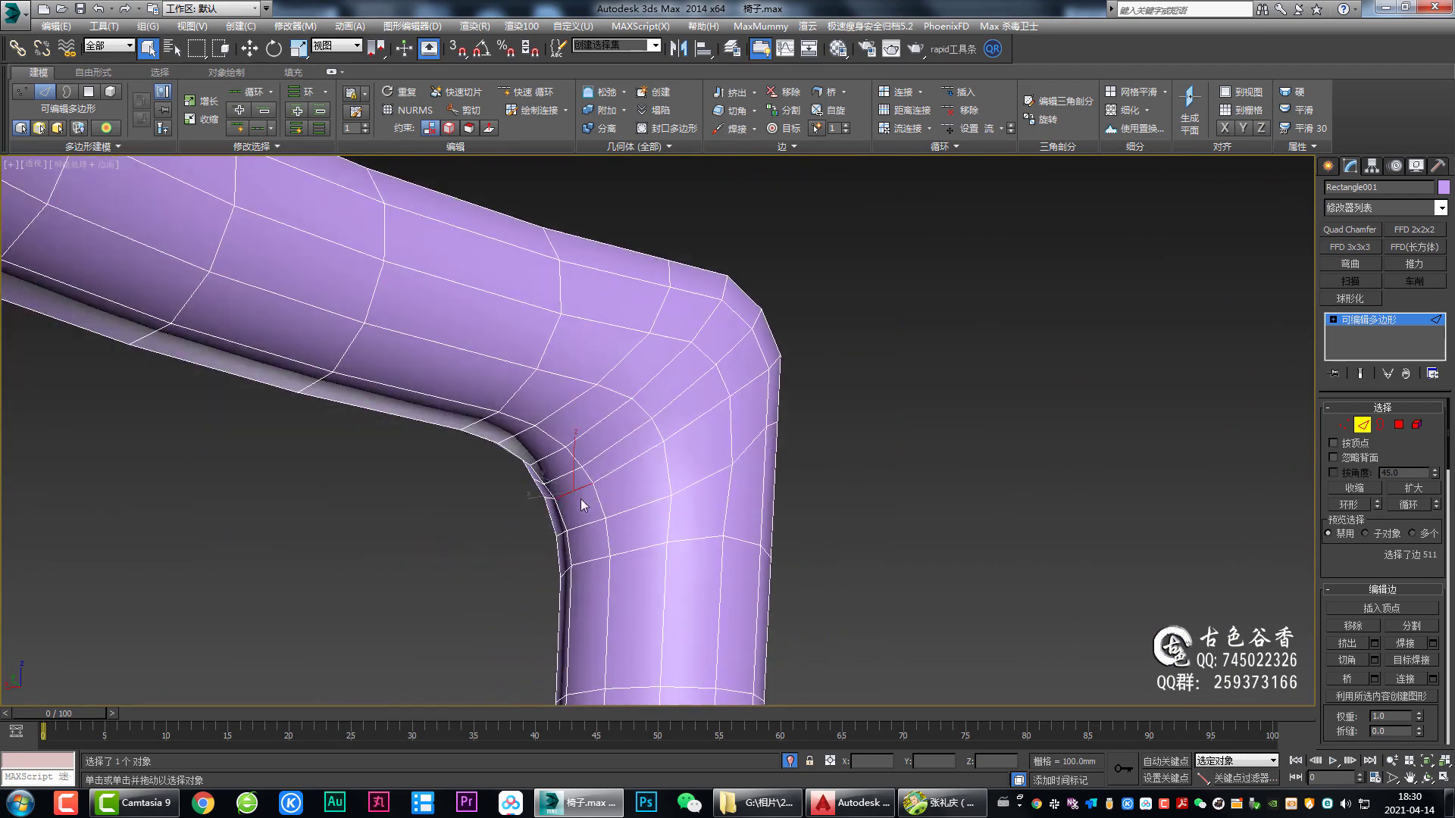
scroll(607, 493, "up", 5)
scroll(647, 482, "down", 5)
mouse_move(697, 466)
middle_mouse_down("alt")
mouse_move(686, 430)
mouse_move(718, 459)
mouse_move(767, 435)
mouse_move(682, 487)
mouse_move(629, 486)
mouse_move(711, 481)
mouse_move(587, 521)
middle_mouse_up("alt")
double_click(629, 485)
Step: Check the loop in the side view and slide it slightly down along the tube
key("F3")
key("l")
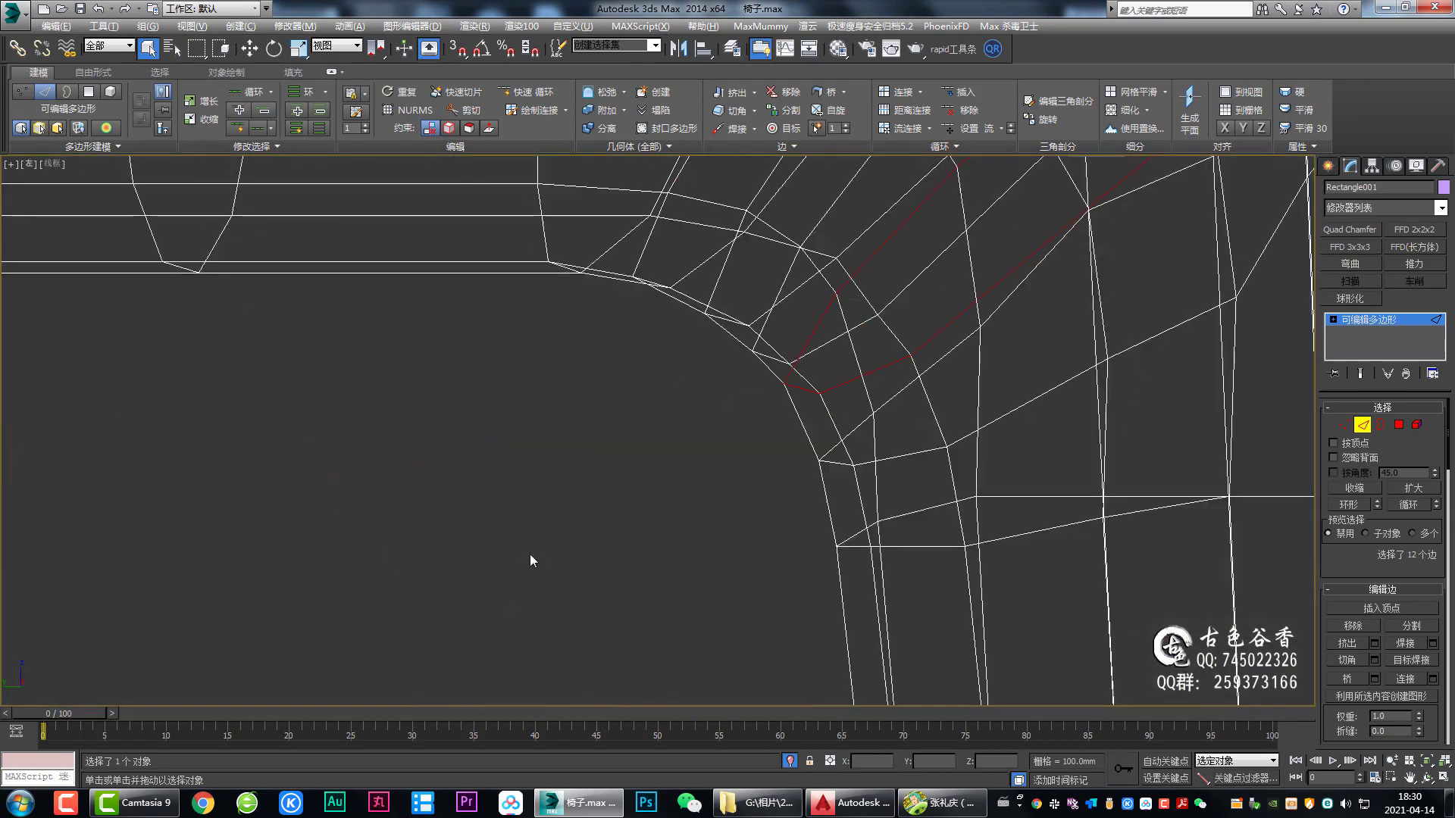
scroll(870, 430, "down", 5)
key("alt+w")
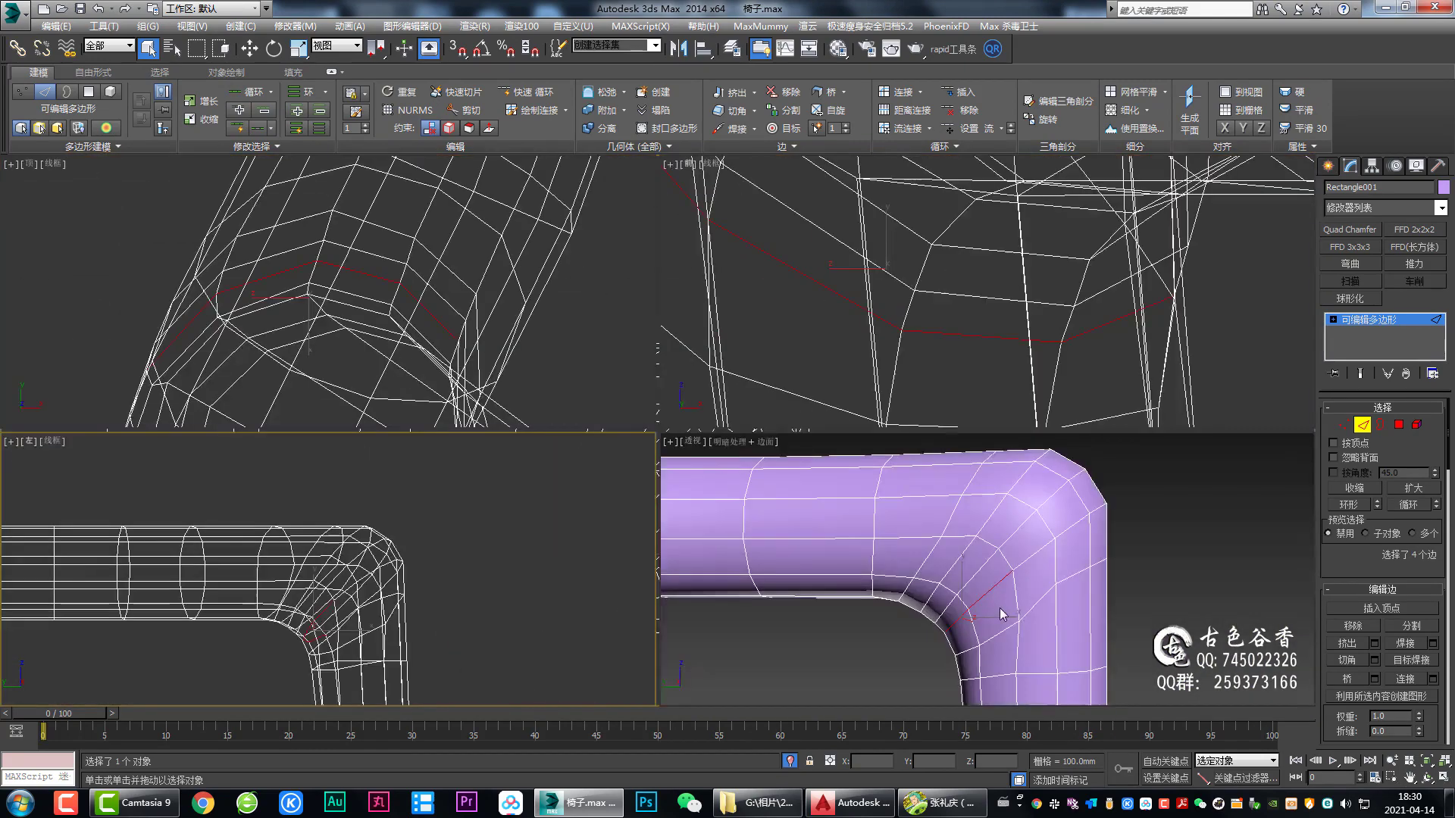
right_click(998, 608)
key("alt+w")
left_click_drag(797, 525, 794, 532)
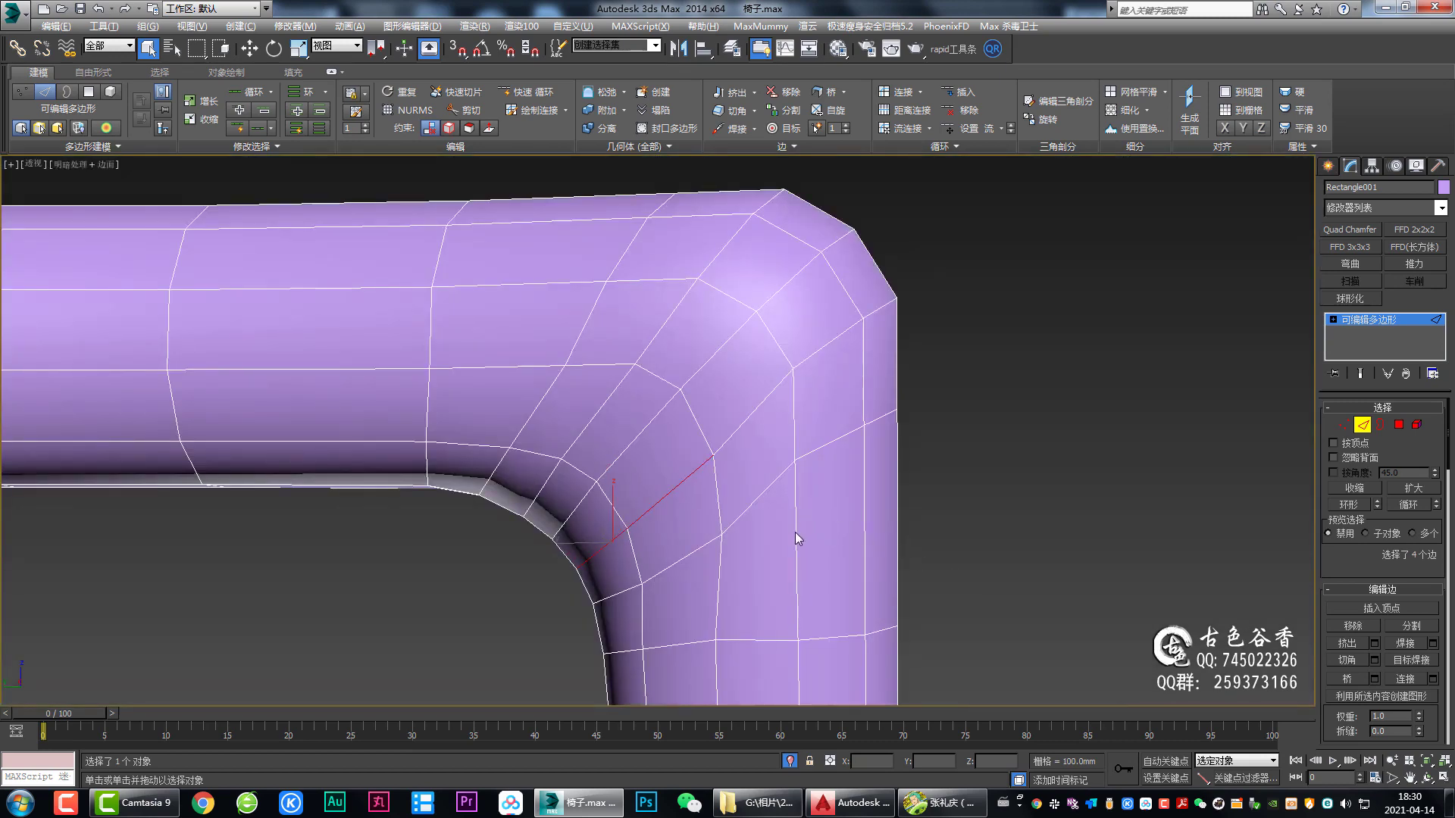
Step: Select a corner vertex and inspect it from several angles to prepare a move
key("1")
left_click(796, 462)
mouse_move(820, 506)
middle_mouse_down("alt")
mouse_move(932, 520)
mouse_move(888, 451)
middle_mouse_up("alt")
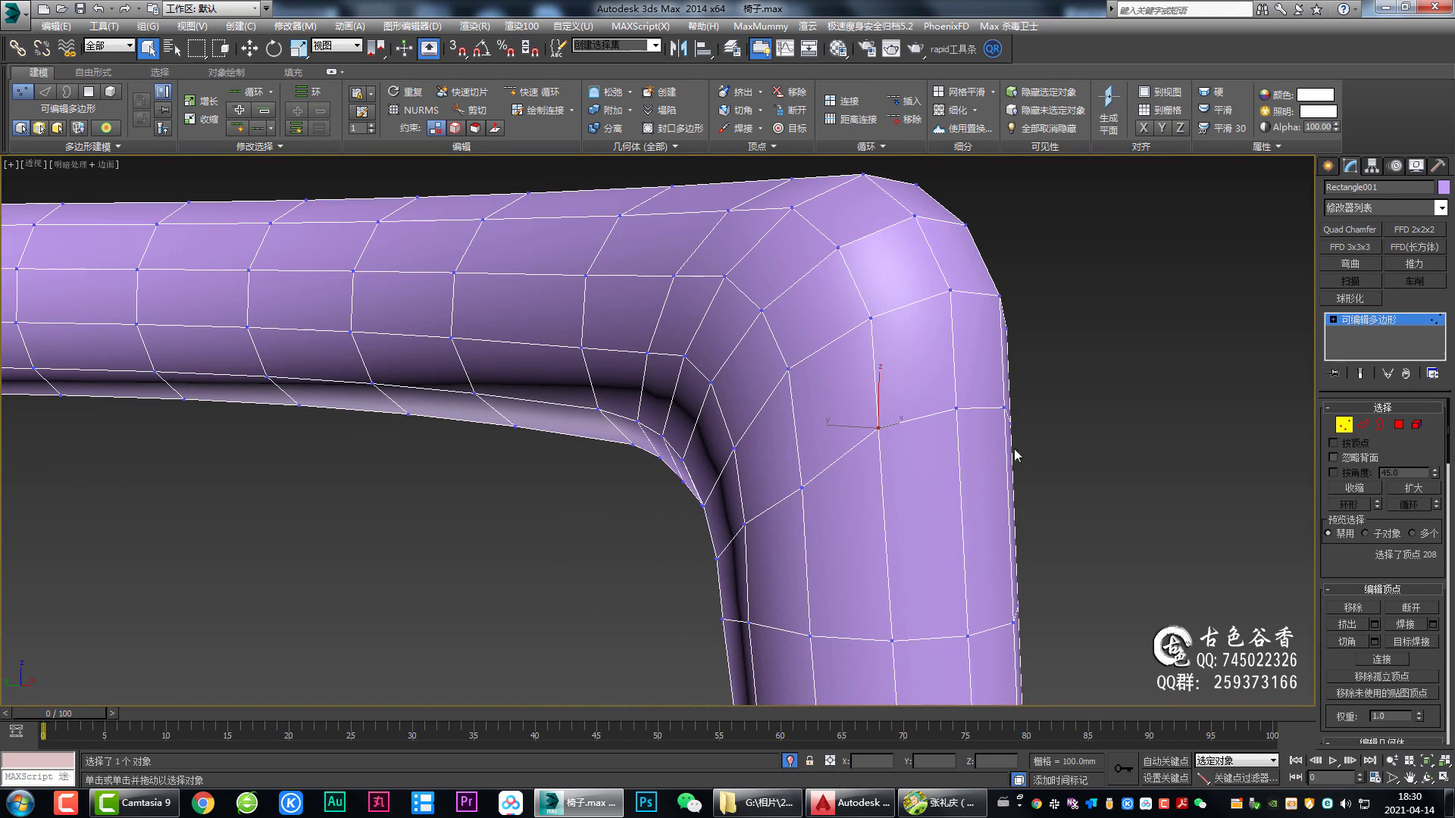
scroll(879, 454, "up", 3)
scroll(797, 447, "up", 2)
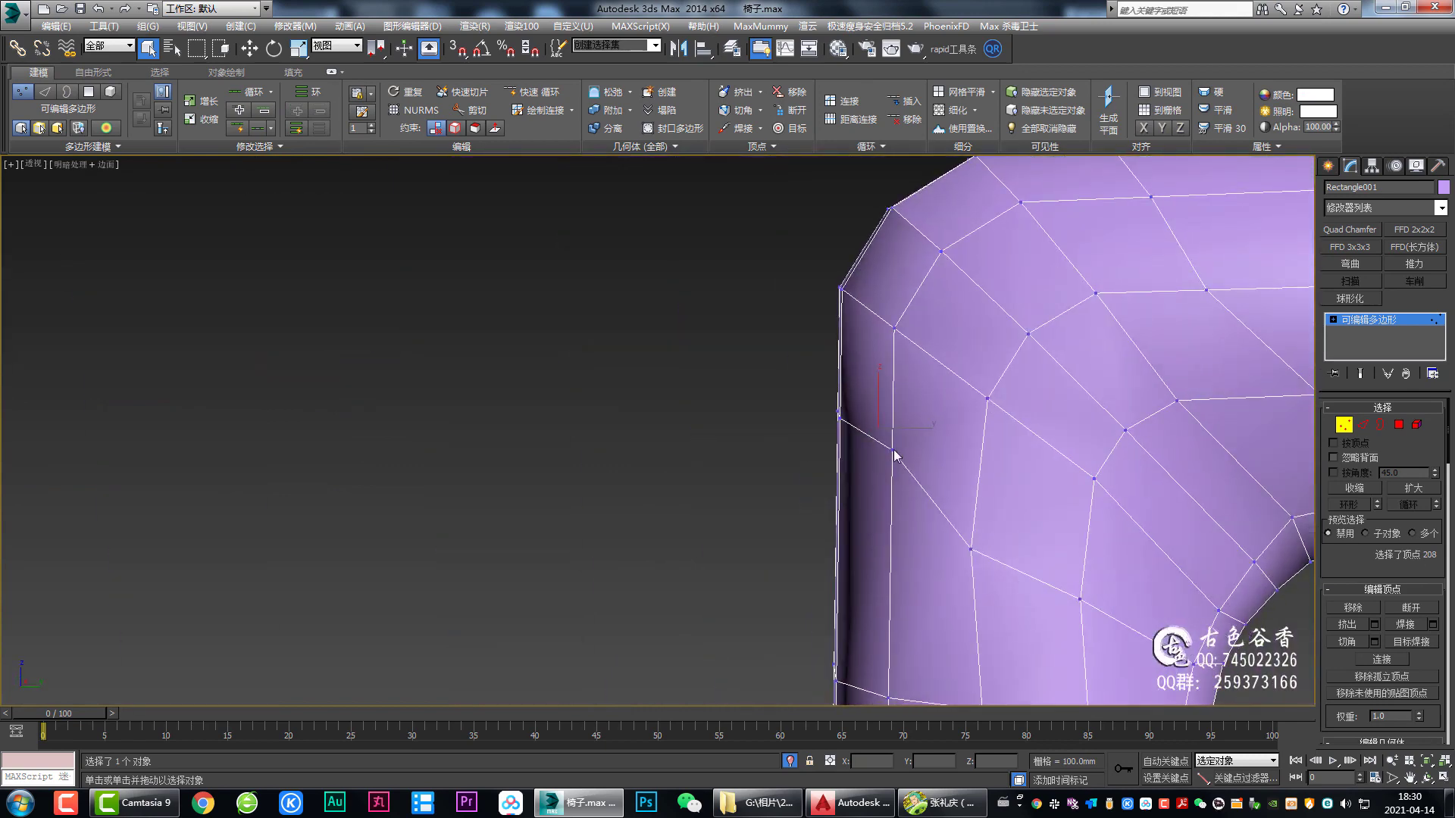
middle_click_drag(767, 476, 960, 476, "alt")
mouse_move(714, 457)
middle_mouse_down("alt")
mouse_move(944, 485)
mouse_move(941, 536)
mouse_move(974, 488)
middle_mouse_up("alt")
key("w")
scroll(1087, 559, "down", 3)
Step: Select the 22-edge loop along the tube and preview it with NURMS smoothing on and off
key("2")
double_click(925, 373)
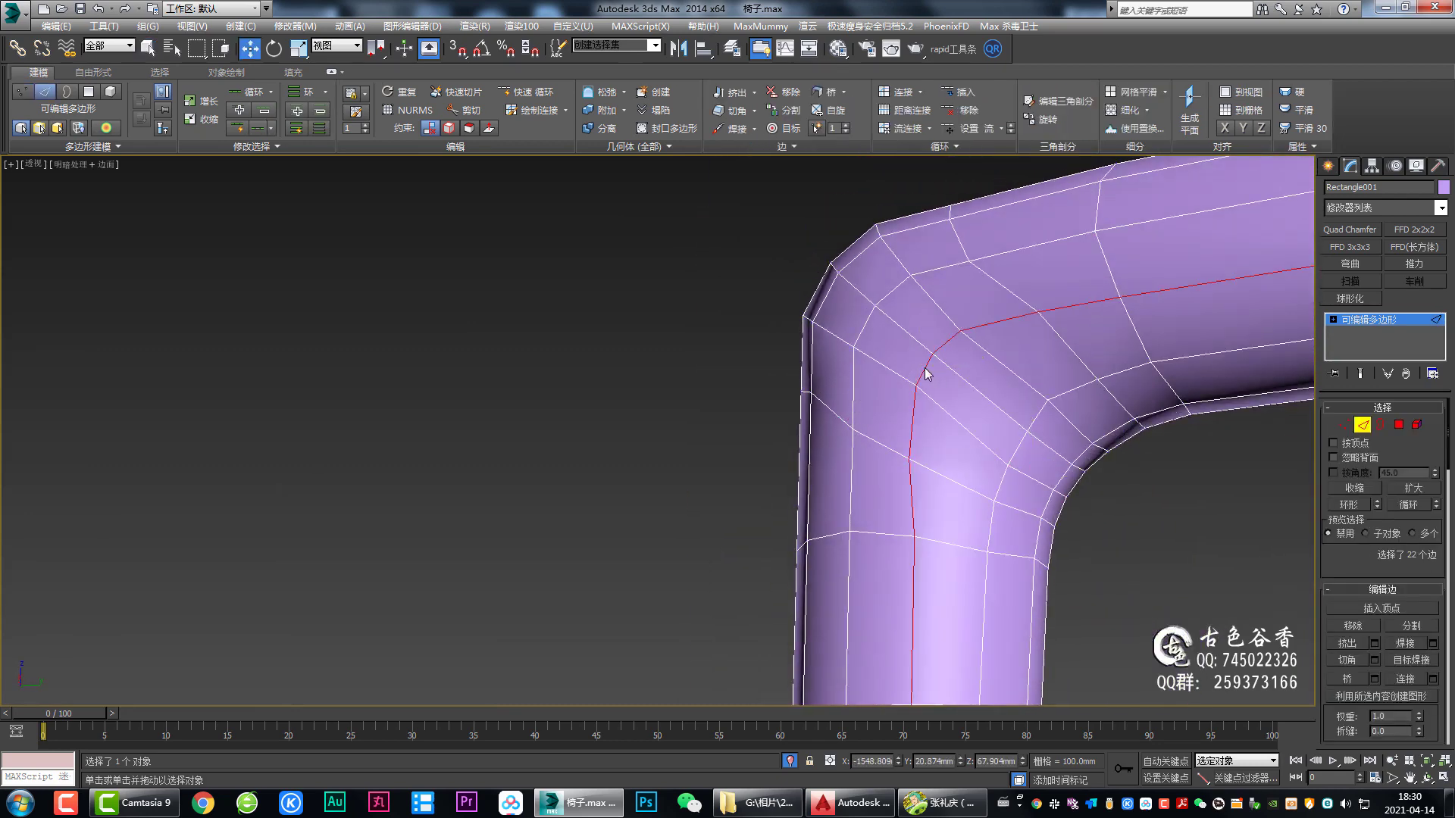
scroll(966, 399, "down", 2)
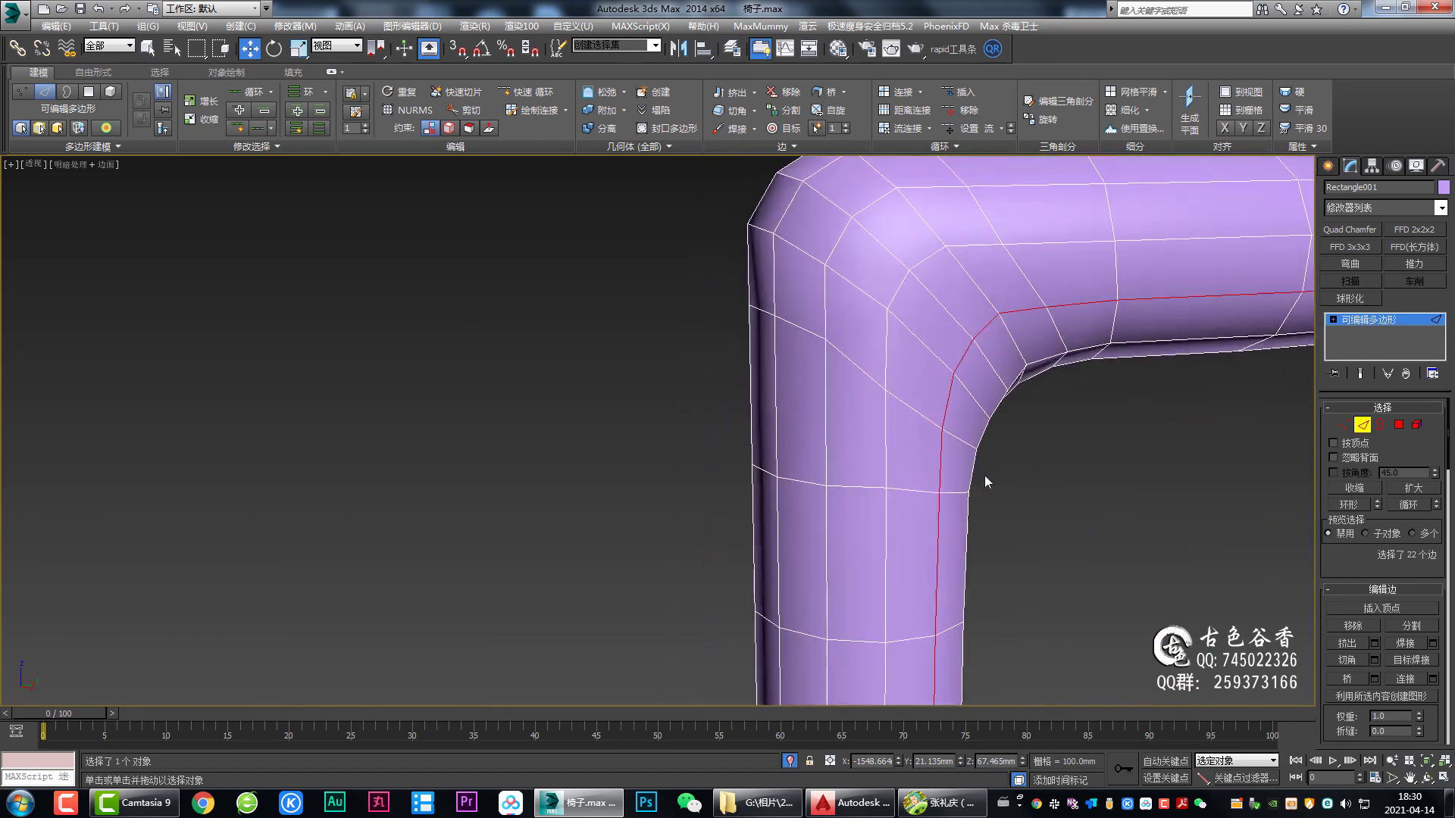
key("ctrl+shift+t")
scroll(788, 434, "down", 4)
scroll(759, 402, "up", 2)
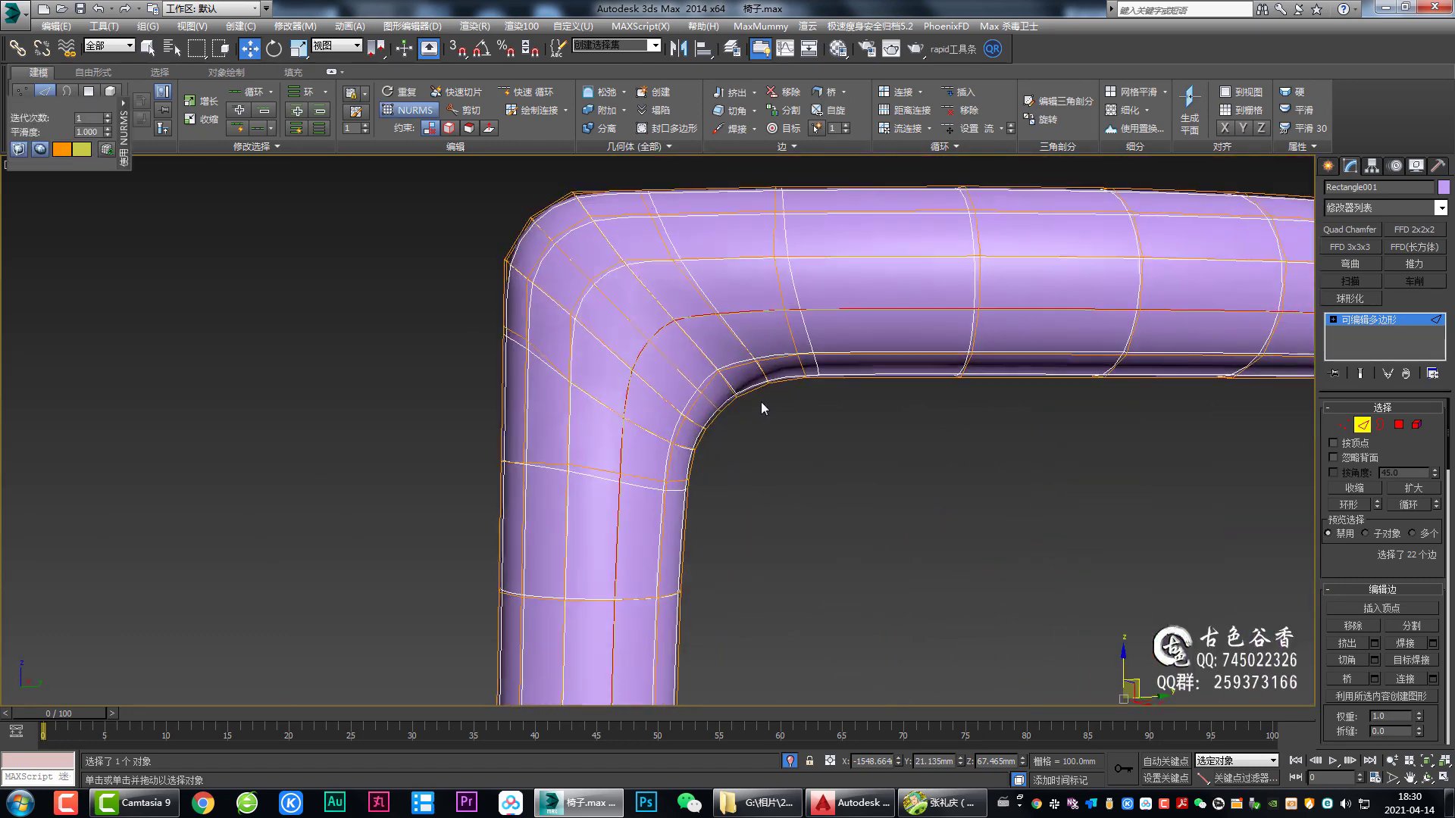
scroll(753, 384, "up", 1)
scroll(740, 409, "up", 2)
scroll(718, 385, "up", 1)
key("ctrl+shift+t")
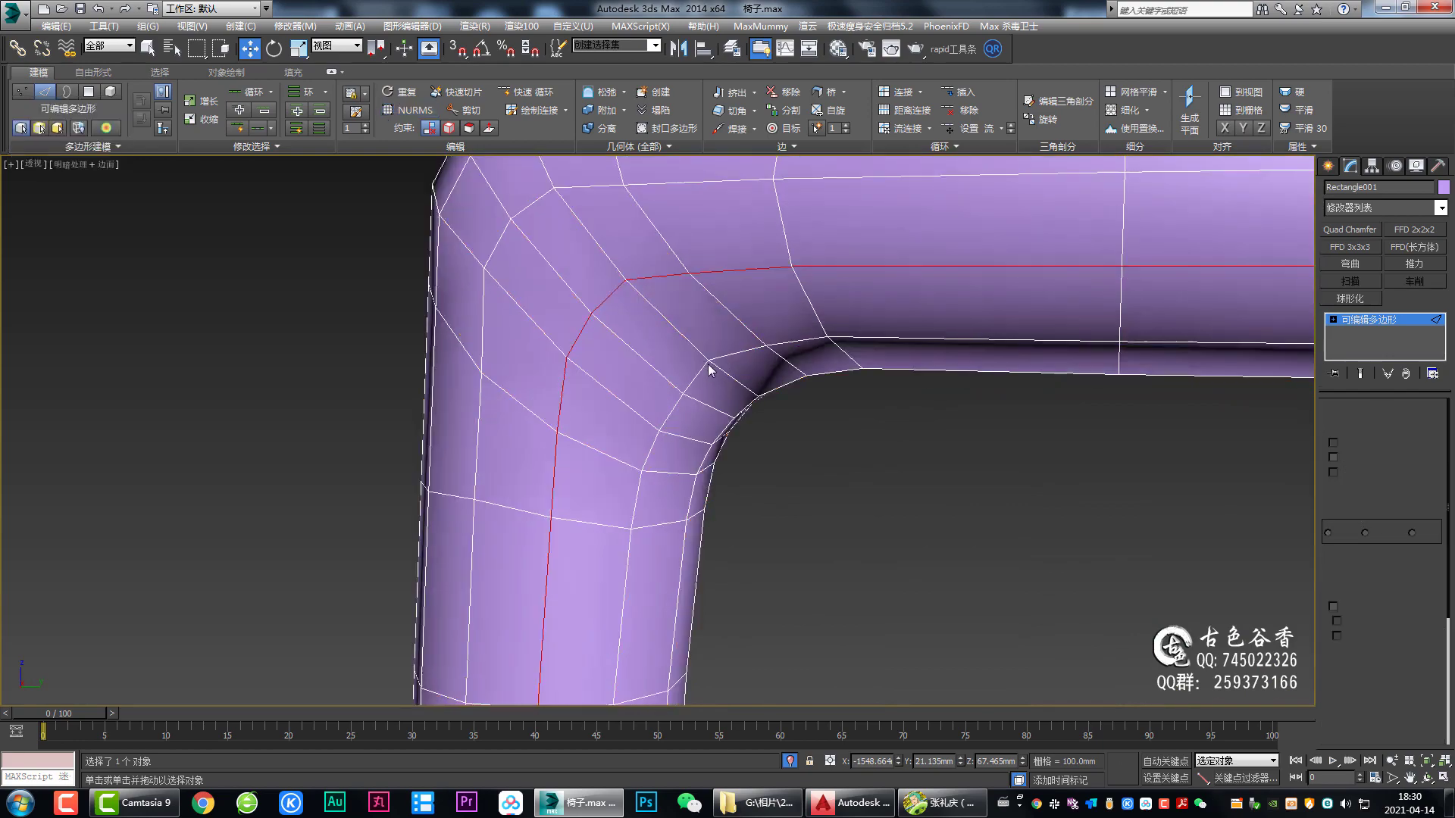
key("1")
left_click(714, 346)
mouse_move(854, 390)
middle_mouse_down("alt")
mouse_move(772, 377)
mouse_move(768, 339)
mouse_move(765, 393)
mouse_move(740, 392)
mouse_move(858, 328)
mouse_move(782, 343)
middle_mouse_up("alt")
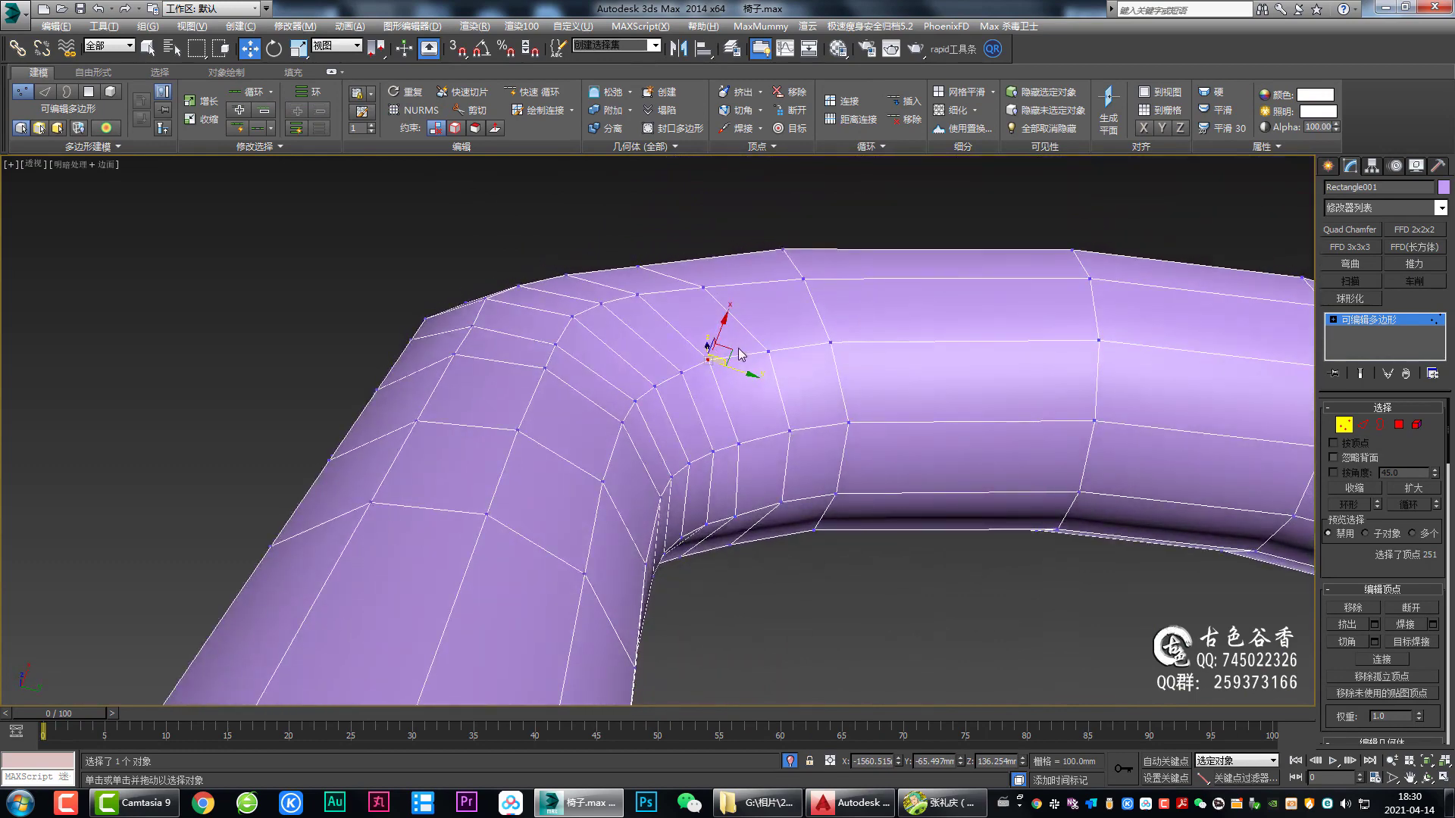
Step: In the top wireframe view, select six bend vertices and move them upward
key("alt+w")
key("alt+w")
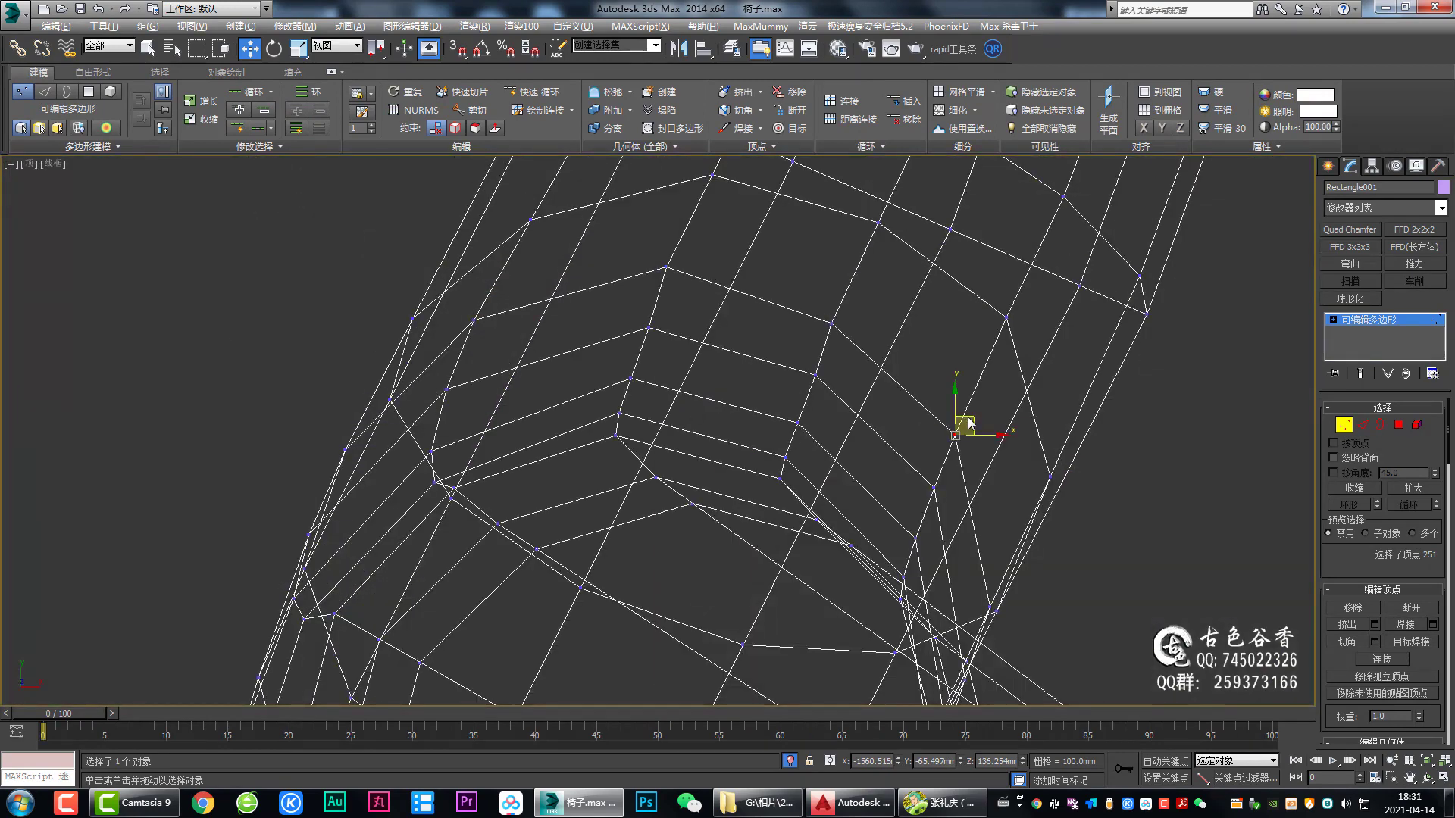
mouse_move(965, 416)
middle_mouse_down()
mouse_move(847, 394)
mouse_move(763, 354)
middle_mouse_up()
left_click_drag(696, 354, 701, 367)
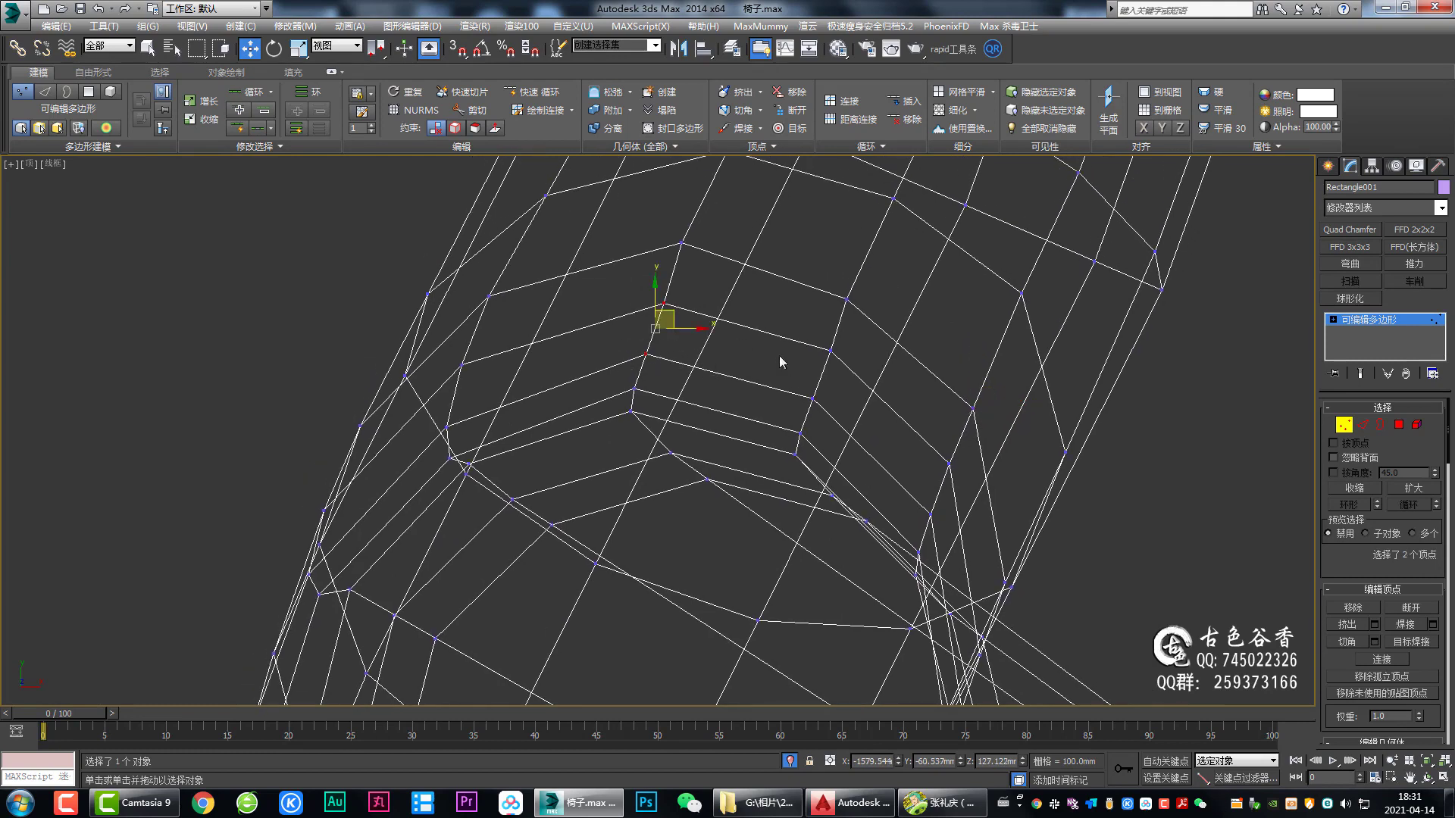
left_click_drag(839, 394, 839, 395, "ctrl")
left_click_drag(903, 438, 966, 516, "ctrl")
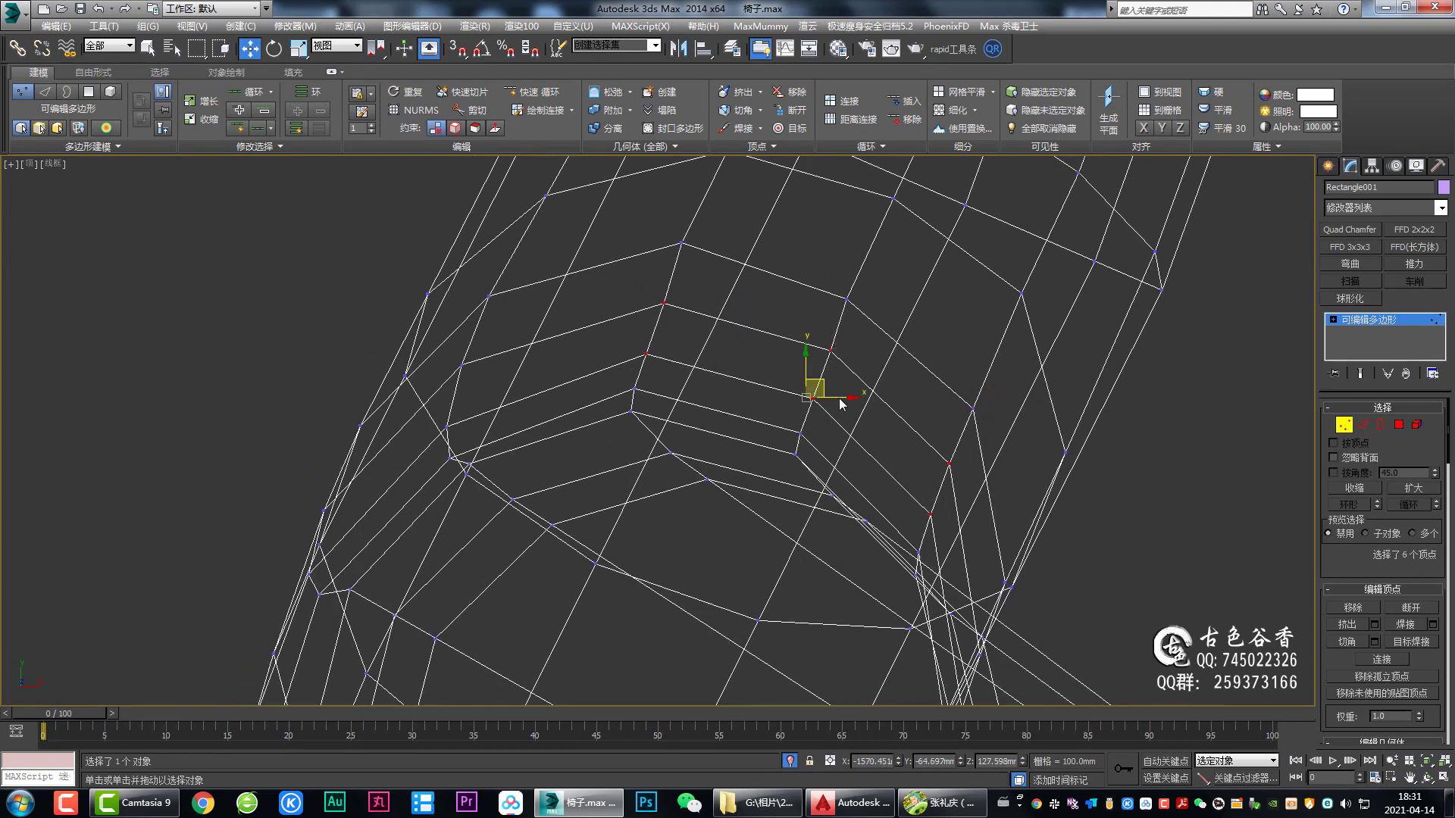
left_click_drag(828, 391, 829, 377)
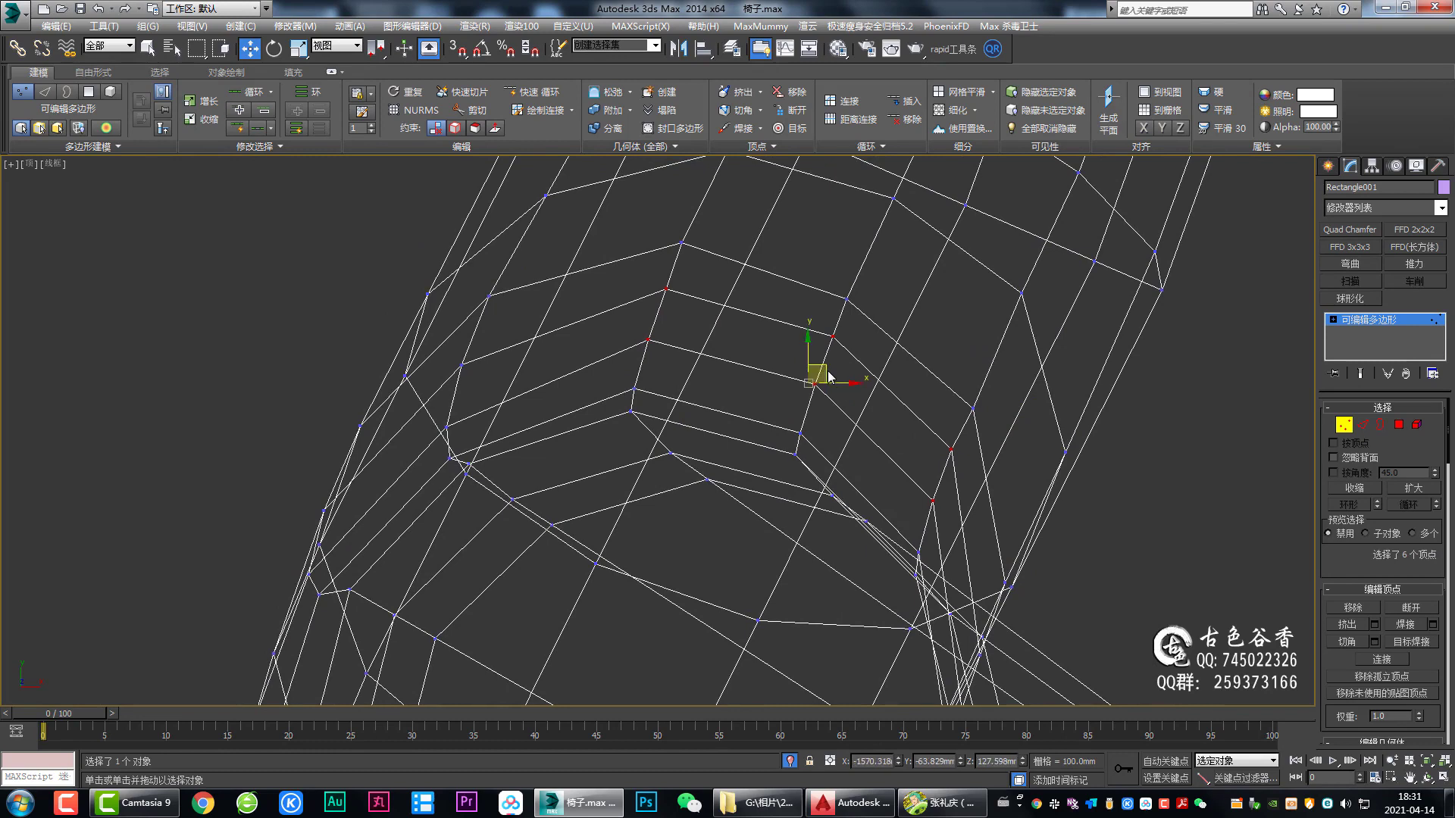
middle_click_drag(891, 331, 881, 374)
Step: Reselect three inner-corner vertices and nudge them slightly up-right in the side view
left_click_drag(679, 459, 665, 450)
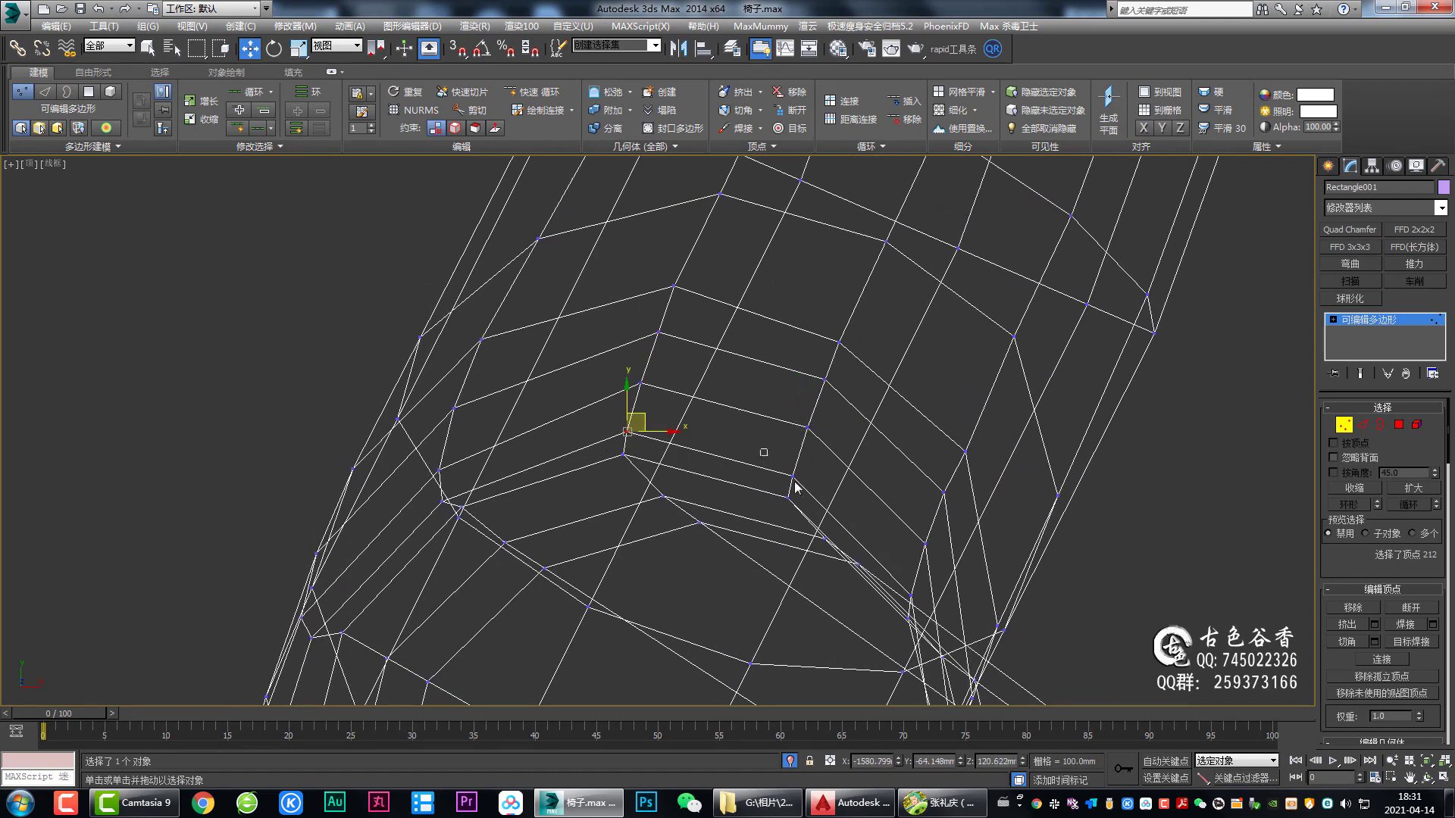
left_click_drag(777, 464, 803, 506, "ctrl")
left_click(787, 498, "alt")
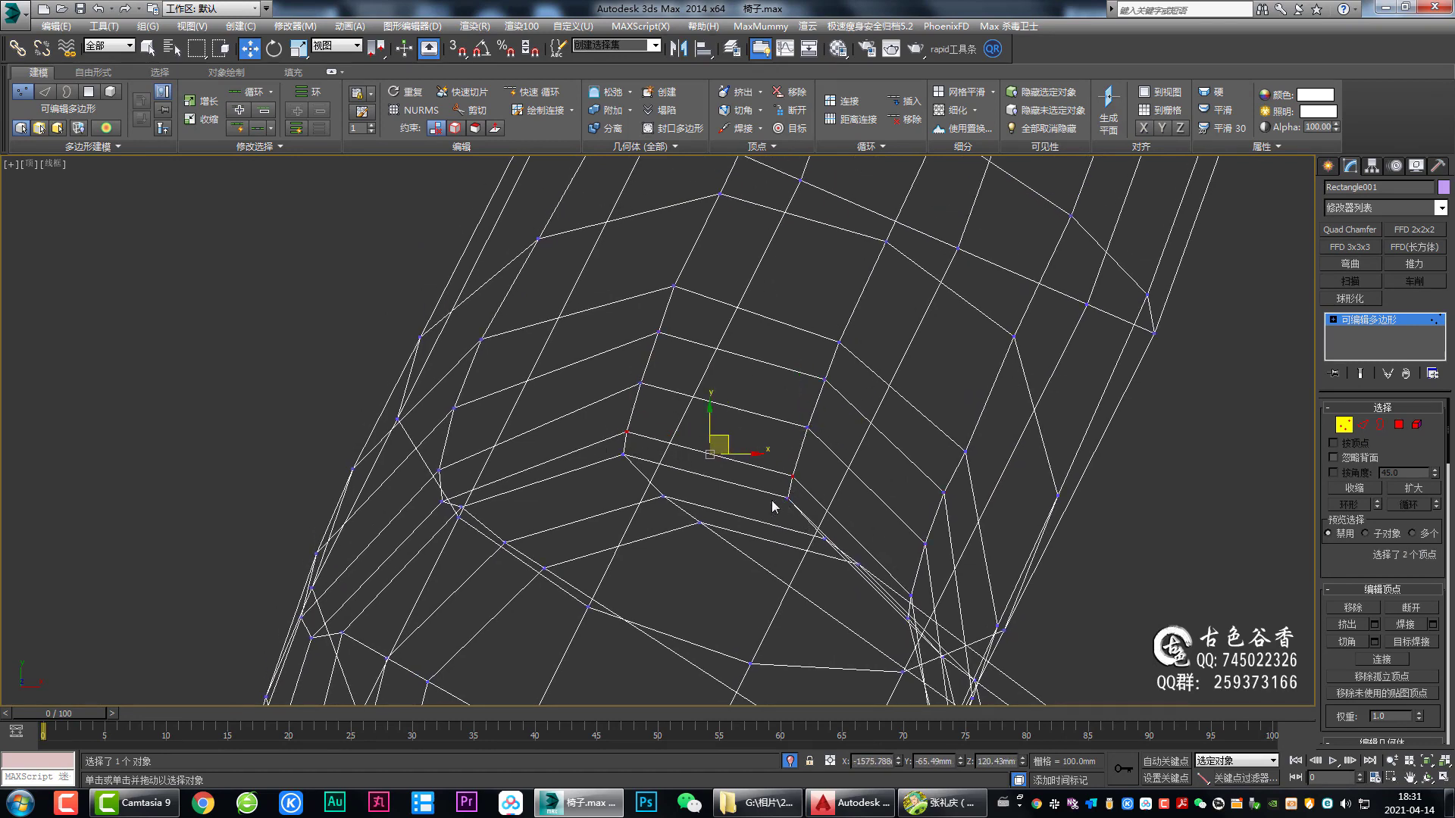
left_click(911, 598, "ctrl")
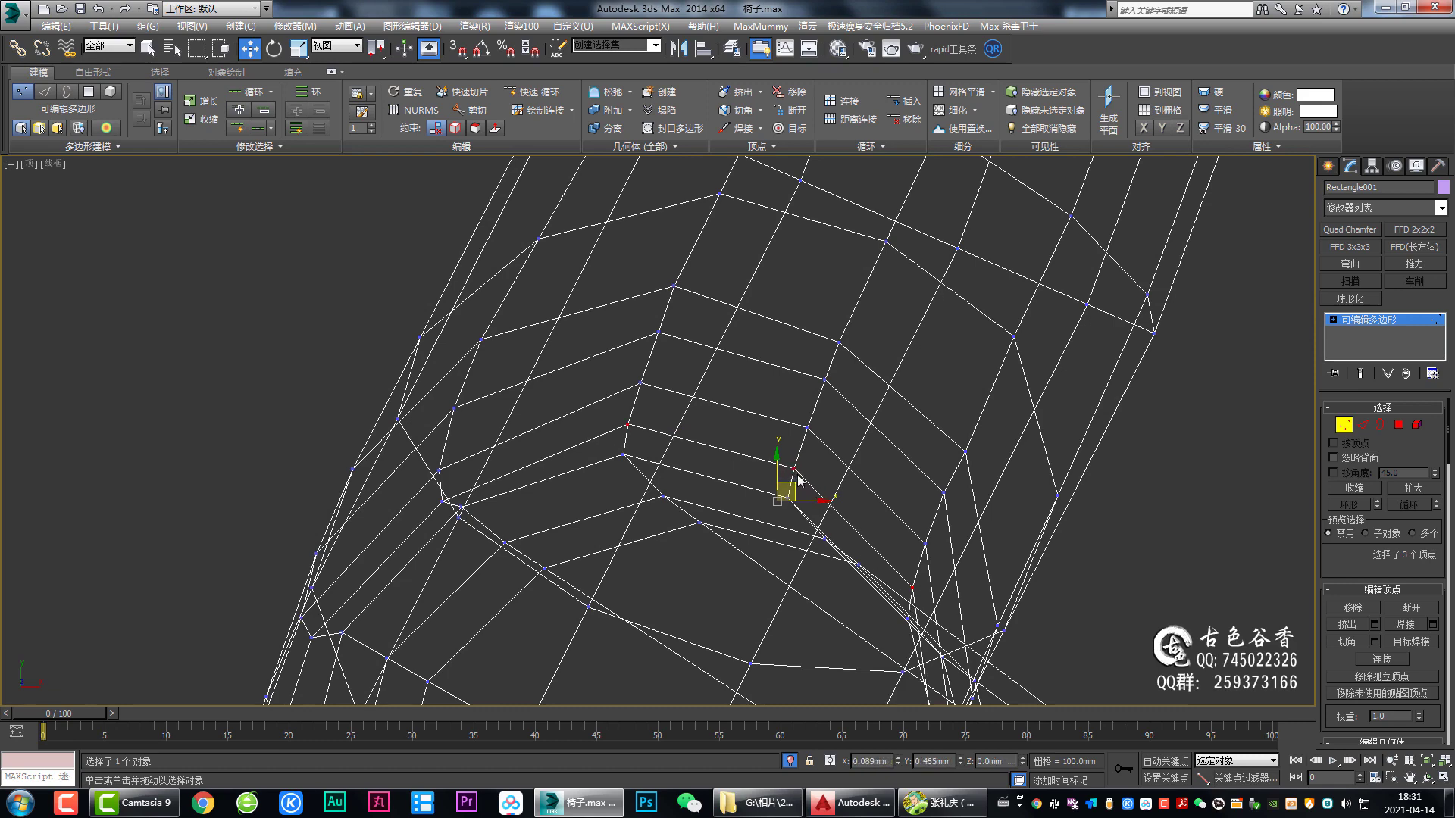
key("l")
scroll(716, 479, "up", 1)
scroll(715, 478, "up", 1)
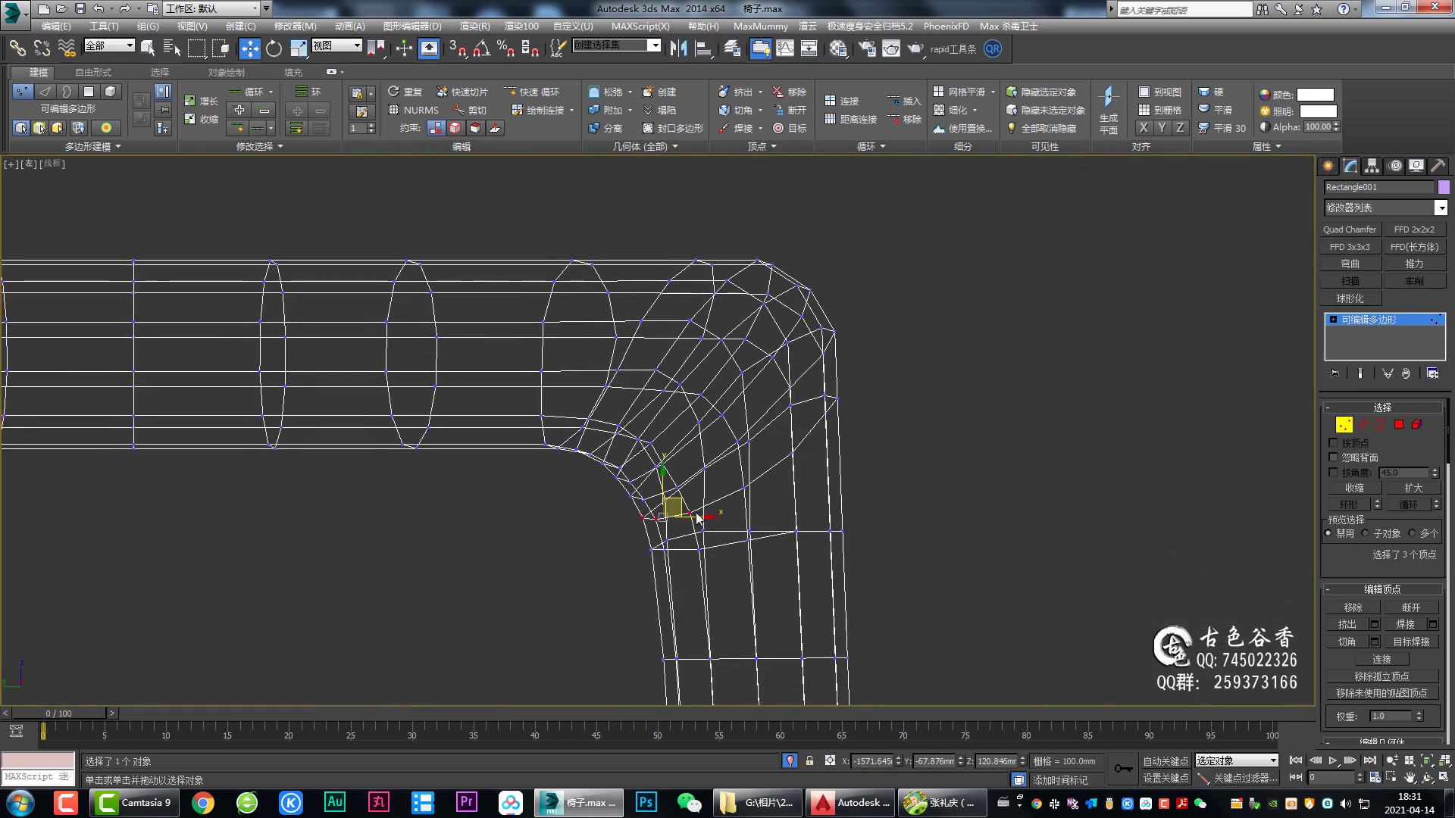
scroll(701, 500, "up", 1)
scroll(705, 508, "up", 1)
scroll(694, 493, "up", 1)
scroll(682, 486, "up", 1)
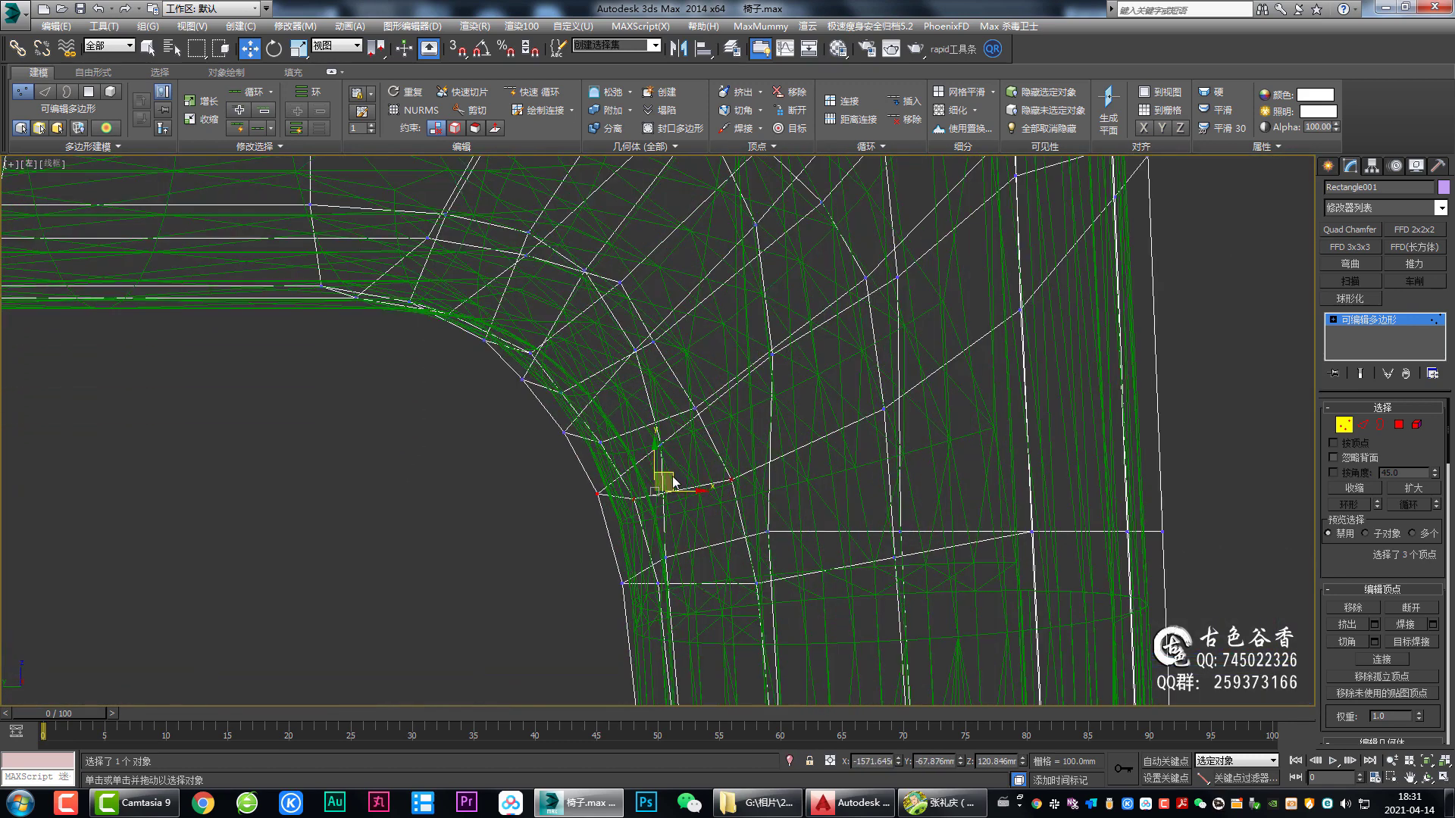
left_click_drag(677, 477, 668, 464)
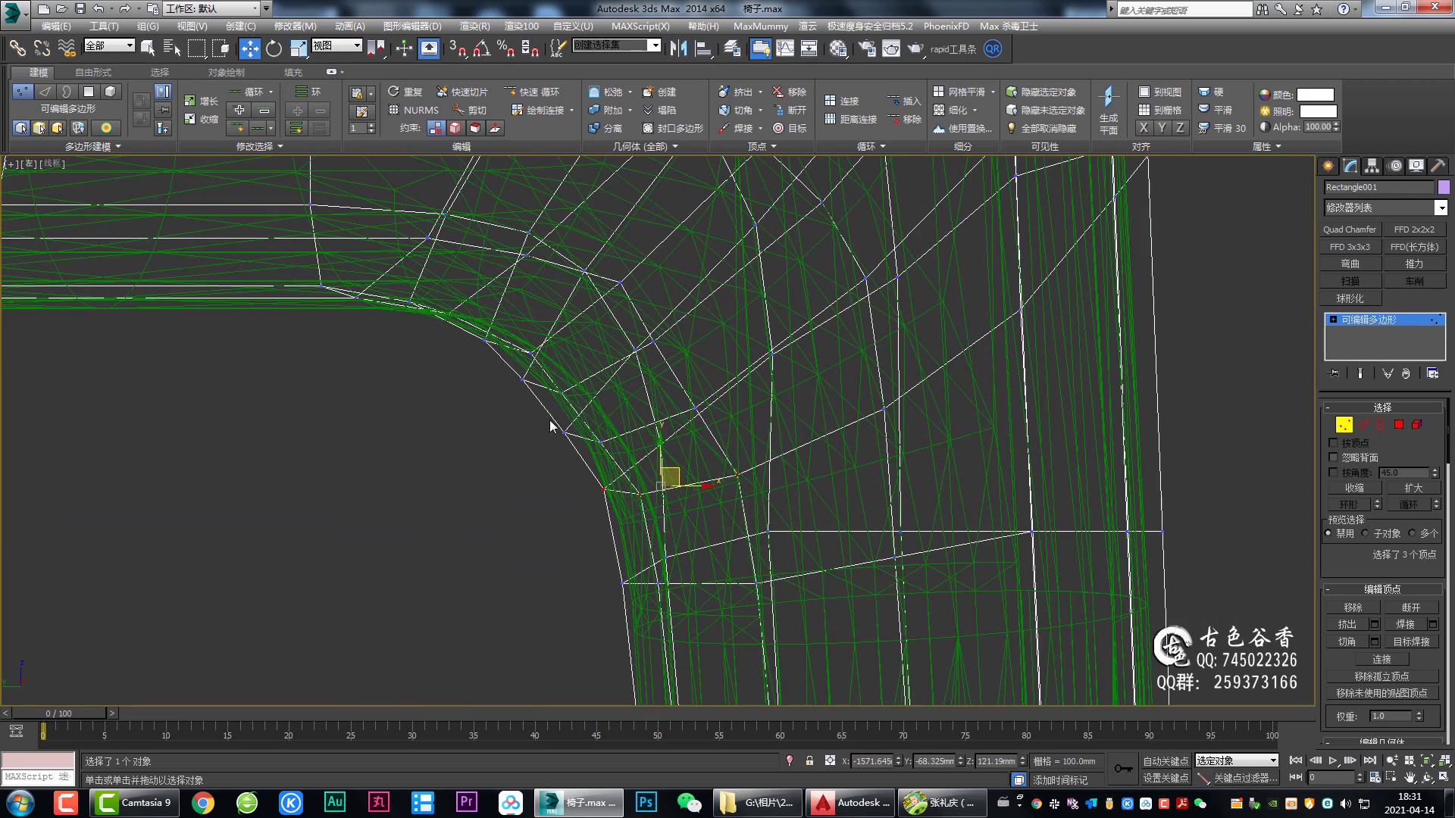
Step: Preview NURMS smoothing, nudge the corner vertices slightly left, and inspect the shaded bend
key("ctrl+BackSpace")
key("ctrl+BackSpace")
key("ctrl+BackSpace")
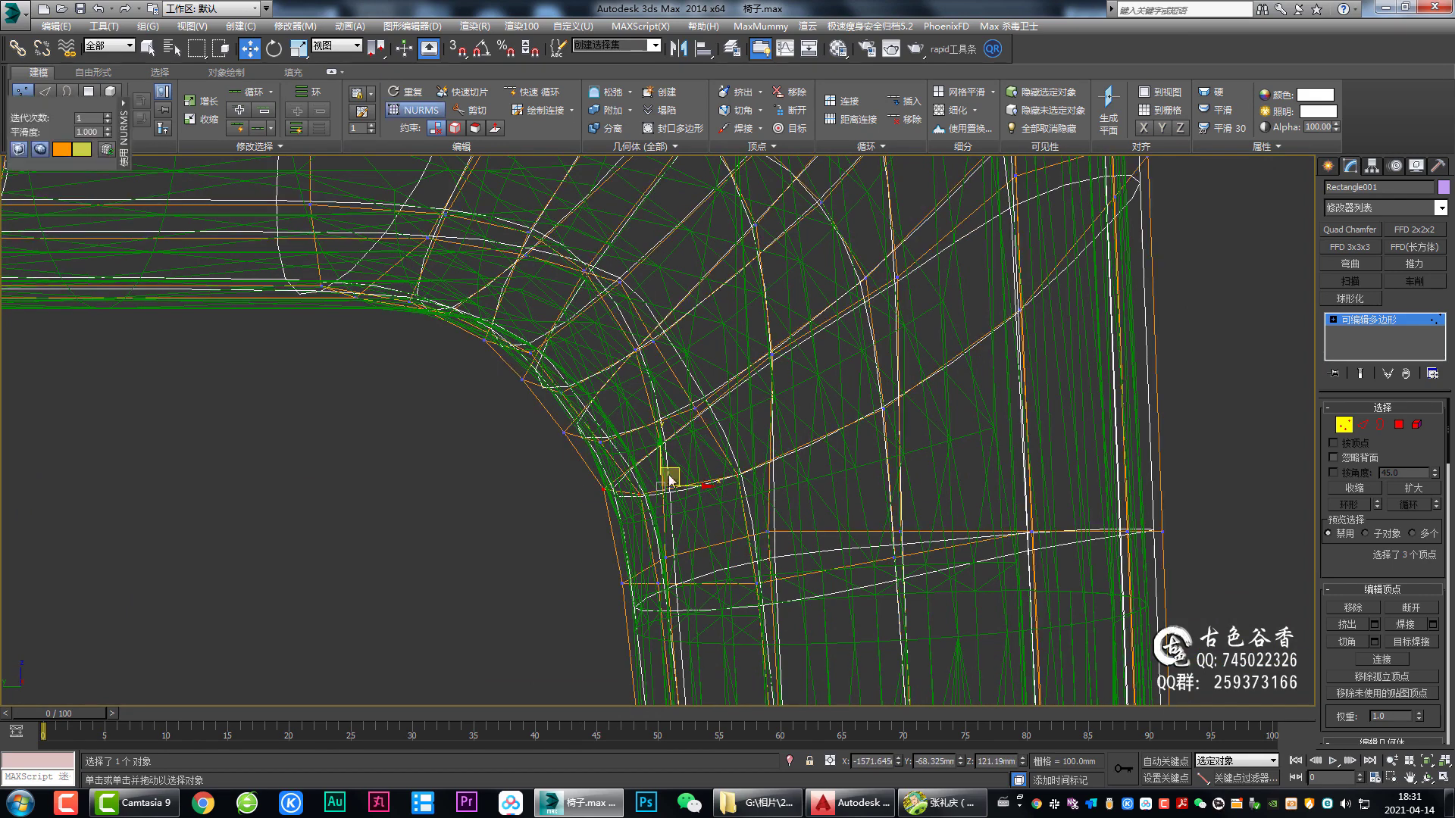
key("ctrl+BackSpace")
left_click_drag(679, 482, 678, 481)
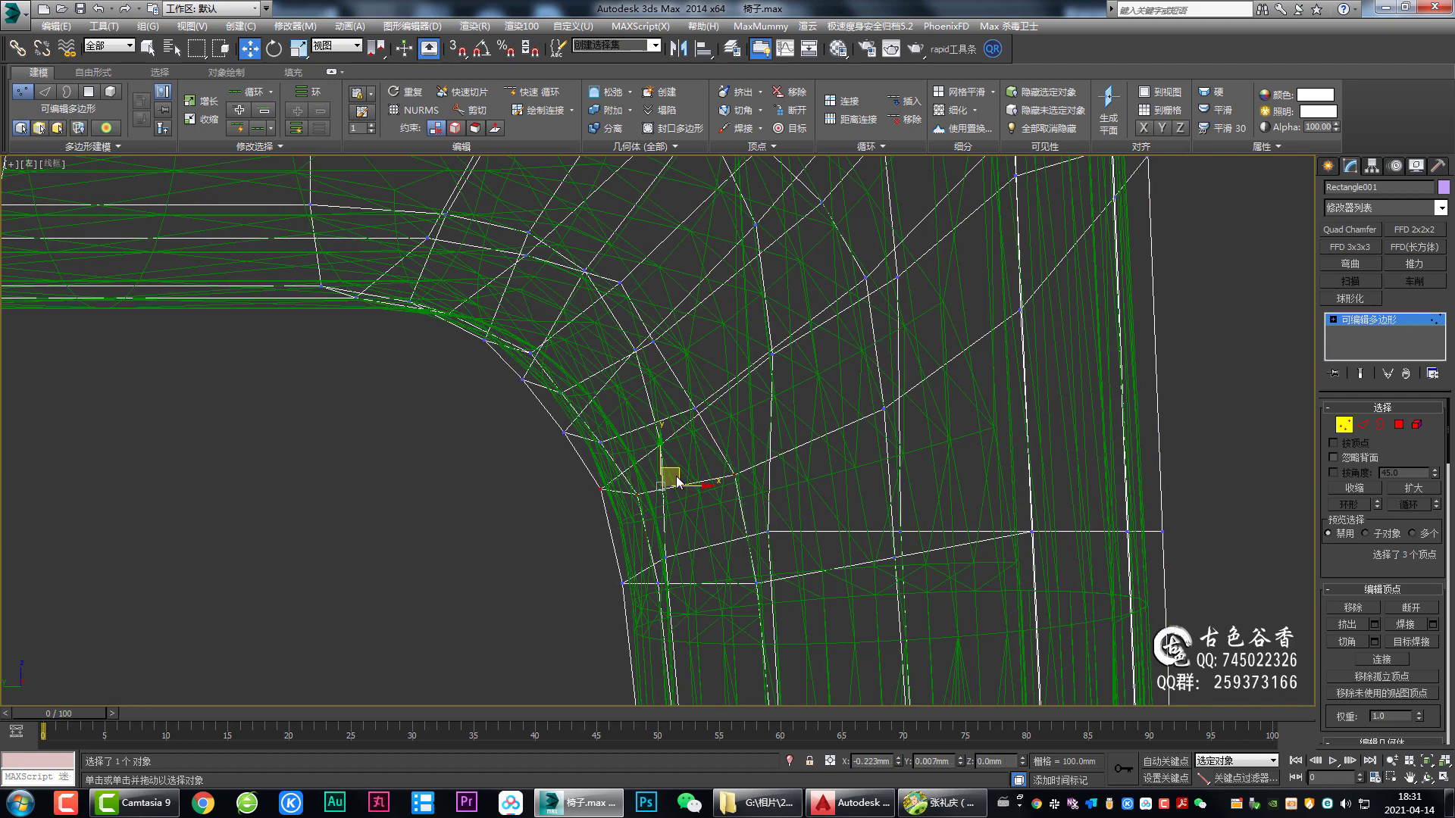
key("ctrl+BackSpace")
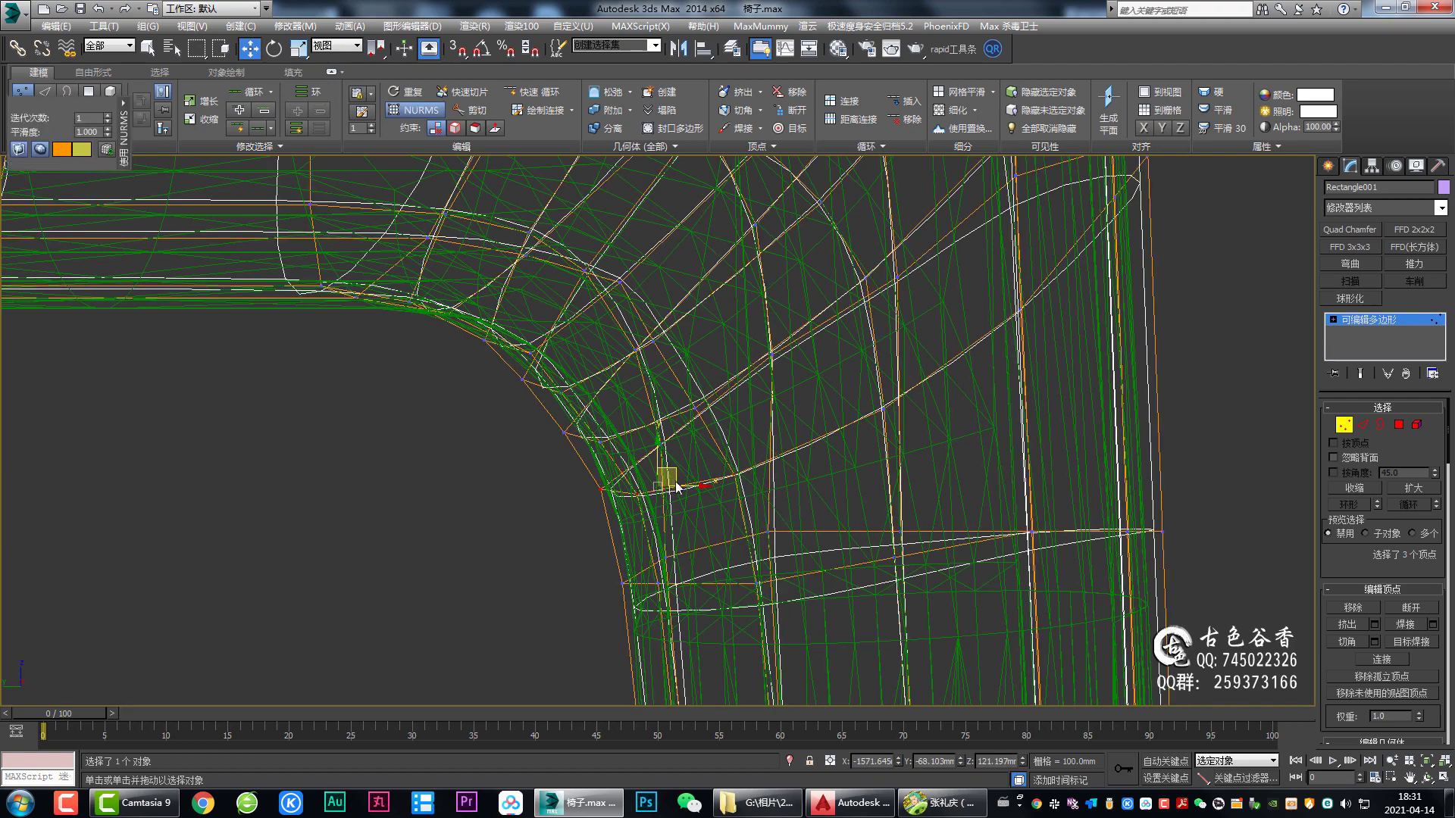
key("alt+w")
key("alt+w")
middle_click_drag(835, 532, 805, 538, "alt")
scroll(710, 551, "up", 5)
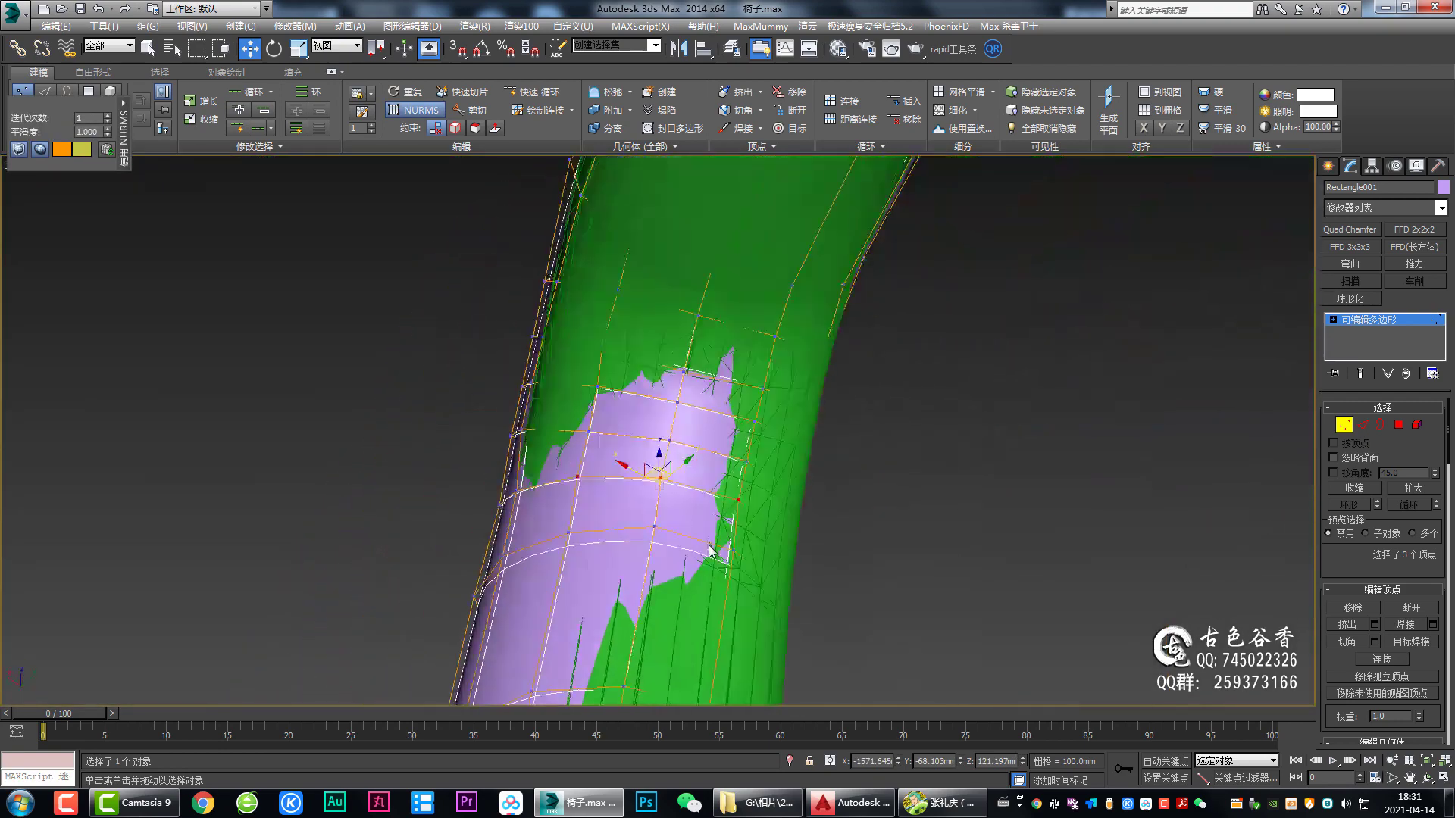
mouse_move(710, 551)
middle_mouse_down("alt")
mouse_move(585, 565)
mouse_move(763, 566)
middle_mouse_up("alt")
scroll(814, 593, "up", 3)
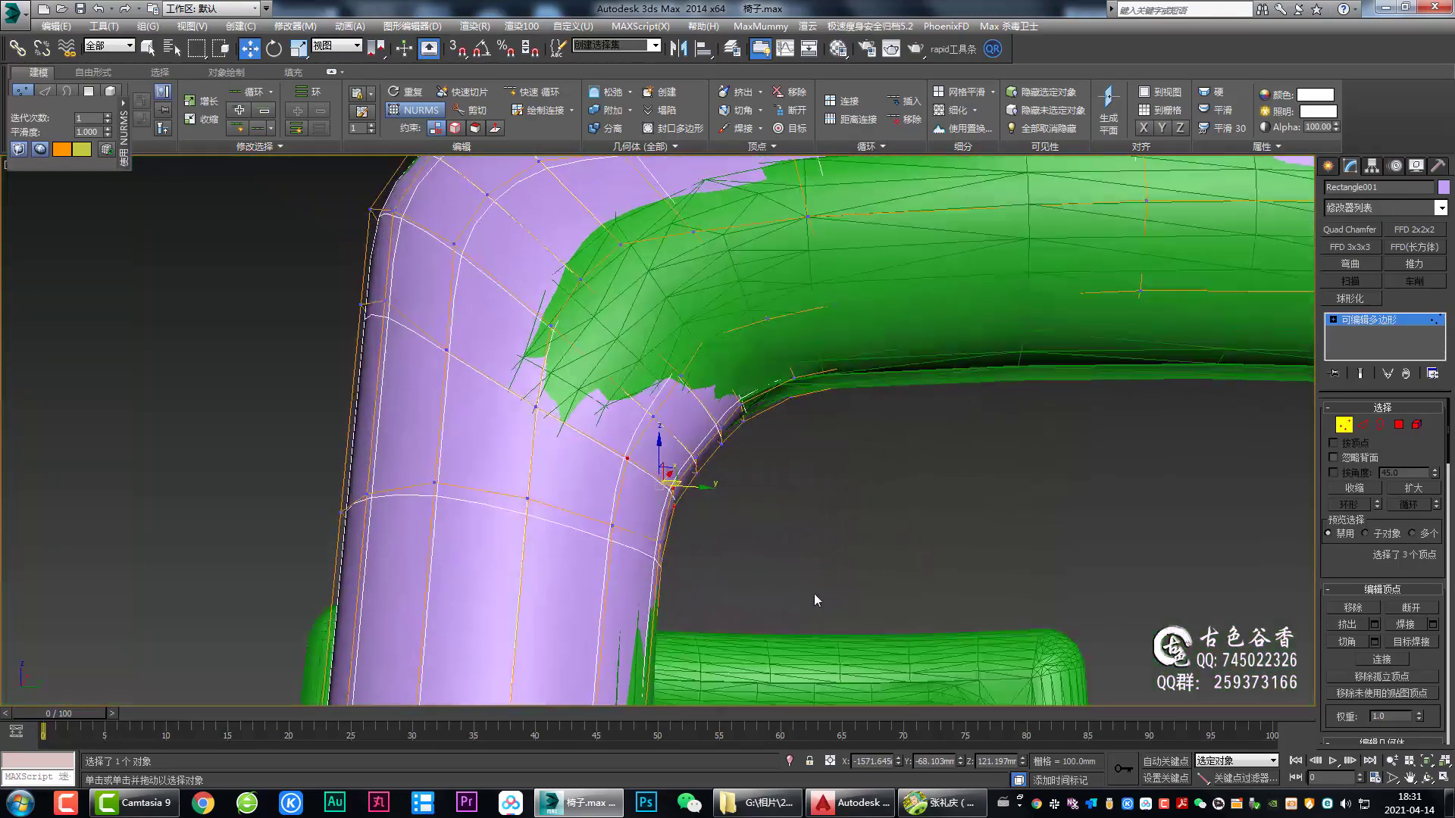
scroll(734, 515, "down", 3)
scroll(717, 505, "up", 2)
Step: Return to the wireframe view and select the edge loop around the bend at Edge level
key("alt+w")
key("alt+w")
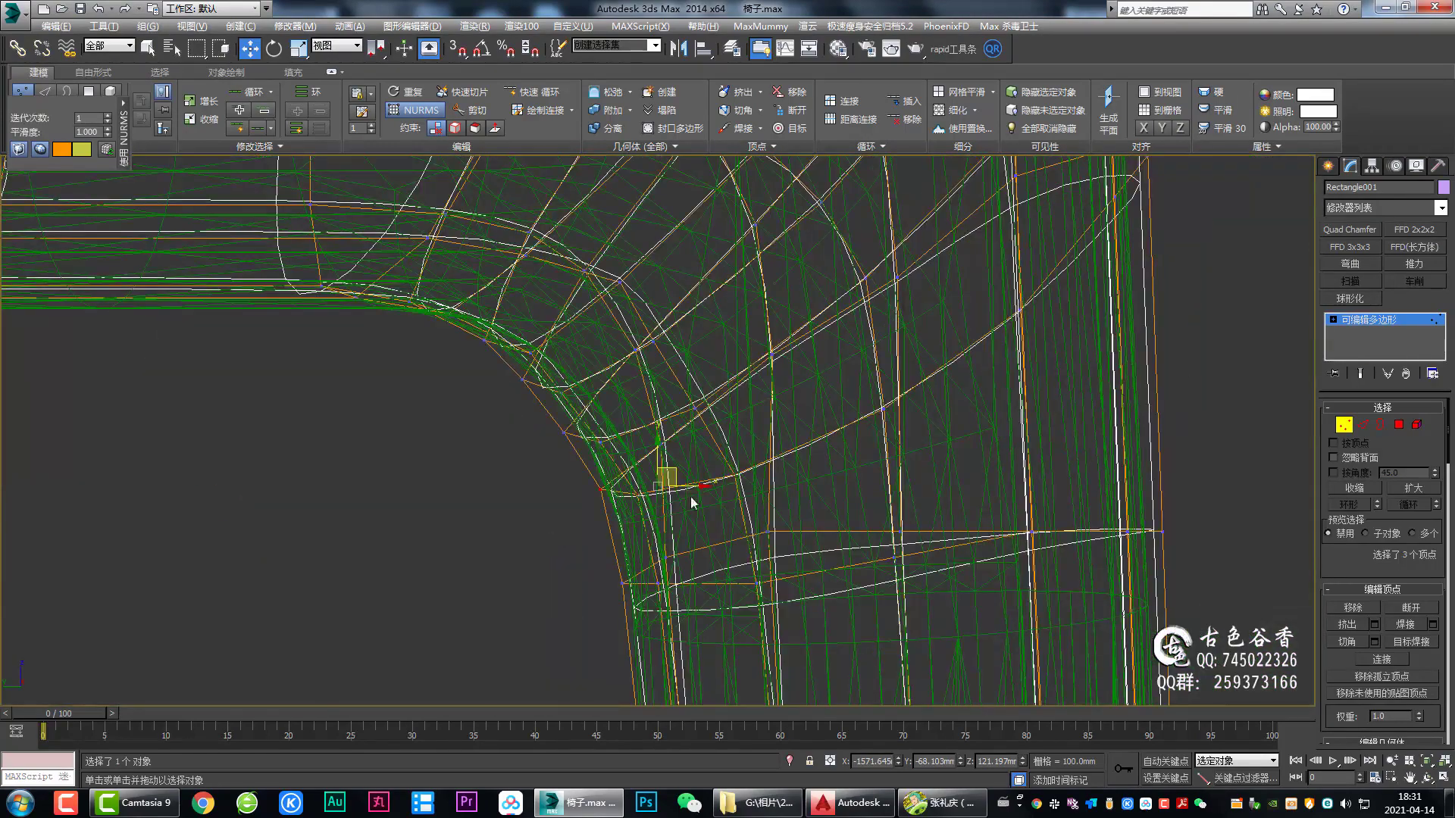
scroll(680, 463, "up", 3)
scroll(1007, 432, "down", 3)
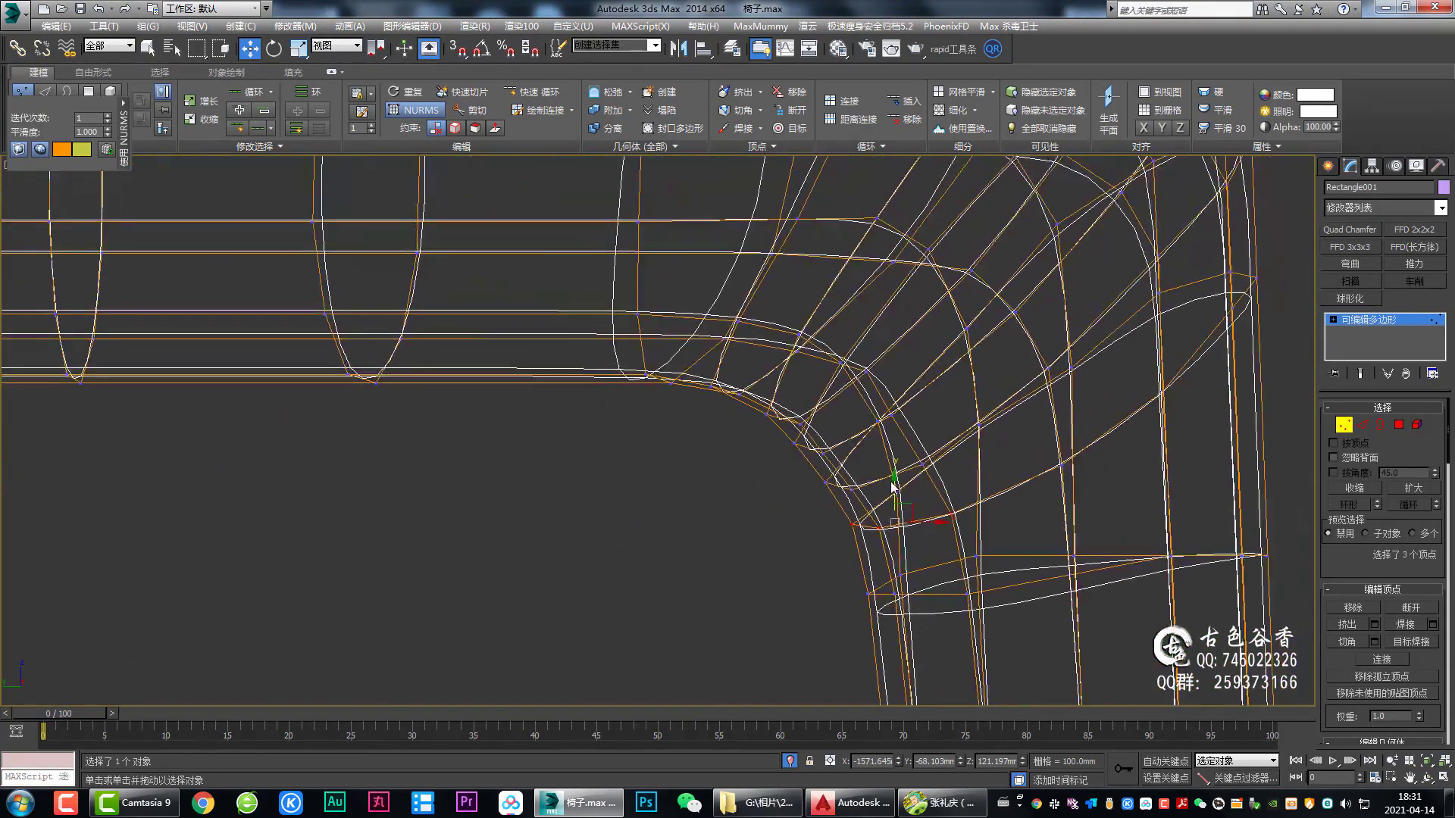
key("2")
double_click(799, 503)
Step: In the enlarged perspective view, select edges on the bend's corner, orbiting to inspect it
key("alt+w")
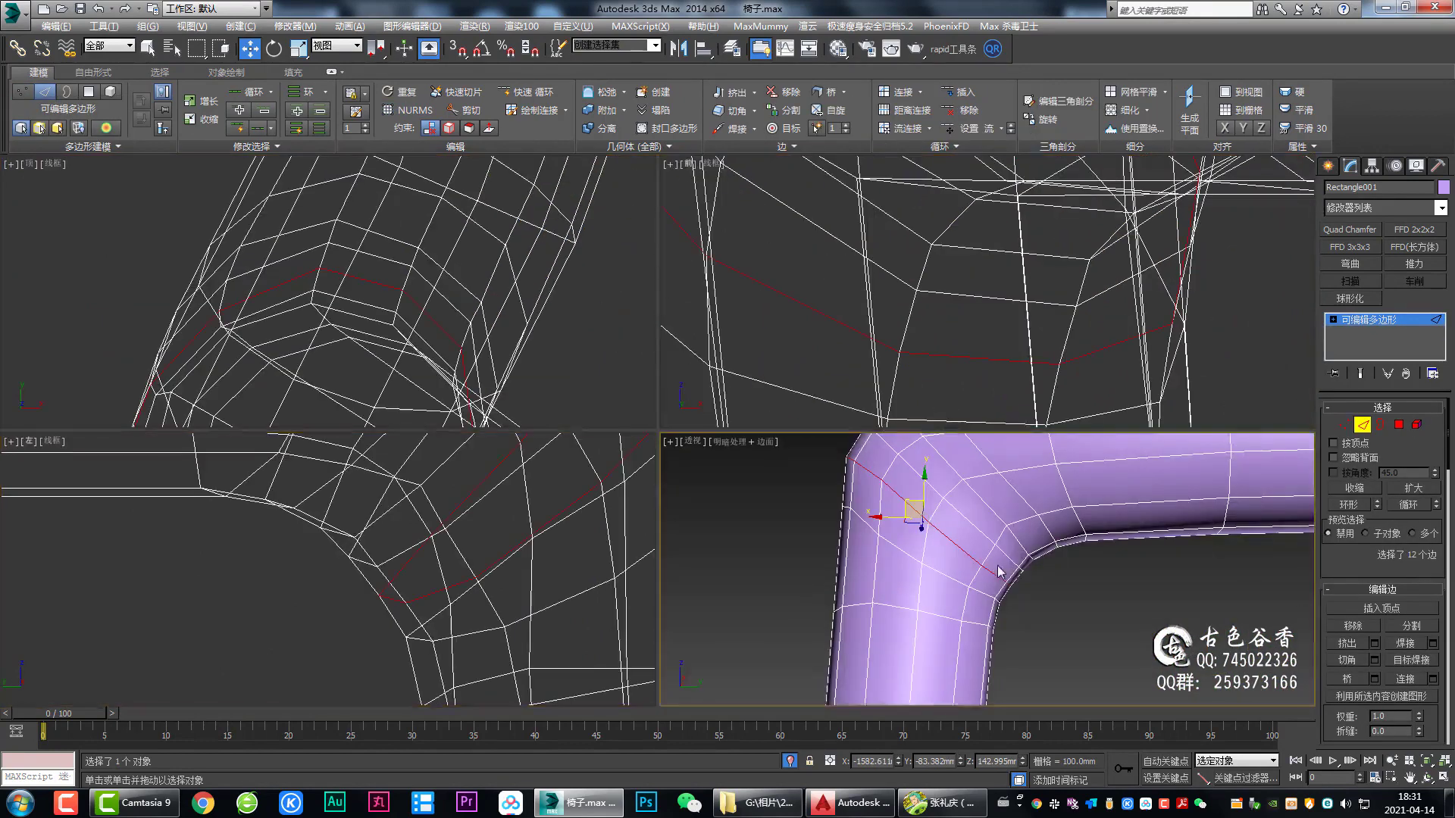
key("alt+w")
scroll(504, 328, "up", 3)
key("q")
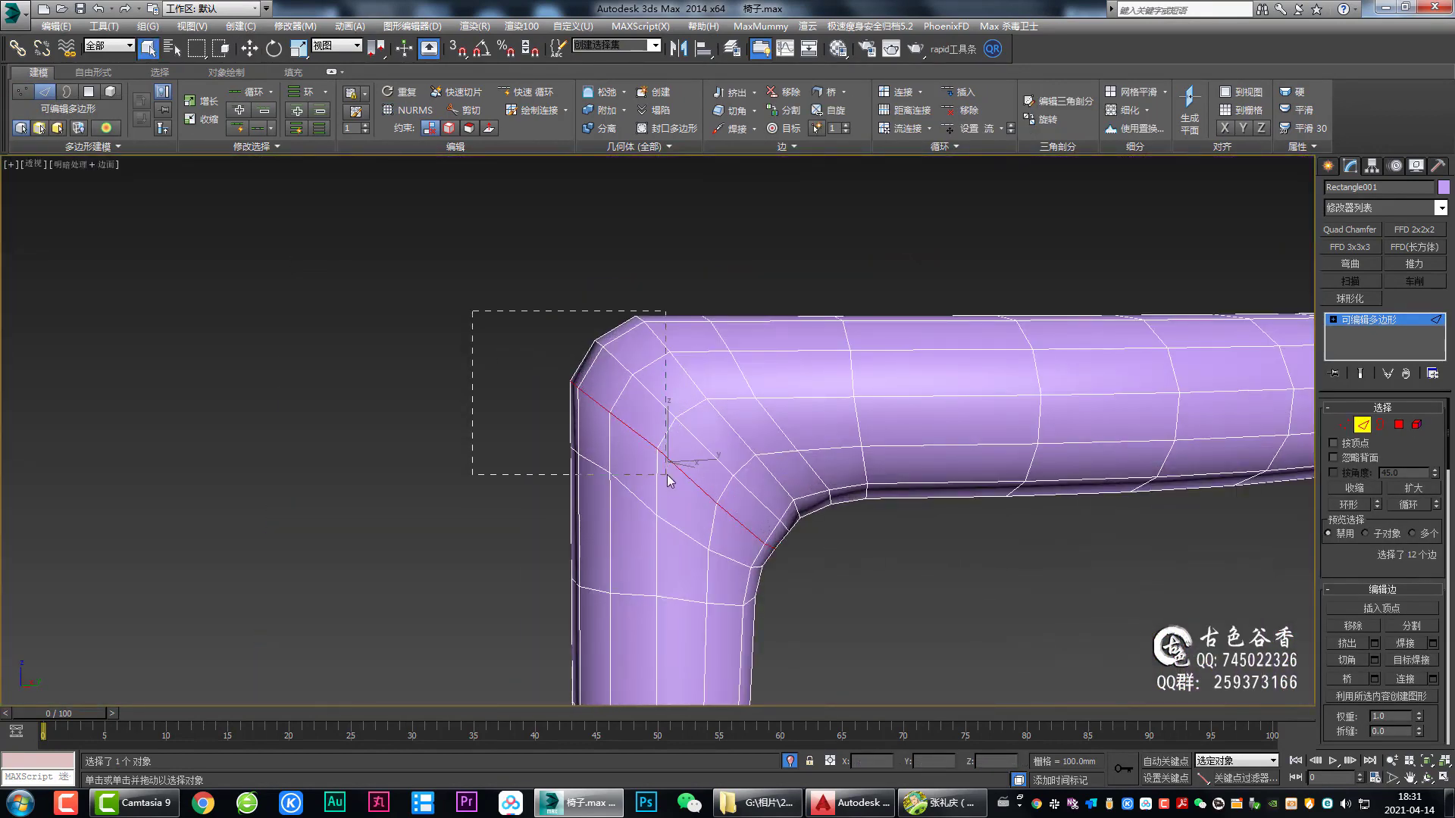
left_click_drag(669, 479, 664, 480)
mouse_move(664, 481)
middle_mouse_down("alt")
mouse_move(962, 487)
mouse_move(916, 464)
mouse_move(710, 460)
mouse_move(607, 477)
mouse_move(669, 485)
middle_mouse_up("alt")
mouse_move(748, 509)
middle_mouse_down("alt")
mouse_move(795, 510)
mouse_move(637, 481)
mouse_move(777, 528)
mouse_move(789, 487)
mouse_move(697, 302)
middle_mouse_up("alt")
key("ctrl+z")
middle_click_drag(938, 470, 850, 459, "alt")
mouse_move(704, 526)
middle_mouse_down("alt")
mouse_move(853, 542)
mouse_move(638, 524)
mouse_move(777, 555)
mouse_move(886, 530)
mouse_move(788, 538)
mouse_move(799, 553)
middle_mouse_up("alt")
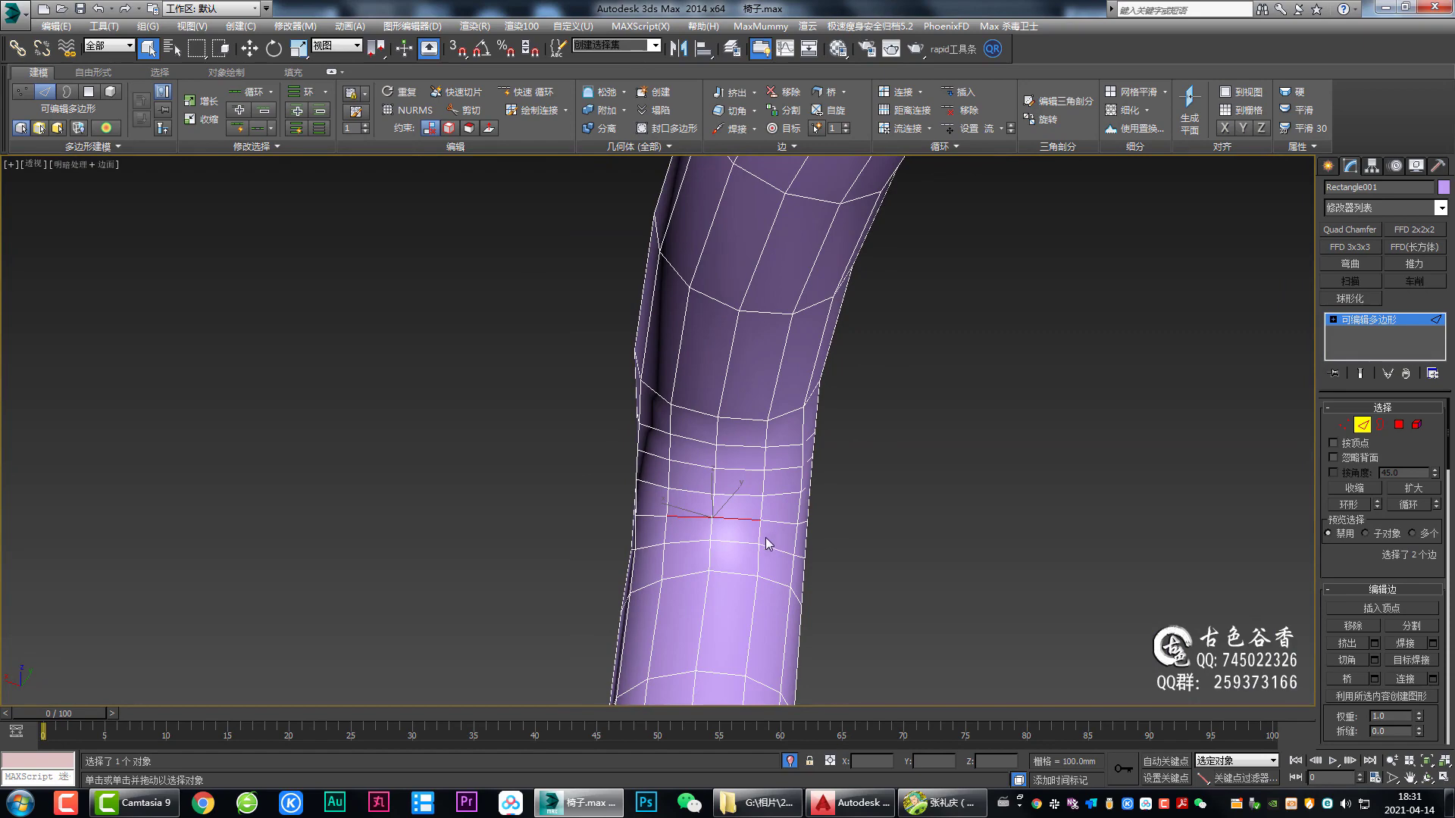
left_click(723, 543)
mouse_move(843, 538)
middle_mouse_down("alt")
mouse_move(721, 492)
mouse_move(688, 519)
mouse_move(789, 538)
mouse_move(818, 506)
mouse_move(819, 477)
mouse_move(721, 564)
mouse_move(648, 576)
mouse_move(797, 529)
mouse_move(789, 492)
mouse_move(877, 490)
middle_mouse_up("alt")
Step: Preview NURMS smoothing, then pan the top view to the tube's middle
key("ctrl+BackSpace")
scroll(788, 493, "down", 3)
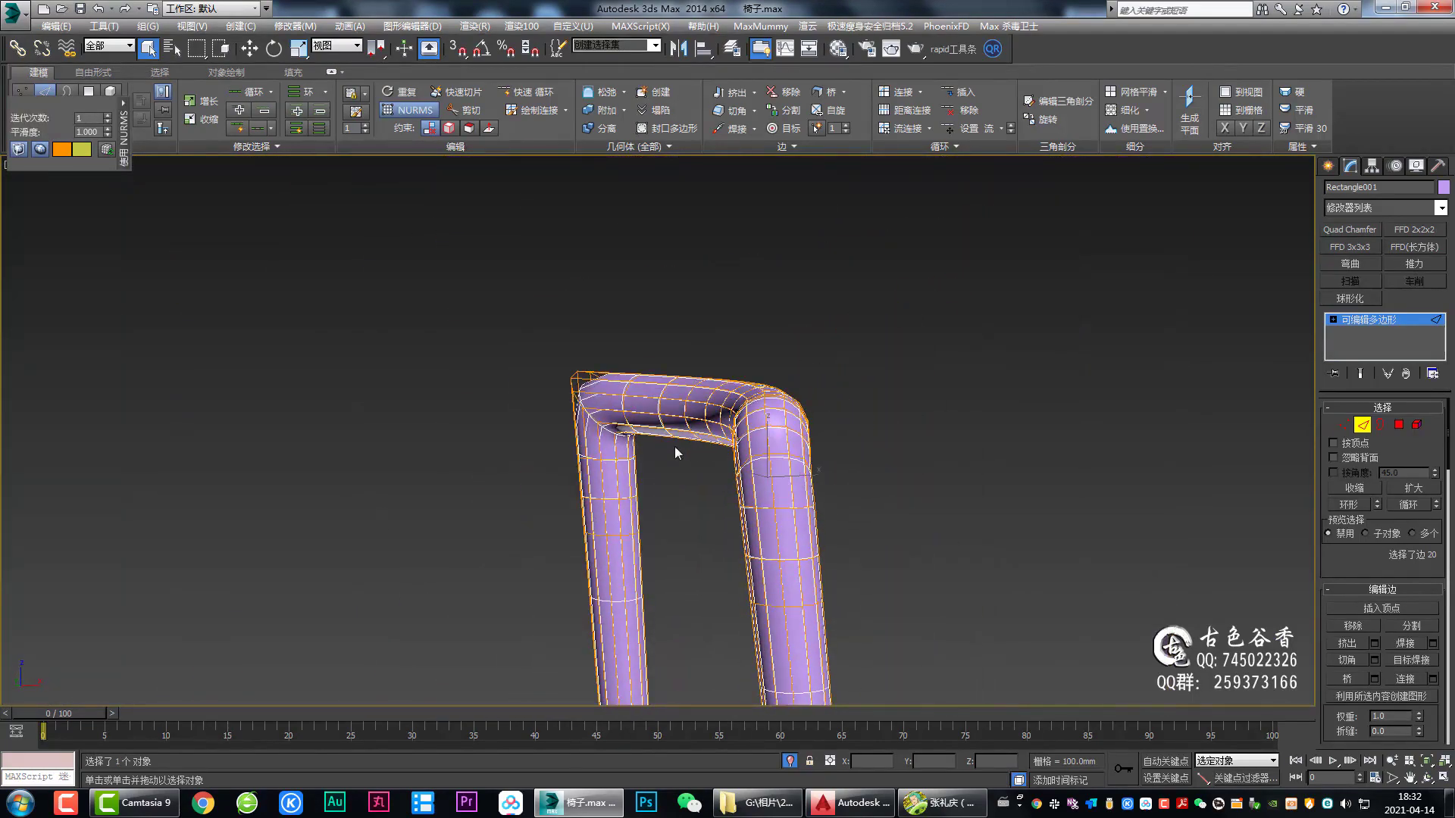
key("ctrl+BackSpace")
key("t")
scroll(734, 485, "down", 2)
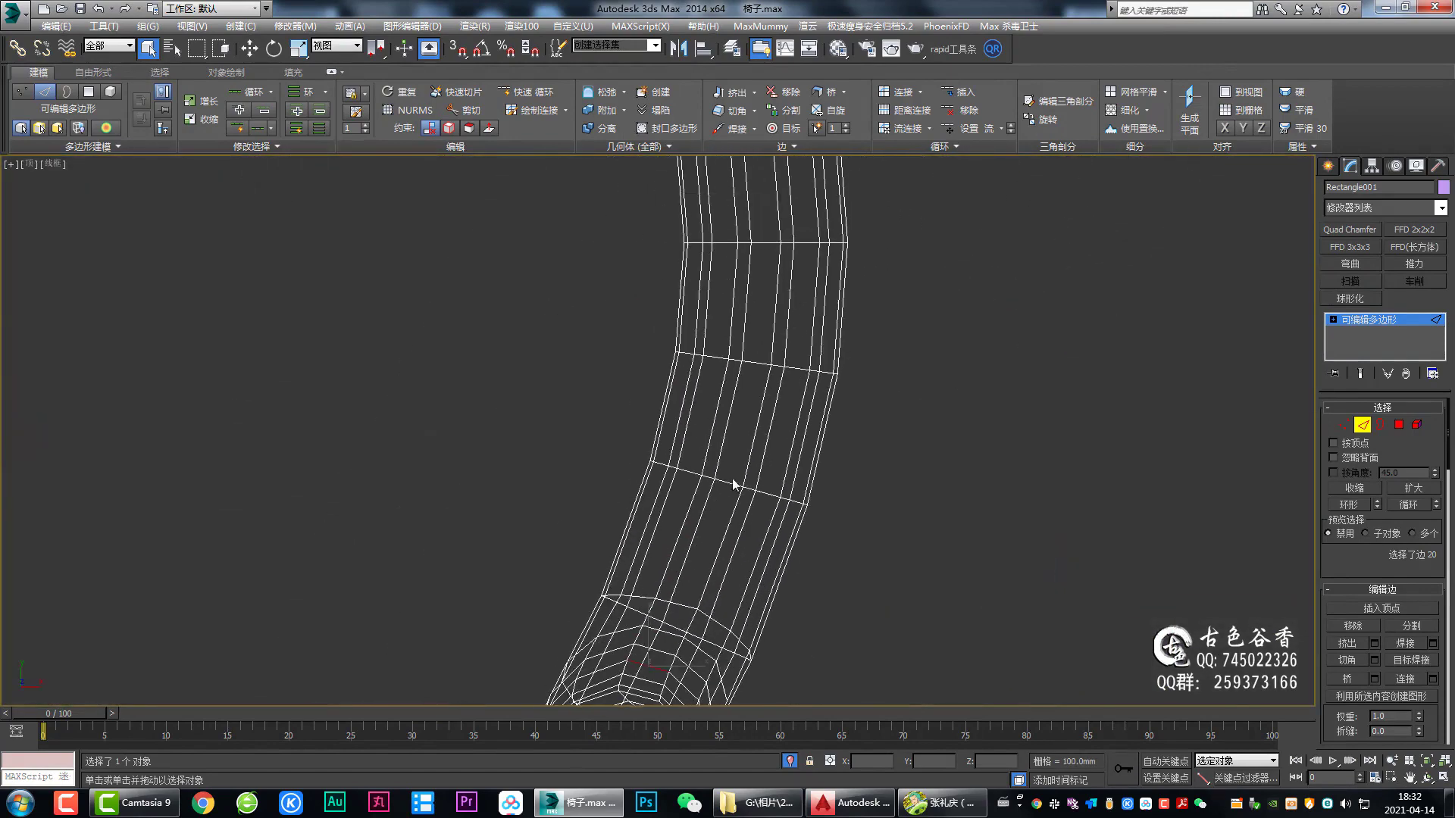
mouse_move(734, 485)
middle_mouse_down()
mouse_move(742, 503)
mouse_move(744, 391)
middle_mouse_up()
Step: Select the long edge loop, add a Symmetry modifier, and collapse to Editable Poly
double_click(743, 392)
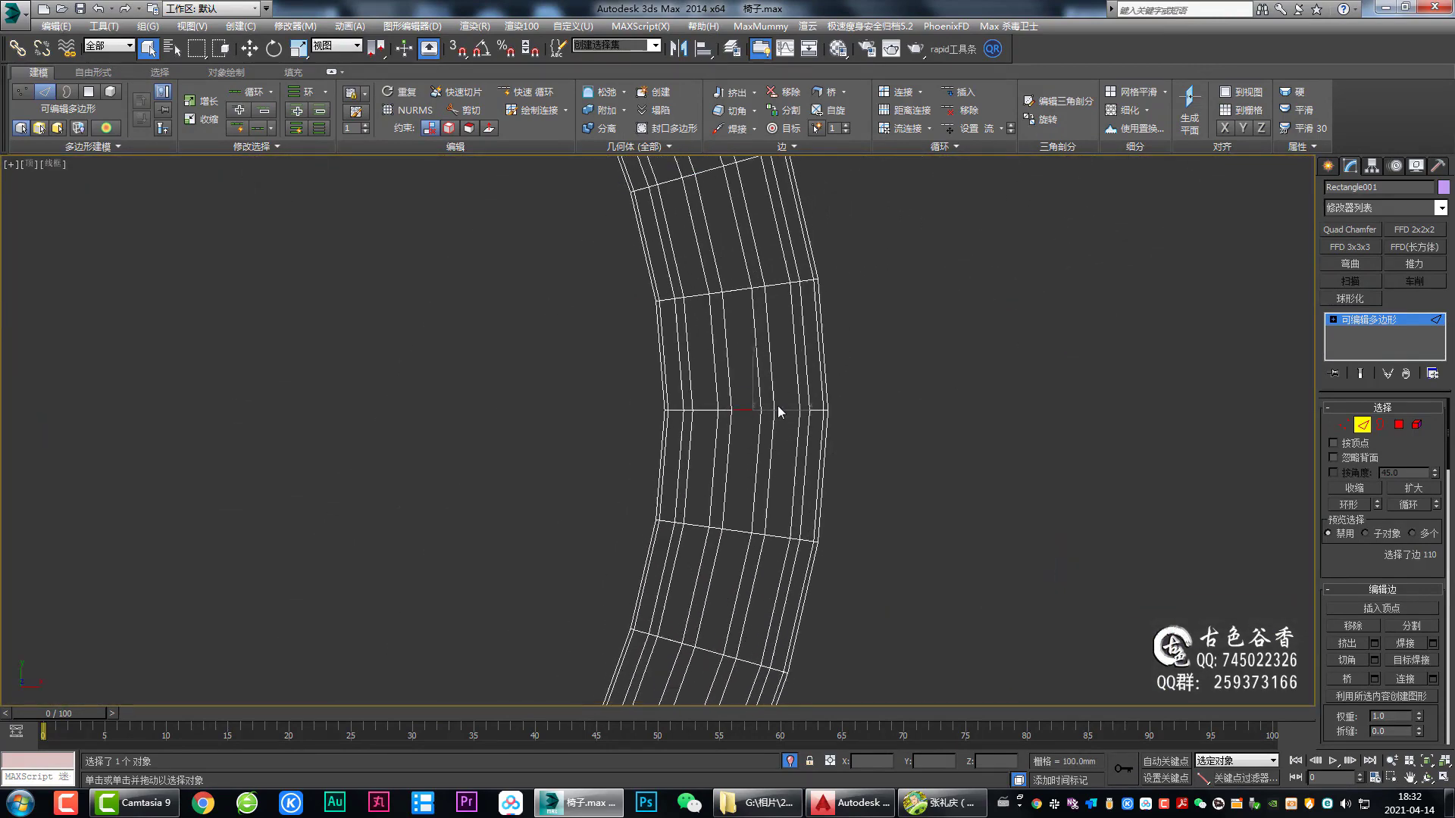
scroll(851, 407, "down", 3)
scroll(850, 406, "down", 2)
key("alt+s")
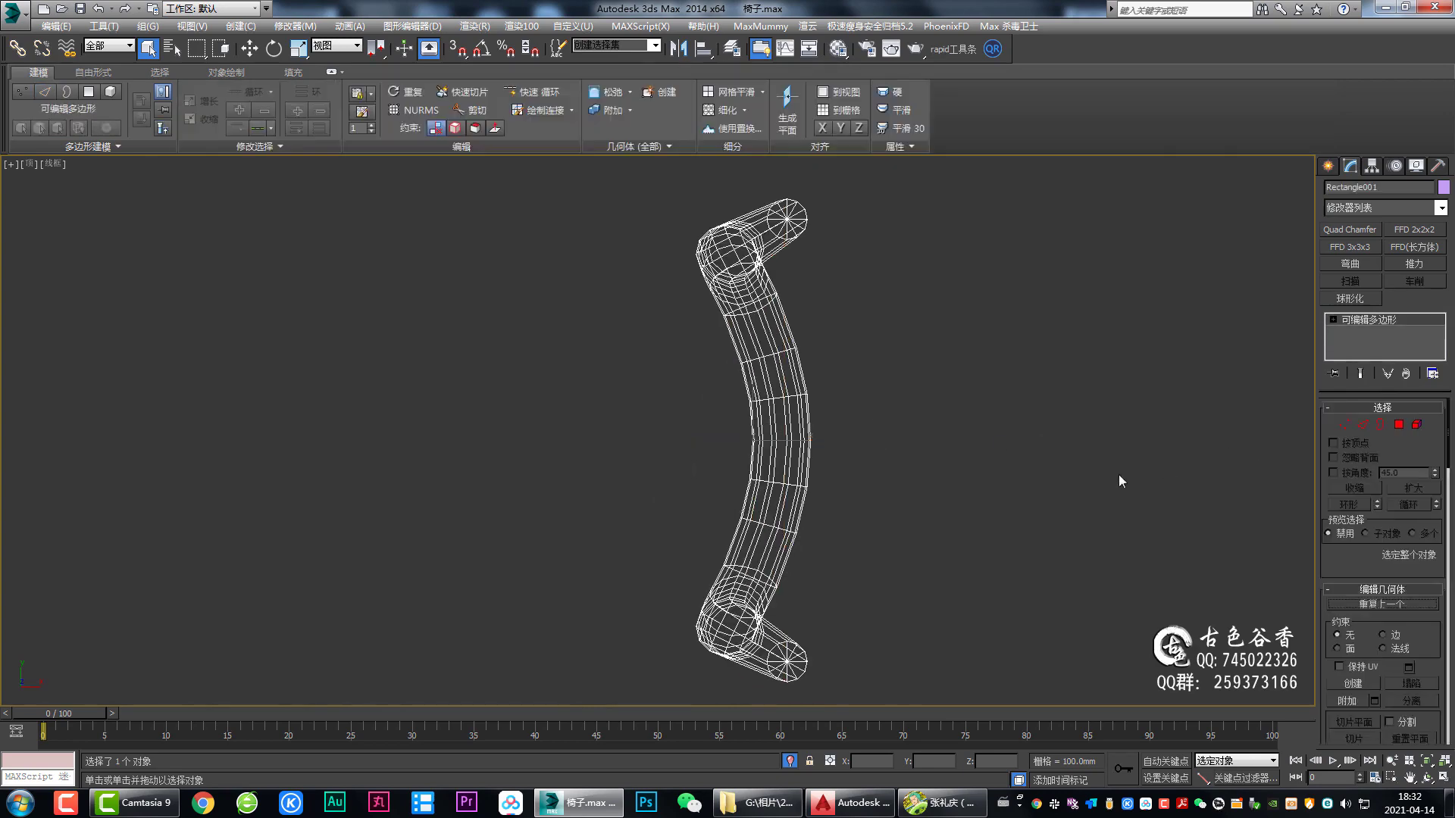
key("alt+w")
key("alt+w")
mouse_move(852, 576)
middle_mouse_down("alt")
mouse_move(838, 401)
mouse_move(849, 533)
mouse_move(893, 356)
mouse_move(631, 365)
mouse_move(458, 544)
middle_mouse_up("alt")
Step: Chamfer the leg end-cap edge loop by 2 mm with 3 segments
key("2")
left_click(894, 353)
double_click(894, 354)
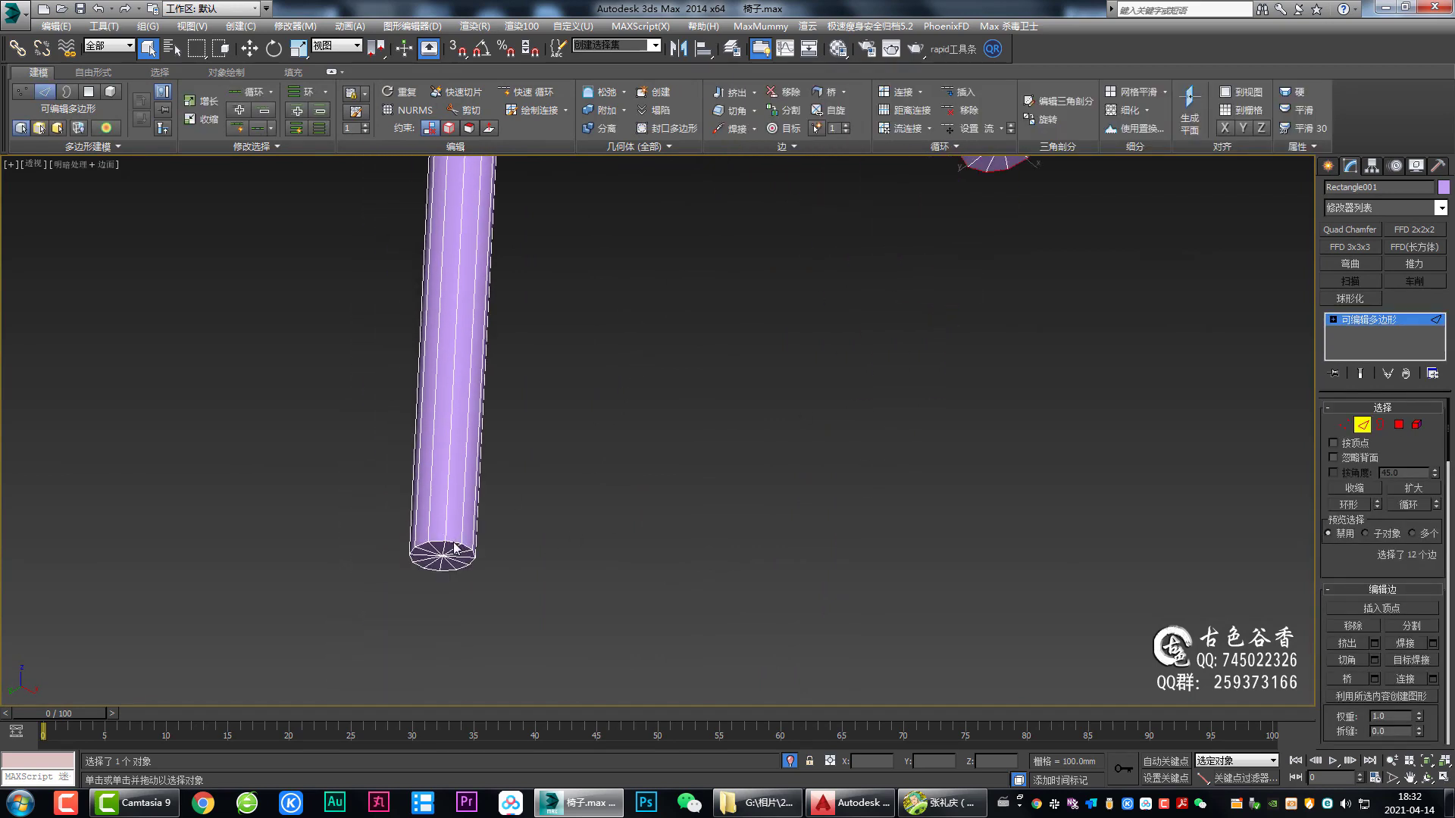
key("ctrl+shift+c")
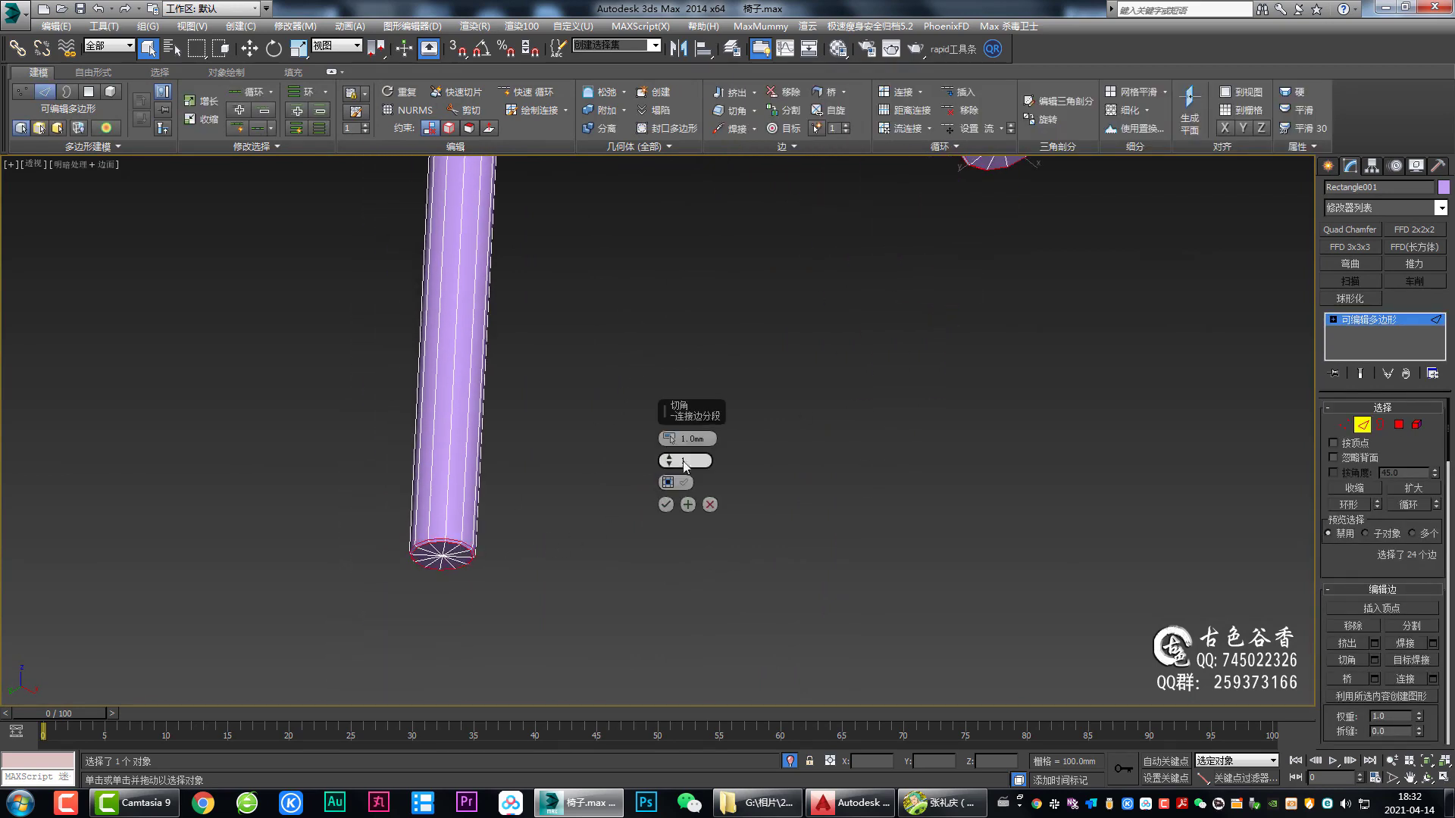
type("2")
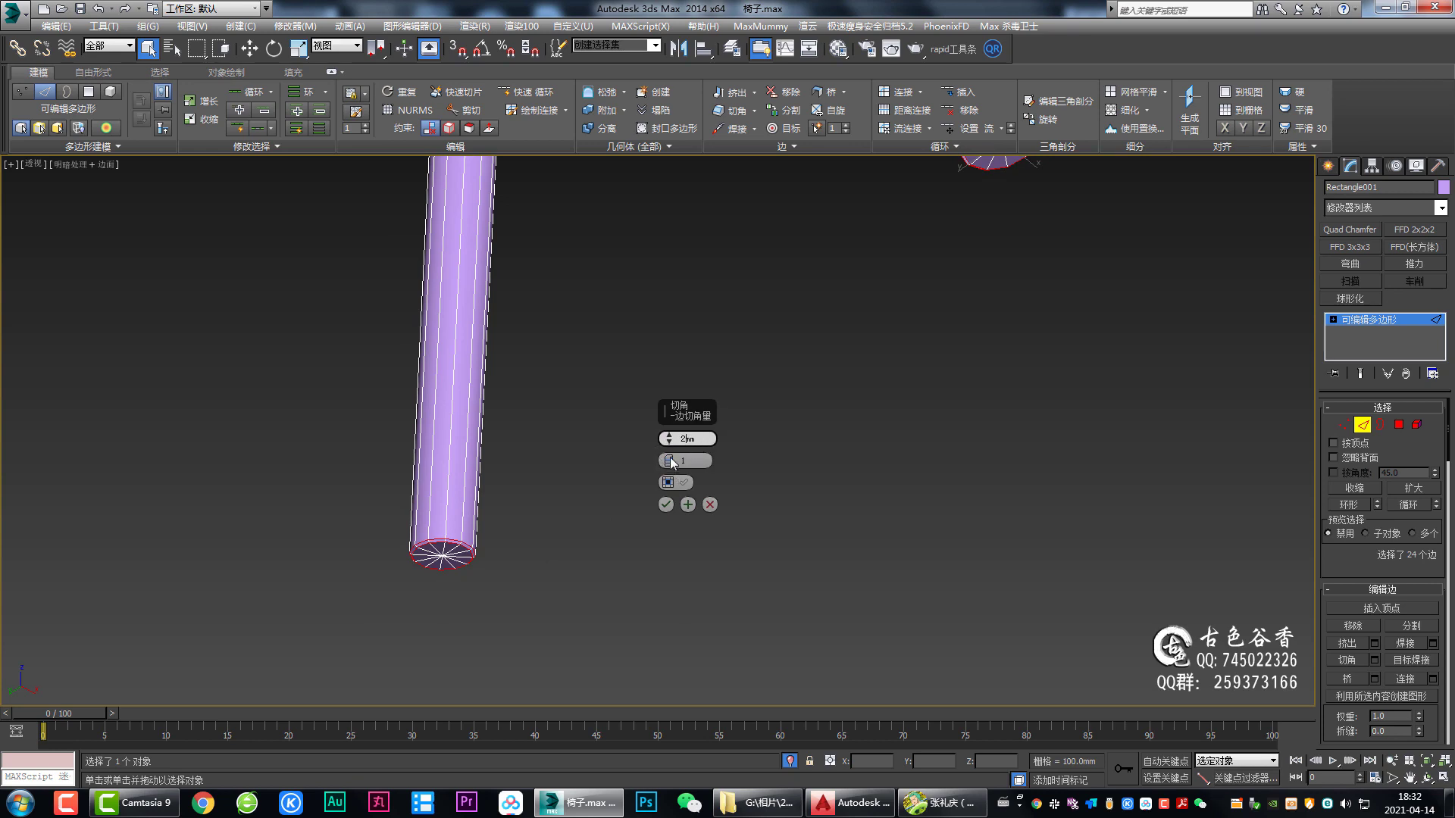
key("Tab")
type("3")
left_click(666, 505)
Step: Add a connecting edge loop slid to -99 near the right leg's bottom
mouse_move(735, 464)
middle_mouse_down("alt")
mouse_move(795, 394)
mouse_move(745, 434)
mouse_move(634, 378)
mouse_move(725, 376)
mouse_move(738, 393)
middle_mouse_up("alt")
scroll(725, 376, "down", 3)
key("ctrl+shift+e")
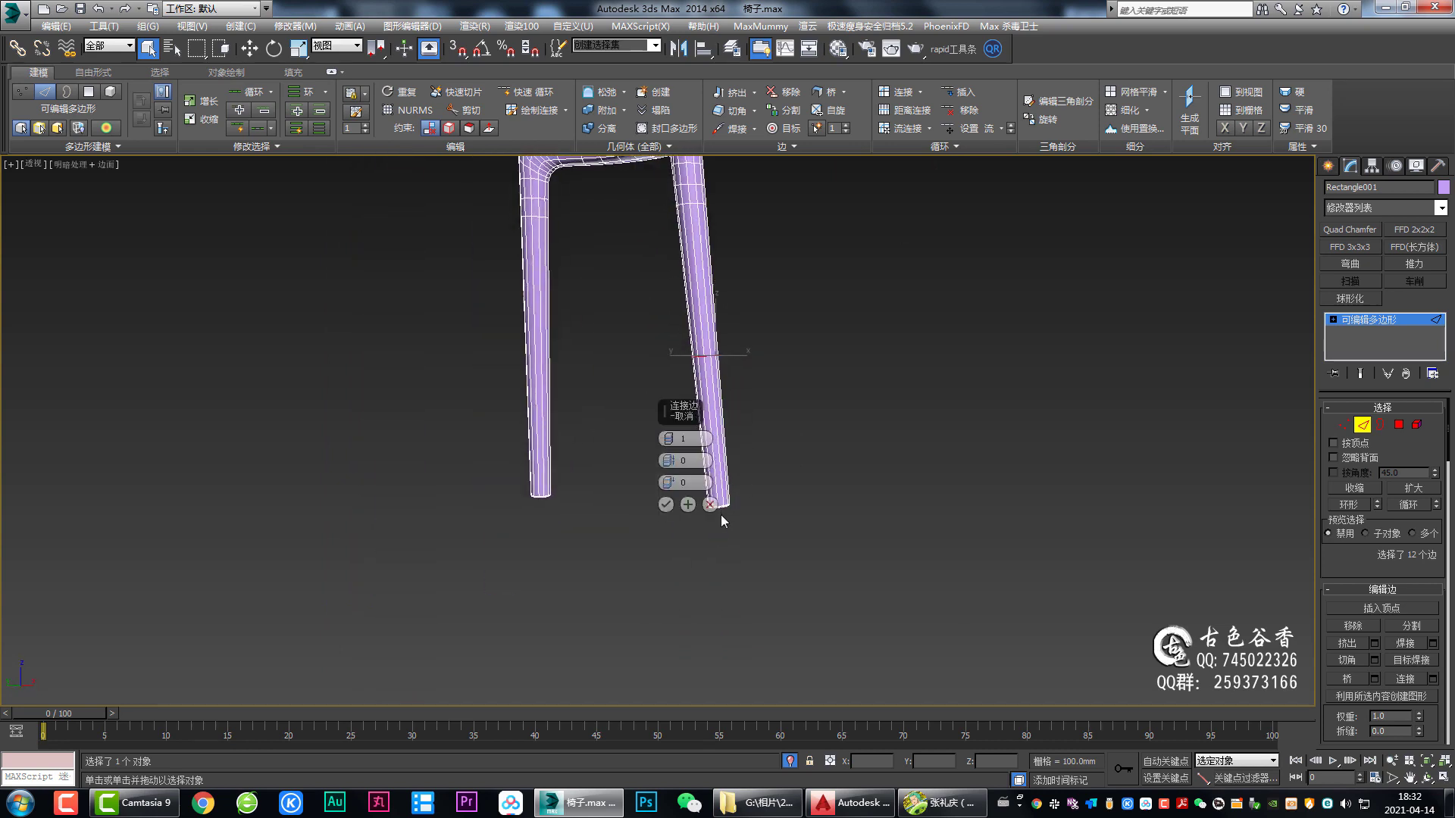
scroll(720, 515, "up", 3)
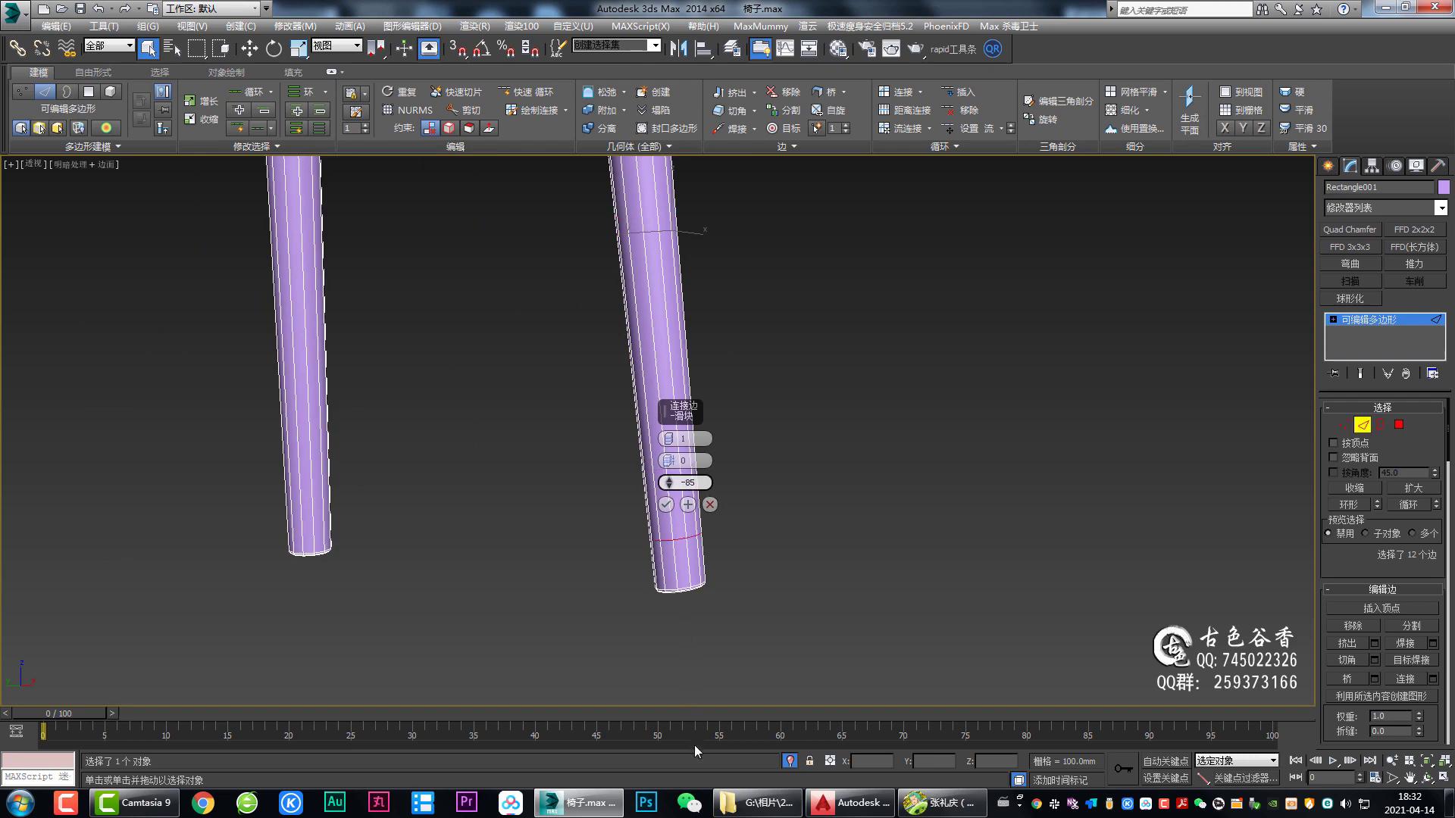
left_click_drag(698, 778, 702, 781)
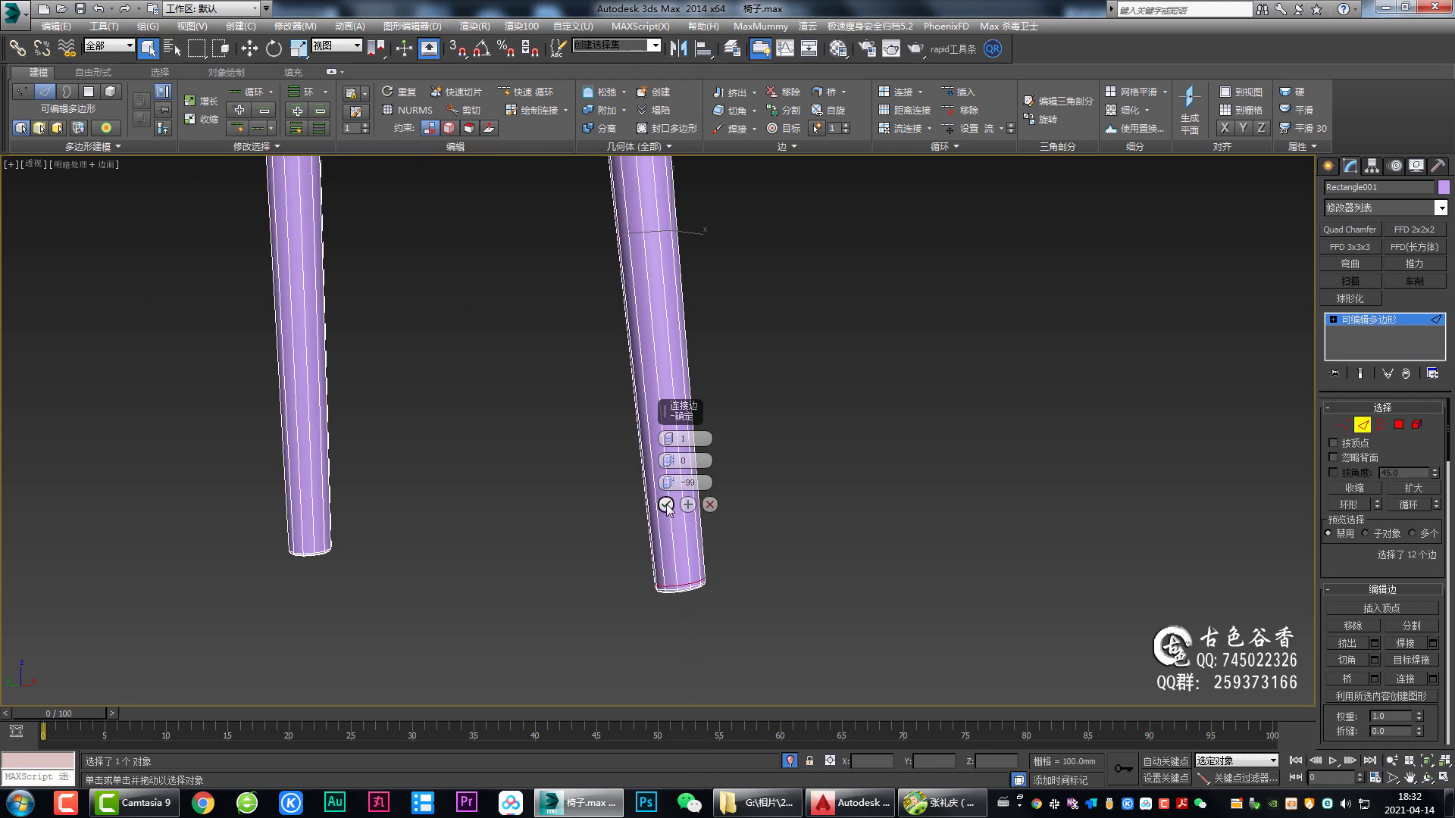
left_click(667, 503)
Step: Add the same -99 edge loop to the left leg and exit Edge level
left_click_drag(393, 488, 279, 491)
key("ctrl+shift+e")
type("99")
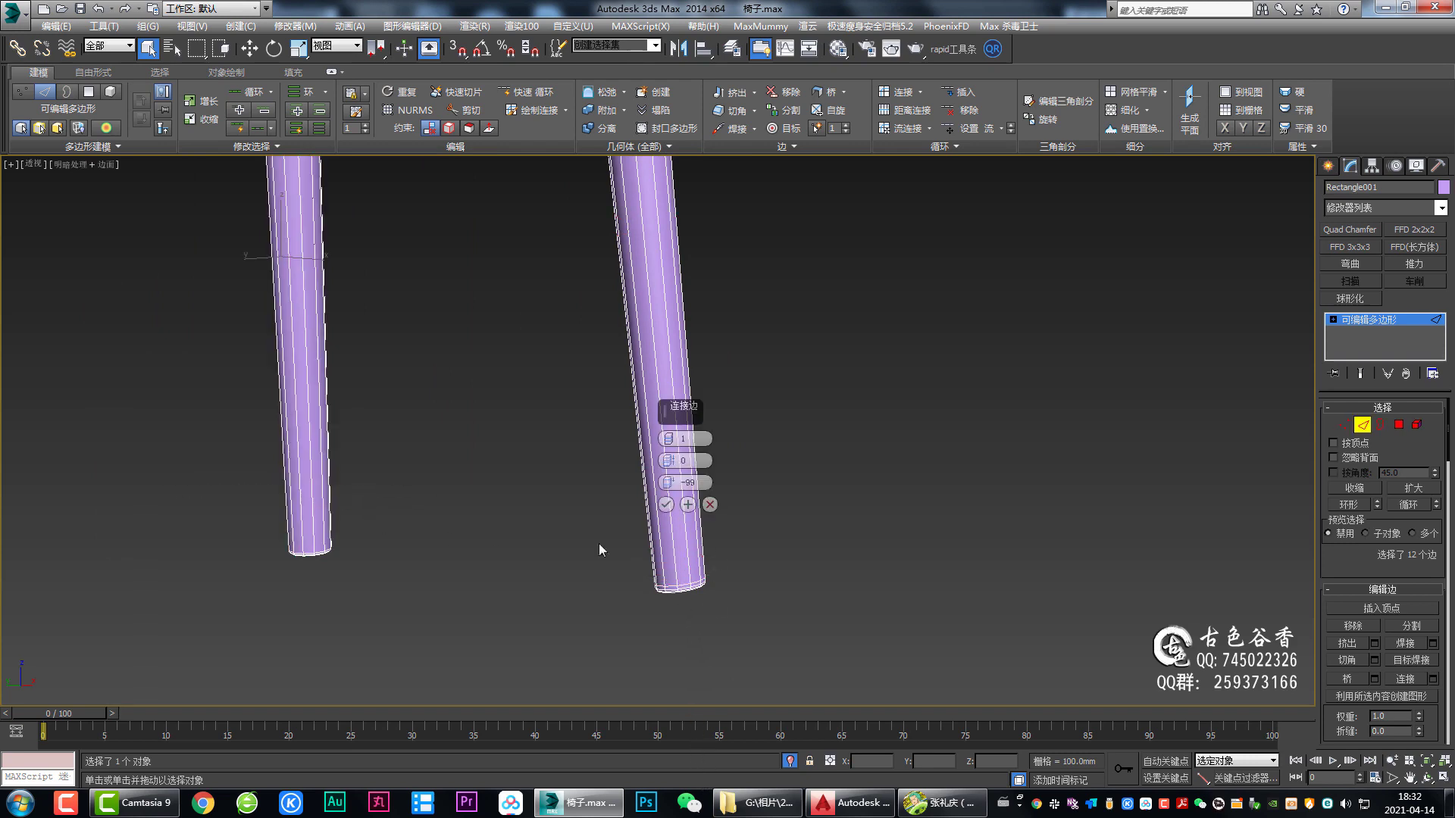
left_click(666, 505)
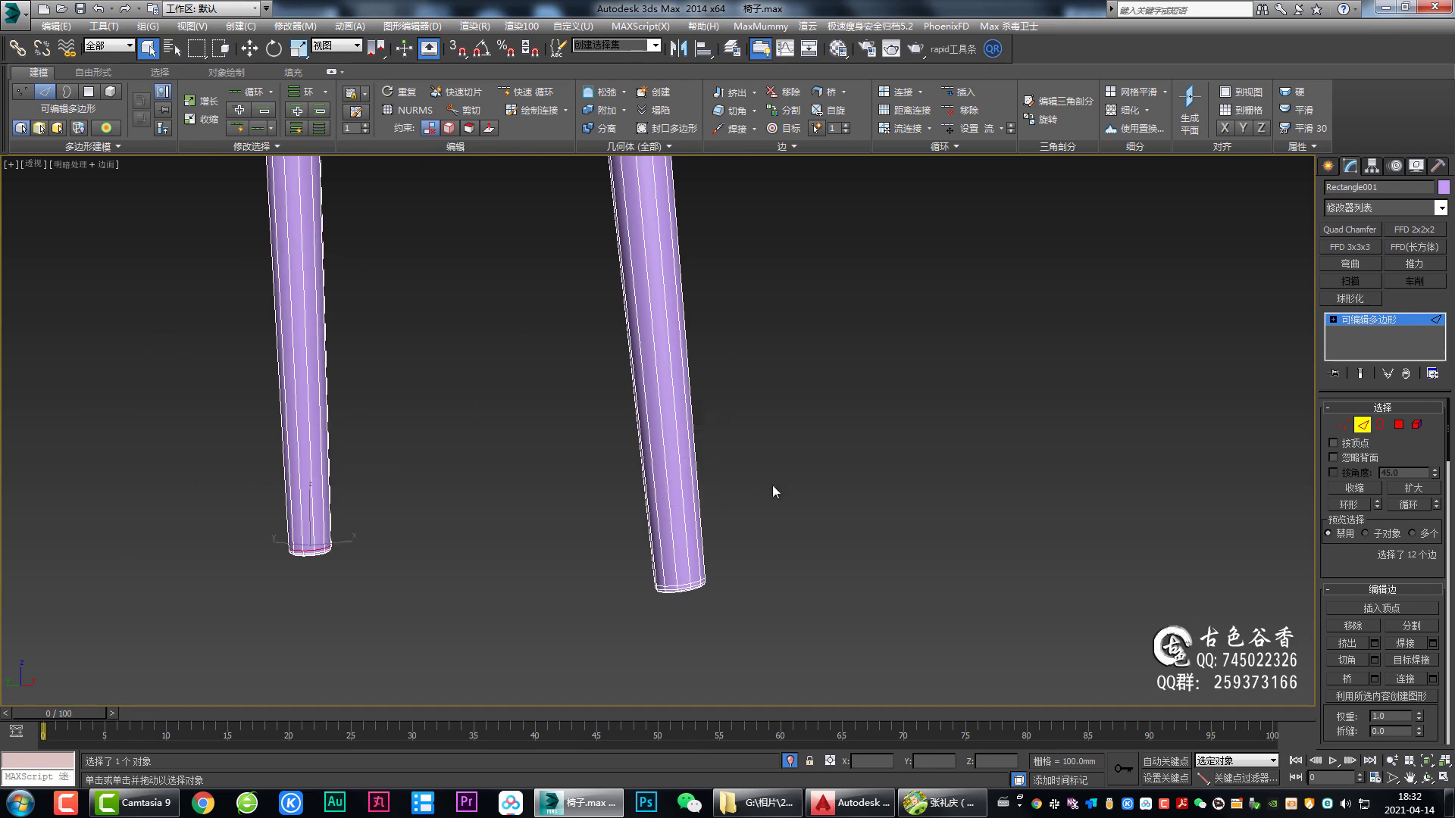
mouse_move(772, 485)
middle_mouse_down("alt")
mouse_move(884, 443)
mouse_move(864, 379)
mouse_move(880, 362)
middle_mouse_up("alt")
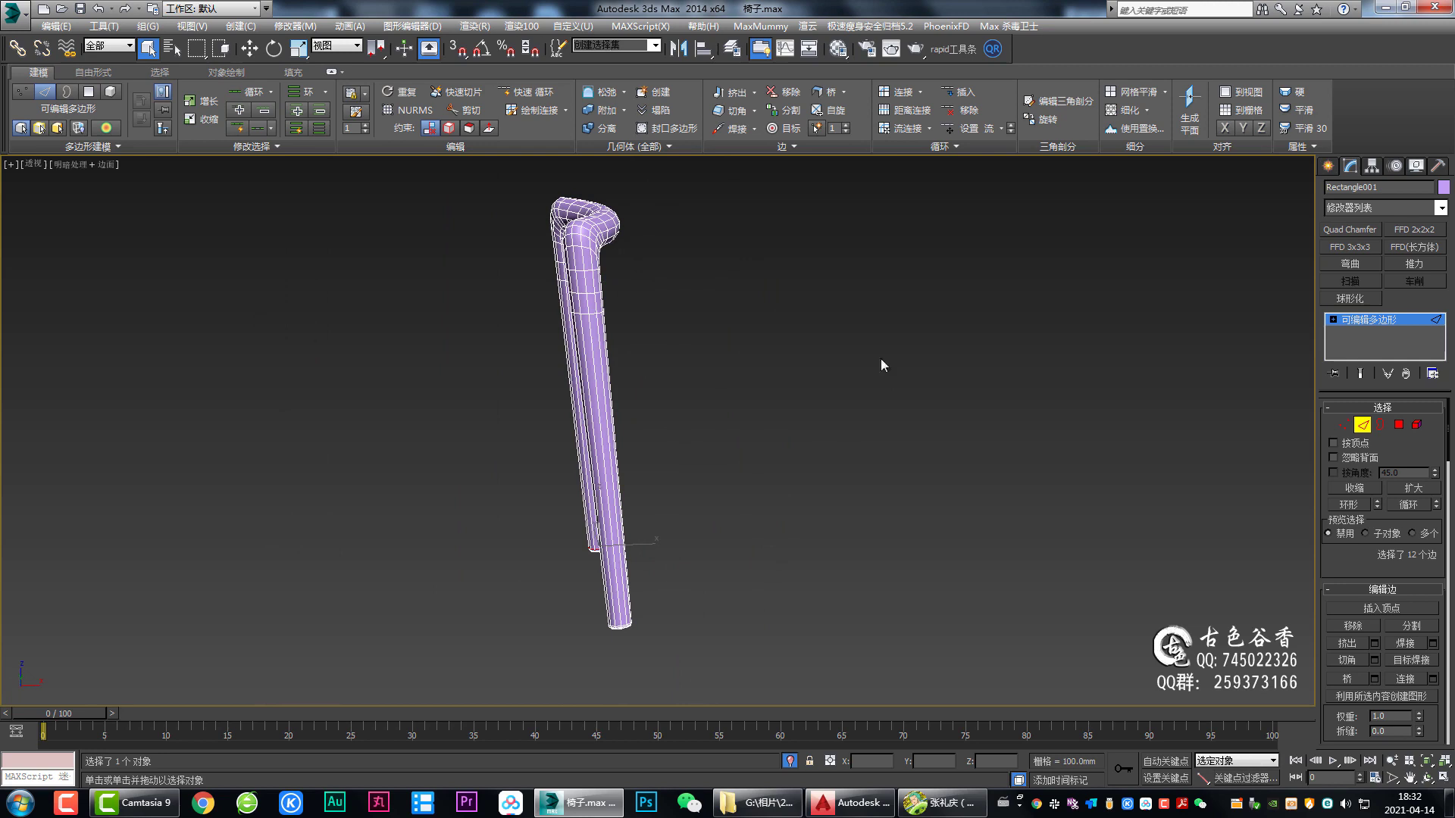
left_click(1360, 327)
Step: Orbit around the chair frame to check its smoothed shape from the front
left_click(885, 411)
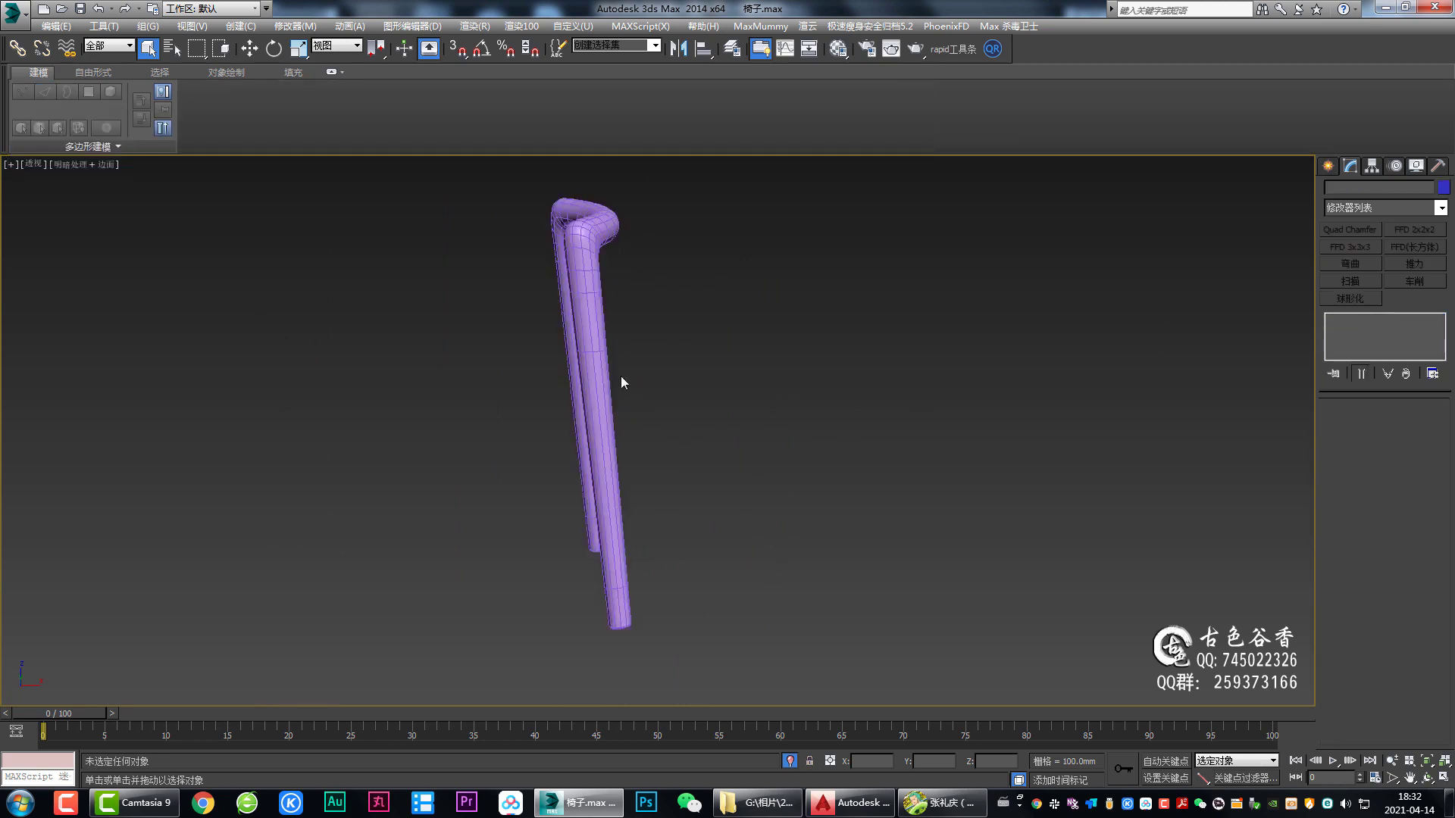
middle_click_drag(620, 376, 701, 376, "alt")
left_click(741, 396)
scroll(740, 397, "up", 3)
scroll(783, 382, "up", 2)
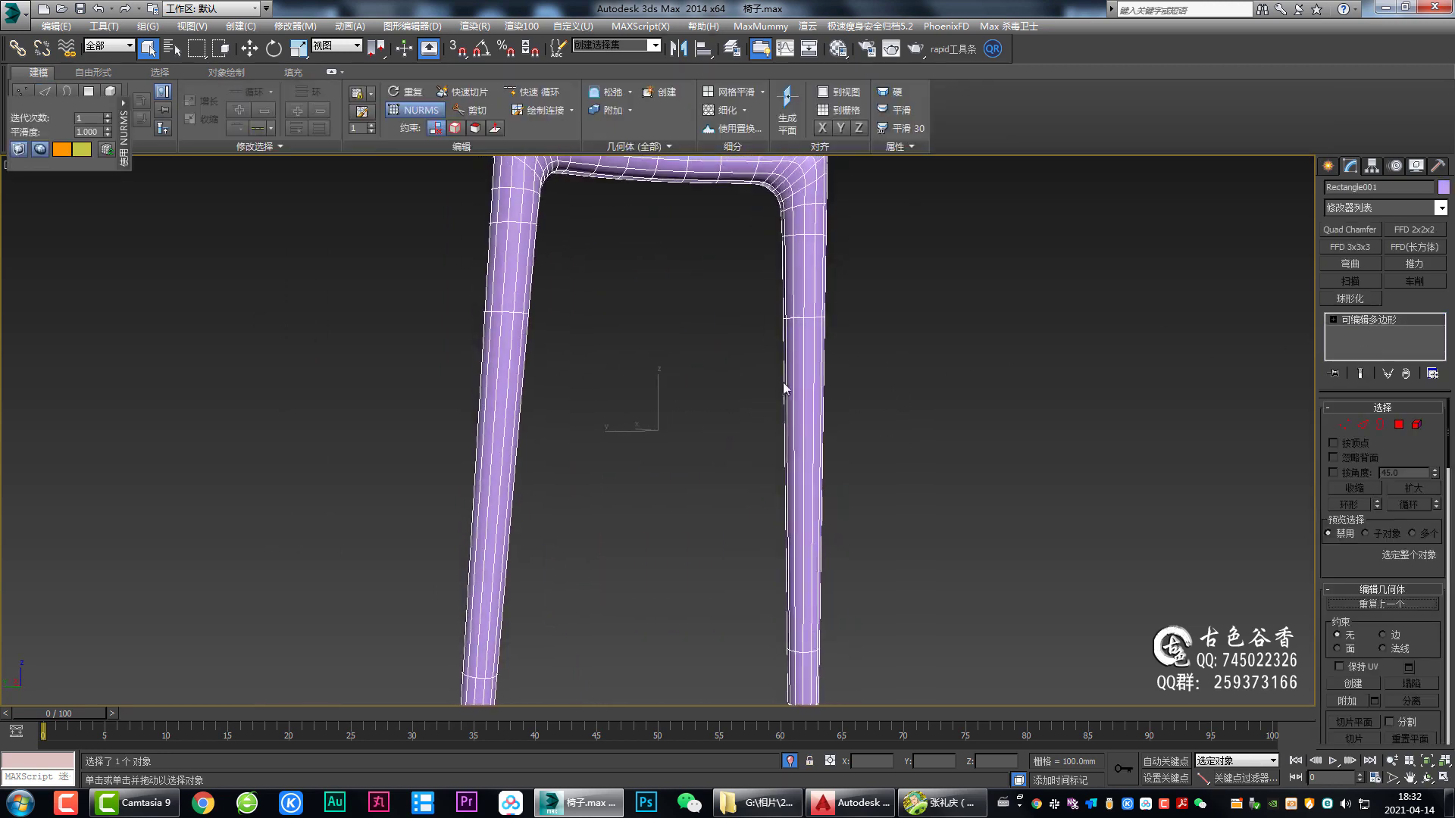
scroll(783, 382, "down", 3)
mouse_move(856, 397)
middle_mouse_down("alt")
mouse_move(657, 500)
mouse_move(602, 420)
mouse_move(584, 451)
middle_mouse_up("alt")
left_click(855, 431)
Step: Turn off edged faces with F4, then select the top-left bend's edge loop in Edge mode
key("F4")
scroll(552, 319, "up", 1)
scroll(530, 328, "up", 3)
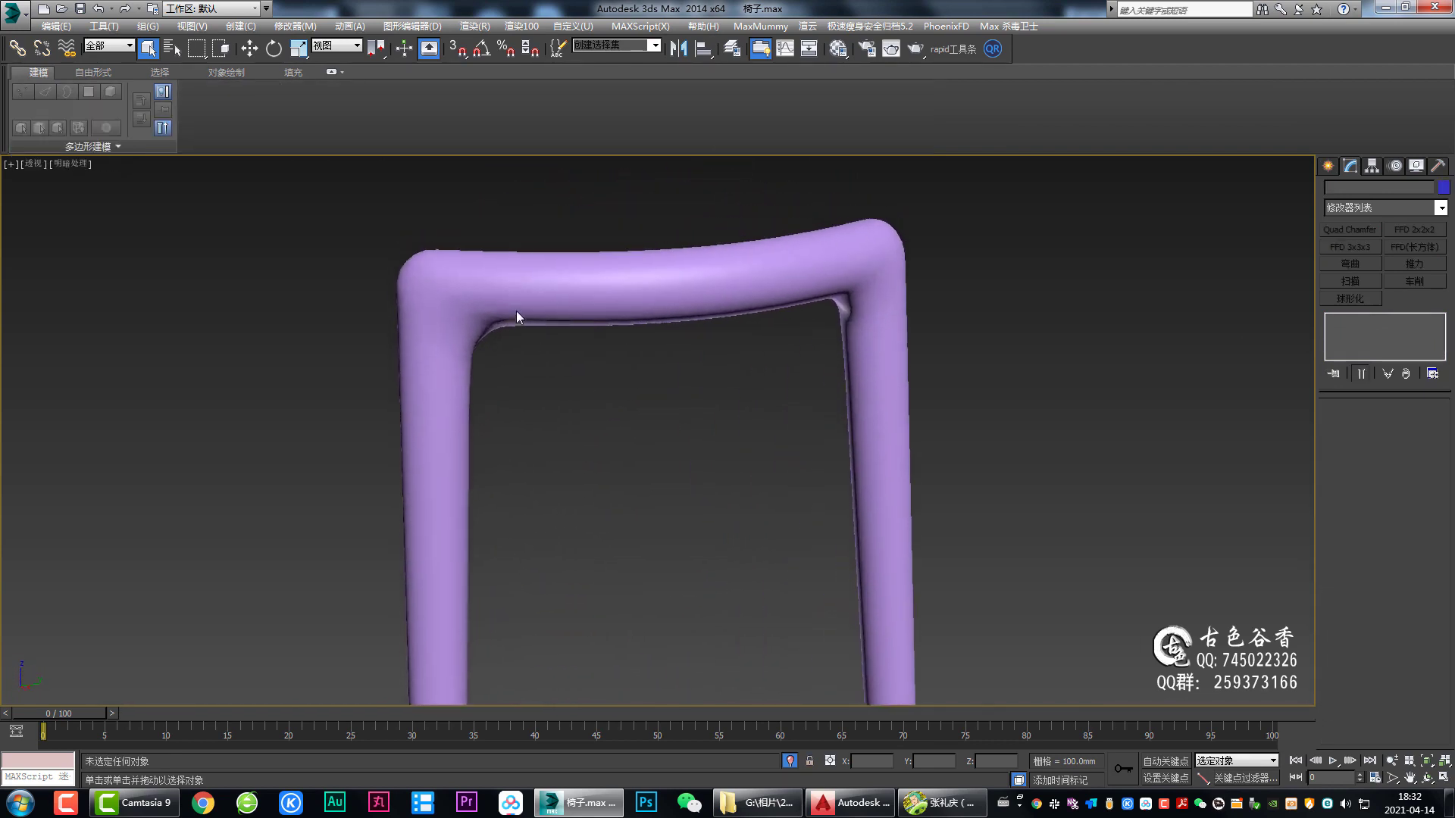
left_click(516, 310)
middle_click_drag(484, 320, 507, 288, "alt")
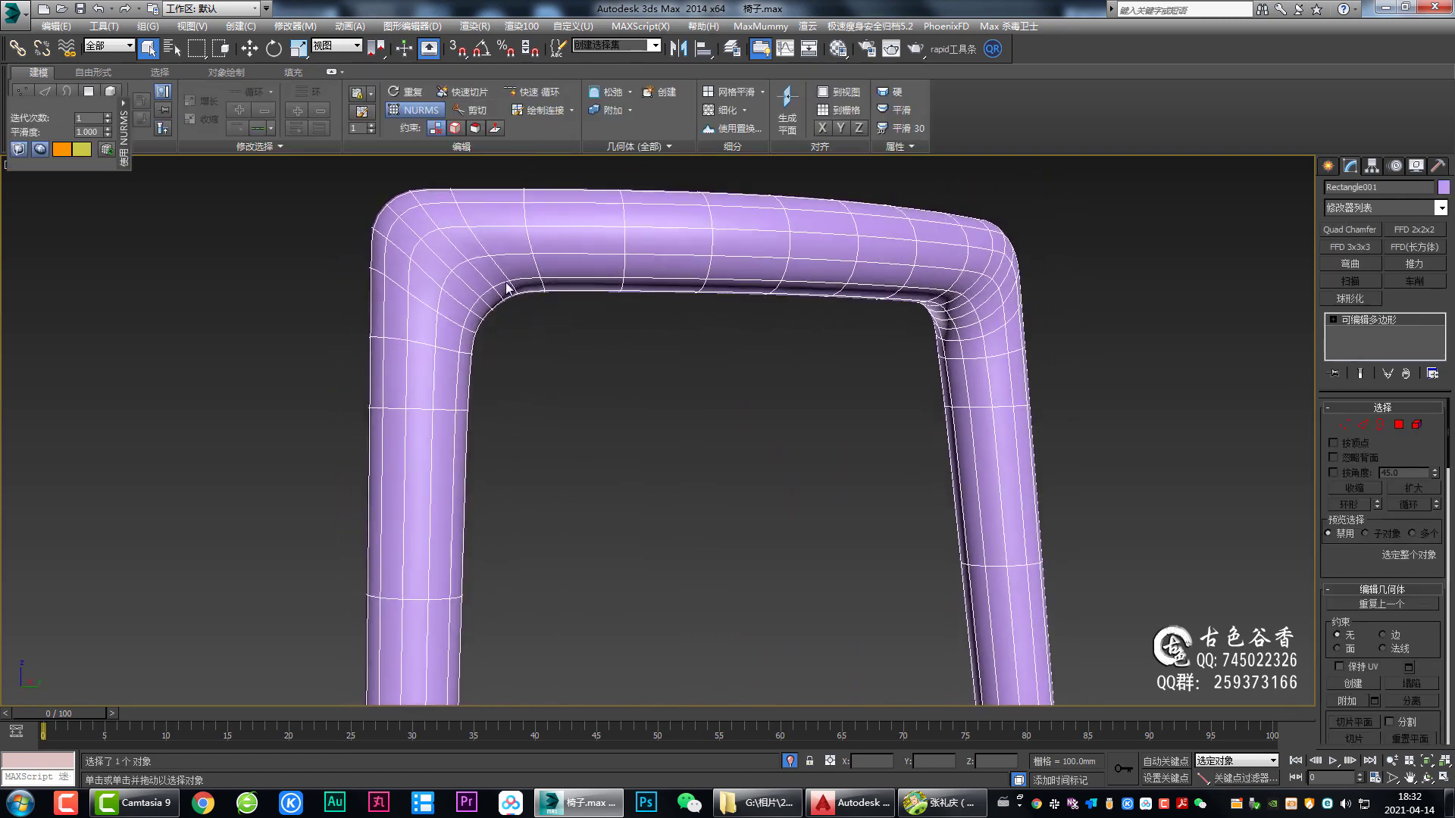
scroll(507, 288, "up", 1)
scroll(520, 296, "up", 1)
key("2")
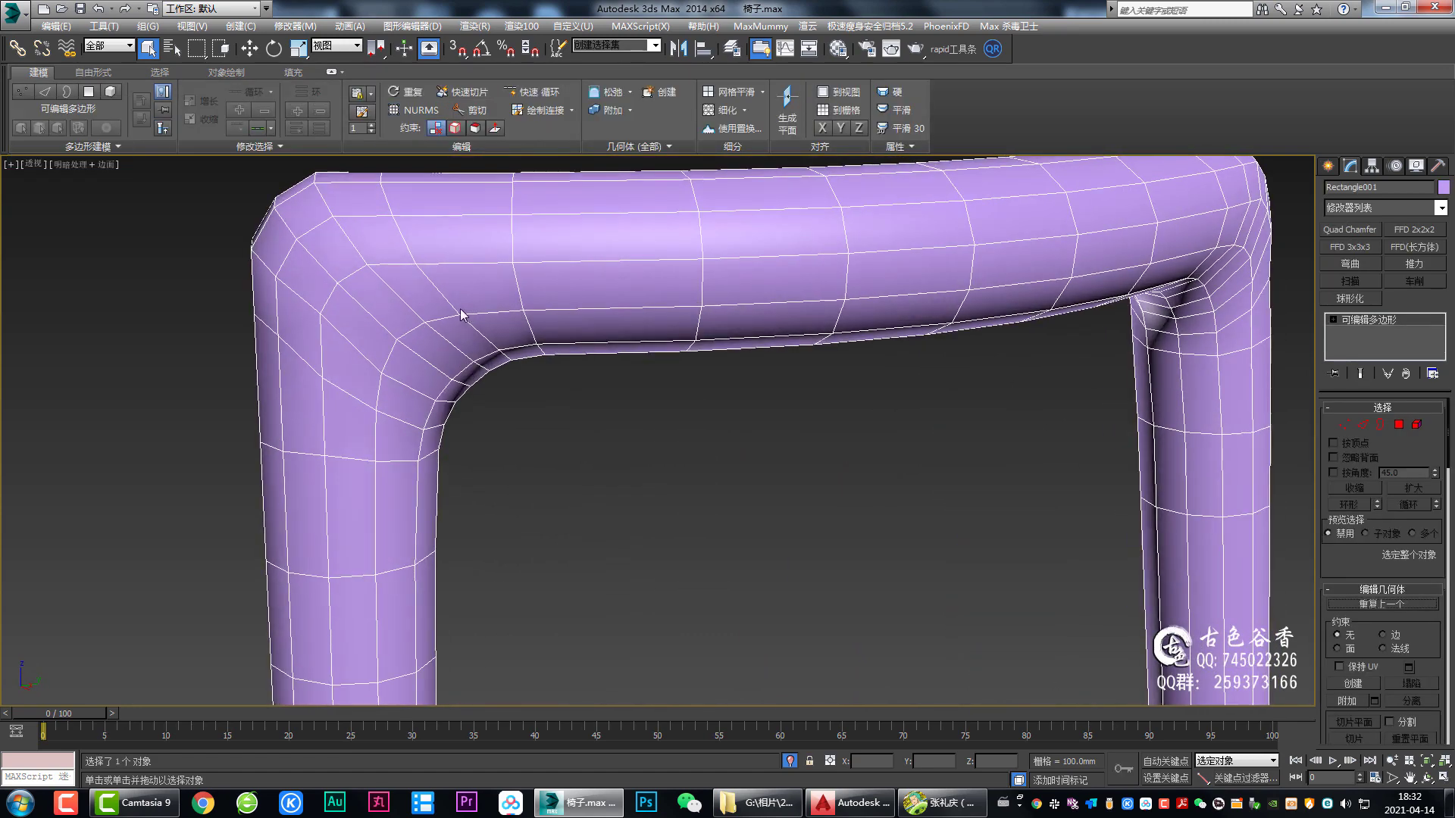
double_click(448, 299)
scroll(500, 353, "up", 1)
Step: Slide the corner edge loop along the bend and deselect the stray diagonal edge
middle_click_drag(500, 352, 521, 381)
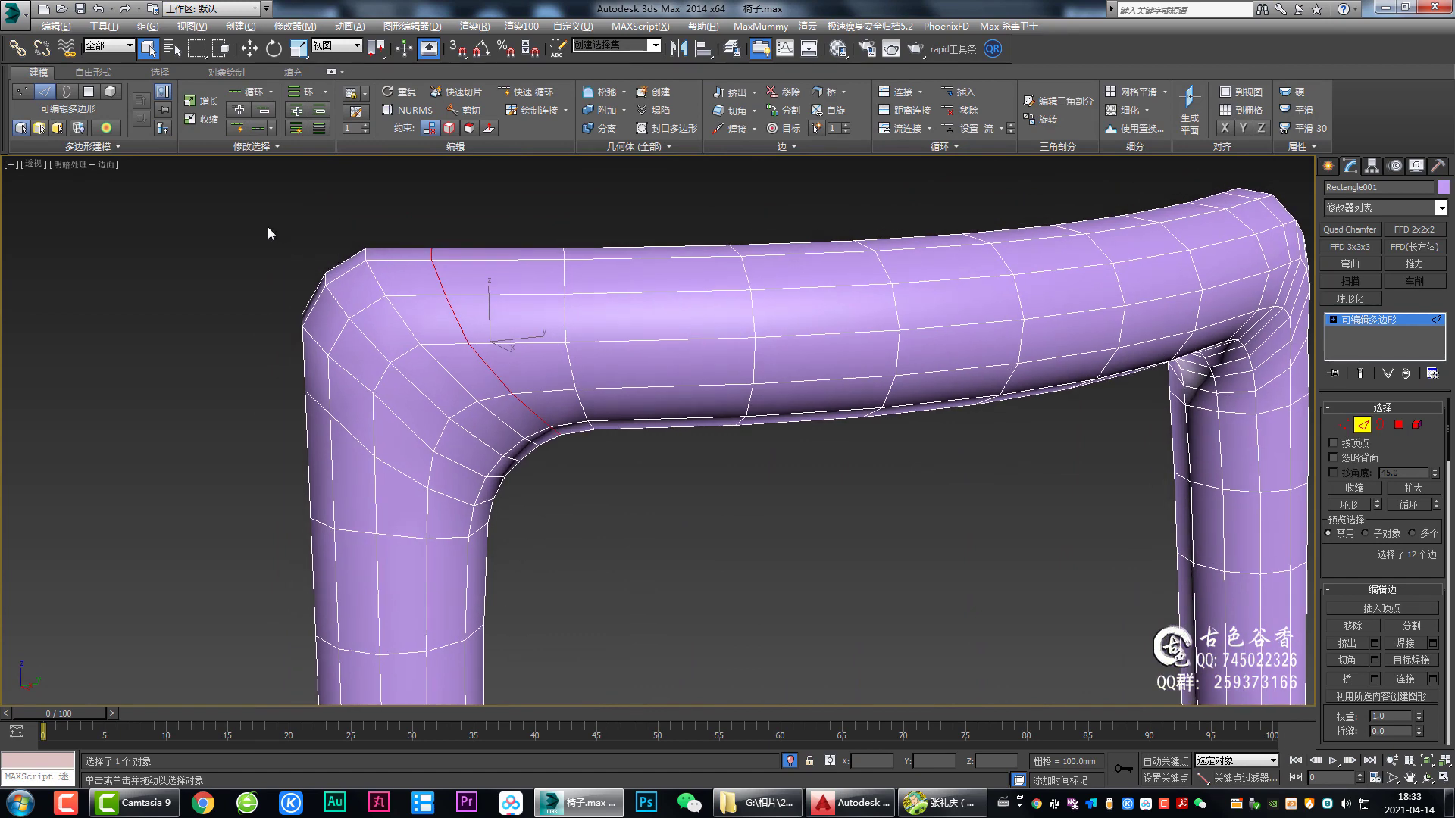
mouse_move(535, 326)
middle_mouse_down("alt")
mouse_move(739, 358)
mouse_move(791, 341)
middle_mouse_up("alt")
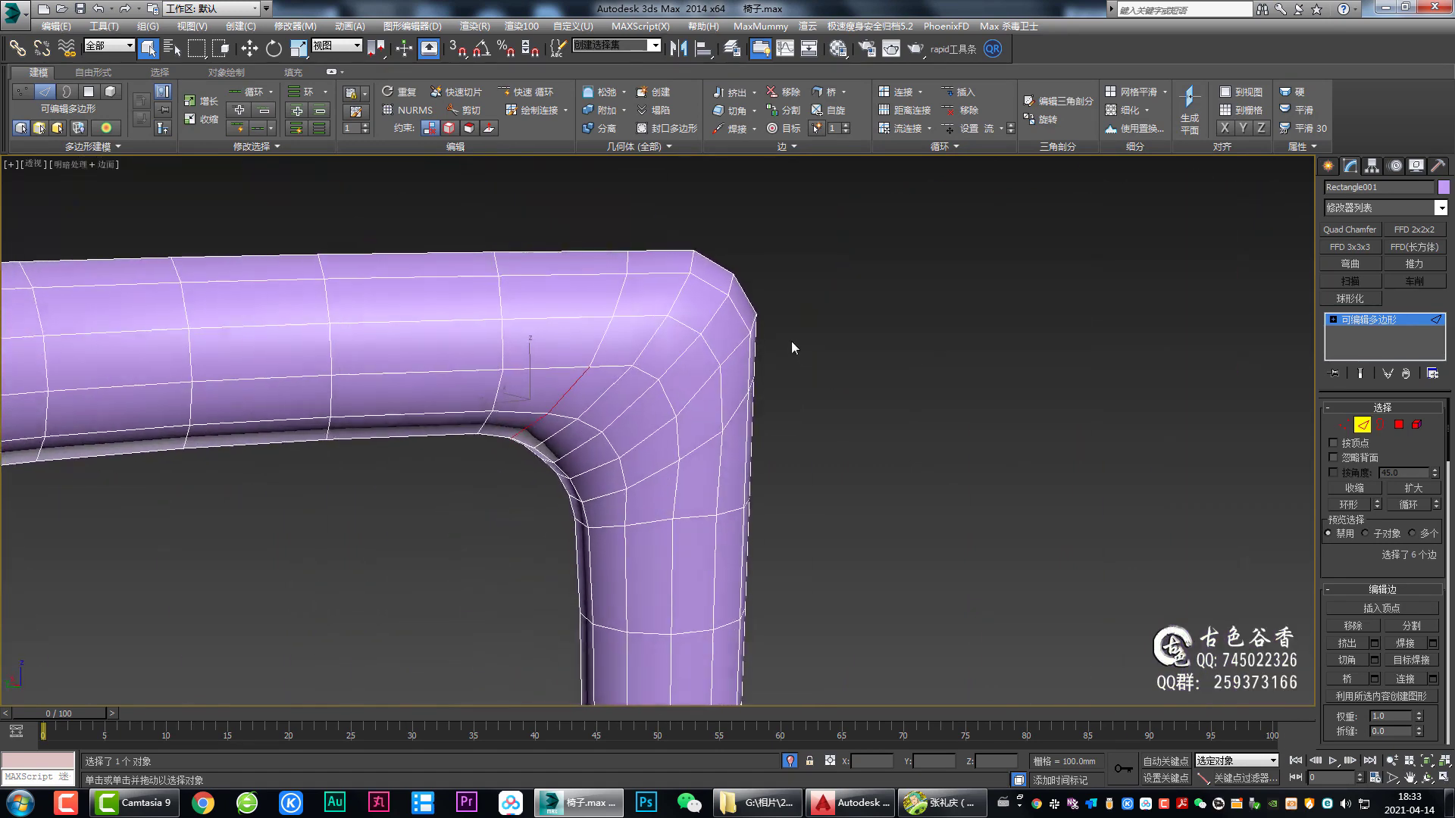
left_click_drag(635, 404, 627, 361)
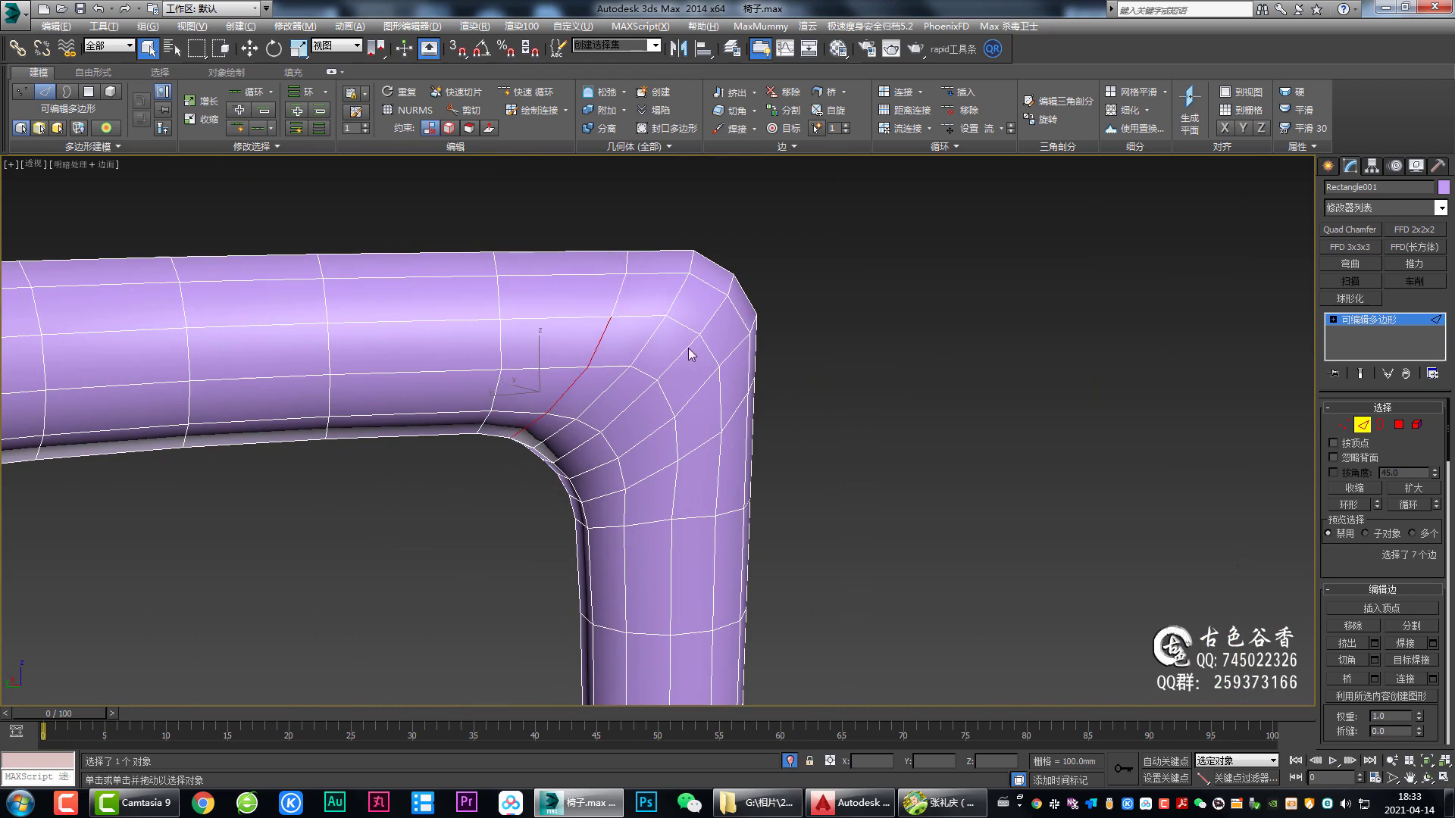
mouse_move(721, 357)
middle_mouse_down("alt")
mouse_move(528, 360)
mouse_move(715, 368)
middle_mouse_up("alt")
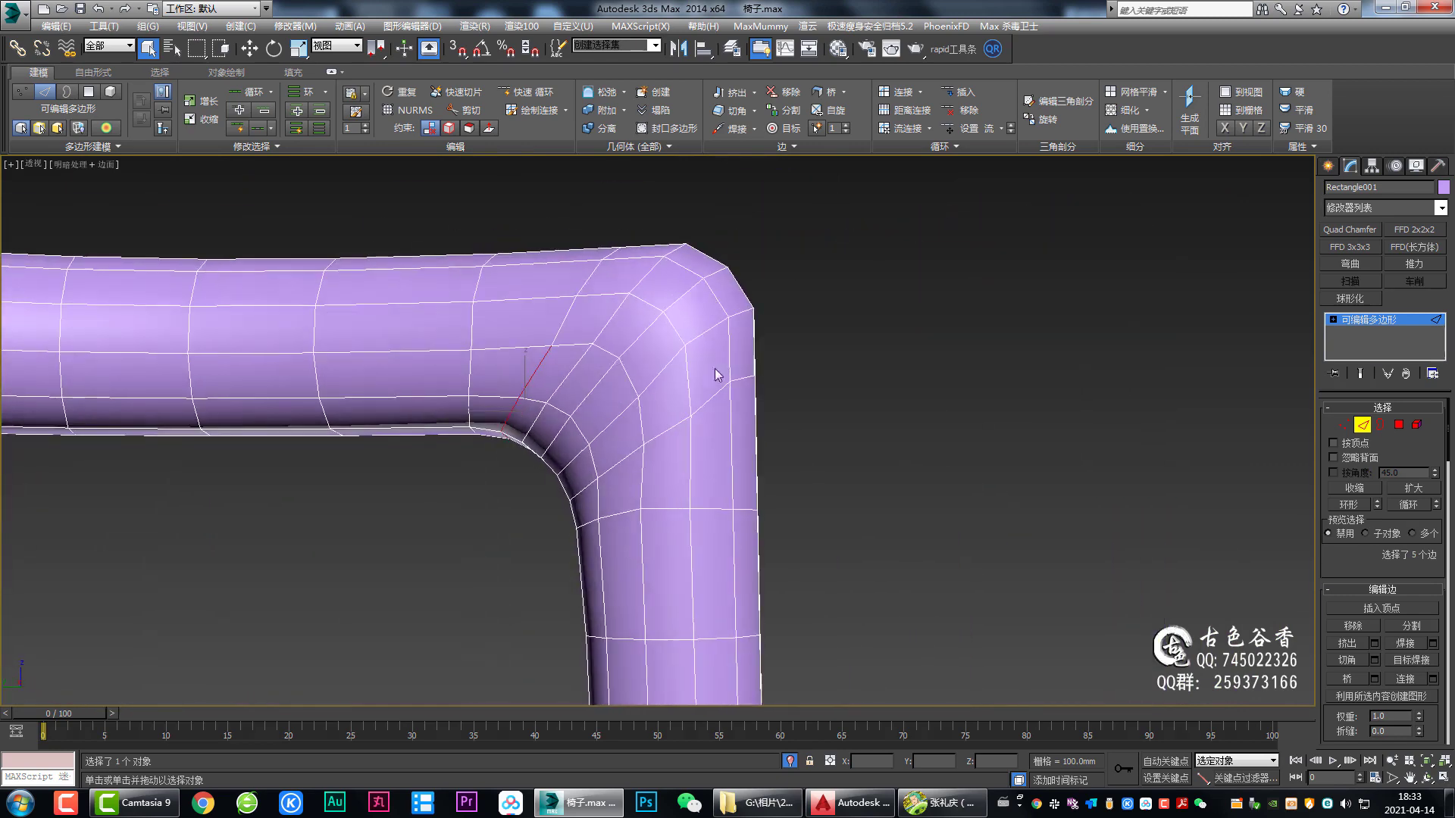
left_click(533, 376, "alt")
middle_click_drag(533, 376, 565, 395, "alt")
Step: Select a bend vertex in Vertex mode and view it from the top in wireframe
key("1")
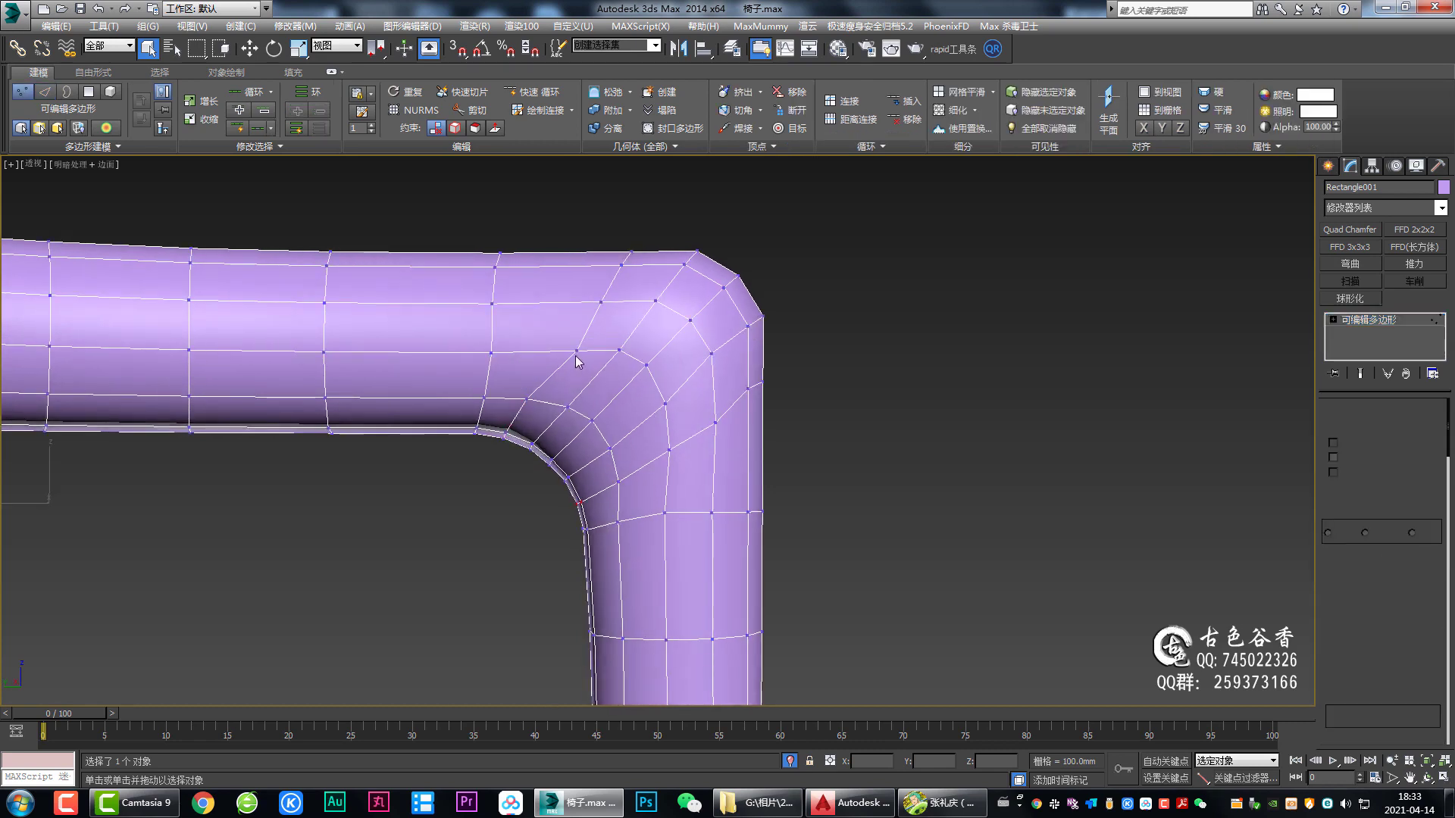
left_click(563, 353)
key("w")
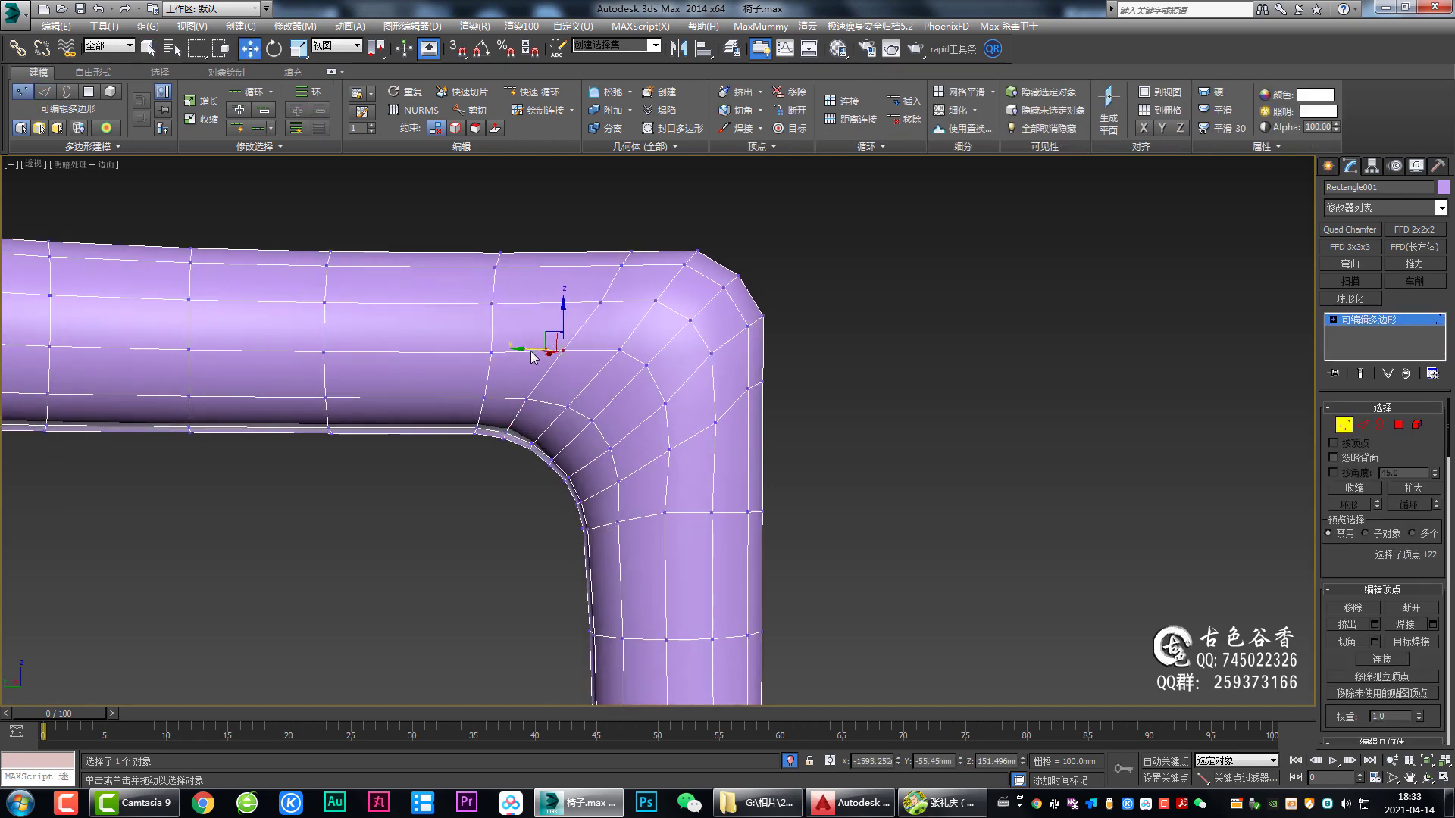
middle_click_drag(746, 363, 724, 376, "alt")
middle_click_drag(602, 307, 456, 343, "alt")
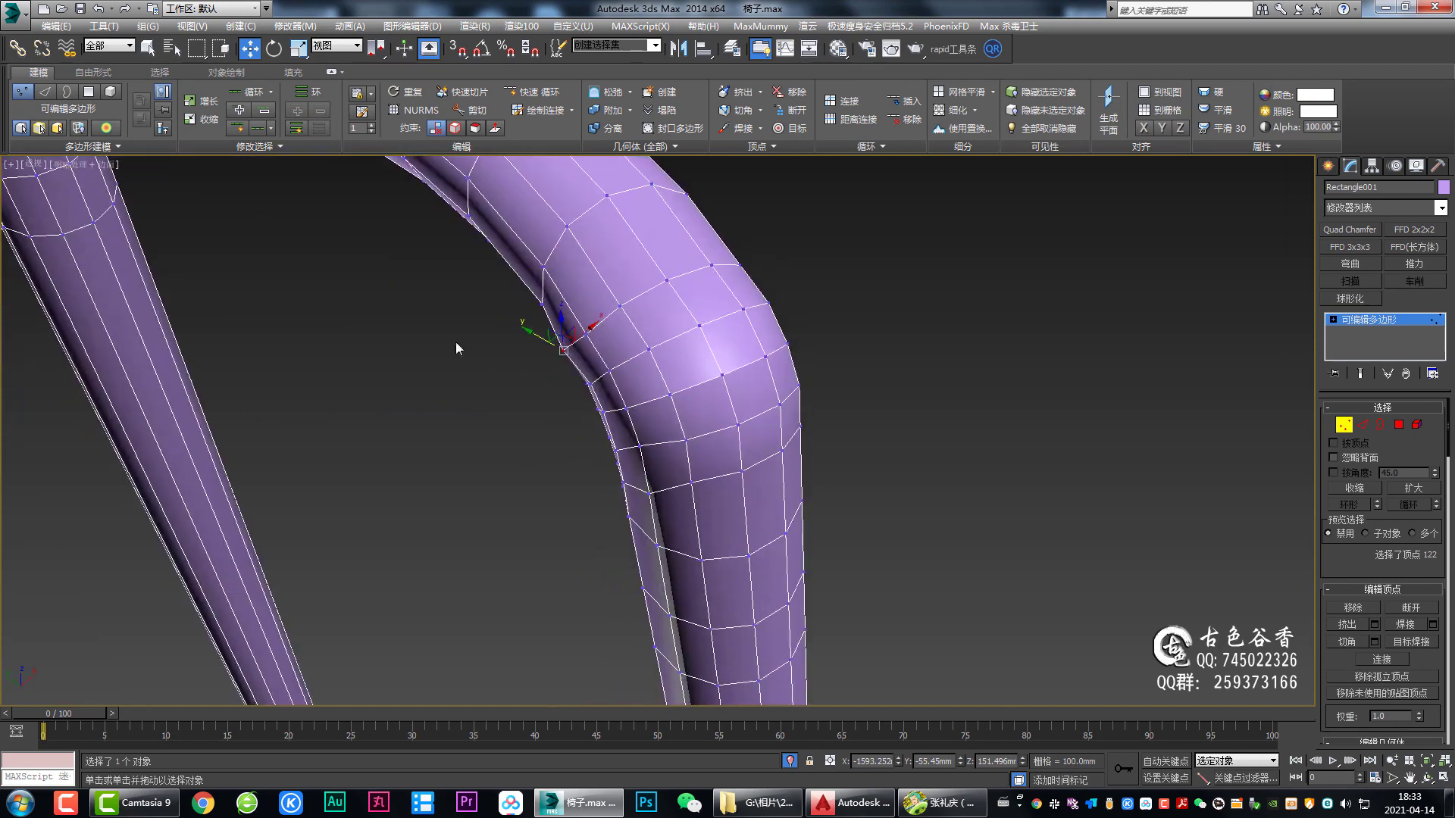
key("t")
key("F3")
scroll(511, 388, "up", 3)
scroll(606, 377, "up", 3)
scroll(615, 435, "up", 4)
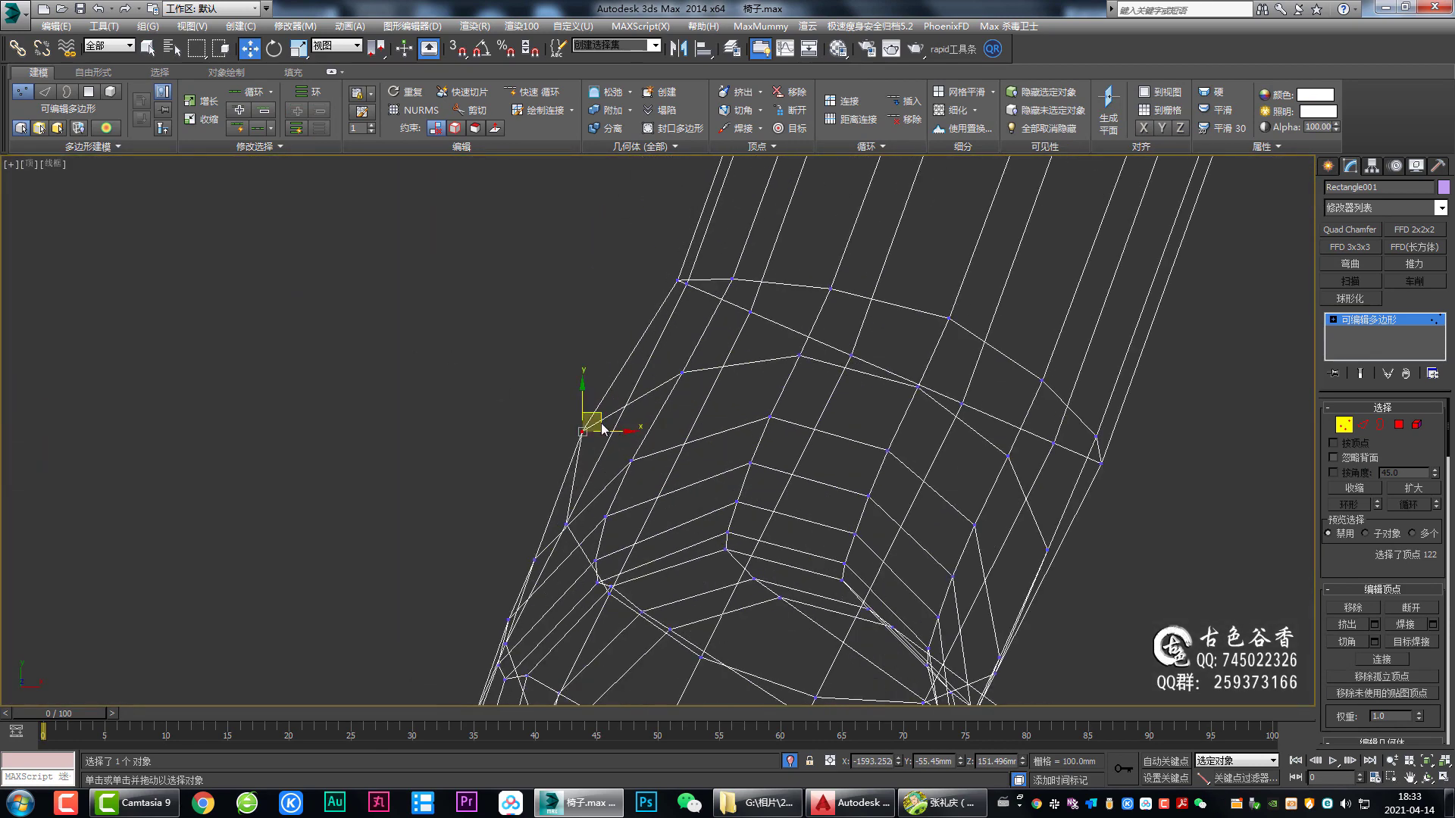
Step: Nudge the lower neighbouring corner vertex slightly and return to the Editable Poly object level
left_click_drag(615, 432, 617, 430)
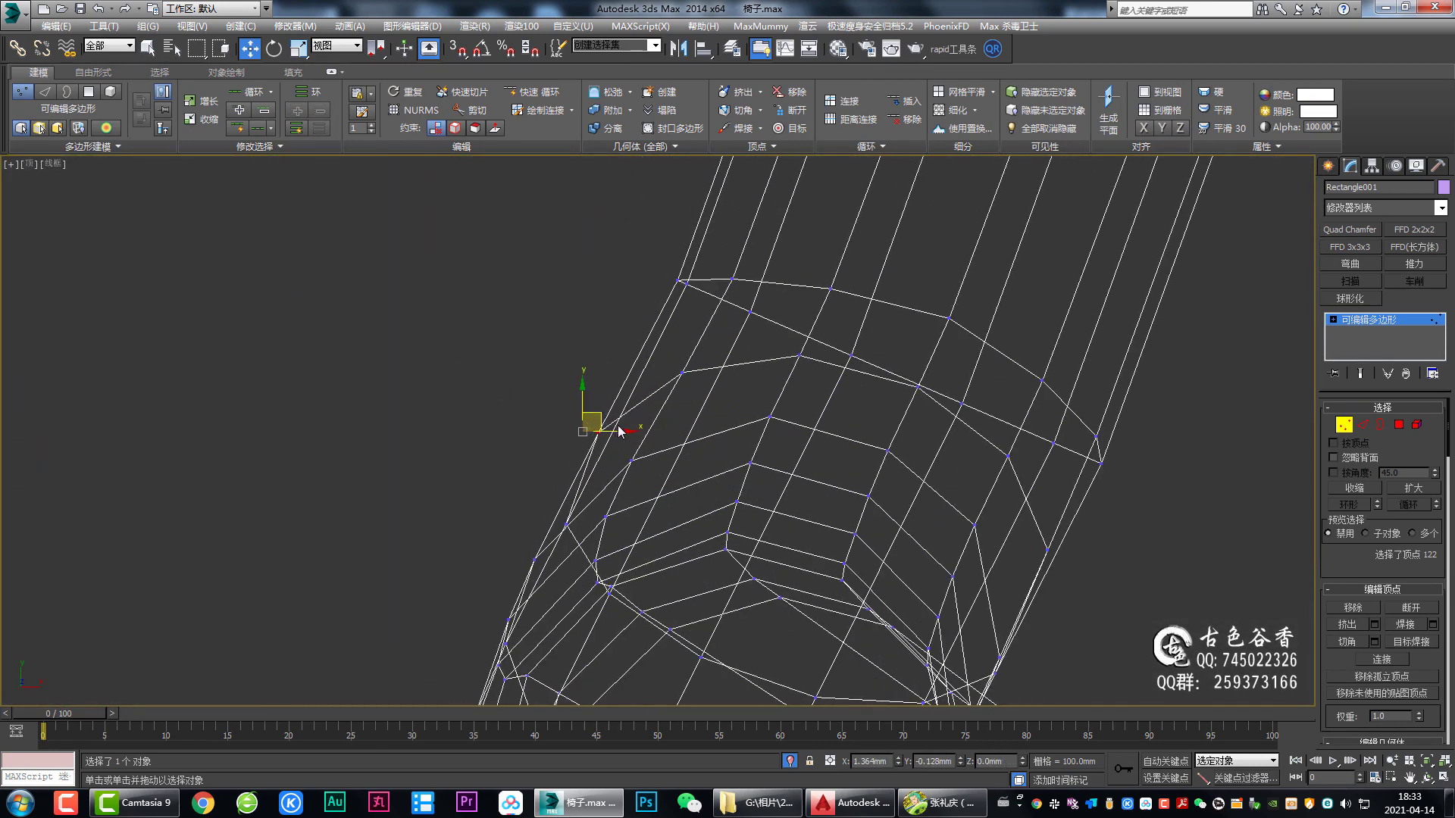
right_click(620, 432)
left_click(538, 560)
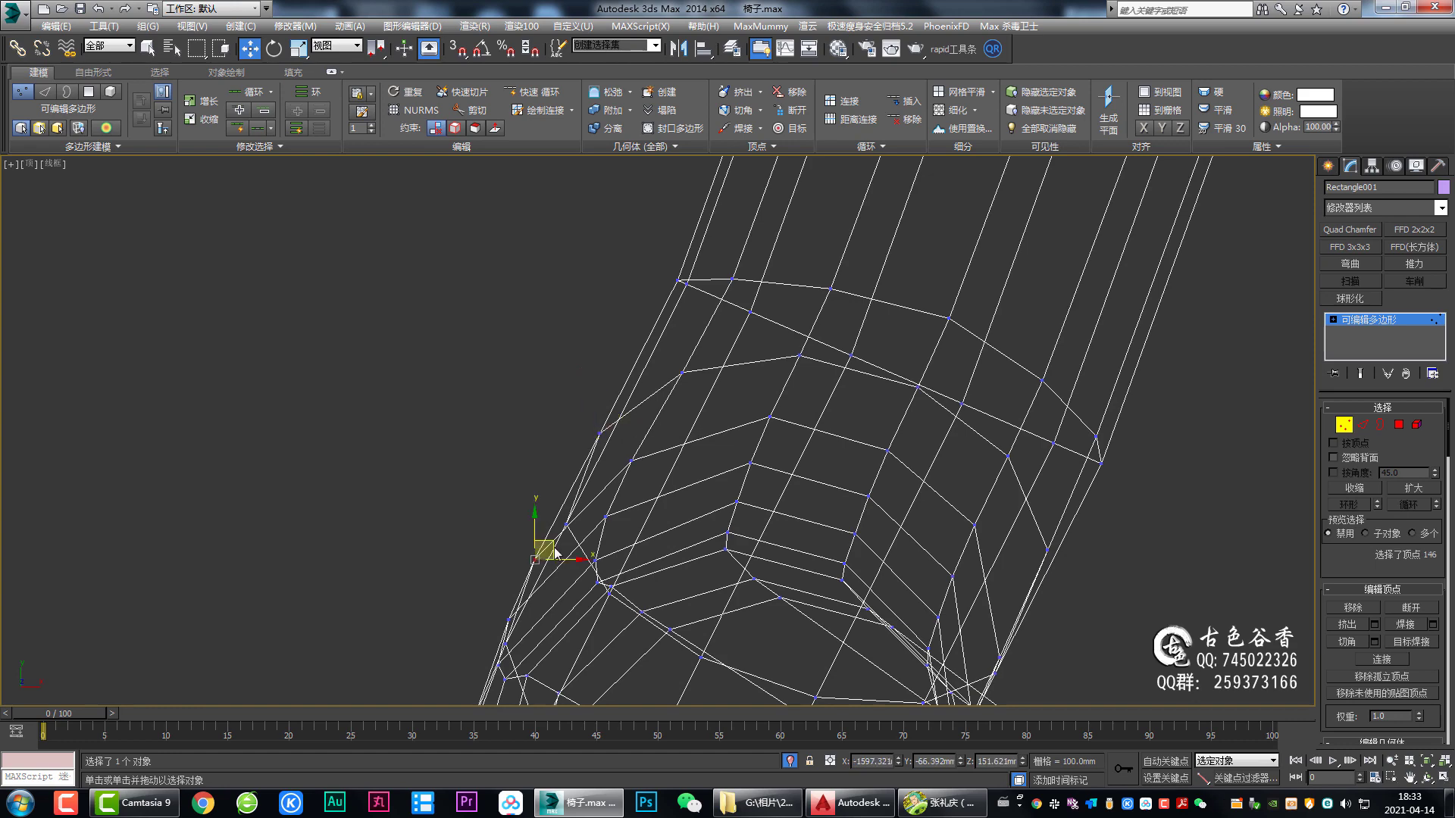
left_click_drag(557, 552, 559, 555)
scroll(846, 497, "down", 3)
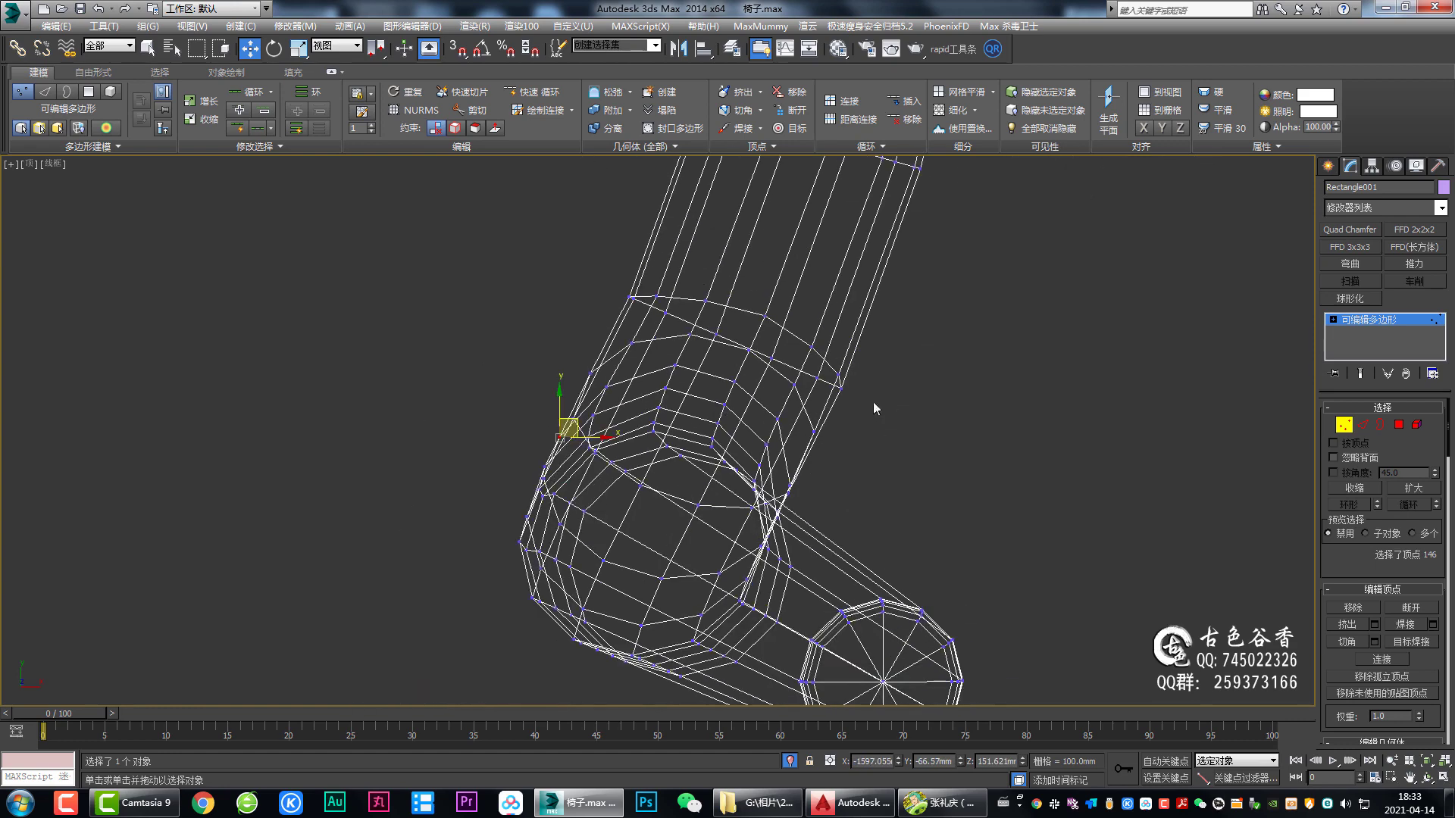
left_click(1364, 317)
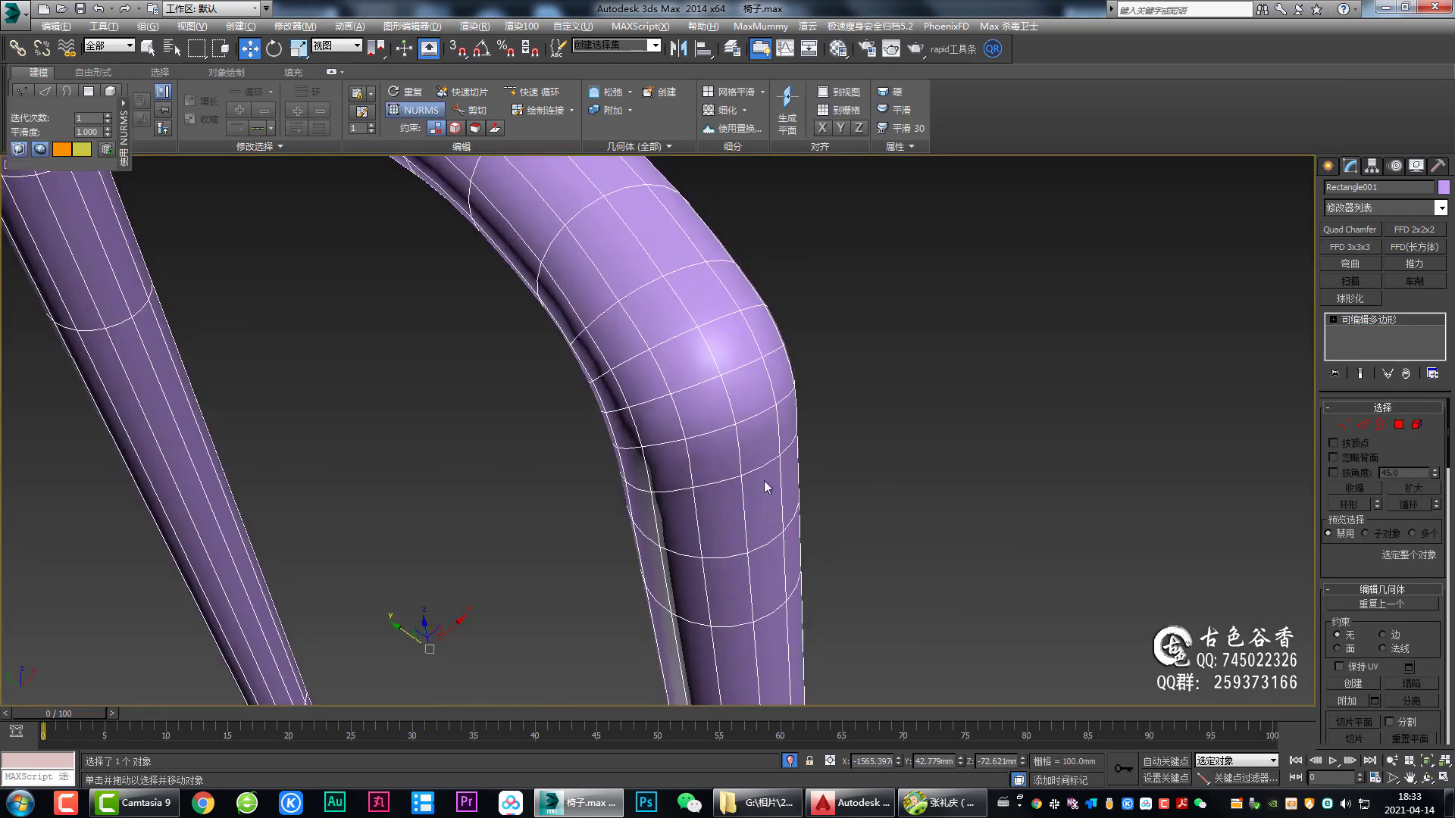
Step: Zoom out and show all four views to bring the chair frame into view
scroll(796, 420, "up", 5)
scroll(794, 419, "down", 5)
middle_click_drag(794, 419, 870, 381, "alt")
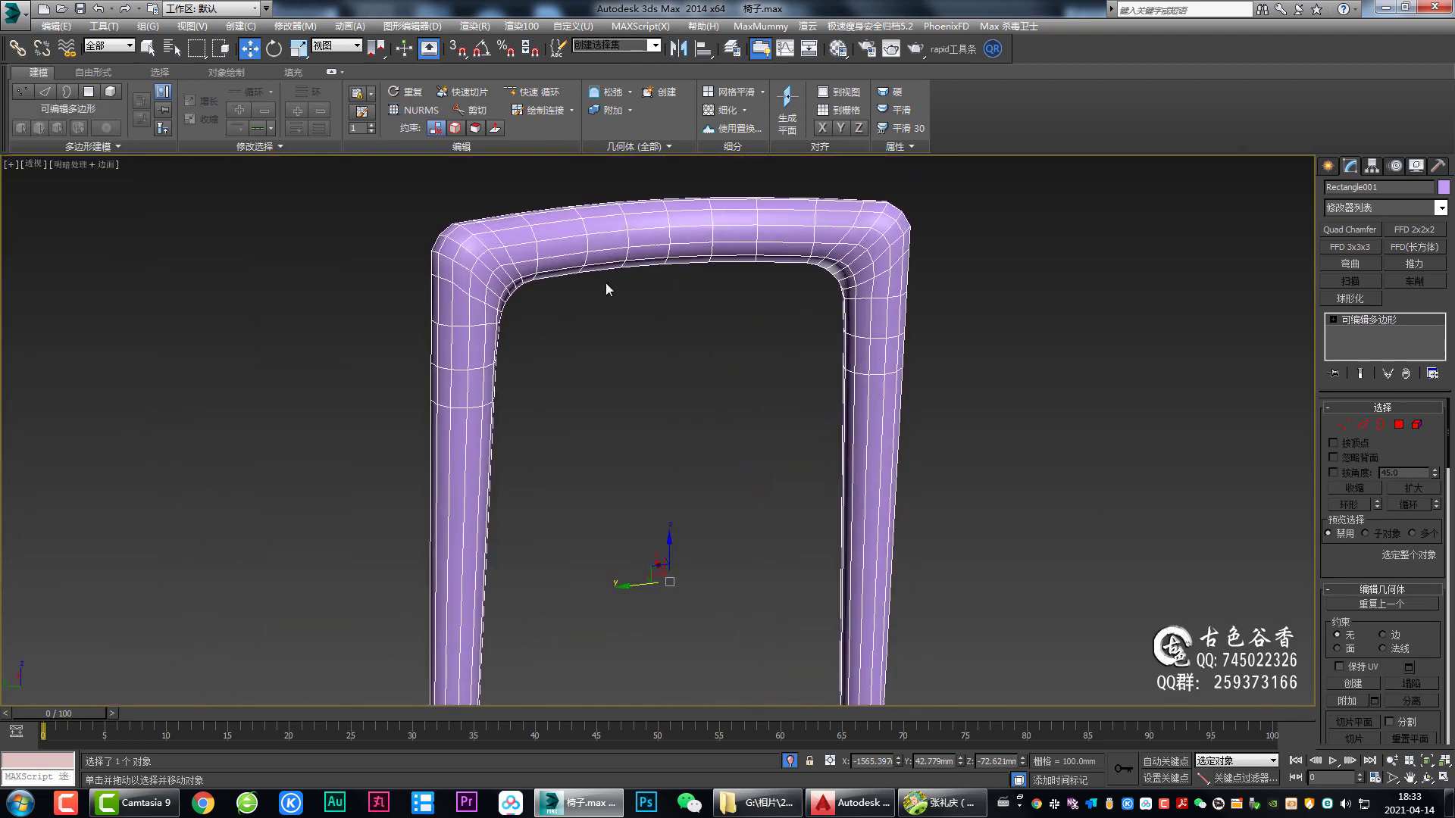
key("alt+w")
key("alt+w")
scroll(633, 455, "up", 3)
Step: In Edge mode, select the curve's middle loop, briefly try Symmetry, then return to shaded Perspective
key("2")
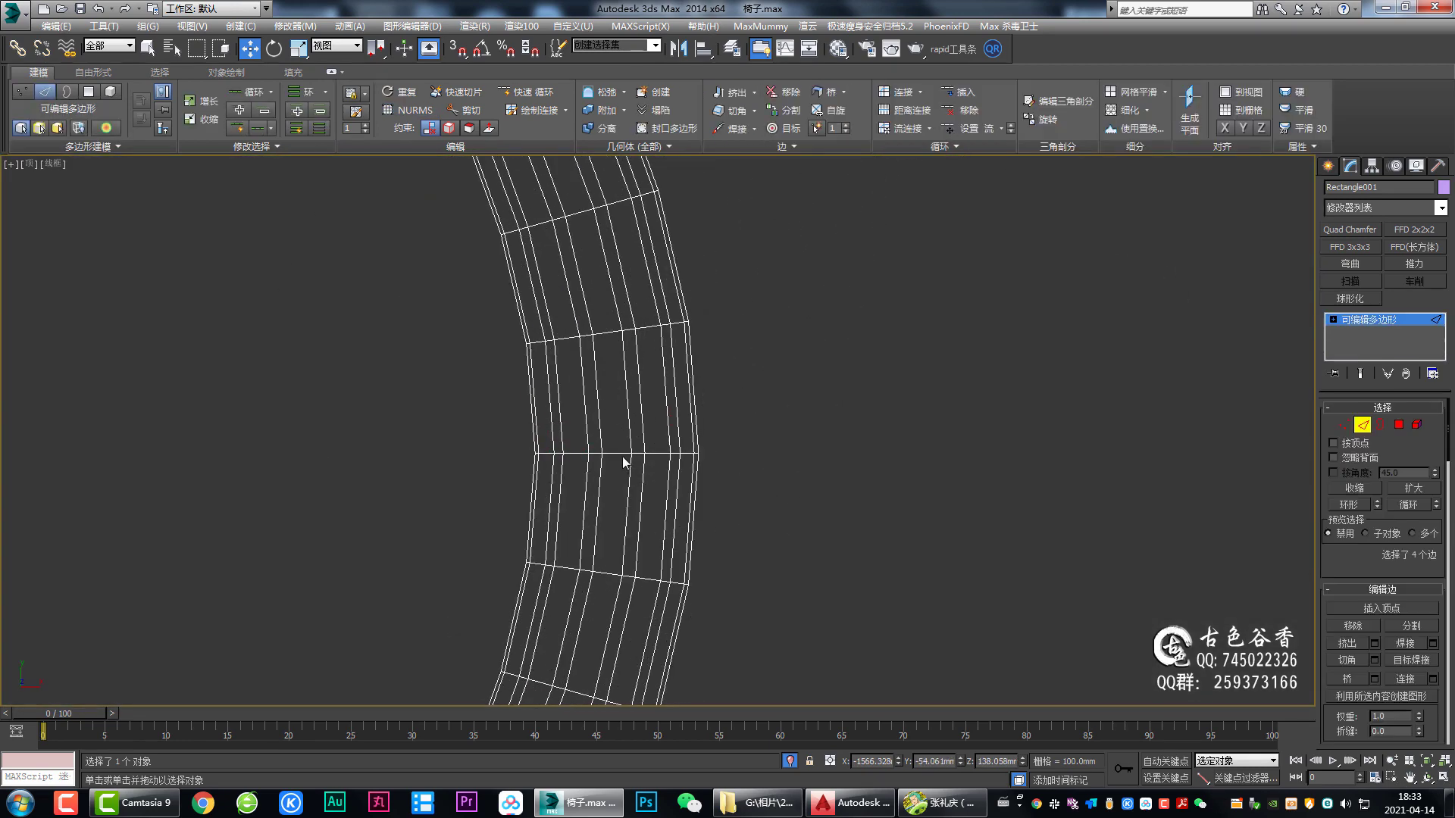
left_click(620, 454)
left_click(1364, 319)
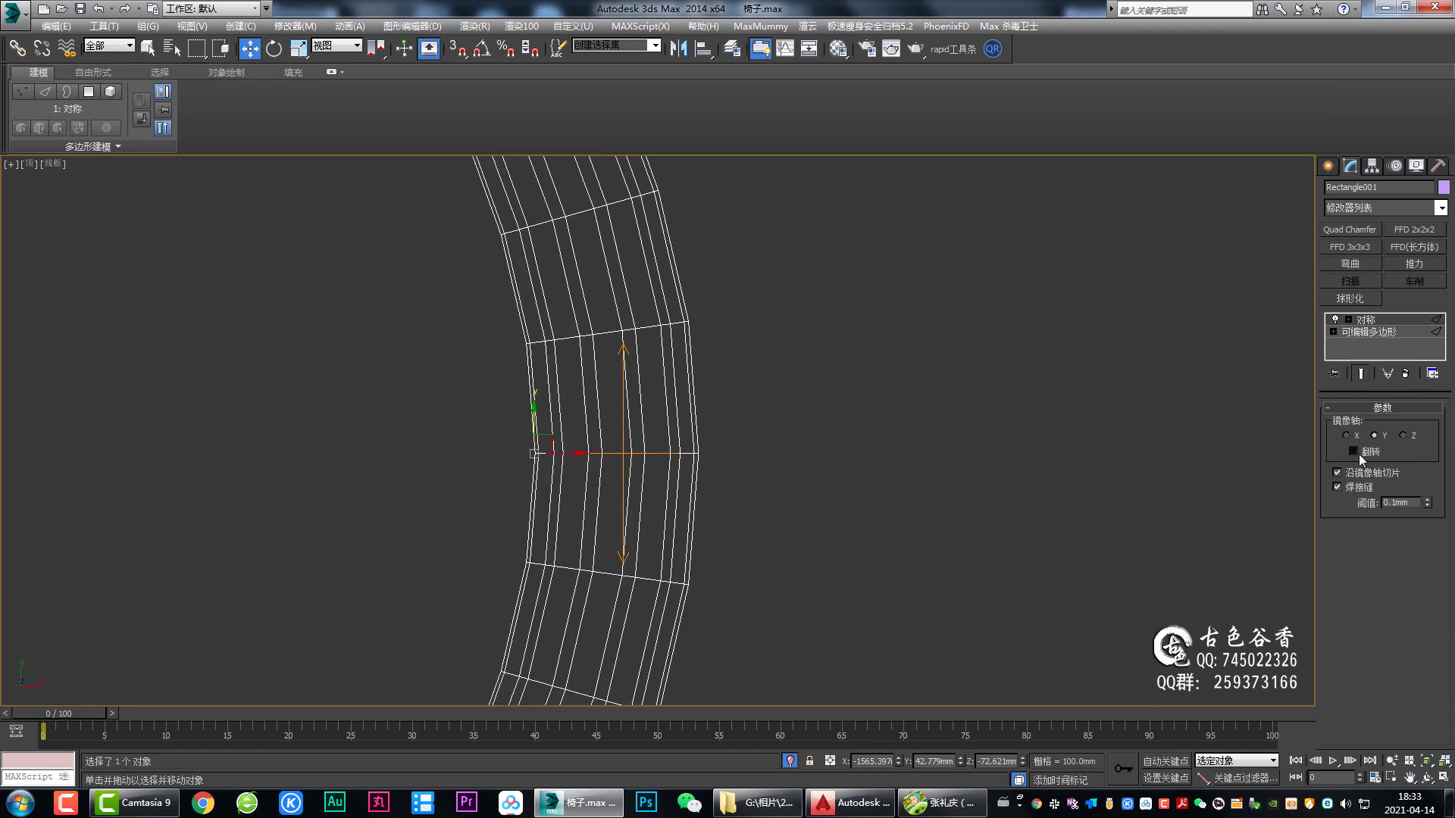
scroll(984, 467, "down", 3)
middle_click_drag(821, 452, 876, 448, "alt")
key("p")
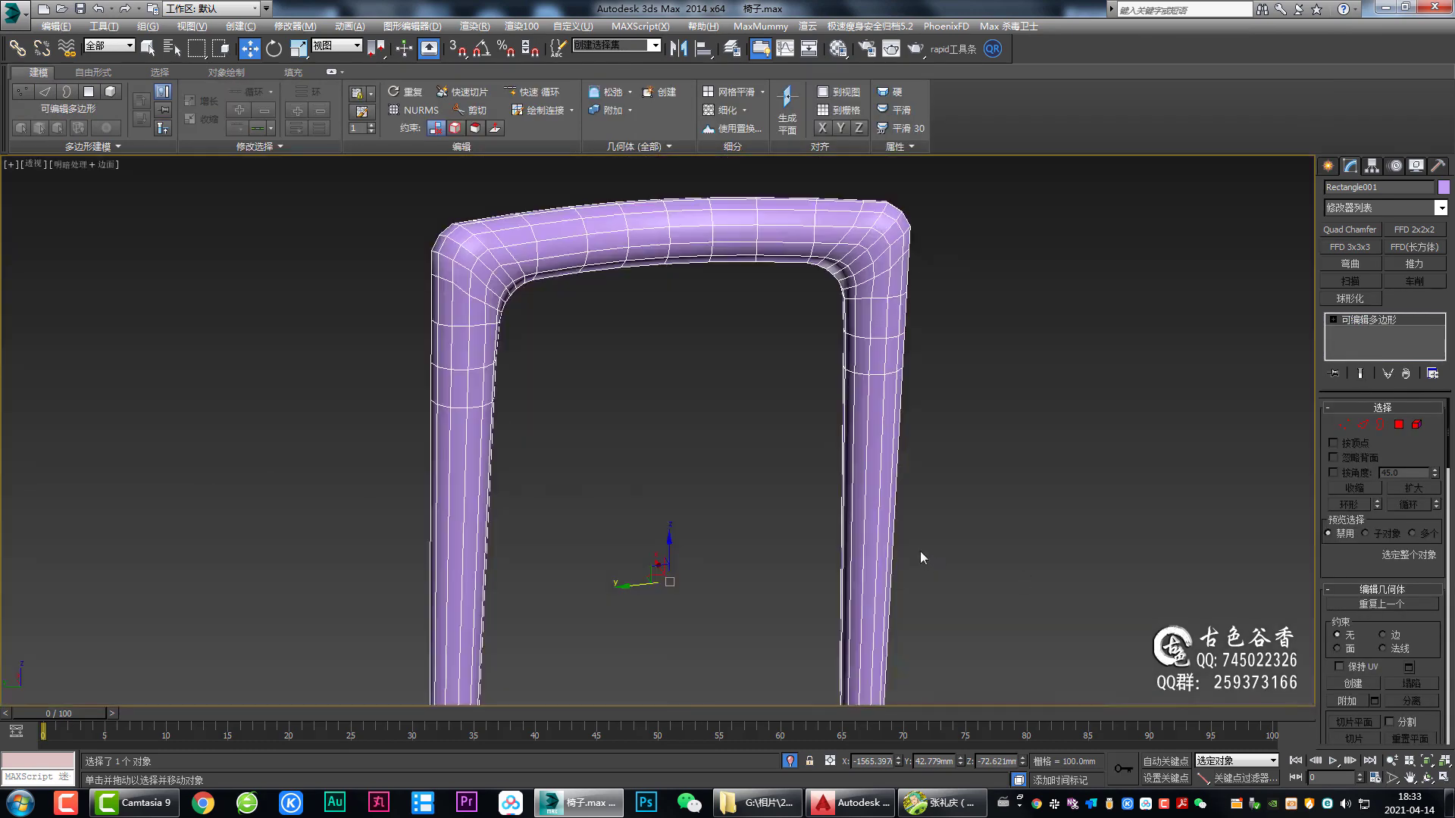
mouse_move(979, 497)
middle_mouse_down("alt")
mouse_move(915, 504)
mouse_move(707, 428)
mouse_move(744, 529)
mouse_move(719, 541)
mouse_move(752, 540)
mouse_move(750, 524)
mouse_move(711, 529)
mouse_move(788, 521)
mouse_move(753, 416)
mouse_move(808, 447)
mouse_move(841, 433)
mouse_move(986, 476)
middle_mouse_up("alt")
key("q")
Step: Connect the purple leg's vertical edges into one edge loop at slide -72 near the crossbar
key("2")
left_click_drag(999, 513, 783, 490)
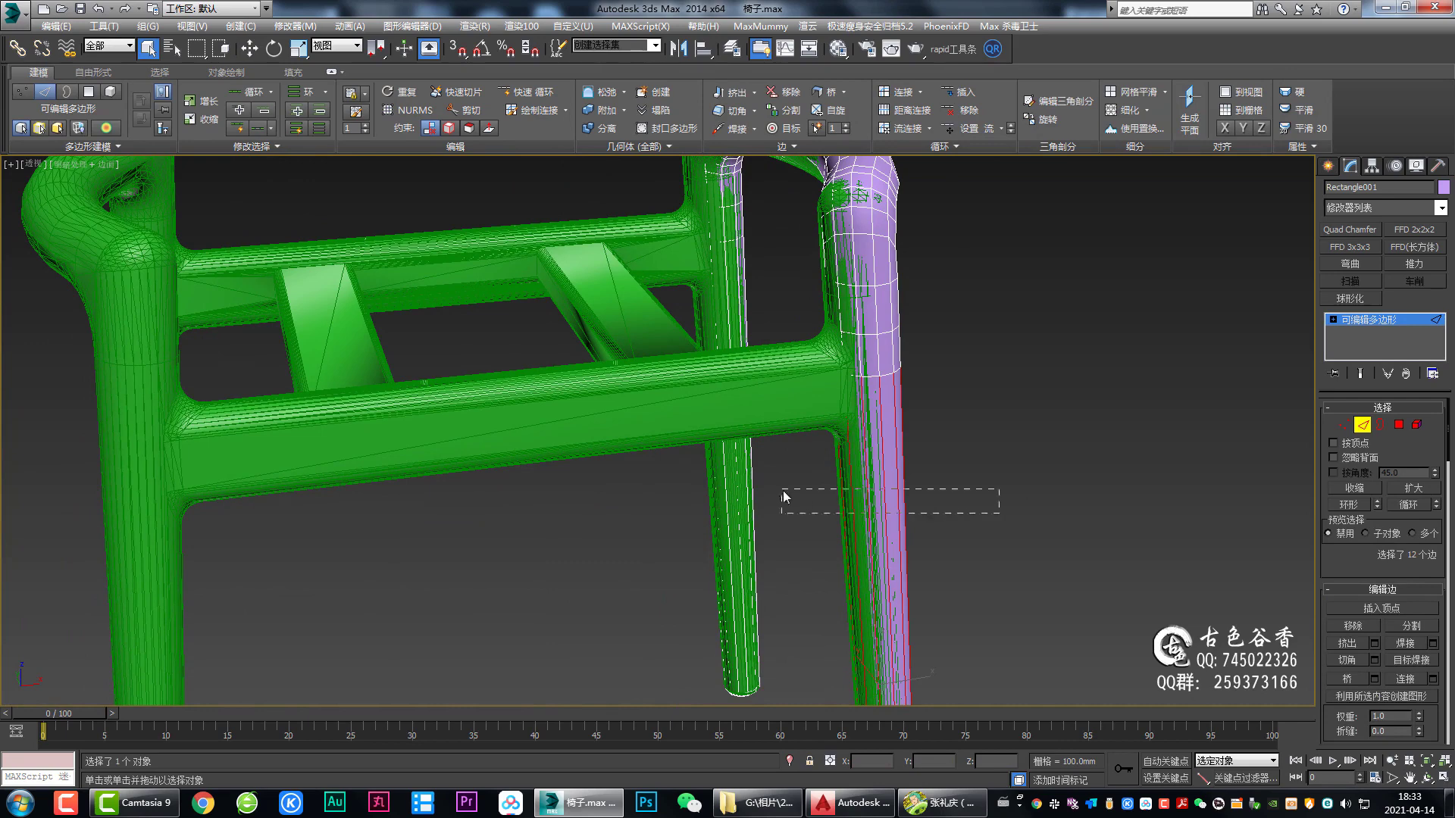
key("alt+q")
scroll(812, 439, "up", 2)
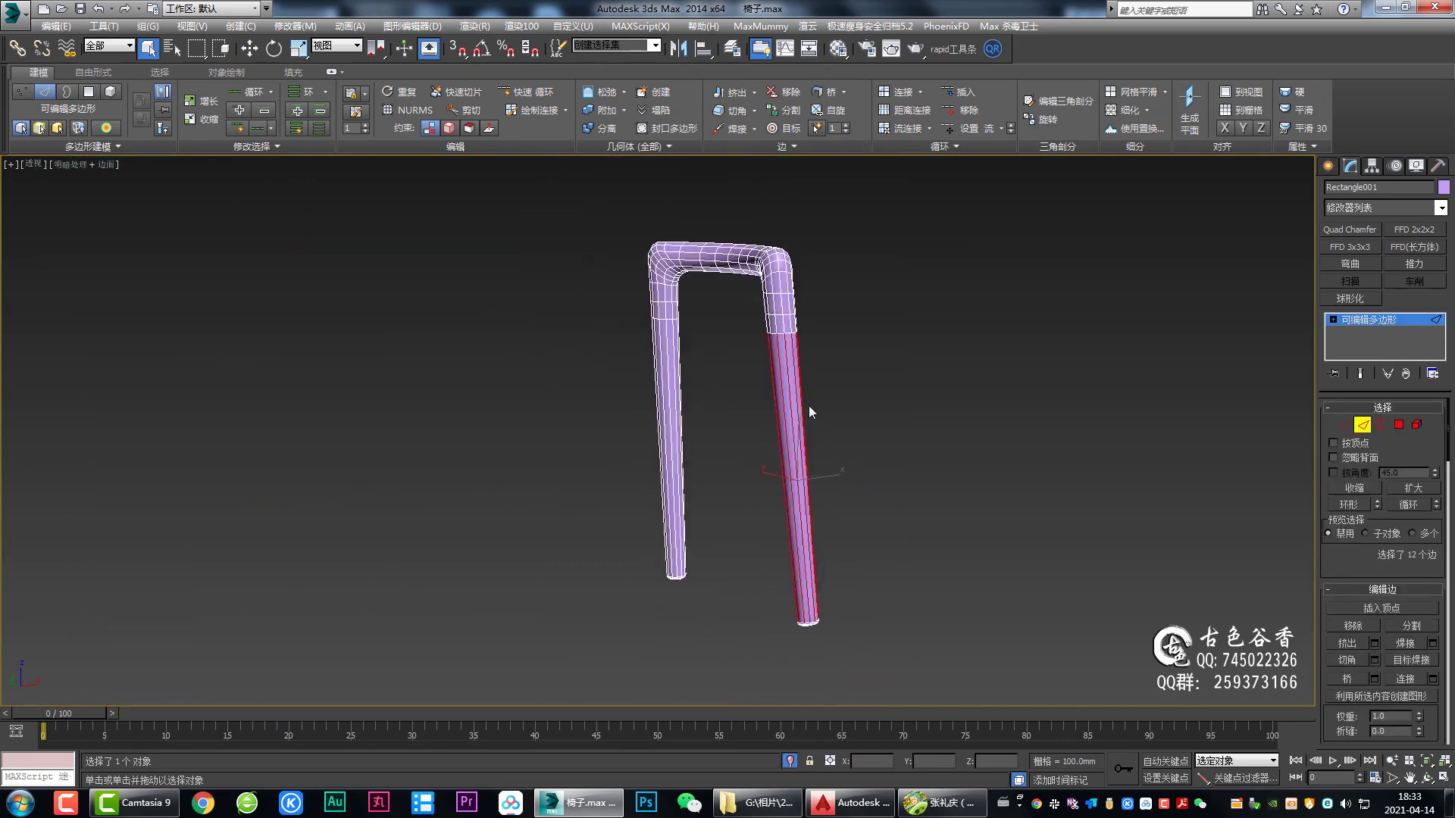
scroll(808, 413, "up", 2)
key("alt+q")
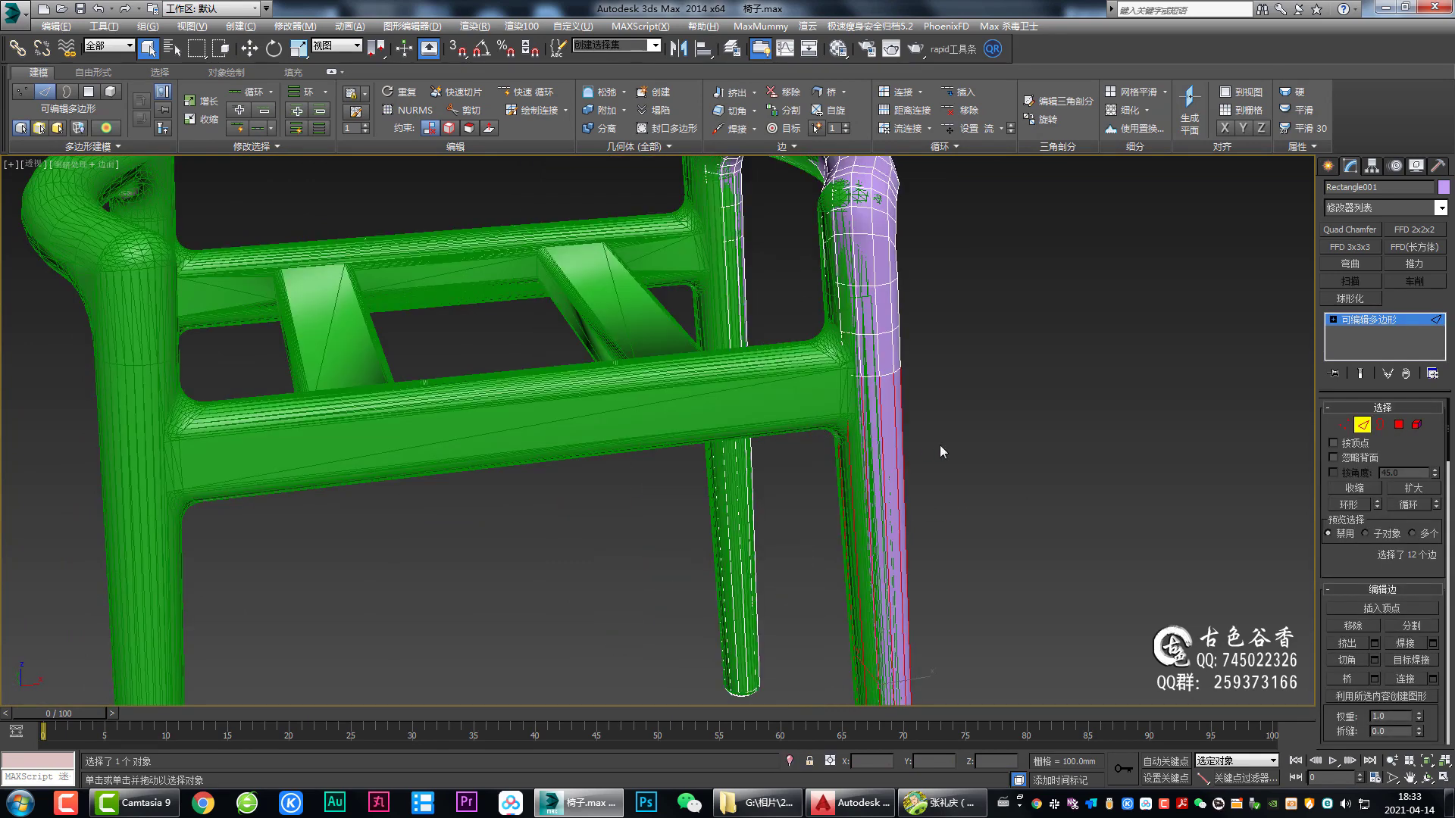
key("ctrl+shift+e")
middle_click_drag(969, 447, 867, 371)
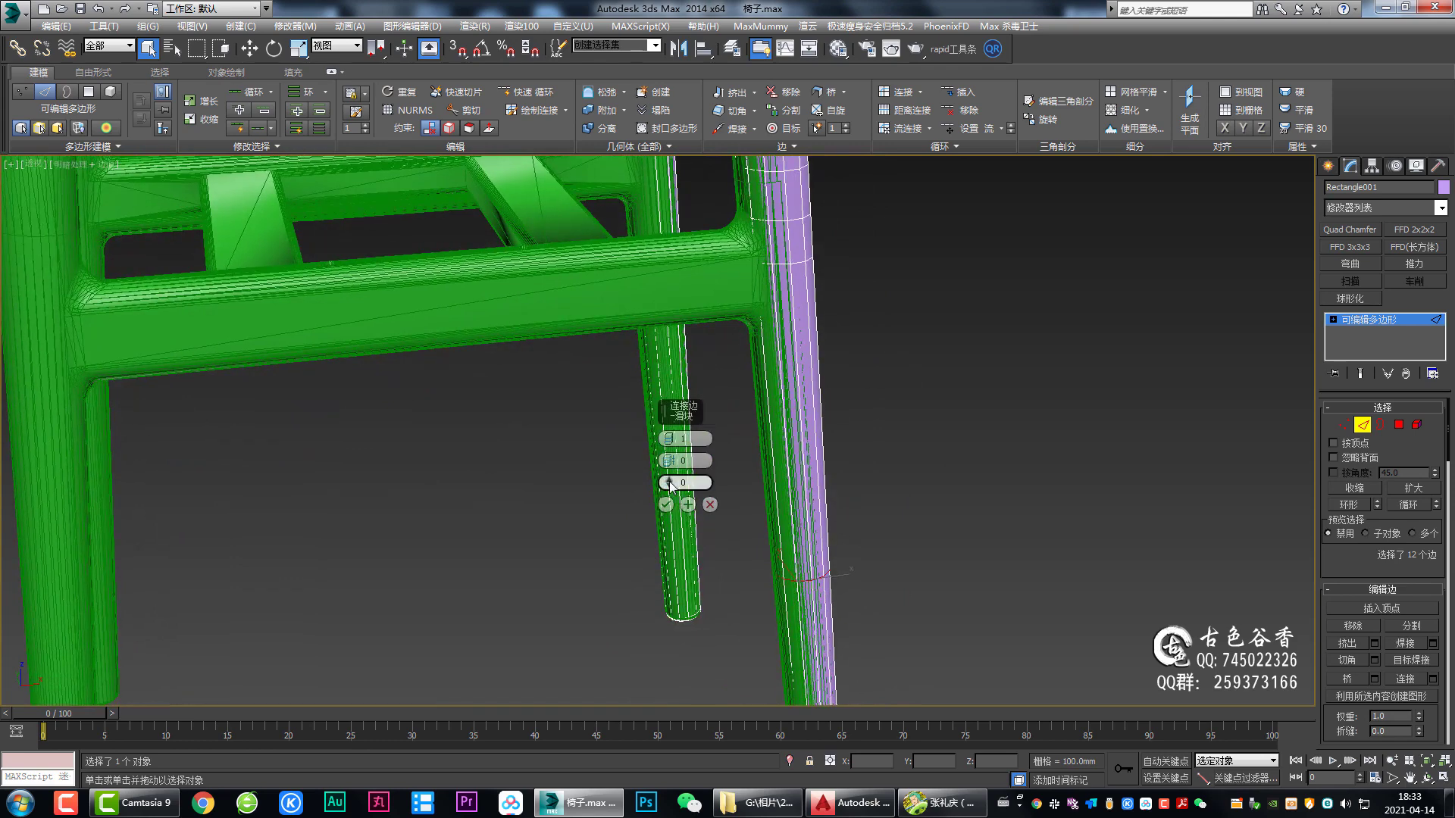
left_click_drag(669, 485, 665, 487)
left_click_drag(669, 584, 684, 27)
left_click_drag(700, 75, 700, 75)
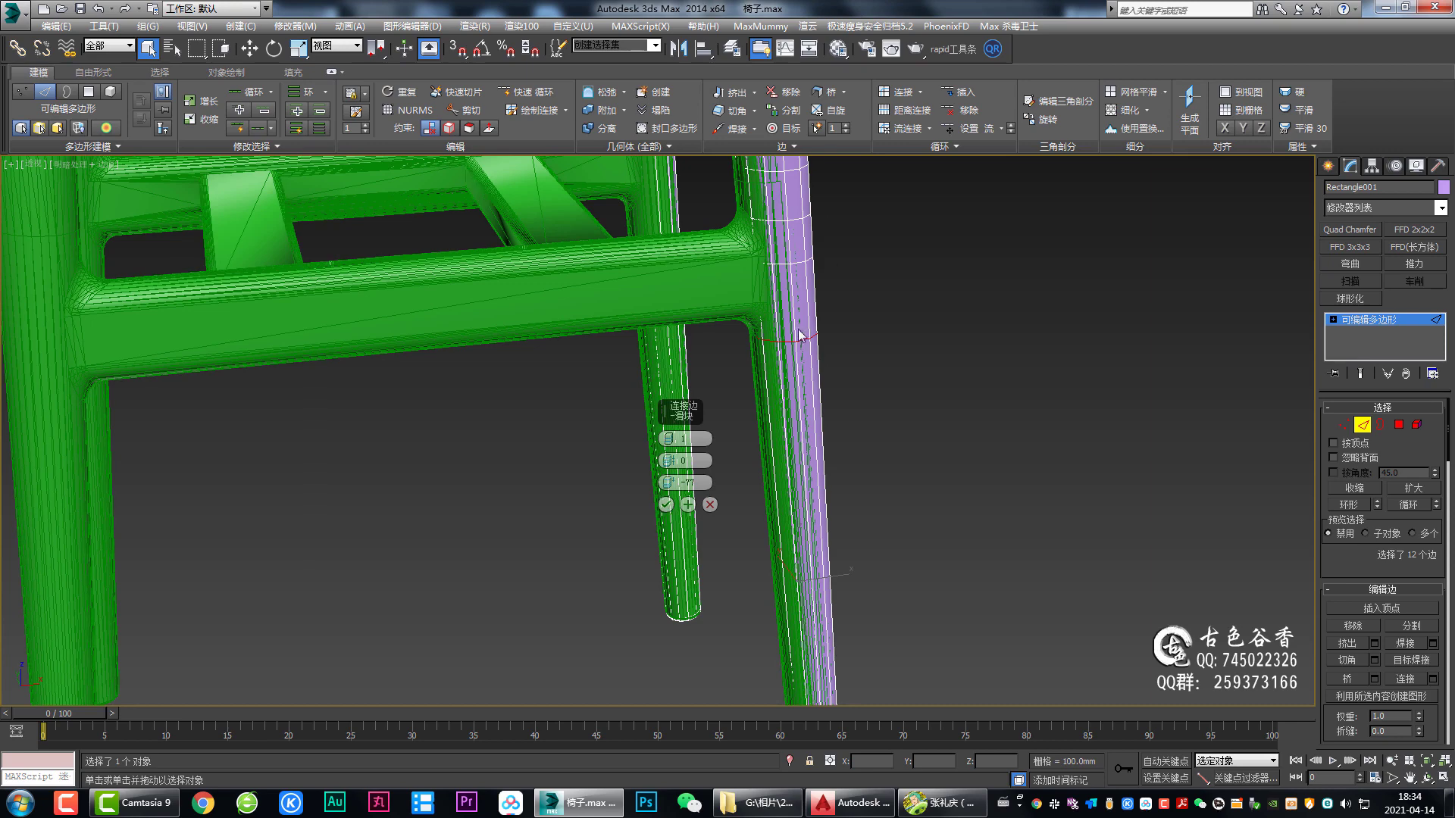
scroll(758, 382, "up", 2)
scroll(757, 379, "up", 2)
scroll(749, 314, "up", 2)
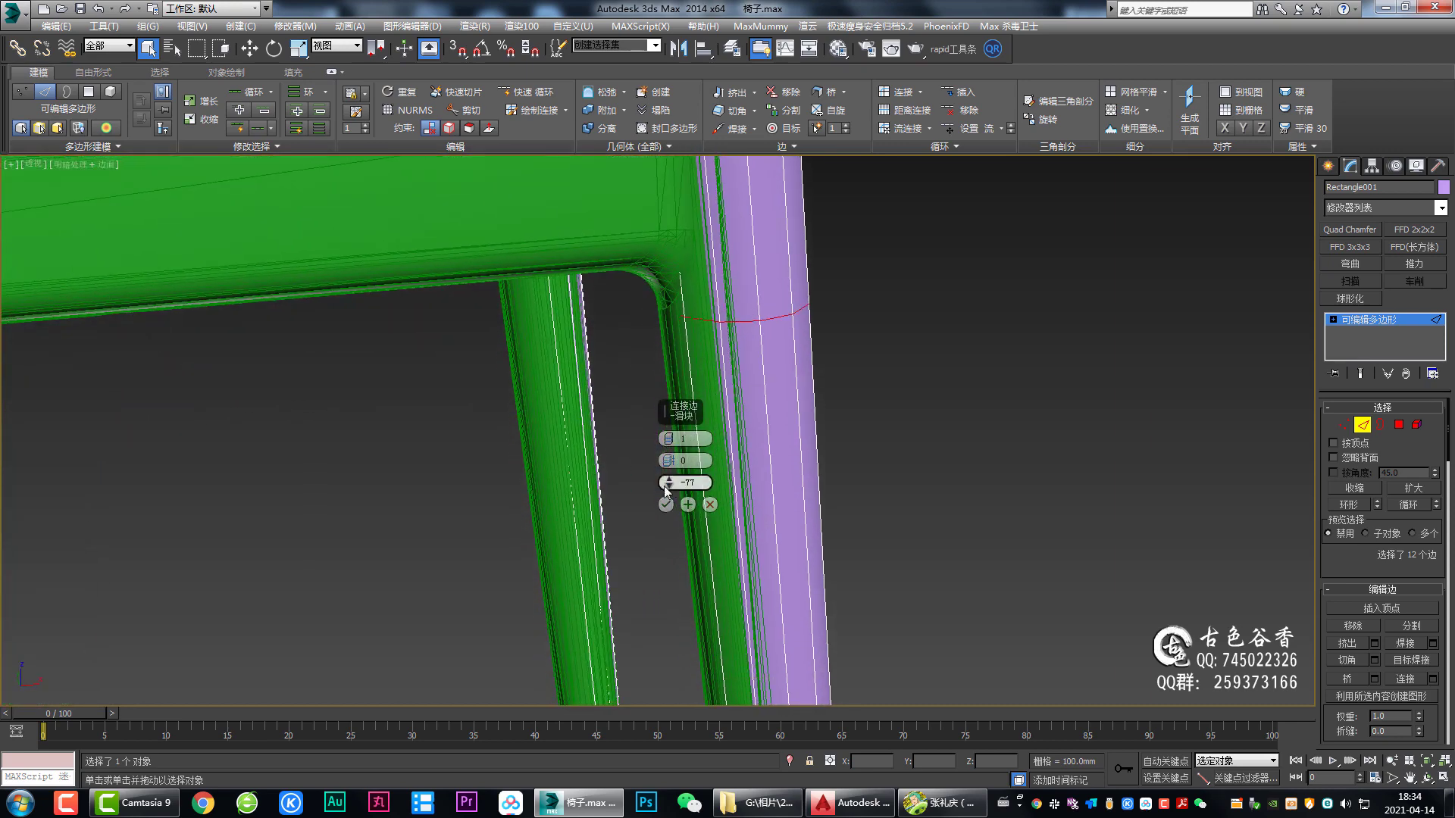
mouse_move(668, 482)
left_mouse_down()
mouse_move(671, 515)
mouse_move(672, 476)
left_mouse_up()
left_click(668, 503)
Step: Connect the vertical edges above that loop with 3 segments
middle_click_drag(672, 500, 805, 370, "alt")
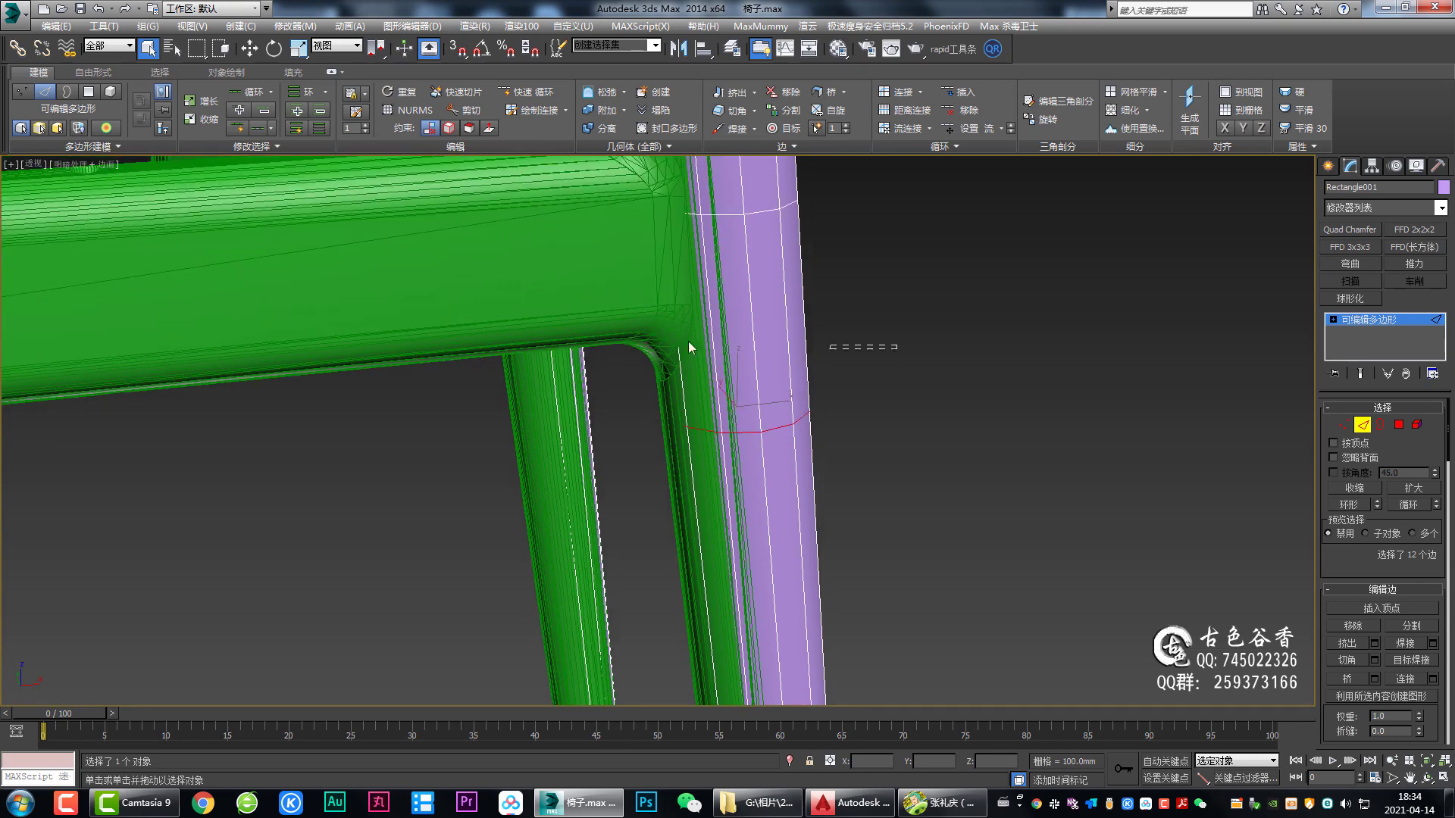
left_click_drag(879, 376, 619, 338)
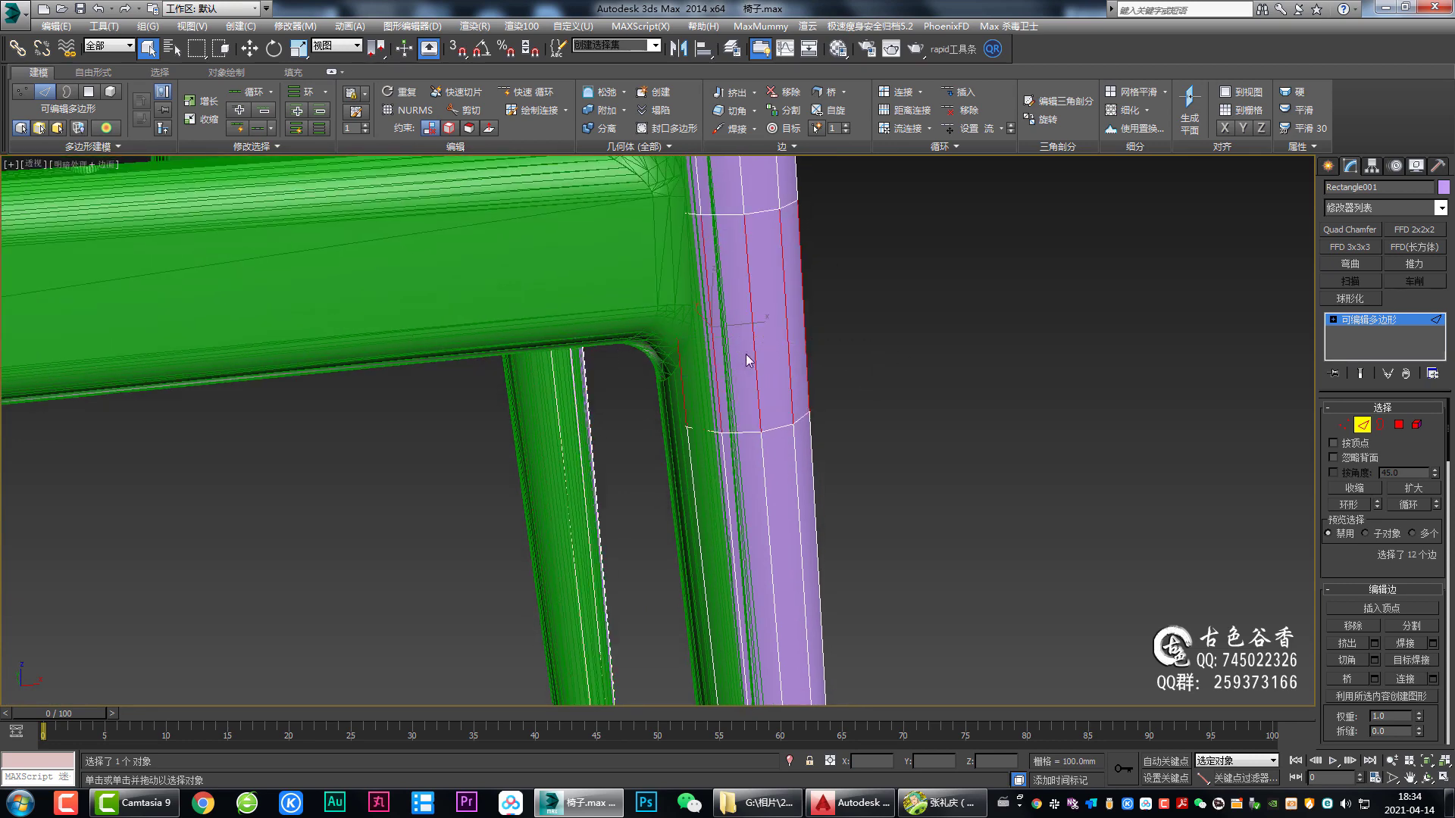
middle_click_drag(746, 360, 752, 360, "alt")
key("ctrl+shift+e")
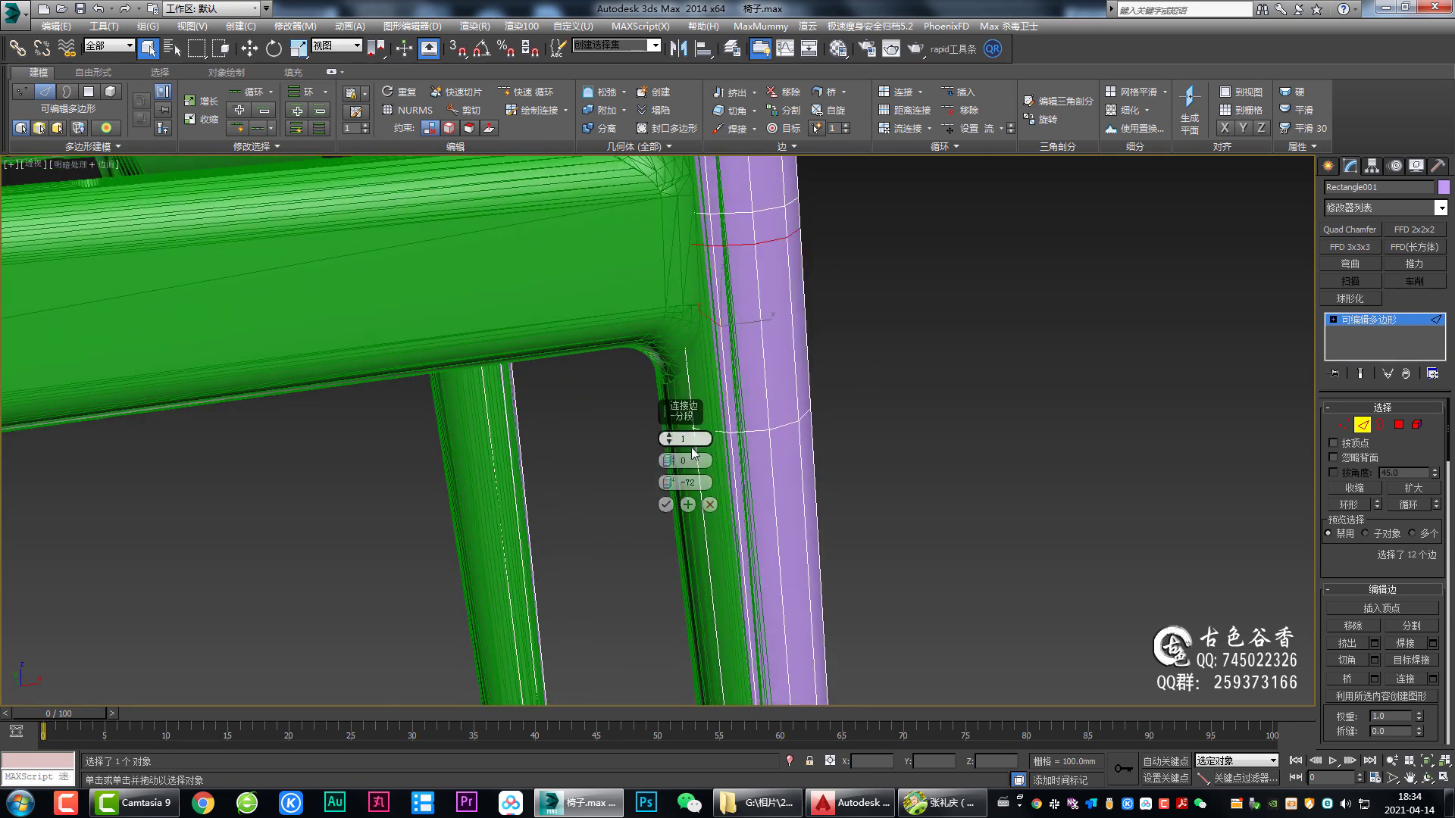
left_click_drag(673, 447, 671, 438)
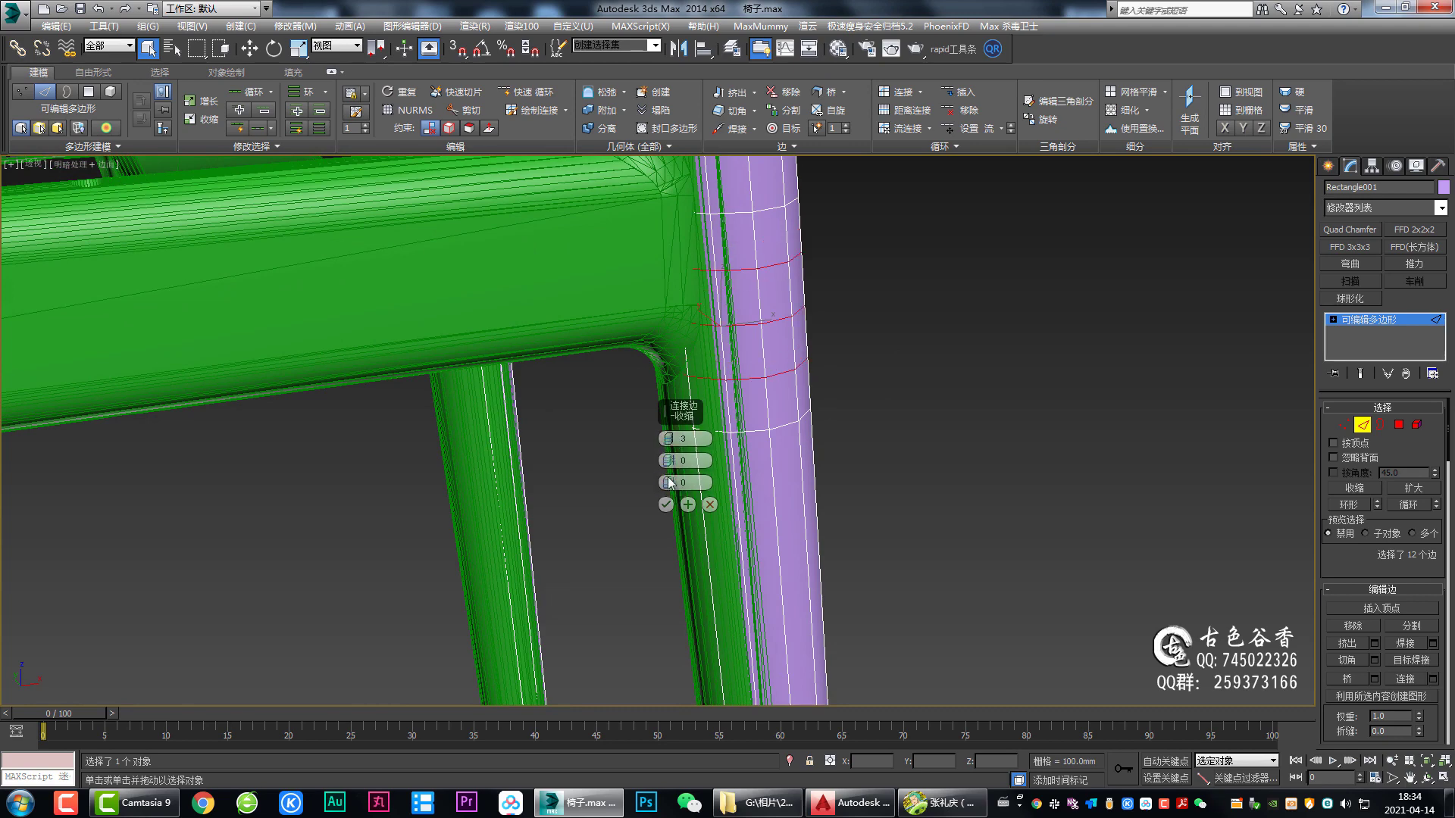
mouse_move(766, 390)
middle_mouse_down("alt")
mouse_move(741, 394)
mouse_move(746, 338)
middle_mouse_up("alt")
Step: Accept the three loops and add a single loop across the top edges of the leg
left_click(665, 506)
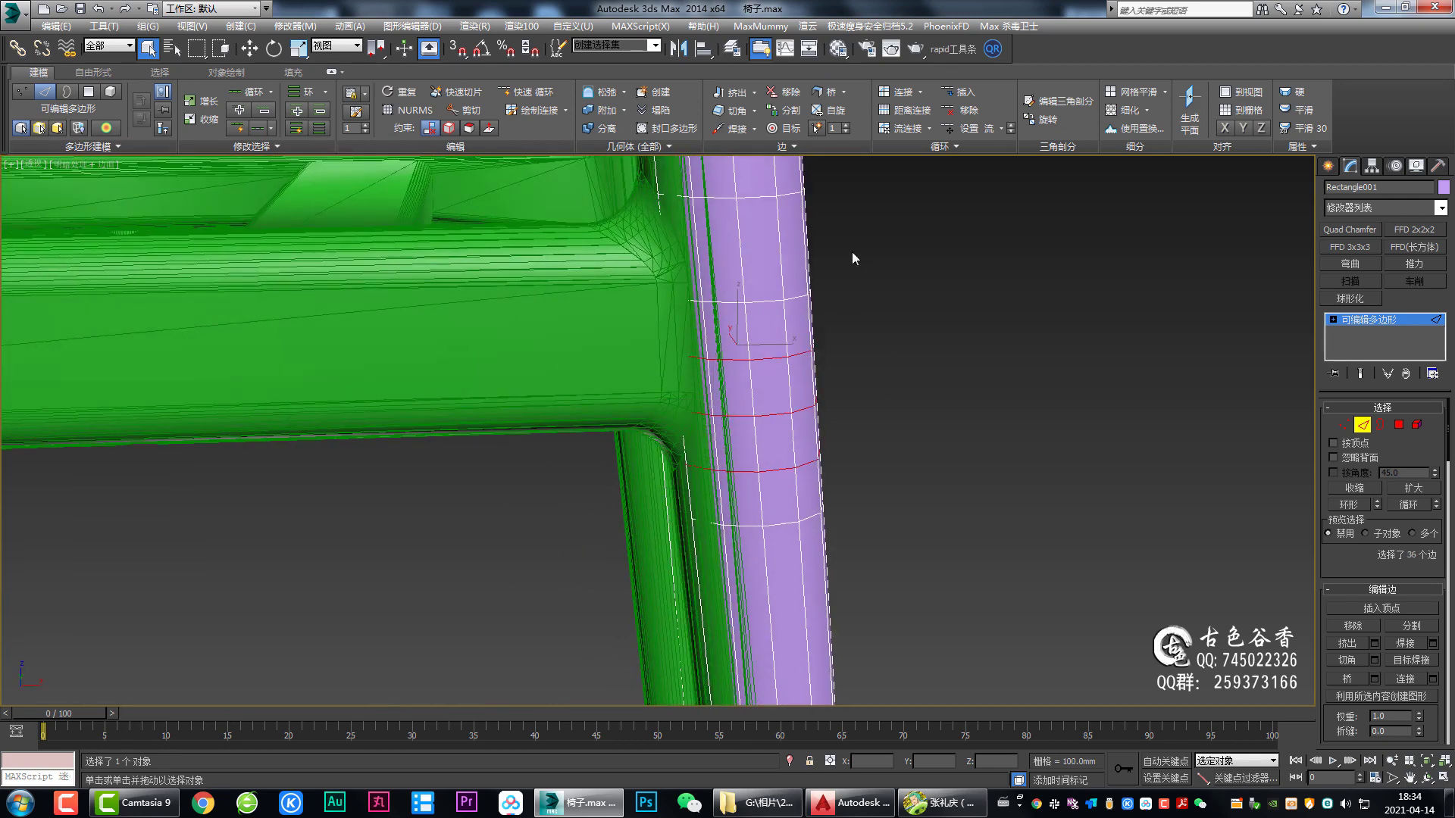
left_click(778, 250)
key("ctrl+shift+e")
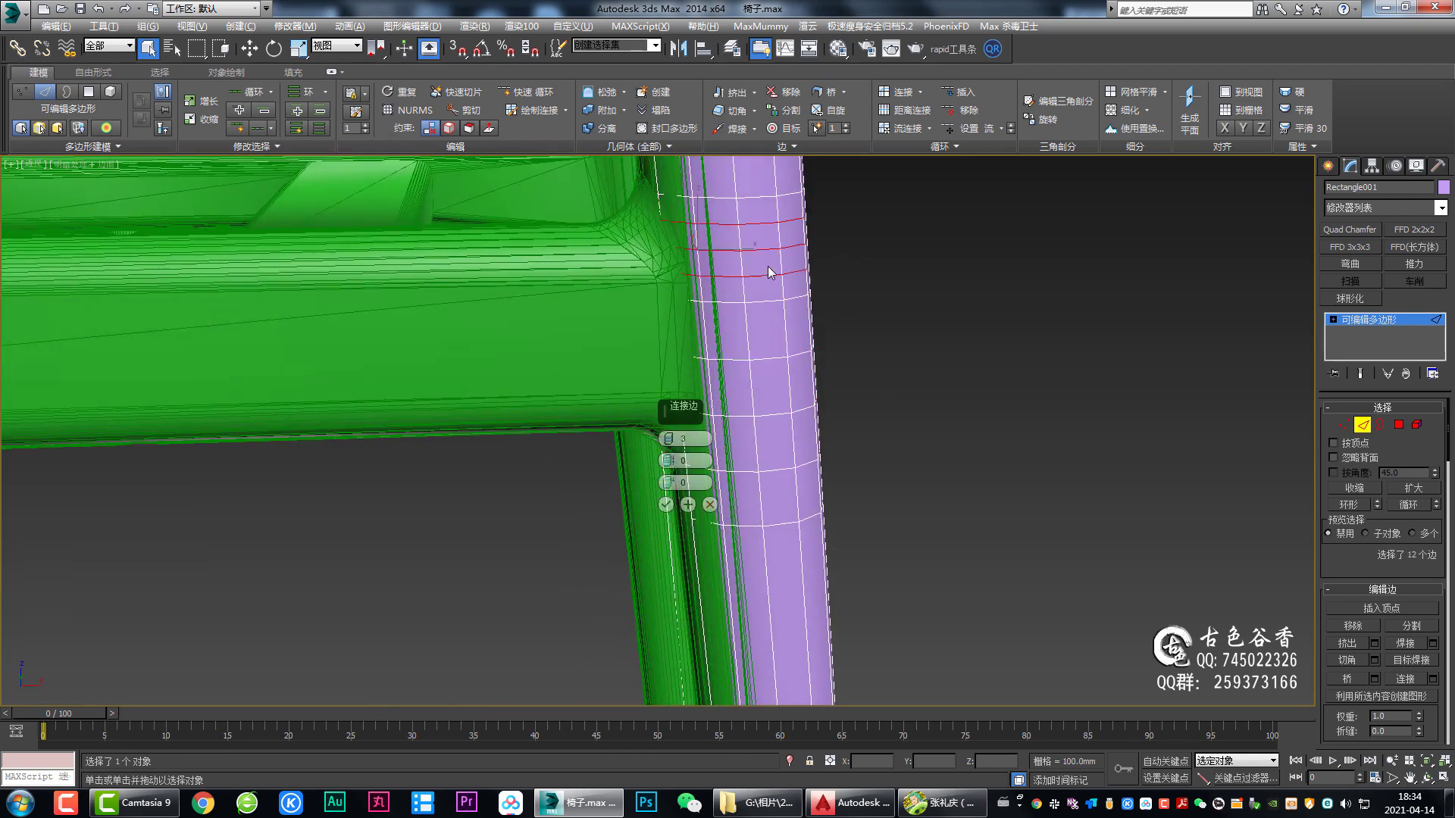
left_click_drag(668, 438, 668, 455)
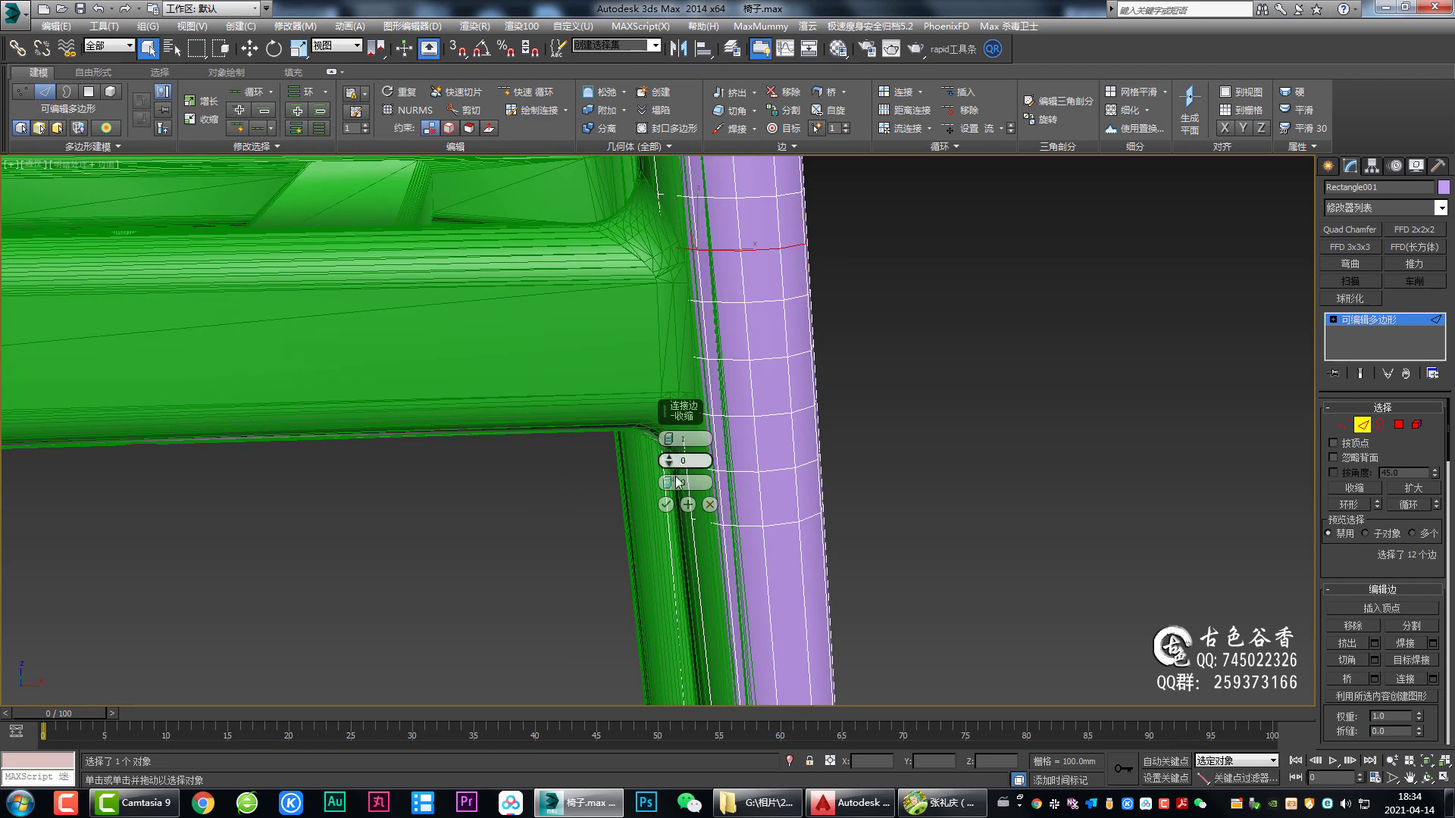
left_click(666, 506)
Step: Ring-select a vertical leg edge and try Connect, dismissing the Invalid Edge Loop warning
middle_click_drag(667, 485, 716, 303, "alt")
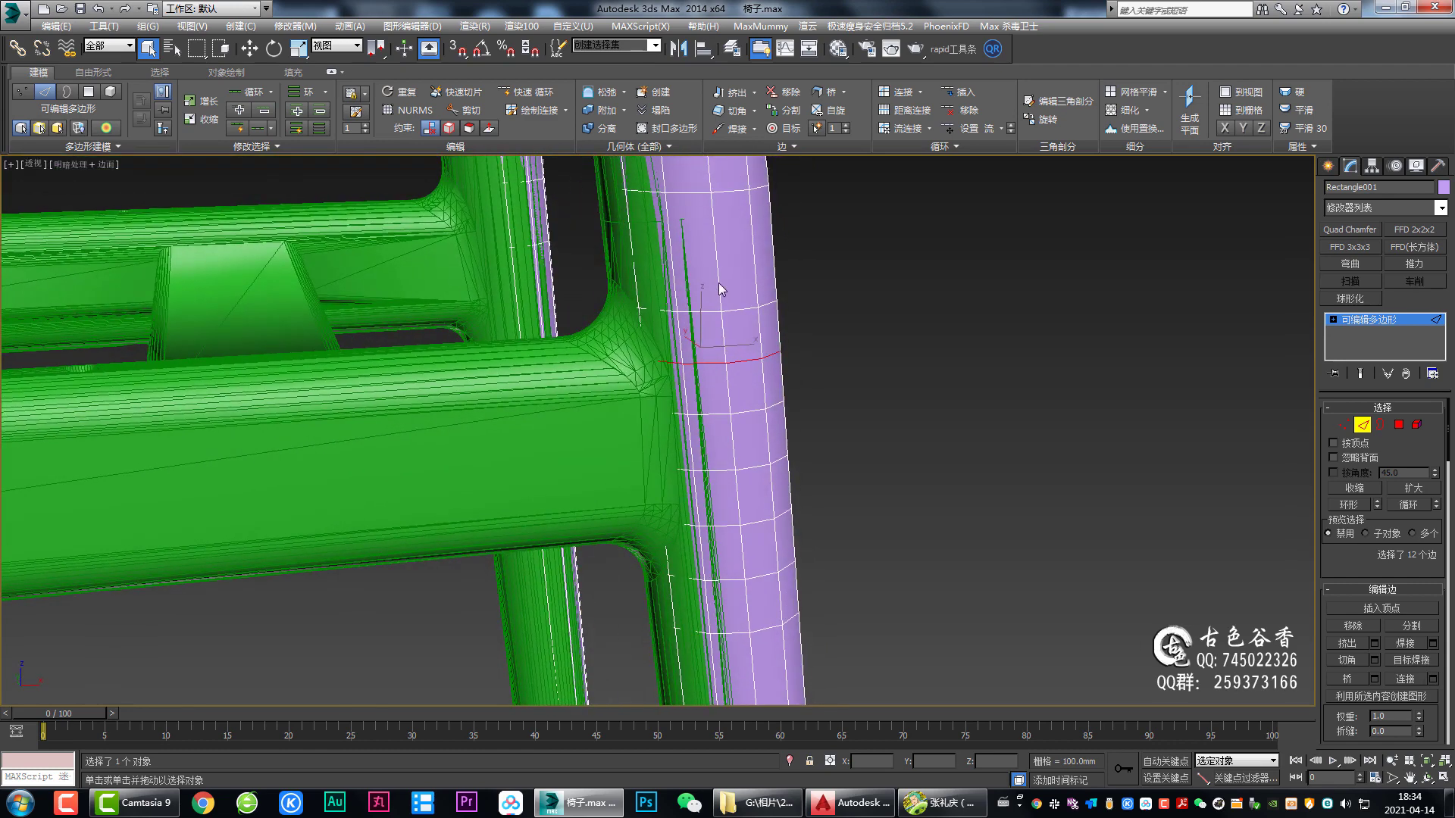
left_click(718, 287)
key("alt+r")
key("ctrl+shift+e")
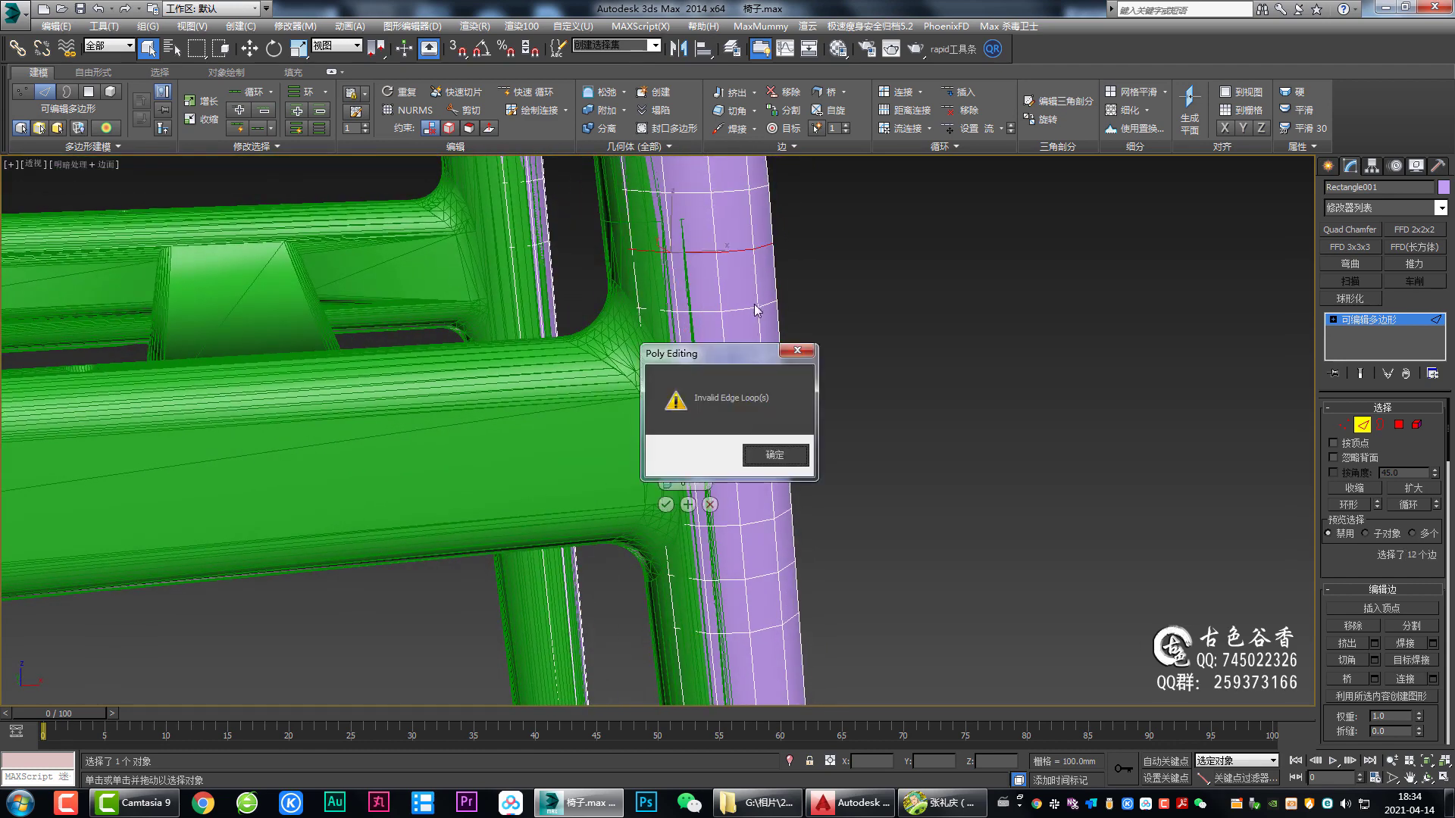
left_click(769, 455)
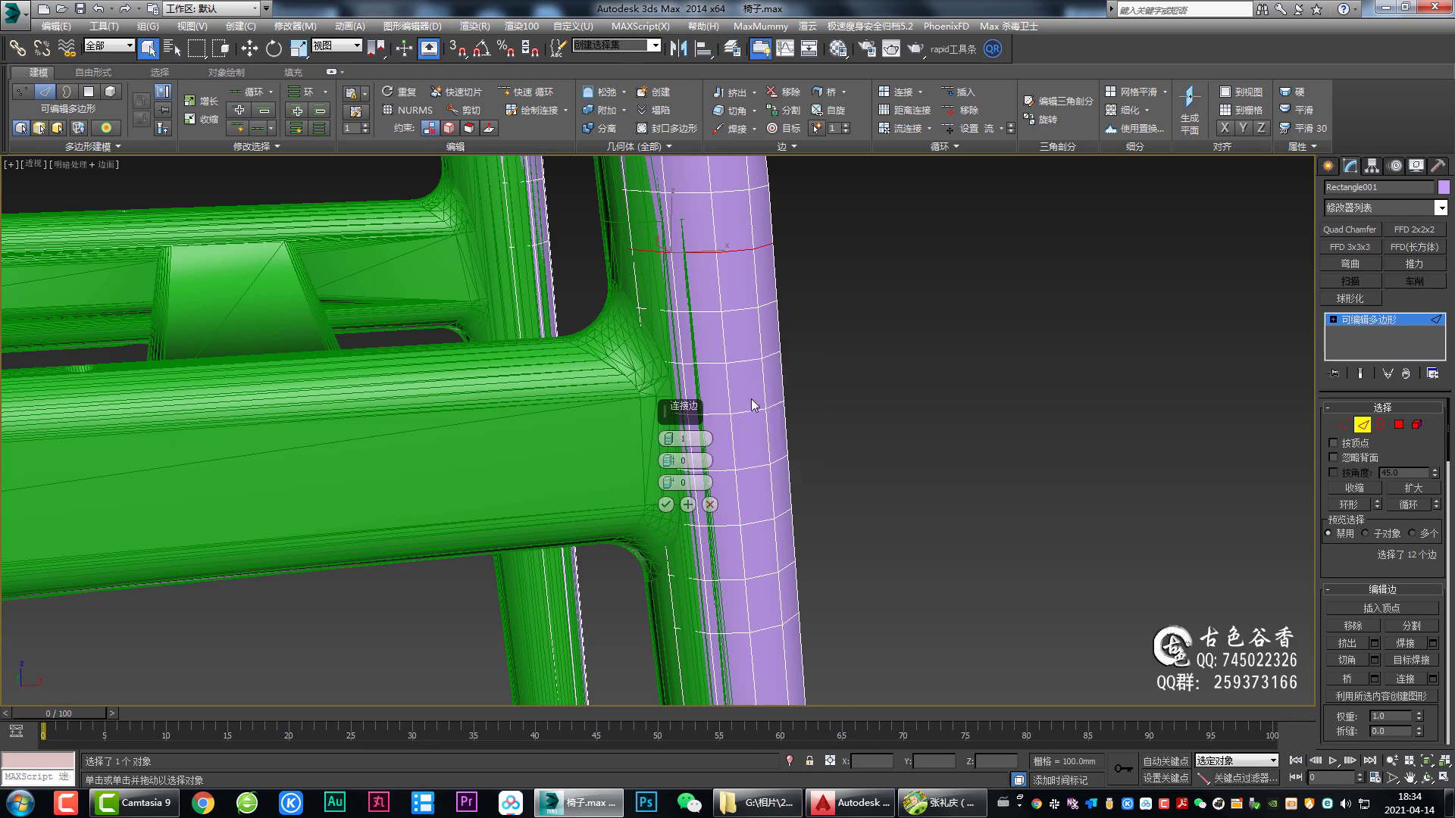
left_click(665, 505)
Step: Switch the purple leg to Polygon level and orbit around the crossbar joint
middle_click_drag(679, 430, 717, 372, "alt")
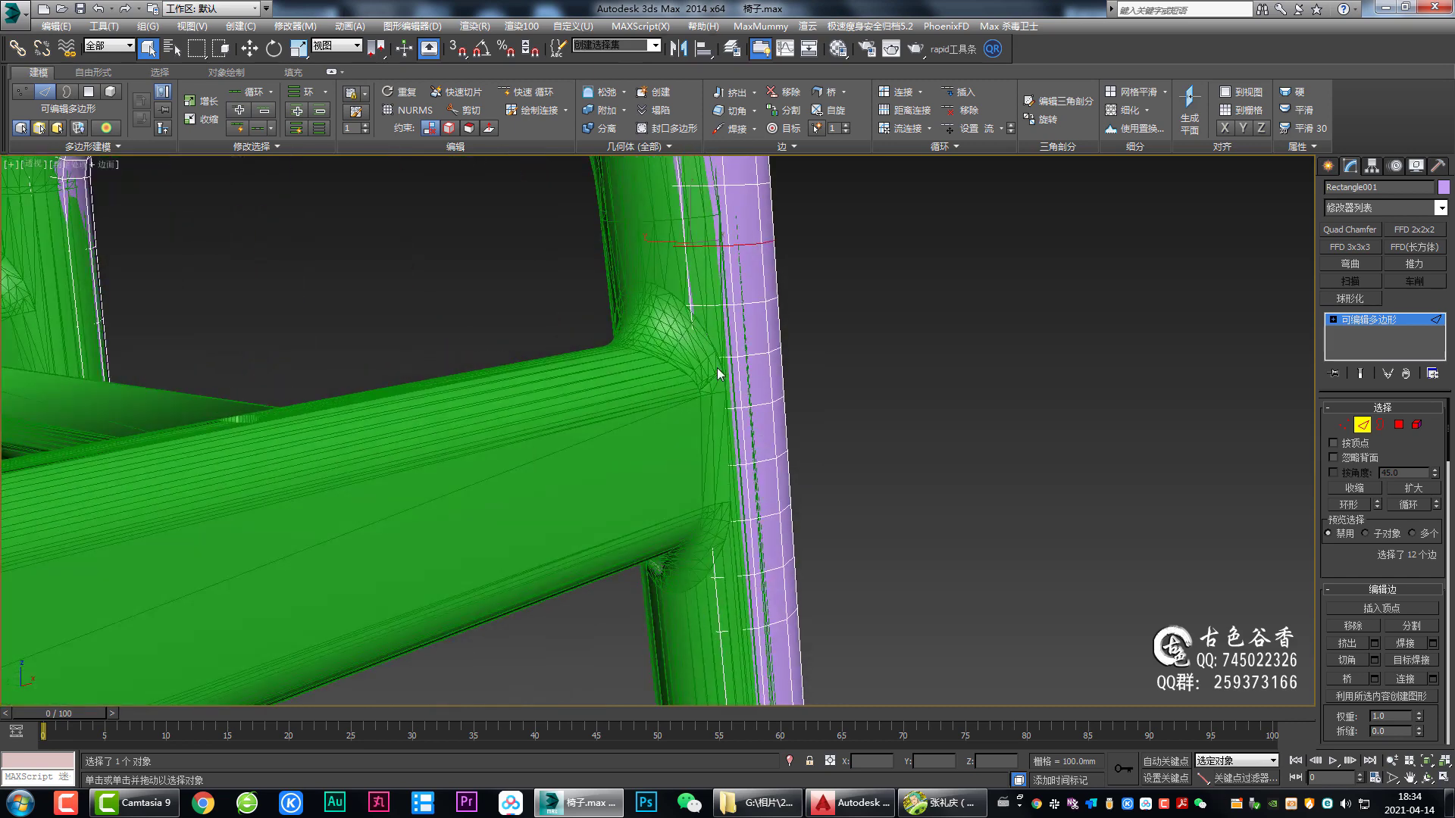
scroll(717, 367, "up", 3)
scroll(775, 345, "up", 5)
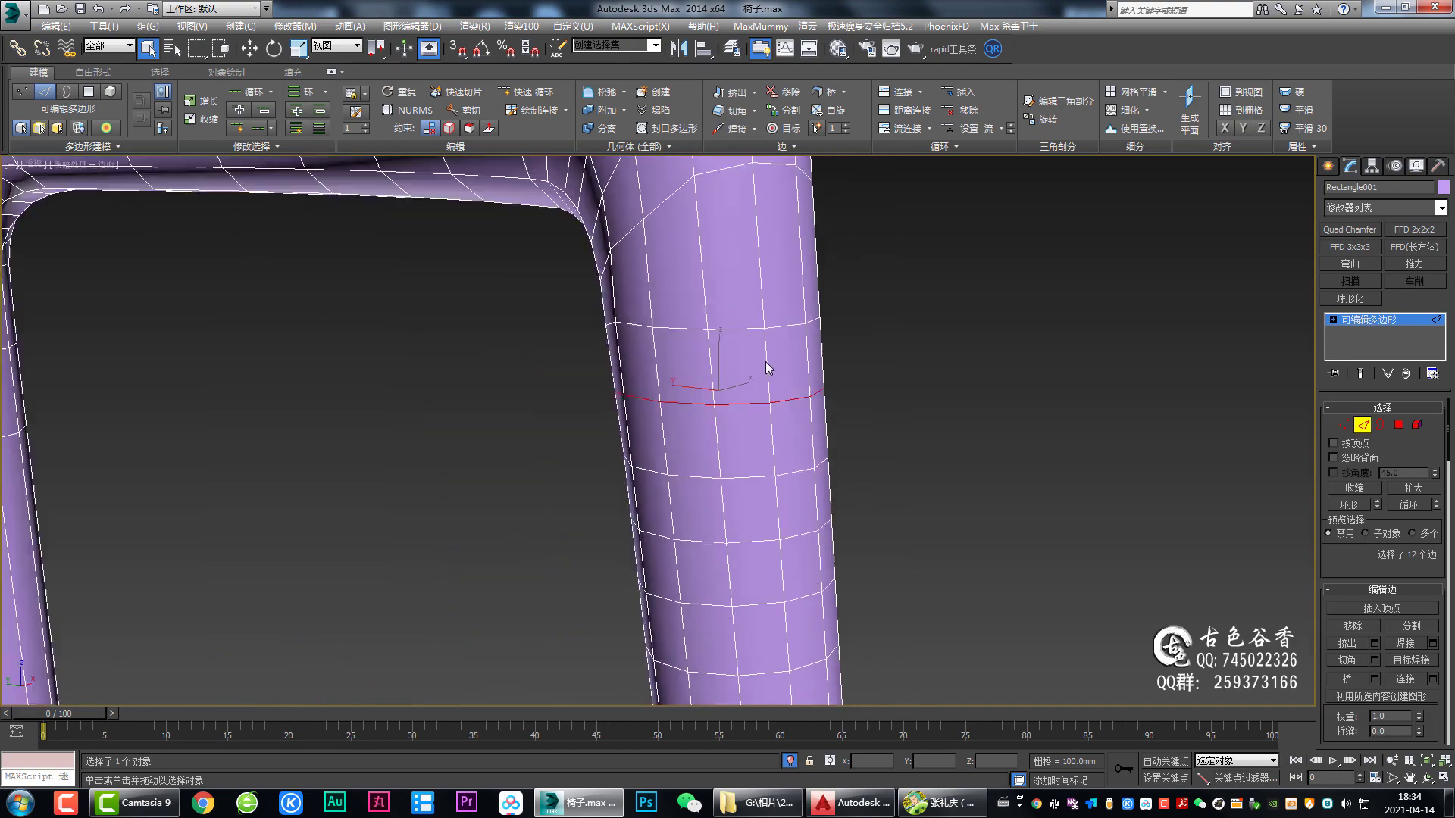
scroll(765, 367, "down", 5)
scroll(788, 389, "down", 2)
key("4")
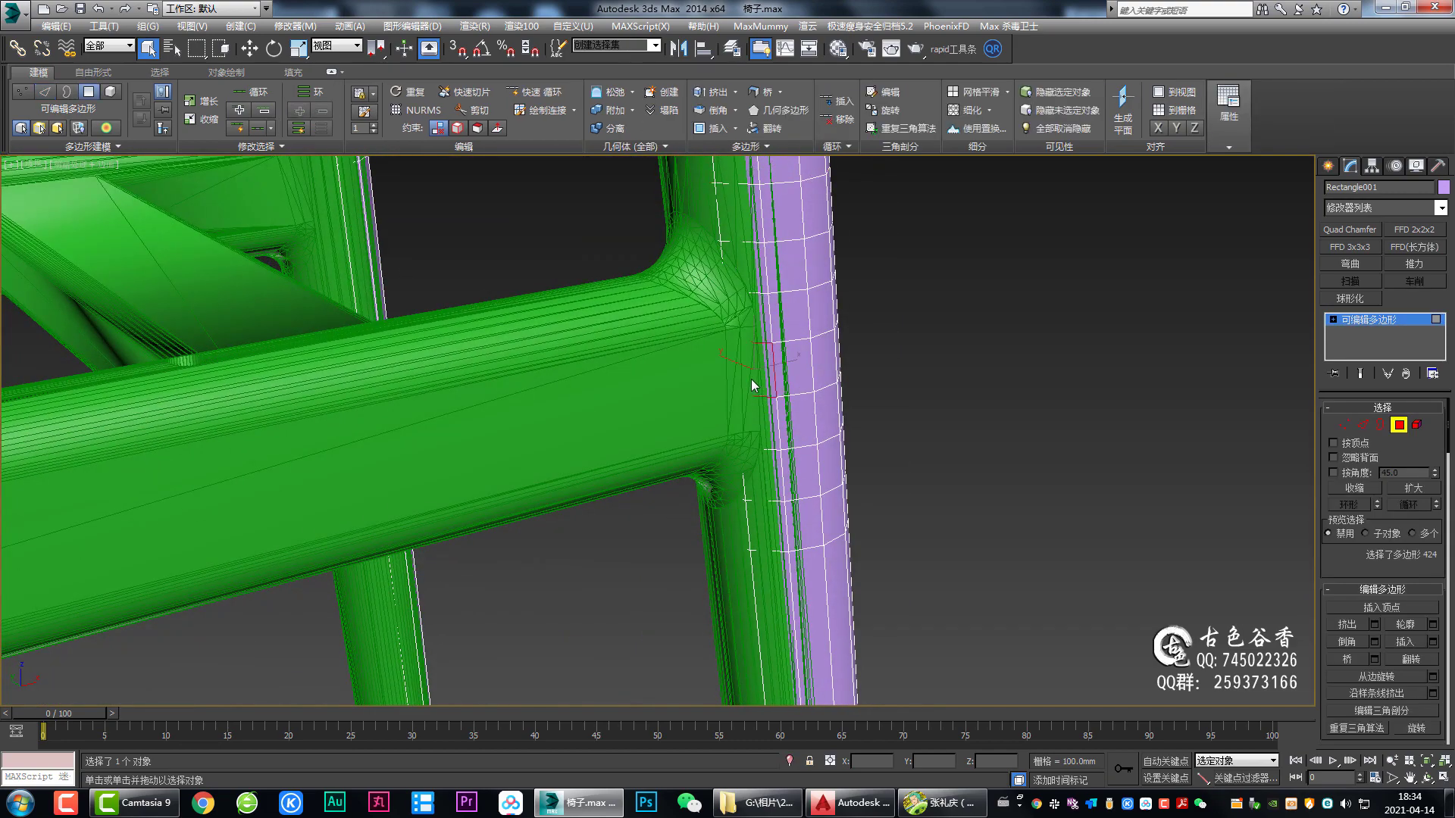
mouse_move(762, 403)
middle_mouse_down("alt")
mouse_move(753, 338)
mouse_move(707, 306)
mouse_move(726, 339)
mouse_move(764, 348)
mouse_move(780, 402)
mouse_move(807, 398)
middle_mouse_up("alt")
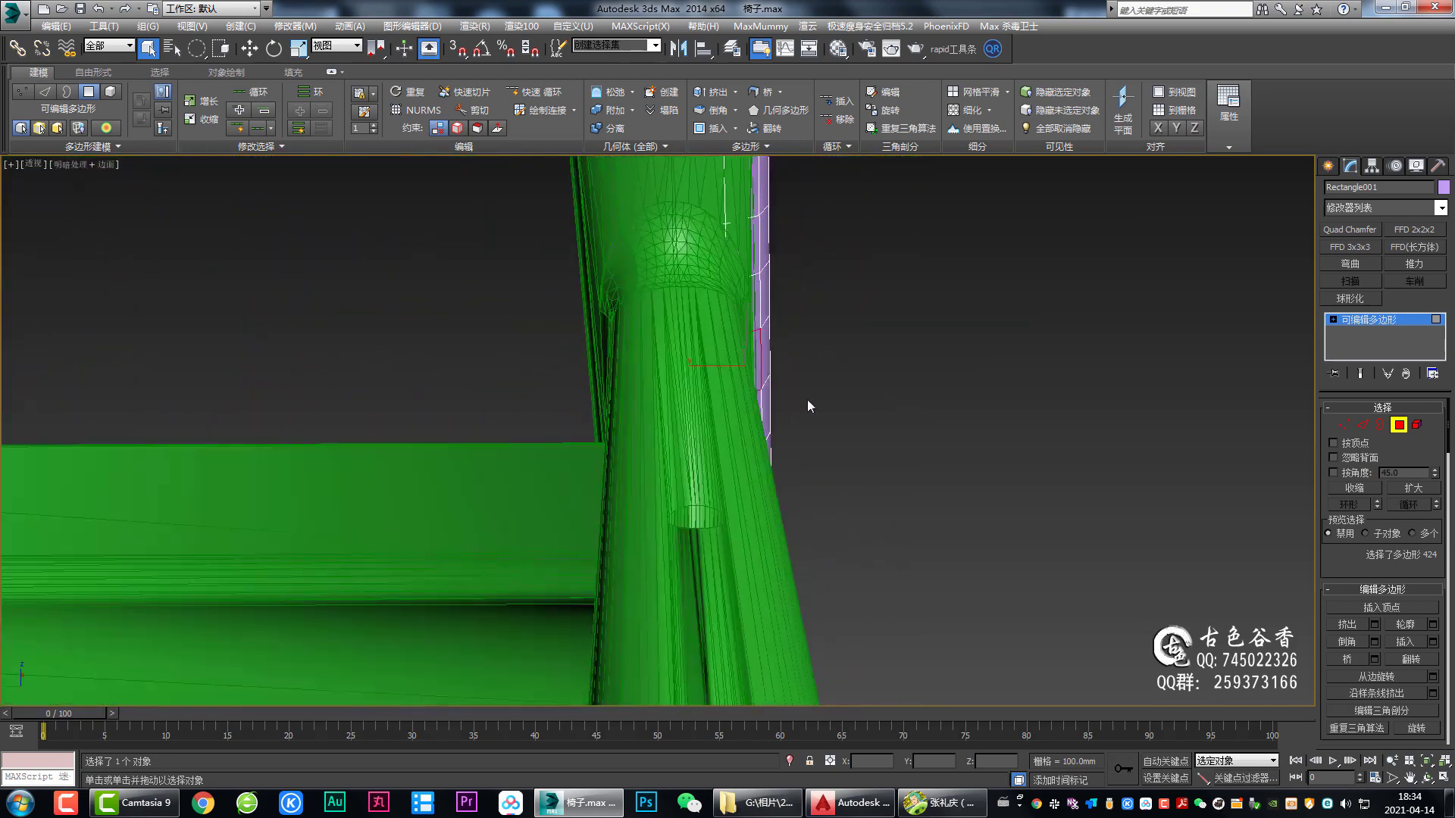
Step: Isolate the purple leg and add three neighbouring joint faces to the selection
scroll(757, 476, "down", 5)
mouse_move(757, 476)
middle_mouse_down("alt")
mouse_move(723, 476)
mouse_move(729, 497)
mouse_move(715, 496)
mouse_move(741, 487)
mouse_move(741, 532)
mouse_move(736, 429)
middle_mouse_up("alt")
scroll(723, 476, "up", 4)
key("alt+q")
scroll(747, 461, "down", 5)
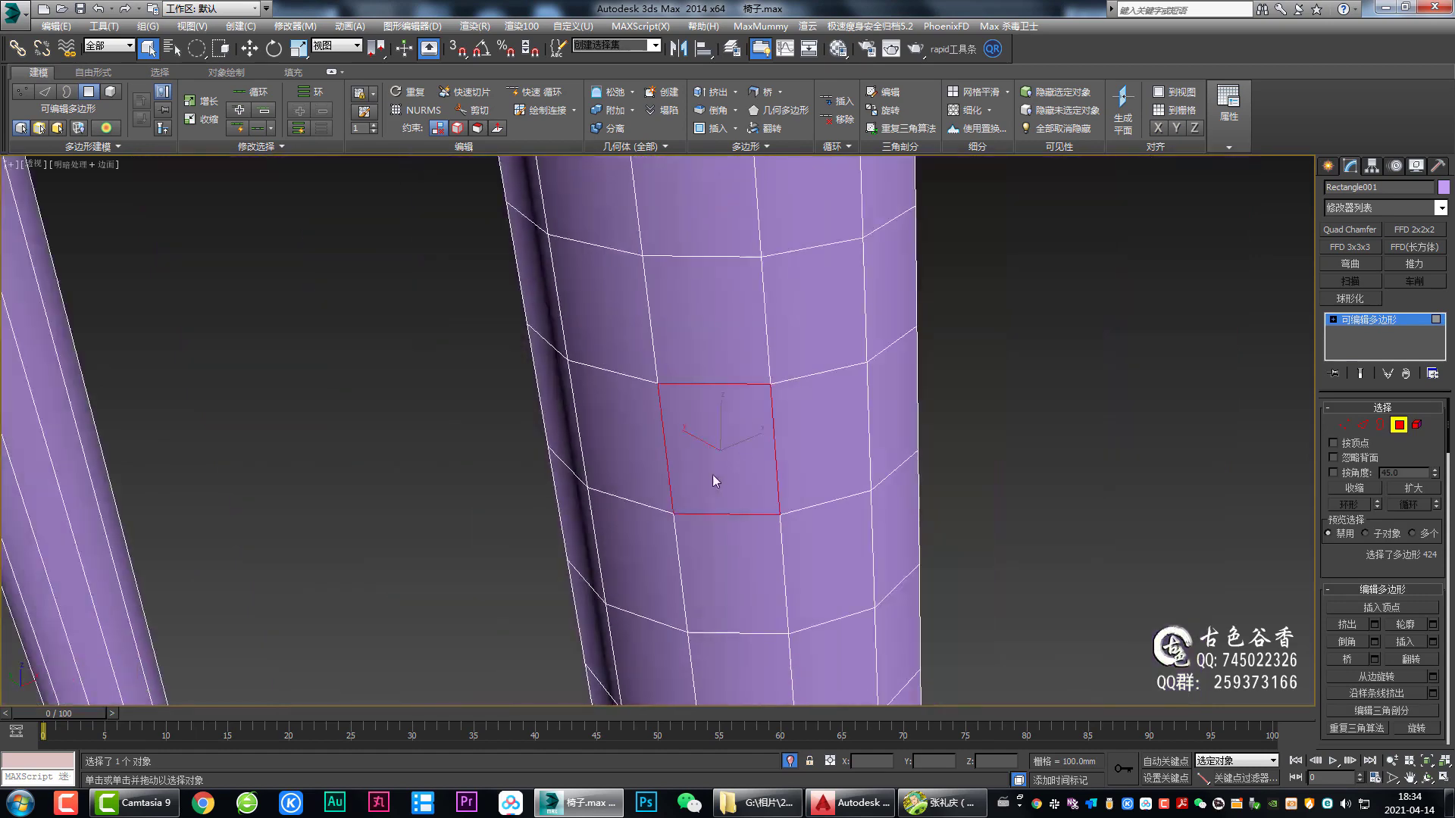
scroll(712, 475, "up", 1)
middle_click_drag(710, 482, 691, 371)
left_click(692, 372, "ctrl")
left_click(734, 420, "ctrl")
left_click(680, 452, "ctrl")
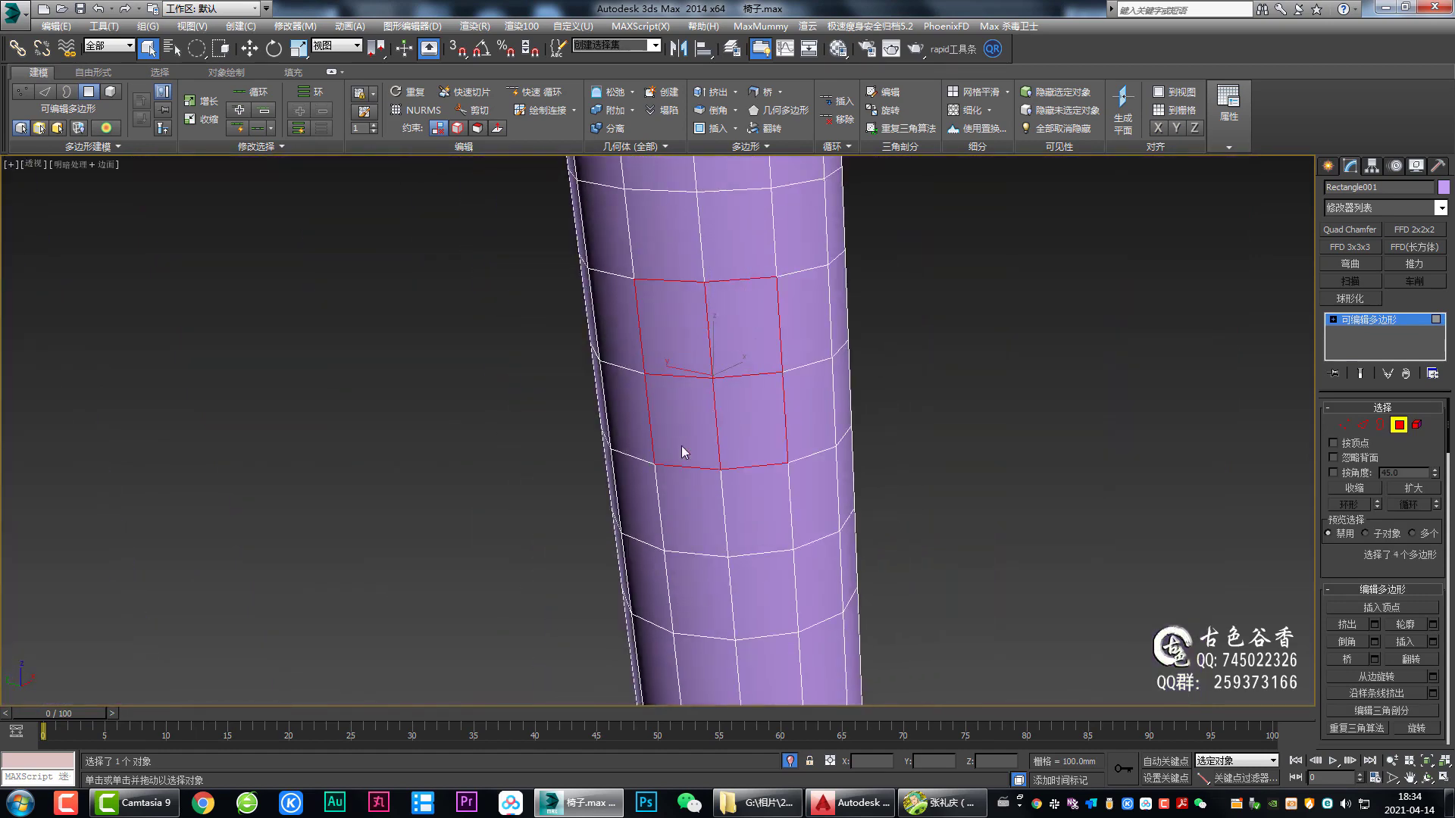
Step: Add one more joint face for six in total, then restore the green tubes
key("alt+q")
scroll(732, 477, "up", 3)
scroll(735, 455, "up", 2)
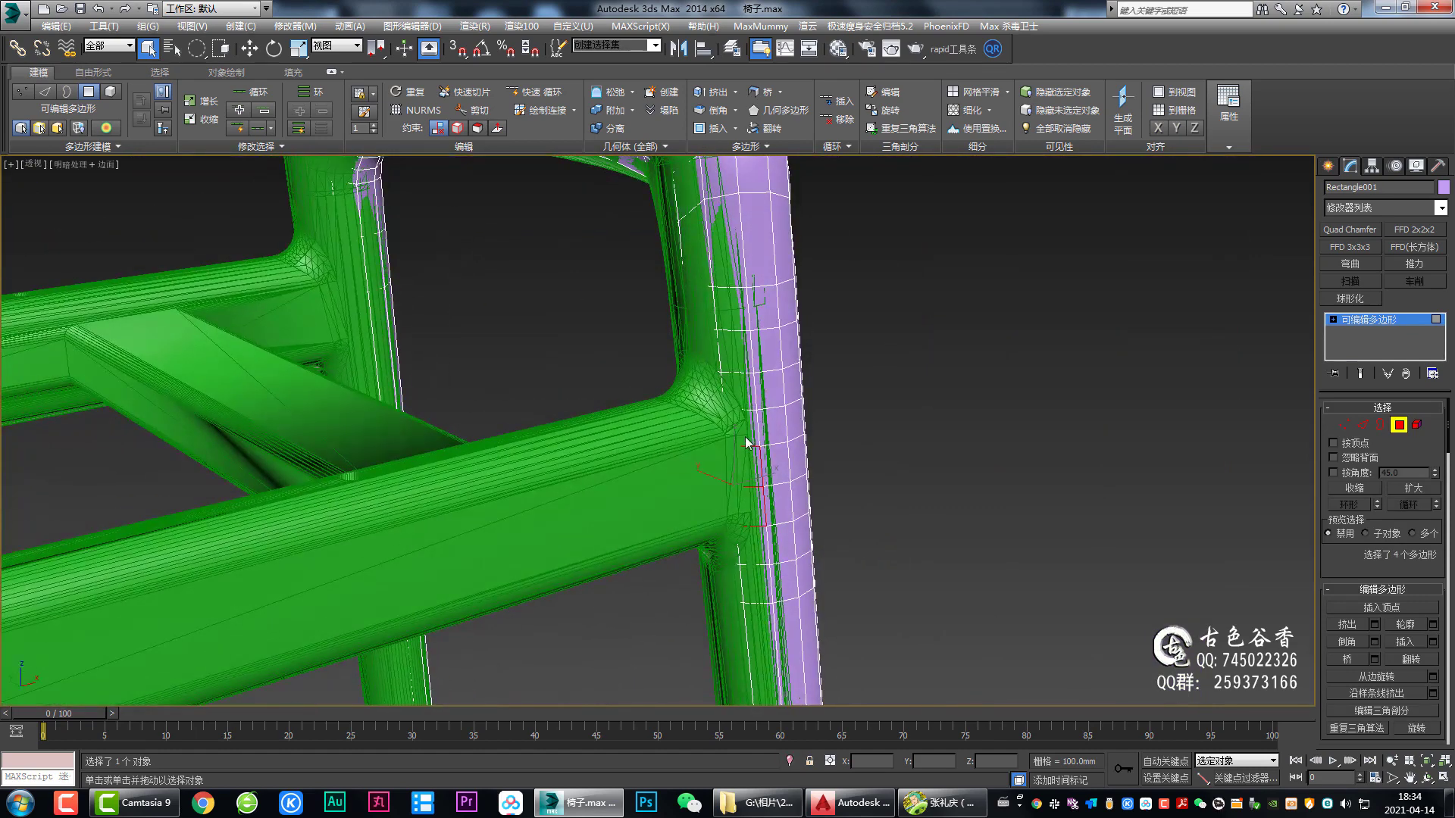
key("alt+q")
scroll(679, 455, "up", 3)
middle_click_drag(679, 454, 624, 328)
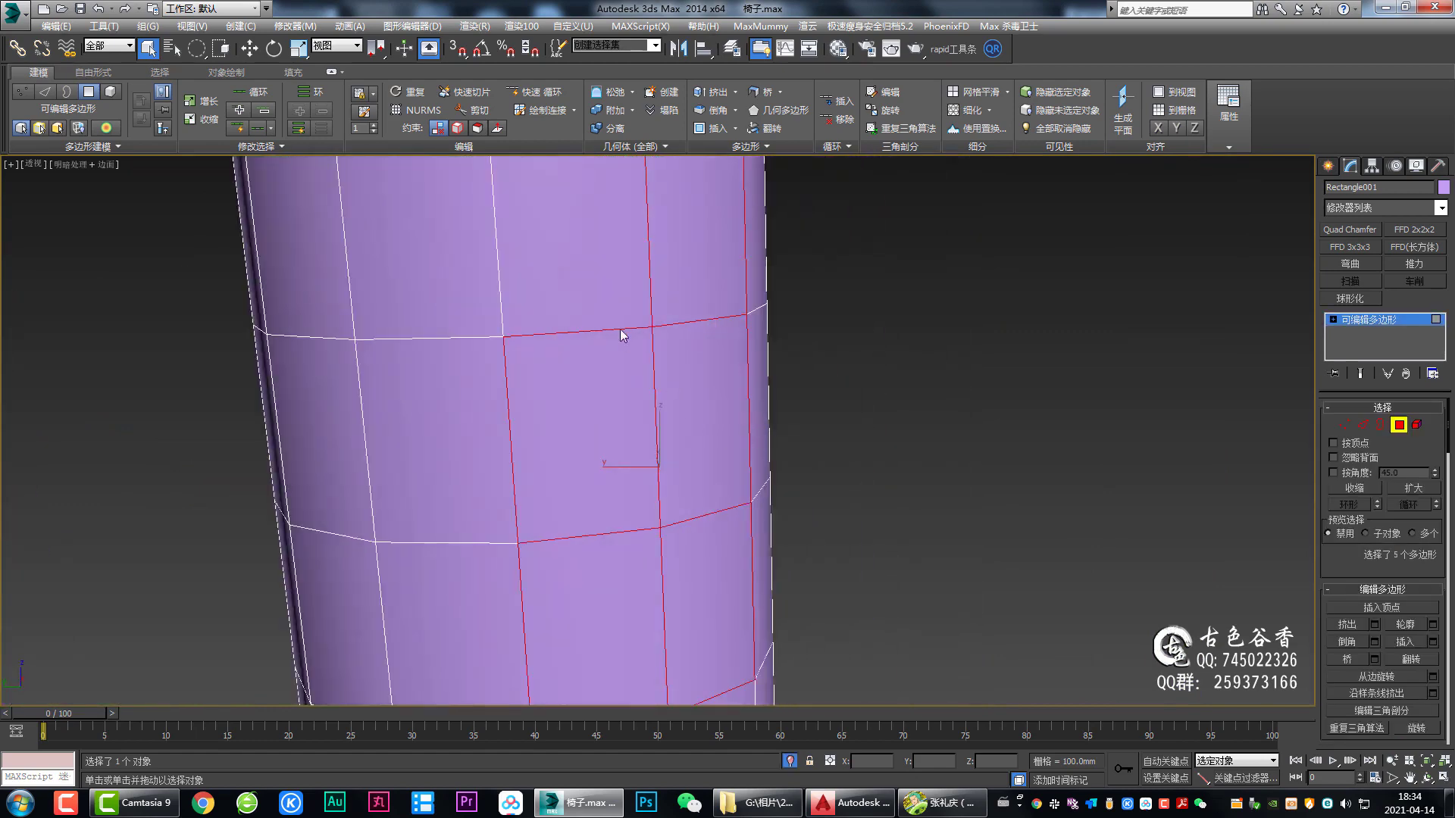
left_click(624, 328, "ctrl")
scroll(697, 365, "down", 3)
scroll(692, 470, "down", 3)
scroll(692, 470, "down", 2)
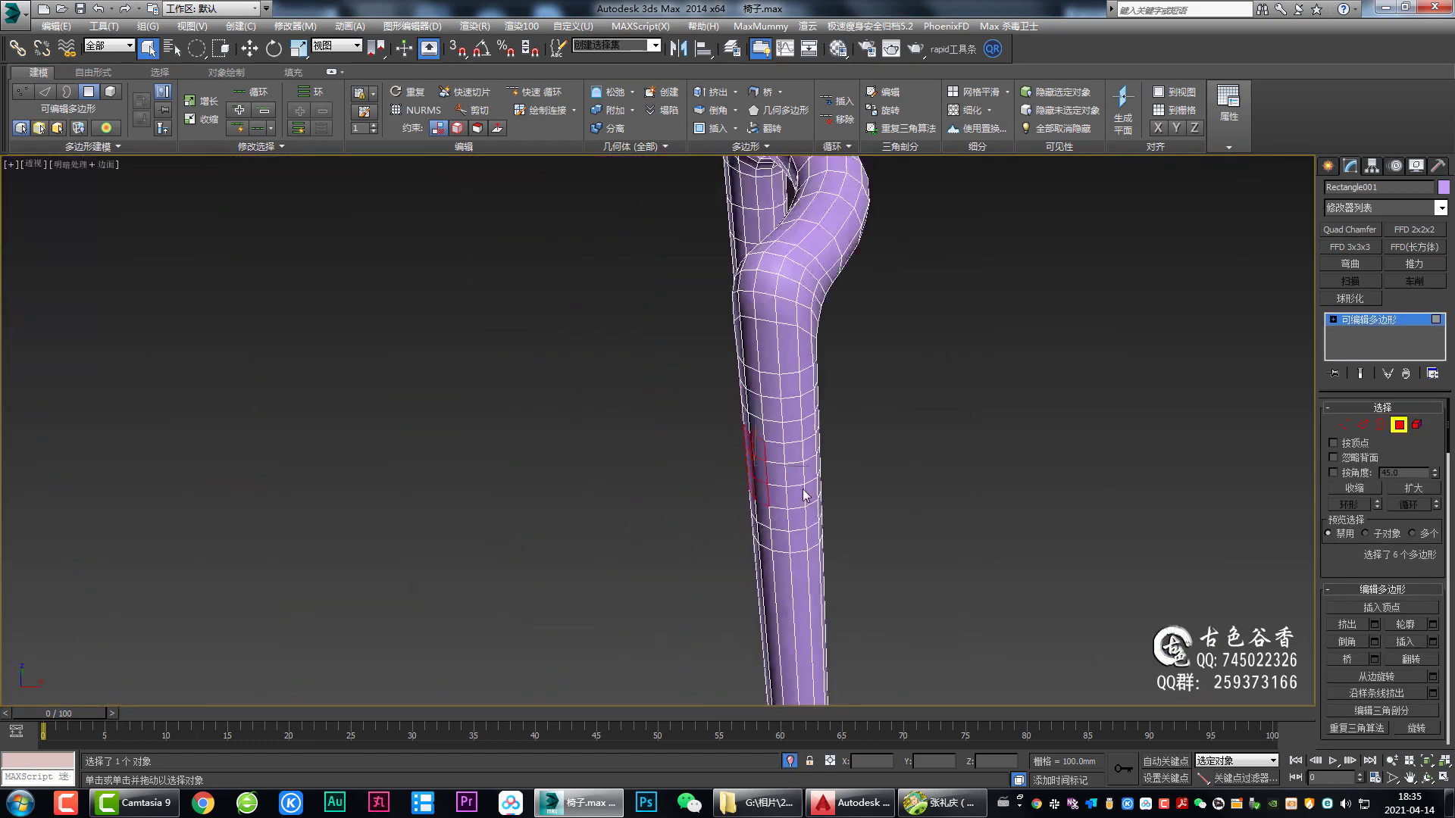
key("alt+q")
scroll(931, 414, "down", 3)
scroll(930, 413, "down", 2)
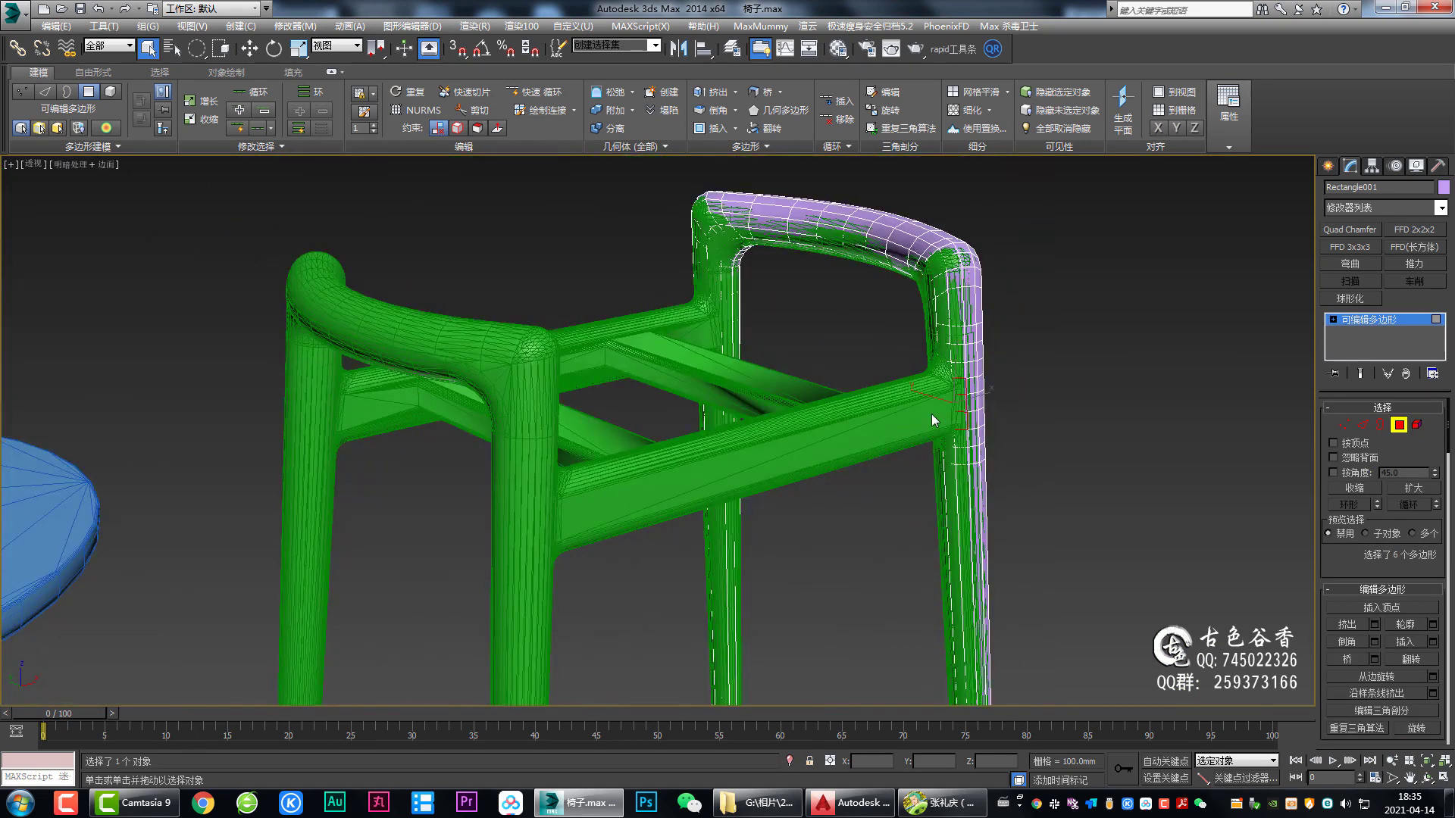
Step: Leave the purple leg's sub-object mode, select the green frame and frame the front rail
left_click(1378, 328)
left_click(858, 425)
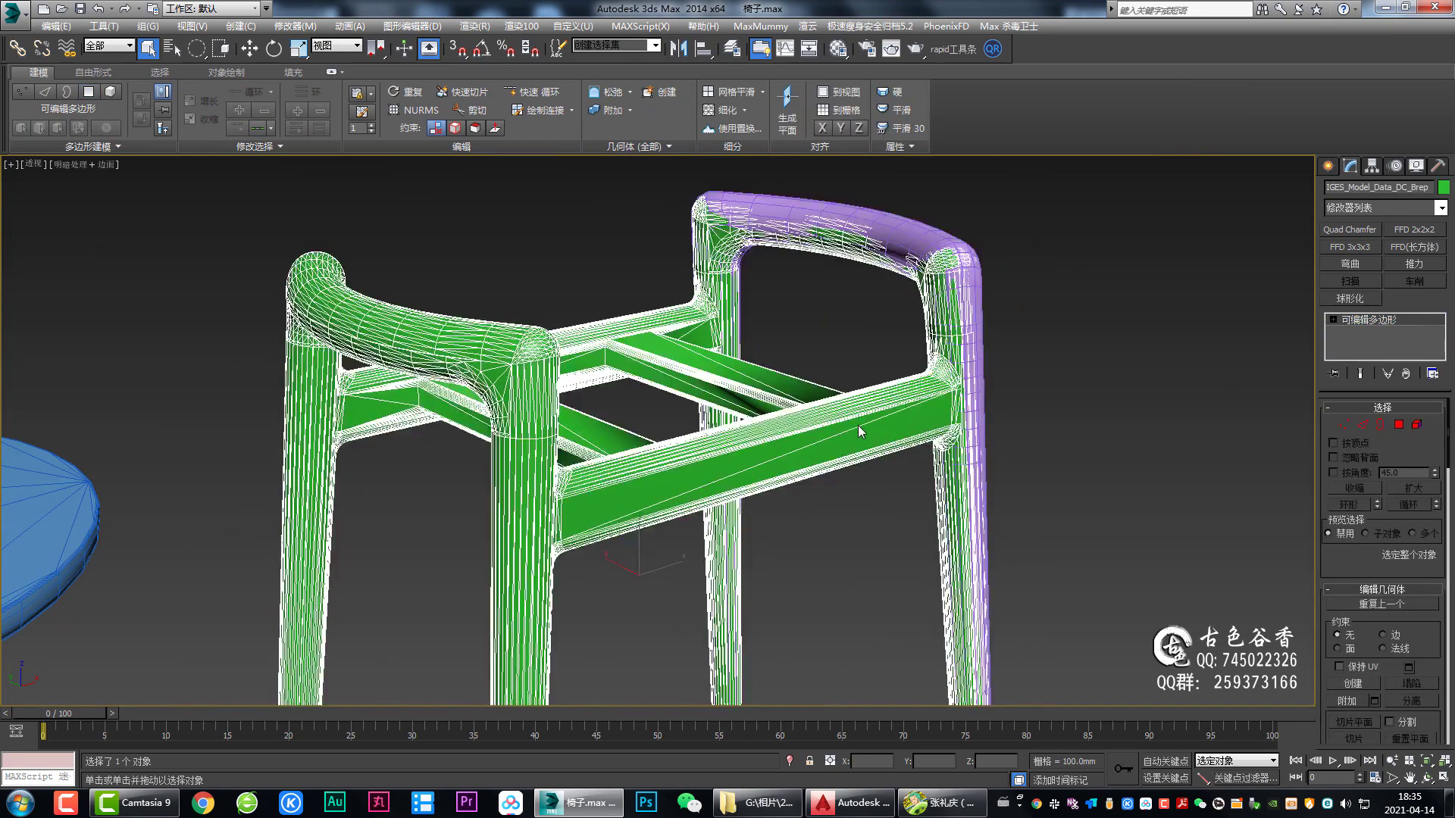
mouse_move(857, 425)
middle_mouse_down("alt")
mouse_move(819, 535)
mouse_move(808, 520)
middle_mouse_up("alt")
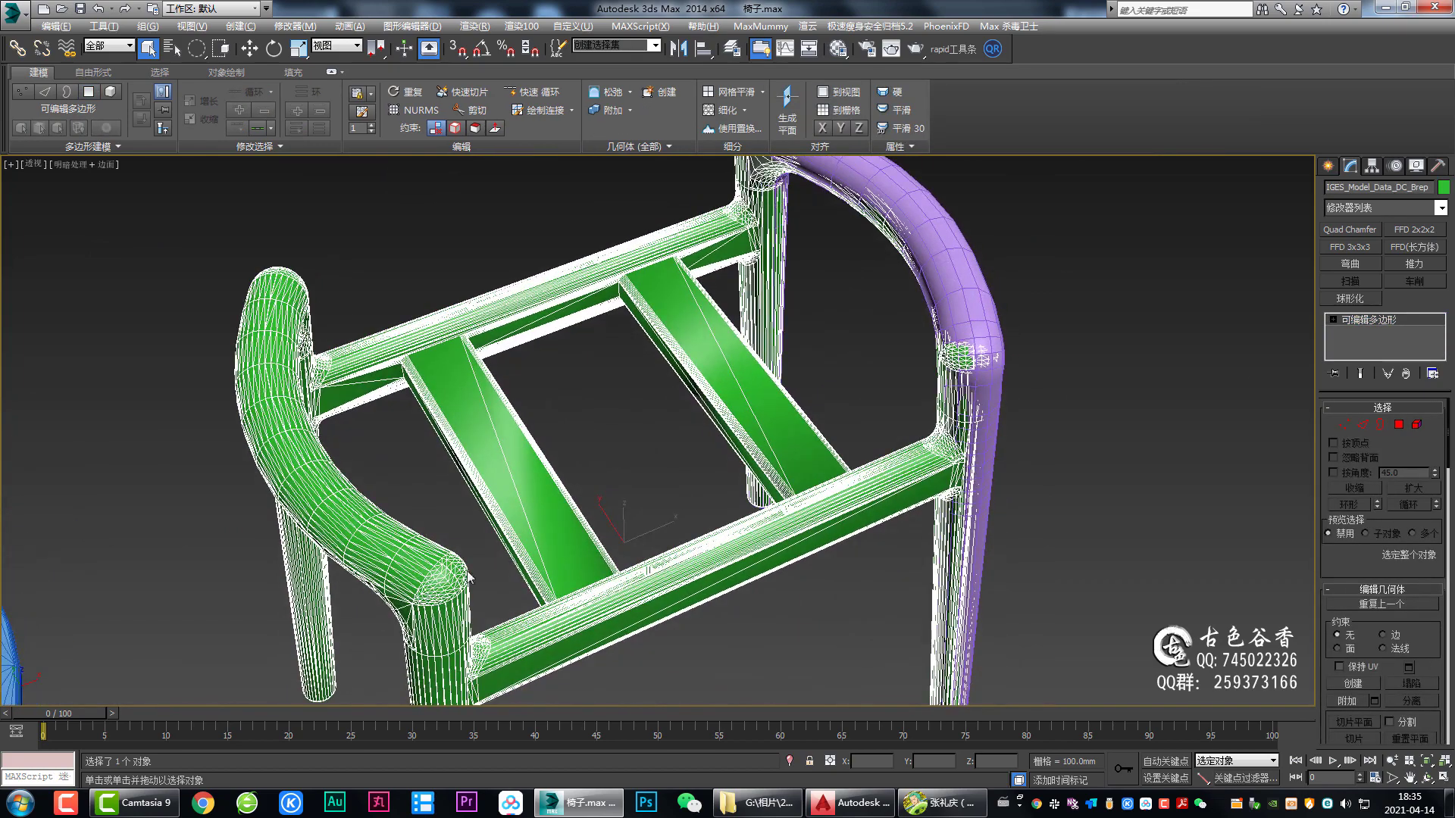
key("l")
key("z")
key("p")
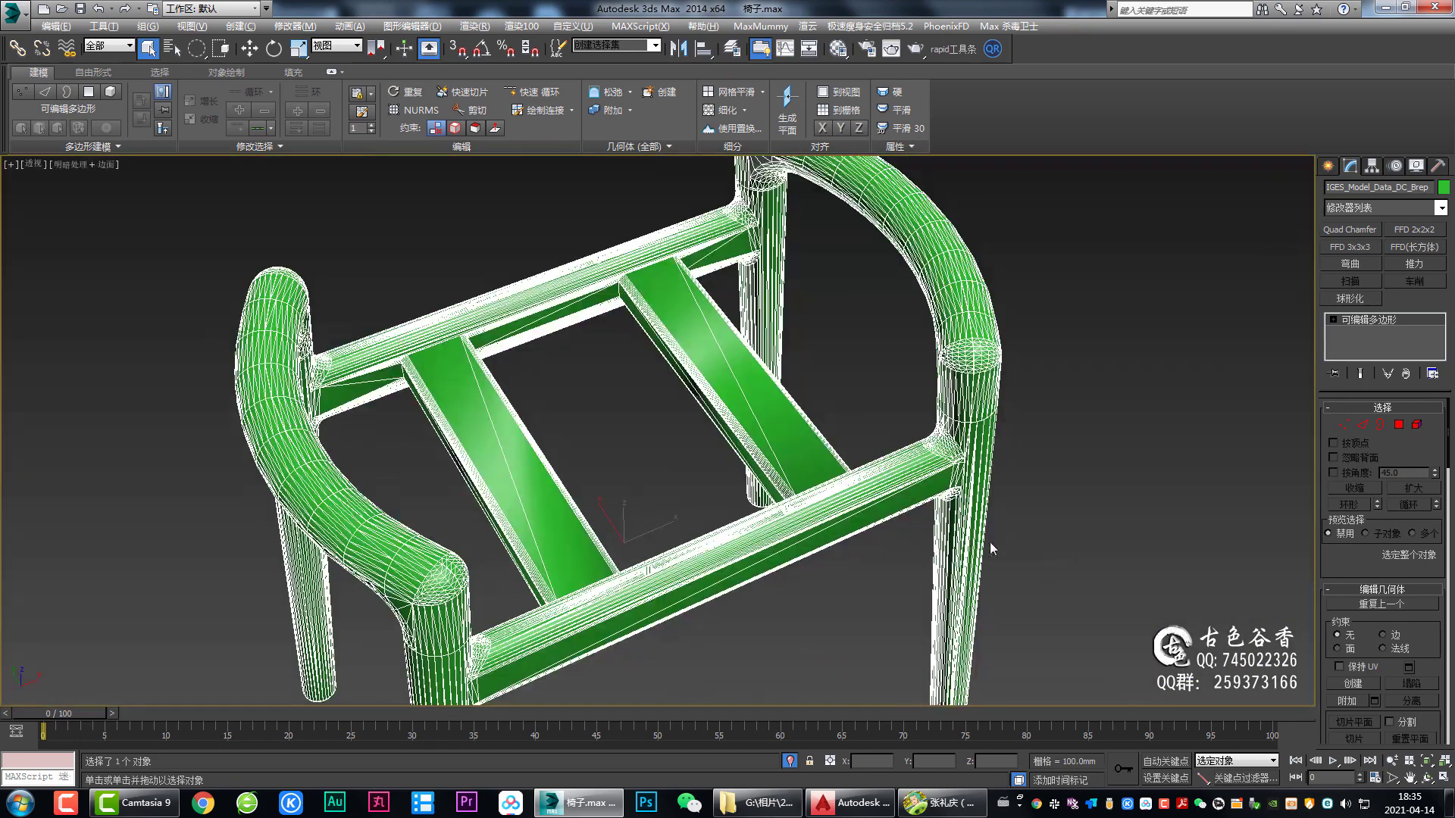
middle_click_drag(884, 525, 854, 496)
Step: Use Element then Polygon mode to select the front crossbar's 180 polygons
key("4")
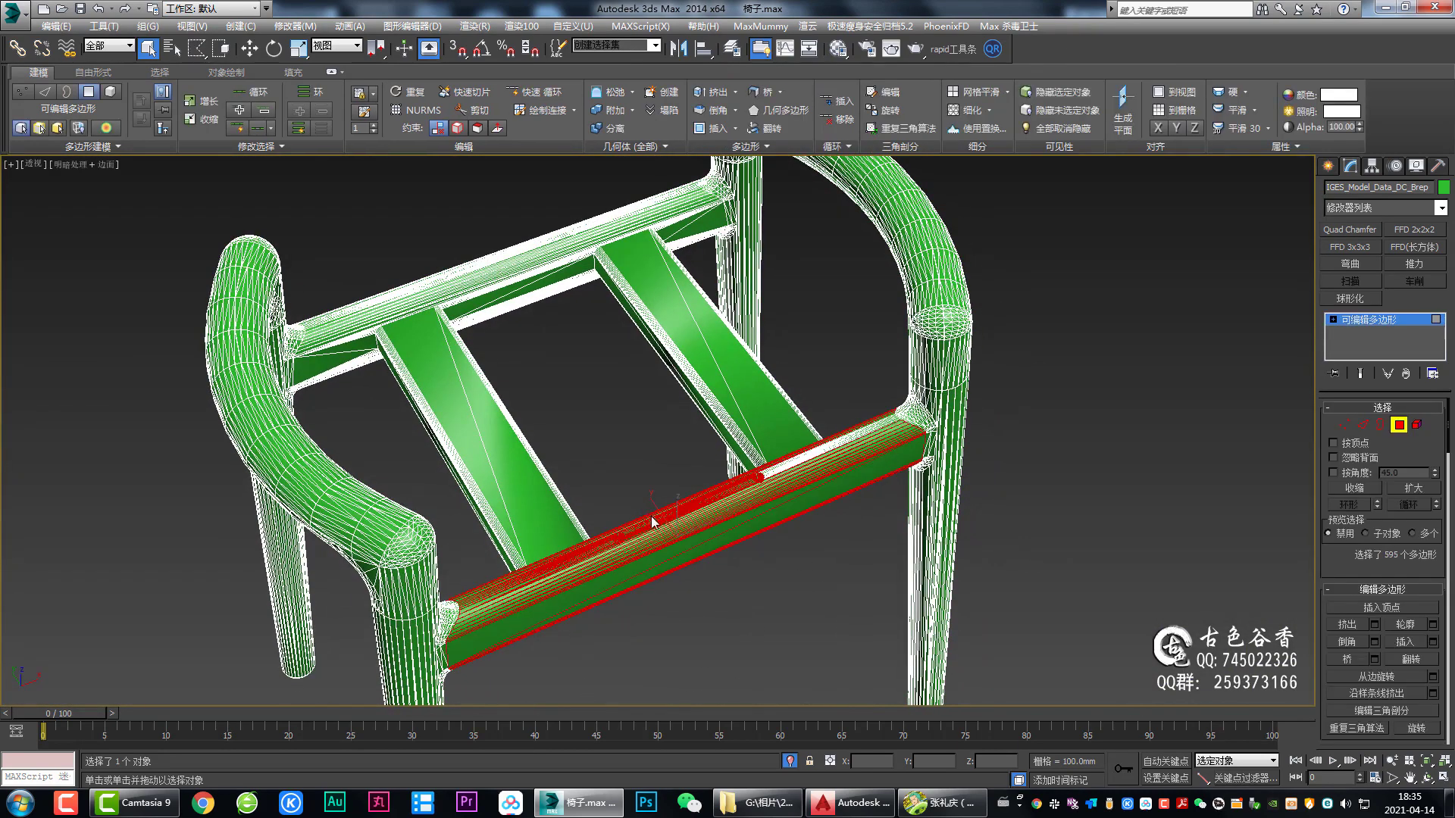
key("5")
left_click(656, 522)
mouse_move(659, 530)
middle_mouse_down("alt")
mouse_move(608, 575)
mouse_move(709, 552)
mouse_move(632, 538)
middle_mouse_up("alt")
key("4")
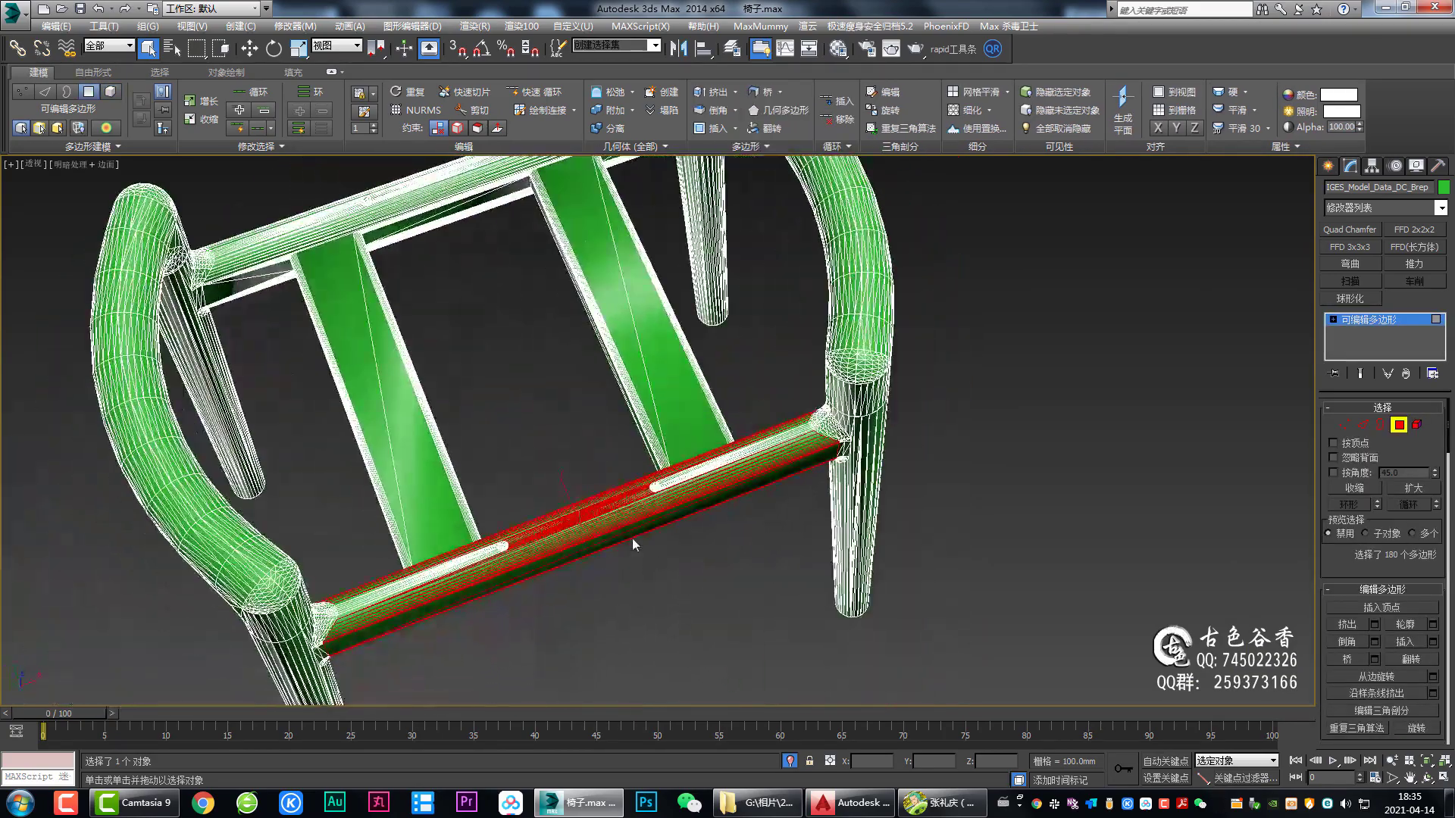
scroll(632, 538, "up", 5)
Step: In Top view, Shift-move a copy of the chair frame to the right
key("alt+w")
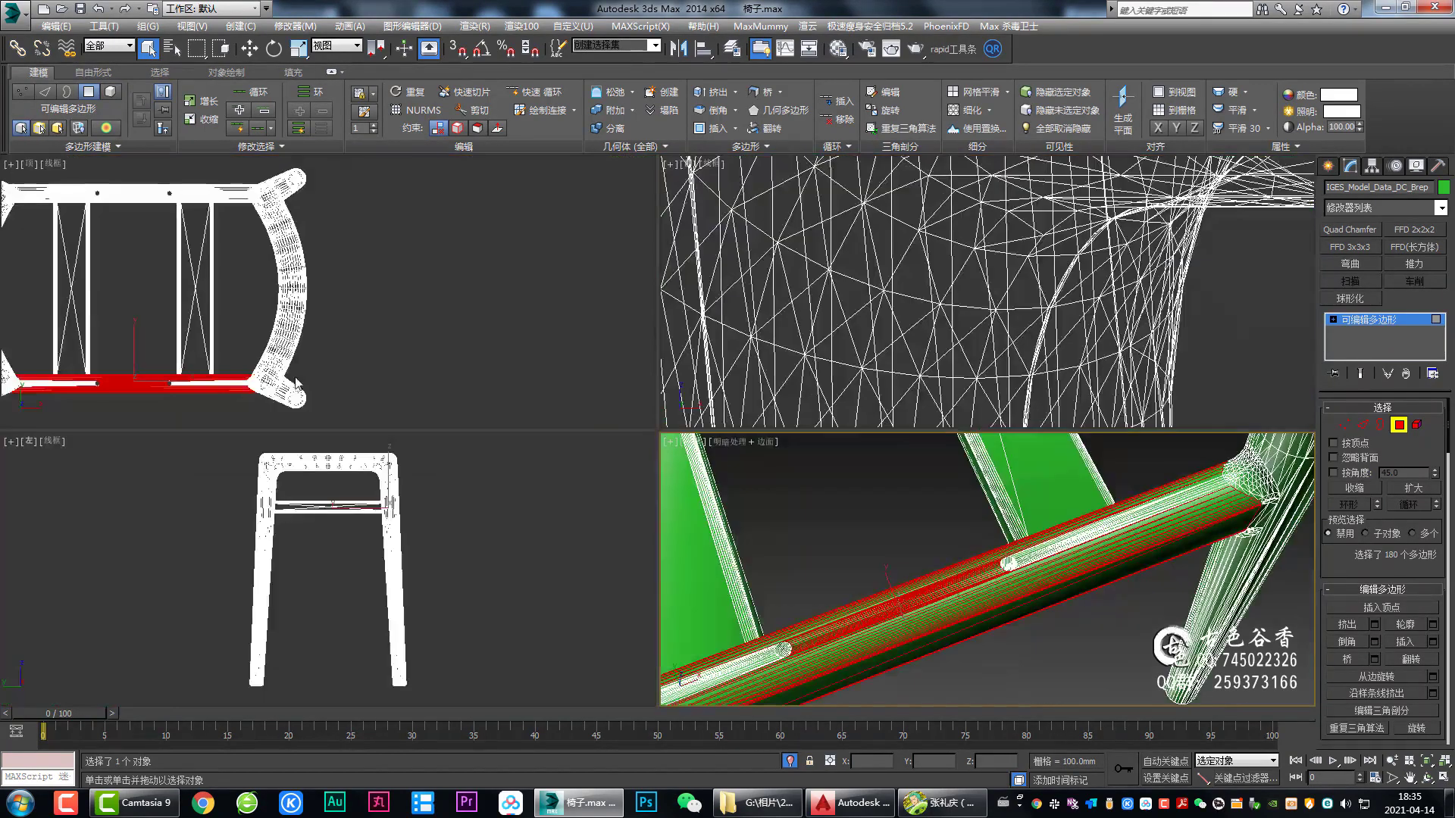
middle_click(635, 334)
key("alt+w")
scroll(635, 334, "down", 5)
left_click(1368, 319)
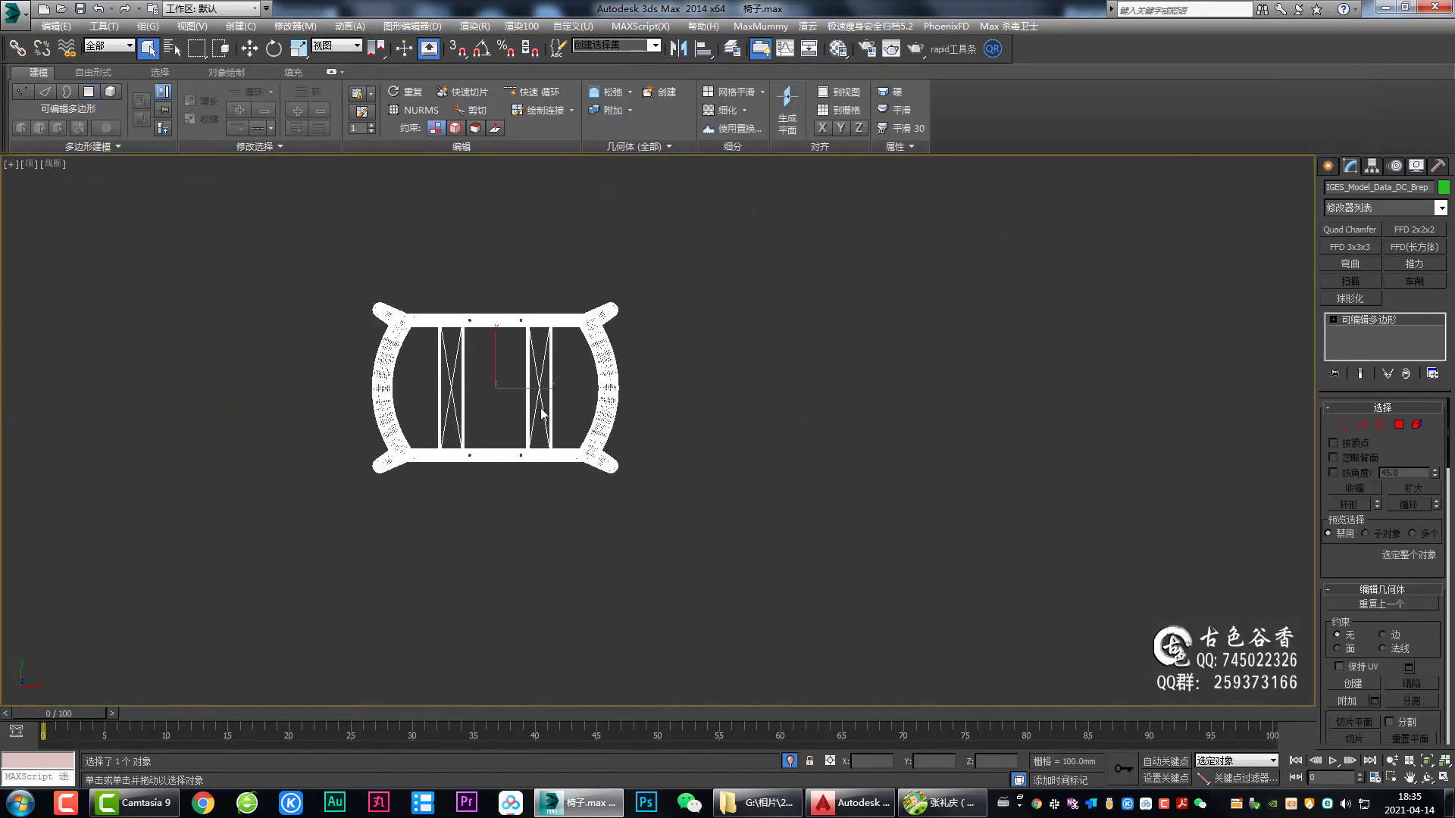
middle_click_drag(535, 397, 496, 416)
key("w")
left_click_drag(497, 416, 935, 415, "shift")
key("Return")
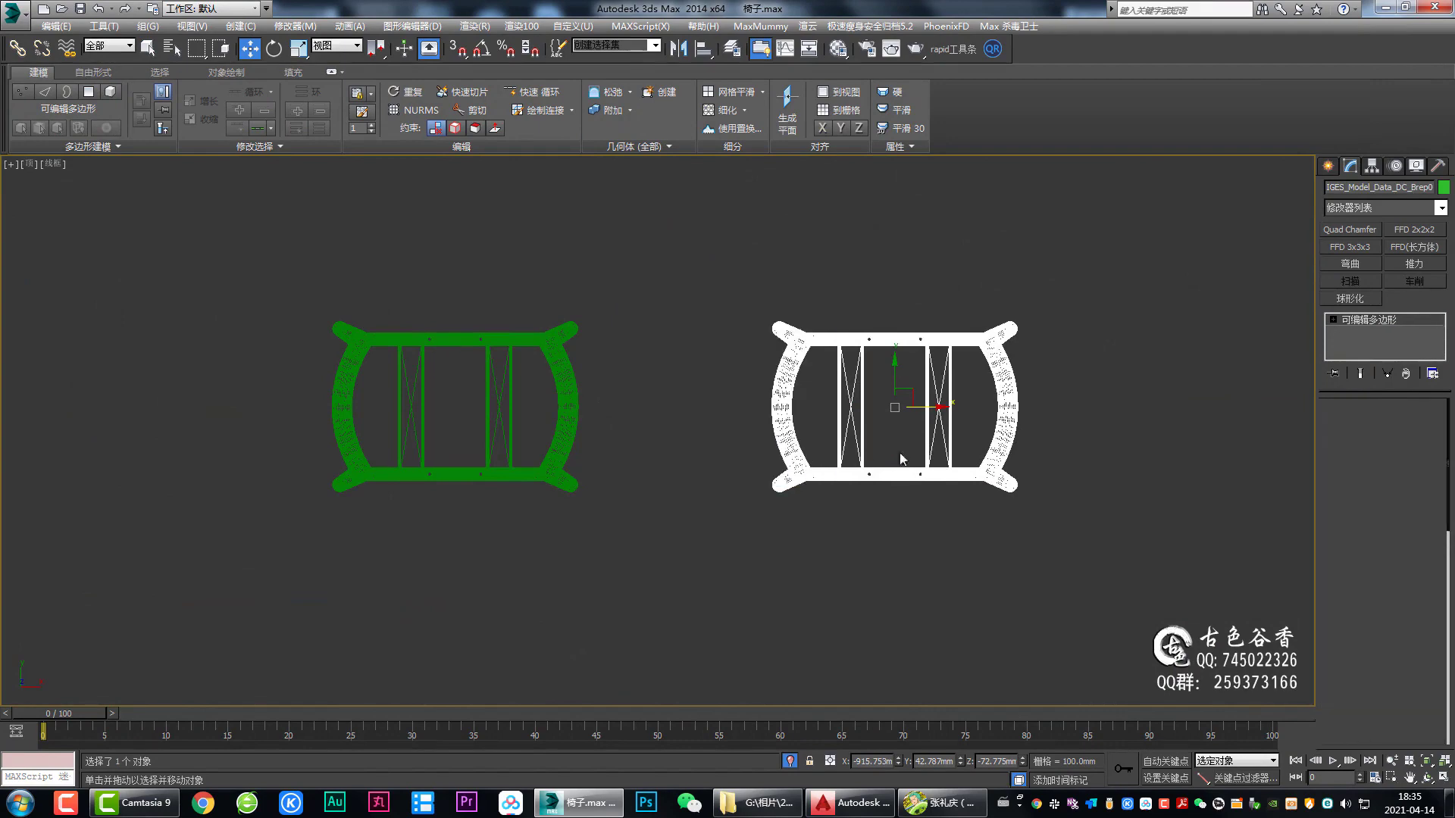
Step: Select the copy's bottom-rail edges, then the right-side rail and leg faces
scroll(867, 462, "up", 2)
scroll(856, 501, "up", 5)
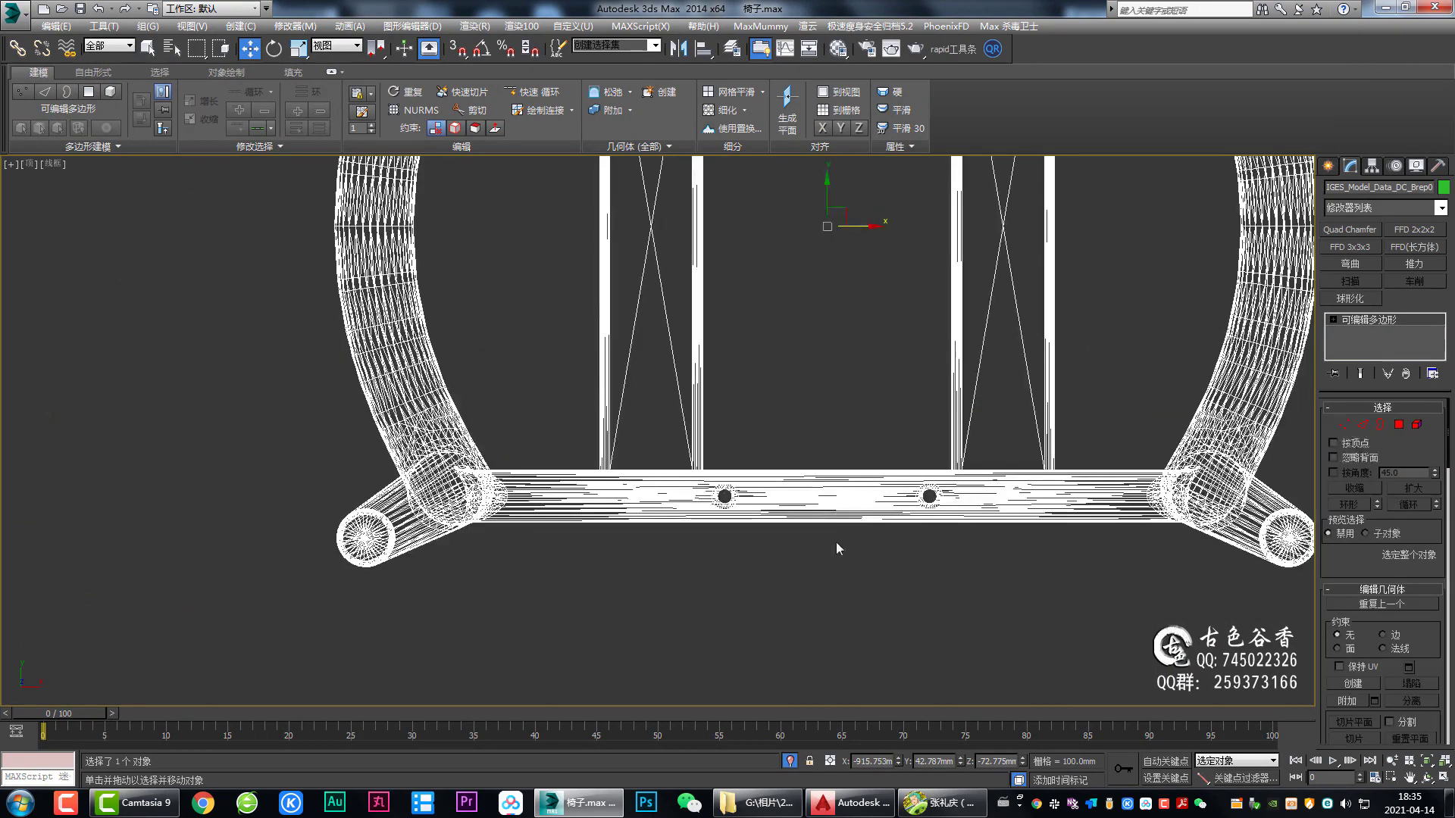
key("2")
left_click_drag(835, 542, 831, 357)
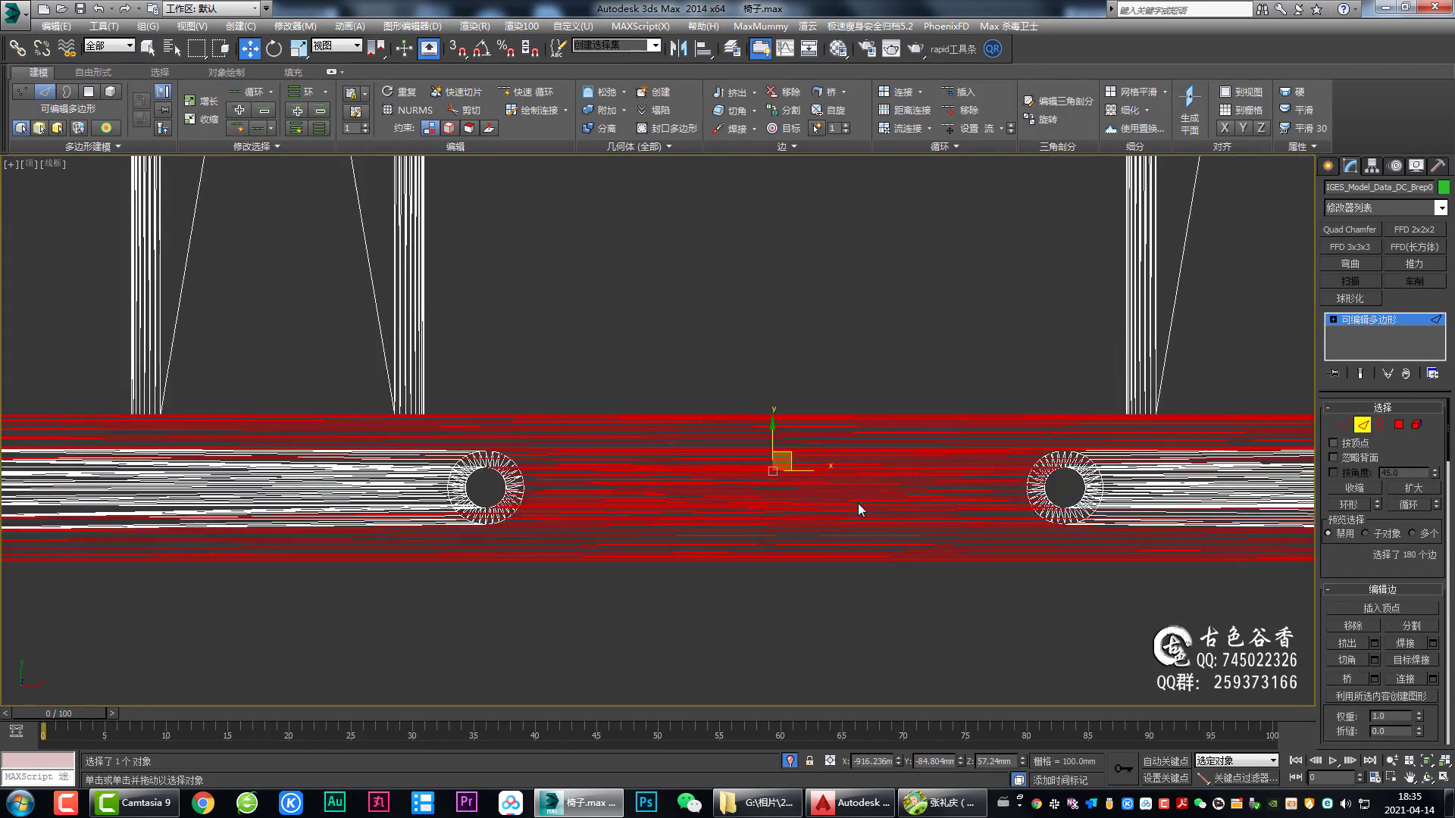
middle_click_drag(858, 503, 859, 503)
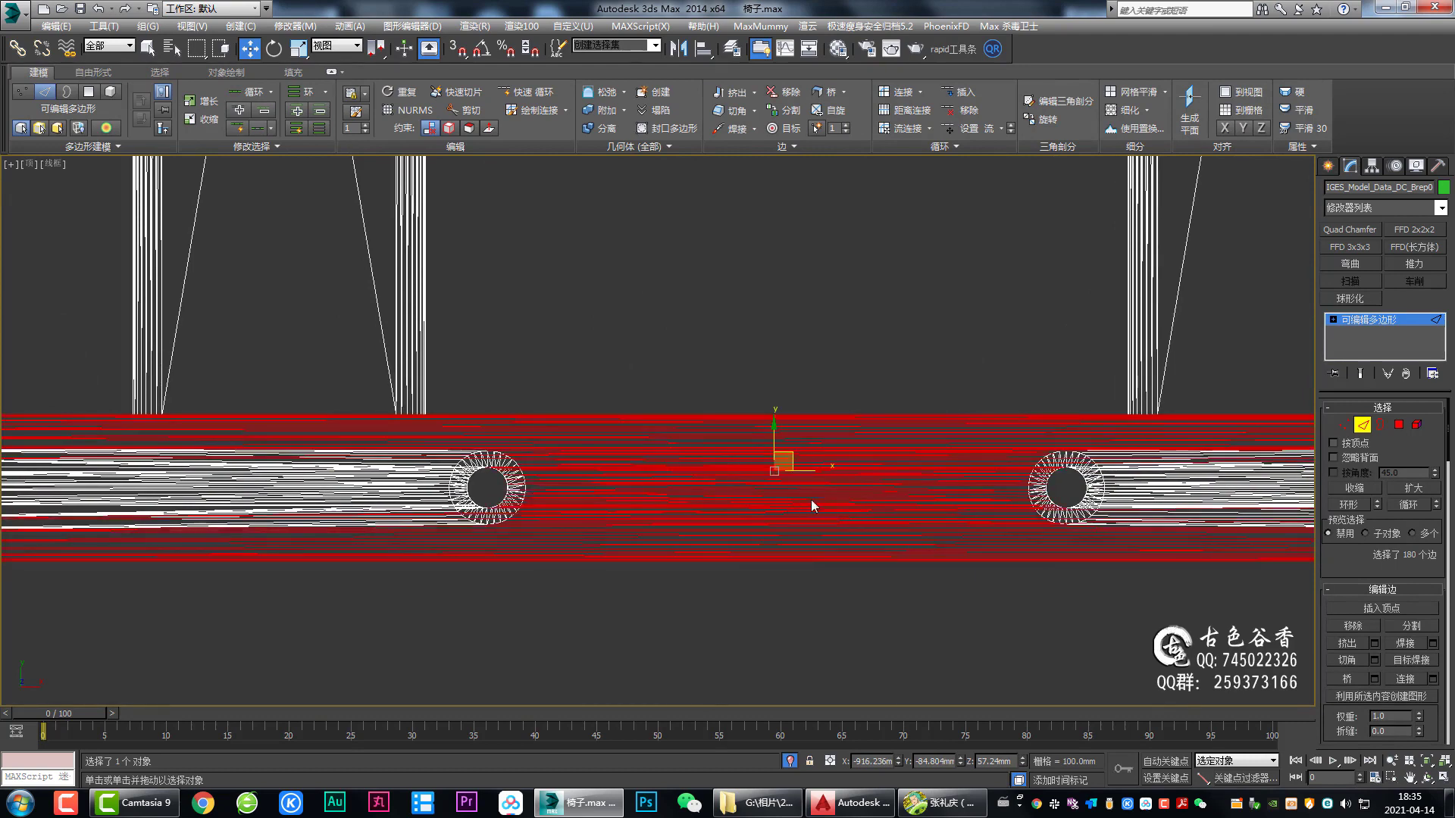
scroll(810, 499, "down", 2)
scroll(811, 499, "down", 3)
scroll(811, 498, "down", 1)
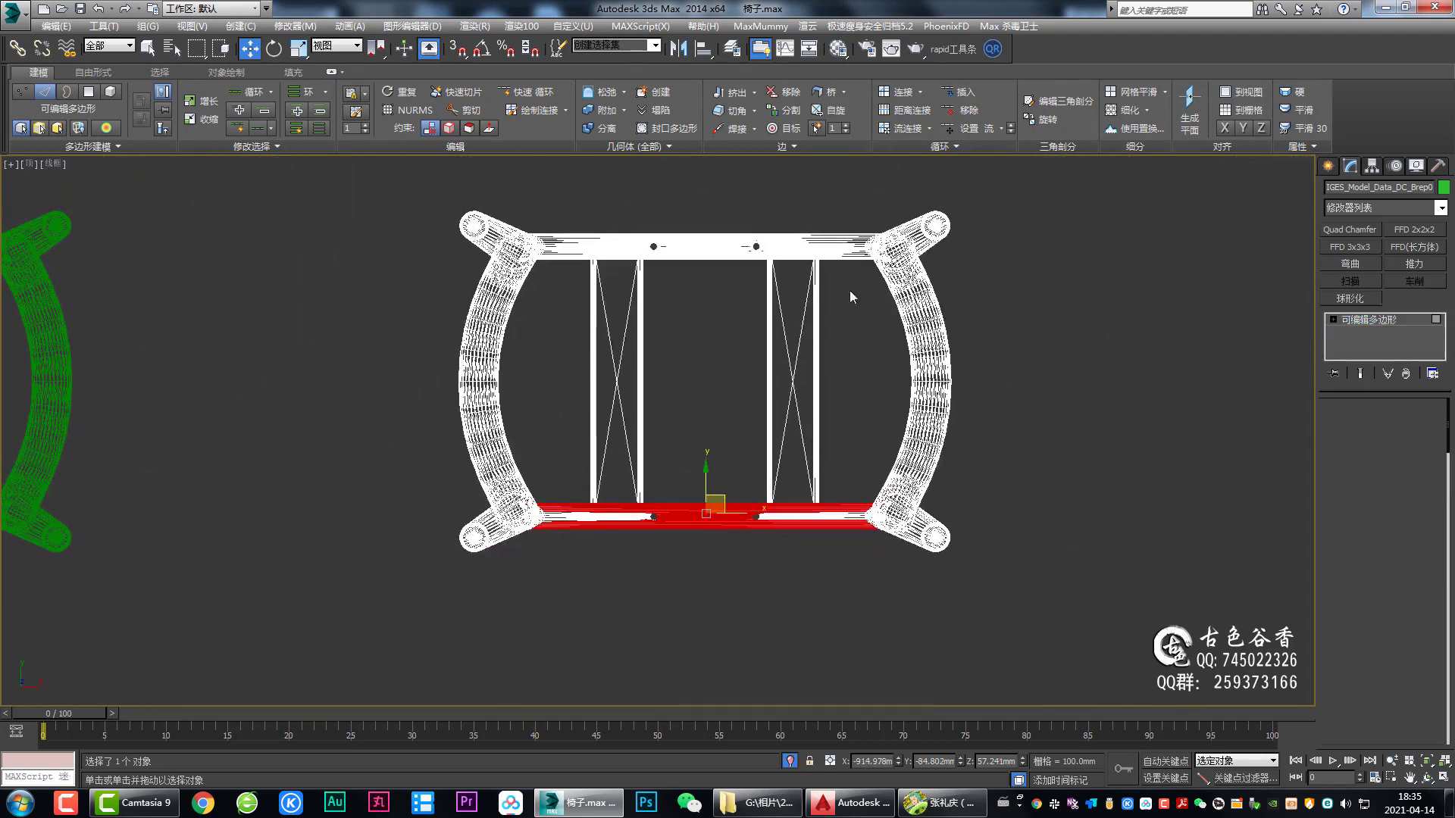
key("4")
left_click_drag(828, 212, 944, 551)
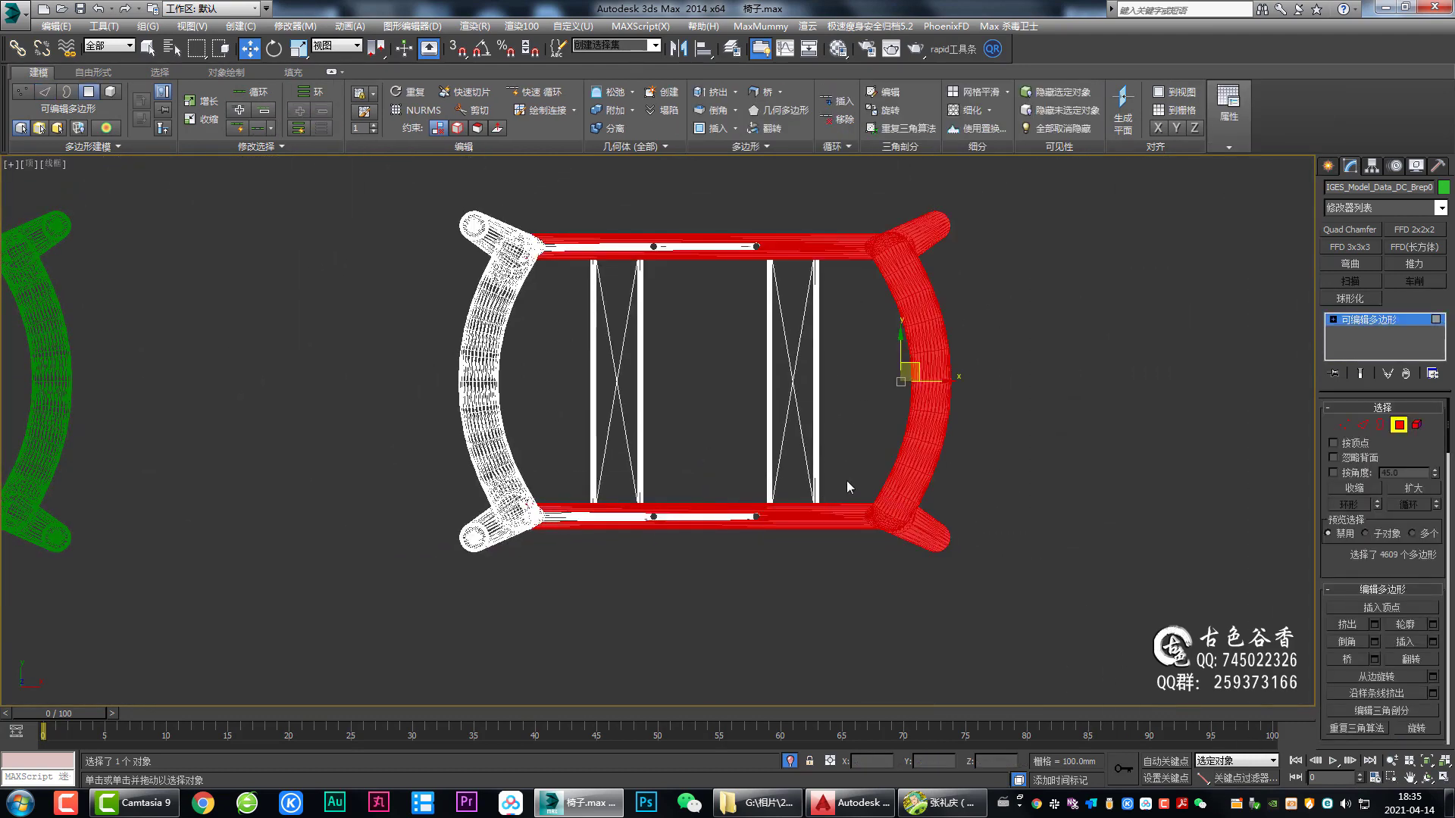
key("q")
Step: Select all borders, then all polygons of the copied frame, and bring up the slice plane
scroll(853, 524, "up", 5)
scroll(853, 534, "down", 4)
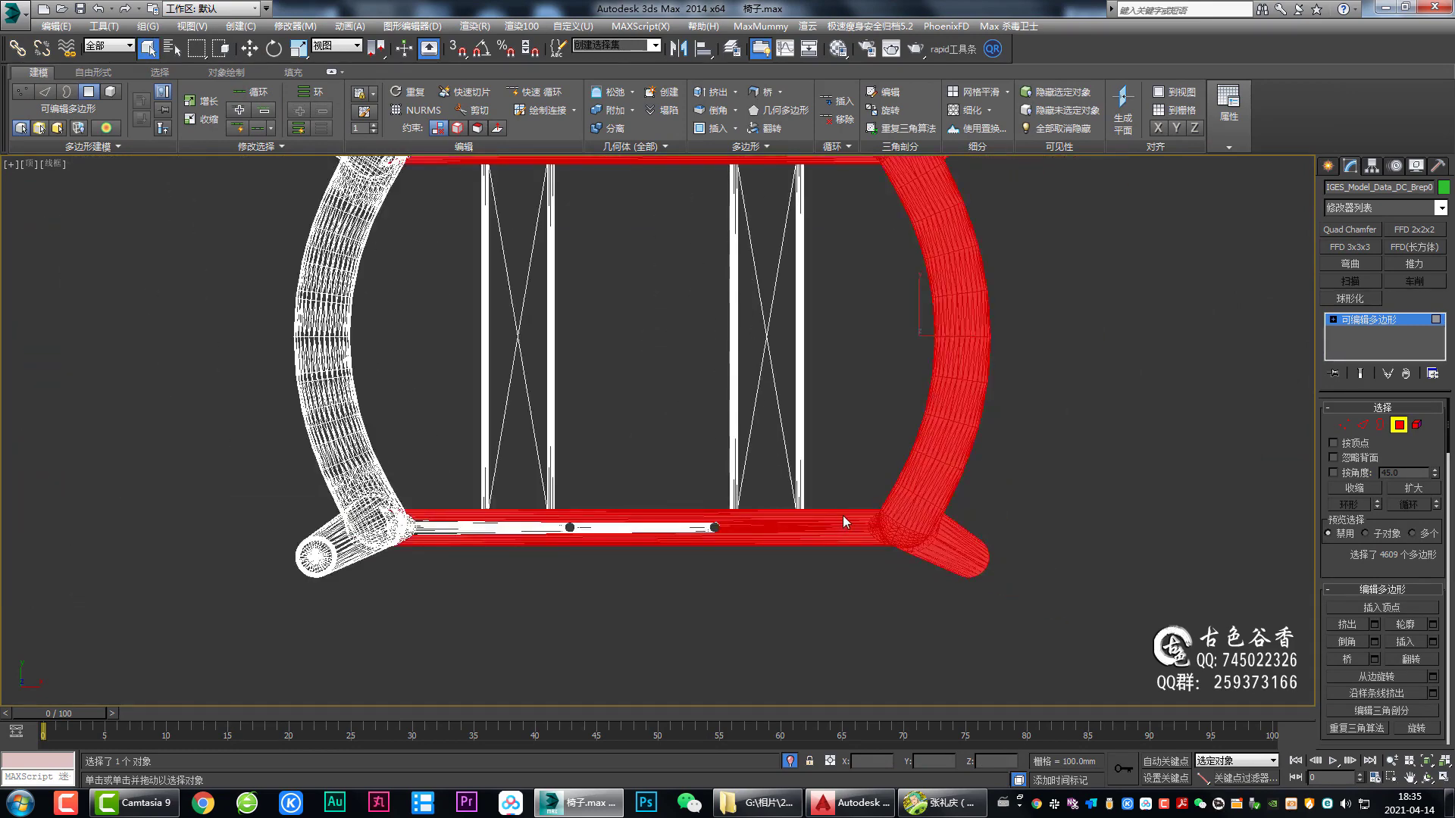
scroll(843, 515, "down", 2)
key("3")
key("ctrl+a")
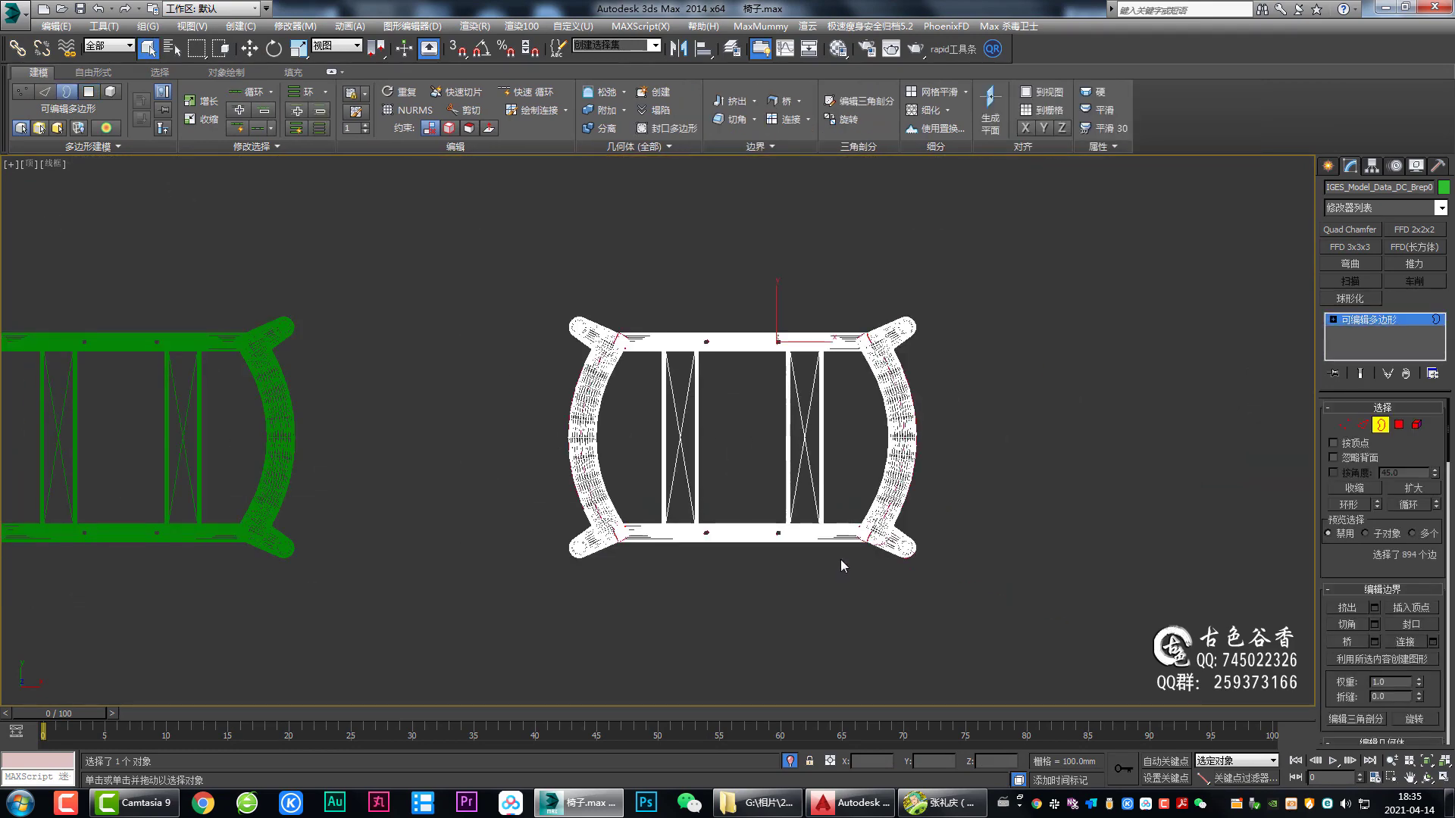
key("4")
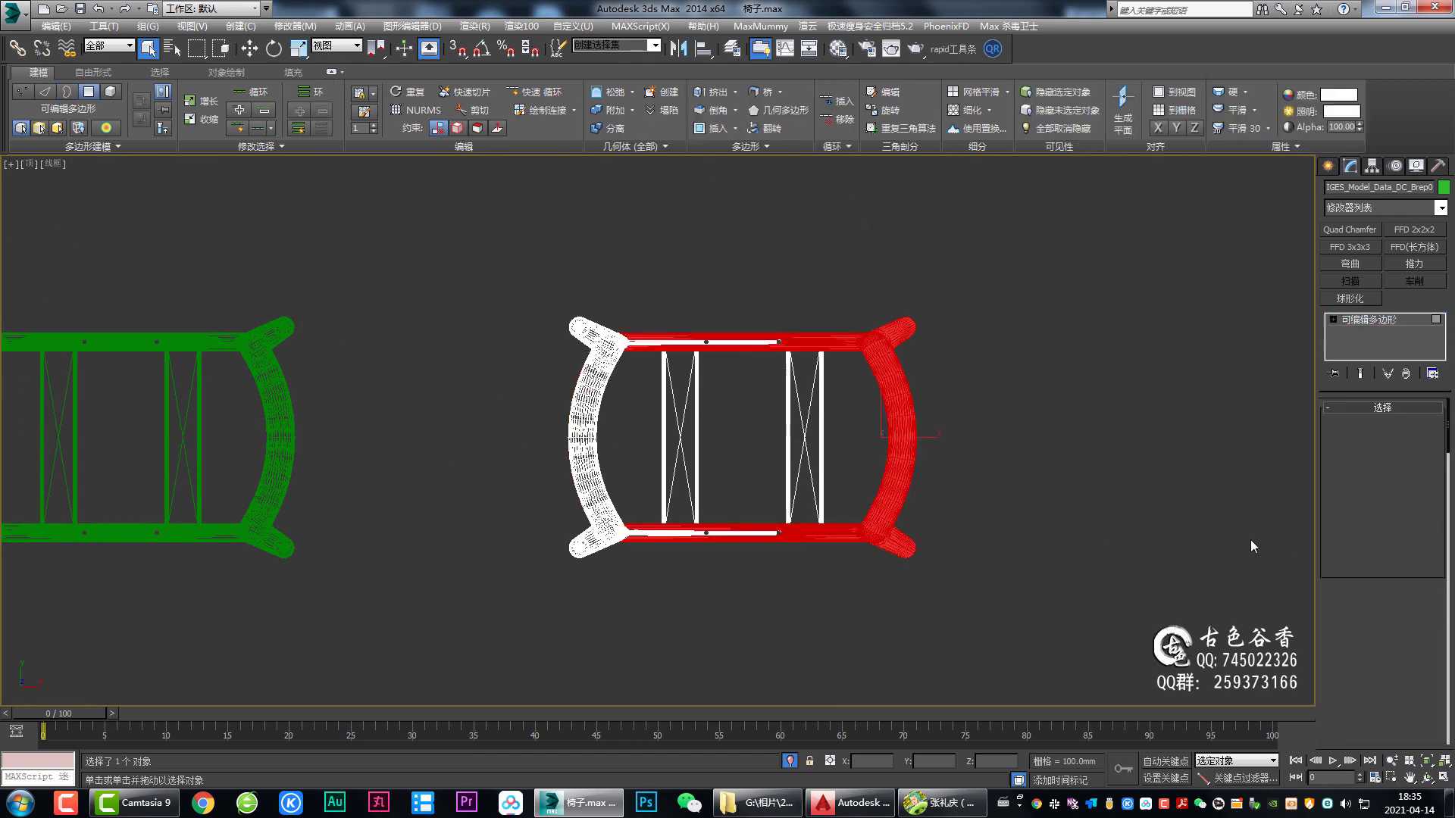
key("ctrl+a")
scroll(1368, 542, "down", 5)
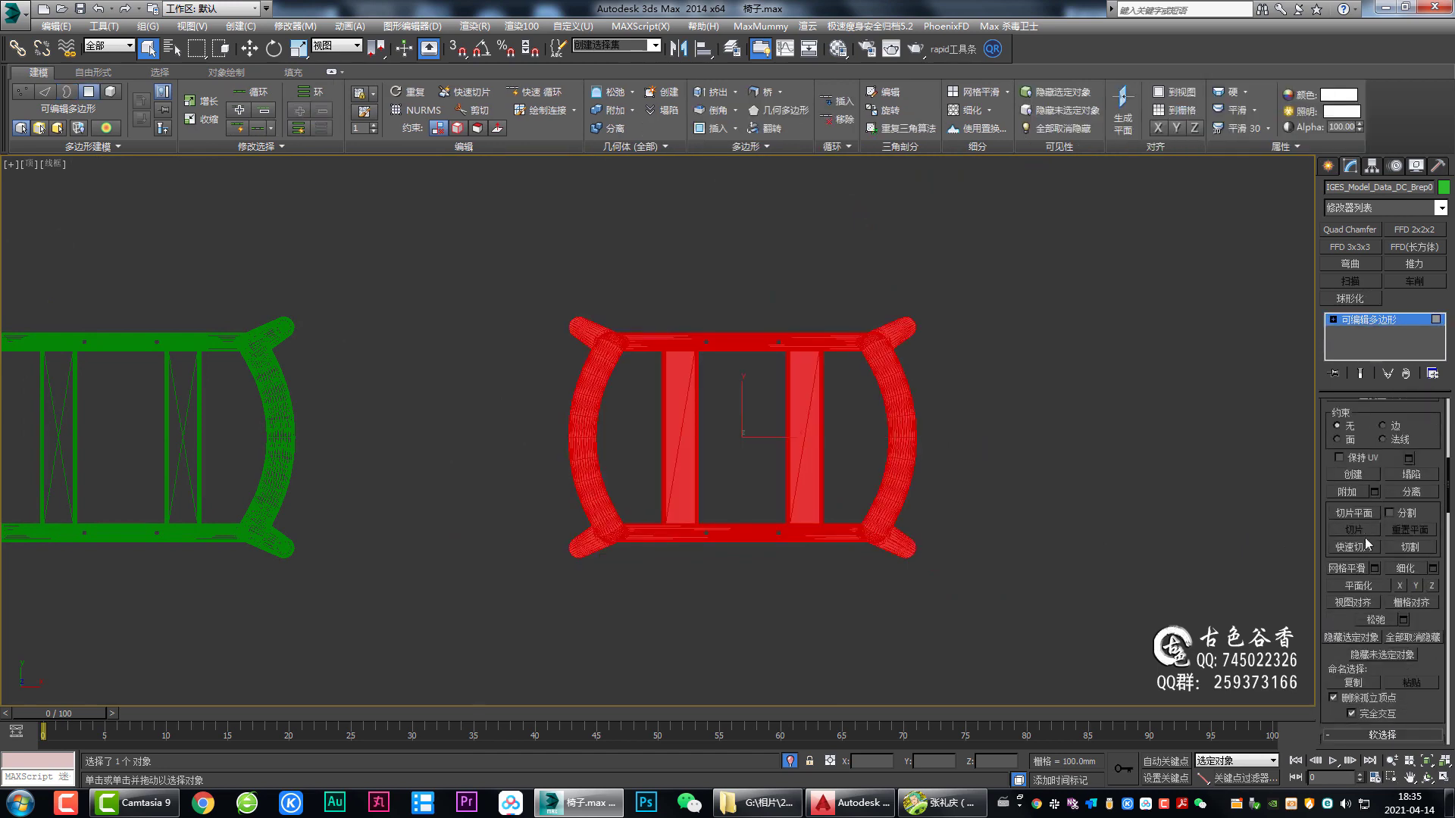
left_click(1348, 515)
Step: Rotate the slice plane 90° upright with angle snap, centre it on the frame, and slice
key("e")
key("a")
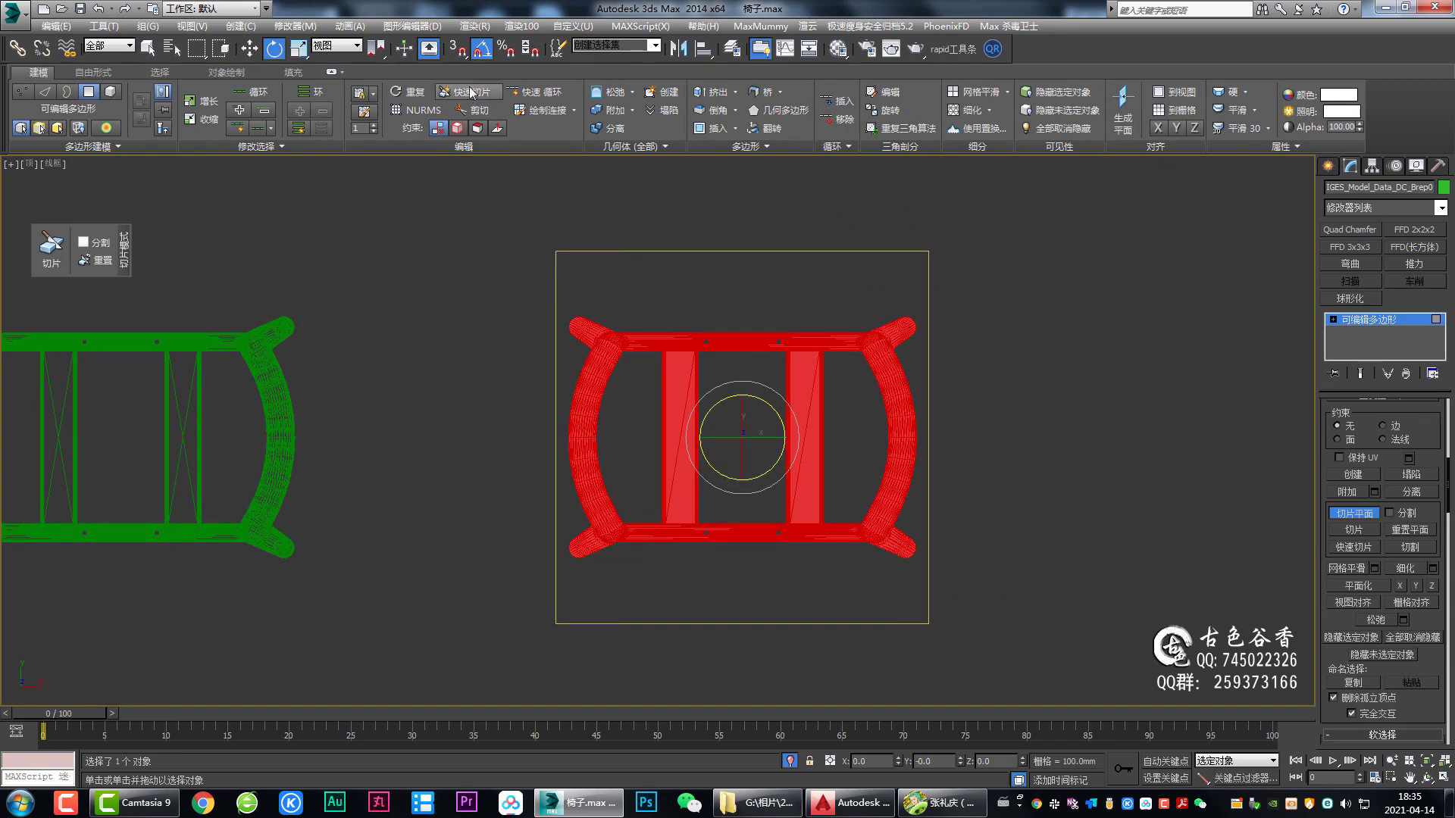
right_click(484, 58)
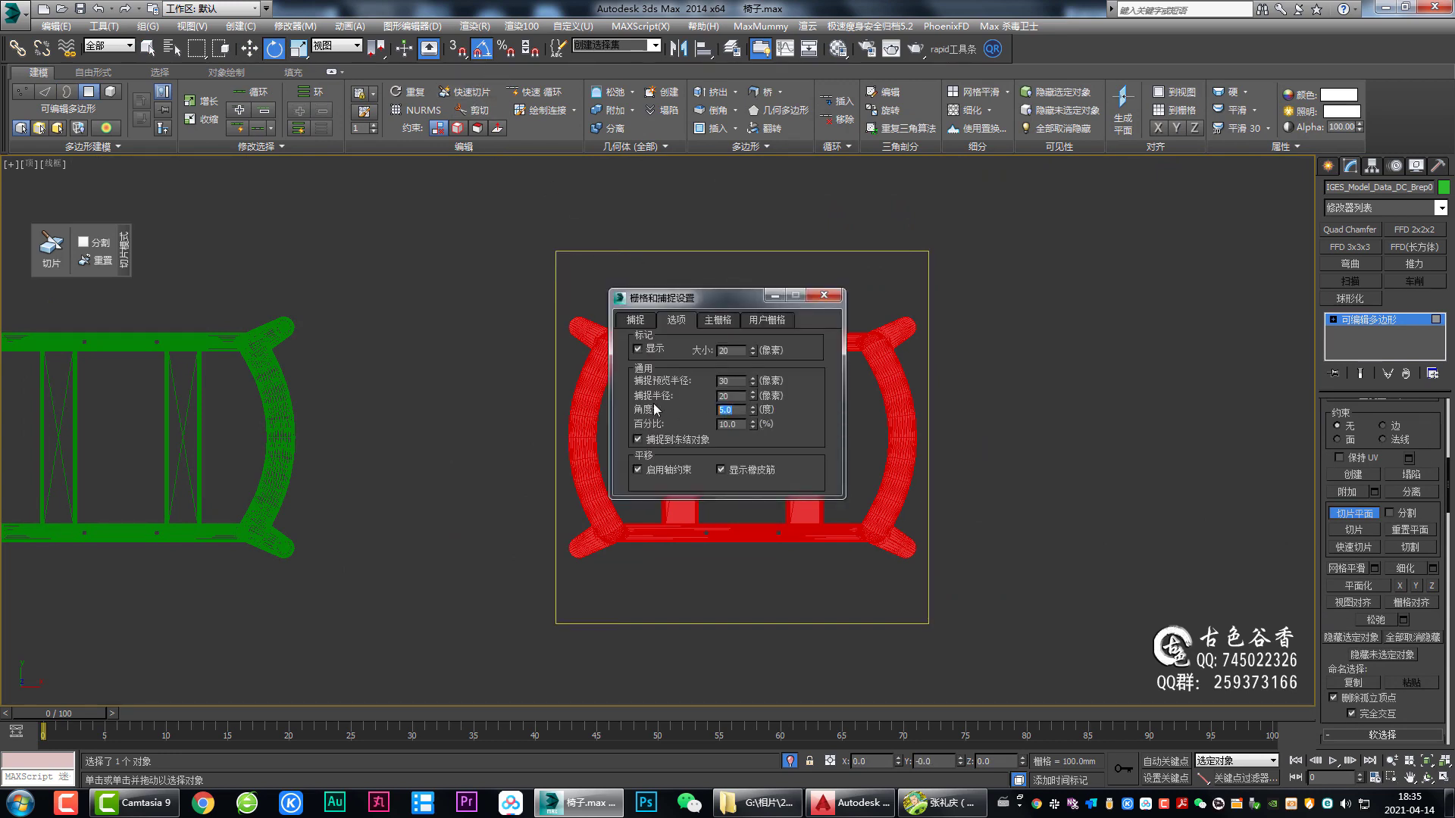
left_click(824, 296)
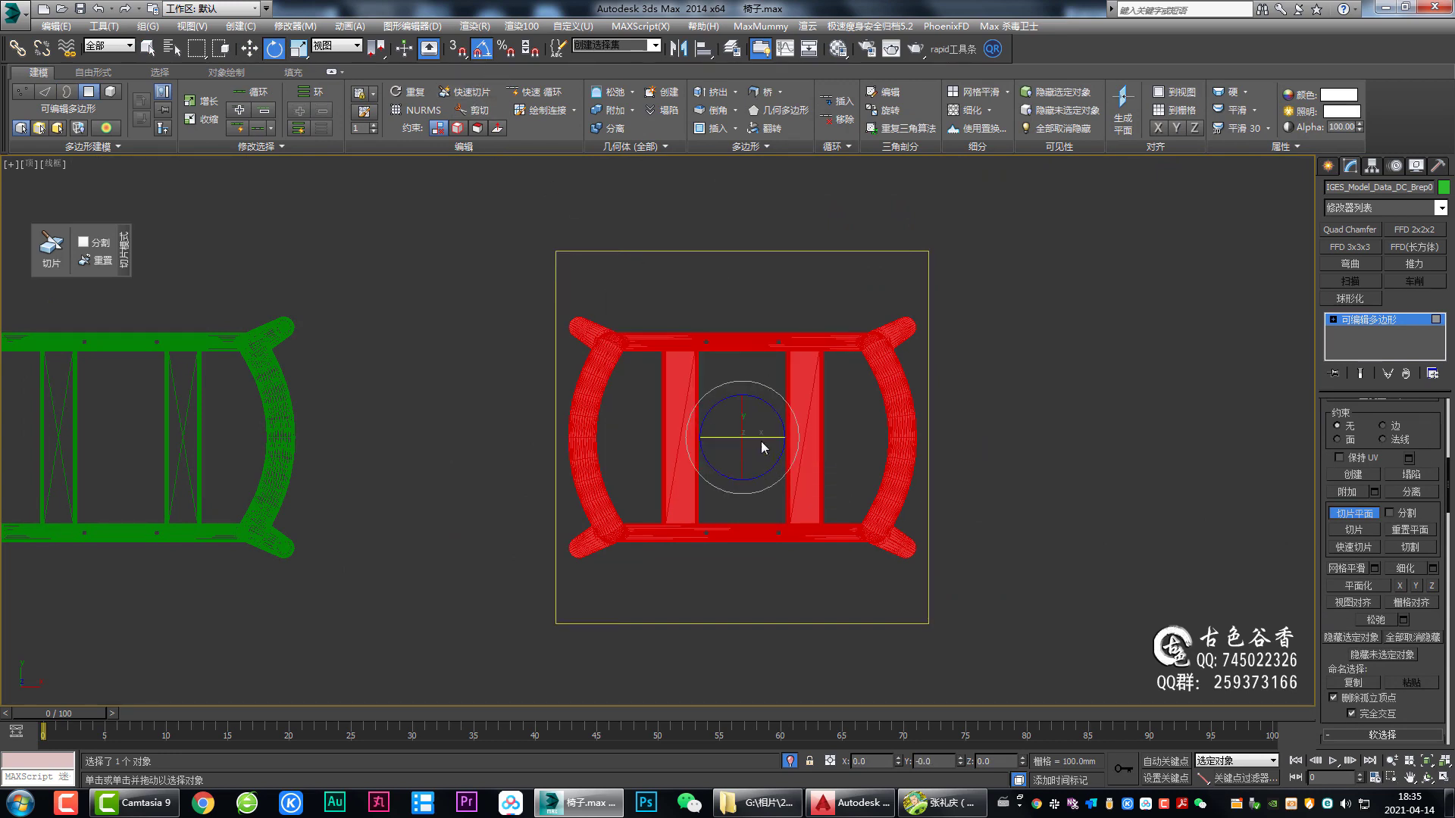
left_click_drag(763, 447, 793, 457)
key("w")
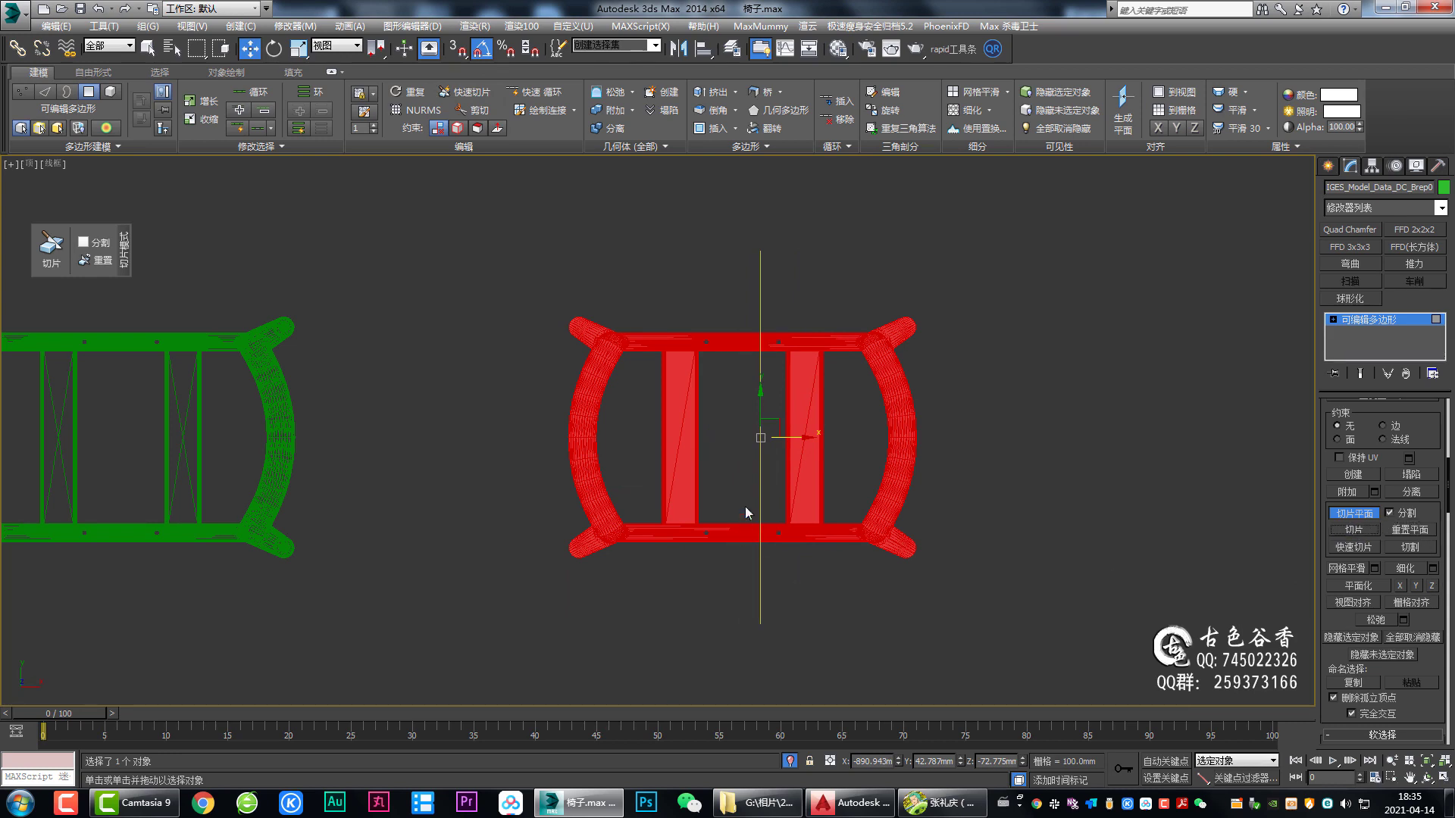
left_click_drag(788, 444, 749, 440)
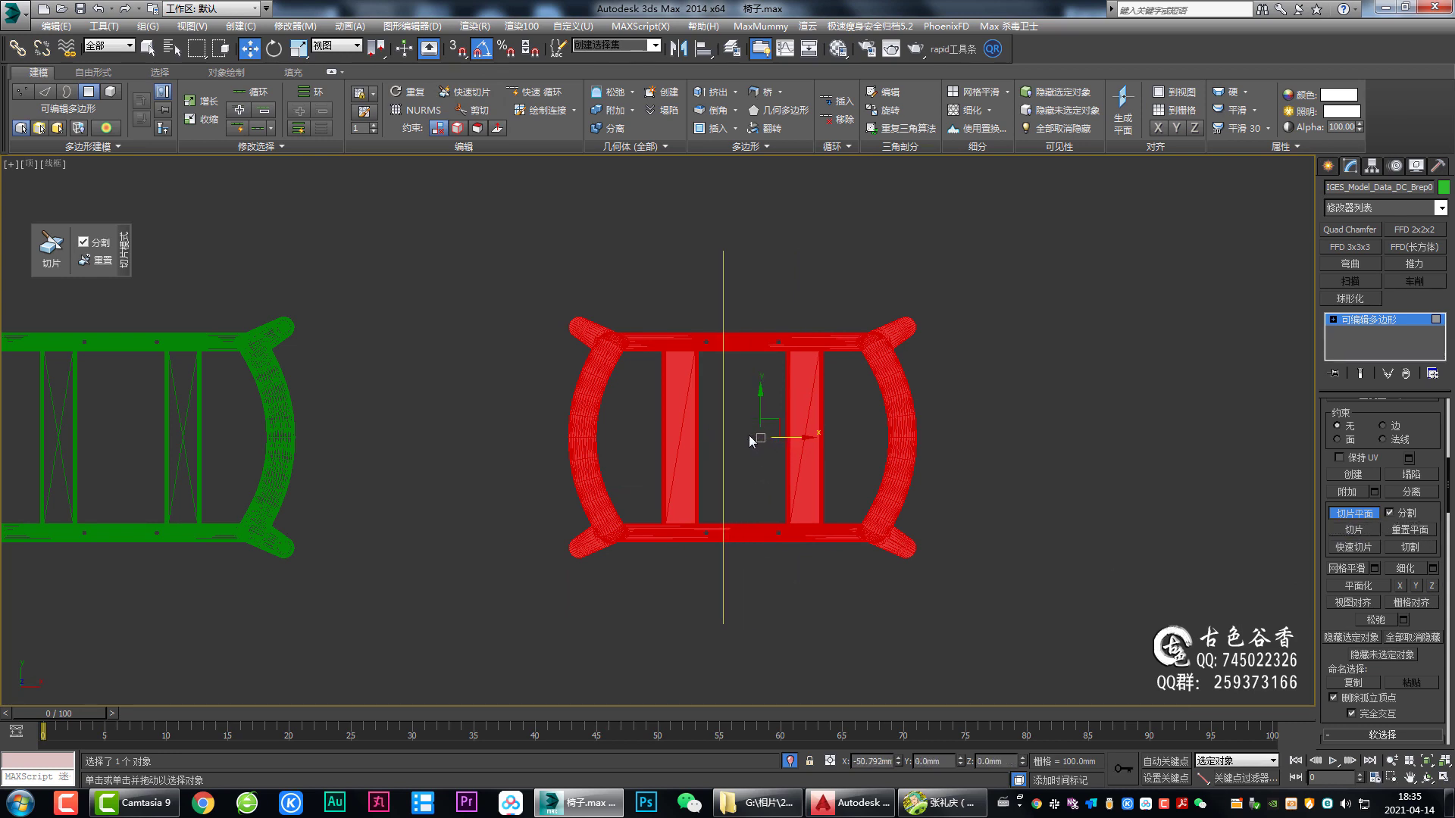
left_click(1349, 535)
left_click(1349, 516)
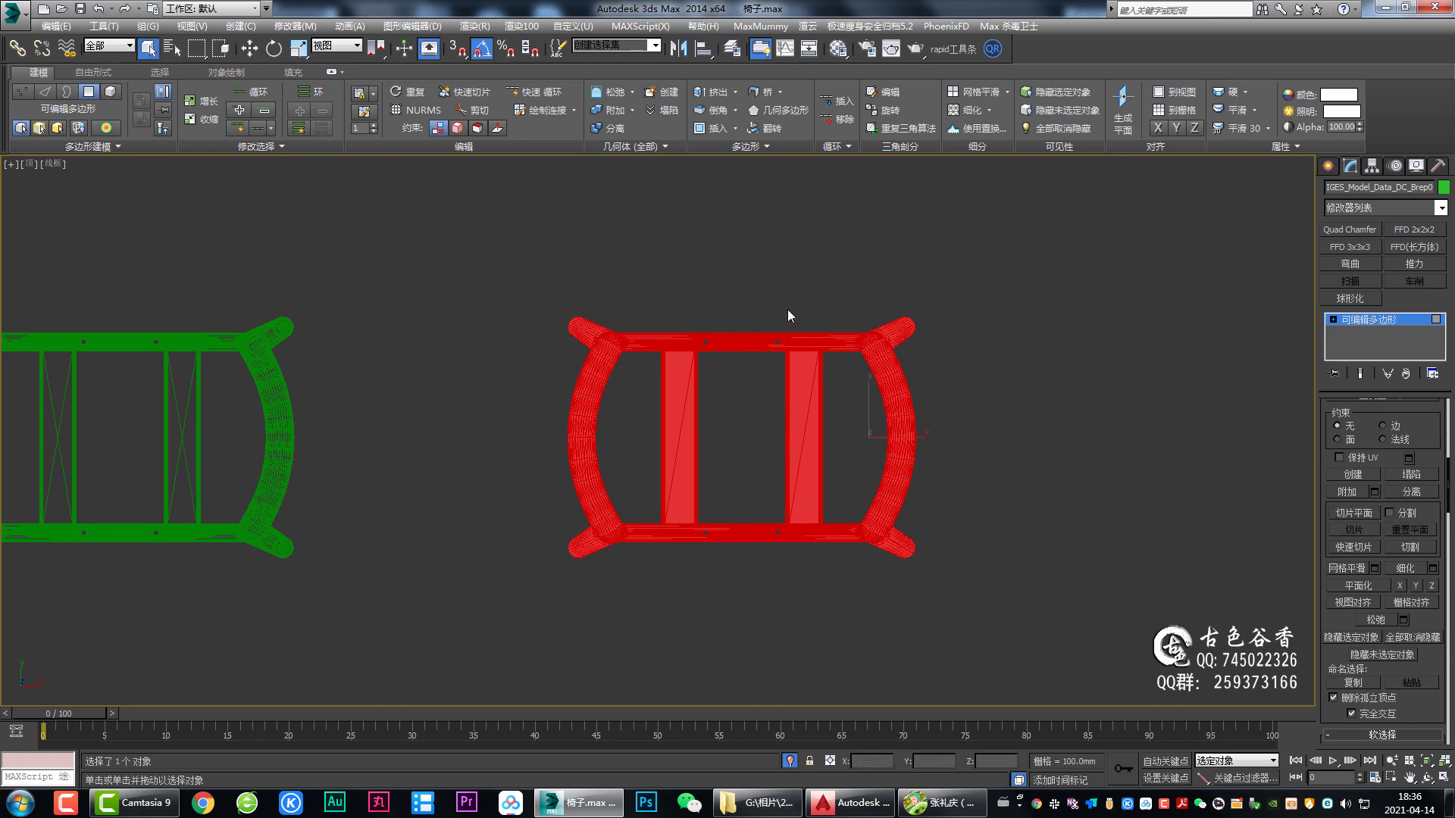
Step: Delete the right half, then the curved frame section and crossbar
left_click(799, 362)
scroll(755, 350, "up", 4)
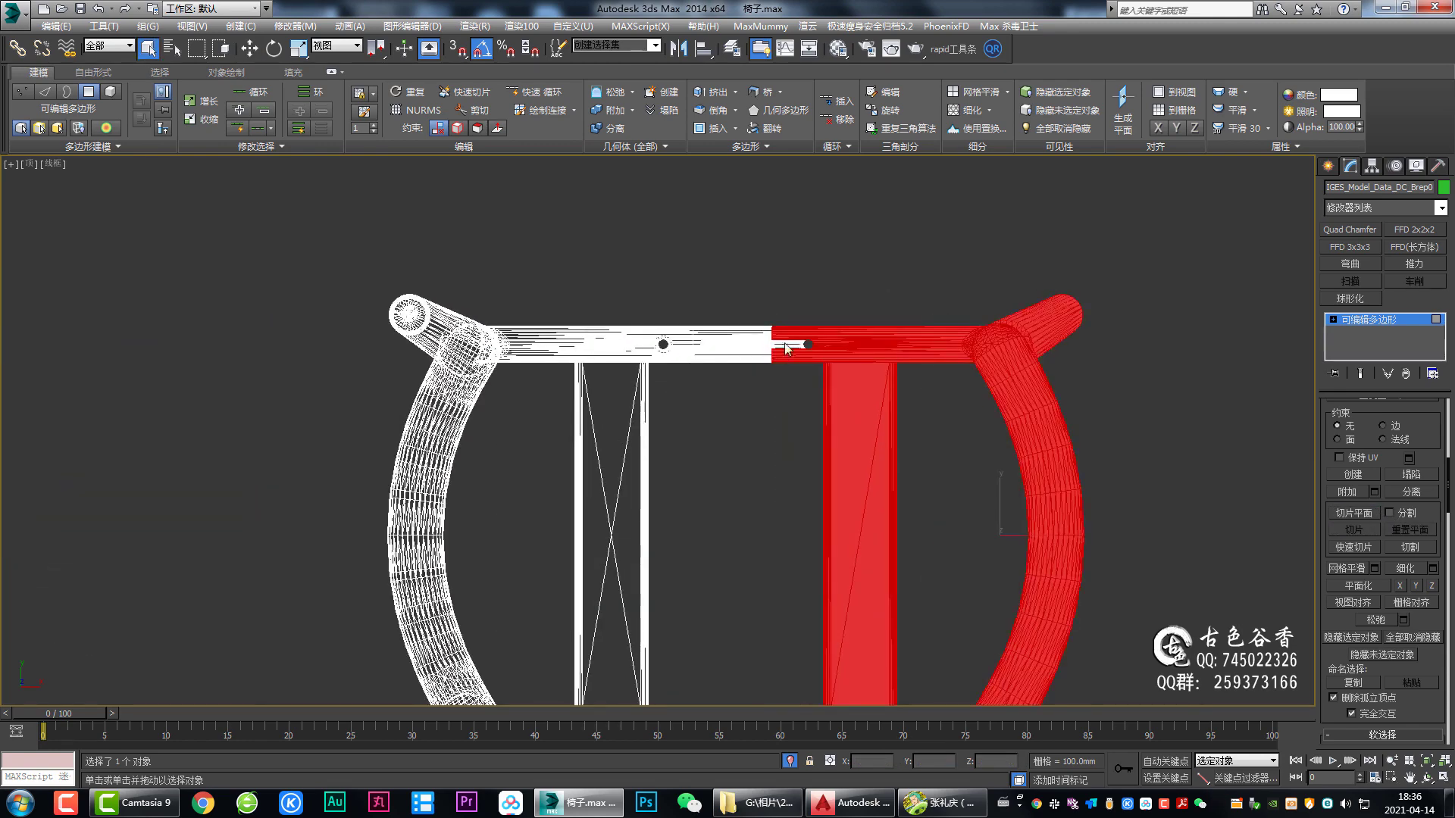
key("Delete")
scroll(803, 424, "down", 2)
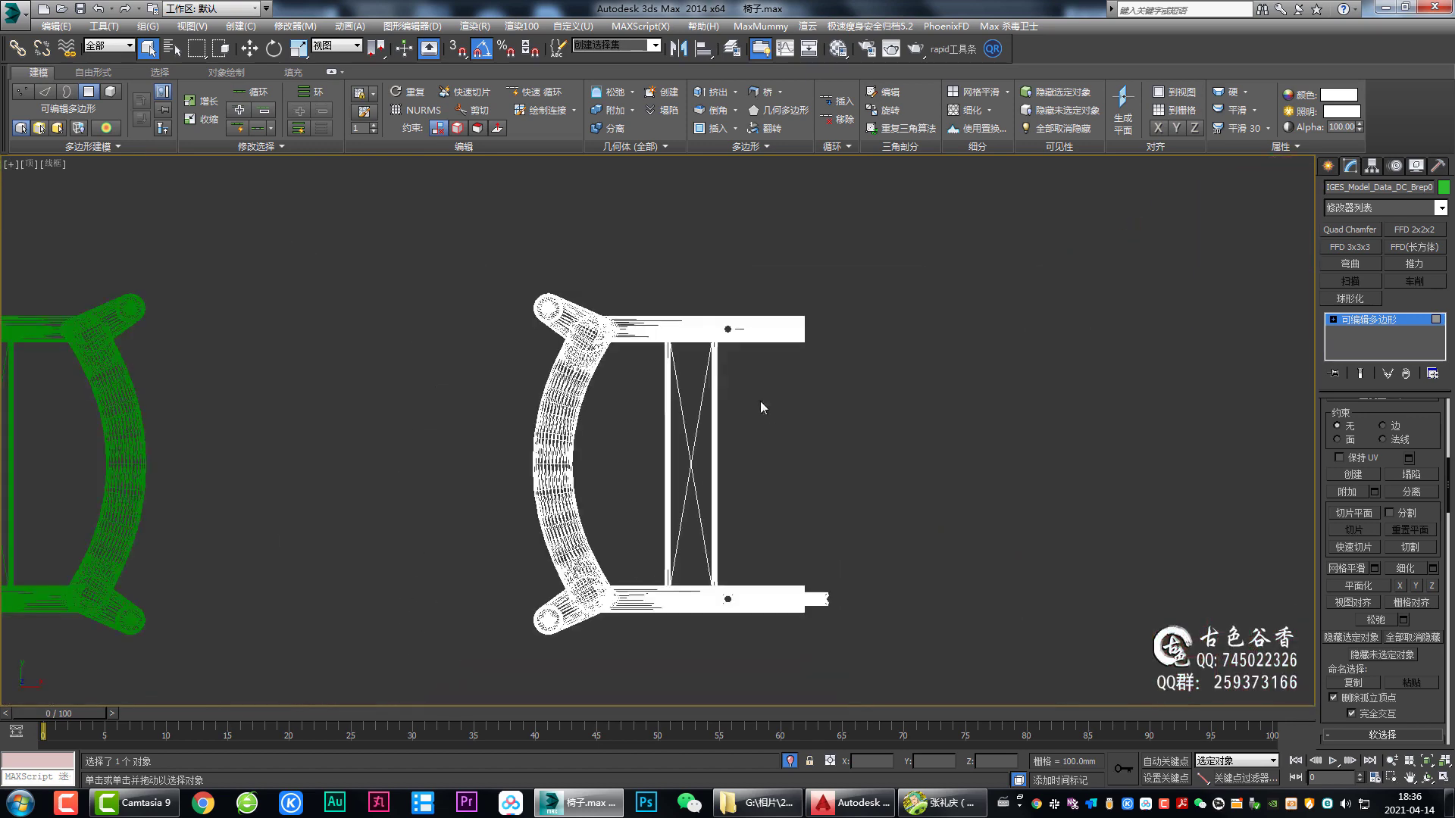
left_click_drag(418, 238, 728, 716)
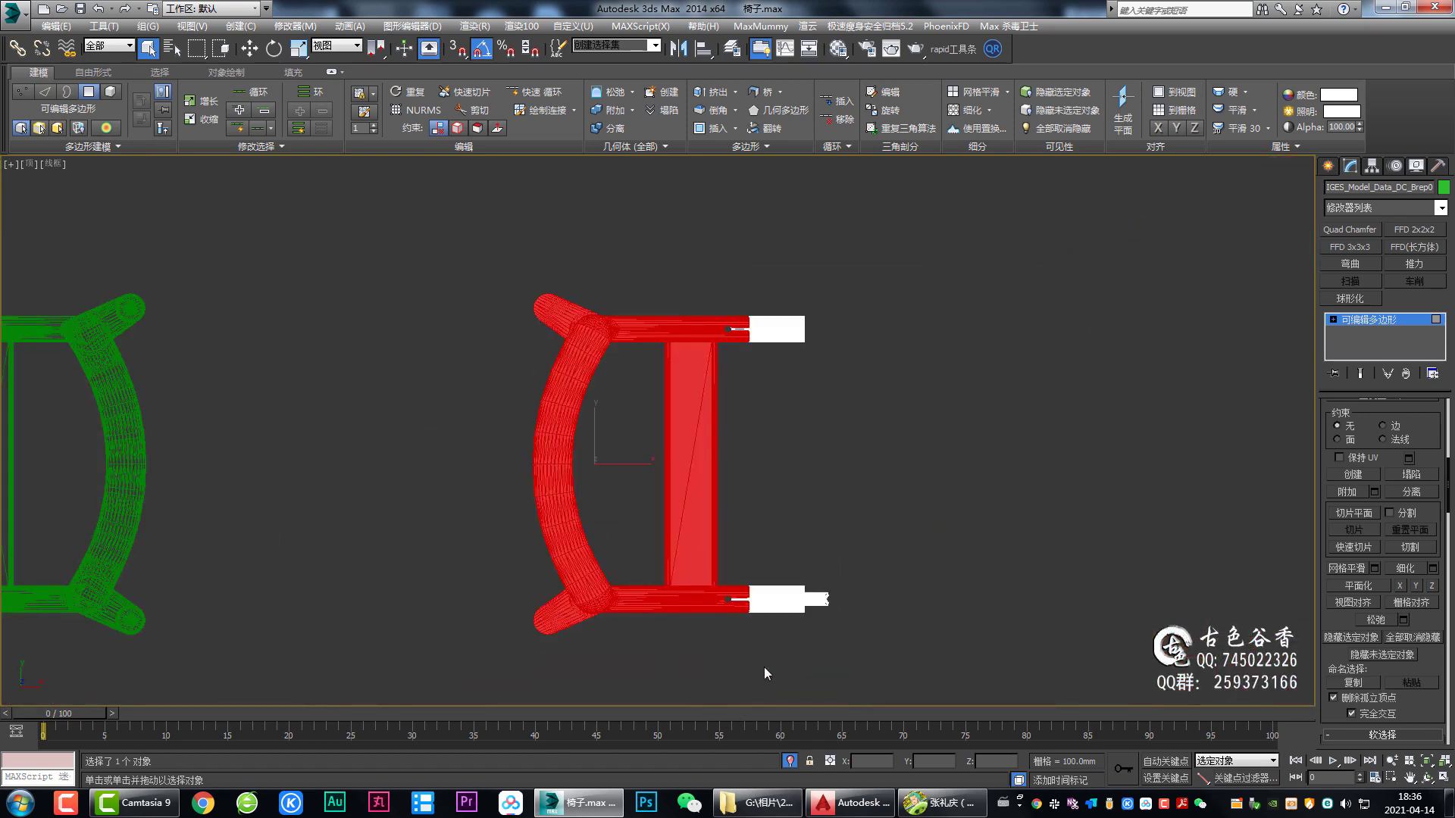
key("Delete")
Step: Select the leftover bottom bar end and view it from the Left view
left_click_drag(813, 576, 811, 571)
scroll(702, 577, "up", 2)
left_click_drag(711, 576, 787, 678)
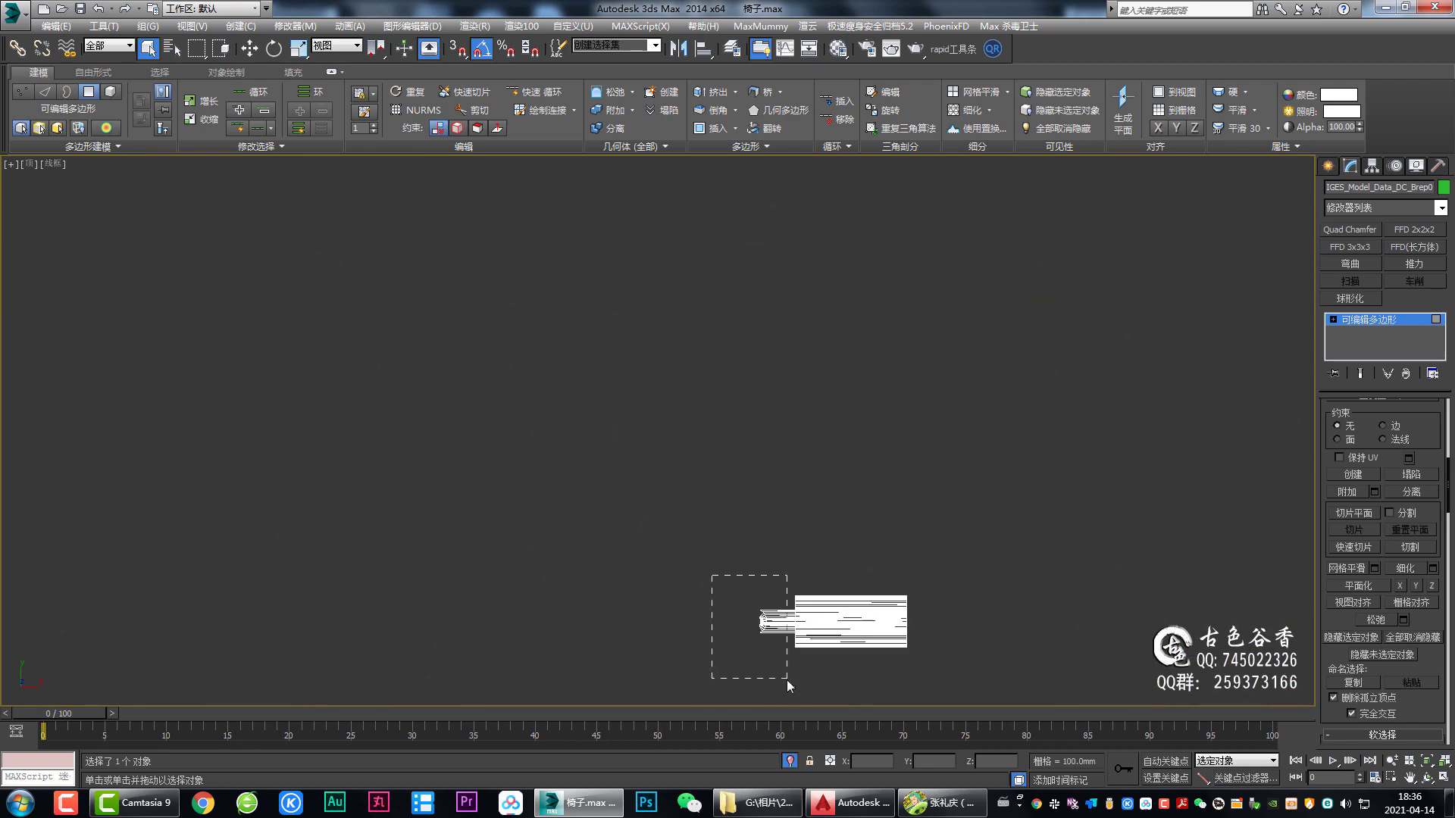
middle_click_drag(803, 342, 750, 291)
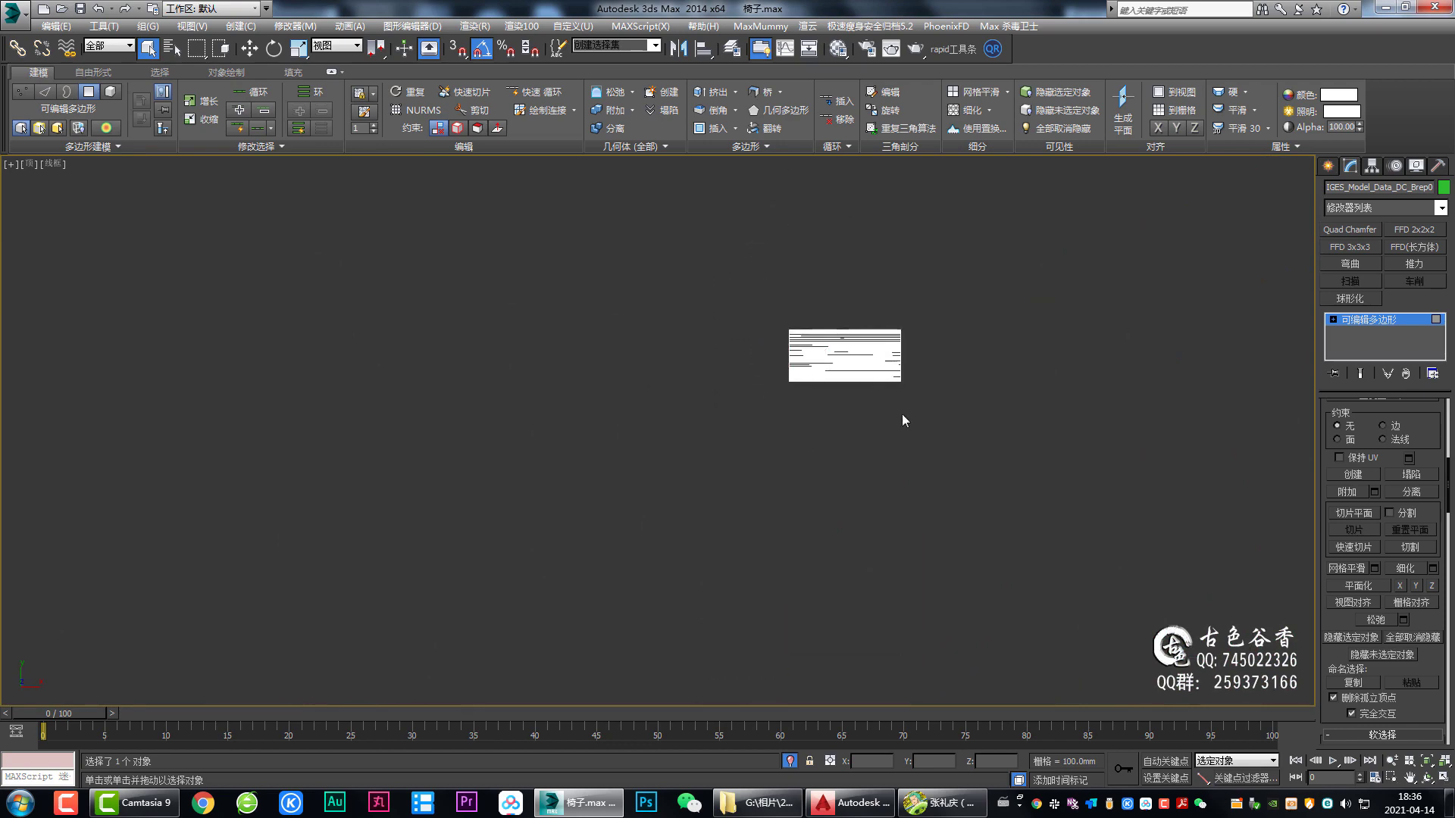
key("l")
scroll(744, 500, "up", 5)
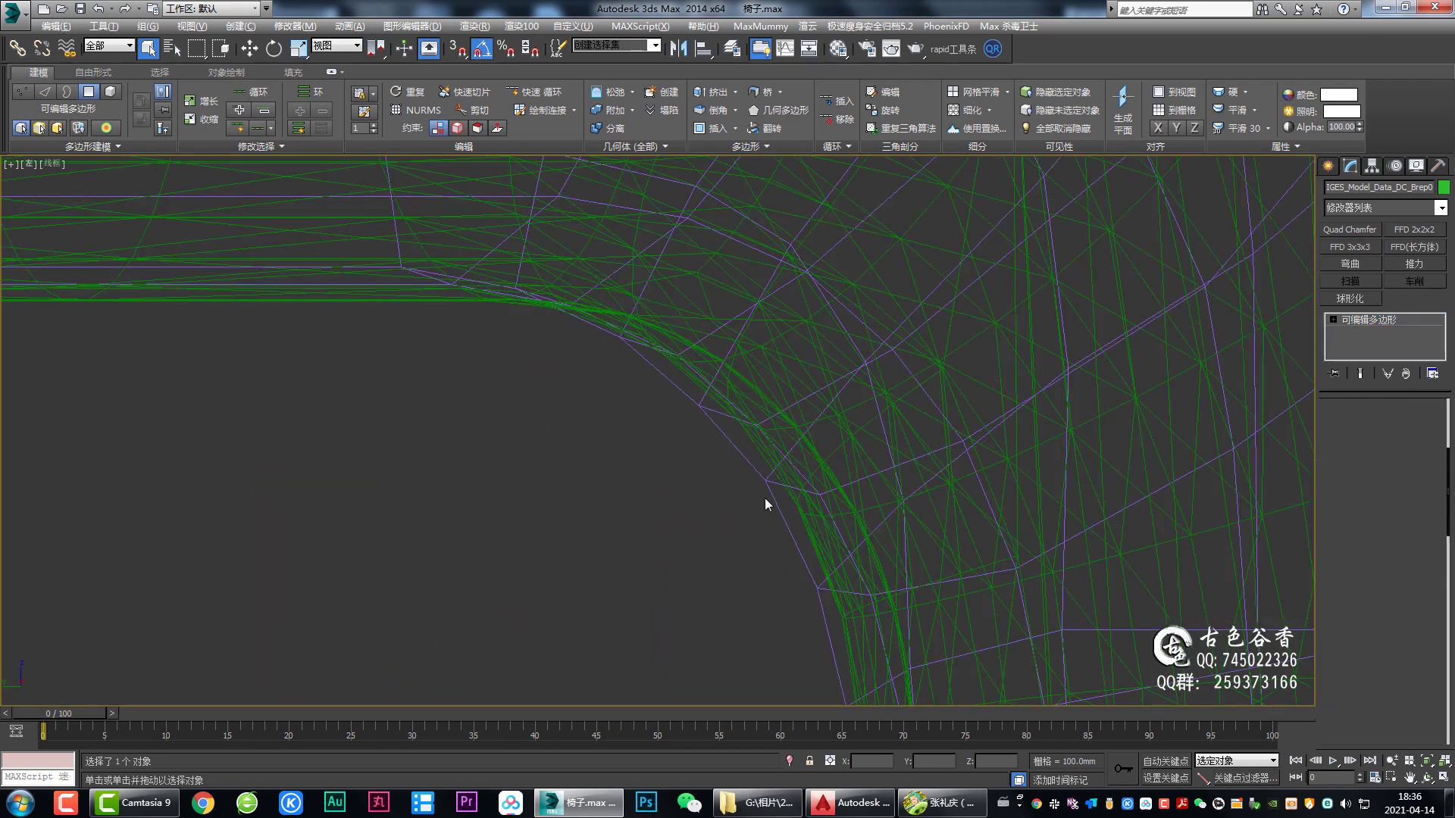
Step: Isolate the selection and draw a snapped rectangle across the rounded outline, with viewport rendering off
key("alt+q")
scroll(896, 450, "up", 3)
scroll(816, 436, "down", 2)
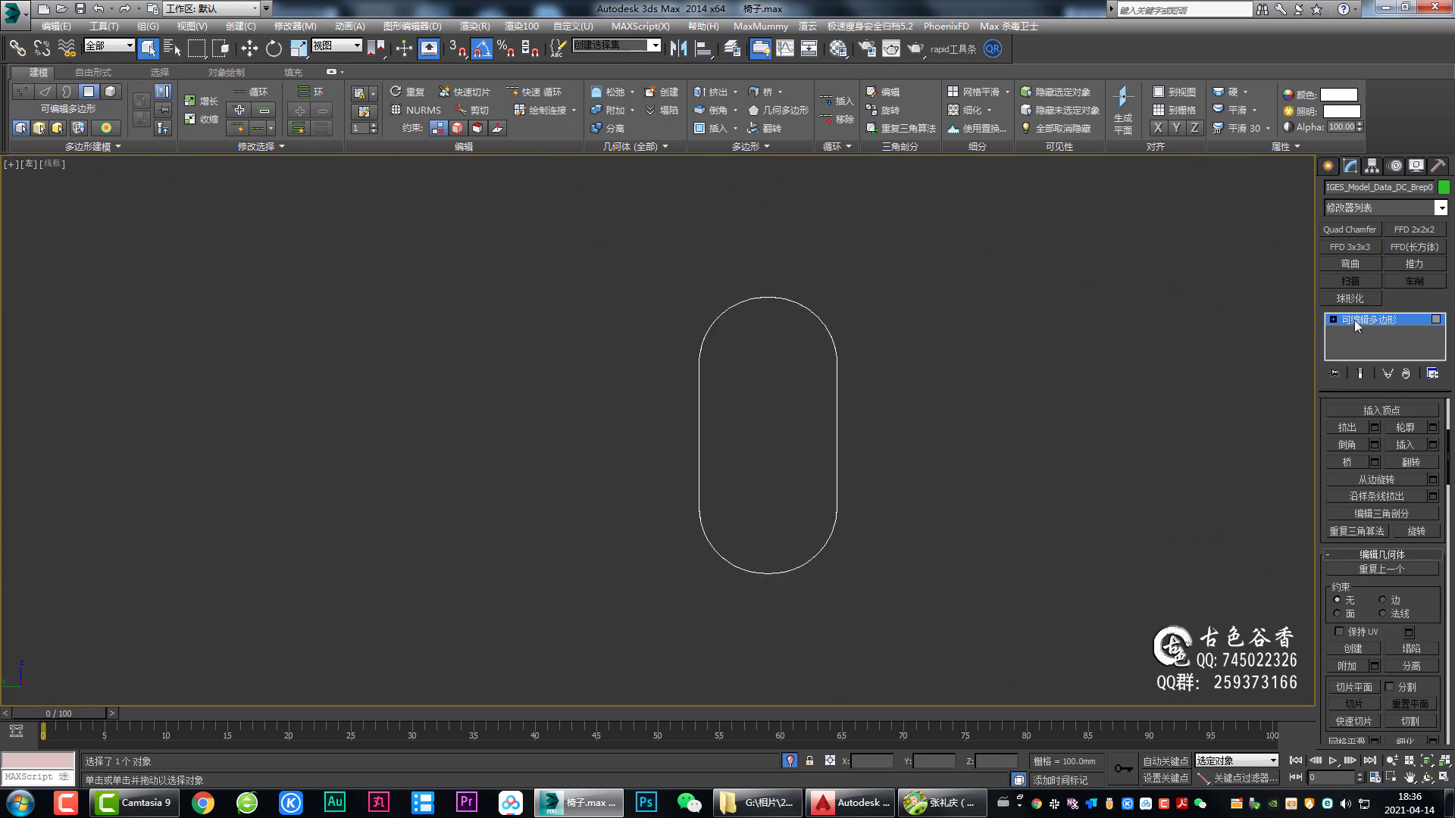
left_click(1328, 165)
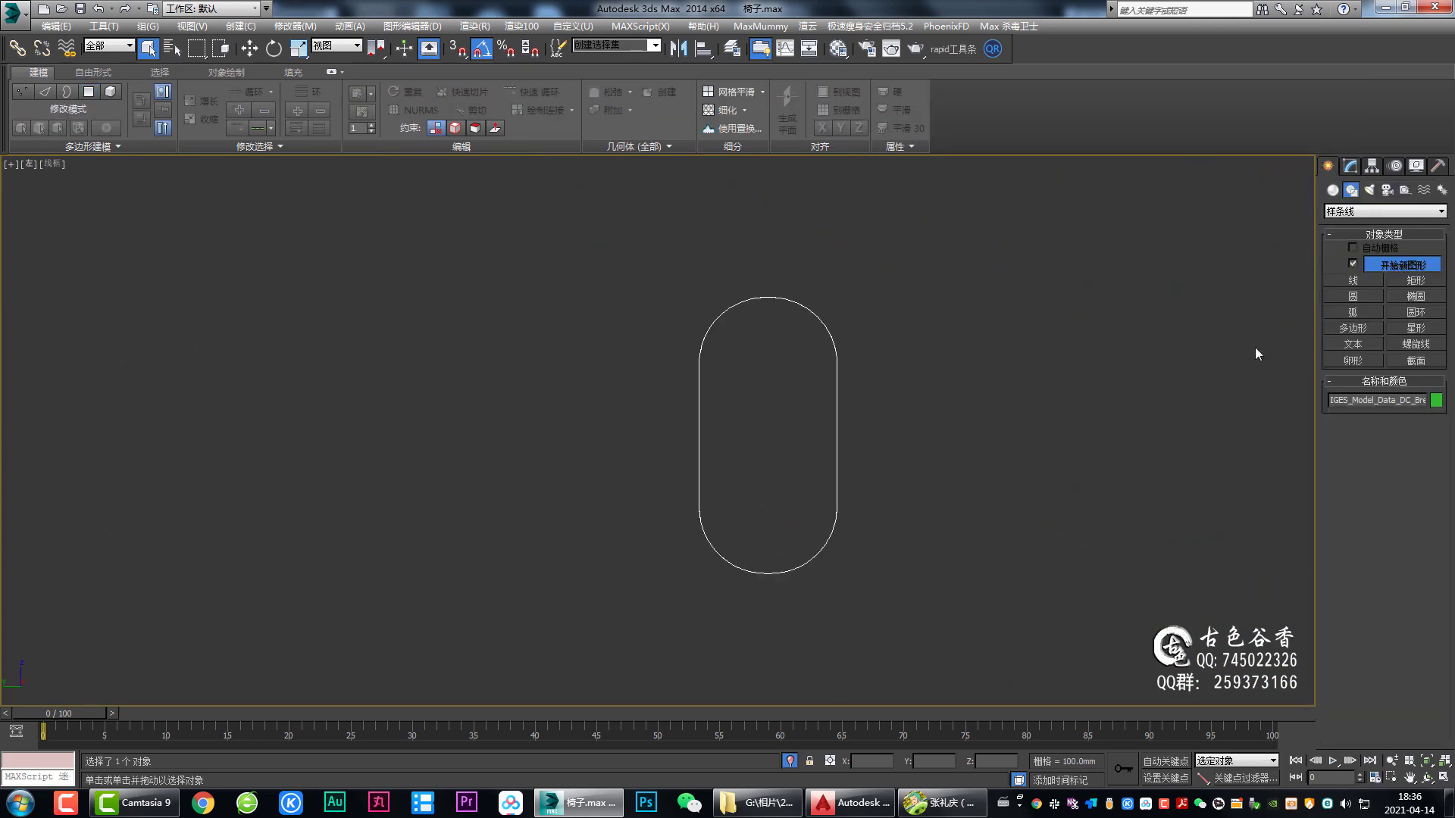
left_click(1411, 281)
middle_click_drag(820, 443, 817, 406)
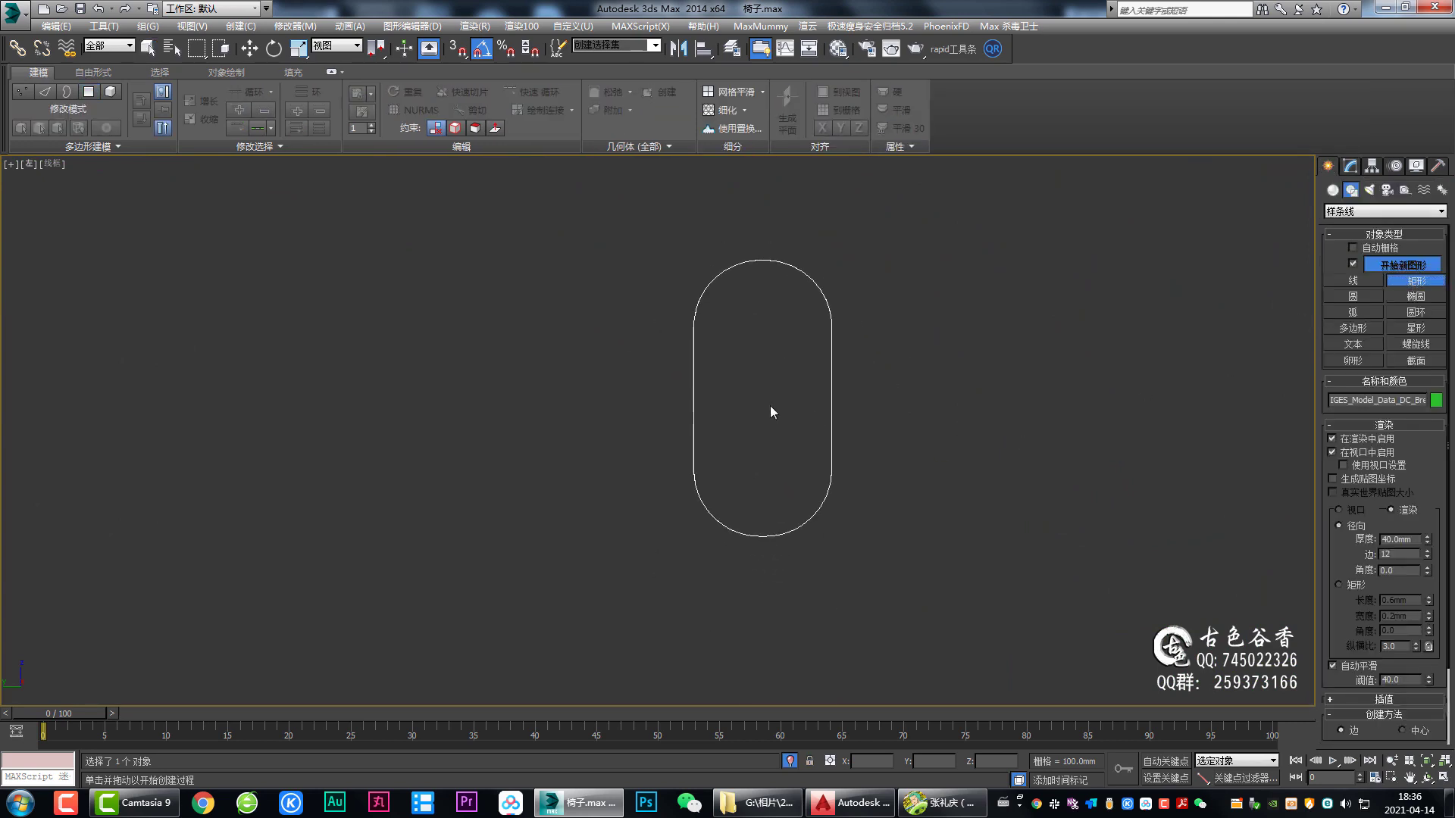
left_click_drag(693, 470, 832, 357)
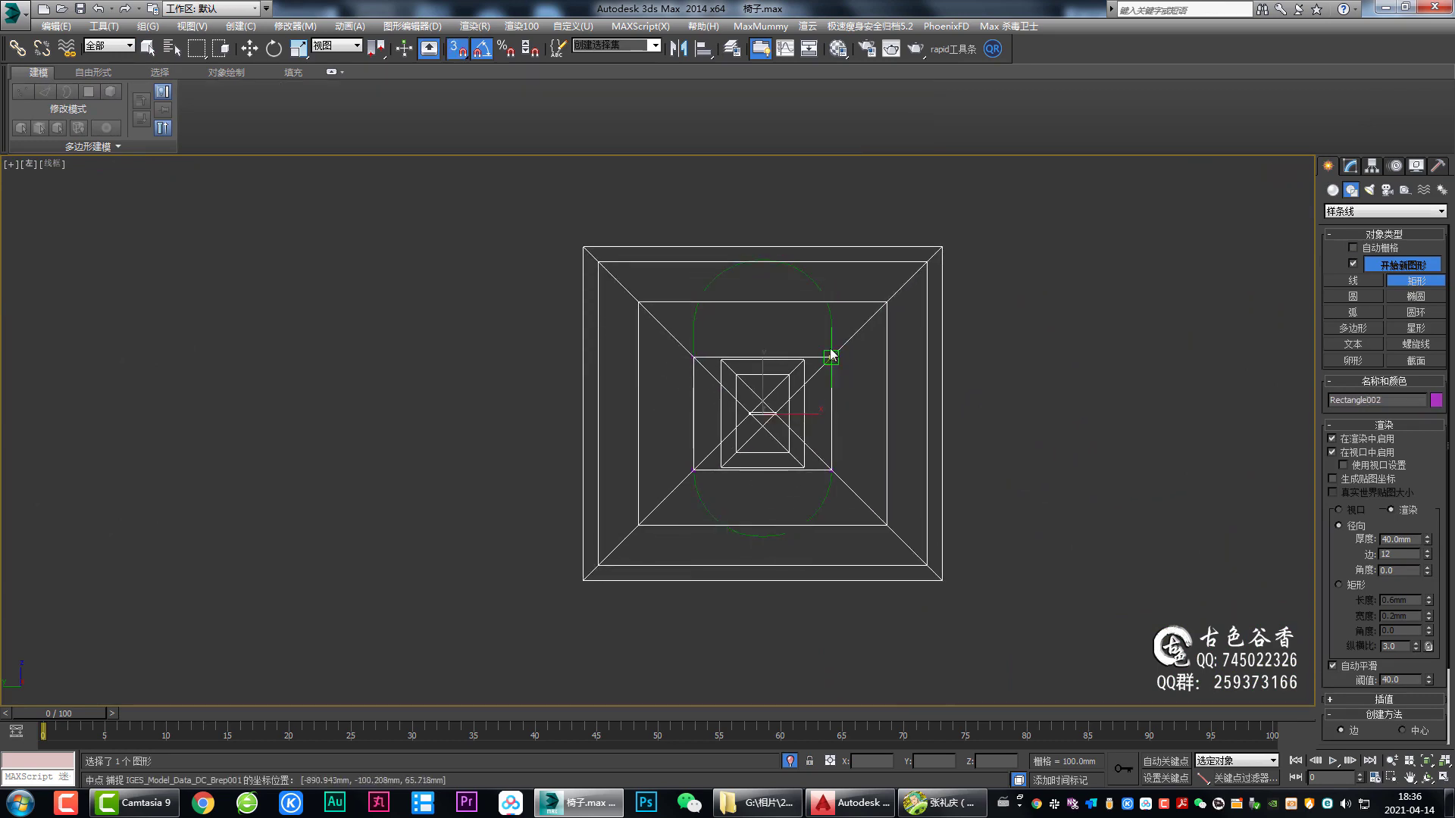
left_click(1332, 453)
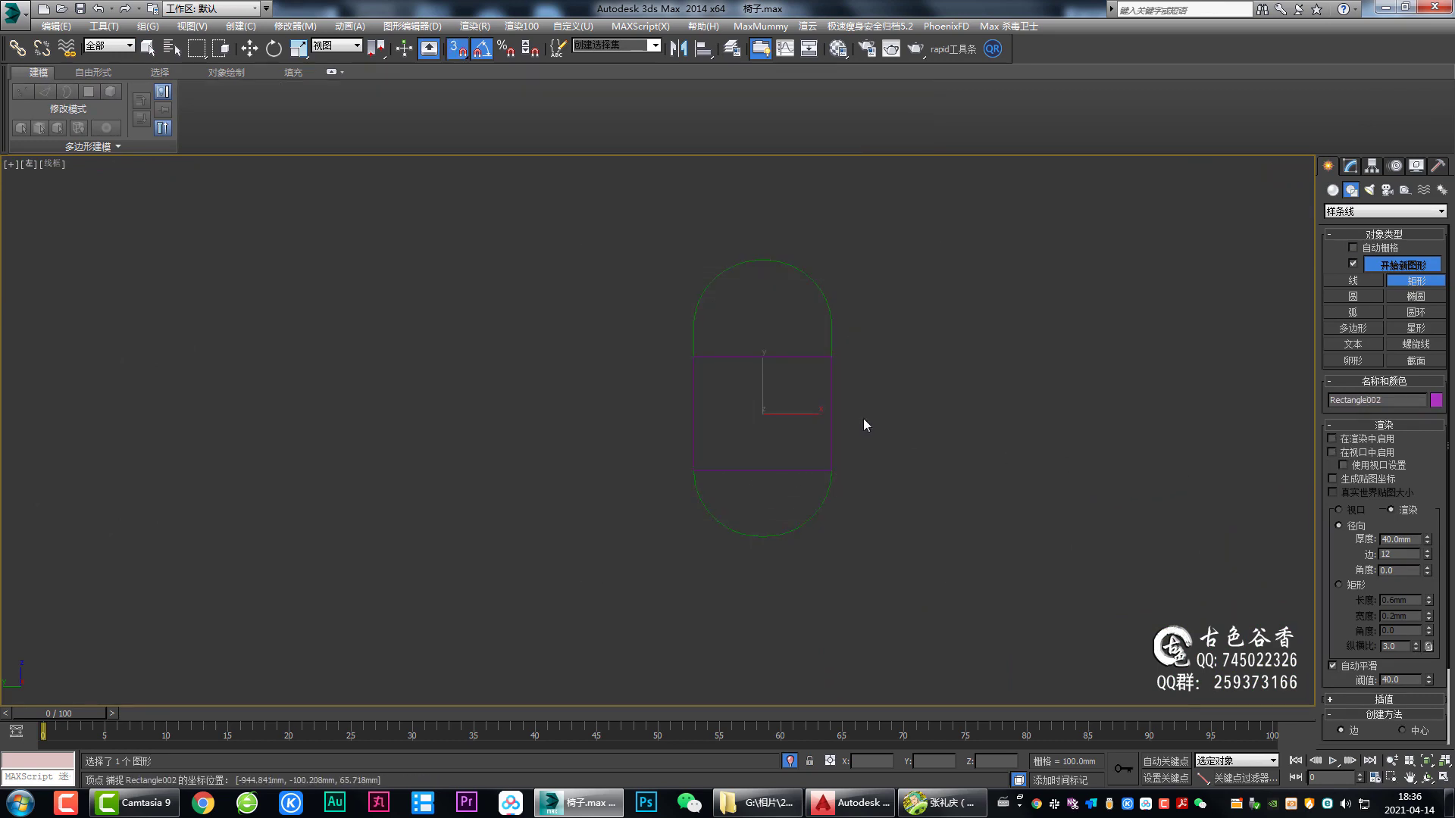
Step: Convert the rectangle to an editable spline with Corner vertices and 2.5D snapping
right_click(863, 418)
key("1")
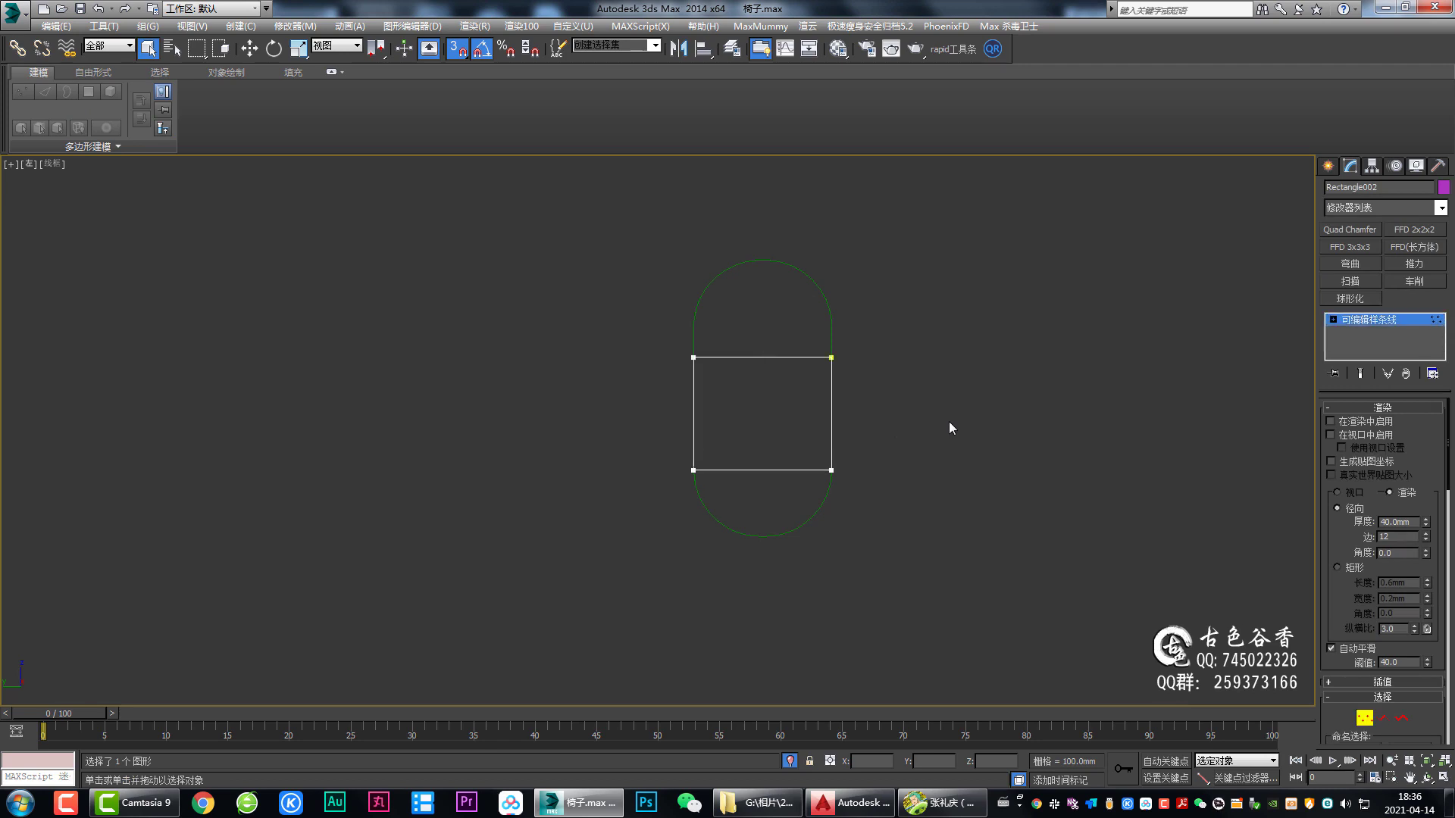
right_click(755, 385)
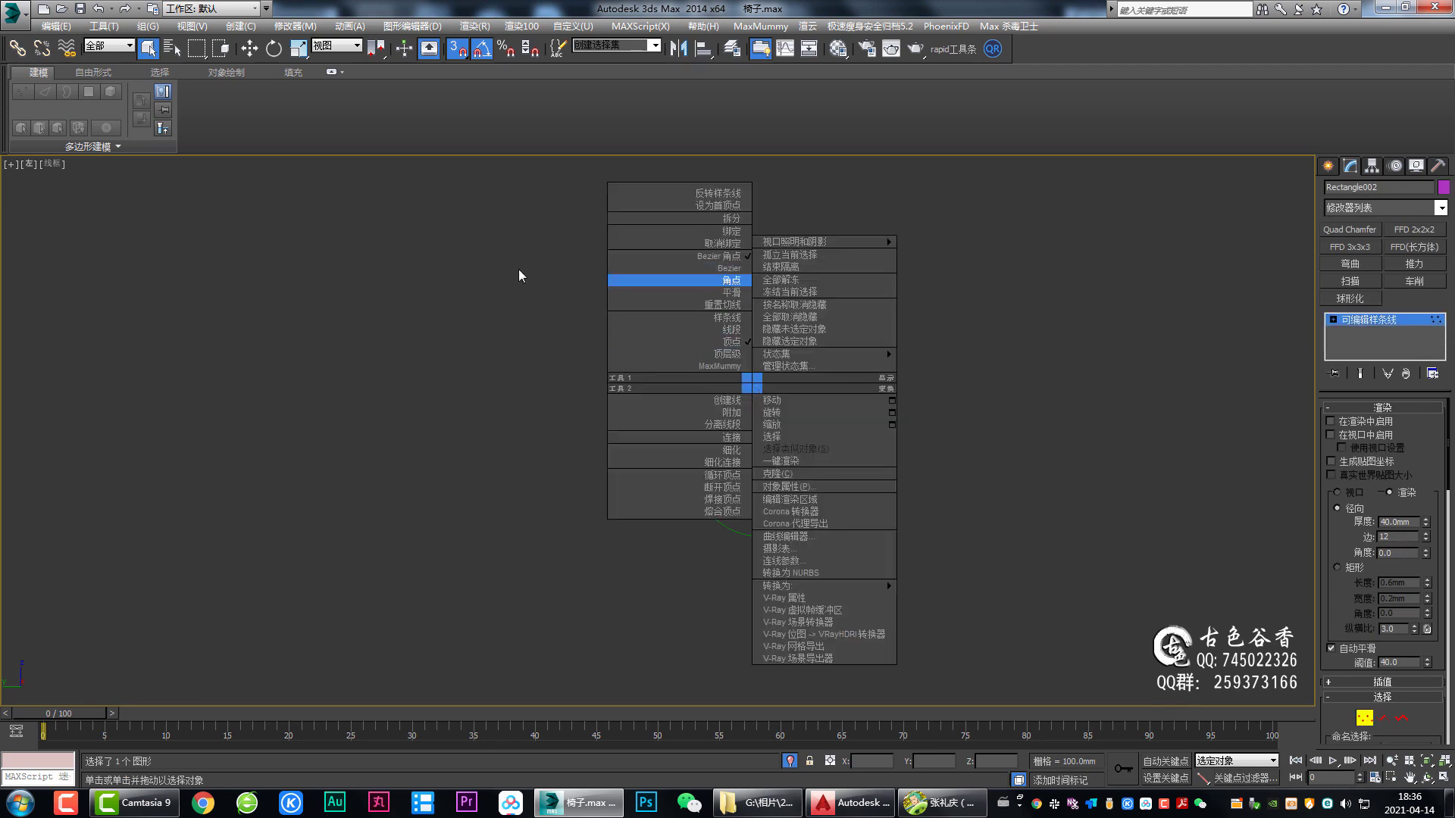
left_click(447, 51)
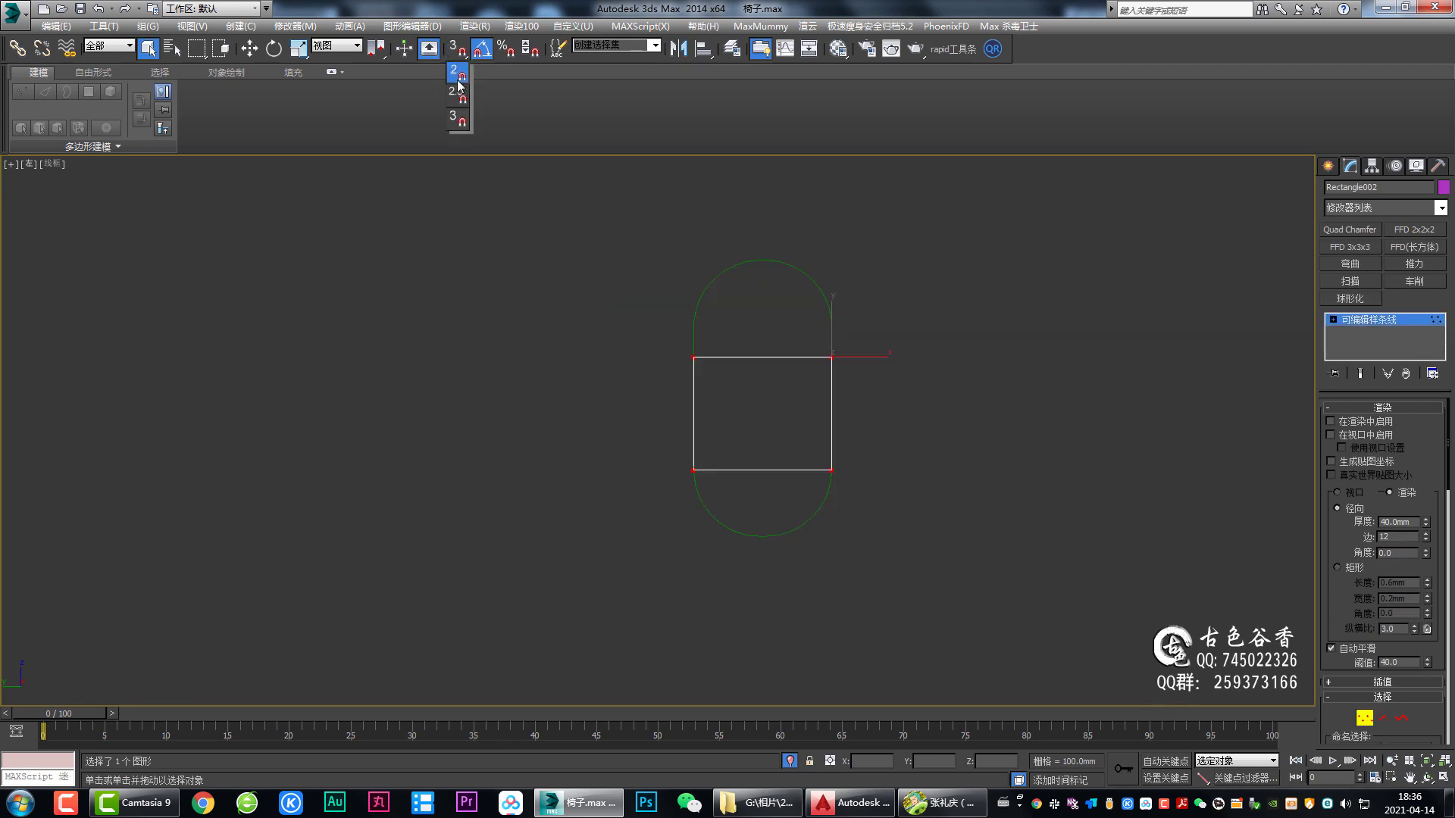
left_click_drag(458, 82, 457, 96)
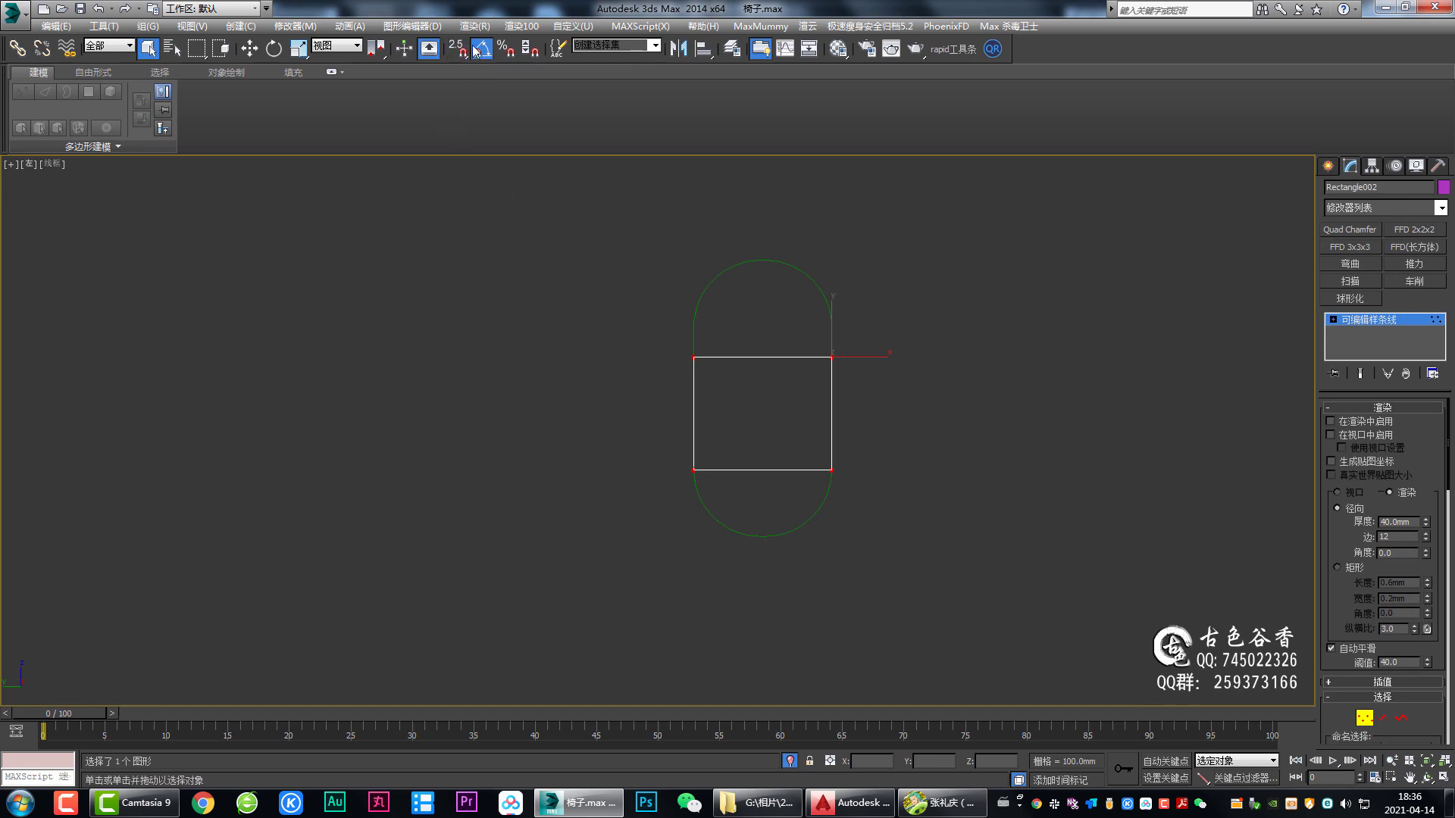
scroll(800, 338, "up", 3)
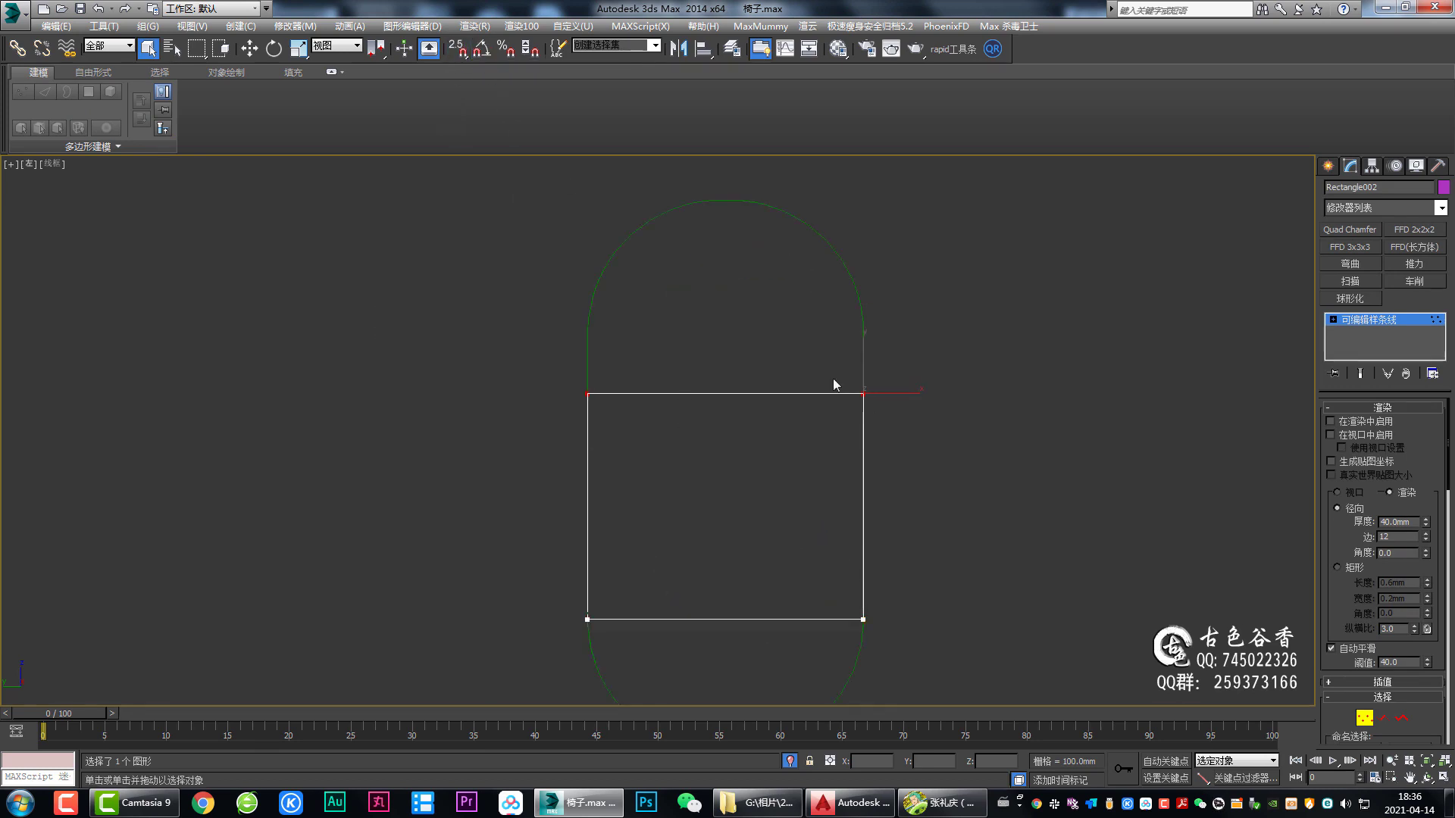
Step: Snap the rectangle's top and bottom edges to the outline's top and bottom ends
middle_click_drag(834, 385, 830, 421)
key("w")
key("s")
mouse_move(872, 419)
left_mouse_down()
mouse_move(843, 329)
mouse_move(720, 228)
left_mouse_up()
scroll(762, 303, "down", 3)
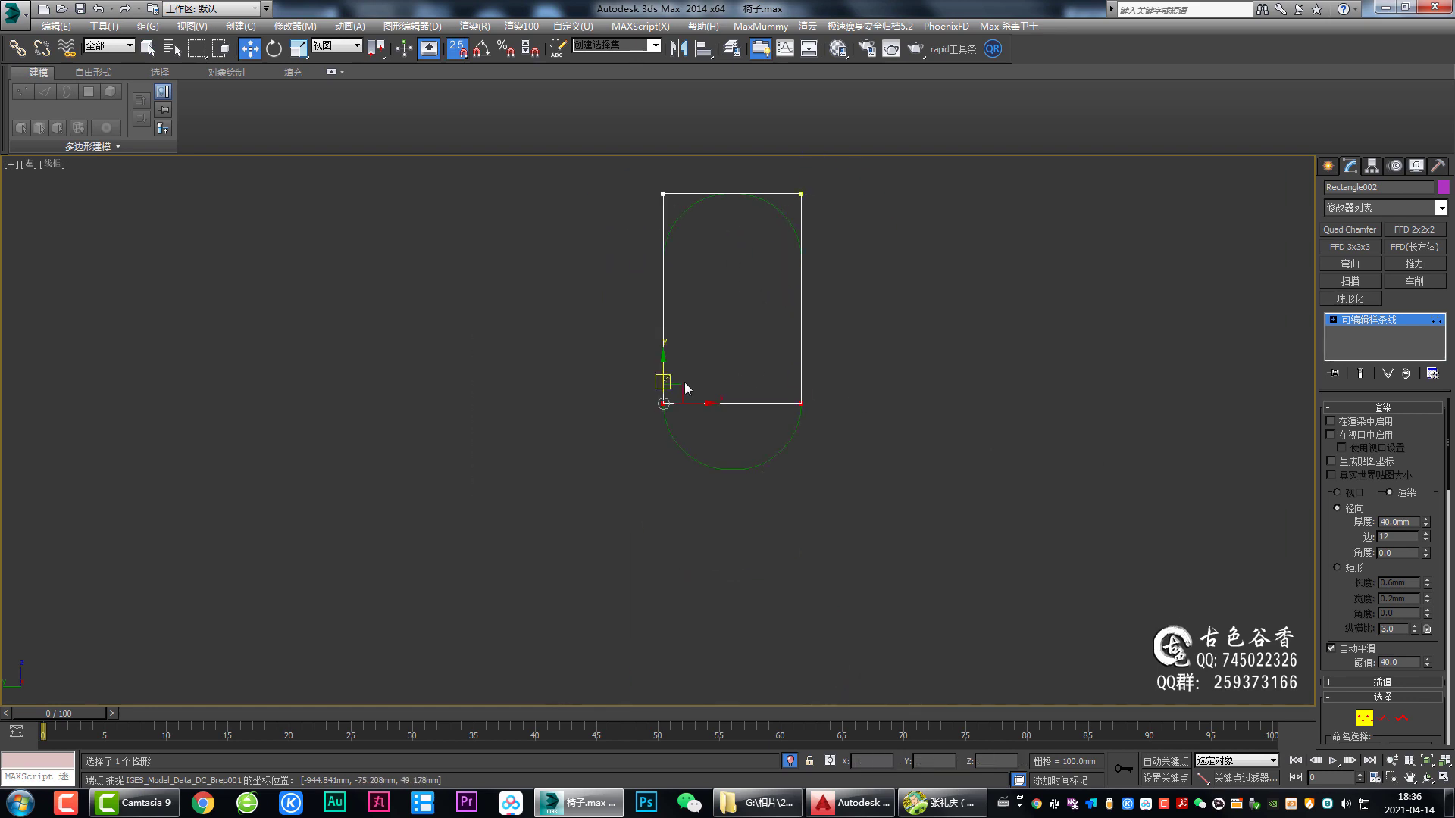
left_click_drag(682, 392, 730, 471)
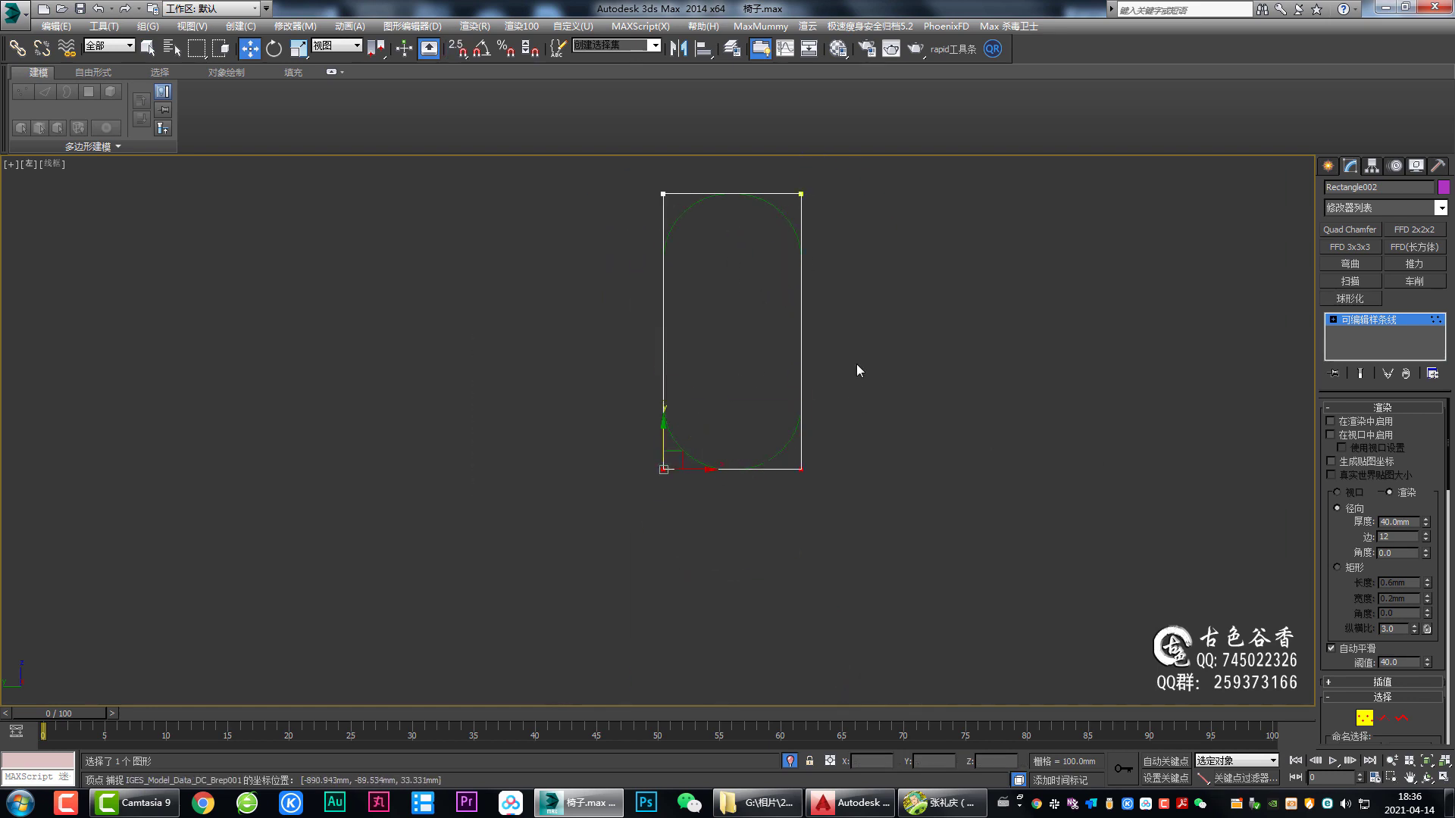
middle_click_drag(856, 363, 845, 412)
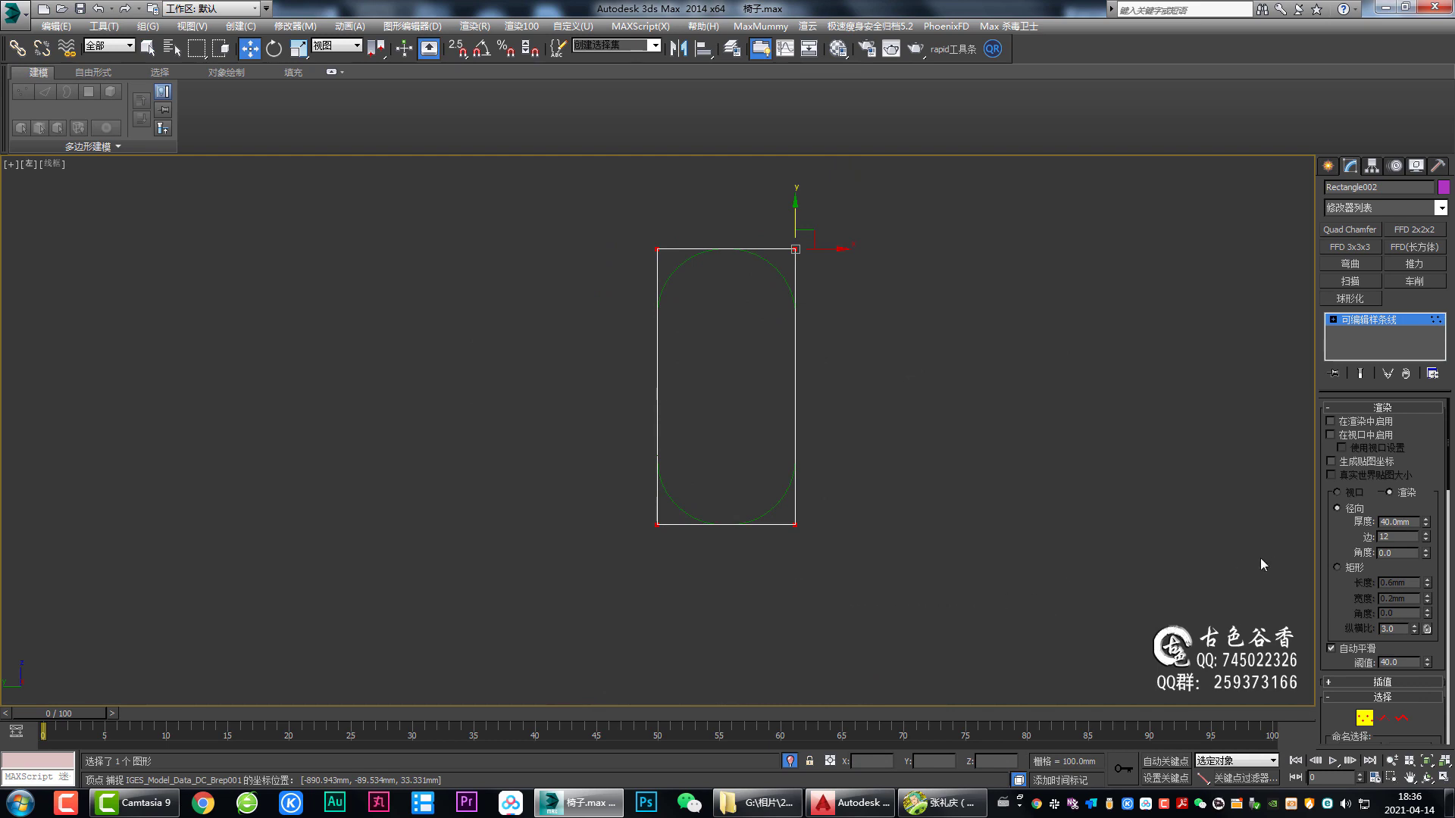
scroll(1344, 548, "down", 5)
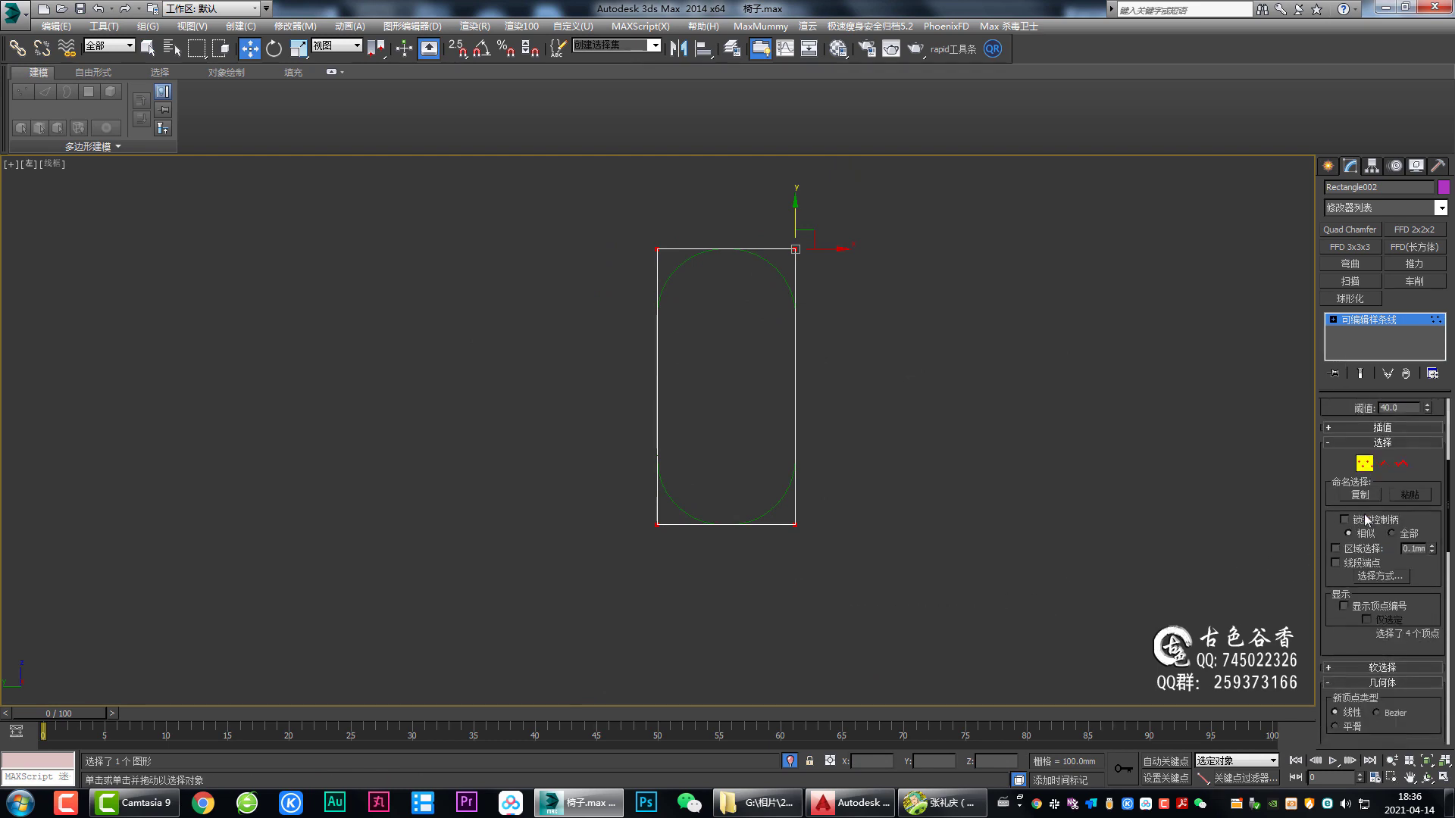
scroll(1364, 625, "down", 5)
scroll(1364, 625, "down", 2)
scroll(1361, 667, "down", 3)
scroll(1350, 724, "down", 2)
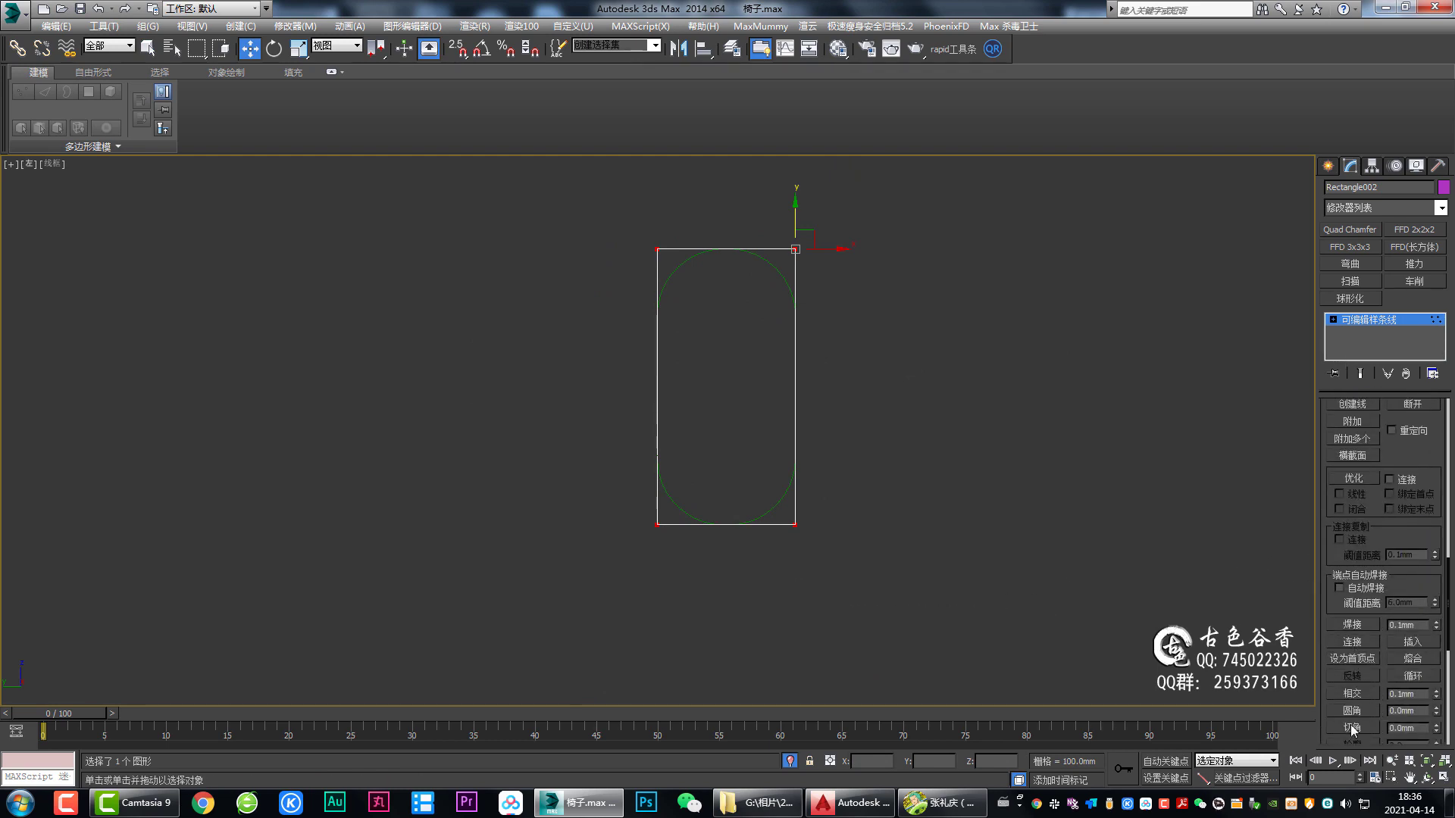
scroll(1355, 694, "down", 2)
left_click(1354, 664)
Step: Fillet the rectangle's corners fully into a capsule shape
scroll(808, 325, "up", 2)
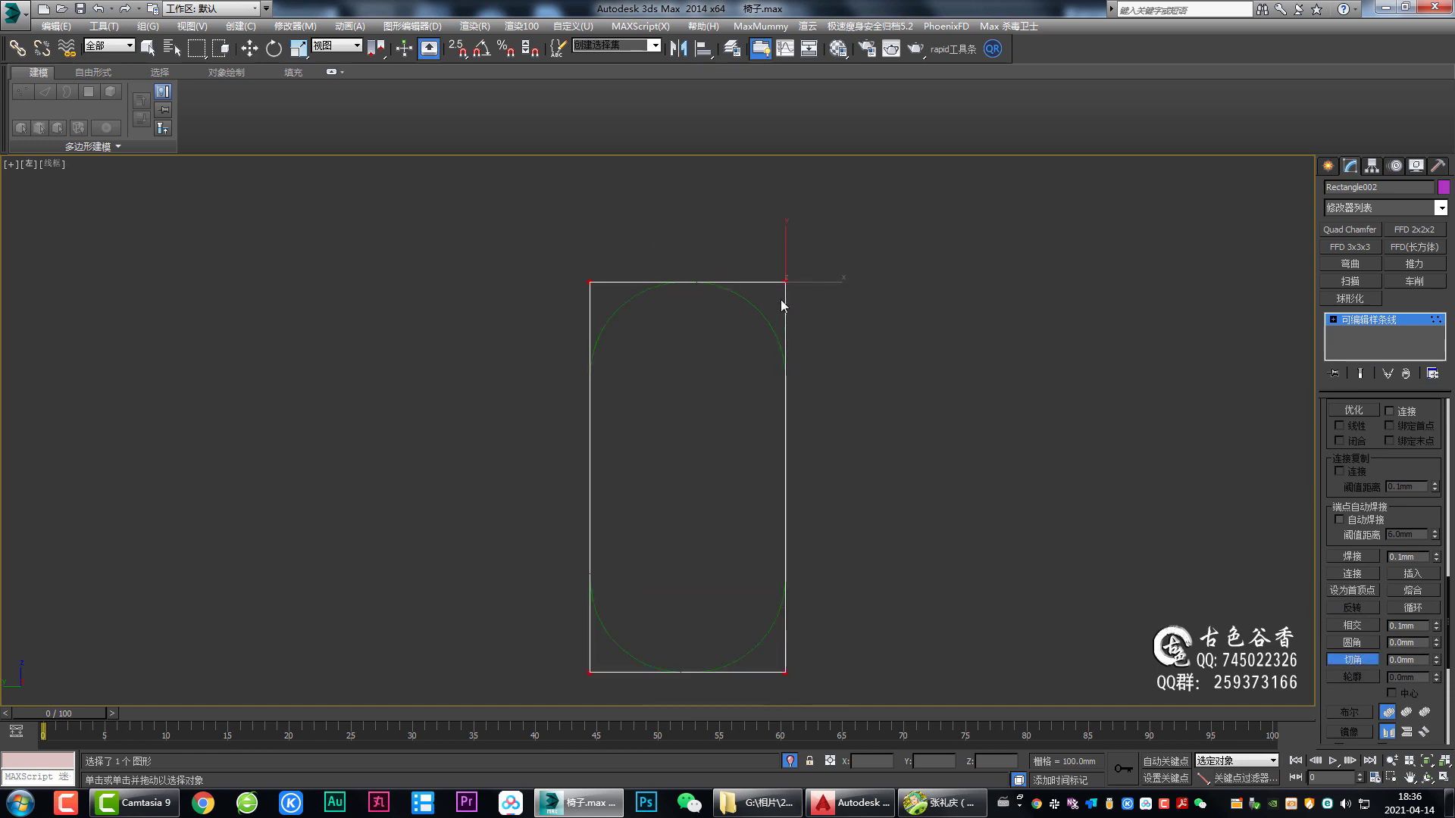
left_click_drag(783, 279, 773, 216)
right_click(773, 217)
left_click(1354, 643)
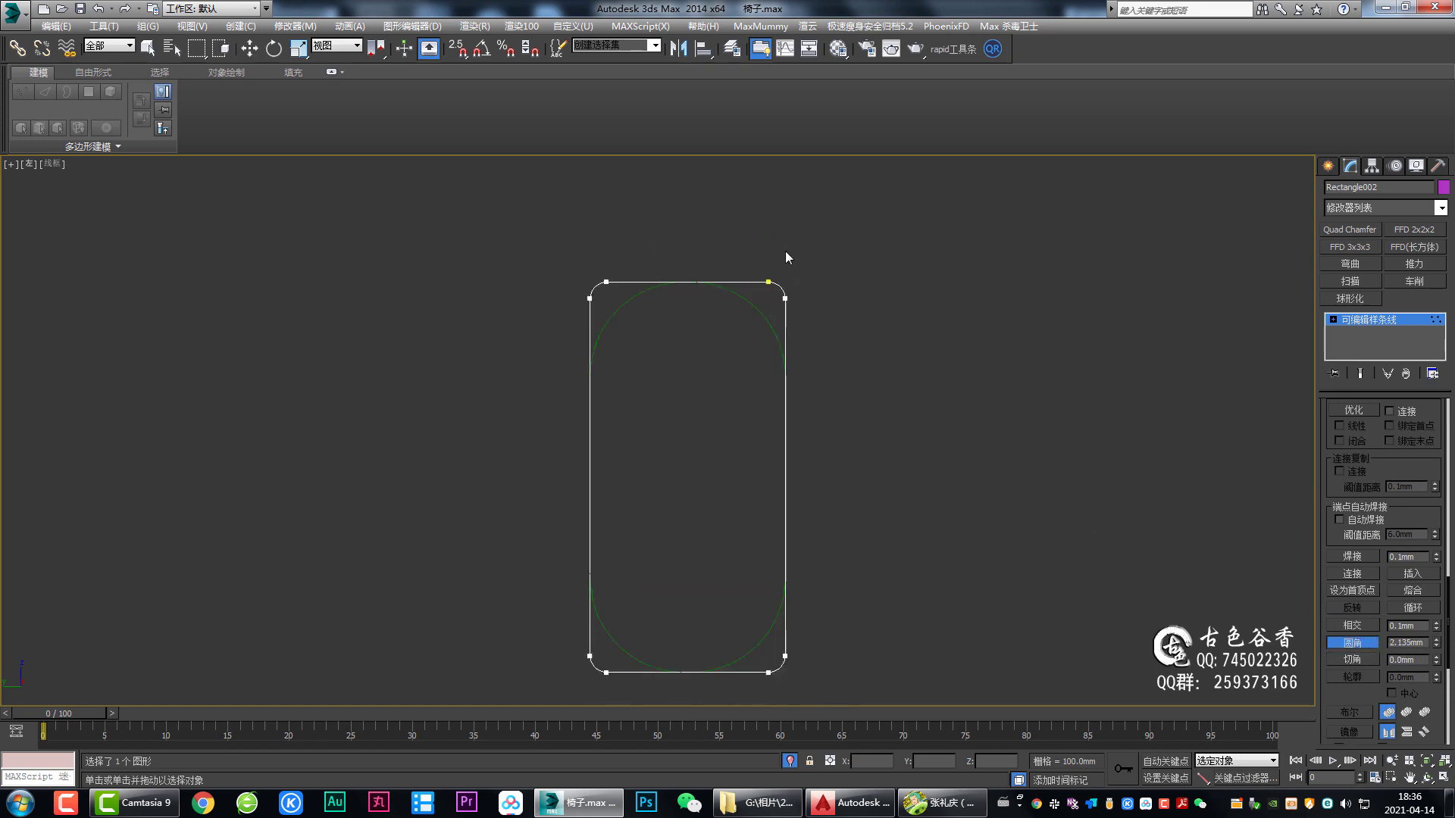
left_click_drag(785, 252, 780, 190)
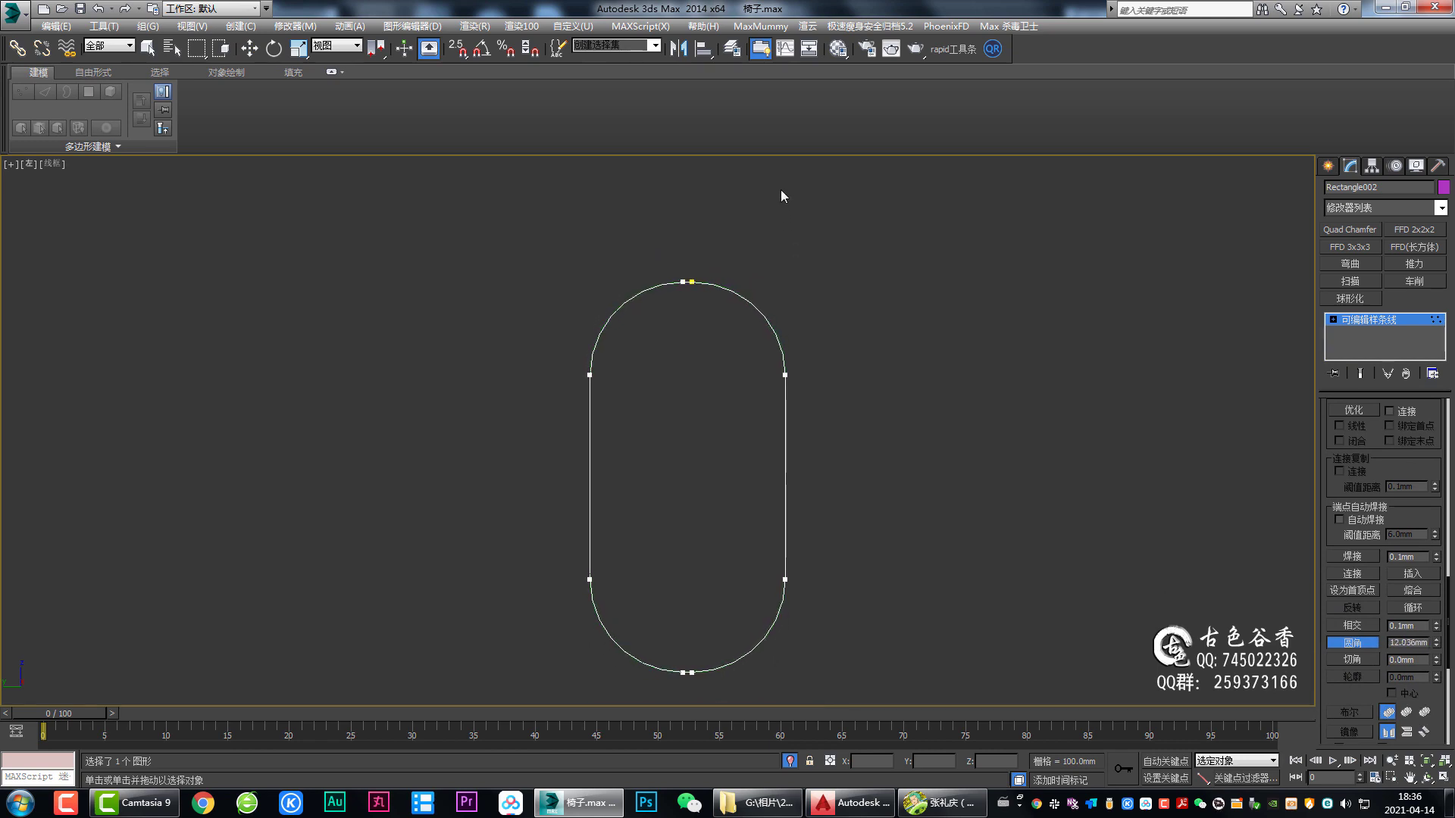
key("w")
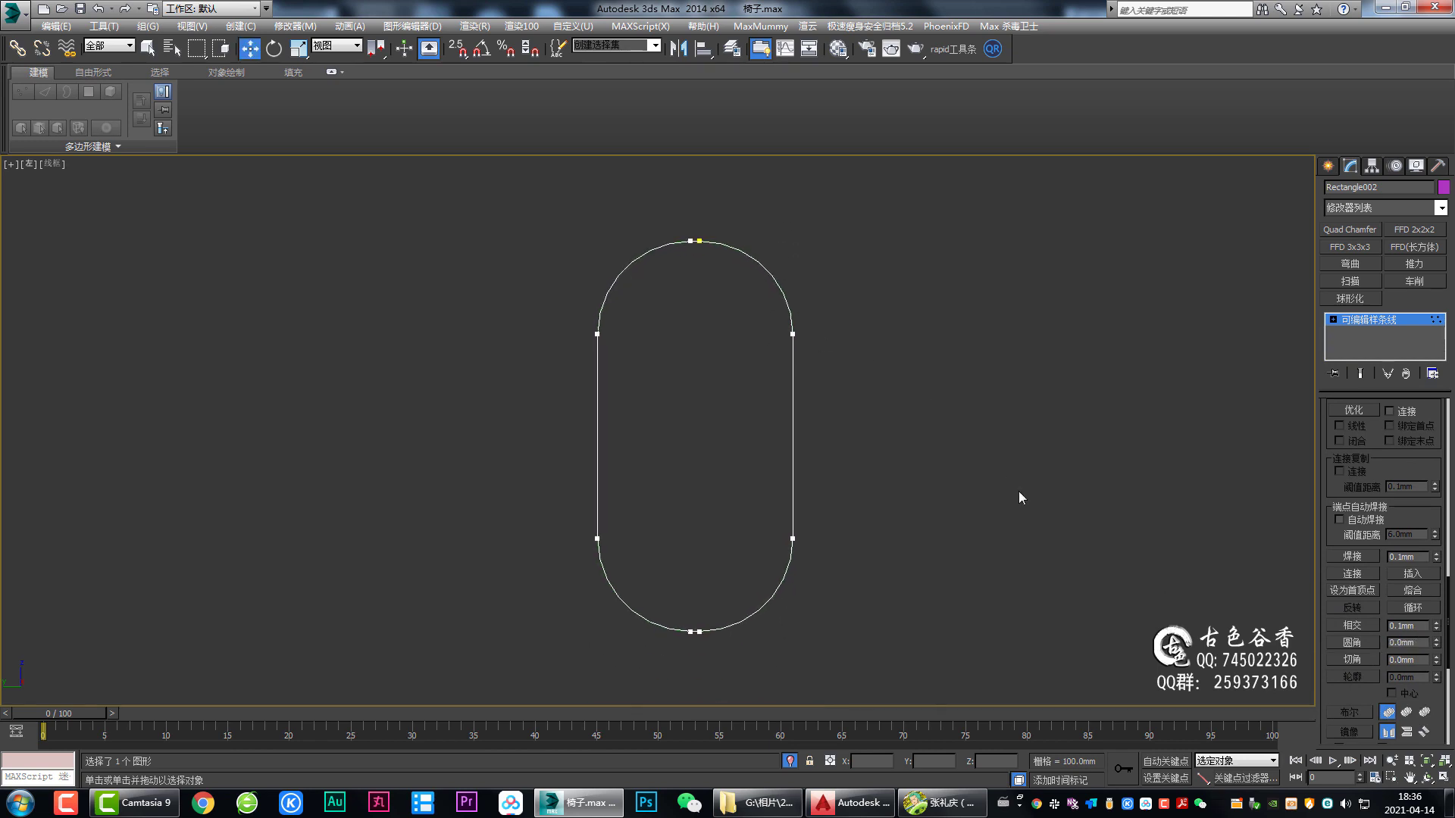
scroll(826, 408, "up", 2)
scroll(623, 286, "up", 3)
left_click_drag(624, 285, 704, 366)
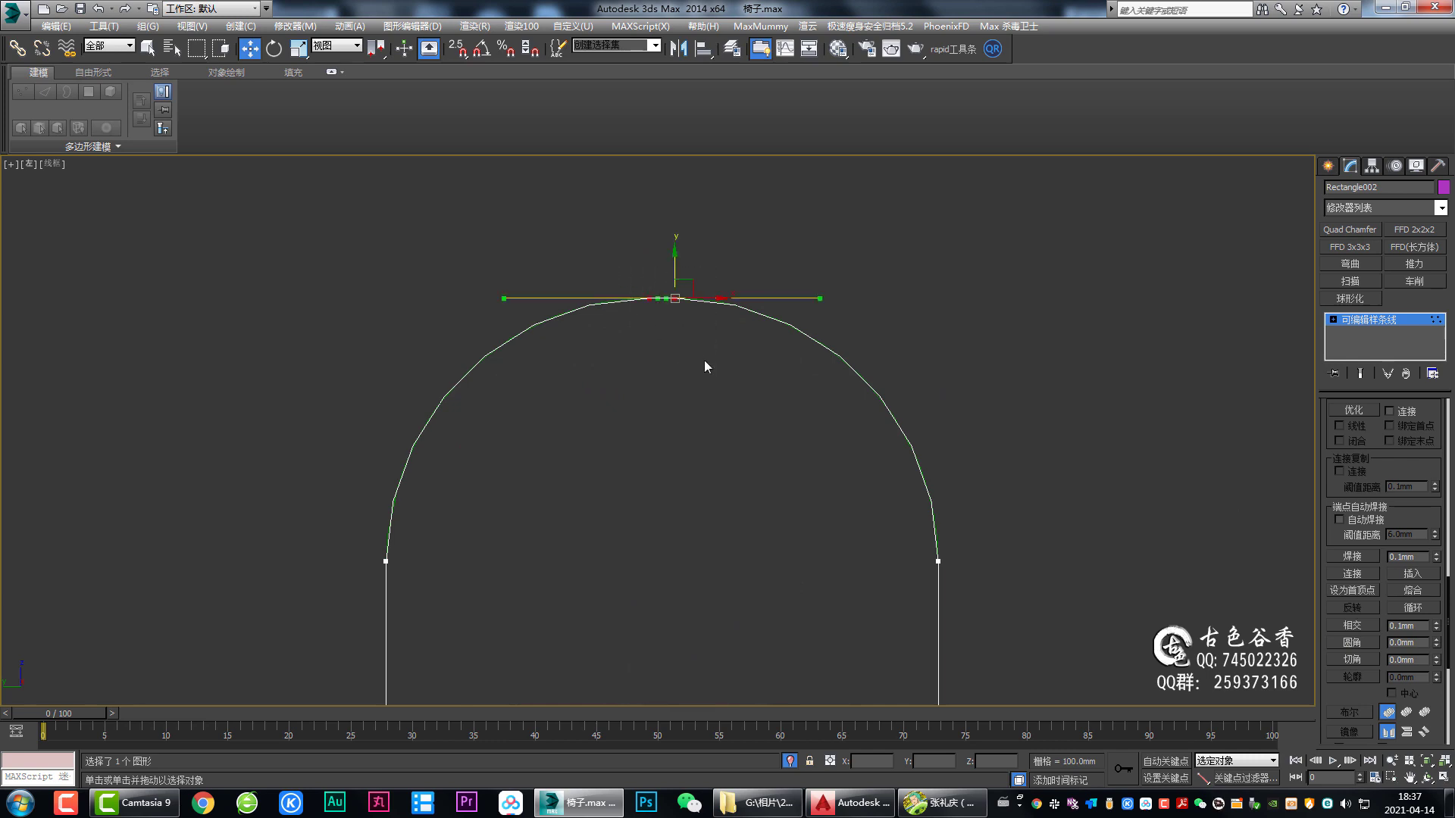
Step: Exit vertex mode and lower the spline's interpolation steps to 2
left_click(1375, 322)
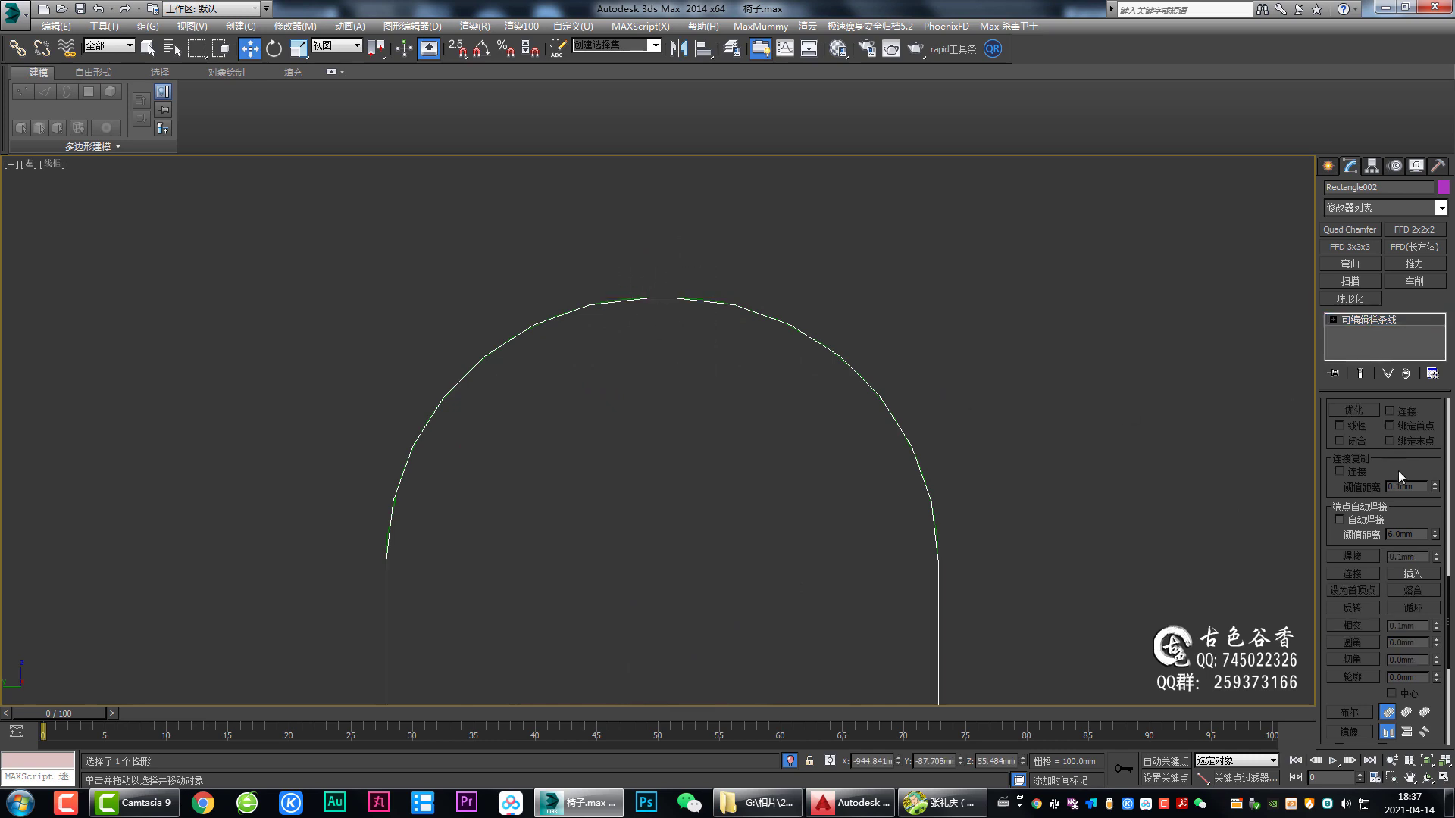
scroll(1398, 471, "up", 2)
scroll(1399, 455, "up", 3)
scroll(1399, 449, "up", 1)
left_click(1382, 517)
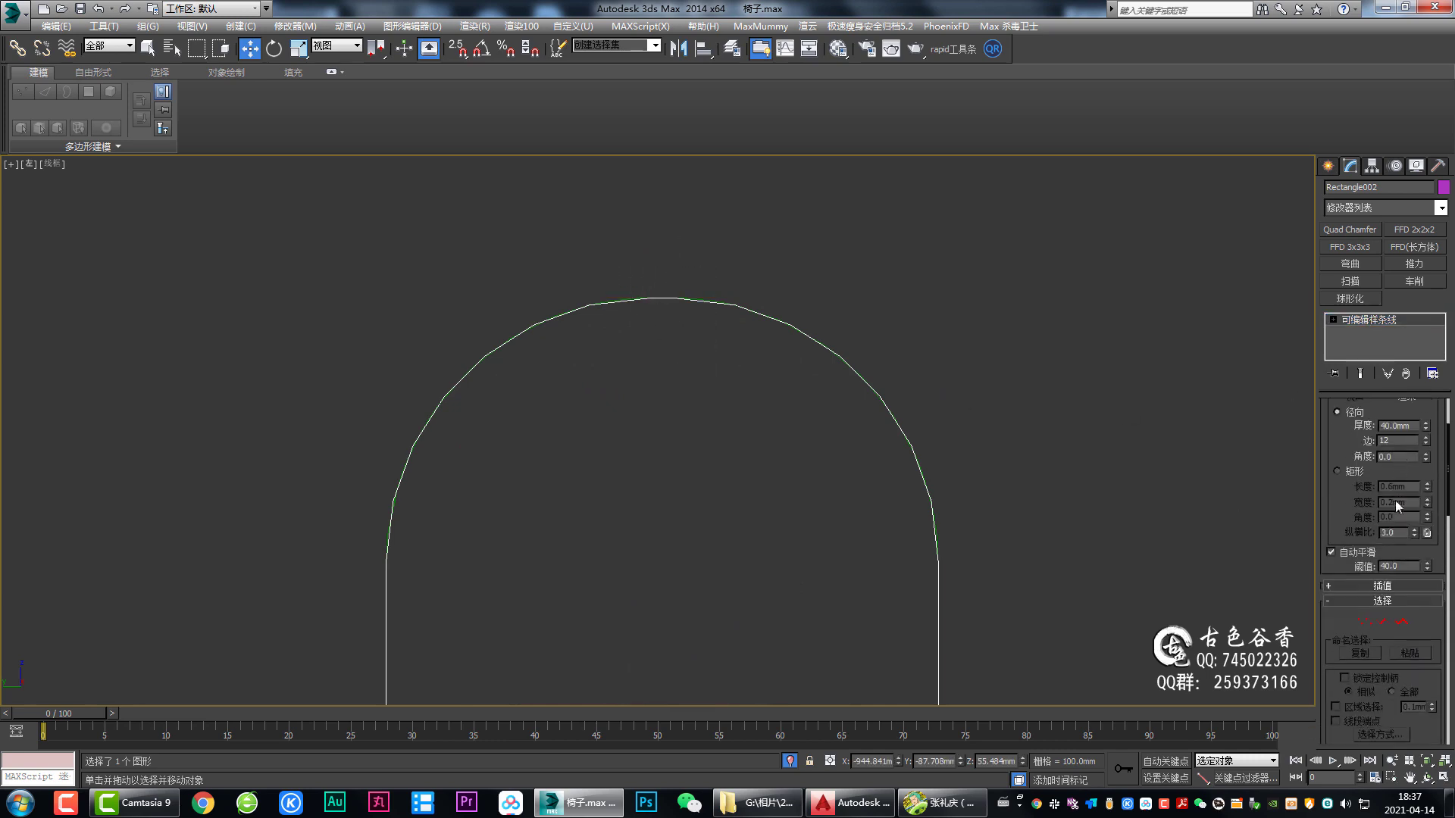
scroll(1397, 534, "up", 2)
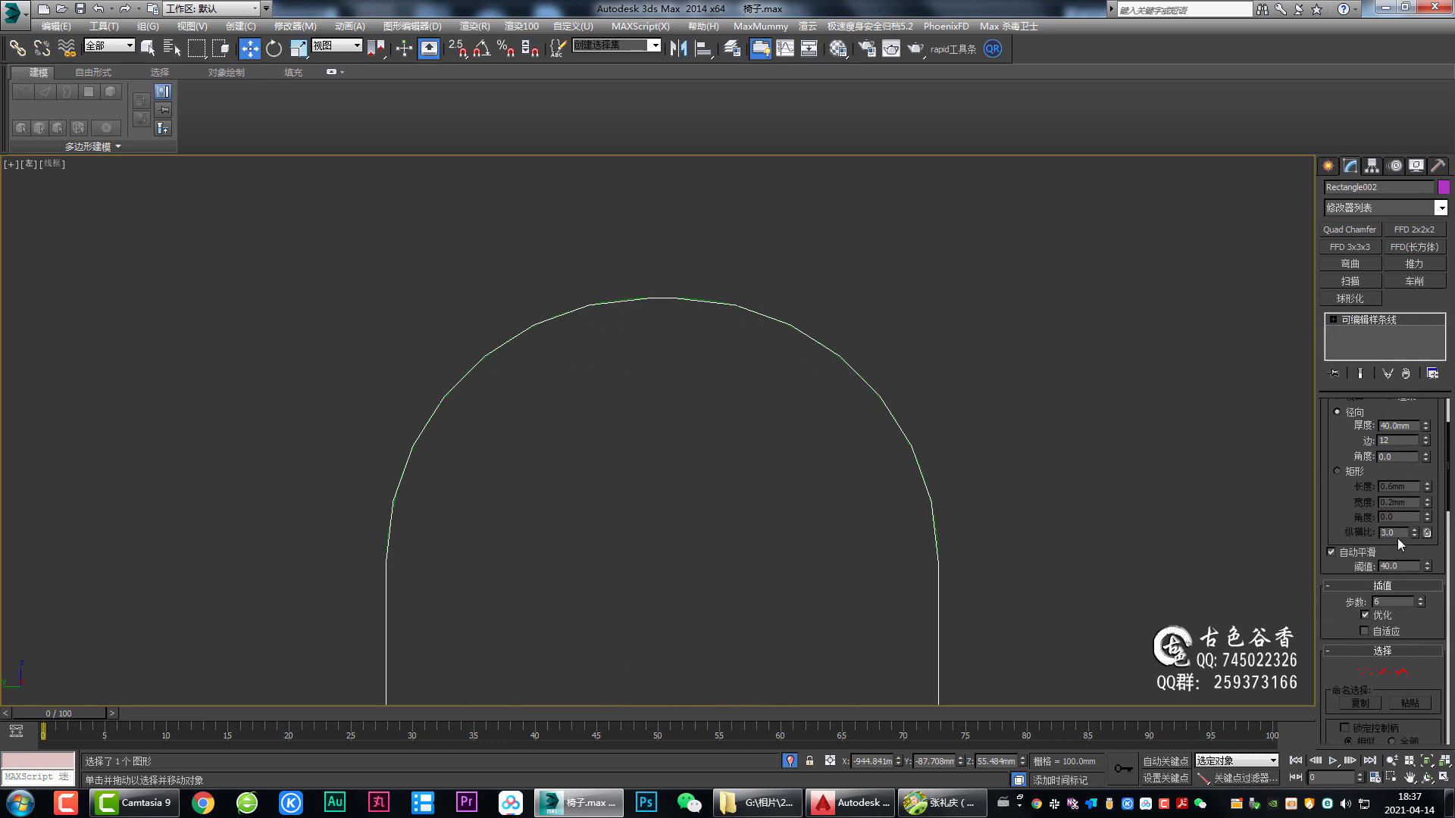
left_click(1422, 605)
left_click(1422, 605)
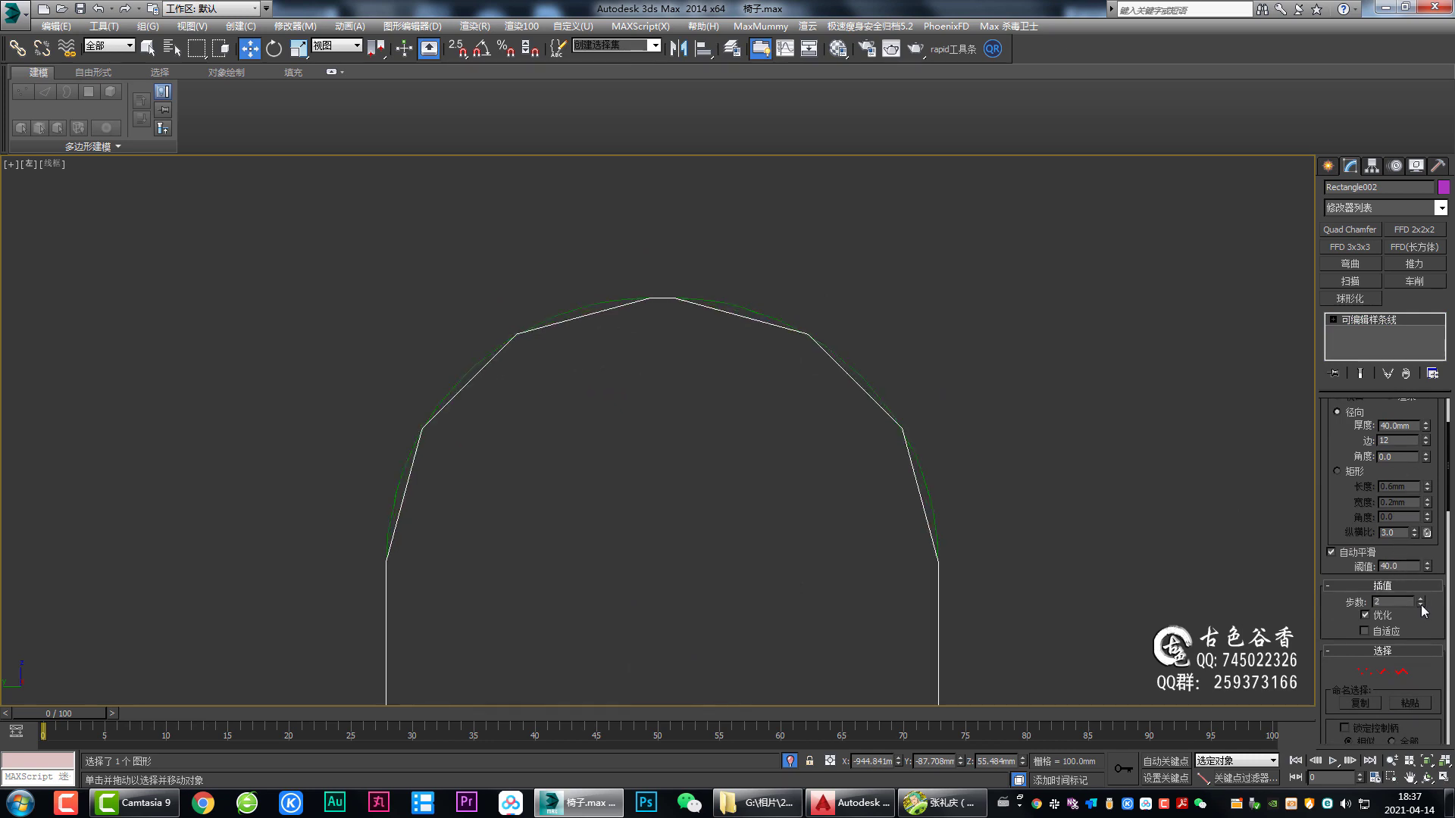
Step: Frame the rounded shape and switch to edge sub-object mode
key("z")
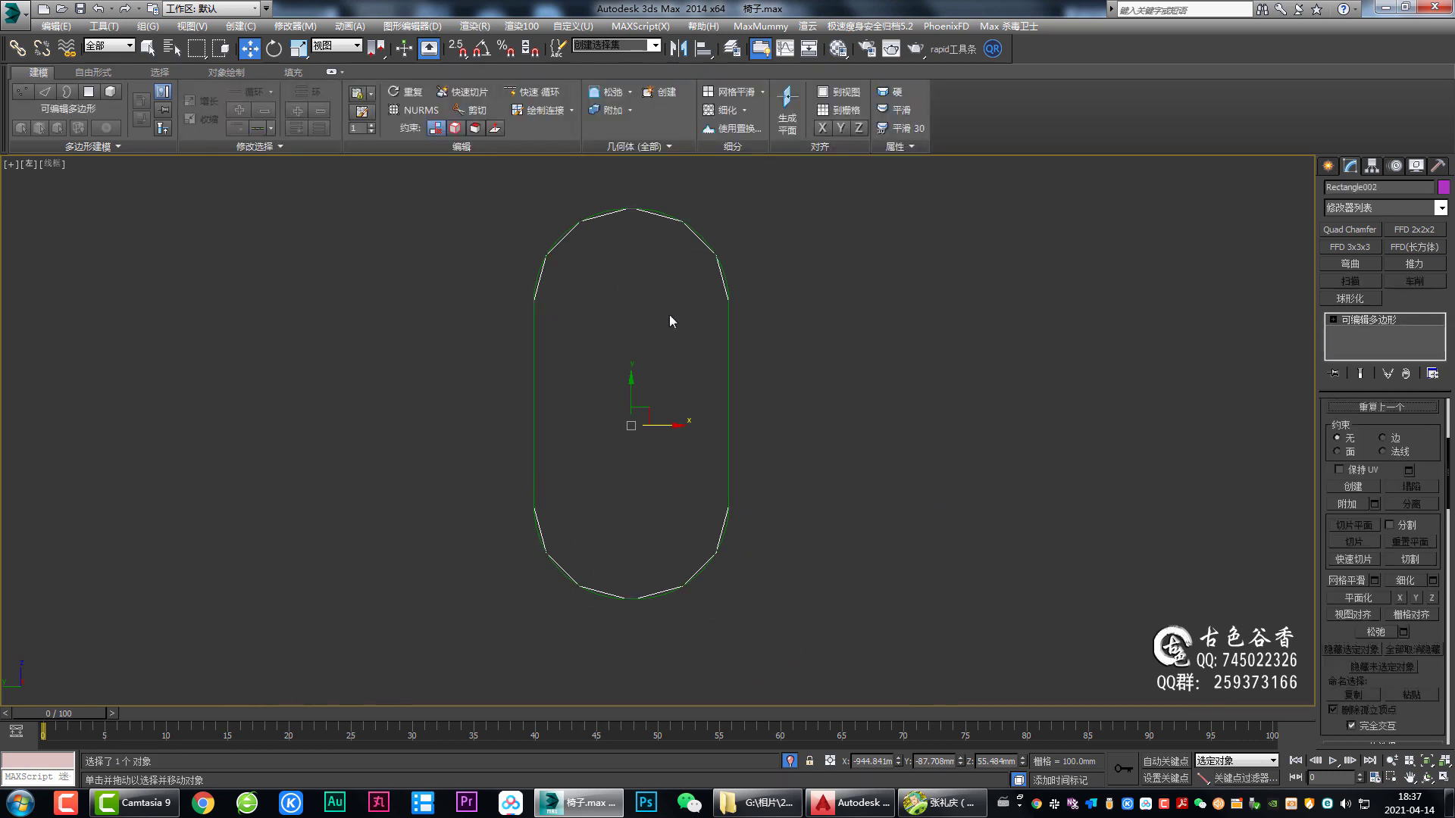
scroll(669, 334, "up", 3)
scroll(611, 265, "up", 3)
scroll(629, 319, "up", 2)
key("2")
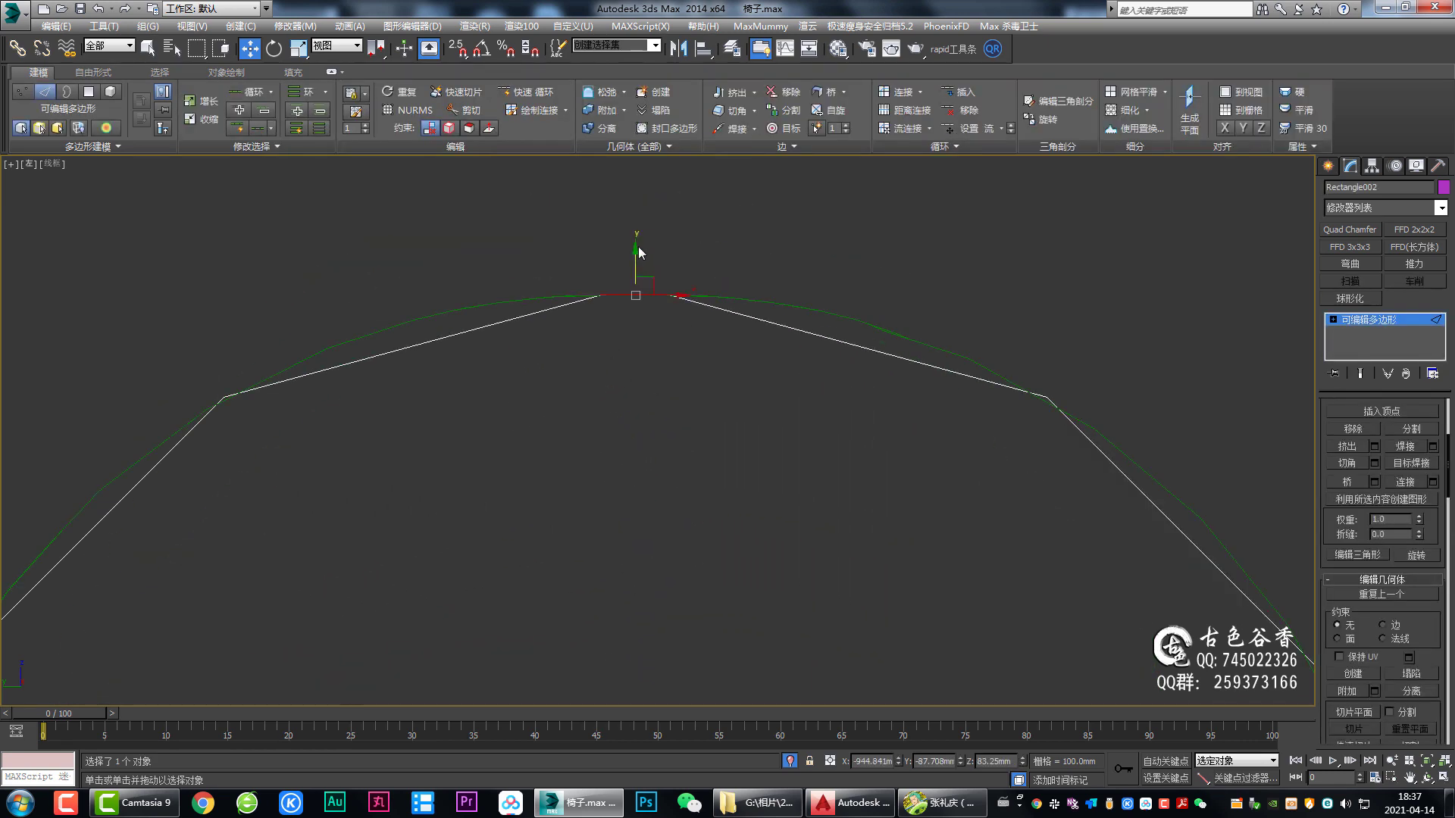
scroll(716, 395, "down", 3)
scroll(688, 414, "down", 3)
scroll(698, 556, "up", 4)
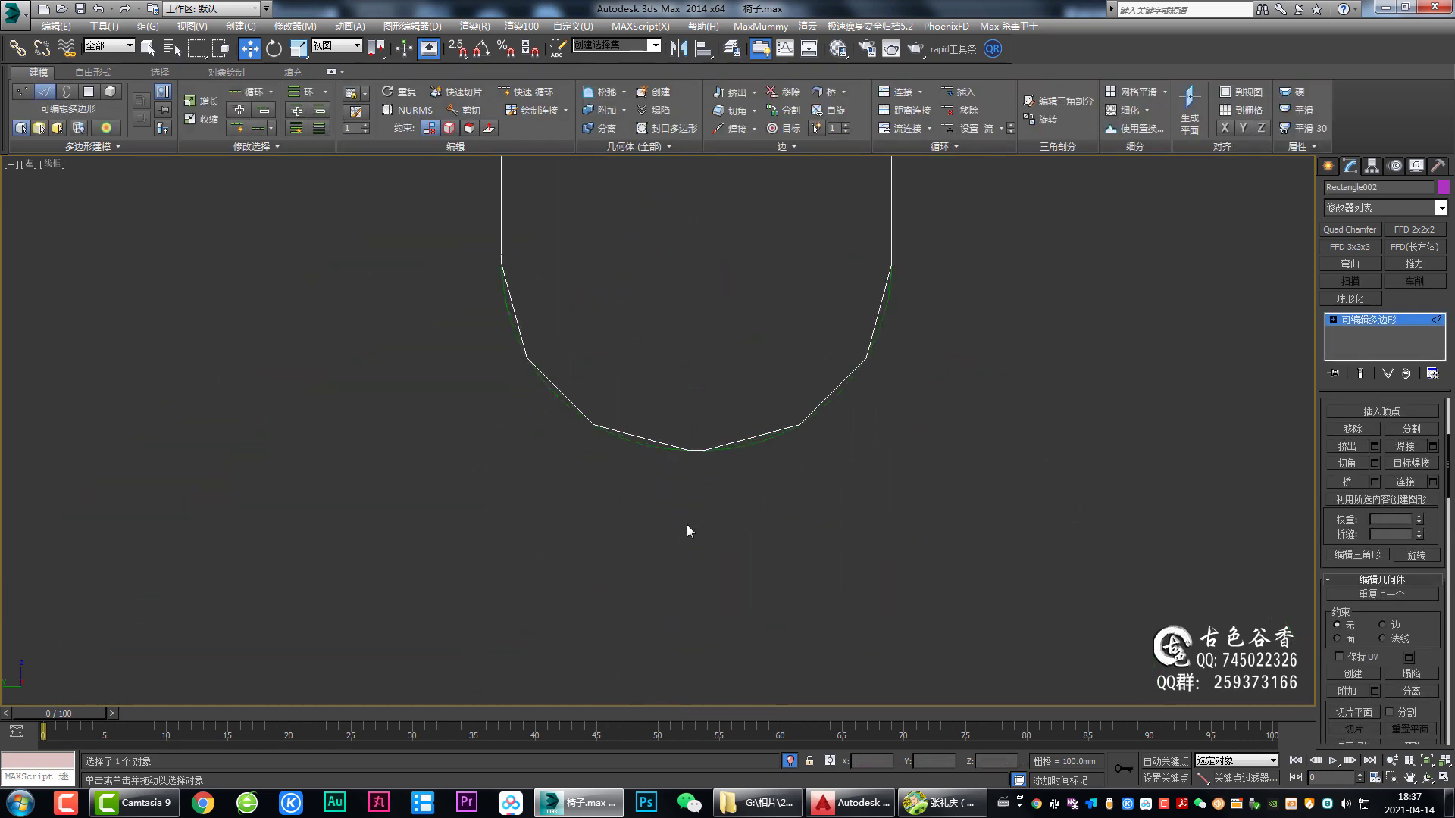
scroll(686, 524, "up", 3)
scroll(811, 412, "down", 2)
scroll(878, 350, "down", 3)
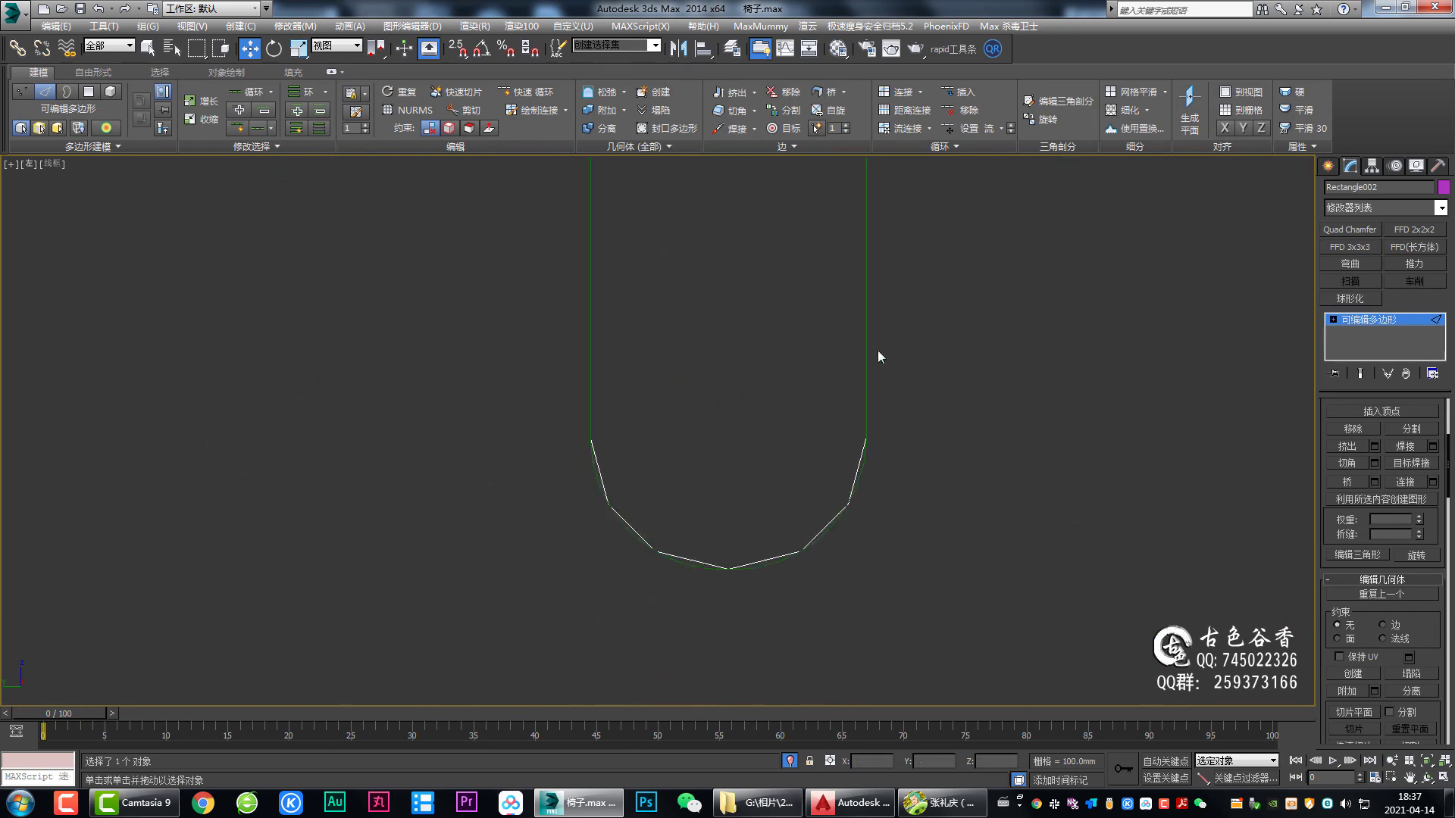
scroll(866, 445, "down", 3)
Step: Maximize Perspective, hide the green extruded bar, and add a Shell modifier to the purple profile
key("alt+w")
key("alt+w")
key("z")
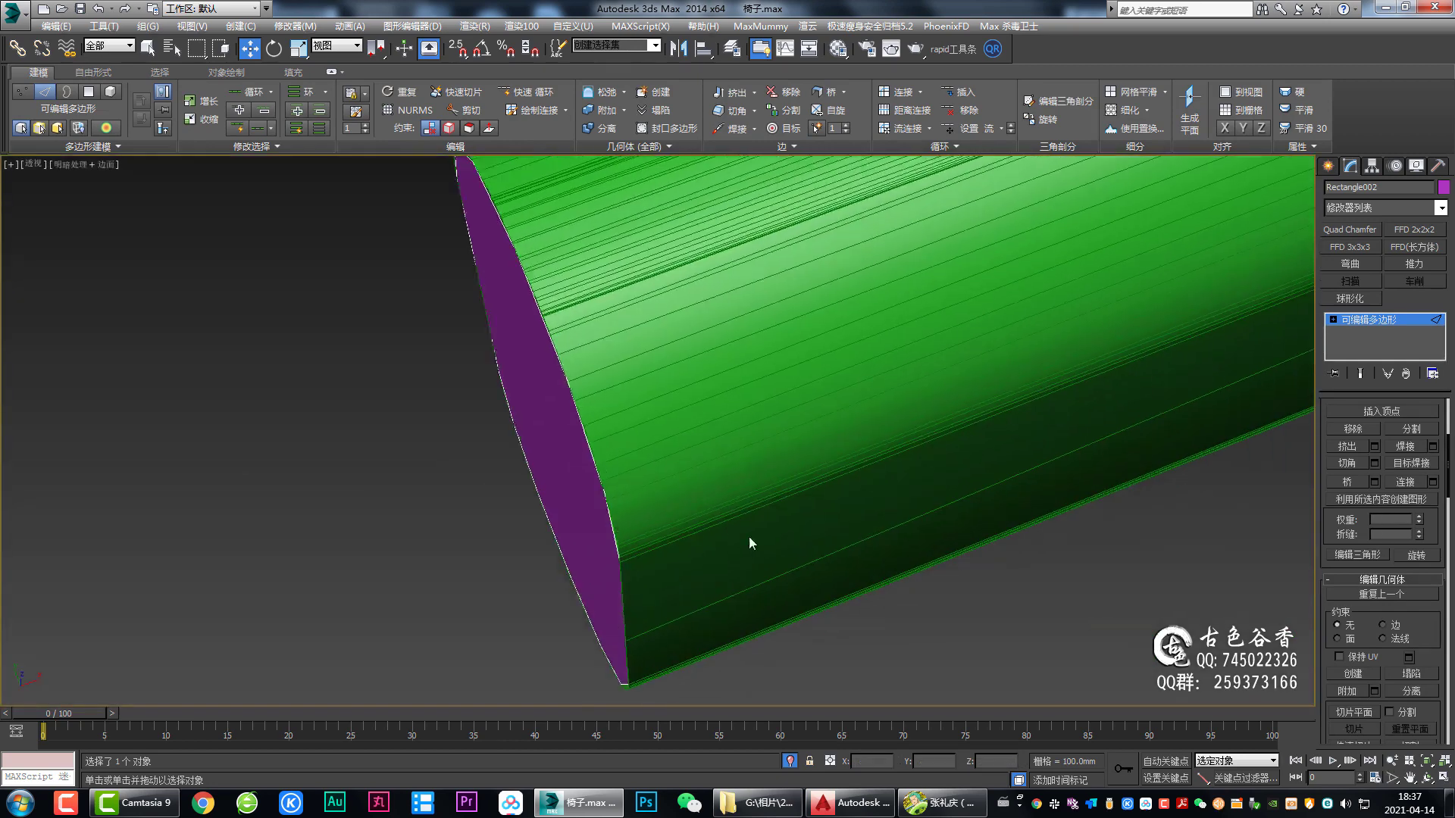
scroll(720, 523, "down", 2)
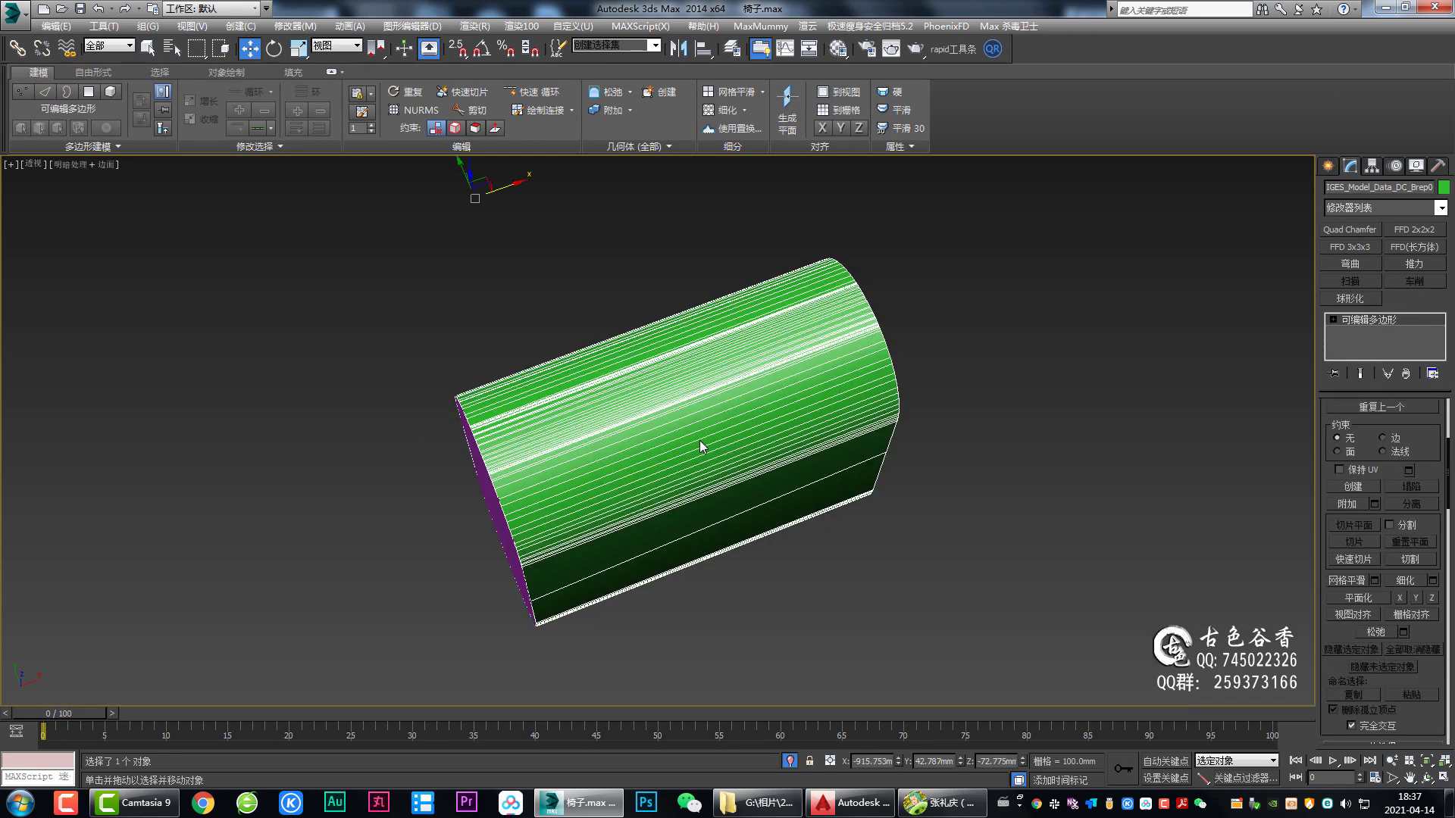
key("Delete")
left_click(489, 507)
mouse_move(489, 506)
middle_mouse_down("alt")
mouse_move(561, 517)
mouse_move(581, 494)
mouse_move(733, 434)
mouse_move(661, 450)
middle_mouse_up("alt")
key("alt+s")
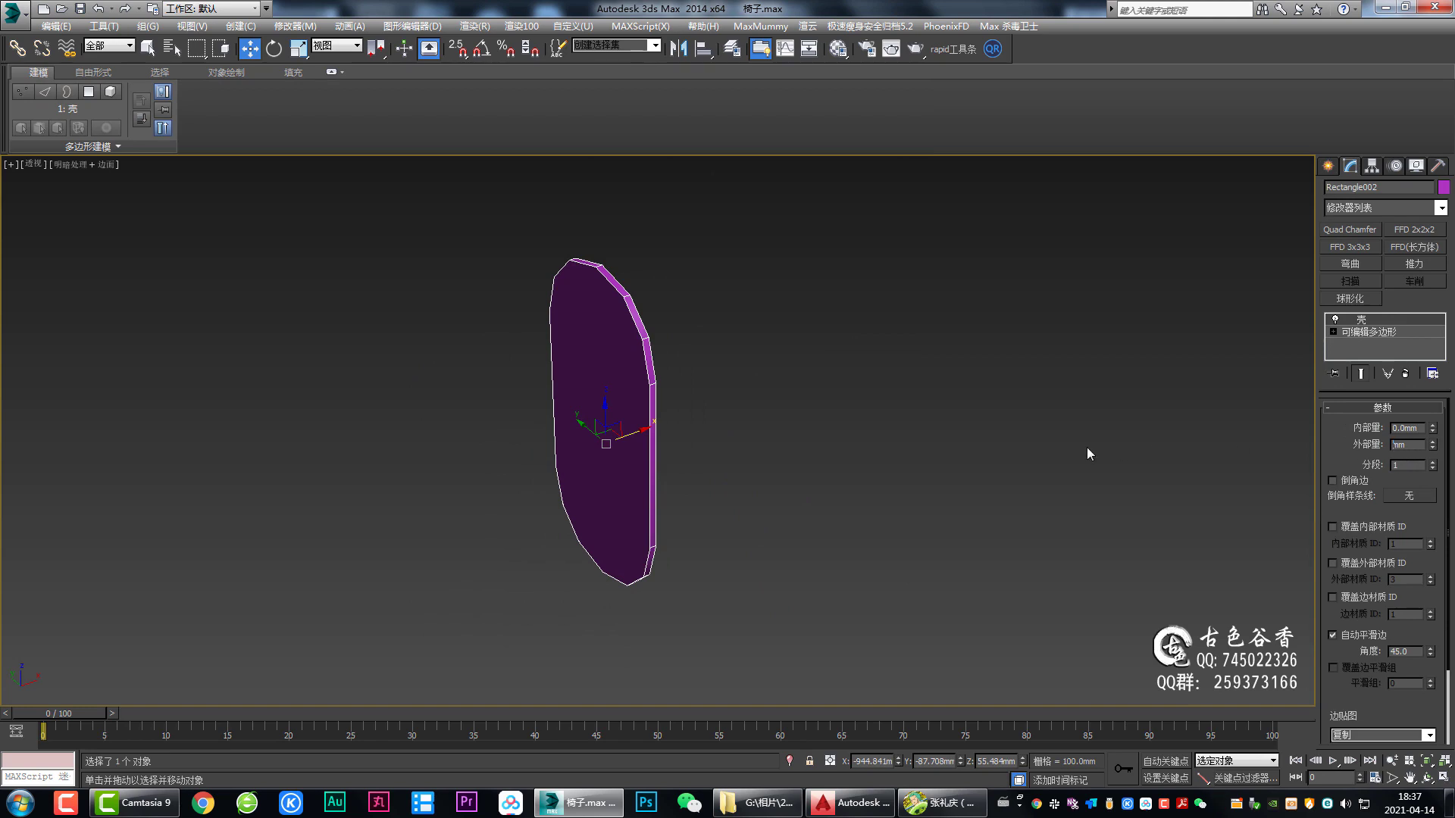
type("400.0")
Step: Set the Shell outer amount to 400 mm, check the end polygon, and exit isolation
key("Return")
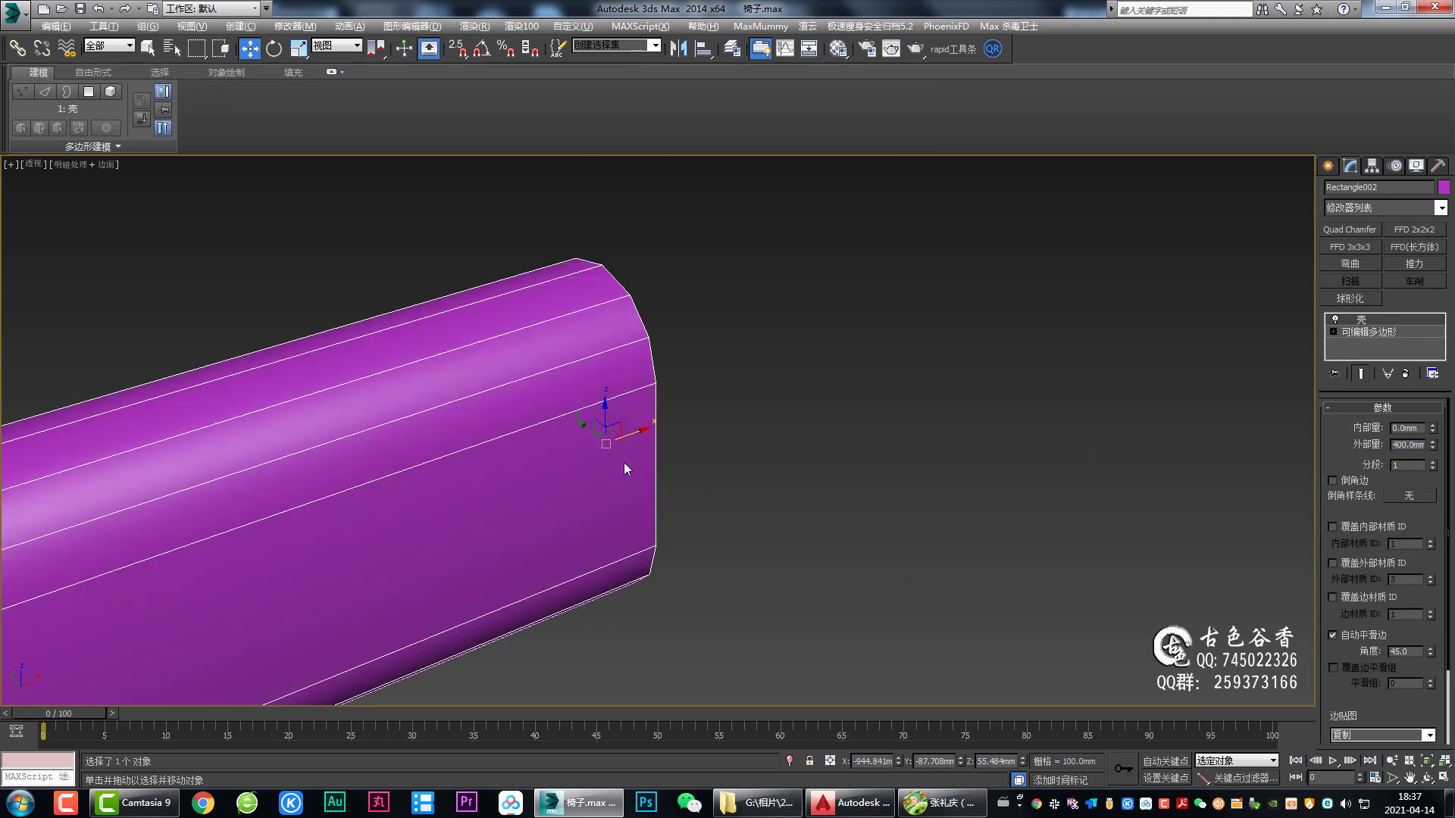
scroll(625, 463, "down", 3)
scroll(821, 407, "down", 2)
key("alt+w")
key("alt+w")
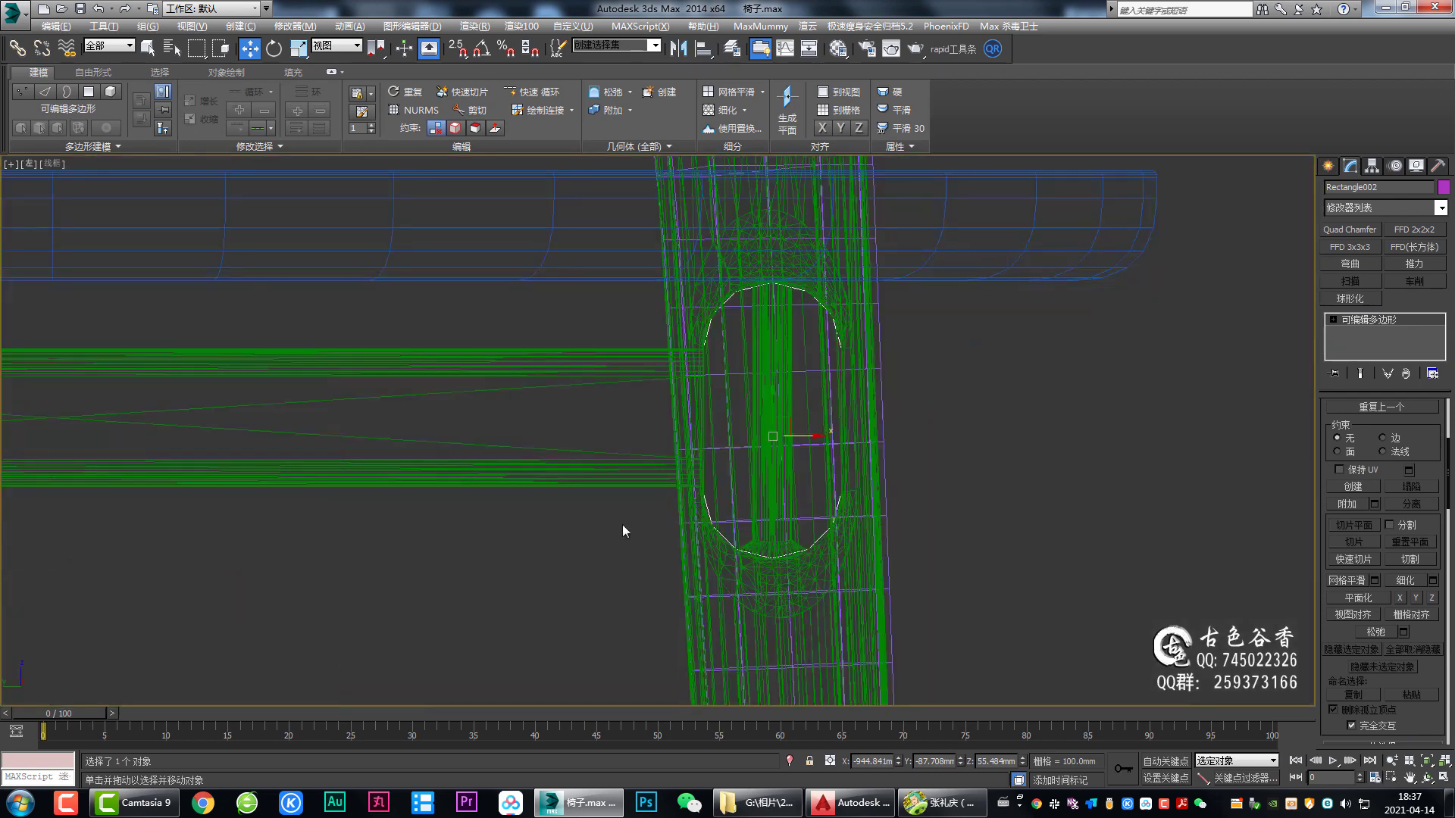
key("alt+q")
key("4")
left_click(710, 422)
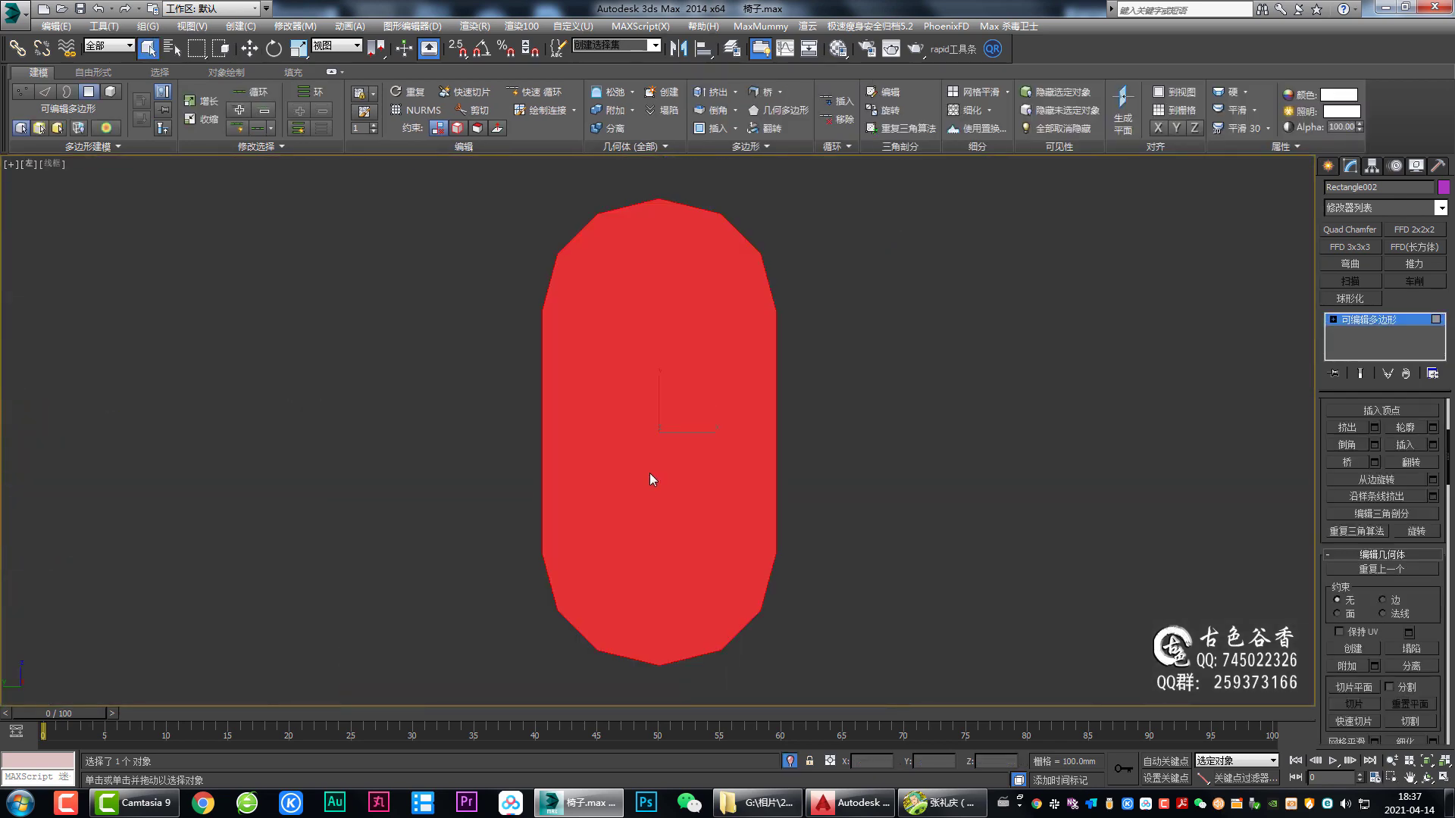
key("p")
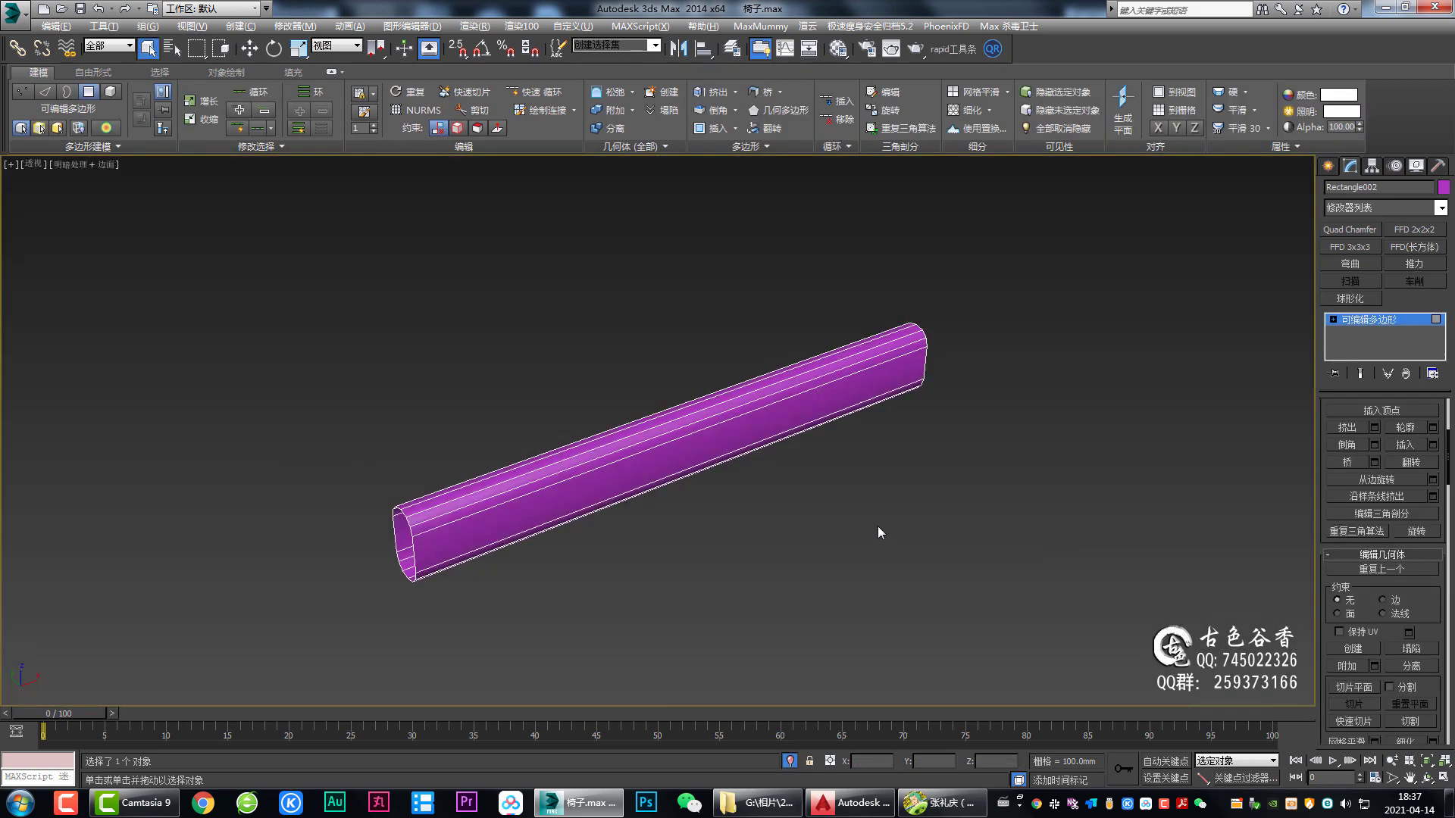
key("alt+q")
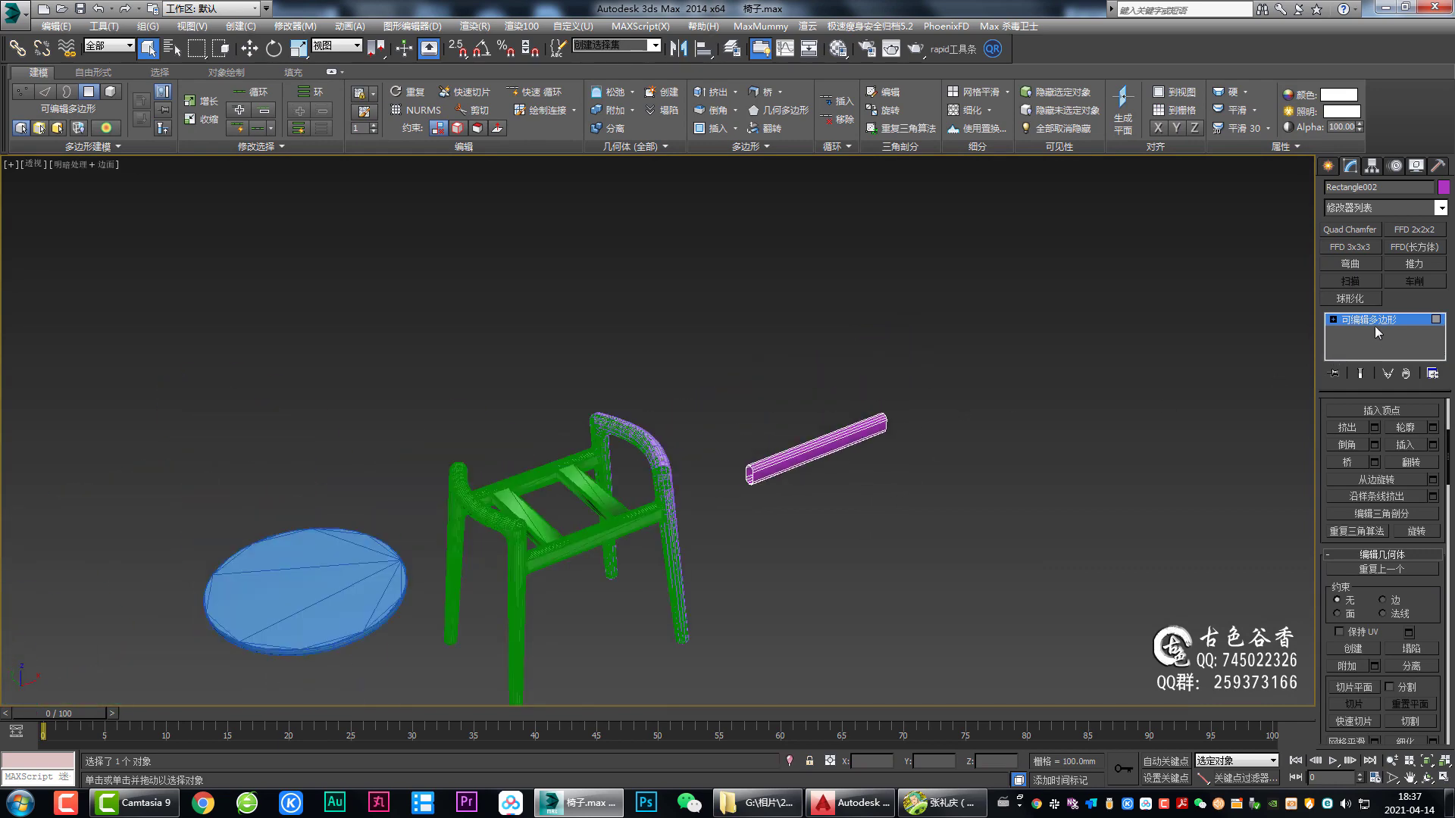
left_click(1377, 331)
Step: Move the tube left onto the chair's side rail and isolate it with the purple leg
middle_click_drag(838, 448, 938, 447, "alt")
key("w")
left_click_drag(939, 455, 628, 460)
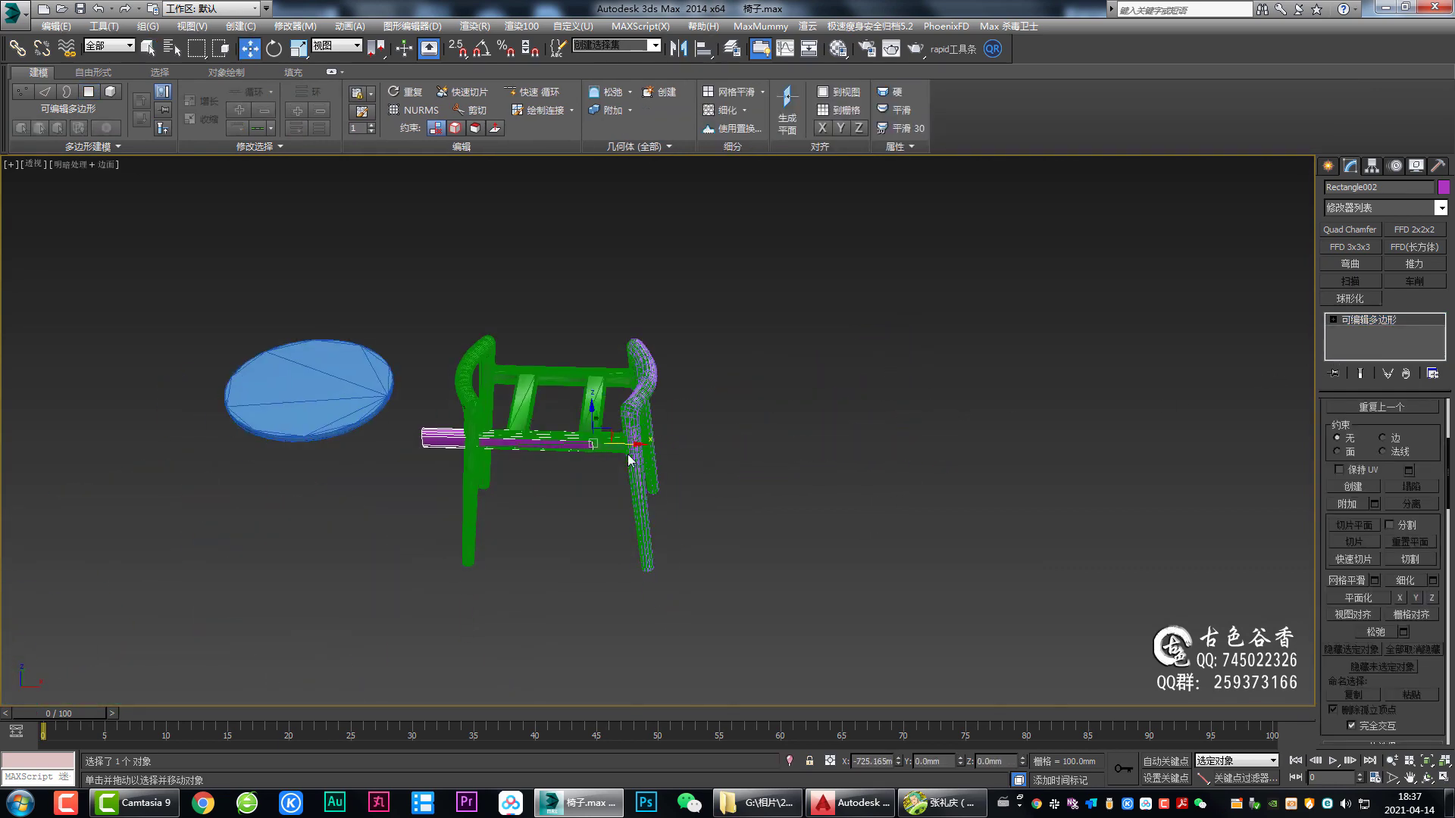
scroll(789, 562, "up", 4)
scroll(895, 510, "up", 2)
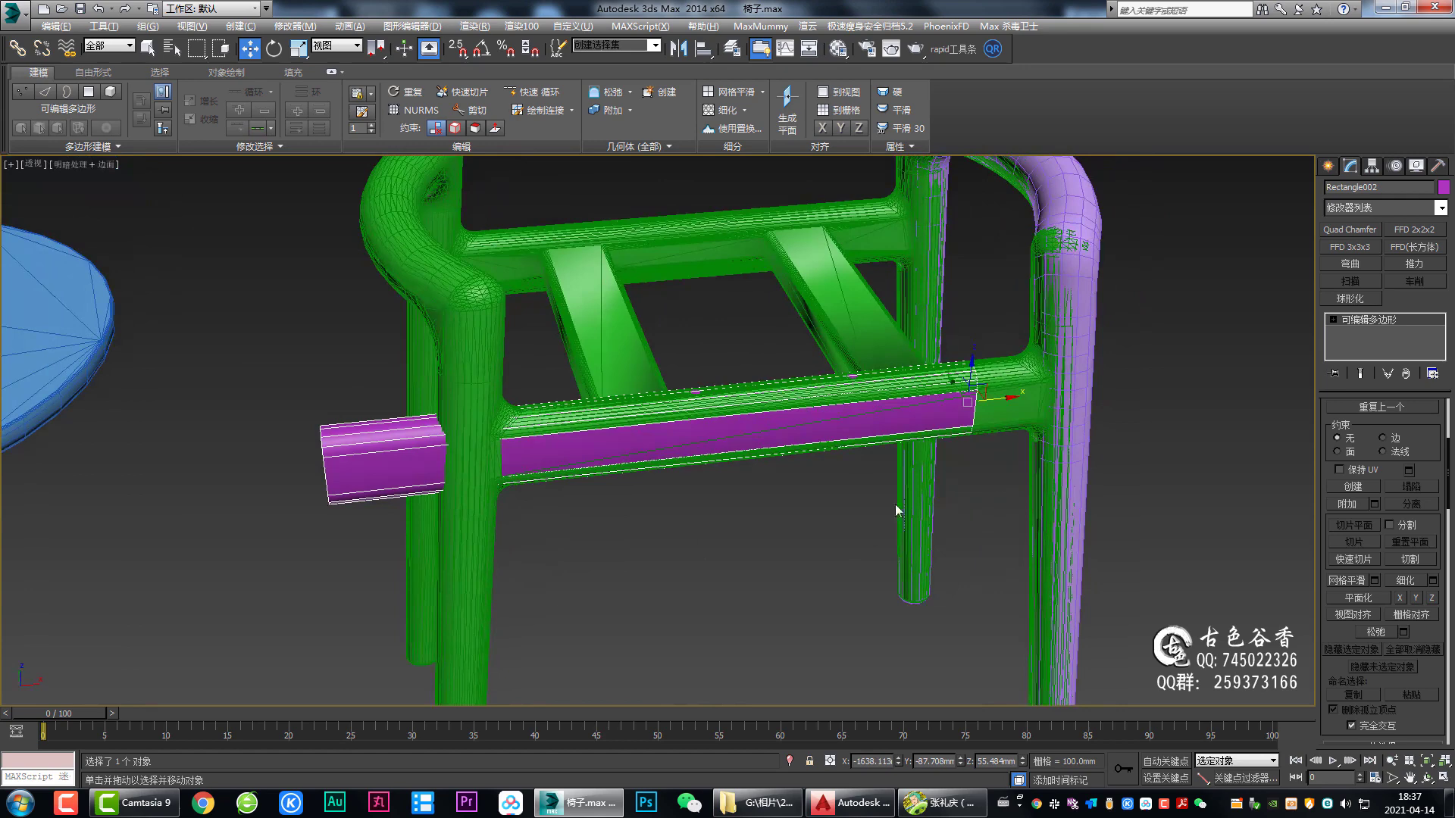
left_click(1066, 315, "ctrl")
key("alt+q")
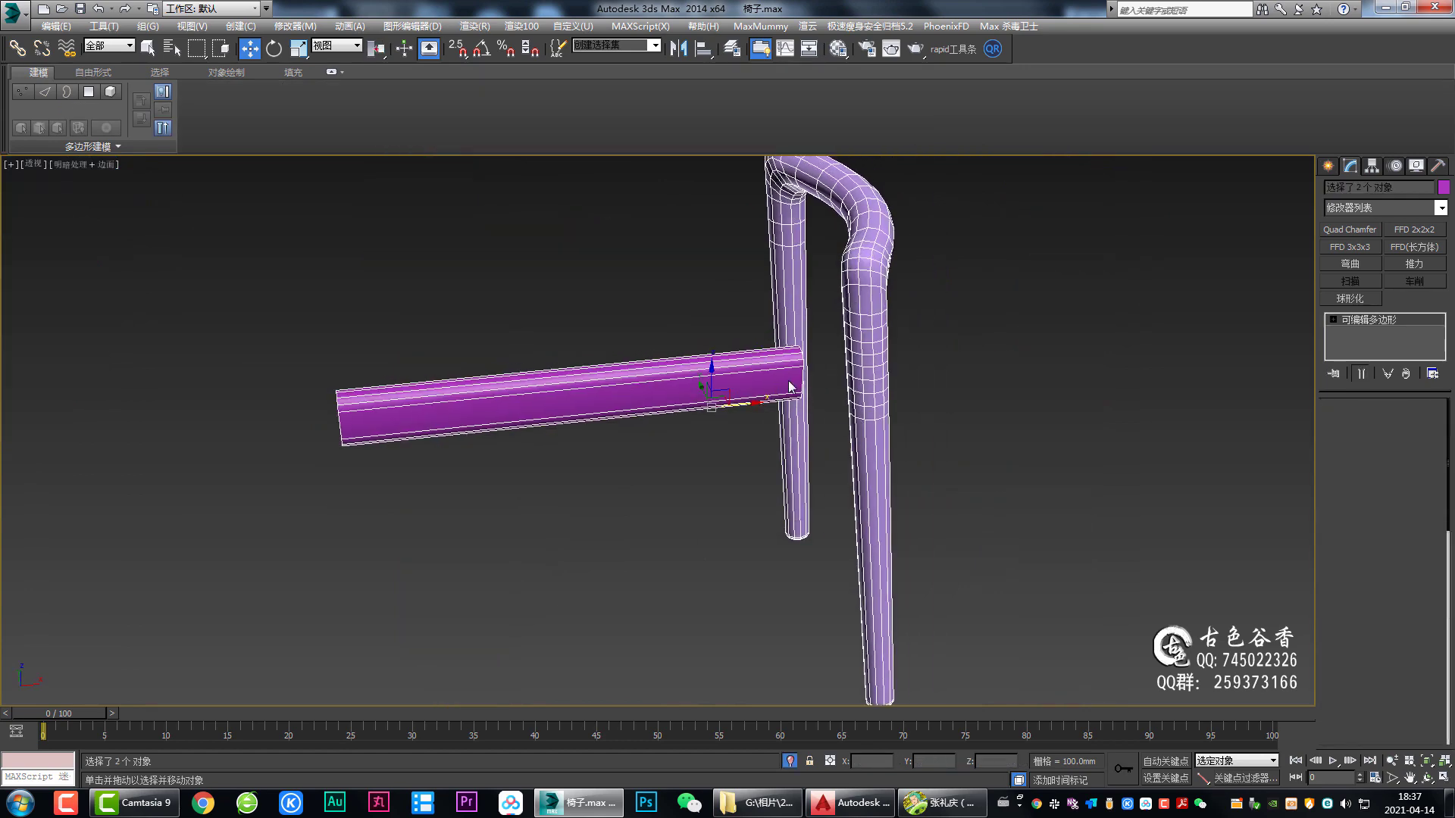
Step: Slide the tube along X until its end butts against the leg
left_click(788, 380)
scroll(831, 412, "up", 2)
left_click_drag(829, 417, 913, 413)
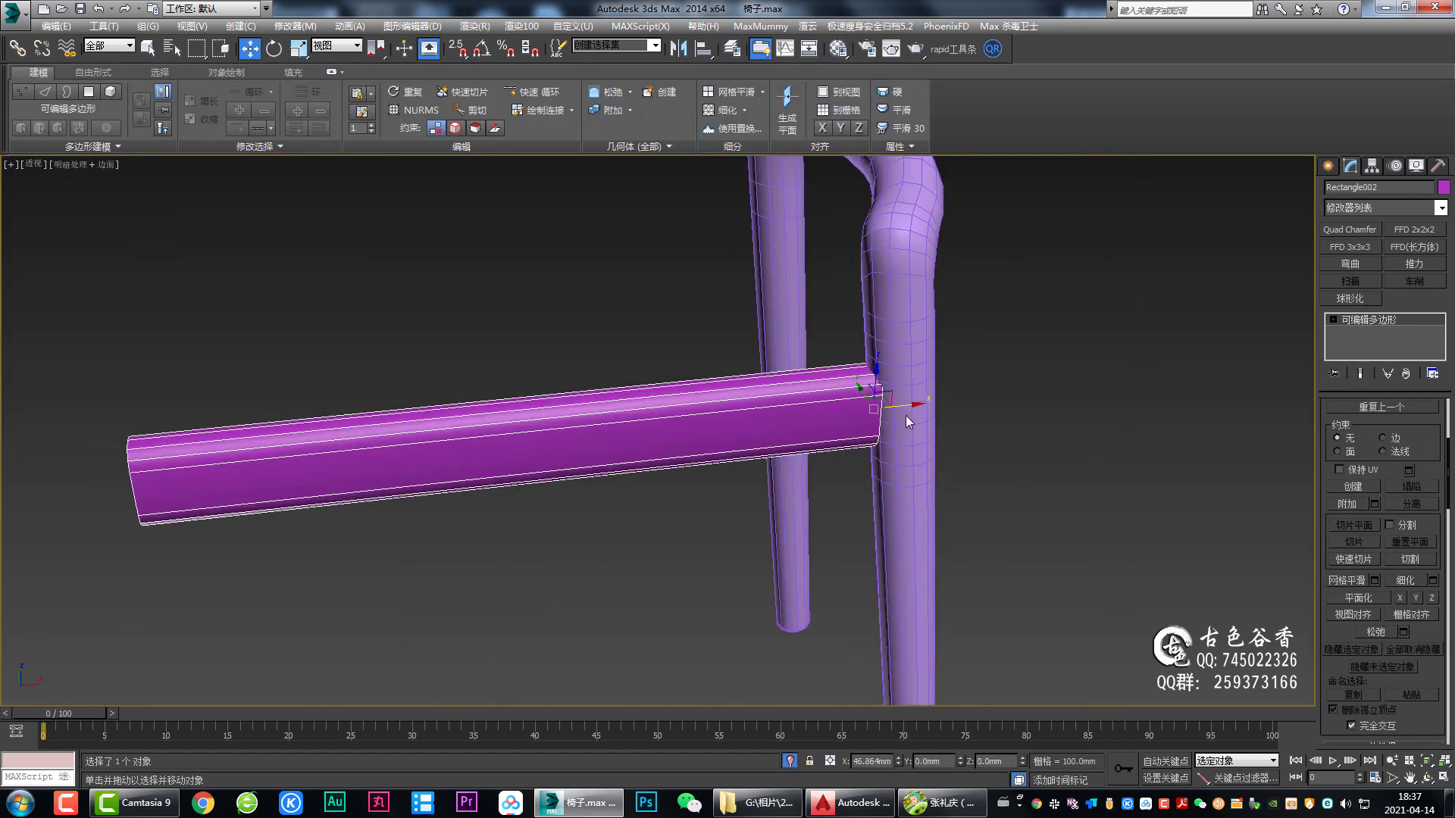
mouse_move(913, 413)
middle_mouse_down()
mouse_move(942, 421)
mouse_move(835, 338)
mouse_move(788, 361)
mouse_move(846, 343)
middle_mouse_up()
scroll(977, 425, "up", 3)
key("q")
Step: Select the purple leg and orbit around the frame to inspect the rail joint
left_click(833, 336)
scroll(833, 338, "down", 5)
scroll(862, 354, "up", 5)
scroll(863, 354, "down", 5)
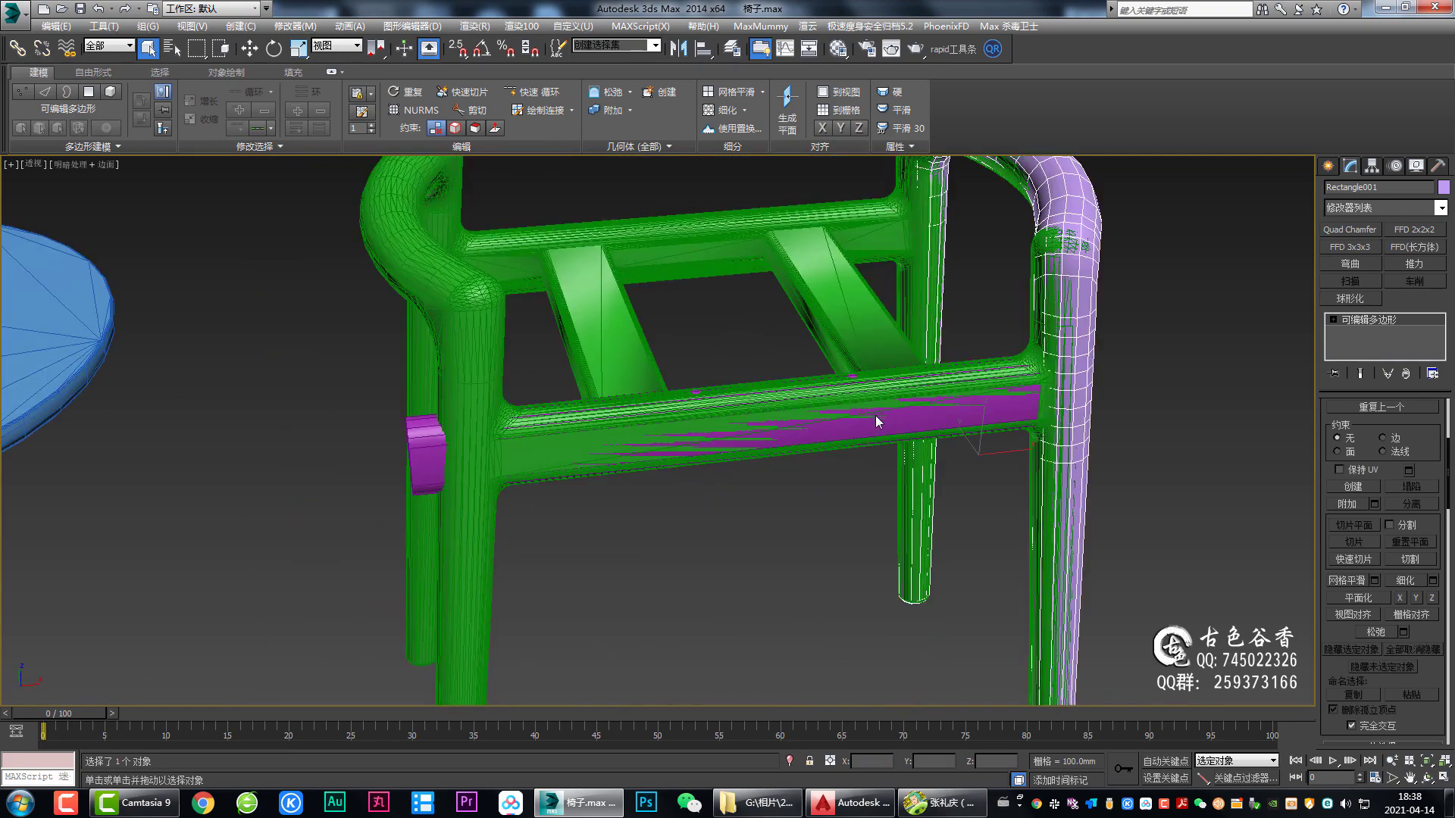
mouse_move(875, 415)
middle_mouse_down("alt")
mouse_move(911, 432)
mouse_move(897, 467)
mouse_move(826, 502)
middle_mouse_up("alt")
scroll(826, 502, "up", 5)
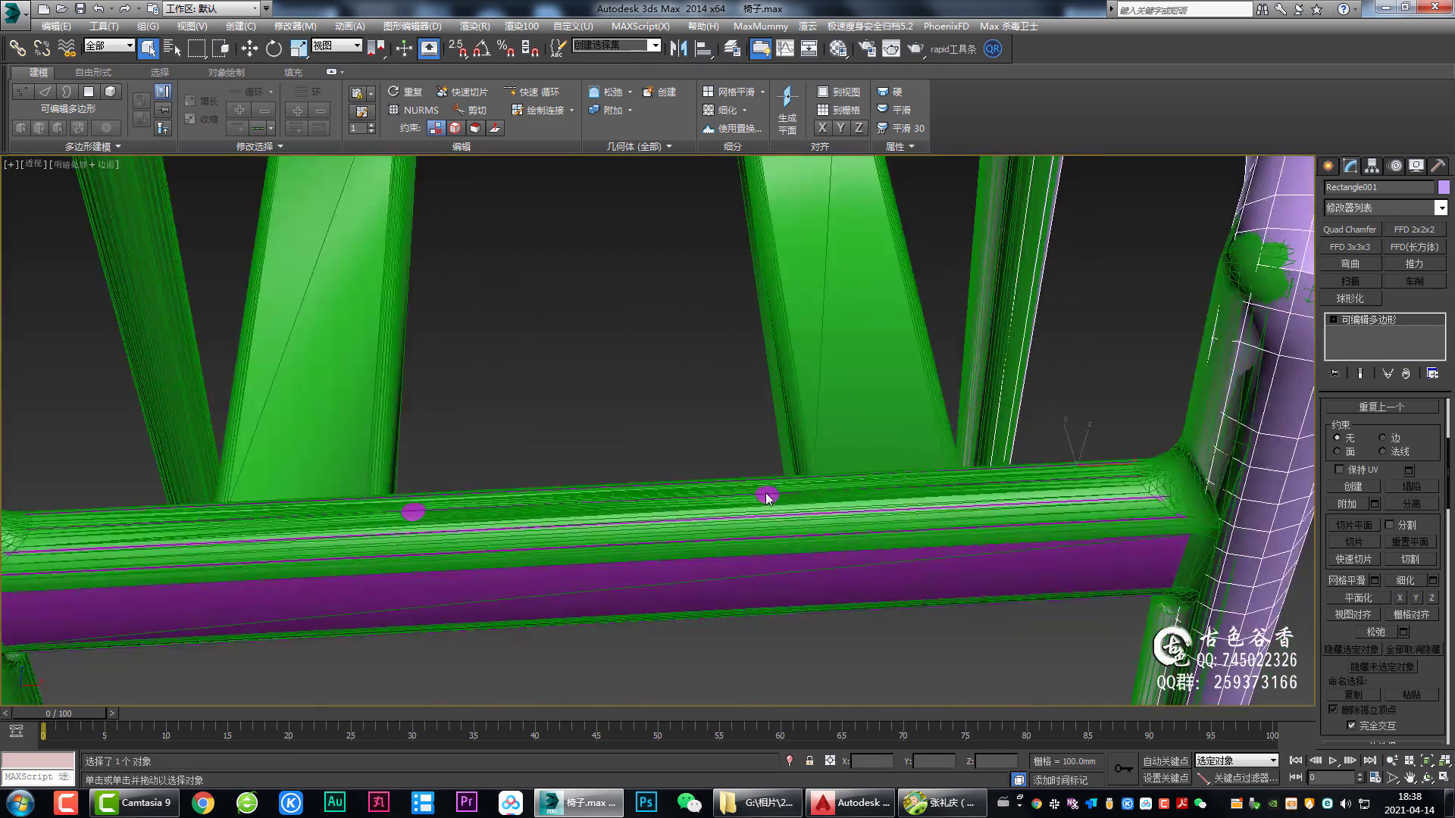
scroll(770, 496, "up", 3)
scroll(747, 502, "down", 3)
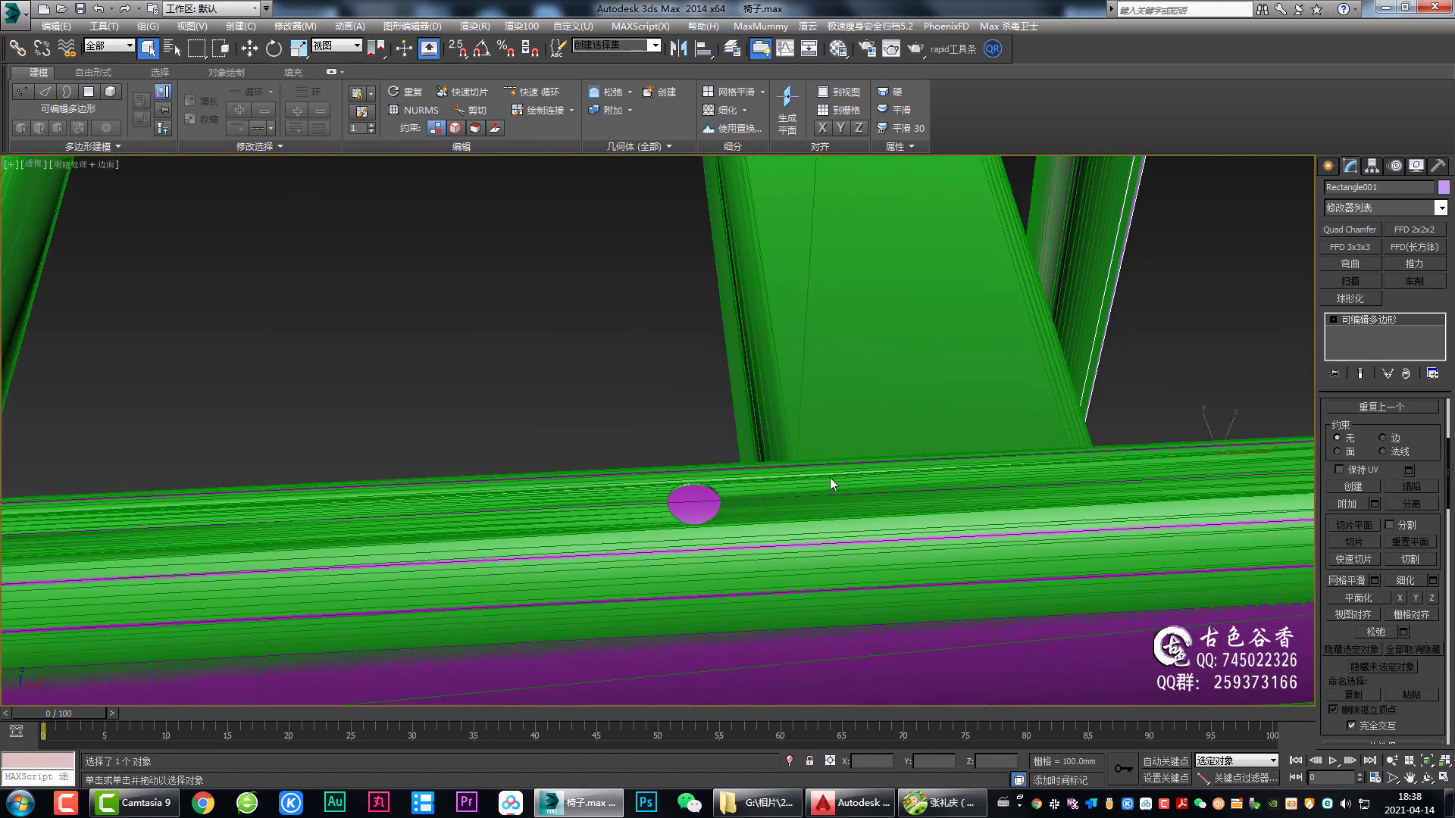
scroll(830, 477, "down", 3)
scroll(826, 516, "down", 2)
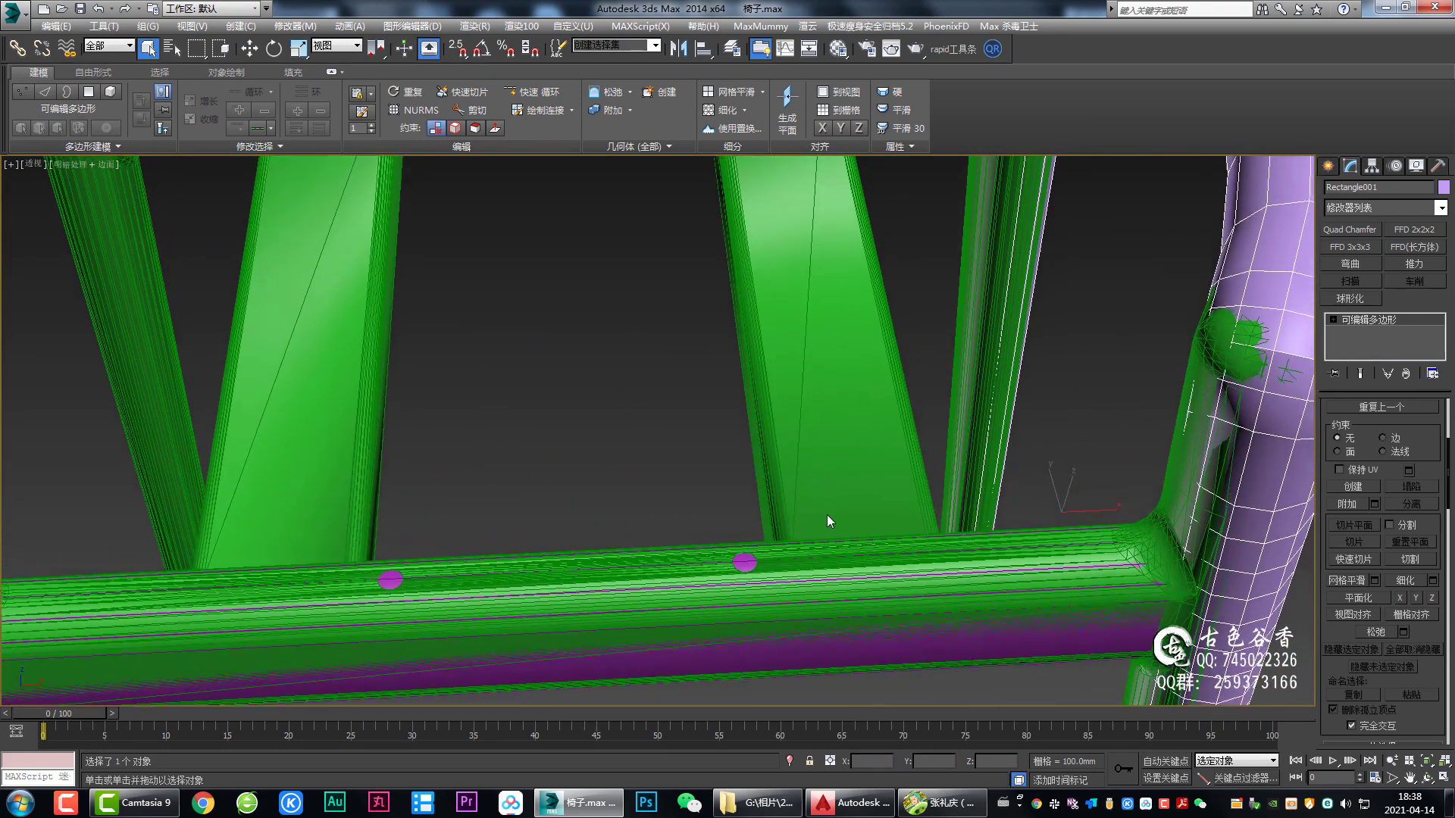
scroll(828, 510, "down", 3)
middle_click_drag(828, 510, 867, 503, "alt")
scroll(926, 438, "up", 4)
scroll(926, 438, "down", 2)
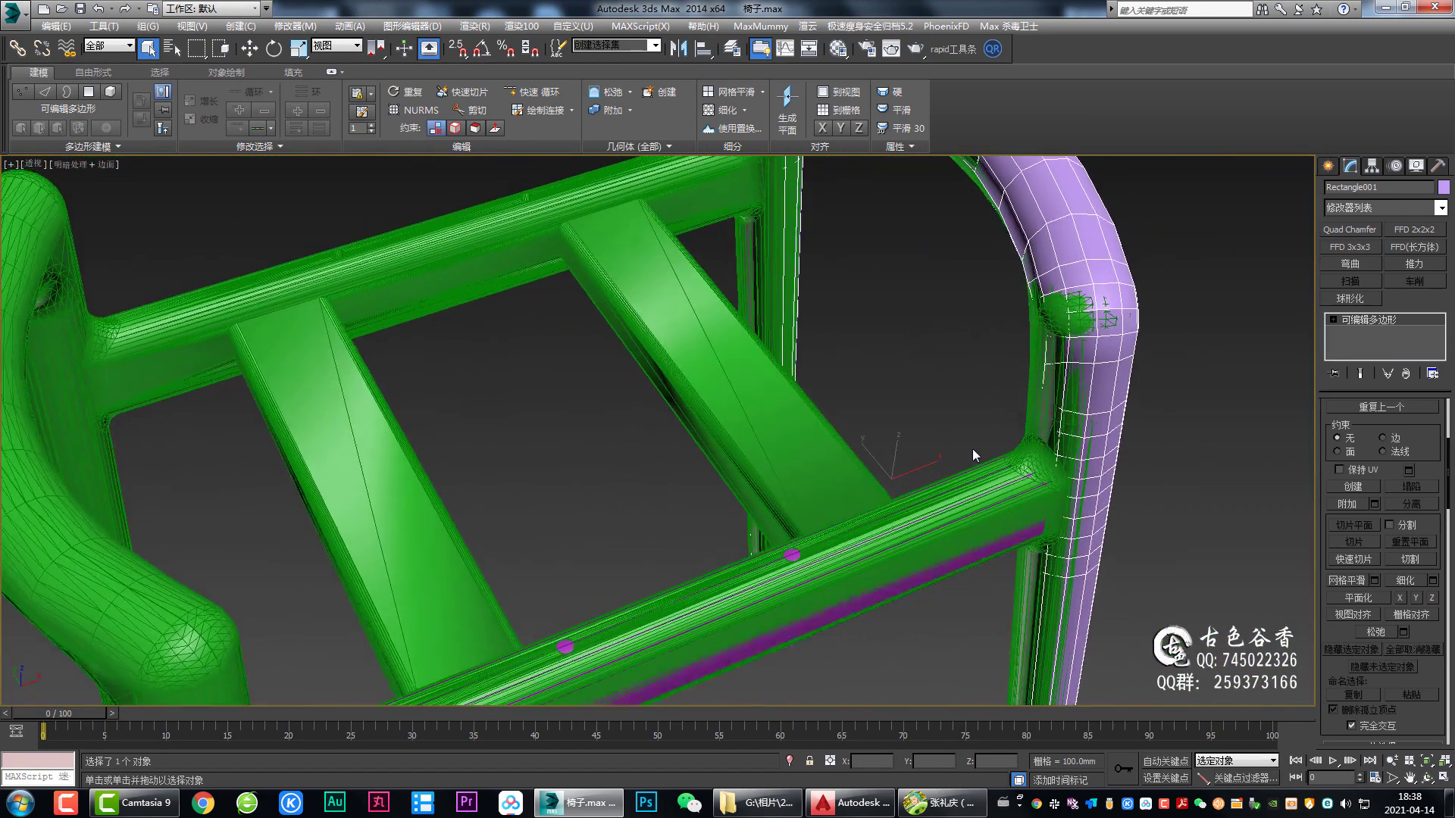
middle_click_drag(972, 449, 981, 449, "alt")
scroll(1122, 426, "up", 3)
scroll(1122, 426, "down", 2)
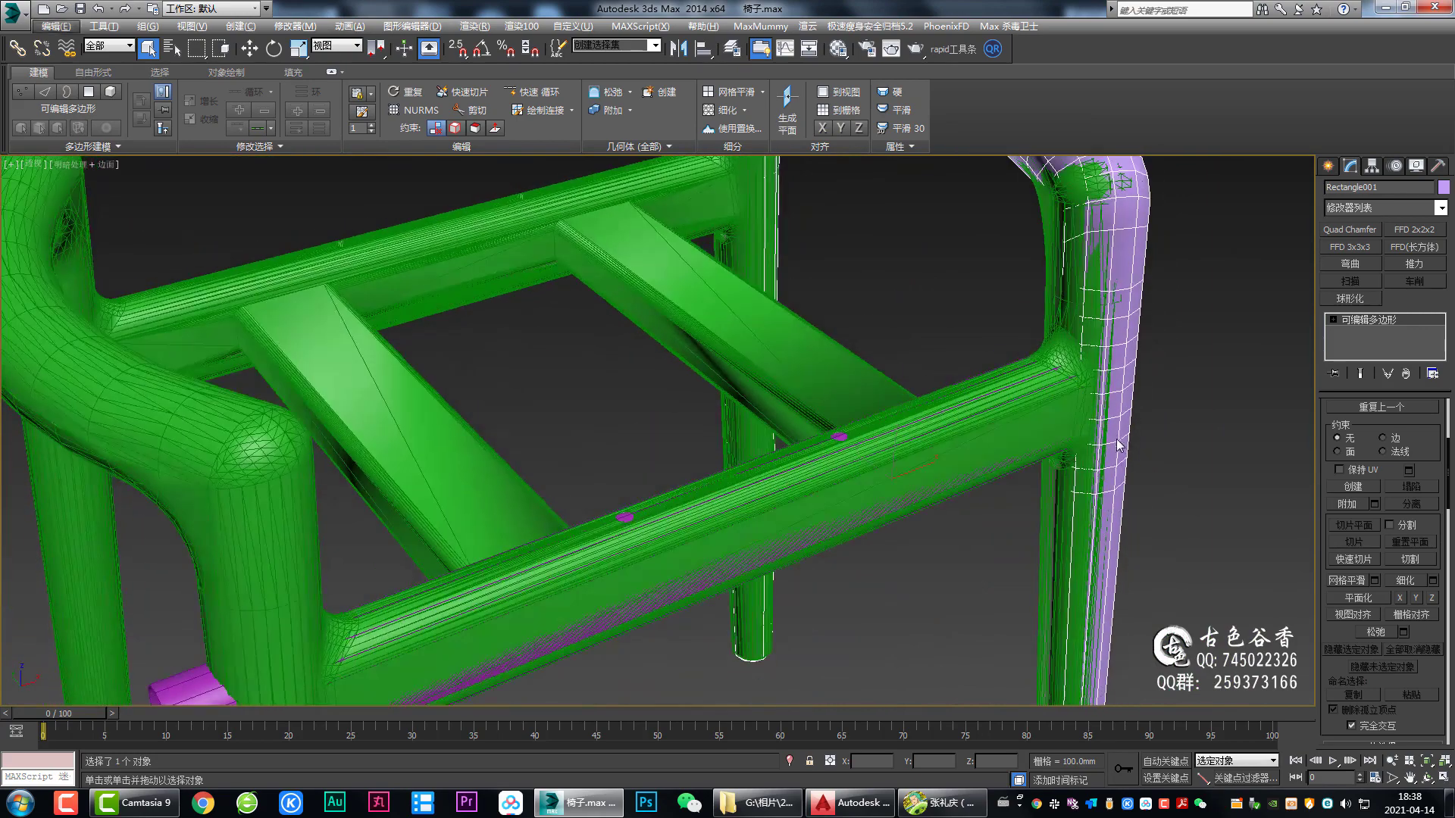
scroll(1124, 476, "up", 3)
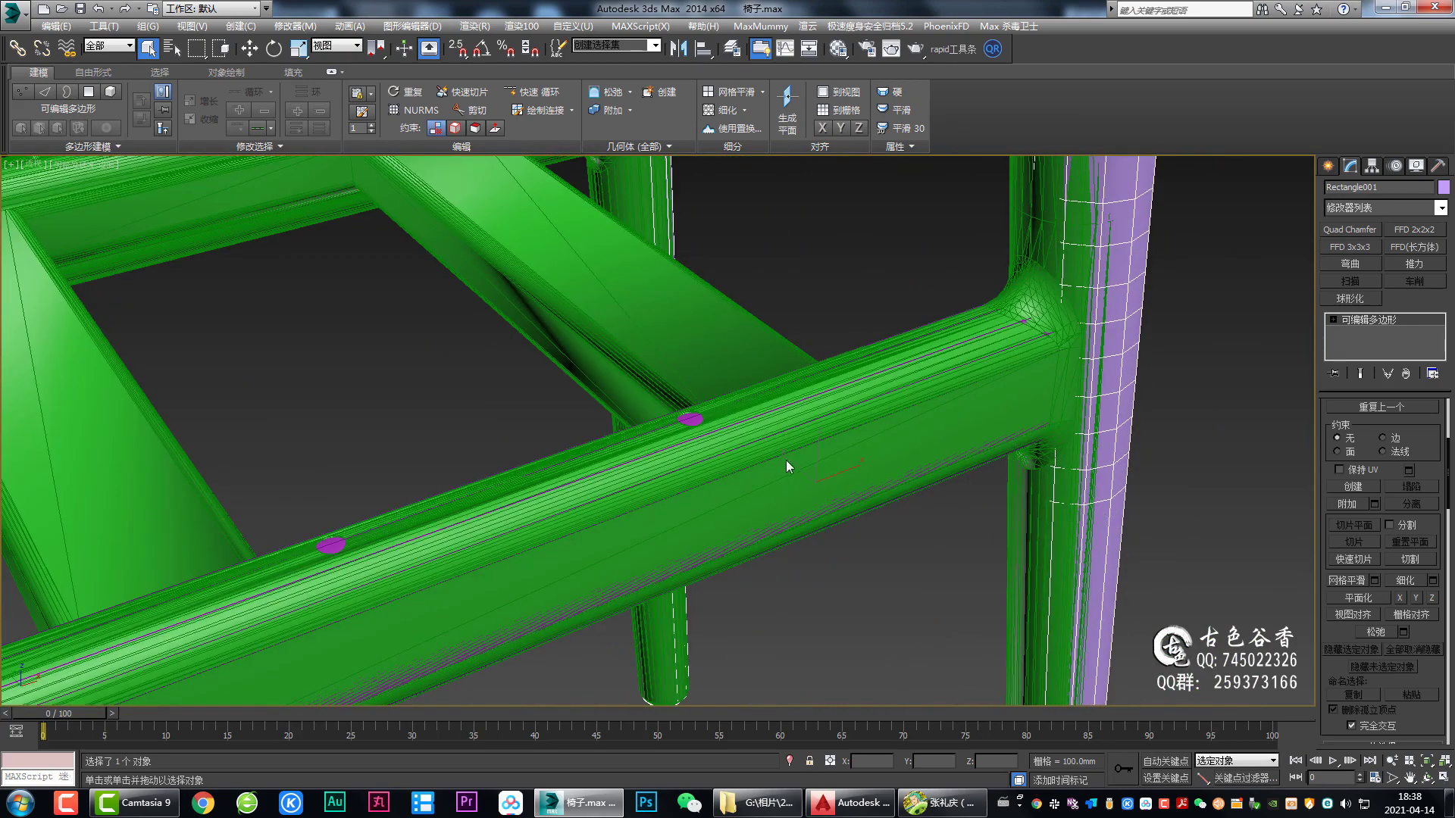
Step: Isolate the crossbar together with the leg, then select only the leg
left_click(690, 426, "ctrl")
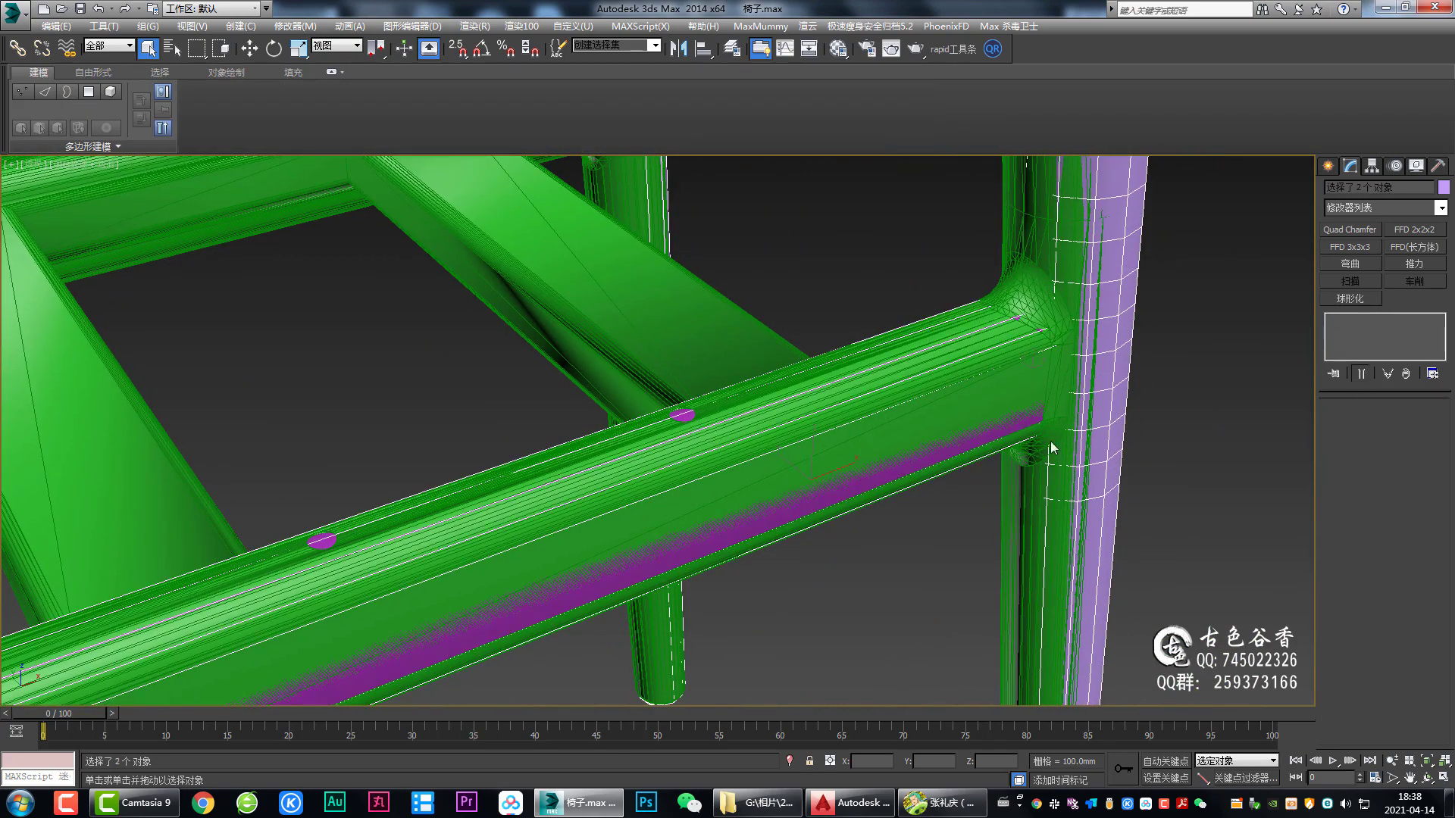
scroll(1043, 452, "down", 1)
middle_click_drag(1035, 457, 1008, 438, "alt")
scroll(1008, 434, "up", 2)
key("alt+q")
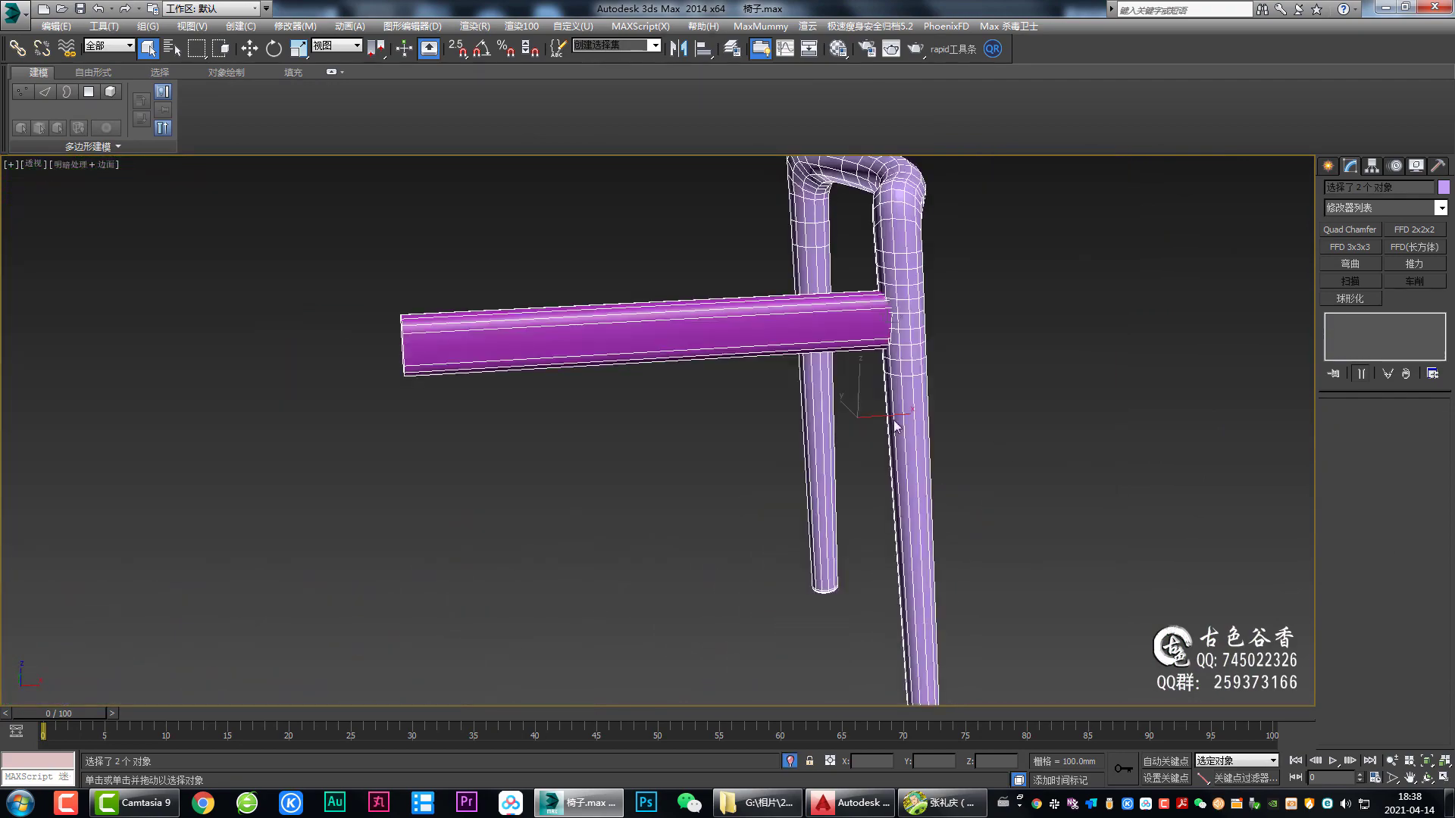
middle_click_drag(894, 426, 891, 348, "alt")
scroll(896, 386, "up", 3)
scroll(896, 375, "up", 1)
scroll(896, 365, "up", 2)
left_click(925, 362)
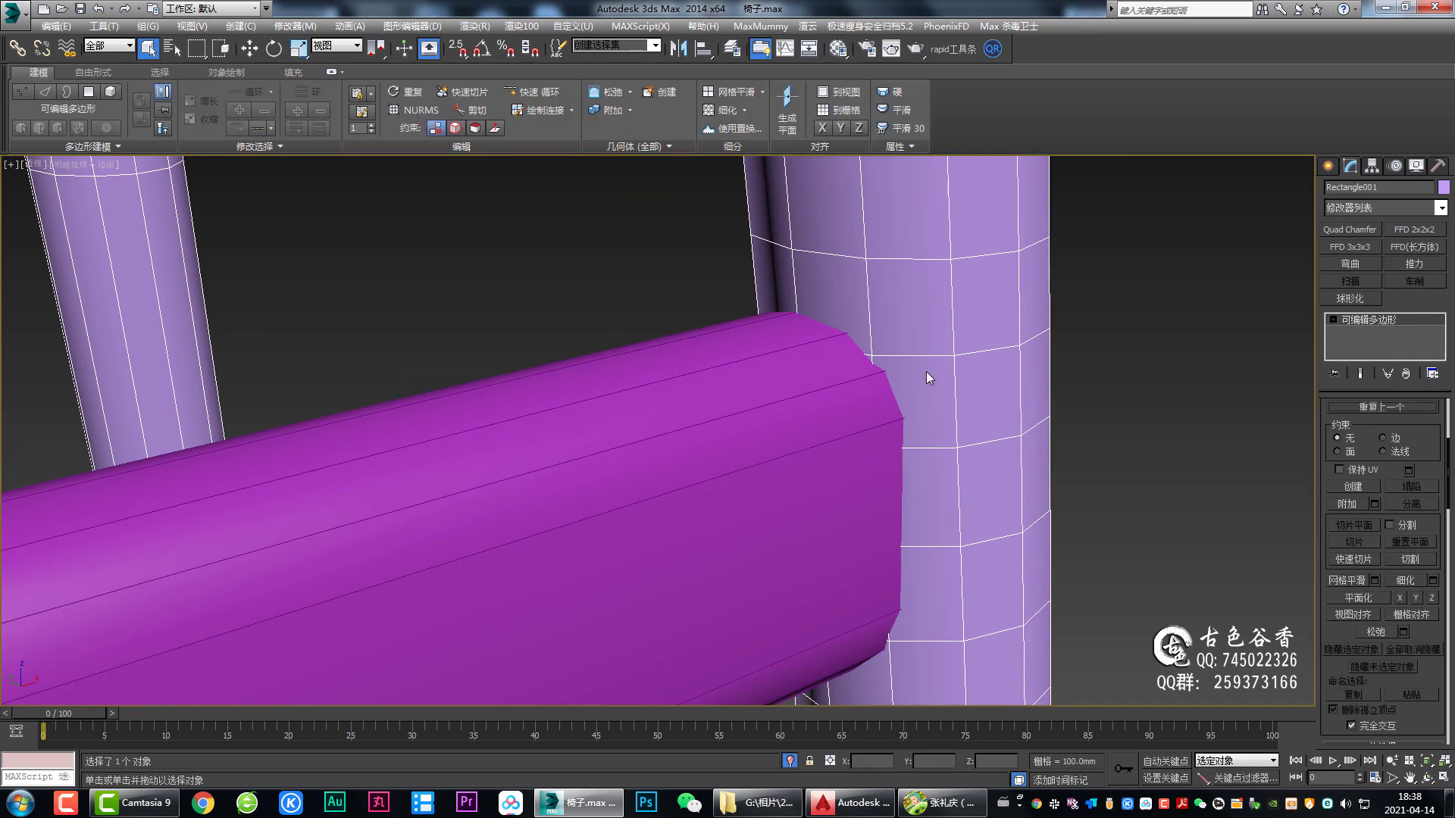
Step: Paint-connect diagonal edges between the leg's vertices around the crossbar joint
key("1")
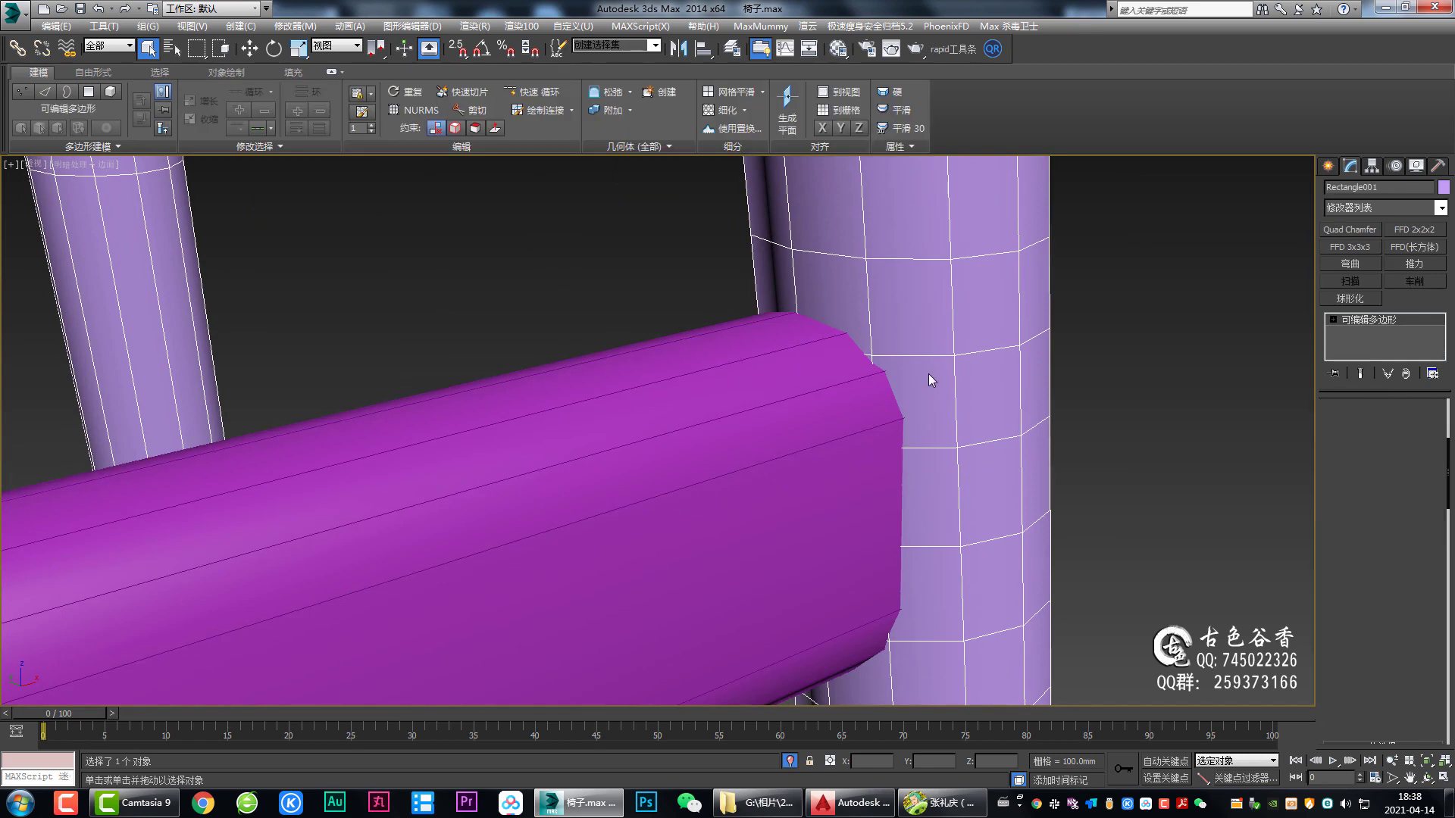
middle_click_drag(871, 268, 825, 234)
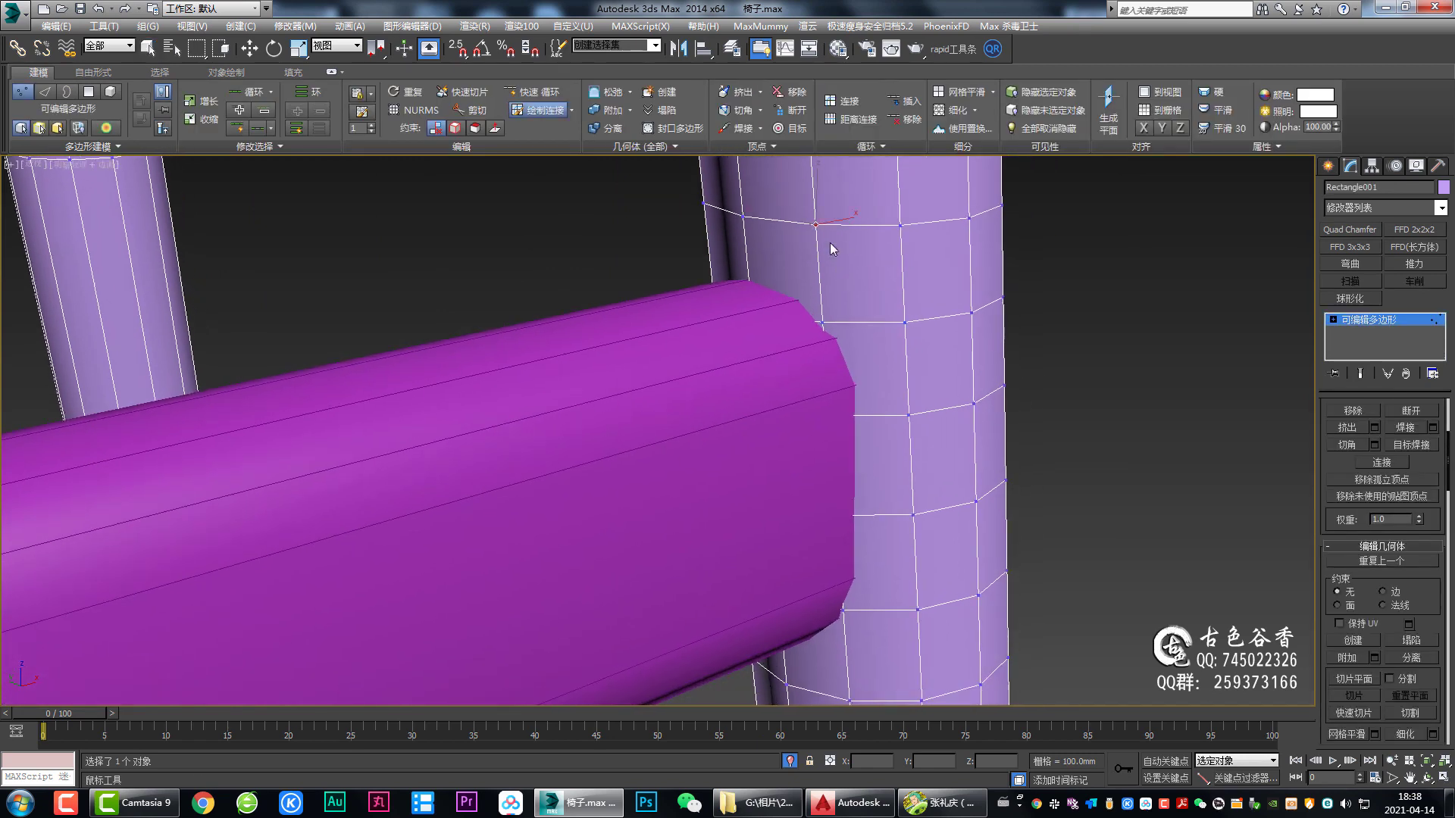
left_click(905, 323)
scroll(897, 479, "up", 2)
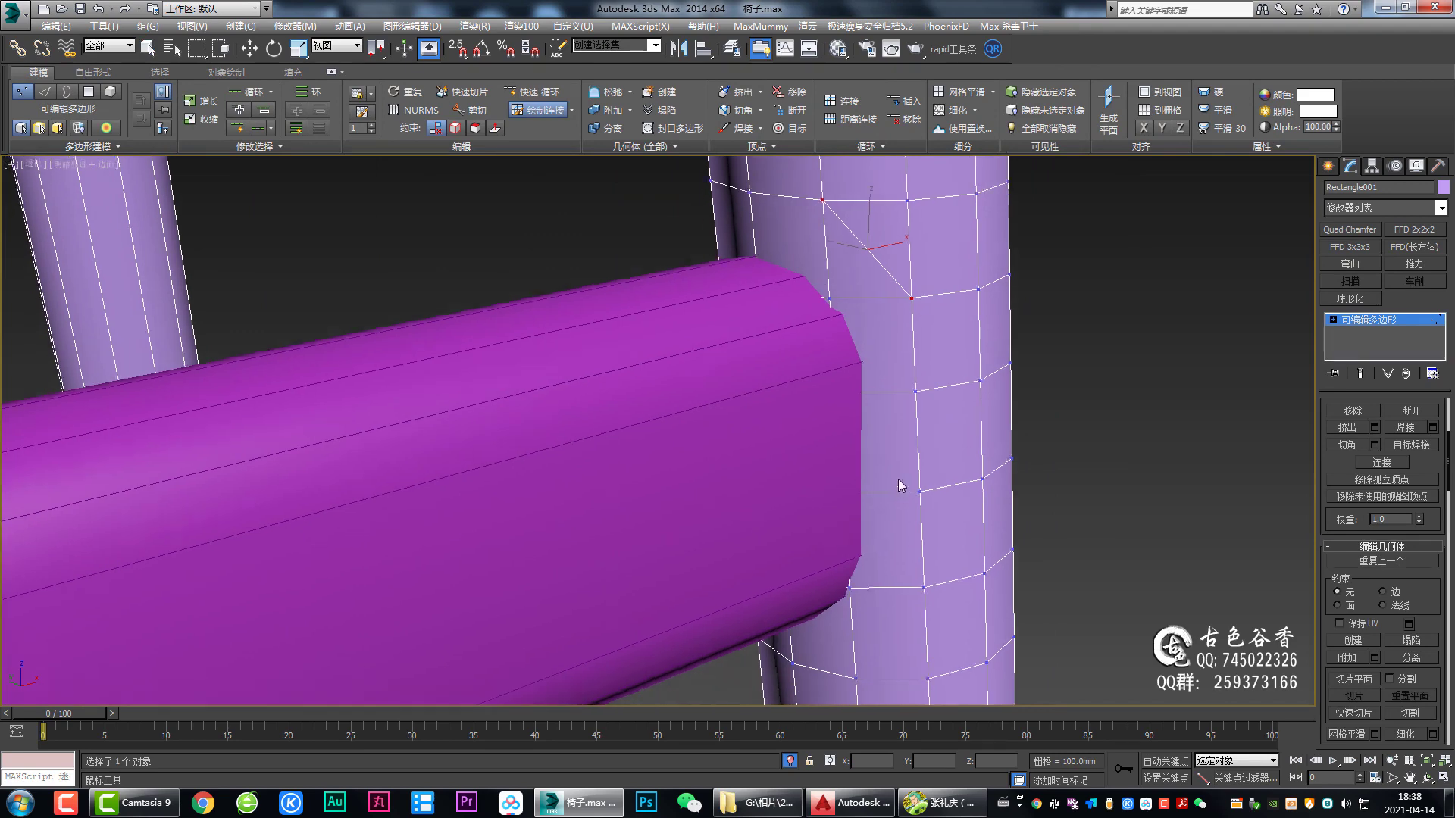
scroll(920, 458, "up", 2)
scroll(920, 458, "up", 2)
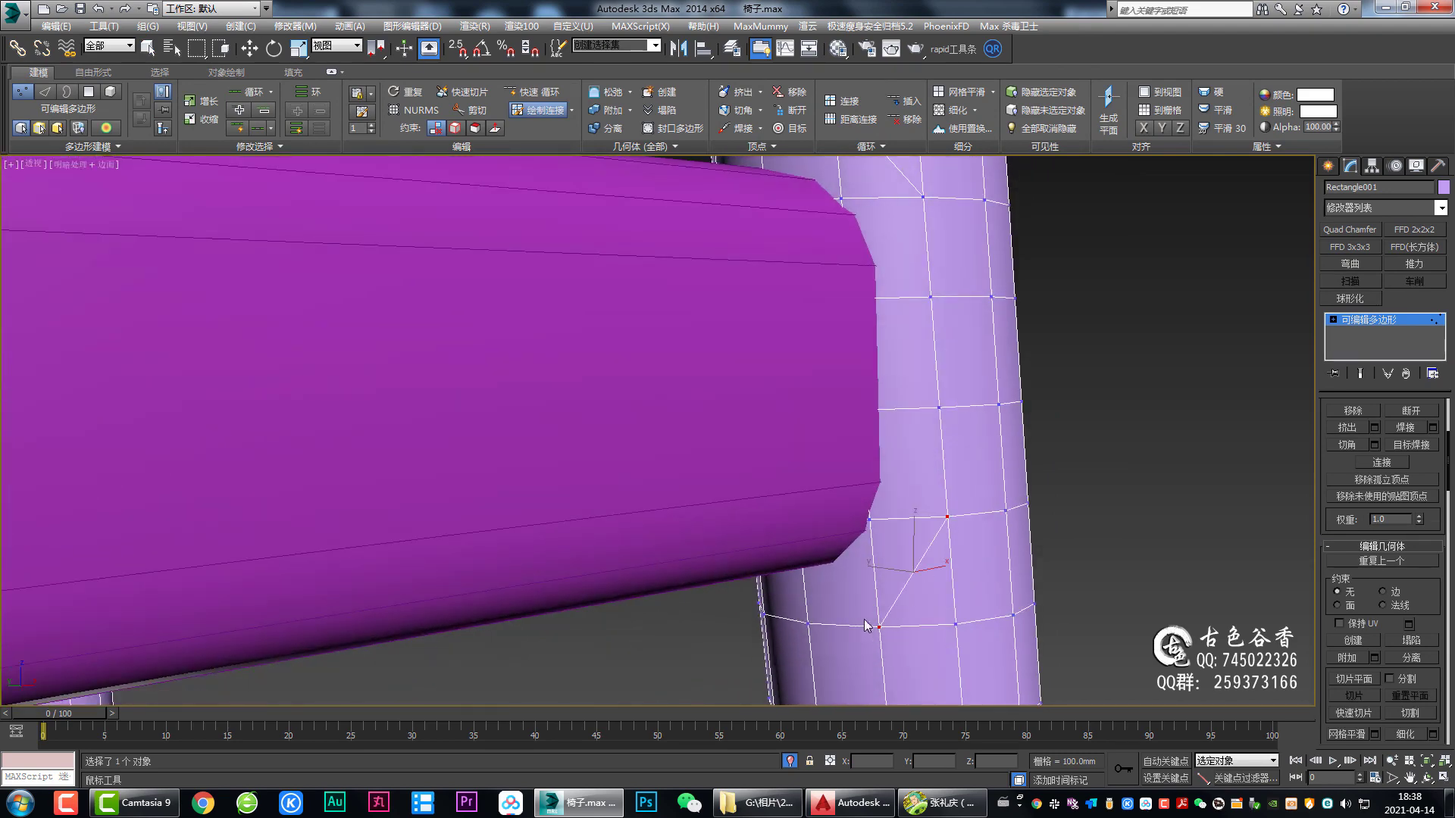
scroll(868, 626, "down", 2)
scroll(948, 515, "down", 1)
scroll(924, 480, "down", 1)
scroll(870, 372, "down", 1)
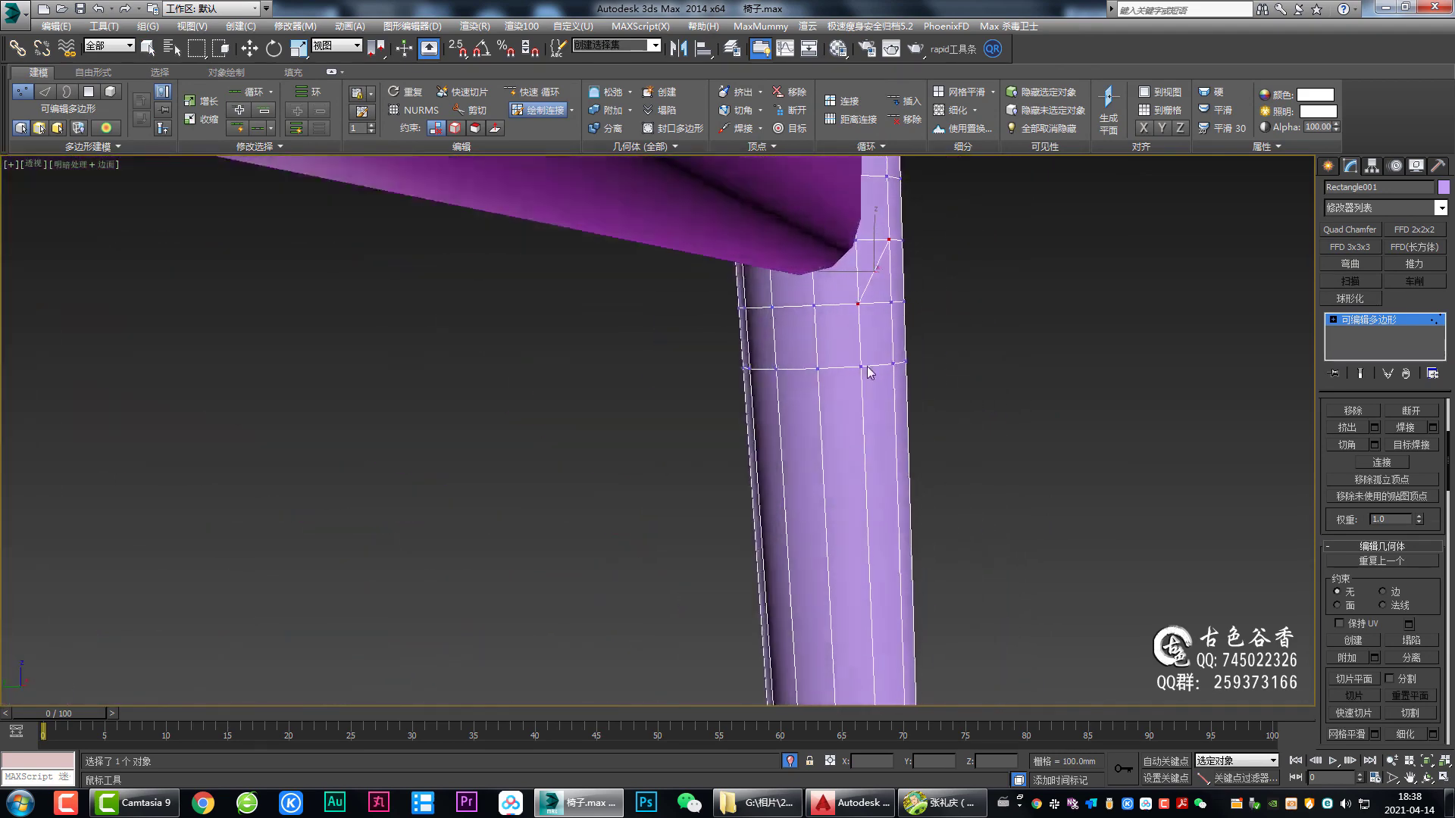
mouse_move(868, 371)
middle_mouse_down("alt")
mouse_move(854, 286)
mouse_move(851, 396)
middle_mouse_up("alt")
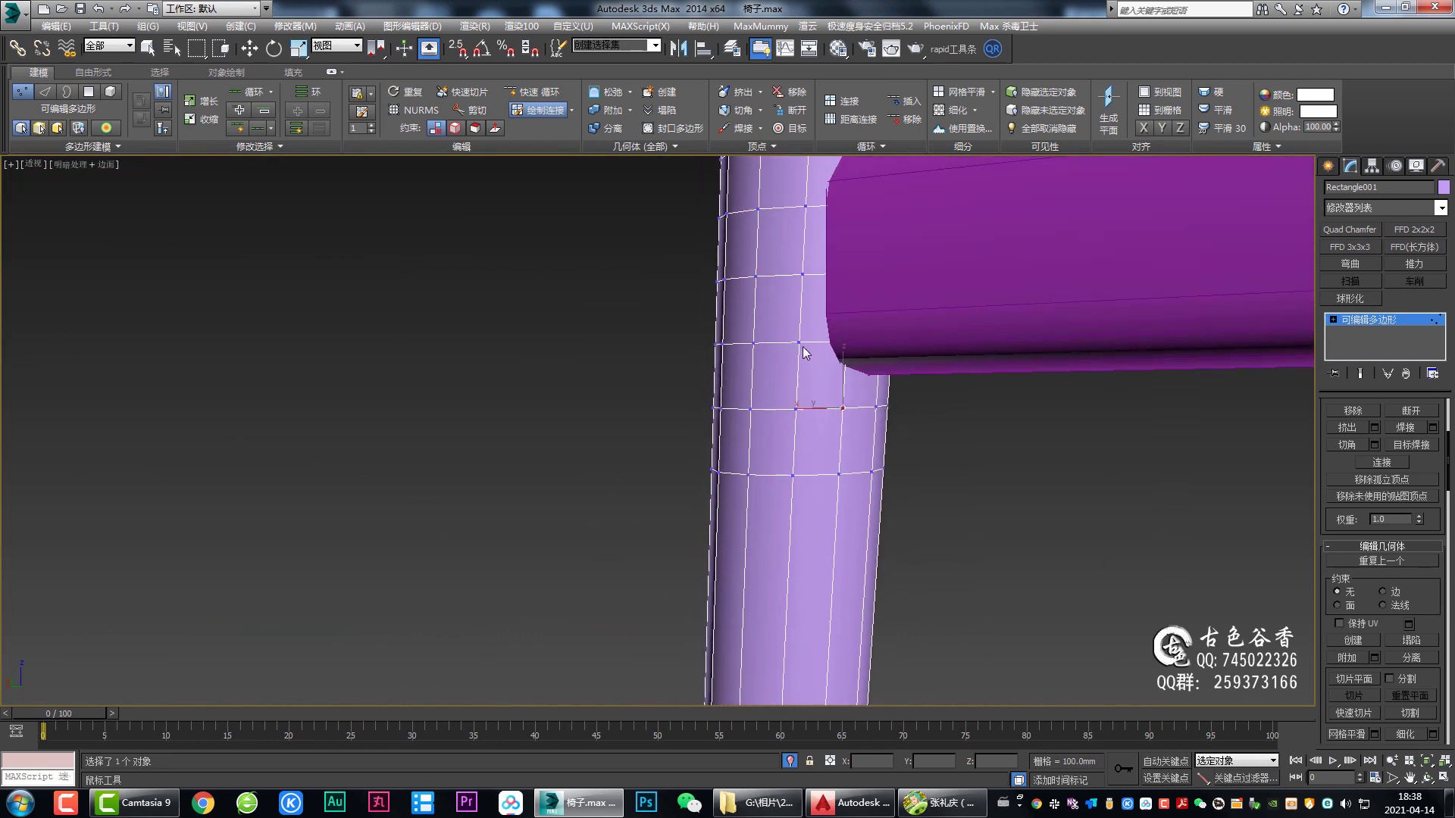
mouse_move(804, 352)
middle_mouse_down("alt")
mouse_move(794, 403)
mouse_move(766, 421)
middle_mouse_up("alt")
mouse_move(852, 344)
middle_mouse_down("alt")
mouse_move(789, 404)
mouse_move(757, 392)
middle_mouse_up("alt")
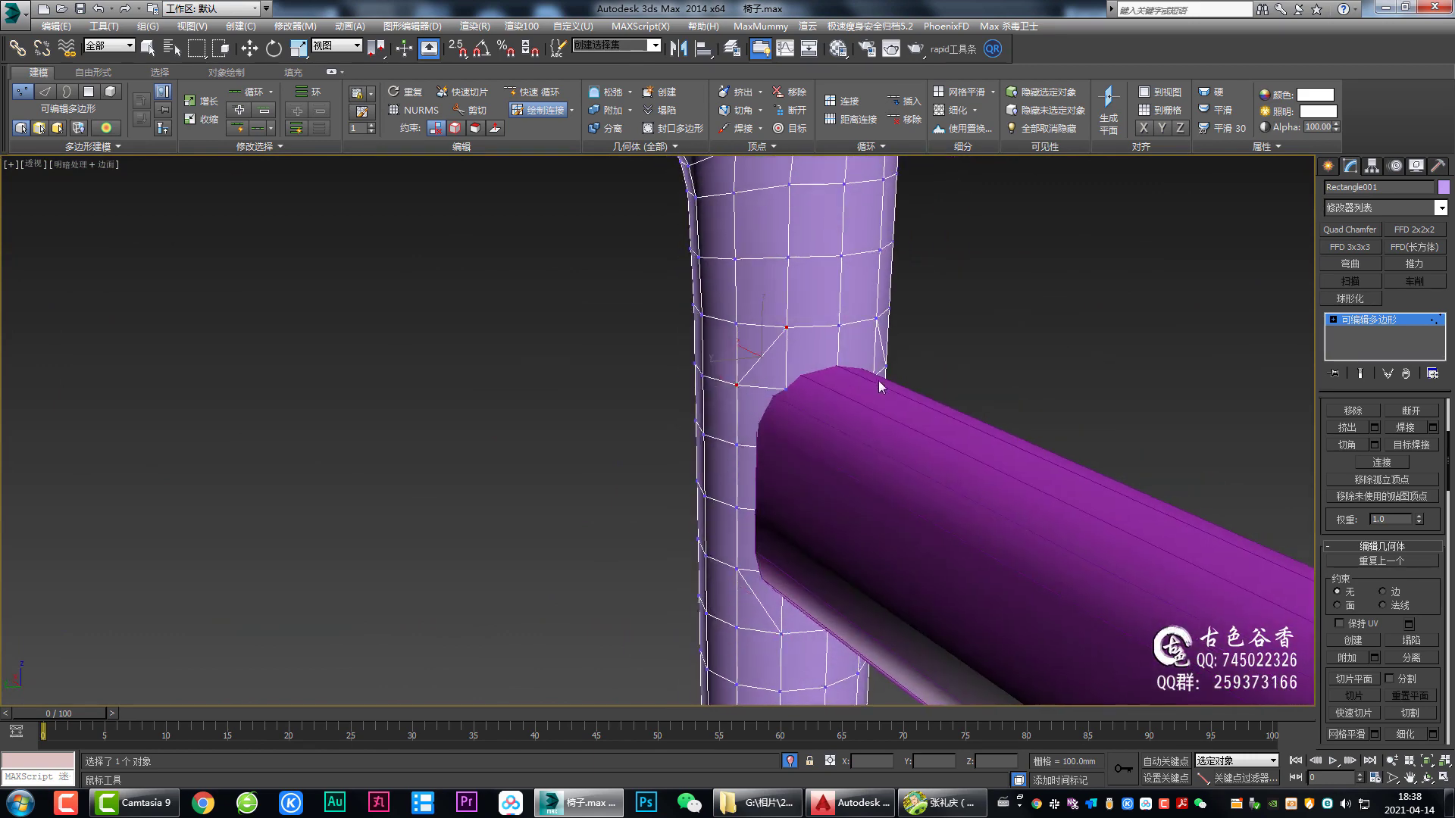
middle_click_drag(876, 383, 801, 384, "alt")
mouse_move(901, 447)
middle_mouse_down("alt")
mouse_move(894, 420)
mouse_move(824, 443)
middle_mouse_up("alt")
right_click(825, 442)
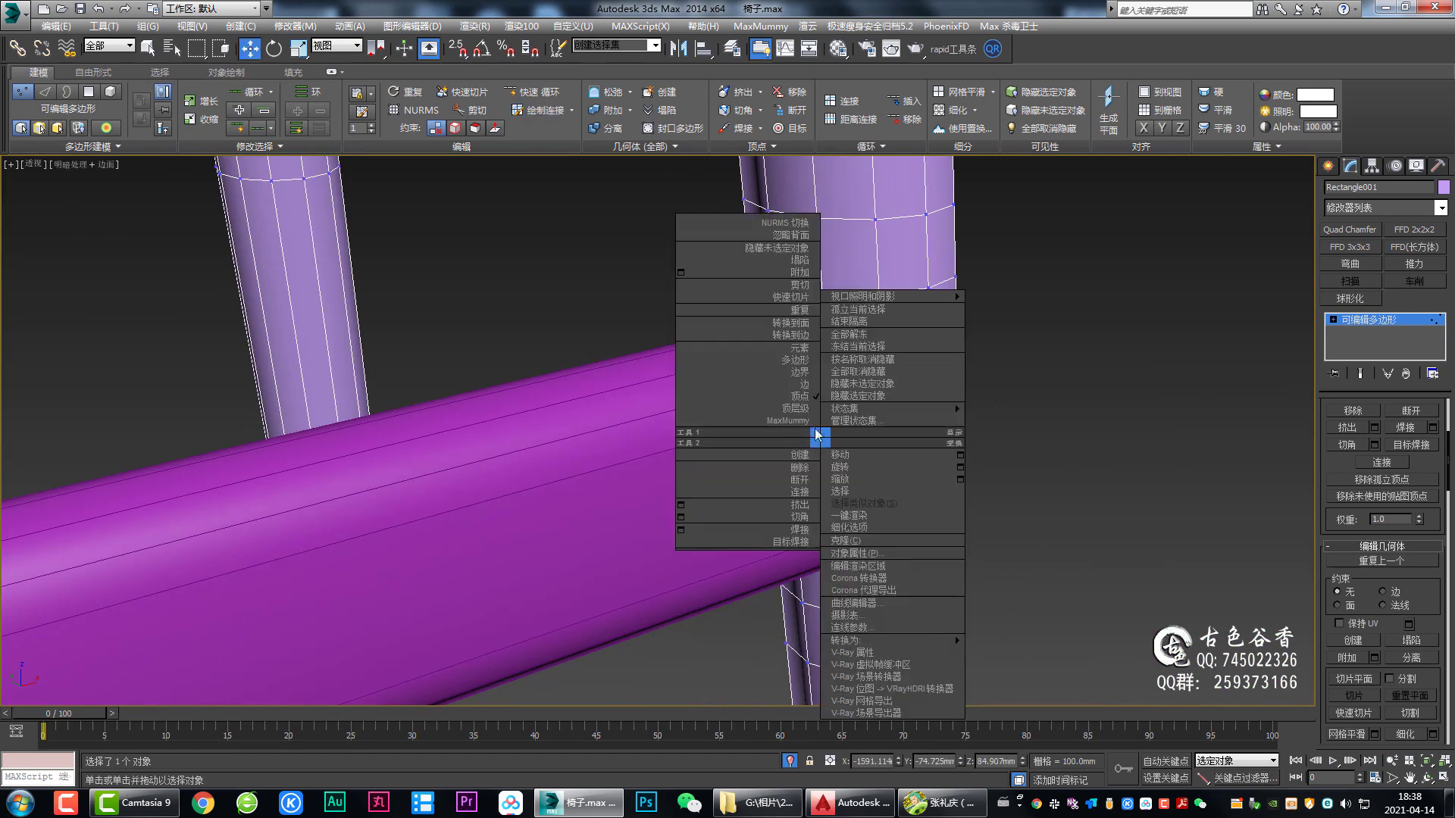
Step: Select the purple crossbar, zoom in on its leg junction, and enter Vertex mode
right_click(824, 443)
left_click(754, 436)
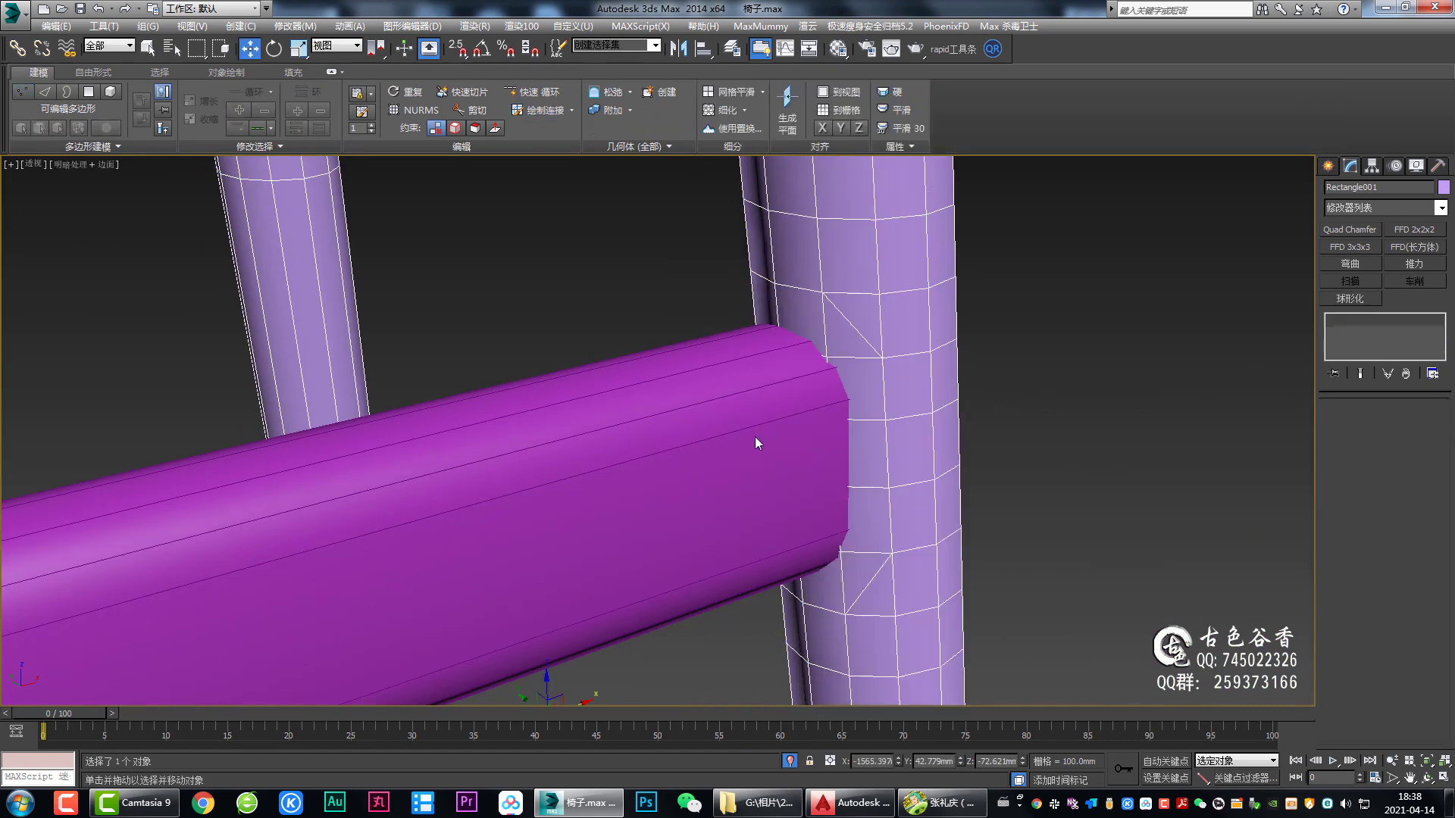
mouse_move(755, 436)
middle_mouse_down("alt")
mouse_move(839, 444)
mouse_move(860, 477)
middle_mouse_up("alt")
scroll(860, 477, "up", 2)
scroll(822, 459, "up", 2)
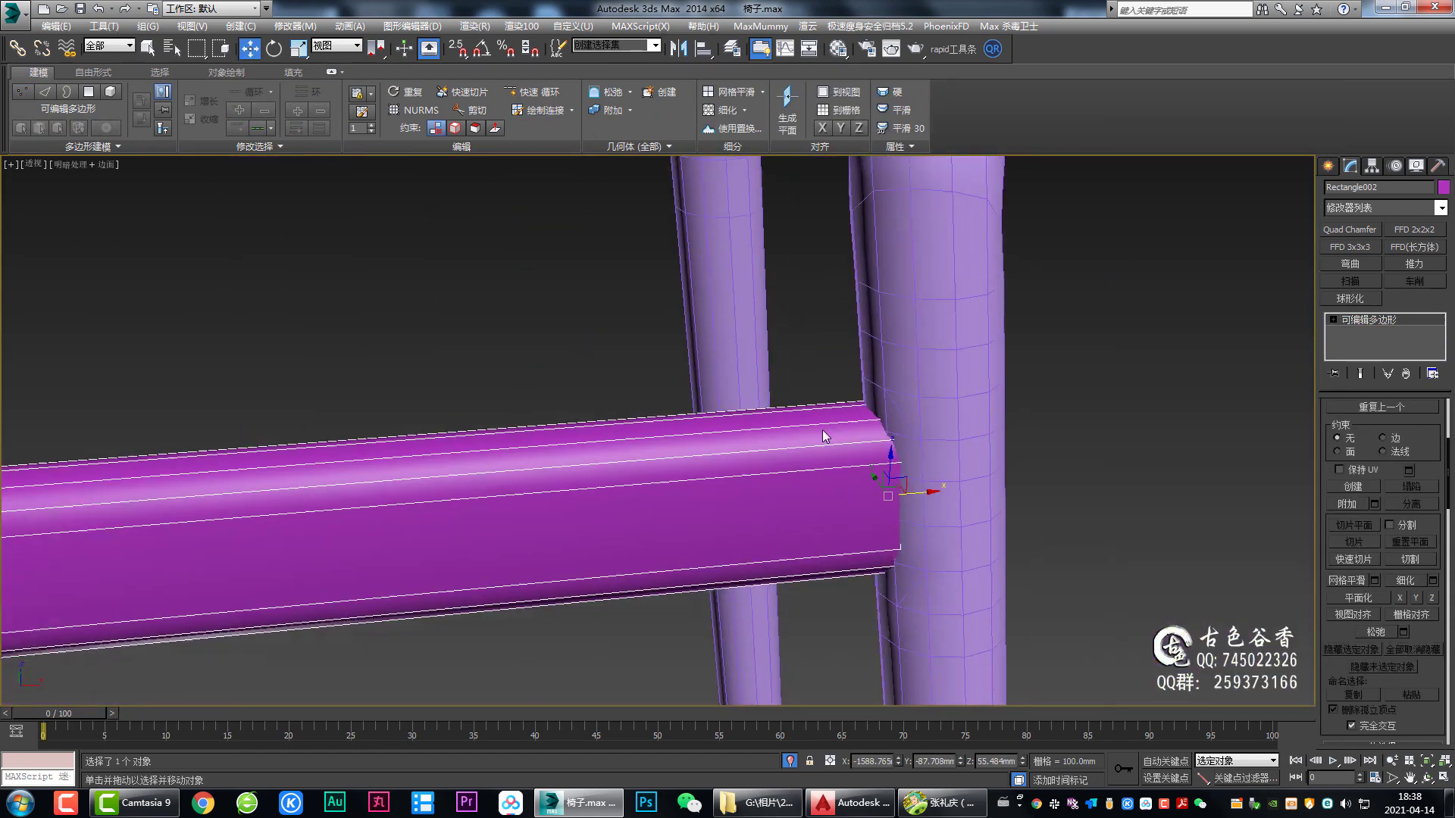
scroll(834, 447, "up", 1)
scroll(889, 474, "up", 2)
key("1")
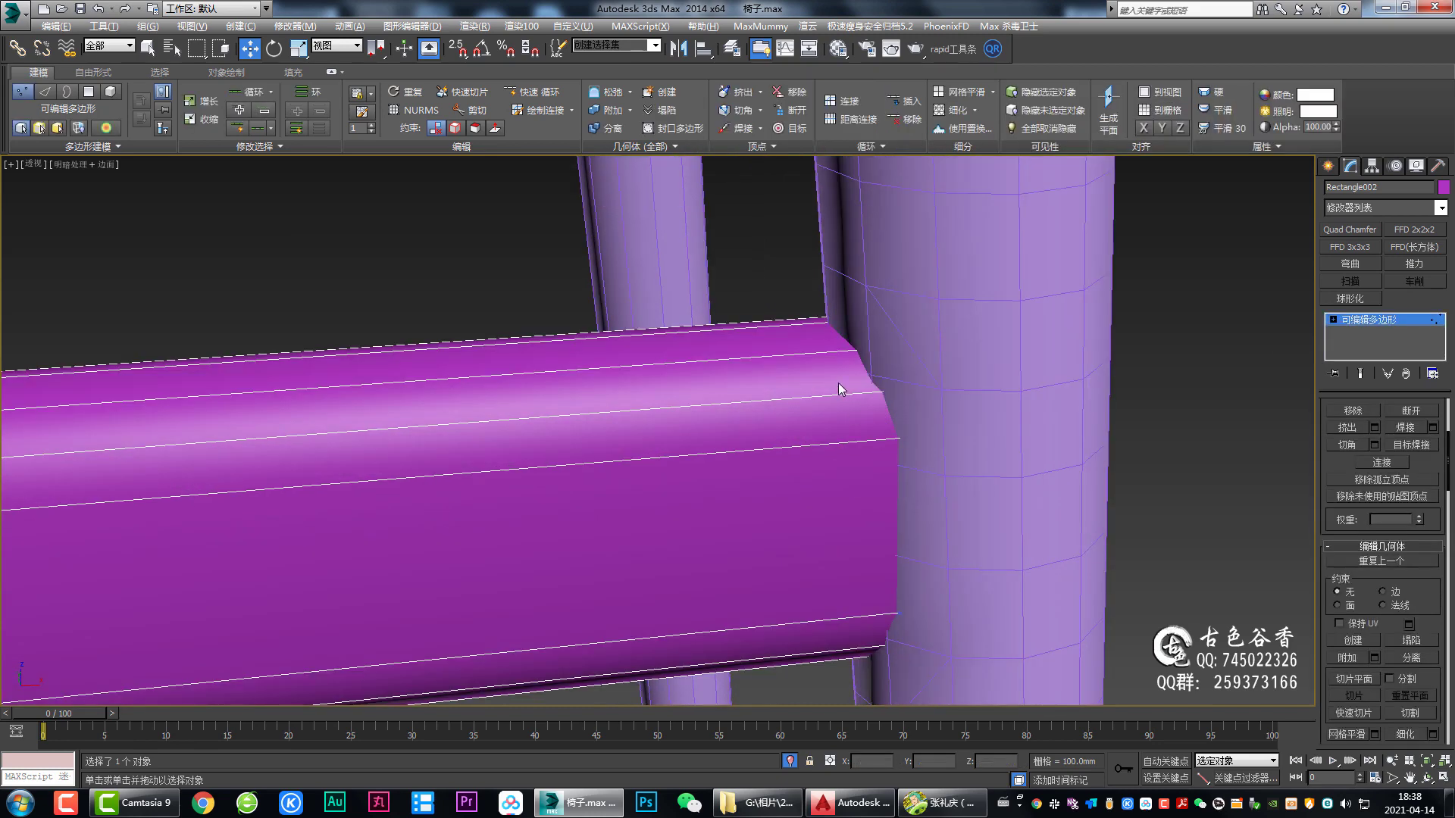
middle_click_drag(839, 390, 833, 402, "alt")
Step: Cut a new edge down the crossbar end, from its top edge to its bottom edge
key("alt+c")
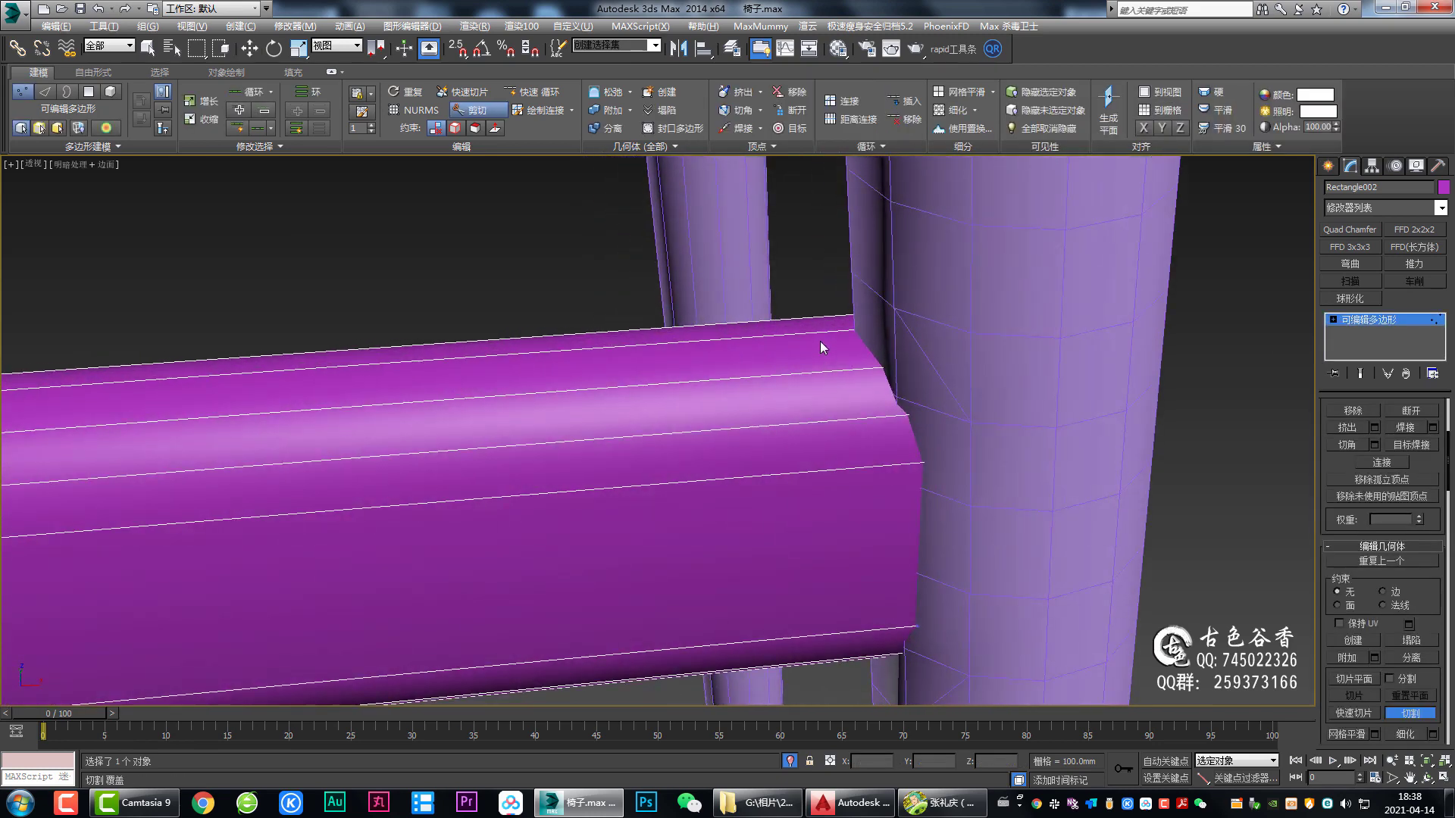
left_click(822, 334)
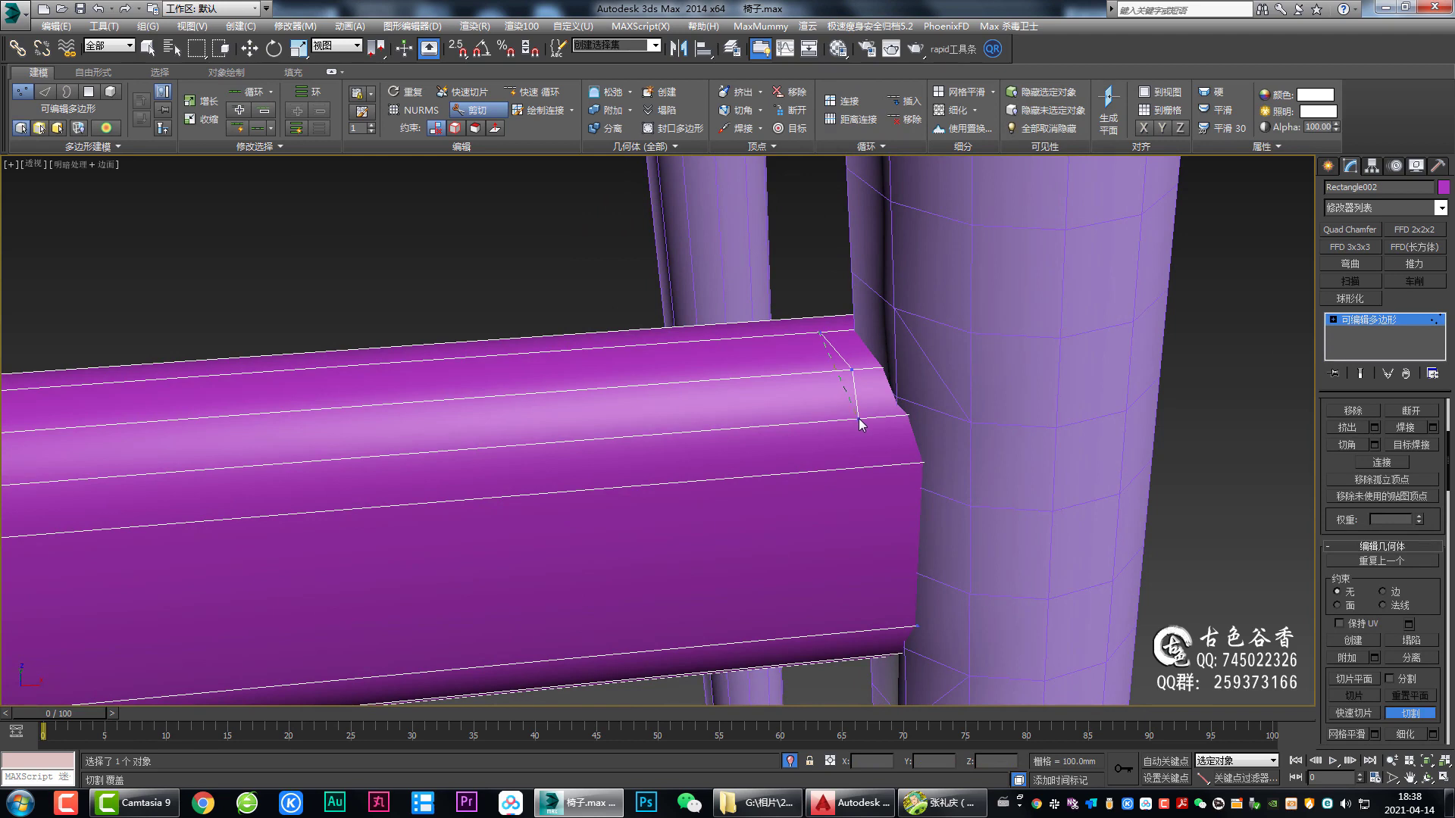
left_click(836, 372)
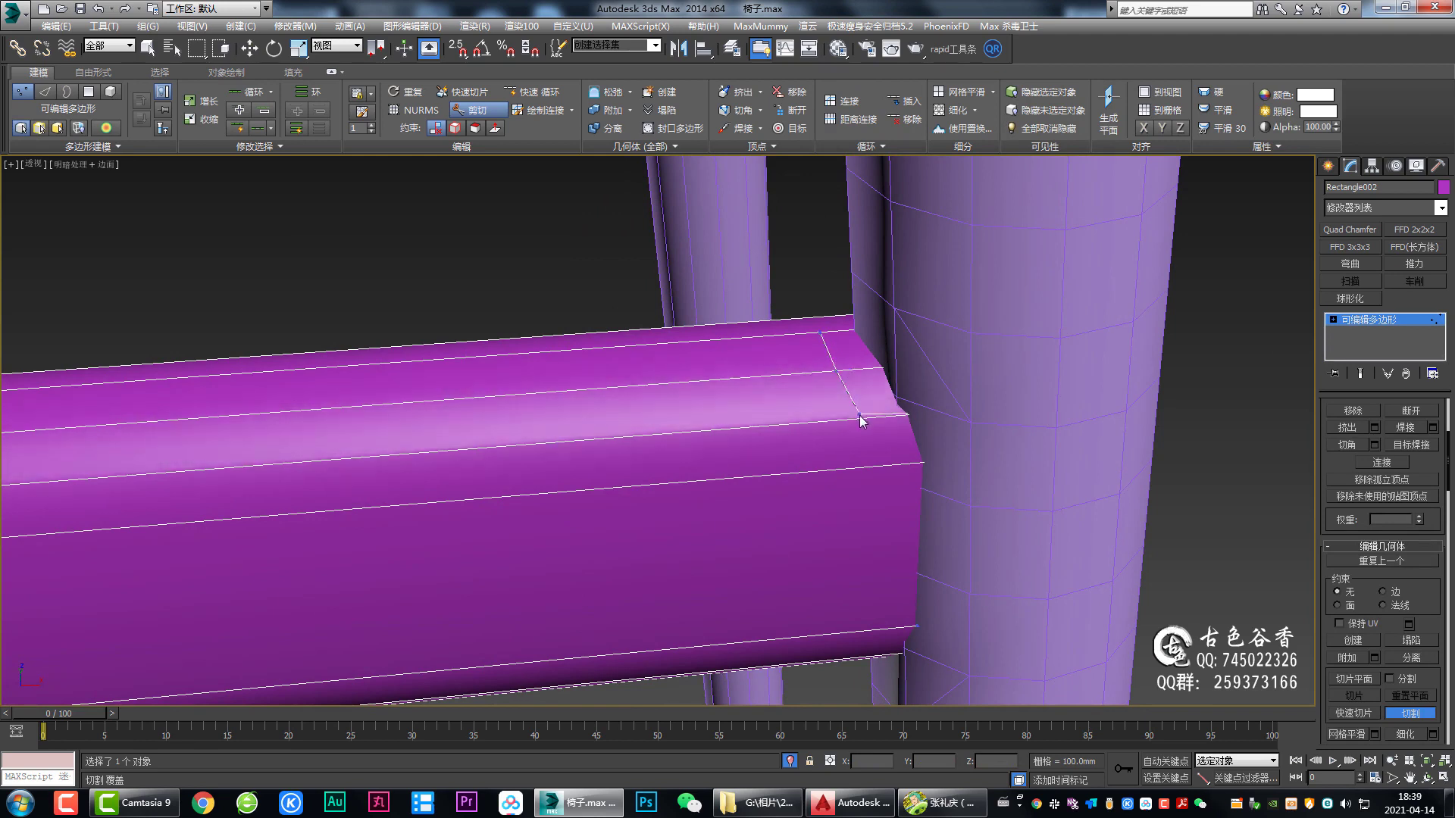
left_click(859, 415)
left_click(880, 466)
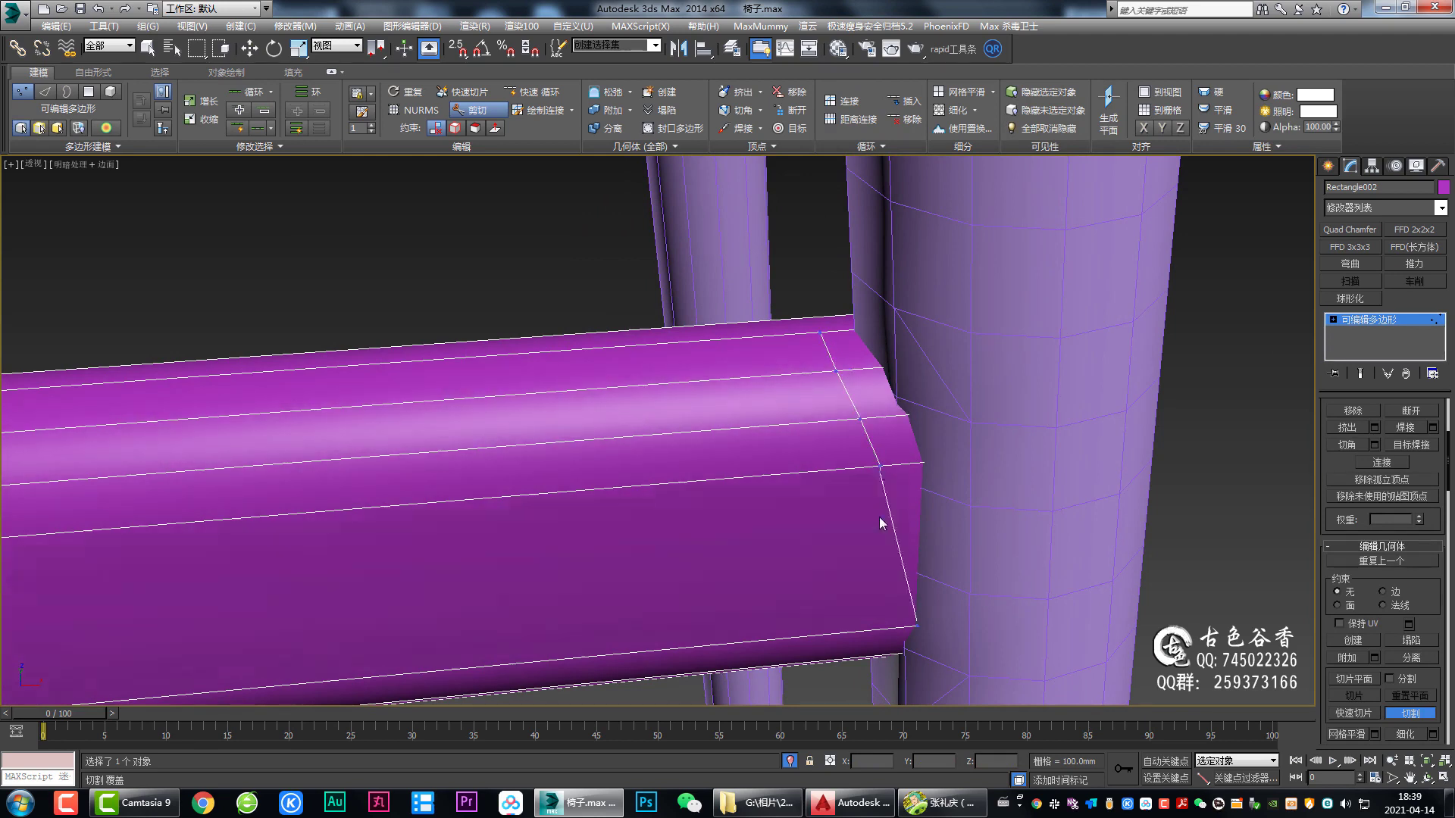
left_click(877, 629)
right_click(879, 639)
Step: Add a short cut from the crossbar's corner vertex to its lower edge
mouse_move(879, 639)
middle_mouse_down("alt")
mouse_move(890, 594)
mouse_move(862, 585)
mouse_move(780, 271)
mouse_move(781, 334)
middle_mouse_up("alt")
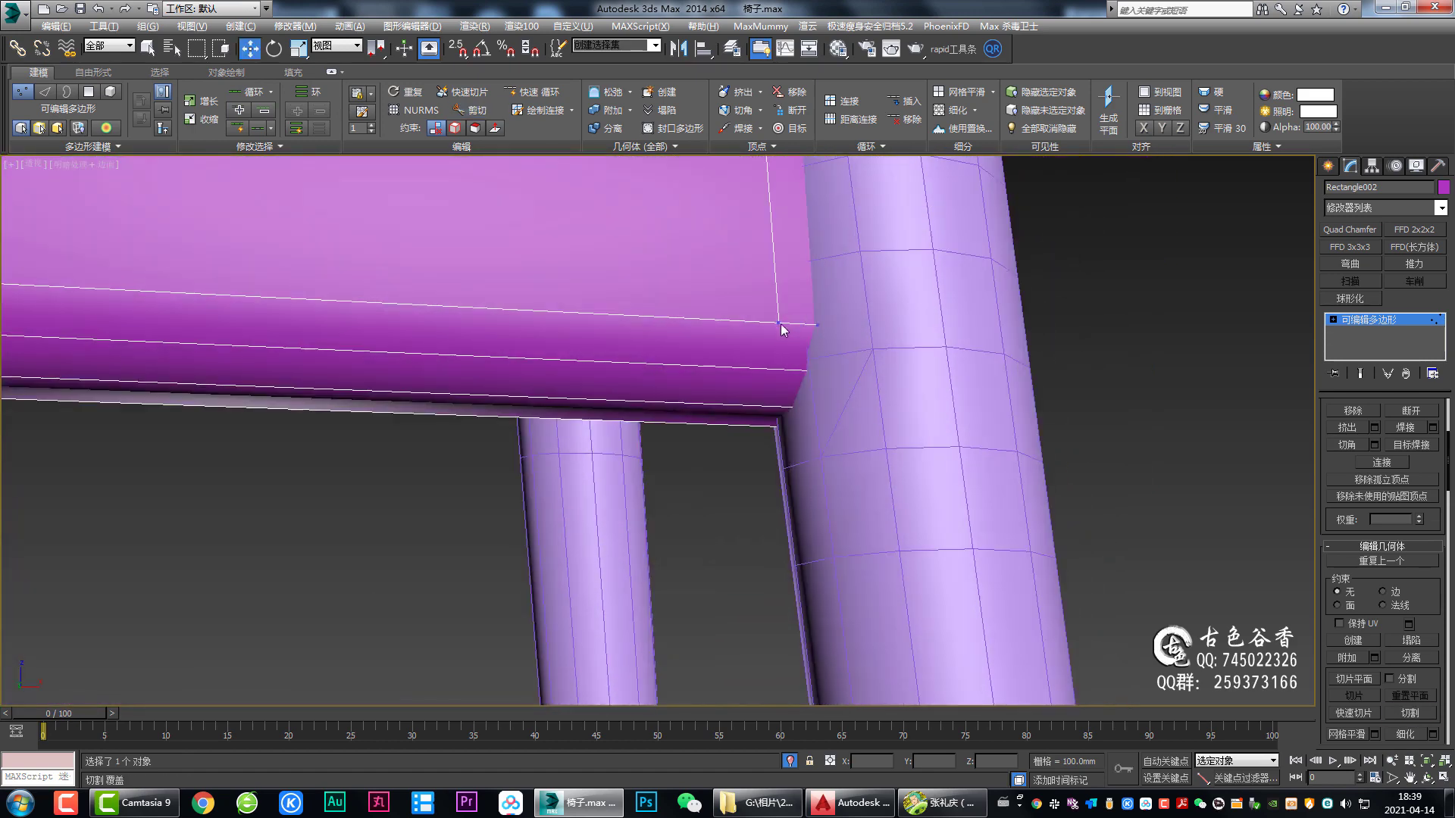
key("alt+c")
left_click(779, 325)
left_click(775, 372)
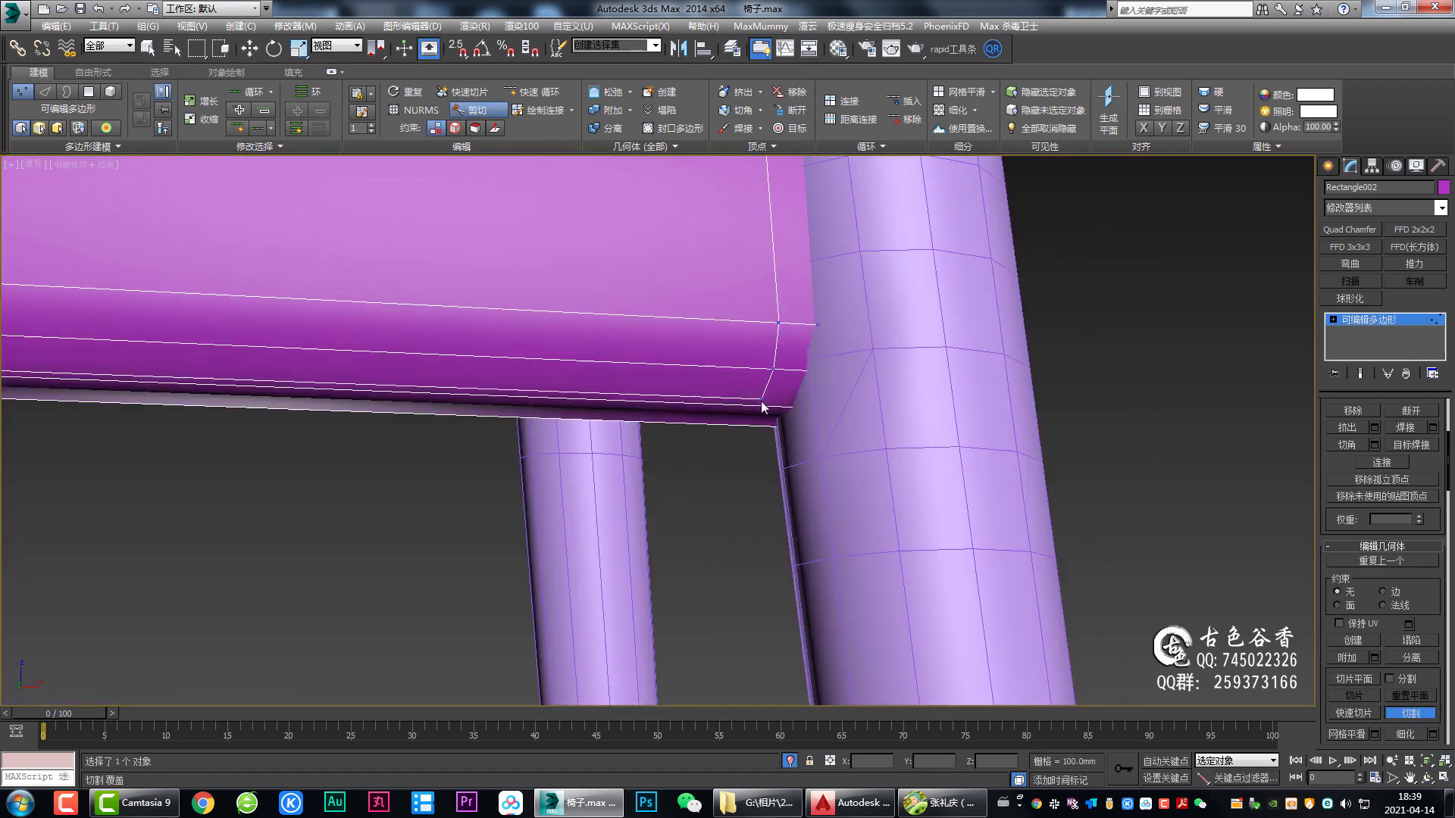
key("w")
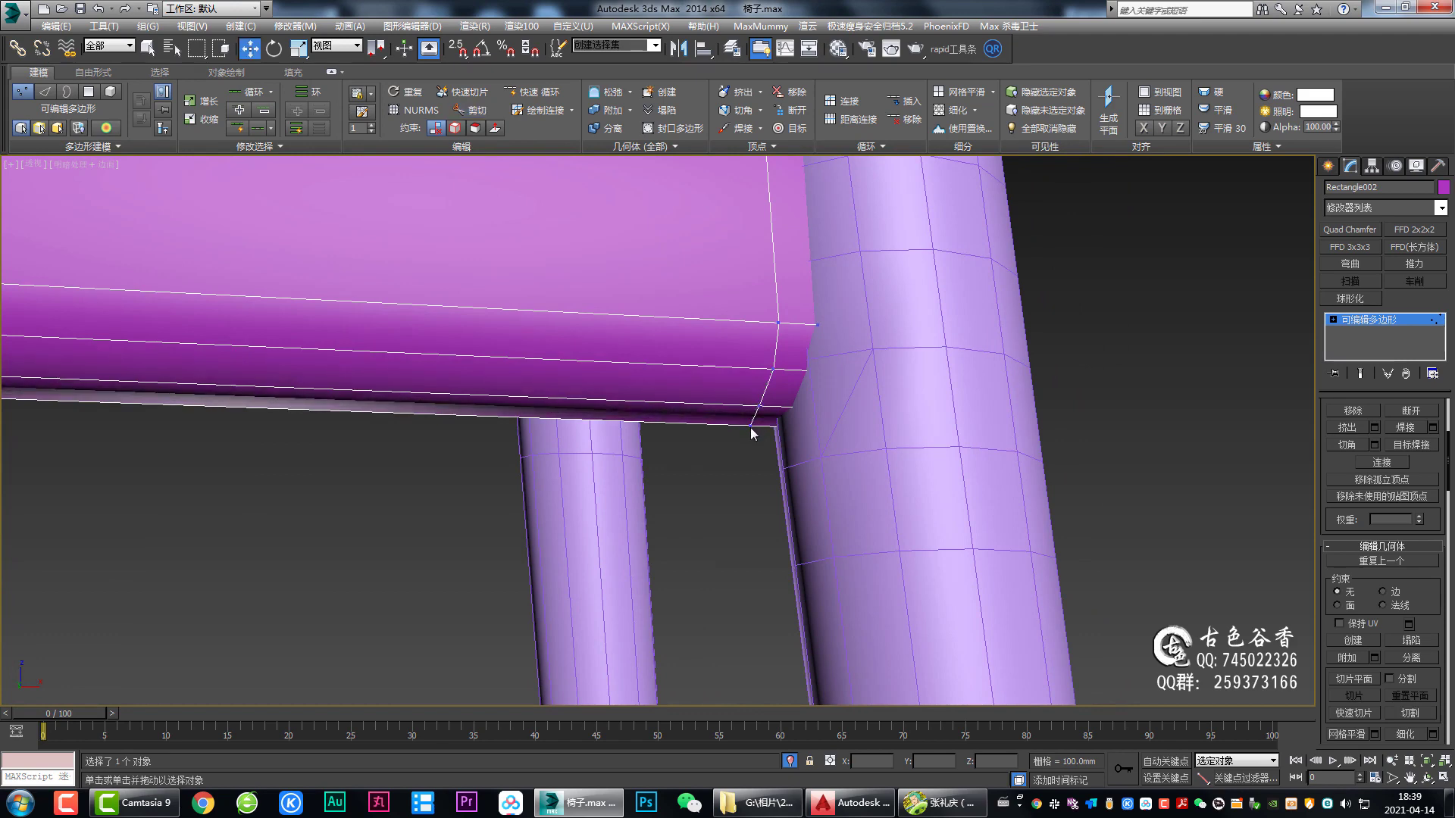
left_click(760, 413)
middle_click_drag(760, 413, 775, 446, "alt")
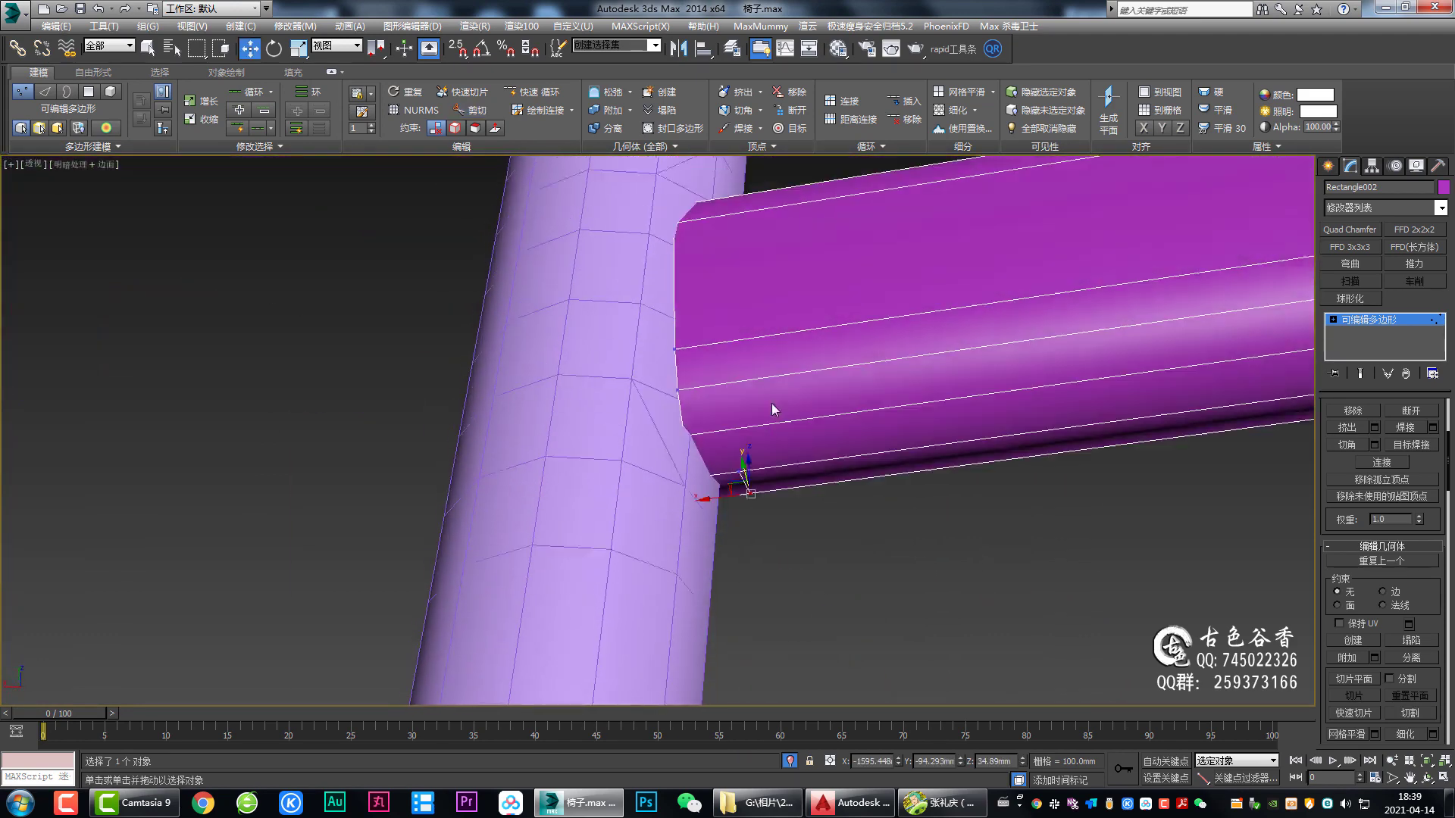
Step: Cut a new edge loop around the crossbar's left end, up and across its top edge
key("alt+c")
left_click(739, 493)
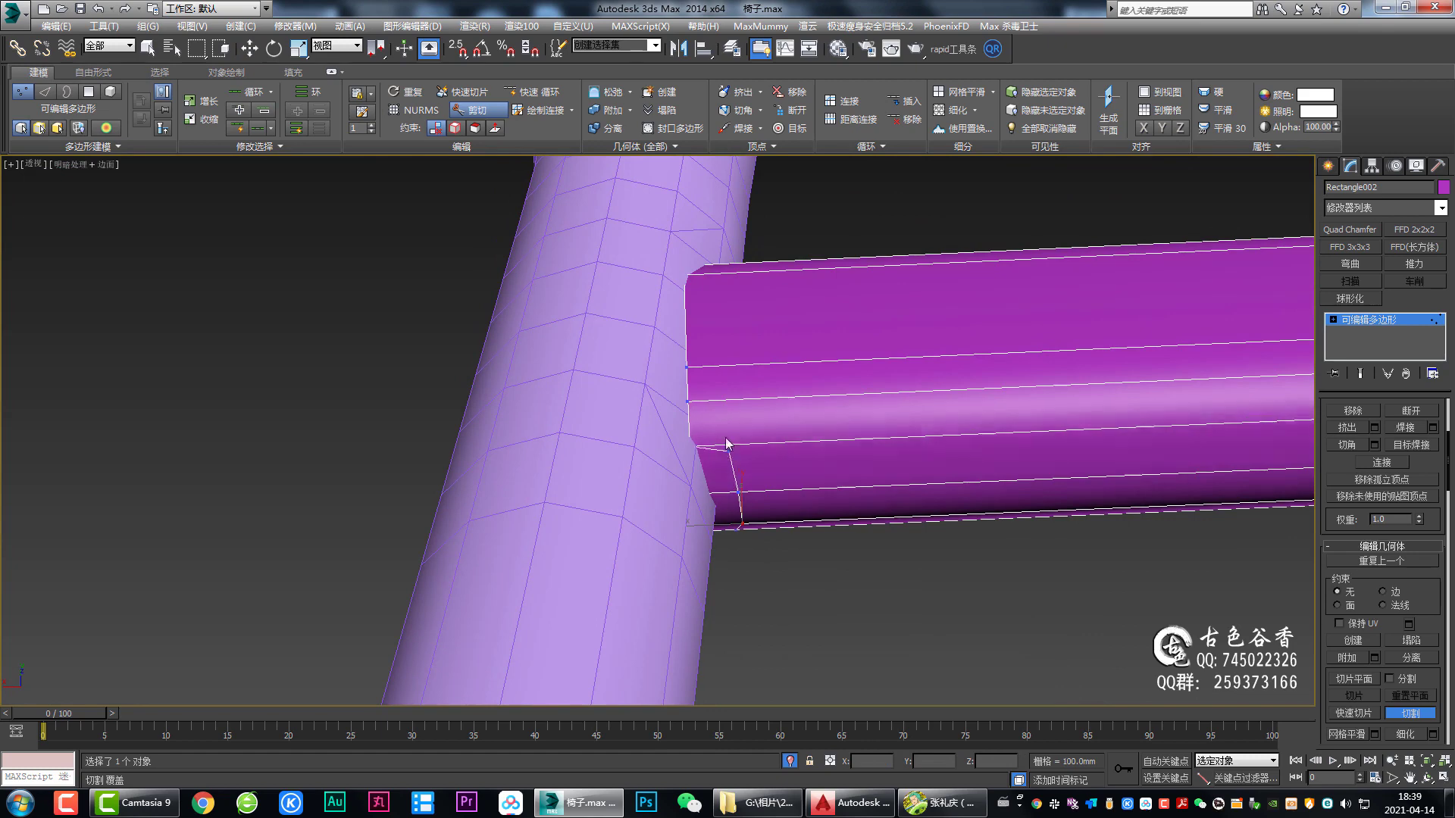
left_click(724, 445)
left_click(717, 402)
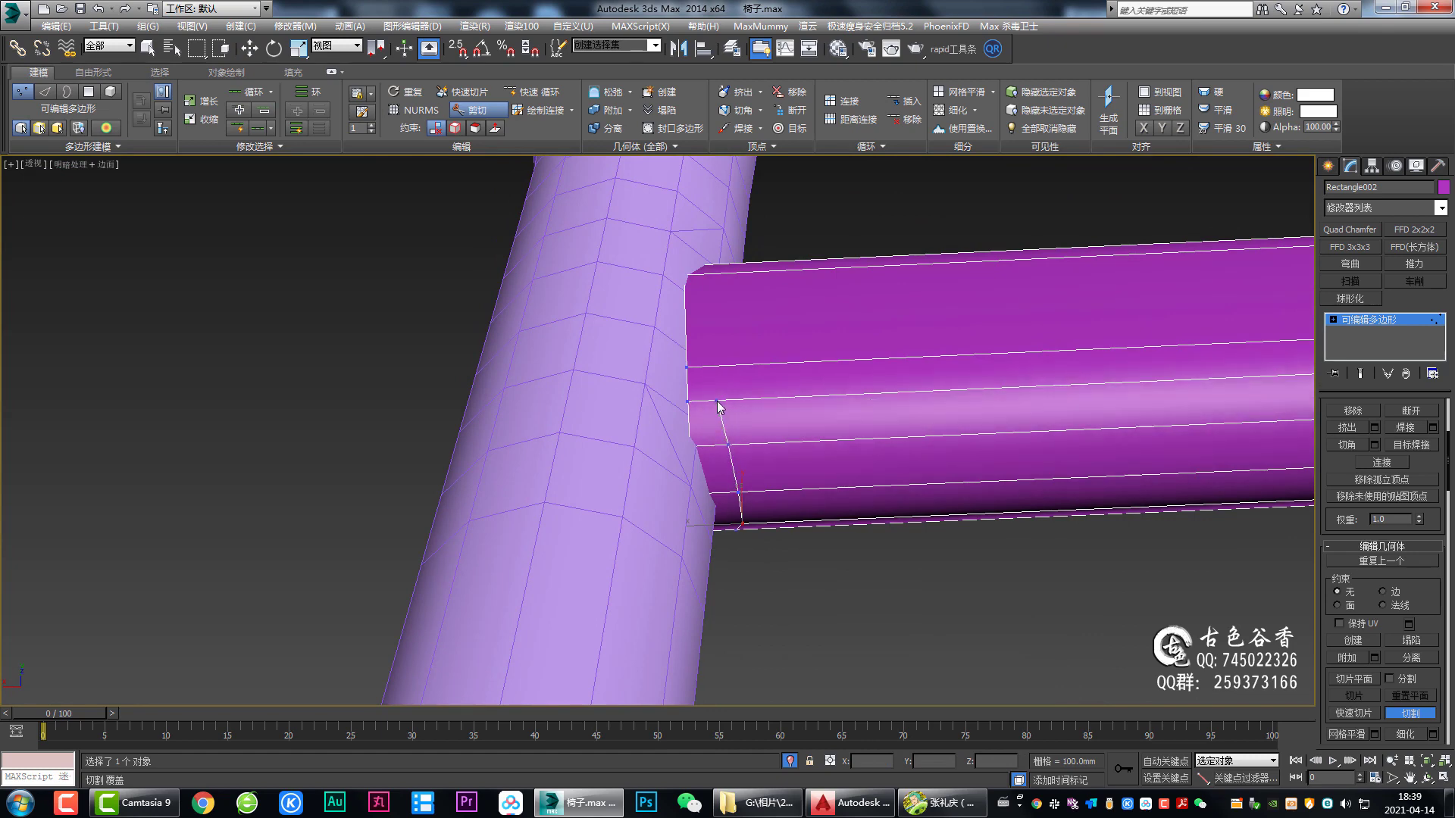
middle_click_drag(712, 373, 707, 432, "alt")
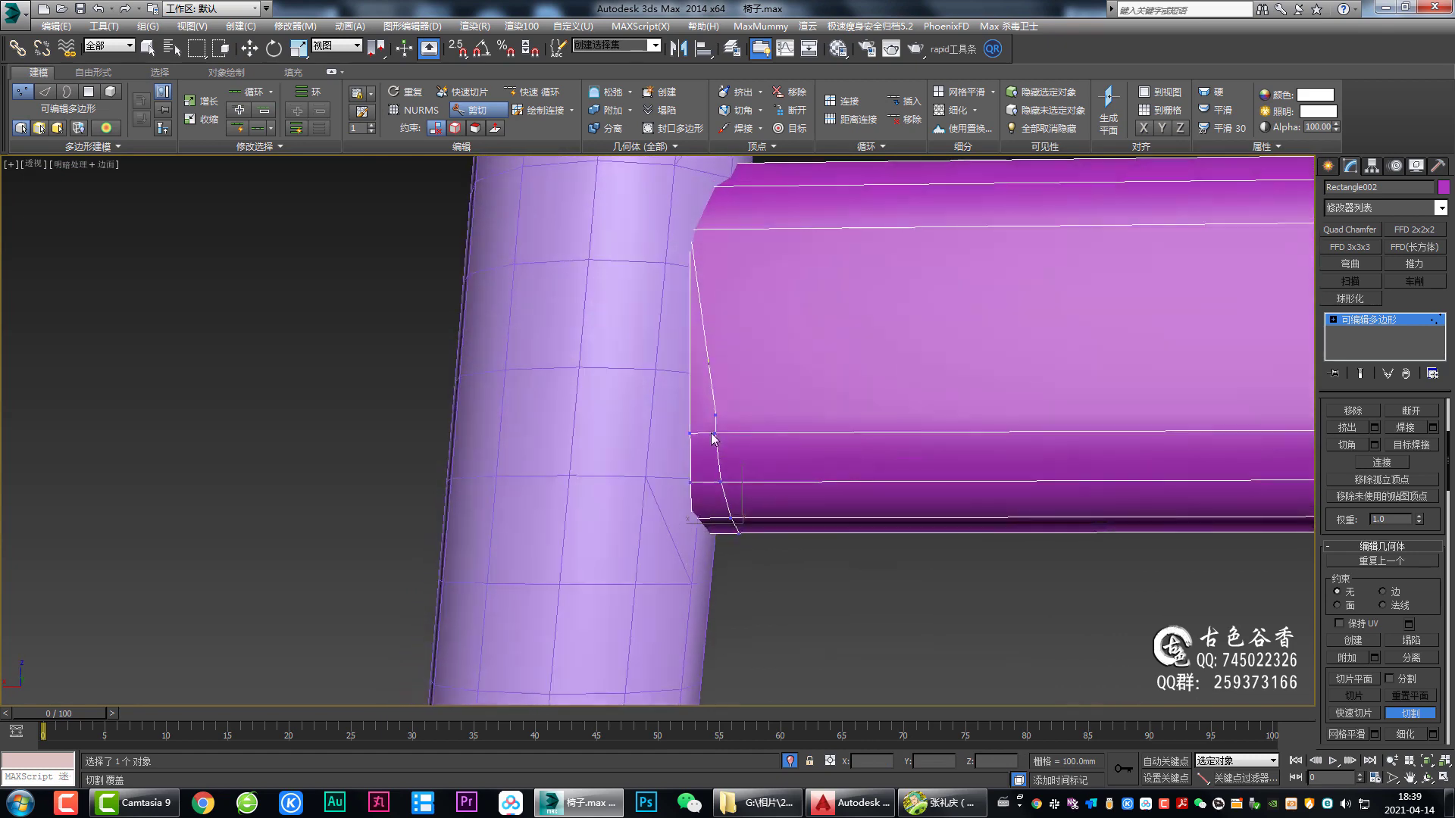
left_click(718, 231)
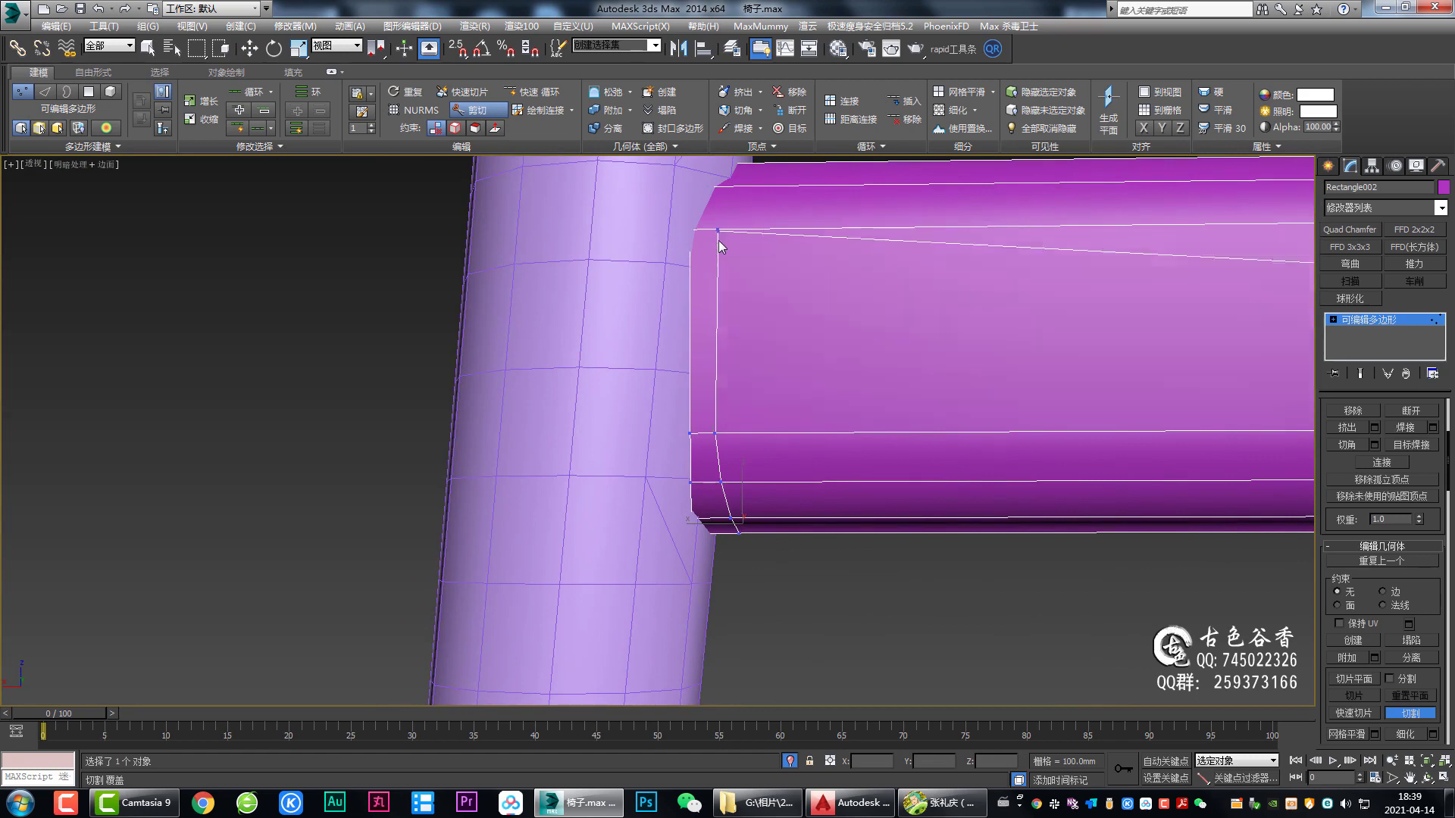
middle_click_drag(715, 243, 746, 303, "alt")
left_click(747, 301)
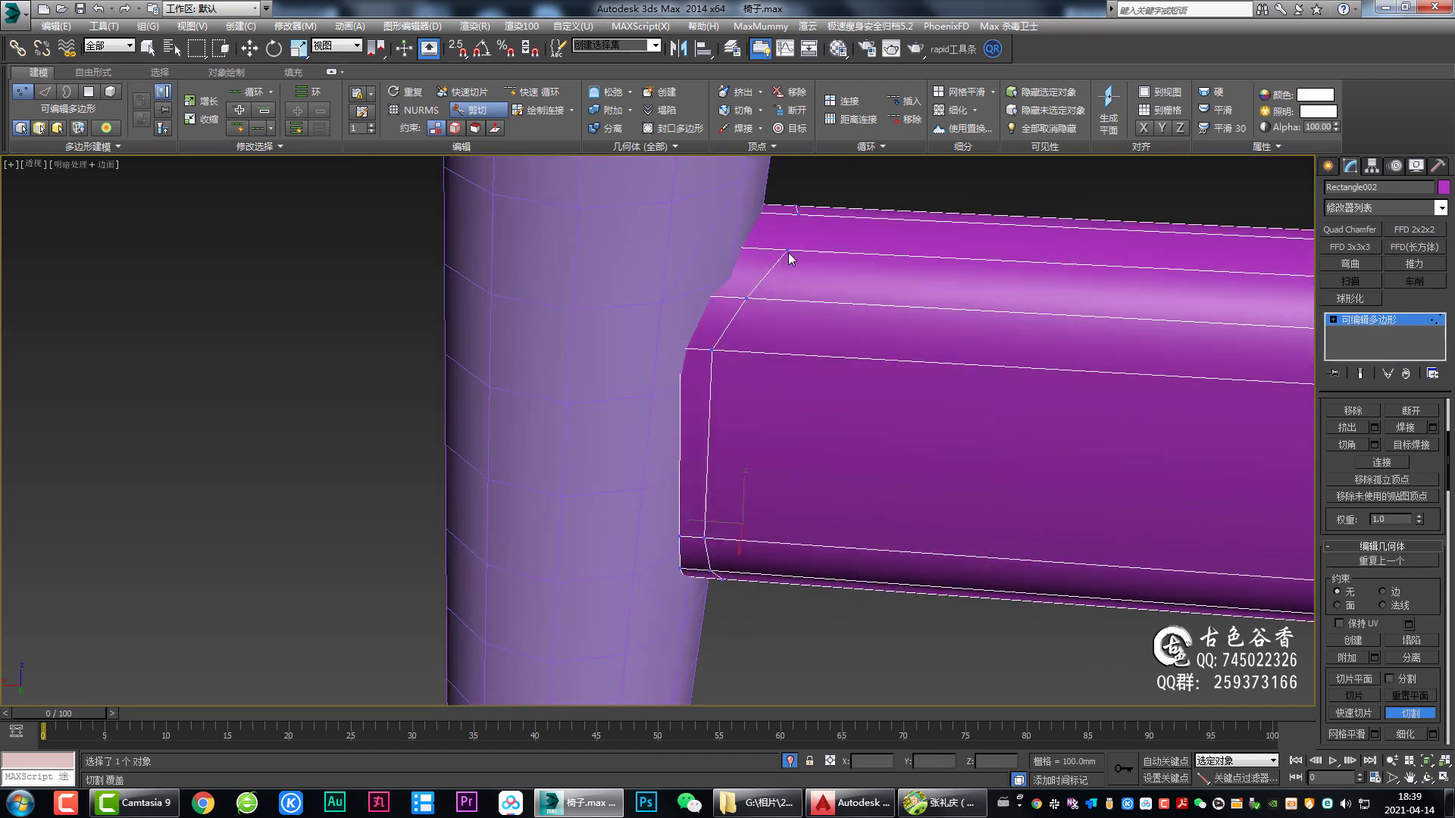
left_click(798, 223)
right_click(801, 258)
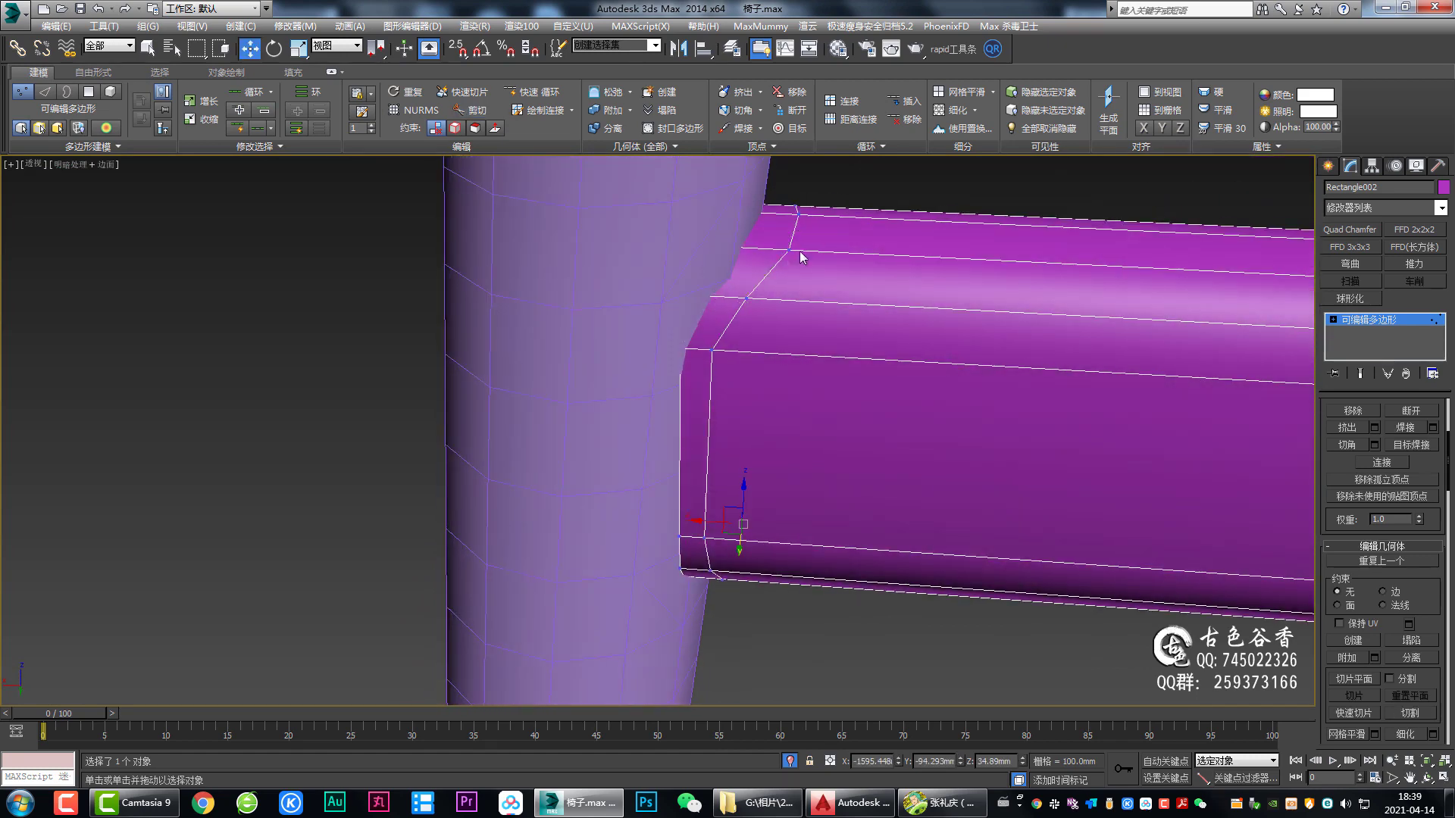
Step: Select the crossbar's open end border in Border mode to check it
middle_click_drag(794, 423, 742, 436, "alt")
key("3")
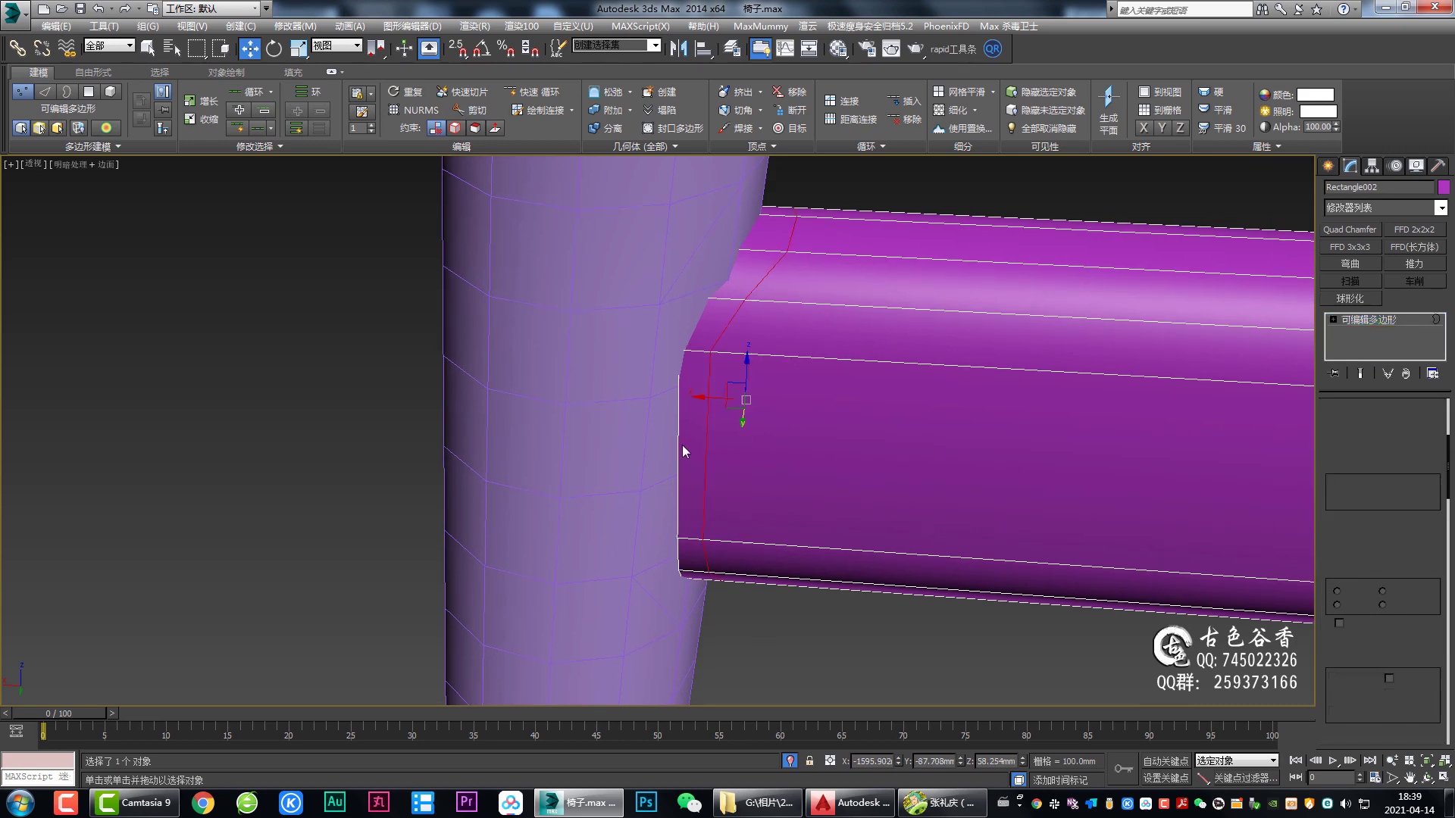
left_click(678, 448)
Step: Select the leg object Rectangle001 in Polygon mode and orient the socket area toward the view
middle_click_drag(681, 445, 746, 390, "alt")
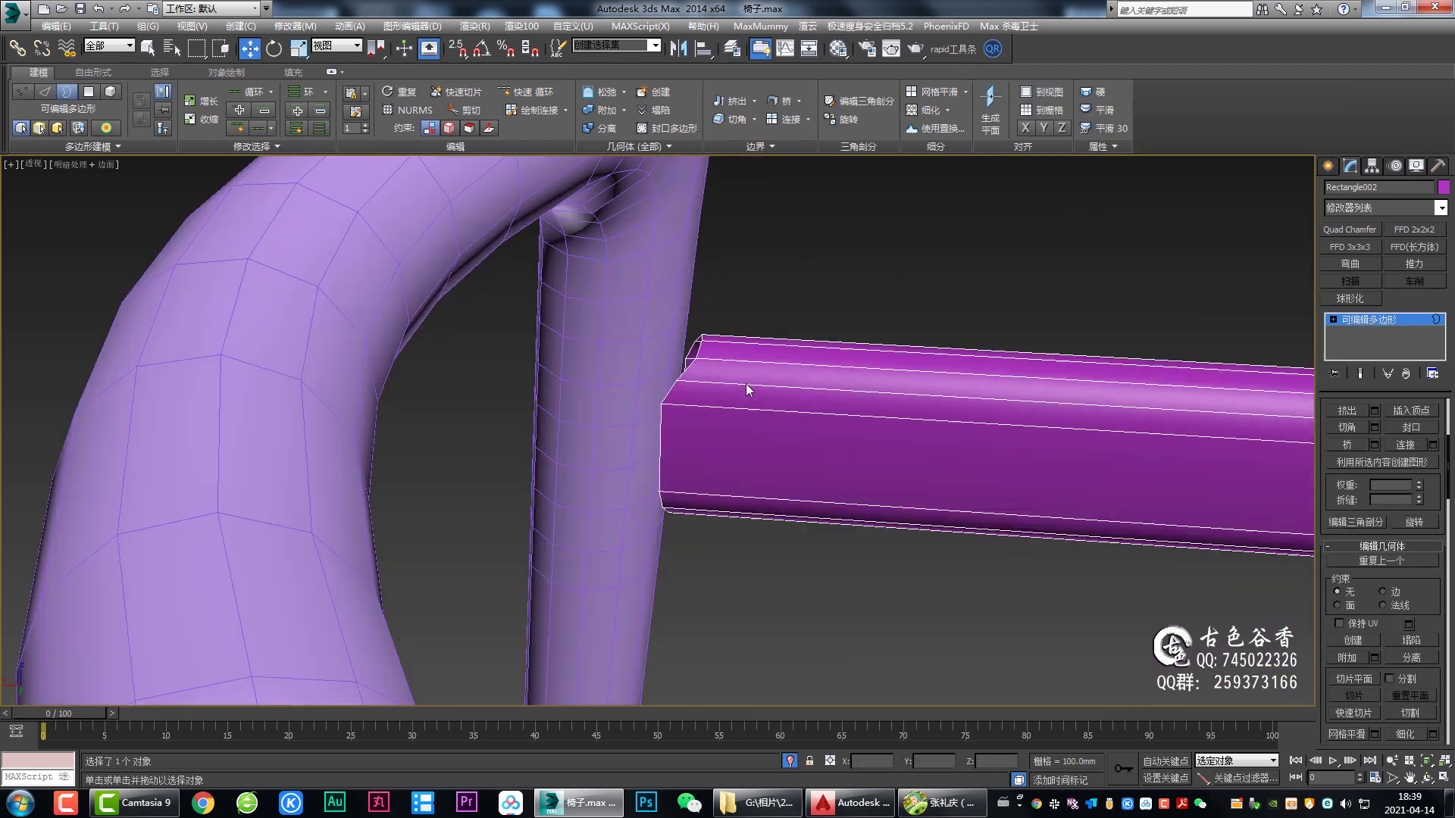
left_click(1408, 322)
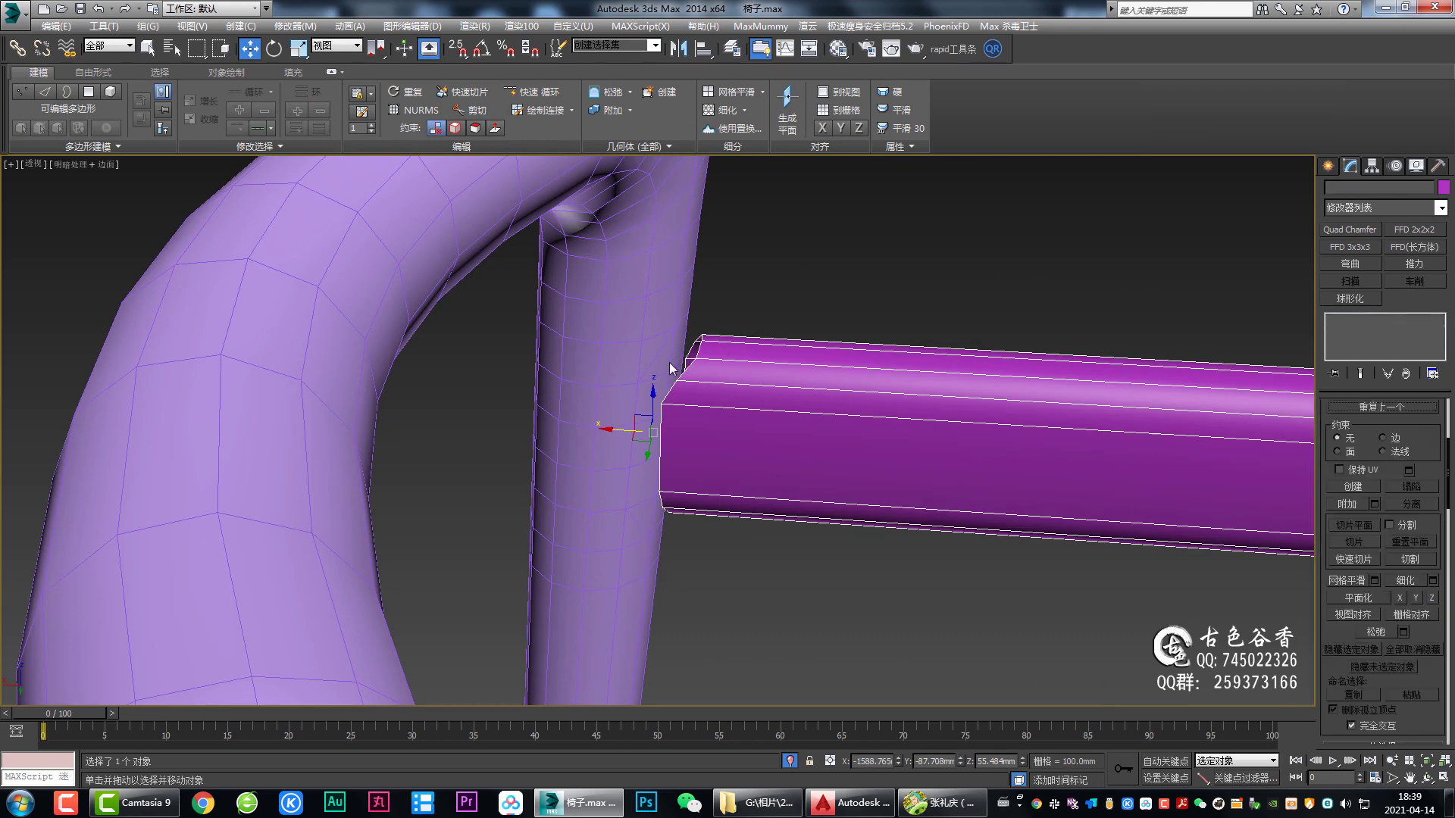
left_click(633, 409)
scroll(668, 387, "up", 3)
key("4")
middle_click_drag(668, 386, 888, 370, "alt")
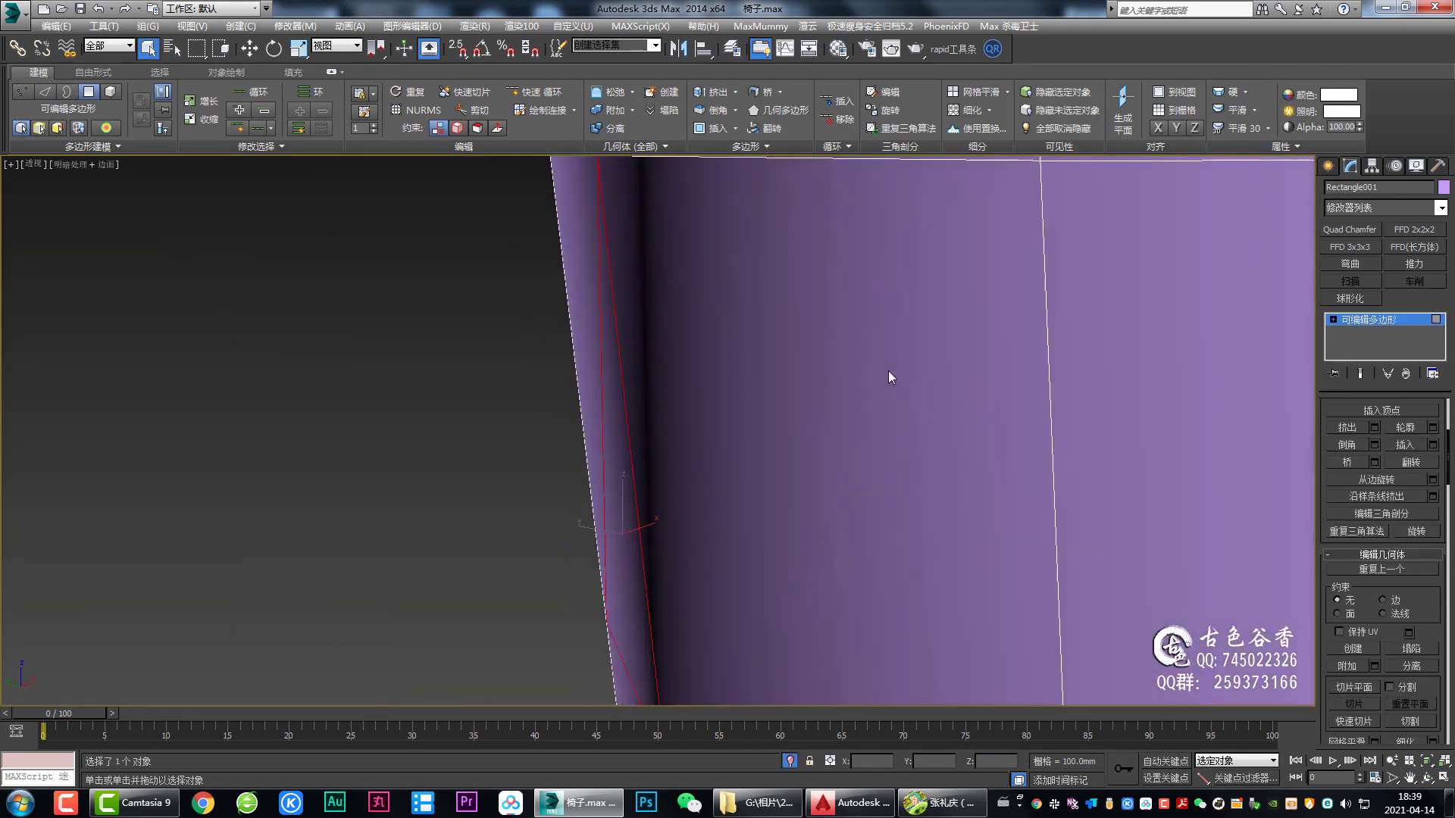
scroll(611, 375, "down", 3)
middle_click_drag(612, 376, 674, 367, "alt")
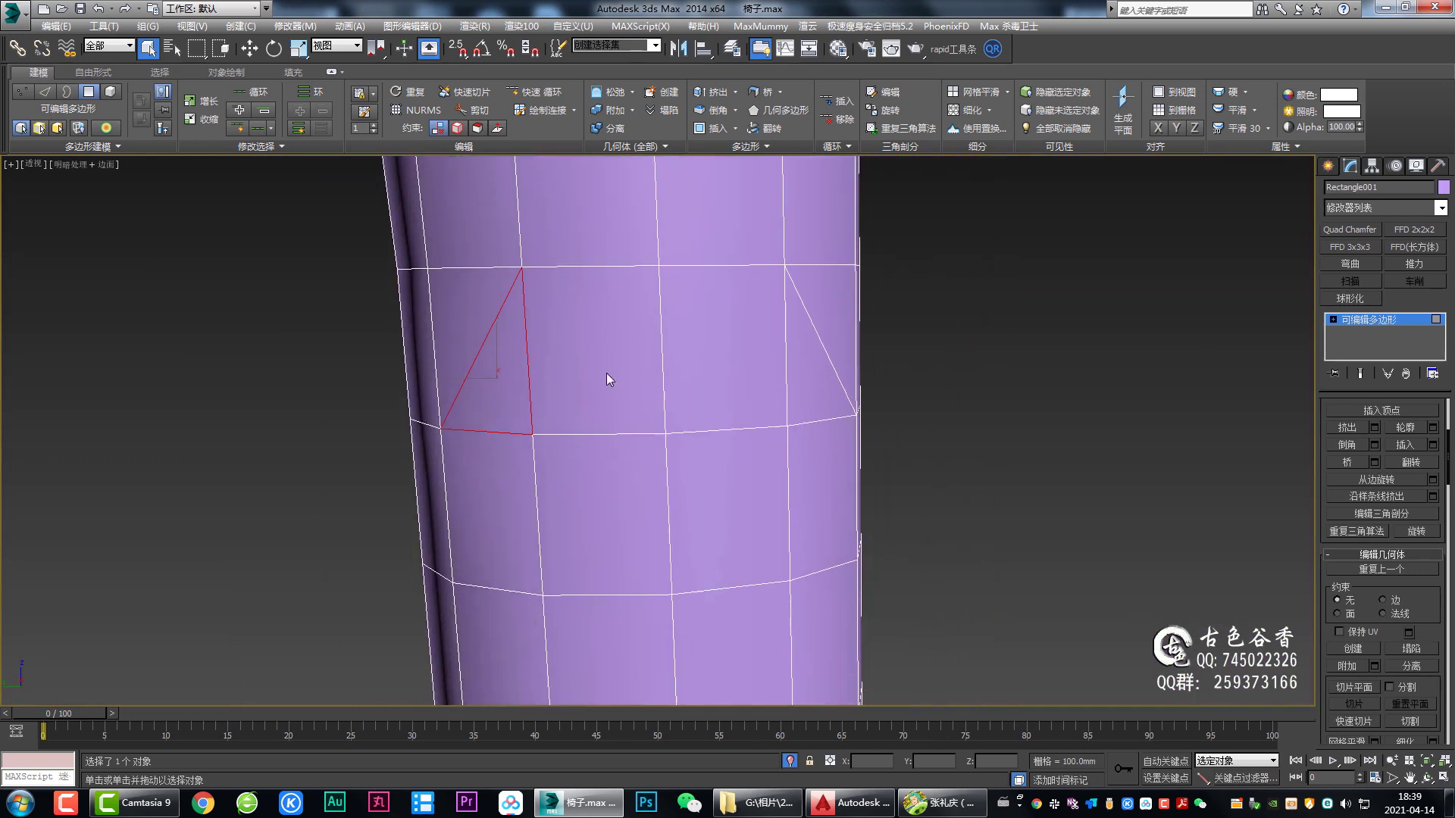
scroll(606, 356, "down", 2)
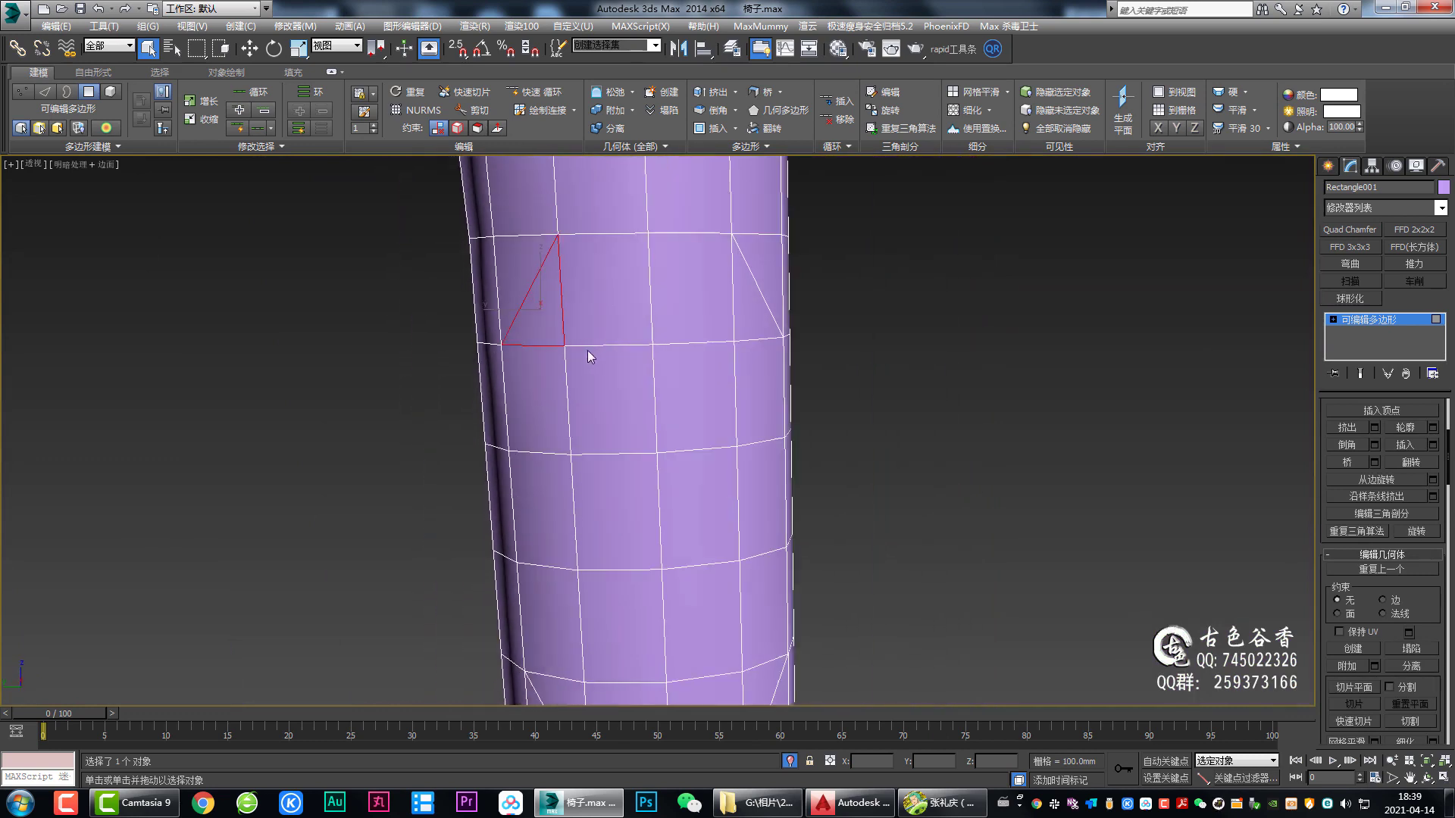
Step: Select the top and middle rows of faces for the socket patch on the leg
left_click(603, 288, "ctrl")
left_click(689, 288, "ctrl")
left_click(757, 299, "ctrl")
left_click(751, 376, "ctrl")
left_click(685, 412, "ctrl")
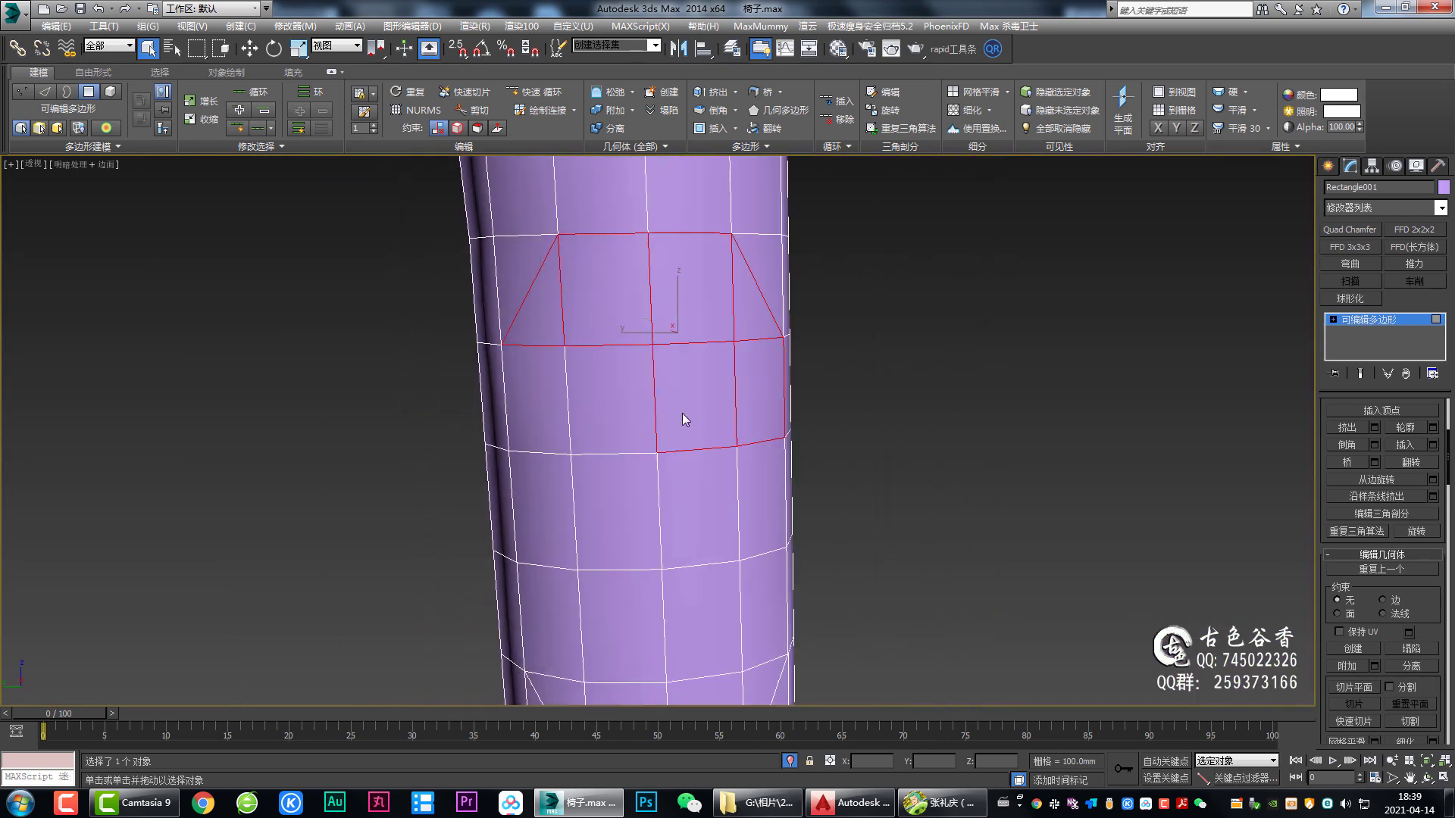
left_click(599, 413, "ctrl")
left_click(533, 482, "ctrl")
Step: Add the lower faces, including the triangle face, to complete the rounded socket patch
mouse_move(533, 482)
middle_mouse_down("alt")
mouse_move(619, 532)
mouse_move(589, 456)
middle_mouse_up("alt")
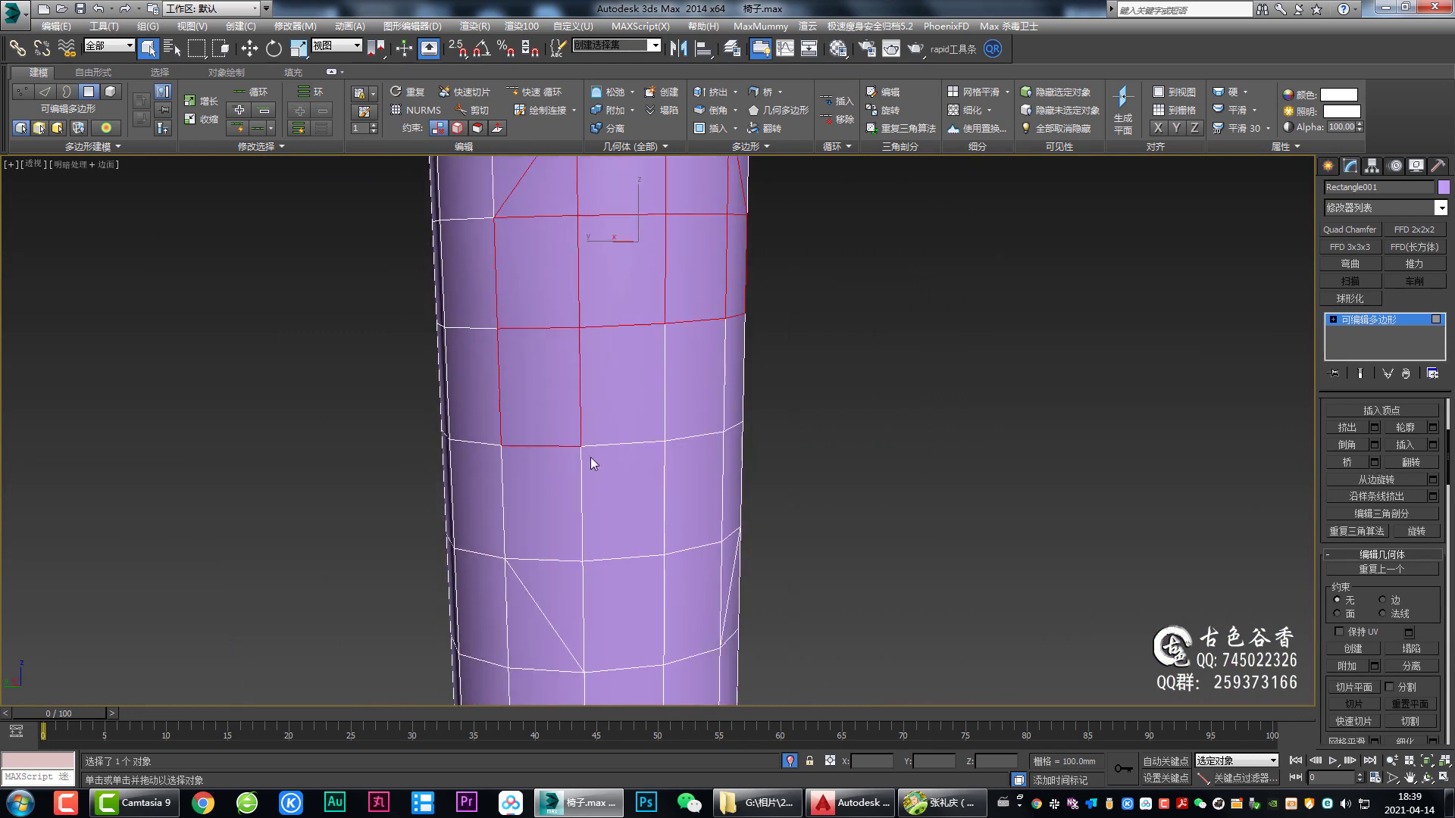
left_click(574, 515, "ctrl")
left_click(563, 580, "ctrl")
left_click(643, 568, "ctrl")
left_click(629, 500, "ctrl")
middle_click_drag(785, 575, 713, 583, "alt")
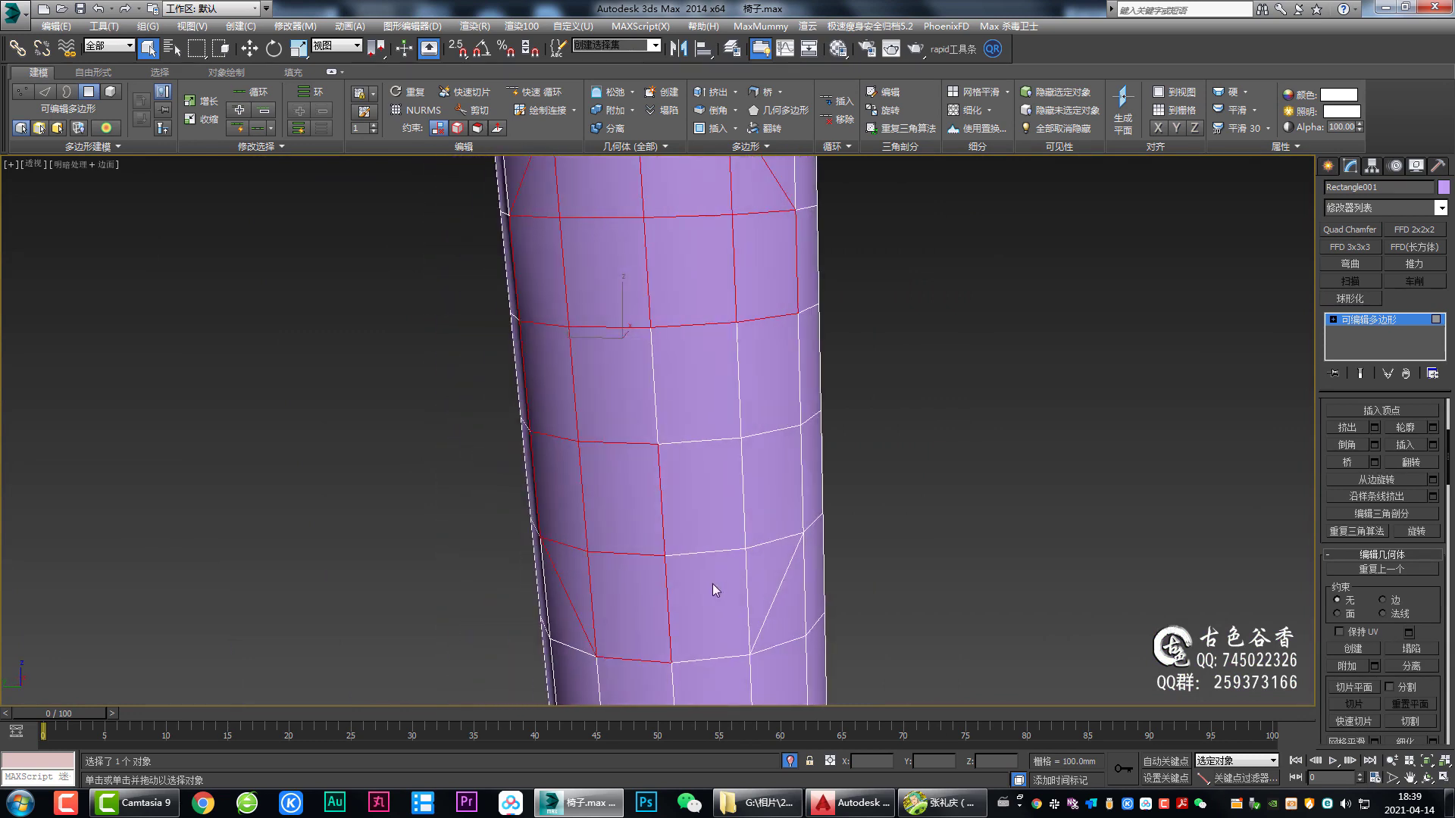
left_click(712, 584, "ctrl")
left_click(762, 568, "ctrl")
left_click(786, 508, "ctrl")
Step: Orbit around the leg to inspect the patch, ending with the face selection cleared
middle_click_drag(786, 506, 722, 475, "alt")
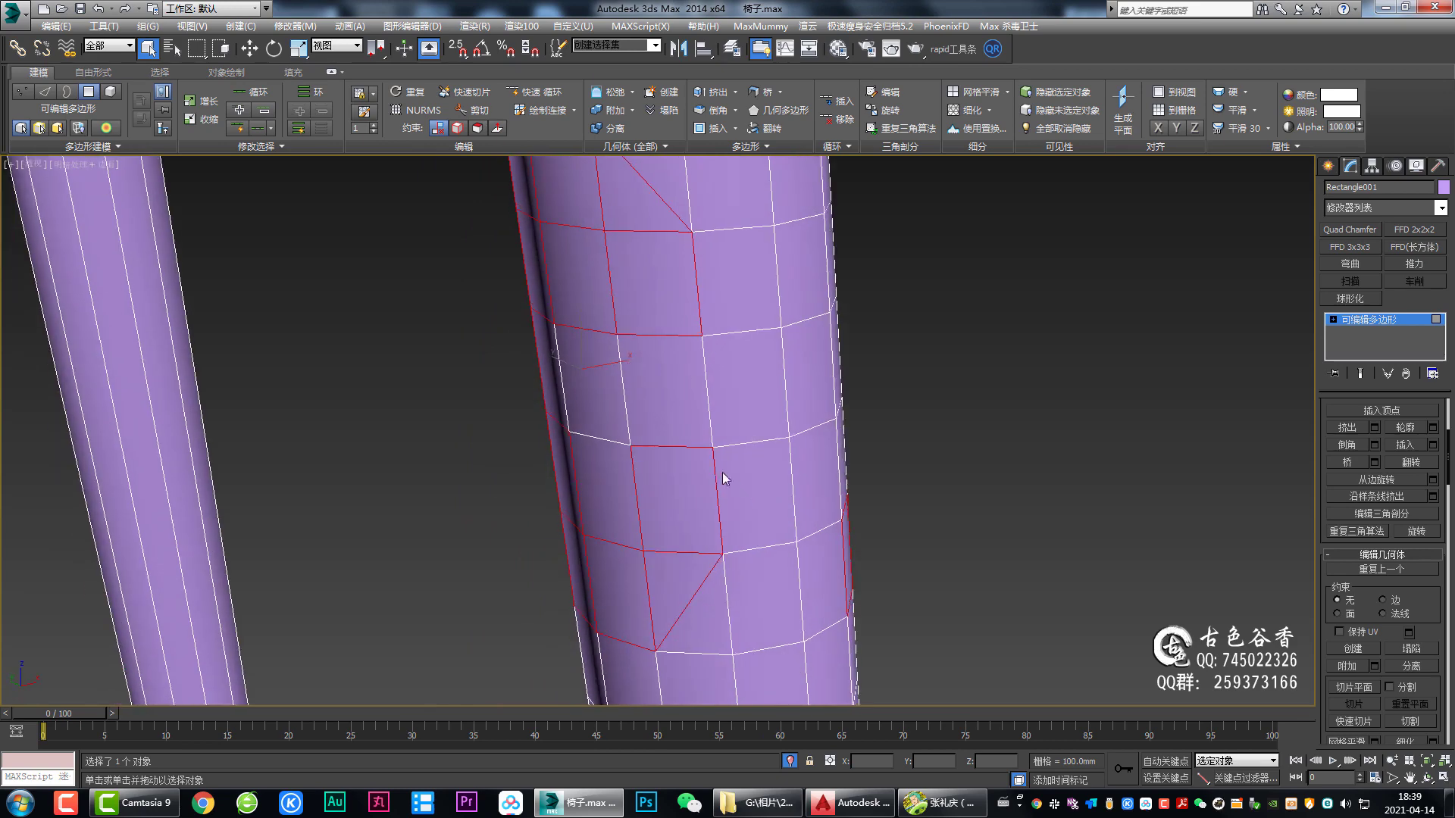
middle_click_drag(617, 425, 703, 381, "alt")
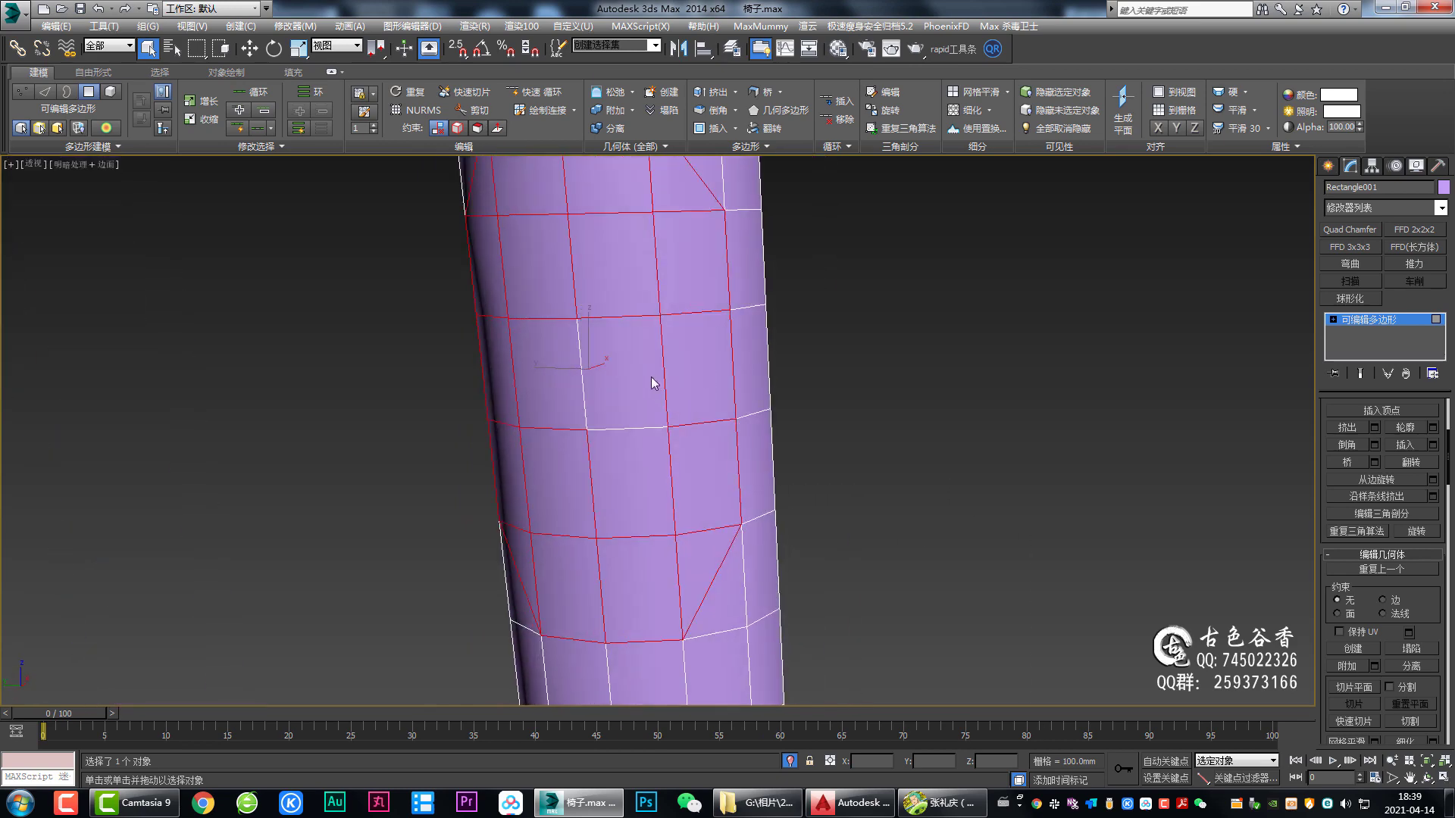
mouse_move(604, 488)
middle_mouse_down("alt")
mouse_move(568, 374)
mouse_move(806, 467)
mouse_move(703, 464)
mouse_move(821, 464)
mouse_move(841, 456)
mouse_move(835, 439)
mouse_move(1007, 382)
mouse_move(1139, 374)
mouse_move(740, 445)
mouse_move(725, 427)
middle_mouse_up("alt")
left_click(831, 447)
Step: Restore the leg's socket face selection and inset it by 3.009 mm
key("ctrl+z")
key("shift+i")
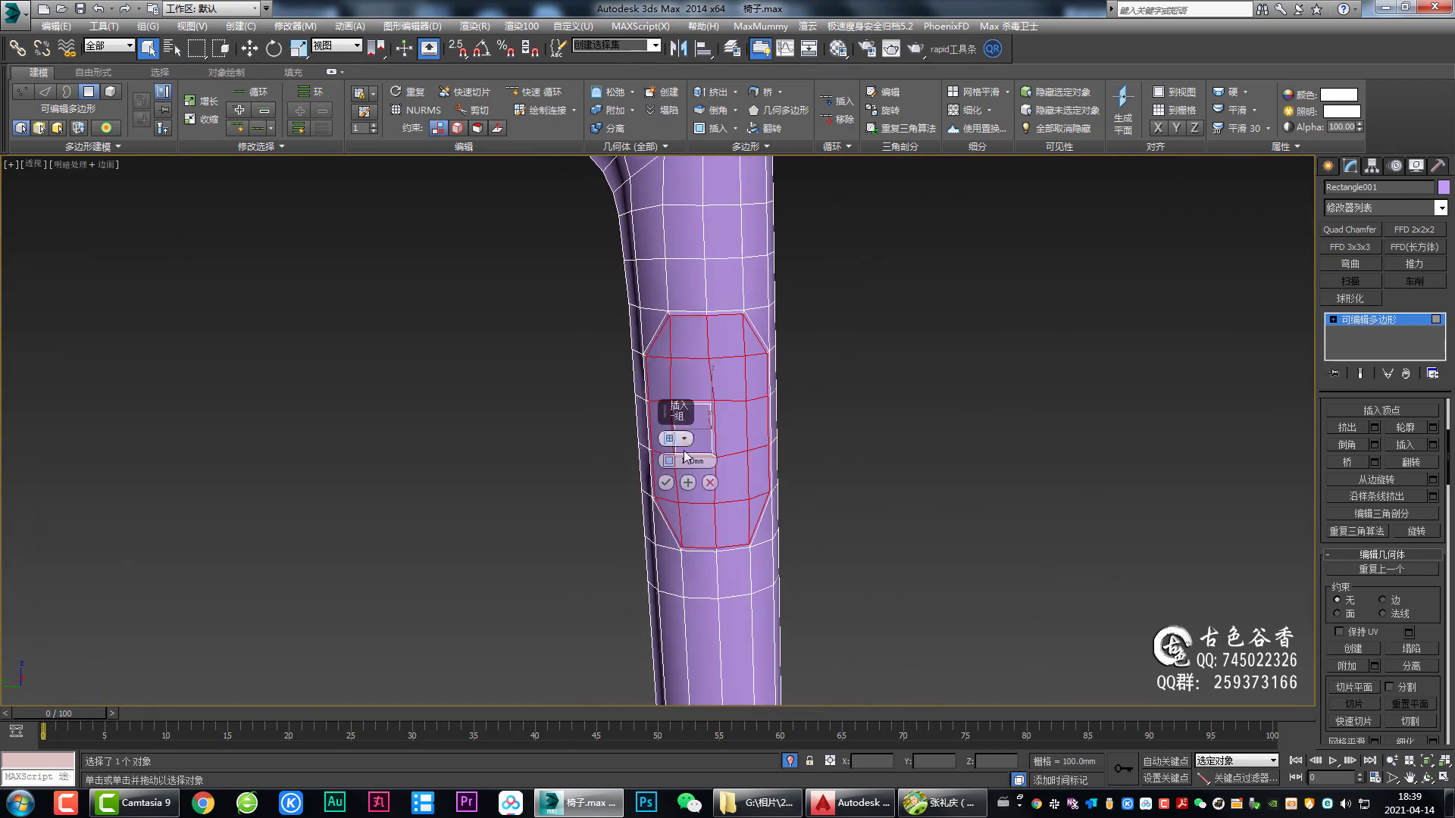
left_click_drag(669, 460, 669, 442)
left_click(666, 483)
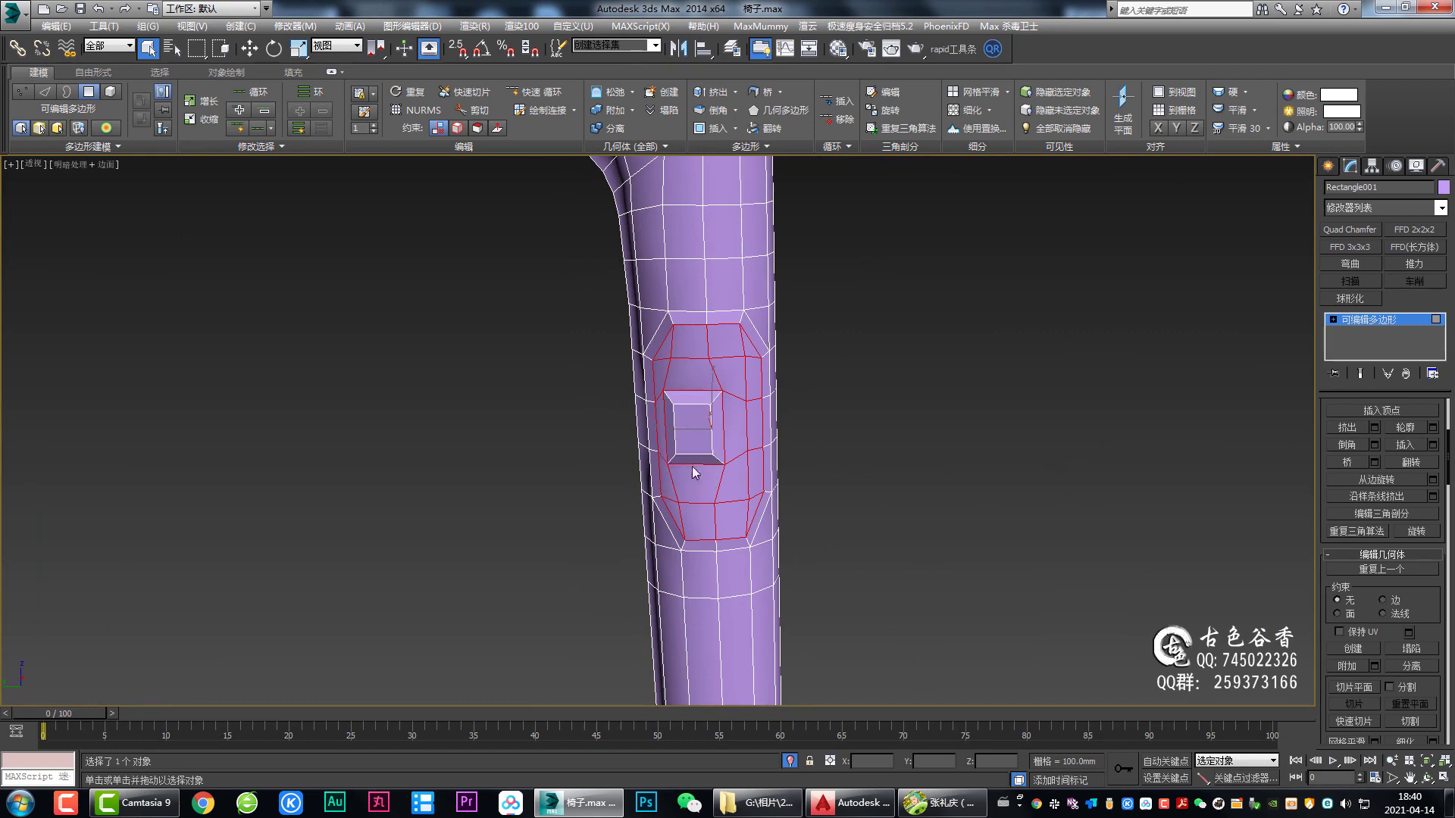
middle_click_drag(665, 483, 721, 470, "alt")
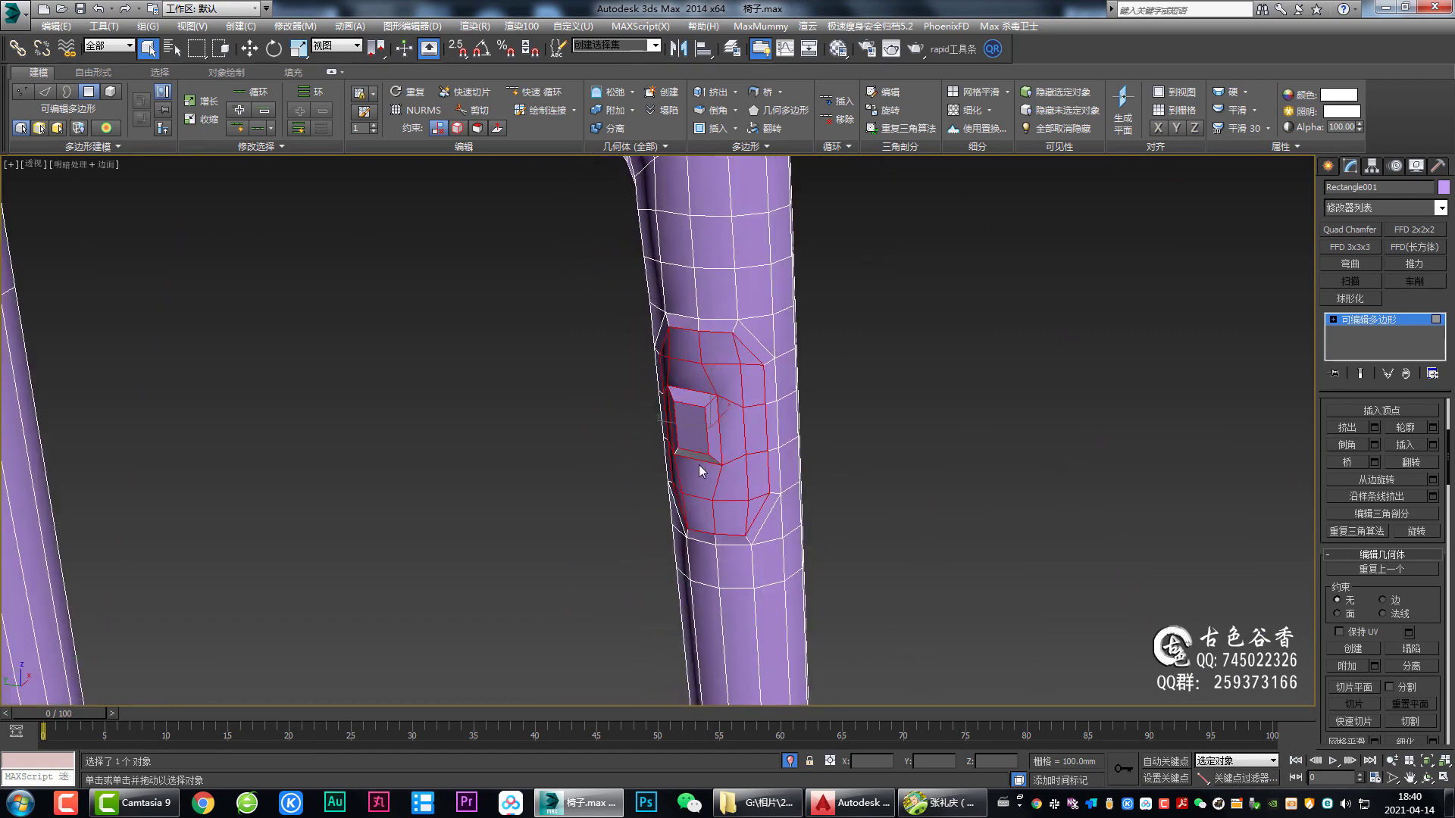
Step: Delete the 3.105 mm inset faces on the leg tube and orbit to inspect the hole
mouse_move(682, 459)
middle_mouse_down("alt")
mouse_move(682, 438)
mouse_move(837, 437)
middle_mouse_up("alt")
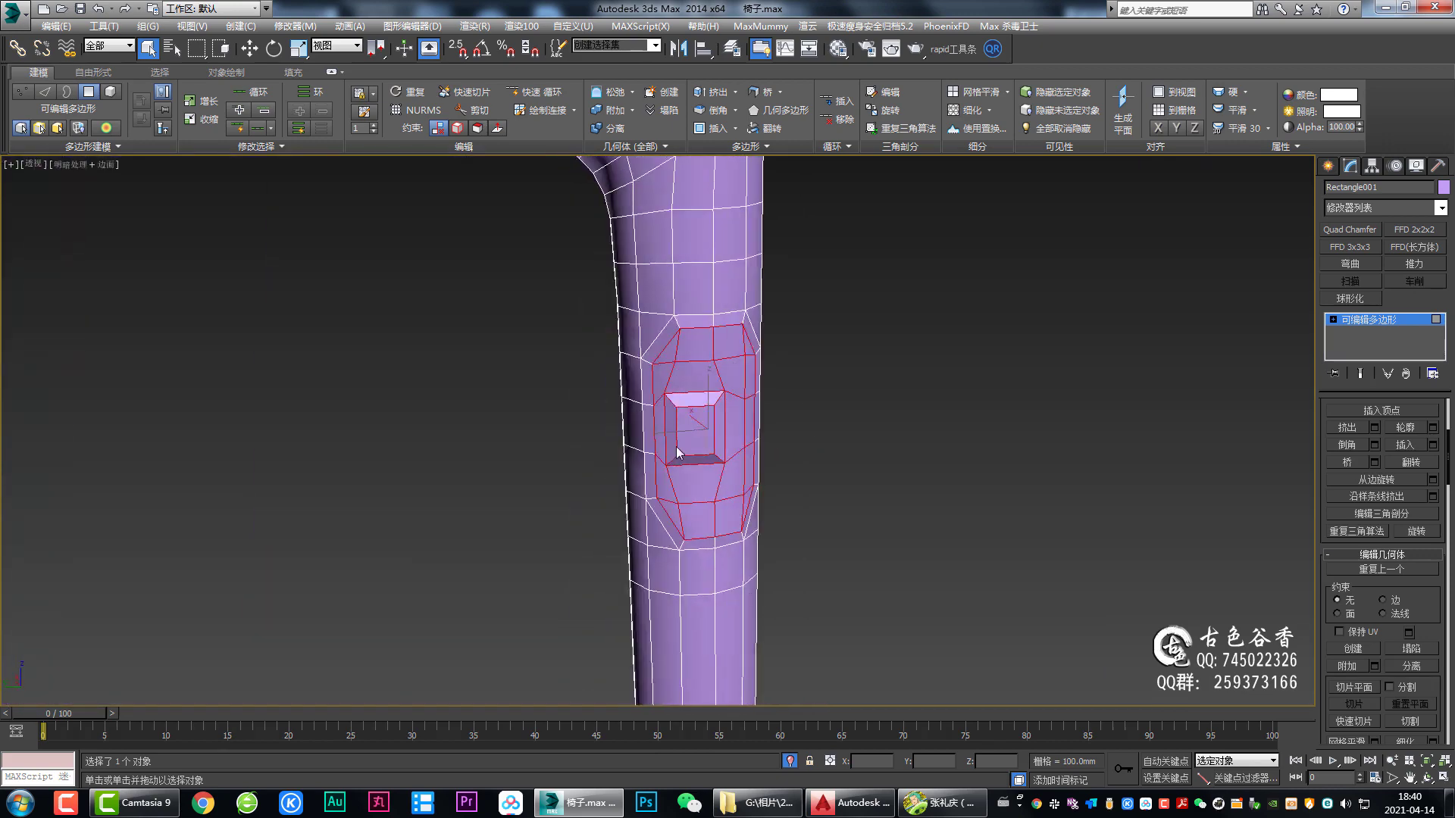
key("Delete")
middle_click_drag(676, 447, 704, 450, "alt")
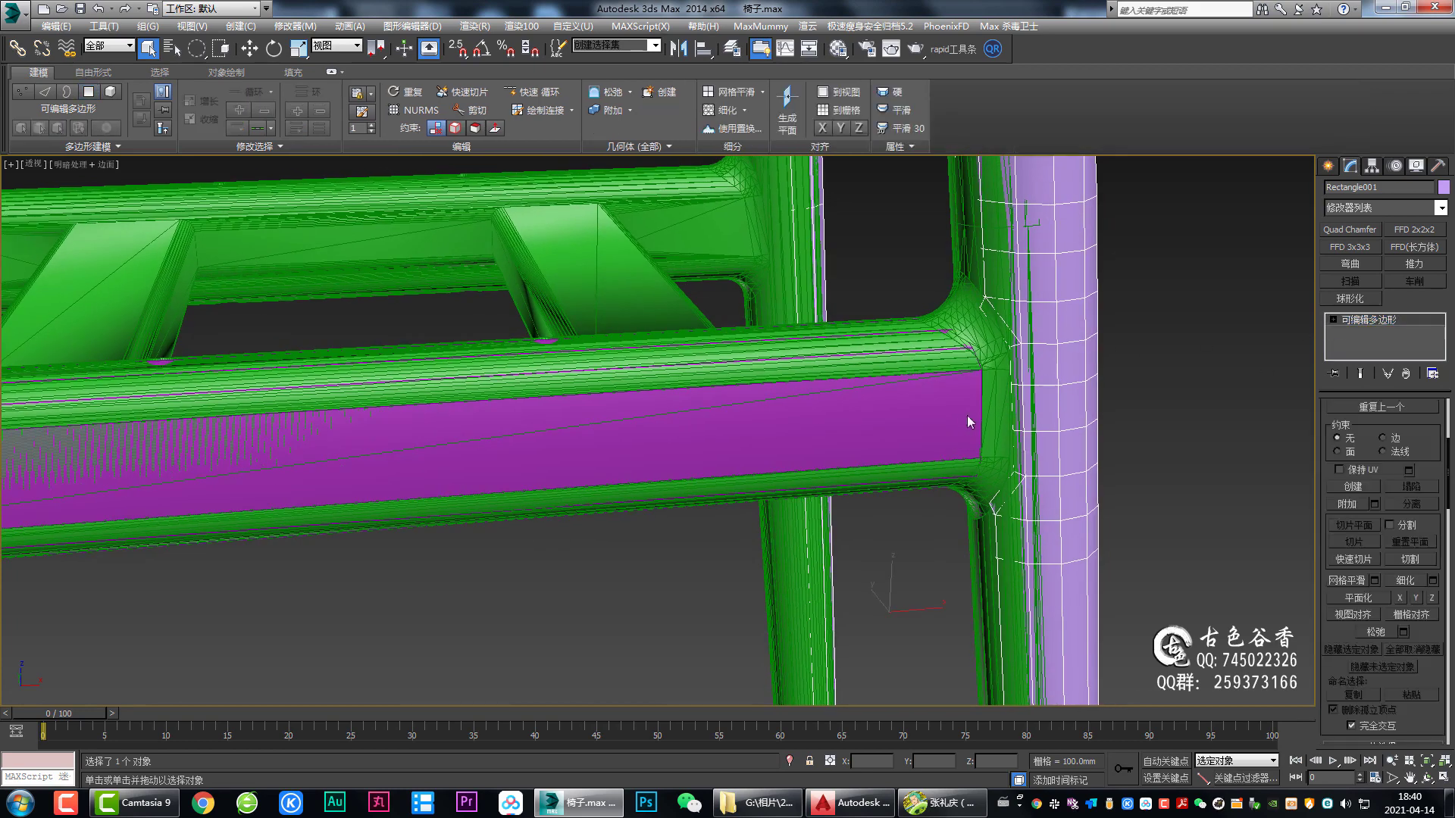
Step: Isolate the purple rail and vertical post, then select only the rail
left_click(954, 416, "ctrl")
key("alt+q")
scroll(877, 416, "up", 2)
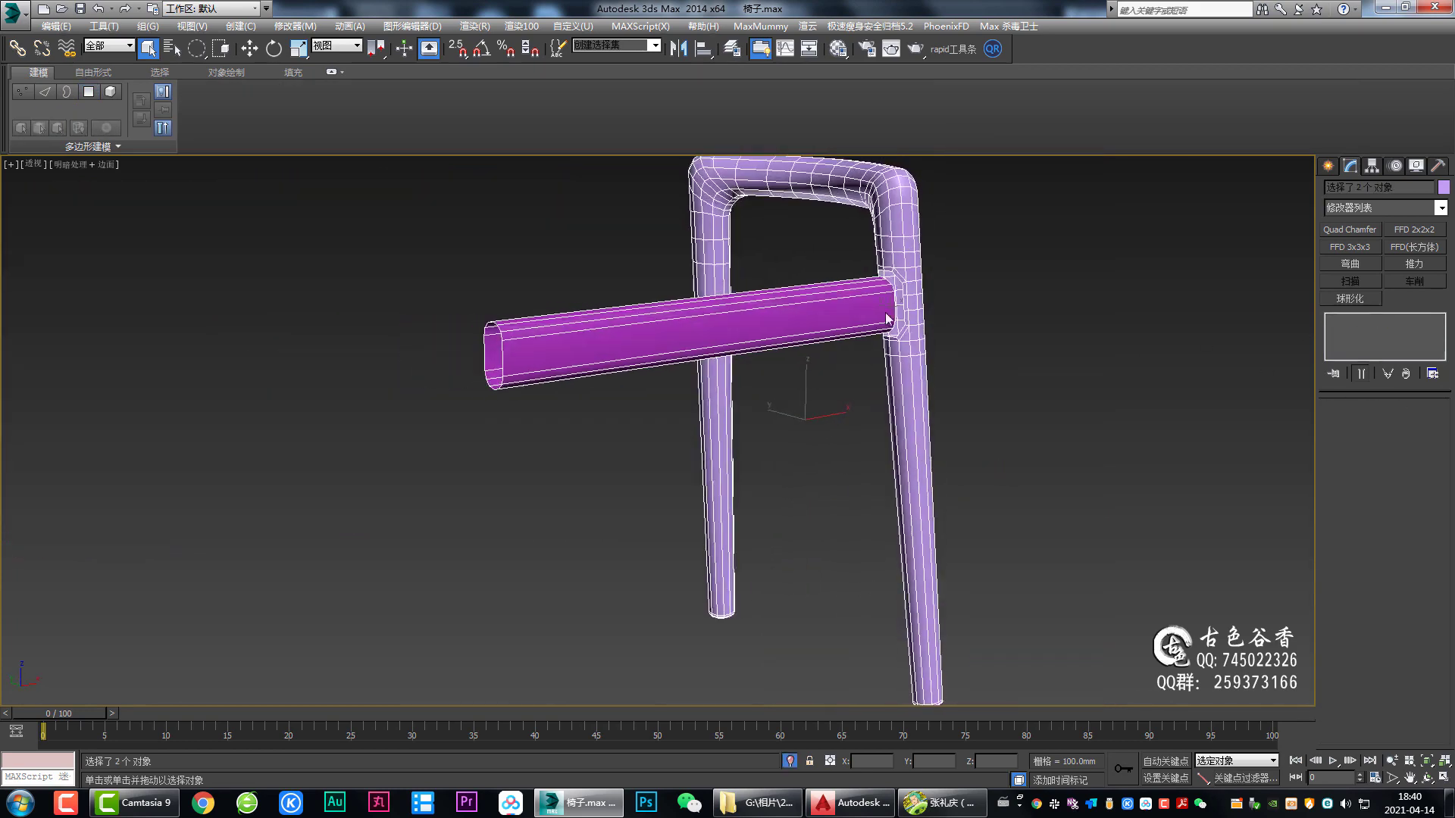
scroll(877, 374, "up", 4)
left_click(864, 376)
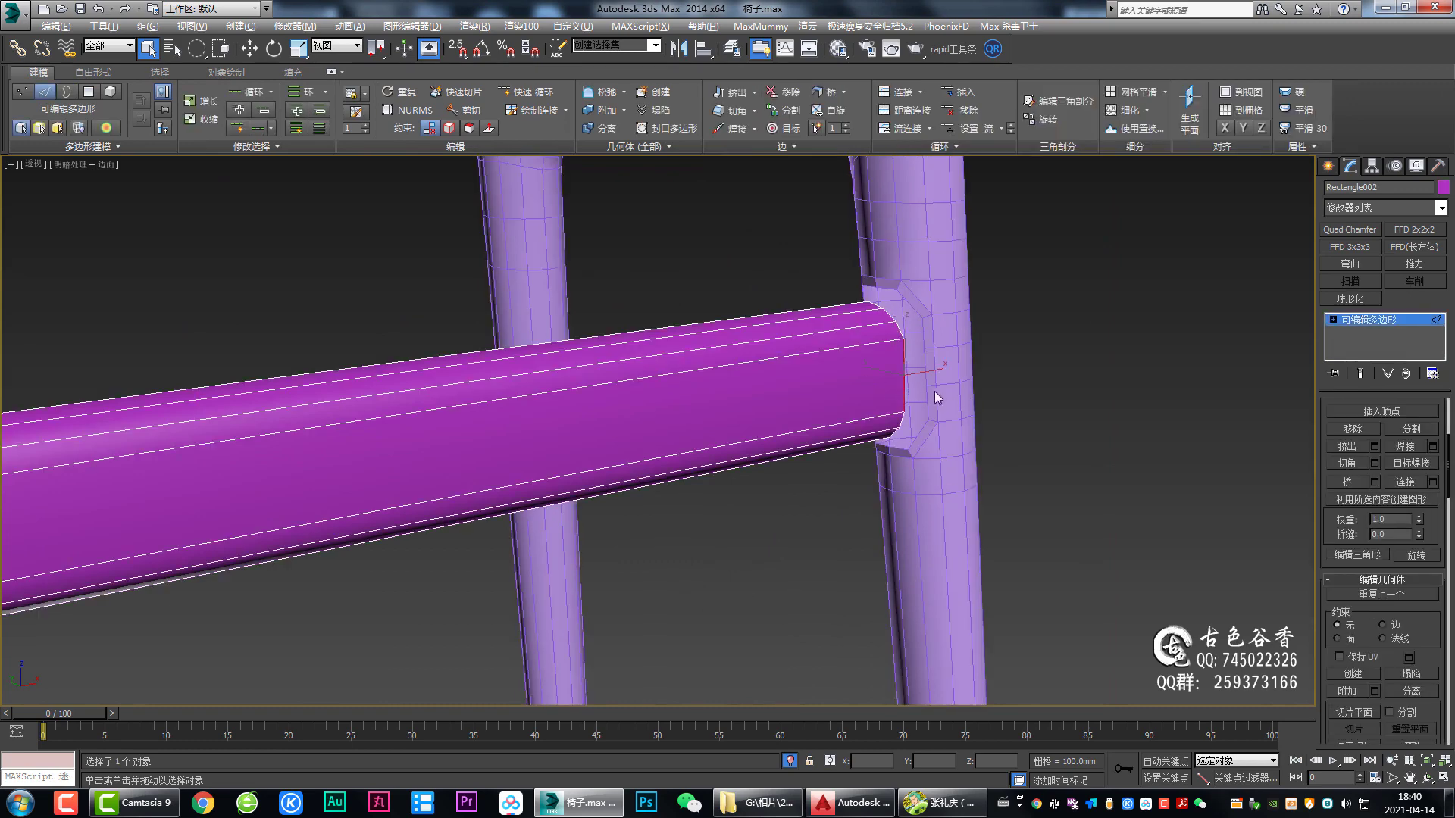
mouse_move(899, 377)
middle_mouse_down("alt")
mouse_move(871, 389)
mouse_move(656, 370)
mouse_move(435, 441)
mouse_move(509, 429)
middle_mouse_up("alt")
scroll(656, 371, "down", 3)
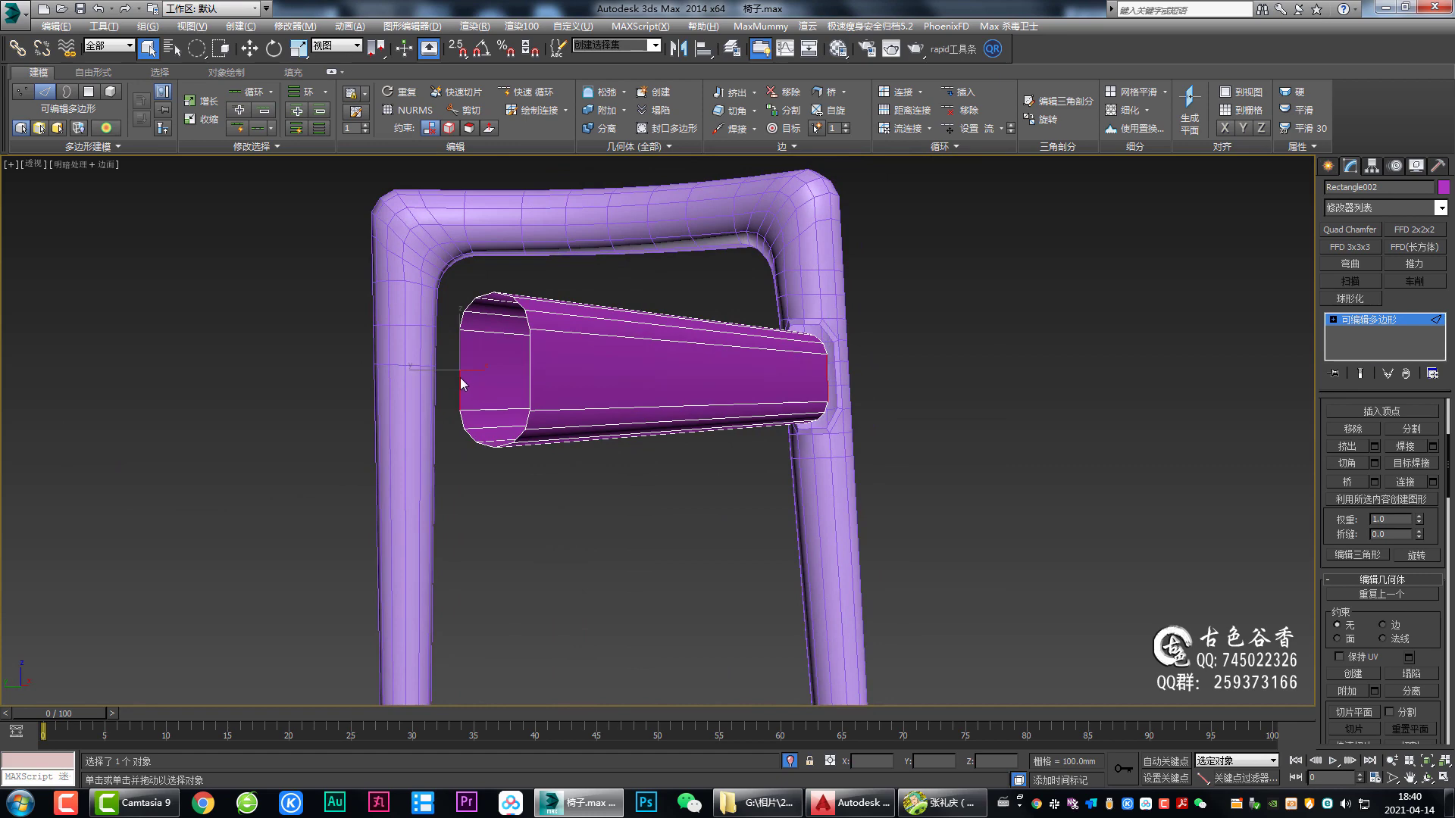
Step: Add two lengthwise edges along the rail with Connect, Segments 2
key("ctrl+shift+e")
left_click(666, 440)
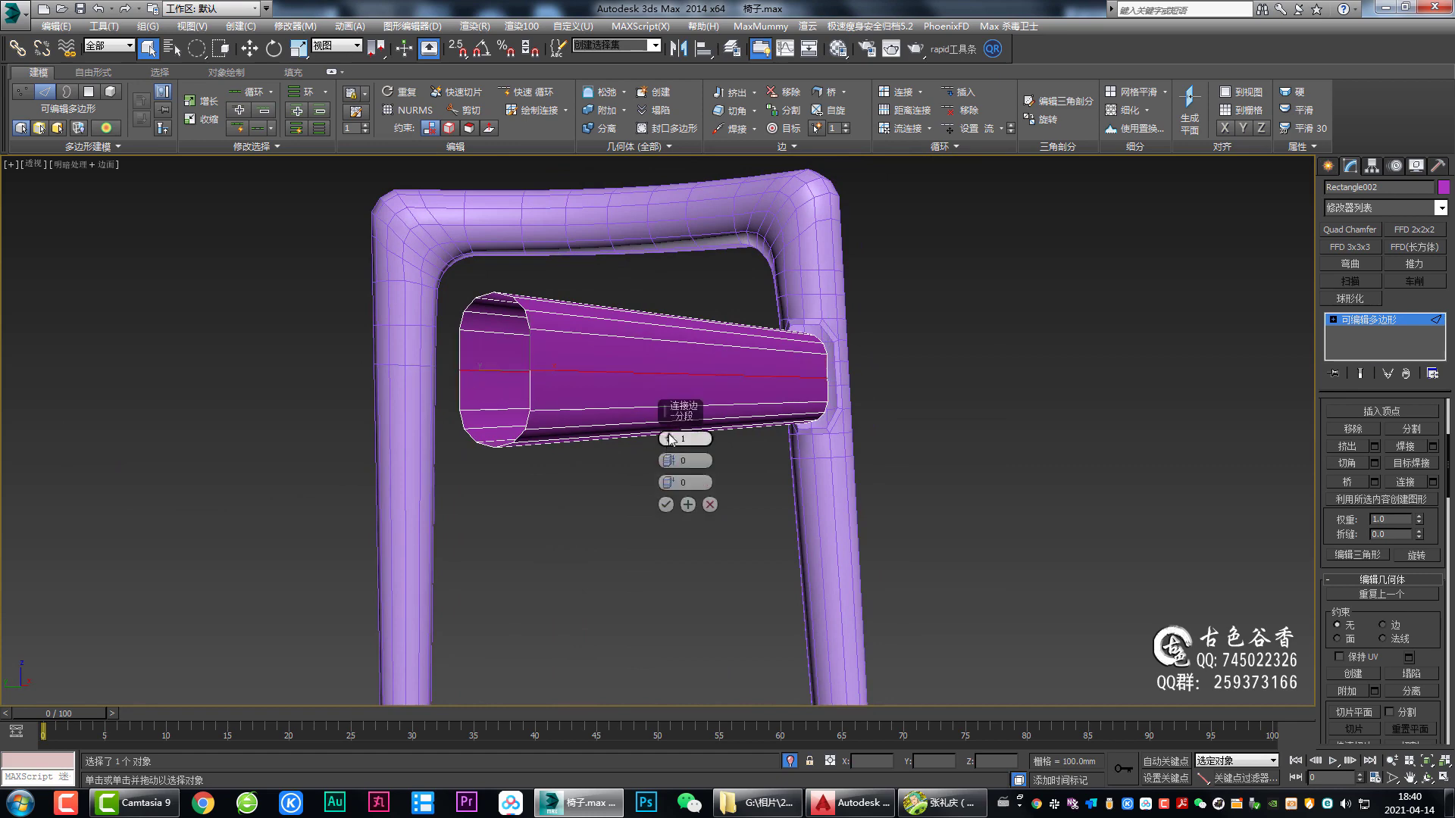
left_click(665, 504)
mouse_move(790, 432)
middle_mouse_down("alt")
mouse_move(687, 459)
mouse_move(1111, 382)
middle_mouse_up("alt")
left_click(1409, 322)
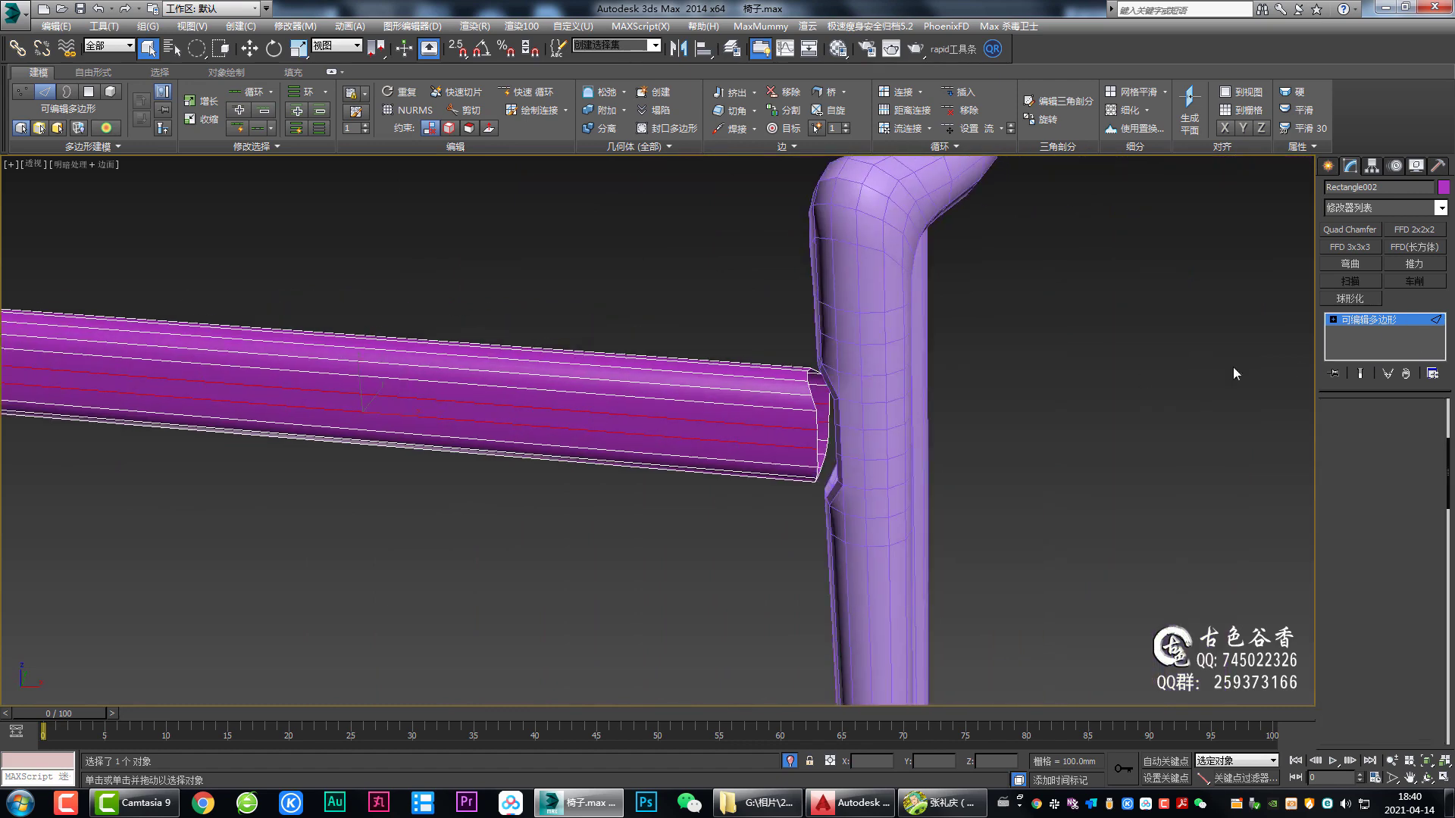
Step: Select the vertical post and switch to its edge level at the joint
left_click(873, 435)
key("w")
scroll(1066, 462, "down", 3)
scroll(964, 329, "up", 5)
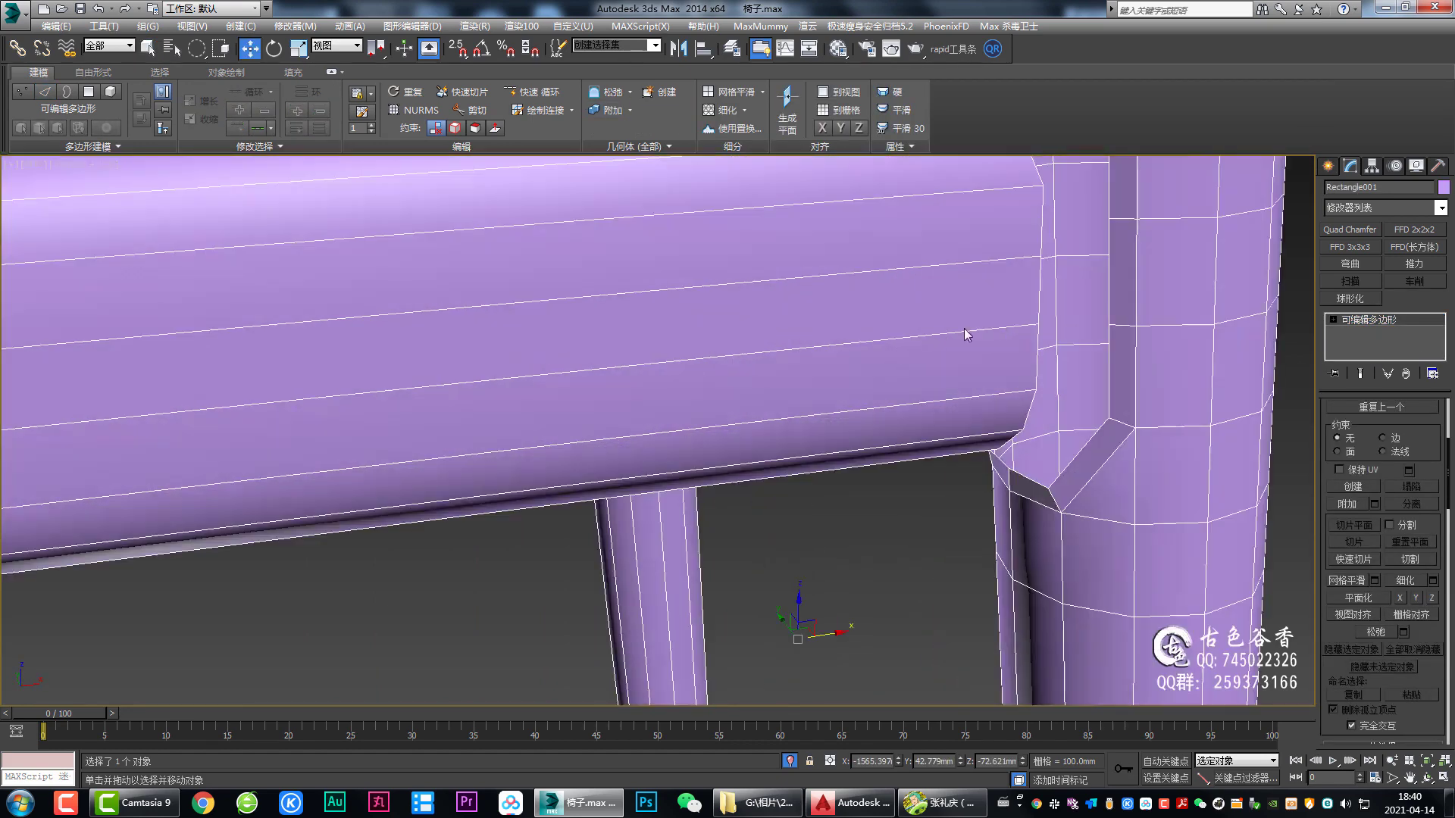
mouse_move(964, 329)
middle_mouse_down("alt")
mouse_move(871, 389)
mouse_move(890, 373)
middle_mouse_up("alt")
key("2")
key("q")
Step: Pick the post edge at the rail–post joint
left_click(894, 389)
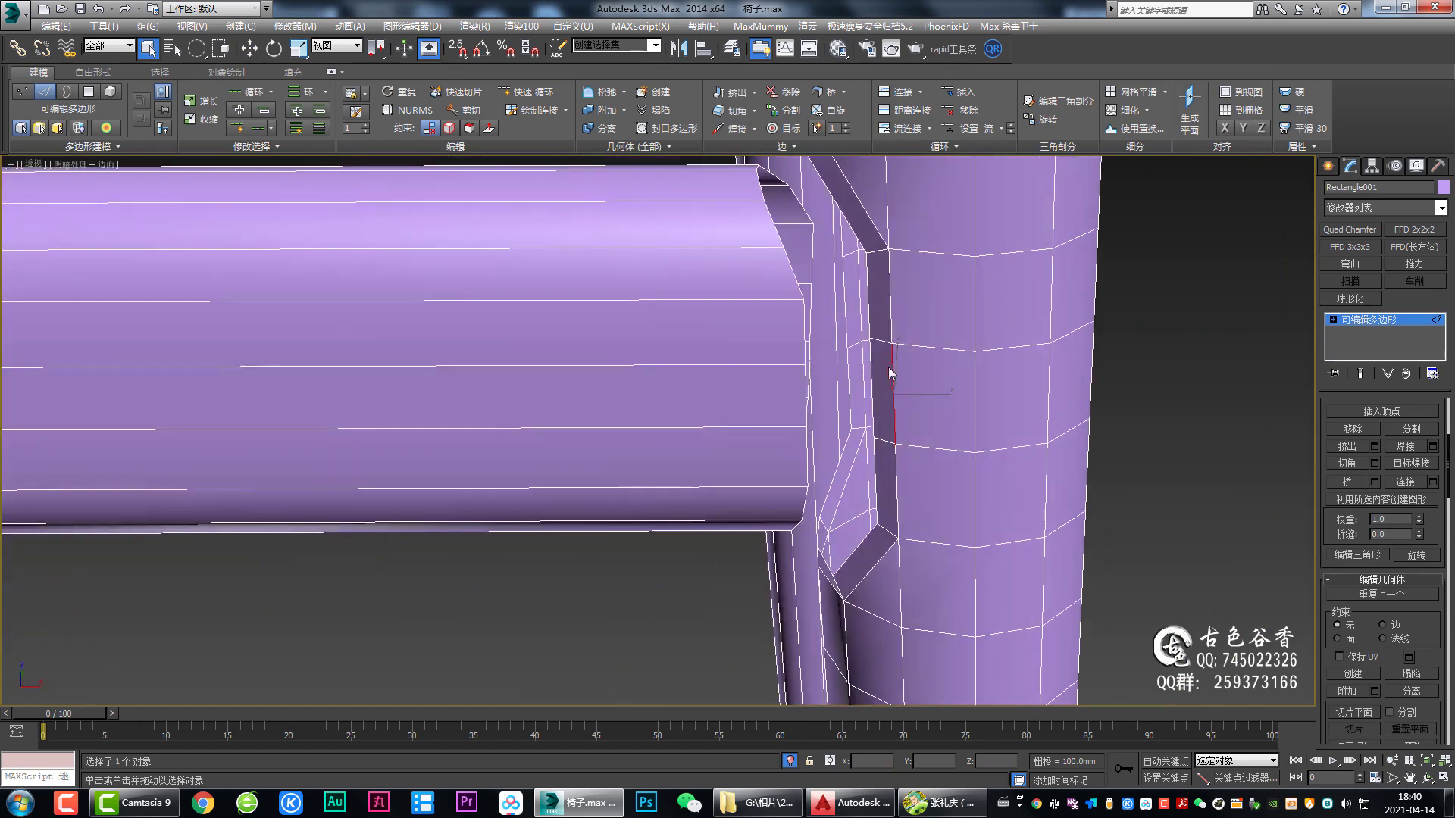
left_click(804, 396, "ctrl")
left_click(805, 331, "ctrl")
left_click(889, 298, "ctrl")
scroll(889, 295, "down", 2)
mouse_move(917, 355)
middle_mouse_down("alt")
mouse_move(871, 402)
mouse_move(837, 404)
mouse_move(843, 430)
middle_mouse_up("alt")
left_click(871, 402)
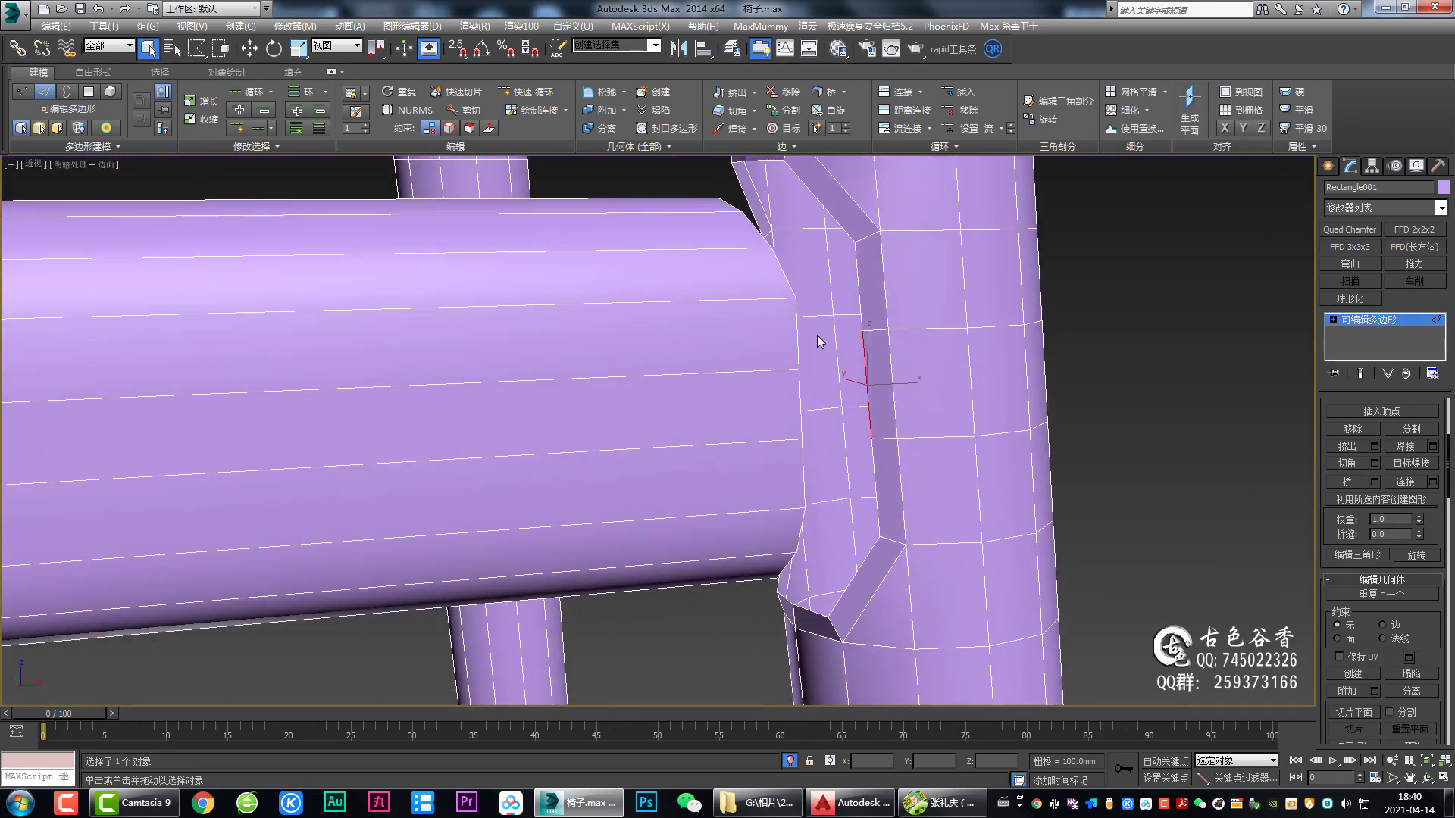
mouse_move(818, 341)
middle_mouse_down("alt")
mouse_move(857, 344)
mouse_move(800, 405)
middle_mouse_up("alt")
Step: Chamfer the joint edge by 0.785 via the quad menu, then select adjacent vertical and diagonal edges
right_click(802, 406)
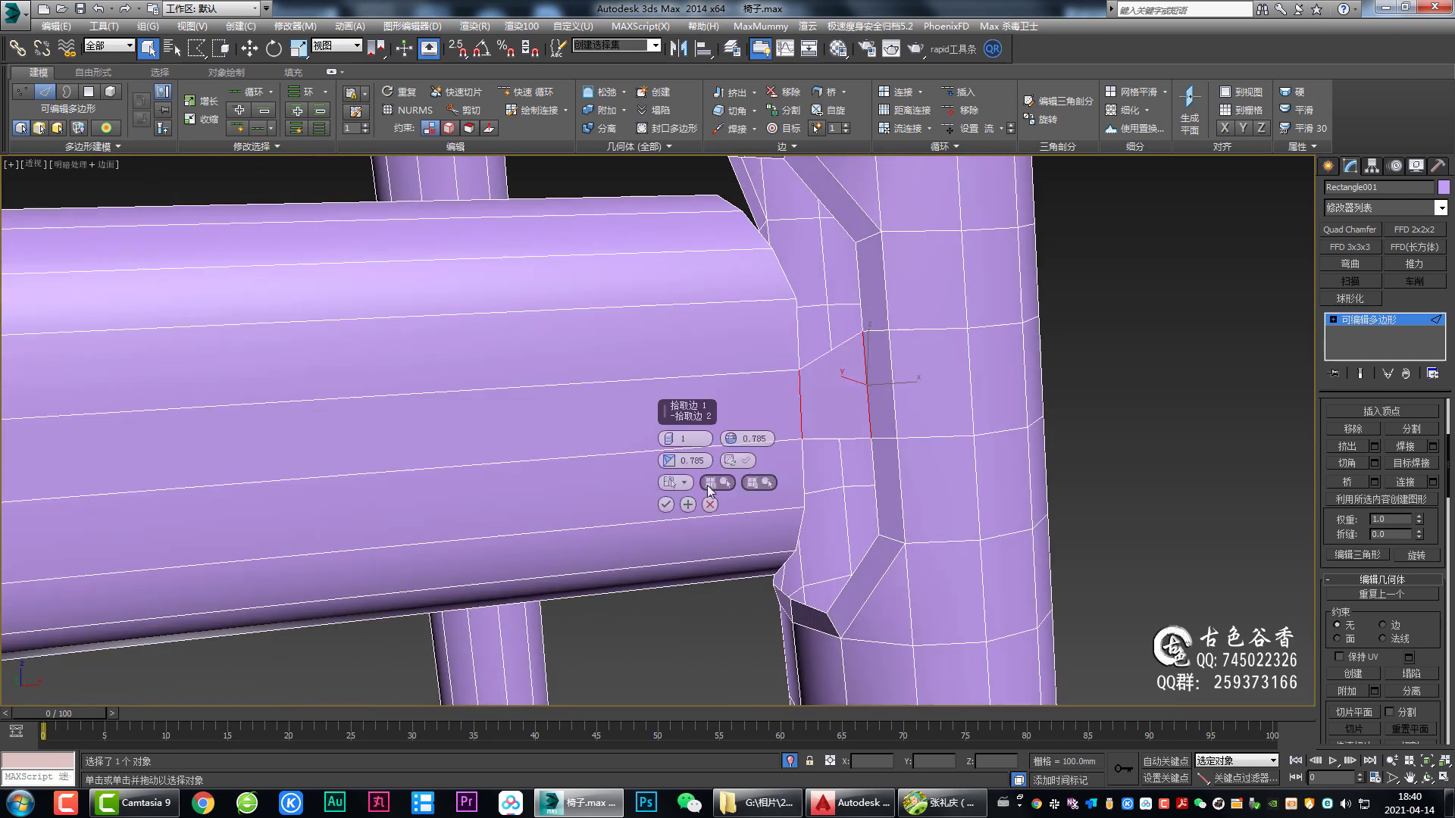
left_click(686, 485)
left_click(797, 333)
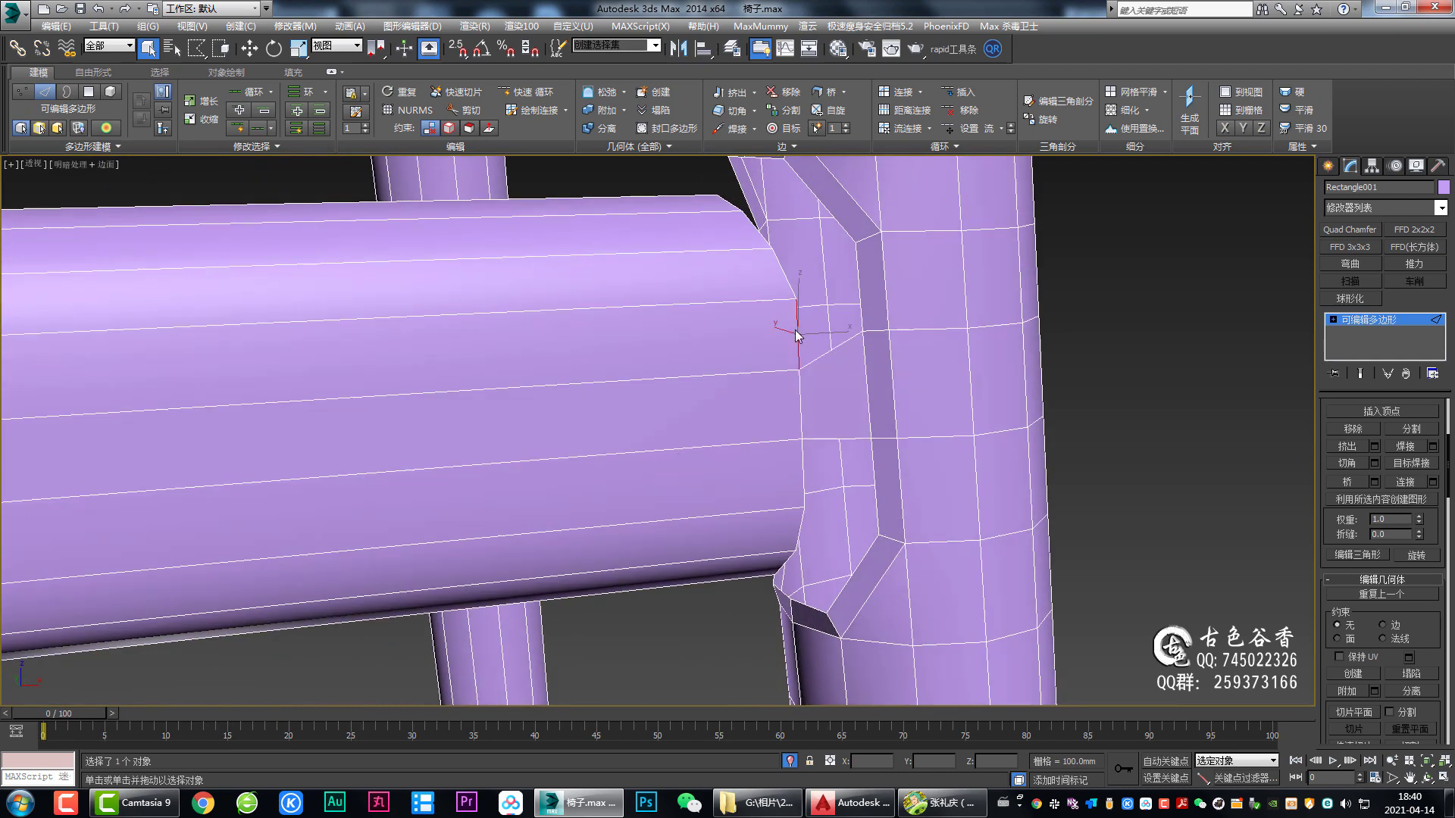
left_click(860, 279, "ctrl")
left_click(845, 238, "ctrl")
Step: Remove the diagonal edge on the chamfer face, leaving one flat face
mouse_move(785, 280)
middle_mouse_down("alt")
mouse_move(838, 344)
mouse_move(816, 367)
middle_mouse_up("alt")
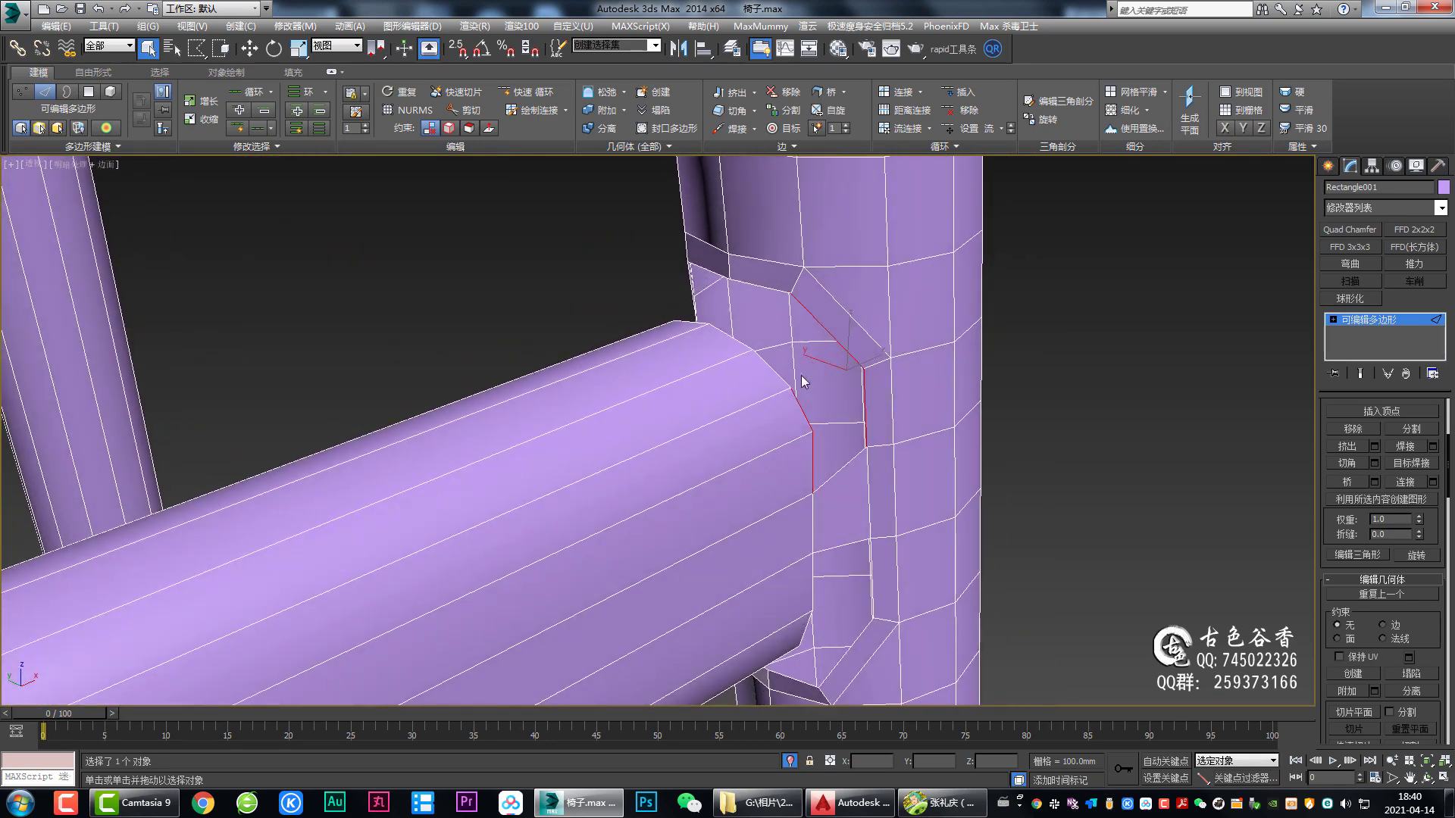
mouse_move(815, 489)
middle_mouse_down("alt")
mouse_move(803, 438)
mouse_move(870, 553)
mouse_move(871, 412)
mouse_move(844, 396)
middle_mouse_up("alt")
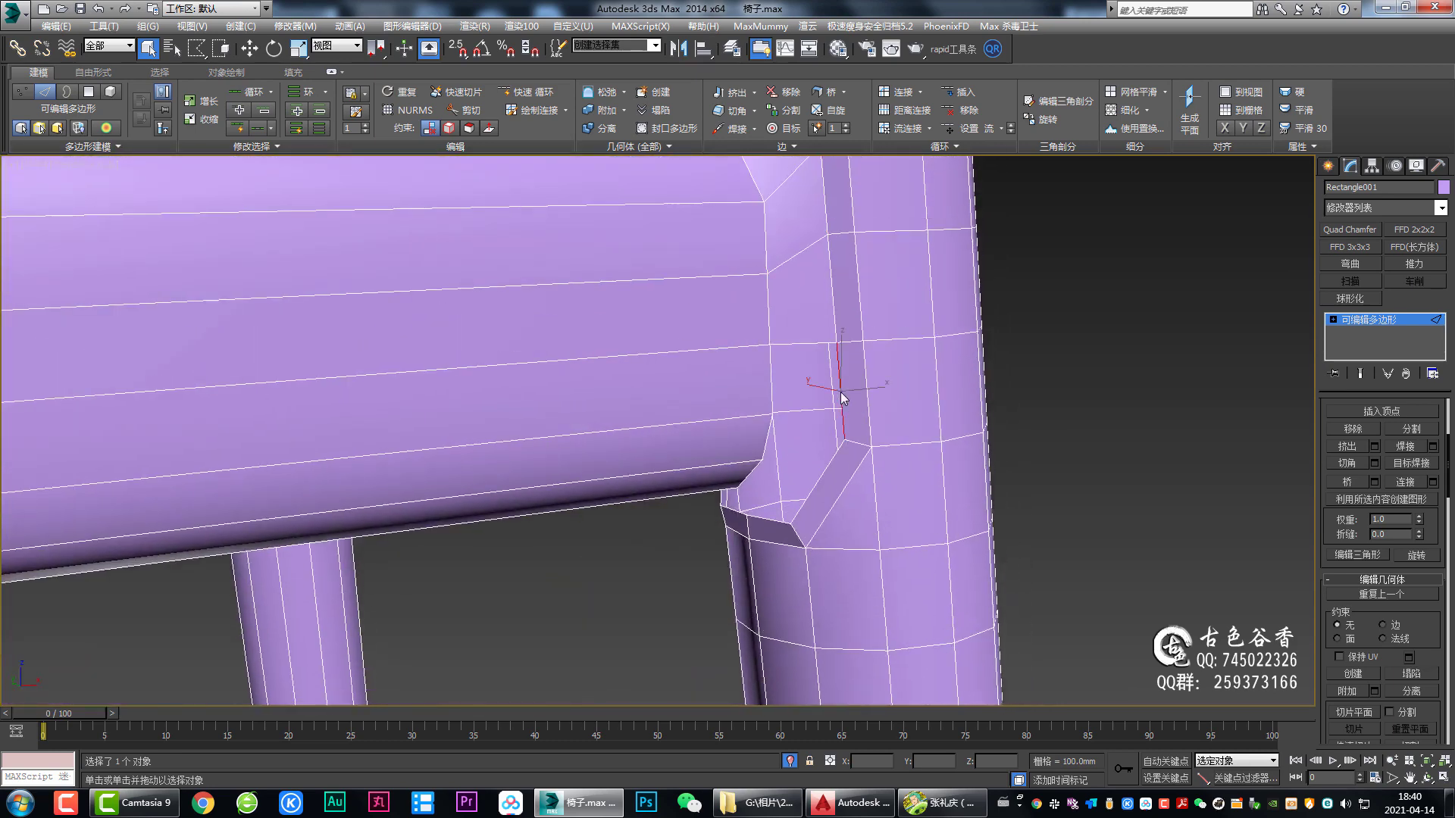
left_click(770, 403, "ctrl")
left_click(819, 485, "ctrl")
middle_click_drag(763, 457, 832, 469, "alt")
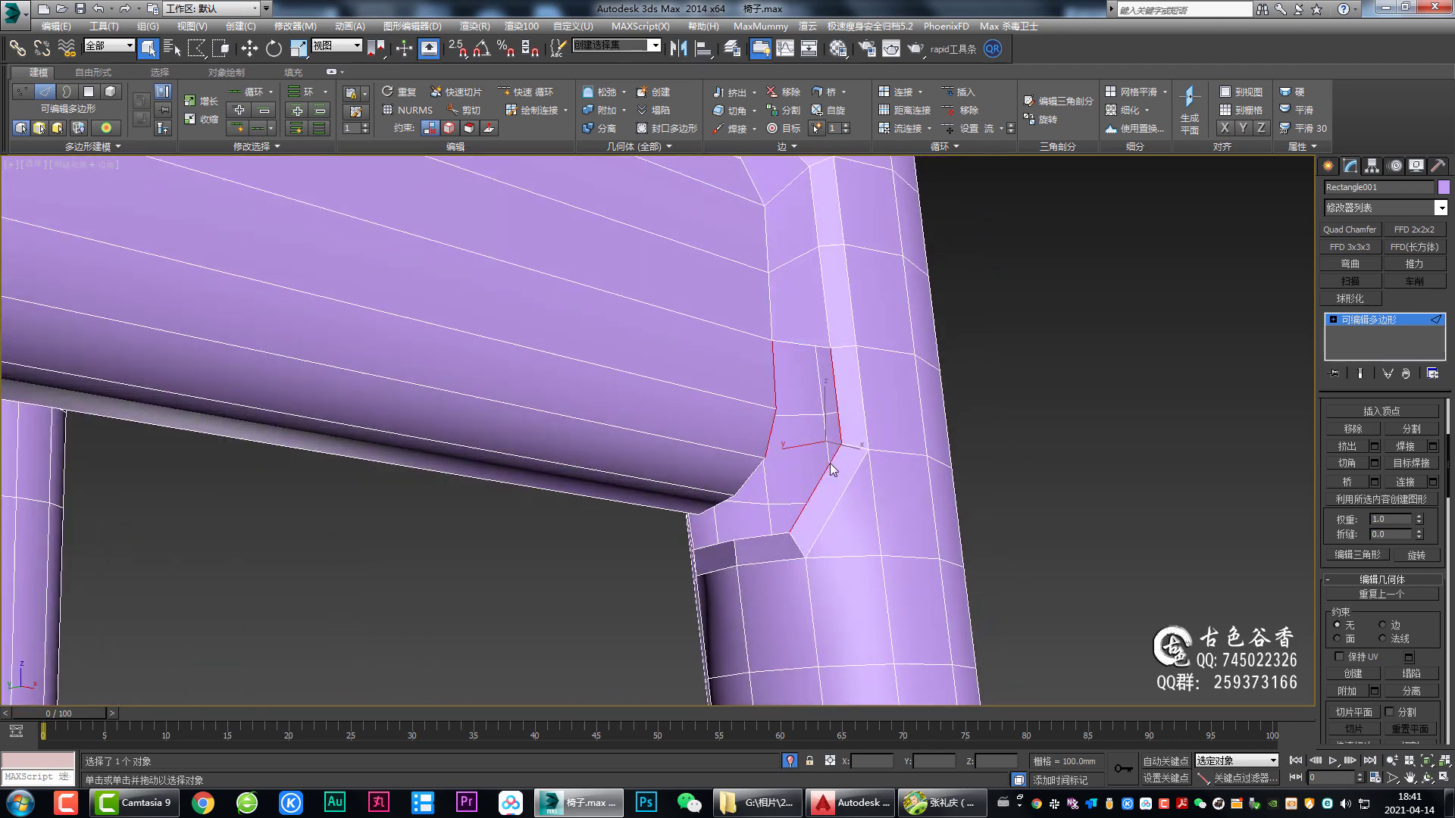
left_click(835, 501)
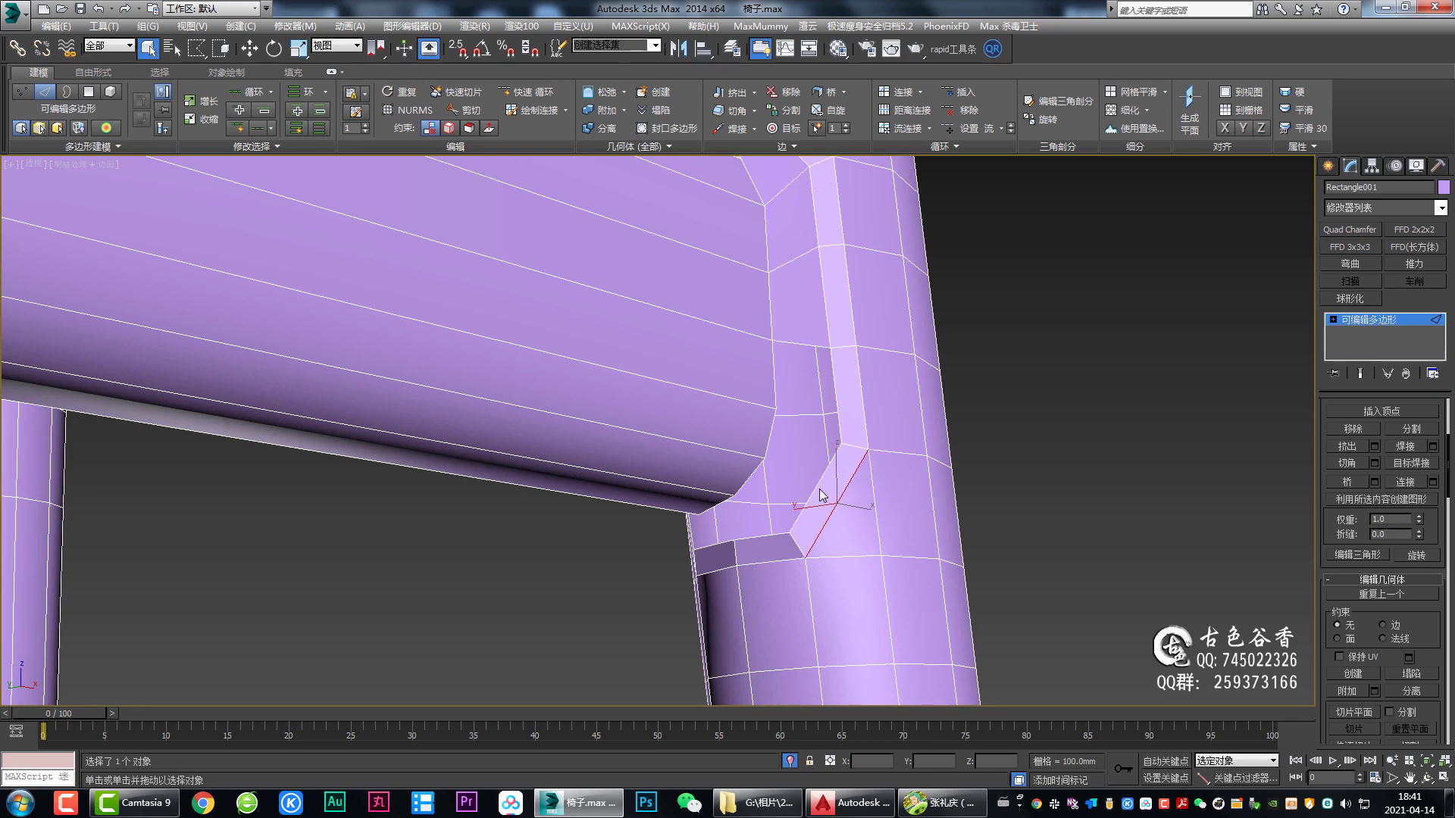
key("BackSpace")
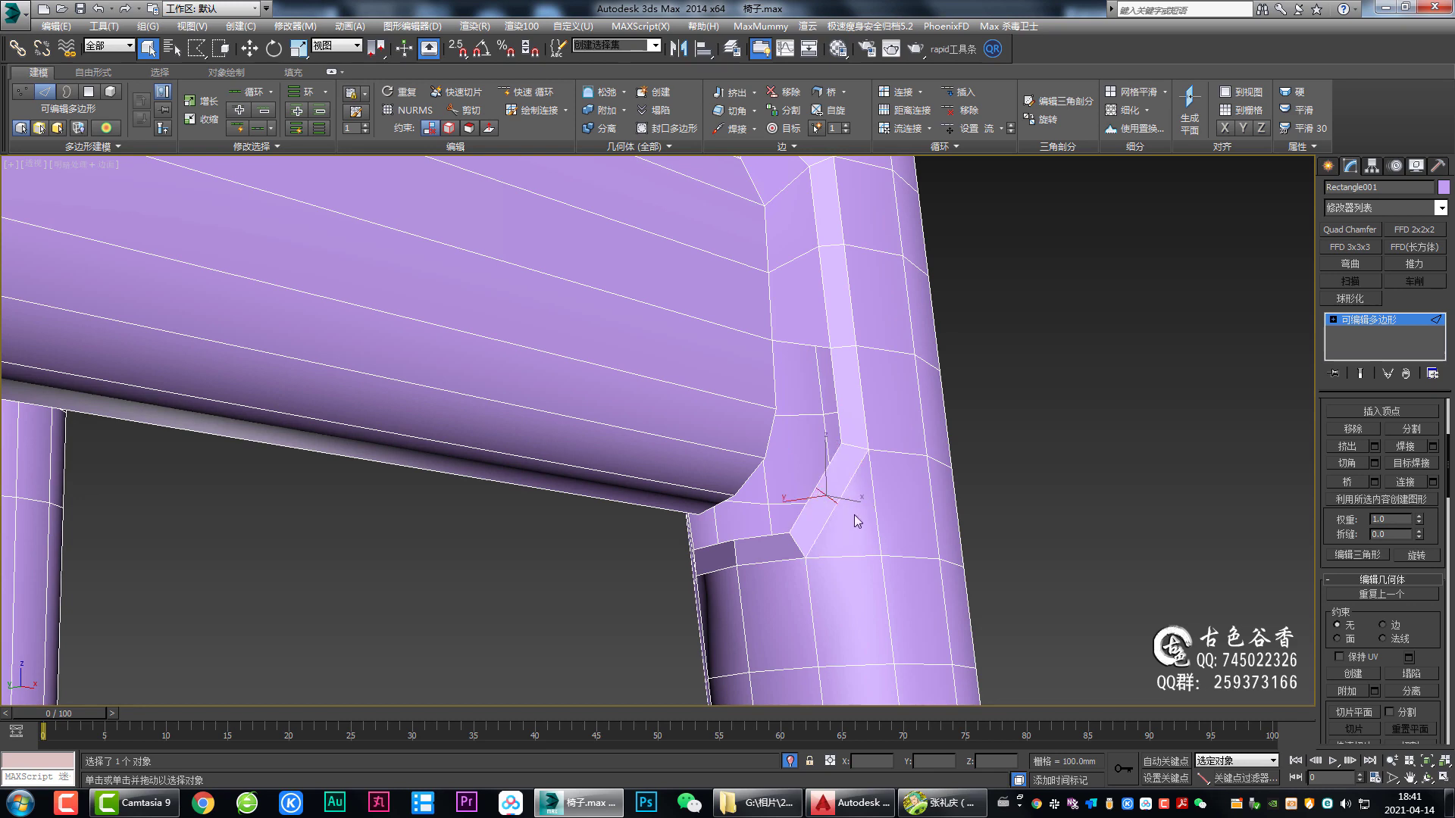
Step: Remove the stray edges at the joint corner to merge the faces
key("1")
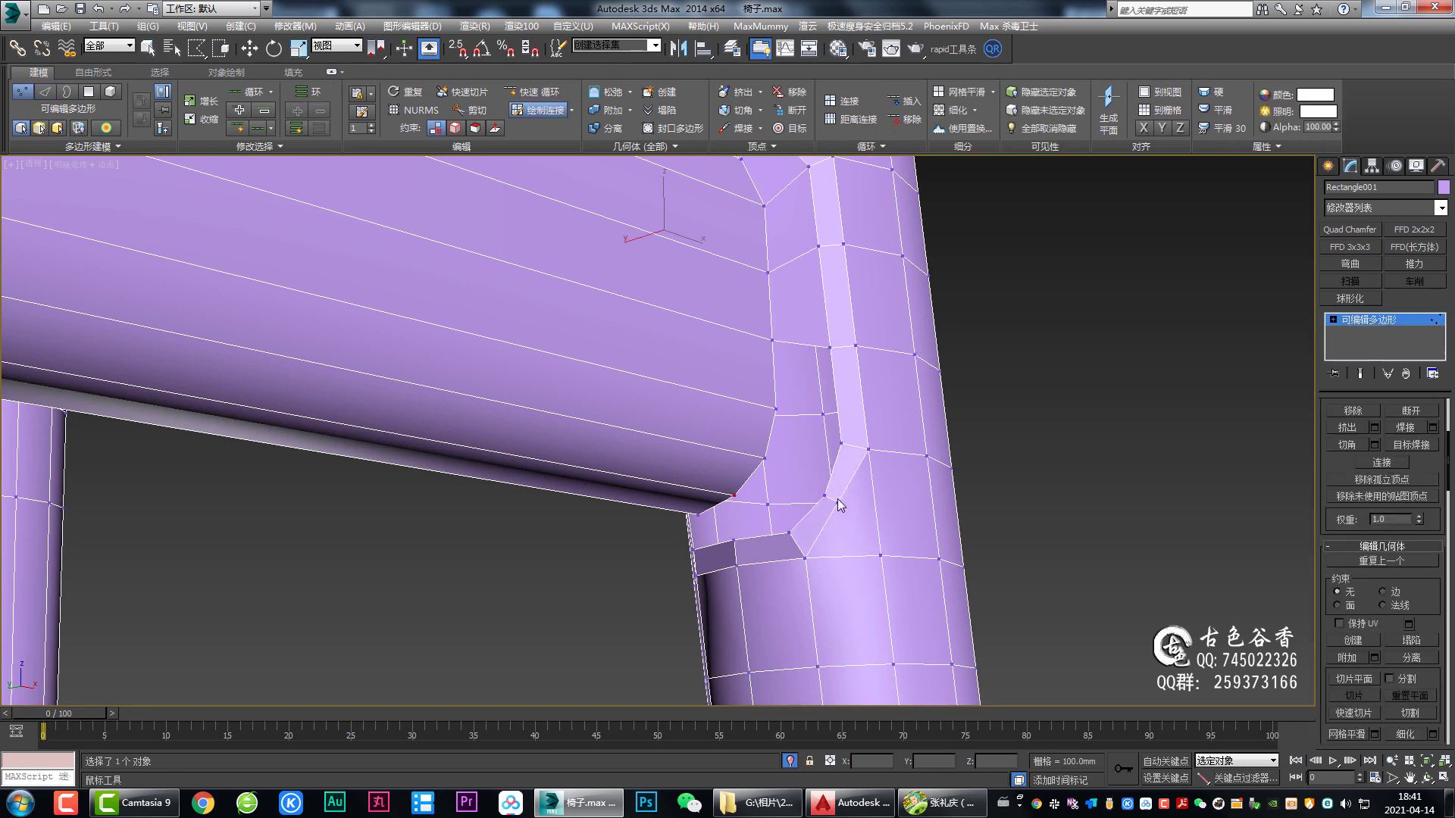
left_click(839, 505)
middle_click_drag(877, 558, 849, 525, "alt")
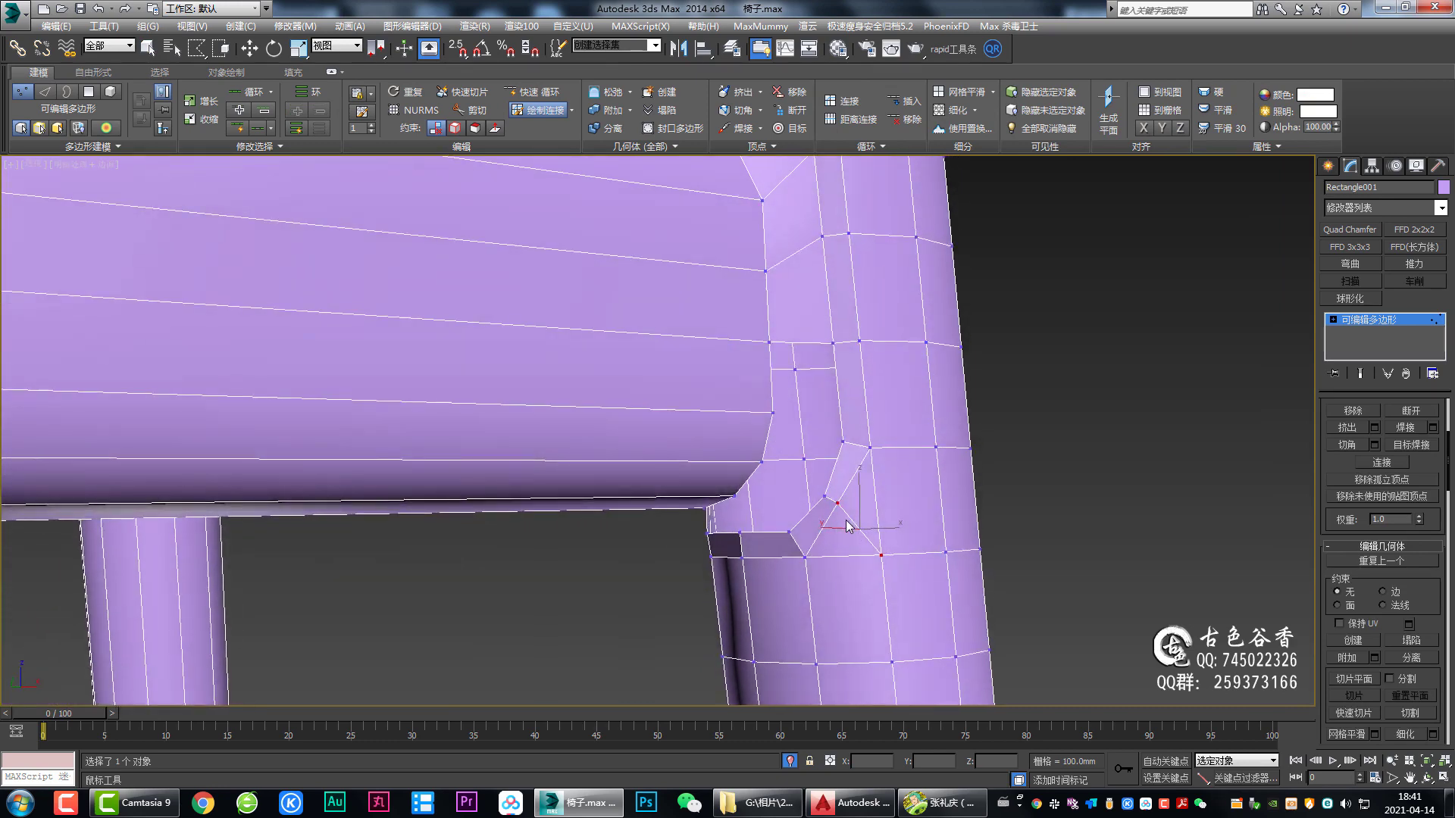
scroll(847, 526, "up", 5)
left_click(788, 503)
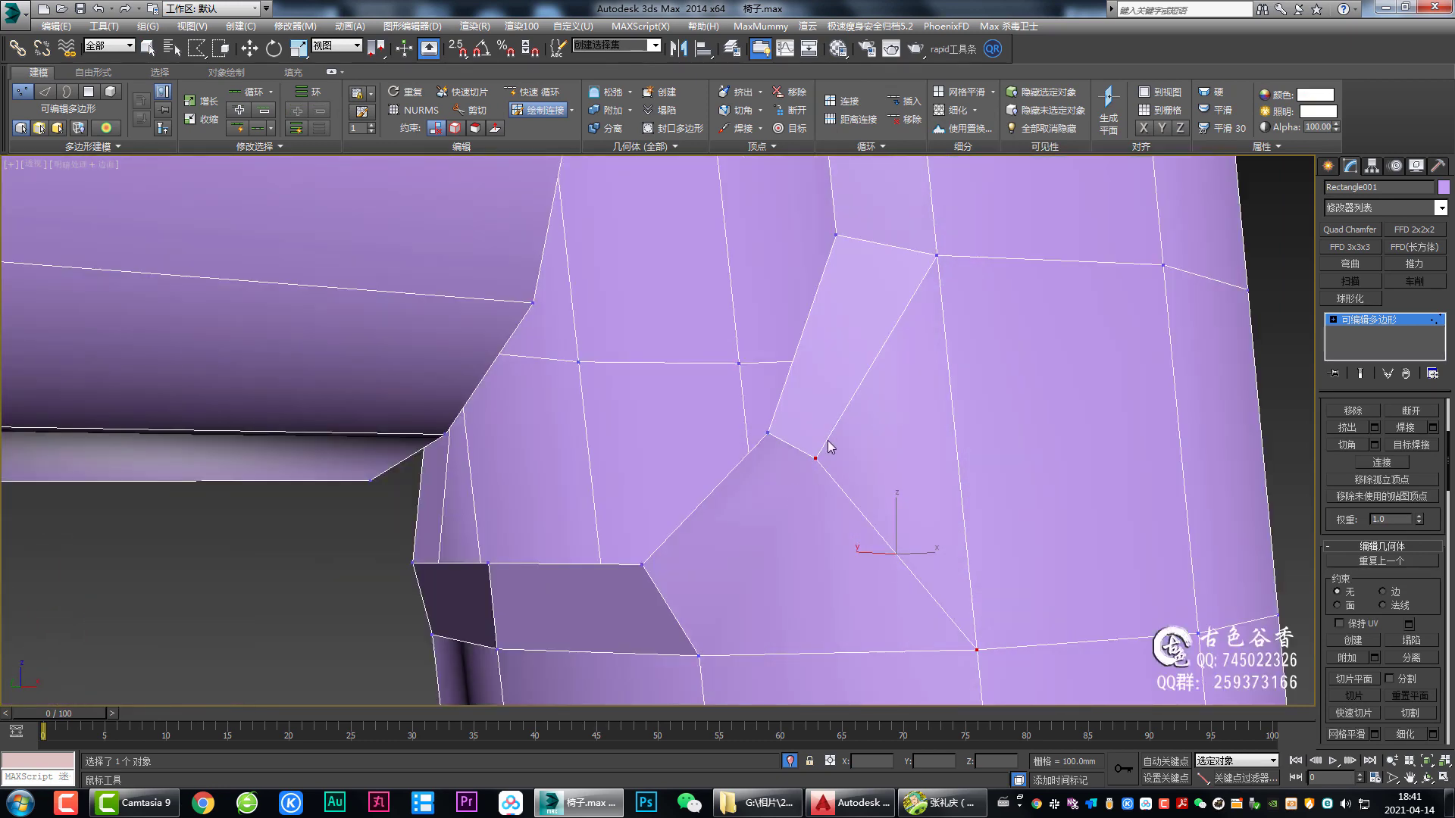
key("2")
key("w")
left_click(845, 419)
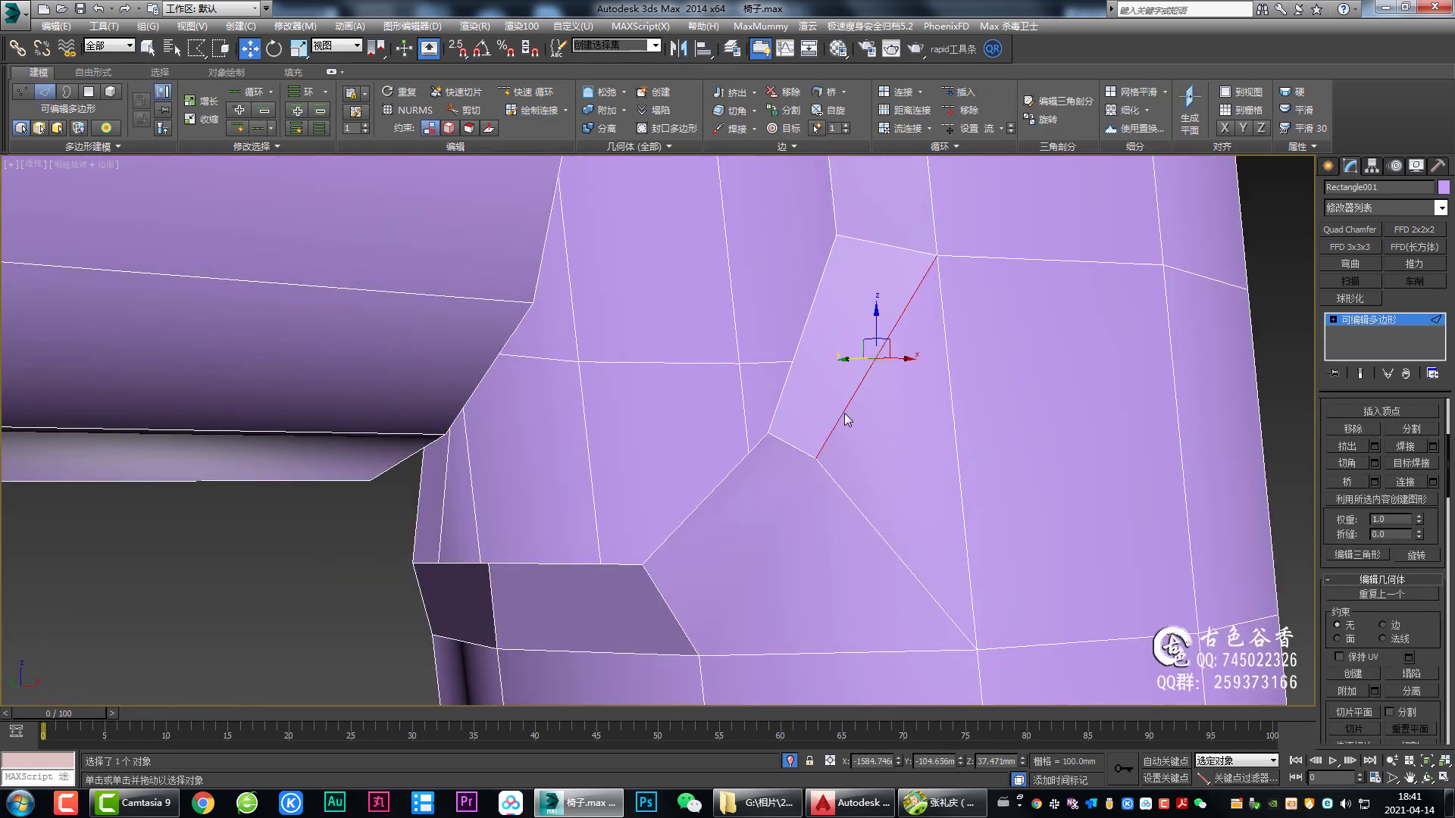
key("ctrl+d")
Step: Join two vertices across the chamfered face with a new edge, then select the joint diagonal
scroll(844, 413, "down", 5)
scroll(819, 441, "up", 3)
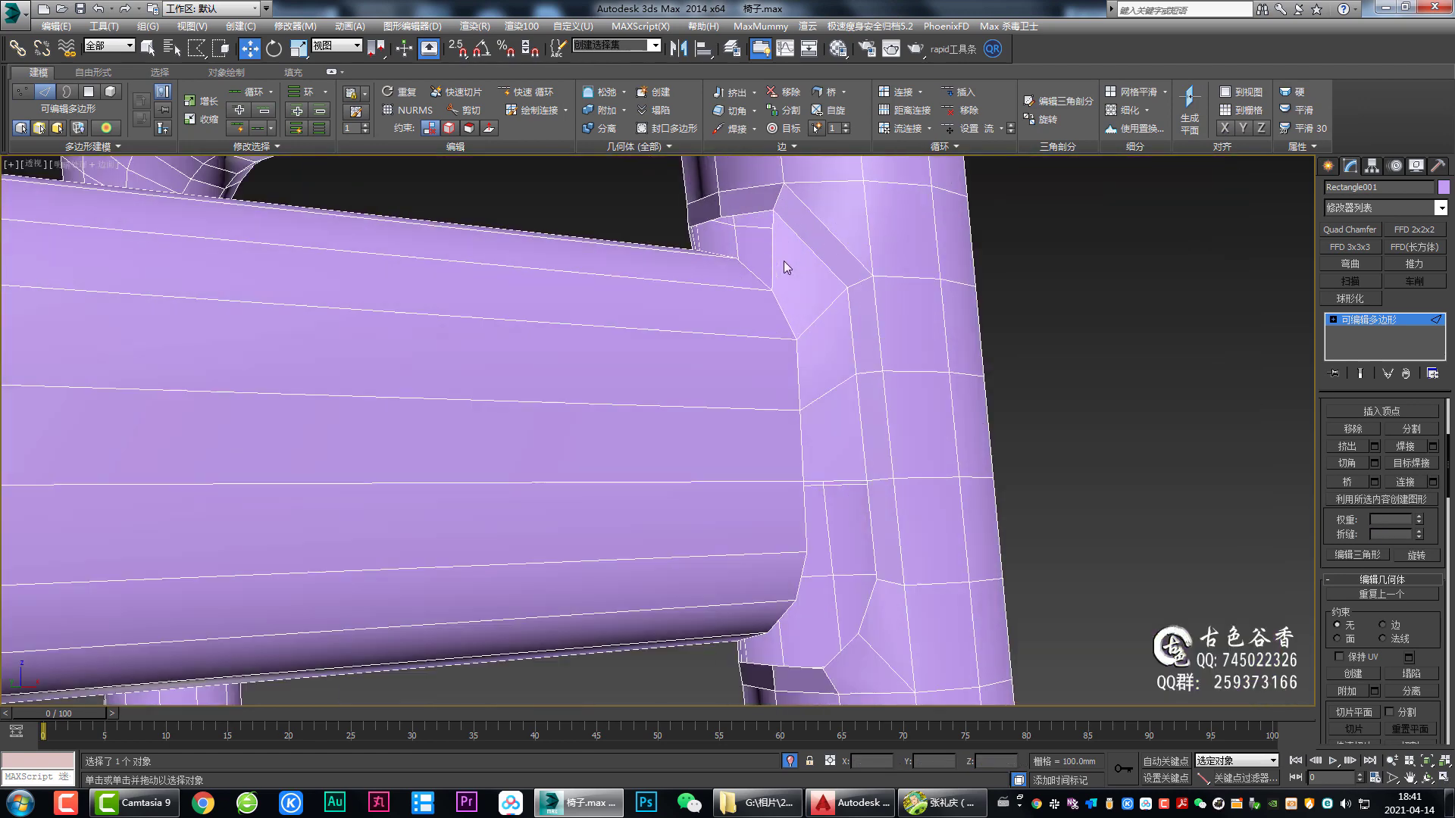
left_click(813, 258)
middle_click_drag(811, 246, 834, 250, "alt")
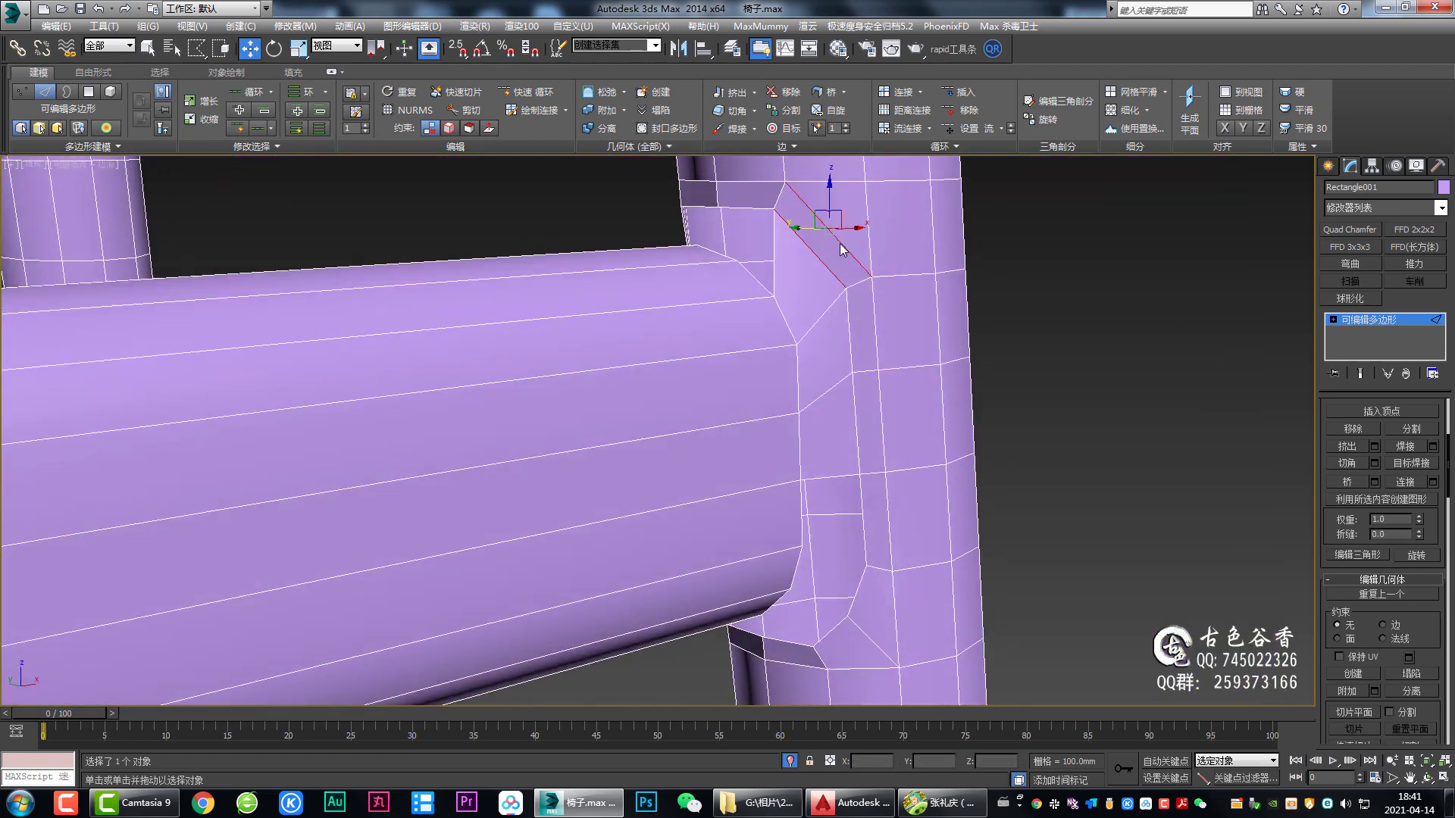
scroll(835, 275, "up", 3)
scroll(835, 275, "down", 3)
key("1")
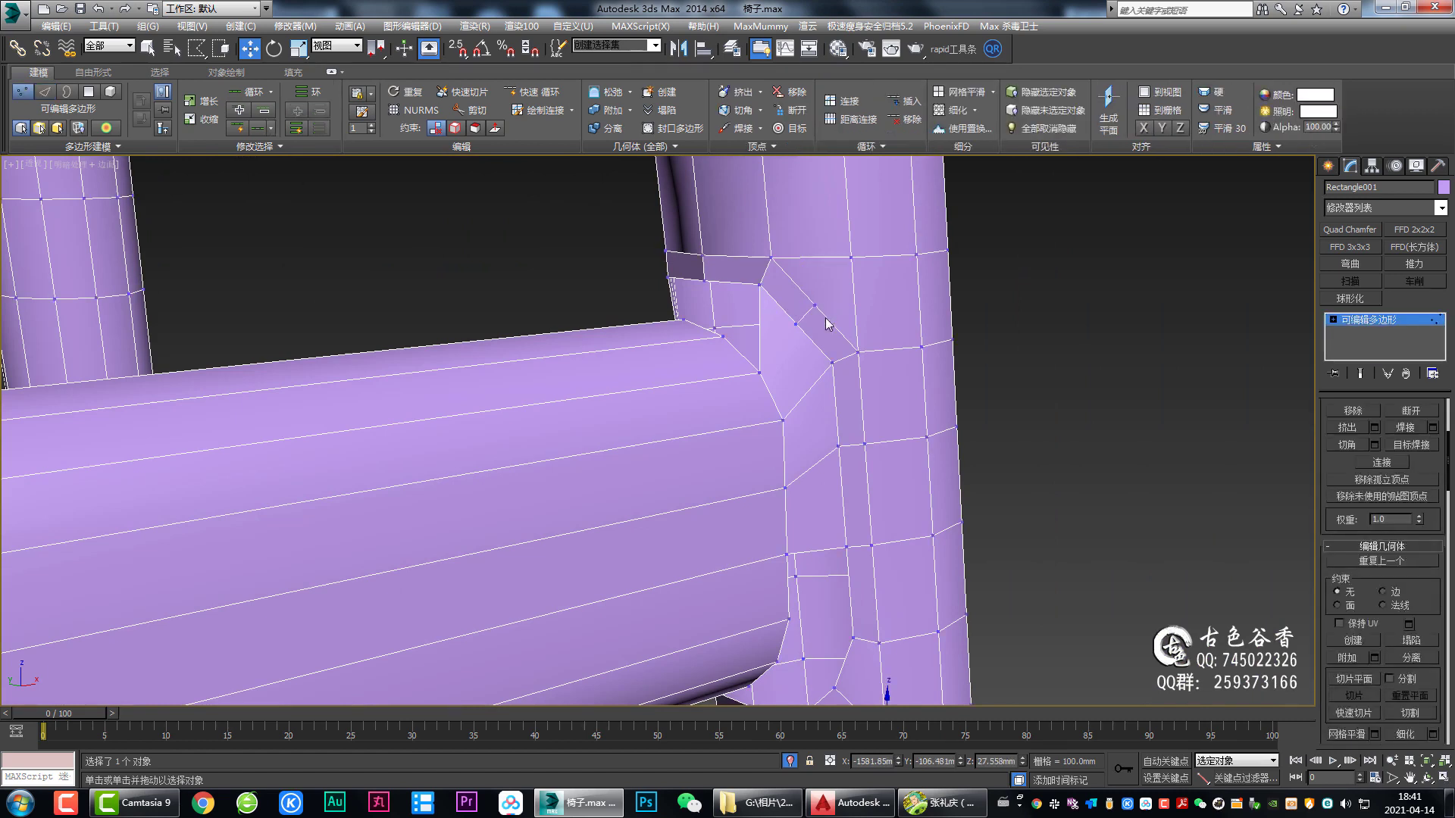
left_click(796, 324)
left_click(758, 372, "ctrl")
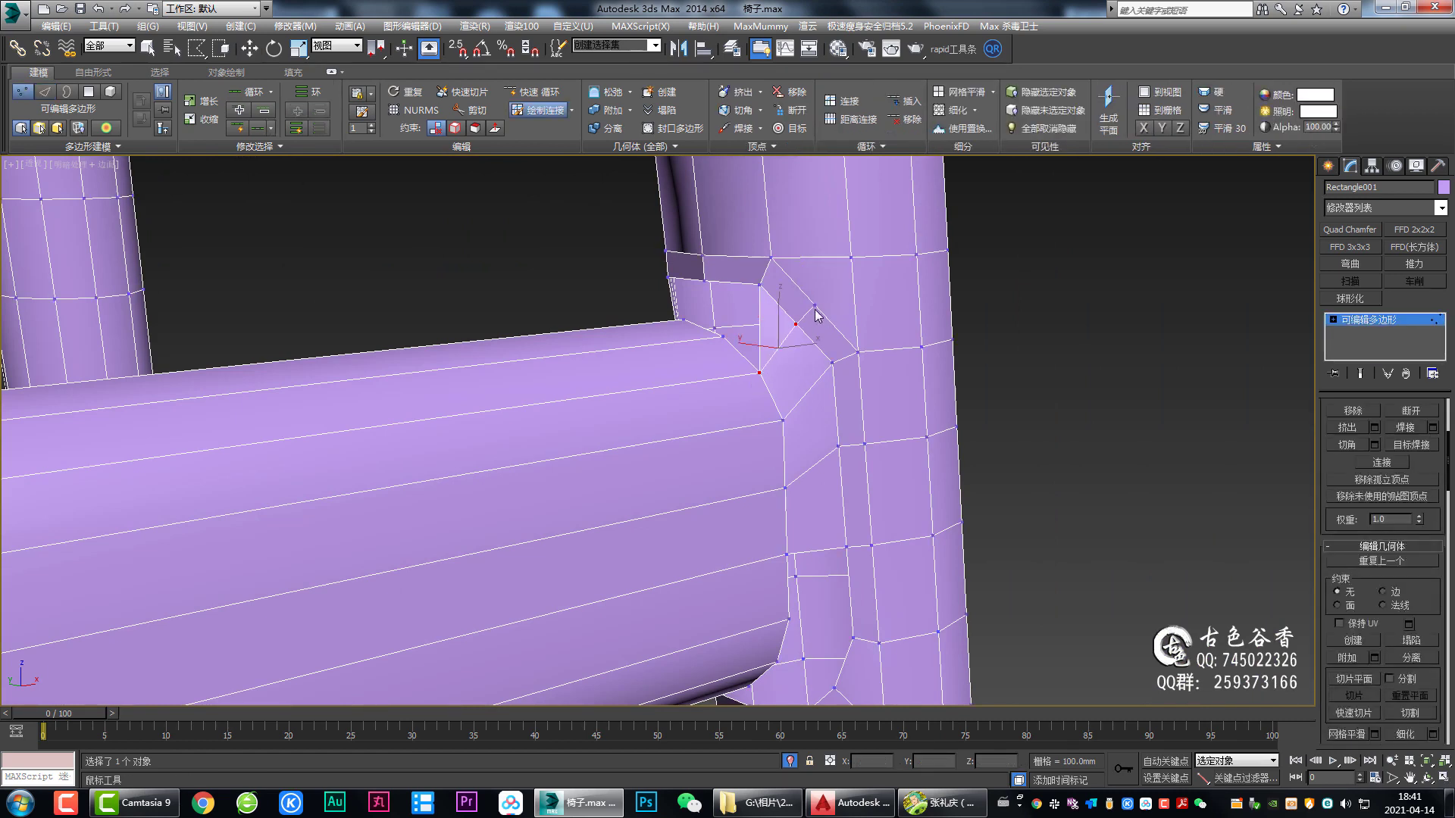
key("ctrl+shift+e")
key("2")
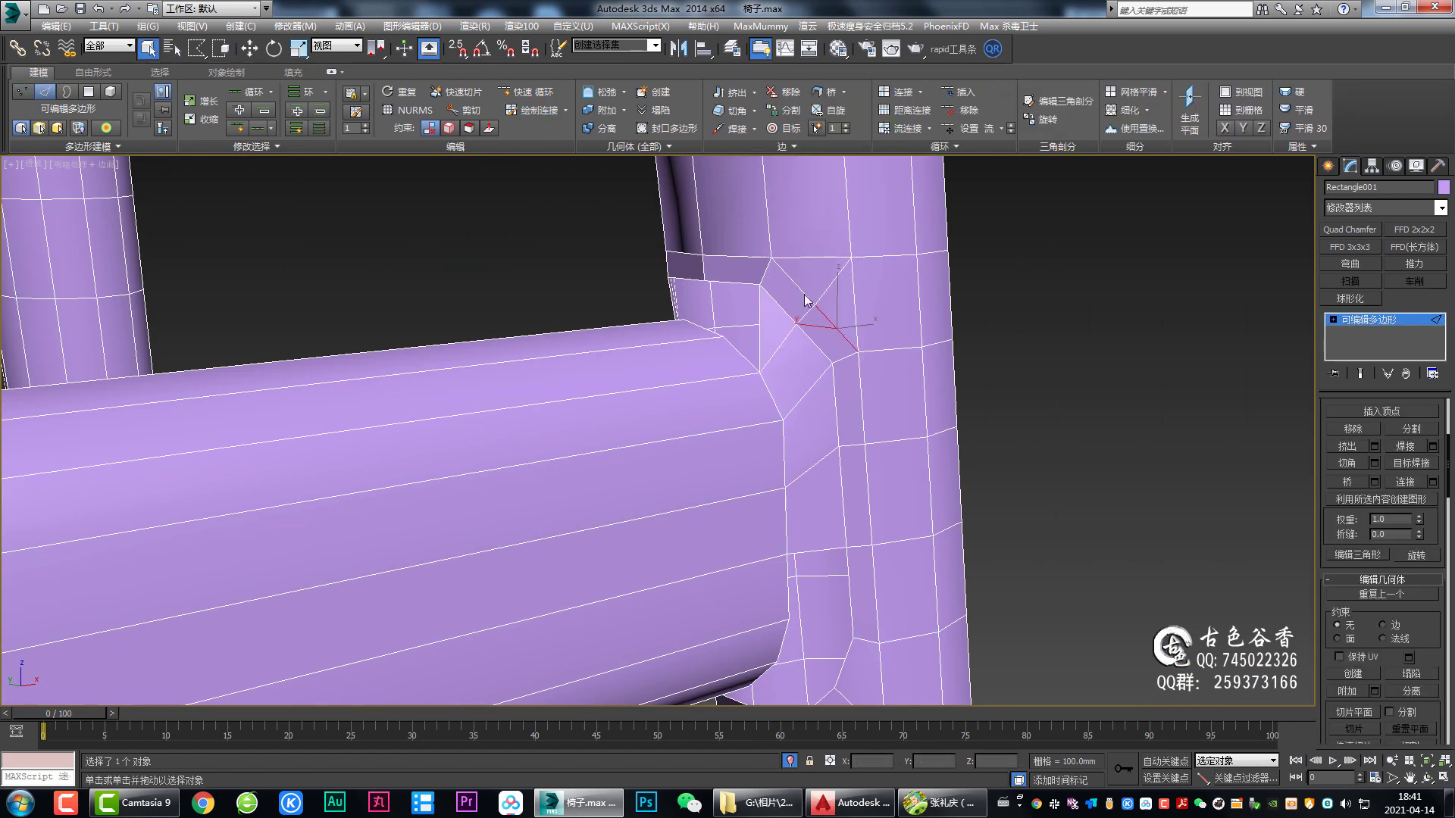
left_click(804, 299)
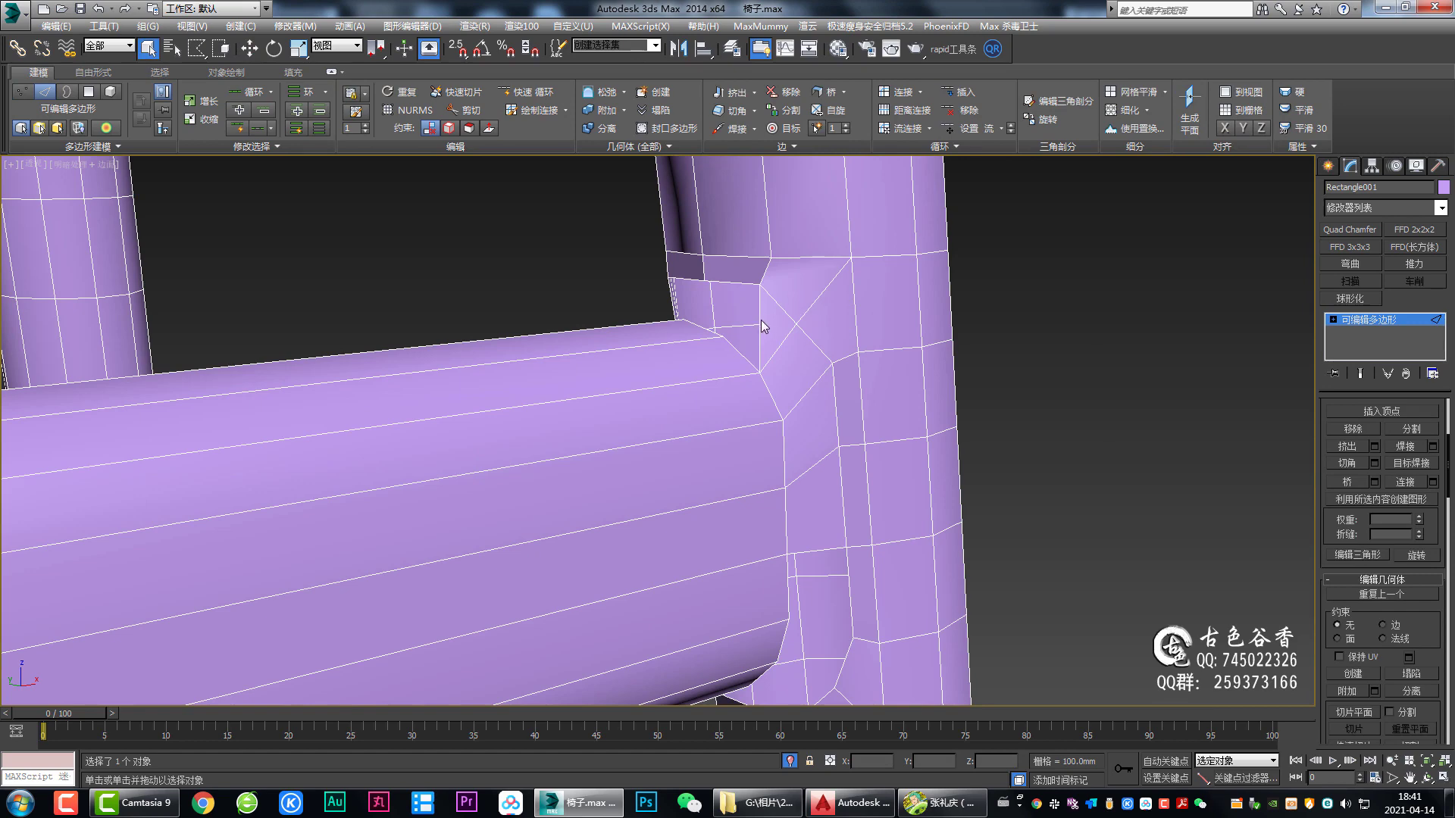
left_click(770, 303)
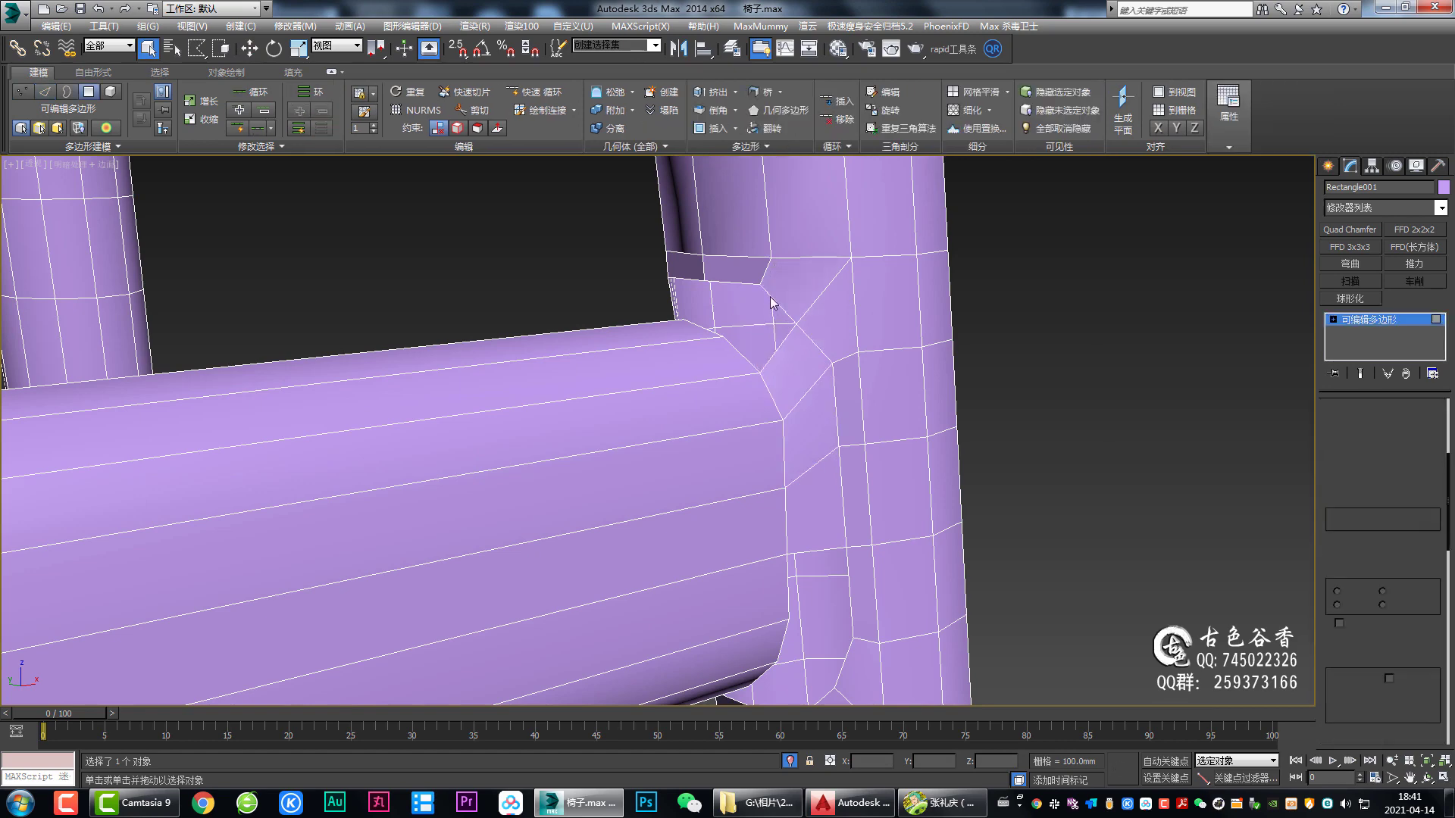
Step: Chamfer the lower and top loop edges where the rail meets the post
mouse_move(741, 358)
middle_mouse_down("alt")
mouse_move(753, 325)
mouse_move(703, 344)
middle_mouse_up("alt")
left_click(699, 333, "ctrl")
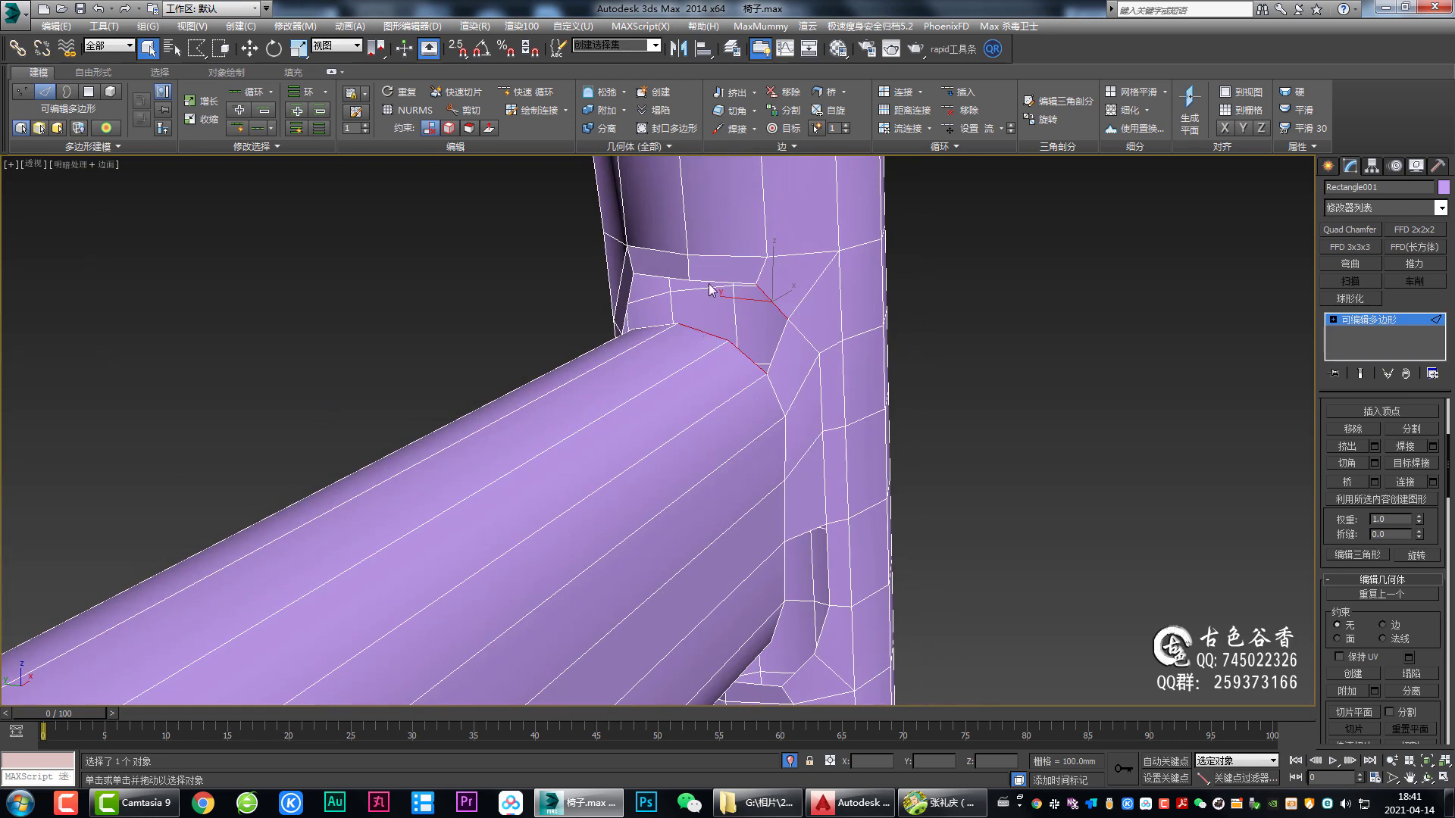
left_click(682, 282, "ctrl")
key("ctrl+shift+c")
left_click(667, 503)
mouse_move(667, 503)
middle_mouse_down("alt")
mouse_move(749, 419)
mouse_move(721, 399)
mouse_move(745, 471)
mouse_move(773, 439)
middle_mouse_up("alt")
Step: Select the vertical, diagonal and lower joint edges and apply a quad-menu edit
left_click(774, 428)
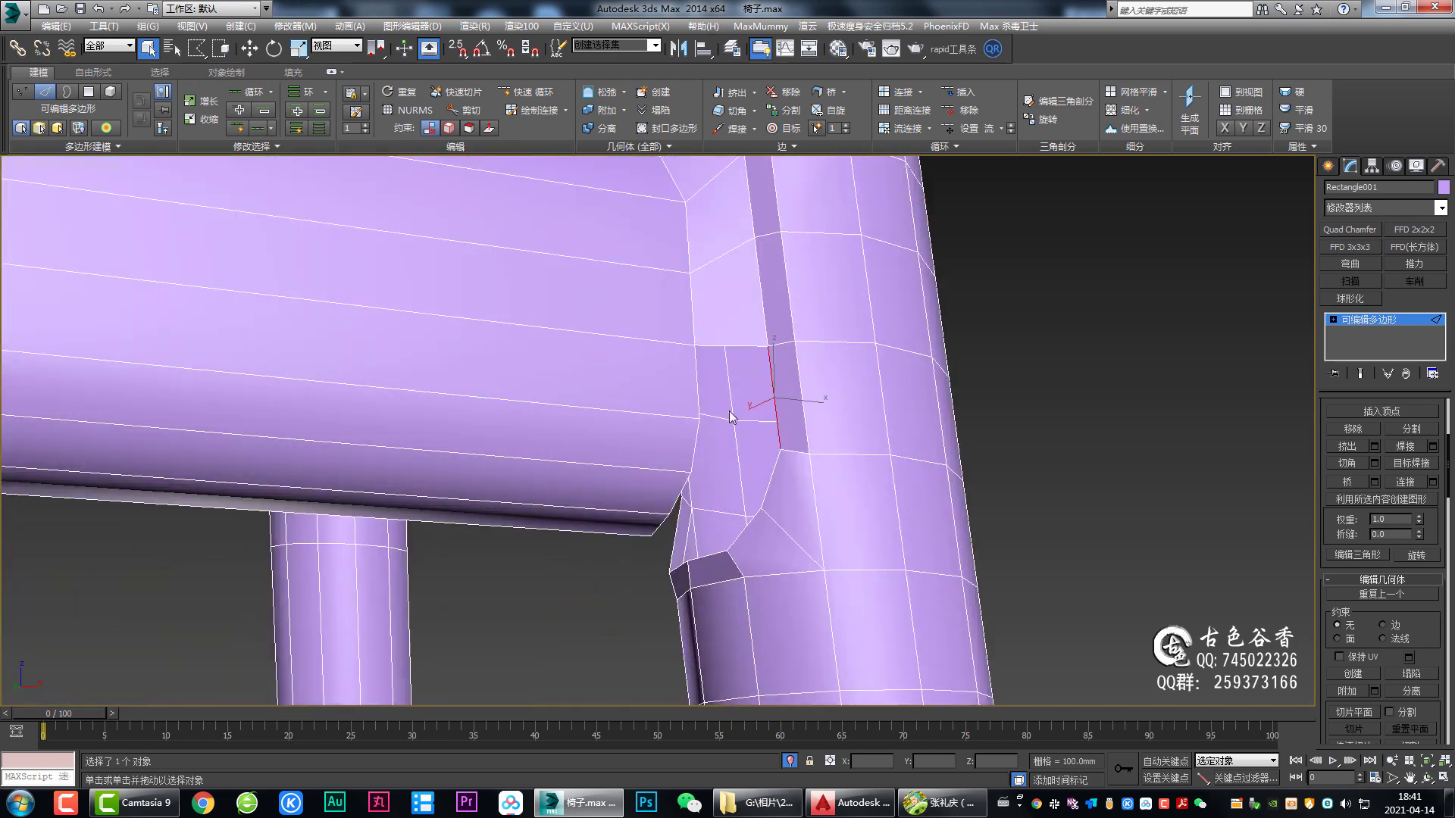
left_click(771, 487, "ctrl")
left_click(685, 485, "ctrl")
middle_click_drag(772, 508, 844, 477, "alt")
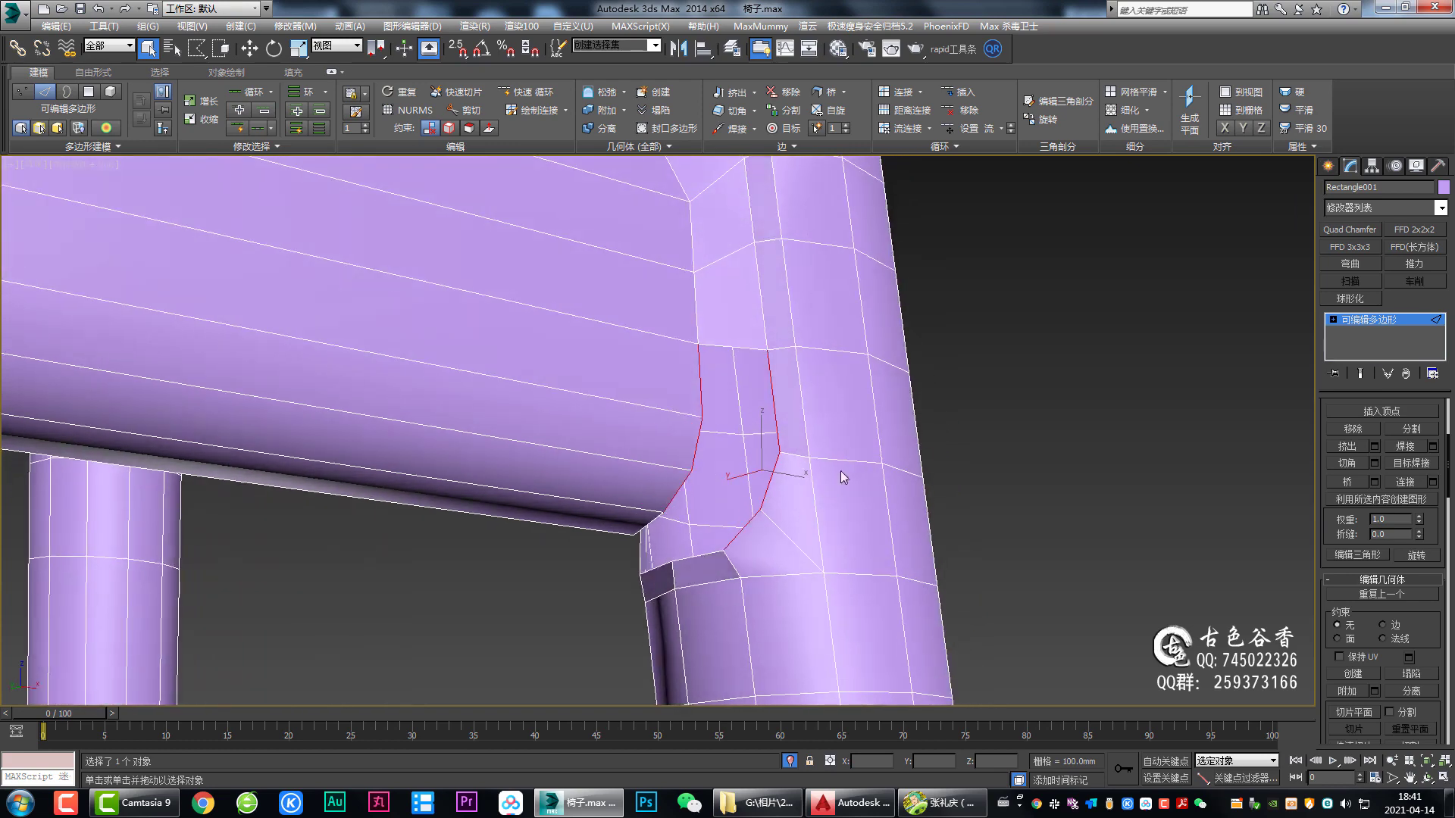
right_click(705, 447)
Step: Edit the loop edges below the rail via the quad menu and unhide the rest of the chair
mouse_move(671, 509)
middle_mouse_down("alt")
mouse_move(780, 480)
mouse_move(657, 518)
middle_mouse_up("alt")
left_click(661, 528)
left_click(606, 517, "ctrl")
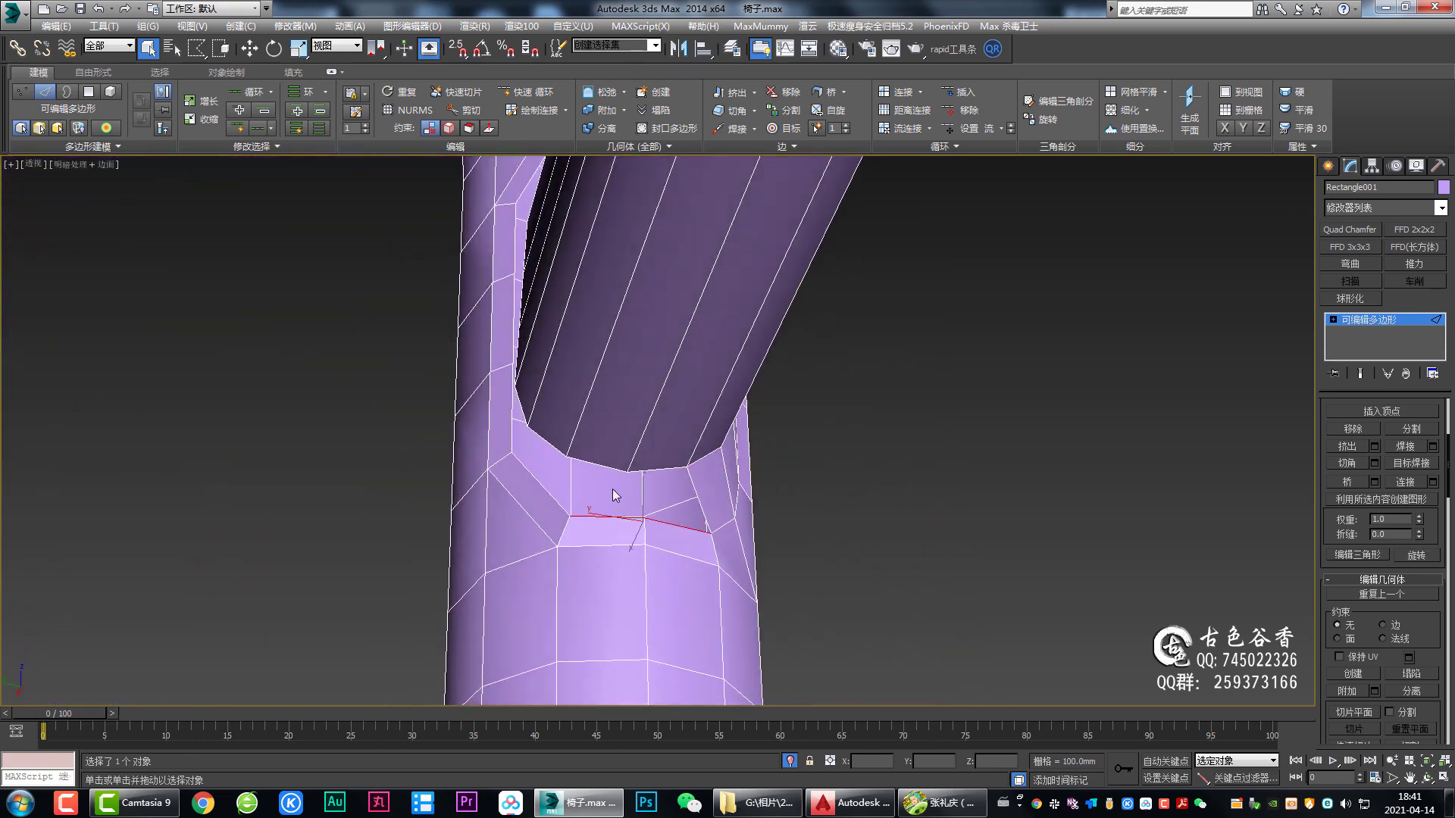
left_click(606, 470, "ctrl")
left_click(658, 473, "ctrl")
middle_click_drag(734, 480, 708, 509, "alt")
right_click(711, 490)
key("alt+q")
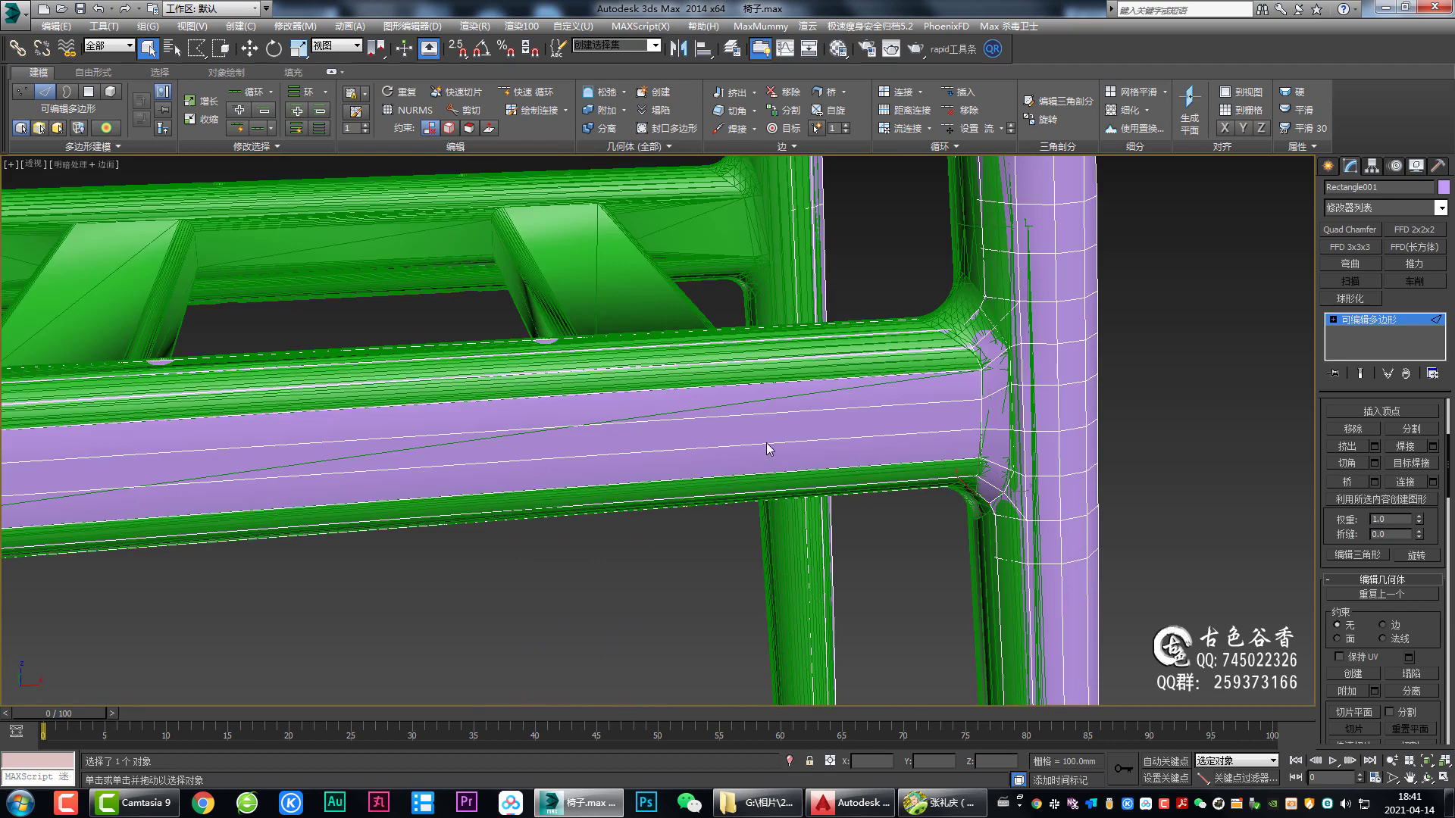
Step: Connect a new midway edge across the diagonal strip at the rail–leg joint
key("alt+q")
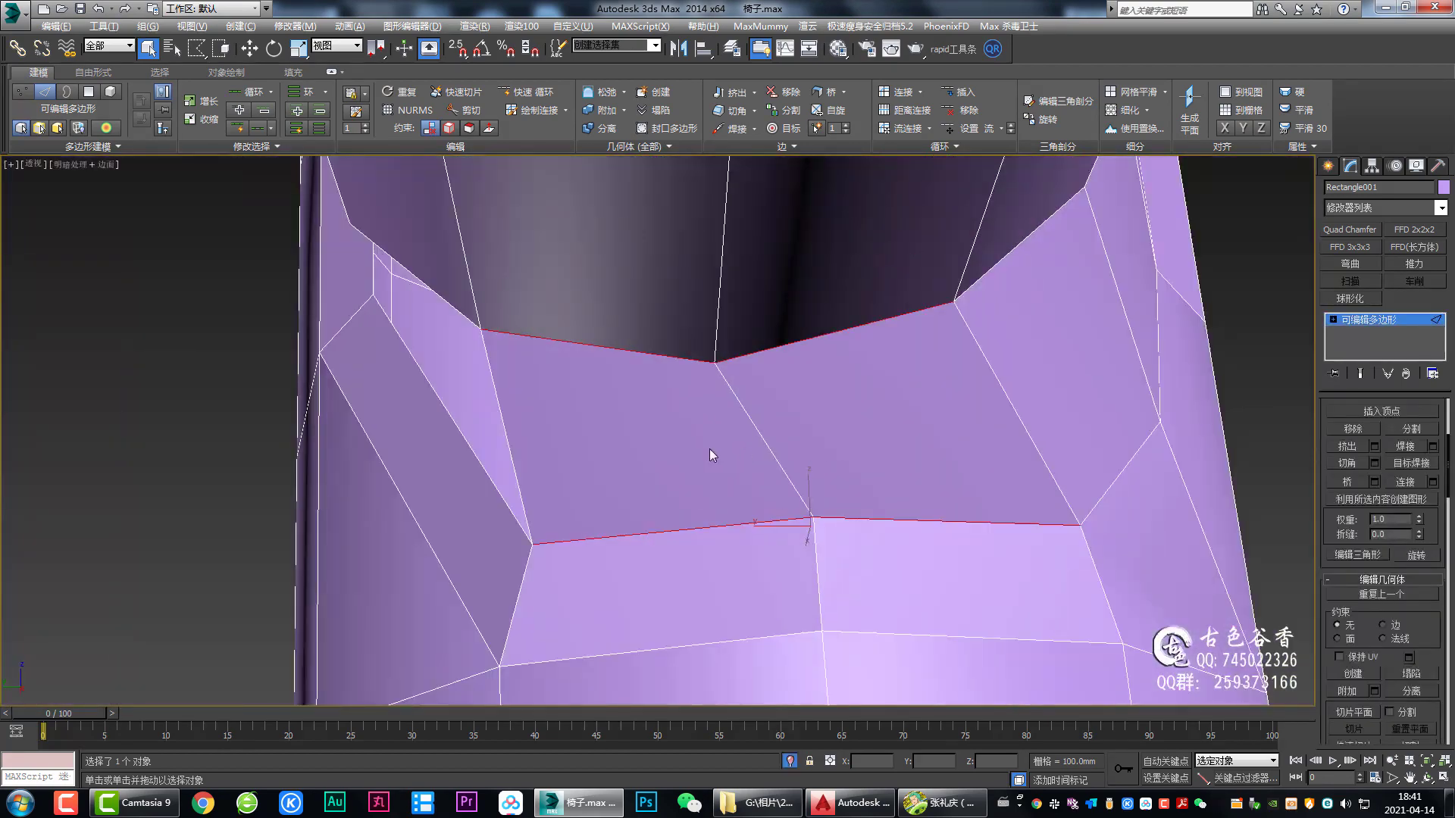
mouse_move(709, 449)
middle_mouse_down("alt")
mouse_move(753, 422)
mouse_move(734, 380)
mouse_move(721, 425)
mouse_move(799, 432)
mouse_move(757, 453)
mouse_move(720, 385)
mouse_move(655, 419)
middle_mouse_up("alt")
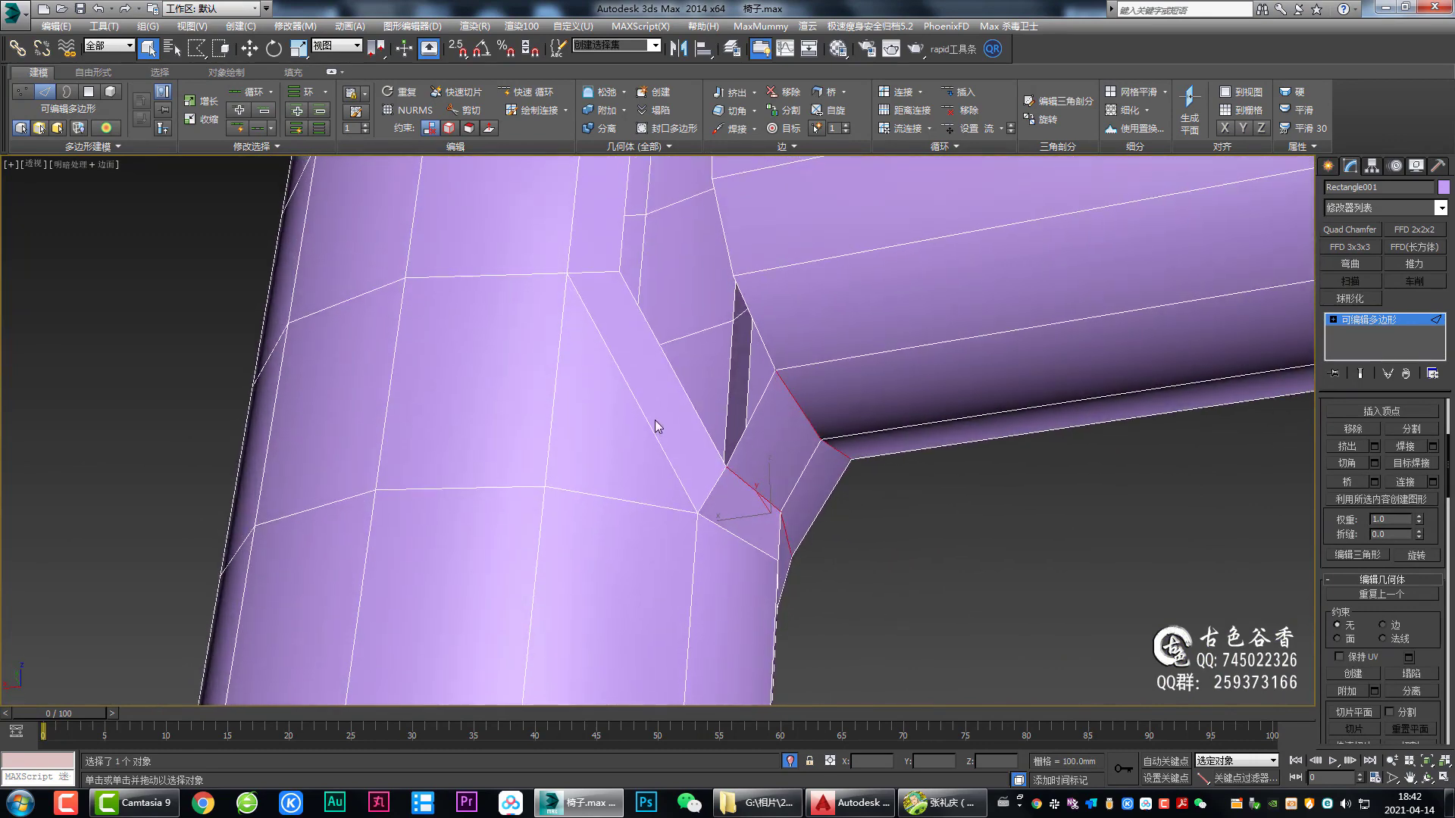
left_click(646, 422)
left_click(678, 385, "ctrl")
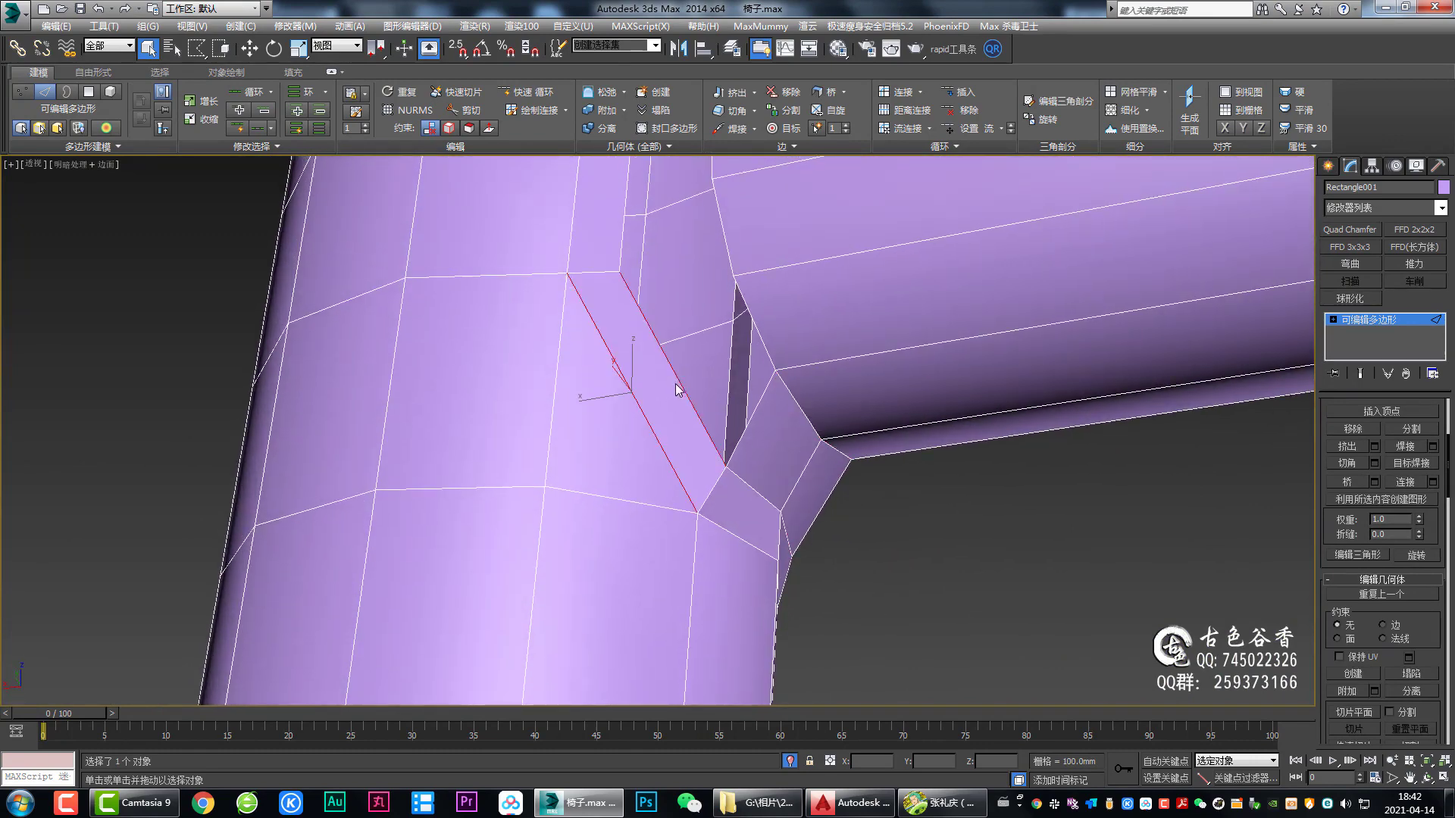
key("ctrl+shift+e")
Step: Bridge the two edges to fill the first gap at the joint
key("1")
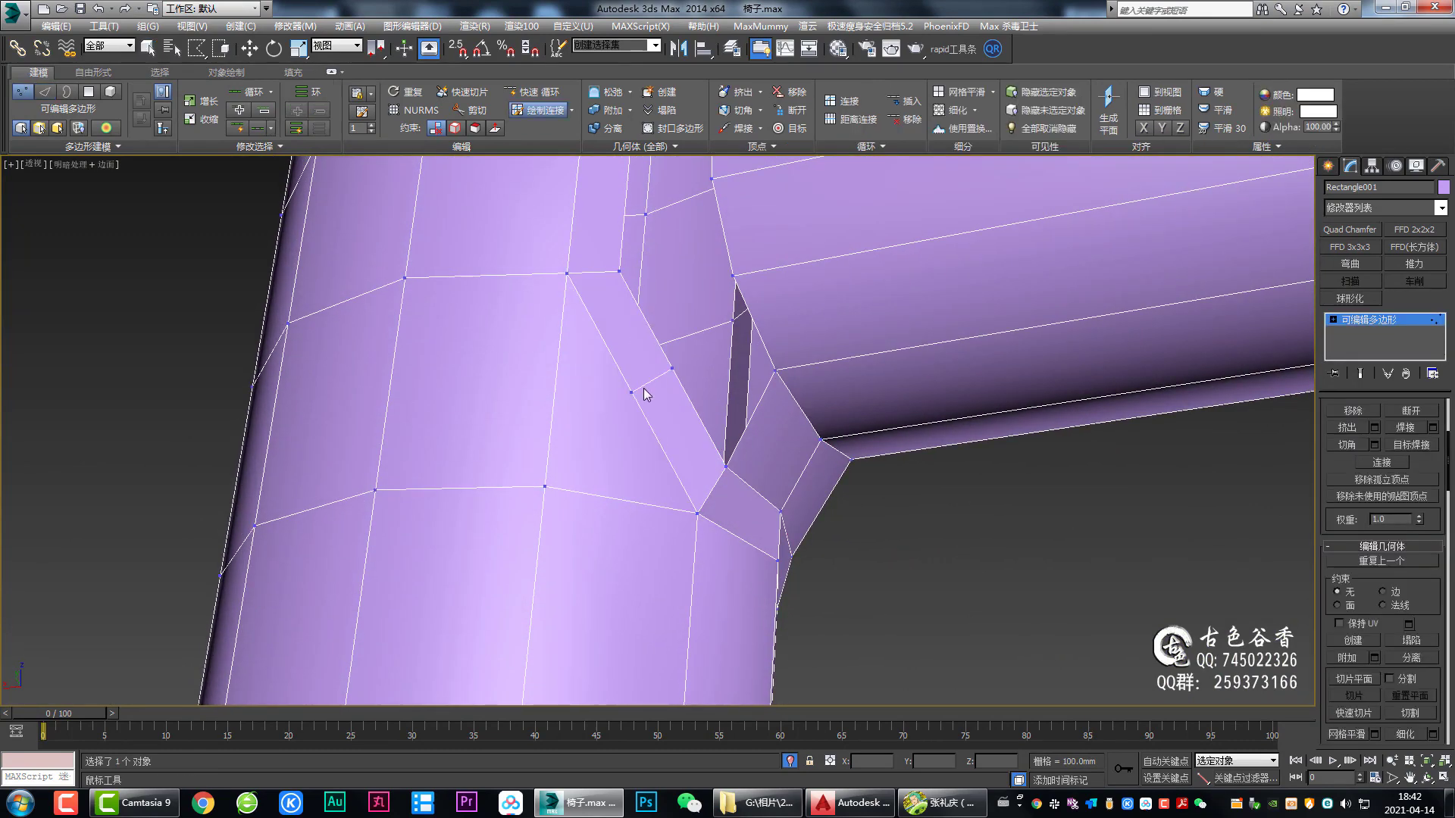
key("w")
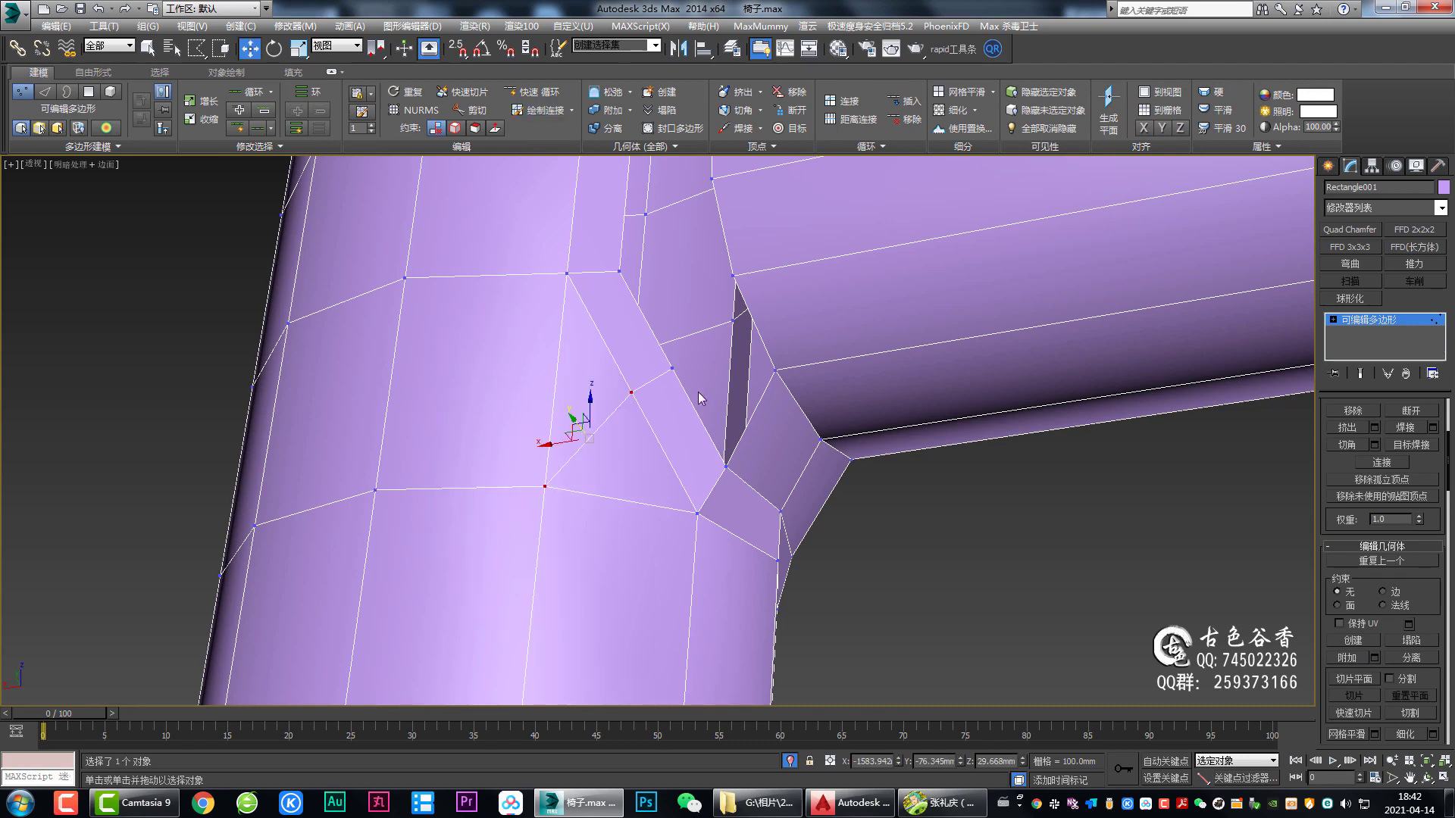
key("2")
left_click(685, 393)
key("q")
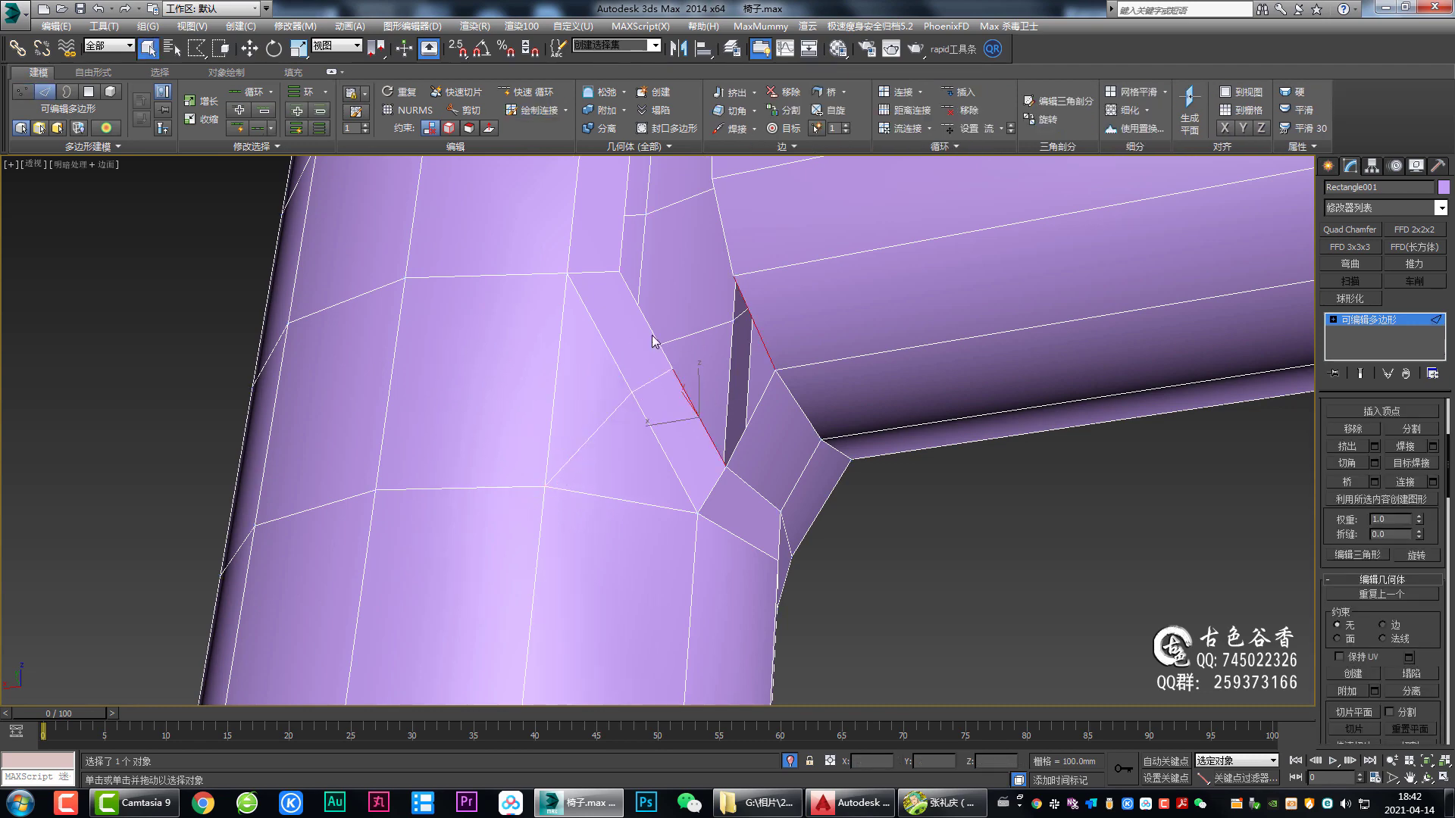
mouse_move(708, 357)
middle_mouse_down("alt")
mouse_move(704, 345)
mouse_move(698, 396)
middle_mouse_up("alt")
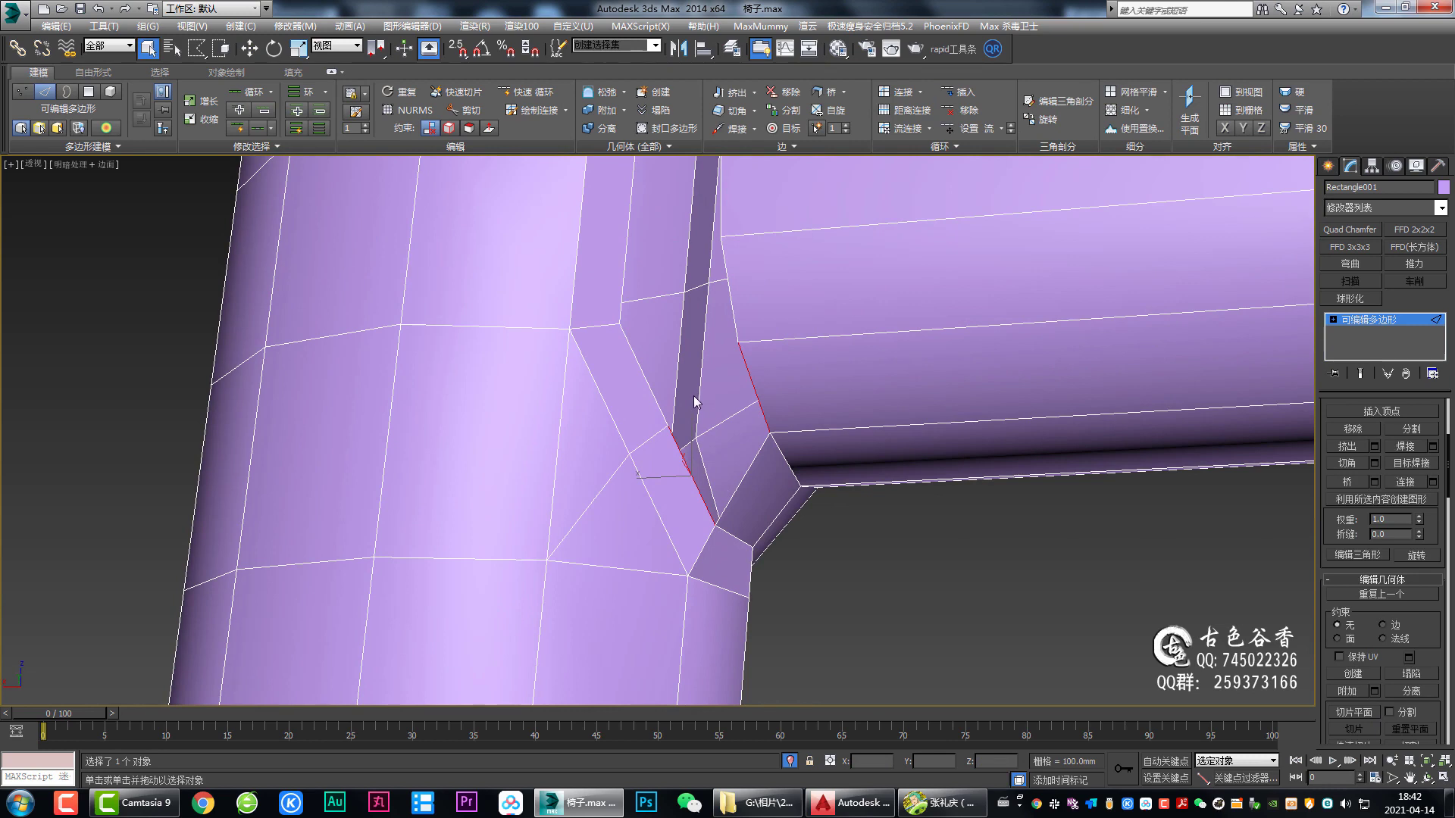
right_click(693, 443)
left_click(679, 446)
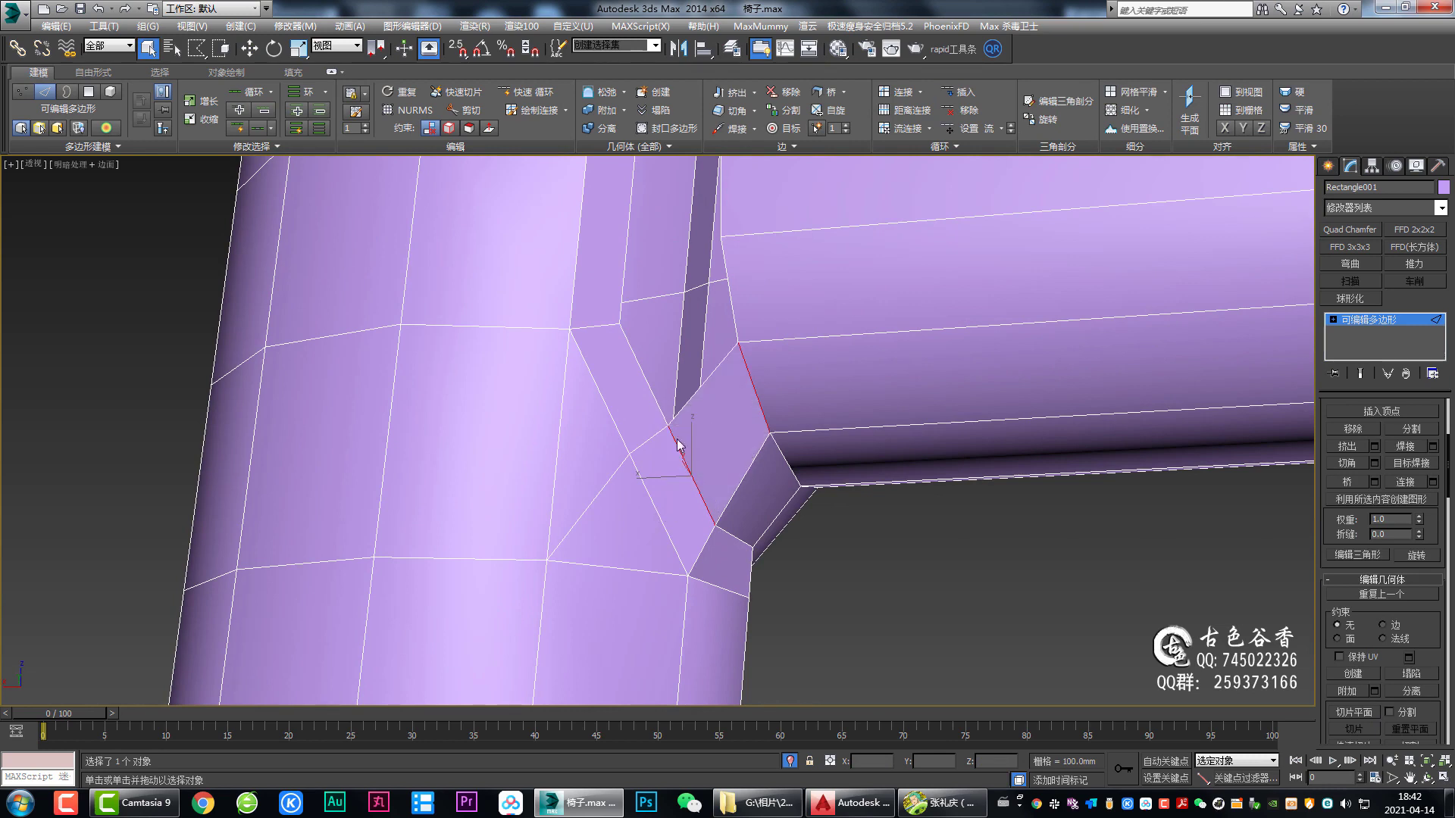
Step: Select the next gap's border edges and bridge the narrow strip
left_click(656, 402)
left_click(723, 281, "ctrl")
middle_click_drag(724, 280, 693, 326, "alt")
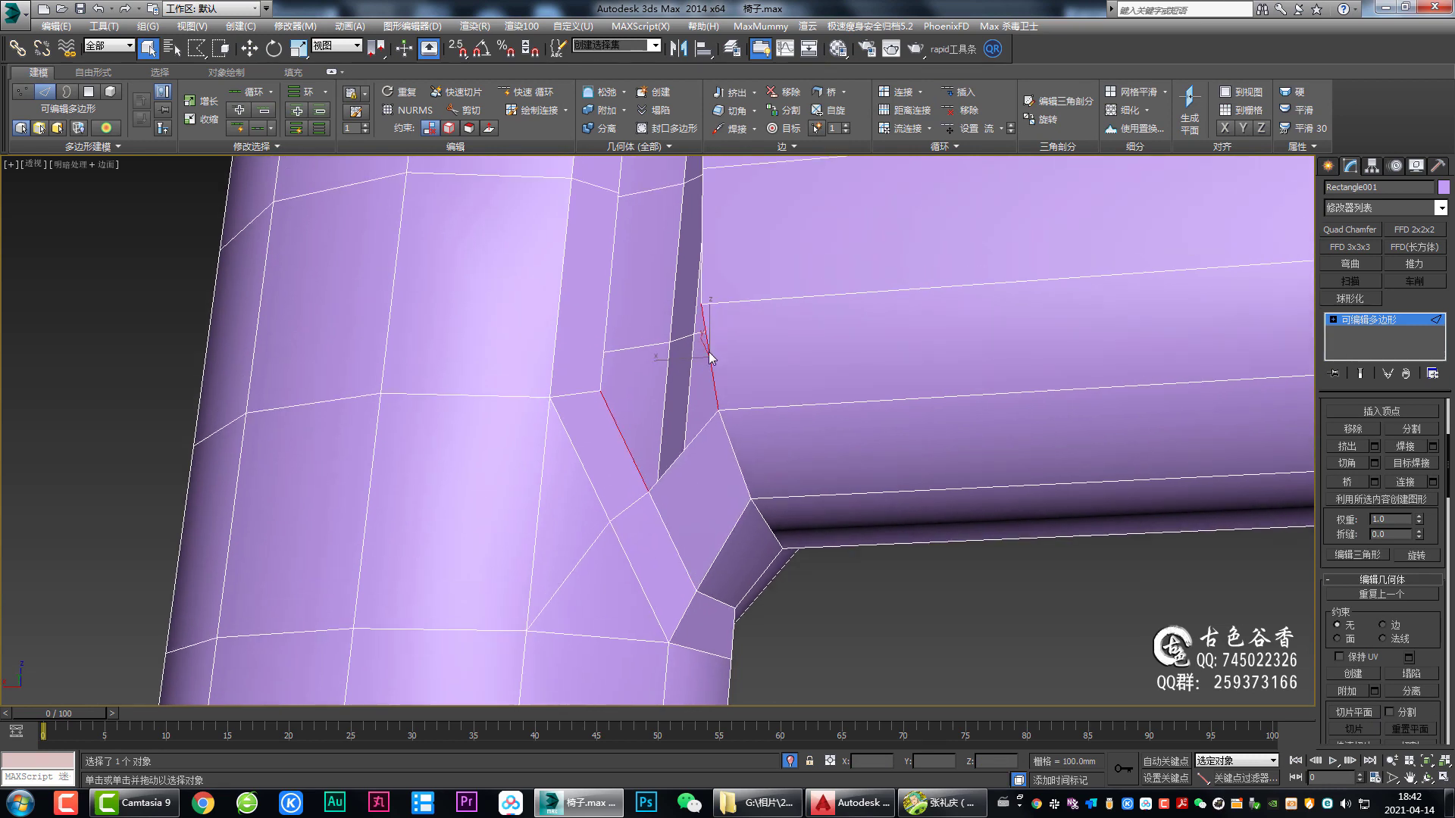
right_click(667, 420)
left_click(675, 460)
middle_click_drag(675, 459, 680, 330, "alt")
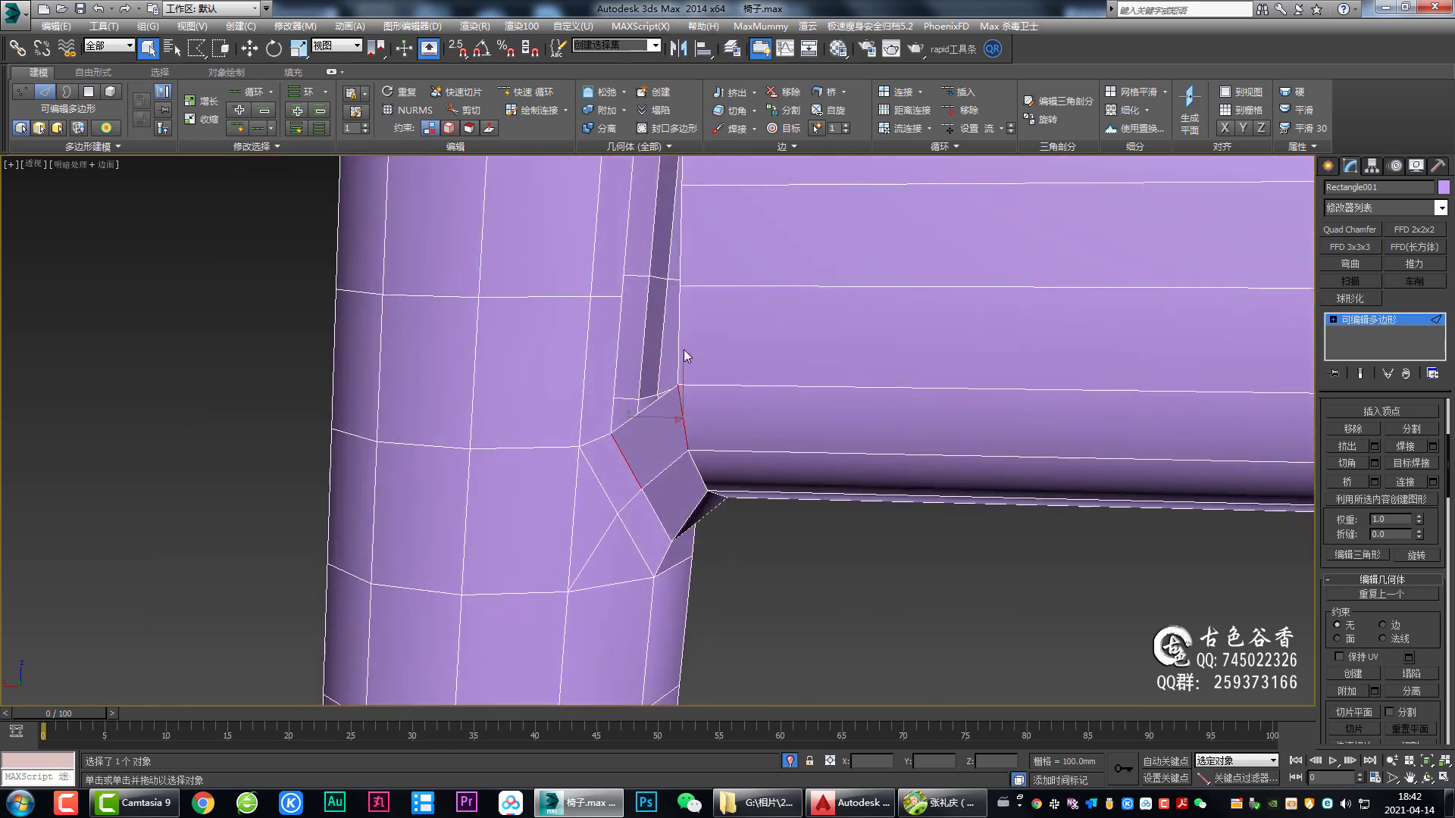
left_click(620, 329, "ctrl")
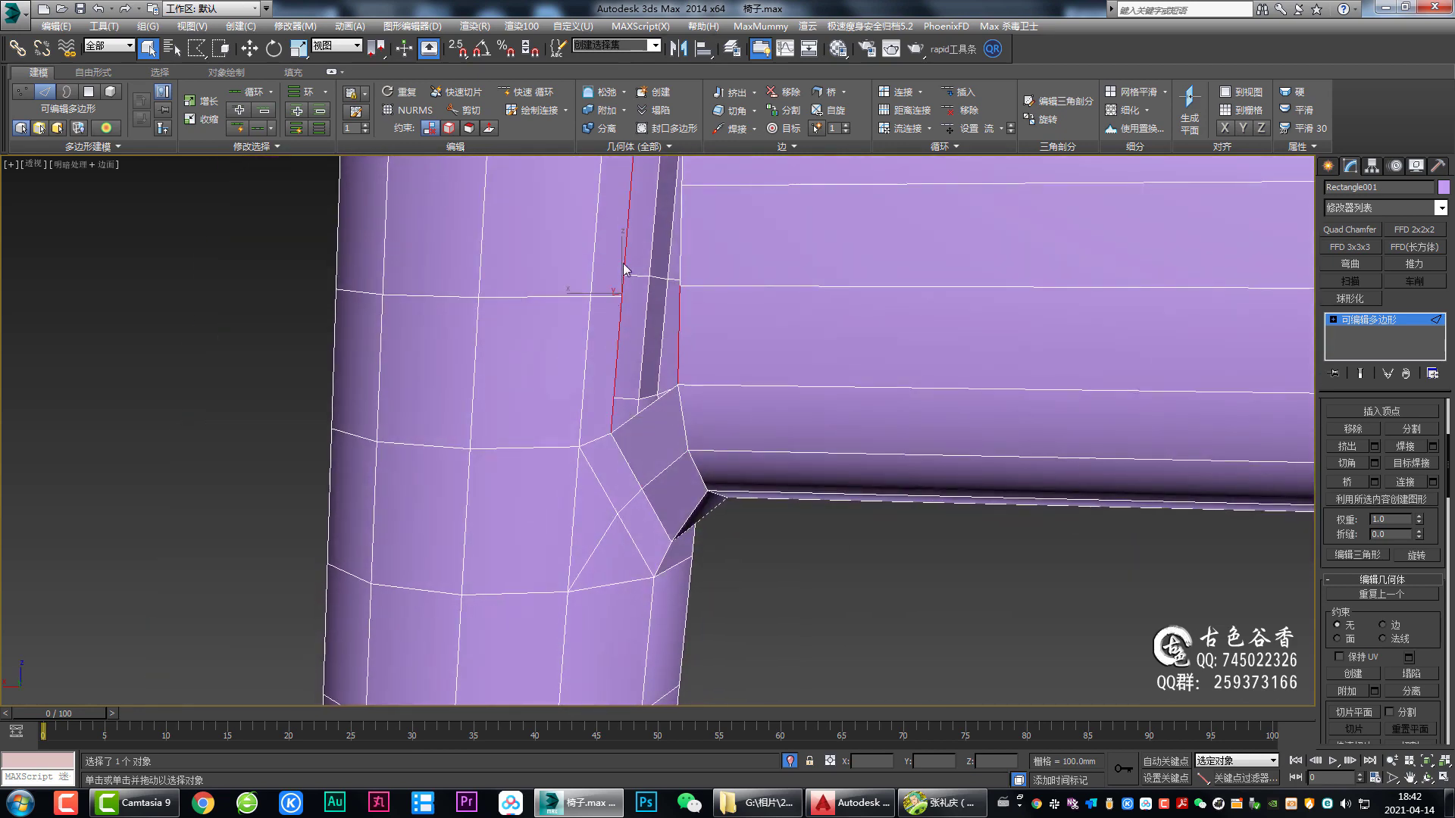
mouse_move(684, 214)
middle_mouse_down()
mouse_move(720, 311)
mouse_move(661, 379)
mouse_move(658, 321)
middle_mouse_up()
right_click(715, 368)
left_click(667, 406)
left_click(674, 502)
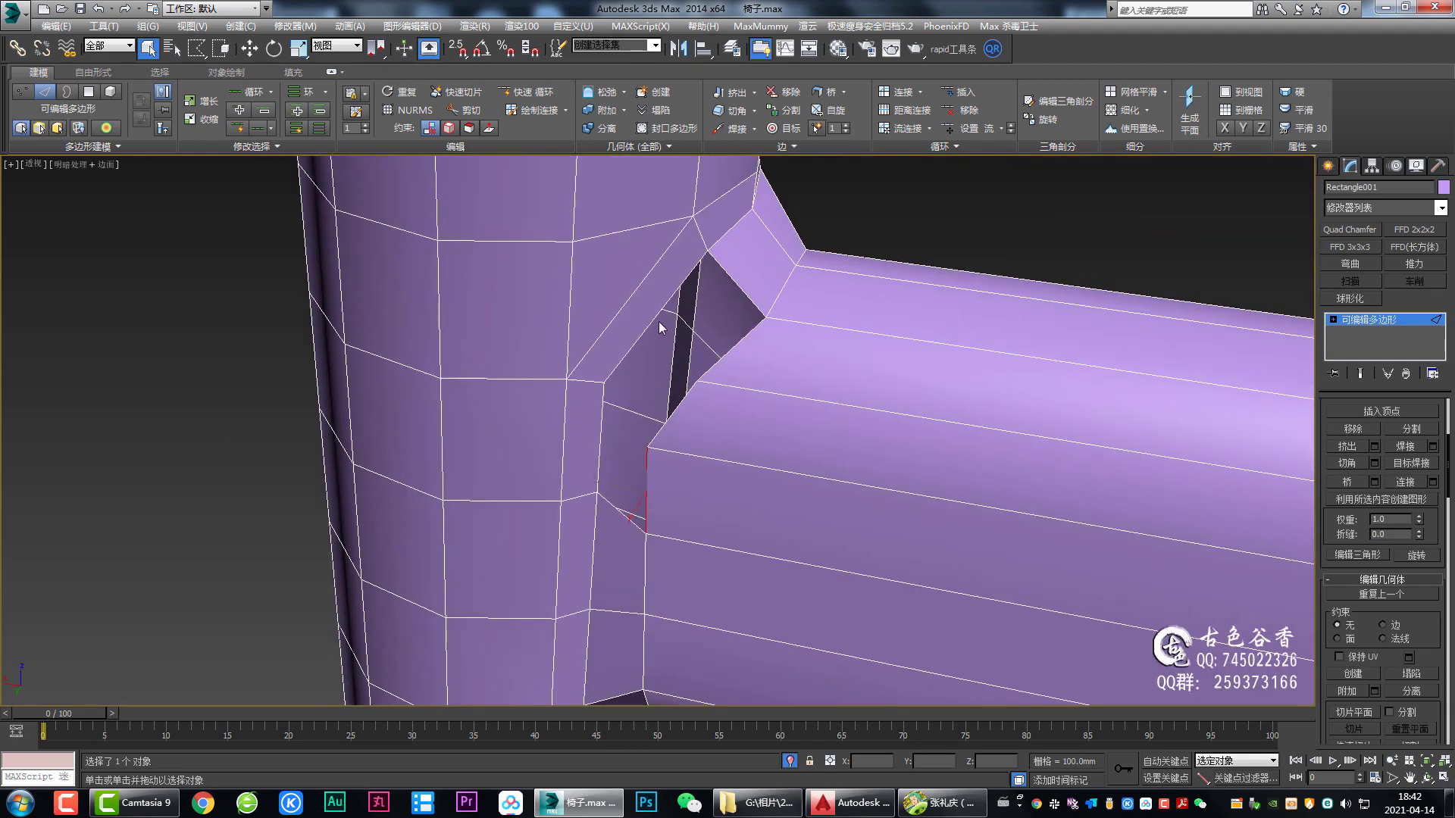
Step: Close the remaining hole by bridging its border edges with Shift+B
left_click(632, 302)
key("1")
left_click(573, 243)
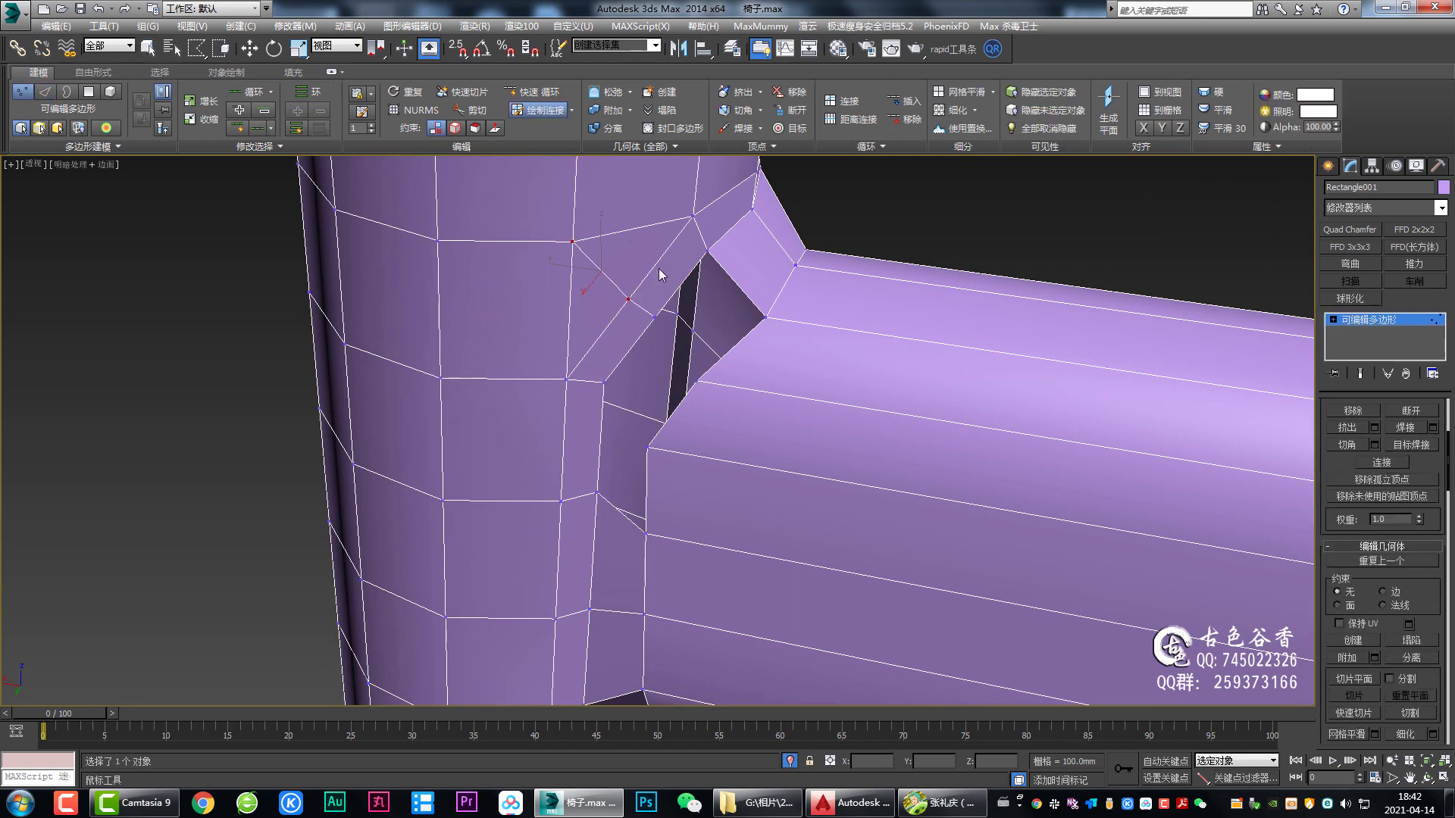
key("w")
key("2")
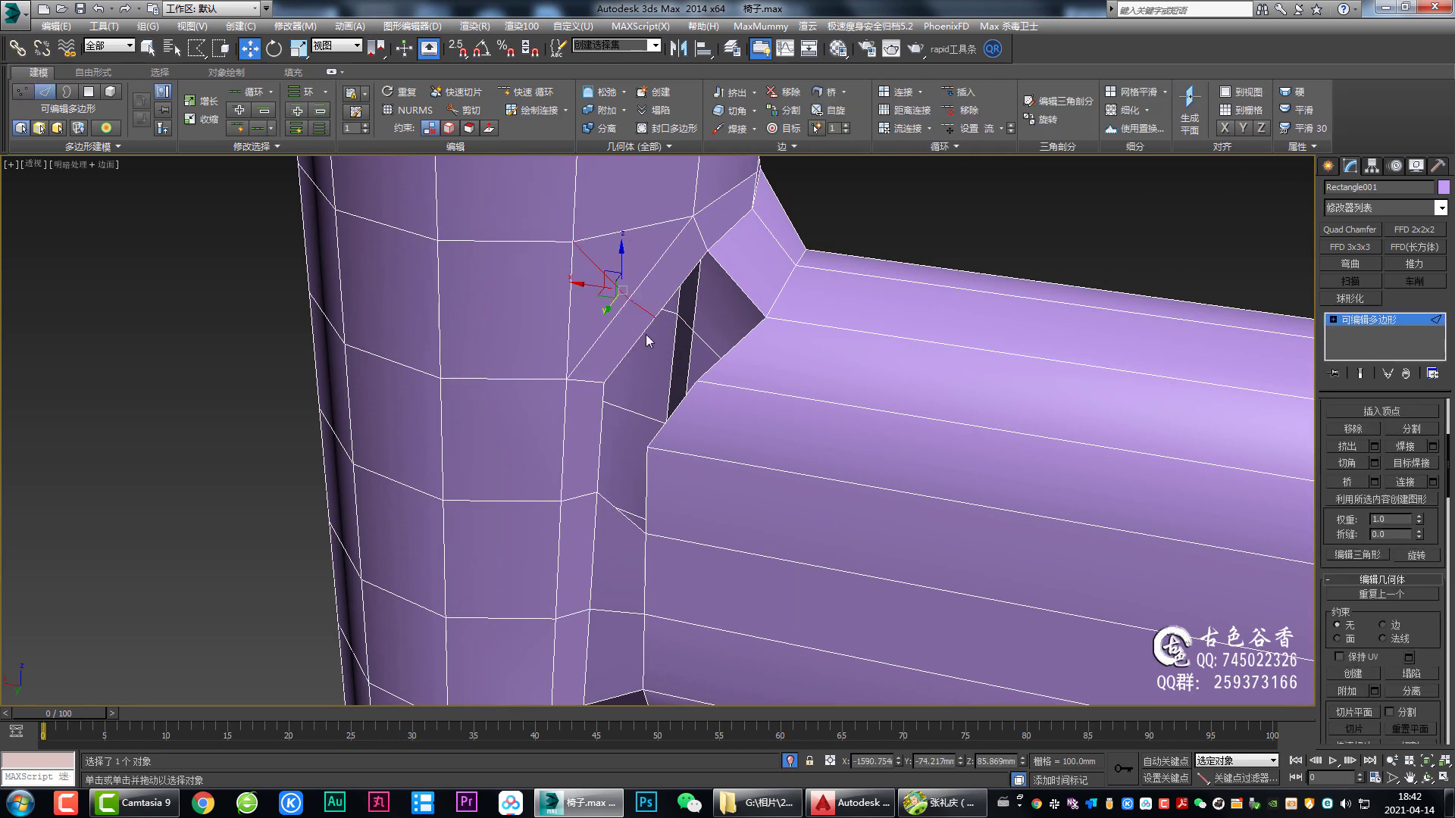
key("q")
left_click(714, 369, "ctrl")
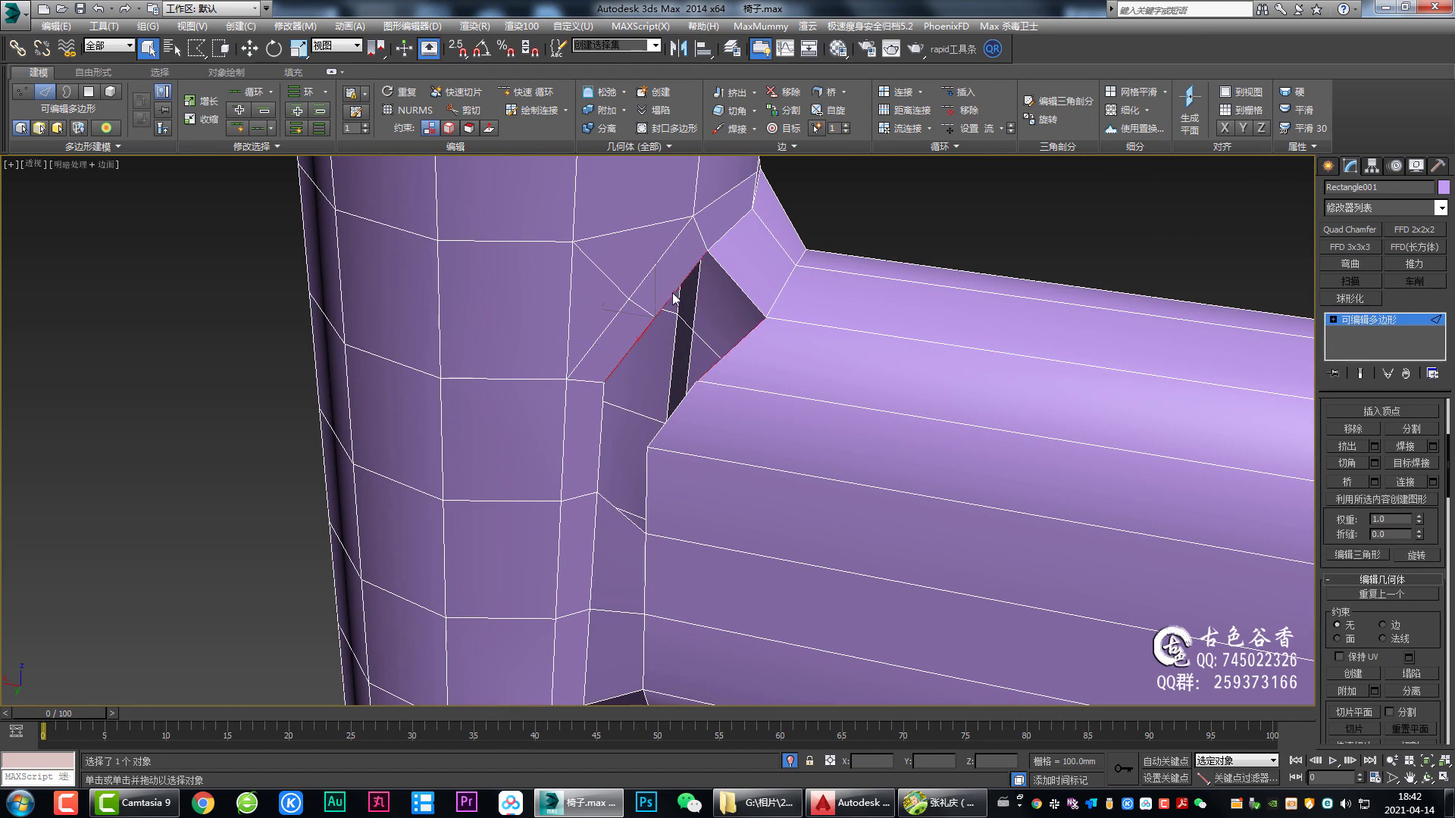
left_click(658, 439, "ctrl")
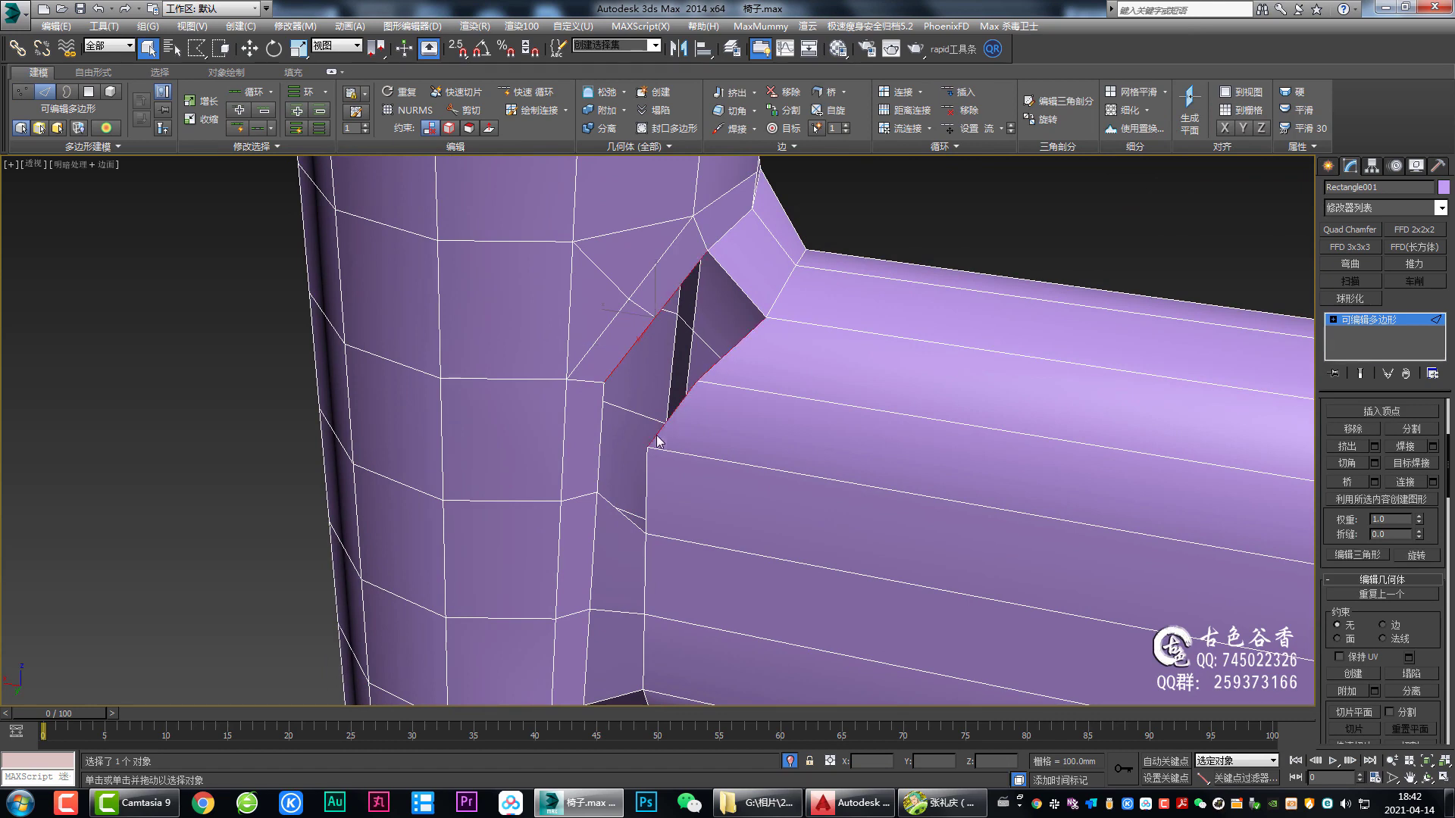
left_click(604, 447, "ctrl")
key("shift+b")
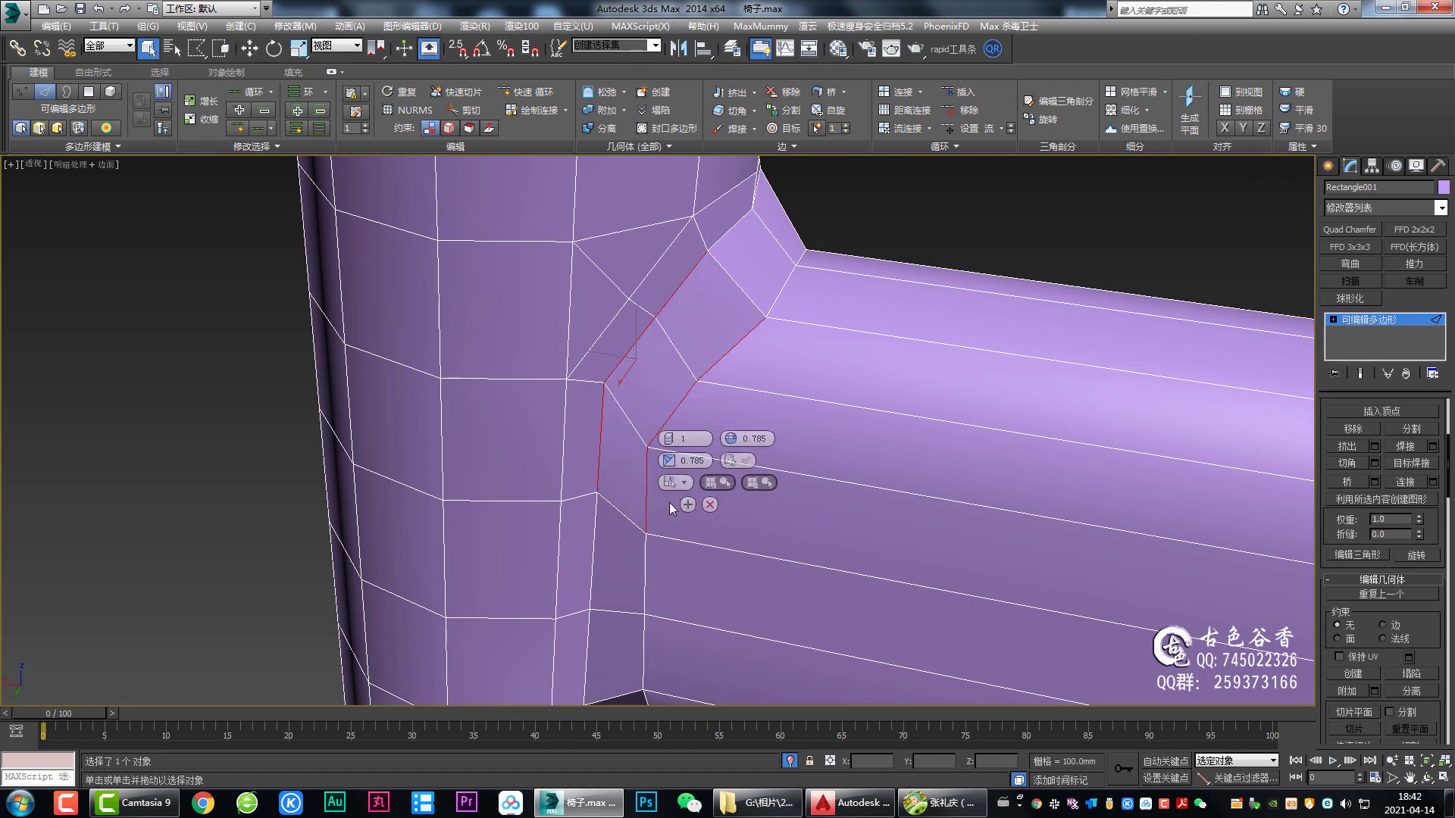
left_click(670, 502)
Step: Nudge the vertex below the joint slightly right and check the underside
key("1")
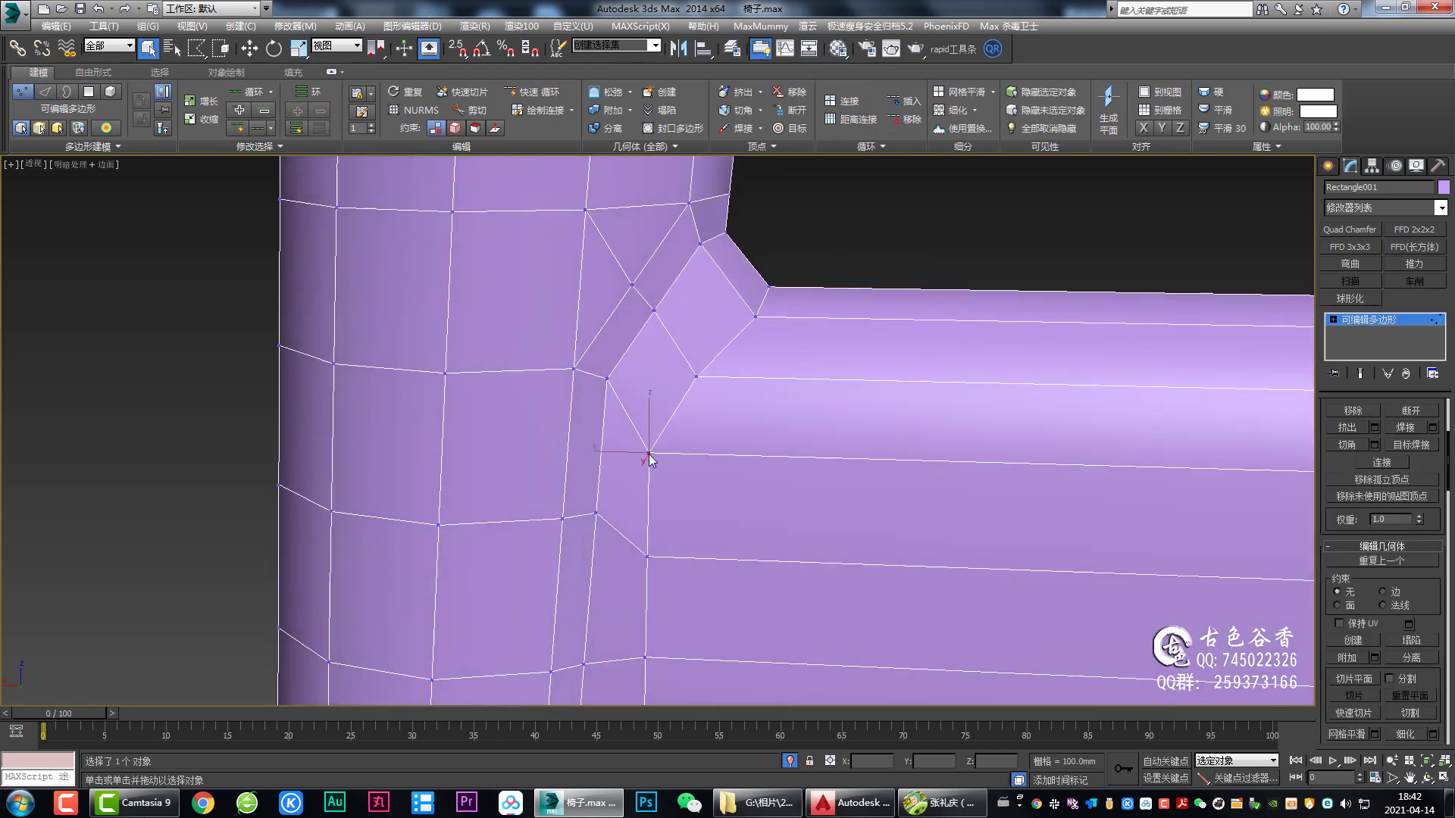
left_click(649, 453)
key("w")
left_click_drag(620, 455, 635, 455)
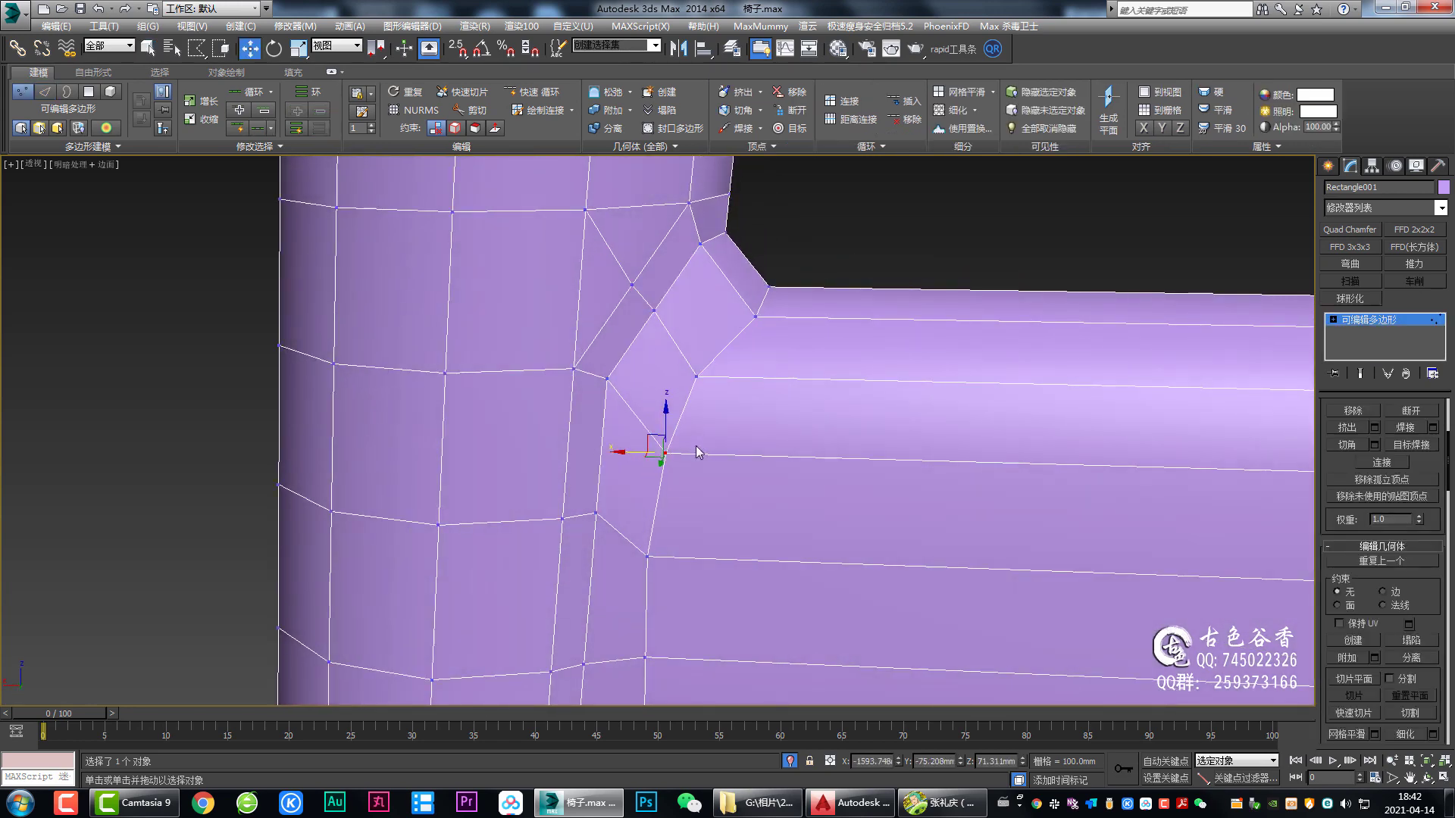
scroll(619, 478, "down", 2)
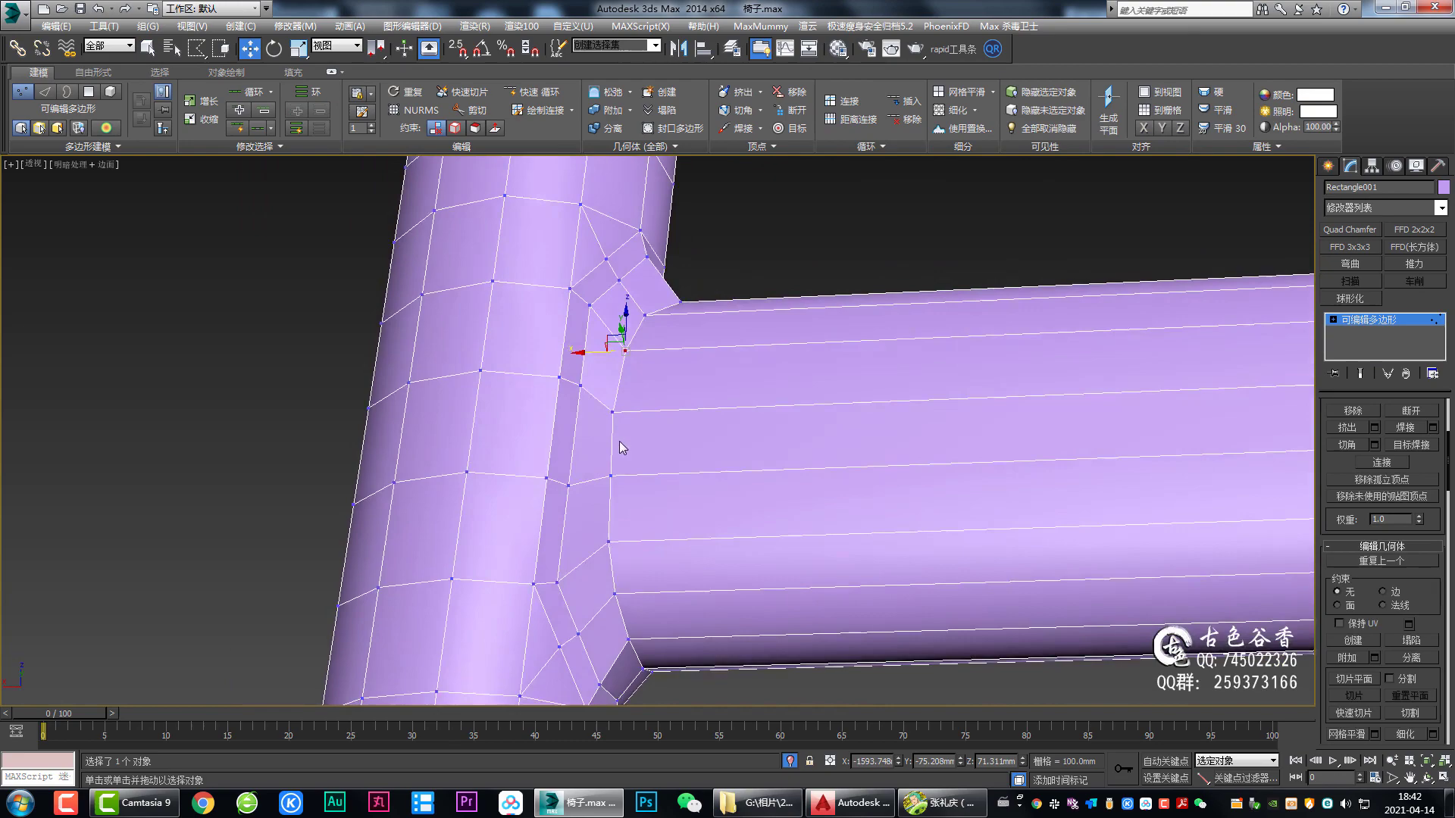
mouse_move(620, 441)
middle_mouse_down("alt")
mouse_move(569, 519)
mouse_move(670, 479)
mouse_move(649, 497)
mouse_move(702, 443)
middle_mouse_up("alt")
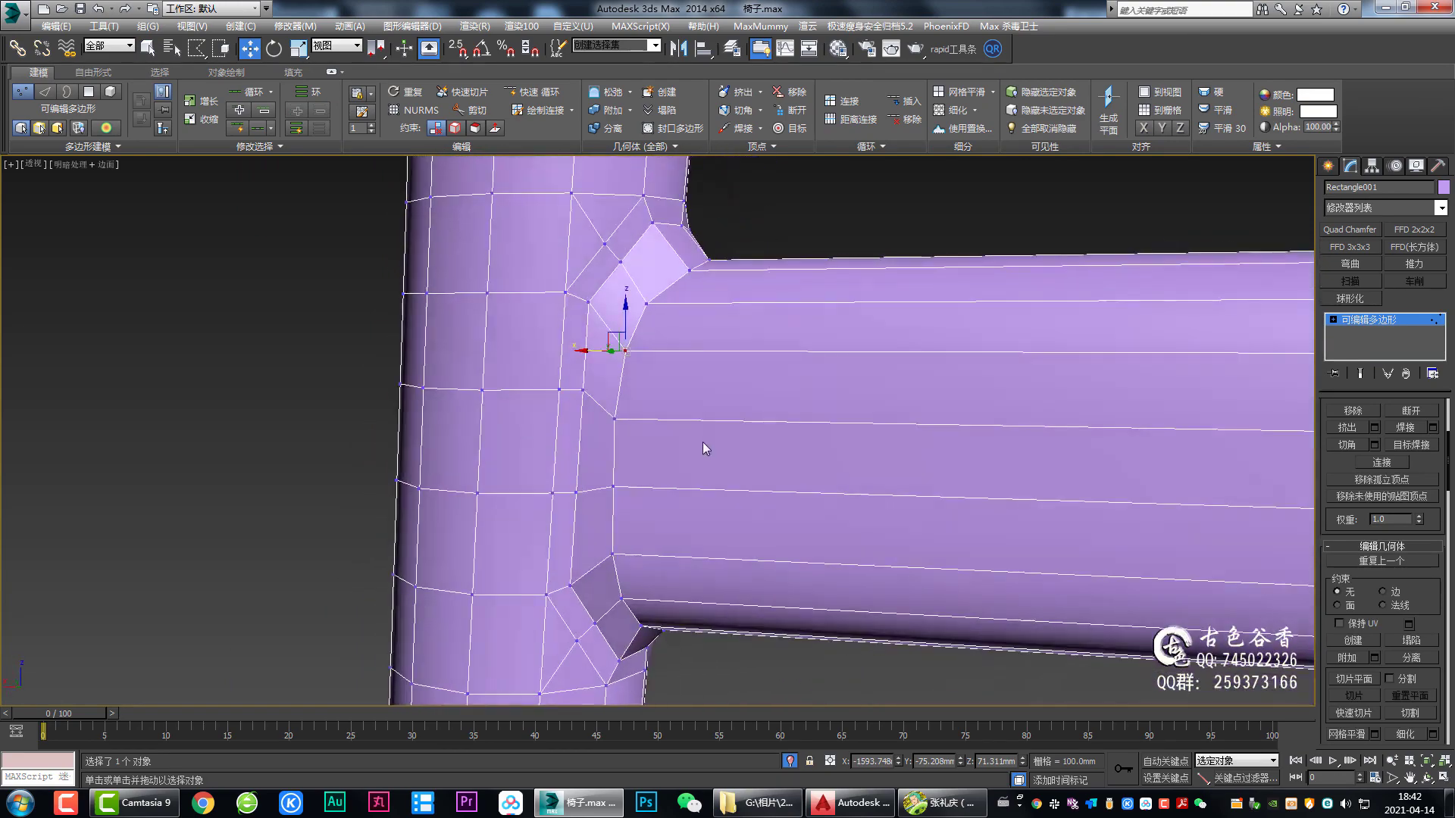
Step: Select the edge loops around the rail–leg junction
key("2")
double_click(578, 439)
mouse_move(579, 439)
middle_mouse_down("alt")
mouse_move(796, 445)
mouse_move(640, 455)
mouse_move(721, 440)
mouse_move(720, 383)
mouse_move(665, 471)
mouse_move(620, 417)
middle_mouse_up("alt")
double_click(722, 431)
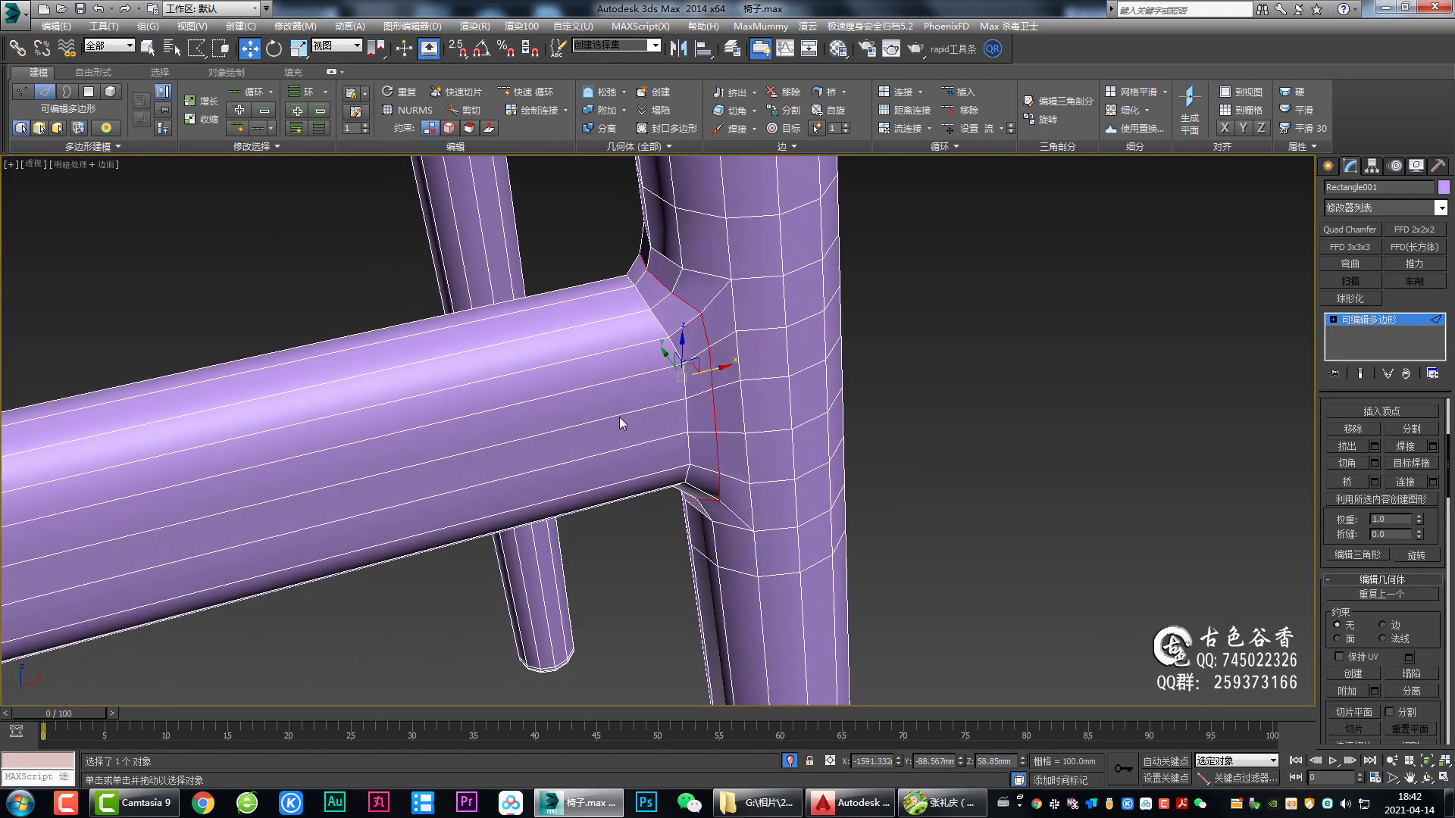
Step: Connect a new edge loop around the side rail tube via its lengthwise edge ring
key("q")
left_click(602, 384)
key("alt+r")
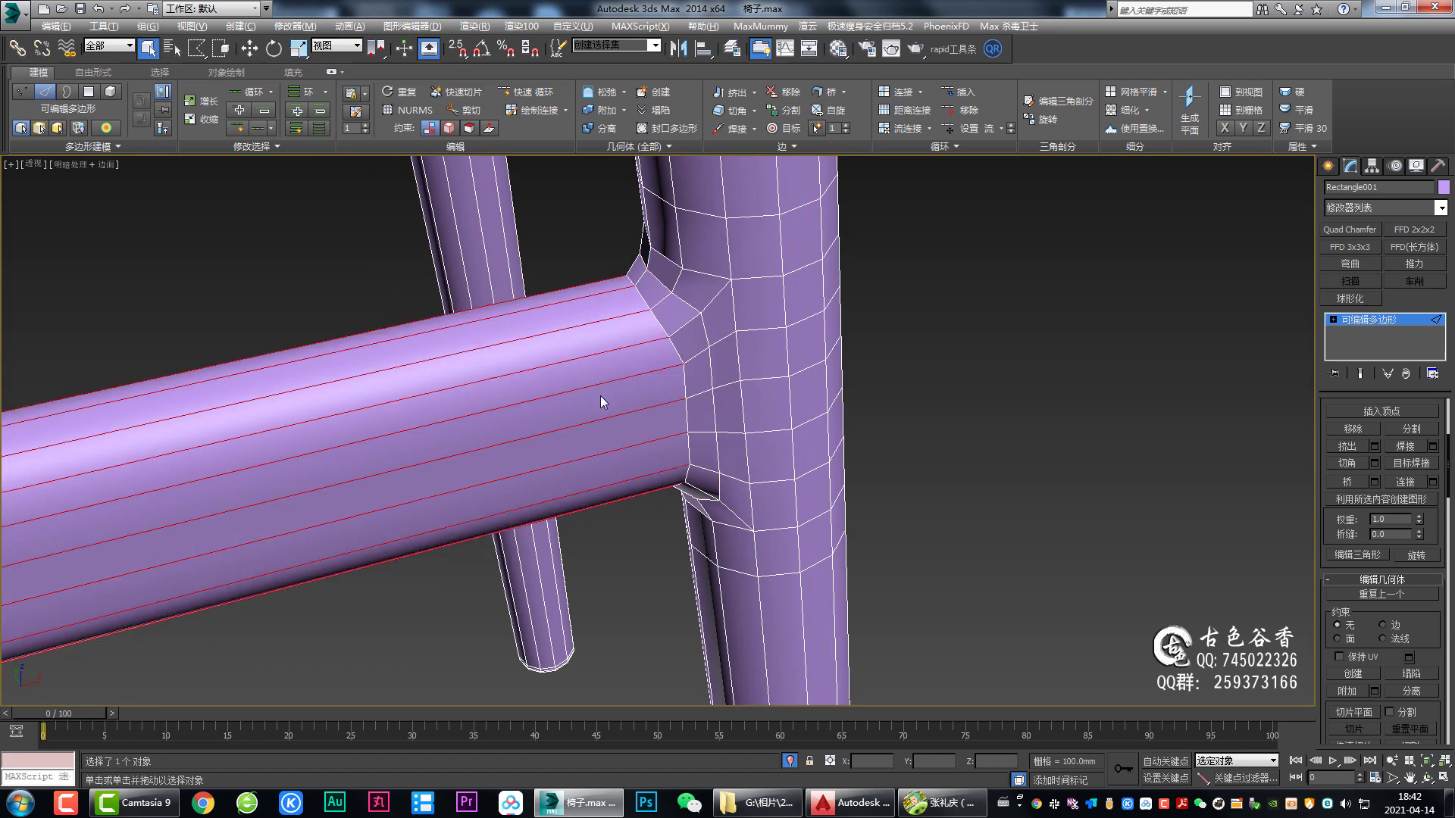
key("ctrl+shift+e")
scroll(600, 396, "down", 2)
key("w")
middle_click_drag(533, 415, 507, 442, "alt")
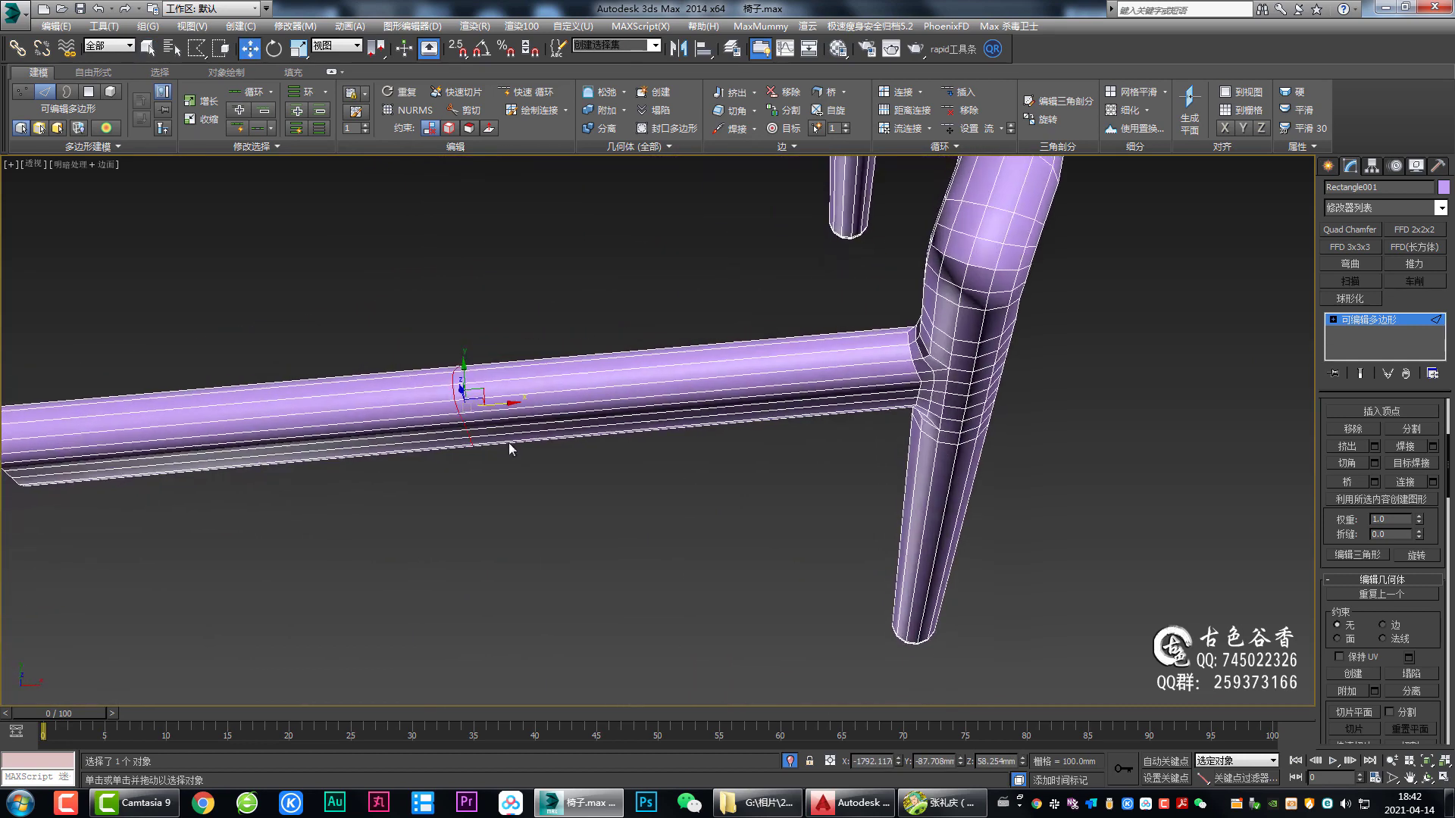
key("alt+w")
key("alt+w")
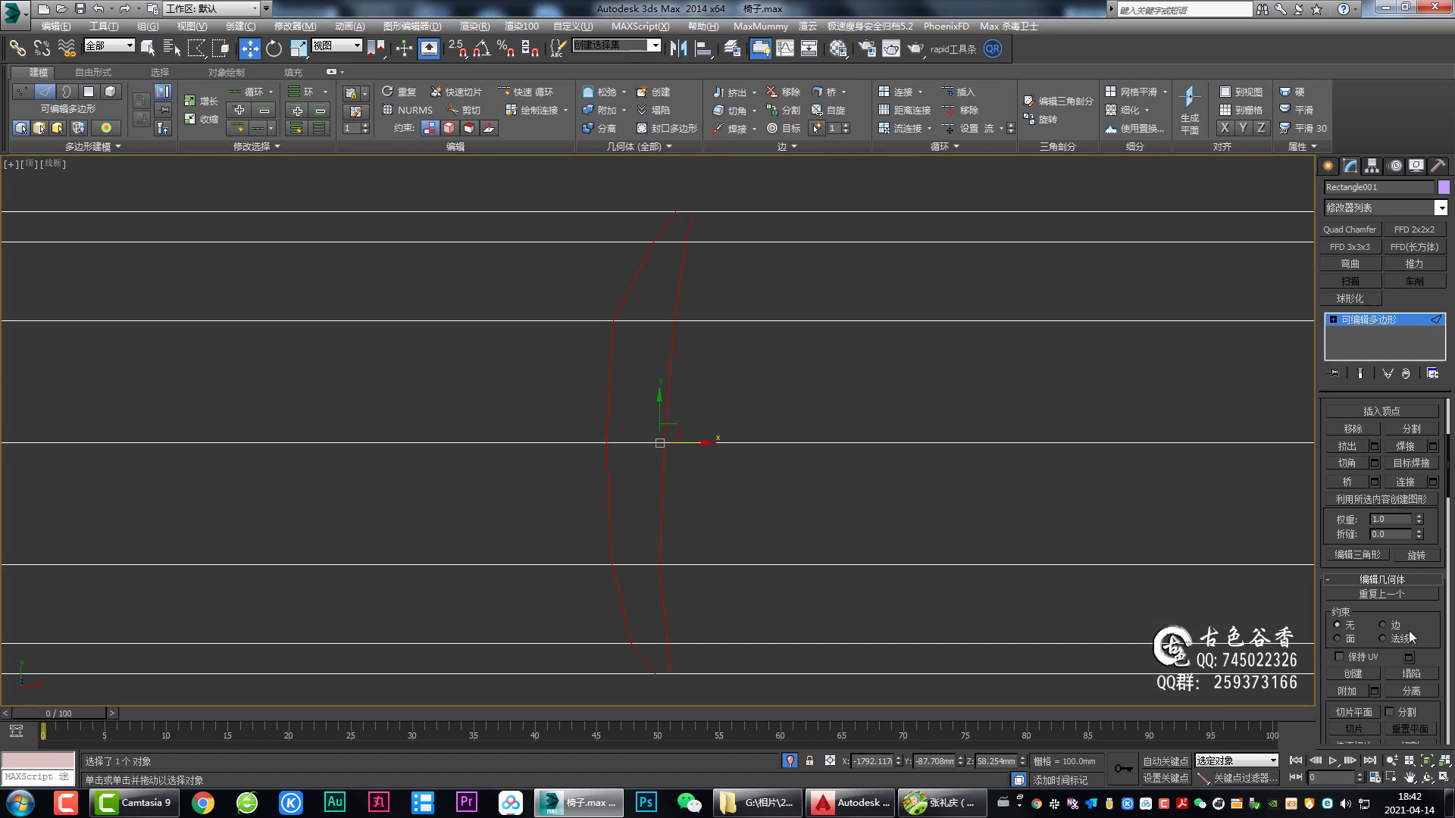
scroll(1357, 581, "down", 3)
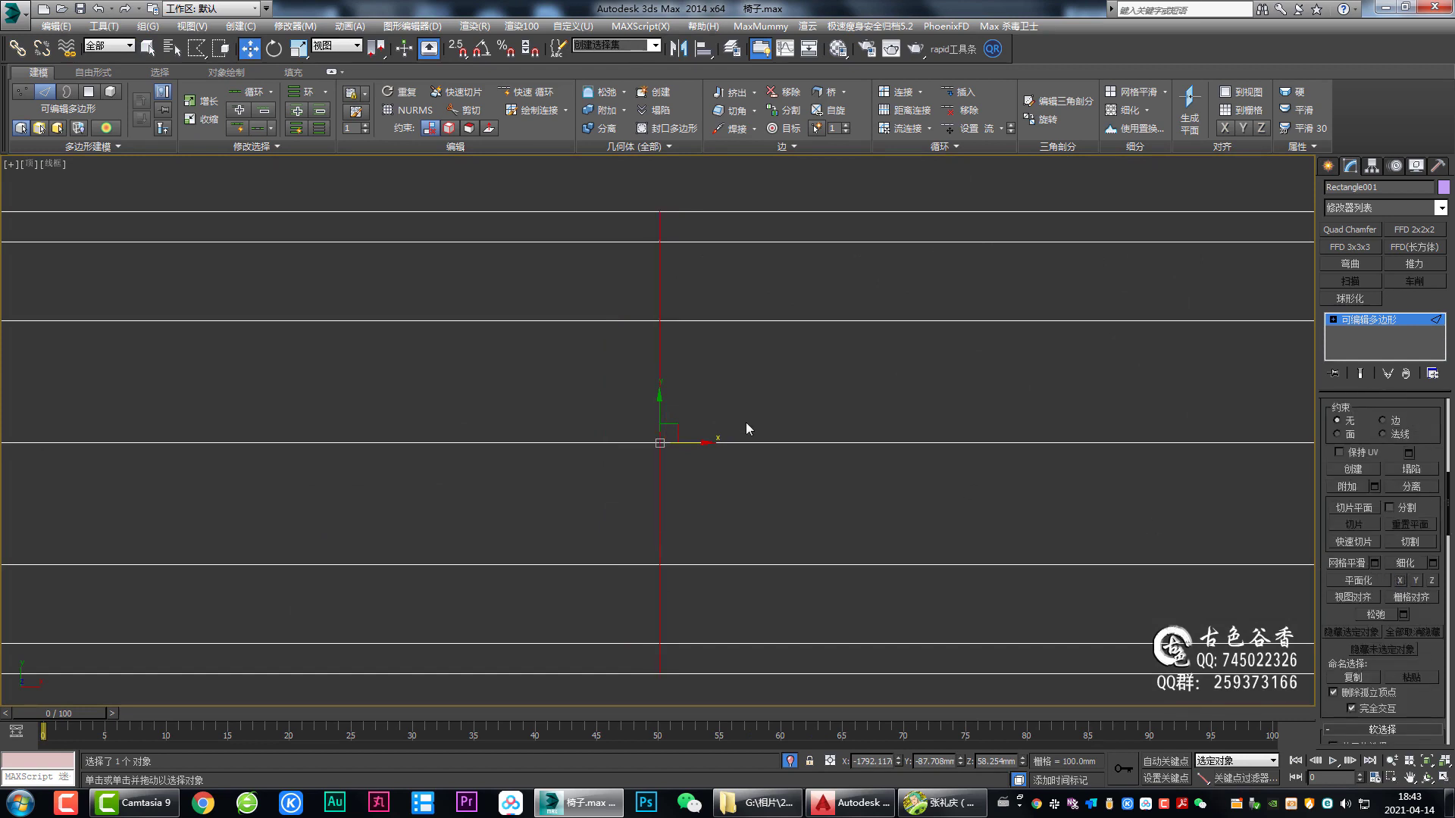
scroll(682, 425, "down", 2)
scroll(1144, 451, "down", 4)
middle_click_drag(1145, 451, 543, 411)
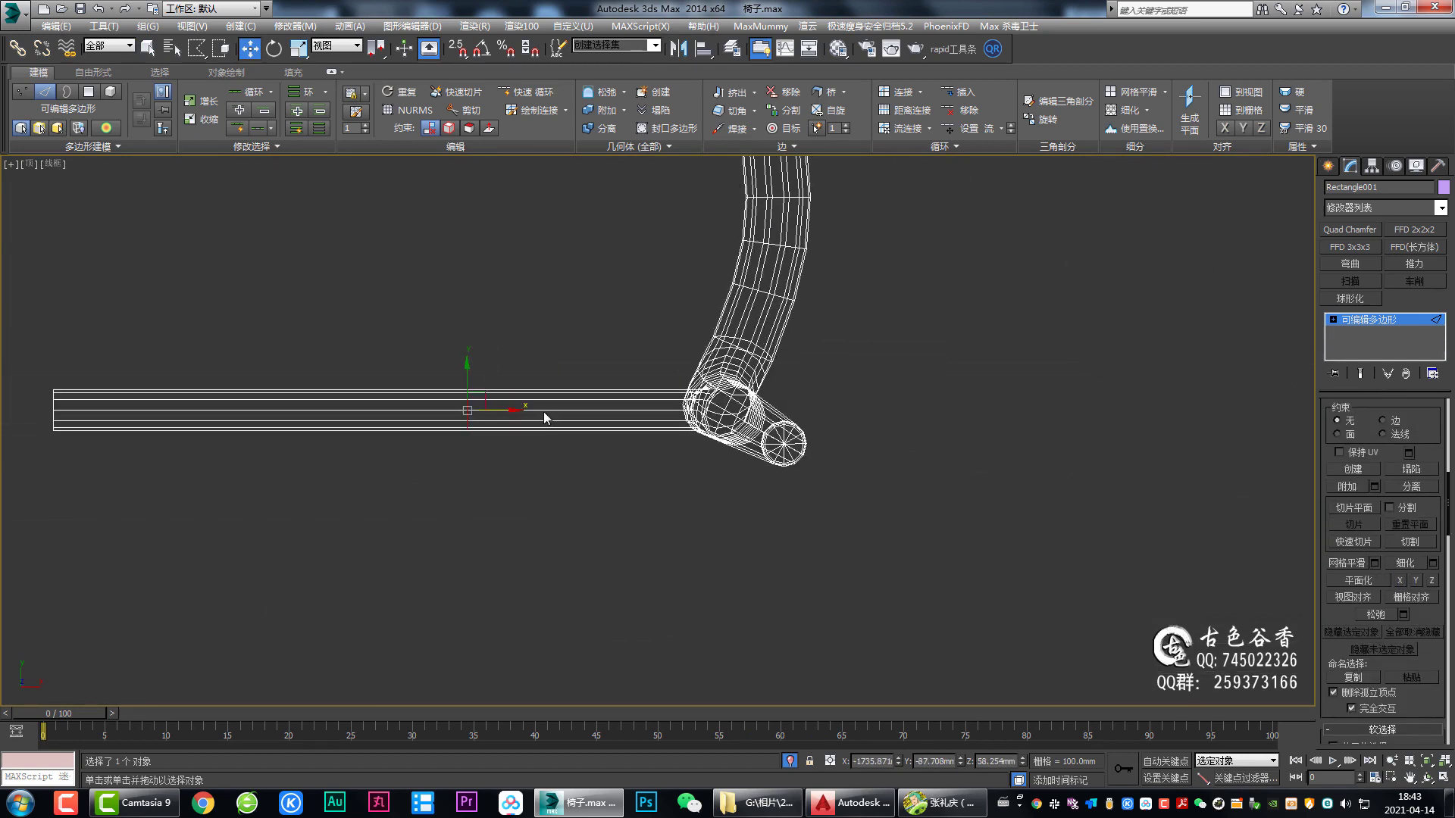
key("alt+w")
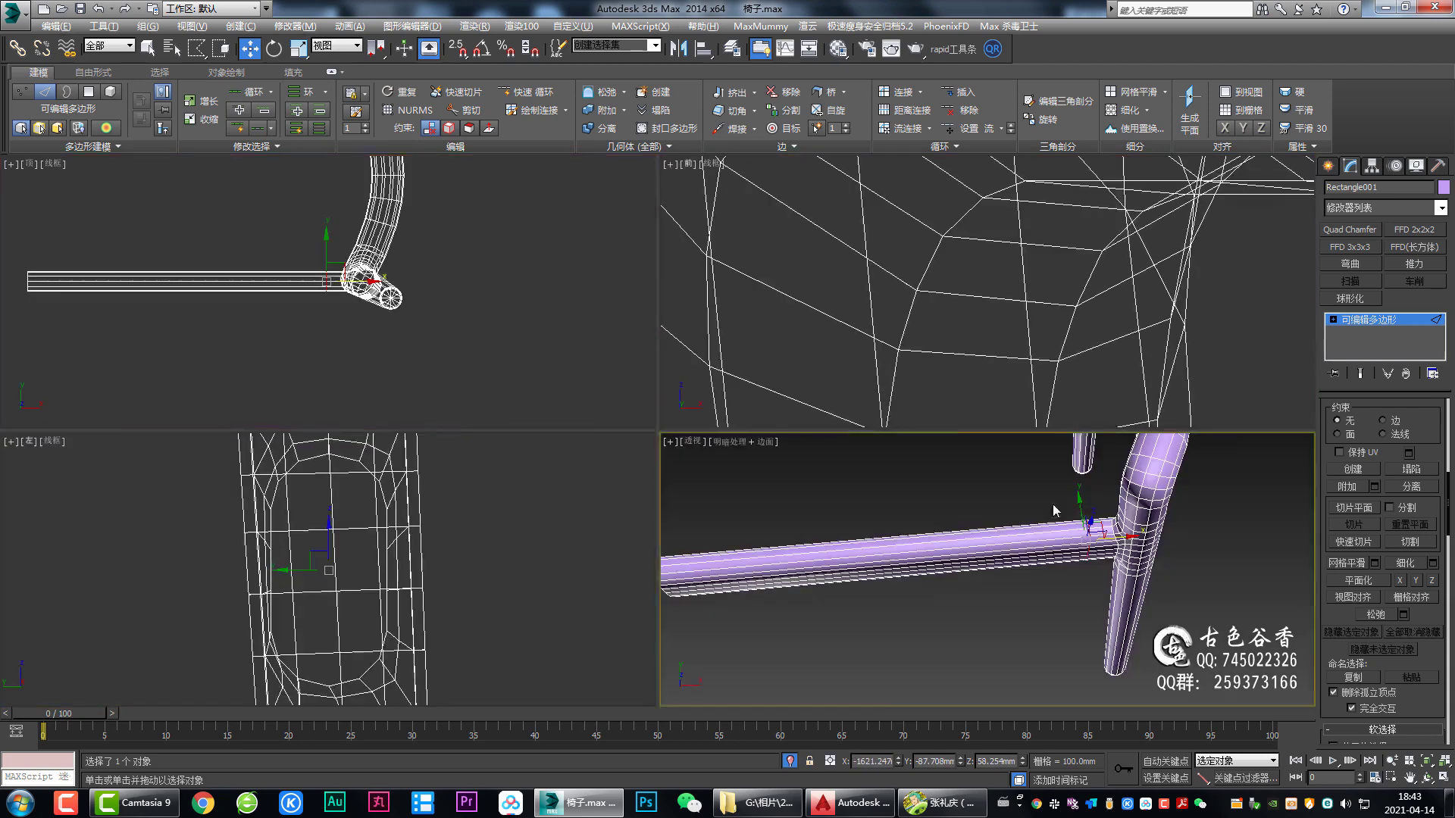
key("alt+w")
scroll(857, 453, "down", 3)
middle_click_drag(824, 457, 825, 398, "alt")
Step: Select the cross loop near the joint and slide it toward the leg
key("q")
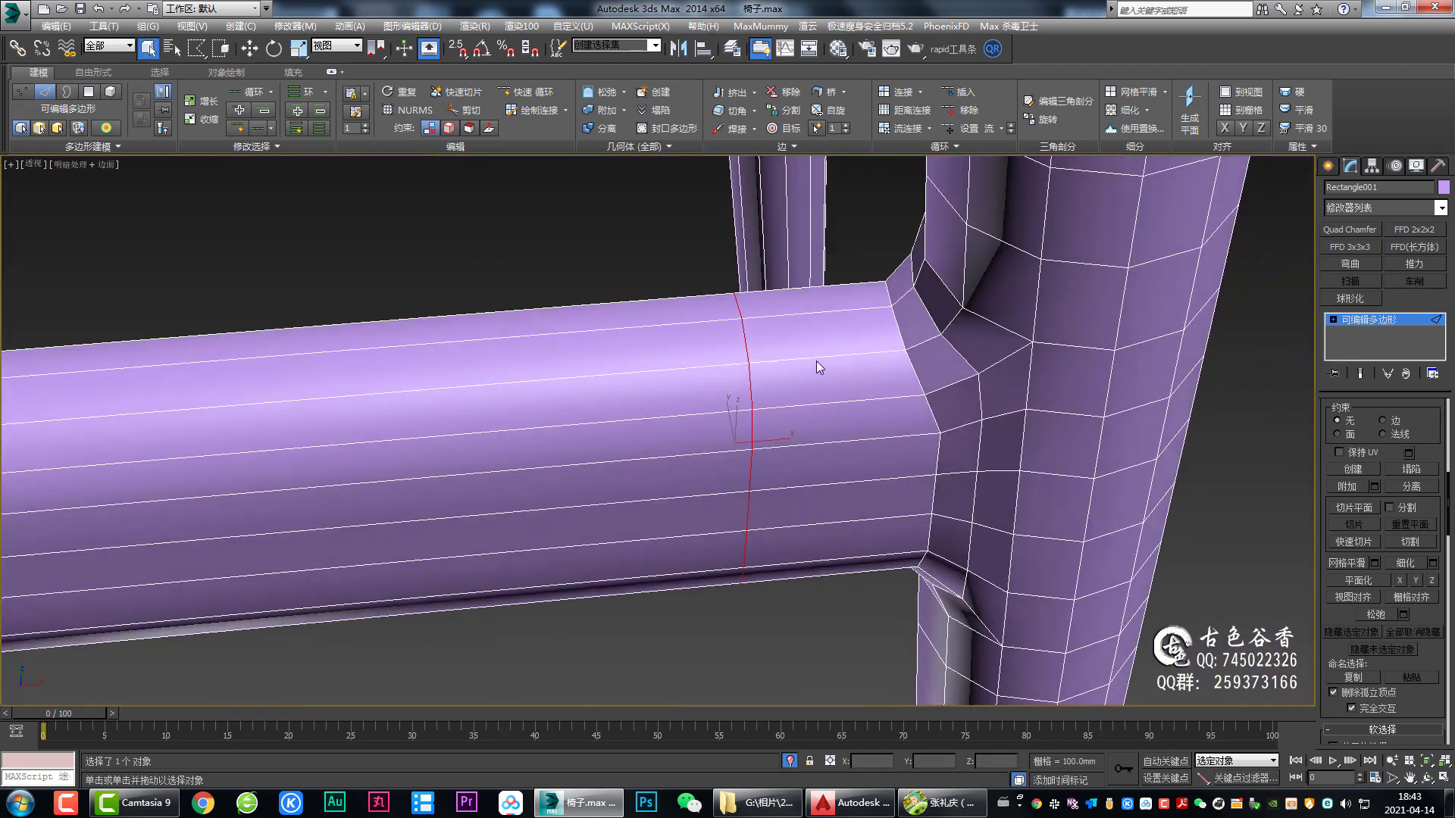
left_click(816, 361)
key("alt+r")
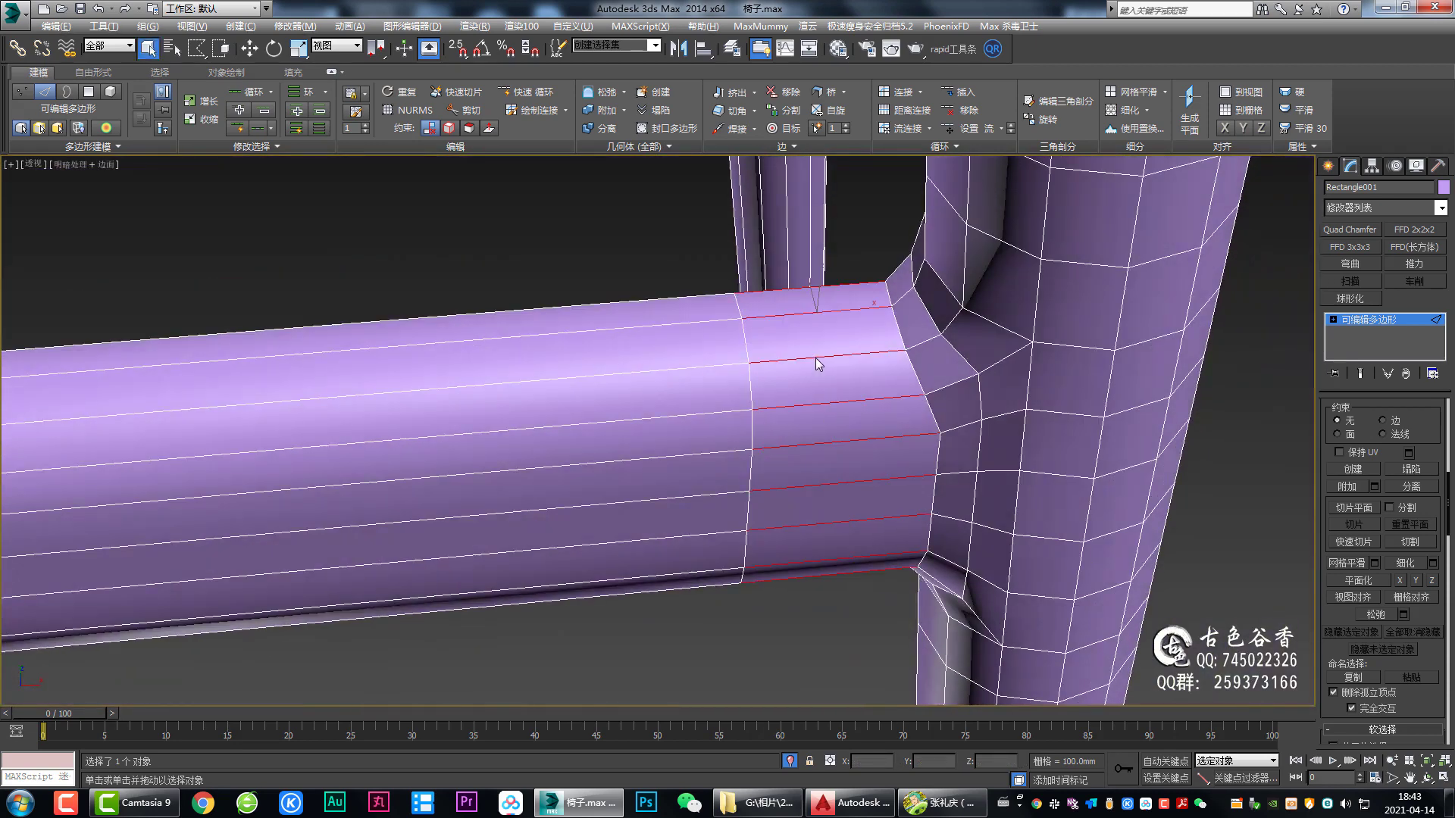
double_click(750, 393)
key("w")
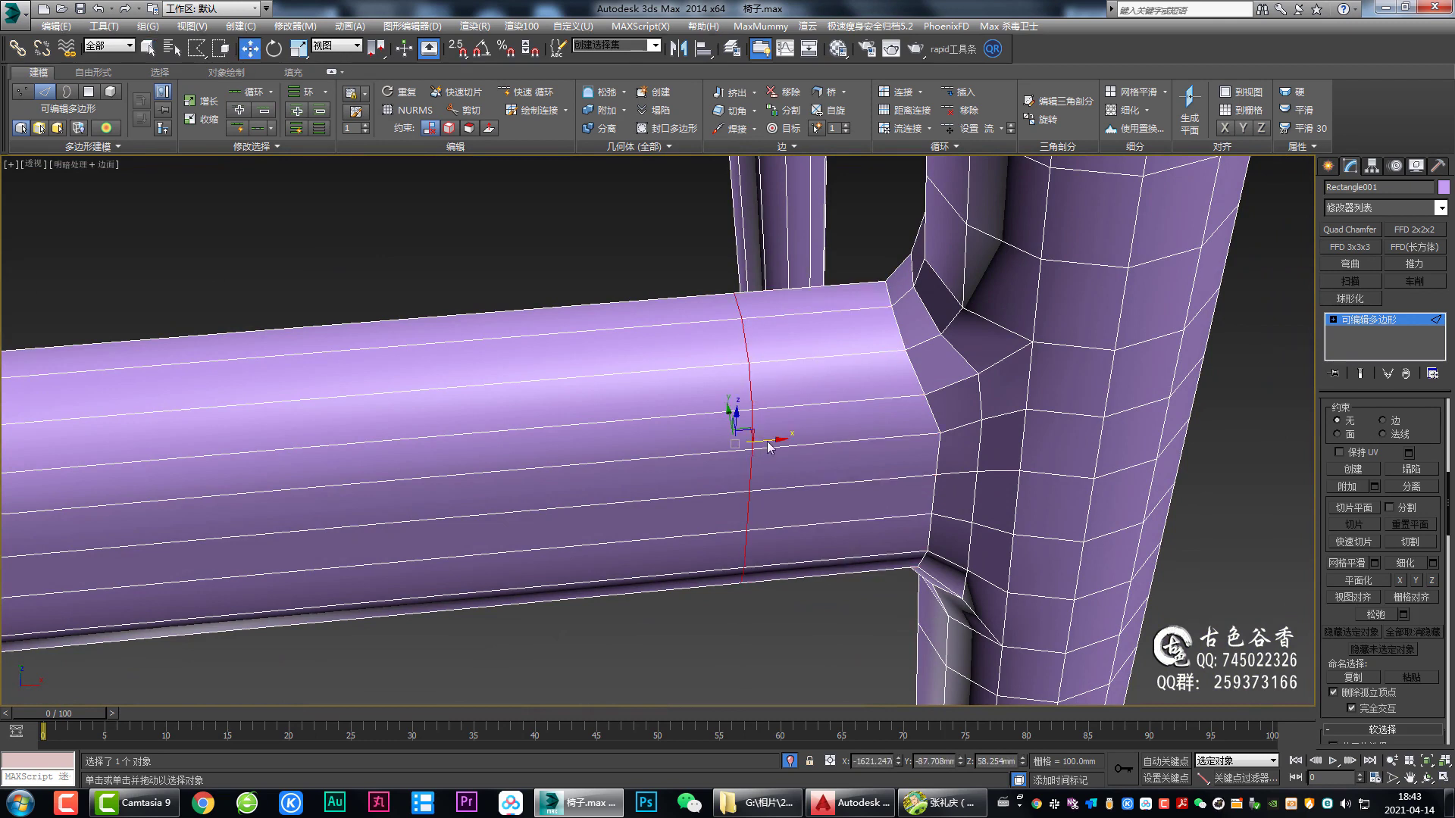
left_click_drag(768, 447, 844, 447)
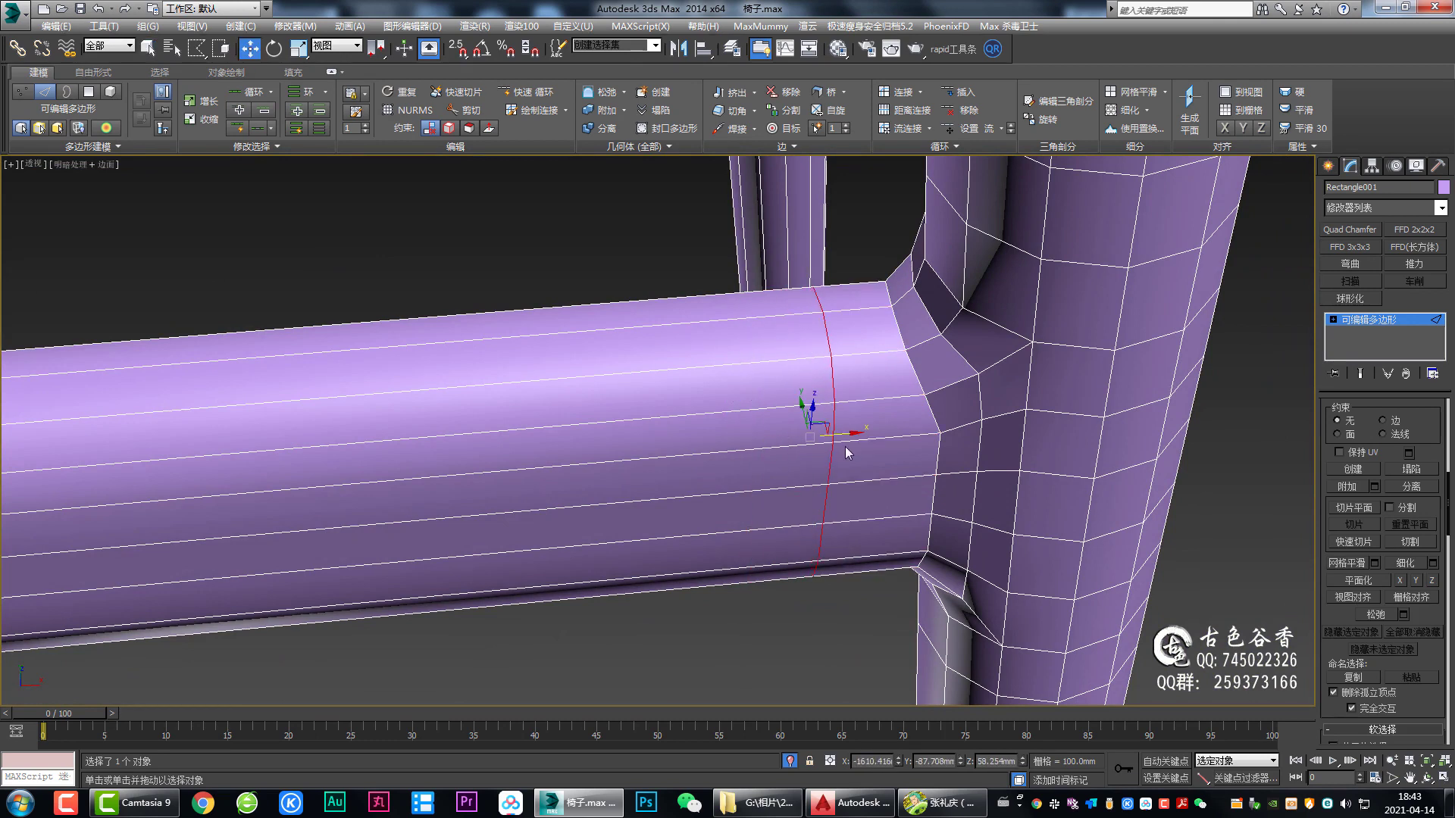
Step: Chamfer the loop into two closely spaced support loops, about 3.392 mm
key("ctrl+shift+c")
left_click_drag(667, 438, 676, 417)
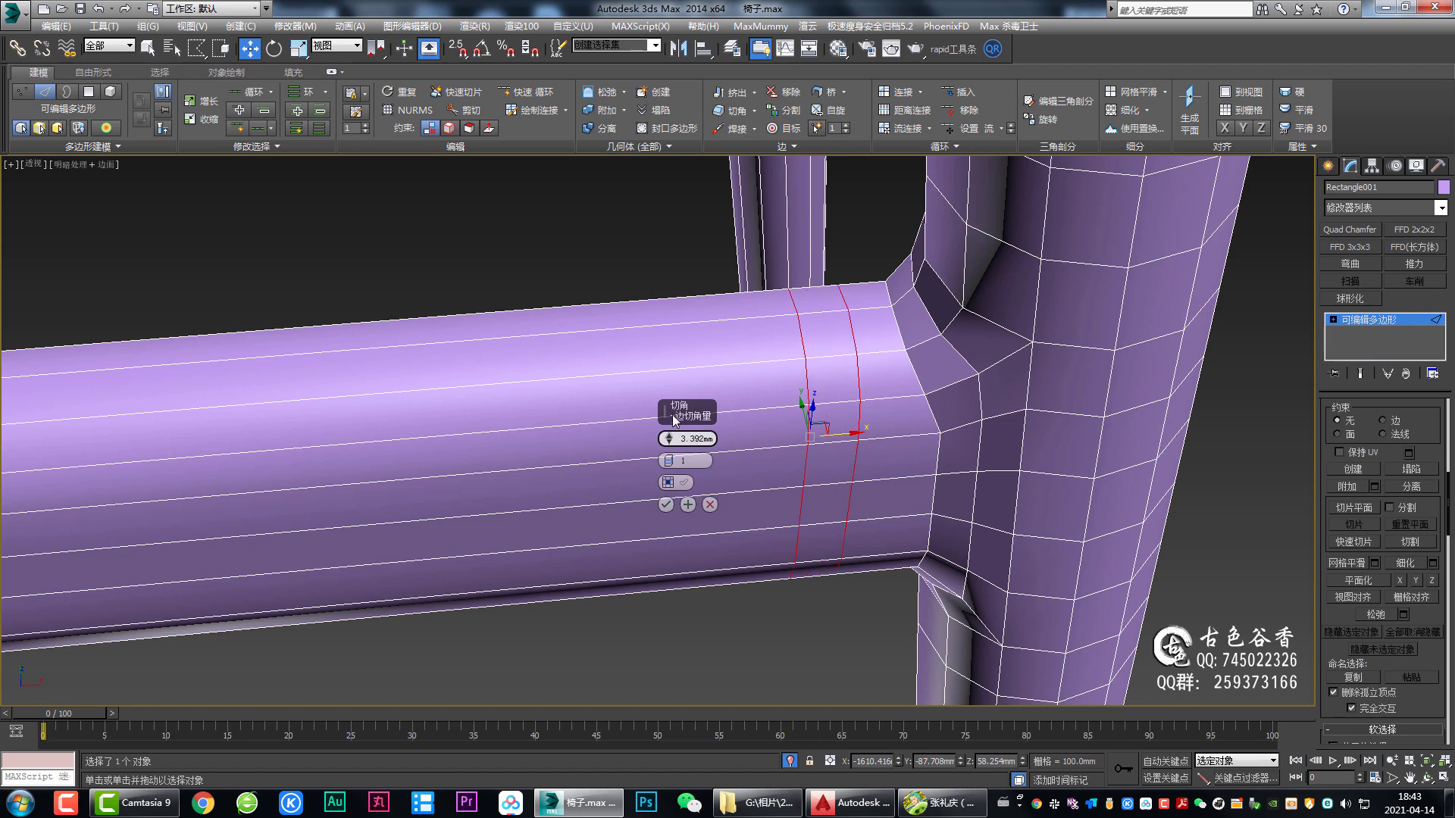
left_click(665, 504)
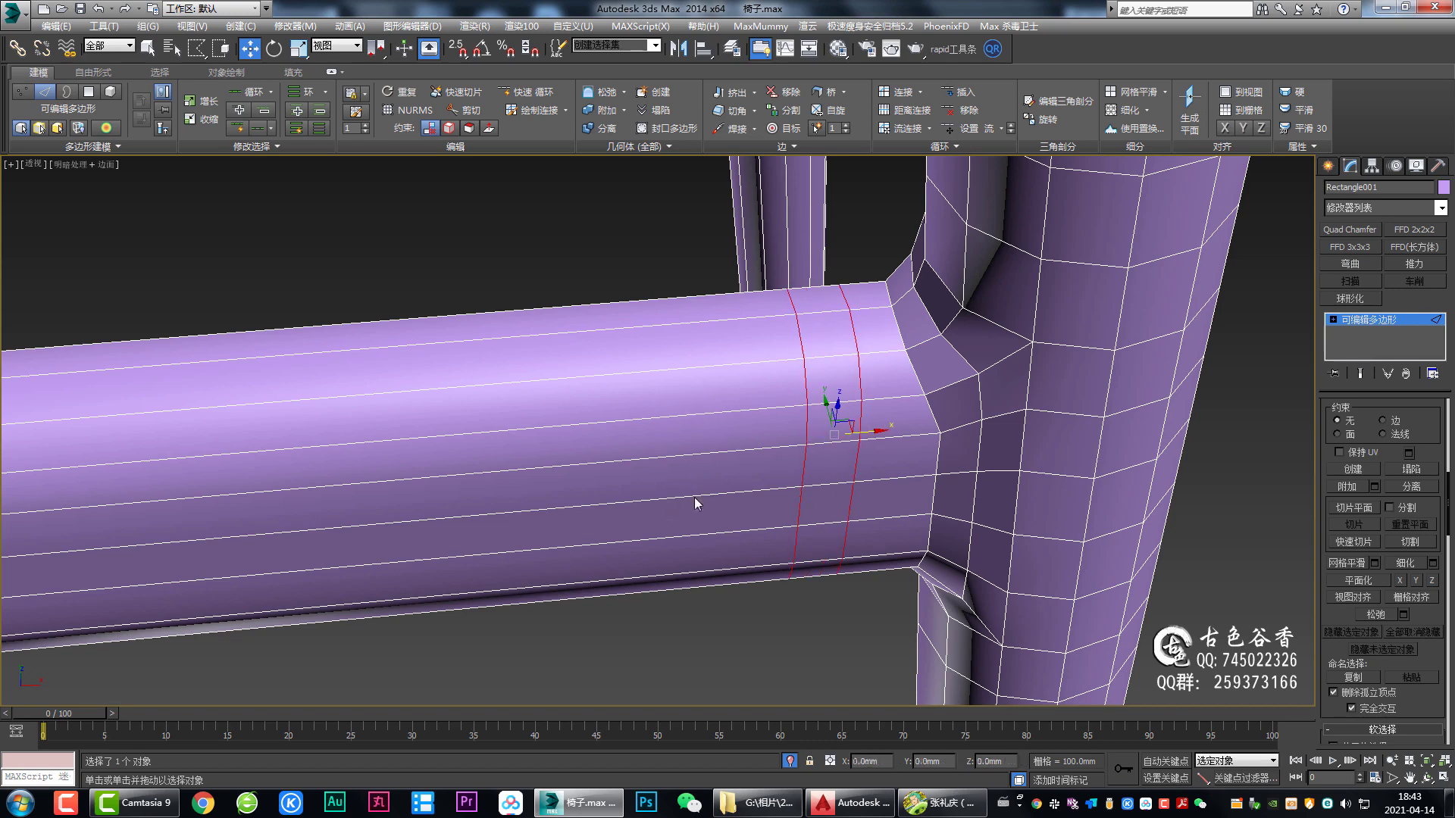
middle_click_drag(694, 497, 920, 400, "alt")
Step: Apply NURMS smoothing to the purple tube and inspect the smoothed joint
key("ctrl+t")
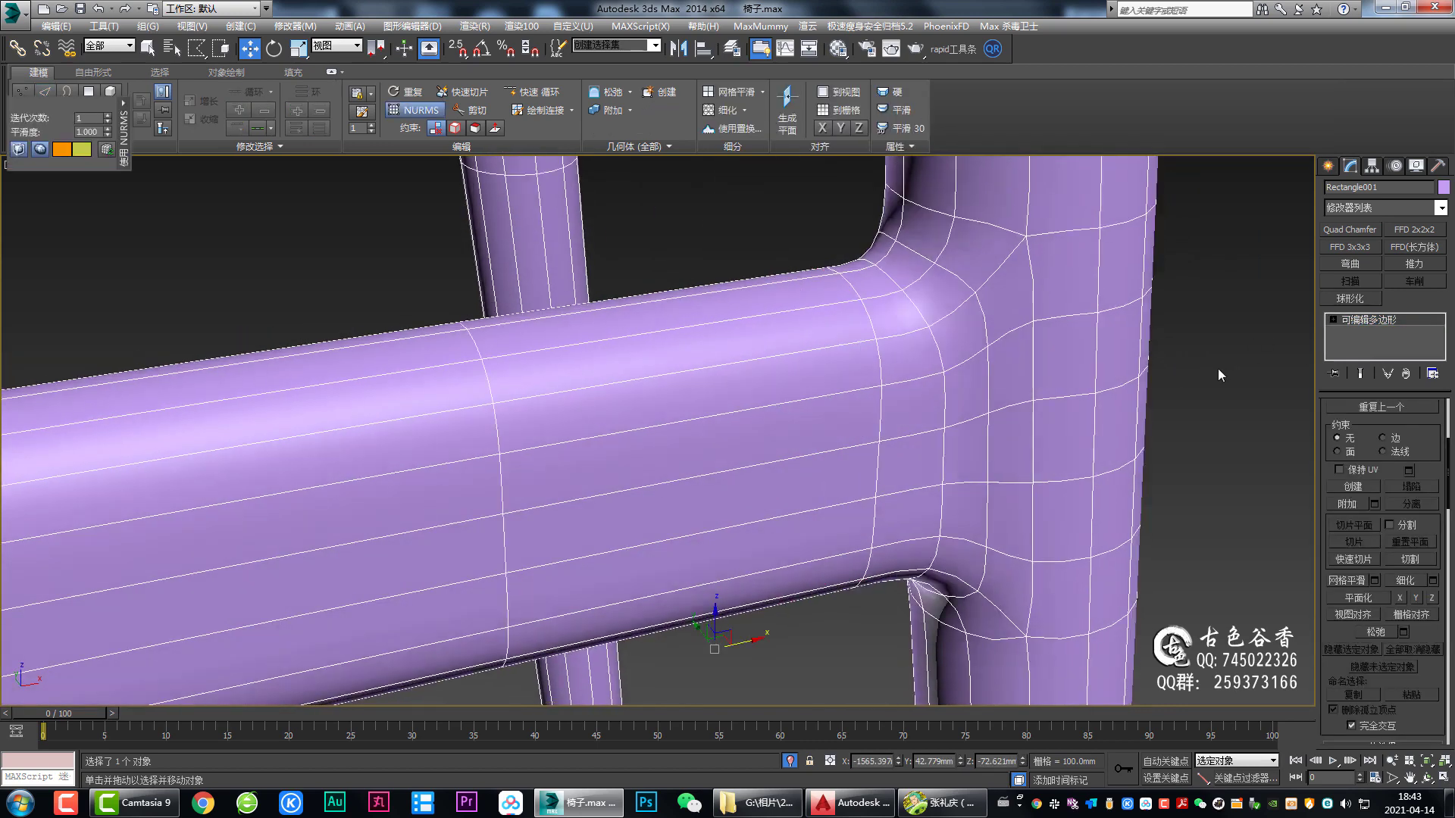
left_click(1216, 368)
mouse_move(1163, 365)
middle_mouse_down("alt")
mouse_move(935, 406)
mouse_move(1075, 383)
mouse_move(750, 407)
mouse_move(828, 412)
mouse_move(603, 411)
mouse_move(591, 442)
middle_mouse_up("alt")
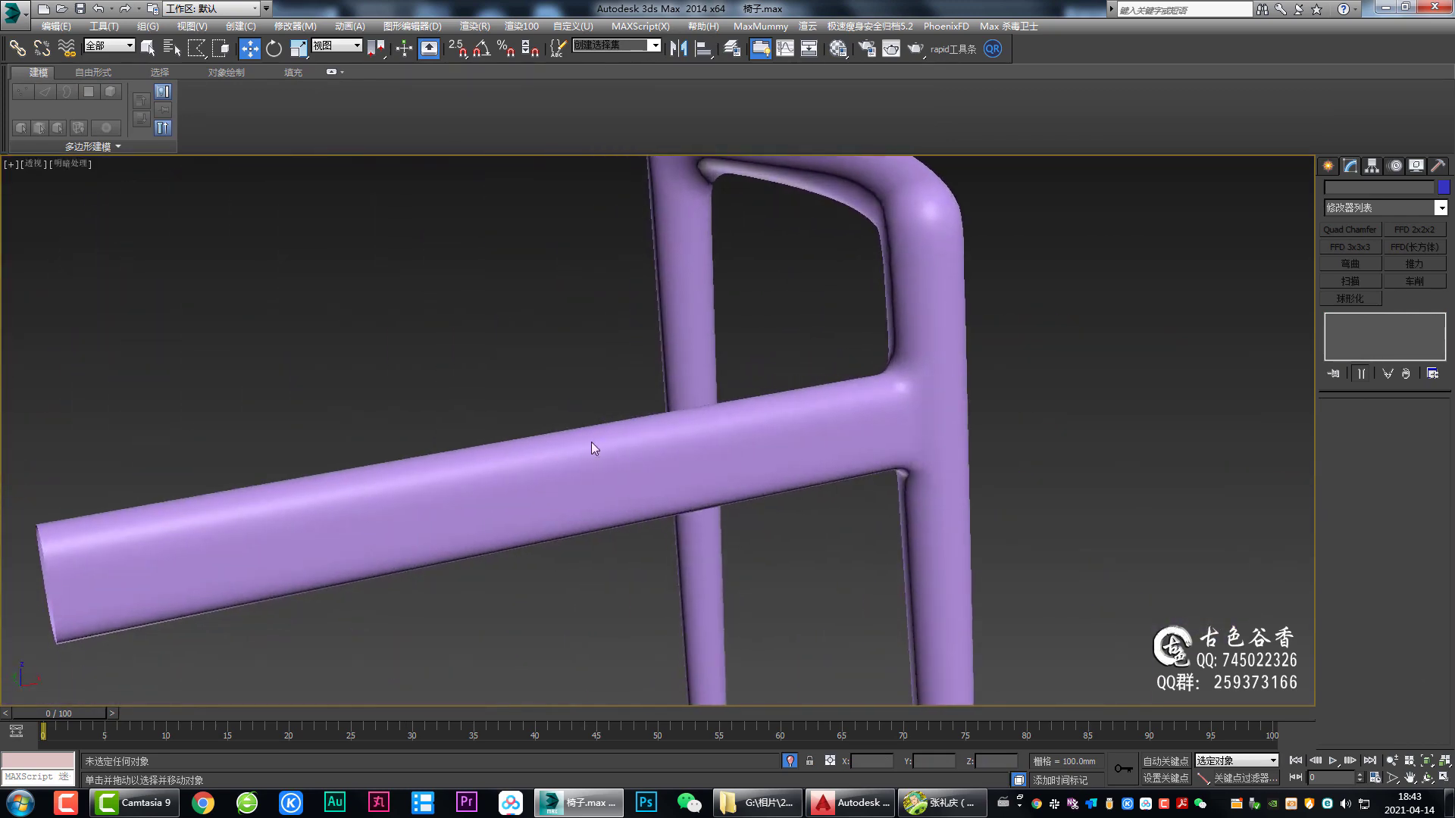
mouse_move(939, 803)
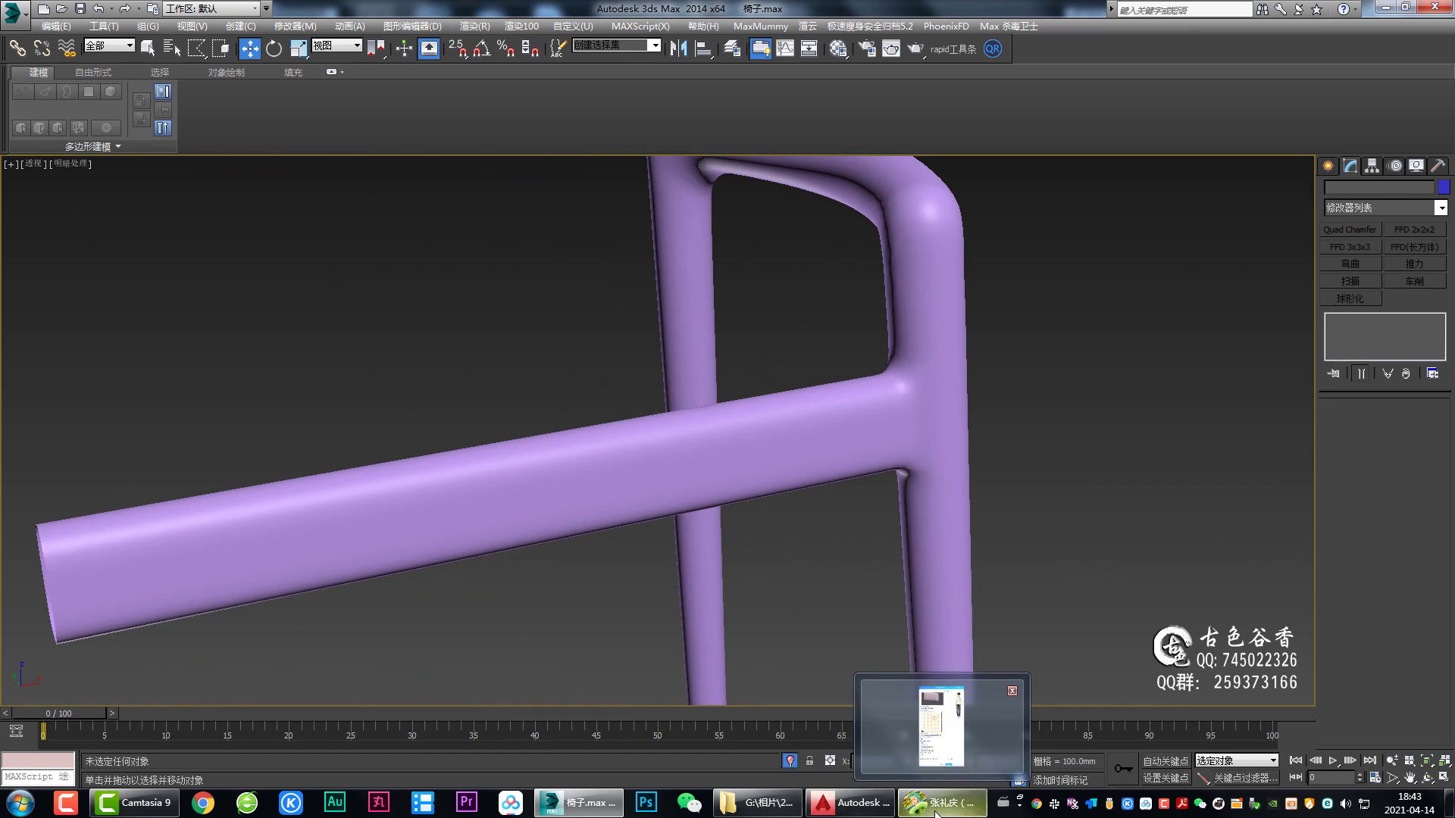
Step: Close the other taskbar window and chat popup, then return to a chair frame close-up
right_click(936, 815)
left_click(924, 777)
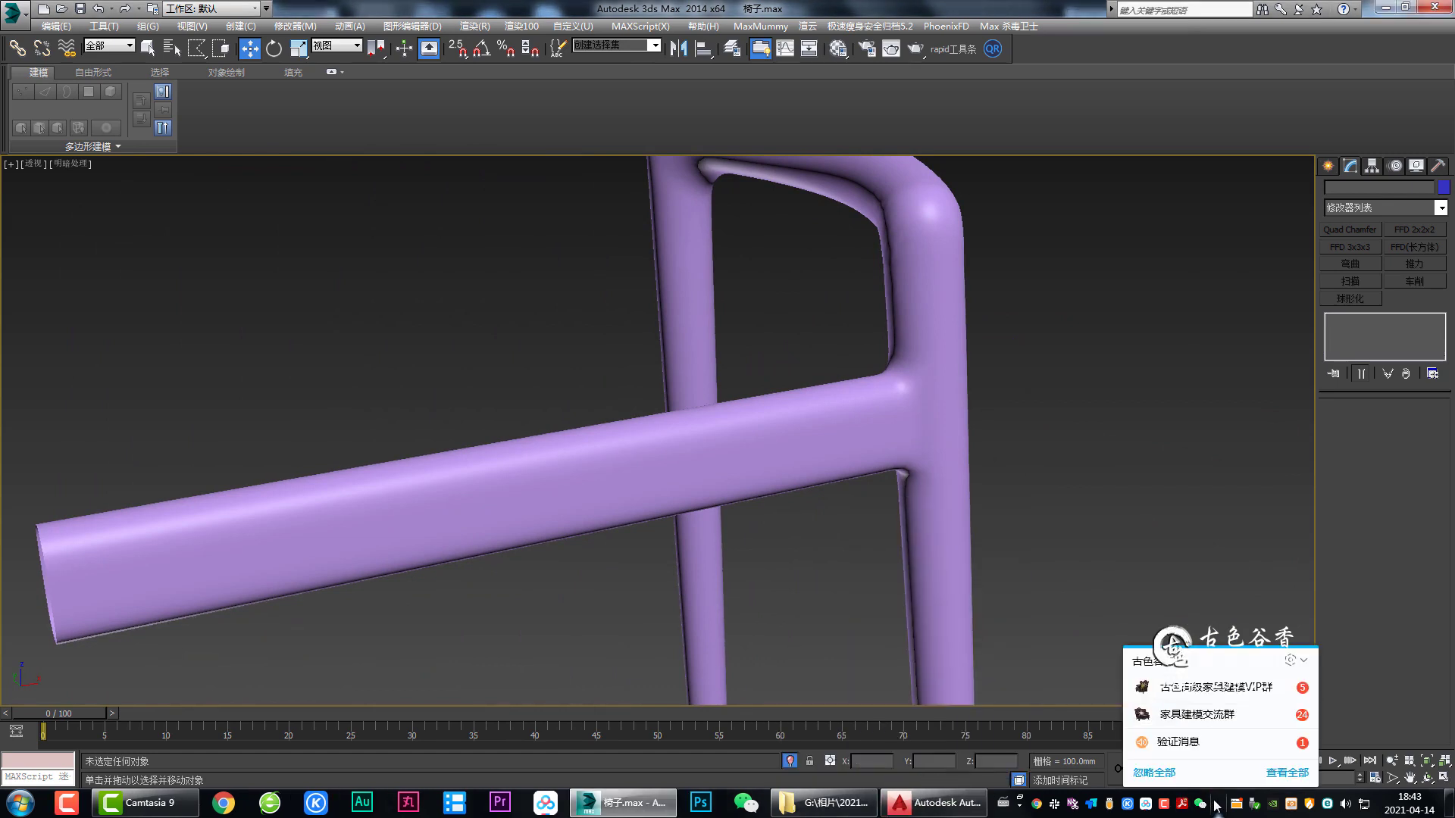
left_click(1210, 742)
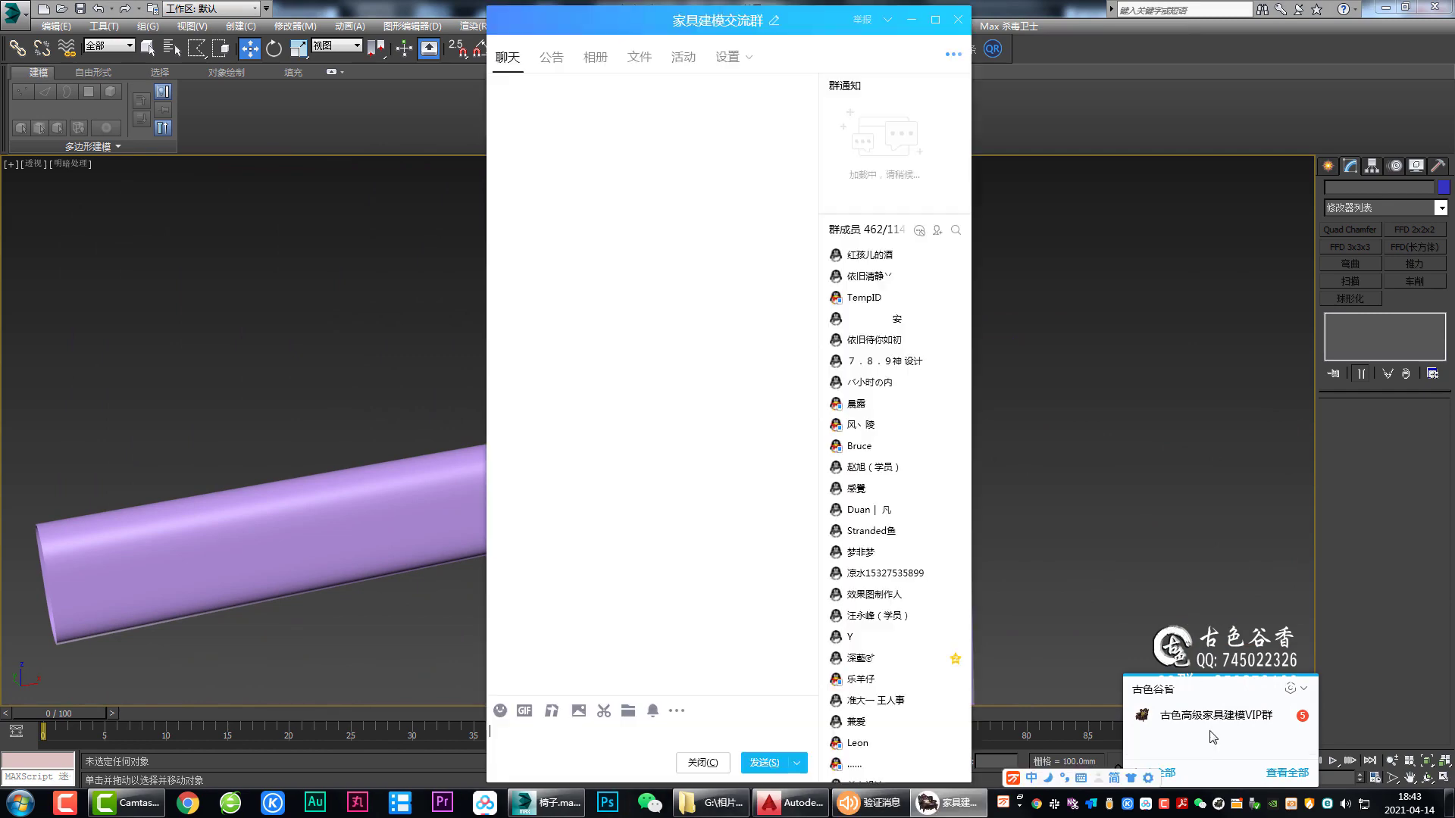
left_click(406, 421)
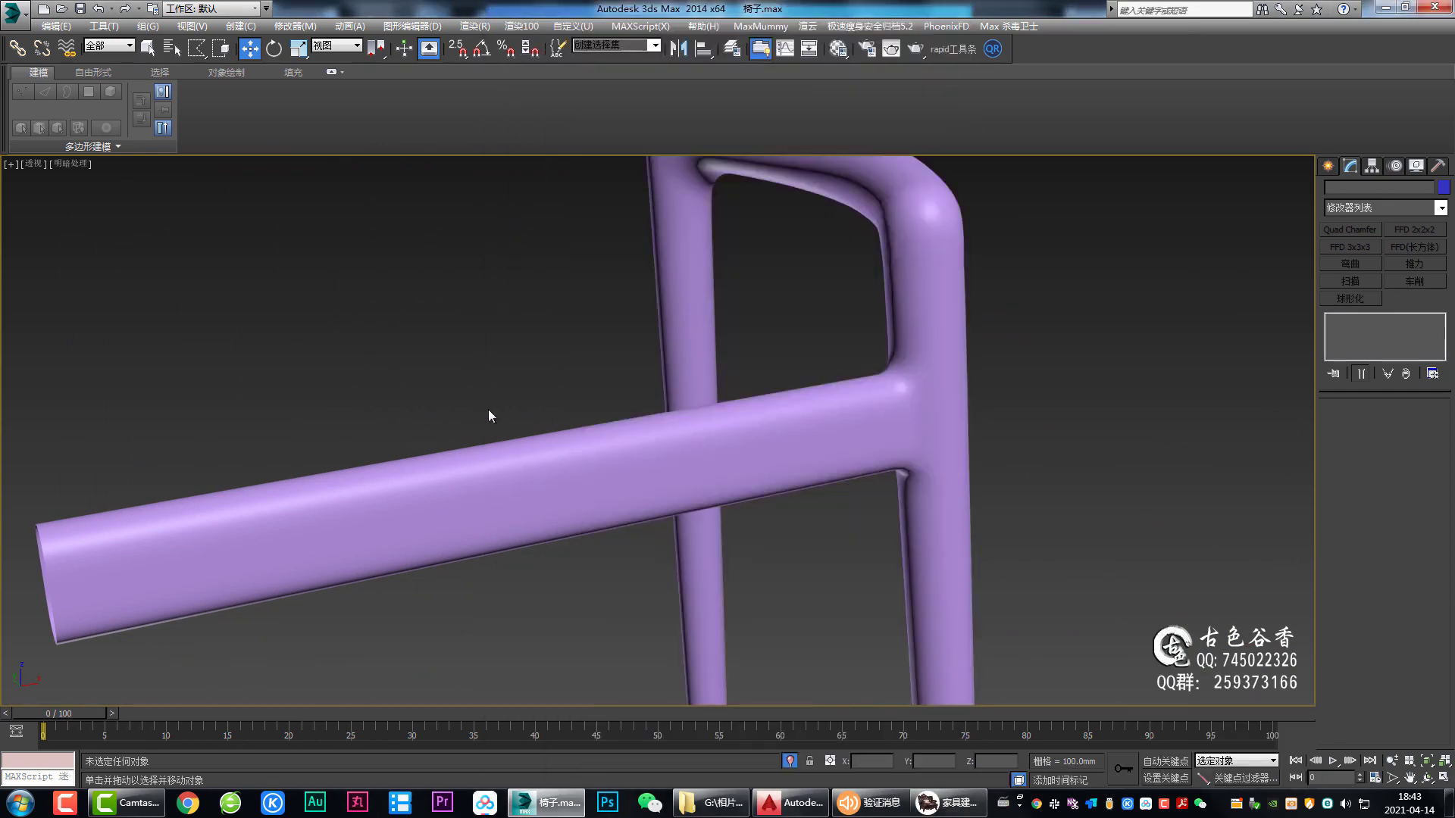
scroll(838, 438, "up", 5)
middle_click_drag(838, 438, 1006, 465, "alt")
scroll(868, 437, "up", 5)
Step: Select the green chair model and inspect its edges with Edged Faces shown
left_click(869, 436)
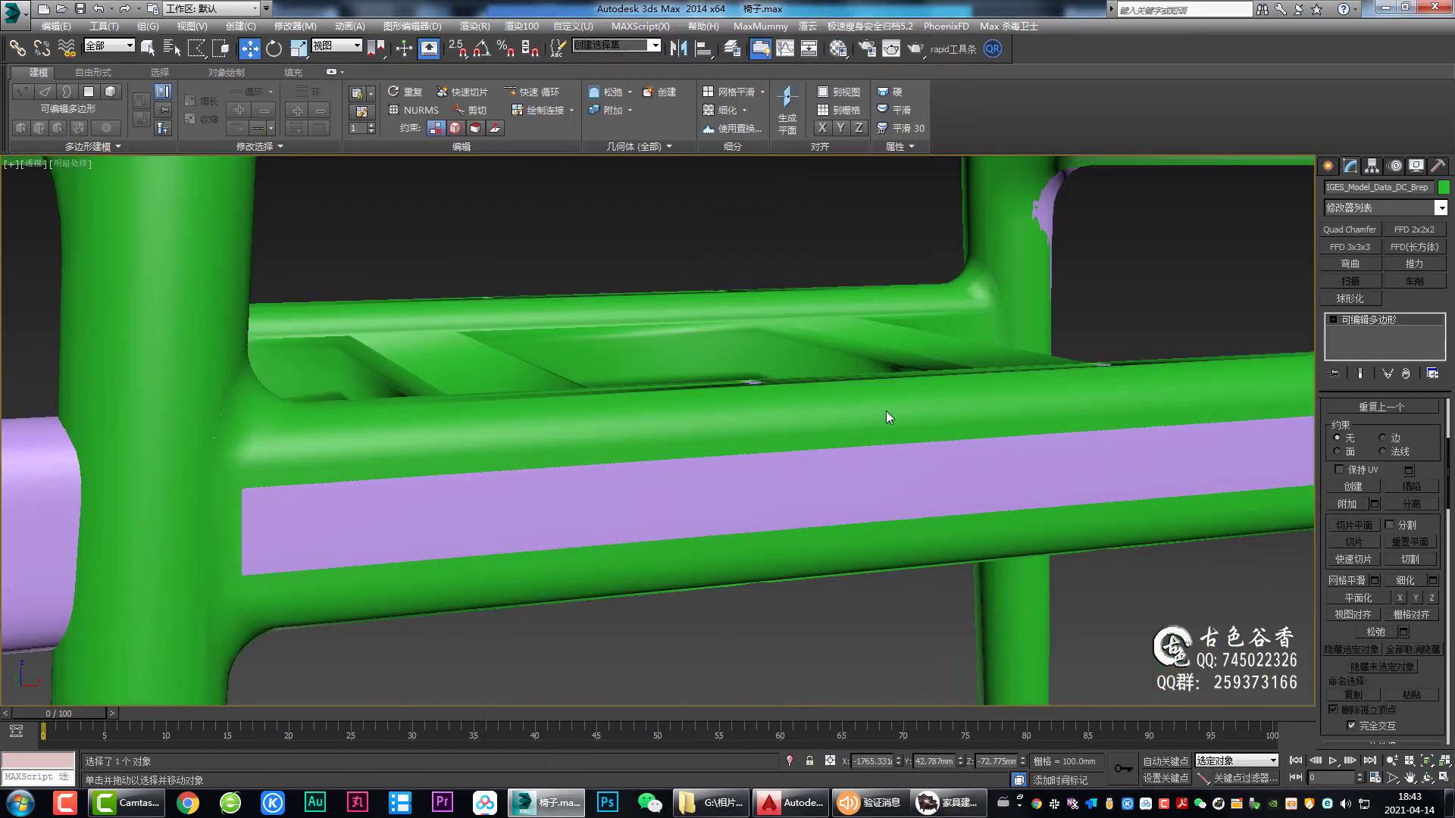
mouse_move(884, 410)
middle_mouse_down("alt")
mouse_move(929, 470)
mouse_move(791, 449)
middle_mouse_up("alt")
scroll(837, 508, "down", 3)
middle_click_drag(836, 507, 759, 485, "alt")
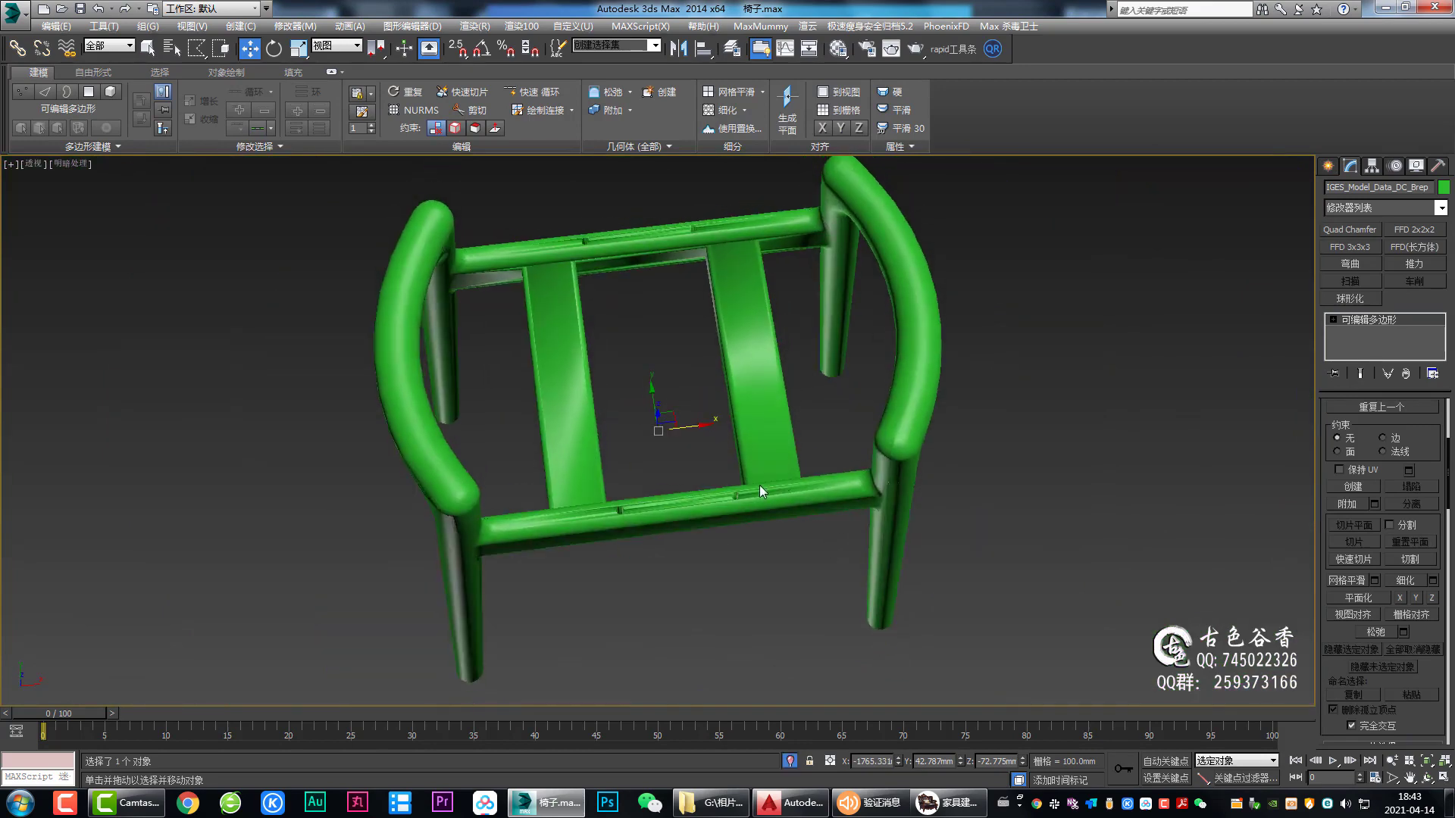
scroll(661, 539, "up", 6)
scroll(642, 559, "up", 1)
key("q")
key("F4")
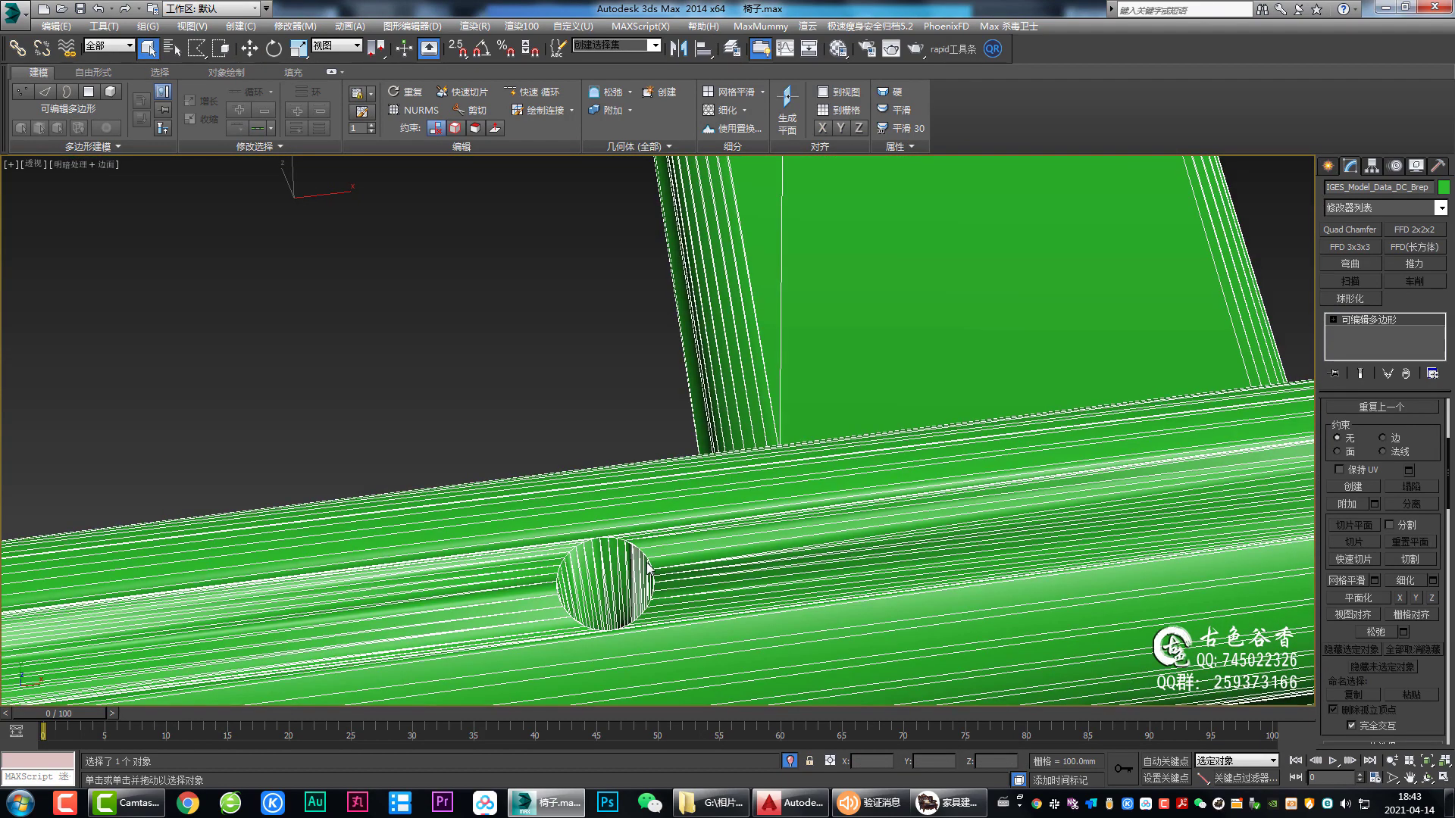
key("2")
scroll(648, 562, "down", 4)
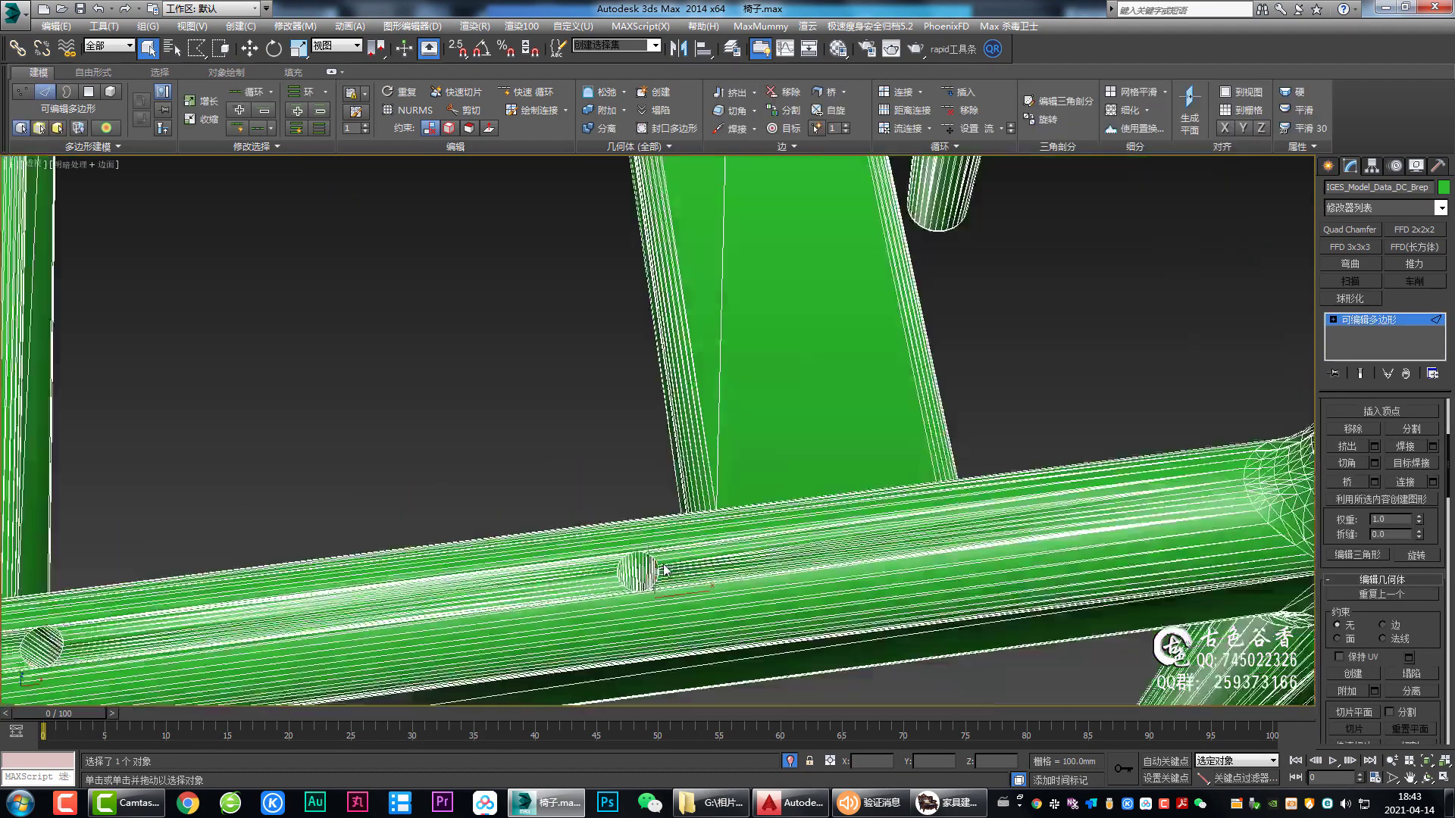
mouse_move(648, 562)
middle_mouse_down("alt")
mouse_move(707, 467)
mouse_move(774, 483)
mouse_move(682, 485)
mouse_move(727, 500)
mouse_move(705, 521)
middle_mouse_up("alt")
scroll(698, 523, "up", 5)
left_click(1345, 327)
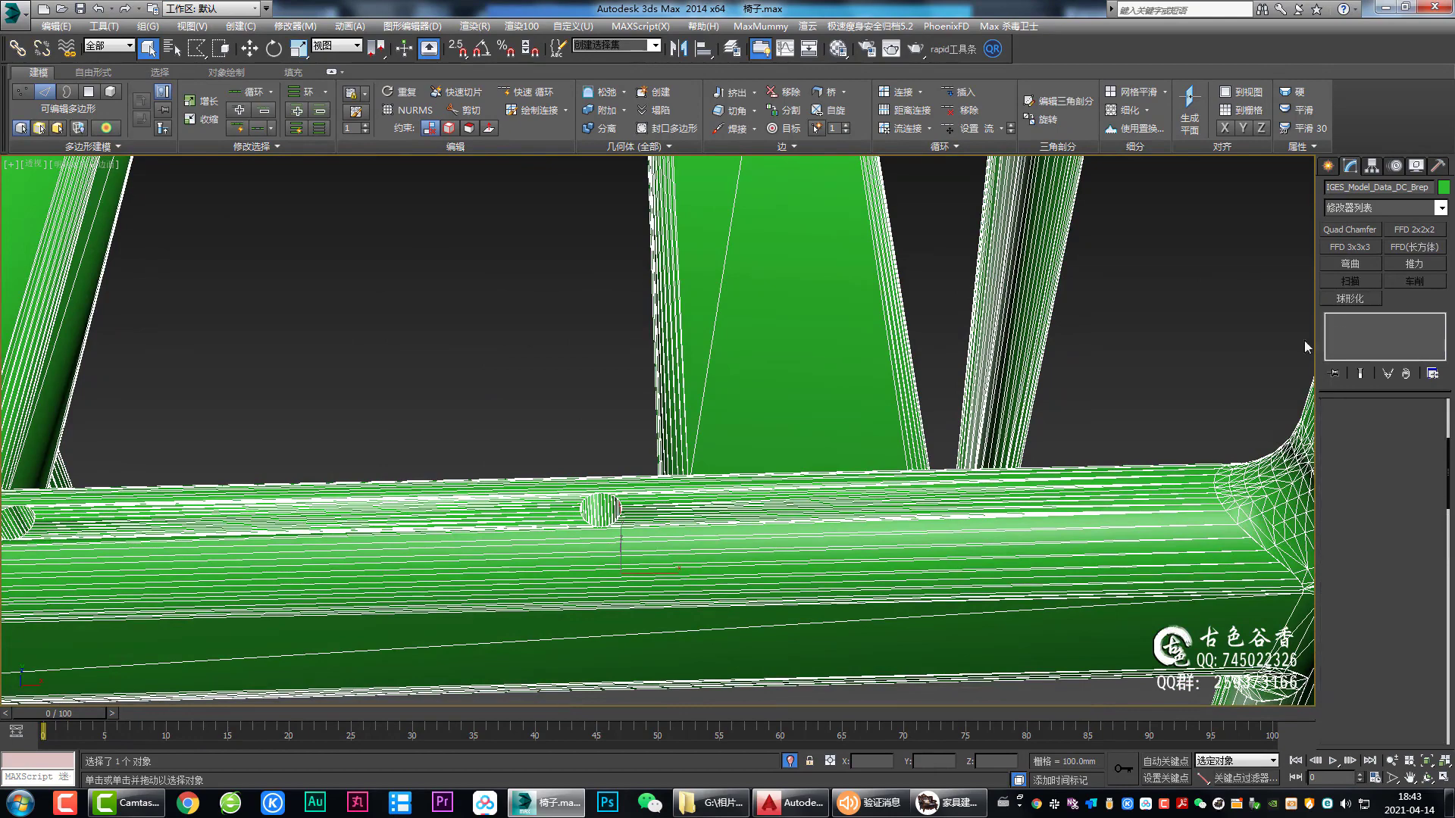
Step: Select the purple rail object (Rectangle001) and isolate it with Alt+Q
scroll(862, 479, "down", 5)
scroll(957, 557, "down", 5)
scroll(894, 581, "up", 3)
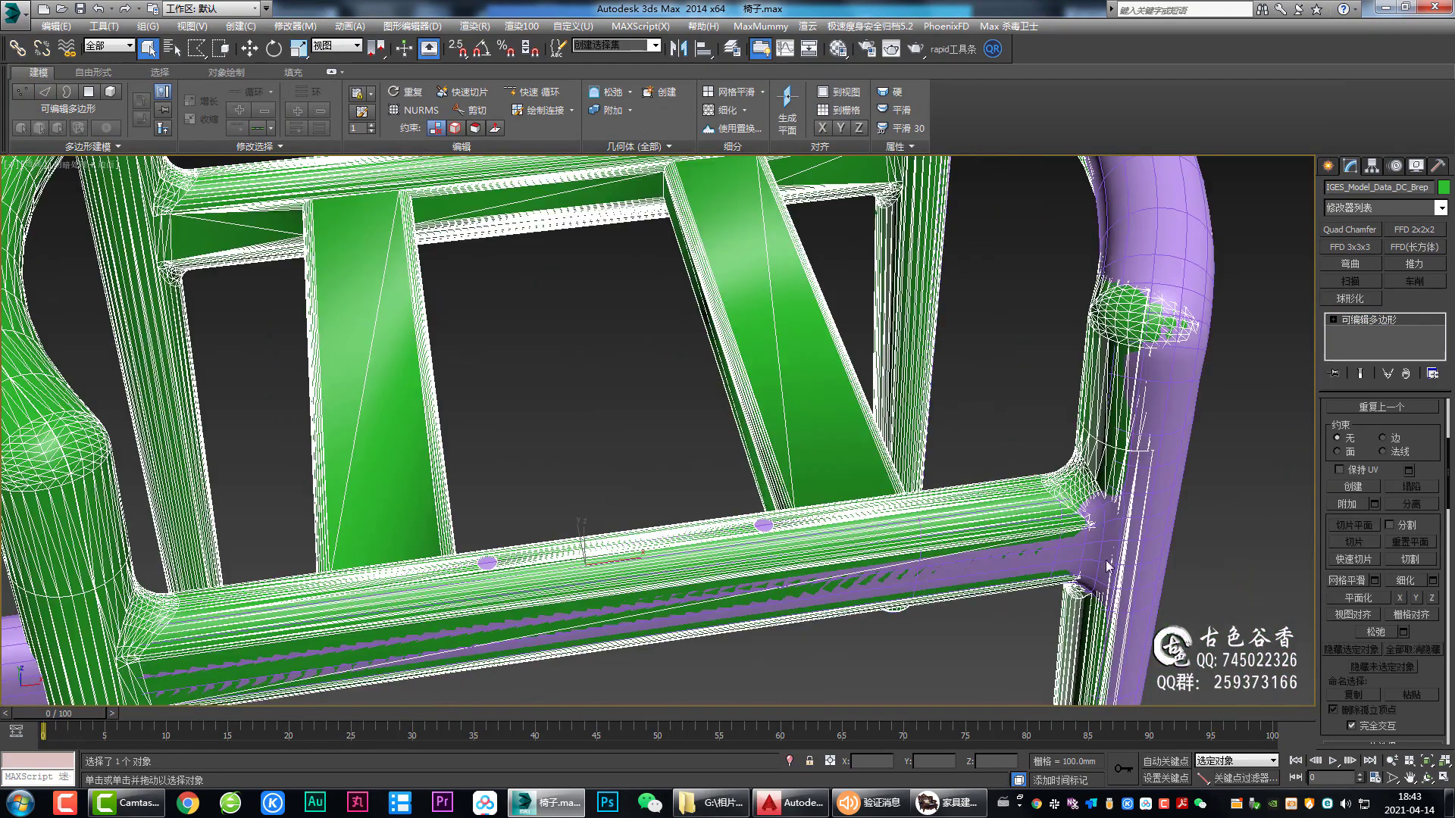
left_click(1103, 551)
mouse_move(1082, 557)
middle_mouse_down("alt")
mouse_move(1071, 510)
mouse_move(933, 487)
mouse_move(781, 406)
mouse_move(728, 468)
middle_mouse_up("alt")
scroll(1075, 504, "up", 2)
scroll(1065, 491, "up", 1)
scroll(1046, 493, "up", 2)
key("alt+q")
Step: Select a long rail edge and view the rail from the top in wireframe
scroll(728, 468, "up", 4)
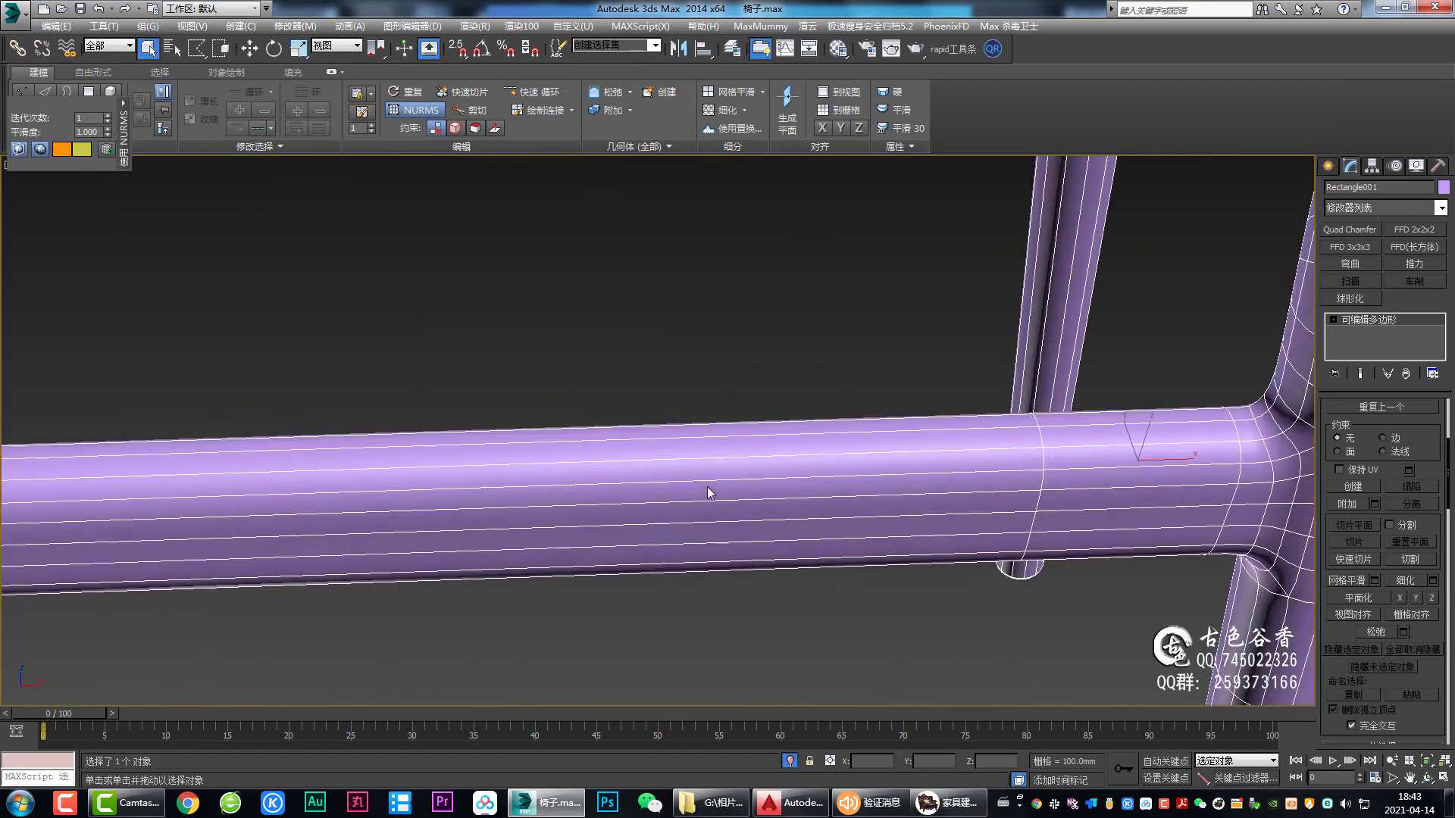
key("2")
left_click(783, 435)
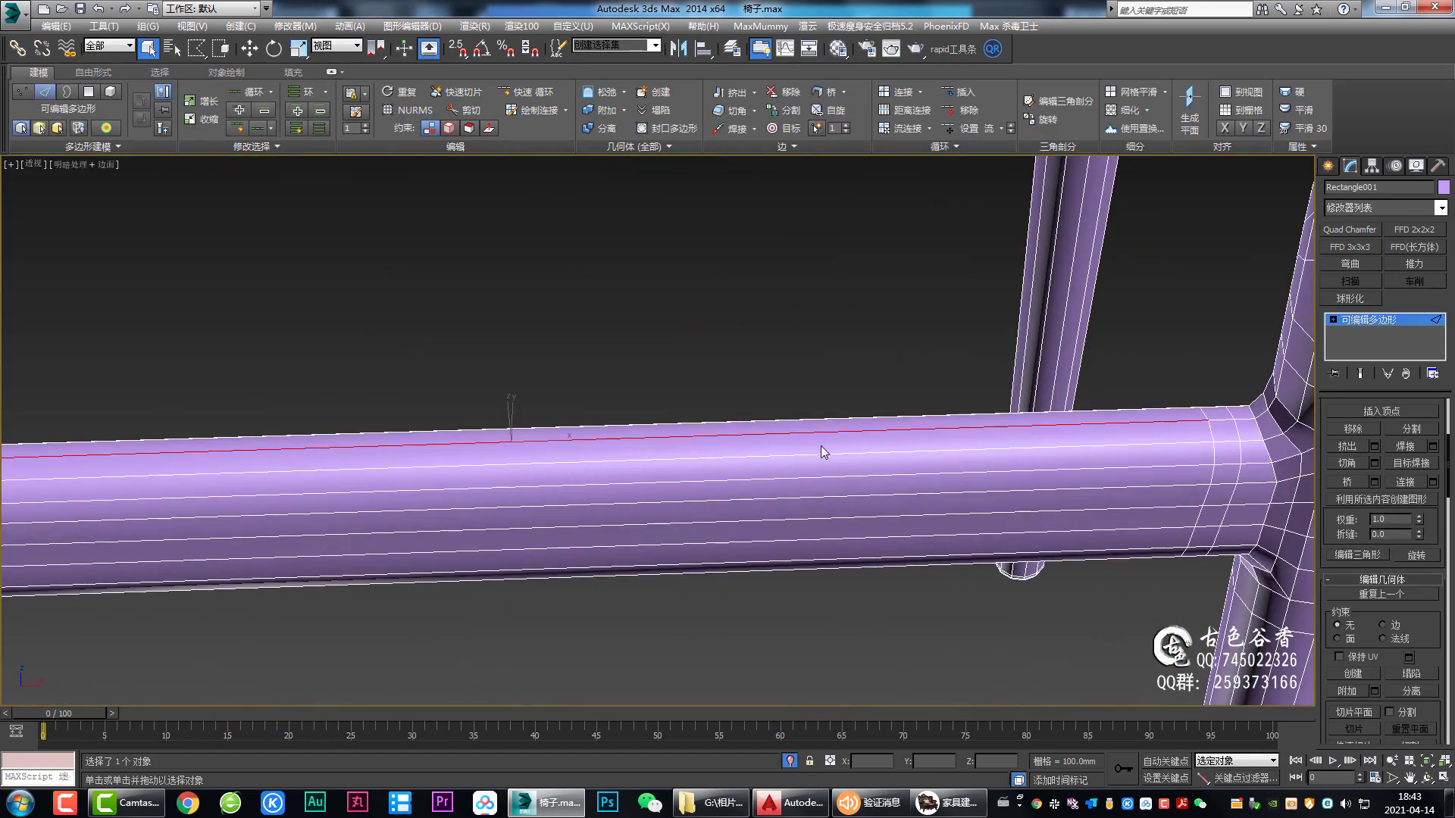
middle_click_drag(821, 445, 813, 488, "alt")
scroll(812, 488, "down", 3)
key("alt+w")
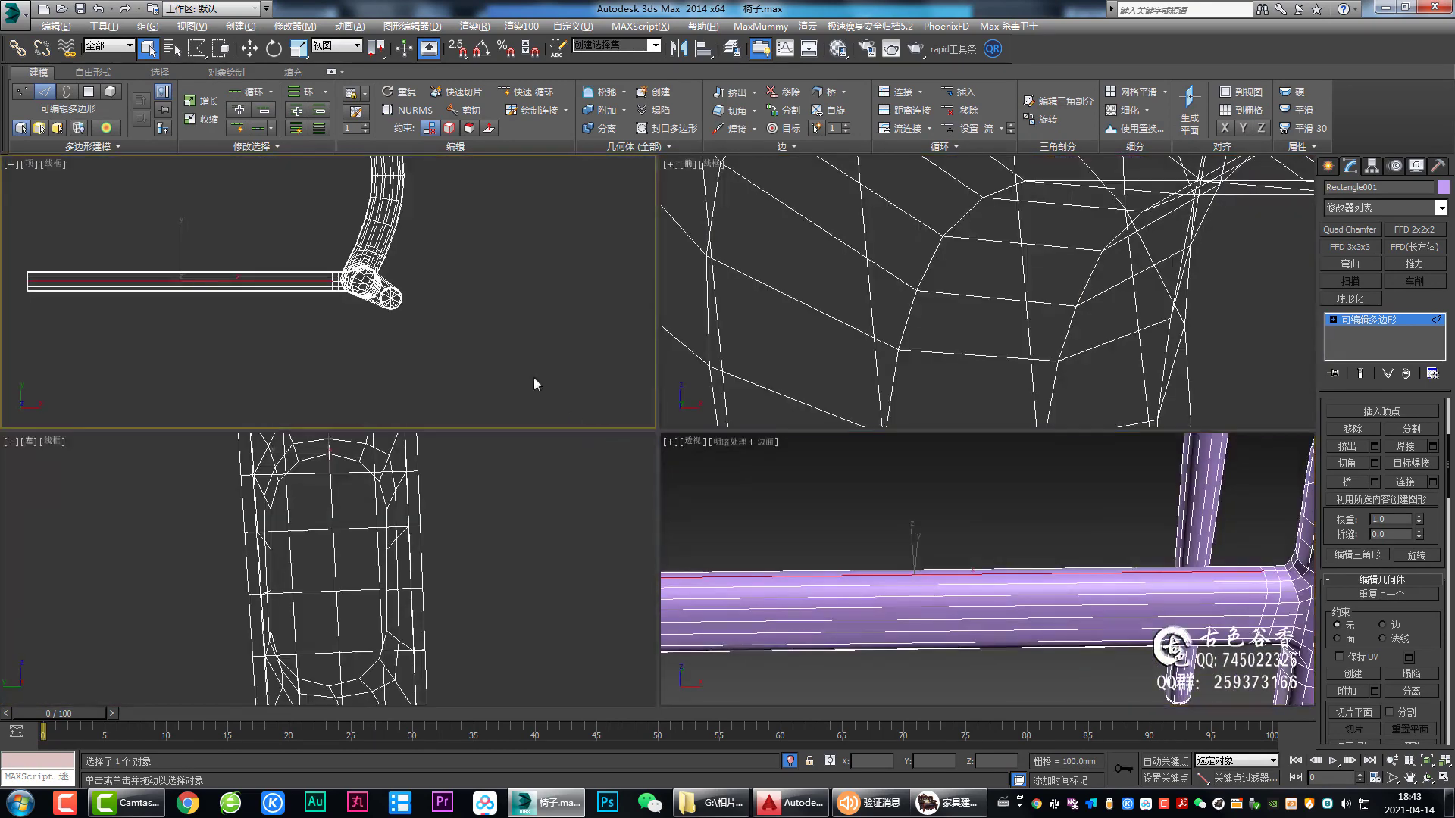
right_click(534, 377)
key("alt+w")
key("alt+q")
scroll(667, 462, "up", 3)
Step: Cut a crosswise edge loop over the screw hole and position it with Move
left_click(647, 492)
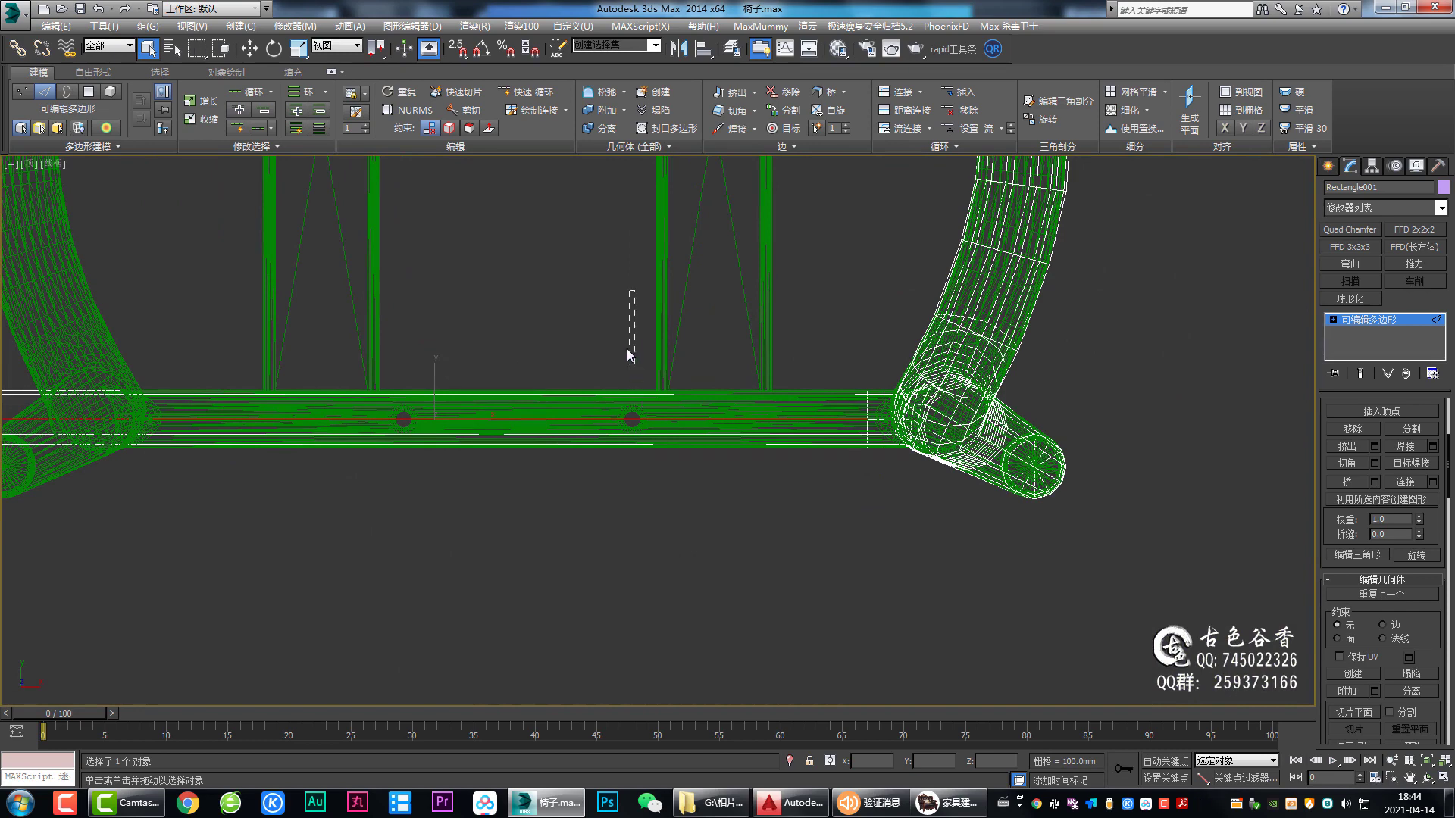
scroll(647, 463, "up", 2)
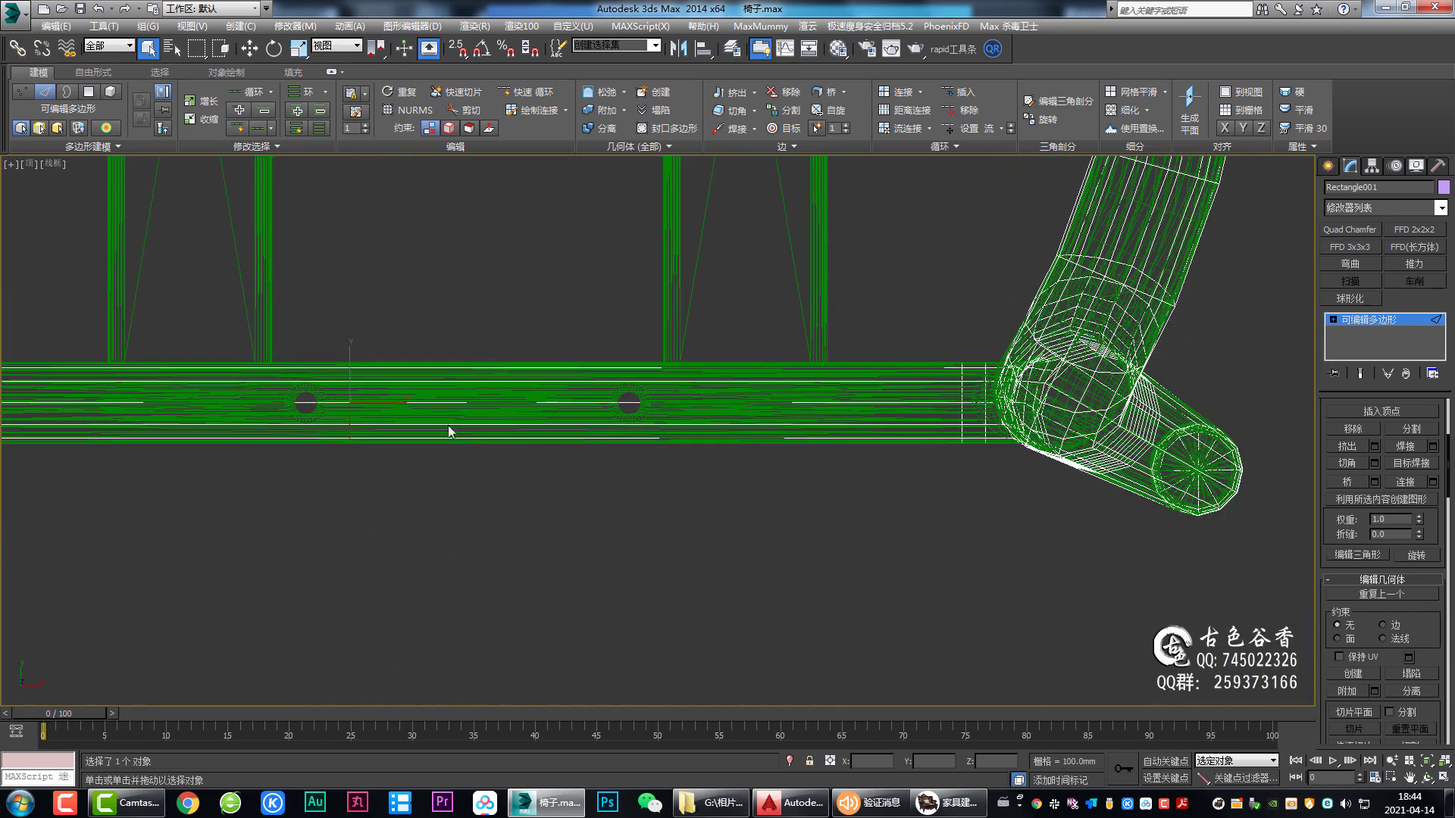
key("w")
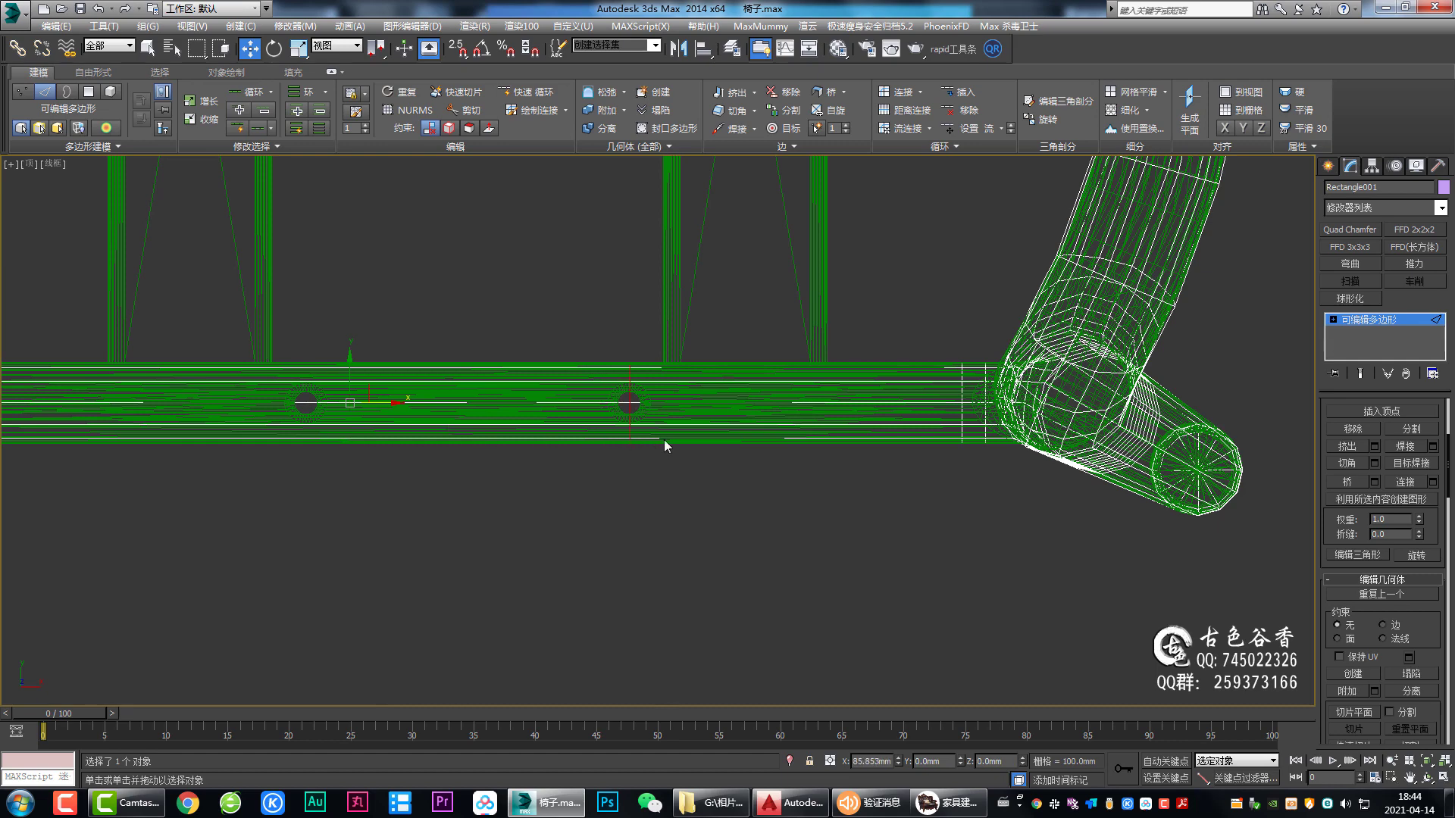
scroll(644, 420, "up", 7)
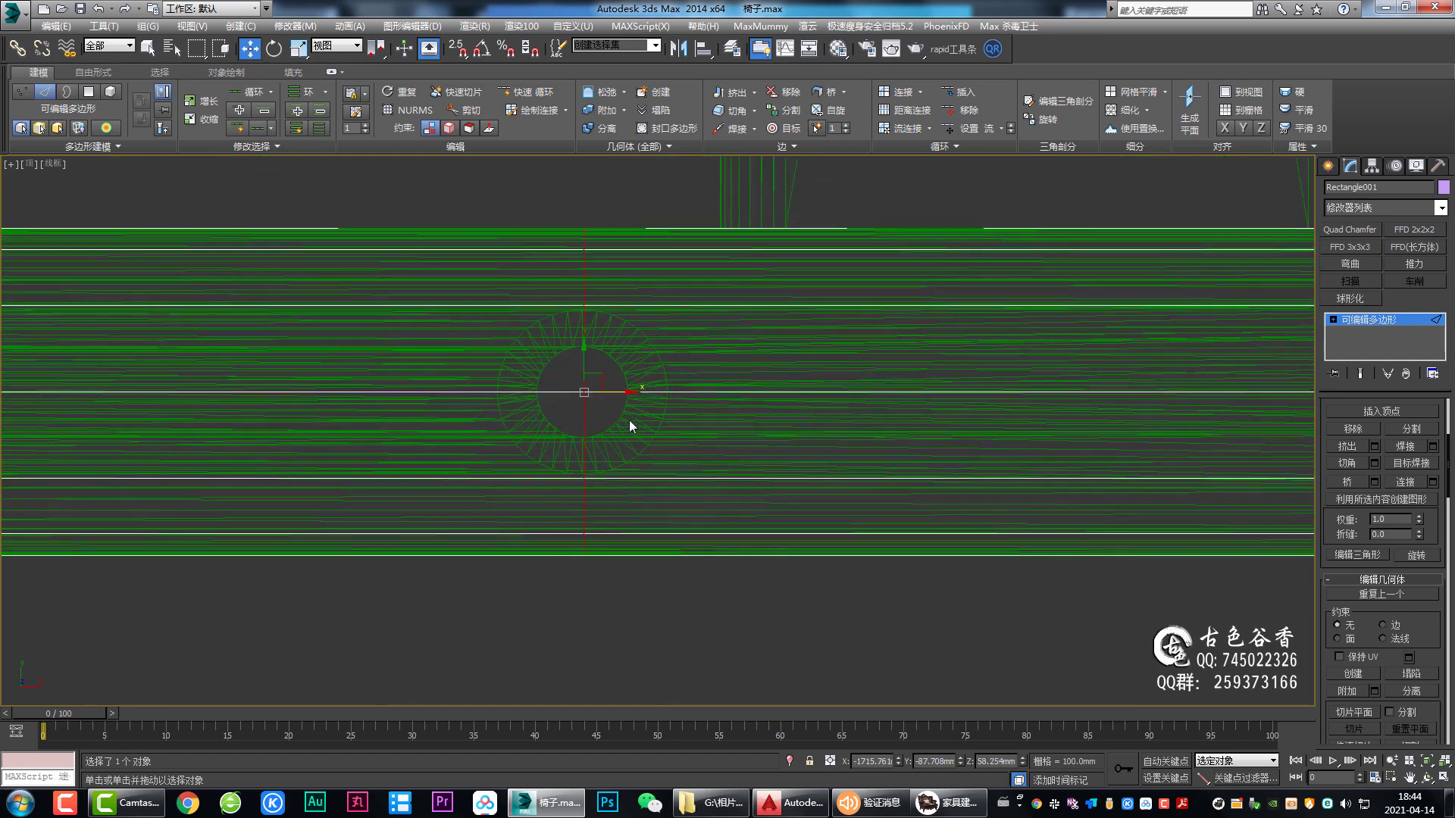
Step: Chamfer the hole's edge loop to 6.901 mm with 2 segments
key("ctrl+shift+c")
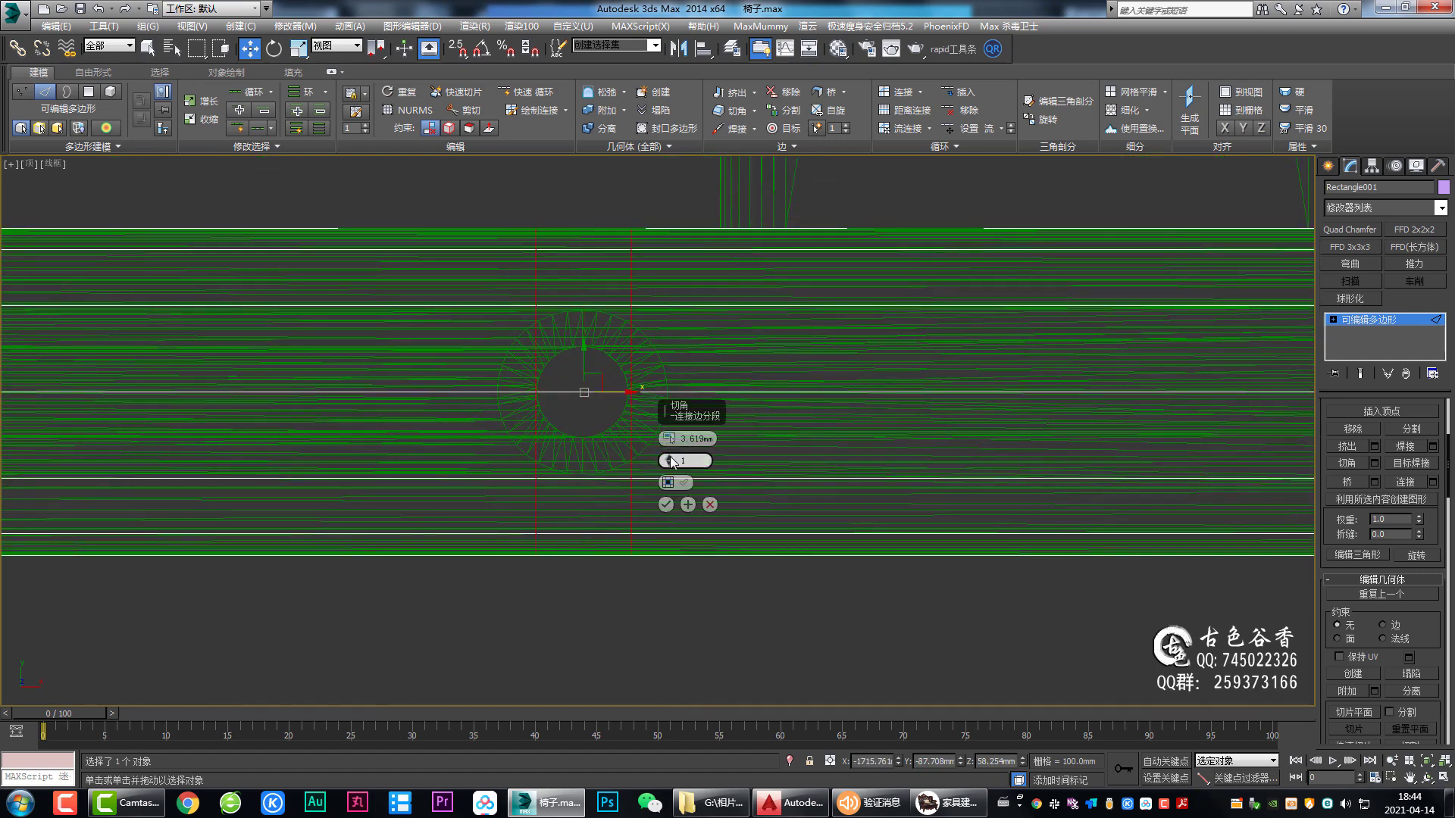
left_click_drag(666, 460, 686, 388)
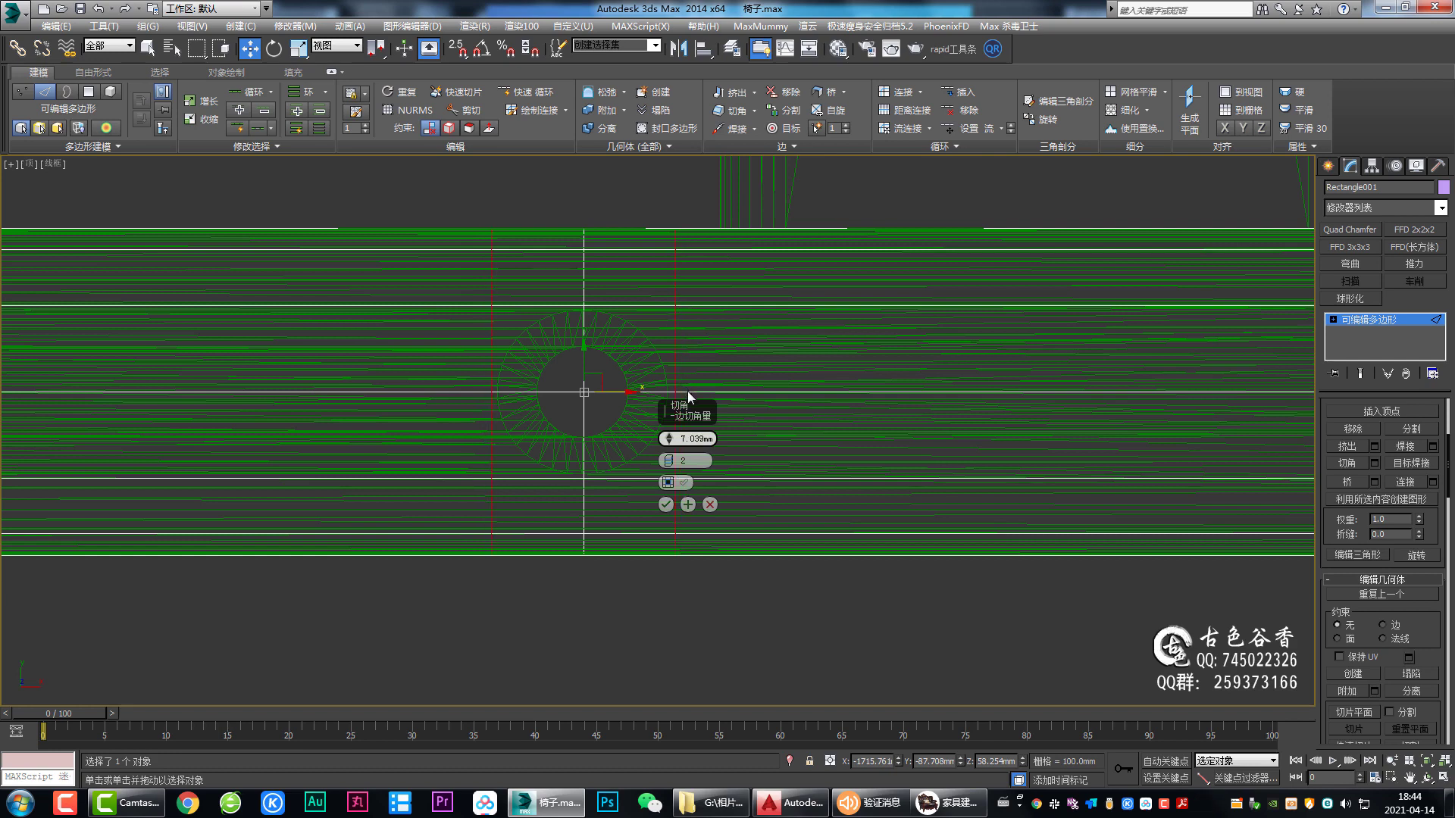
left_click(666, 504)
middle_click_drag(632, 398, 646, 441)
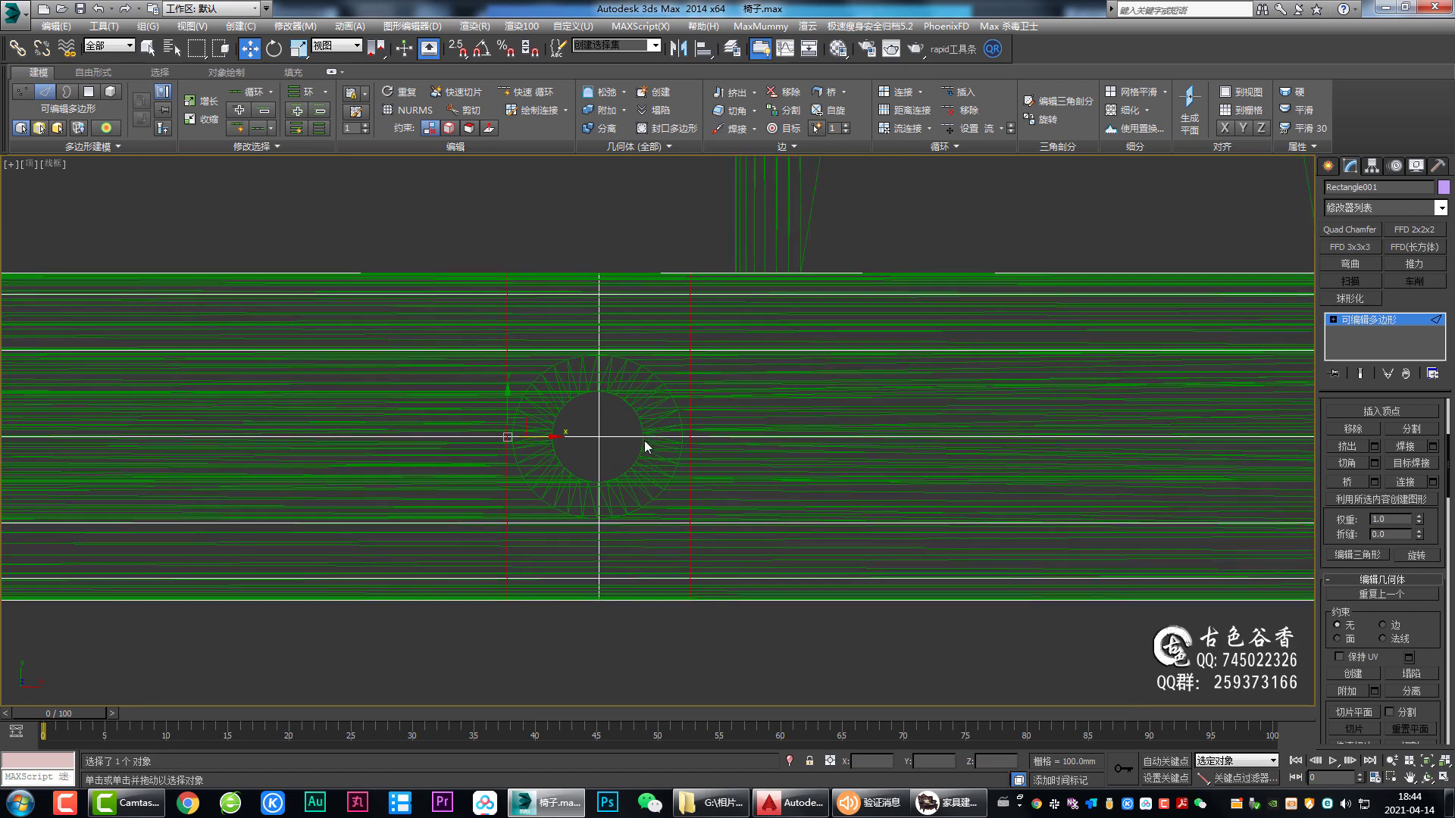
scroll(628, 438, "up", 4)
Step: Connect the four corner vertices diagonally through the centre vertex
key("q")
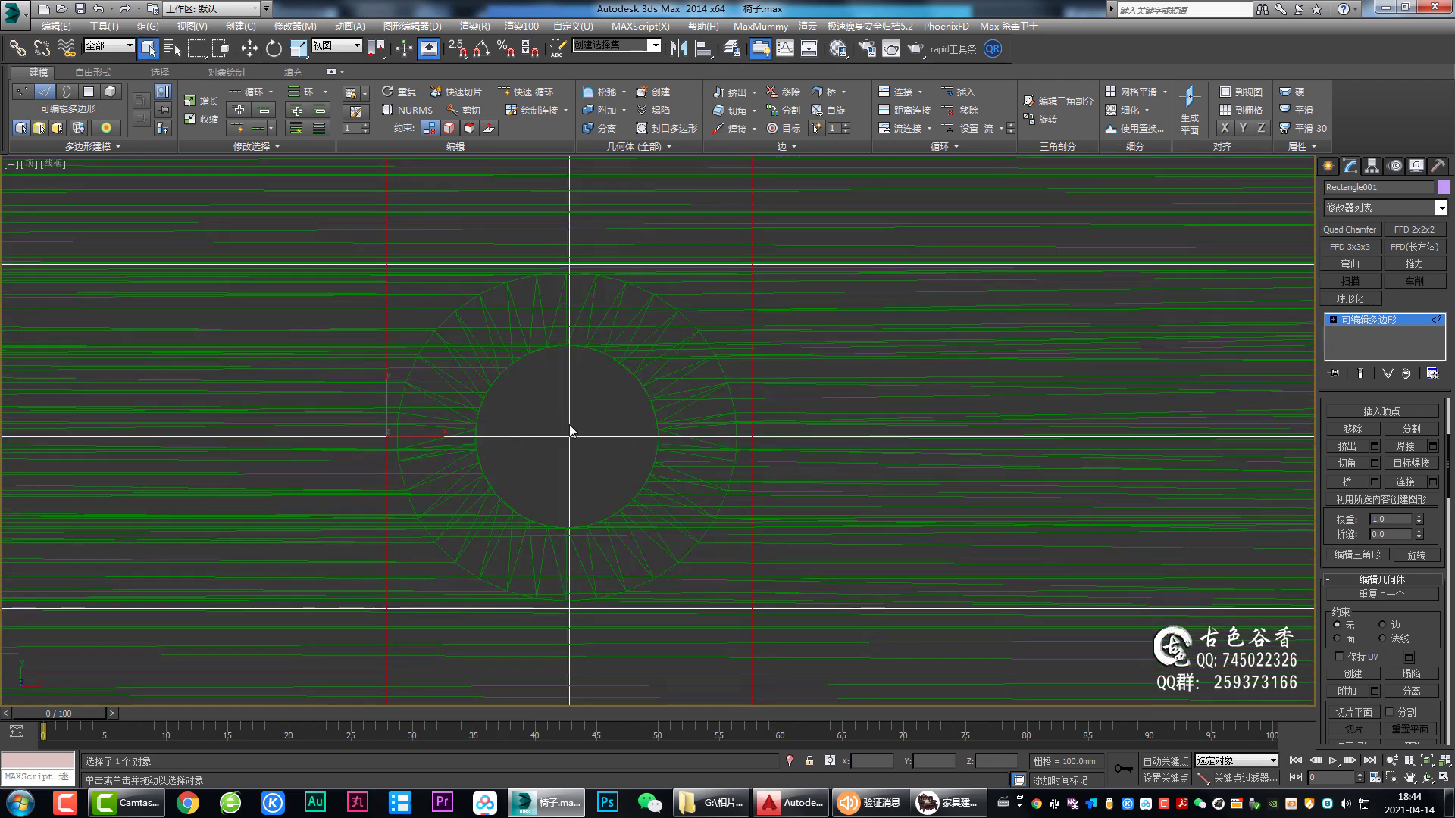
key("1")
left_click_drag(367, 241, 411, 293)
left_click(569, 437, "ctrl")
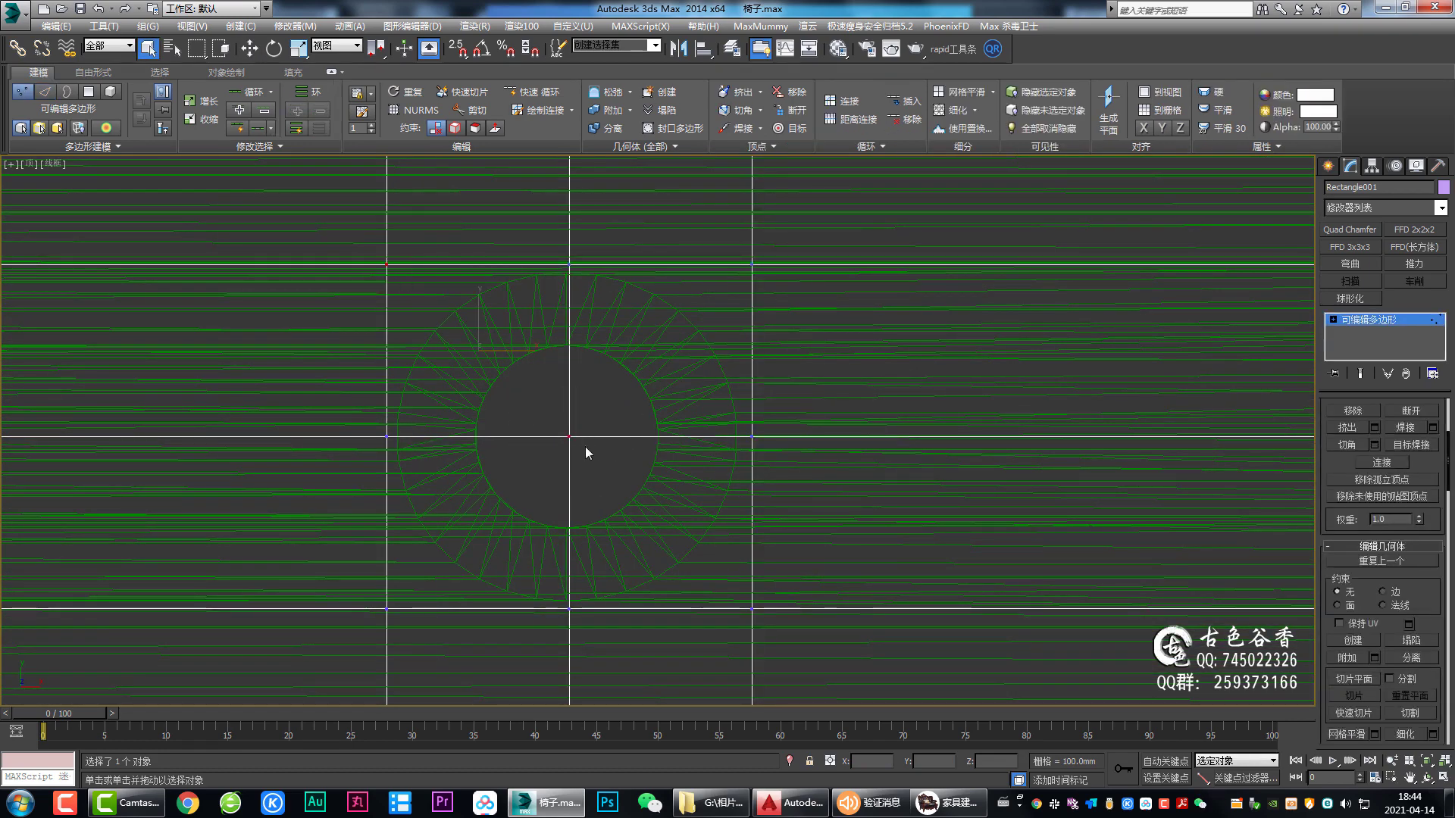
left_click(750, 265, "ctrl")
left_click_drag(790, 633, 792, 635, "ctrl")
left_click(386, 609, "ctrl")
key("ctrl+shift+e")
scroll(570, 440, "up", 2)
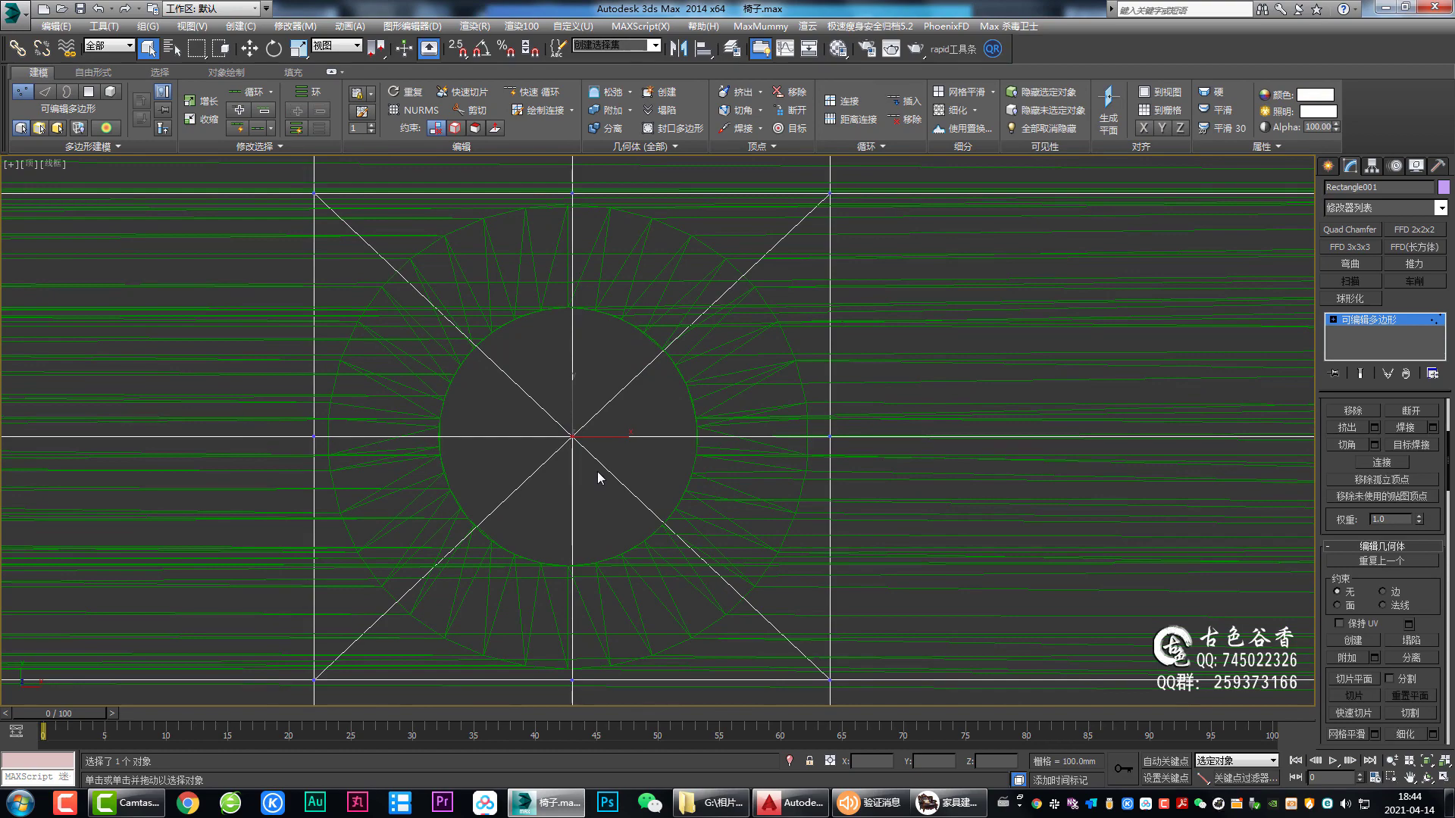
key("alt+w")
key("alt+w")
key("alt+q")
Step: Chamfer the centre vertex to about 6.39 mm, forming an octagon around the hole
scroll(823, 471, "down", 5)
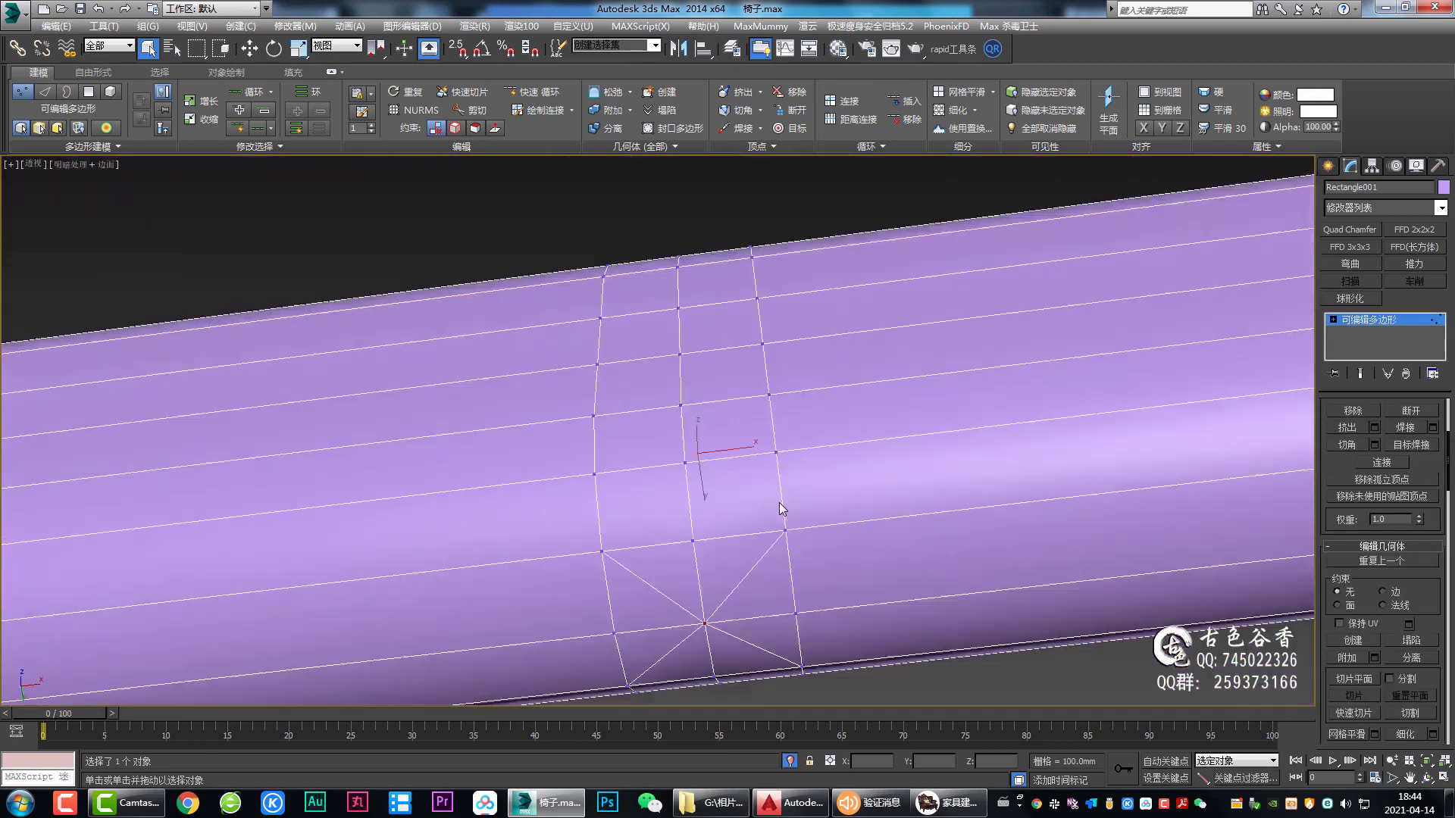
middle_click_drag(783, 507, 734, 464, "alt")
key("t")
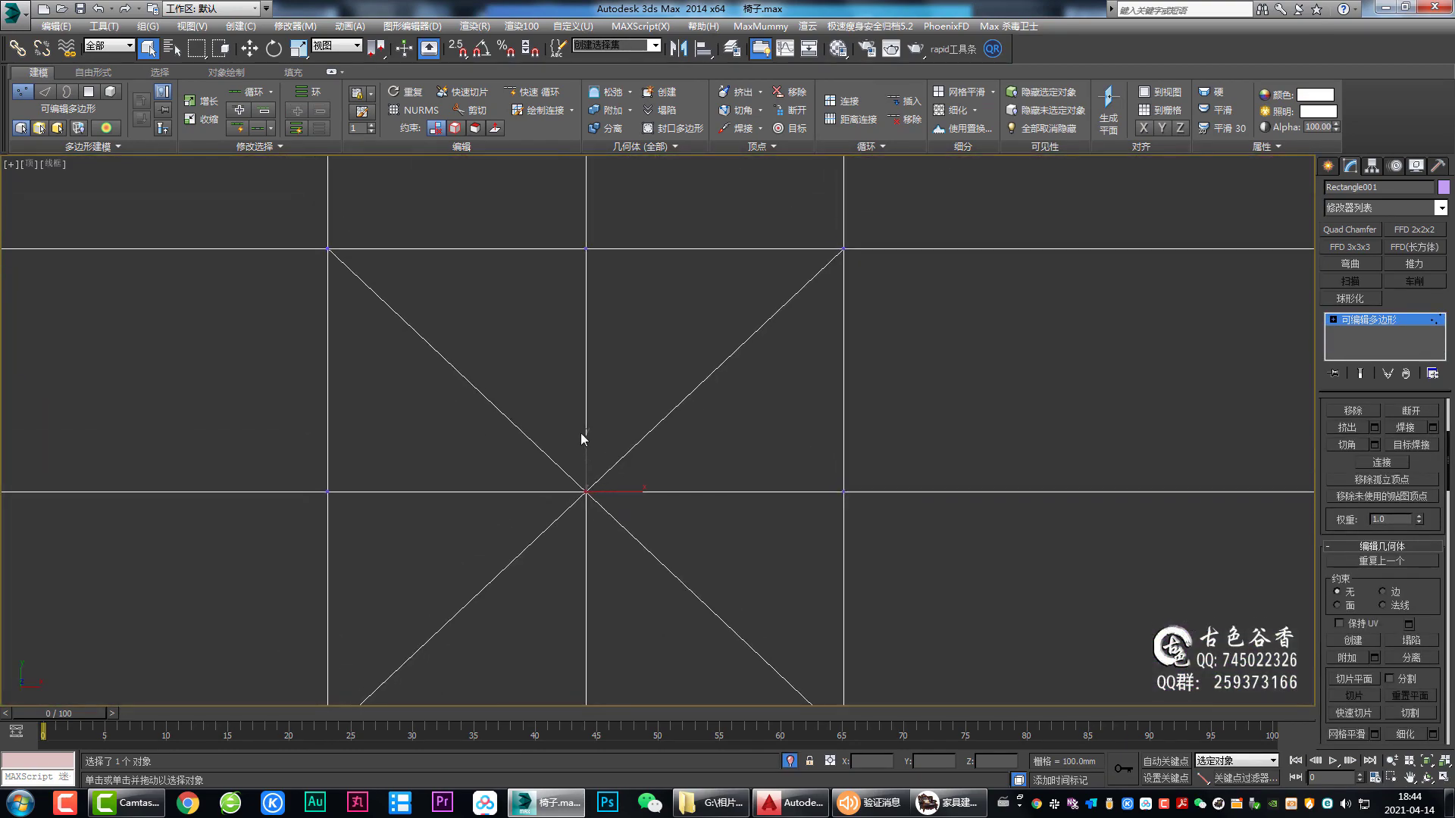
key("ctrl+shift+c")
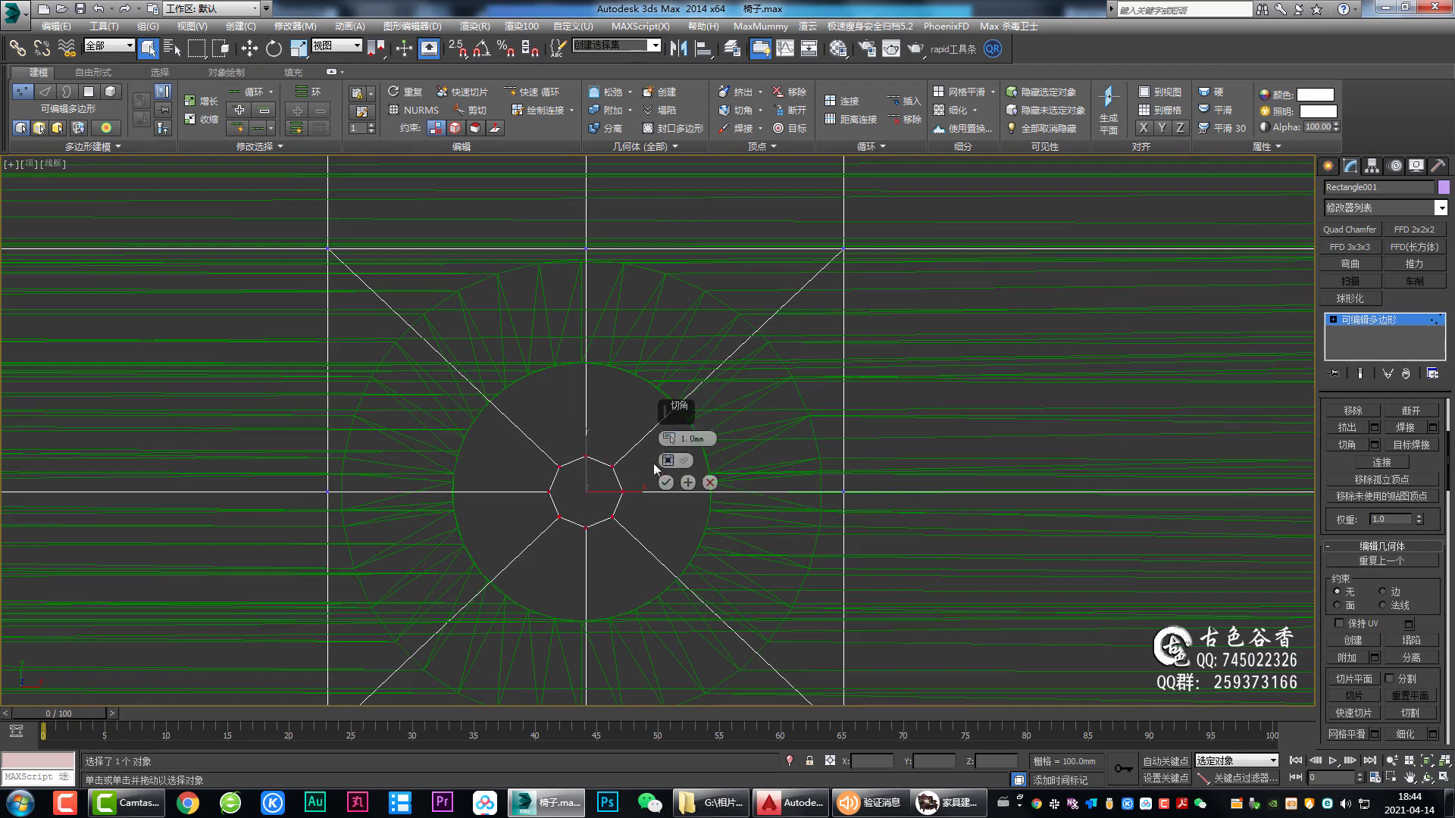
left_click_drag(668, 439, 707, 334)
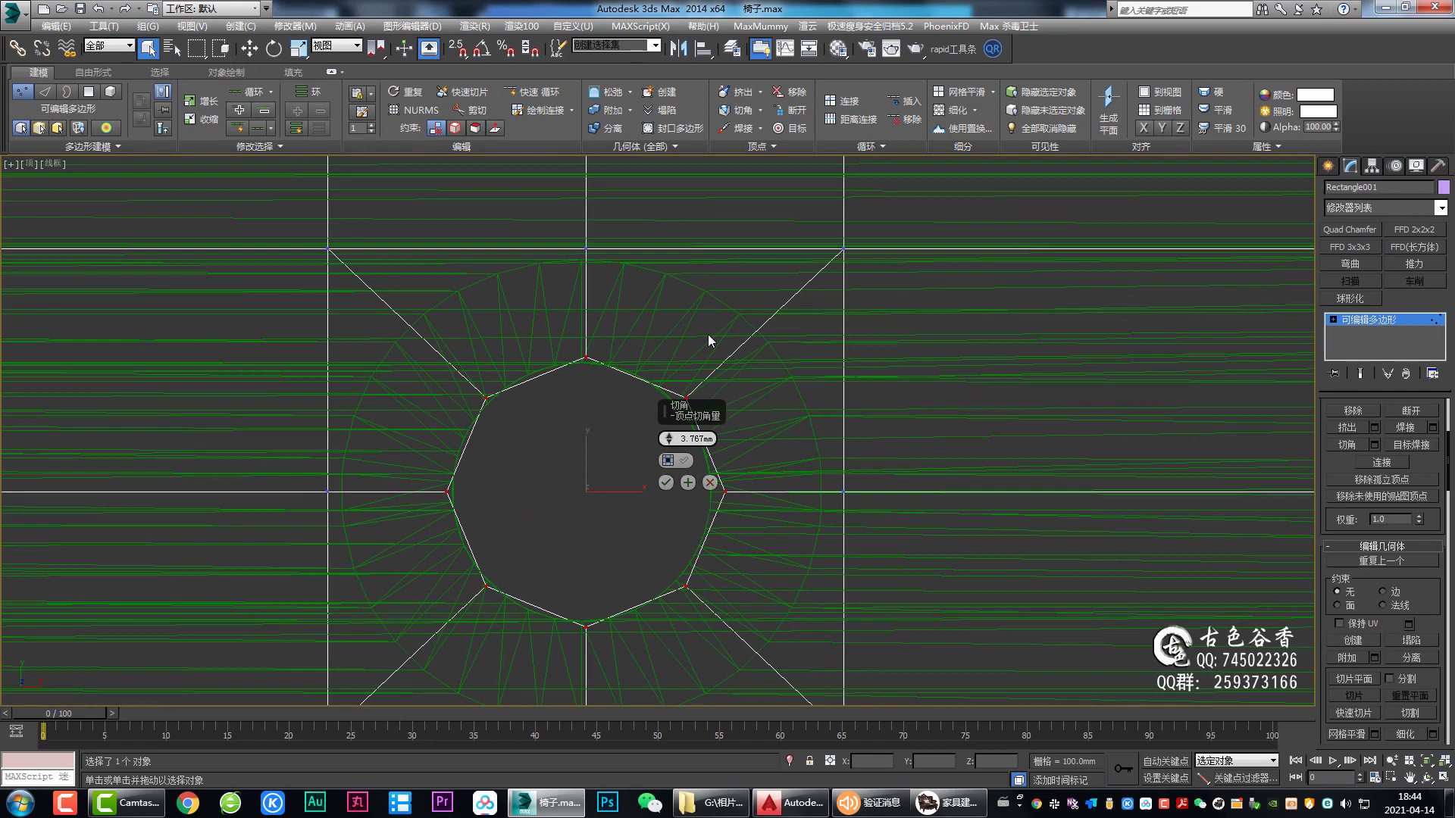
left_click_drag(708, 334, 761, 238)
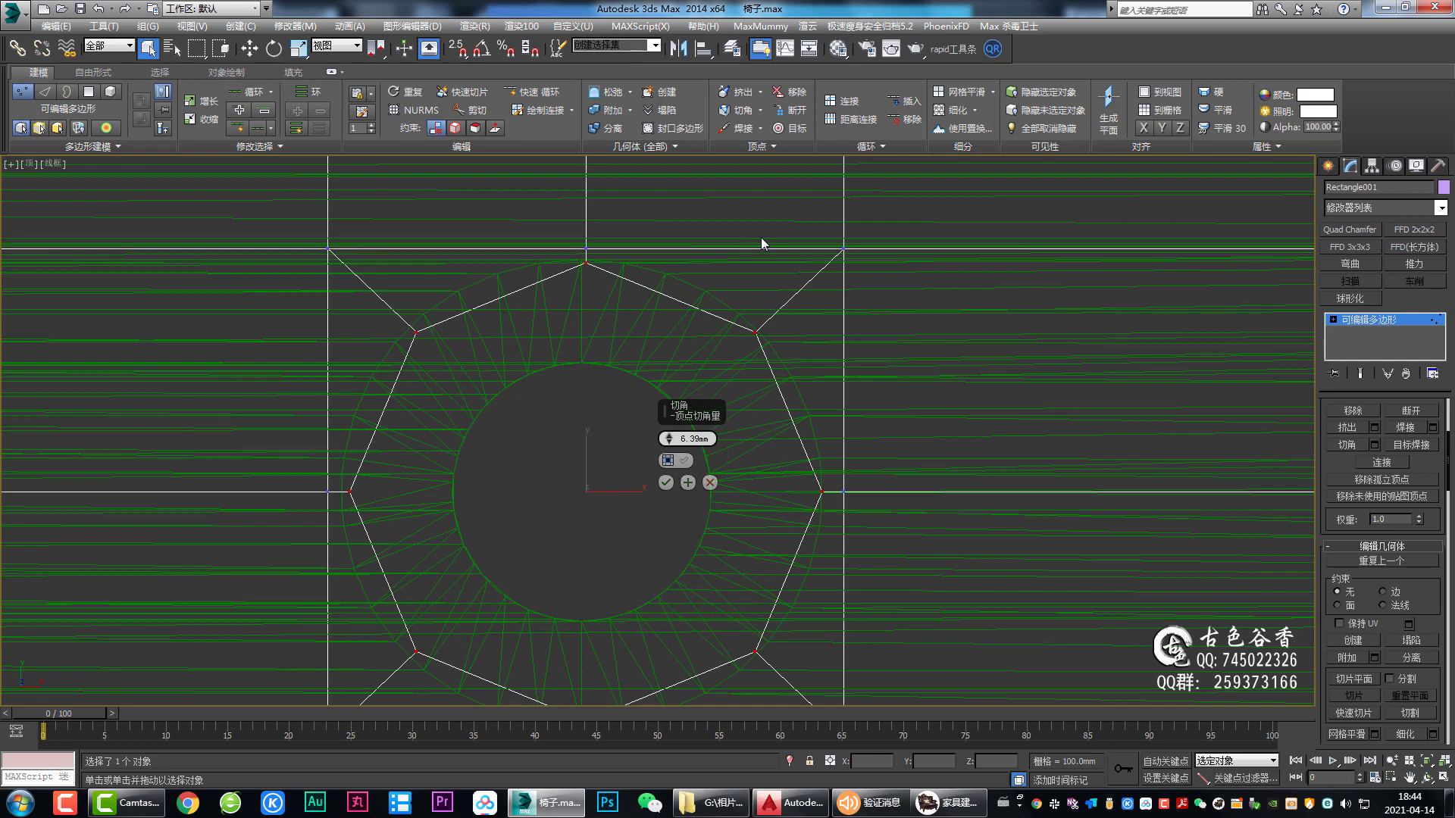
left_click(666, 482)
Step: Select the centre vertex and pull it up and to the left
left_click(585, 492)
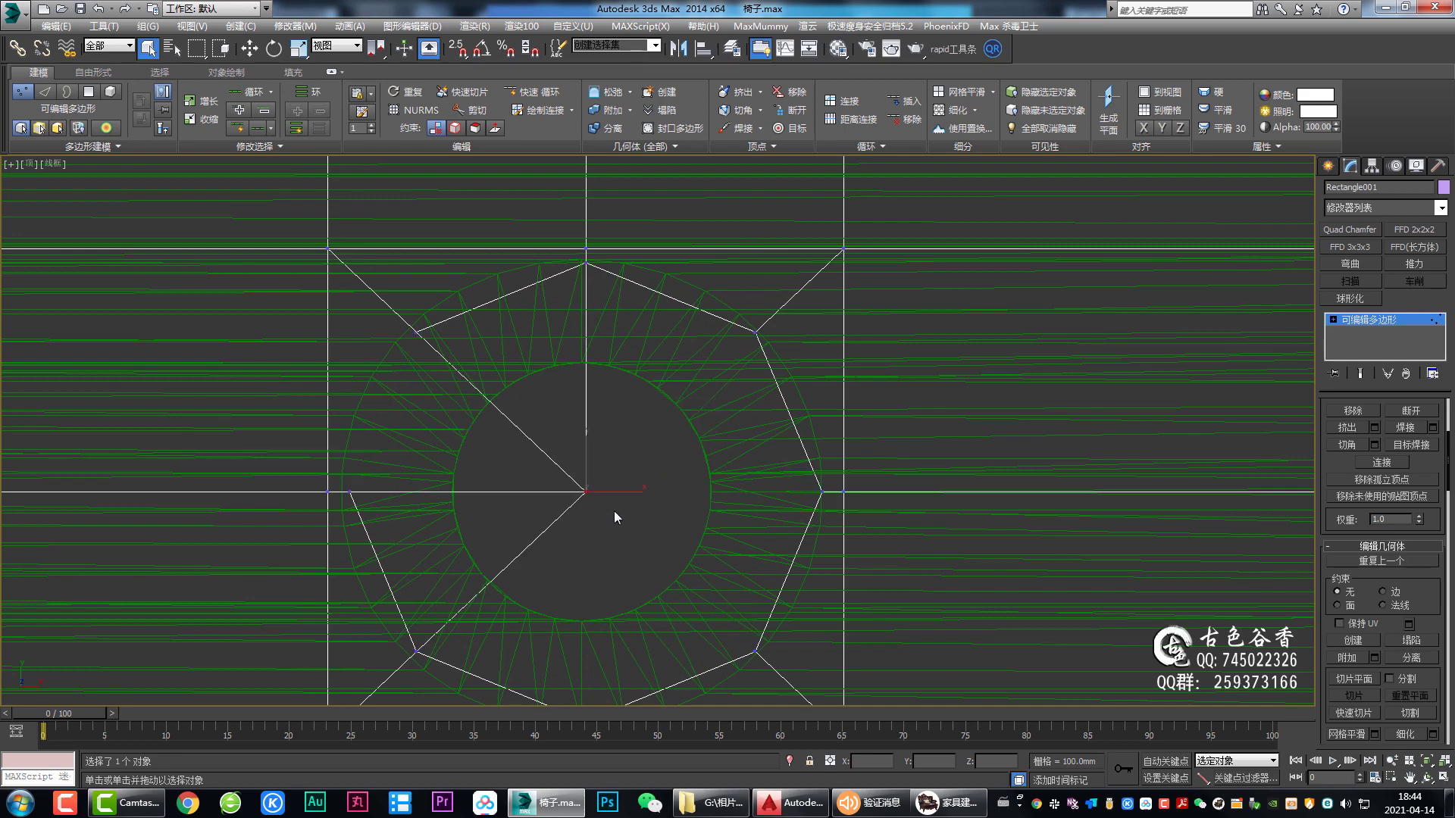
key("w")
left_click_drag(587, 476, 388, 397)
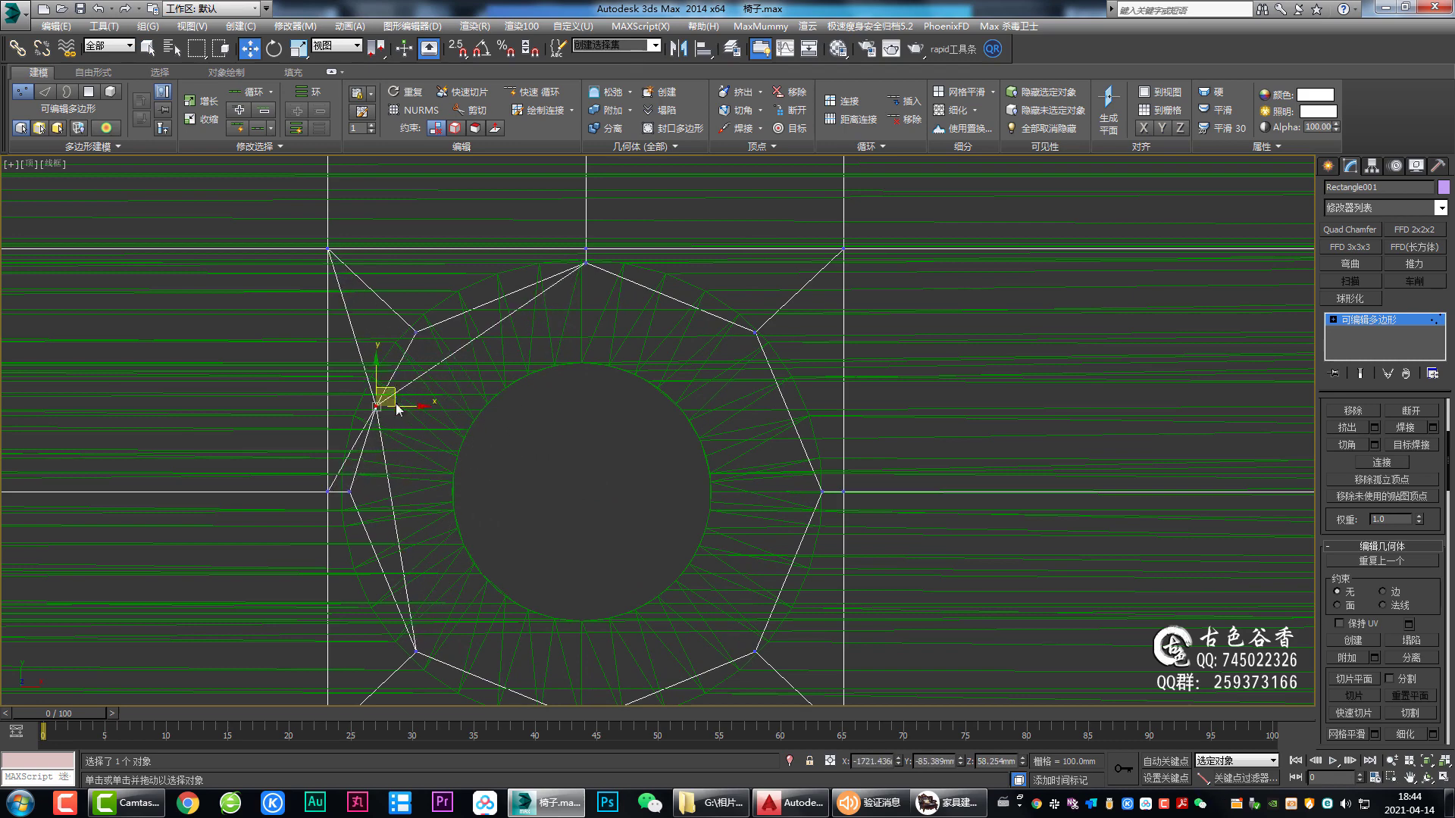
Step: Undo the centre vertex move and pull the sunken vertex outward to round the octagon
key("ctrl+z")
key("alt+w")
key("alt+w")
key("z")
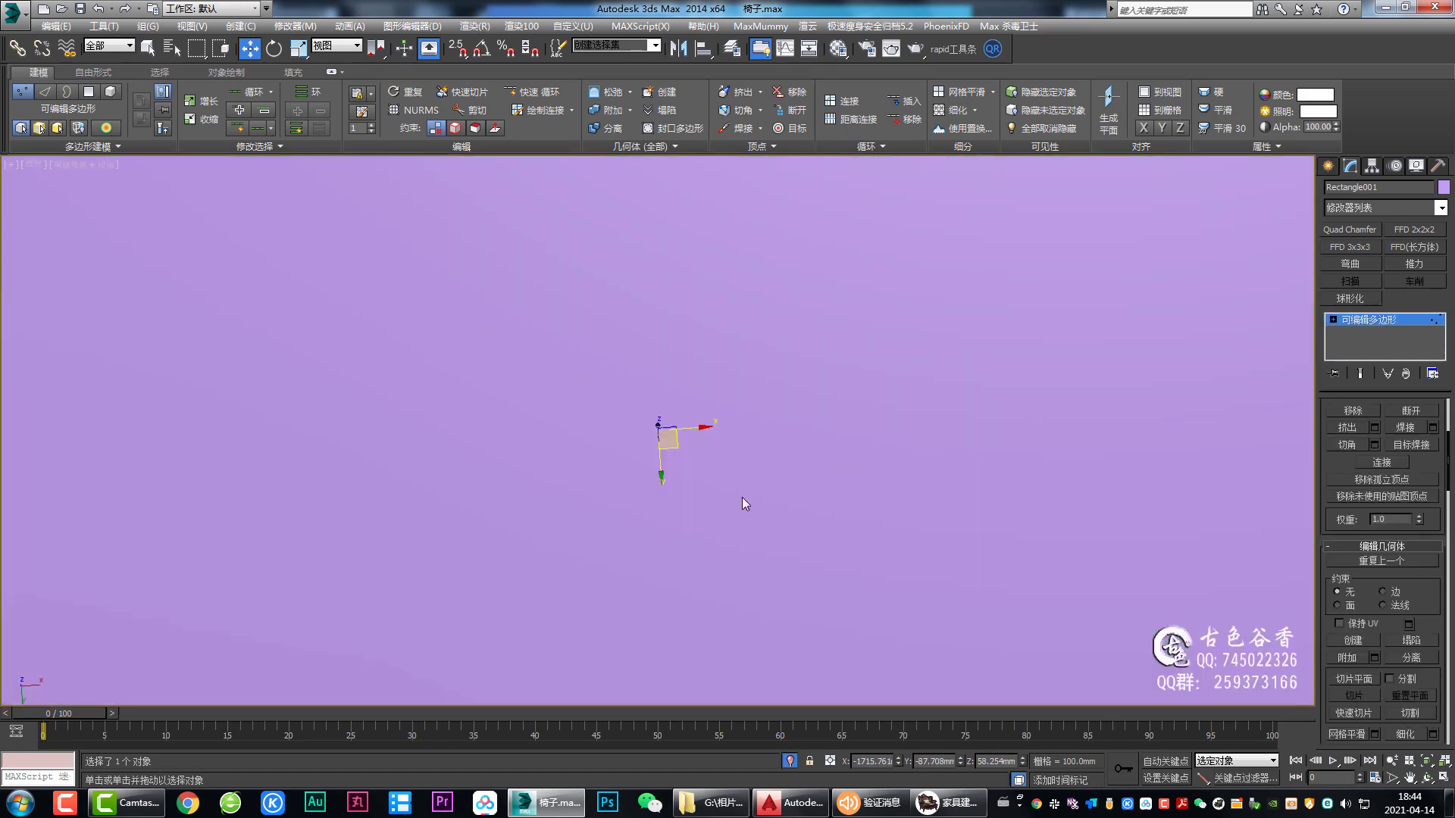
scroll(743, 497, "down", 3)
scroll(728, 503, "down", 1)
middle_click_drag(729, 503, 733, 497, "alt")
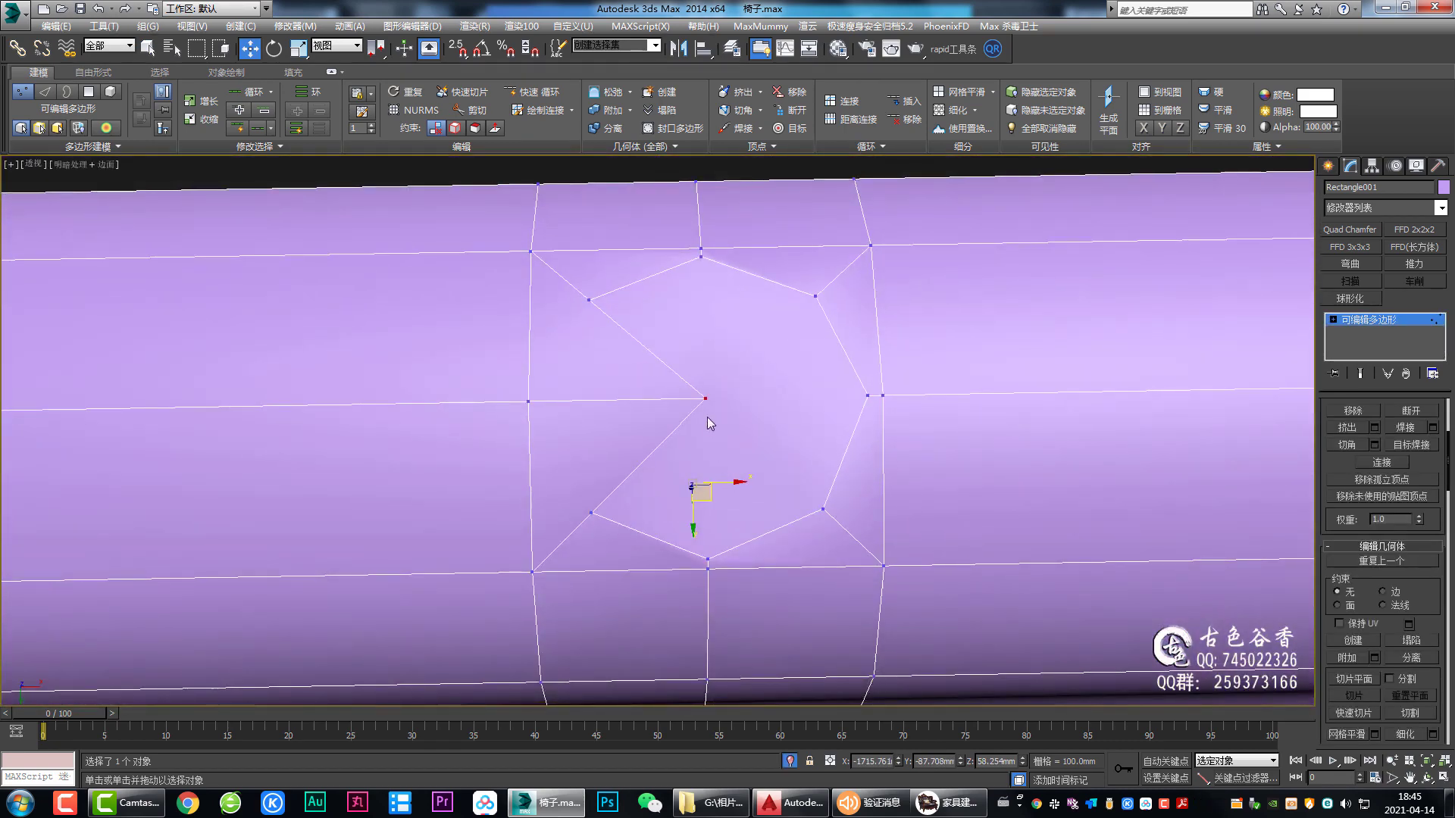
left_click_drag(705, 402, 570, 400)
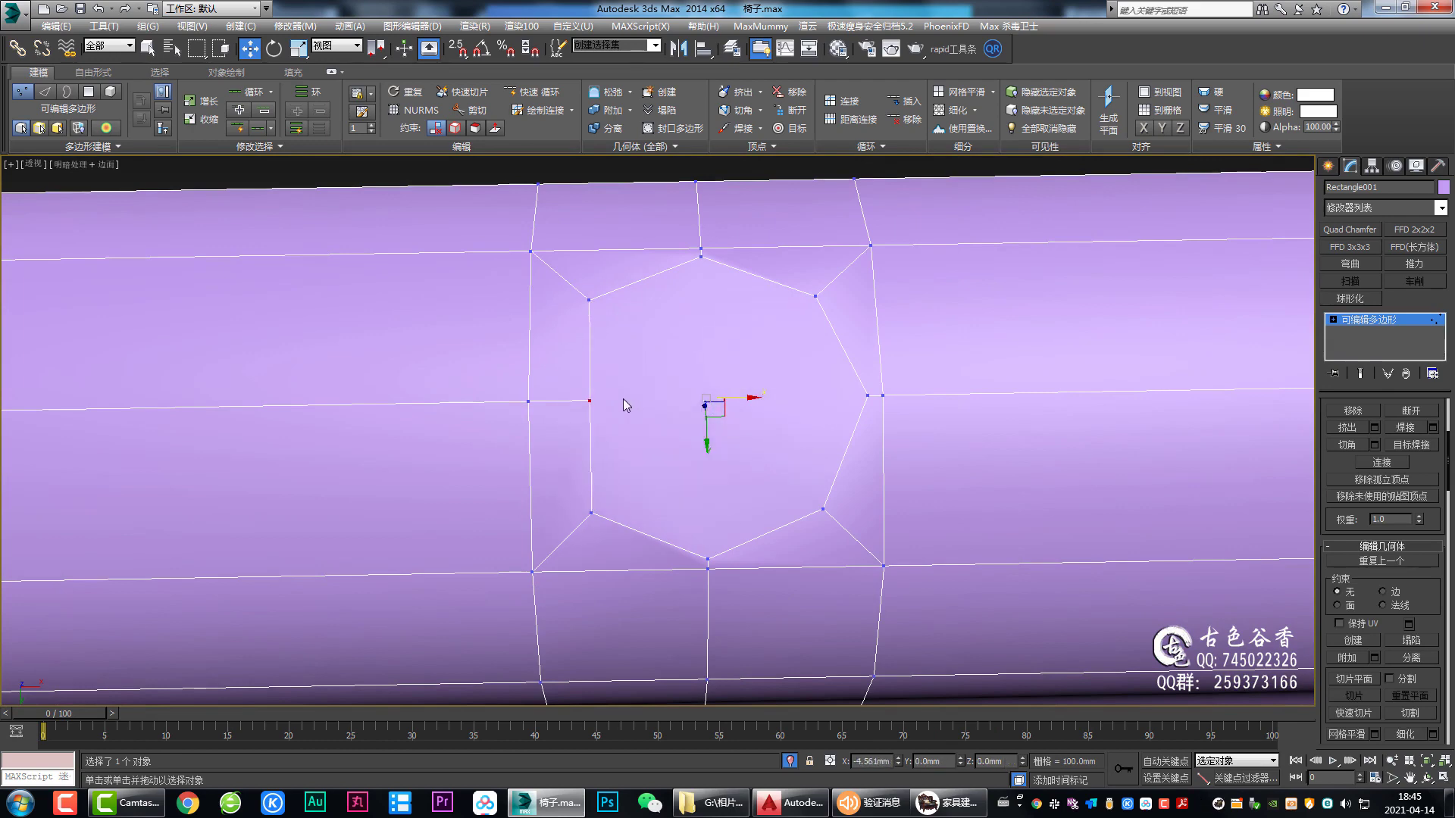
Step: In wireframe Front view, snap octagon vertices onto neighbours with 2.5D vertex snap
key("f")
key("F3")
middle_click_drag(452, 395, 592, 392)
scroll(538, 477, "up", 4)
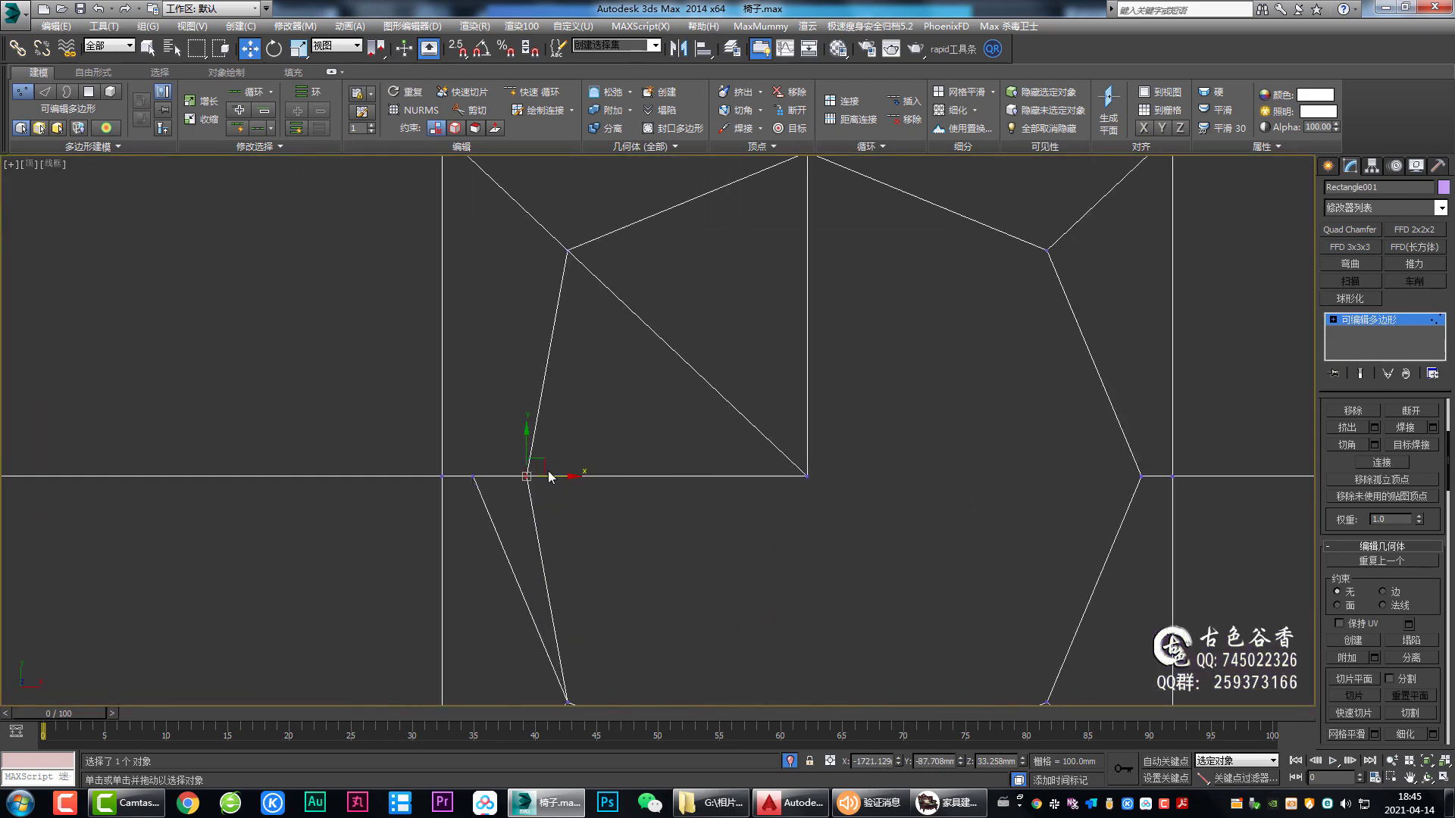
key("s")
left_click_drag(547, 469, 474, 476)
left_click(810, 475)
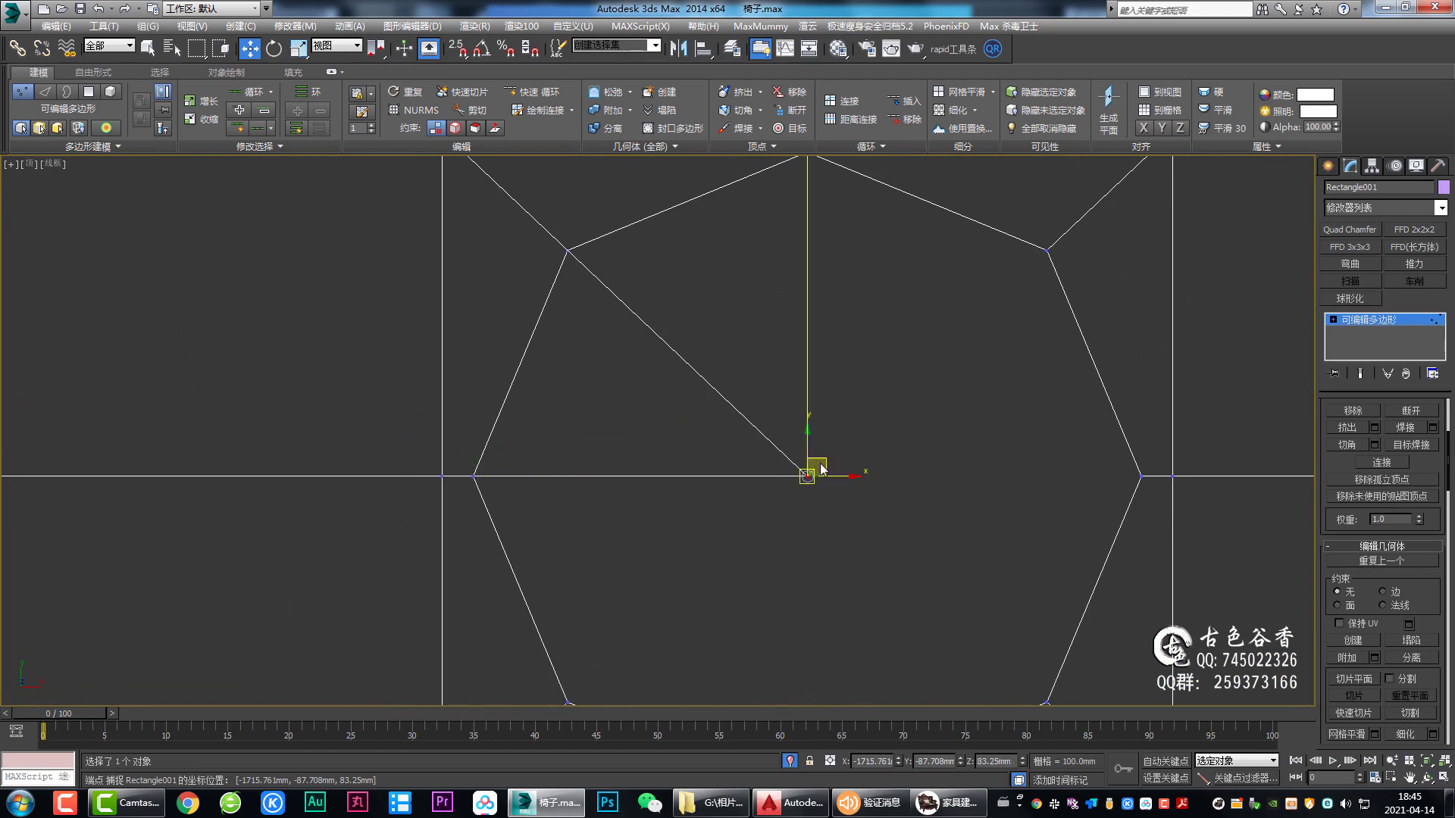
left_click_drag(830, 472, 478, 479)
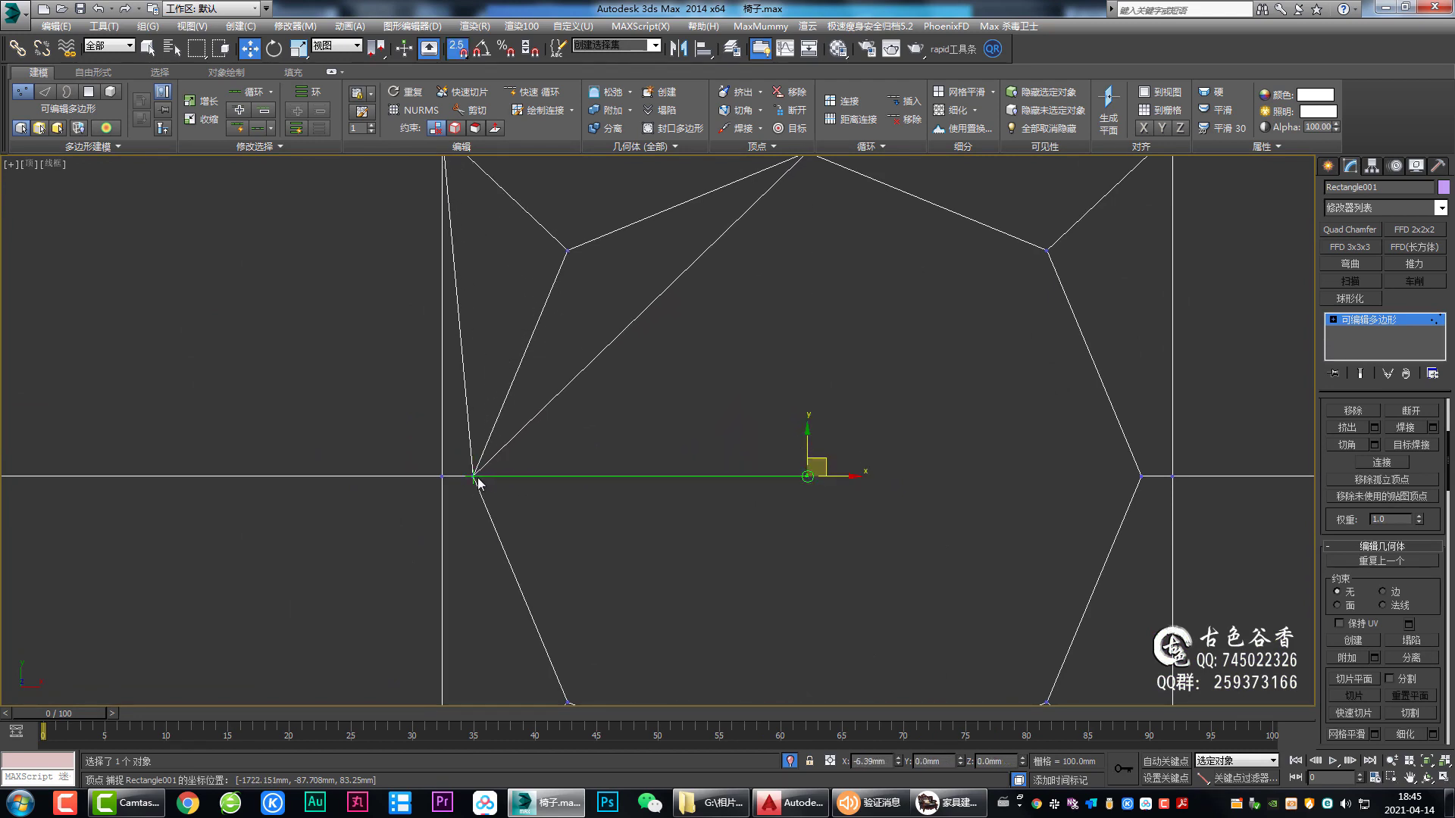
key("ctrl+z")
Step: Move the remaining stray vertex and snap it onto its neighbouring corner in Top view
key("F3")
scroll(938, 539, "down", 3)
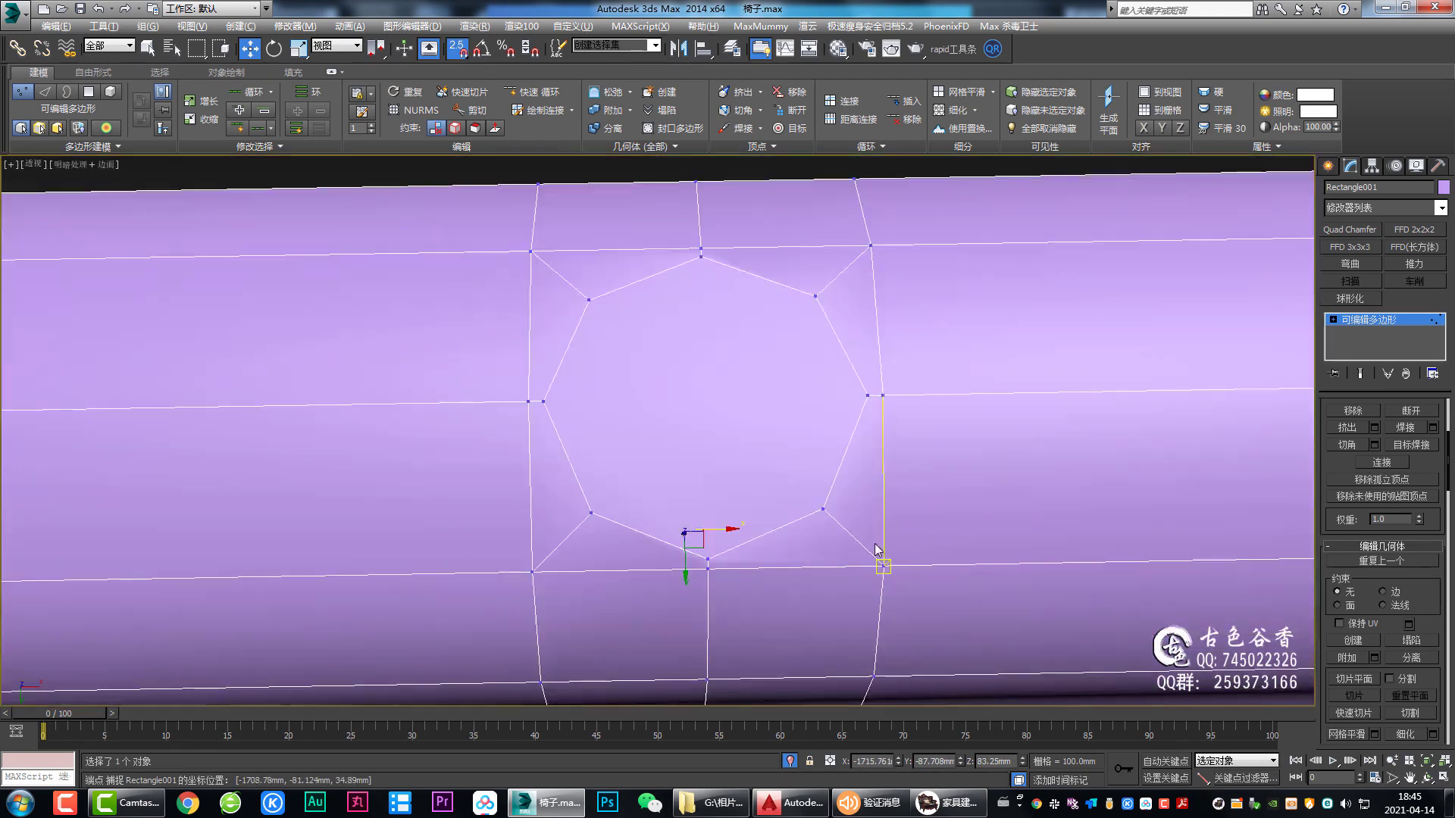
scroll(721, 511, "up", 6)
scroll(728, 523, "down", 2)
scroll(740, 545, "down", 2)
scroll(750, 493, "down", 2)
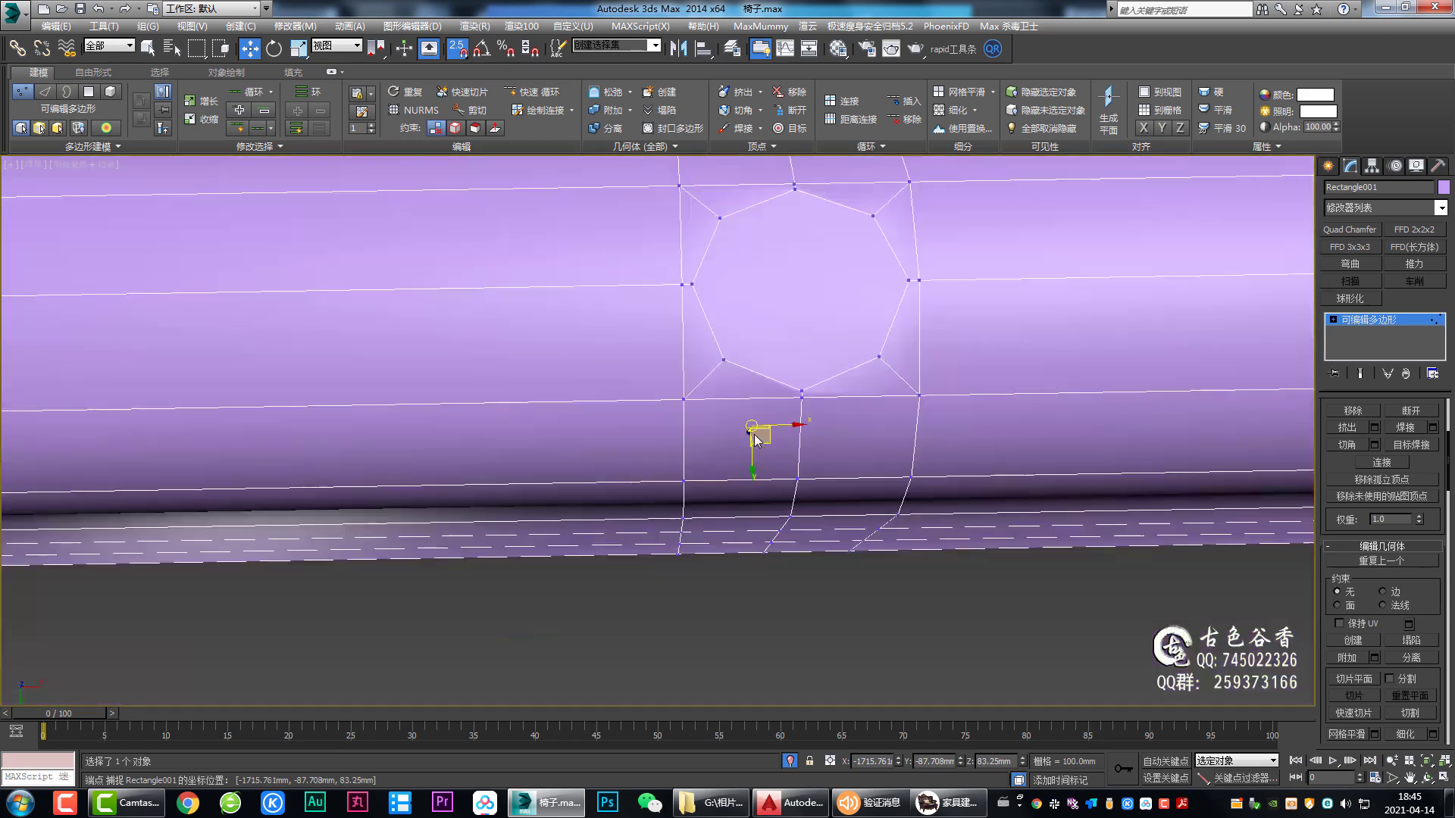
middle_click_drag(785, 432, 772, 475, "alt")
scroll(743, 348, "up", 4)
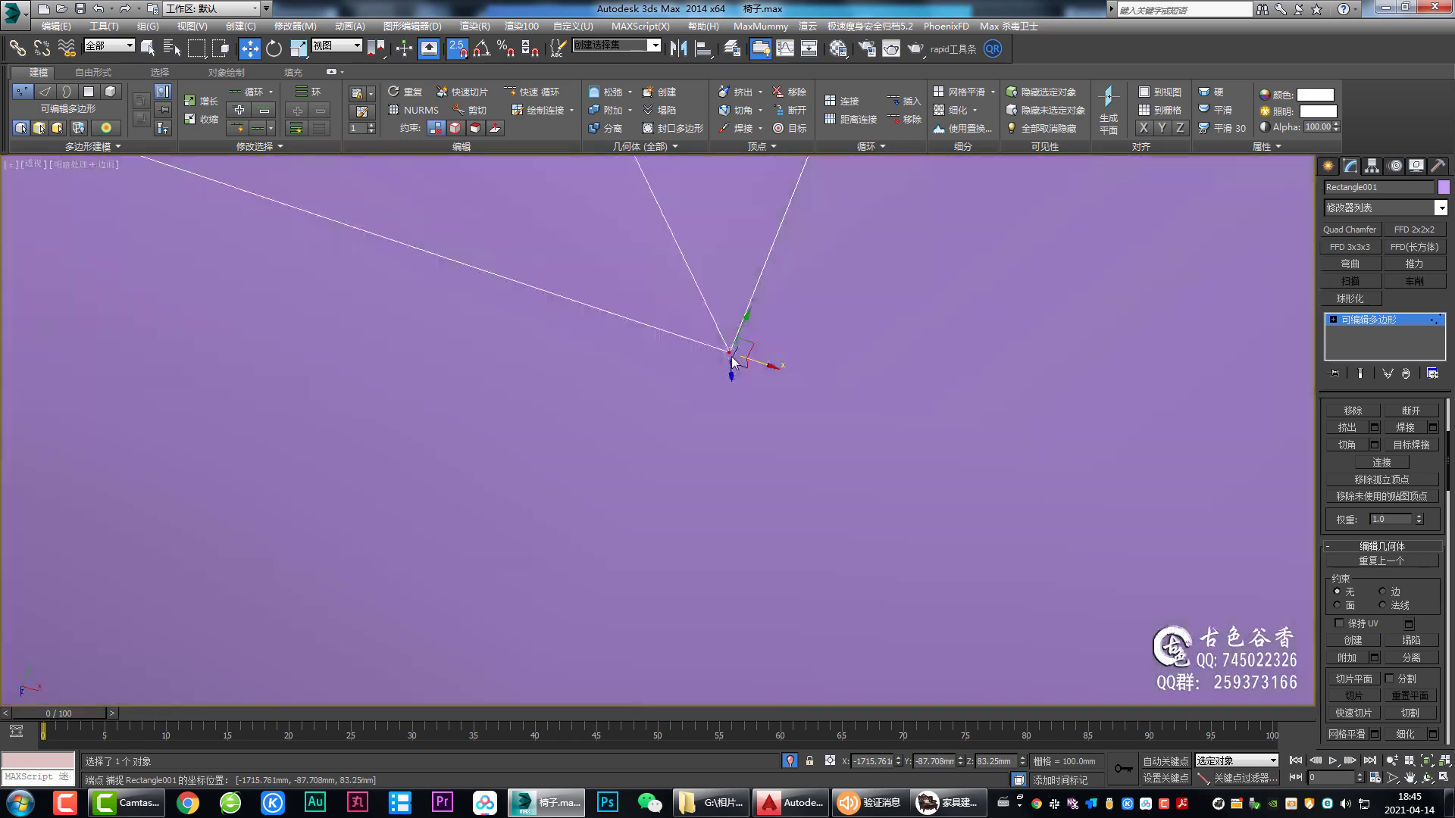
scroll(766, 503, "down", 3)
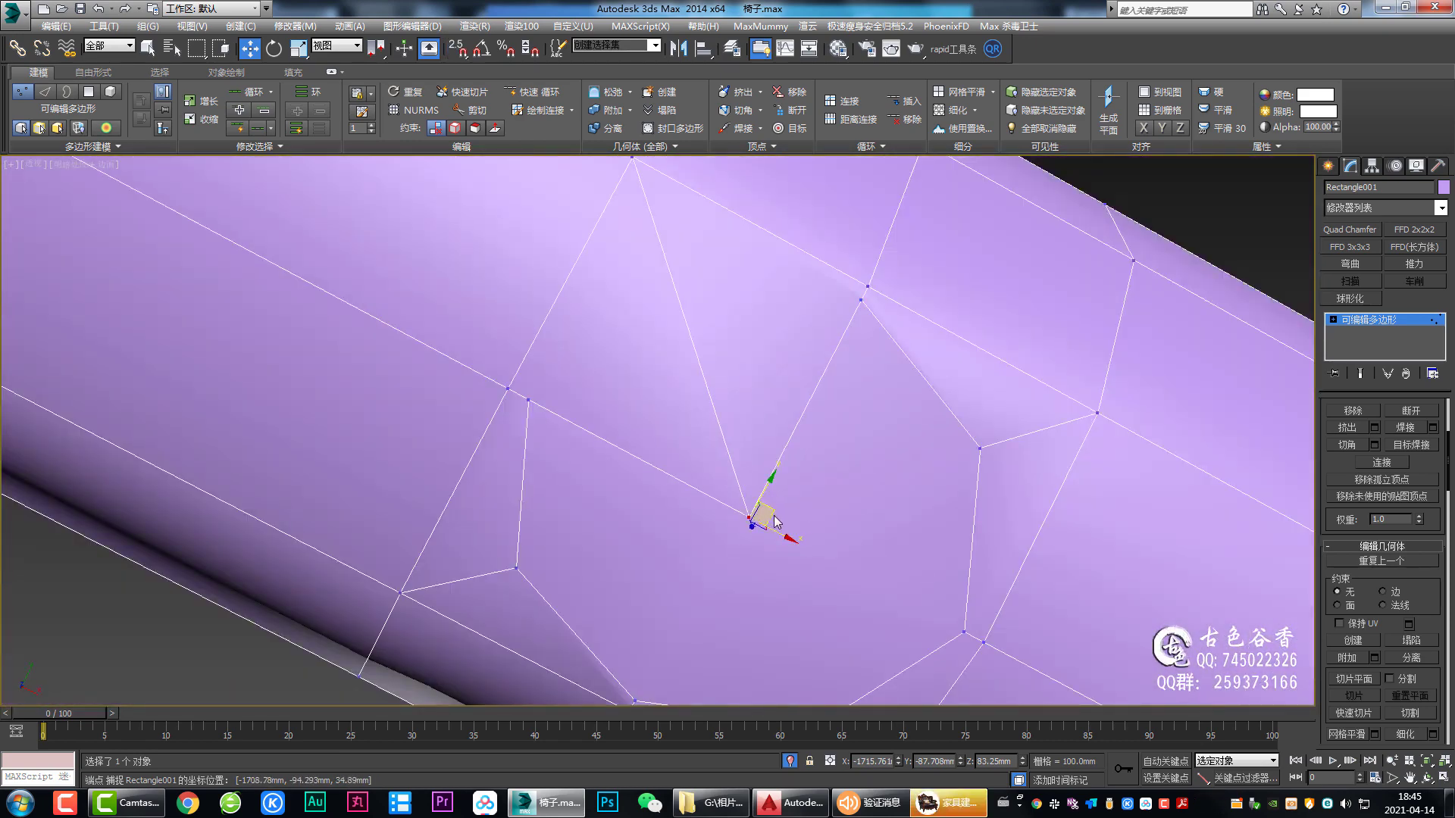
left_click_drag(774, 520, 693, 291)
key("t")
key("F3")
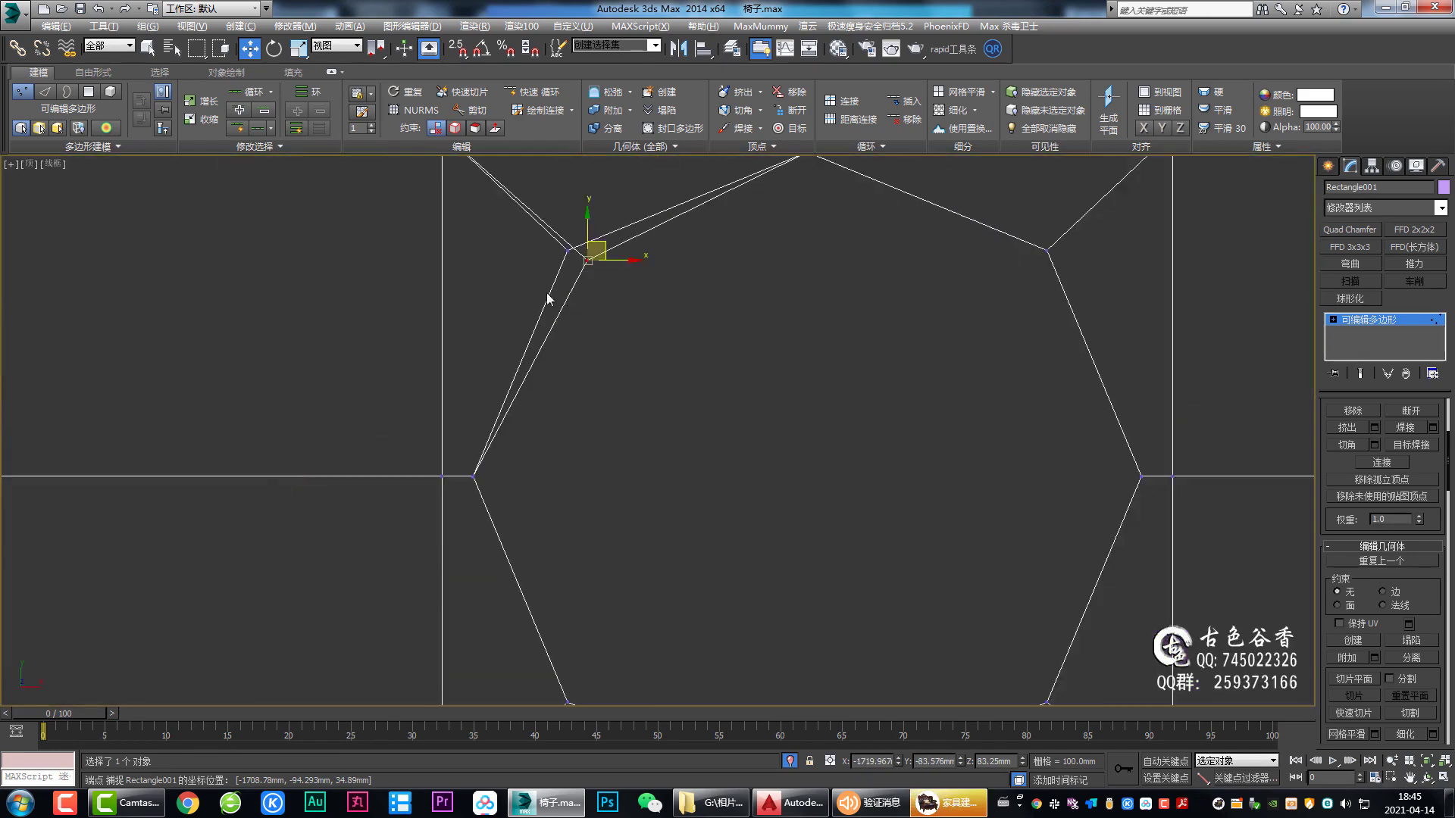
left_click_drag(614, 388, 593, 377)
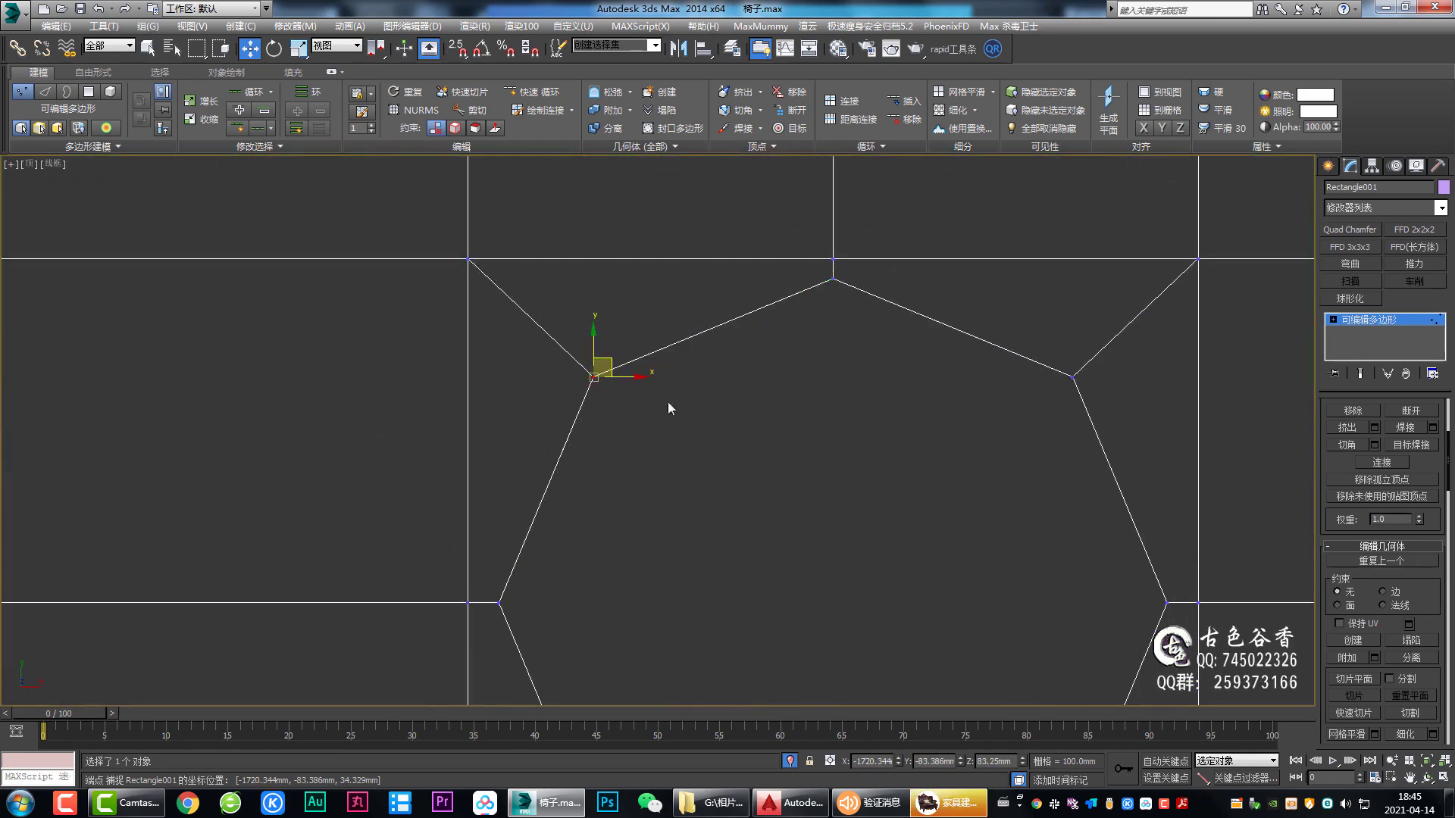
scroll(667, 402, "down", 3)
Step: Select the octagon face on the tube in polygon mode
key("q")
key("4")
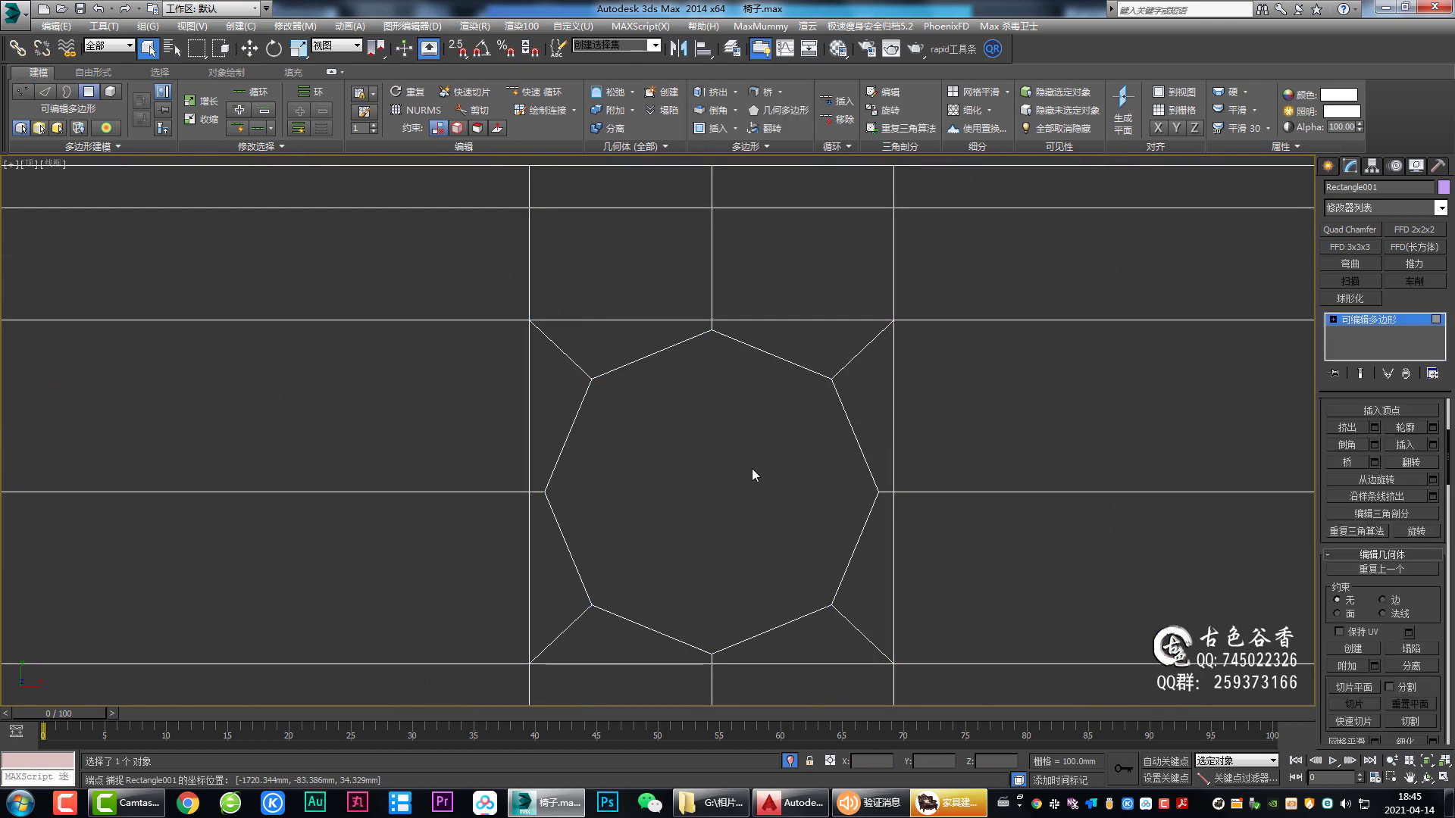
middle_click_drag(681, 372, 676, 400)
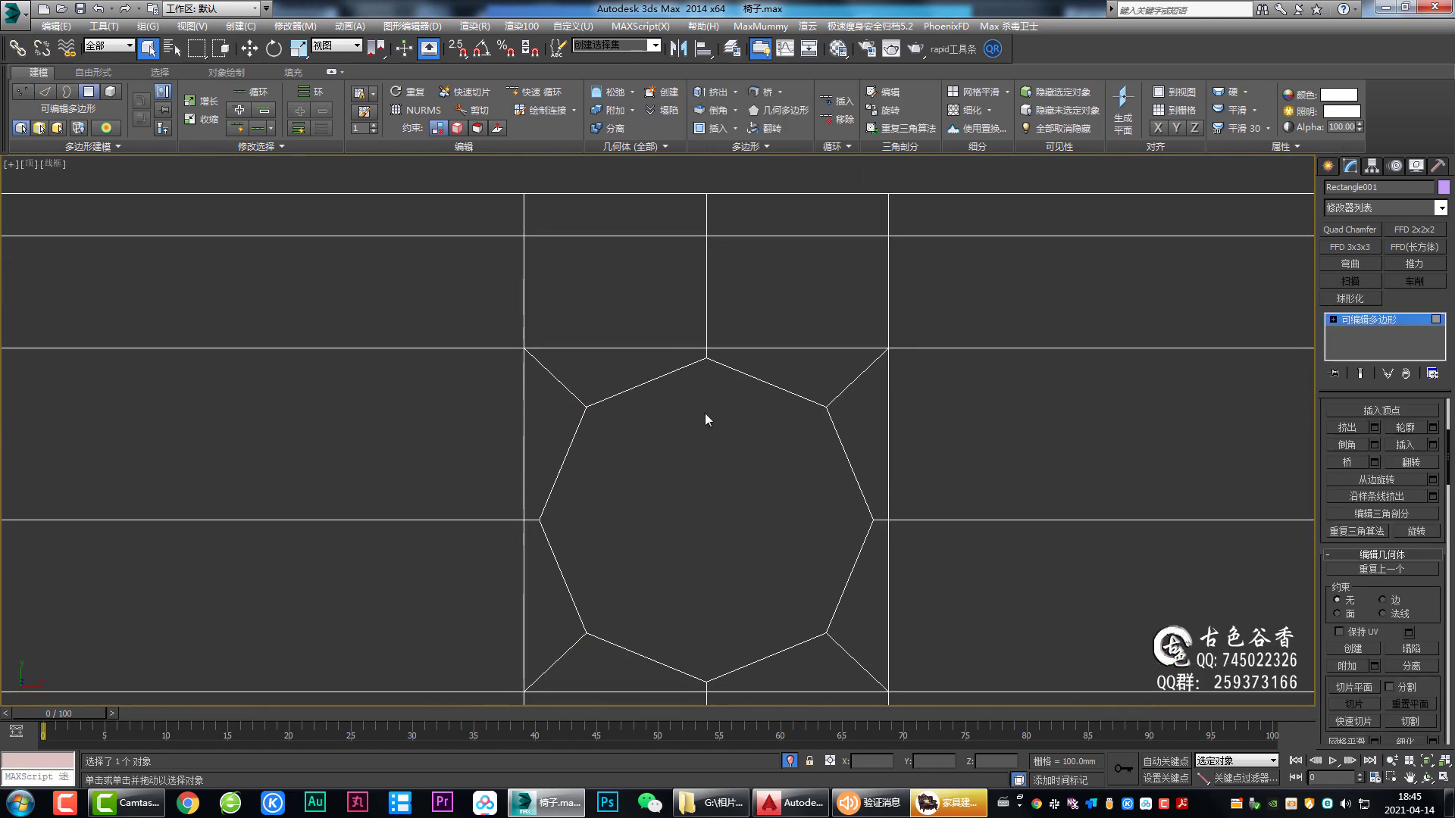
left_click(726, 516)
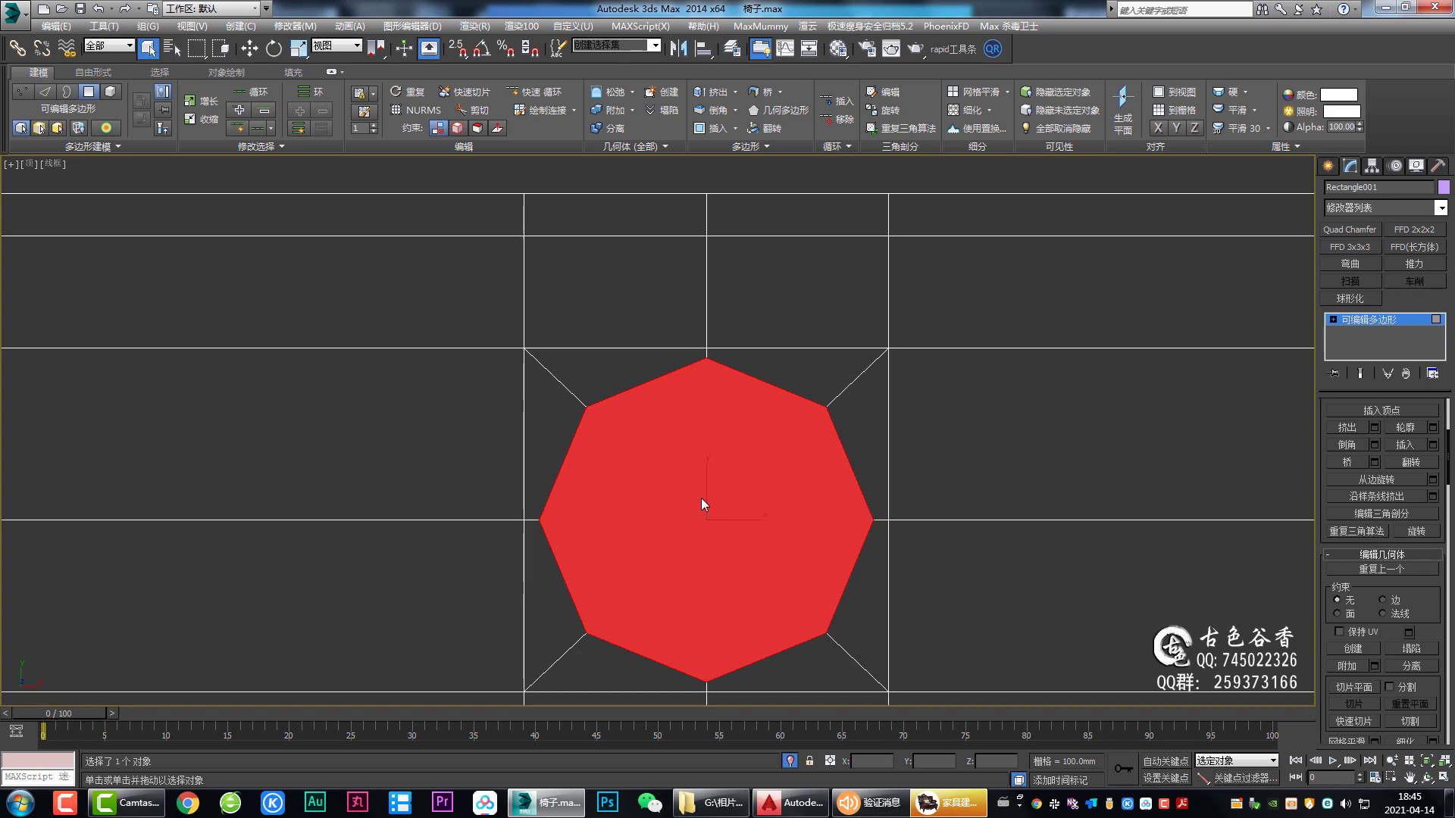
middle_click_drag(702, 497, 732, 477)
scroll(732, 477, "up", 2)
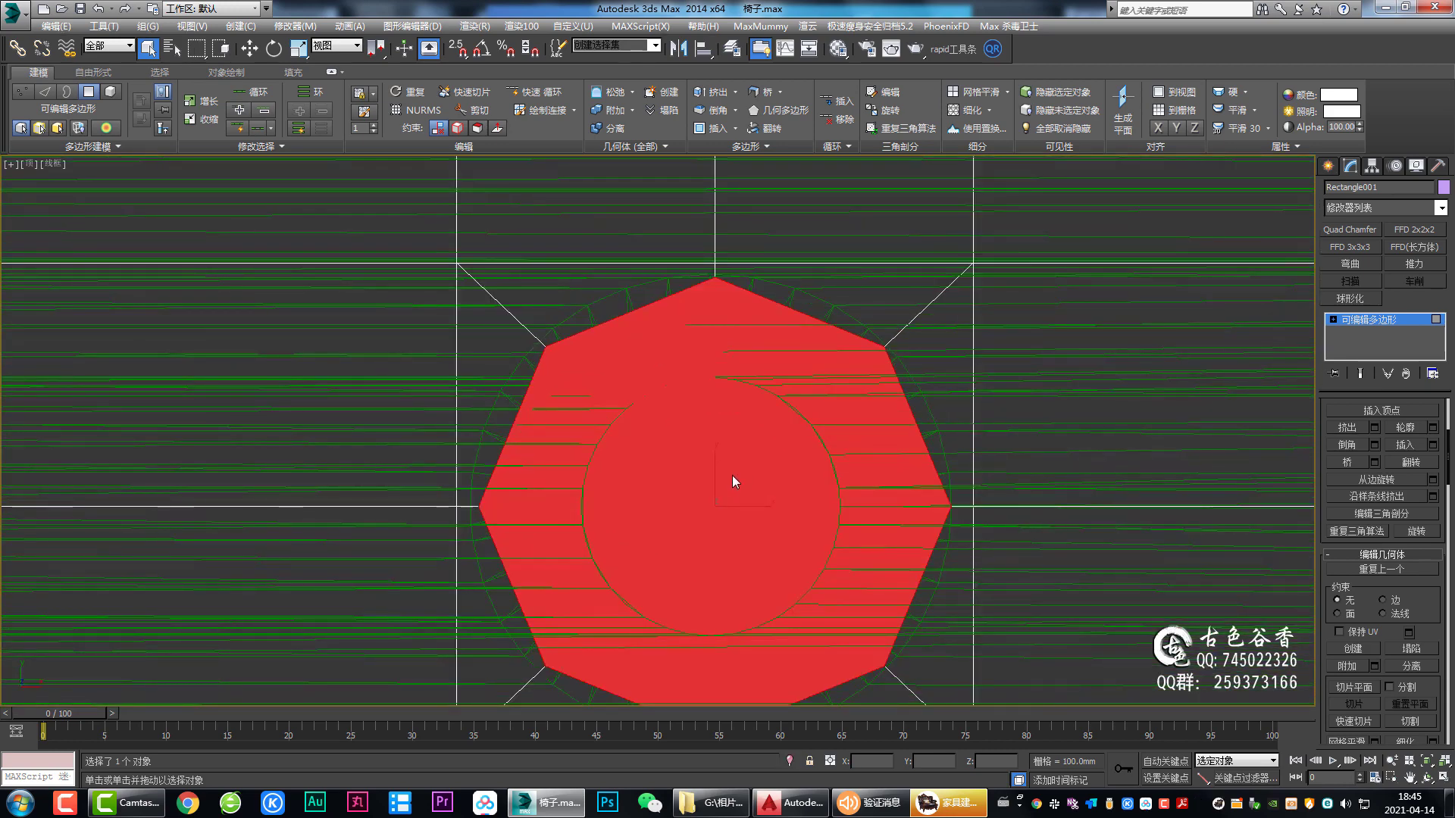
Step: Try an inset of about 2.25 mm on the octagon face, then undo it
key("shift+ctrl+i")
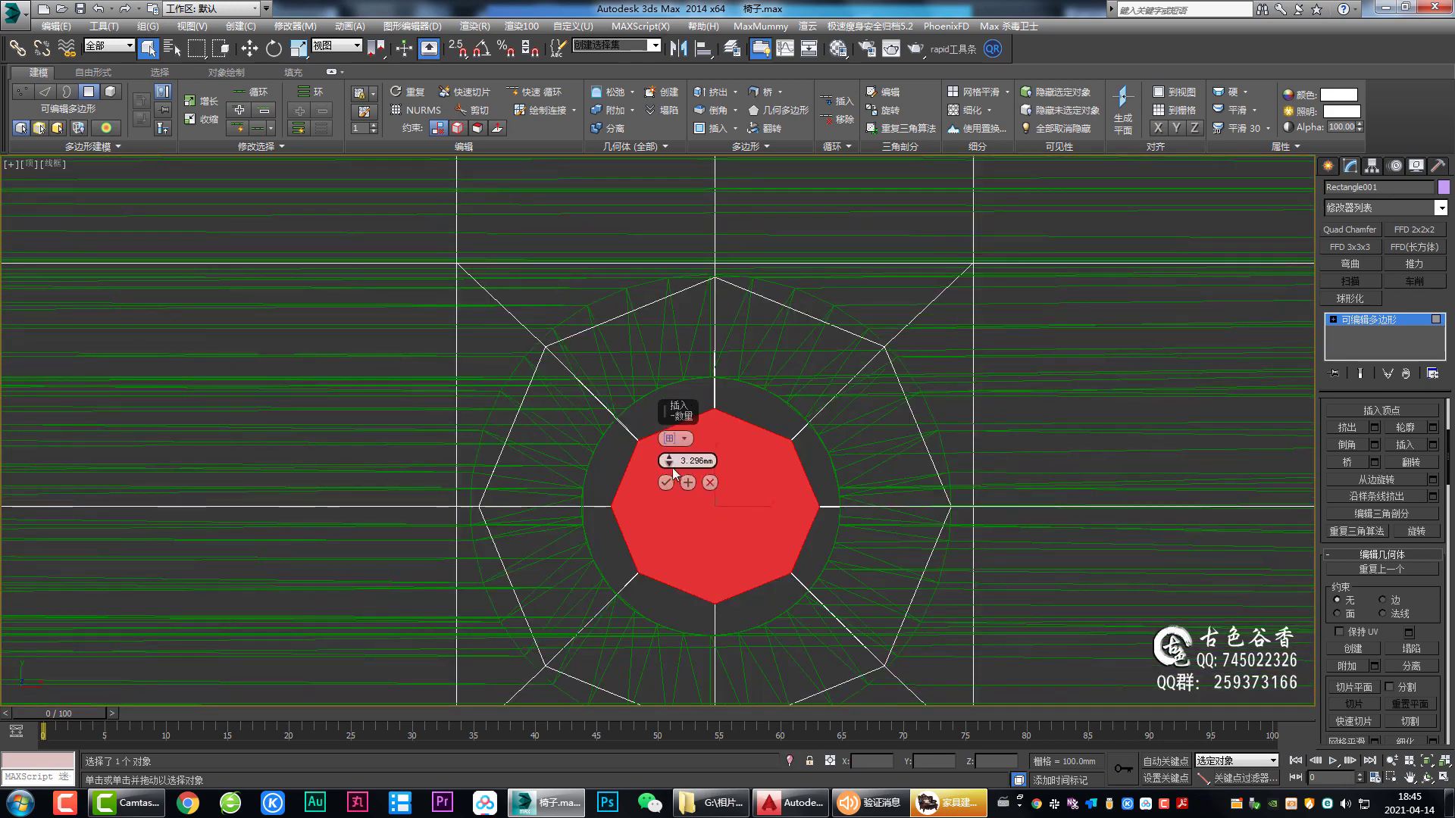
left_click_drag(670, 466, 679, 505)
key("Return")
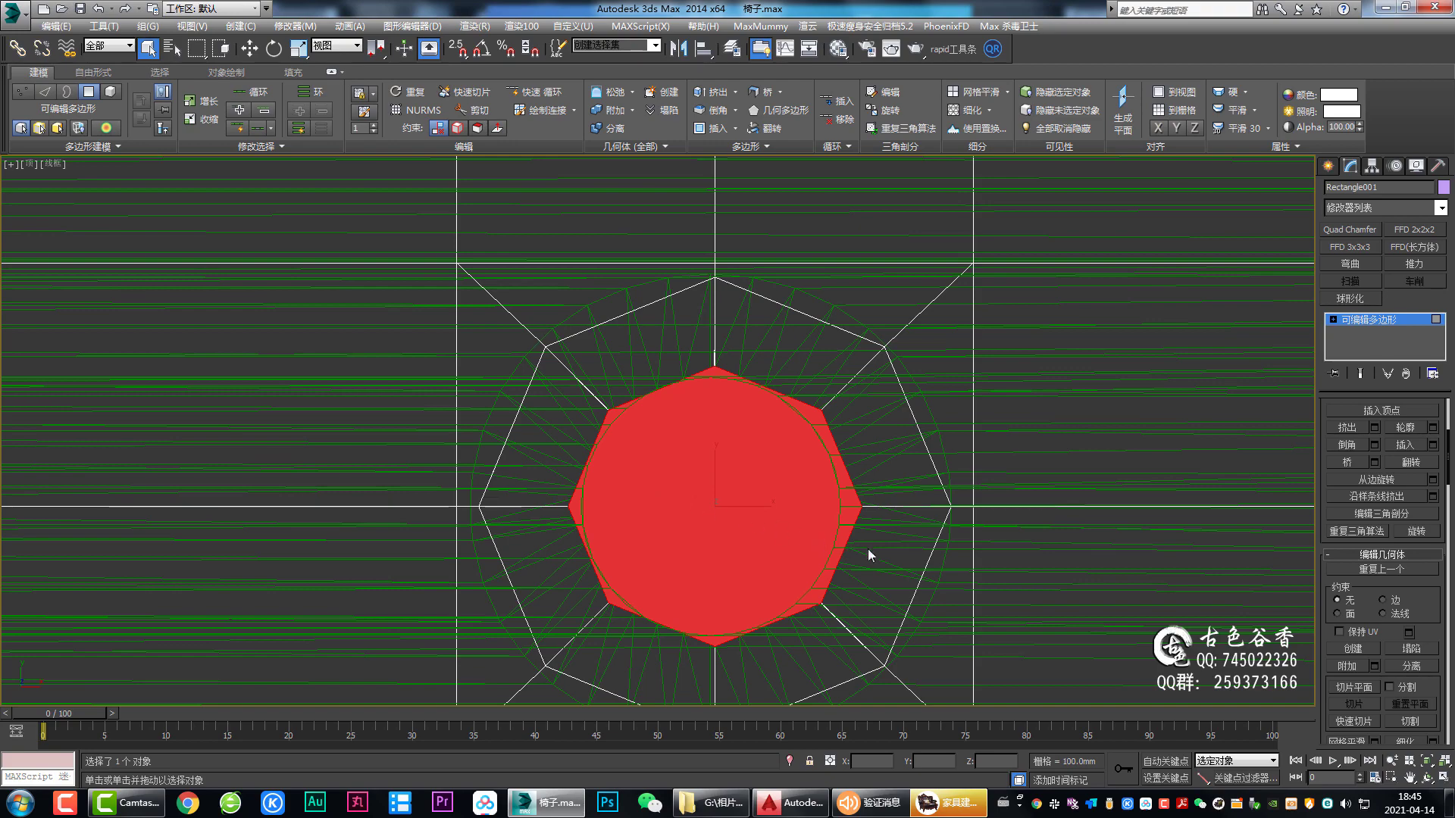
key("p")
key("z")
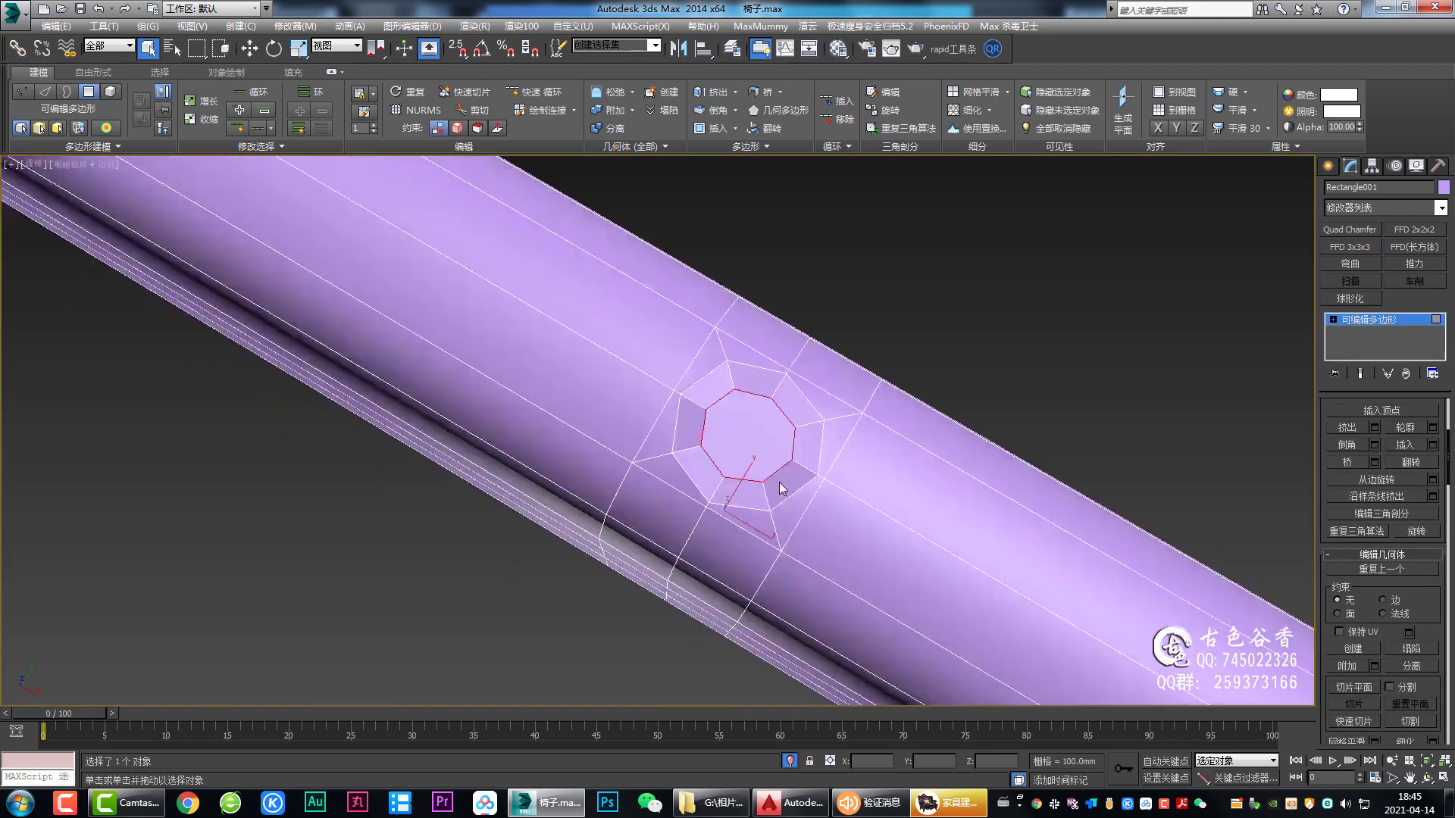
mouse_move(781, 489)
middle_mouse_down("alt")
mouse_move(770, 426)
mouse_move(829, 398)
mouse_move(826, 470)
middle_mouse_up("alt")
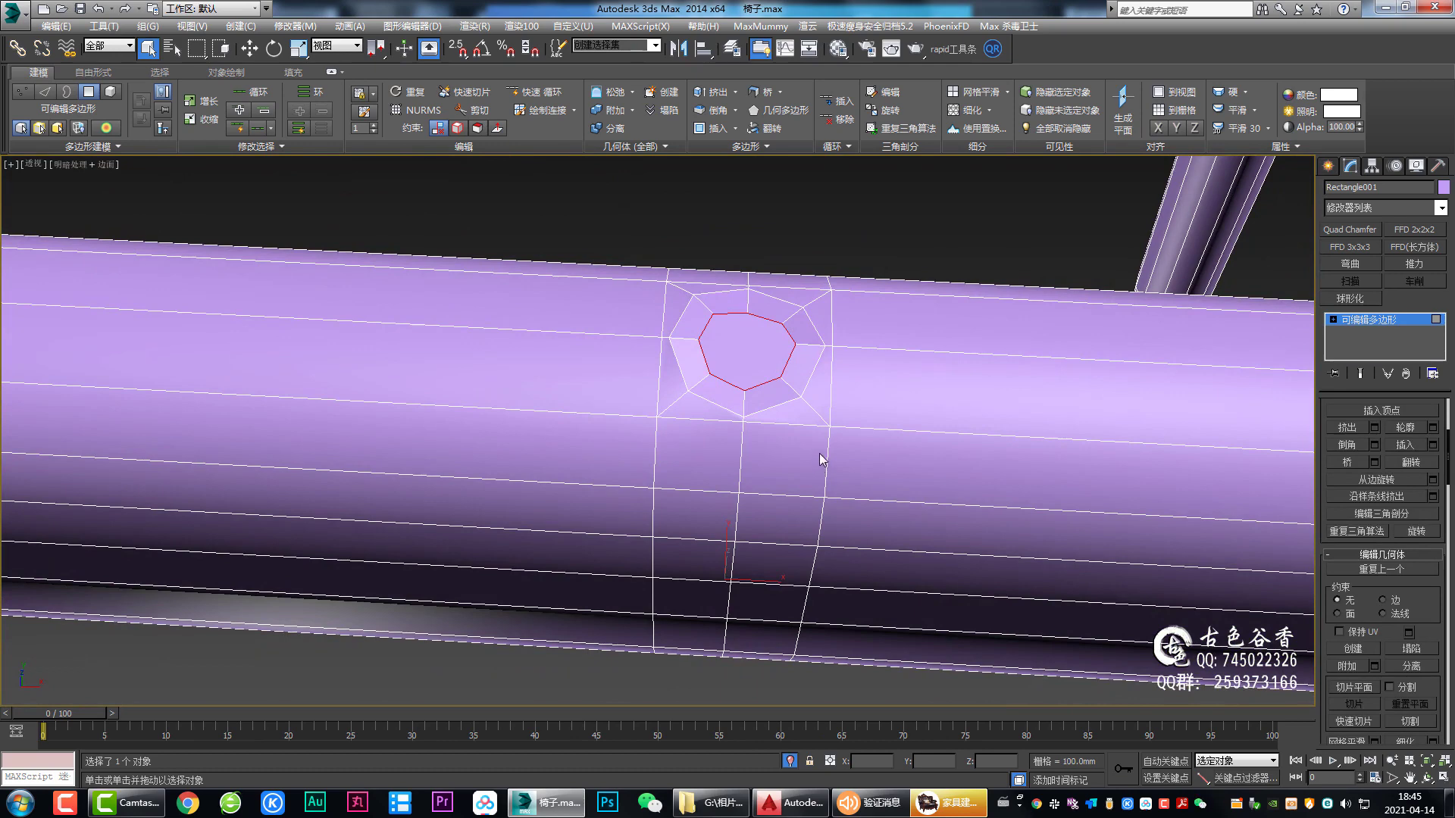
key("ctrl+z")
key("ctrl+z")
key("ctrl+z")
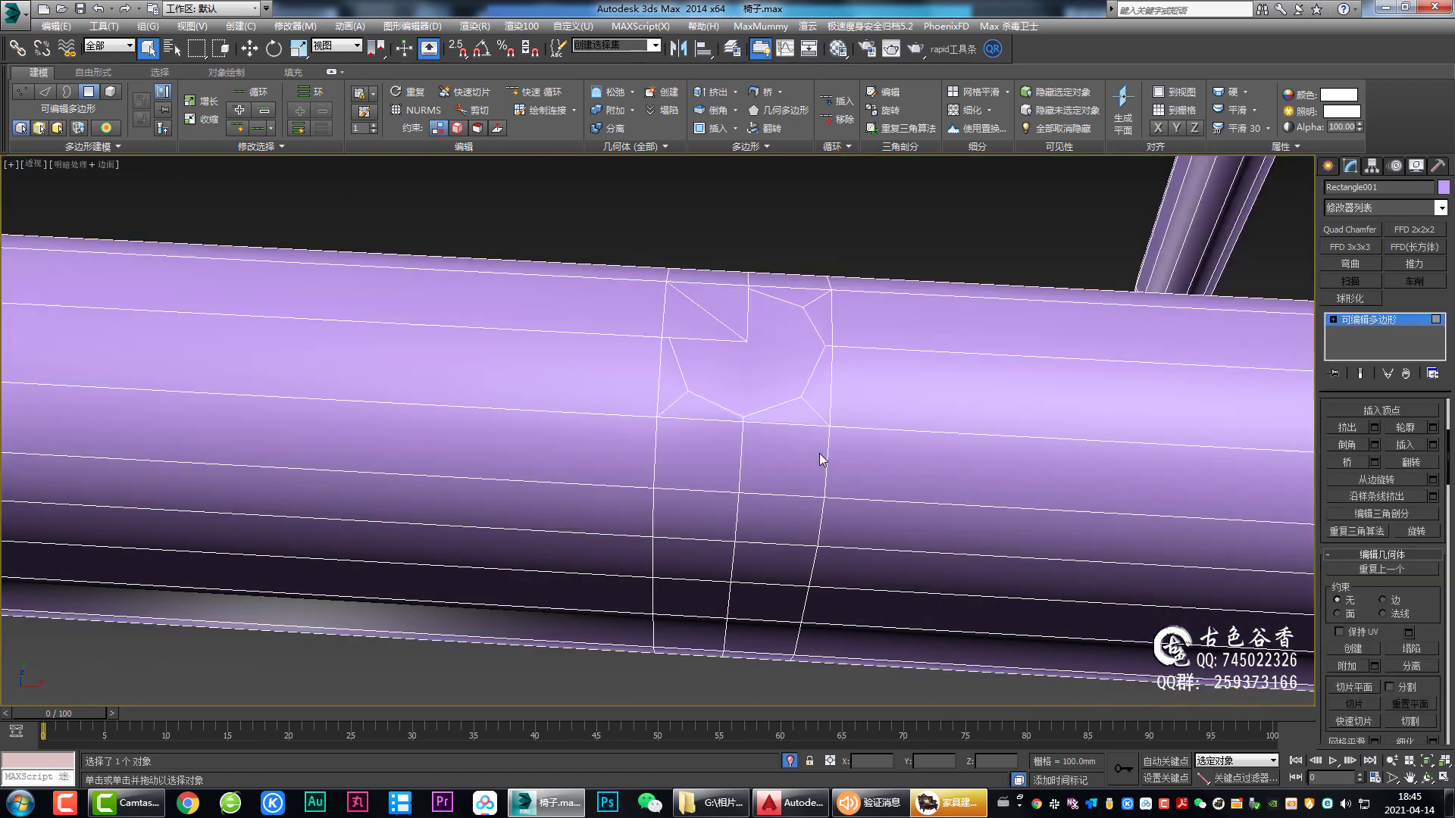
key("ctrl+z")
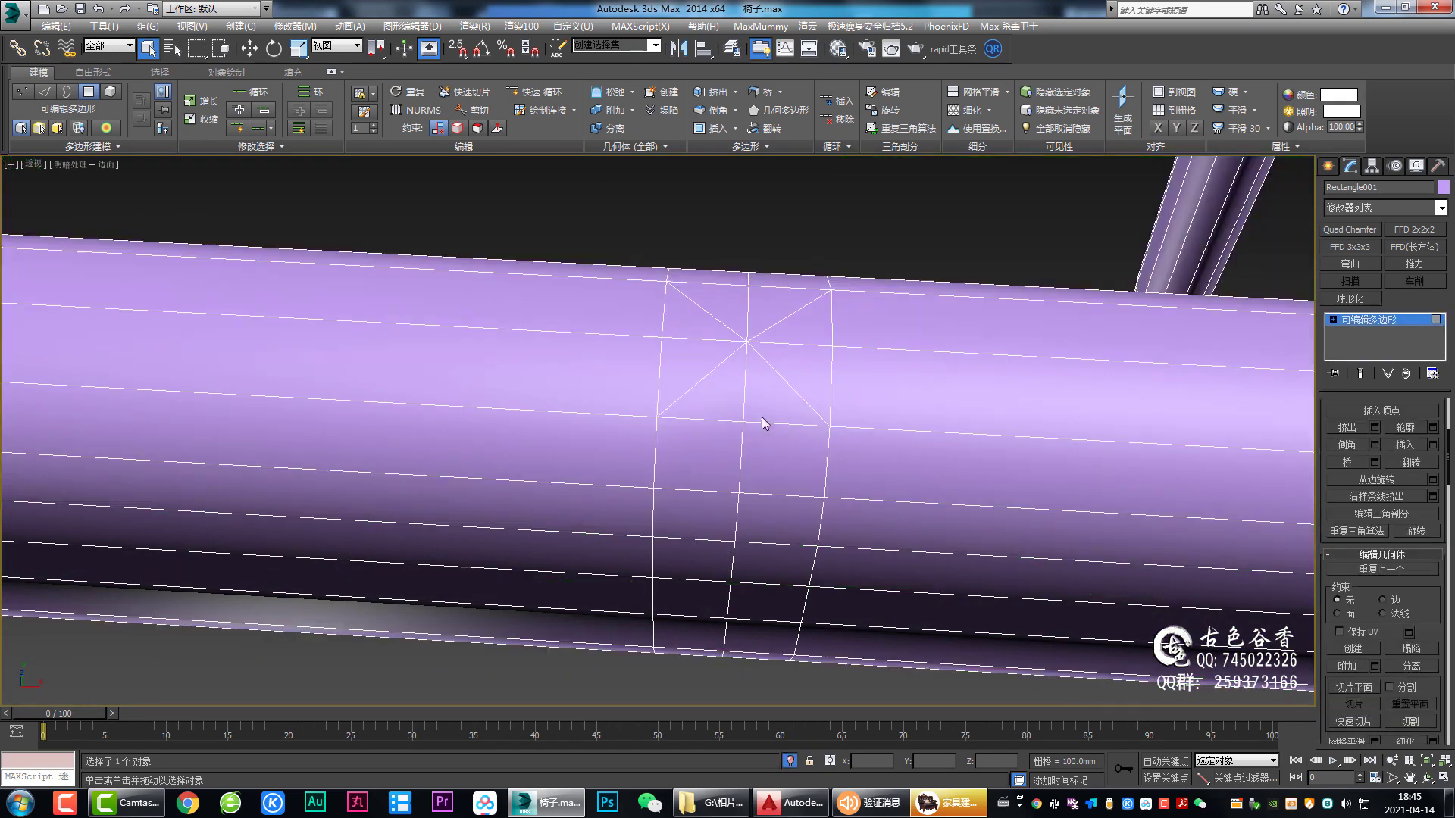
Step: Chamfer the centre vertex by about 3.7 mm into an octagon in the top view
key("1")
key("alt+w")
left_click(412, 283)
key("alt+w")
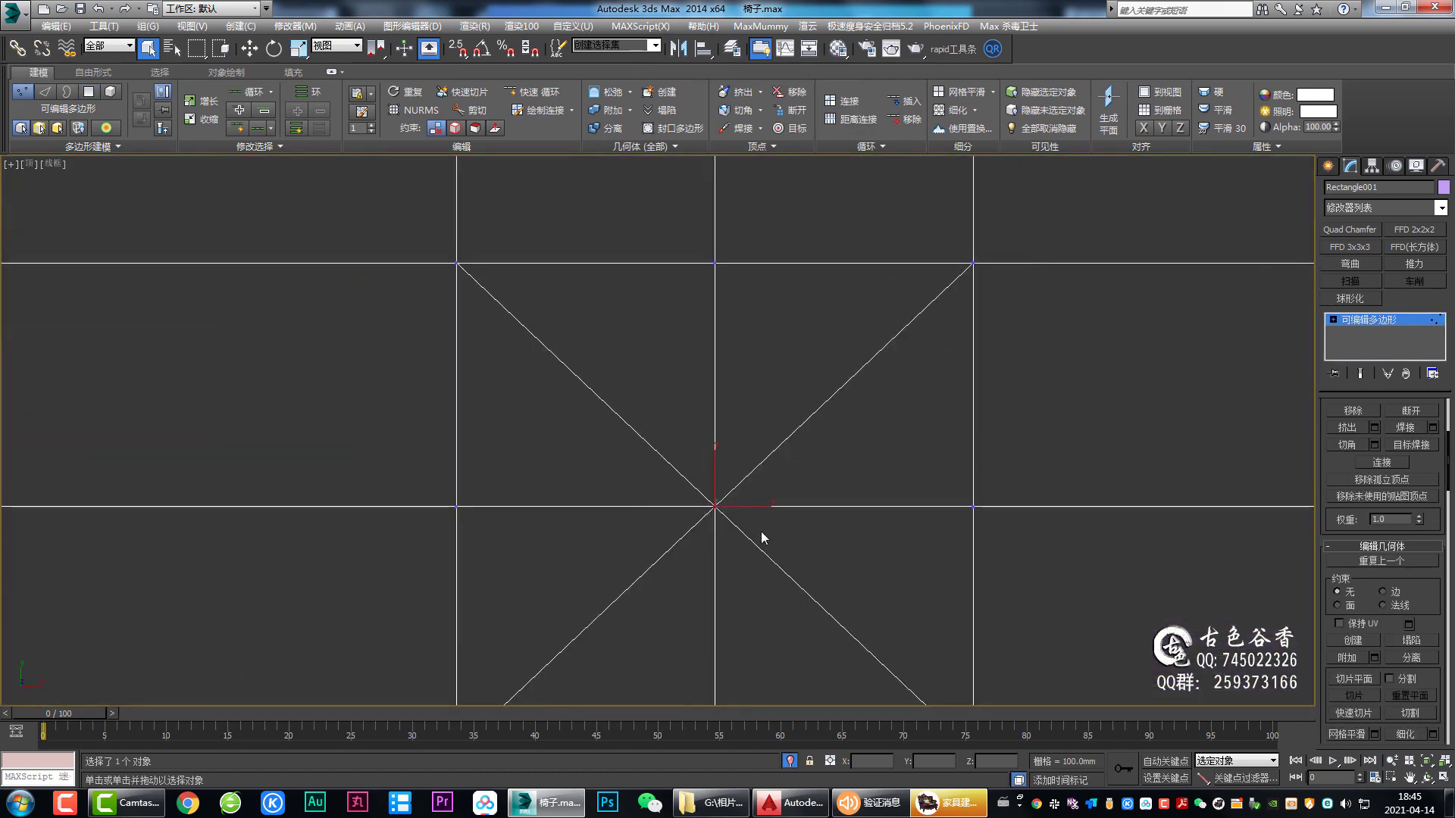
key("ctrl+shift+c")
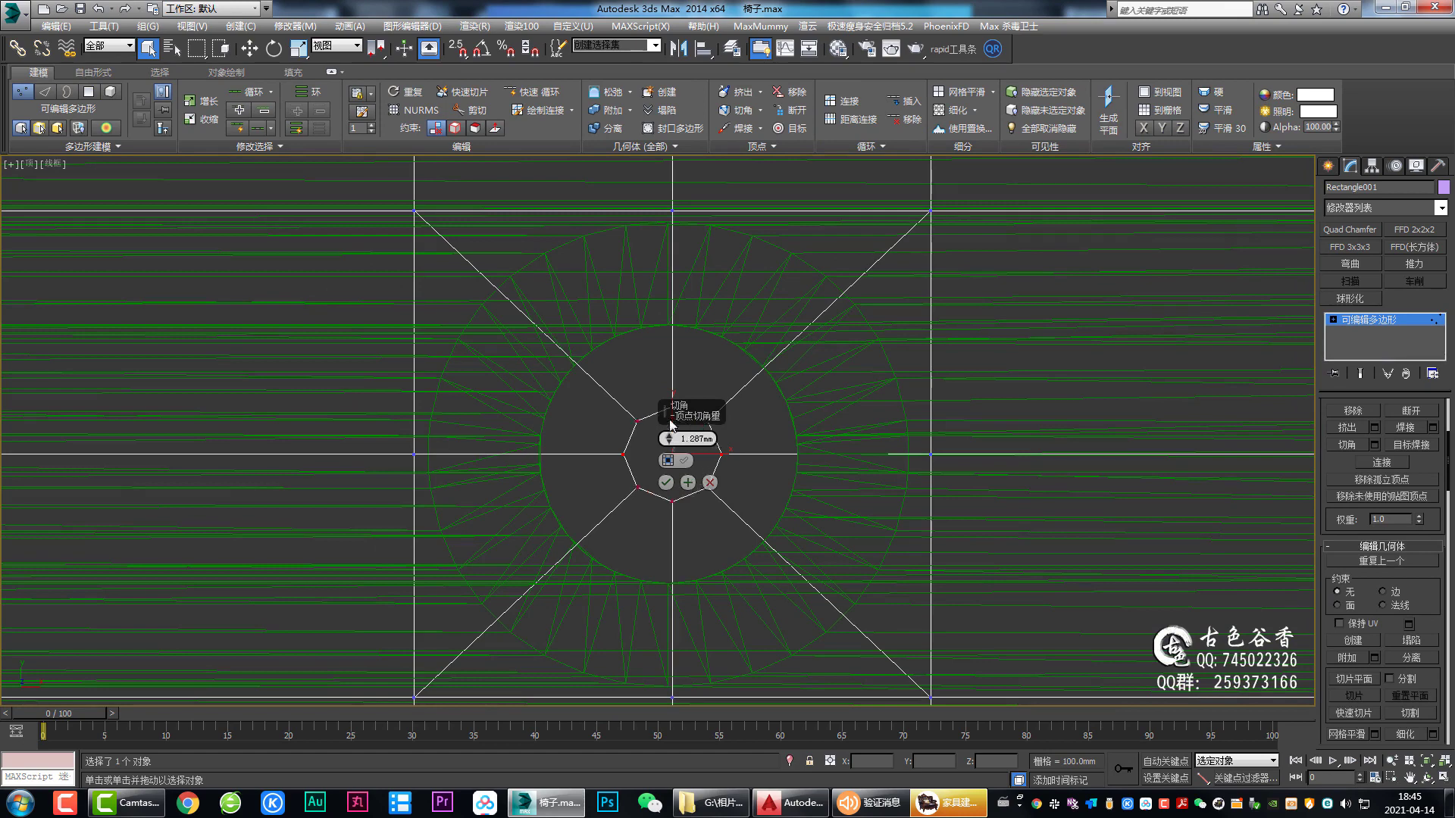
left_click_drag(670, 443, 689, 334)
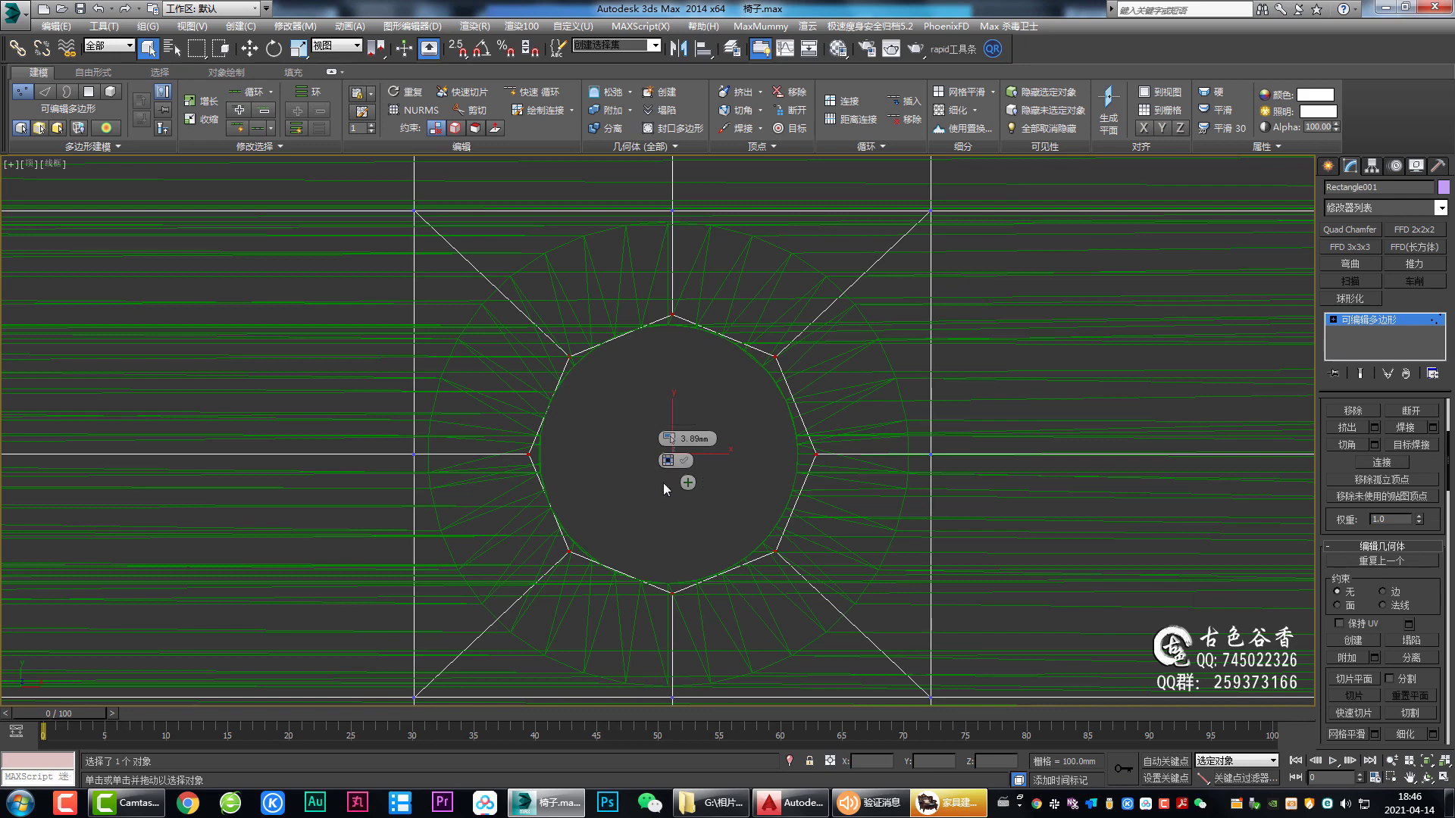
left_click(665, 484)
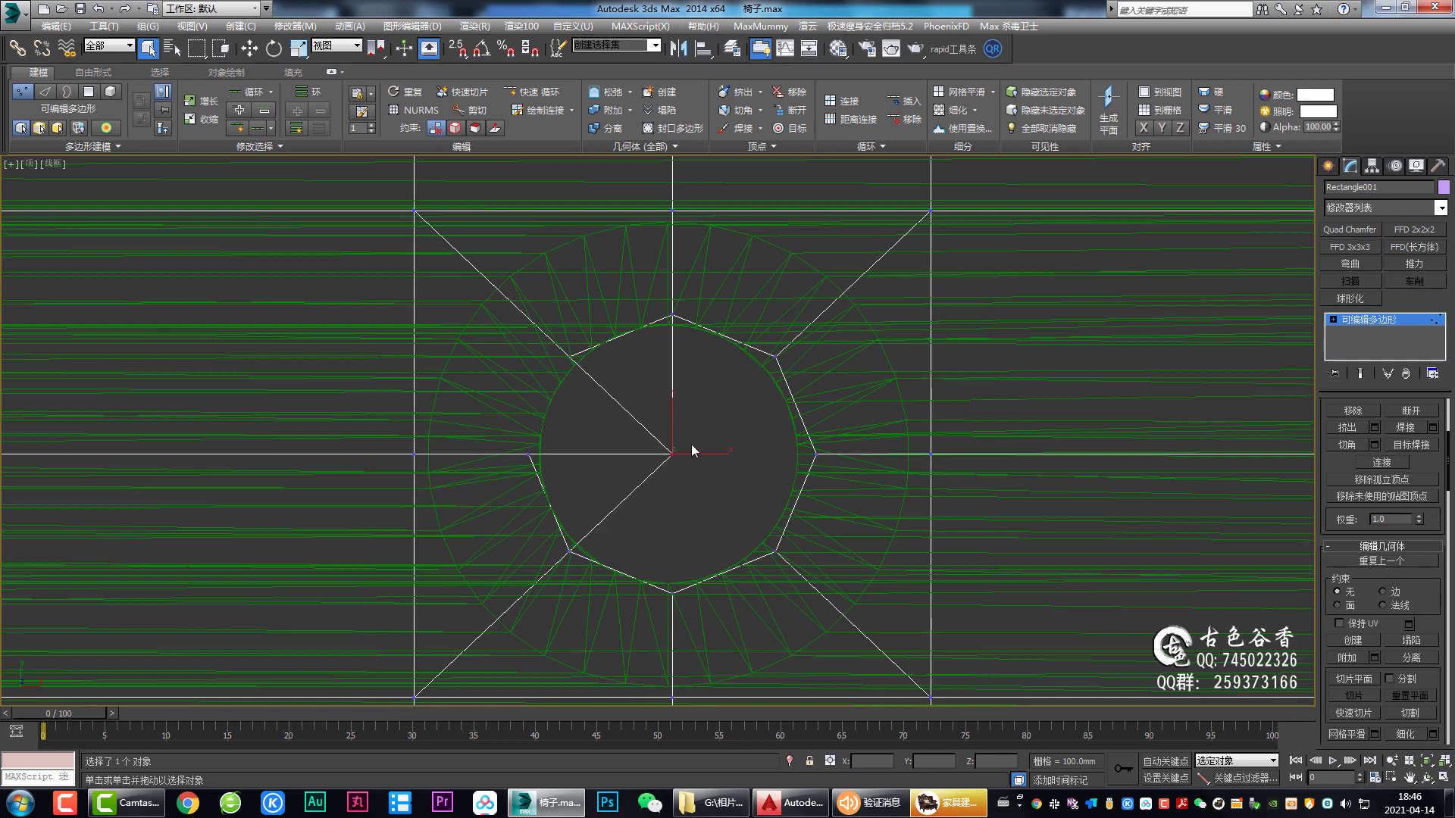
Step: Snap the leftover centre vertex onto the octagon's left corner, then return to perspective
key("w")
key("s")
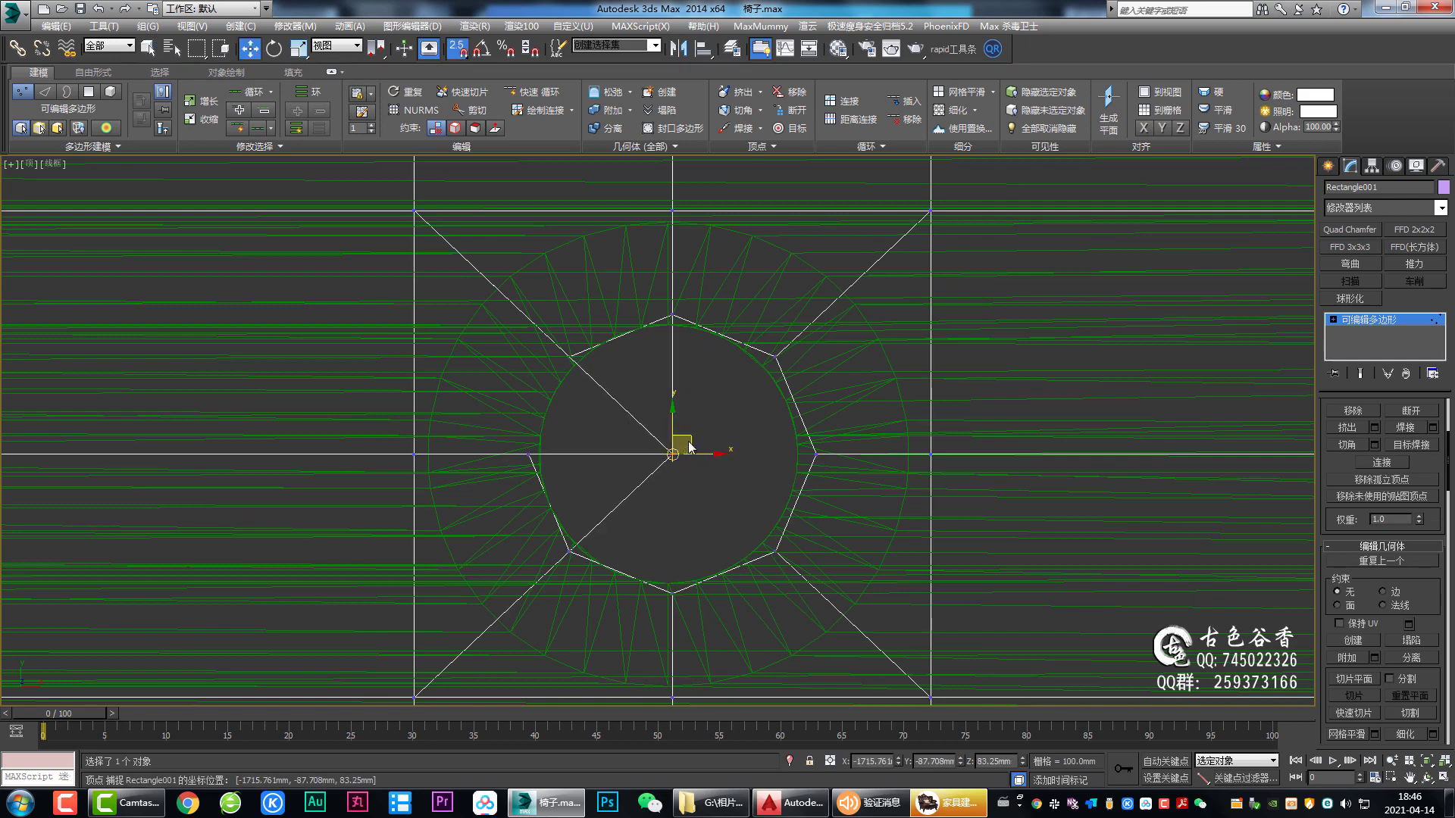
mouse_move(689, 447)
left_mouse_down()
mouse_move(621, 428)
mouse_move(537, 460)
left_mouse_up()
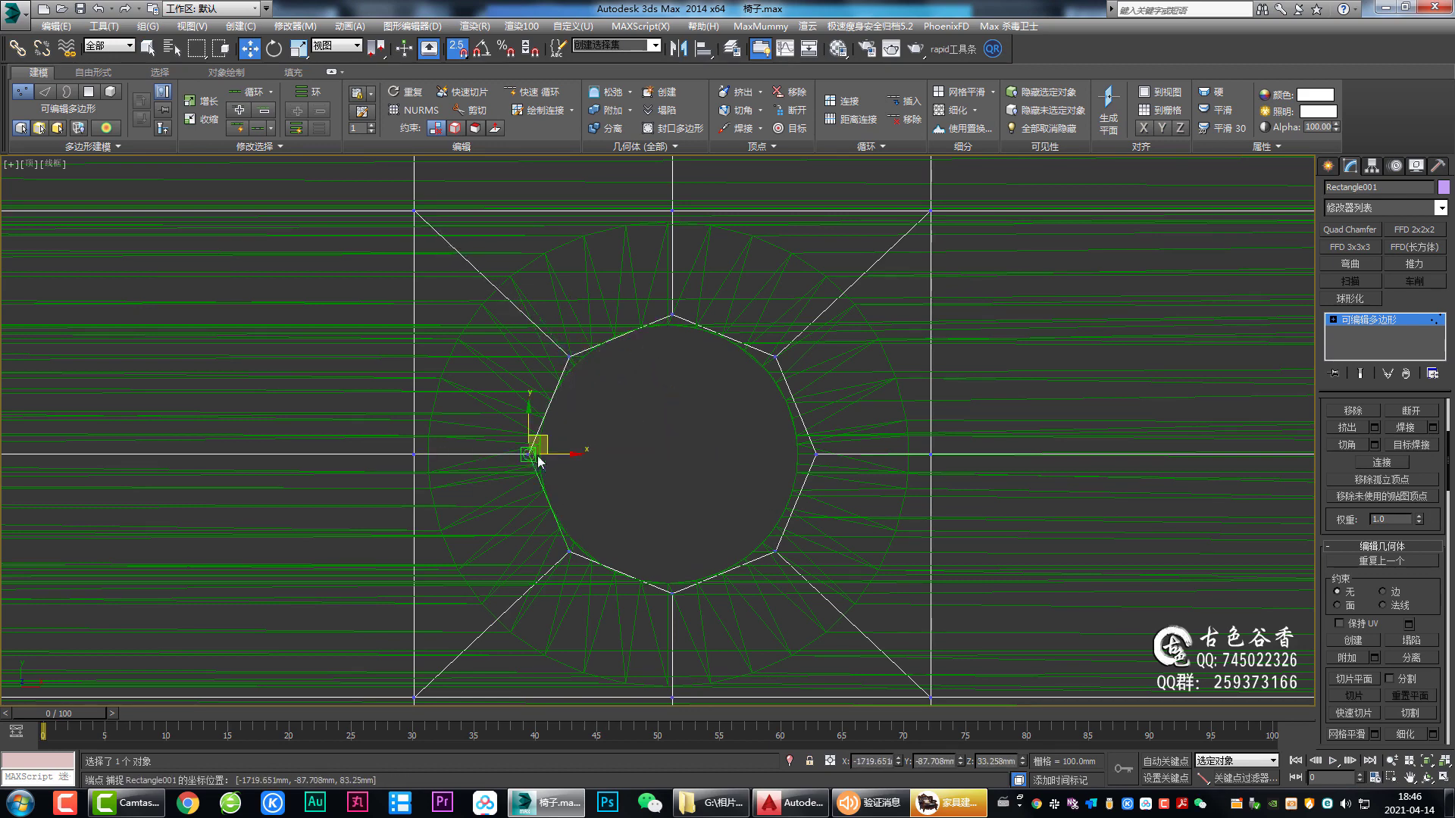
key("s")
key("alt+w")
right_click(835, 512)
key("alt+w")
scroll(813, 504, "up", 3)
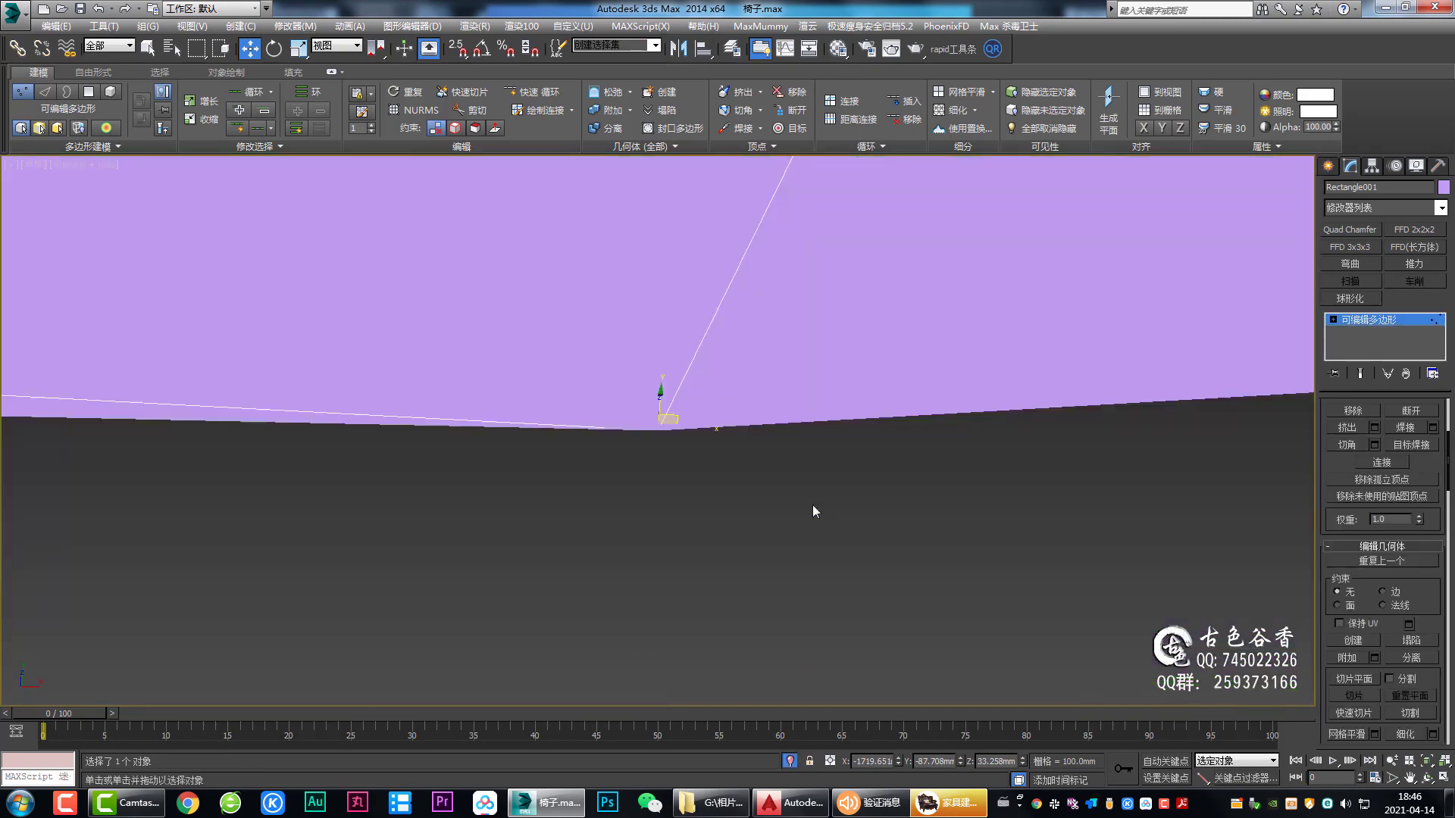
scroll(813, 505, "down", 3)
middle_click_drag(812, 505, 804, 526, "alt")
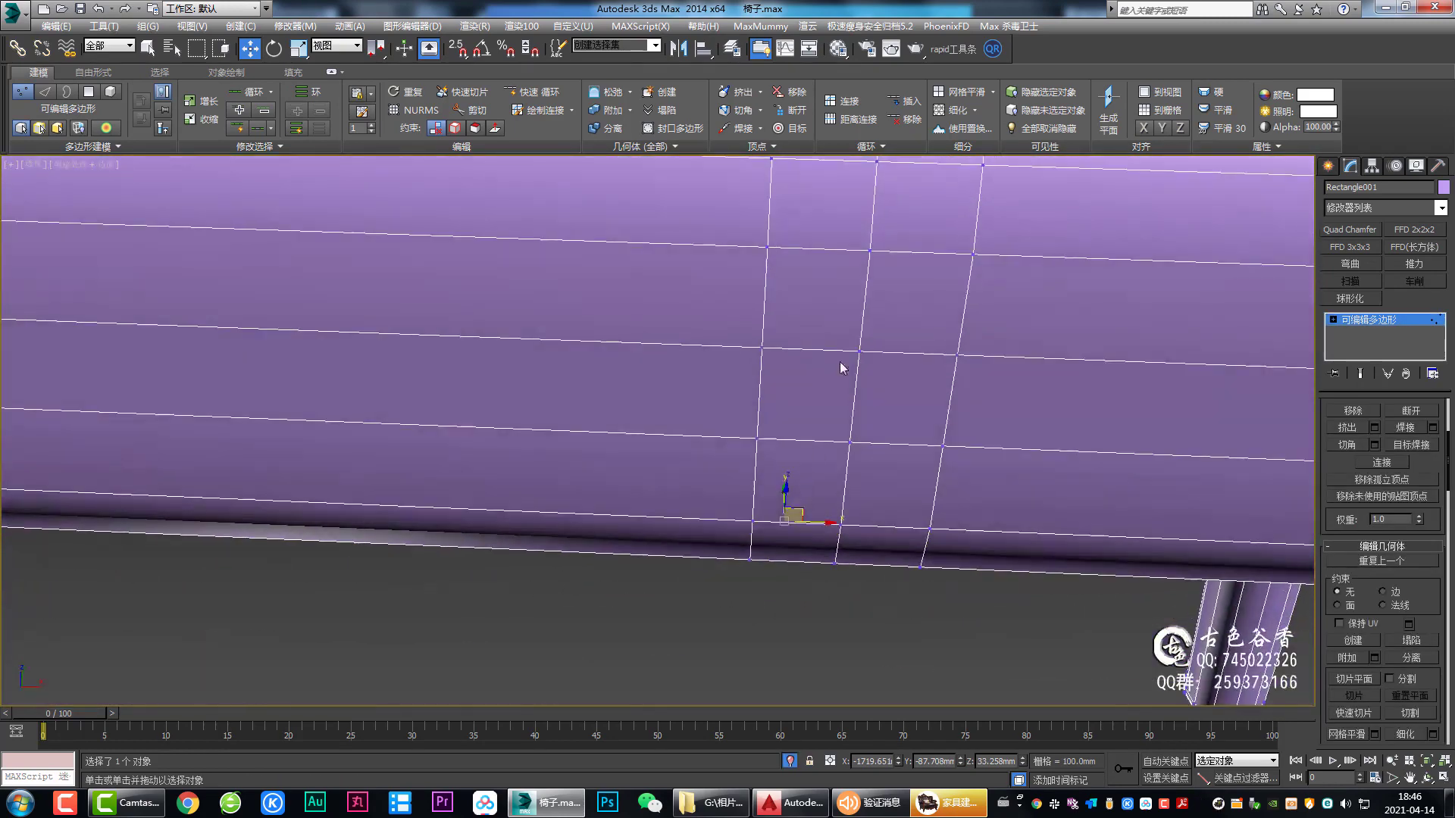
Step: Select the octagonal face on top of the tube
middle_click_drag(840, 362, 788, 398, "alt")
key("q")
key("4")
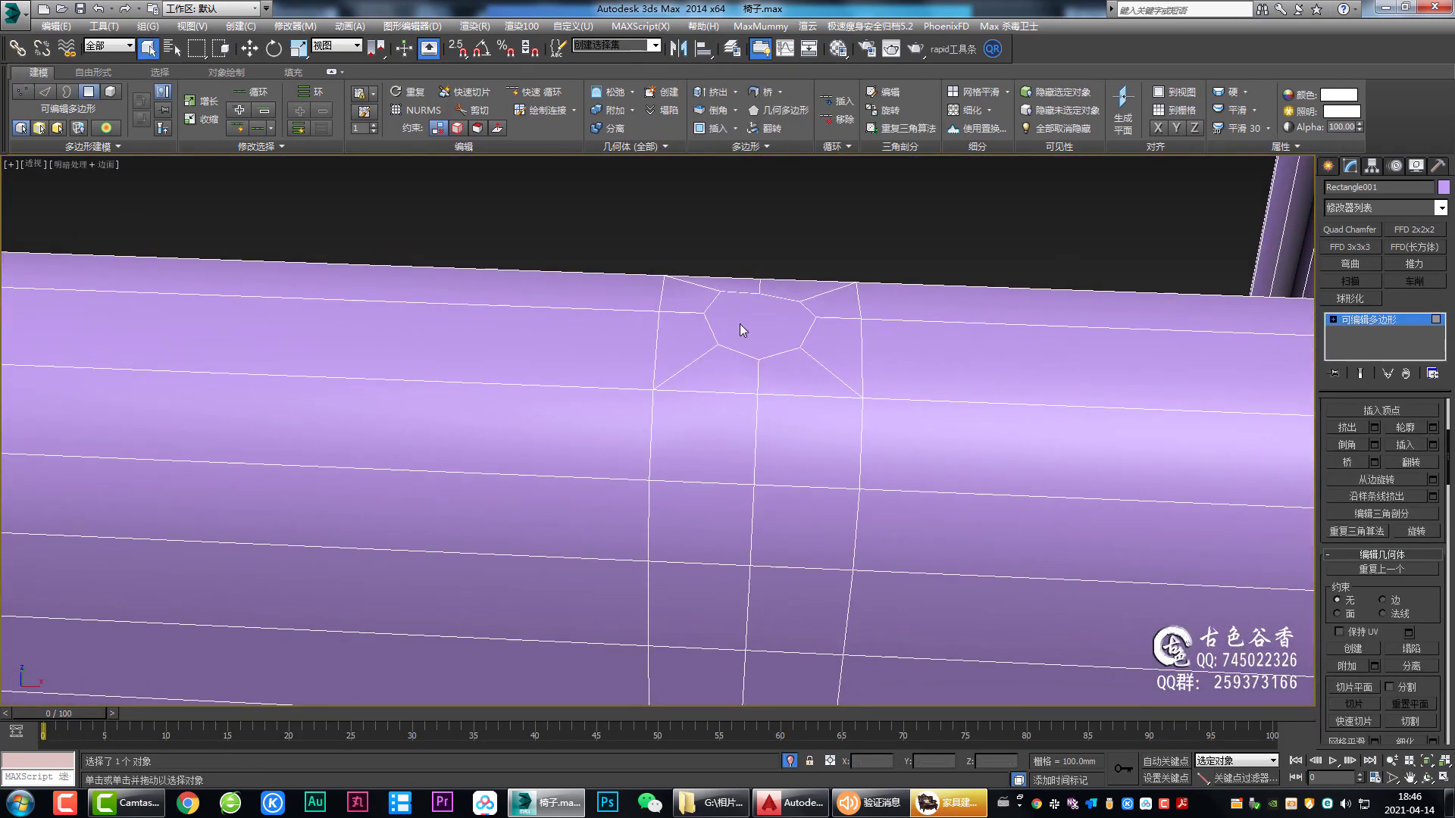
left_click(740, 325)
middle_click_drag(792, 342, 796, 318, "alt")
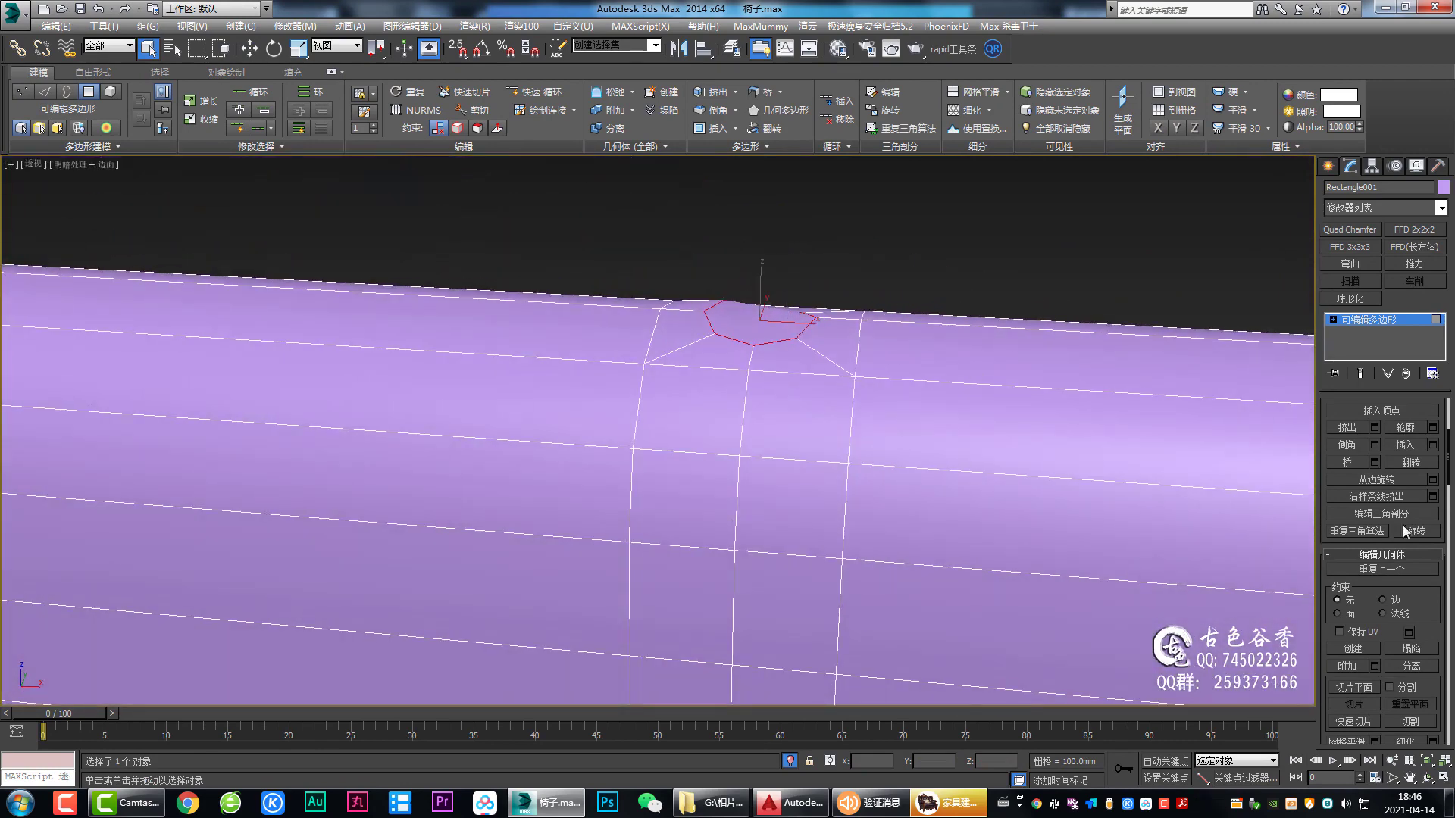
scroll(1432, 599, "down", 3)
scroll(1432, 598, "down", 2)
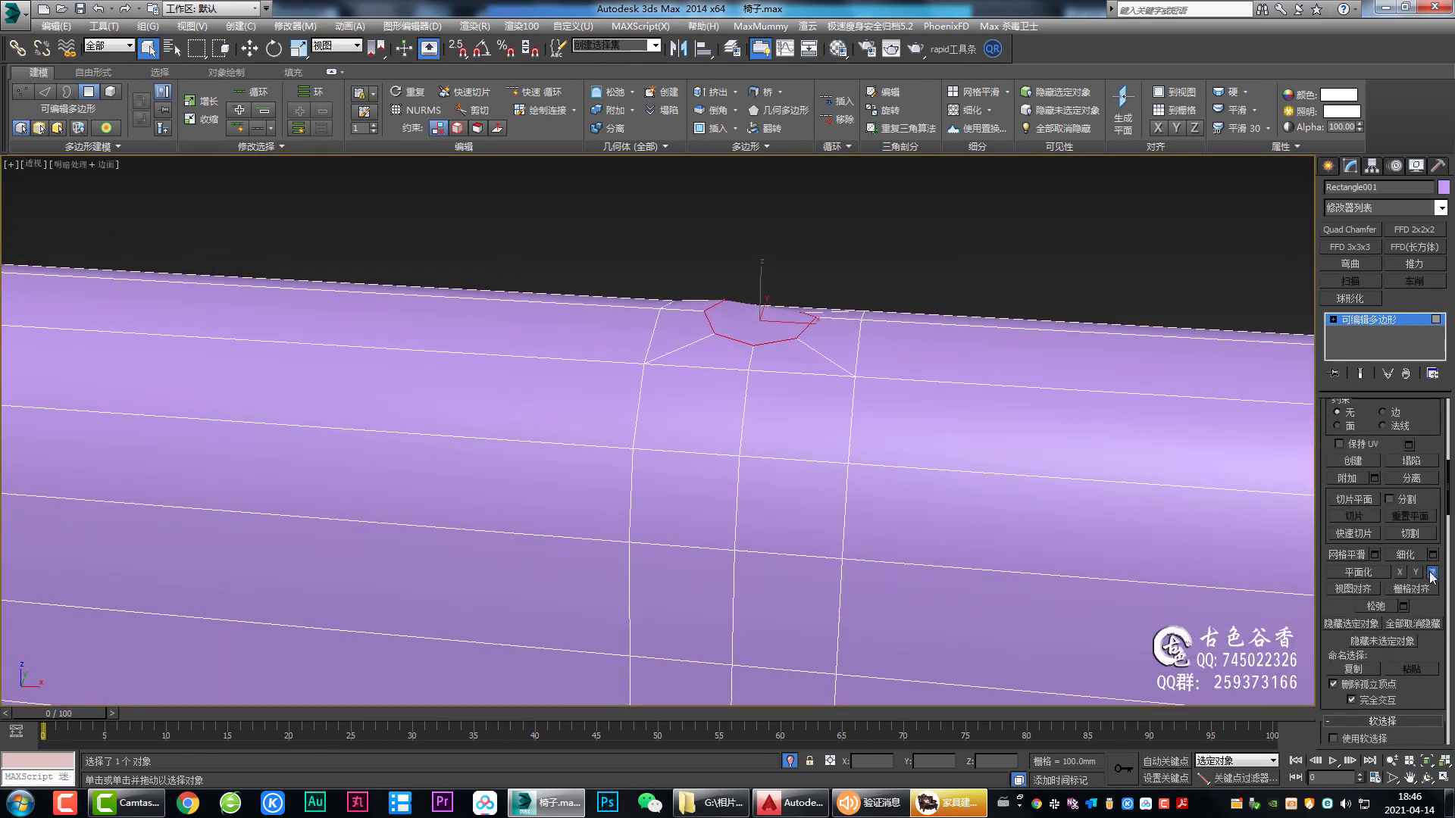
Step: In the front view, snap the octagonal face level with the neighbouring vertex
key("alt+w")
key("alt+w")
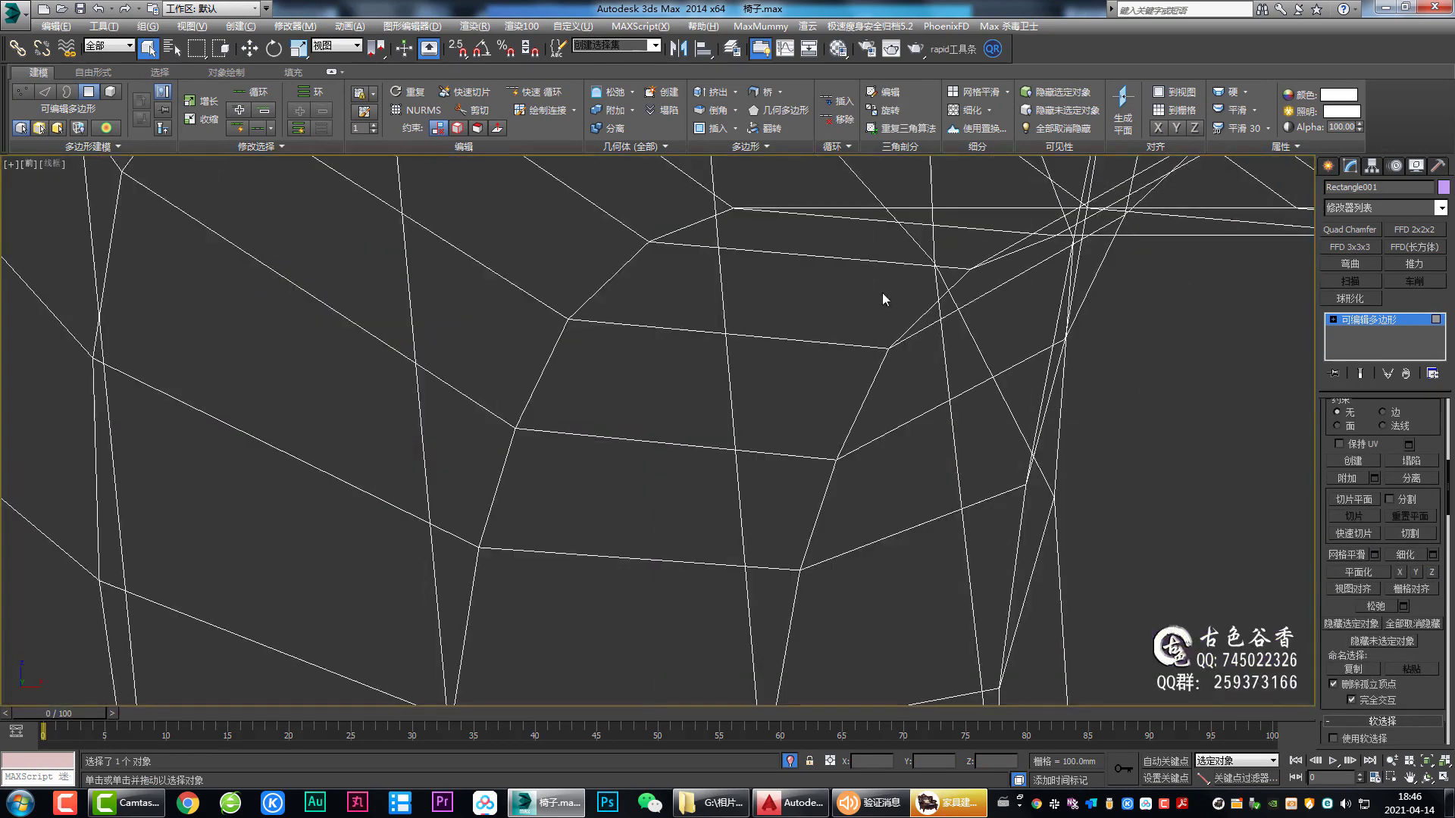
key("z")
scroll(604, 384, "down", 2)
scroll(579, 383, "down", 1)
key("w")
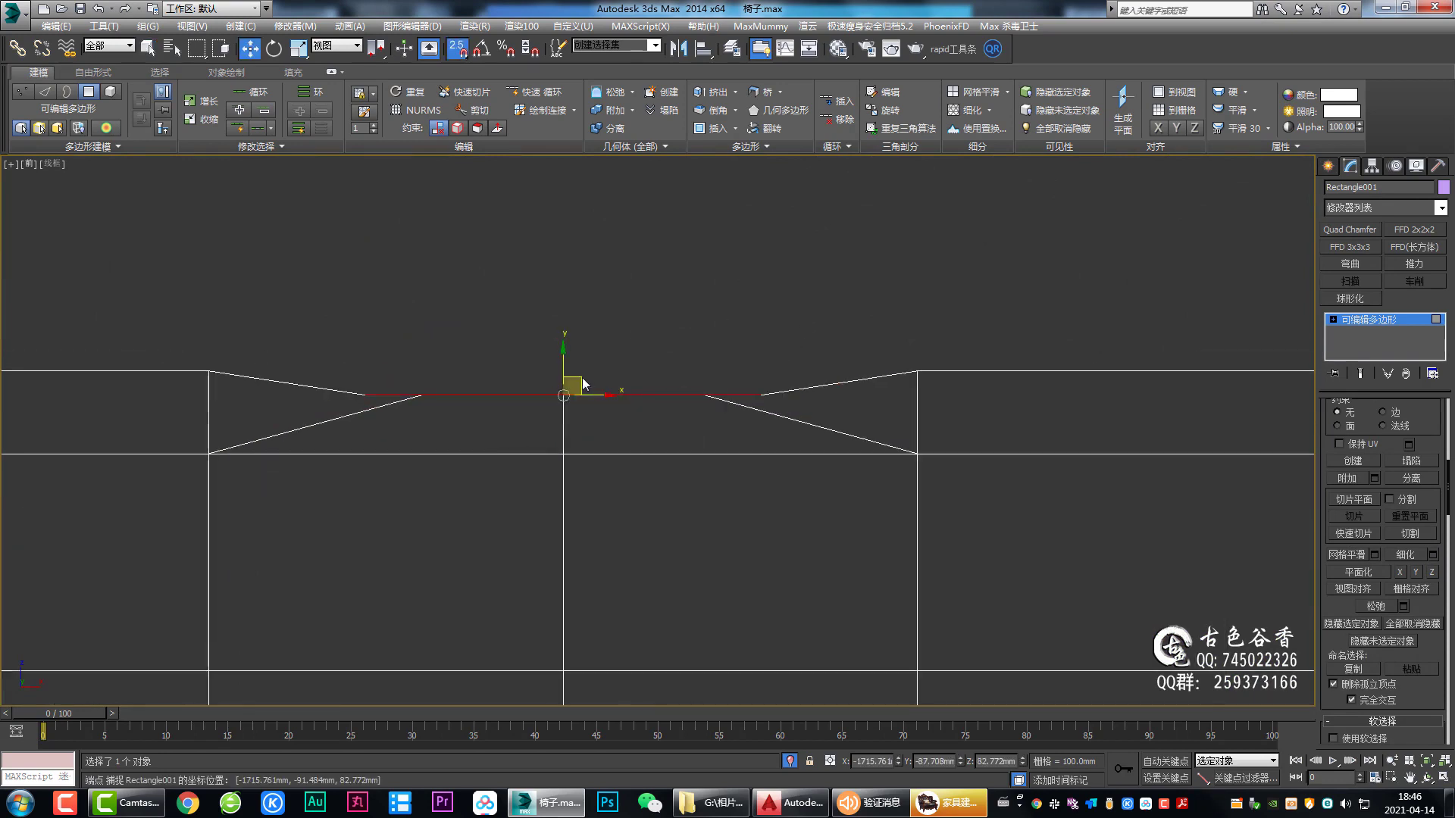
left_click_drag(579, 383, 916, 368)
scroll(788, 455, "down", 2)
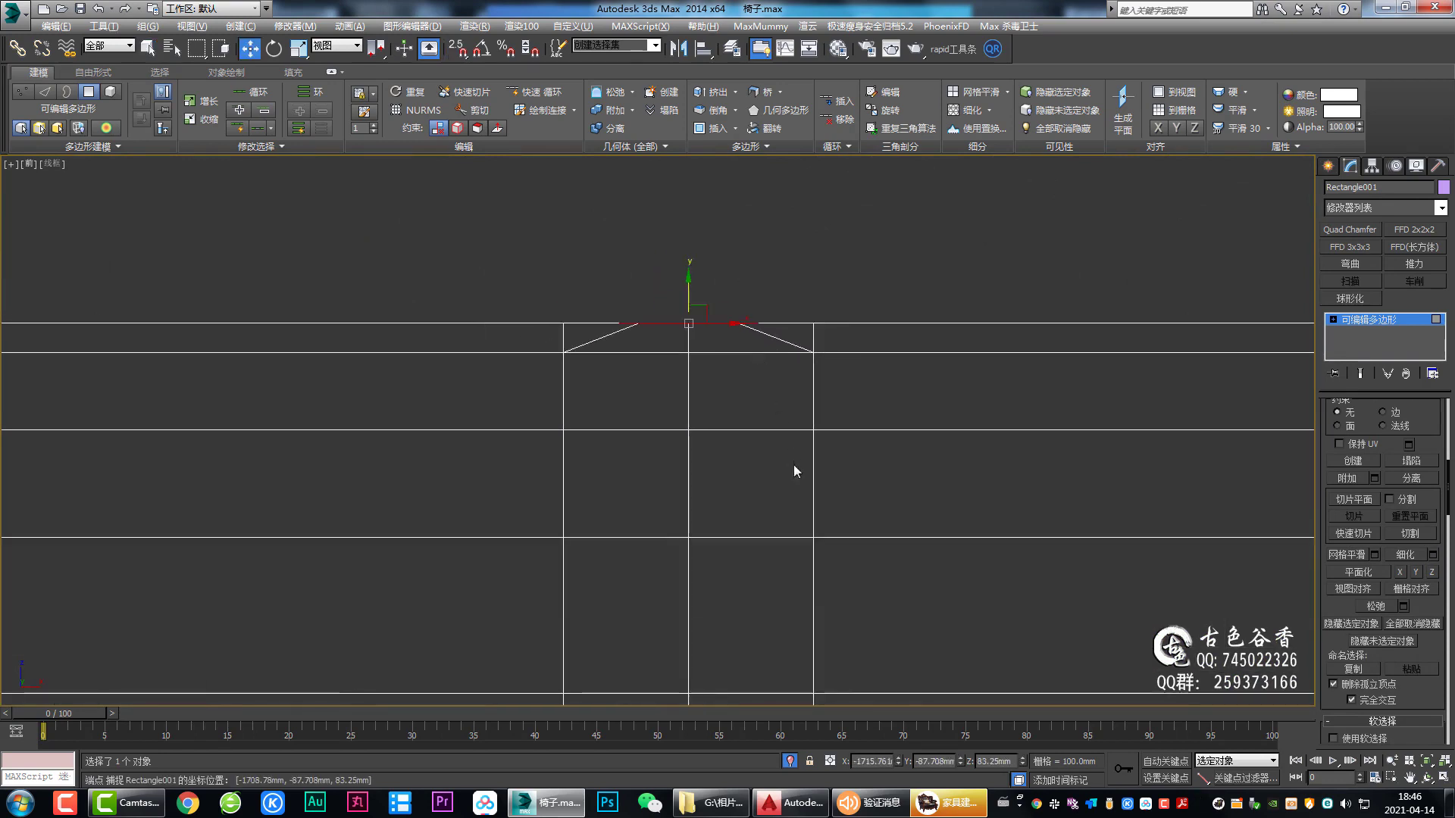
key("alt+w")
Step: Orbit the perspective view to inspect the octagon and the tube's underside
right_click(977, 568)
key("q")
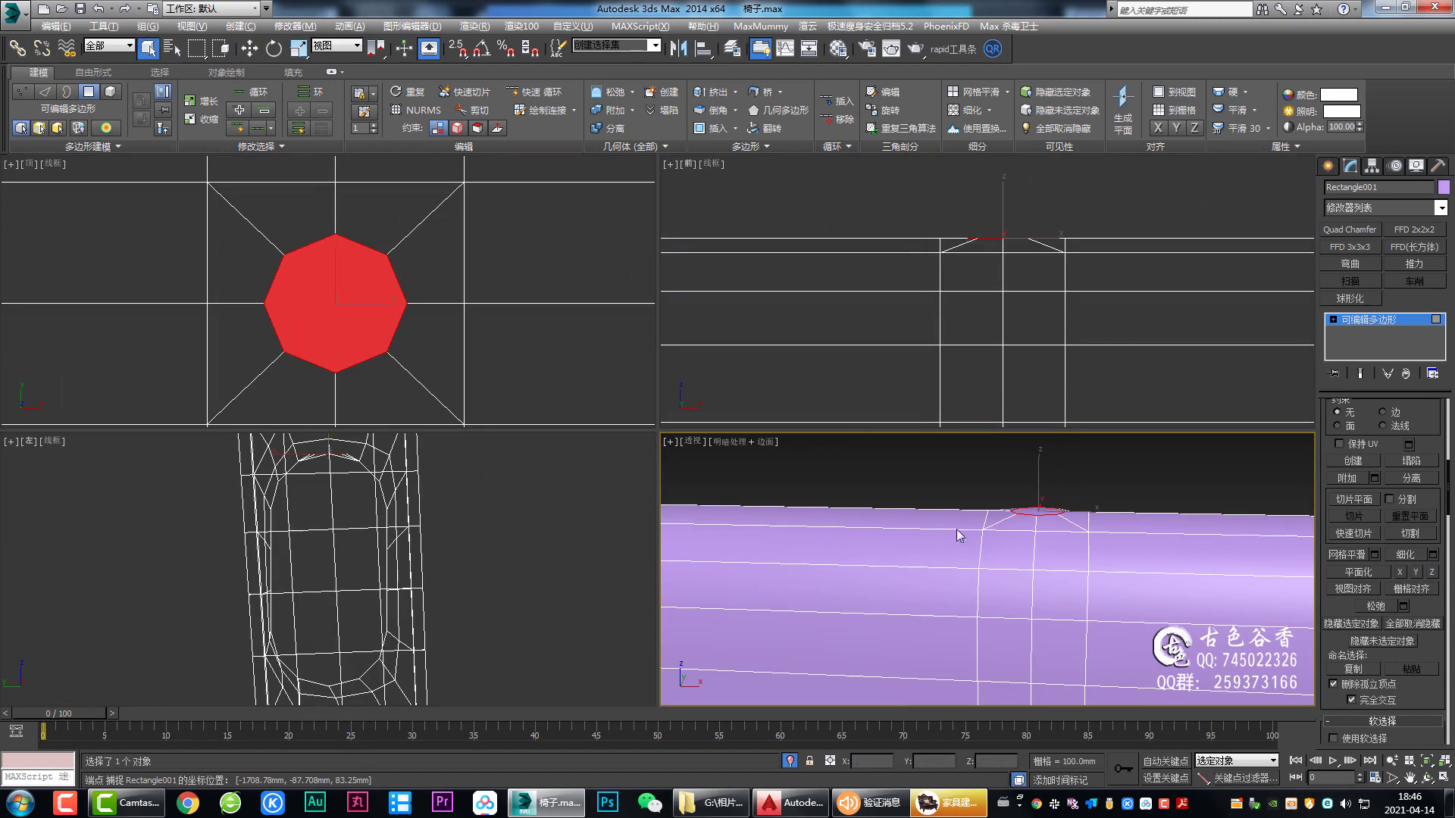
key("alt+w")
middle_click_drag(857, 445, 870, 520, "alt")
scroll(872, 487, "up", 2)
scroll(872, 478, "down", 2)
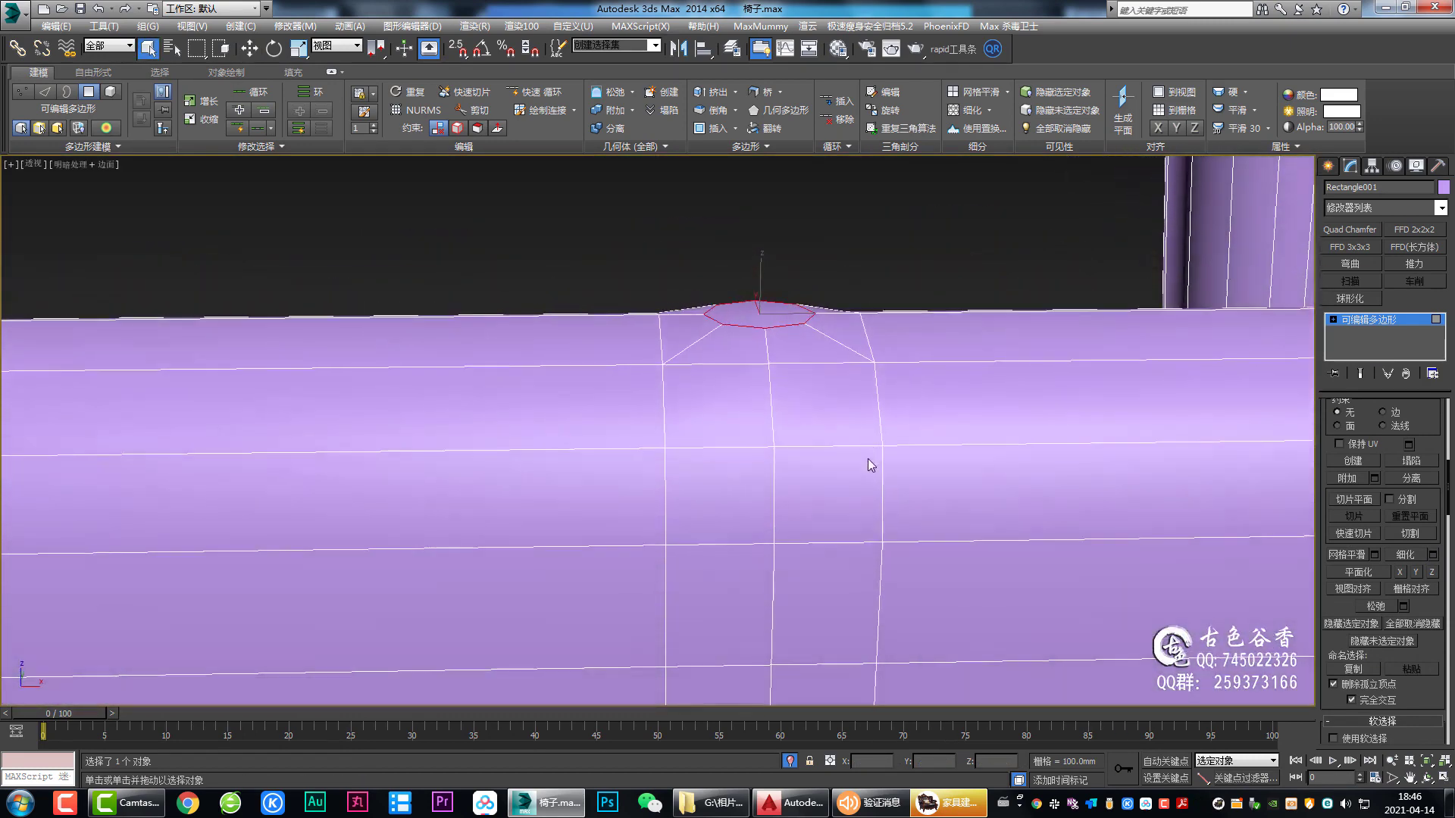
mouse_move(870, 462)
middle_mouse_down("alt")
mouse_move(803, 417)
mouse_move(802, 446)
mouse_move(1098, 472)
middle_mouse_up("alt")
scroll(792, 424, "up", 2)
scroll(785, 424, "up", 4)
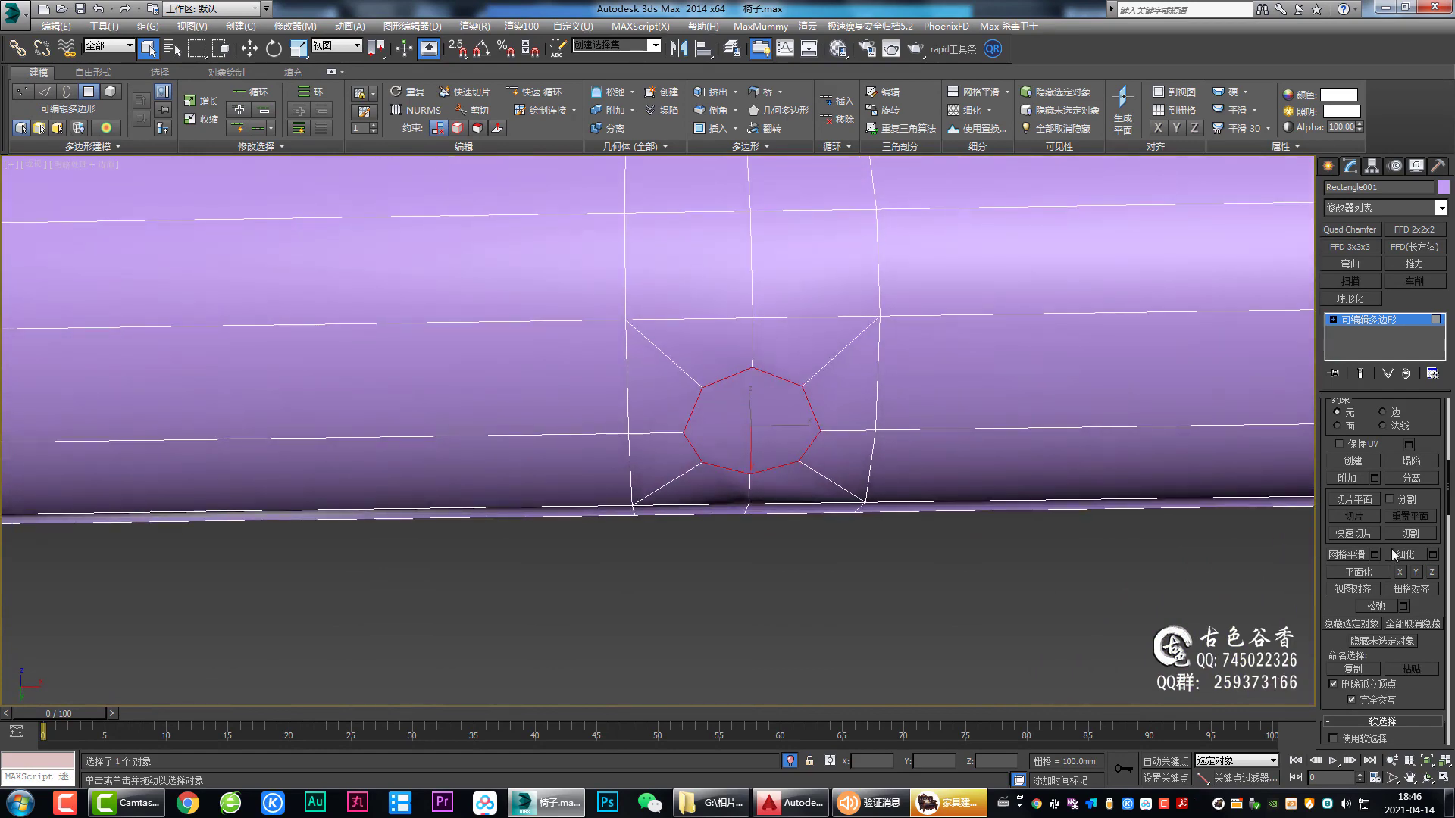
scroll(783, 497, "down", 2)
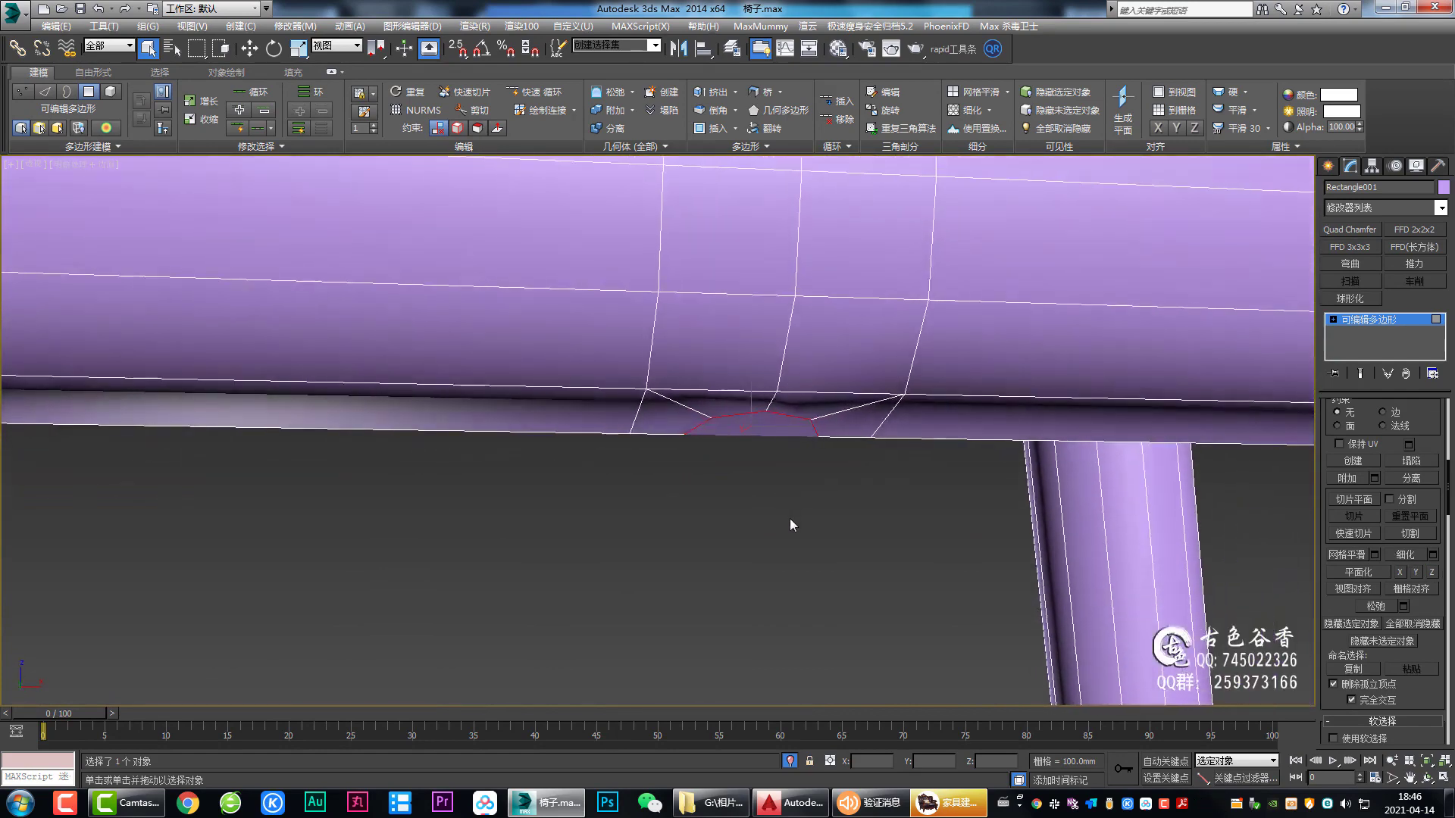
Step: Recheck the octagon in the full-size front view, then return to the four-view layout
key("alt+w")
key("alt+w")
scroll(829, 468, "up", 4)
scroll(829, 468, "down", 3)
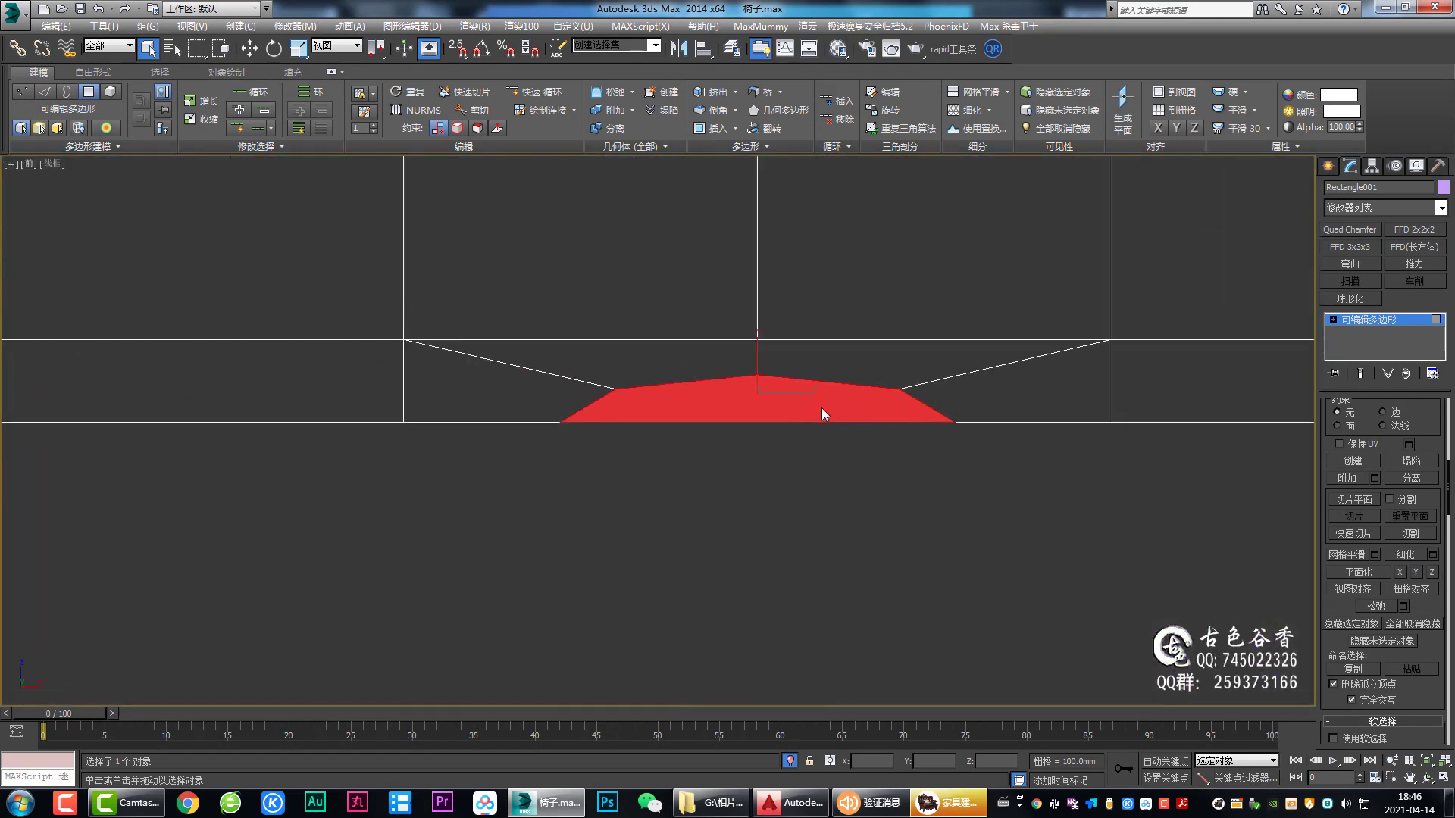
scroll(875, 340, "down", 2)
scroll(774, 344, "down", 2)
scroll(756, 356, "down", 2)
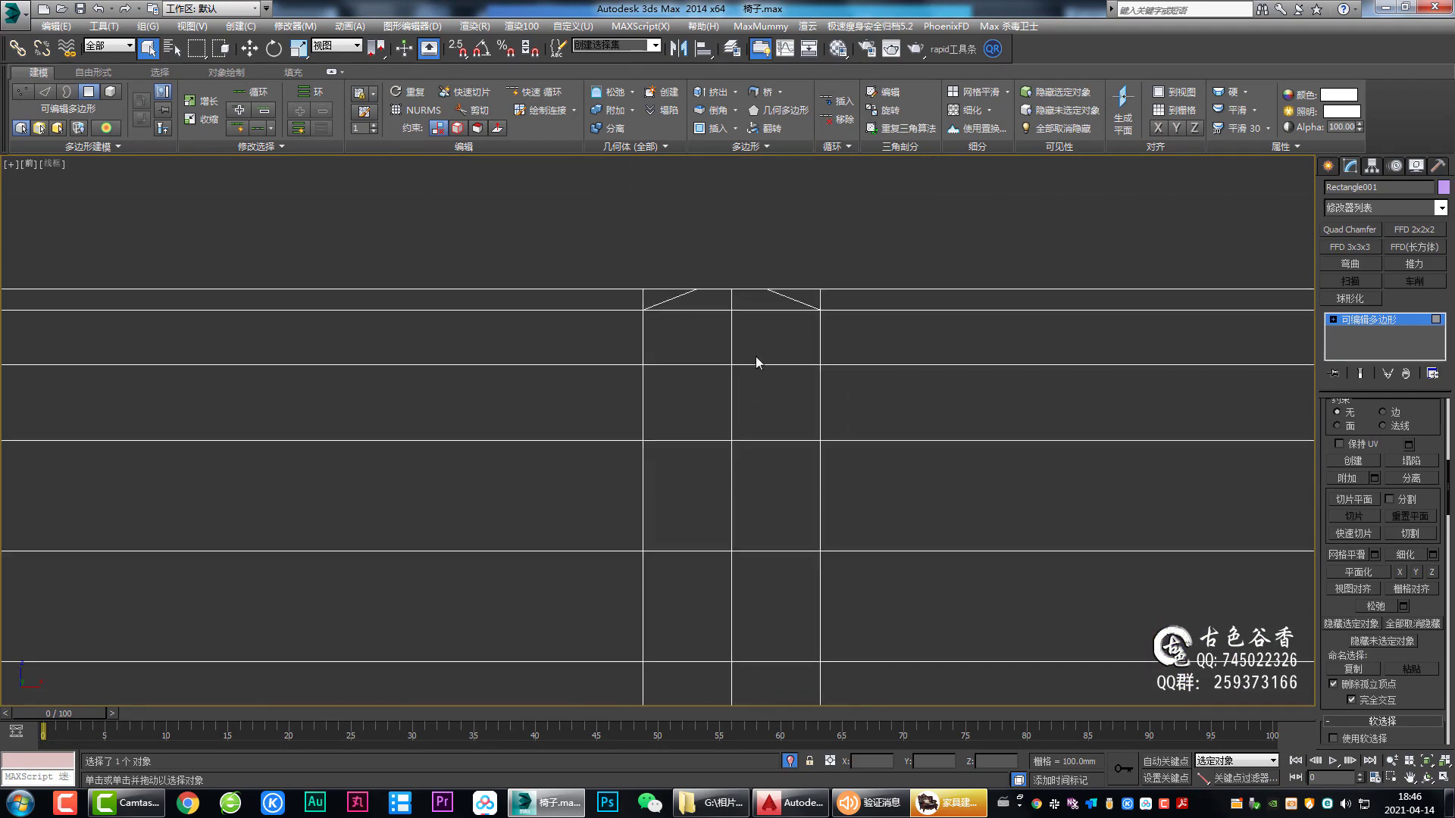
key("alt+w")
key("alt+w")
scroll(870, 579, "up", 3)
mouse_move(869, 578)
middle_mouse_down("alt")
mouse_move(883, 438)
mouse_move(838, 406)
middle_mouse_up("alt")
Step: Move the octagon's two upper and two lower edges down in the front view
key("2")
left_click(891, 336)
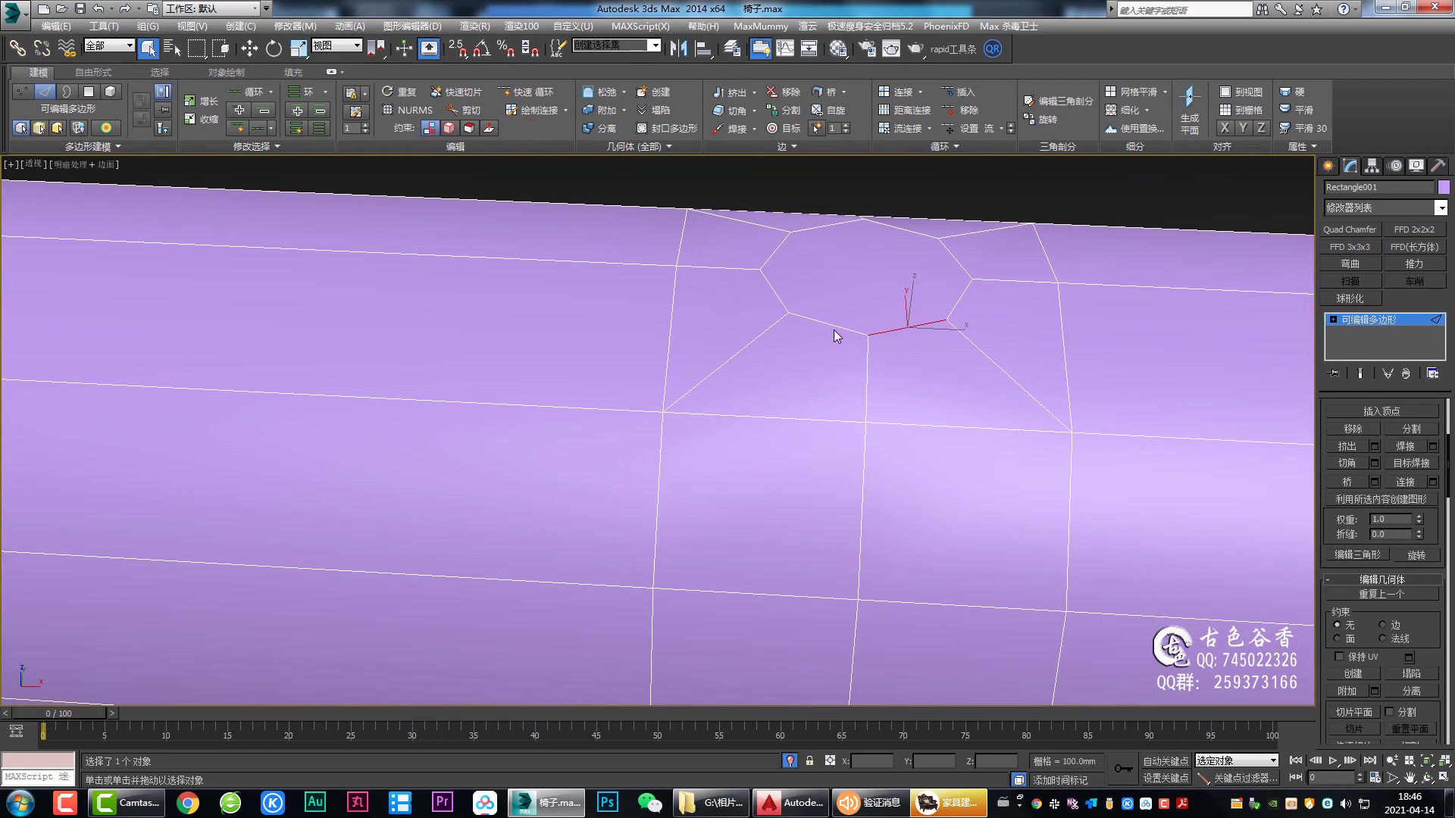
left_click(833, 331, "ctrl")
mouse_move(834, 330)
middle_mouse_down("alt")
mouse_move(907, 216)
mouse_move(871, 317)
middle_mouse_up("alt")
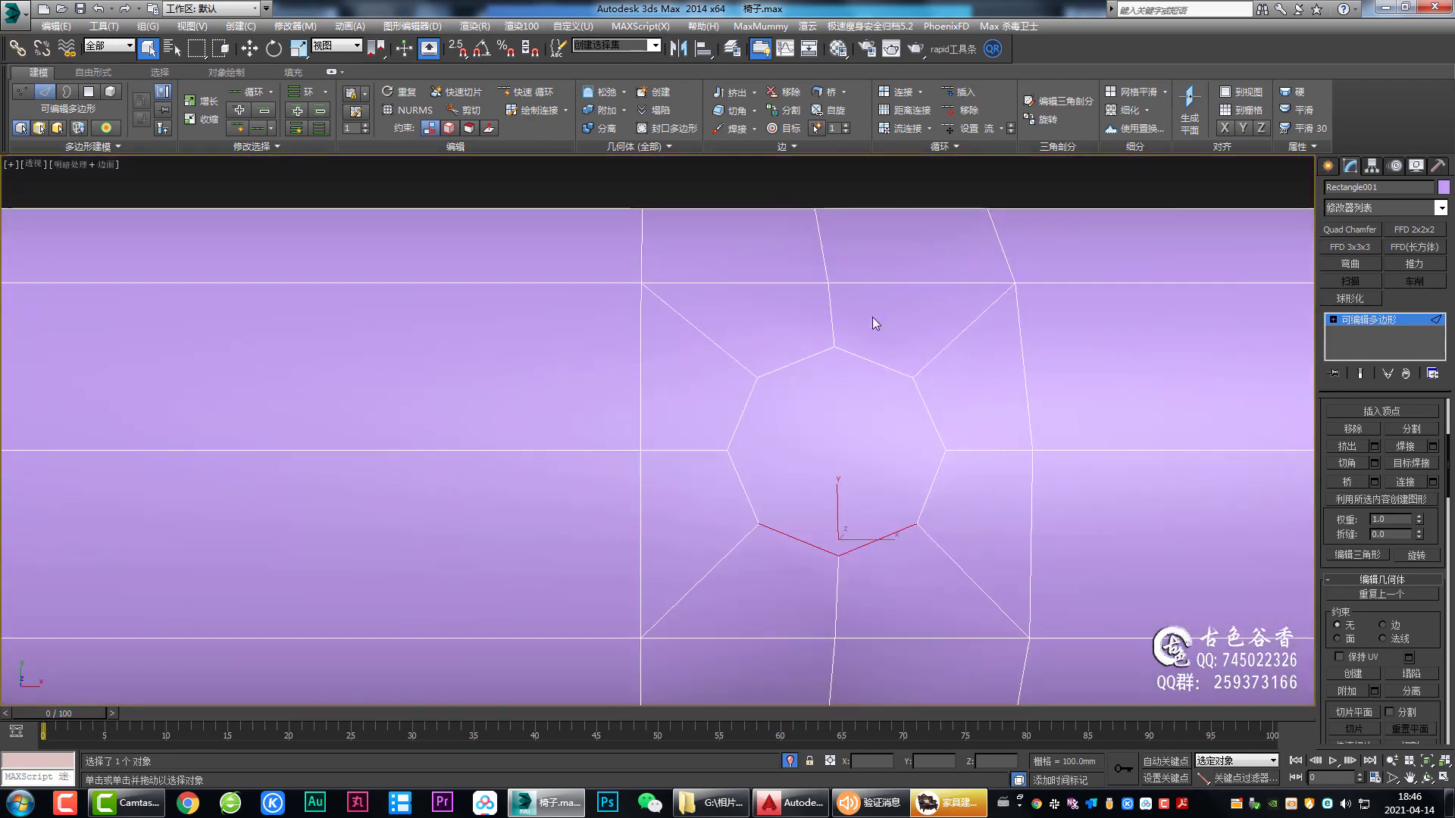
left_click(850, 356, "ctrl")
left_click(822, 357, "ctrl")
key("f")
key("w")
scroll(773, 319, "up", 2)
scroll(682, 303, "up", 5)
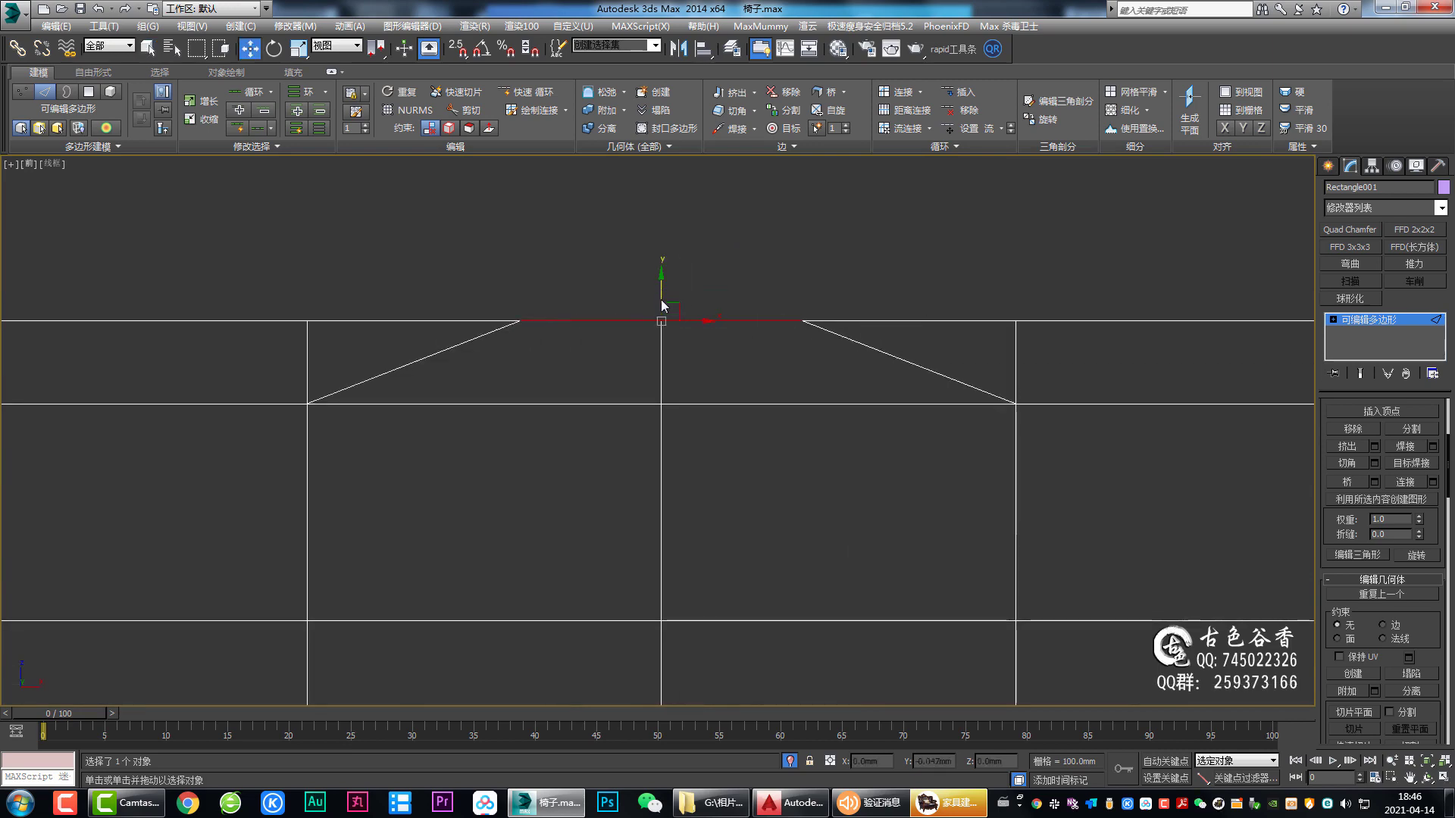
left_click_drag(662, 300, 663, 314)
Step: Orbit the perspective view to check the evened-out octagon outline
key("alt+w")
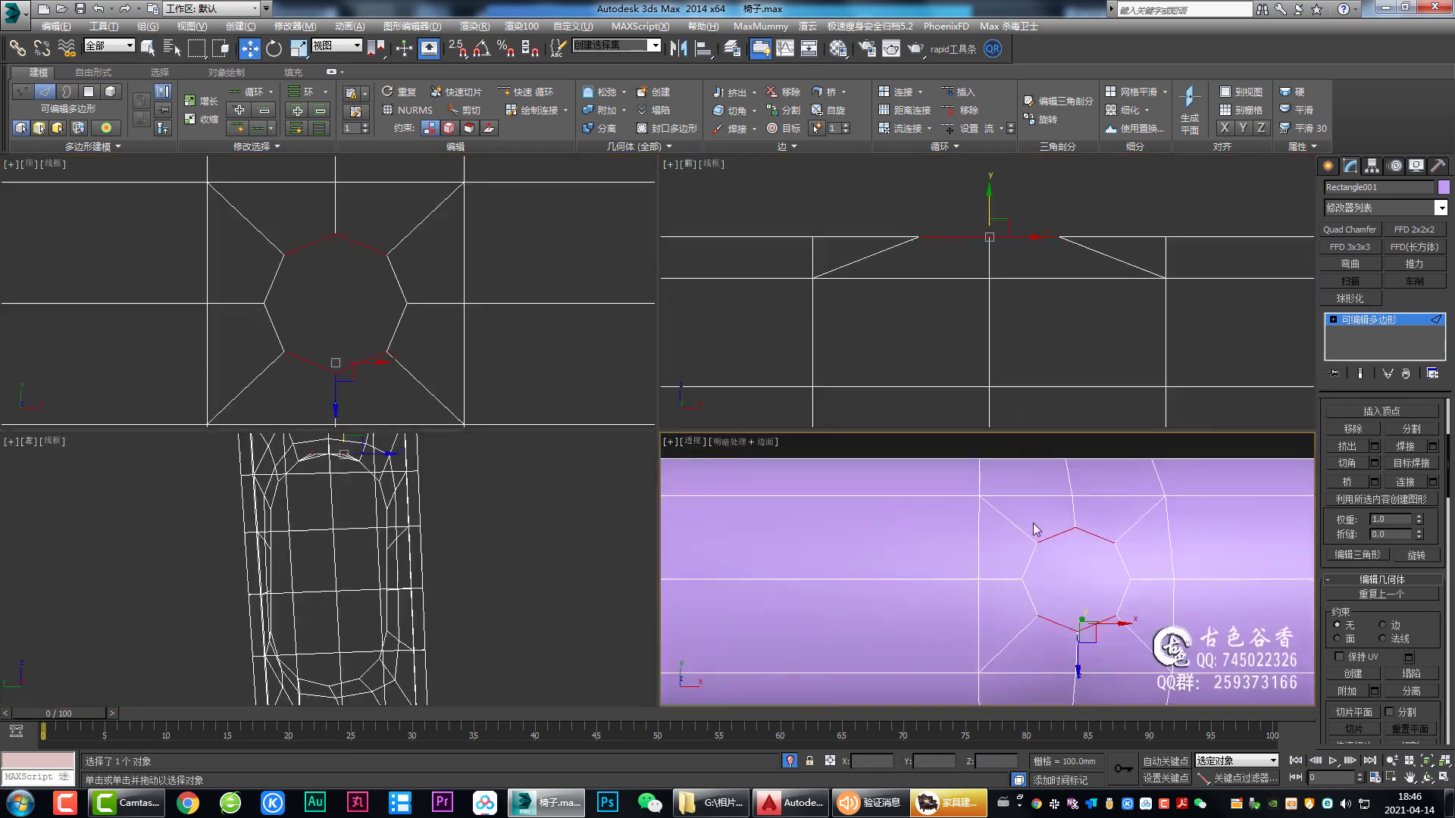
key("alt+w")
middle_click_drag(932, 488, 923, 434, "alt")
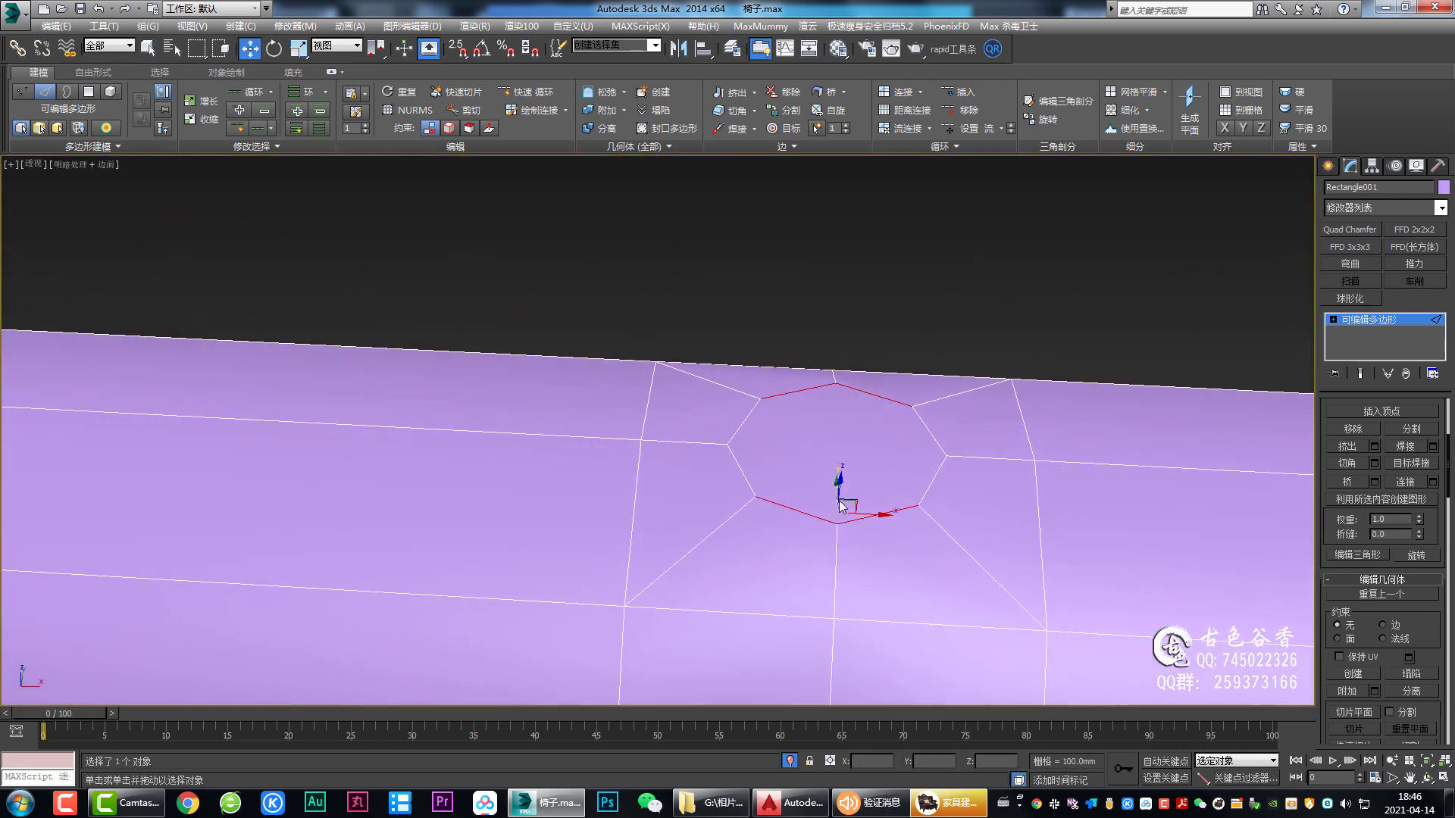
mouse_move(850, 485)
middle_mouse_down("alt")
mouse_move(816, 461)
mouse_move(892, 448)
mouse_move(918, 473)
mouse_move(873, 497)
middle_mouse_up("alt")
key("q")
key("4")
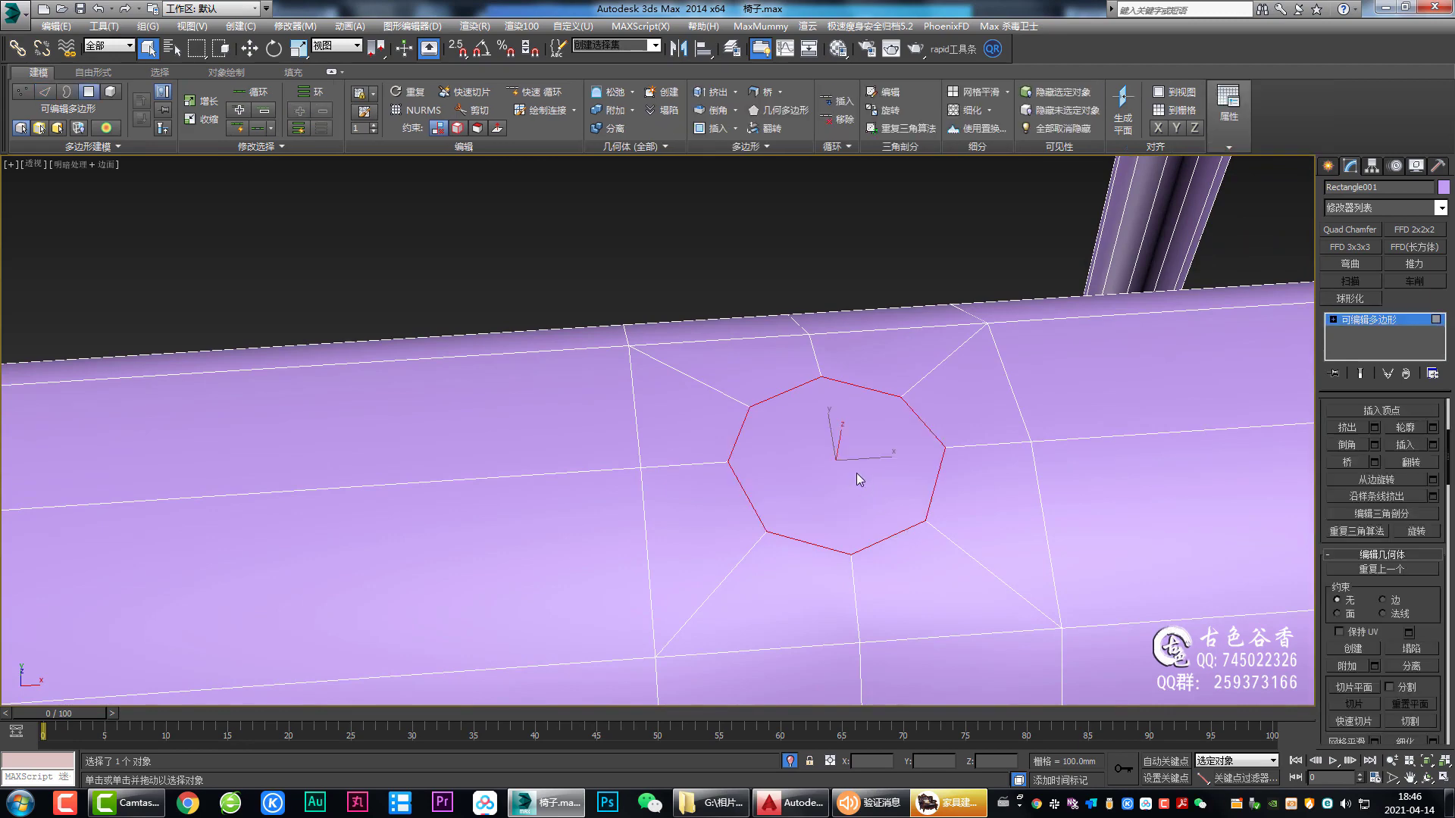
mouse_move(902, 556)
middle_mouse_down("alt")
mouse_move(865, 524)
mouse_move(858, 478)
mouse_move(854, 491)
middle_mouse_up("alt")
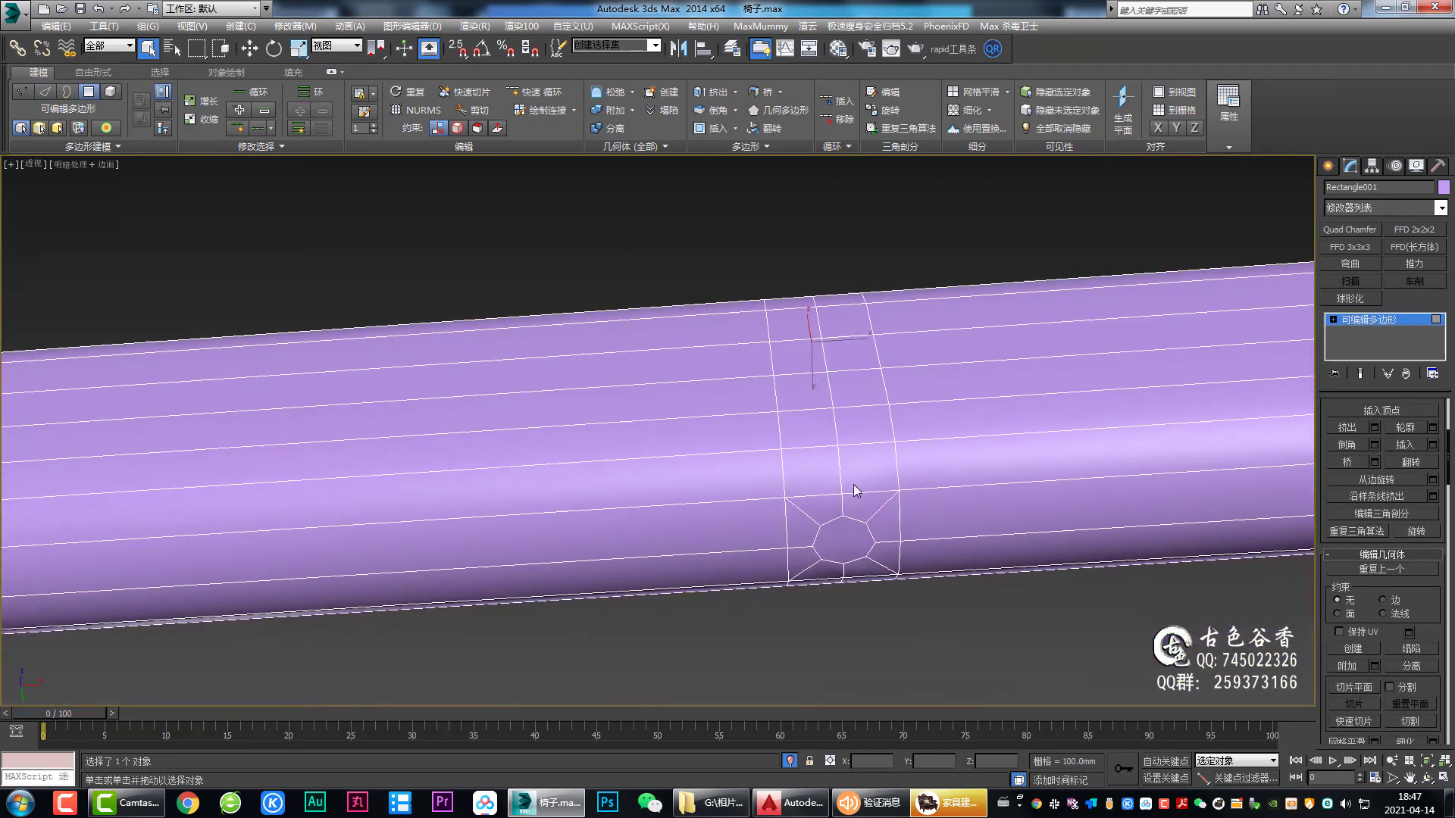
Step: Bridge the top and bottom octagonal faces into a hole through the tube
left_click(843, 543)
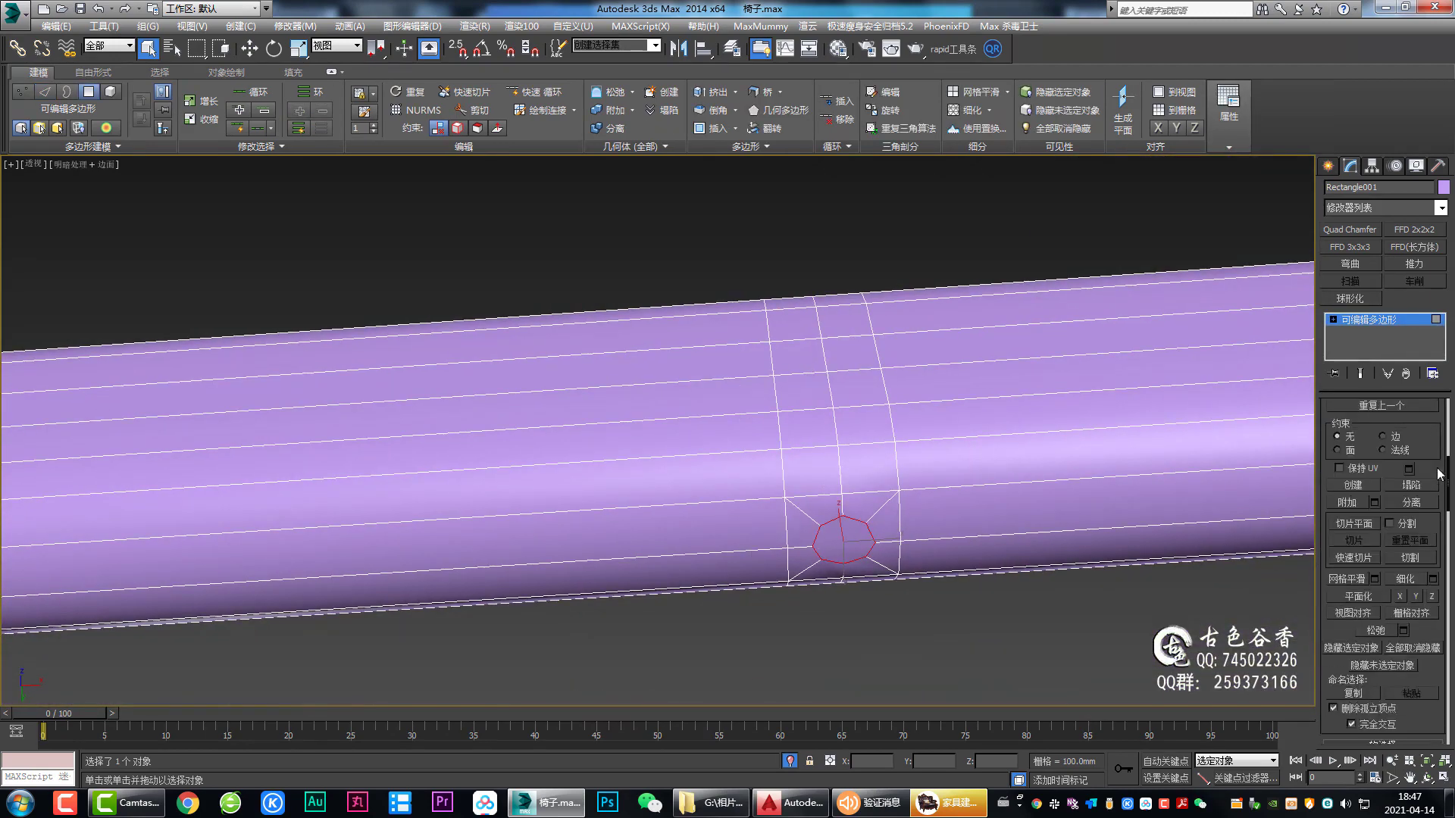
scroll(1377, 569, "up", 2)
scroll(1377, 569, "up", 4)
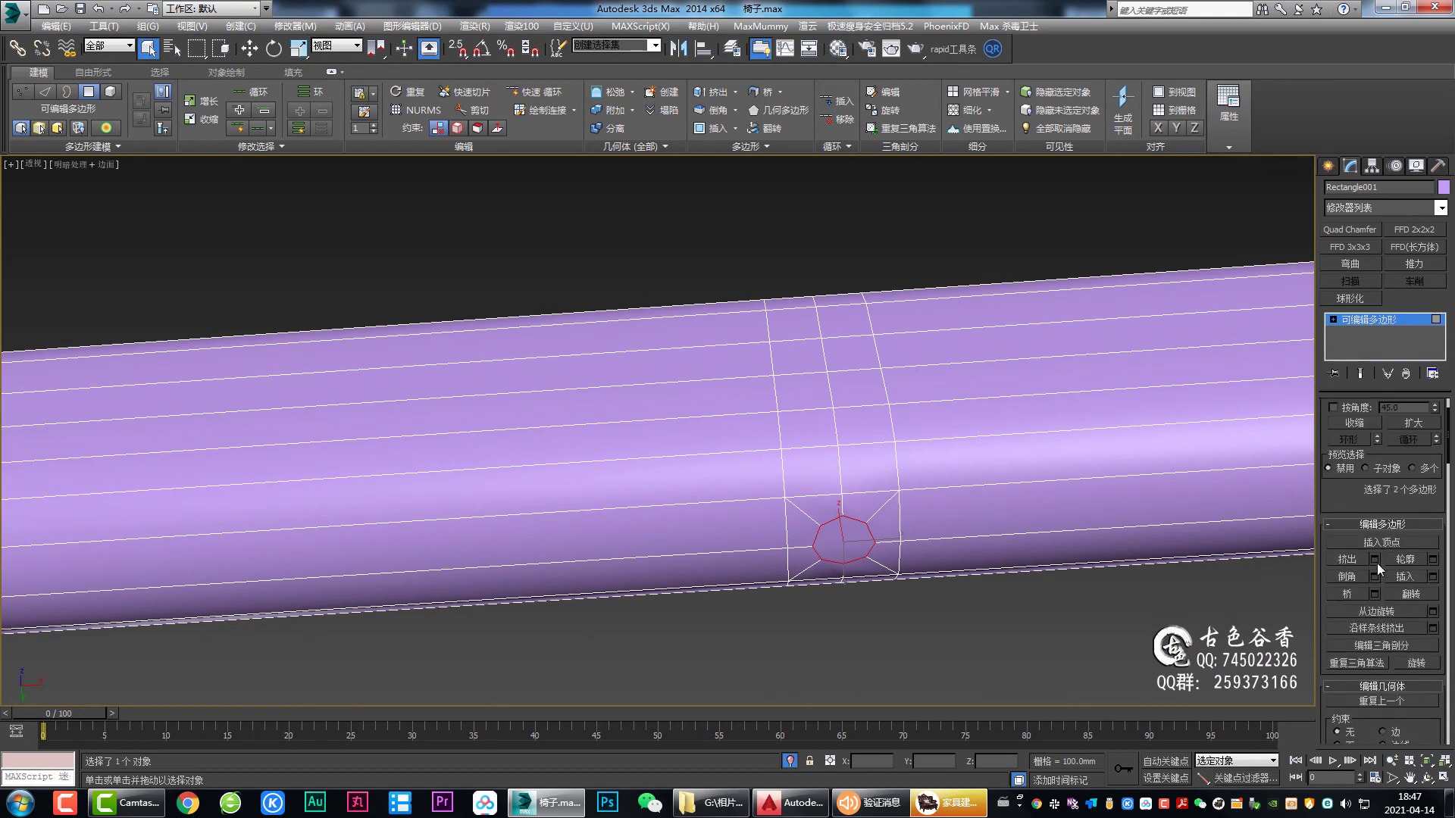
left_click(1374, 594)
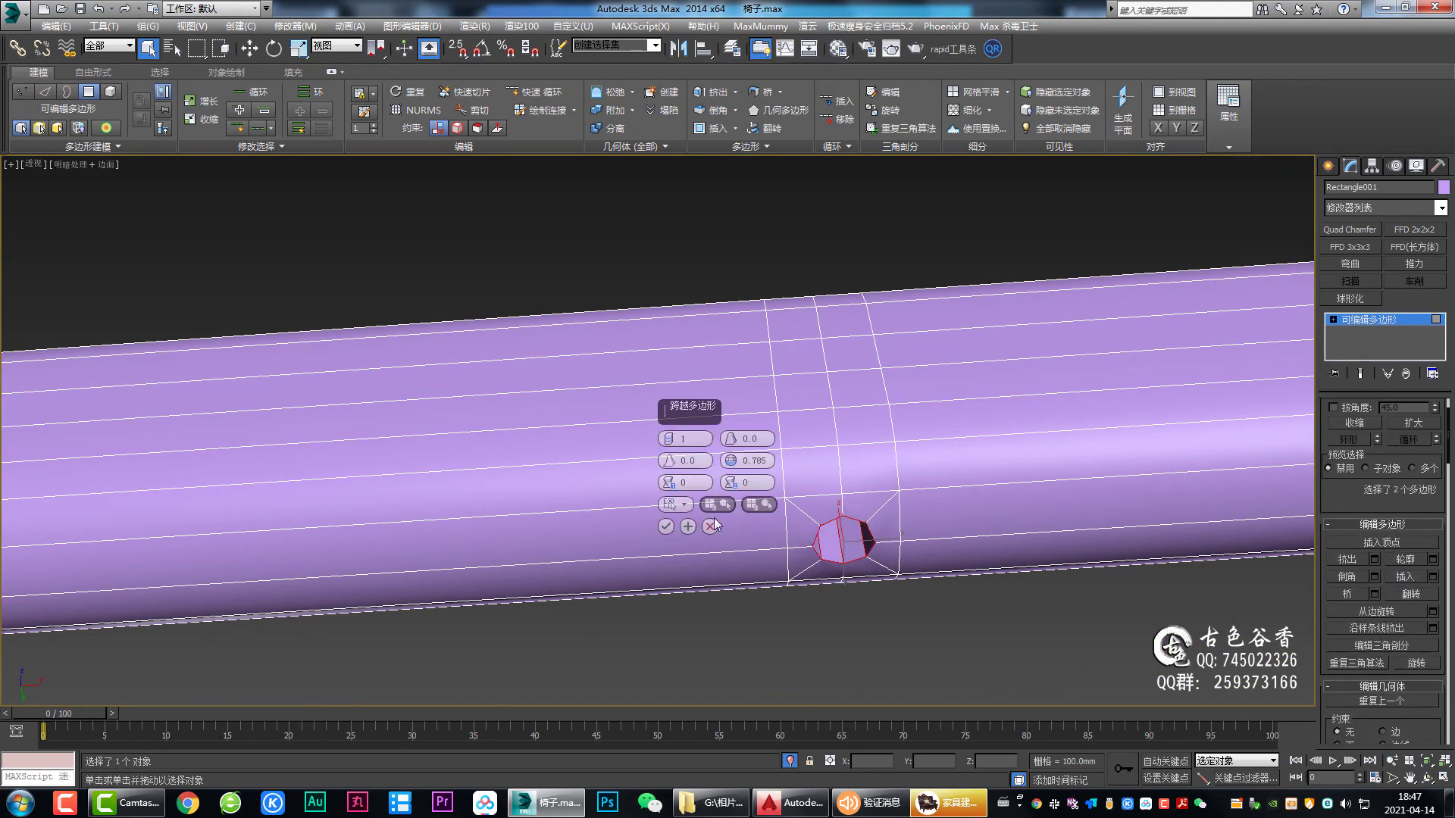
left_click(666, 526)
Step: Switch to edge mode and orbit to look into the new hole
scroll(870, 557, "up", 4)
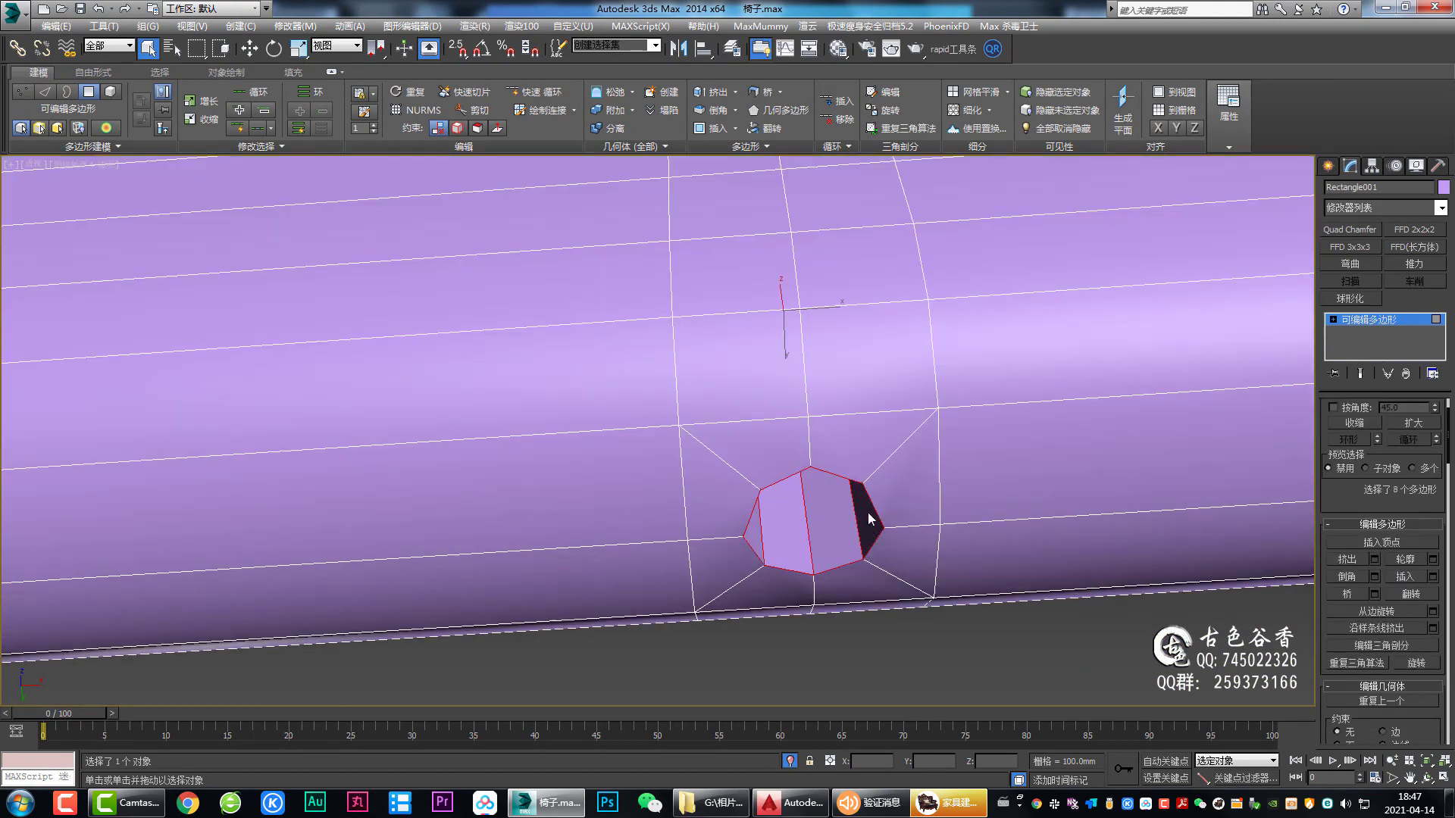
key("2")
scroll(871, 500, "down", 5)
middle_click_drag(906, 416, 875, 406, "alt")
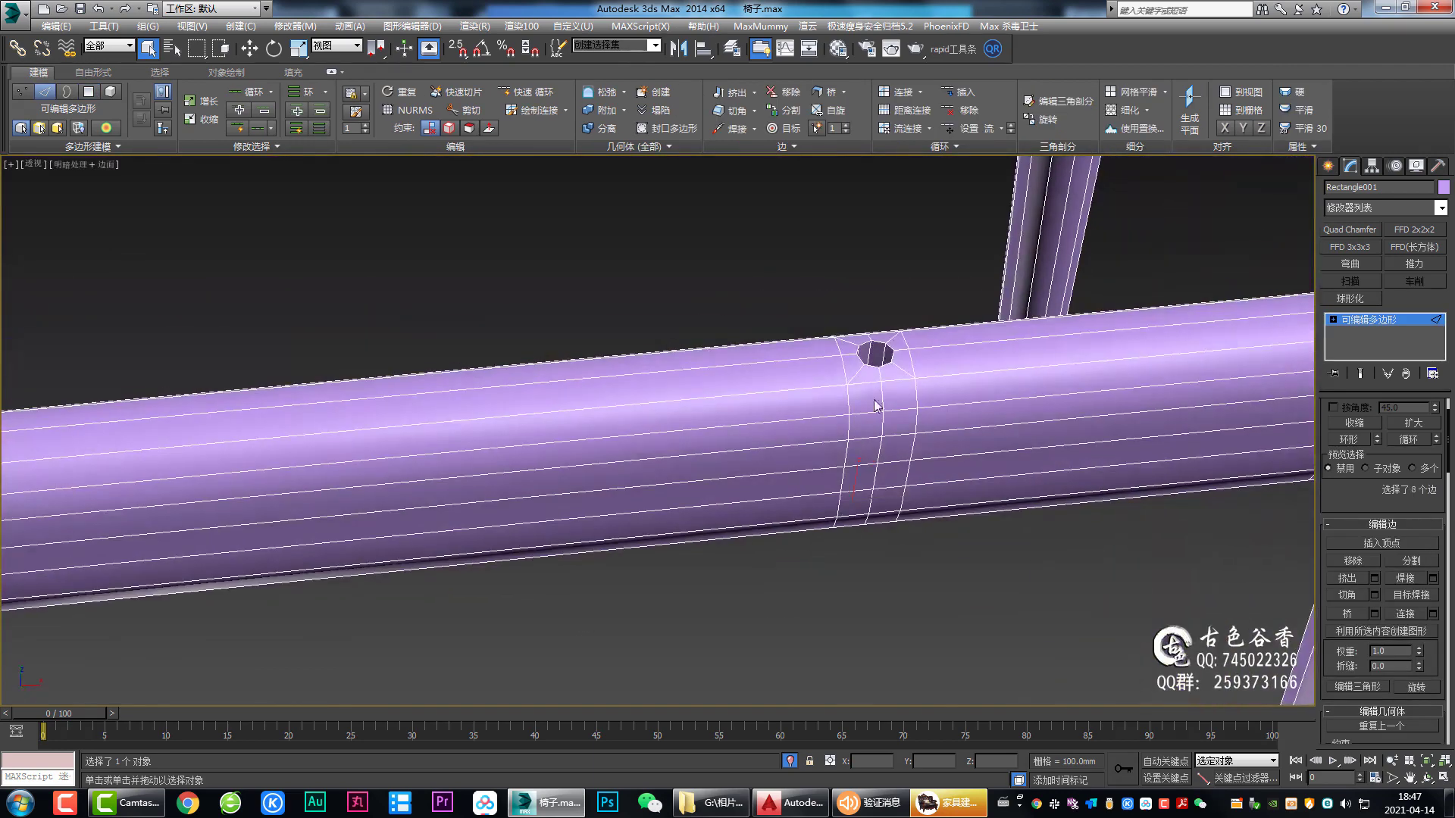
scroll(875, 405, "up", 2)
scroll(907, 303, "up", 3)
Step: Chamfer the border edge loops around the screw hole's rim
double_click(907, 297, "ctrl")
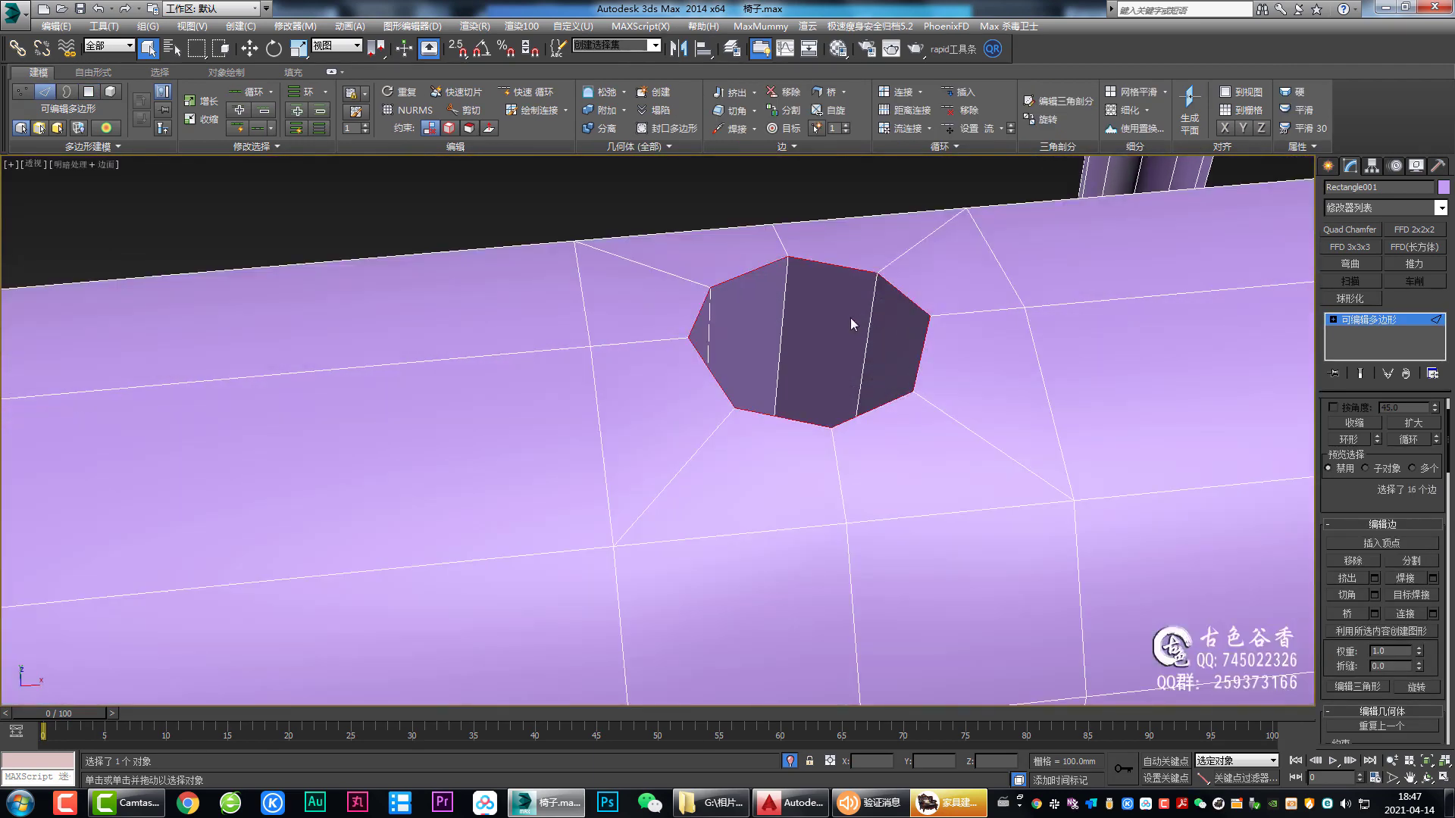
key("ctrl+shift+c")
right_click(668, 440)
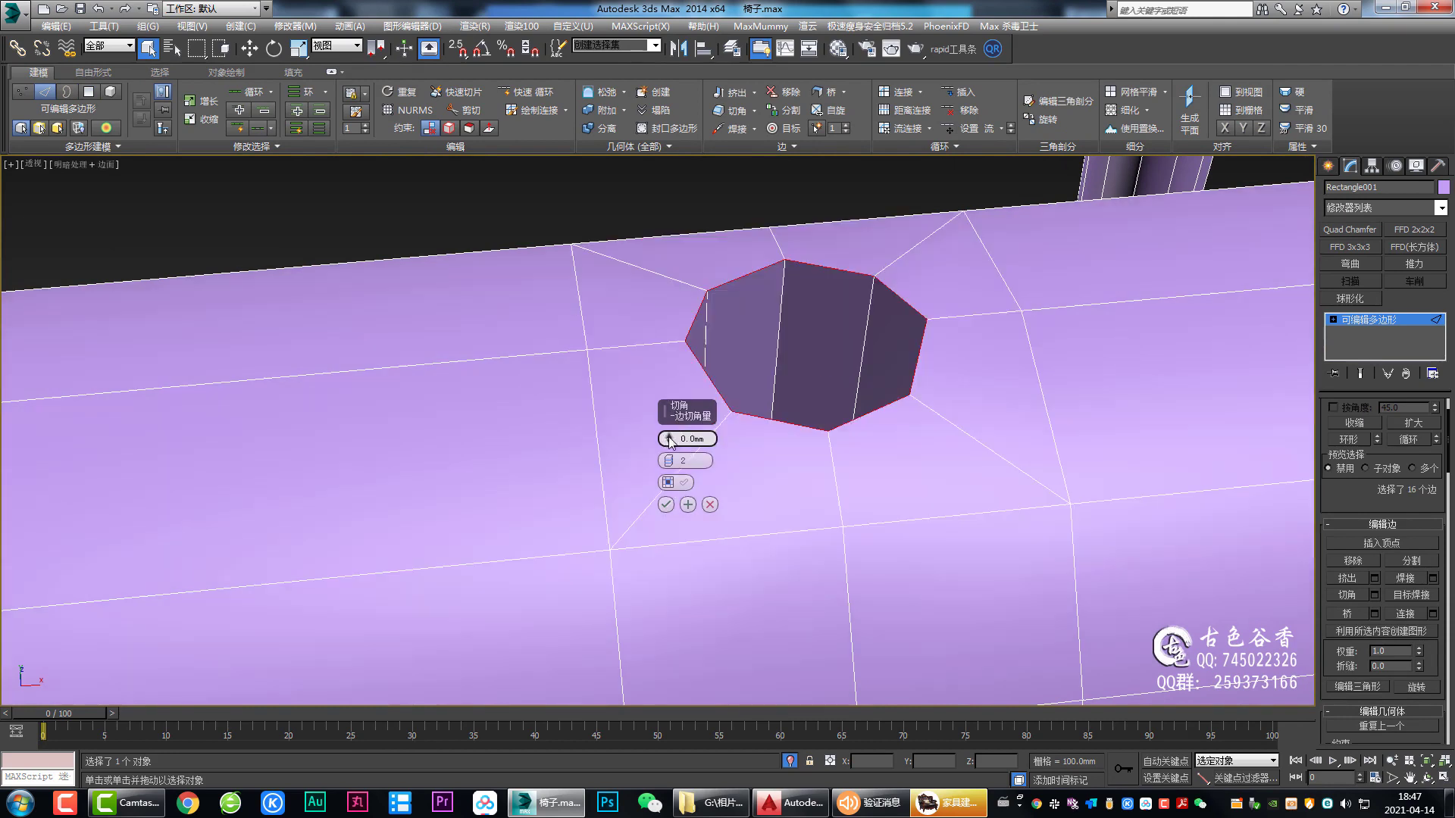
left_click_drag(669, 437, 669, 432)
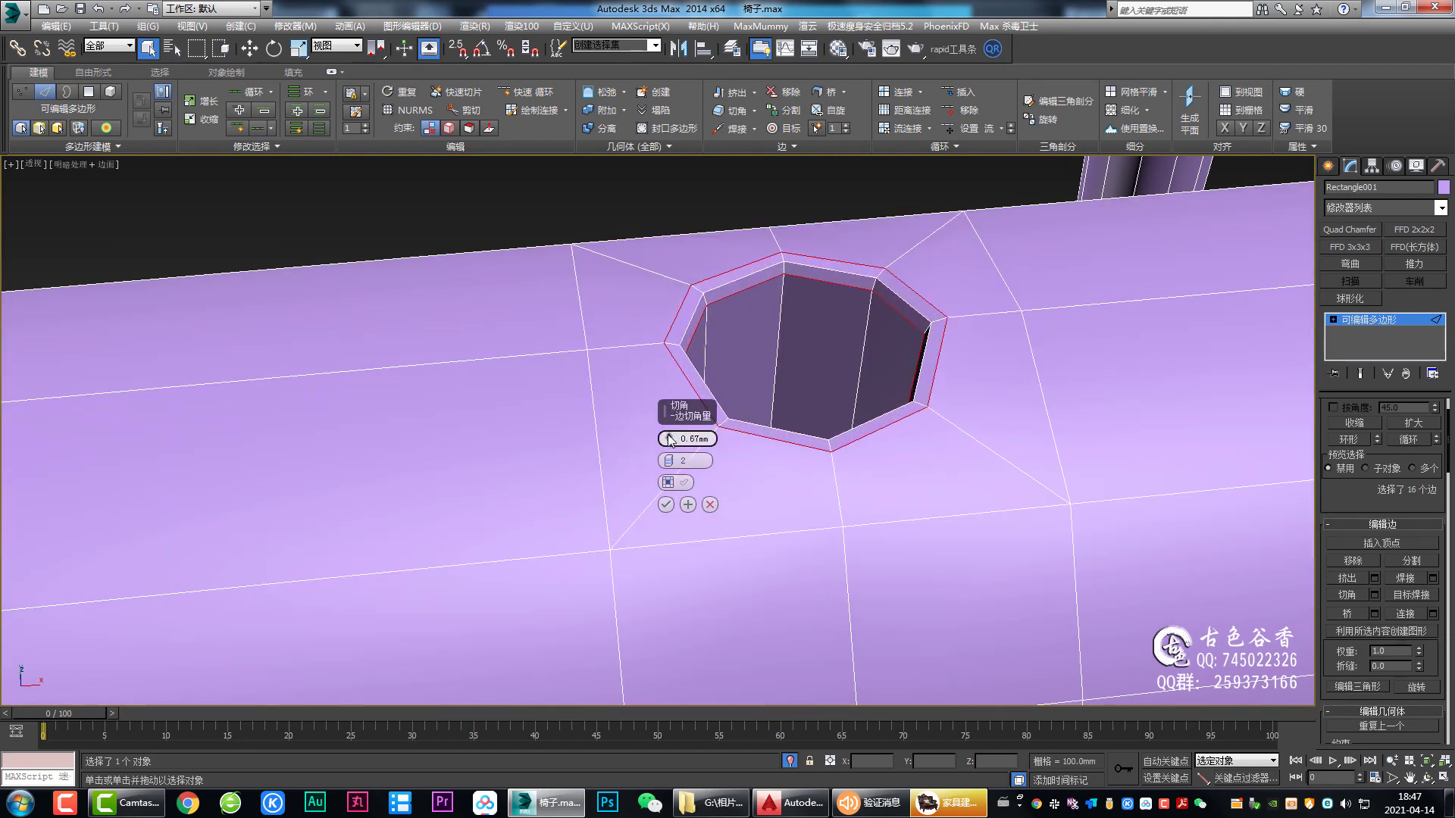
left_click_drag(670, 438, 670, 434)
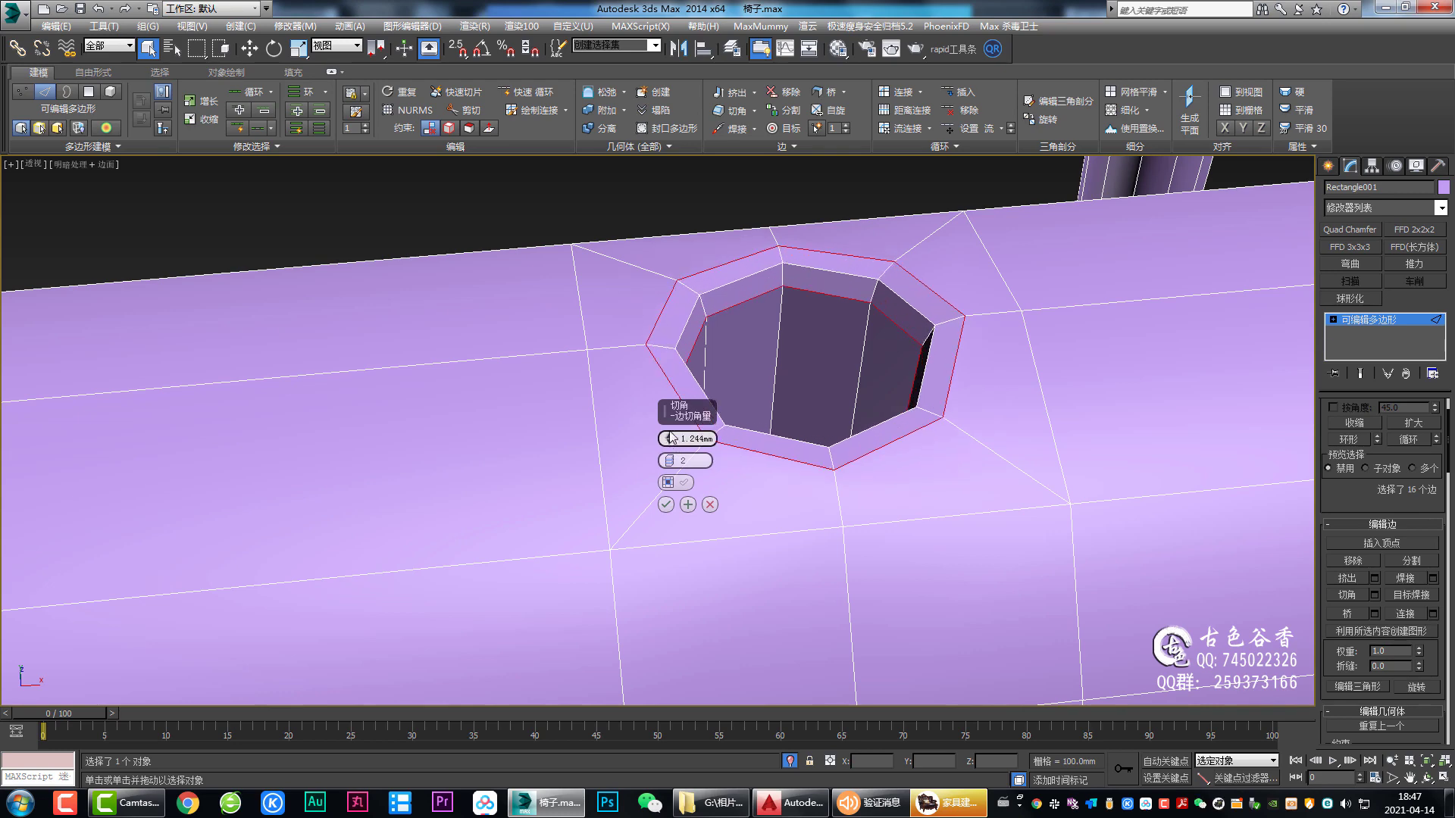
left_click(665, 505)
Step: Add two edge loops inside the hole by connecting its ring of vertical edges
scroll(792, 480, "down", 5)
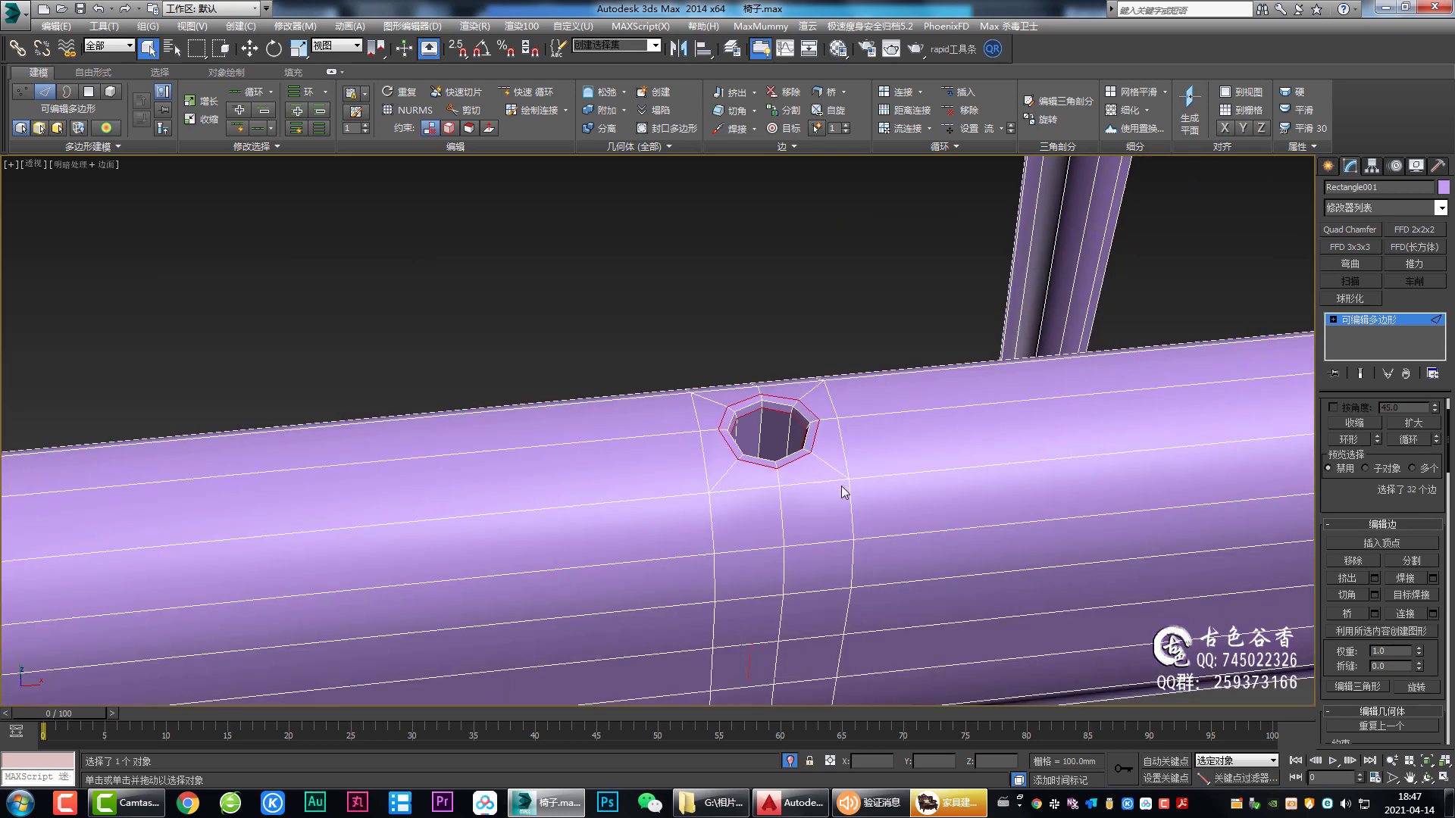
scroll(785, 436, "up", 5)
scroll(785, 435, "up", 1)
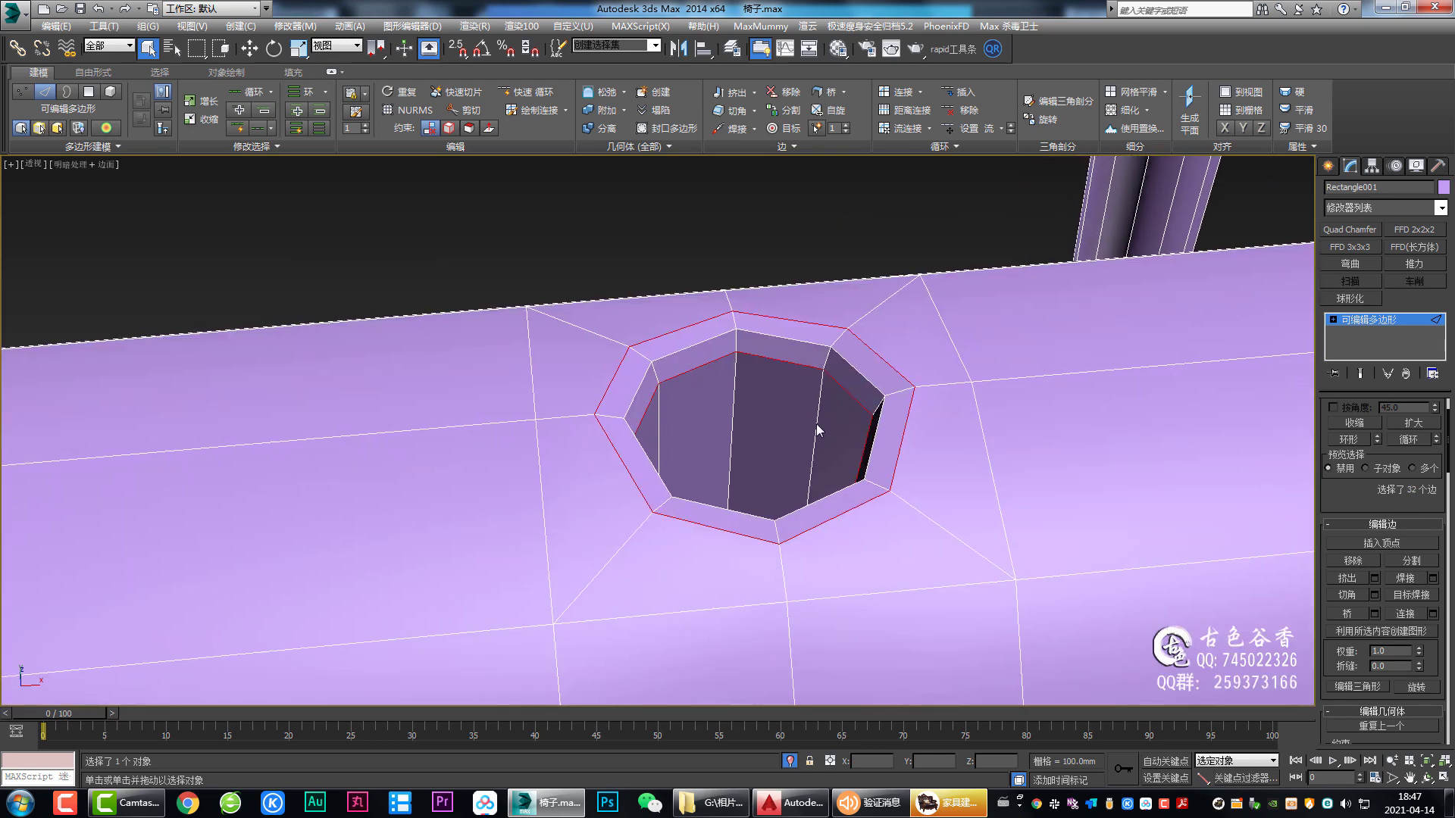
left_click(815, 424)
key("alt+r")
key("ctrl+shift+e")
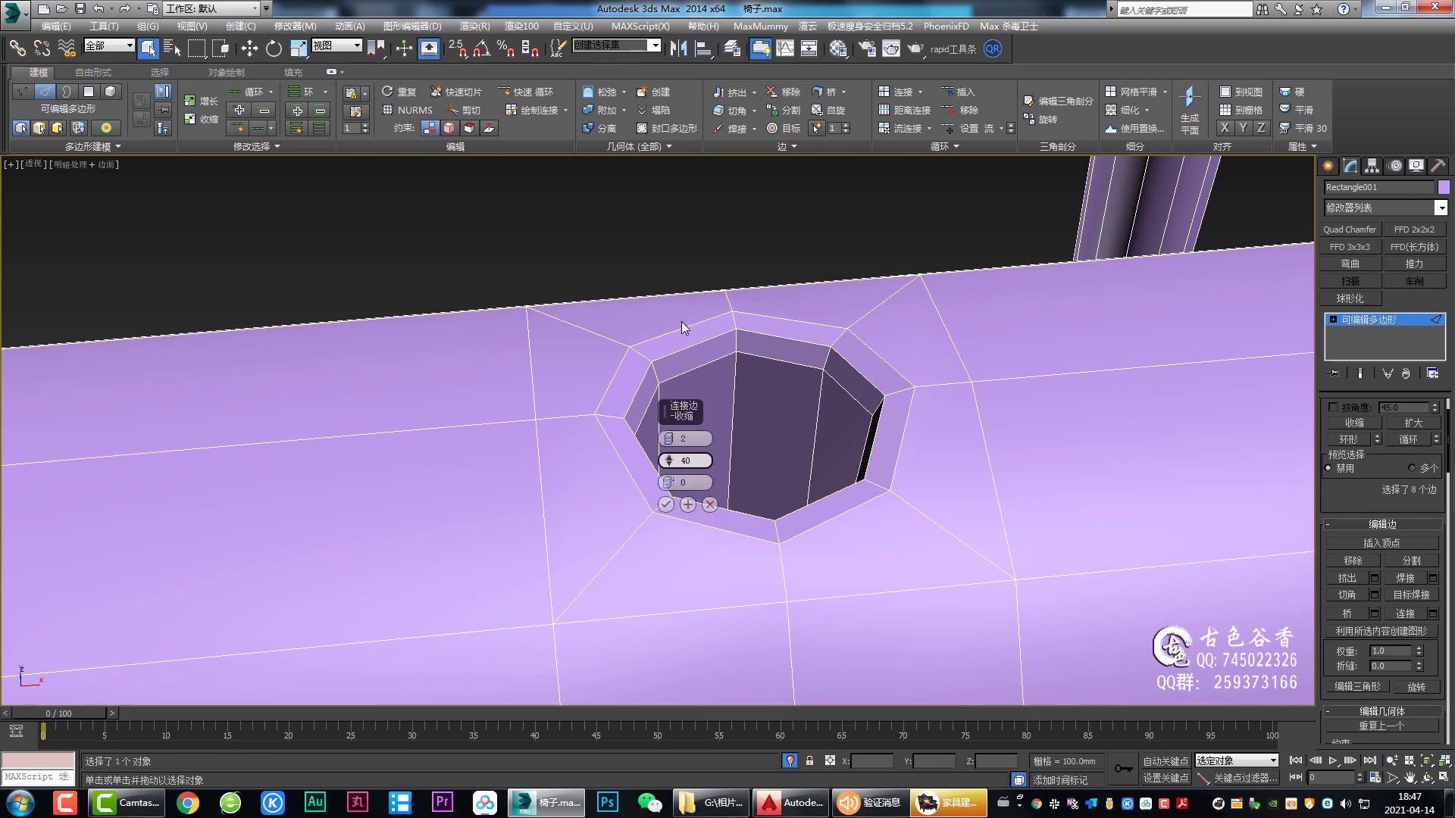
left_click(665, 504)
Step: Reselect the tube and turn off the NURMS smoothing preview
scroll(912, 285, "down", 3)
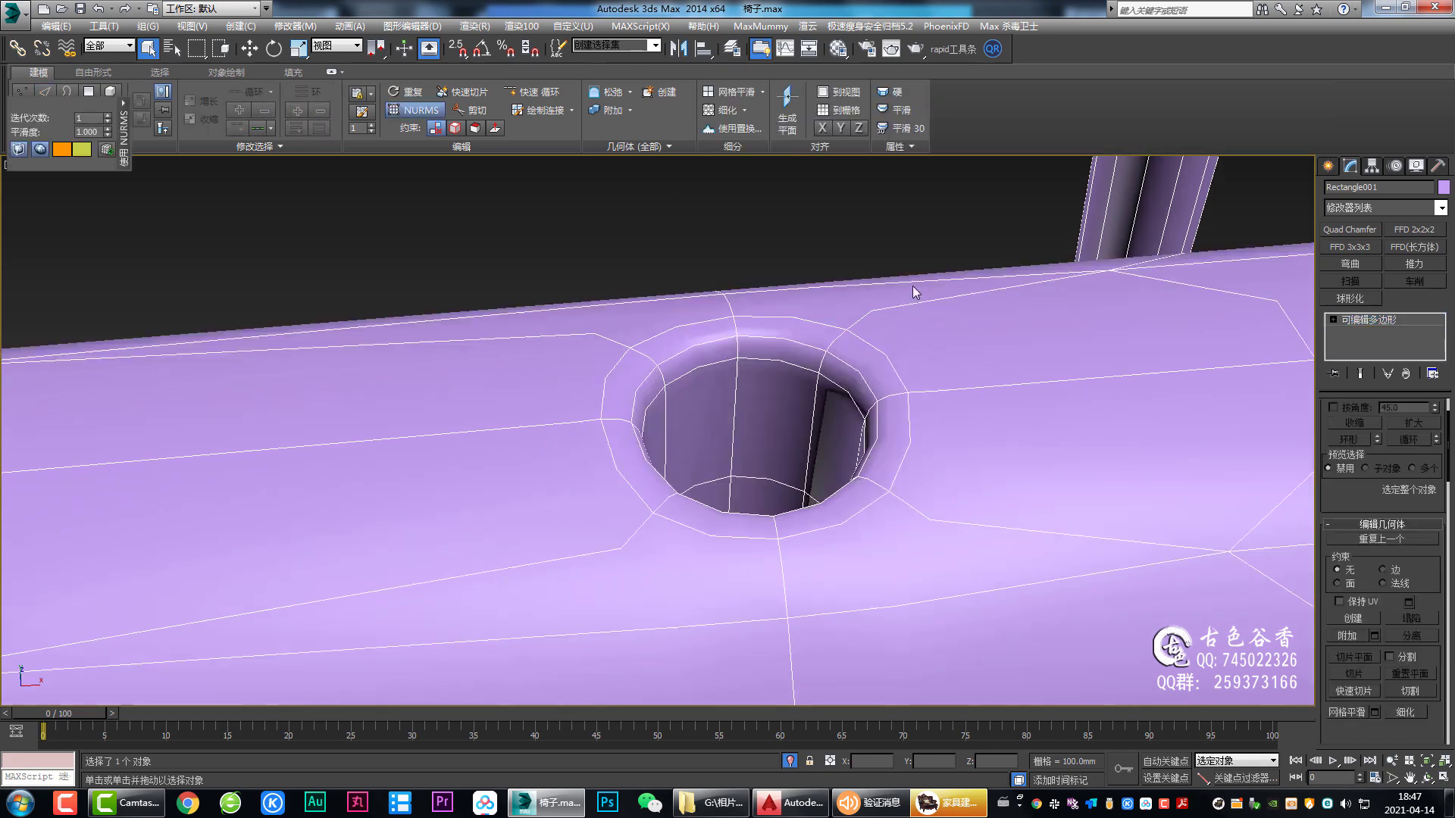
left_click(911, 241)
scroll(852, 318, "down", 3)
scroll(830, 444, "up", 2)
scroll(830, 444, "down", 3)
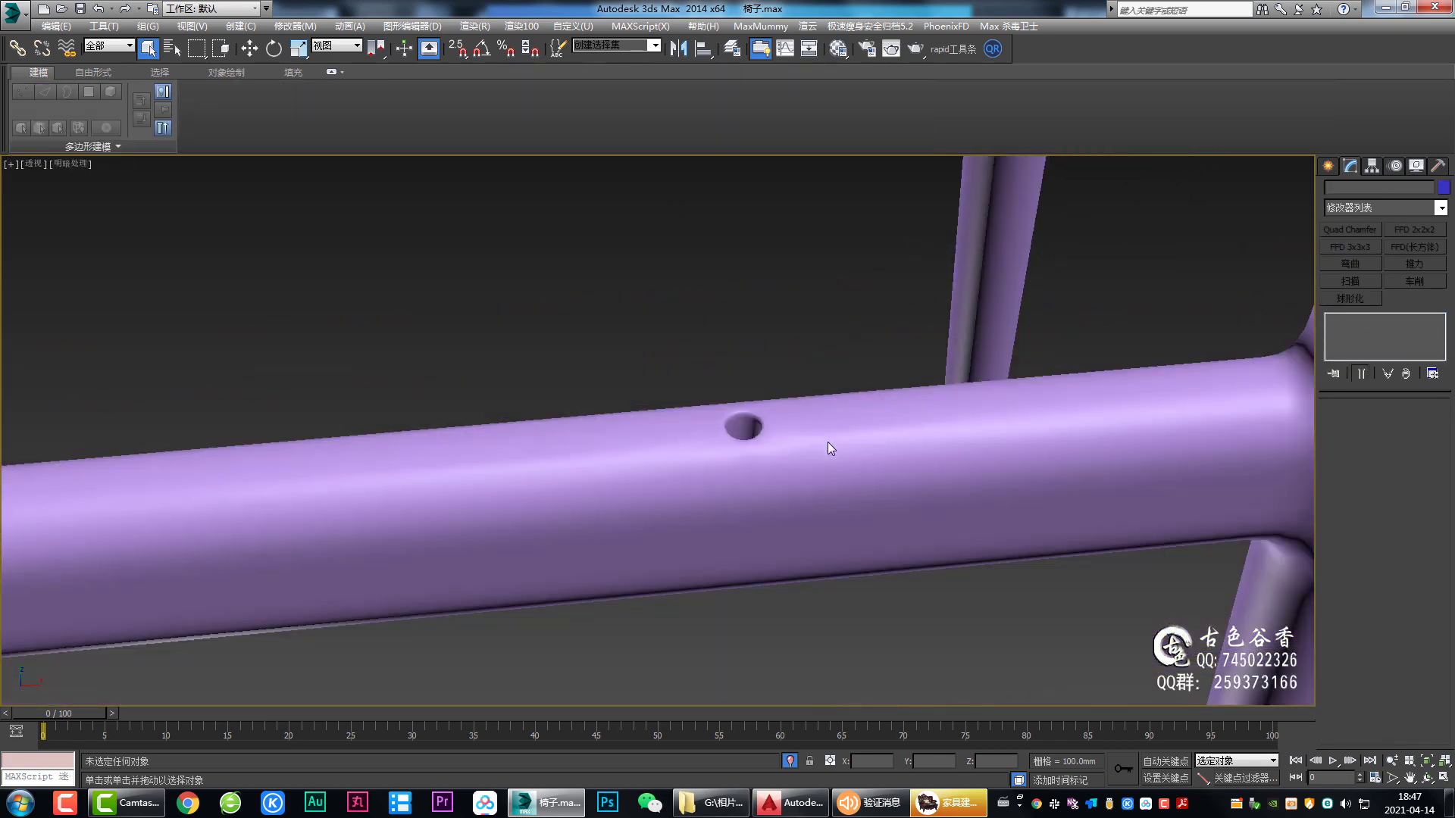
left_click(821, 488)
scroll(772, 464, "up", 2)
scroll(770, 479, "up", 1)
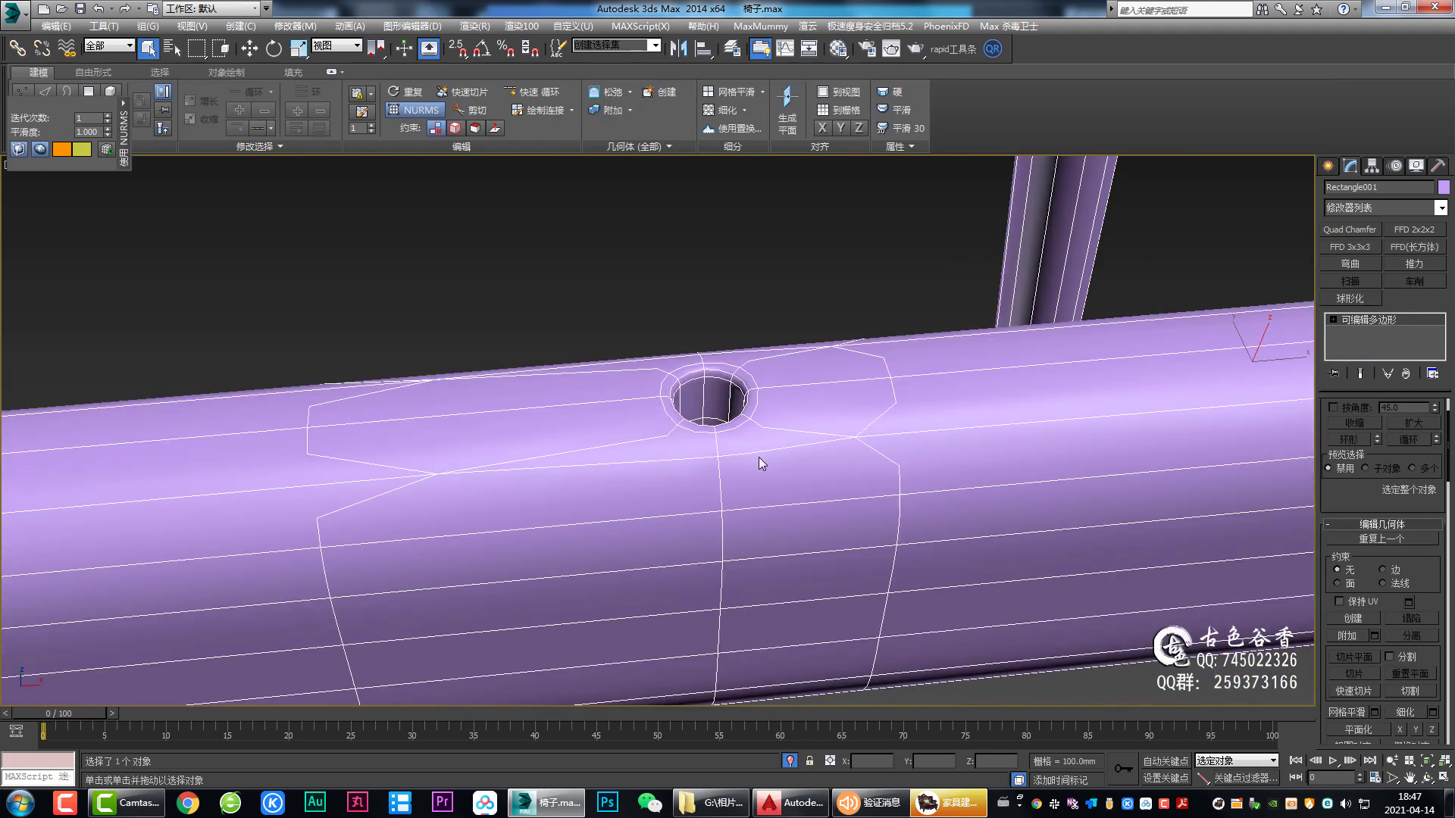
scroll(757, 457, "up", 3)
key("ctrl+BackSpace")
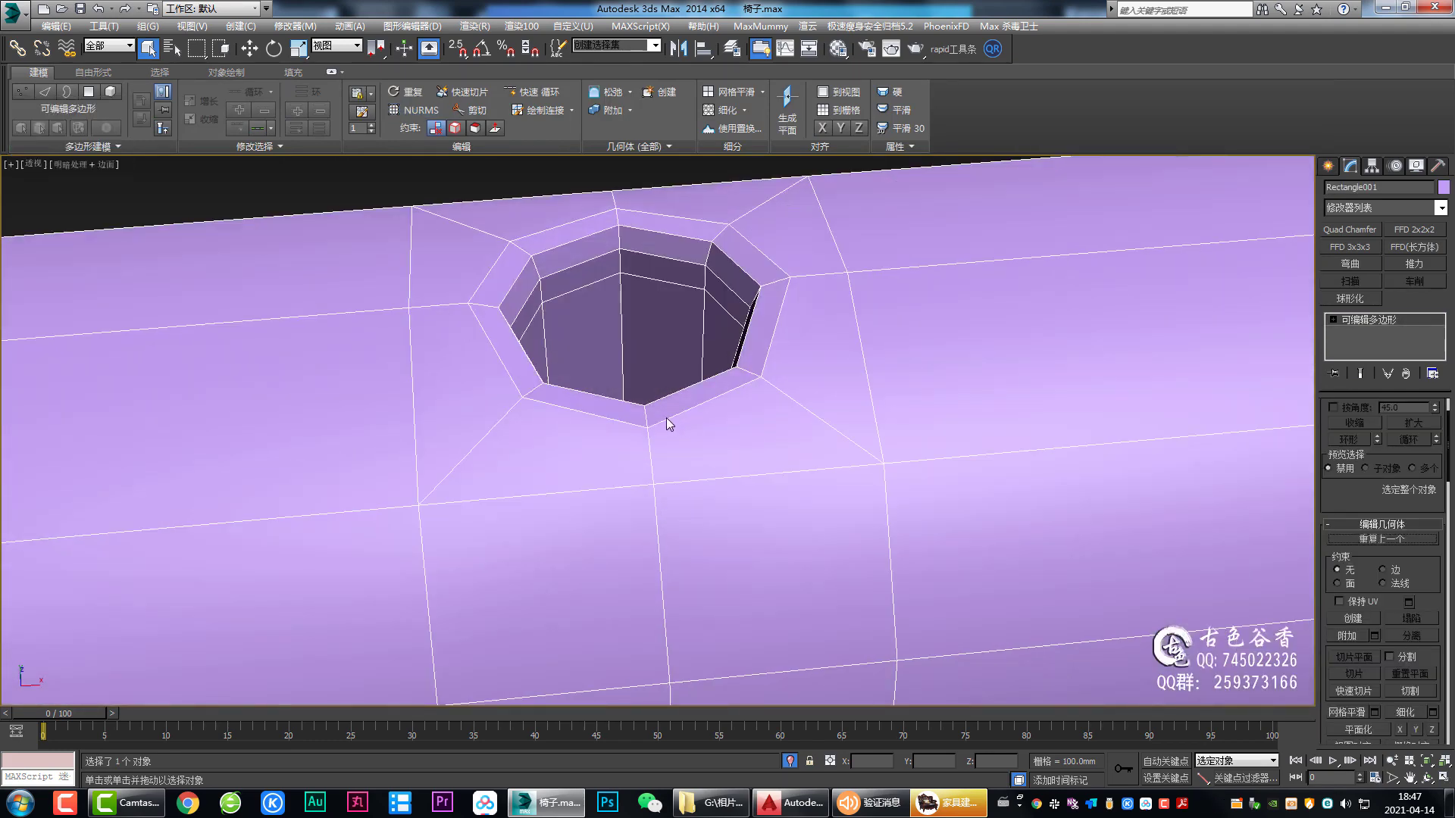
Step: Turn NURMS smoothing back on to inspect the round hole, then exit edge editing
key("2")
left_click(650, 423)
mouse_move(650, 423)
middle_mouse_down("alt")
mouse_move(695, 407)
mouse_move(697, 441)
middle_mouse_up("alt")
key("w")
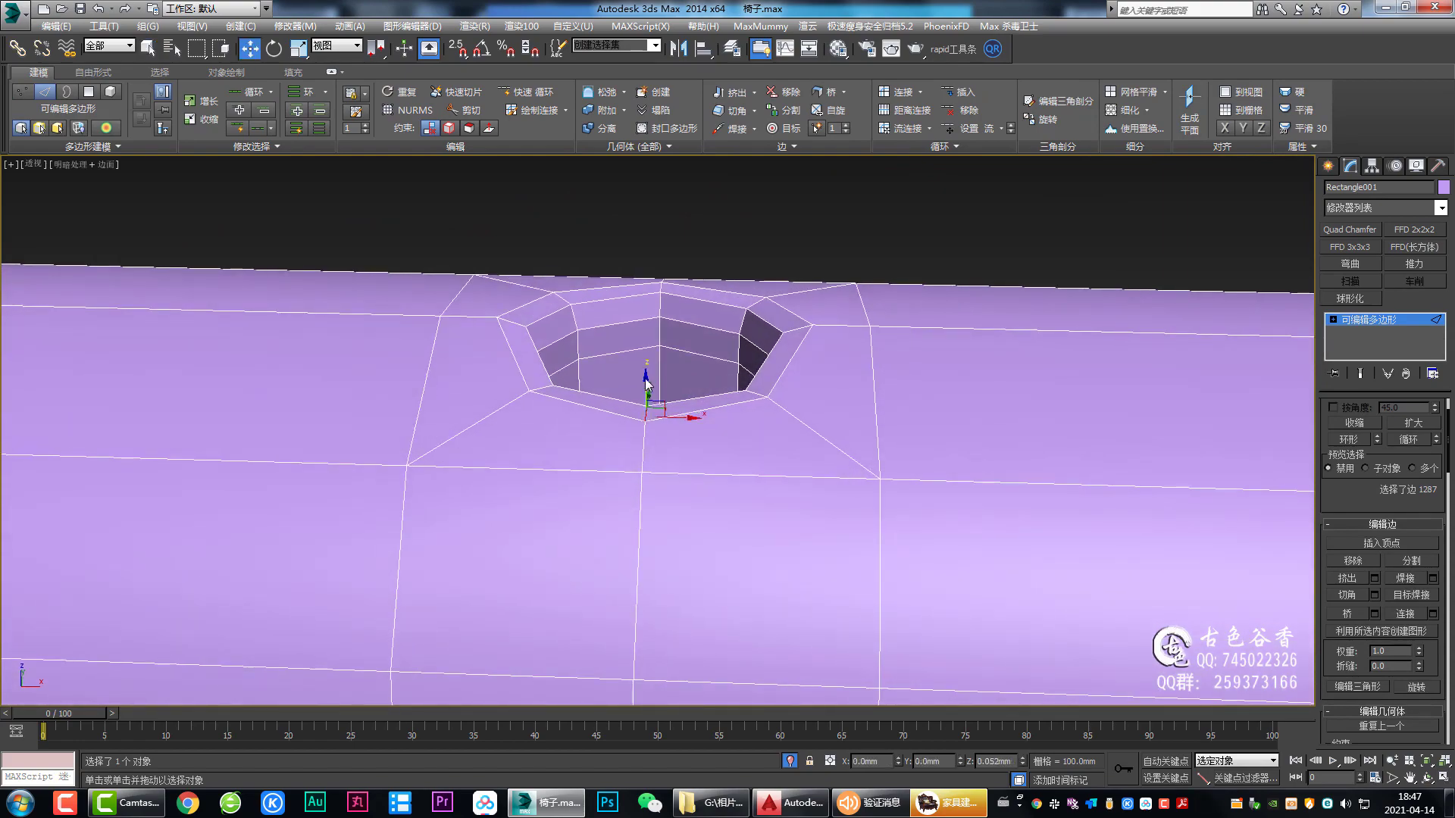
mouse_move(650, 383)
middle_mouse_down("alt")
mouse_move(646, 351)
mouse_move(748, 498)
mouse_move(753, 442)
mouse_move(712, 333)
mouse_move(674, 382)
mouse_move(690, 345)
mouse_move(674, 320)
mouse_move(813, 390)
mouse_move(985, 379)
middle_mouse_up("alt")
key("ctrl+BackSpace")
key("ctrl+BackSpace")
left_click(651, 376)
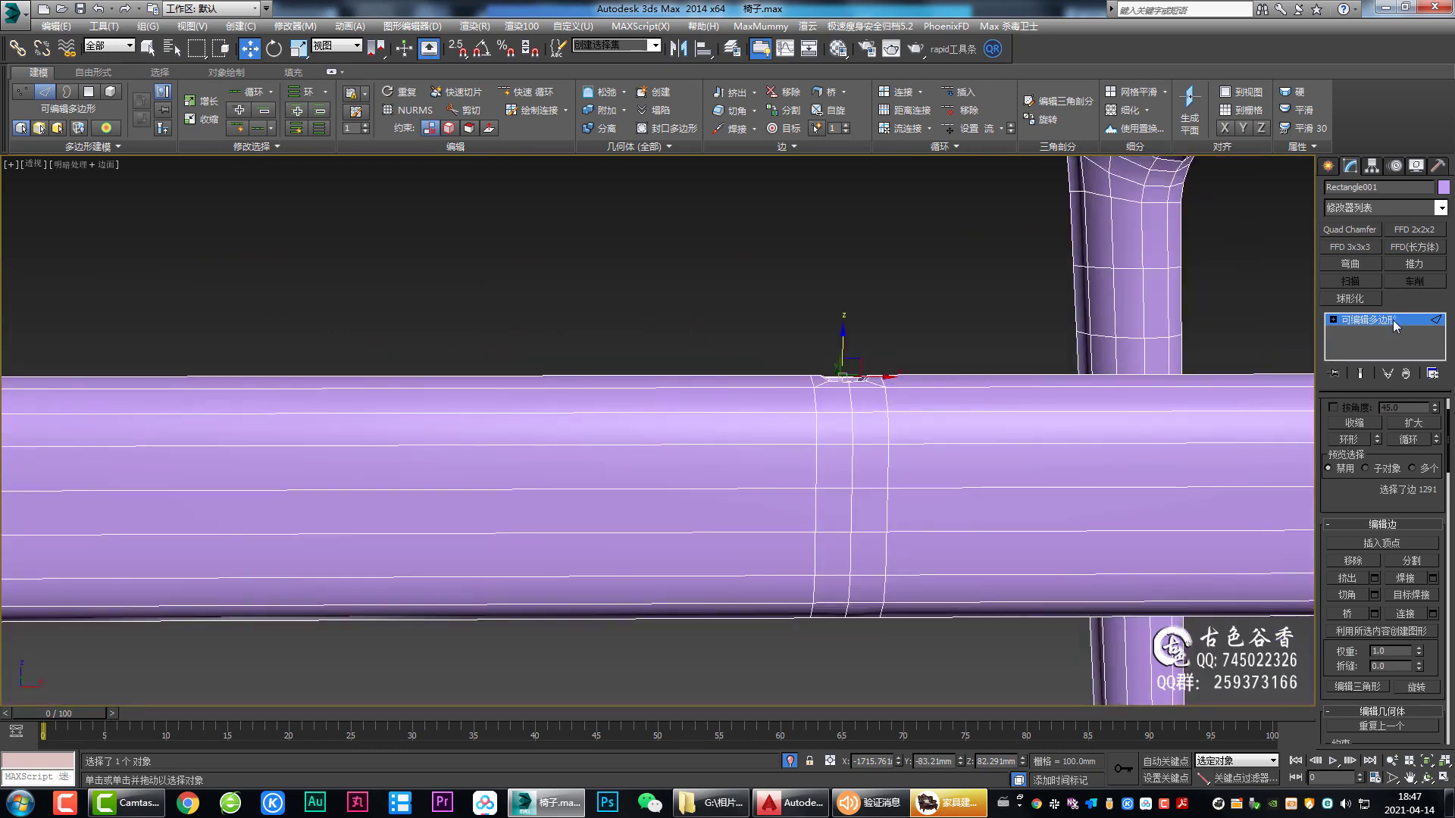
left_click(1394, 325)
Step: Connect the rail's edge ring beside the screw hole with two pinched edge loops
key("t")
key("F3")
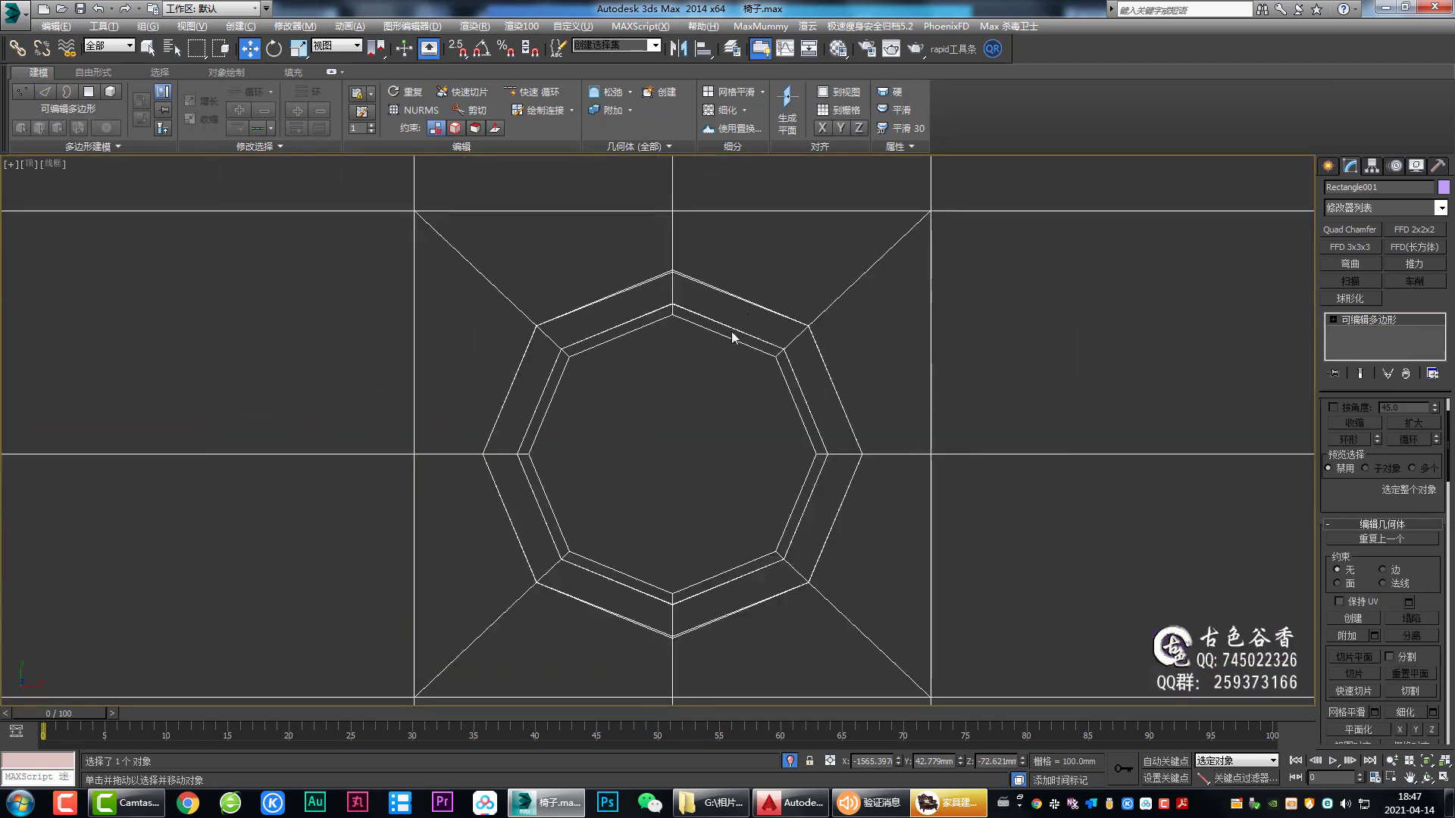
scroll(732, 337, "down", 5)
key("2")
left_click_drag(860, 261, 812, 657)
middle_click_drag(812, 657, 638, 473)
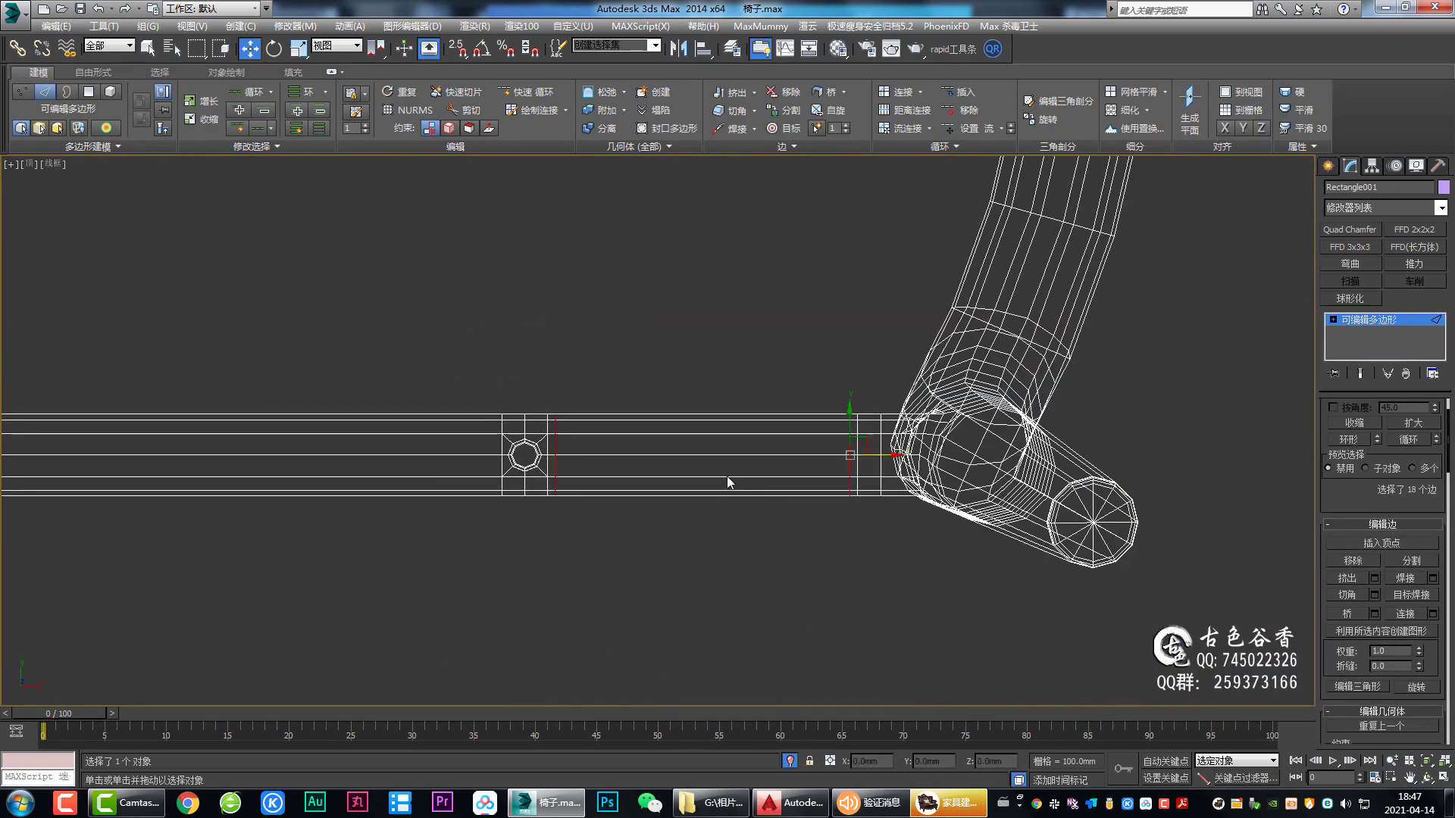
key("ctrl+shift+e")
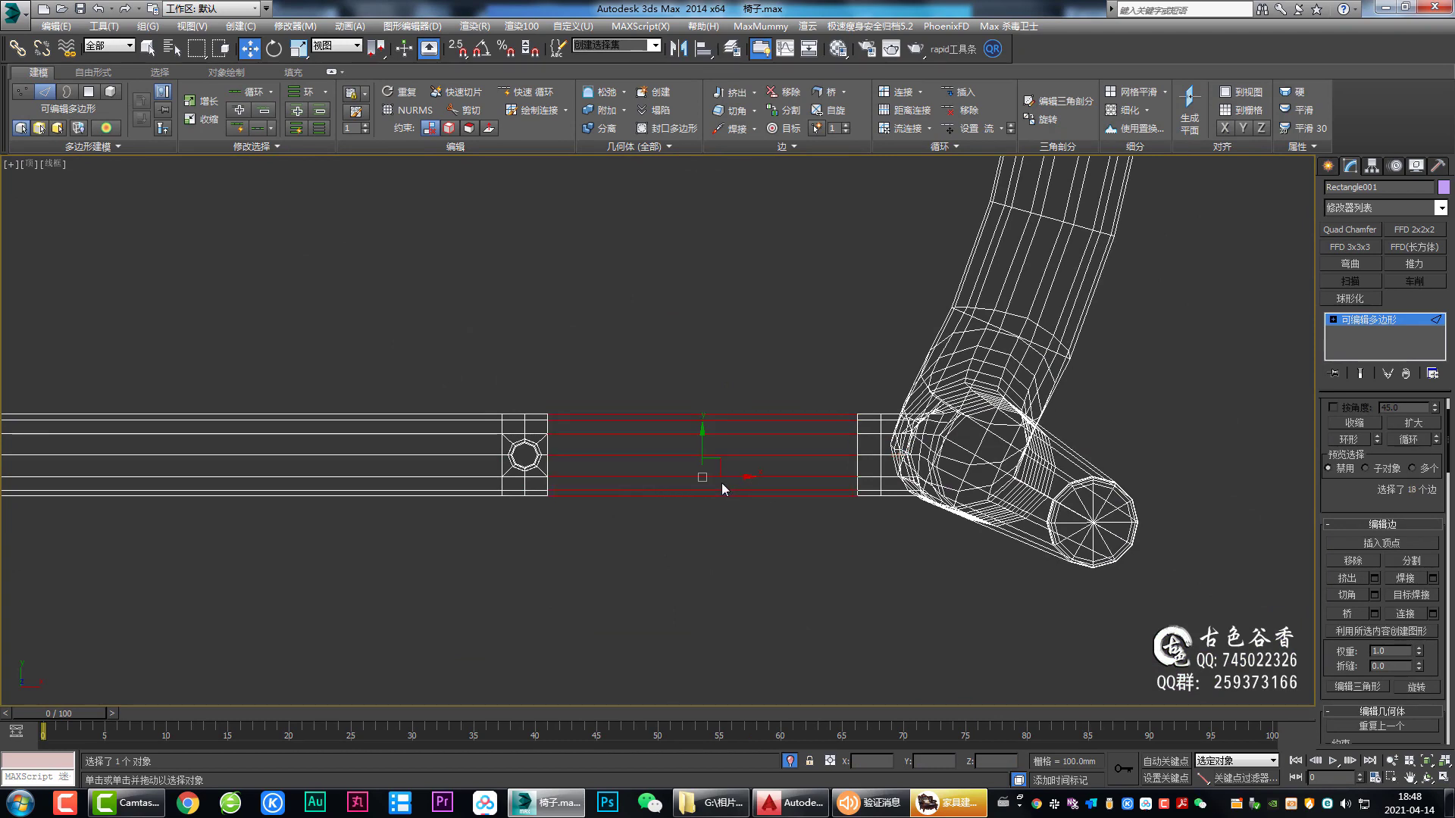
key("ctrl+shift+e")
mouse_move(670, 466)
left_mouse_down()
mouse_move(670, 500)
mouse_move(683, 464)
left_mouse_up()
left_click(665, 504)
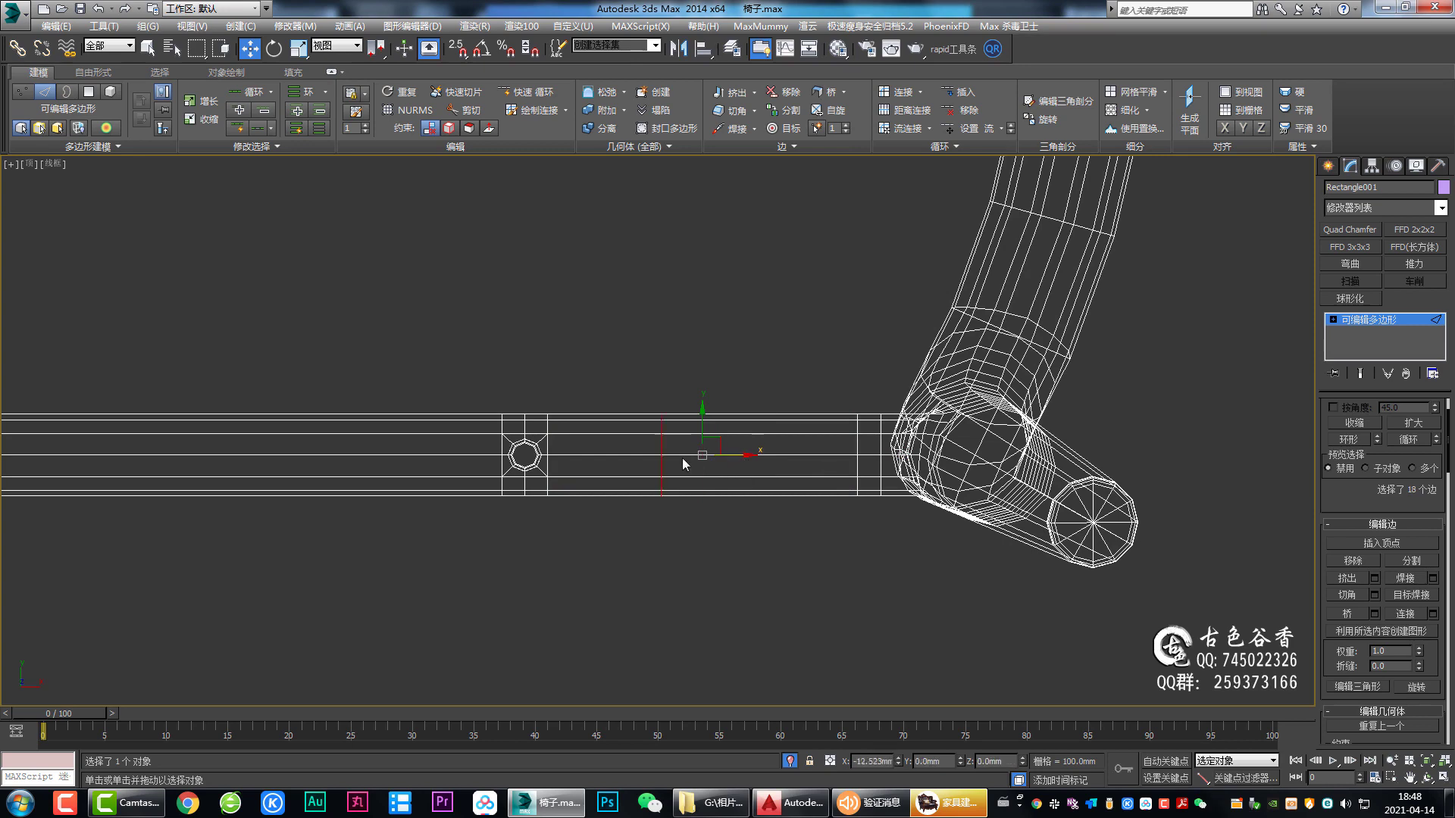
Step: Slide the new edge loops up right beside the screw hole
middle_click_drag(477, 549, 612, 548)
left_click_drag(708, 455, 201, 455)
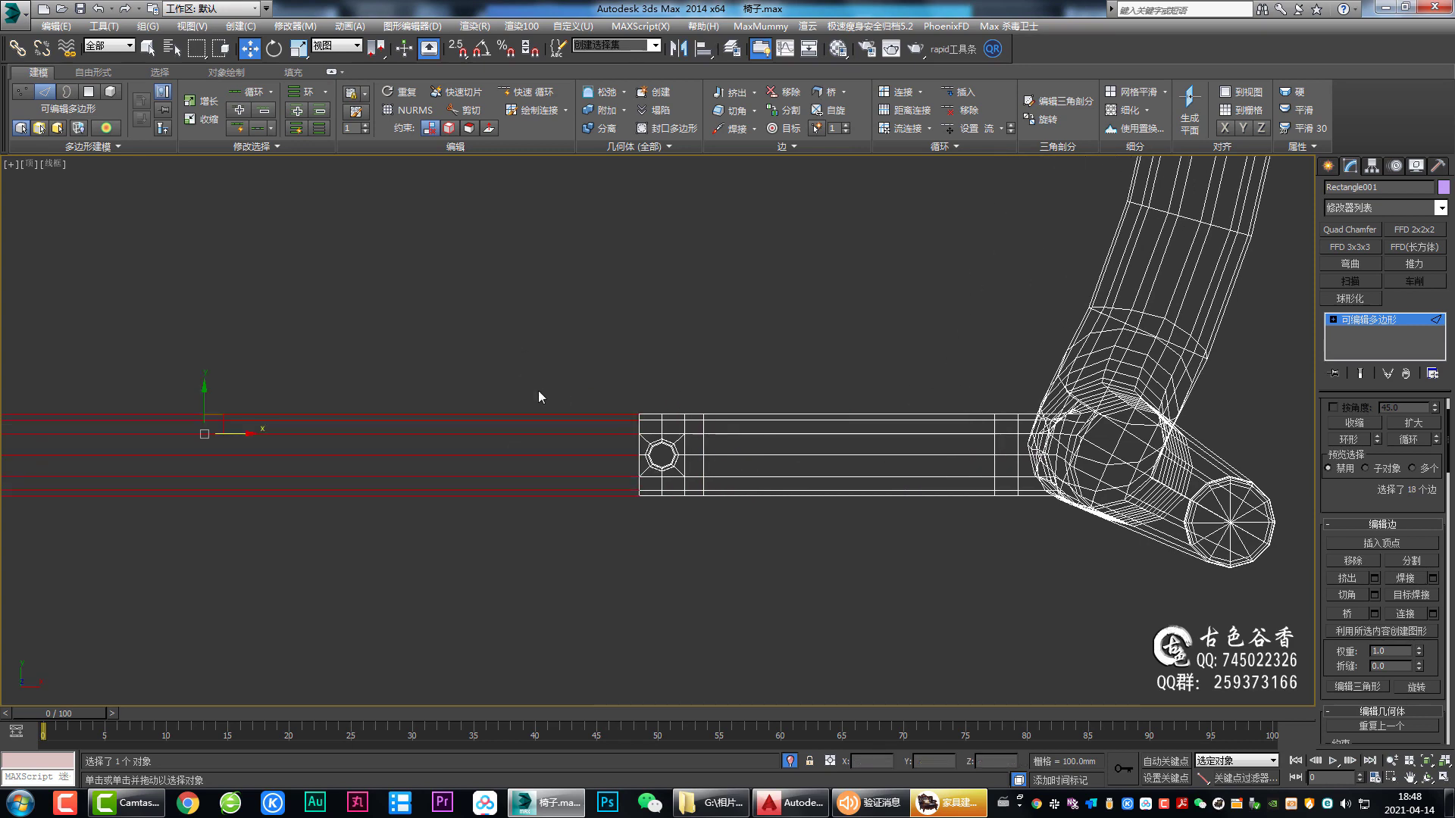
middle_click_drag(422, 423, 657, 400)
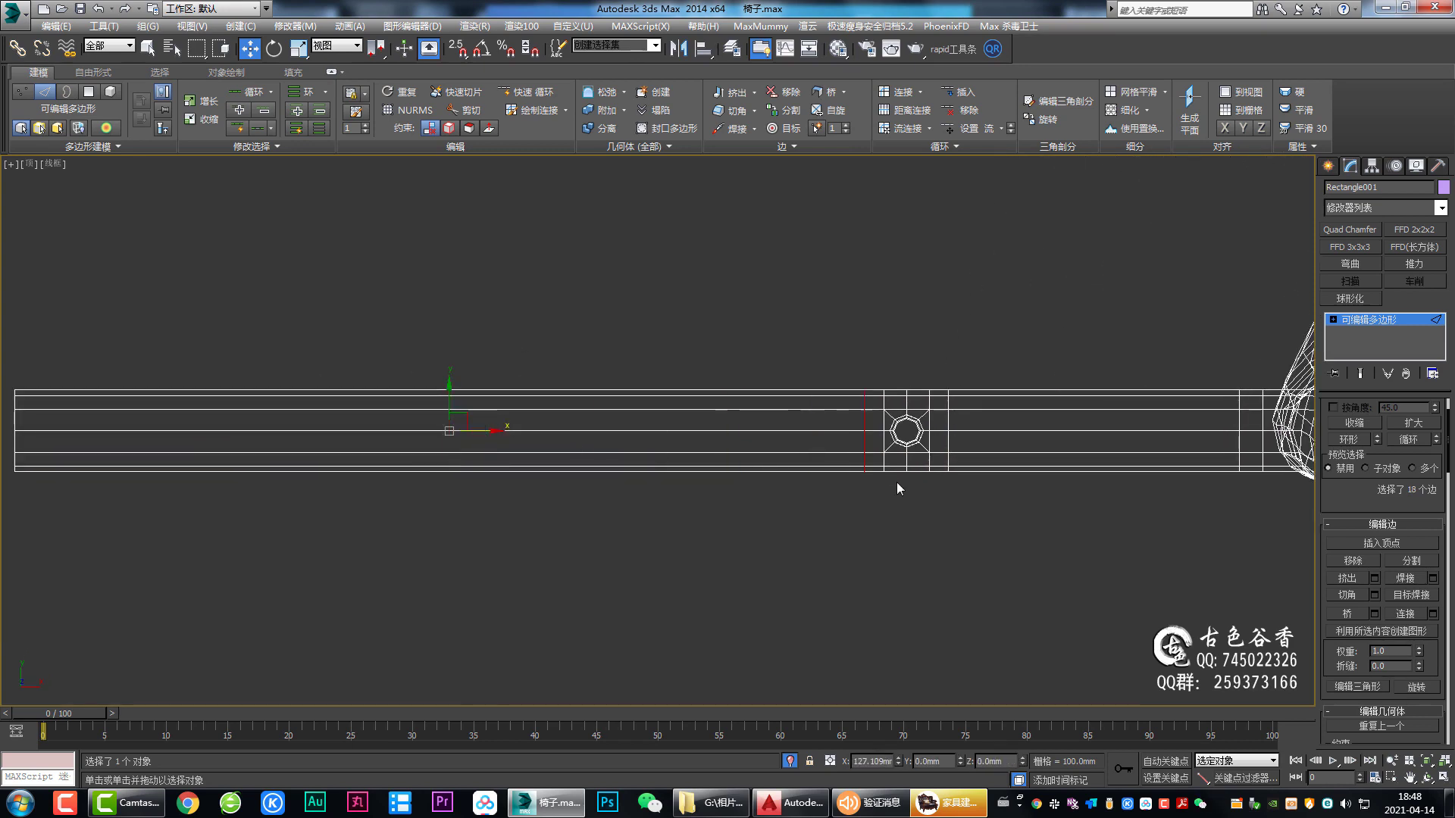
Step: Inspect the smoothed rail around the hole in shaded perspective without edge lines
key("p")
key("F3")
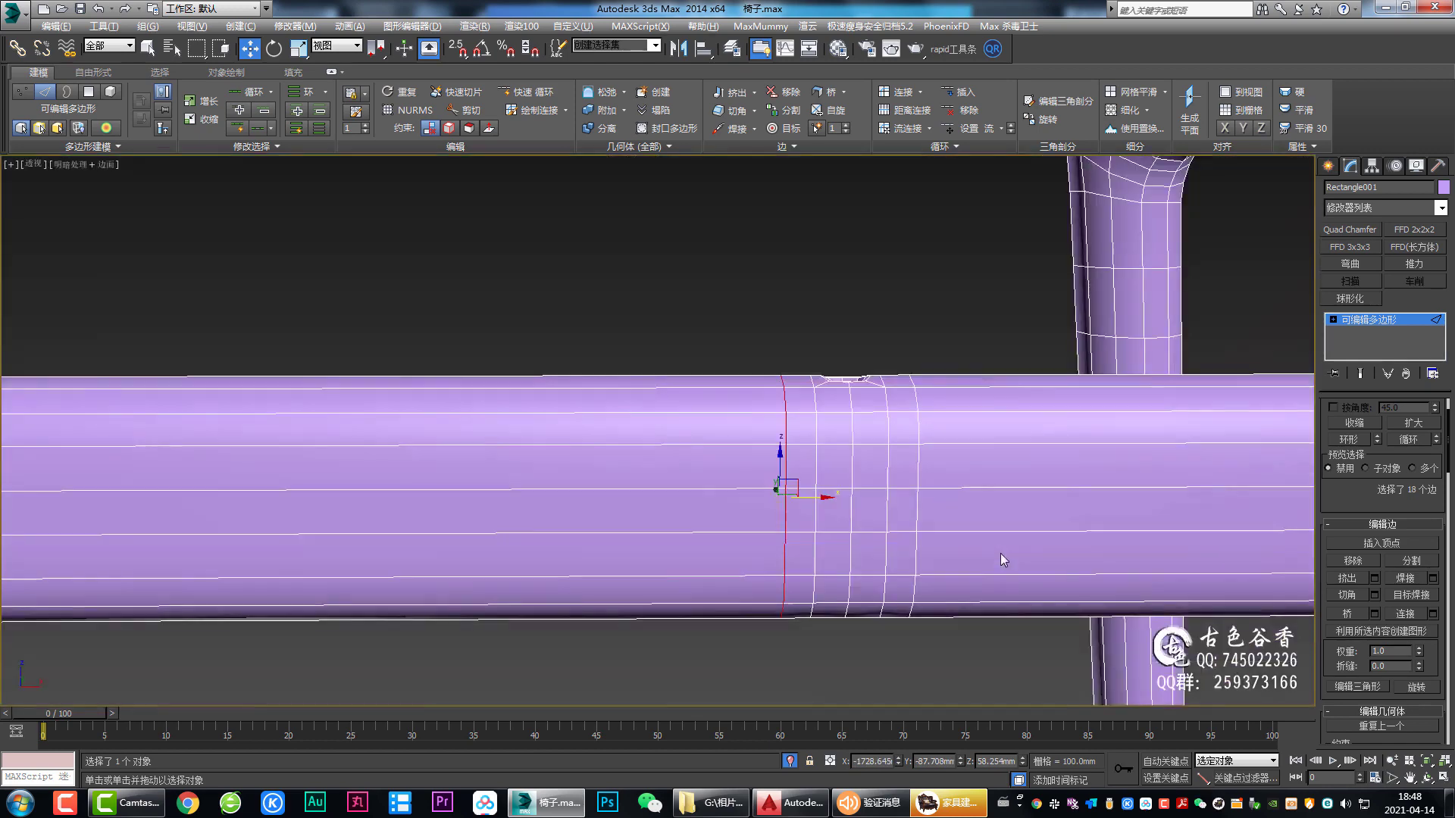
left_click(947, 330)
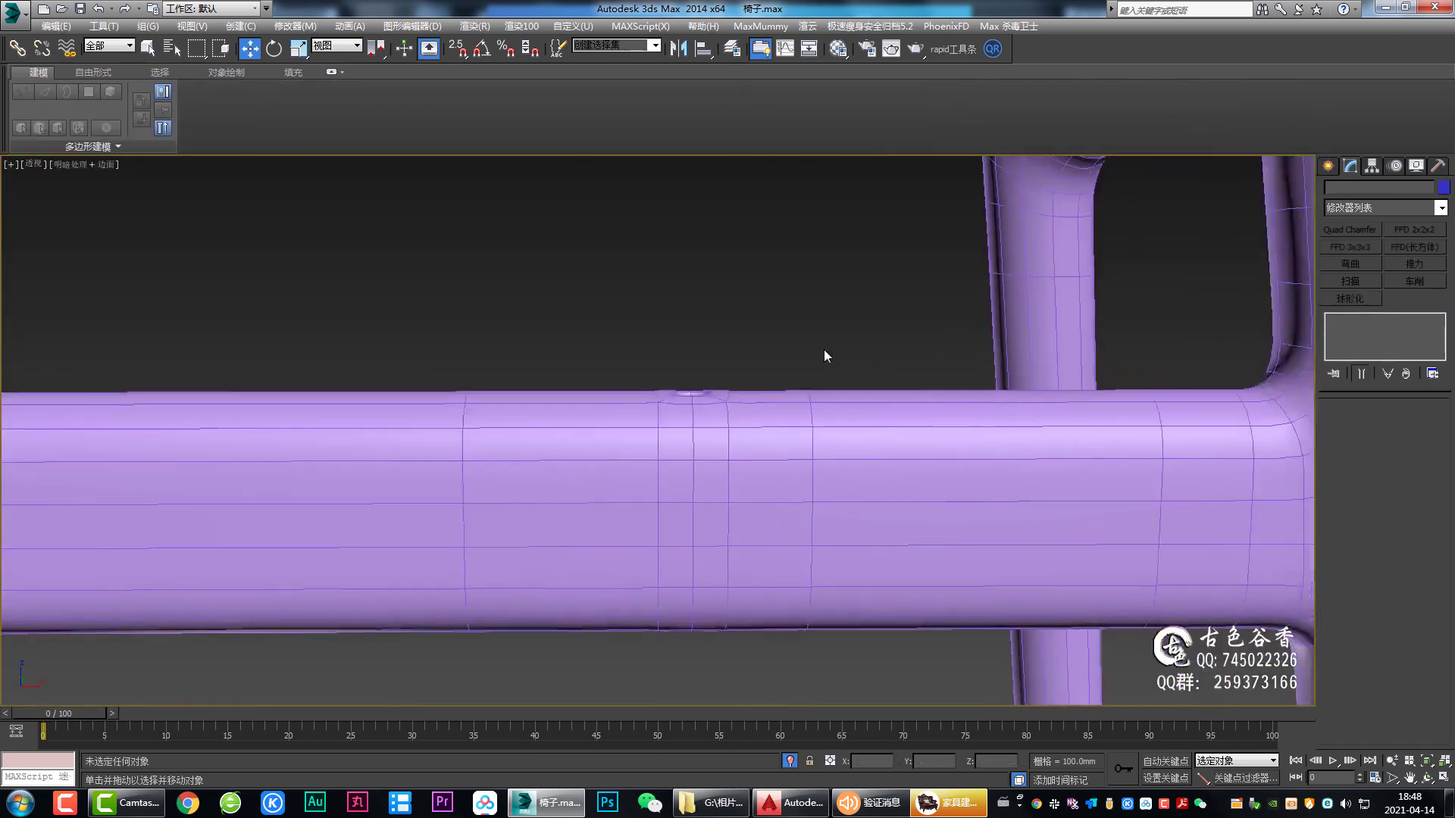
scroll(824, 349, "down", 4)
scroll(793, 367, "up", 5)
key("F4")
mouse_move(748, 398)
middle_mouse_down("alt")
mouse_move(769, 444)
mouse_move(921, 484)
mouse_move(889, 487)
middle_mouse_up("alt")
left_click(887, 482)
Step: Snap-move the left rail's edge loop into position in the top view
key("alt+w")
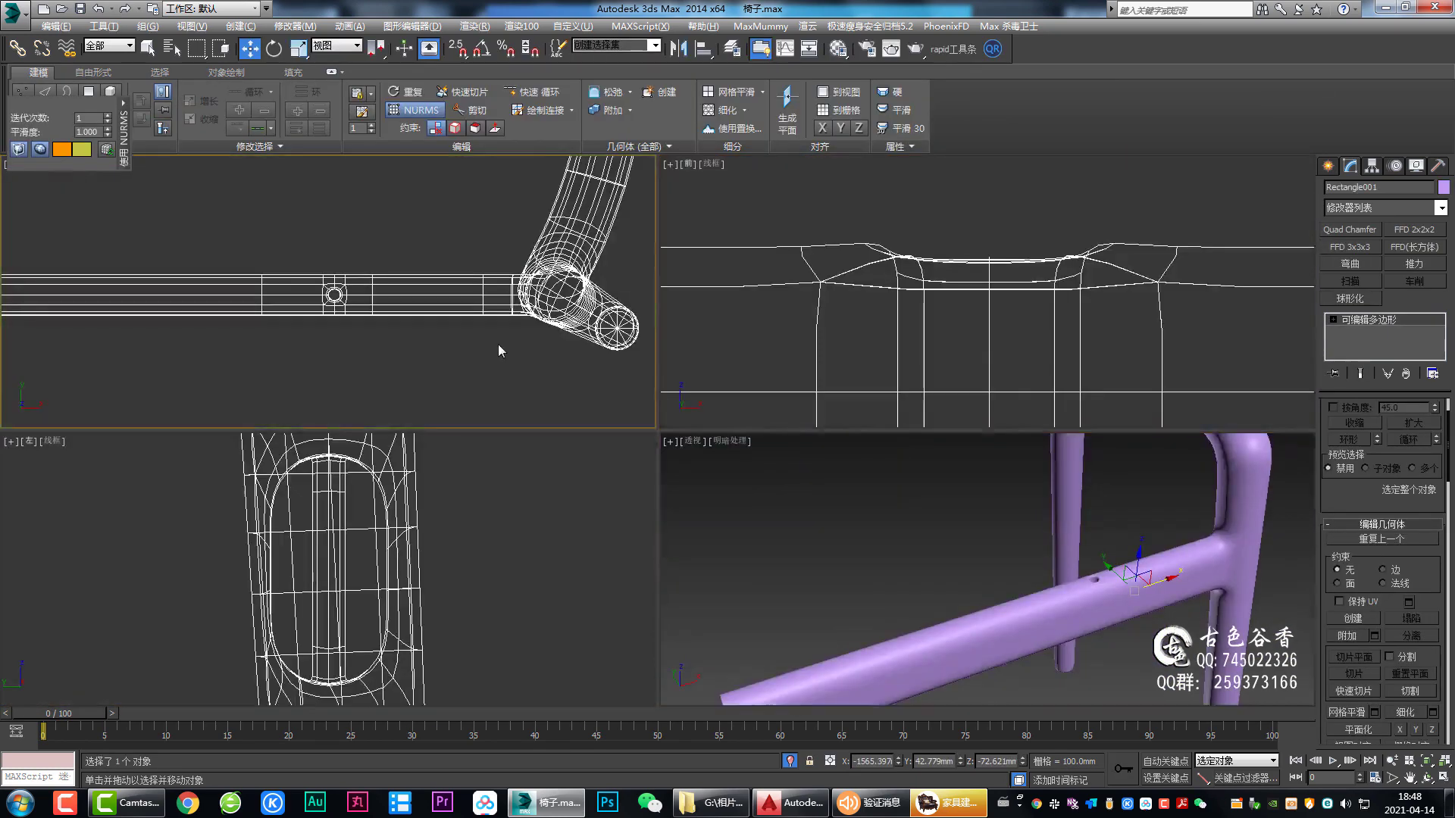
key("alt+w")
scroll(904, 470, "down", 4)
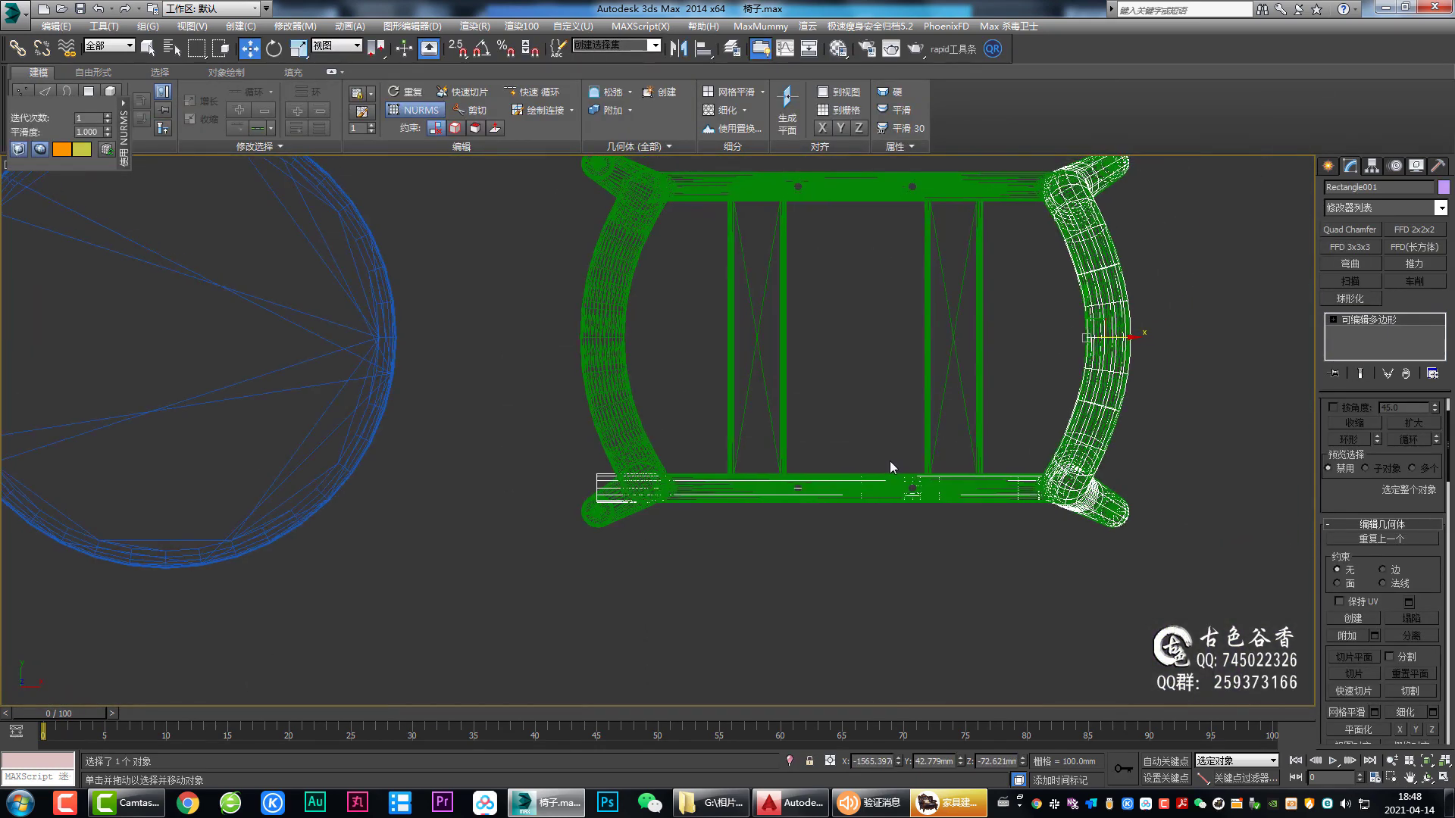
scroll(890, 461, "up", 4)
scroll(875, 517, "up", 3)
key("2")
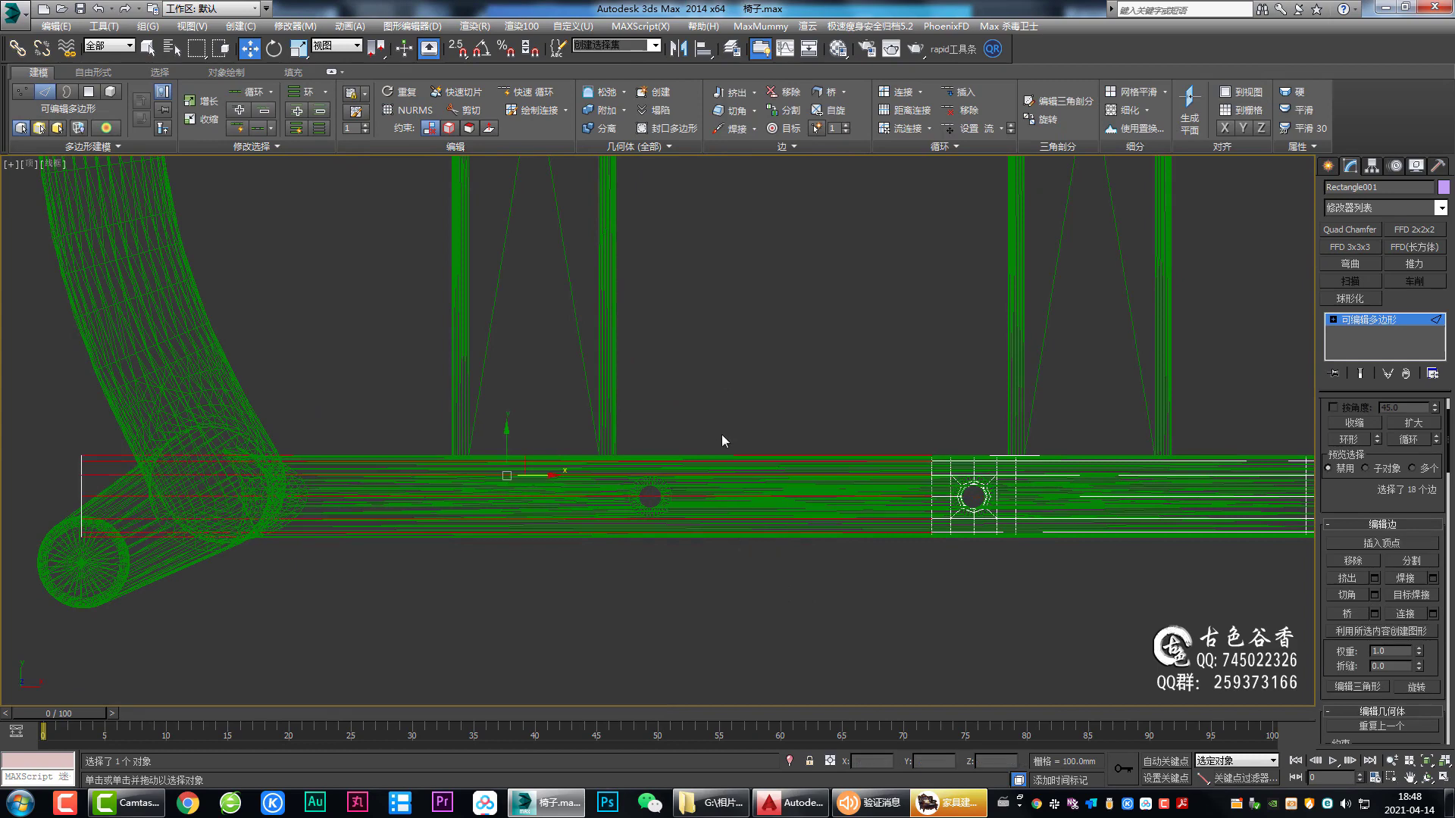
left_click(562, 498)
scroll(548, 498, "down", 1)
scroll(582, 543, "down", 3)
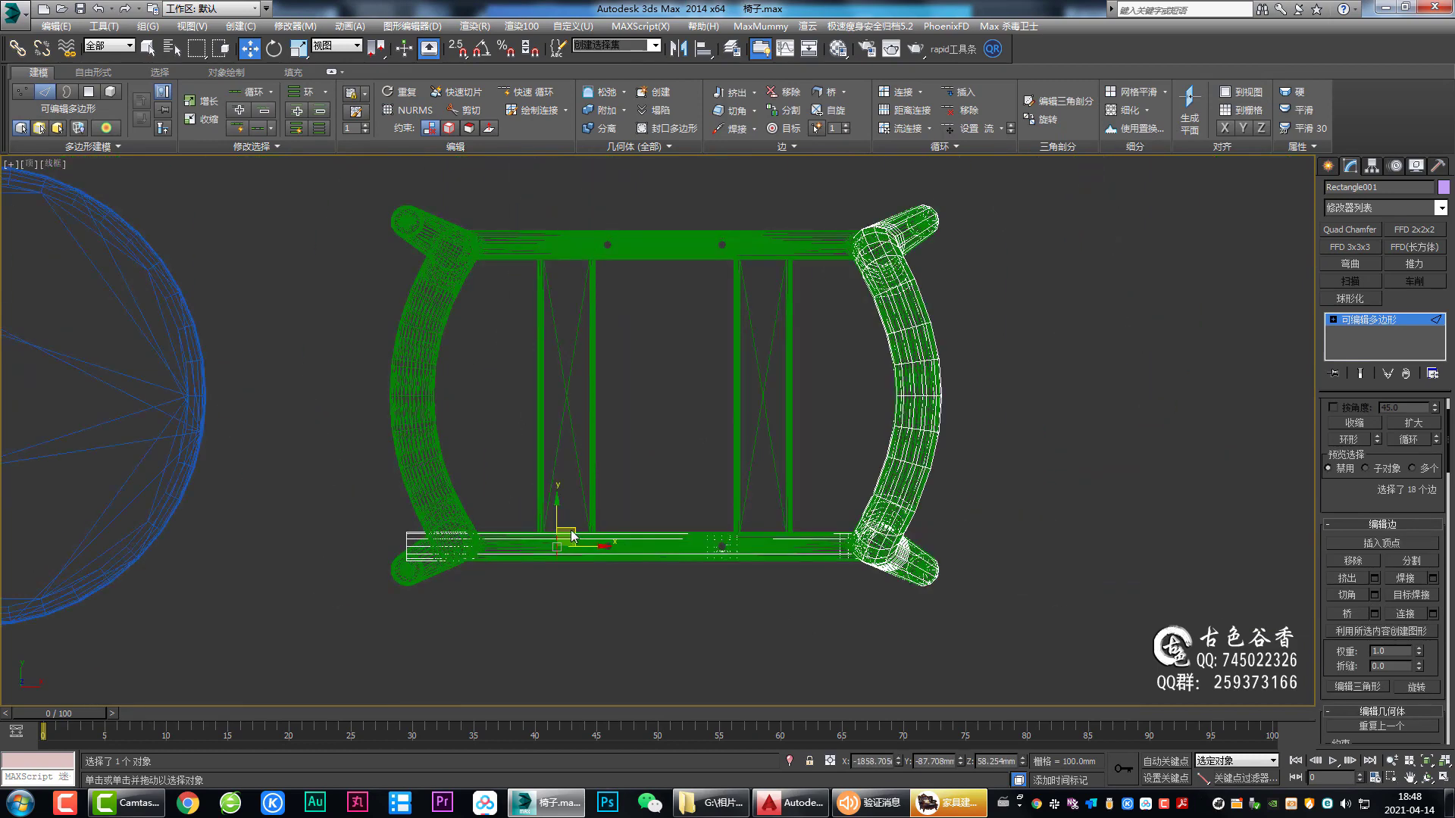
key("s")
mouse_move(565, 535)
left_mouse_down()
mouse_move(668, 374)
mouse_move(671, 258)
left_mouse_up()
Step: Mirror the frame with a Symmetry modifier and collapse the stack
key("2")
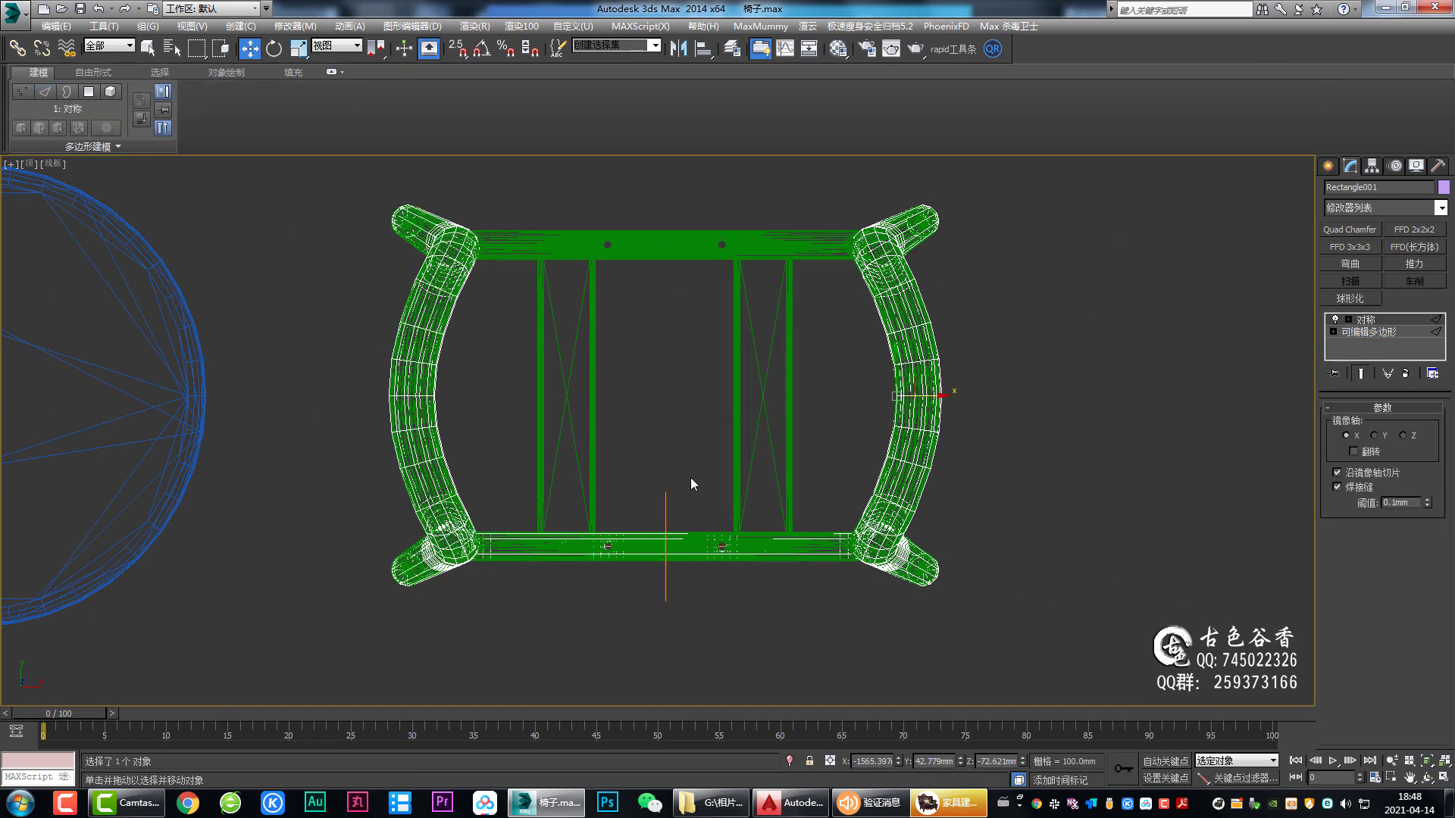
scroll(924, 444, "up", 4)
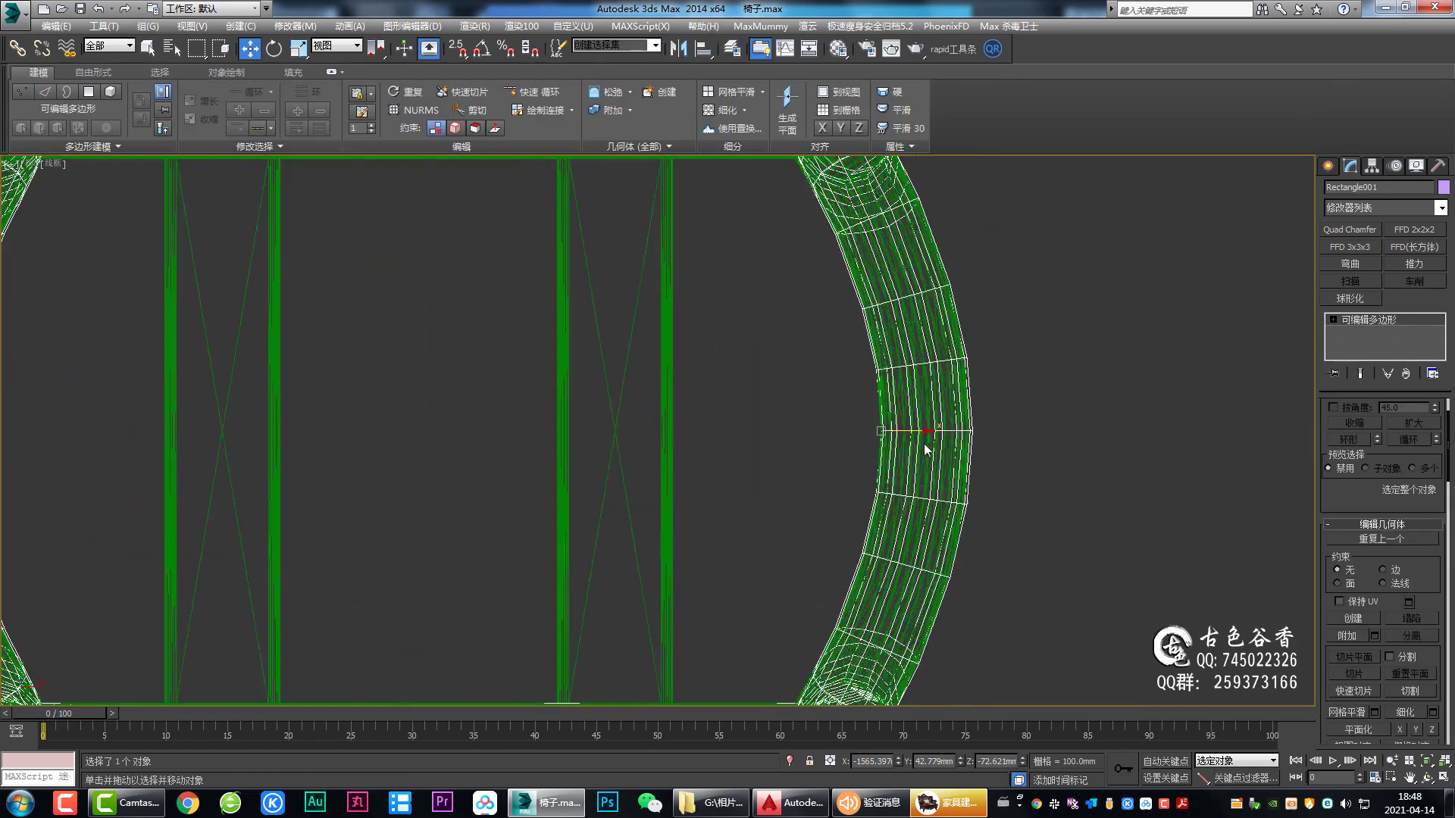
scroll(932, 424, "up", 2)
key("2")
scroll(932, 426, "down", 5)
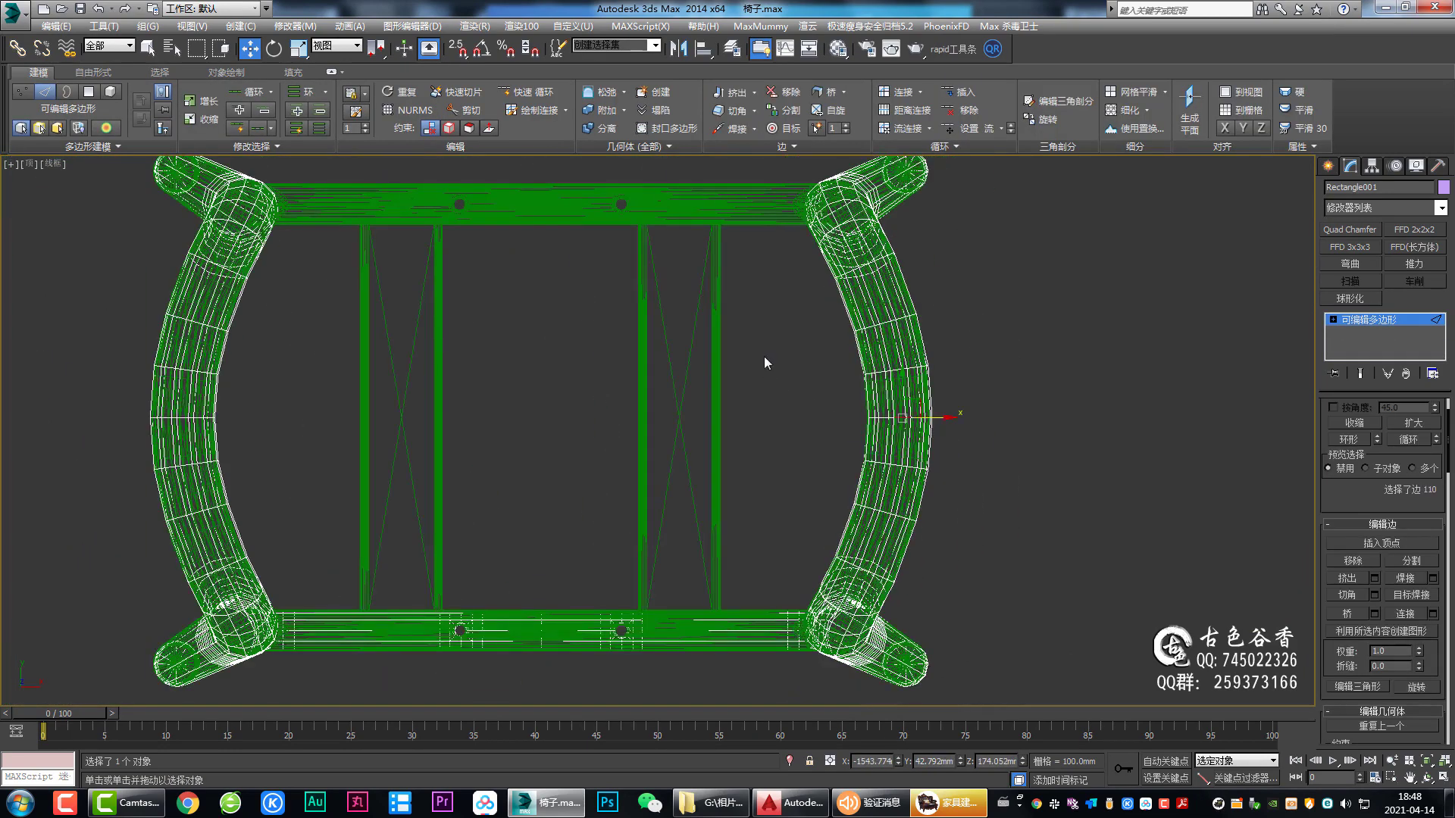
key("alt+s")
right_click(1364, 319)
left_click(1356, 458)
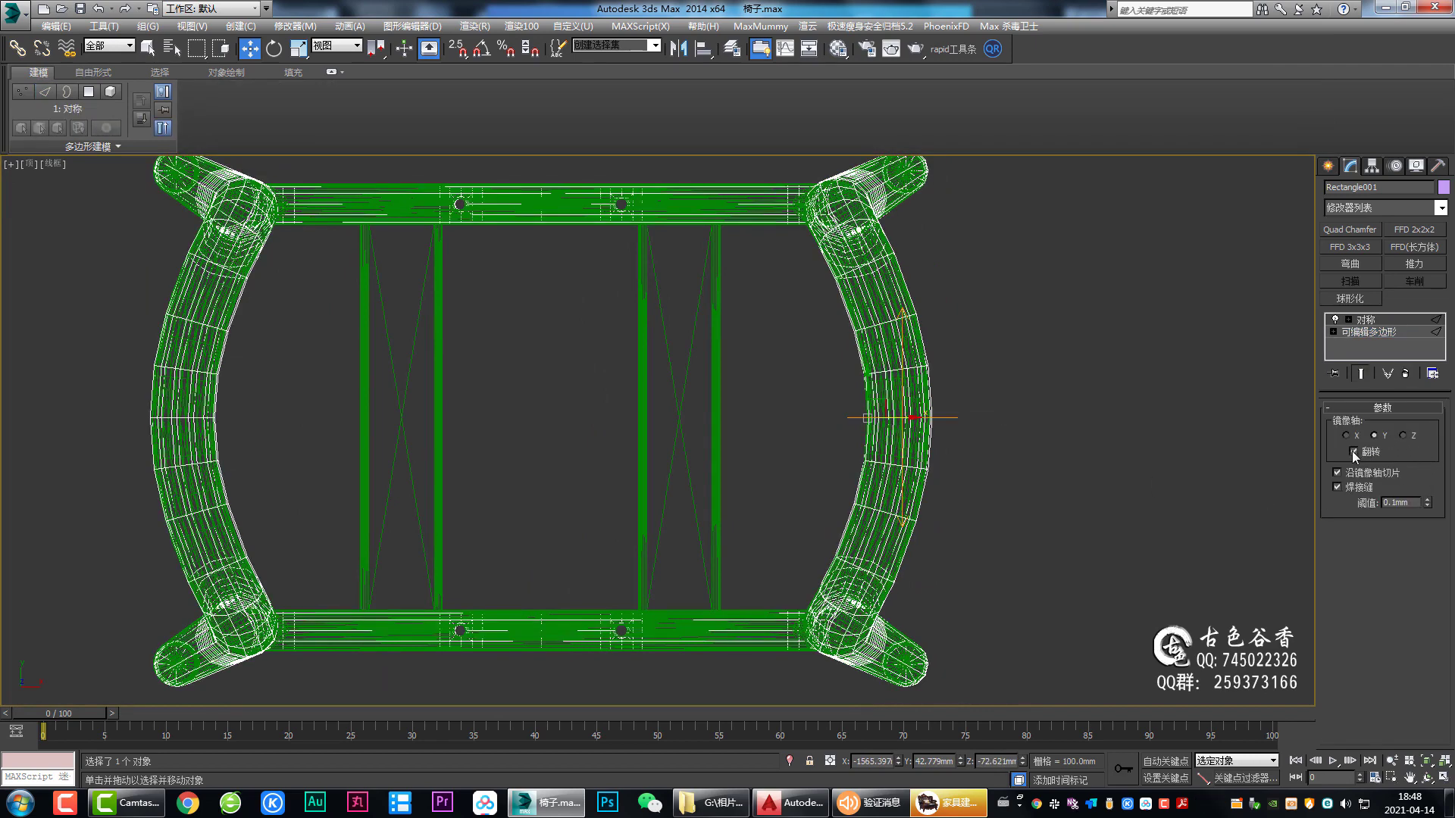
Step: Orbit the perspective view to inspect the mirrored seat rails
key("alt+w")
middle_click(1153, 533)
key("alt+w")
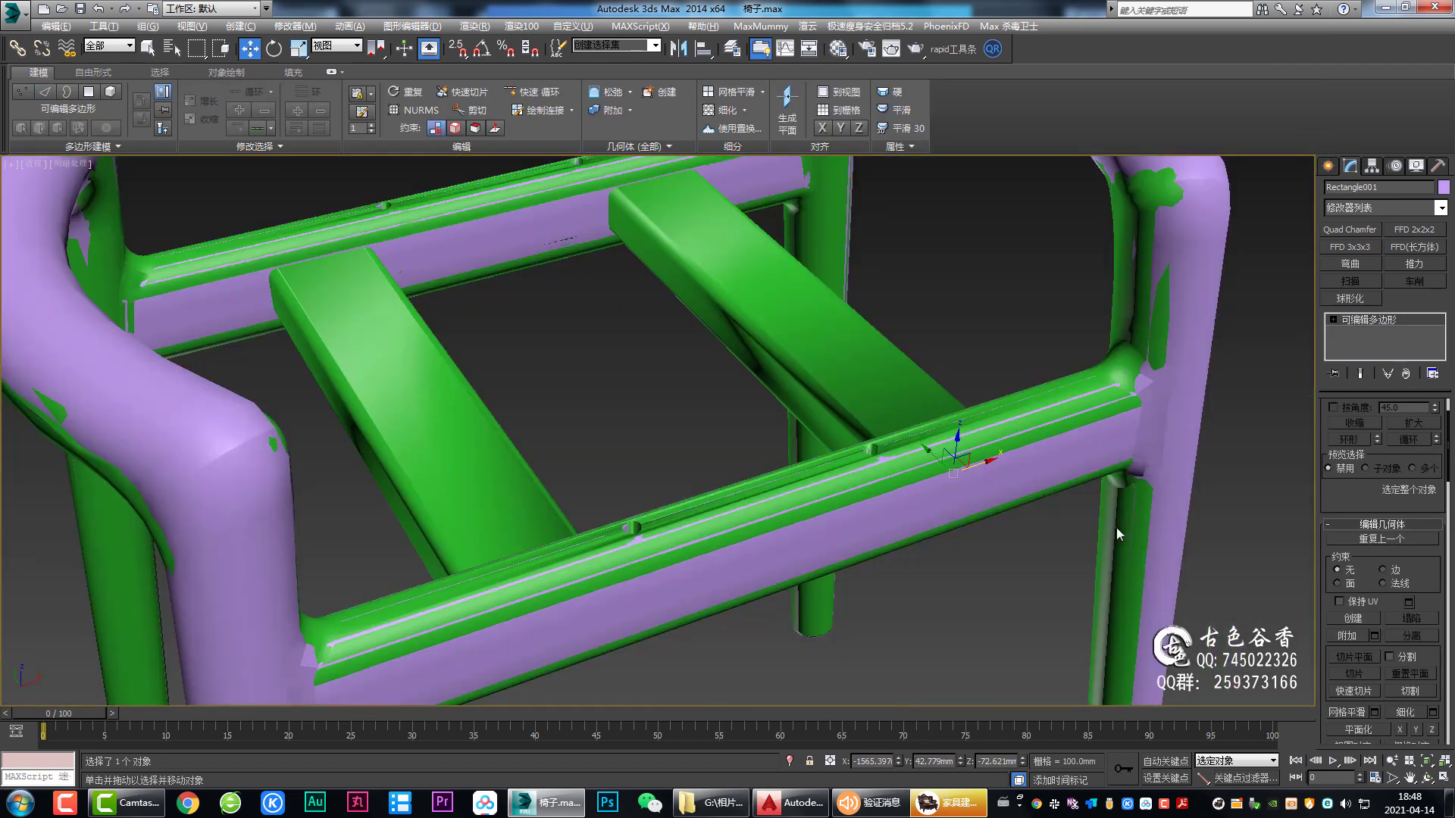
middle_click_drag(1116, 528, 1175, 503, "alt")
scroll(1148, 517, "down", 5)
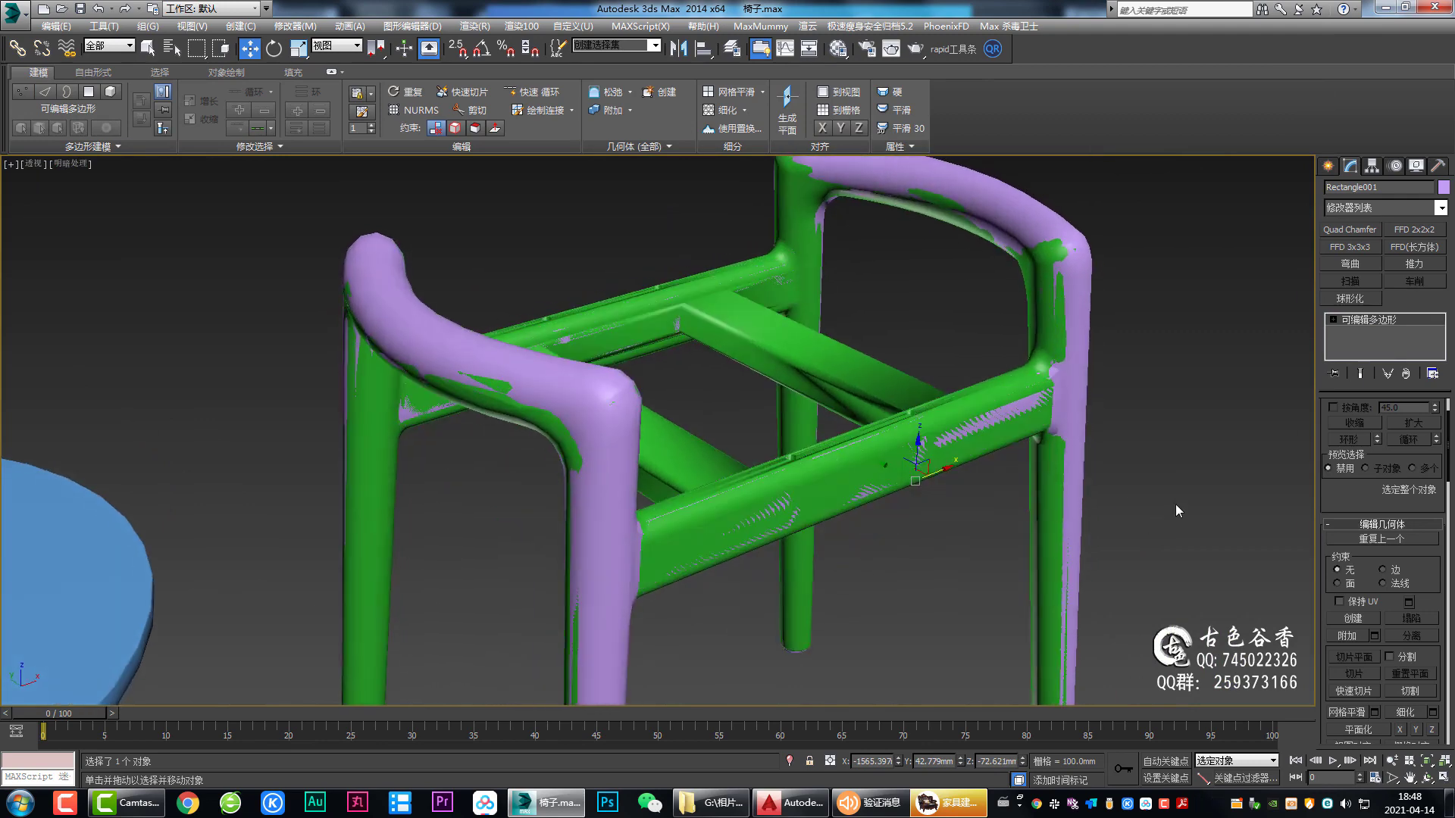
key("q")
middle_click_drag(859, 402, 861, 411, "alt")
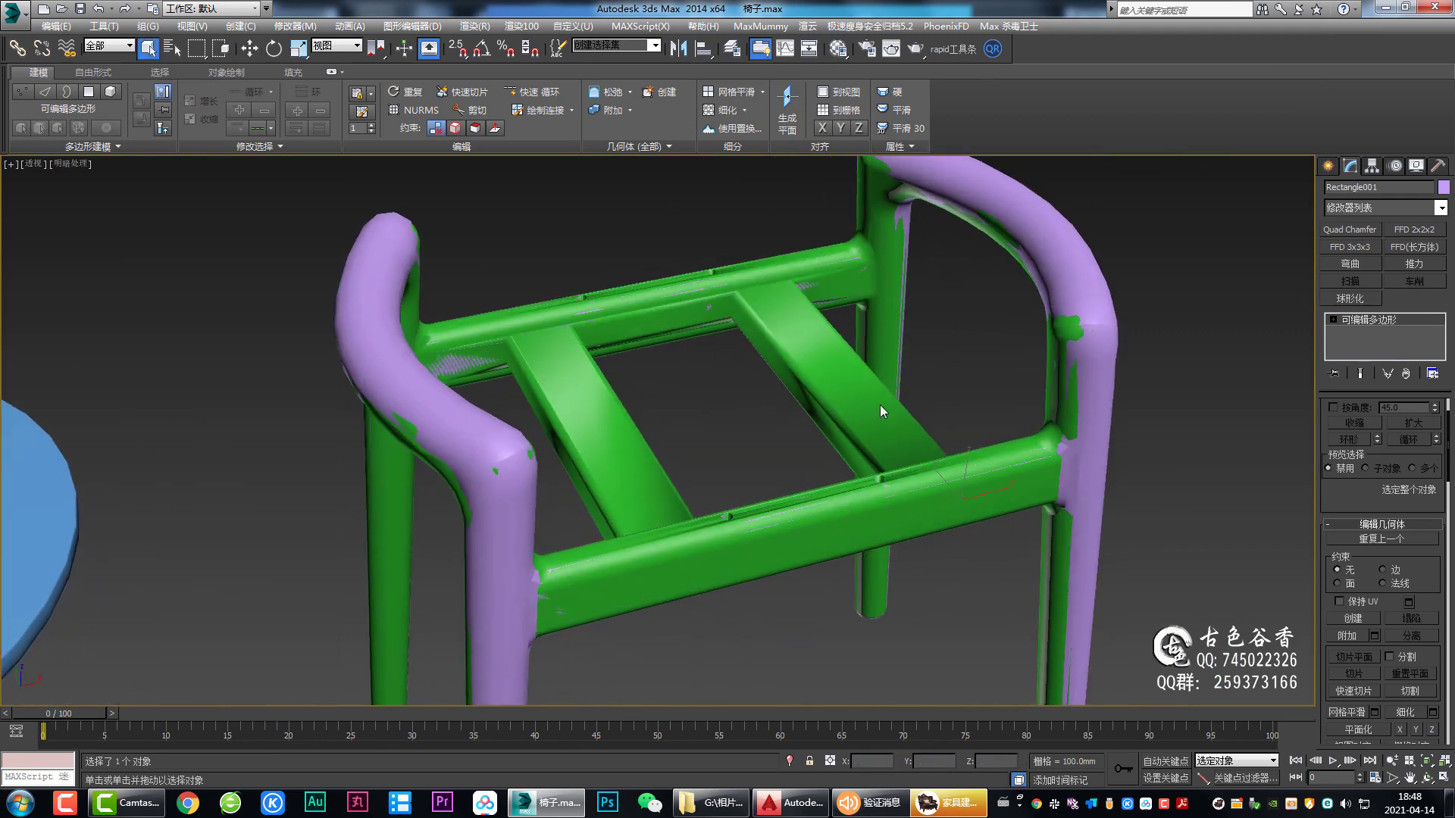
Step: Pick the Standard Primitives Box tool and maximize the Front view
left_click(1327, 169)
left_click(1333, 191)
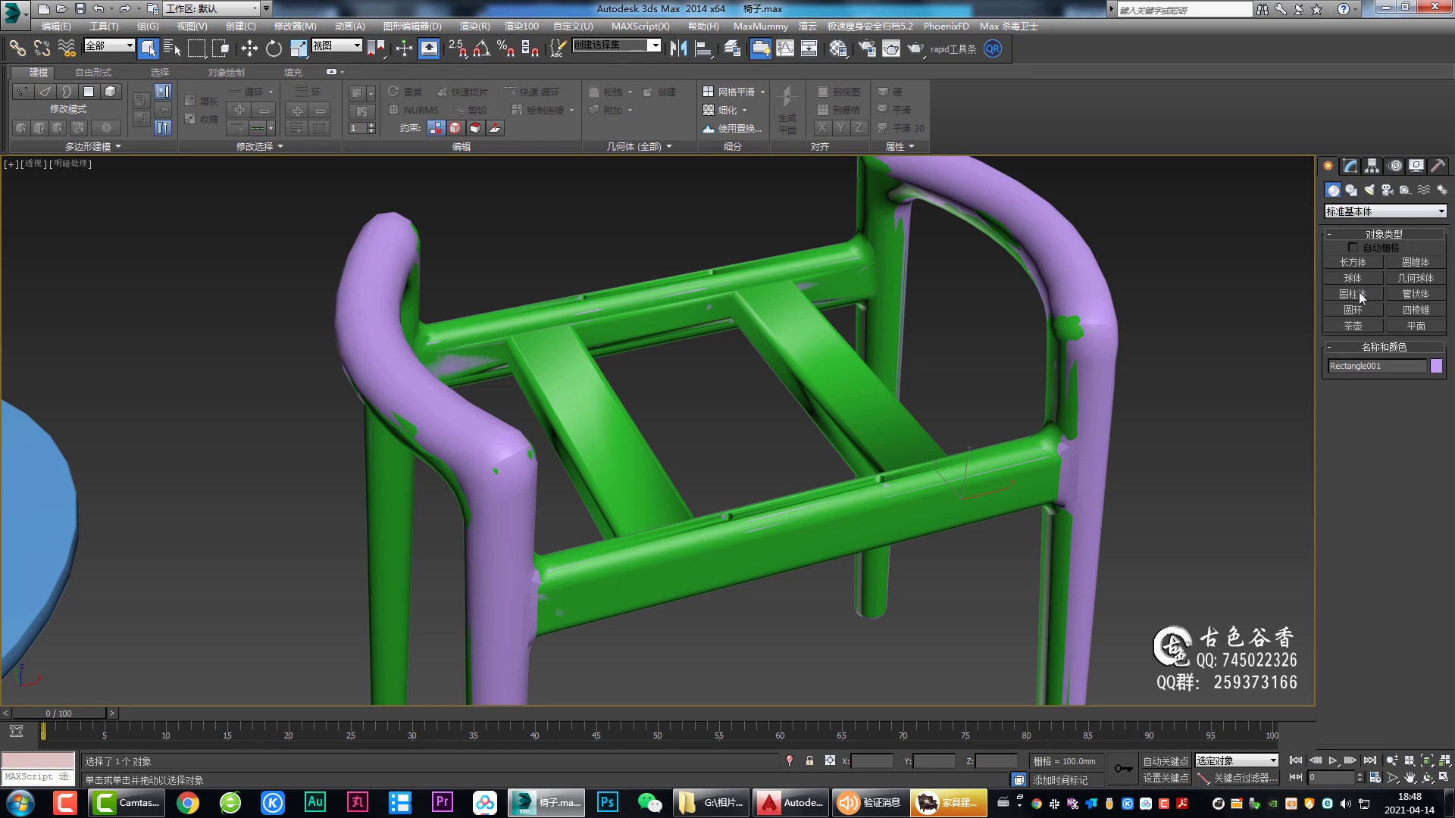
left_click(1356, 265)
key("alt+w")
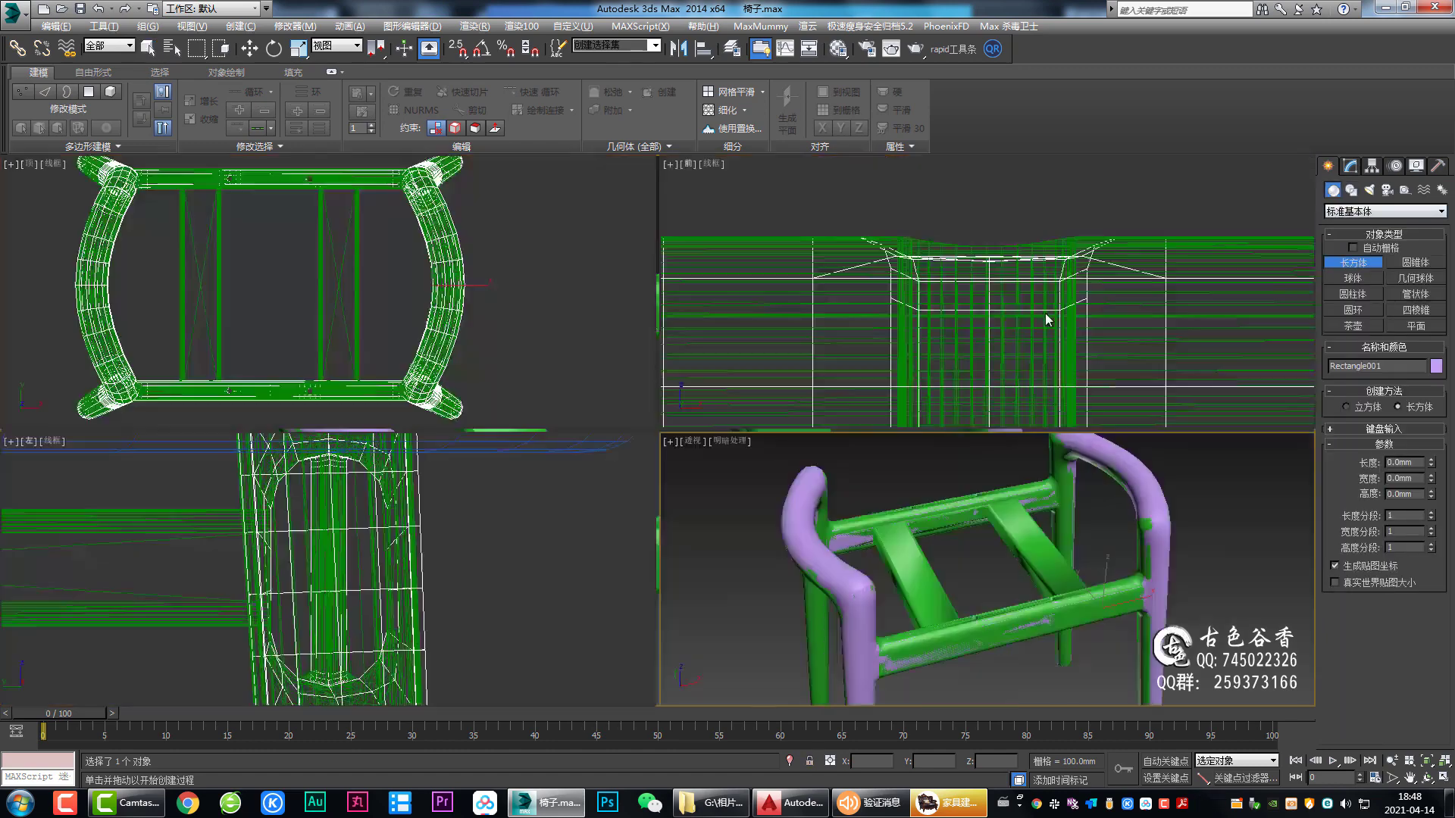
key("alt+w")
scroll(849, 452, "down", 5)
scroll(759, 370, "up", 3)
scroll(760, 435, "up", 3)
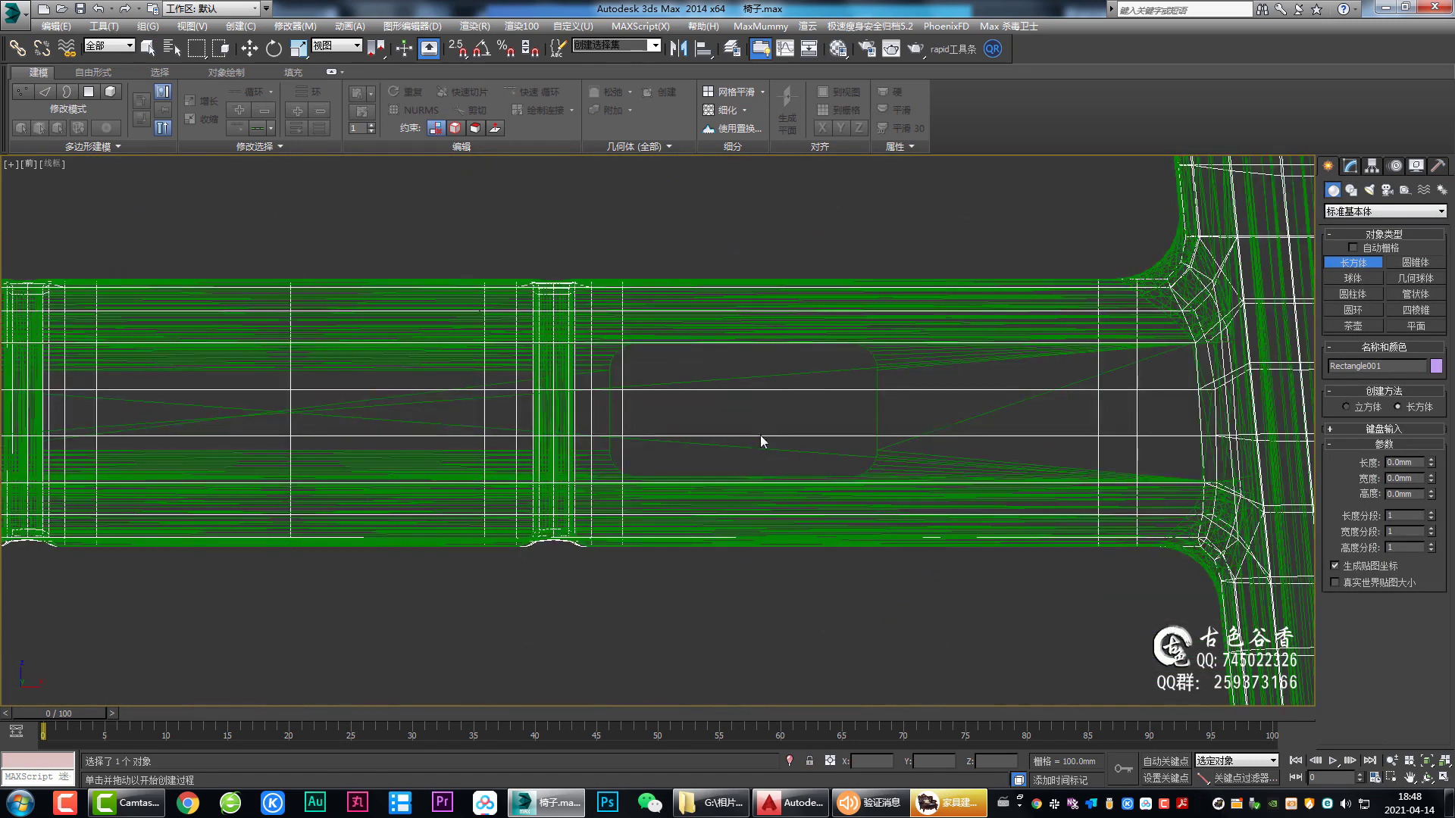
scroll(685, 394, "up", 3)
scroll(685, 391, "up", 2)
scroll(685, 391, "up", 1)
scroll(635, 314, "up", 2)
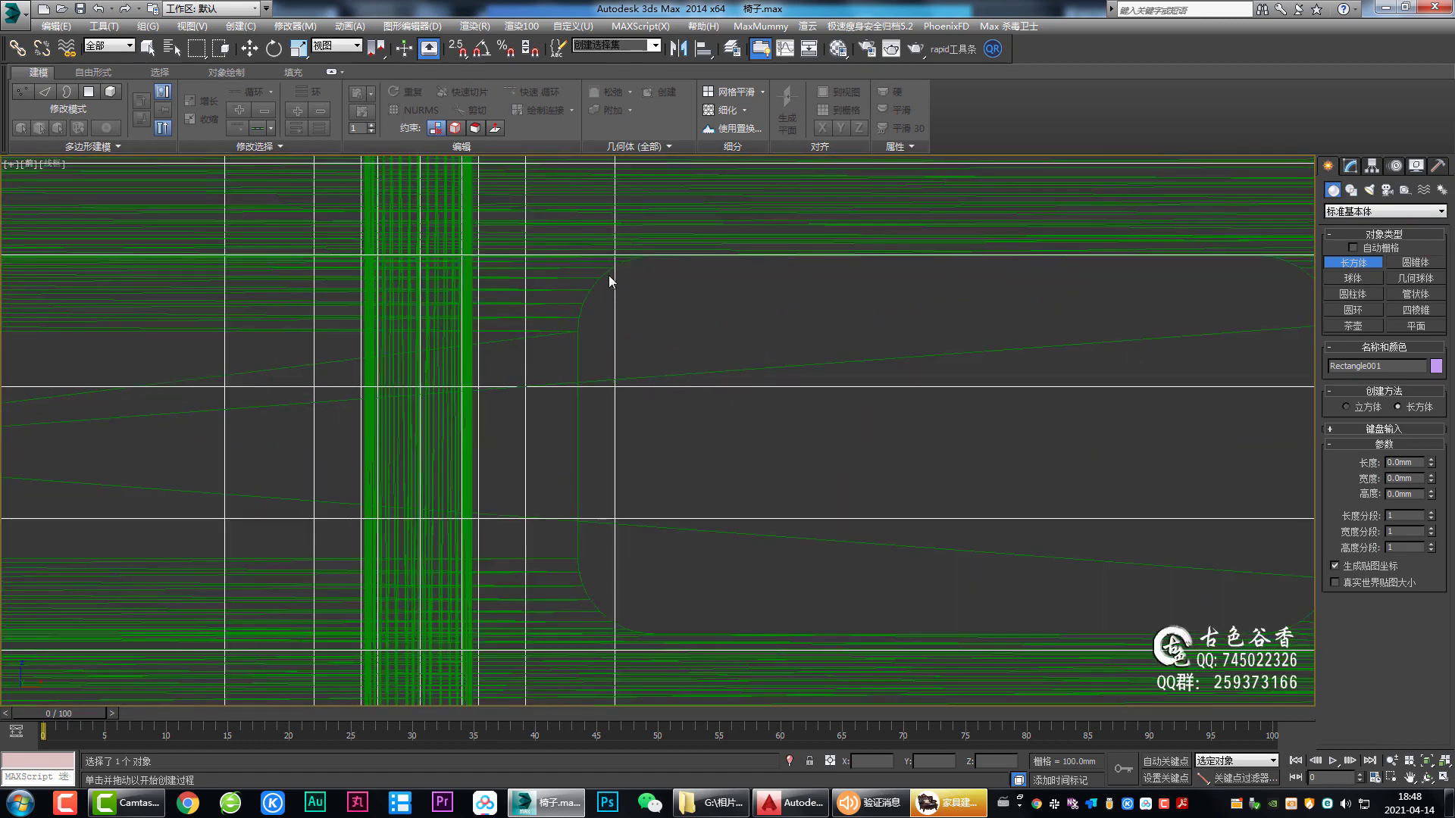
scroll(591, 276, "down", 3)
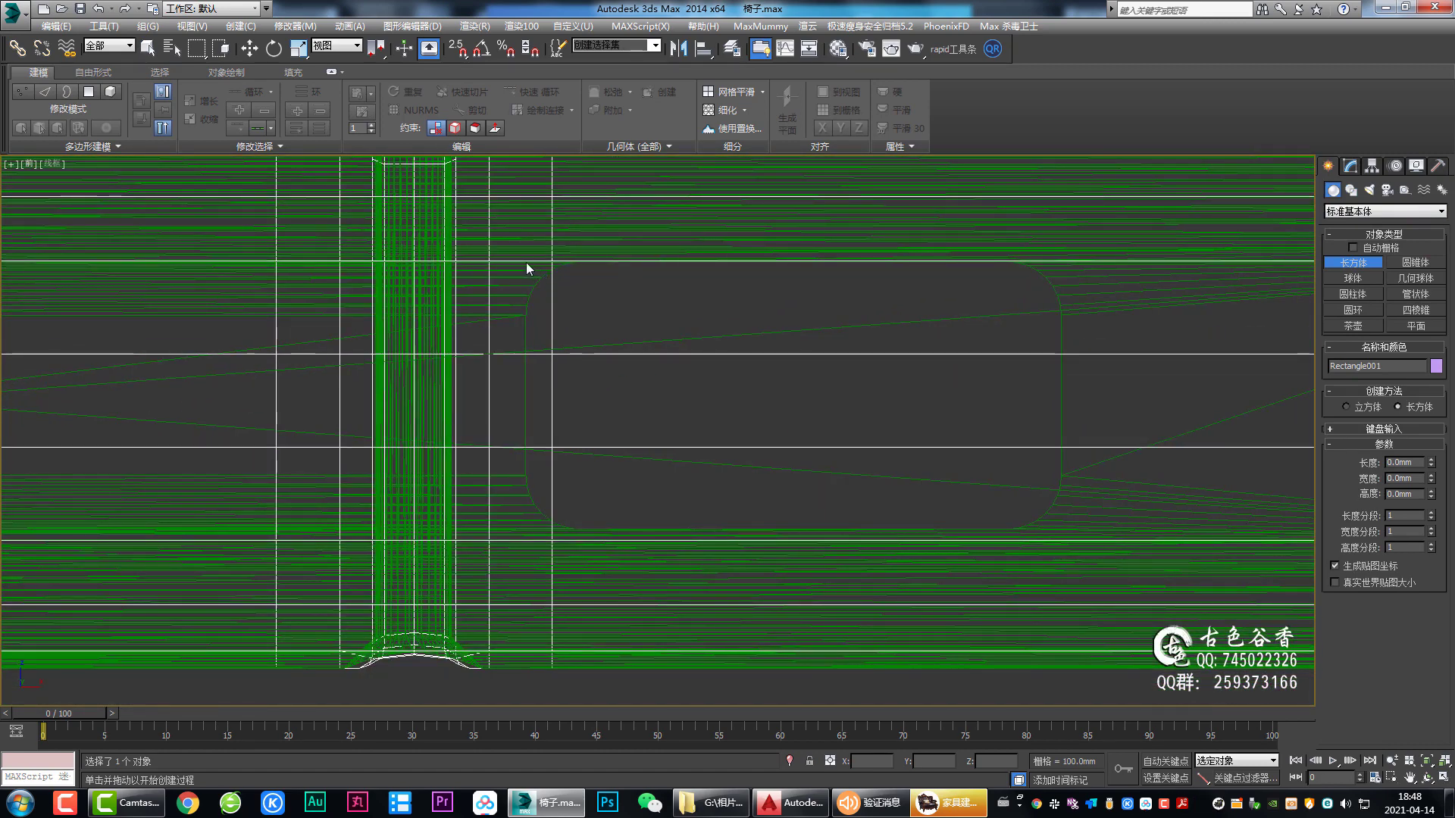
Step: Drag the box base over the rounded rectangle outline, about 25 × 50 mm
left_click_drag(526, 263, 1062, 530)
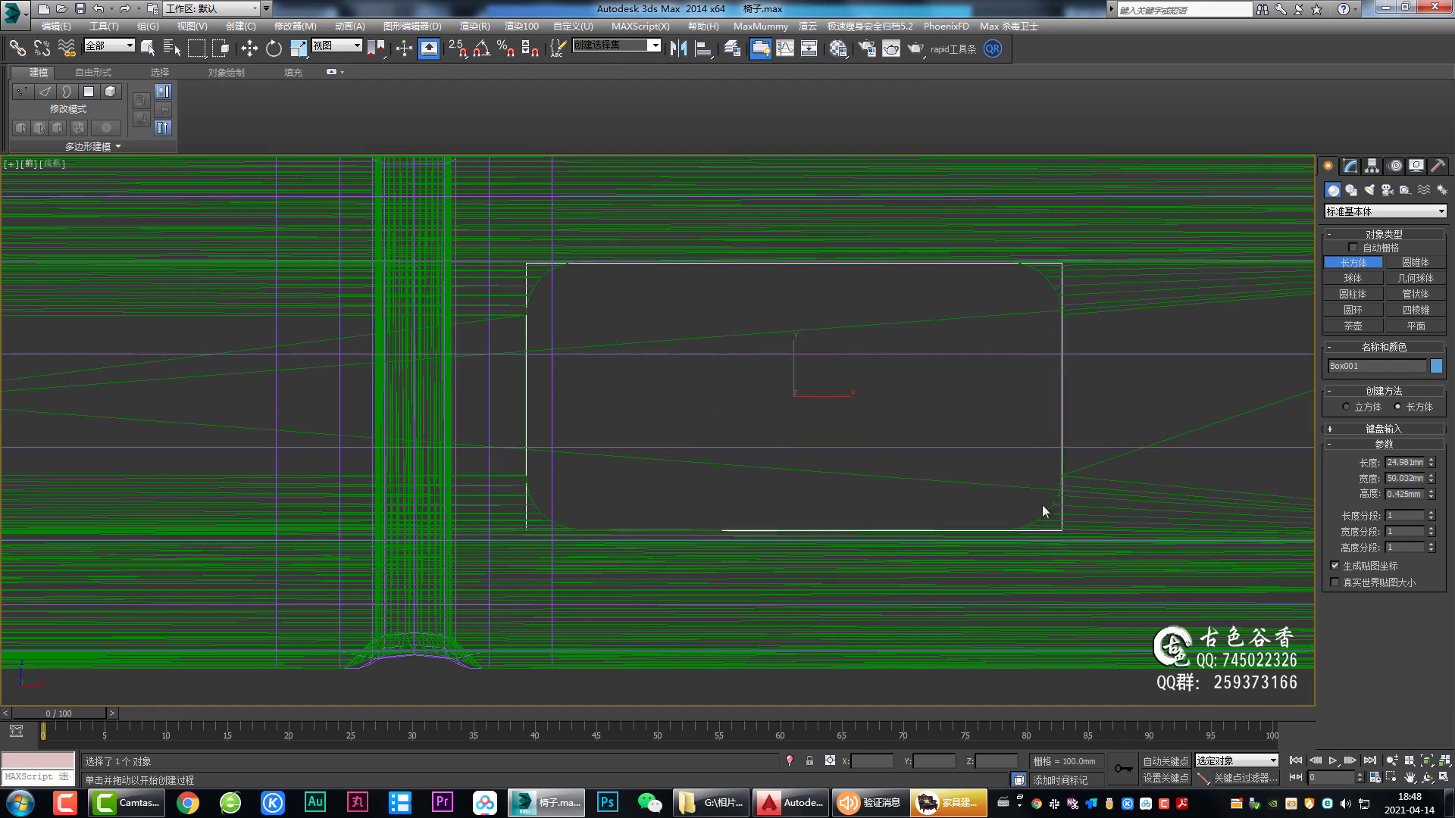
right_click(1027, 477)
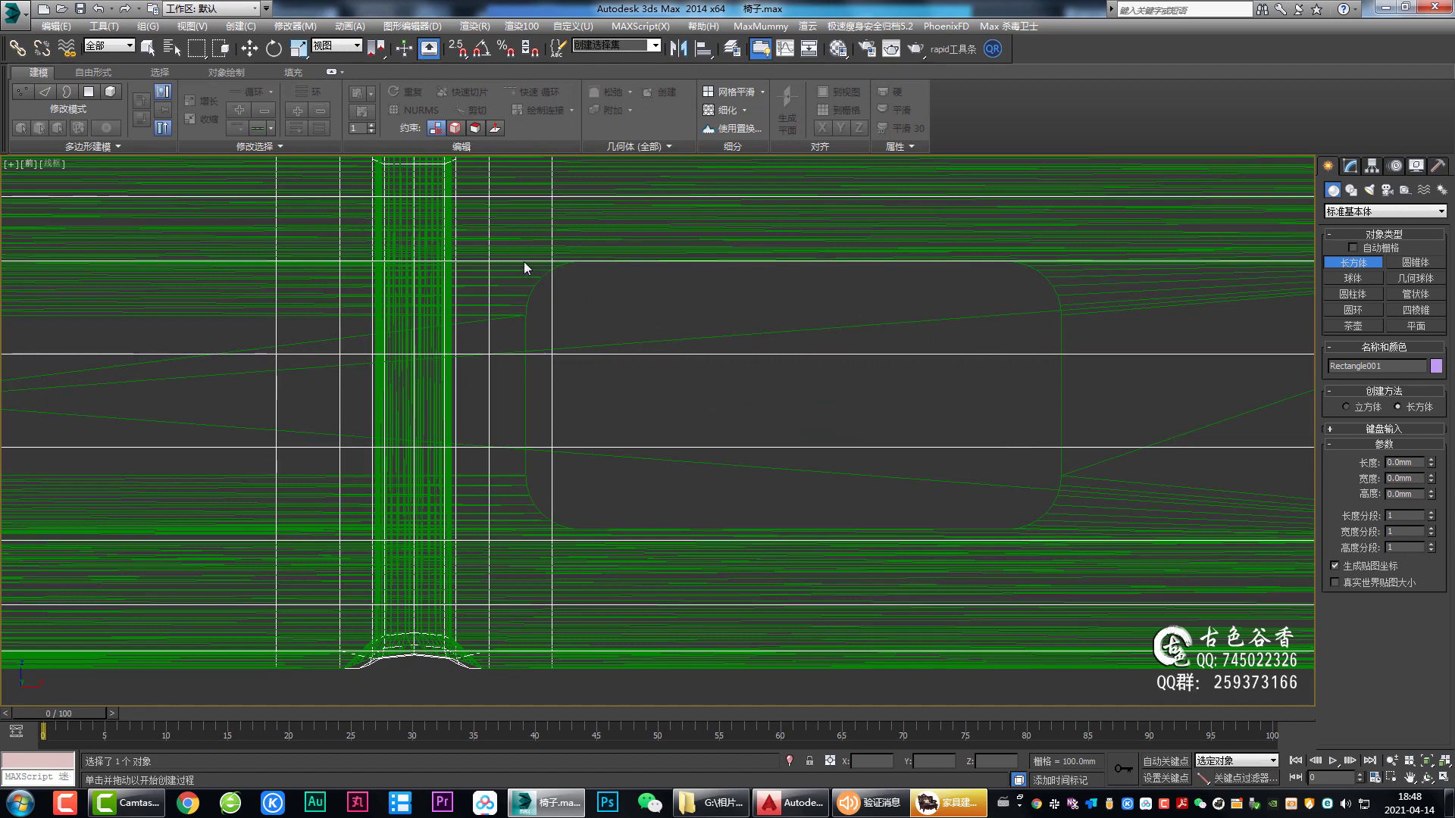
mouse_move(524, 261)
left_mouse_down()
mouse_move(861, 553)
mouse_move(1063, 545)
mouse_move(1061, 531)
left_mouse_up()
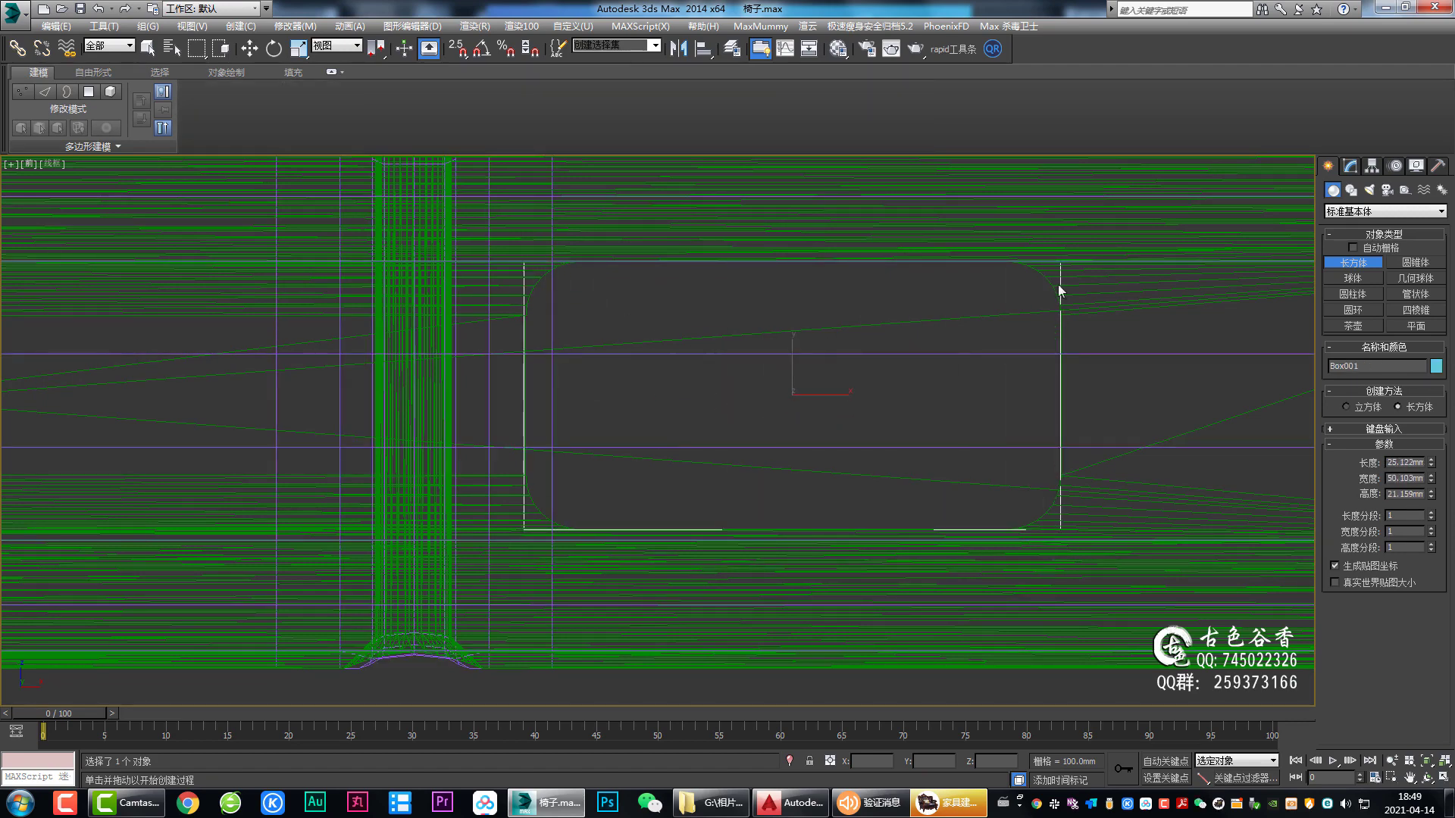
Step: Finish the box and stretch its upper vertices up to the far rail
left_click(1064, 367)
right_click(1065, 367)
scroll(682, 379, "down", 10)
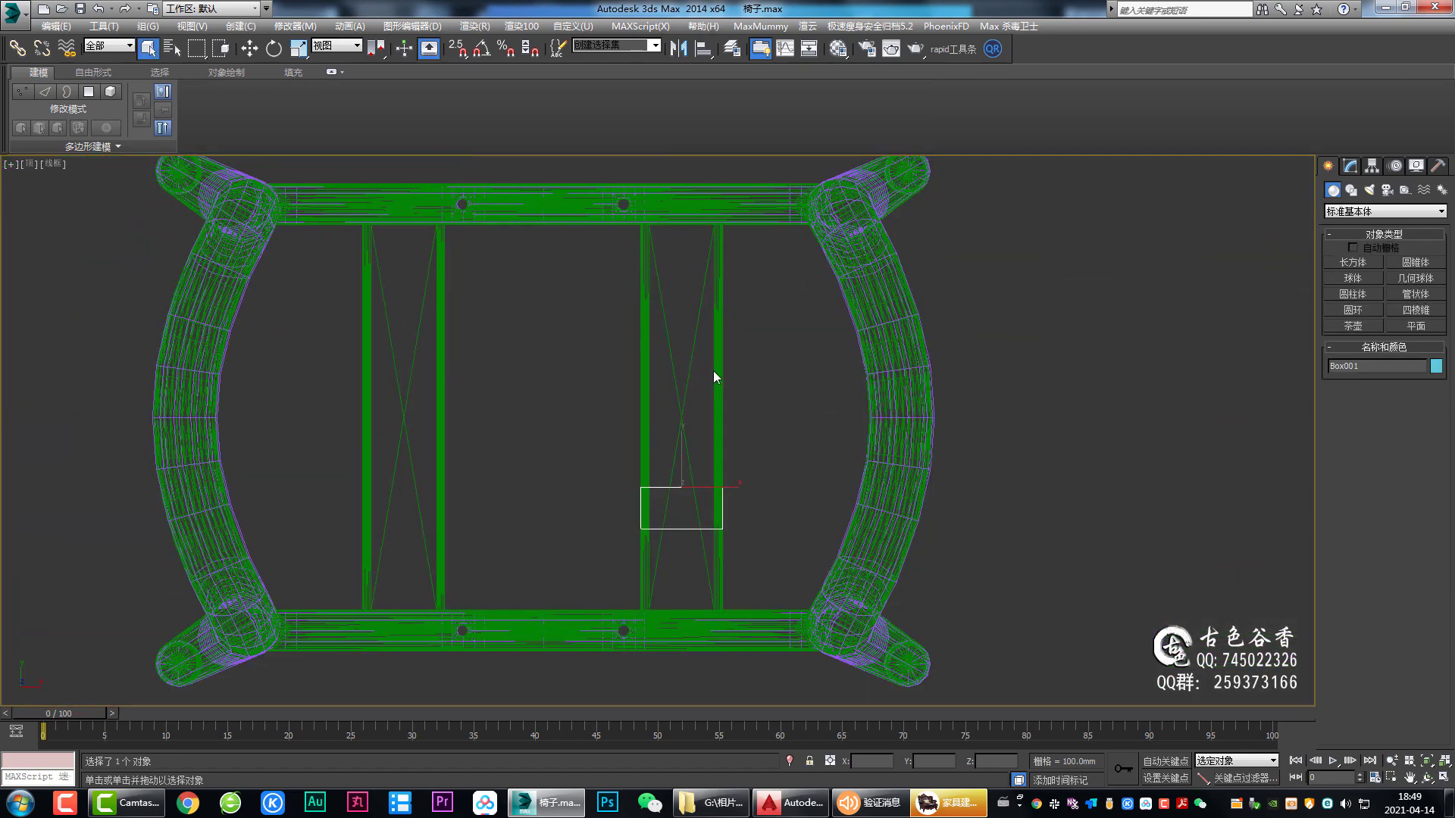
key("1")
left_click_drag(541, 443, 861, 529)
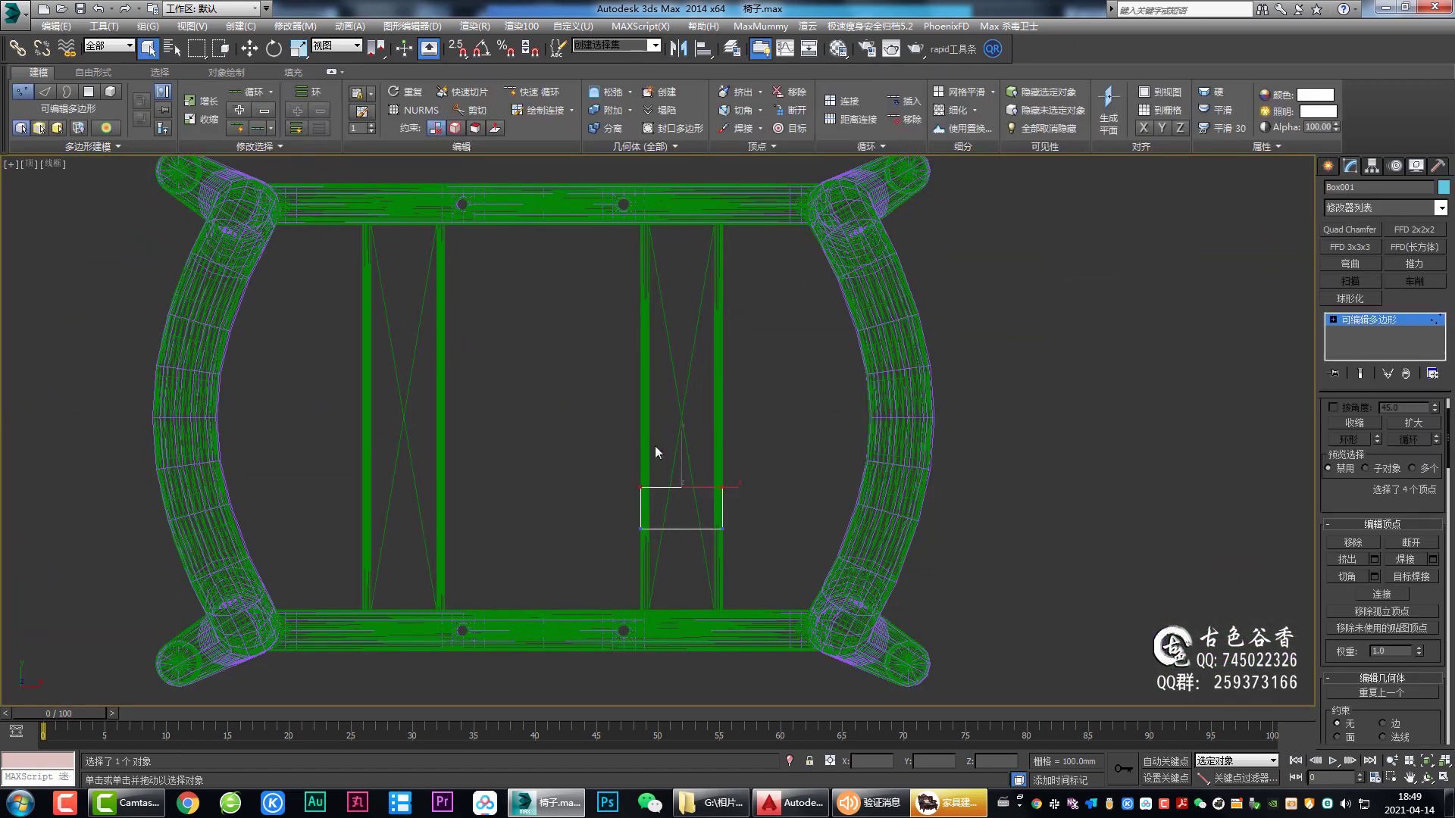
key("w")
left_click_drag(682, 447, 712, 205)
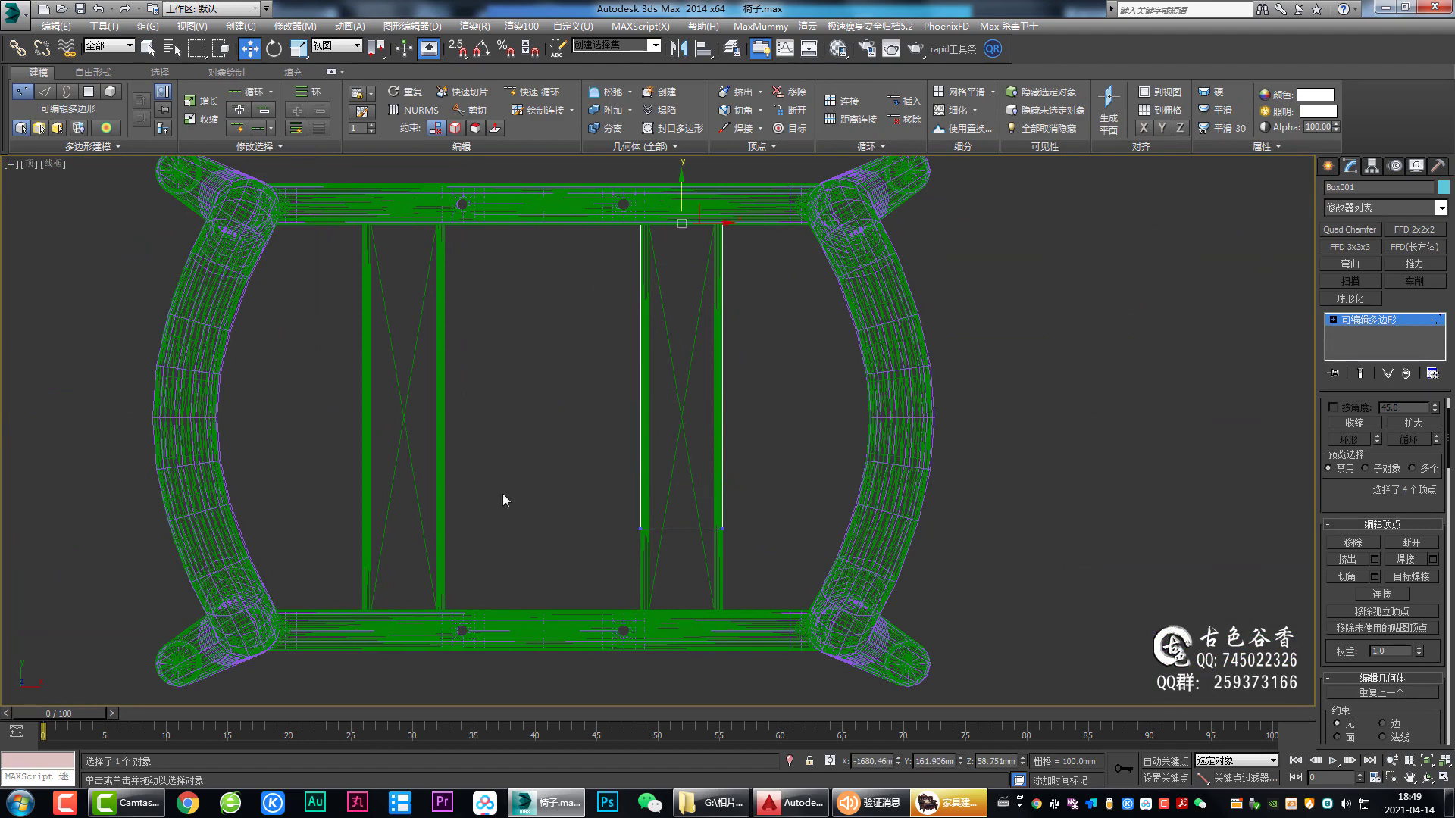
left_click_drag(607, 549, 754, 507)
key("z")
scroll(885, 393, "down", 3)
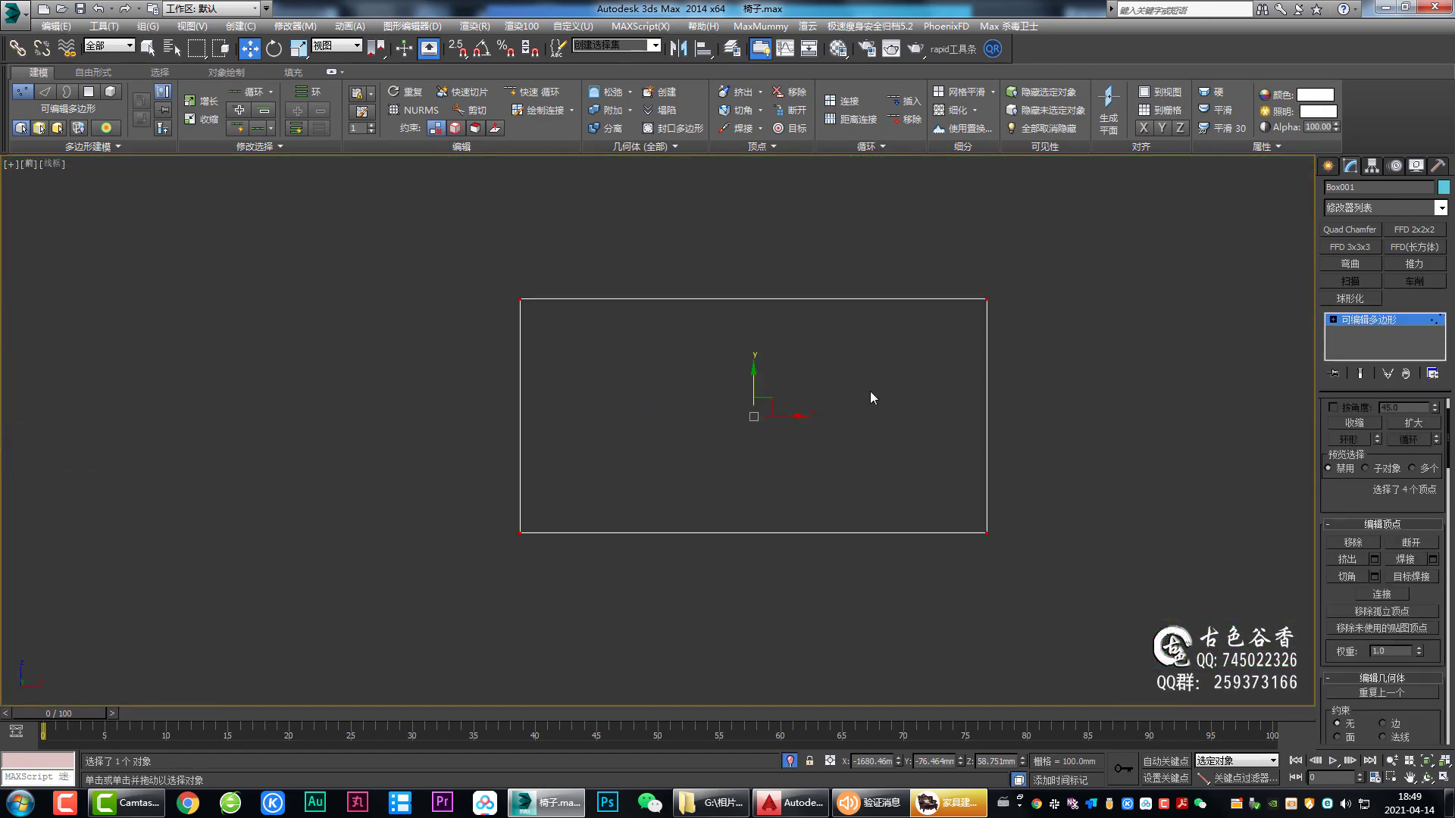
Step: Delete the box's end face and check the open end in perspective
key("4")
left_click(771, 415)
key("q")
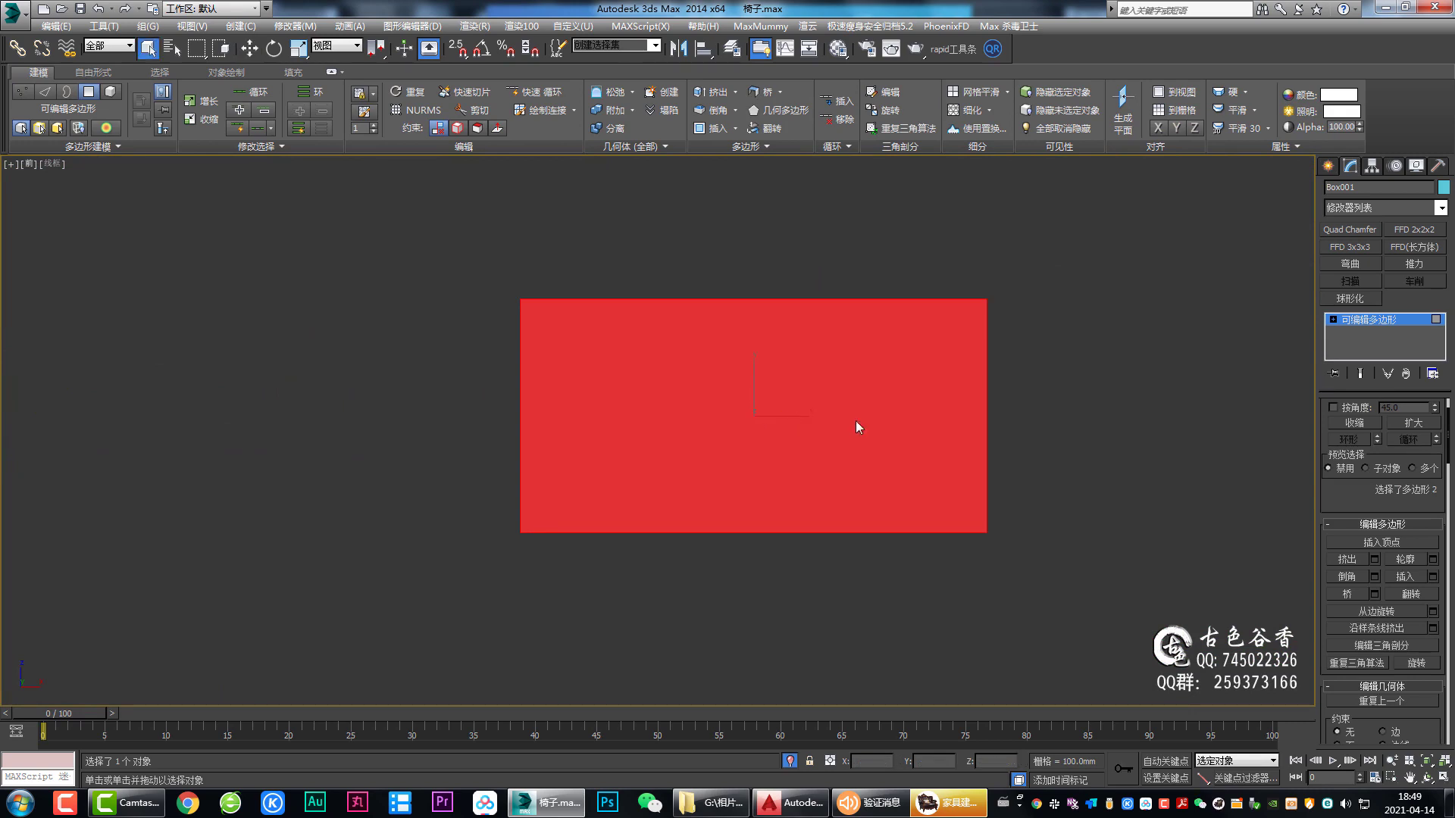
key("ctrl+d")
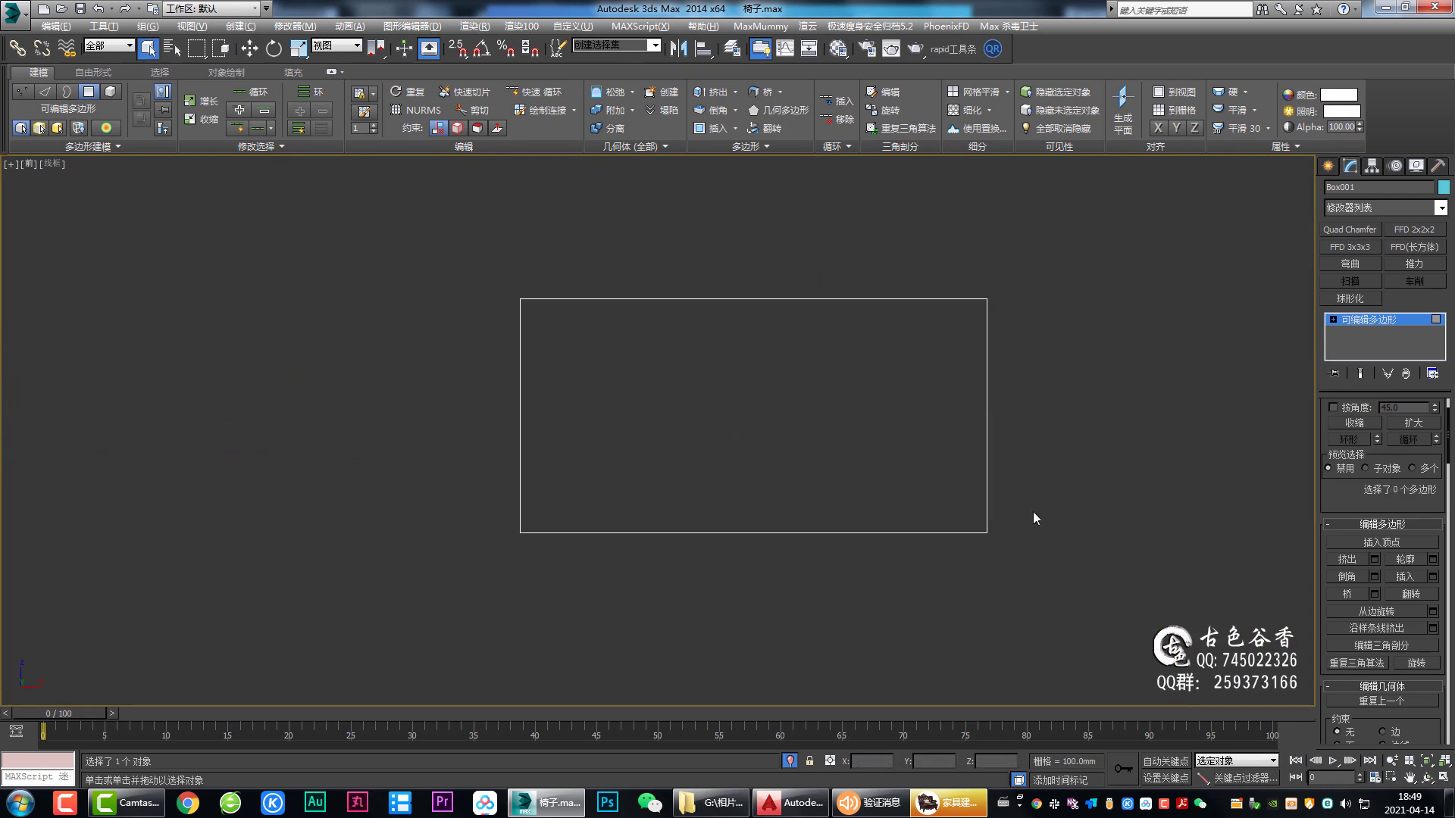
key("p")
mouse_move(1033, 512)
middle_mouse_down("alt")
mouse_move(853, 497)
mouse_move(753, 465)
middle_mouse_up("alt")
key("F4")
scroll(754, 465, "up", 3)
key("2")
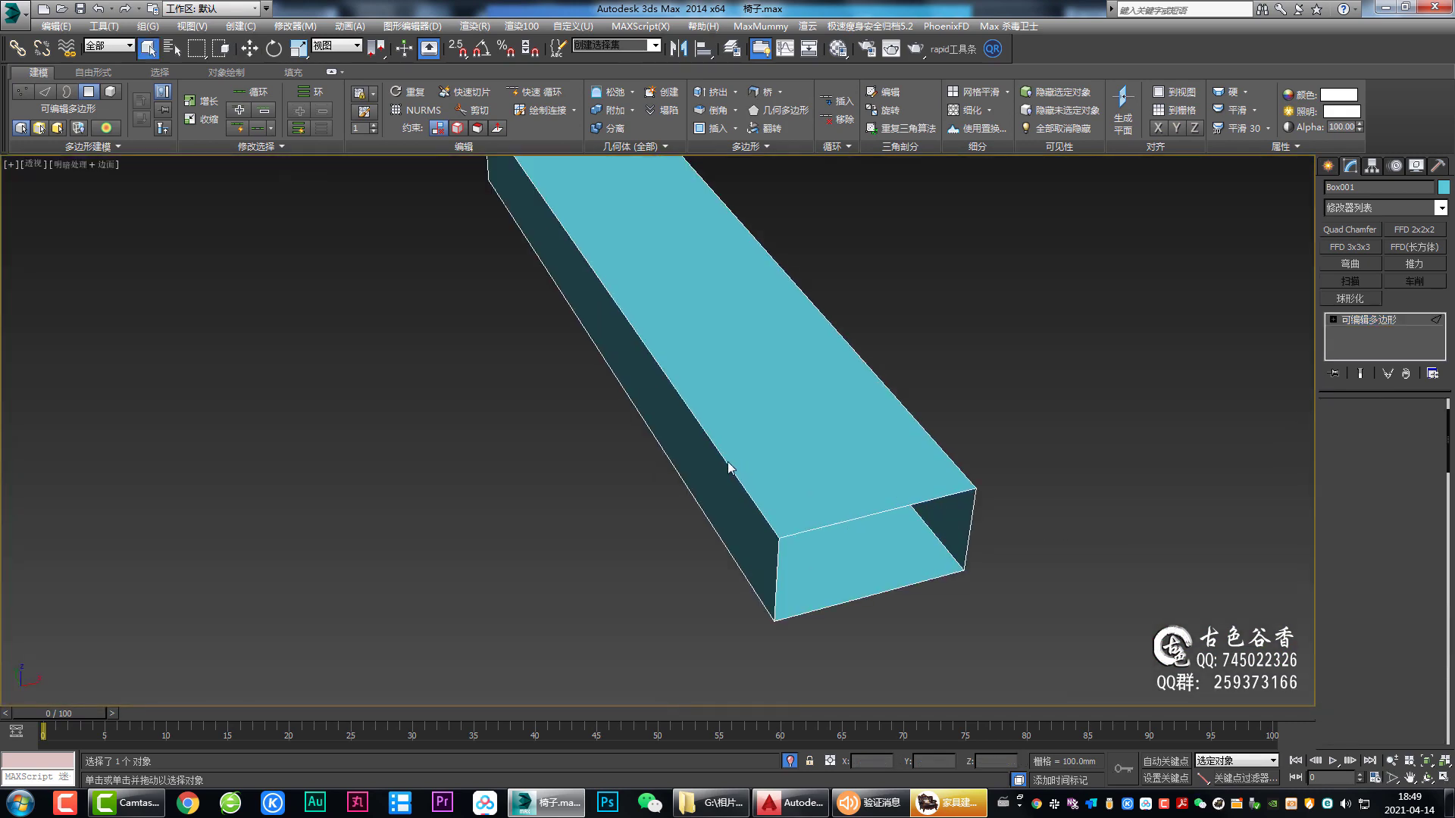
left_click(726, 462)
Step: Chamfer the slat's four long edges at about 5.3 mm with 4 segments
key("alt+r")
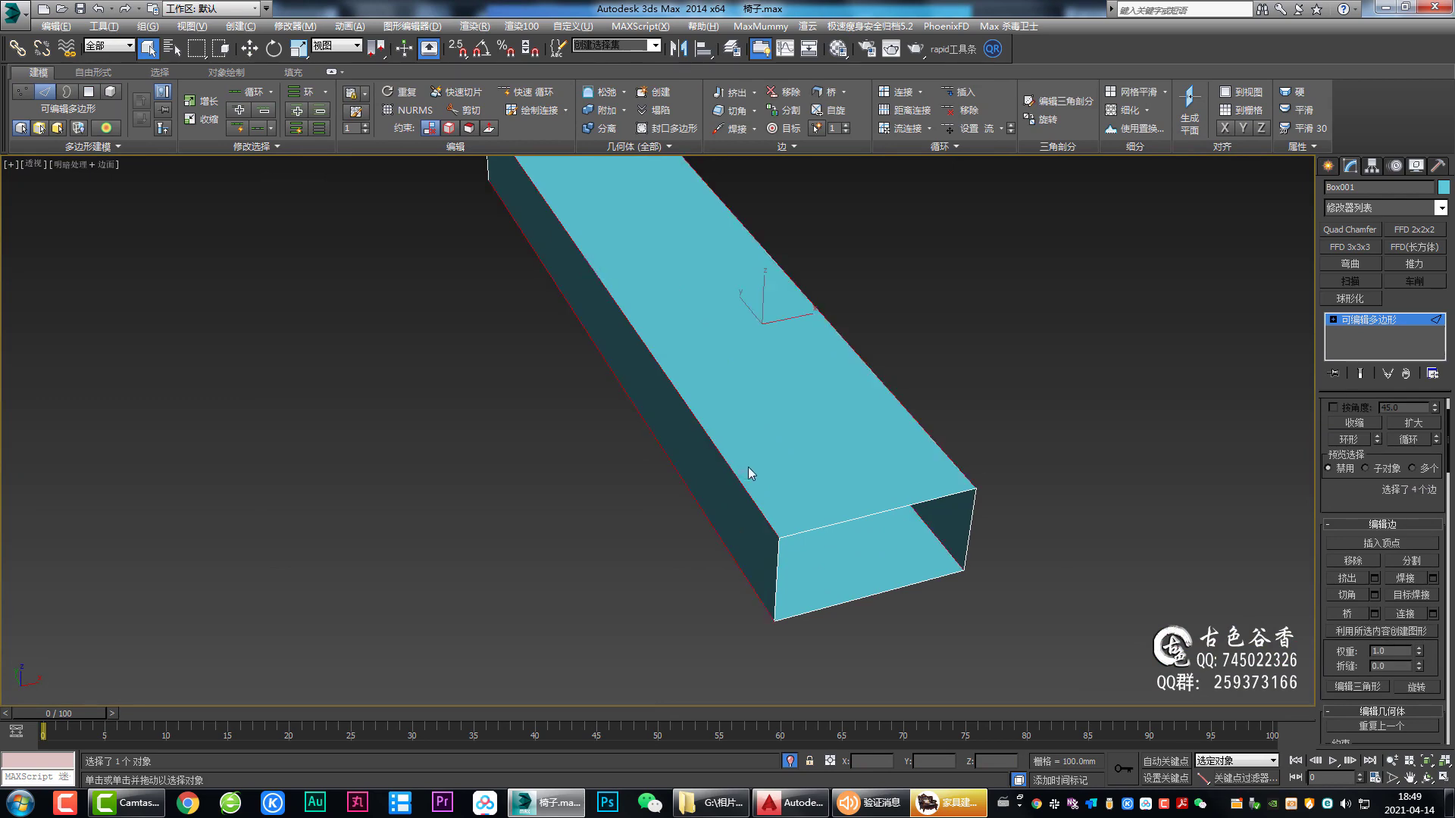
key("f")
middle_click_drag(1040, 361, 951, 433)
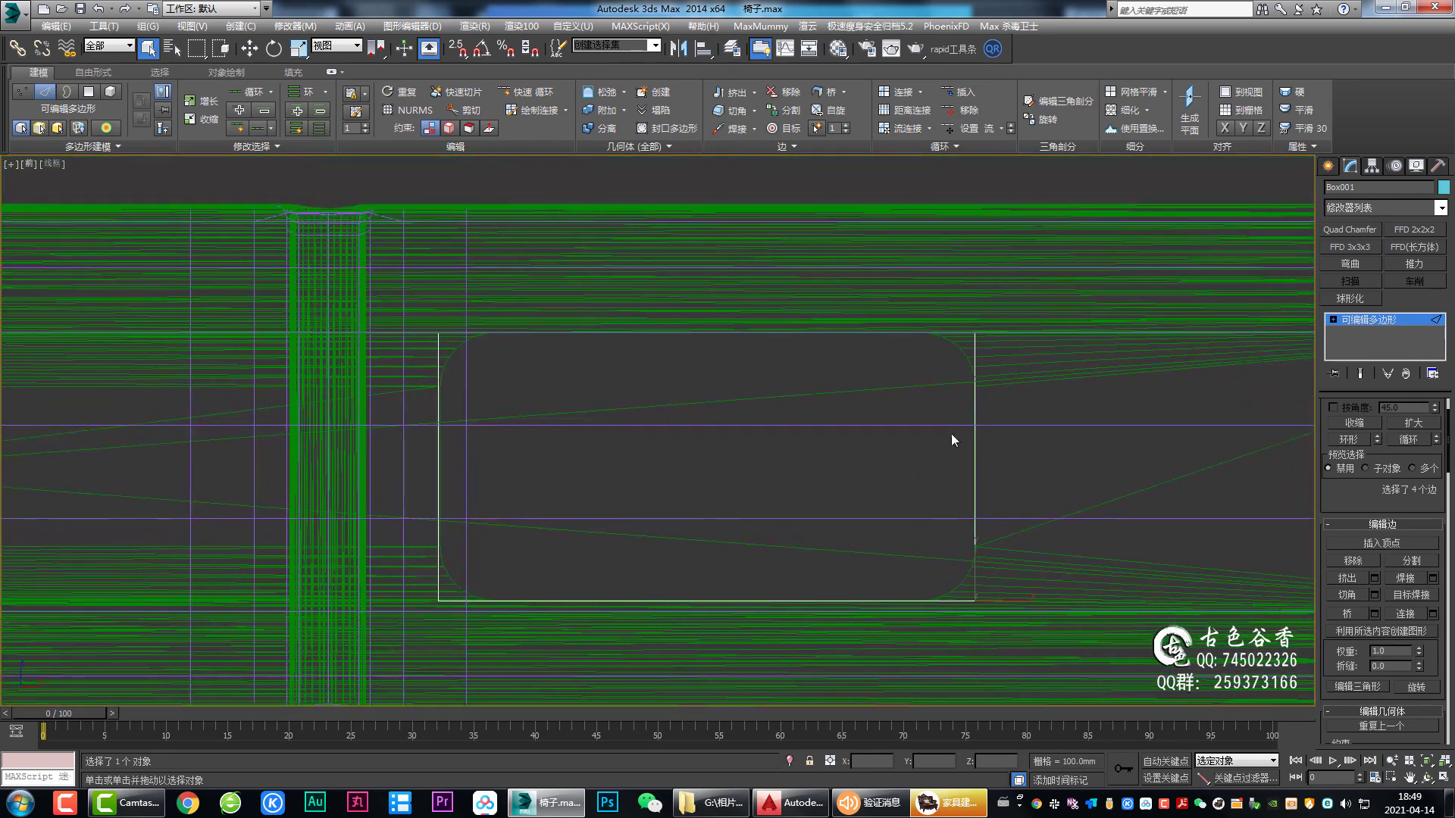
scroll(949, 431, "up", 2)
key("ctrl+shift+c")
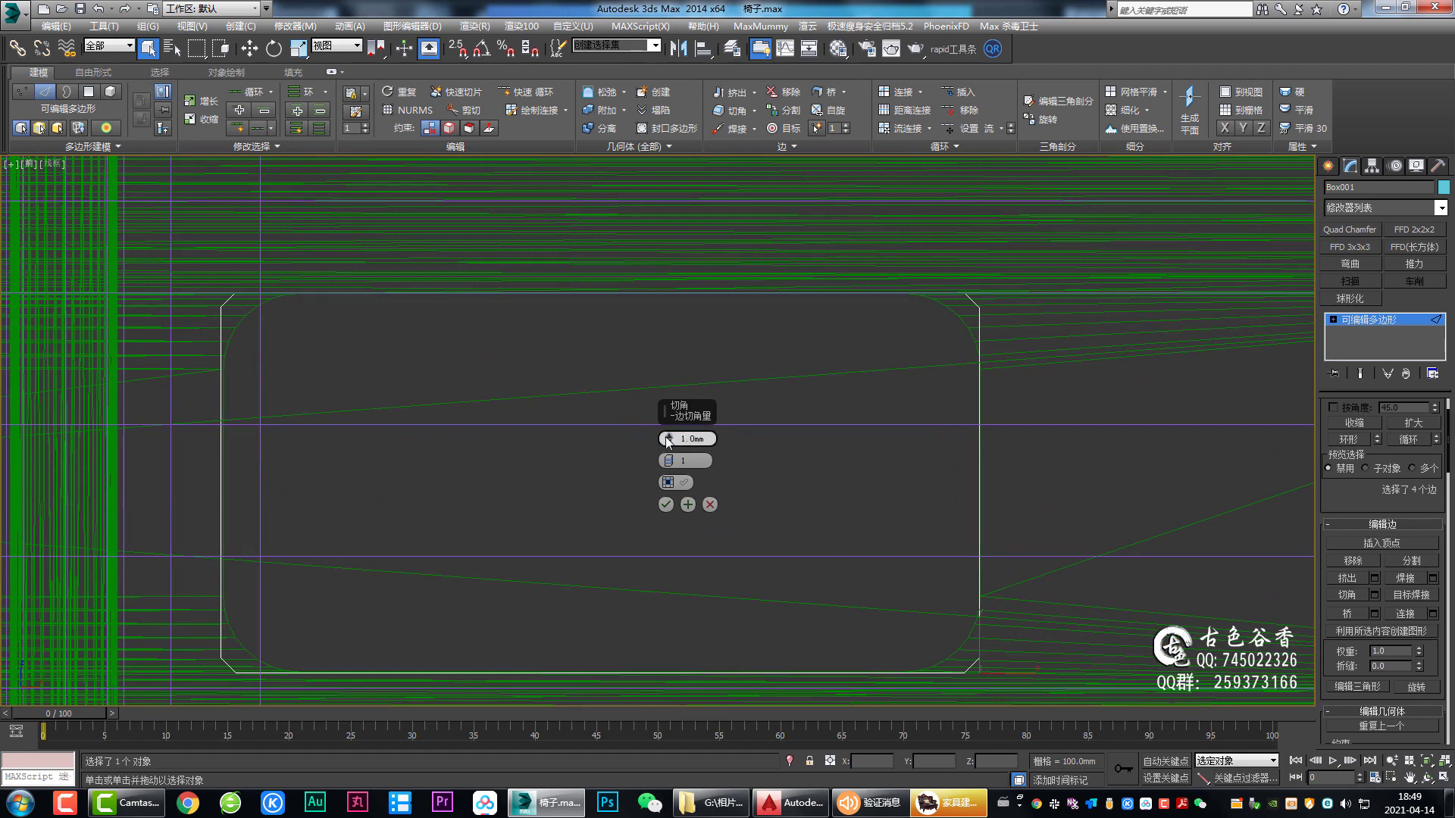
left_click_drag(681, 438, 670, 377)
left_click_drag(672, 460, 671, 455)
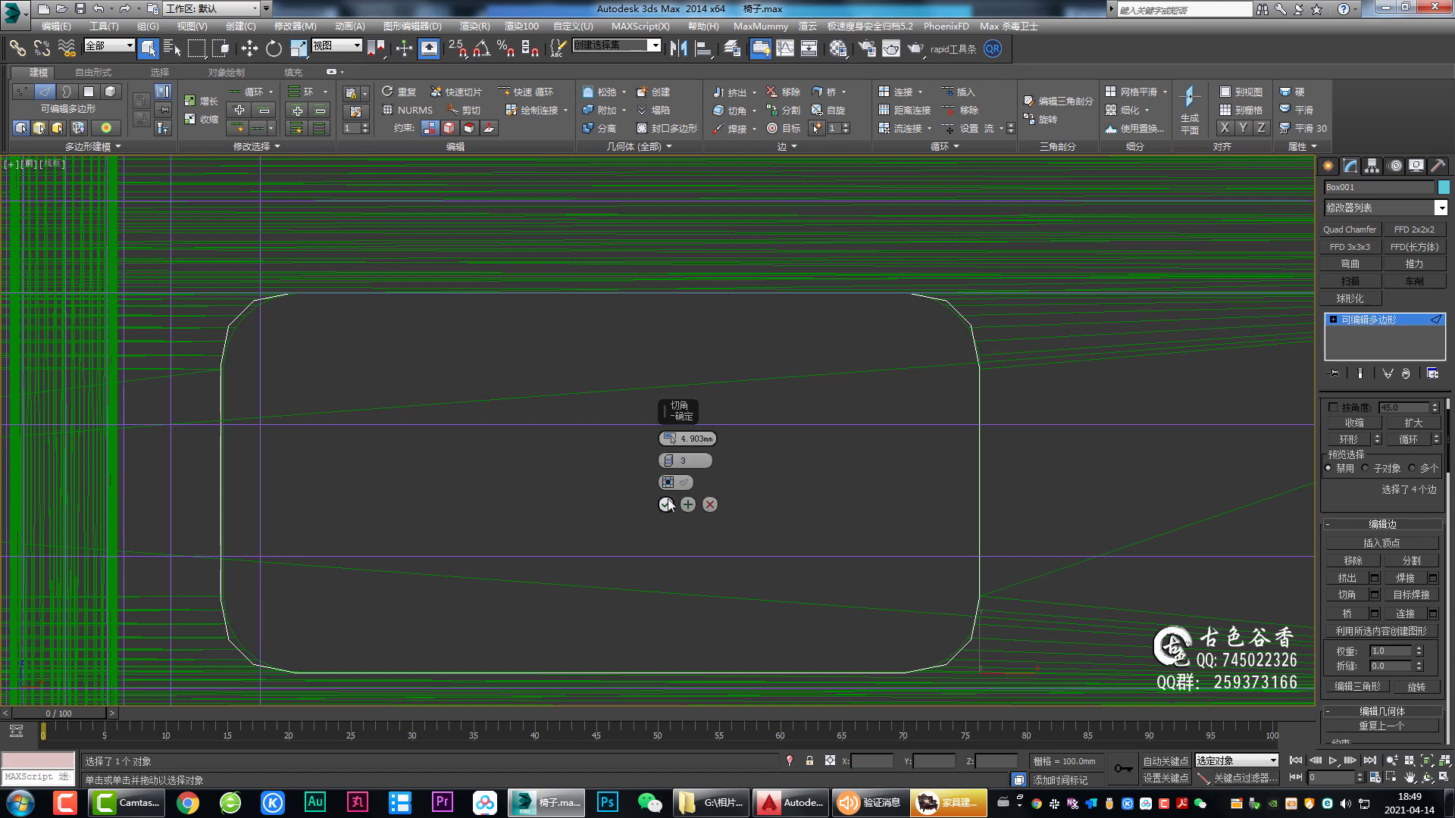
left_click(671, 457)
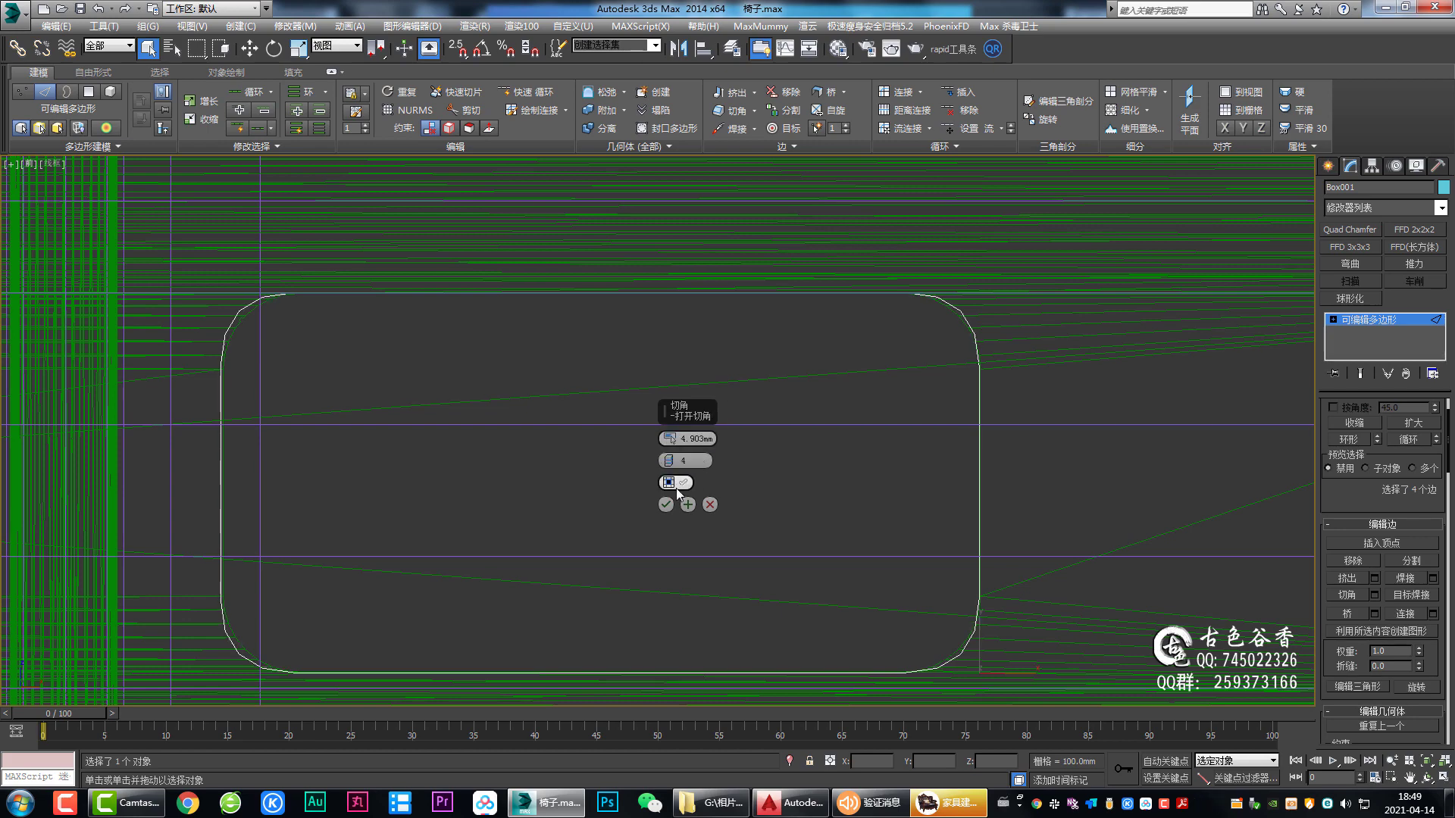
left_click_drag(669, 440, 669, 434)
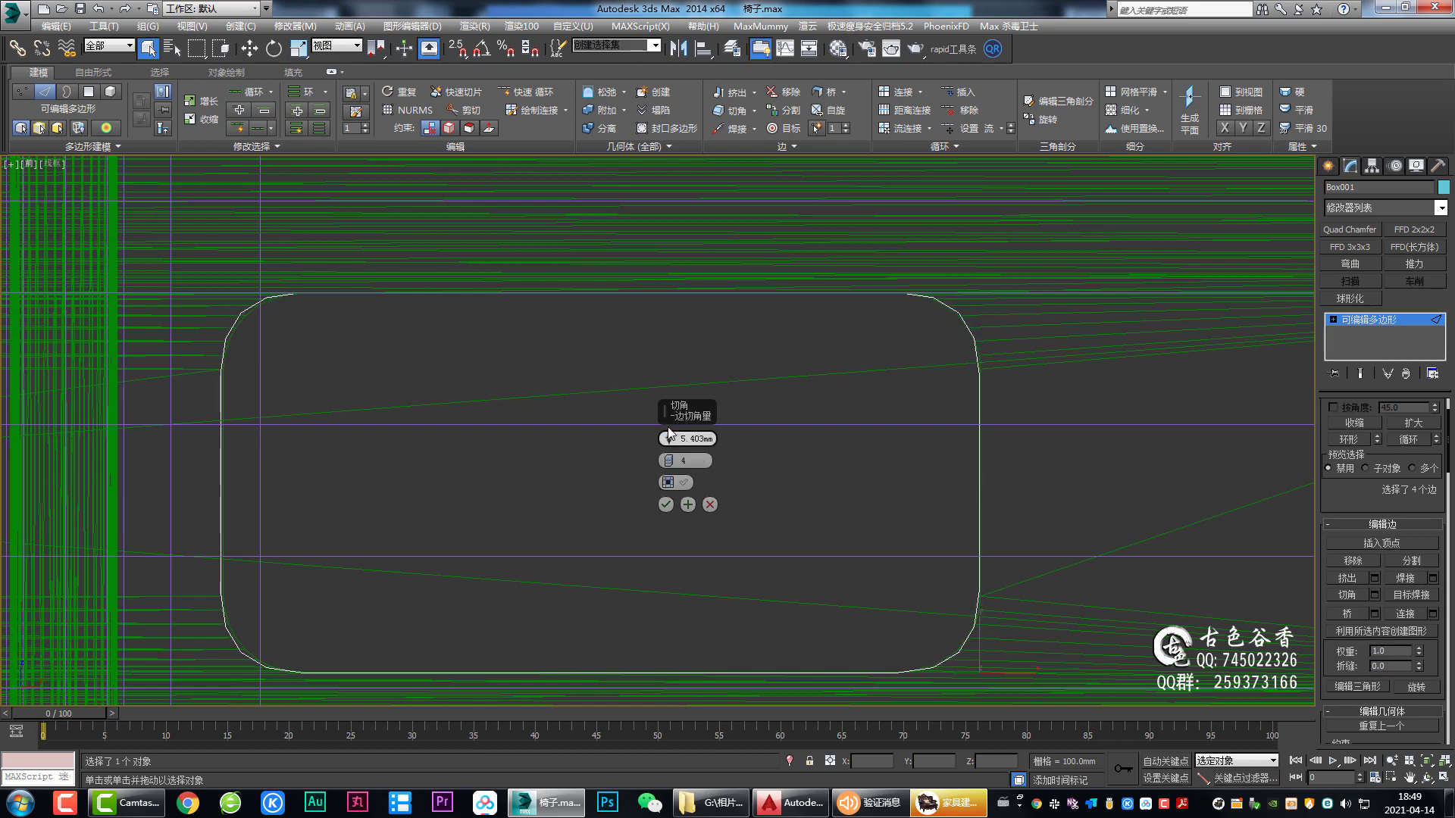
left_click(665, 505)
scroll(900, 480, "down", 3)
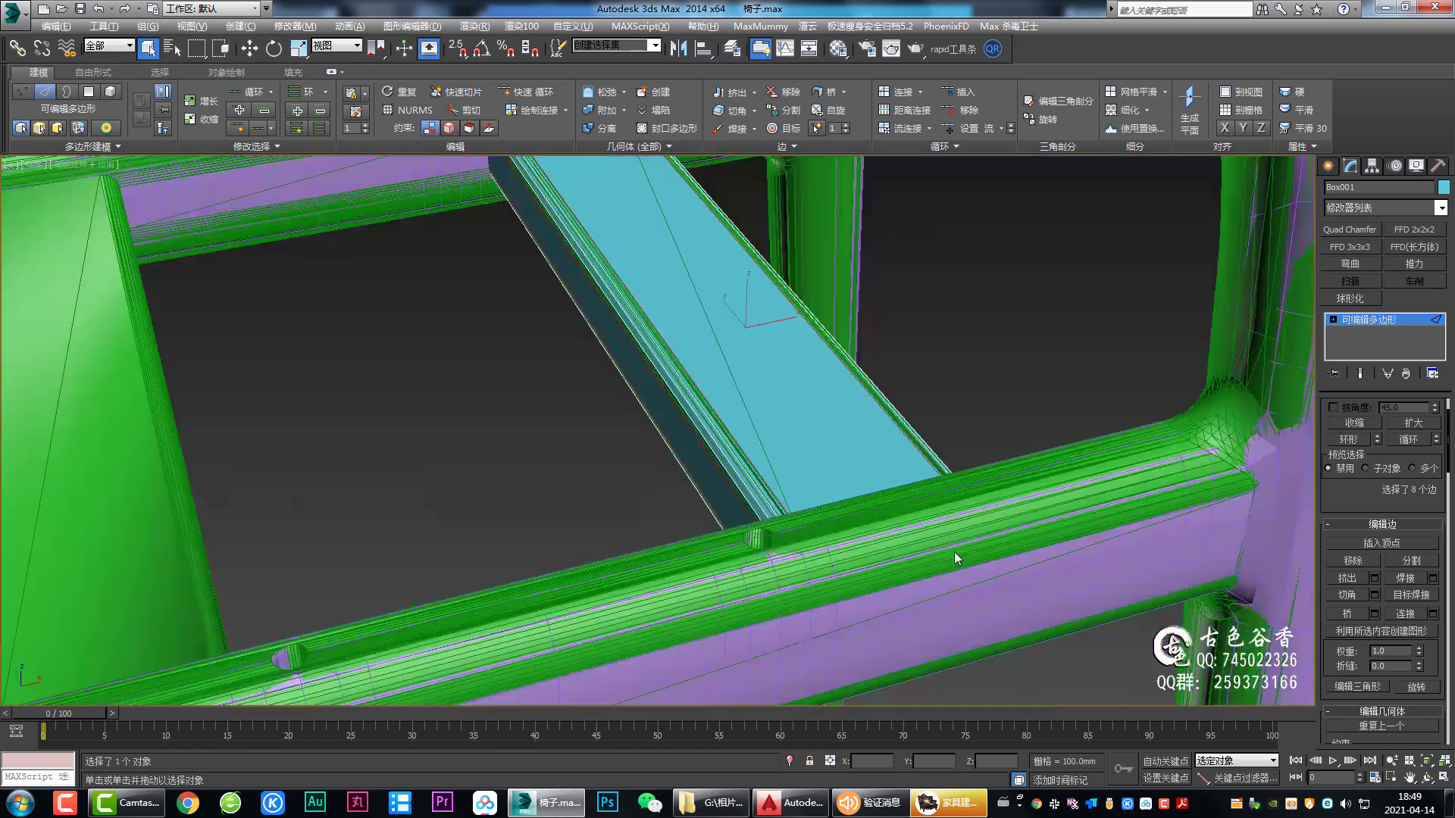
mouse_move(953, 552)
middle_mouse_down("alt")
mouse_move(856, 423)
mouse_move(812, 458)
mouse_move(785, 452)
middle_mouse_up("alt")
key("alt+q")
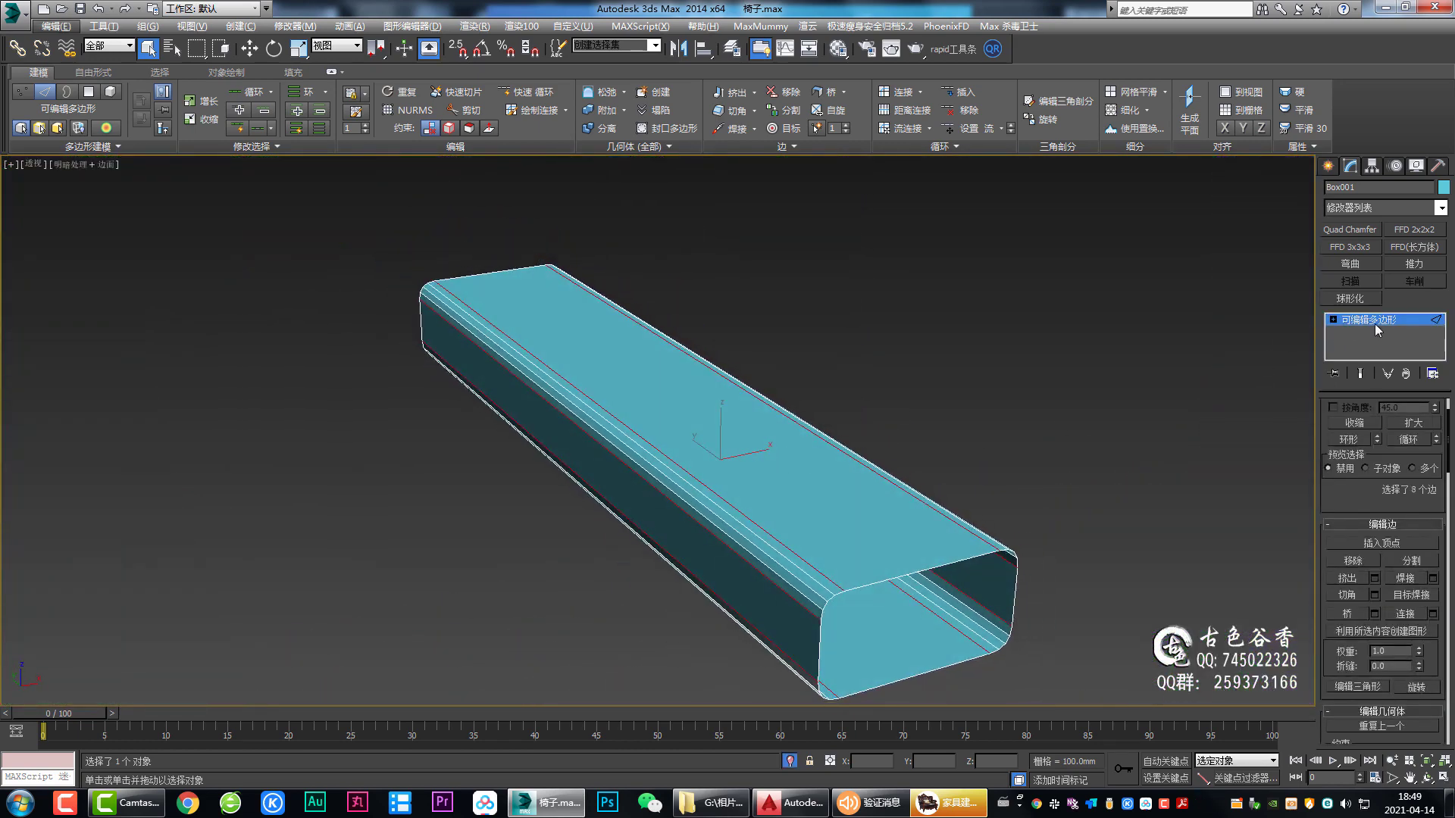
Step: Reselect the slat and its edge ring in a maximized Top view
left_click(1376, 318)
left_click(1031, 477)
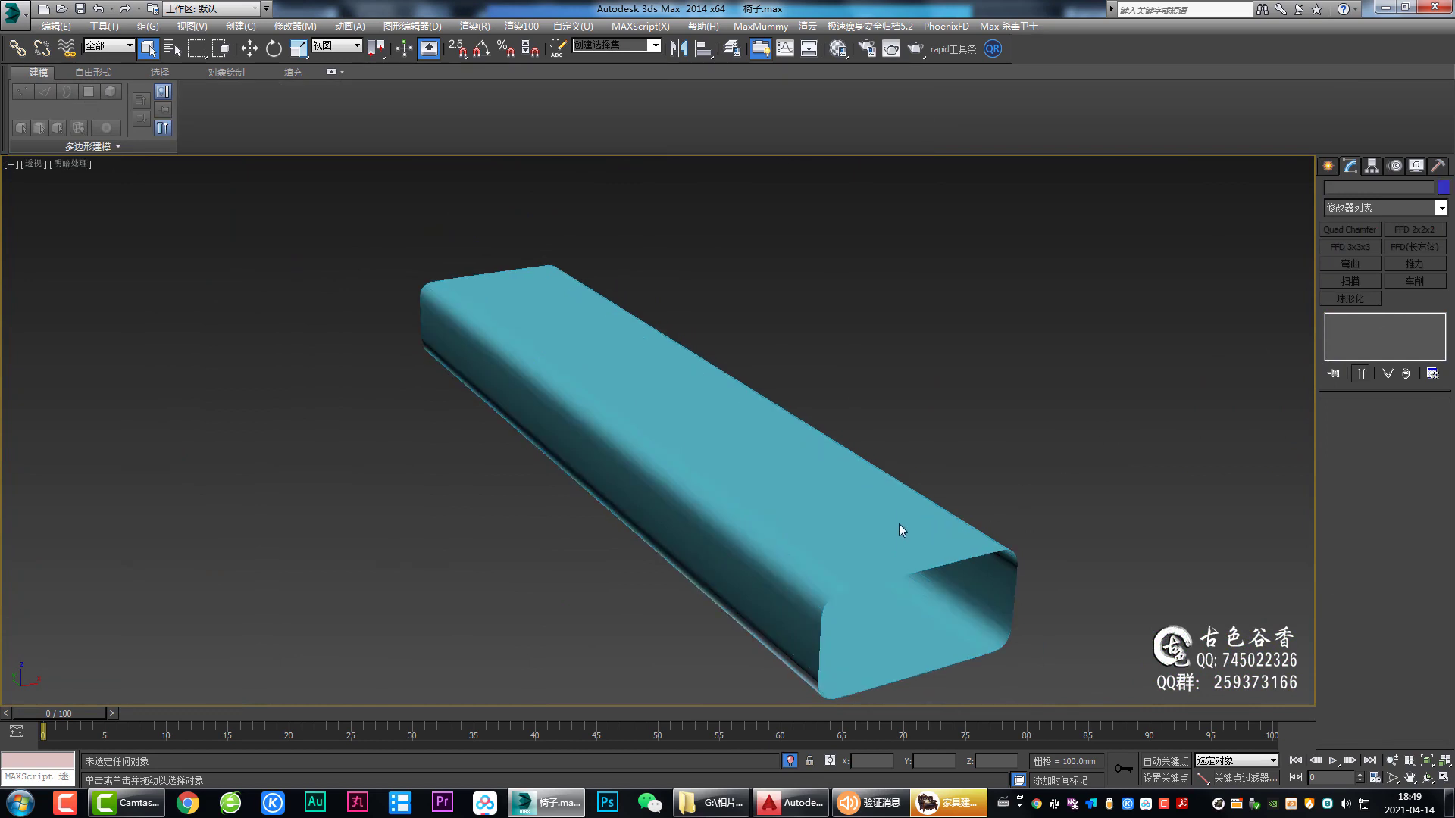
left_click(852, 525)
key("alt+w")
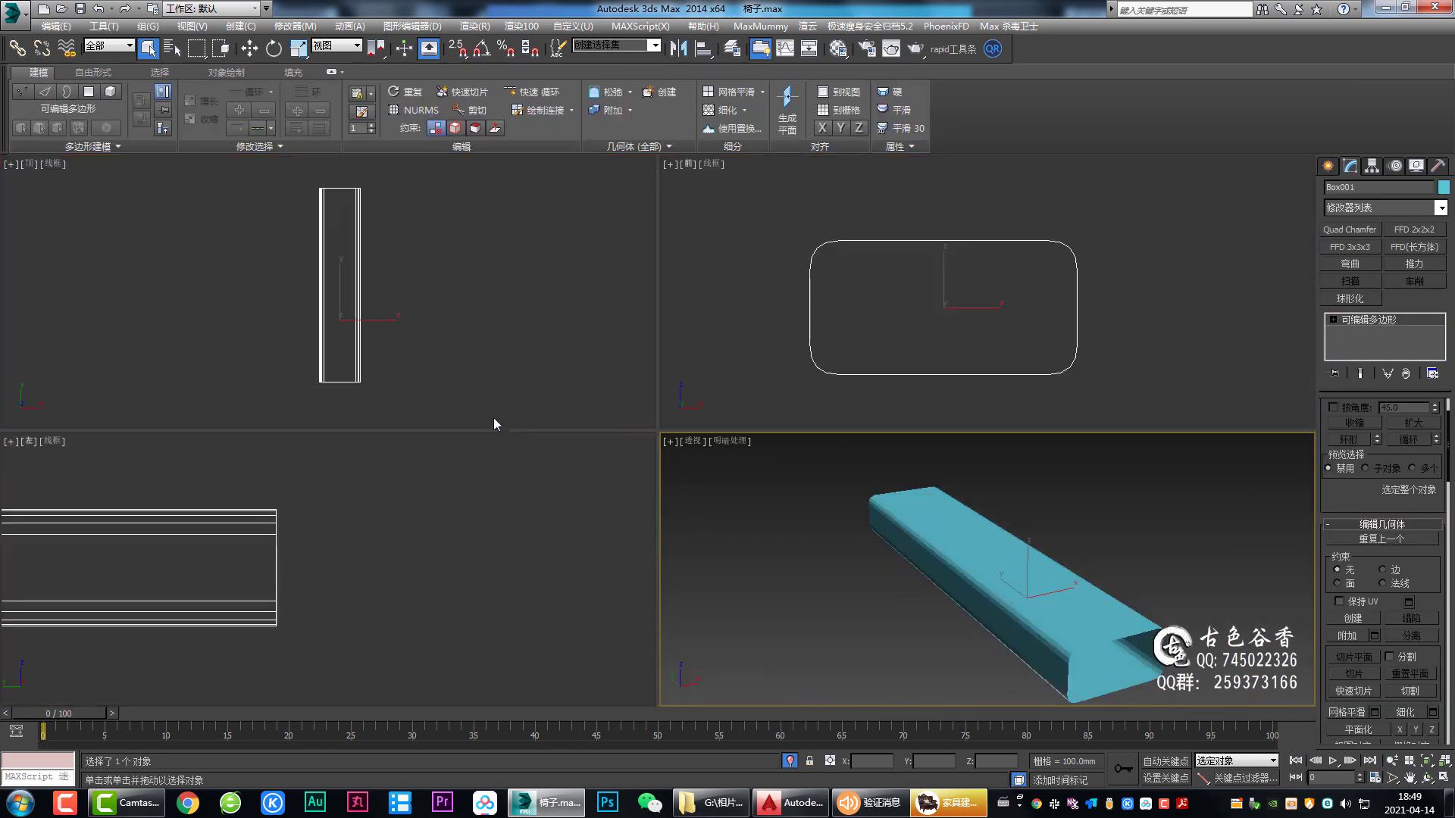
key("alt+w")
key("2")
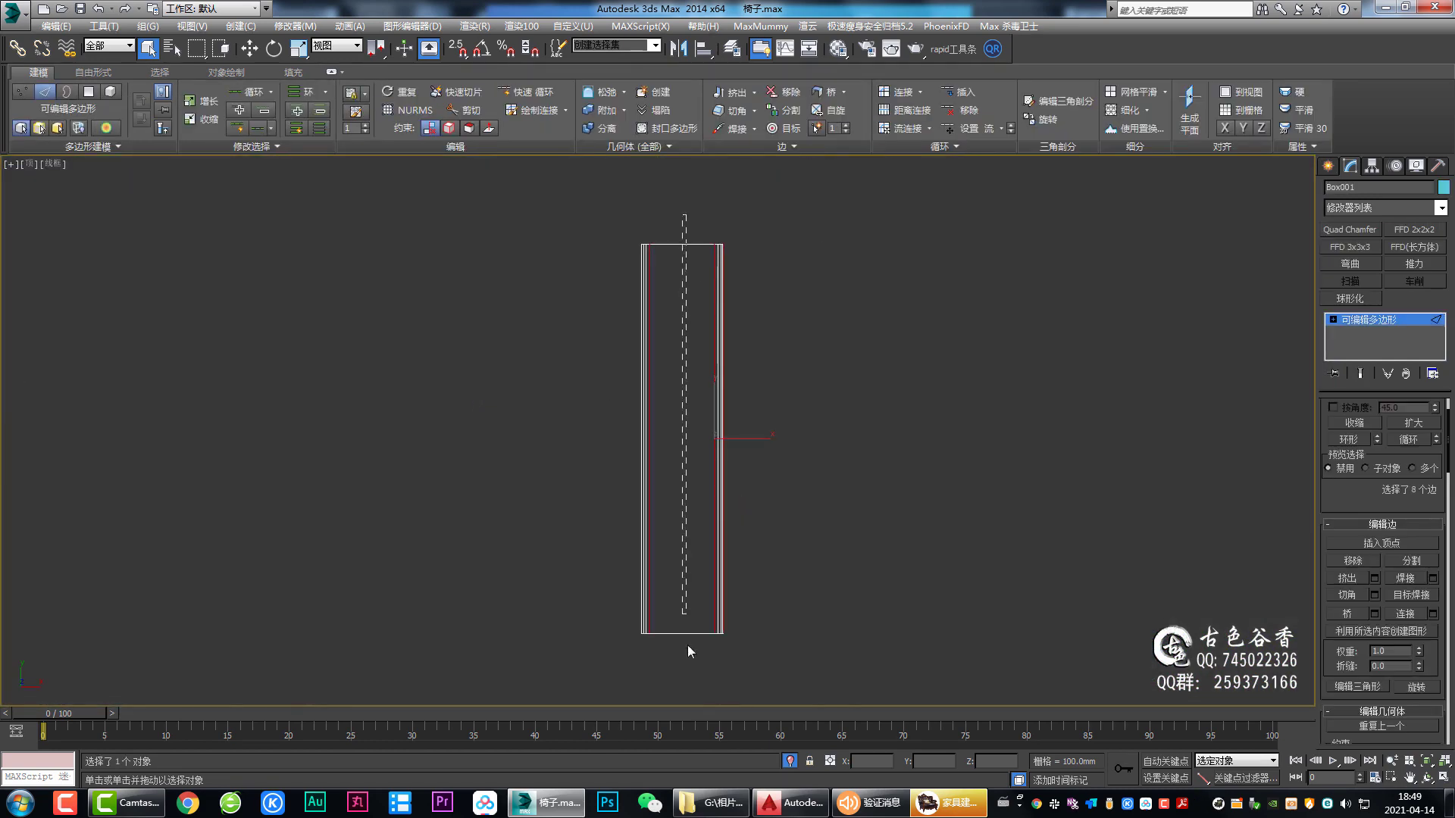
left_click(688, 633)
key("alt+r")
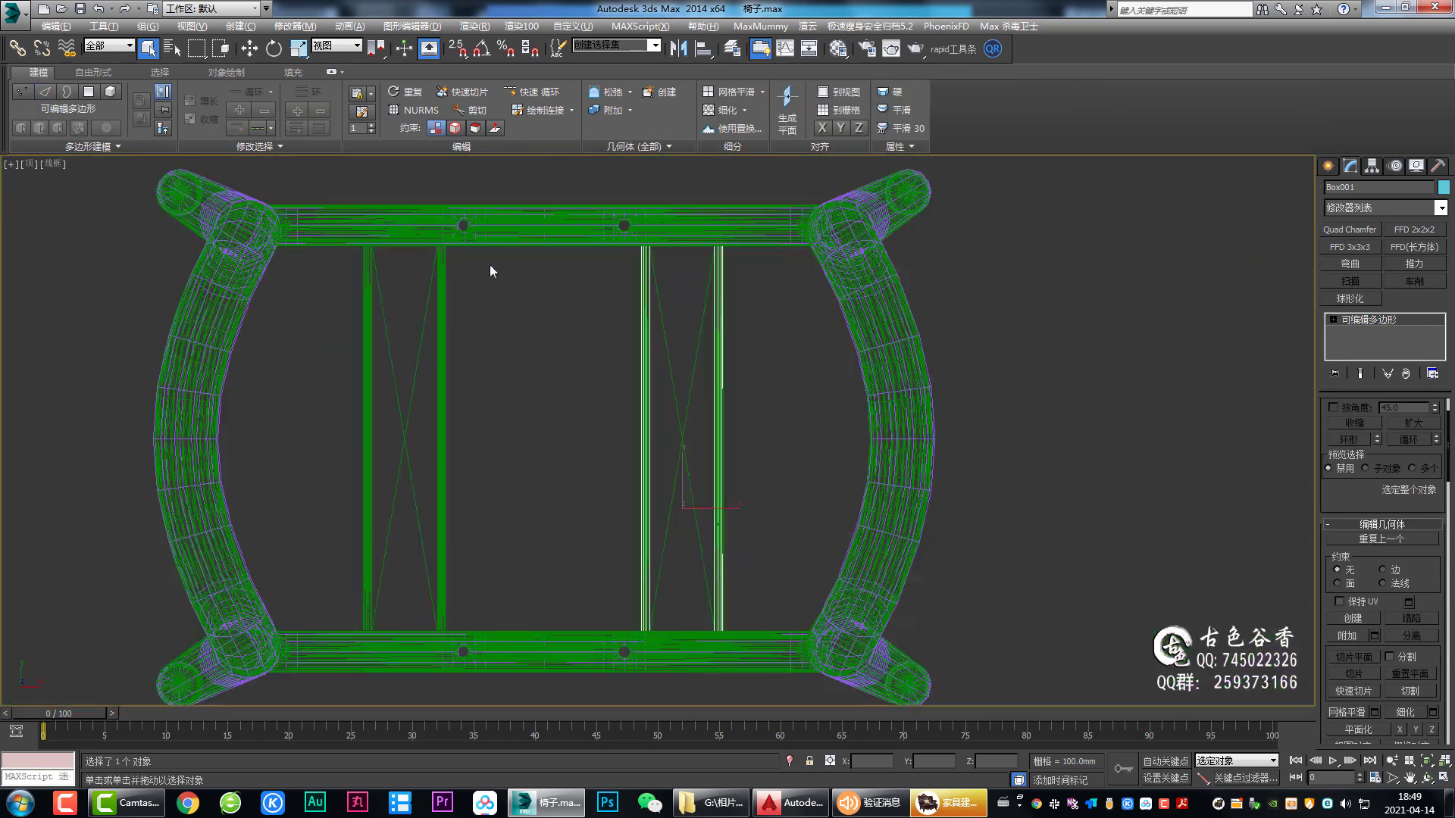
middle_click_drag(490, 270, 695, 284)
Step: Snap-copy the slat as Box002 and place it on the seat's left side
key("w")
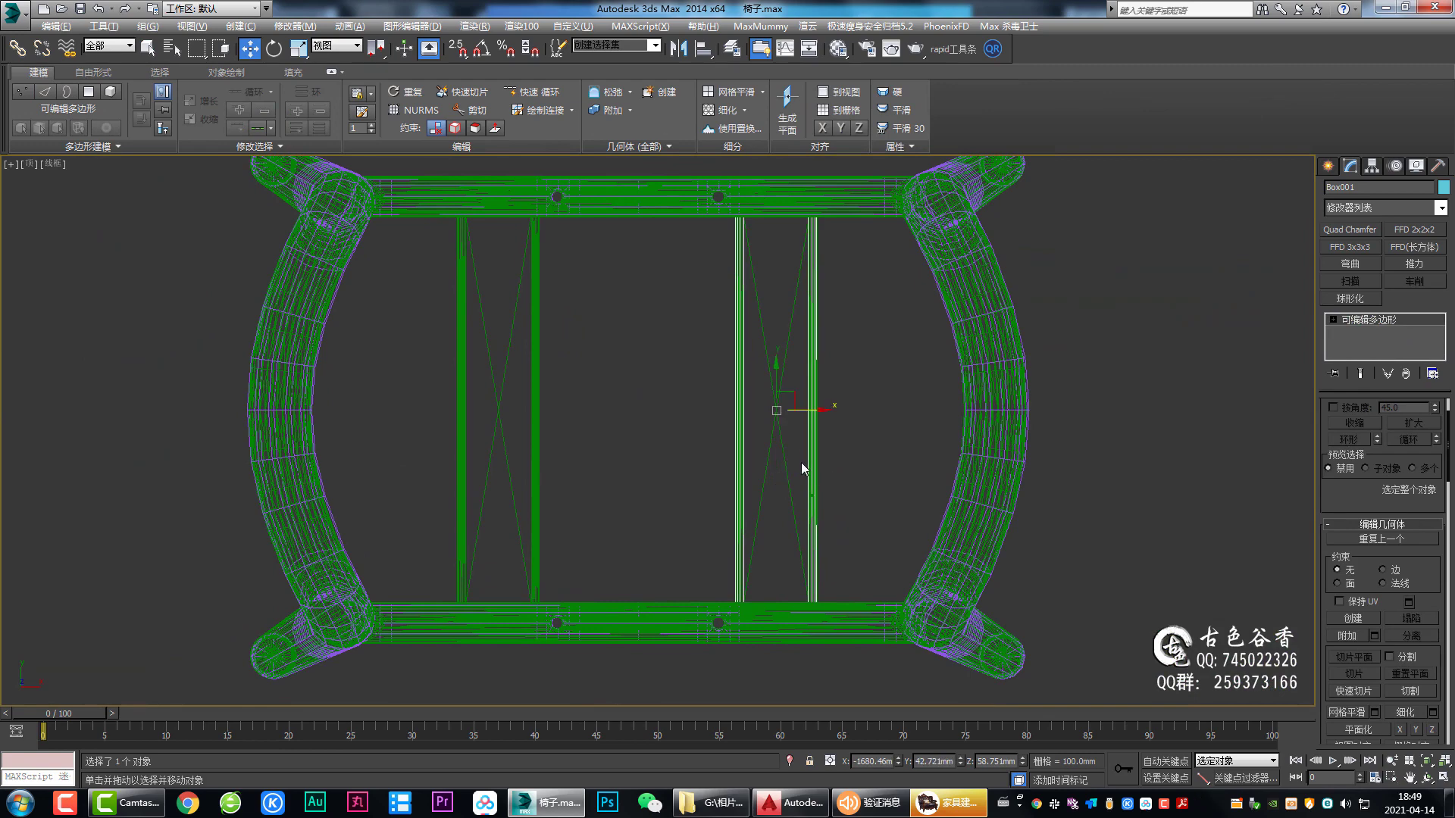
scroll(804, 469, "up", 1)
key("s")
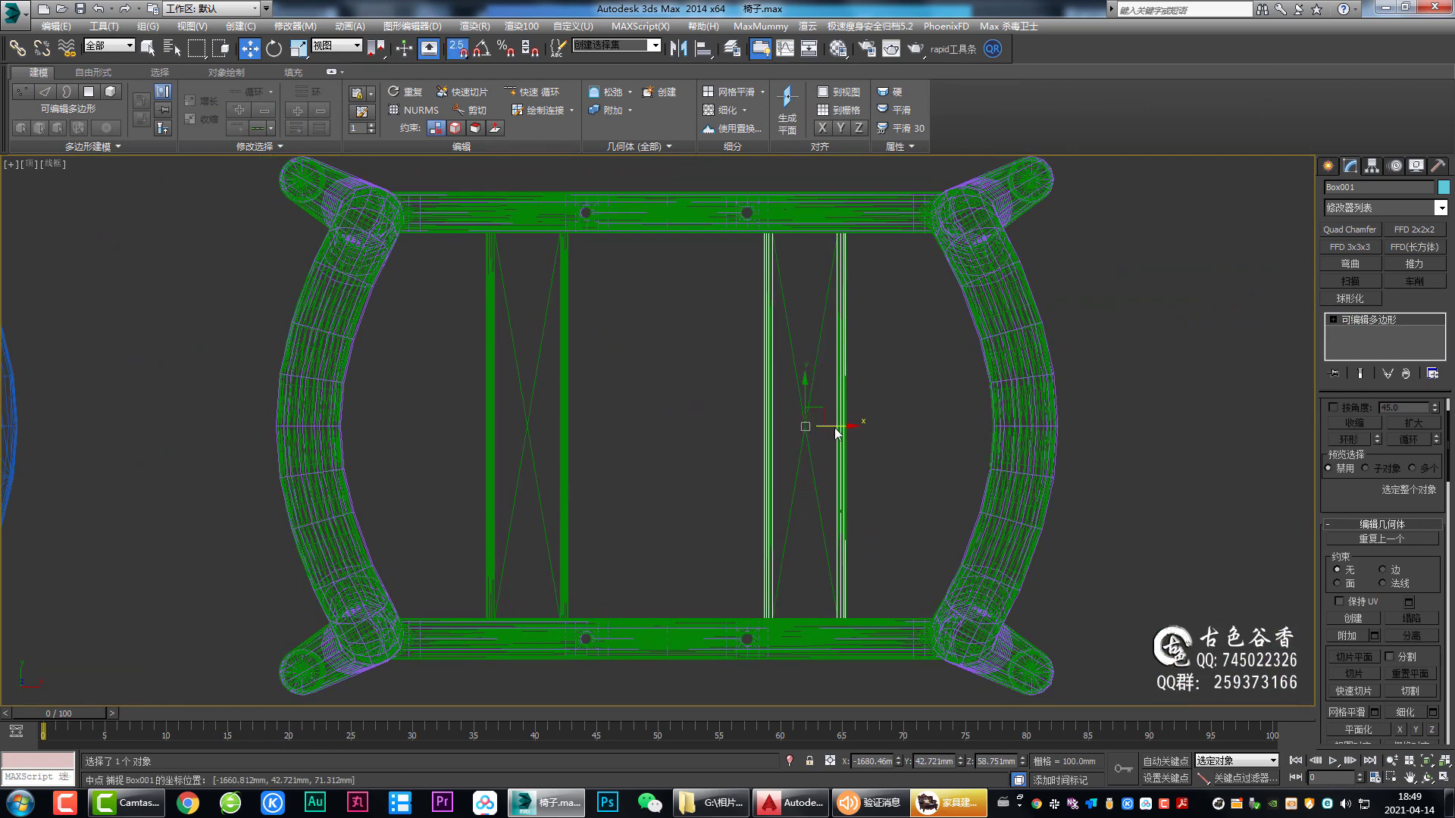
left_click_drag(836, 434, 696, 424, "shift")
left_click(735, 463)
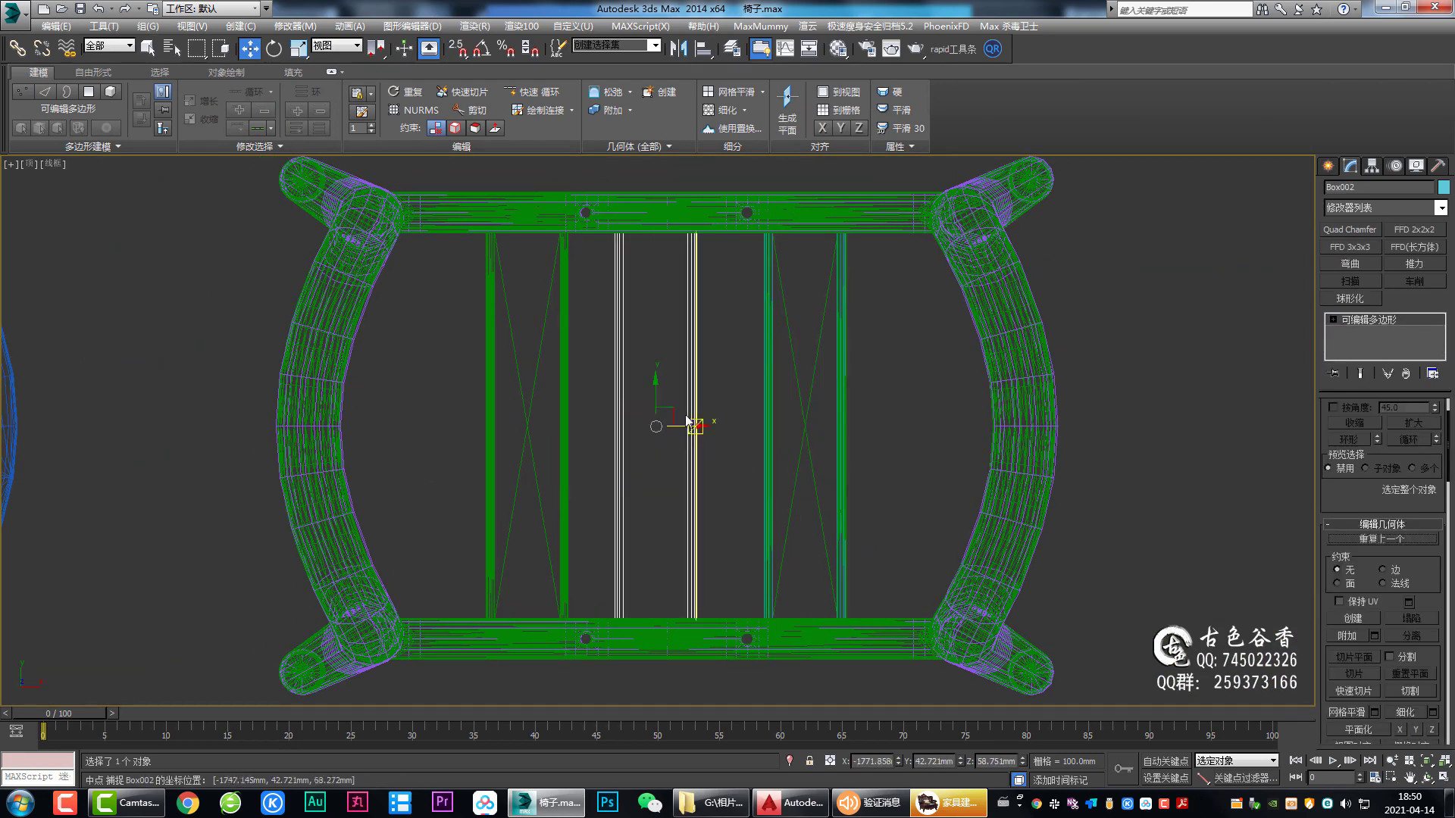
key("s")
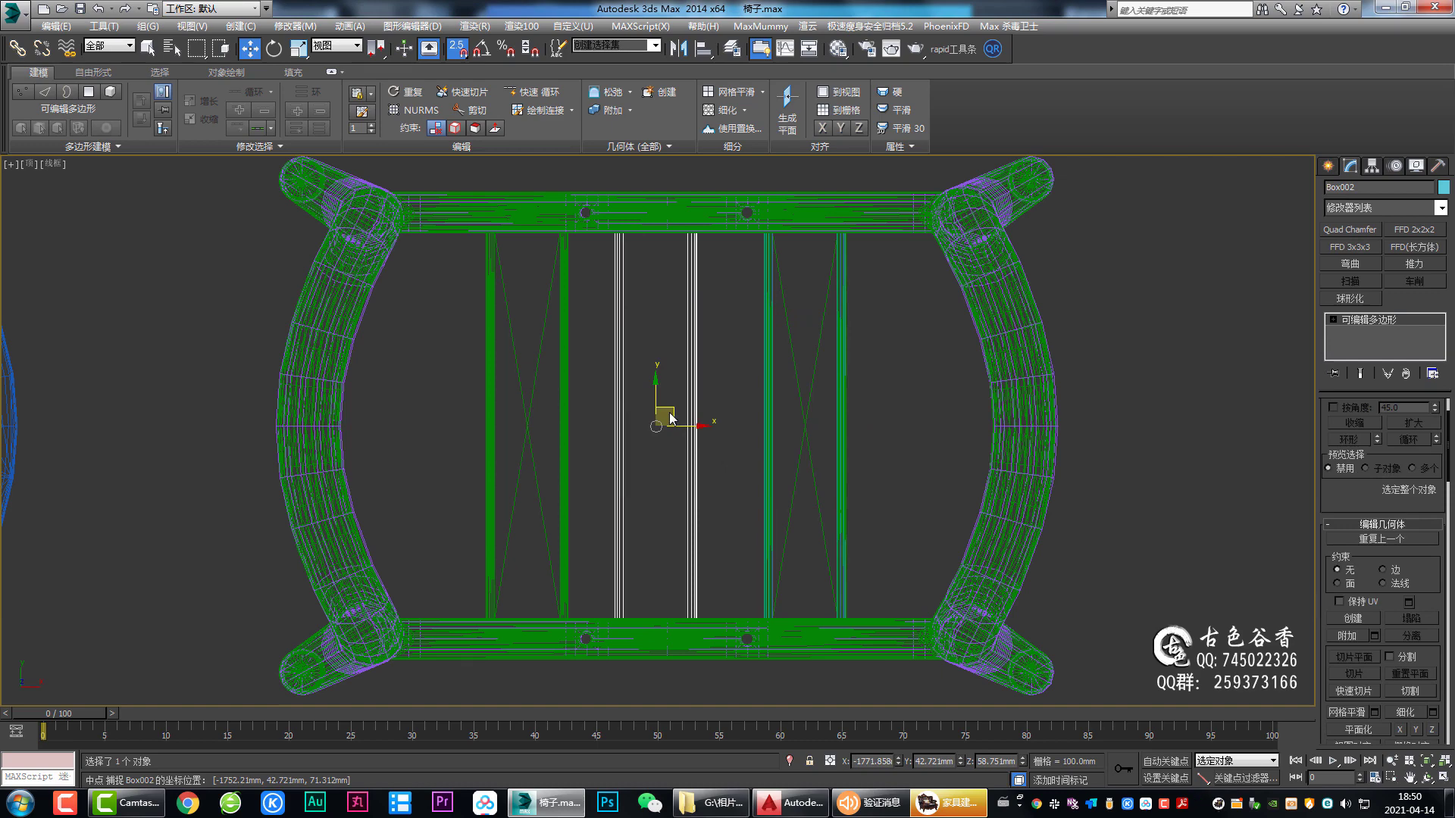
left_click_drag(671, 418, 535, 418)
key("s")
Step: Orbit the maximized perspective view to check both slats
key("alt+w")
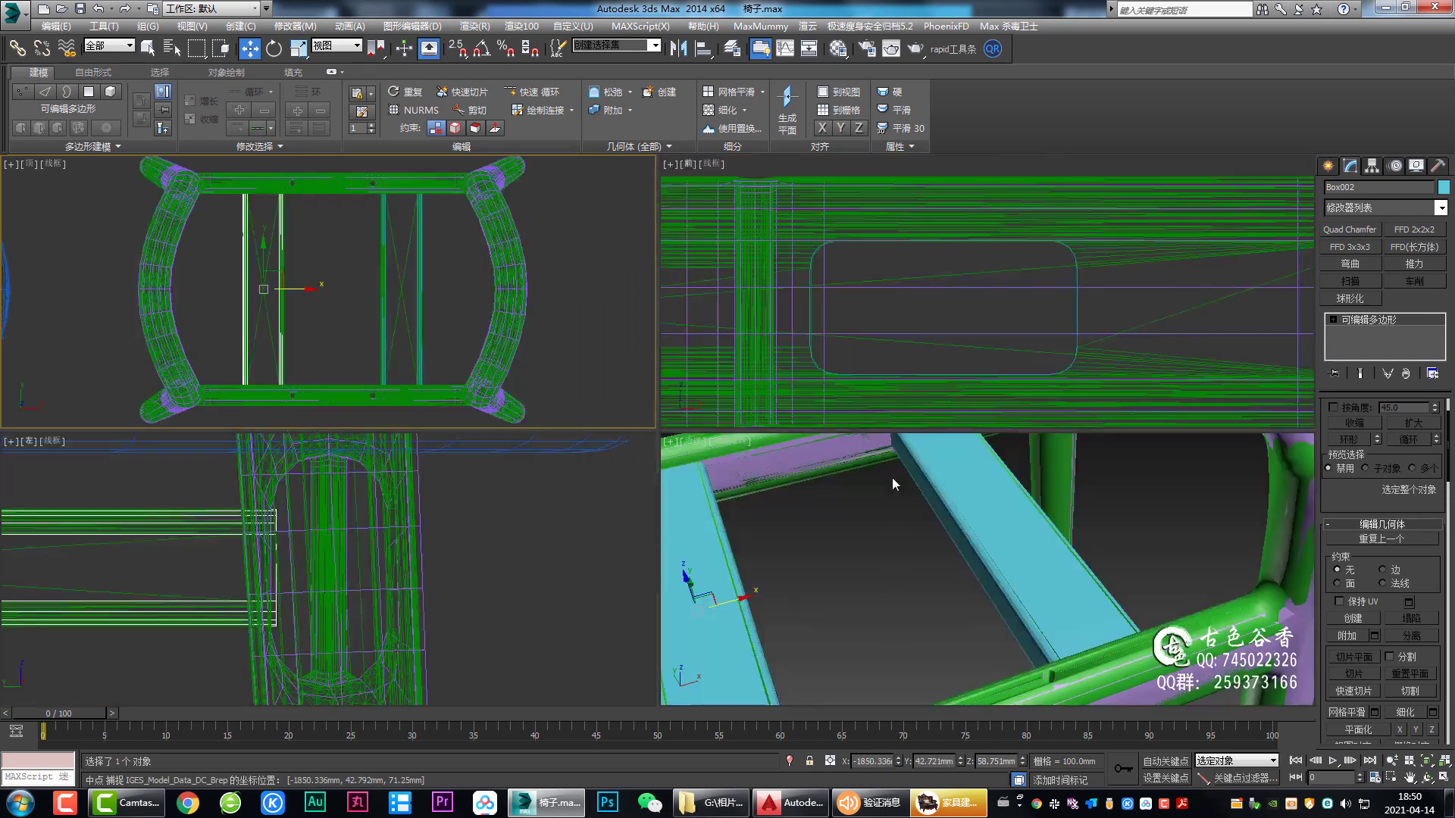
key("alt+w")
key("q")
middle_click_drag(879, 467, 902, 454, "alt")
Step: Attach both seat slats to the purple chair frame object
left_click(957, 478)
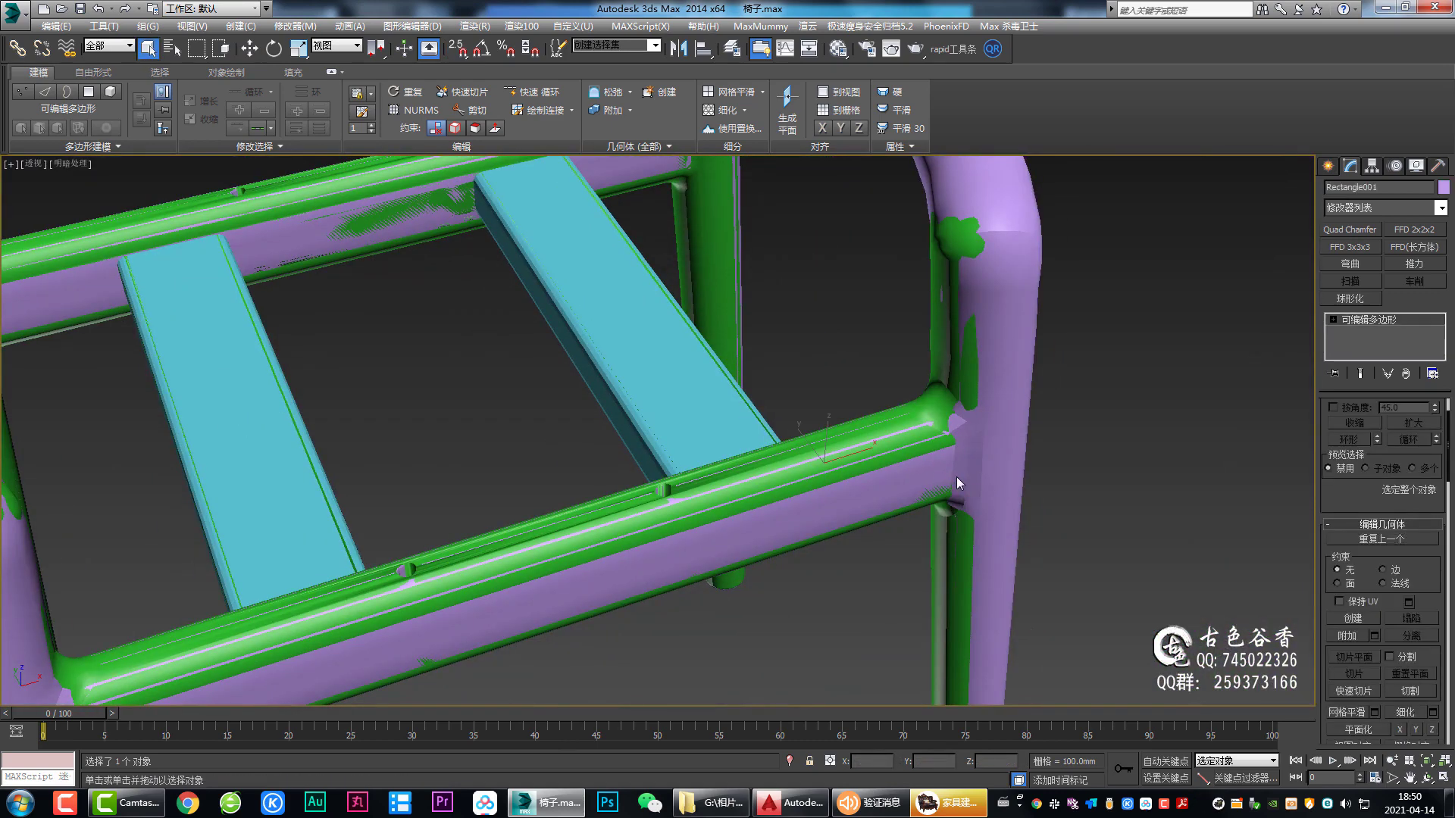
key("F4")
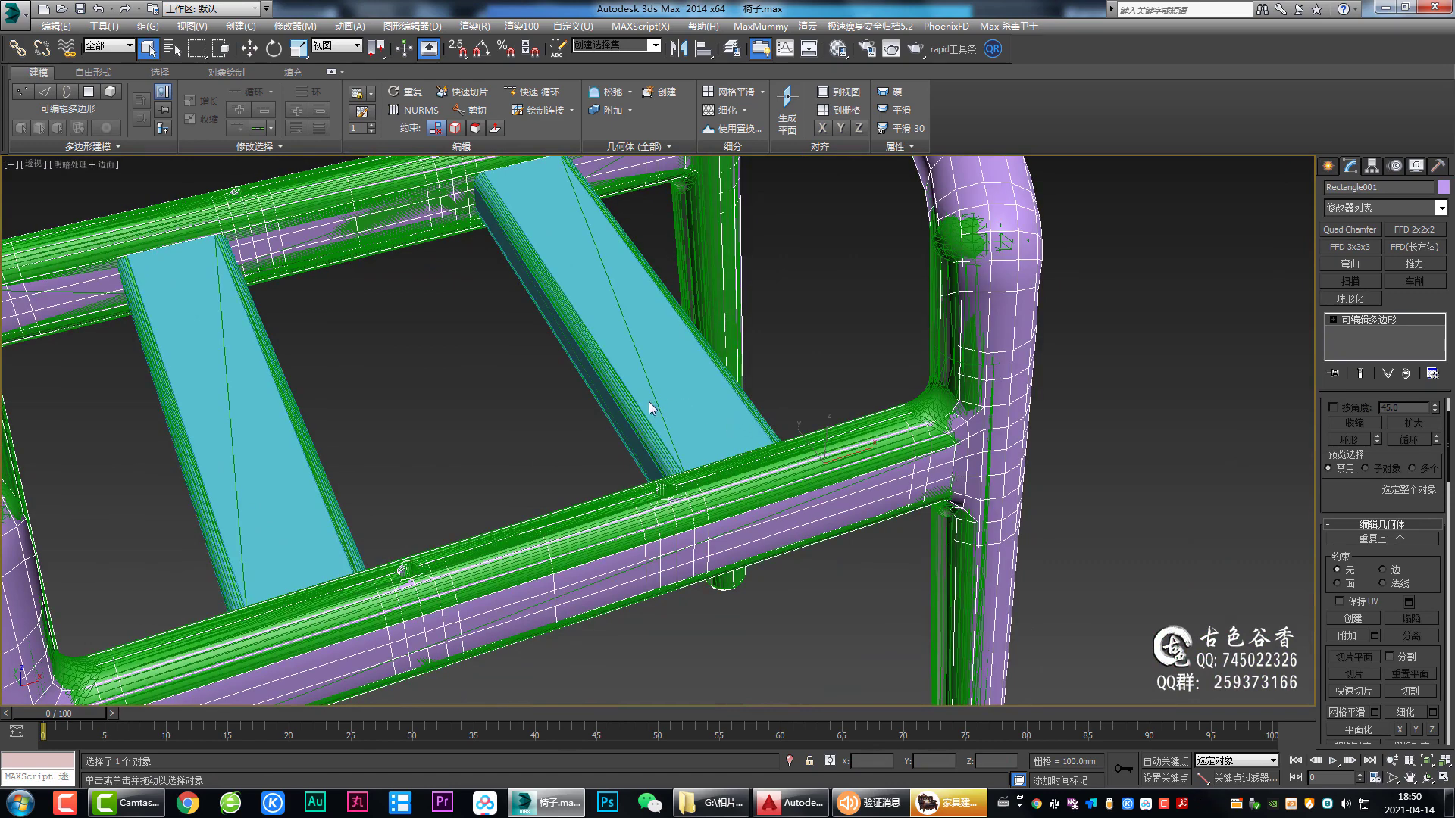
left_click(651, 408, "ctrl")
key("alt+q")
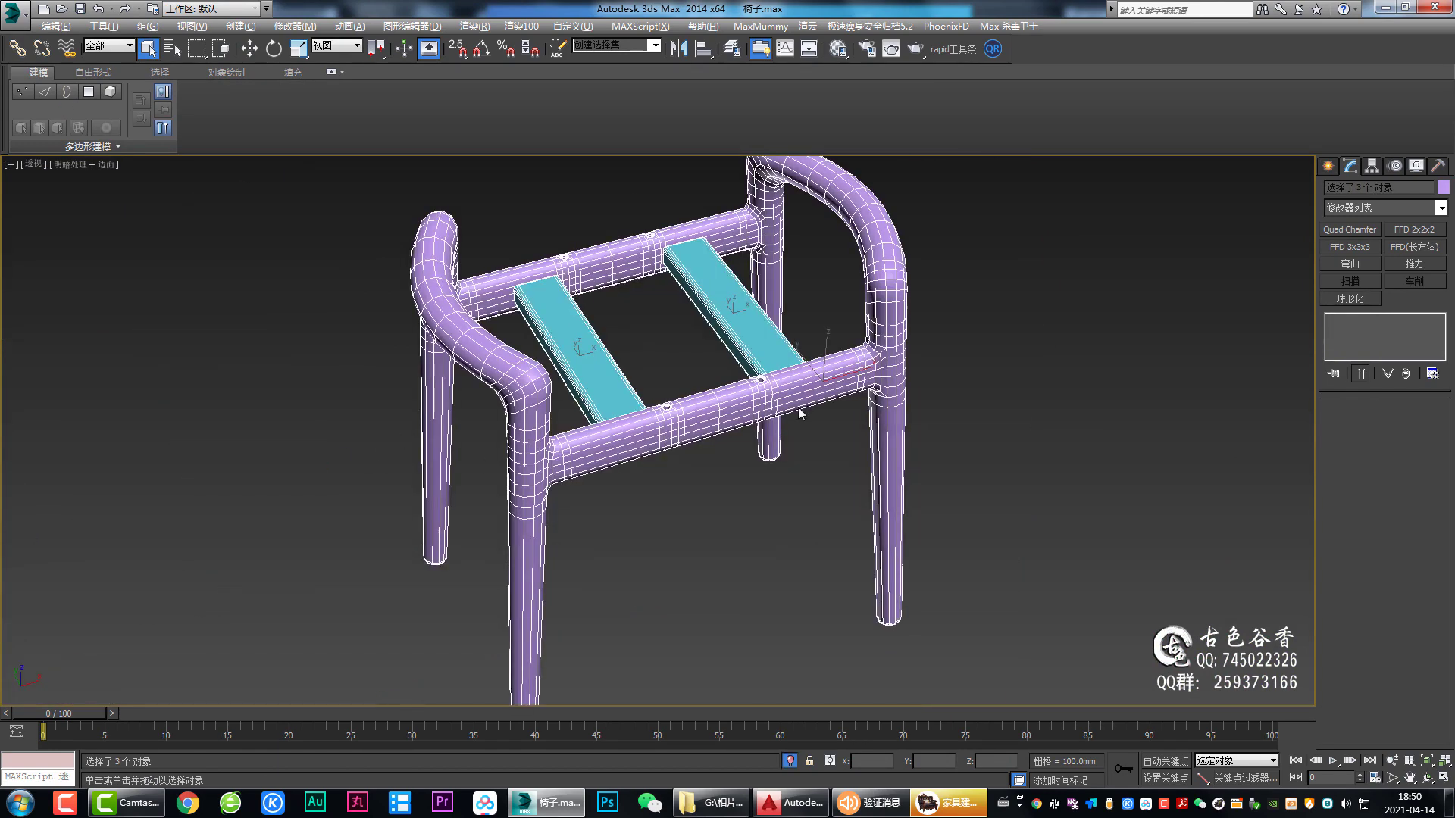
left_click(798, 407)
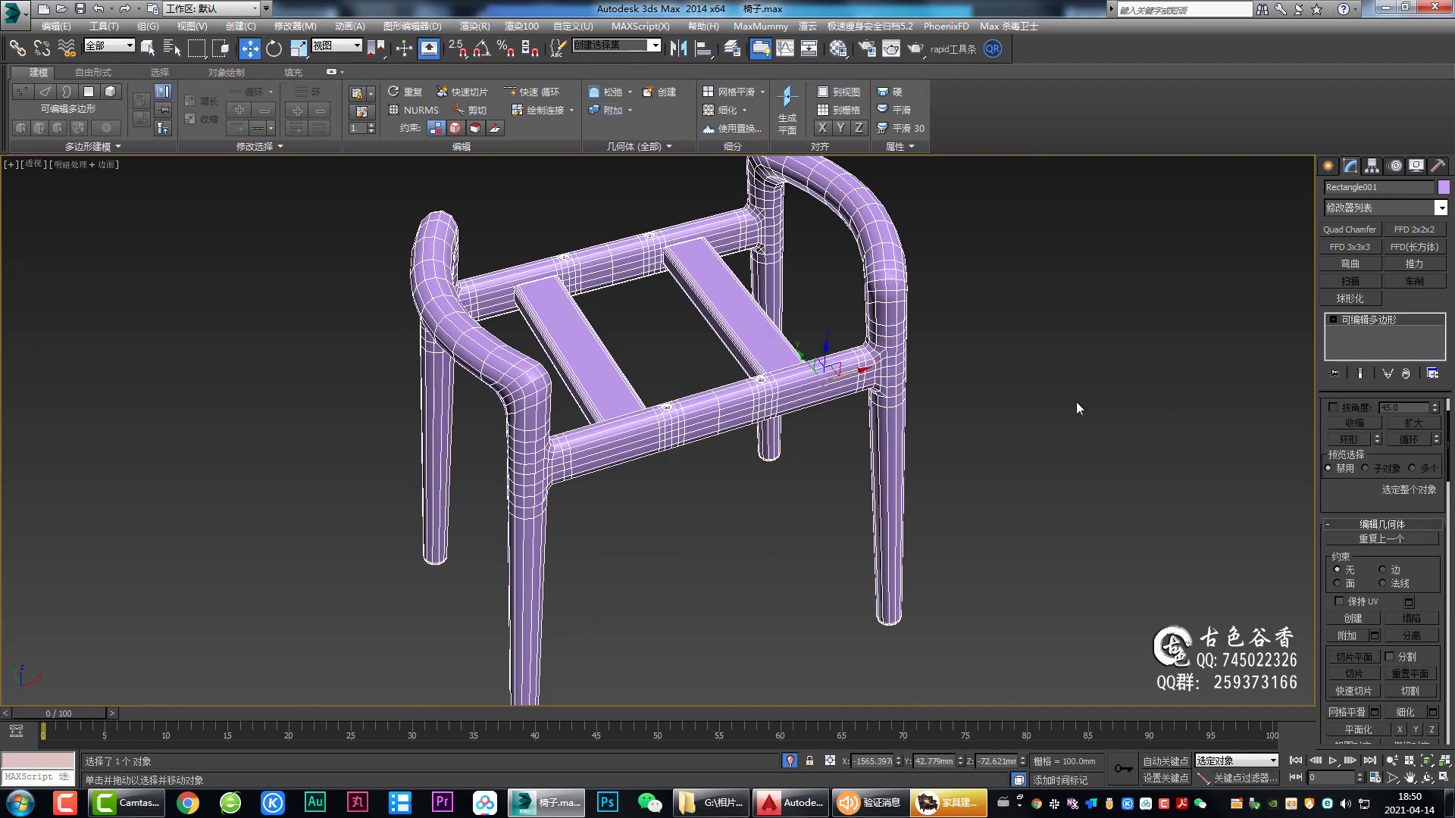
Step: Orbit around the whole chair and hide the Graphite Modeling ribbon
left_click(1078, 406)
key("w")
mouse_move(1043, 412)
middle_mouse_down("alt")
mouse_move(916, 429)
mouse_move(939, 379)
mouse_move(874, 370)
mouse_move(797, 369)
mouse_move(802, 398)
mouse_move(848, 288)
mouse_move(841, 264)
mouse_move(833, 383)
mouse_move(744, 347)
middle_mouse_up("alt")
scroll(684, 334, "up", 3)
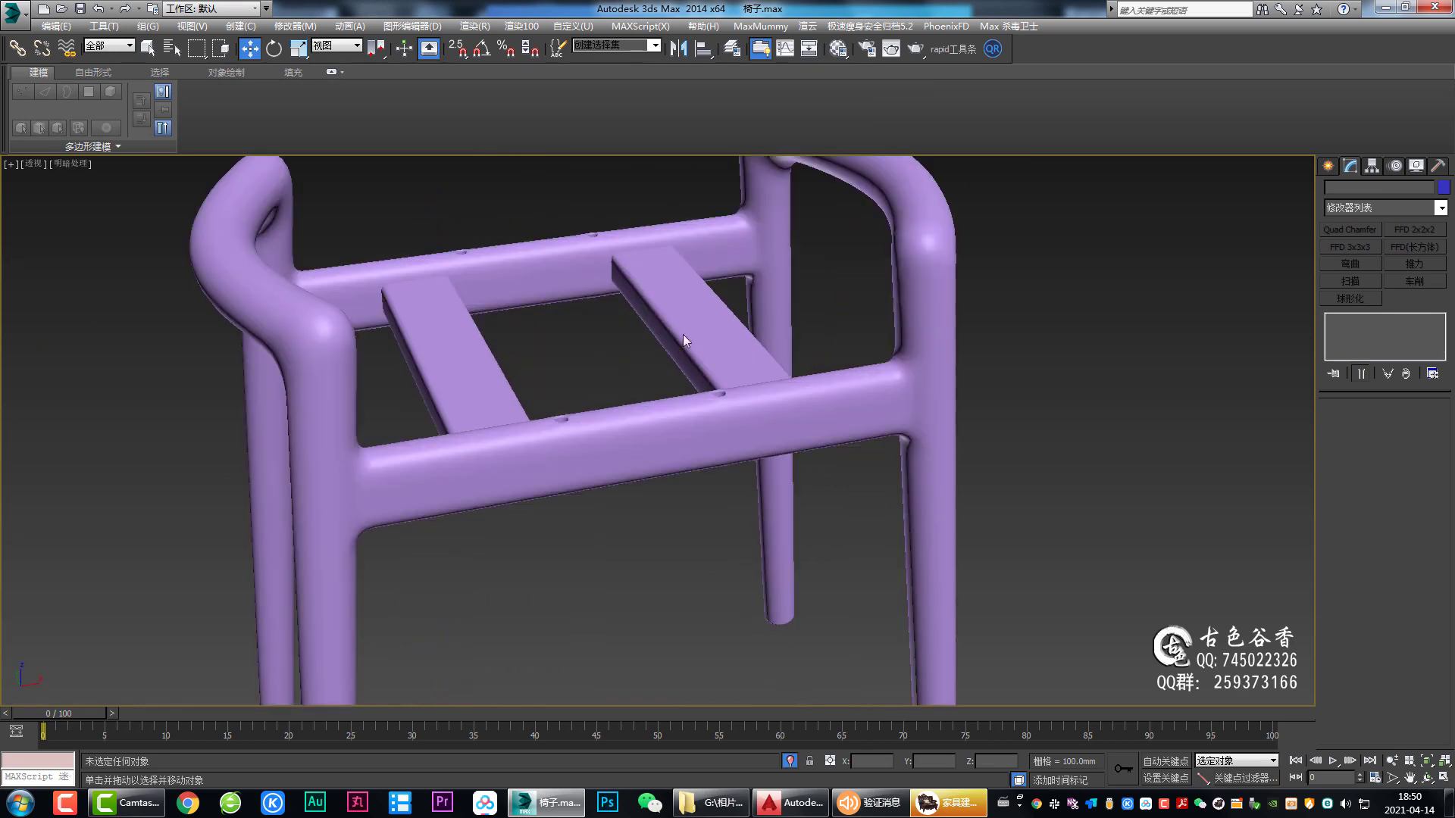
left_click(148, 49)
scroll(651, 321, "down", 5)
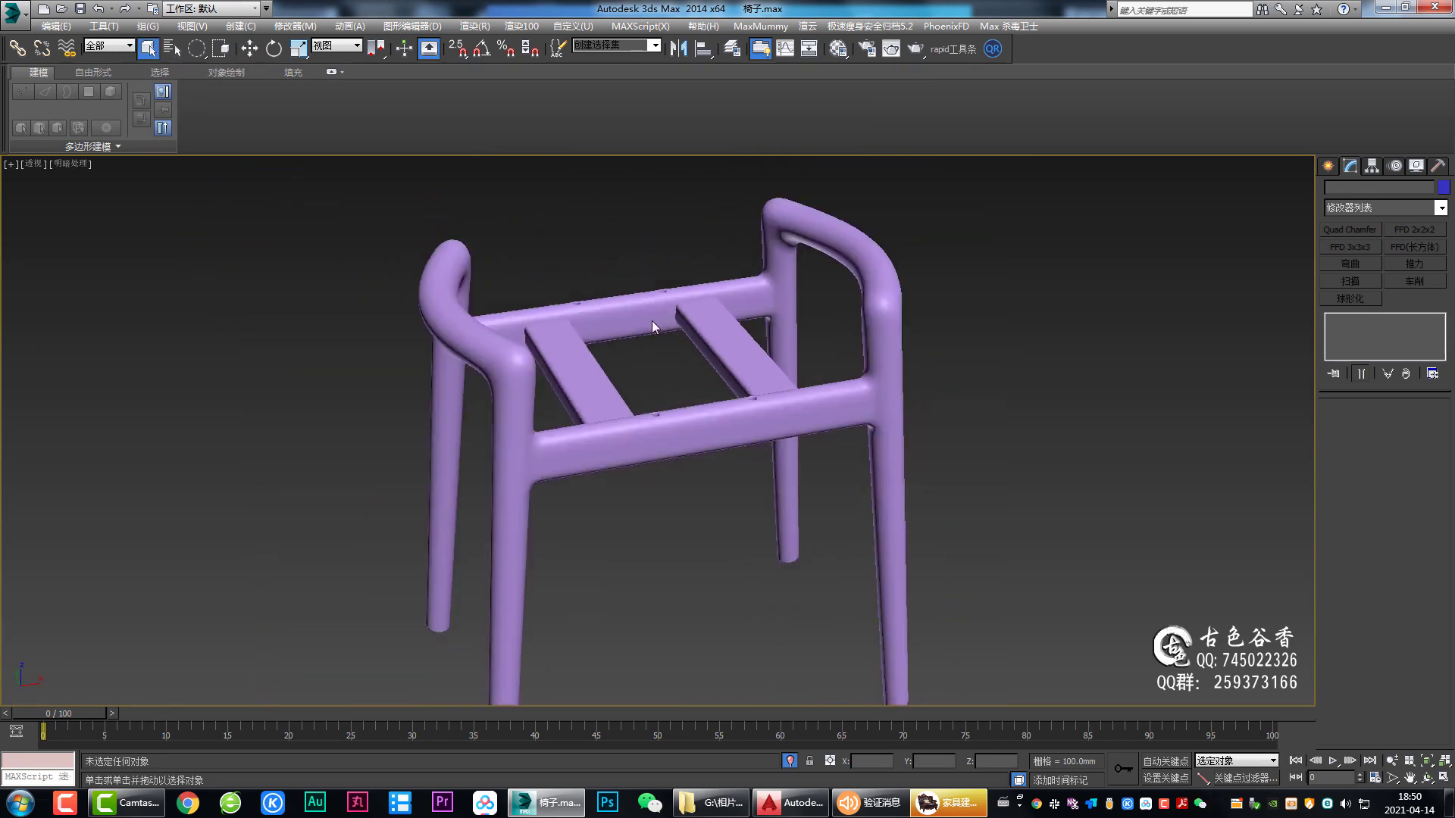
left_click(331, 72)
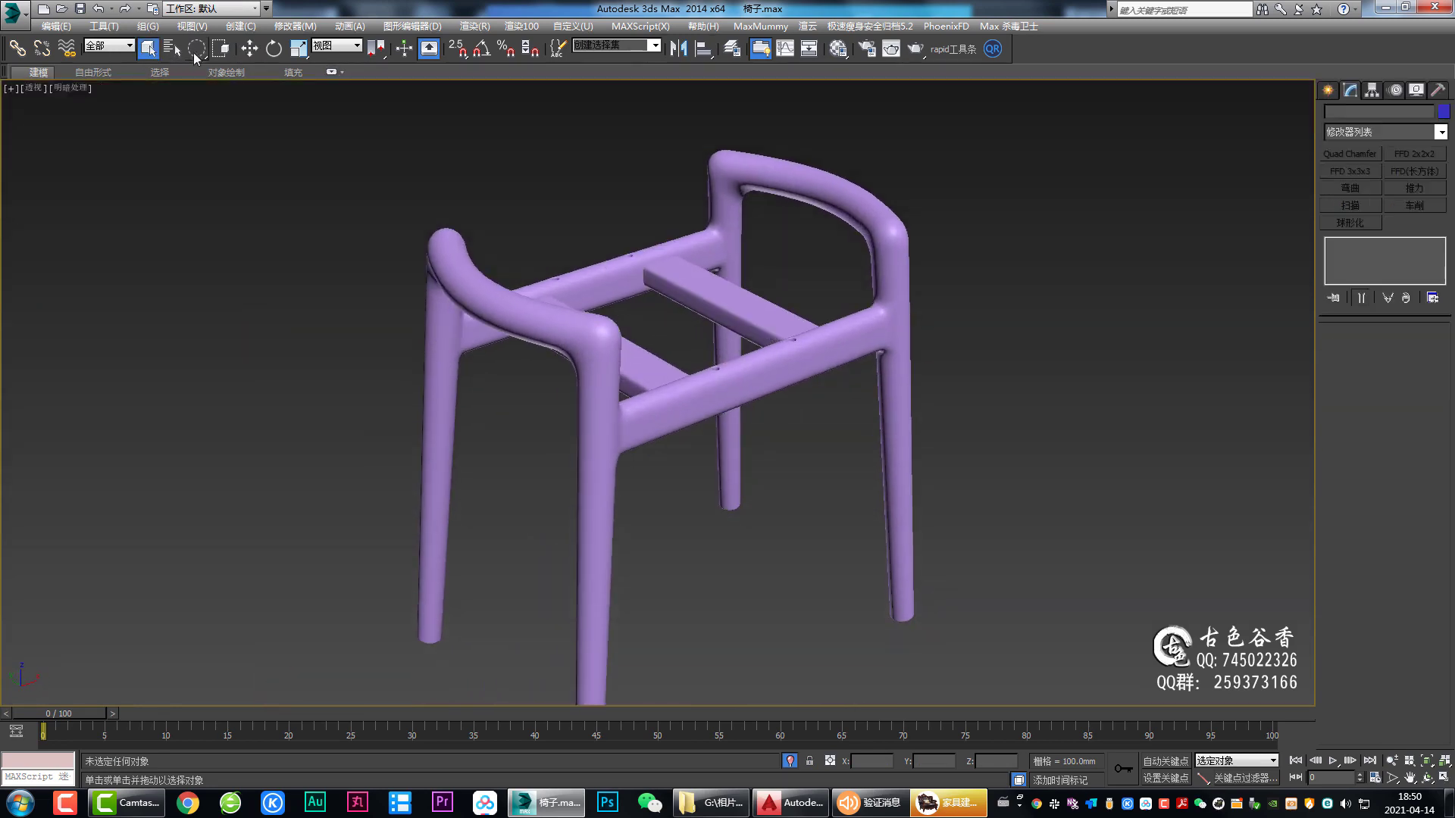
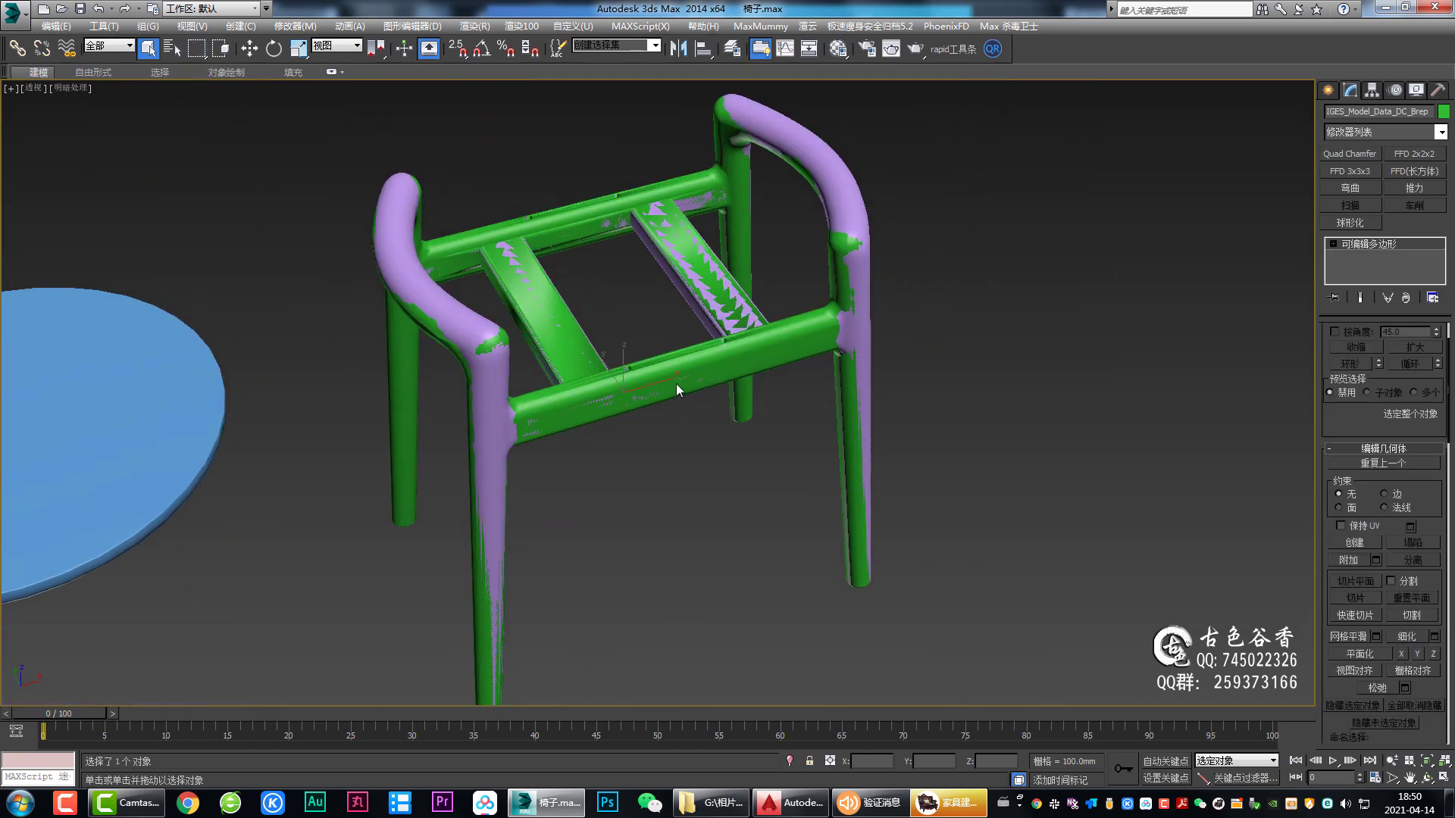
Step: Select the blue disc Cylinder001, turn on edged faces and orbit close to it
middle_click_drag(566, 370, 875, 313)
left_click(620, 341)
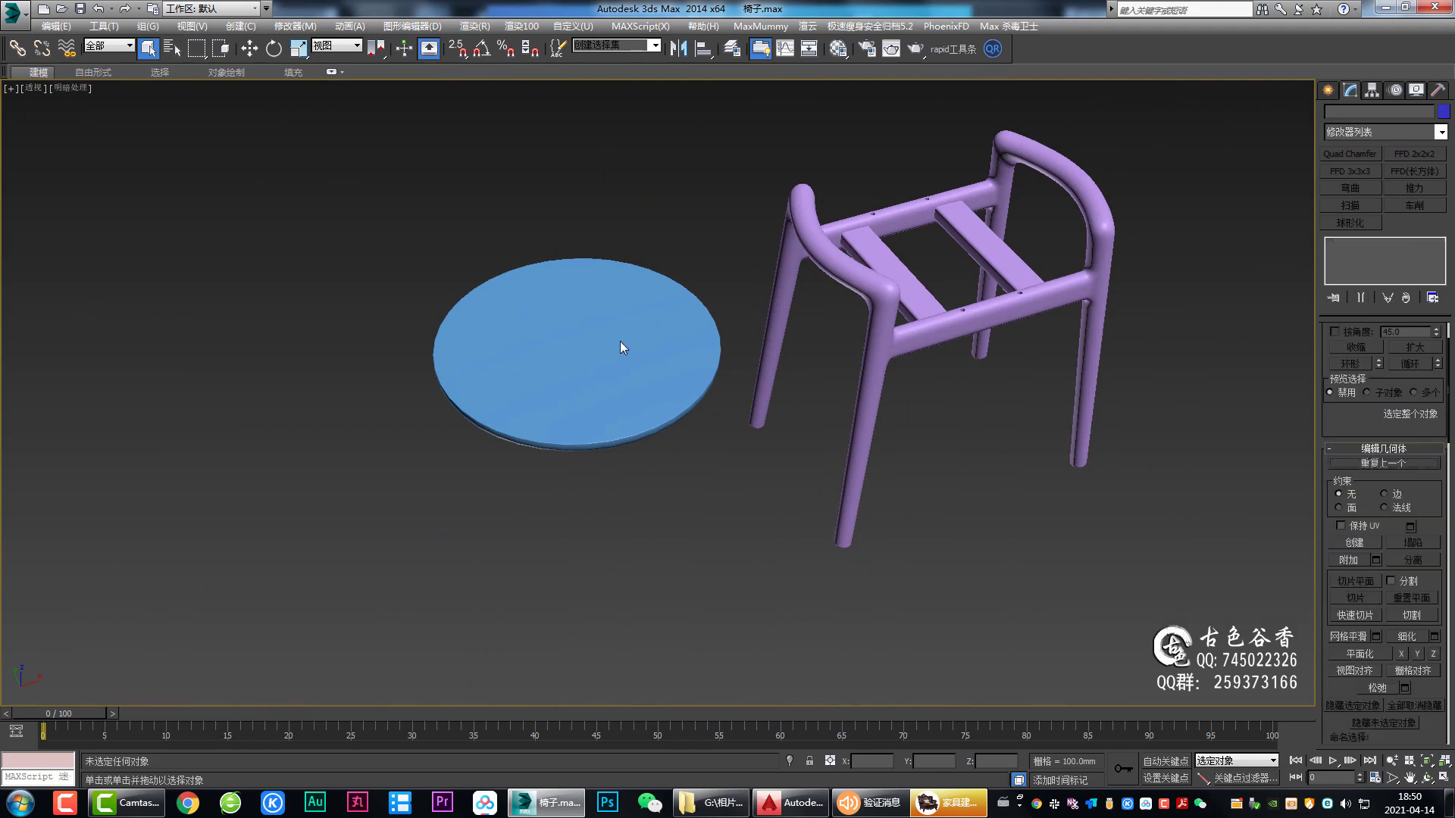
key("F4")
mouse_move(650, 335)
middle_mouse_down("alt")
mouse_move(661, 324)
mouse_move(489, 338)
mouse_move(447, 366)
middle_mouse_up("alt")
scroll(667, 327, "up", 5)
Step: Maximize the Front viewport to see the disc's profile, then the Top viewport
key("alt+w")
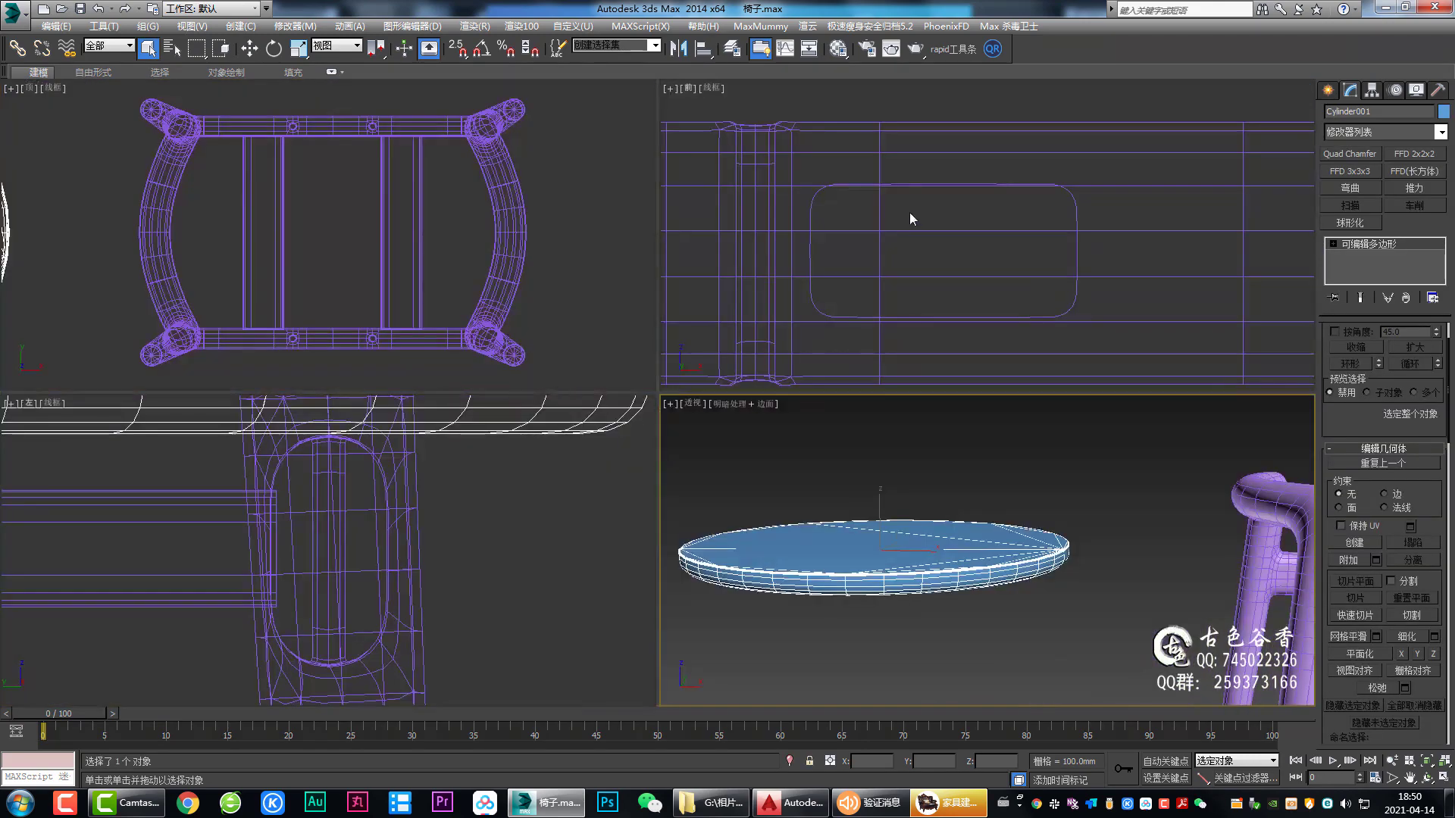
right_click(909, 212)
key("alt+w")
key("z")
scroll(935, 332, "up", 2)
key("alt+w")
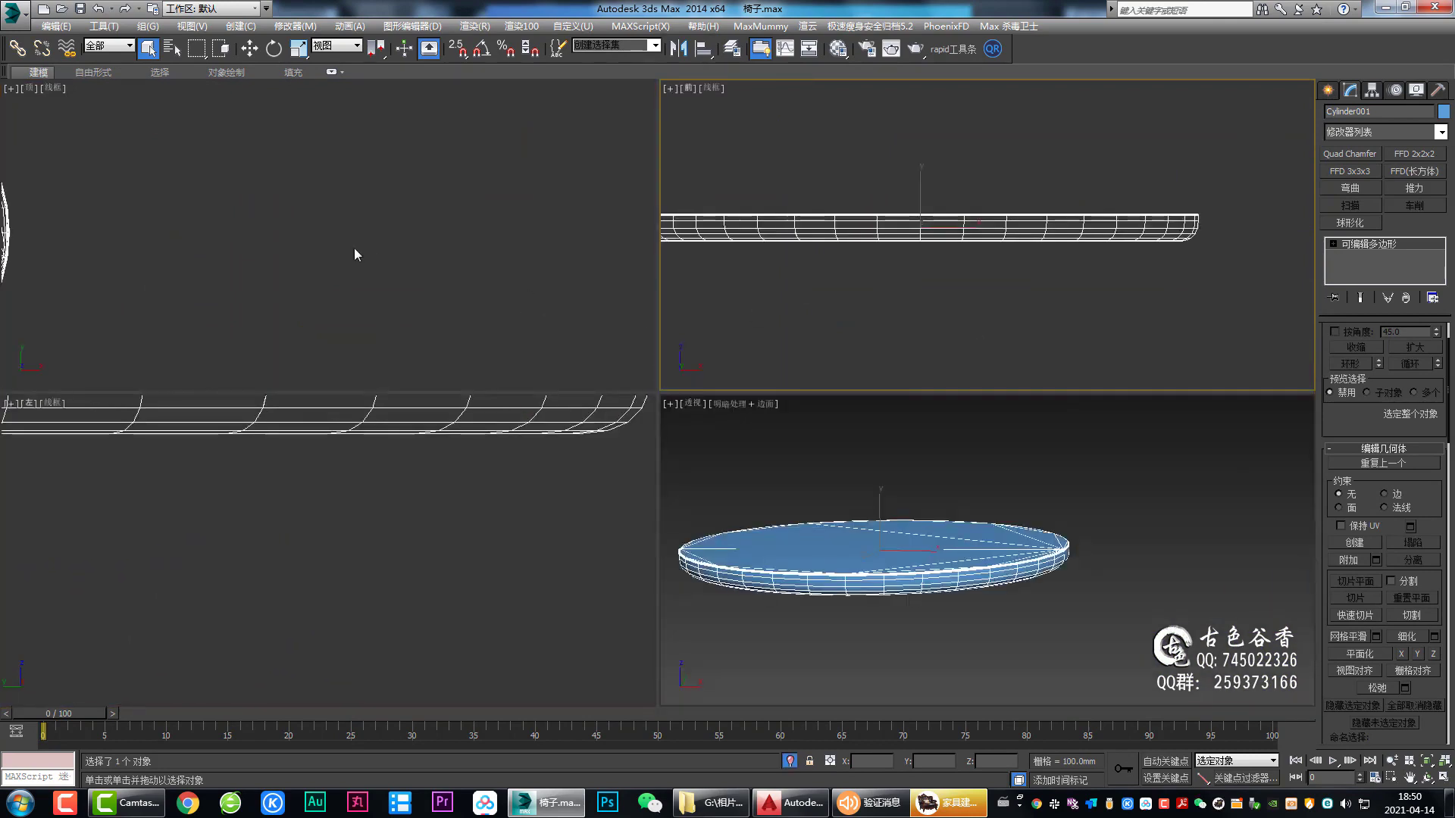
right_click(353, 248)
key("alt+w")
Step: Draw a new Standard Primitives cylinder out from the old disc's centre in Top view
key("z")
left_click(1328, 89)
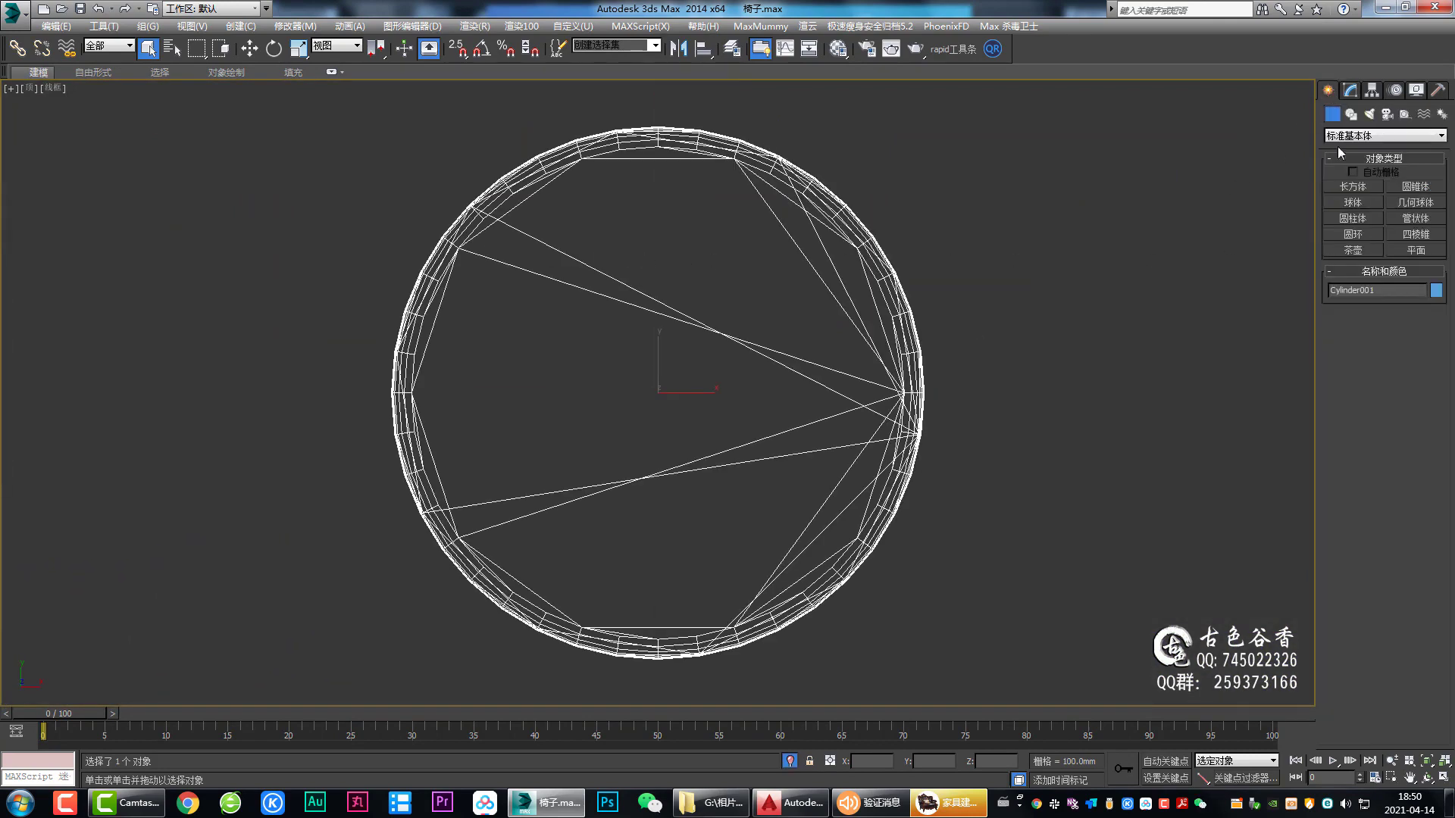
left_click(1354, 218)
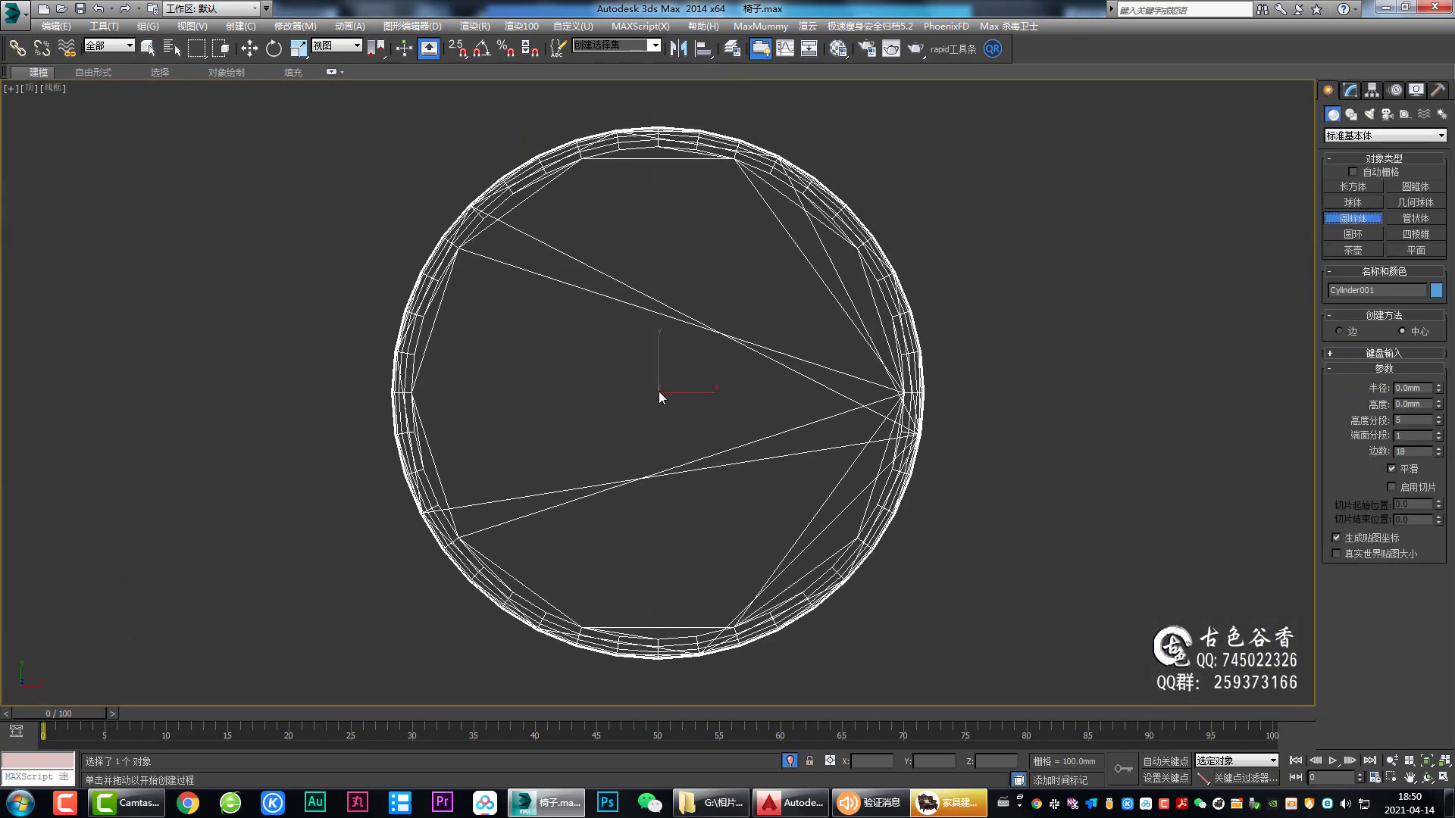
left_click_drag(657, 391, 909, 488)
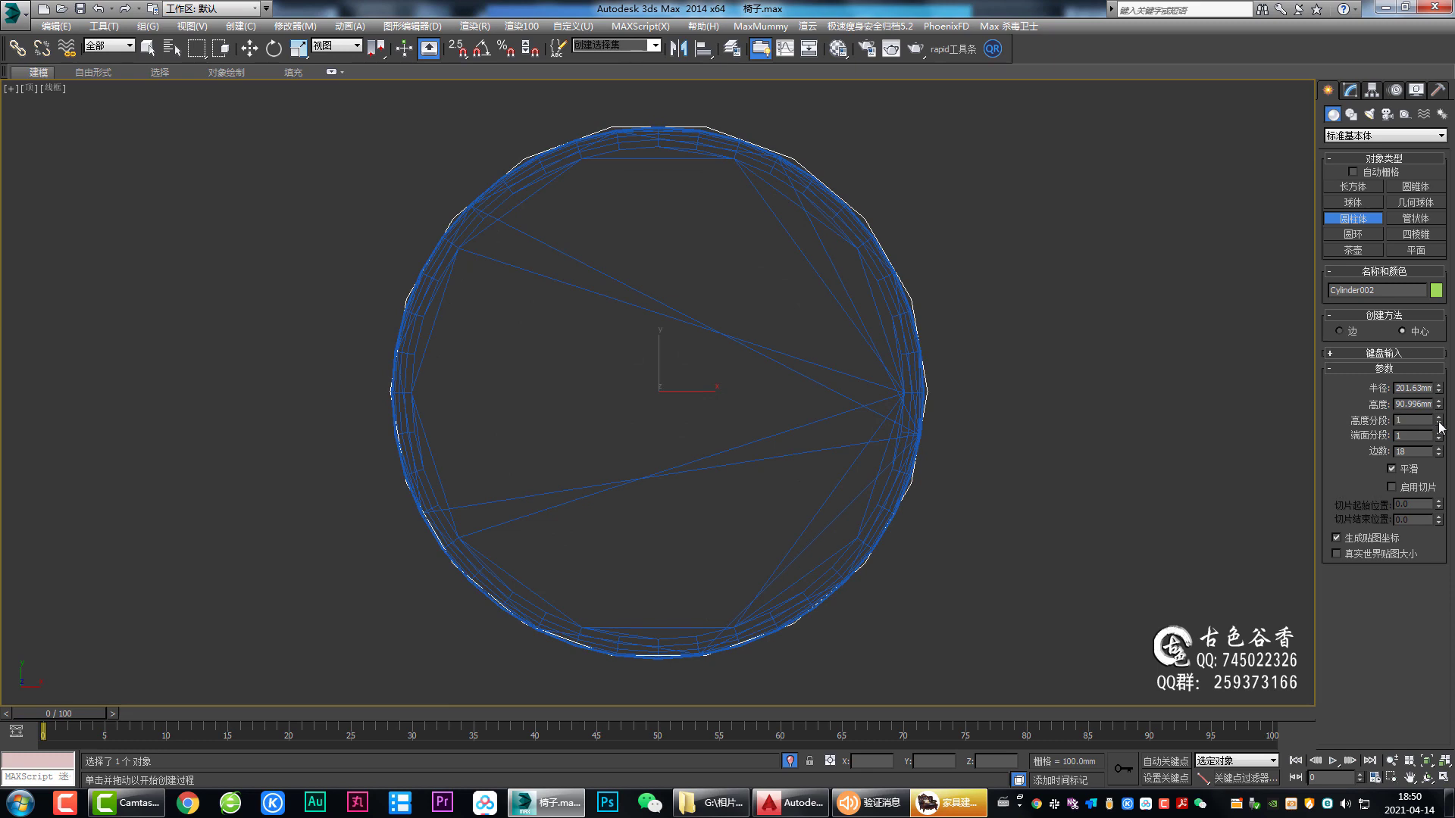
Step: Give the cylinder radius 200 and height 30, finish creation and view it from the Left
double_click(1426, 393)
type("200")
key("Return")
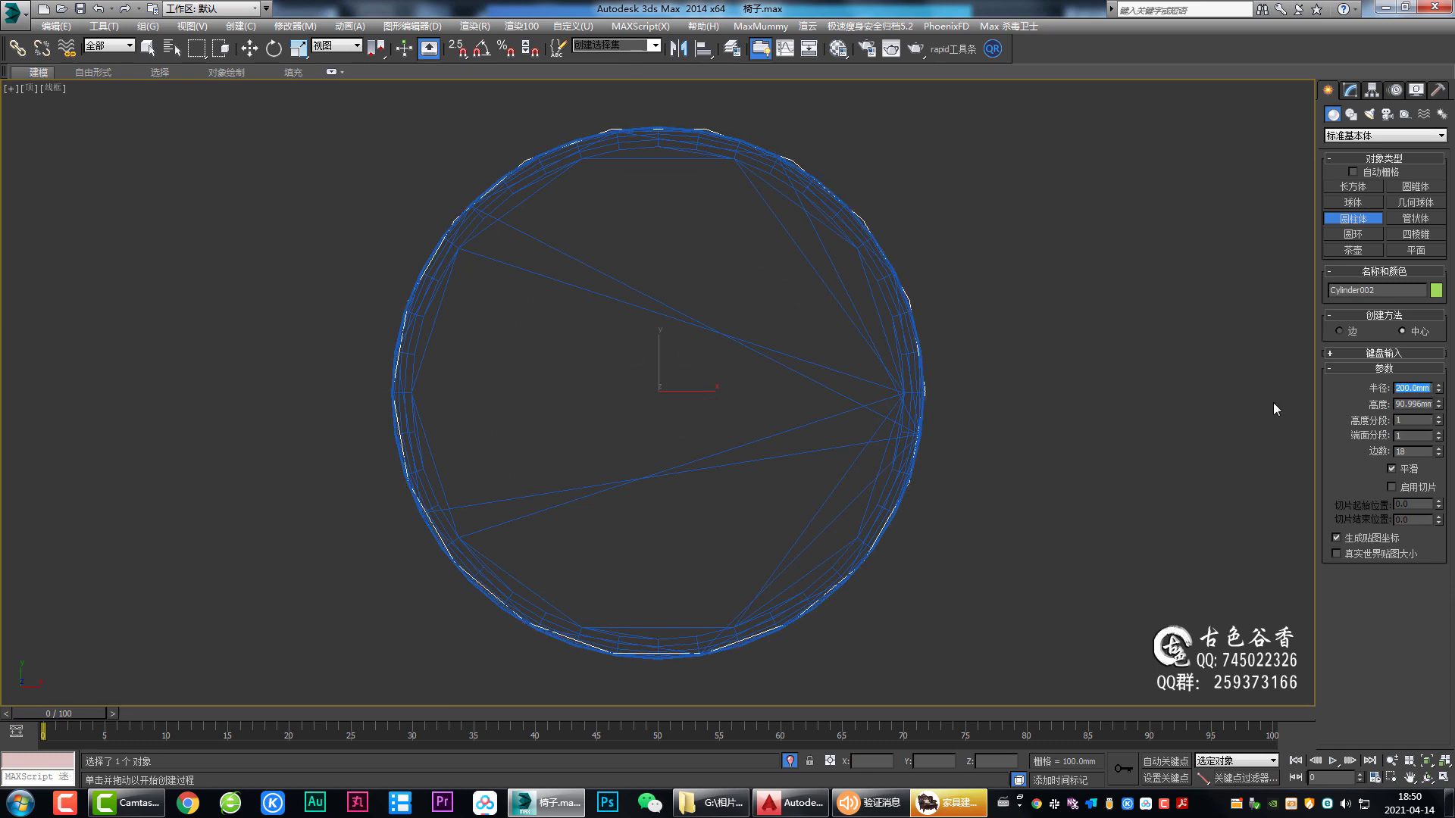
key("Tab")
type("30")
key("Return")
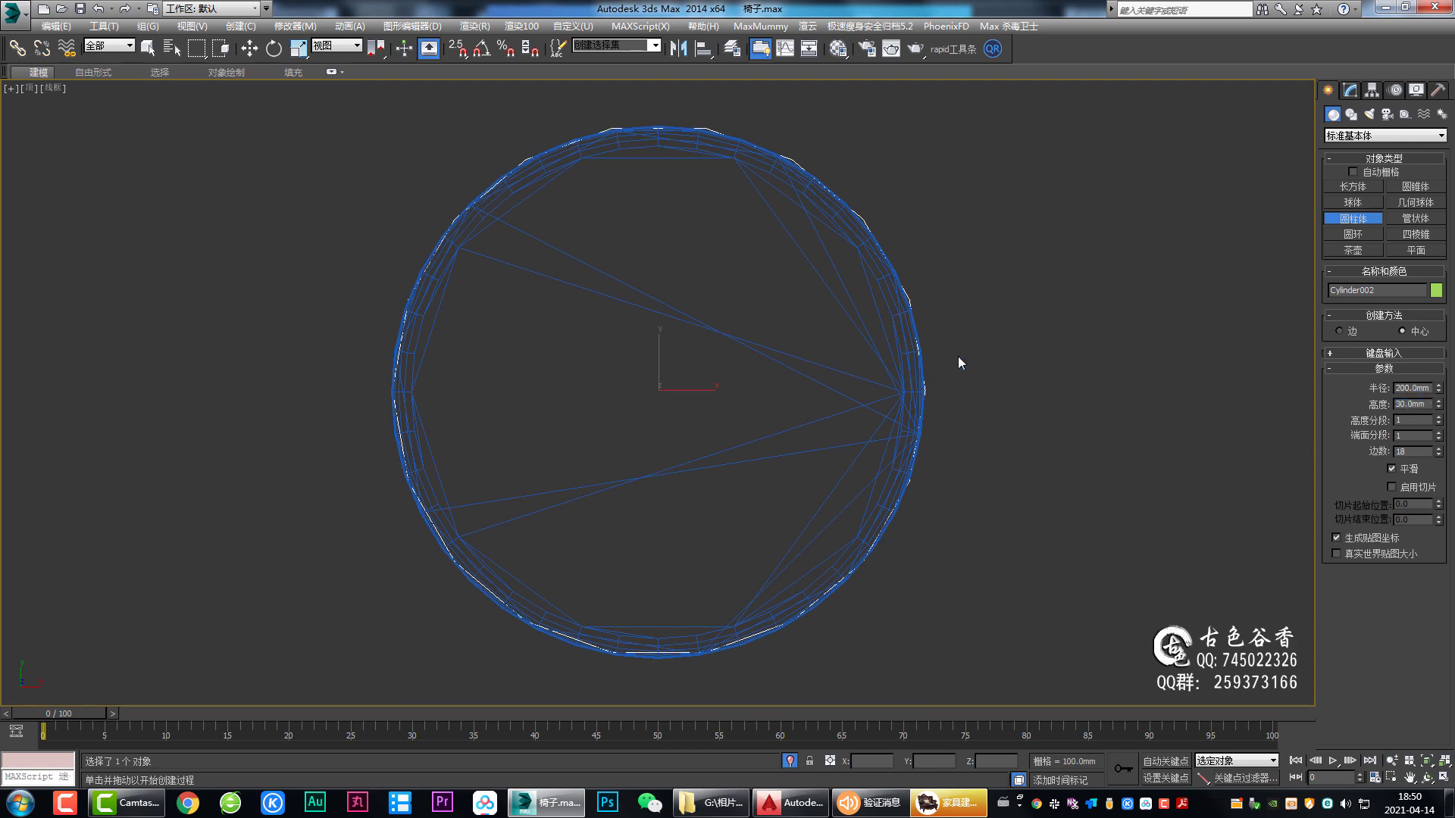
right_click(959, 359)
key("l")
scroll(651, 463, "down", 5)
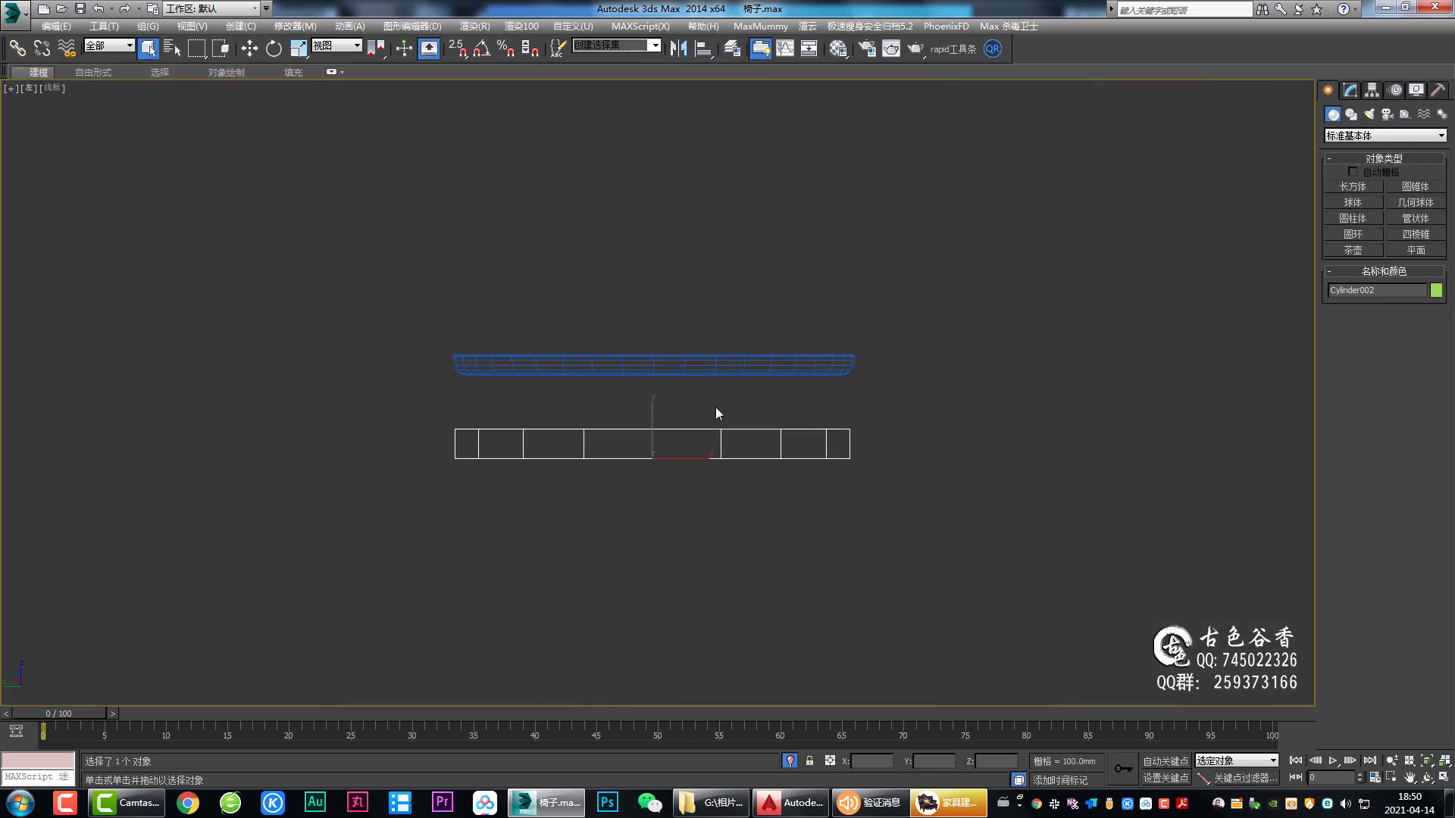
scroll(700, 470, "up", 4)
Step: With snapping on, move the new cylinder up to overlap the old disc and reselect it
key("w")
key("s")
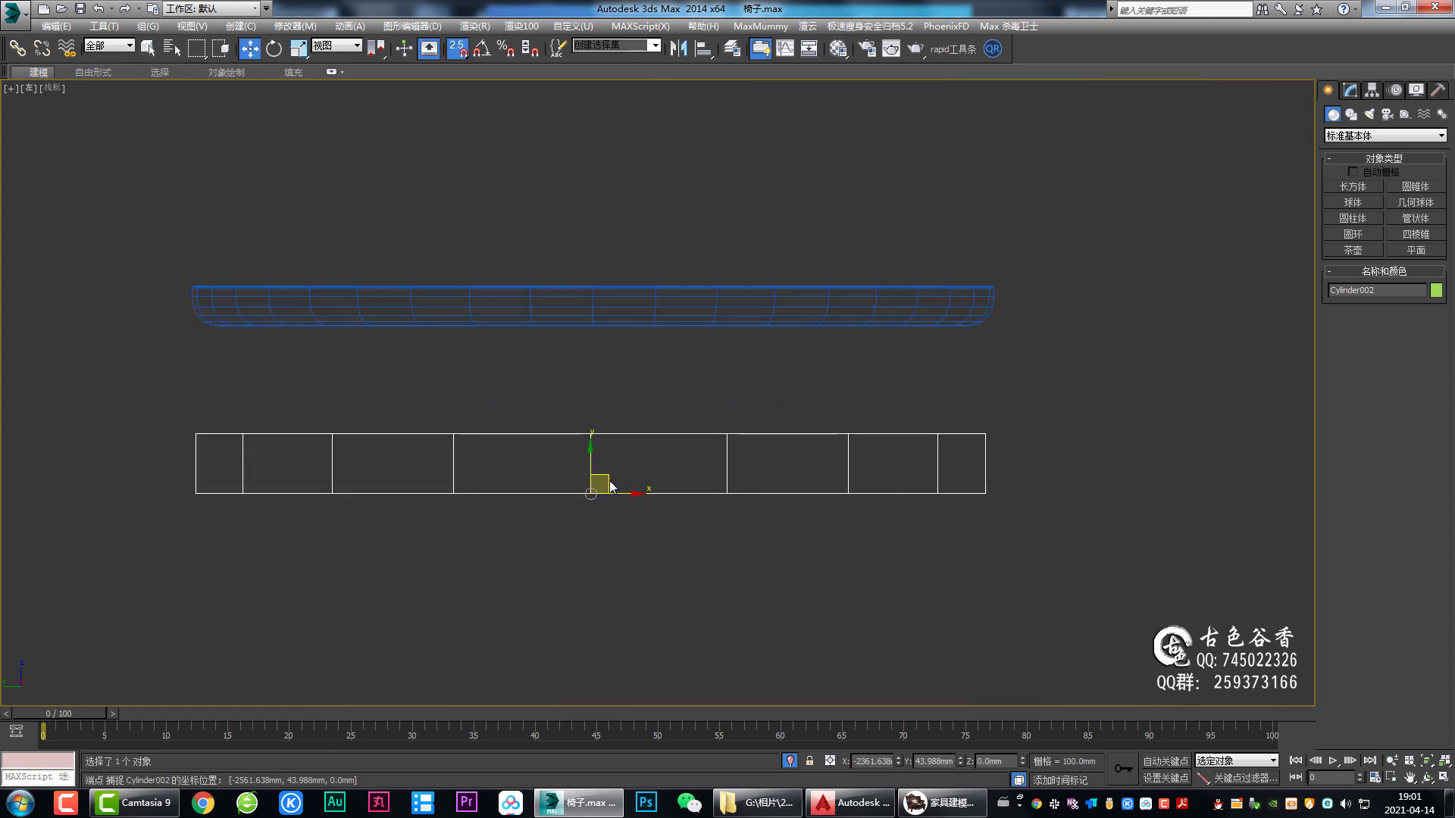
left_click_drag(610, 485, 591, 327)
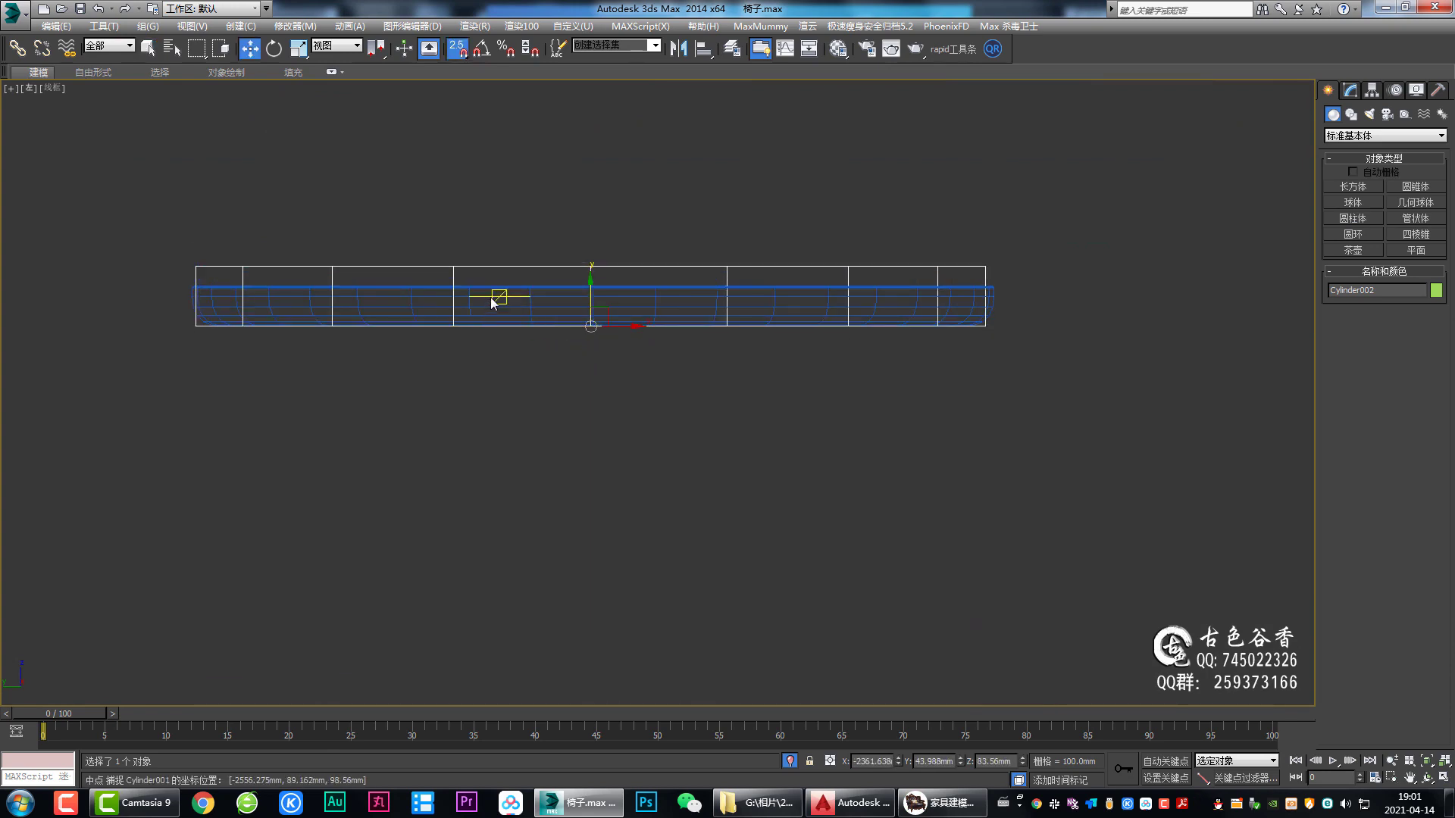
left_click_drag(326, 208, 61, 255)
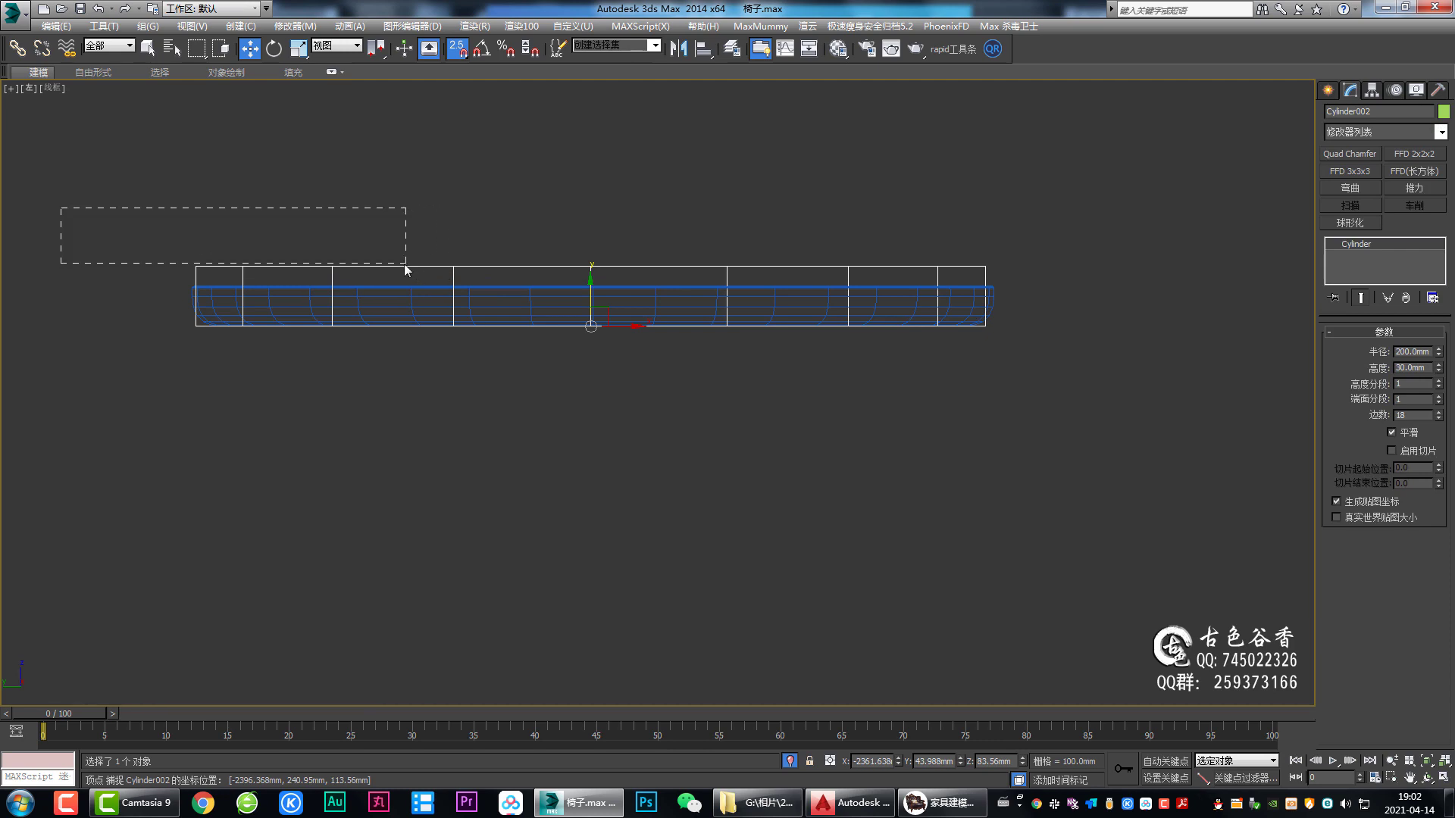
left_click_drag(405, 266, 406, 264)
left_click_drag(566, 274, 569, 277)
Step: In Perspective, add a second cap segment and convert the cylinder to Editable Poly
key("p")
middle_click_drag(922, 494, 925, 462, "alt")
key("q")
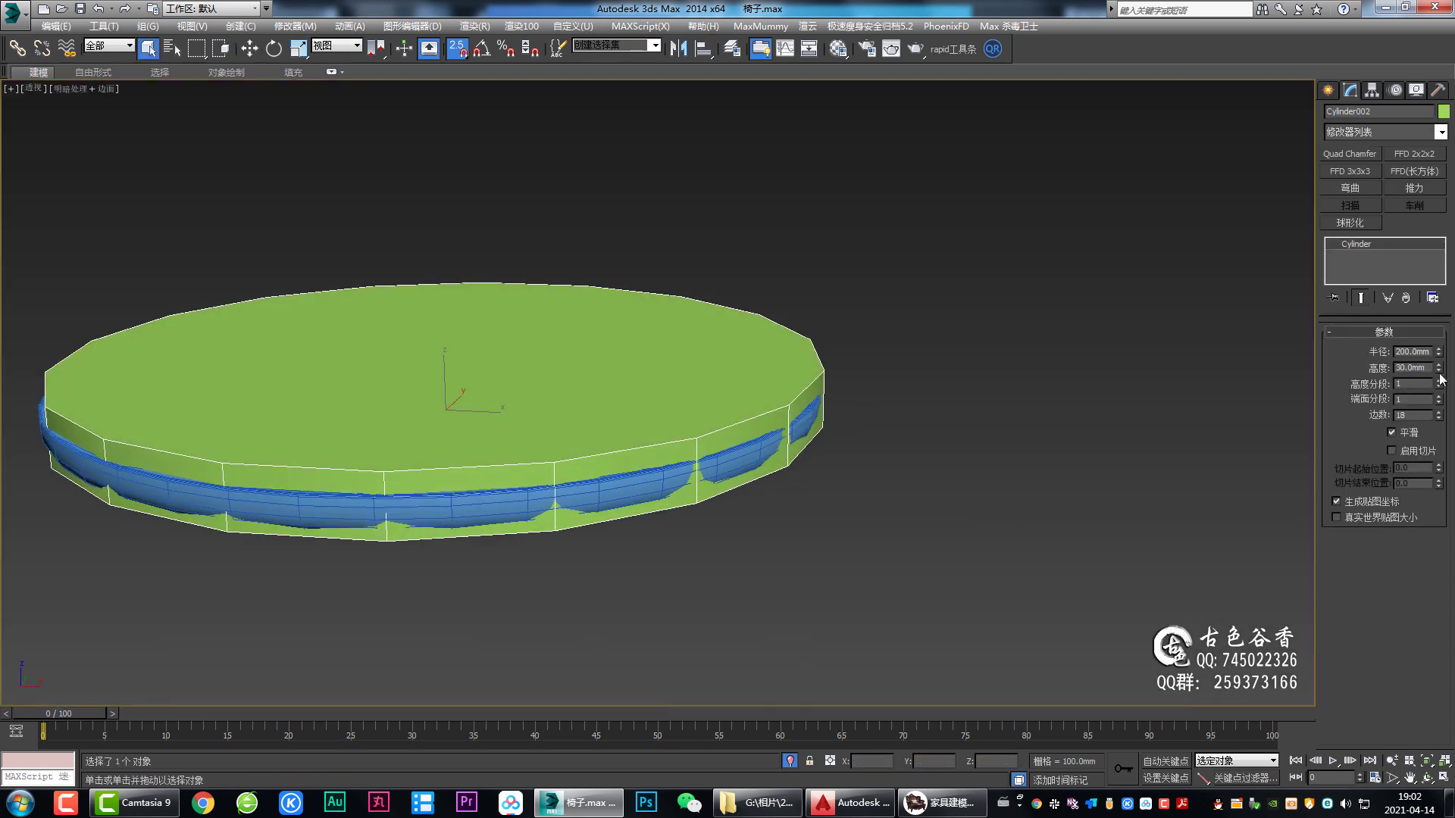
left_click(1442, 399)
right_click(865, 393)
left_click(836, 393)
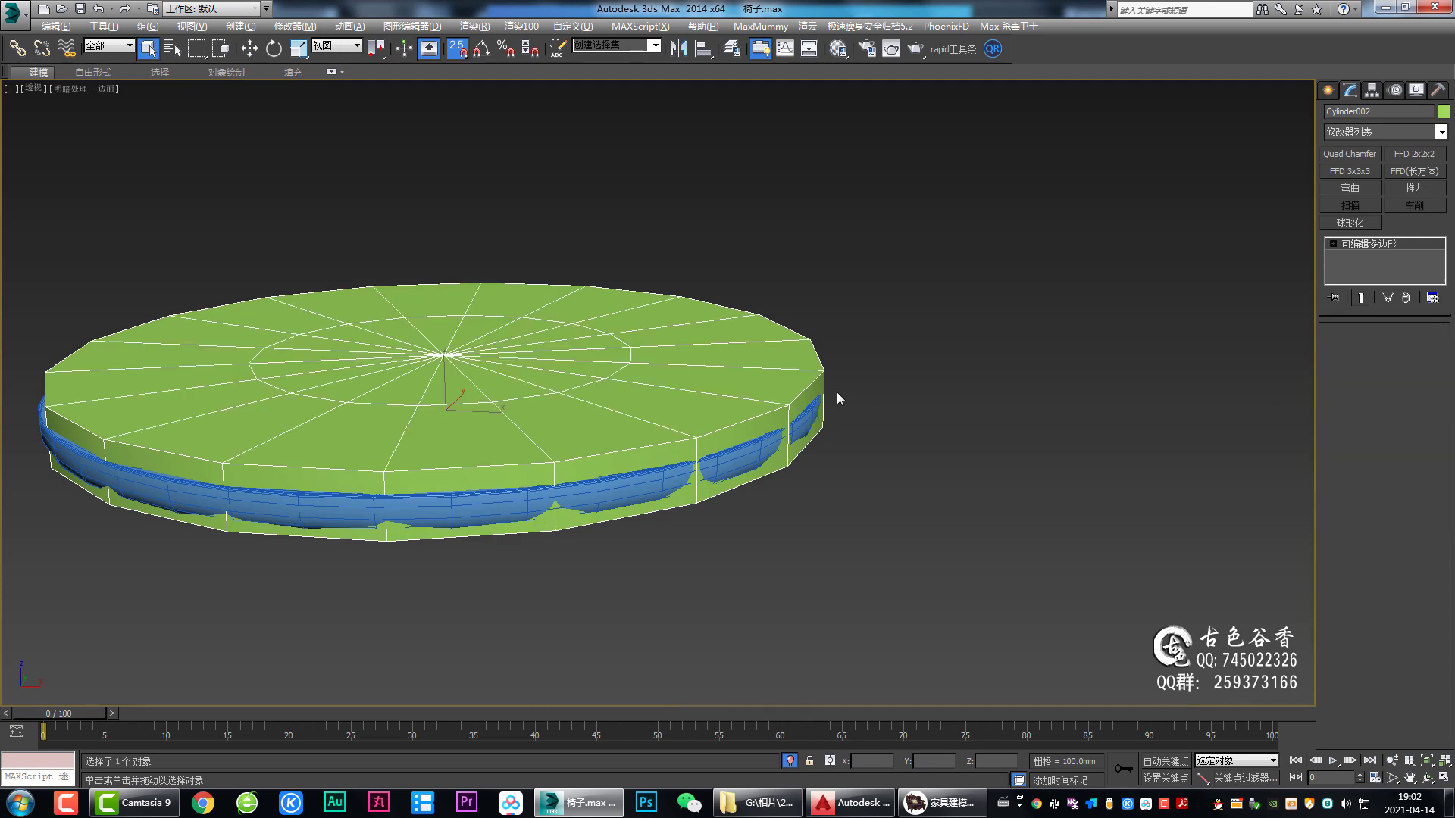
Step: In the Front view, lower the cylinder's top row of vertices onto the old disc's top
key("alt+w")
key("alt+w")
key("z")
key("1")
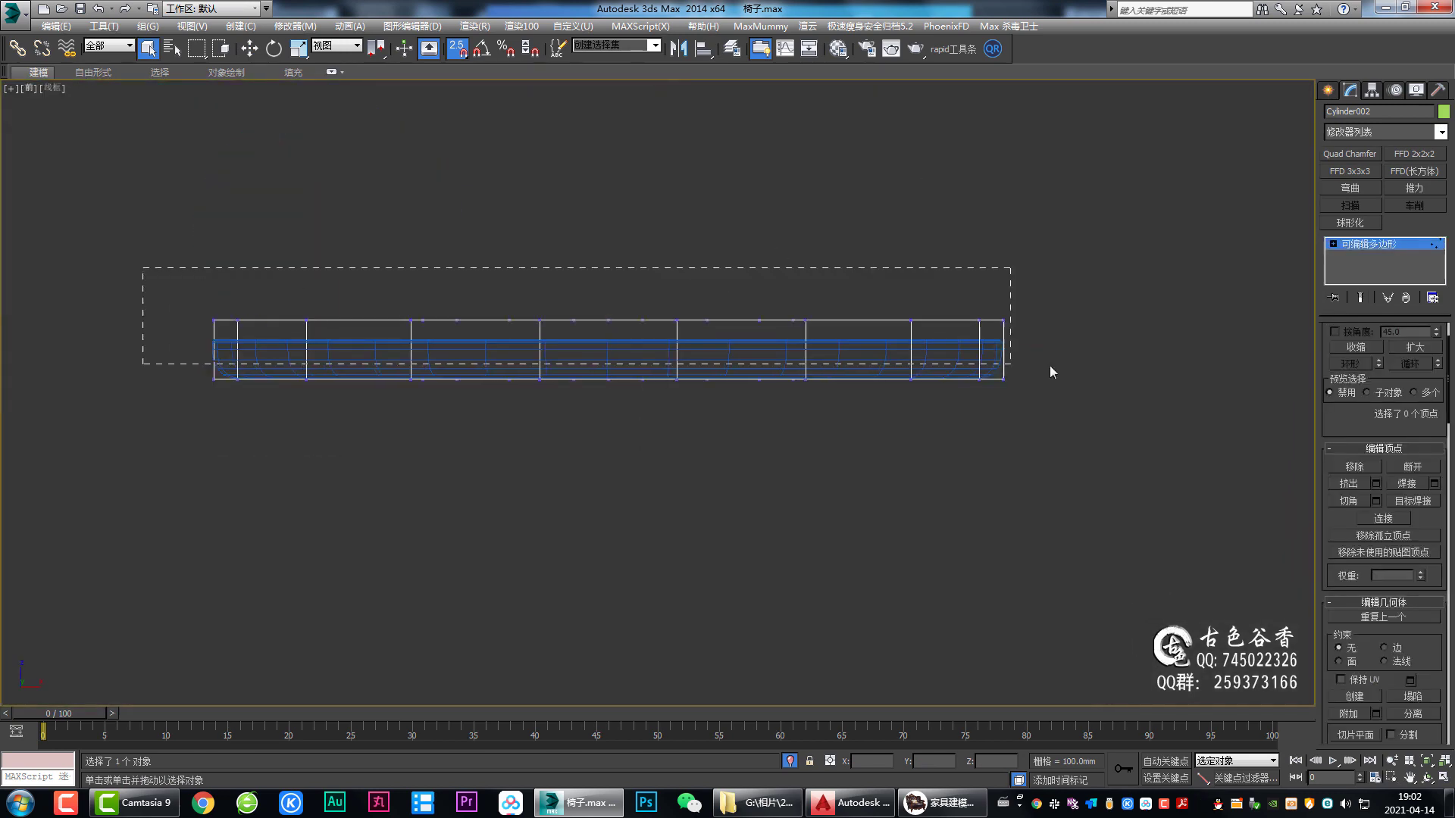
left_click_drag(1050, 371, 1051, 373)
key("w")
scroll(656, 341, "up", 3)
key("s")
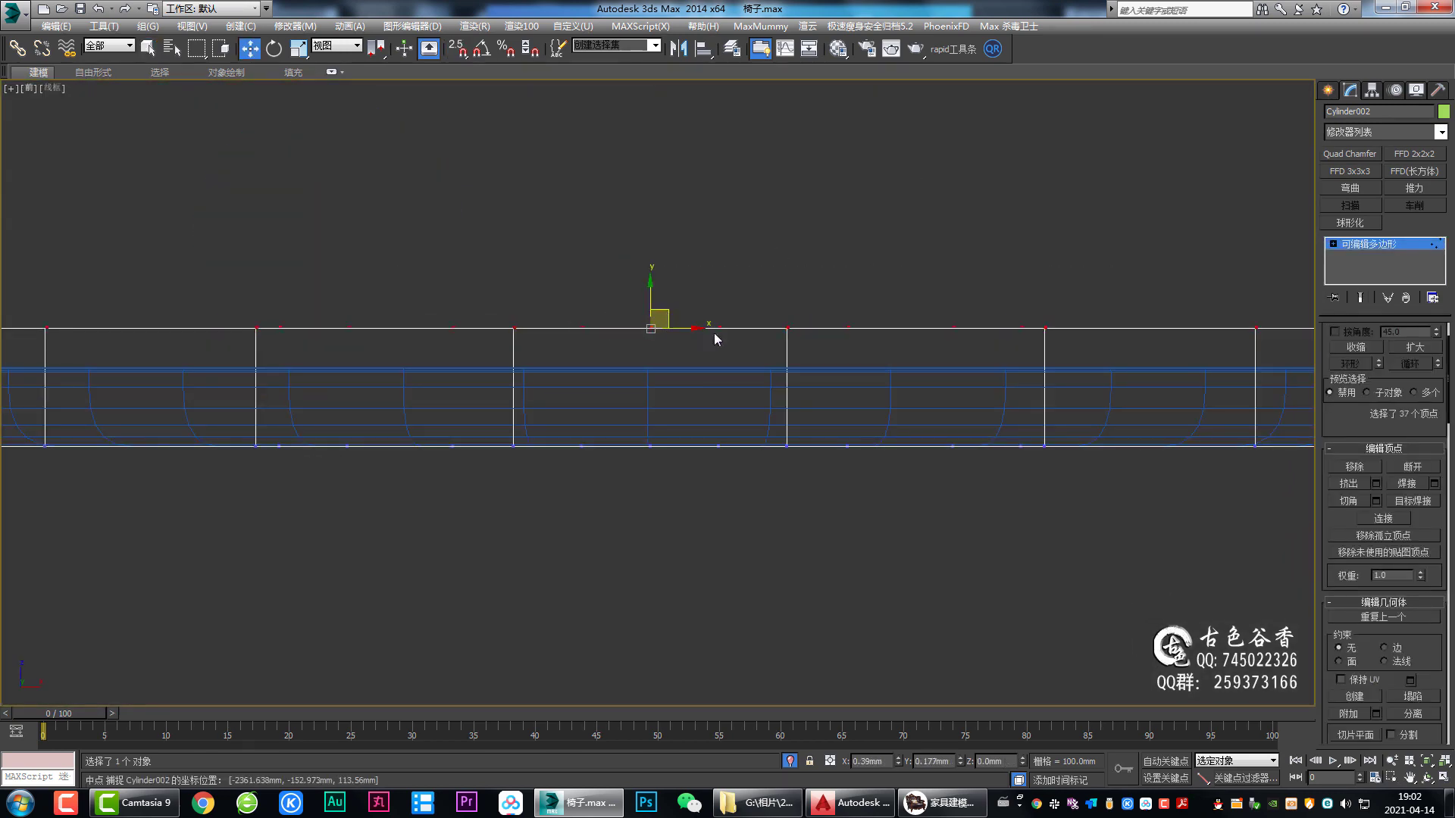
mouse_move(715, 339)
left_mouse_down()
mouse_move(776, 356)
mouse_move(680, 356)
mouse_move(752, 354)
left_mouse_up()
Step: Inspect the disc's edges in Perspective, then undo back to the parametric cylinder
key("s")
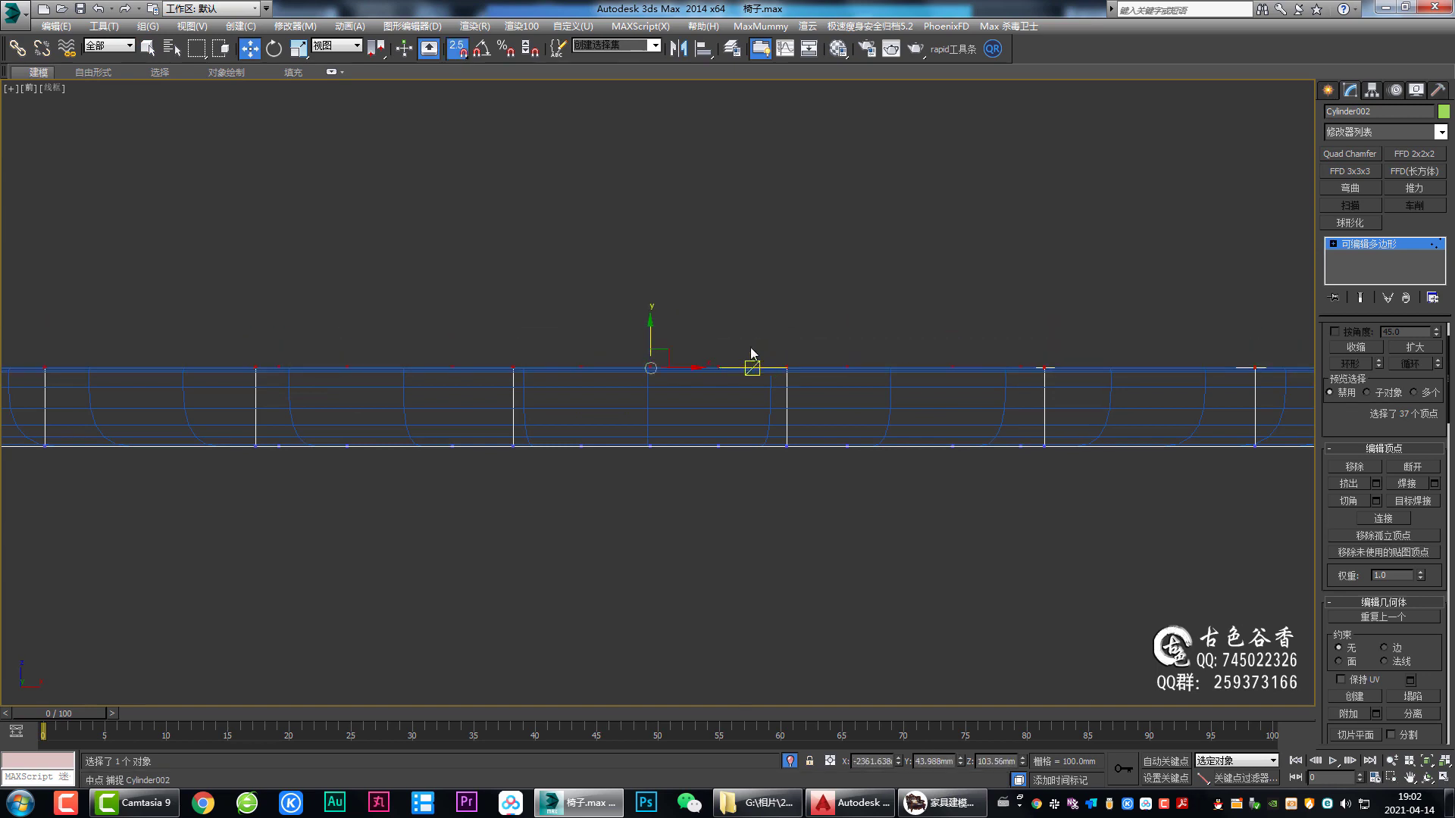
key("s")
key("alt+w")
right_click(733, 502)
key("alt+w")
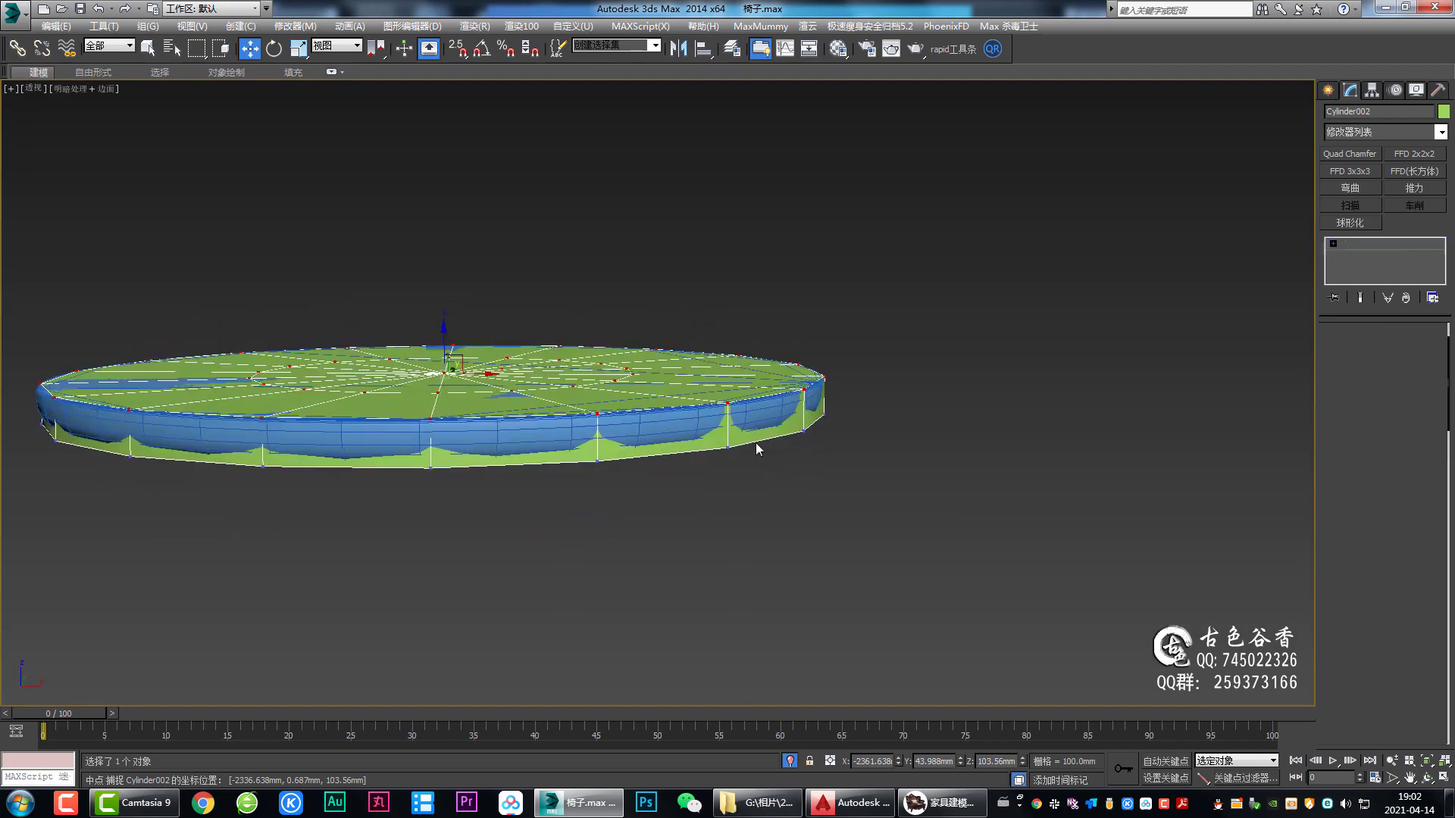
key("2")
middle_click_drag(764, 448, 762, 482, "alt")
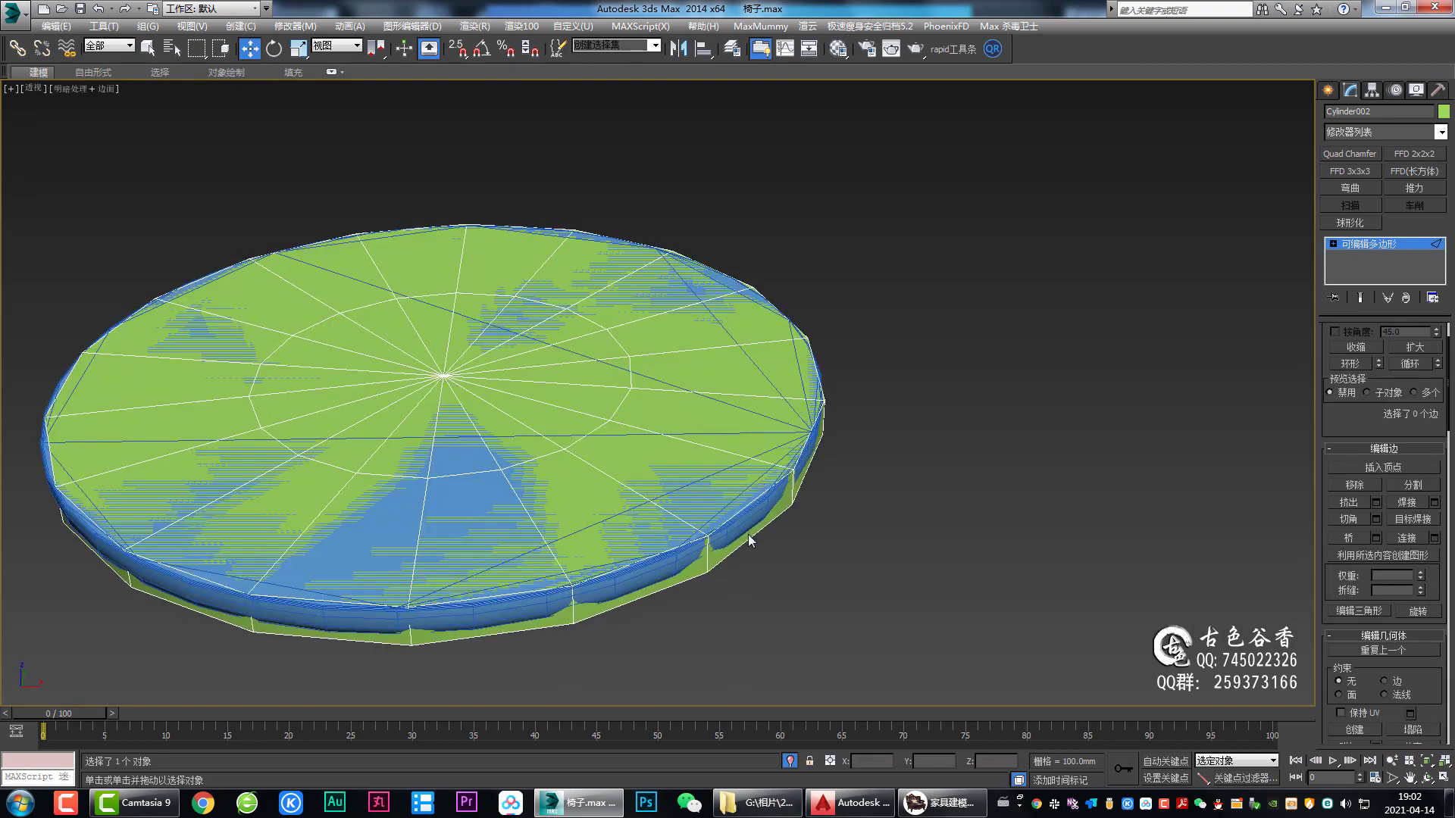
middle_click_drag(744, 541, 682, 534, "alt")
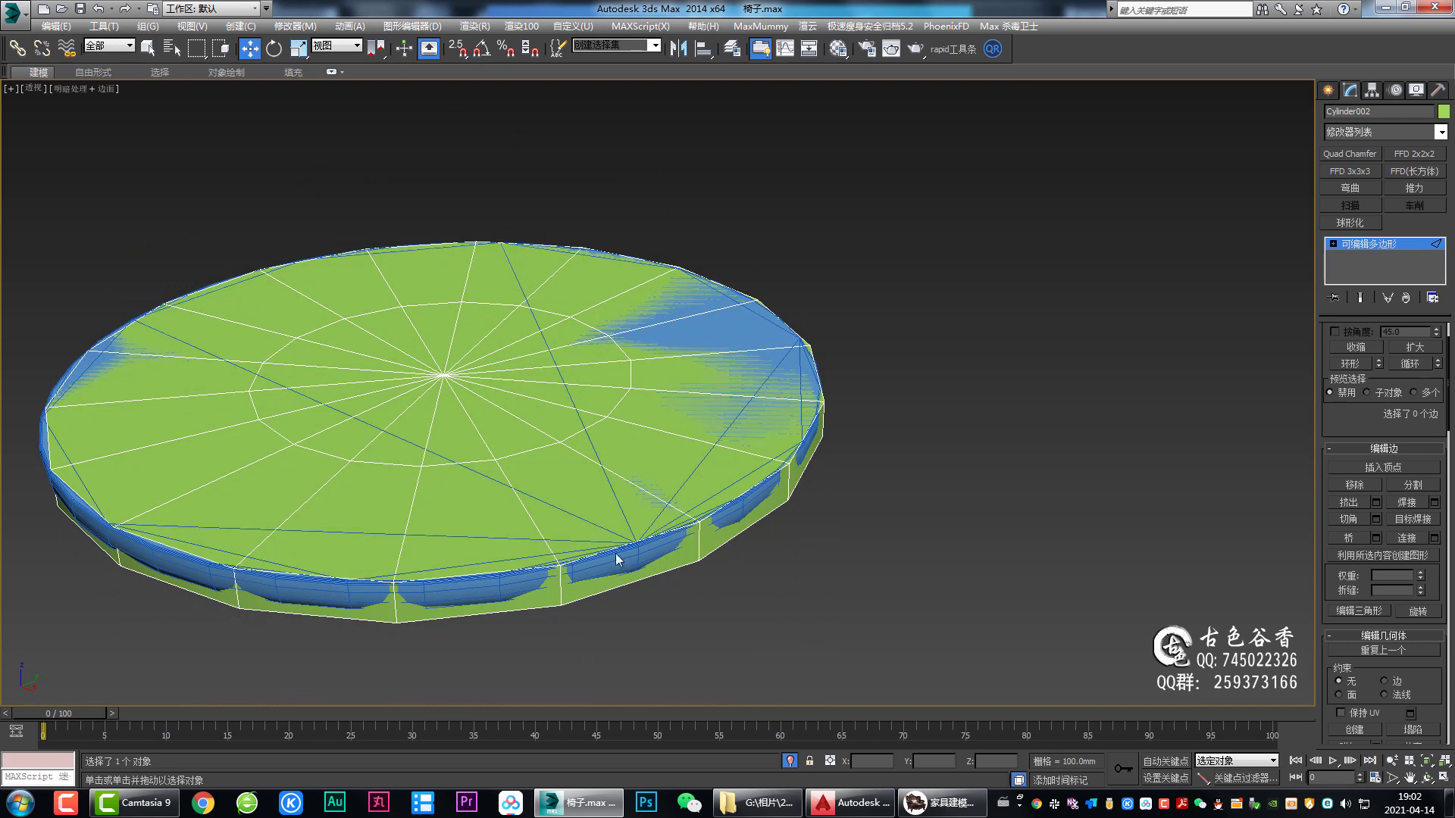
middle_click_drag(707, 544, 846, 523, "alt")
key("ctrl+z")
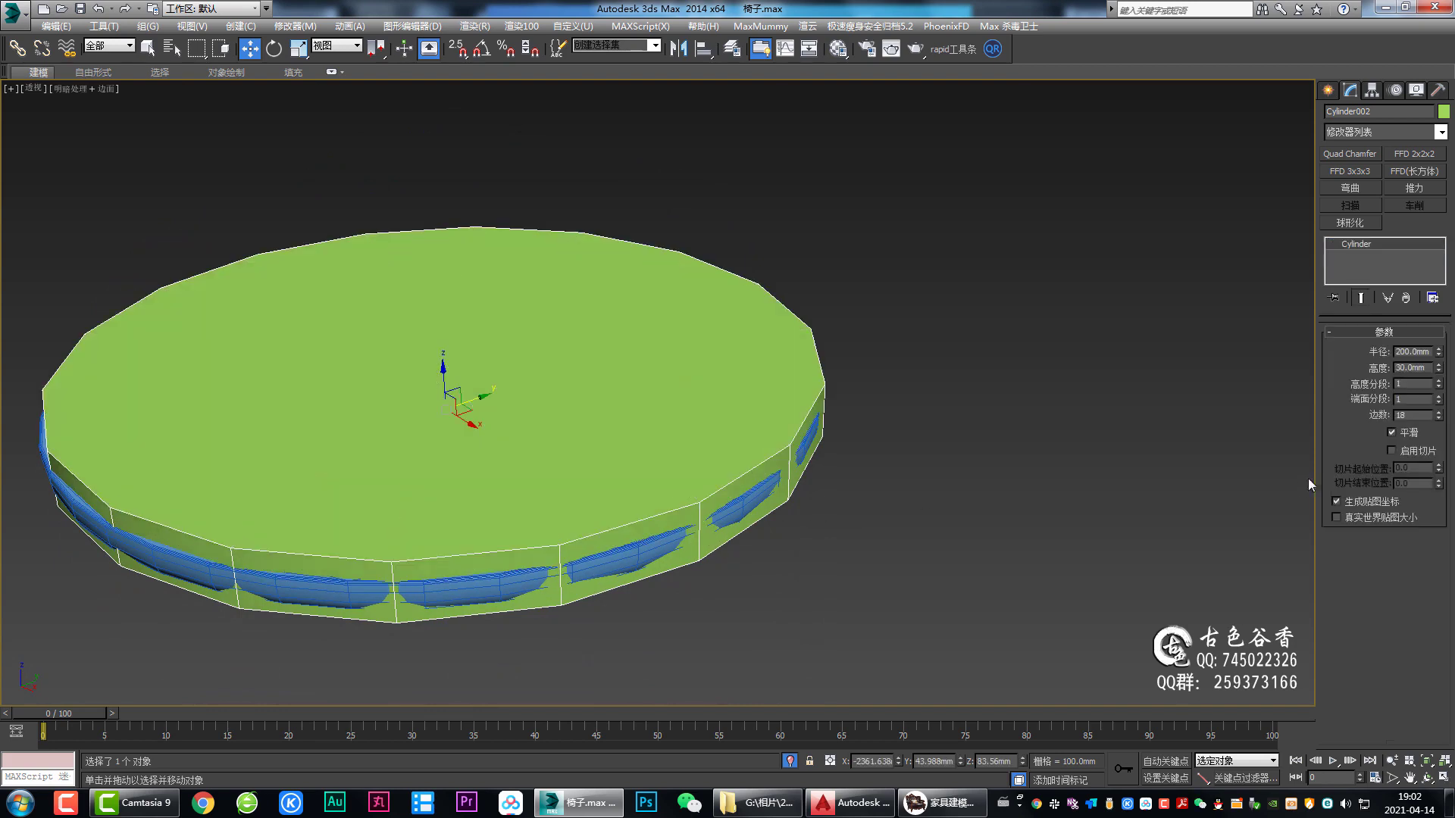
Step: Set the disc to 32 sides and 20 mm height
double_click(1411, 415)
type("32")
key("Return")
key("alt+w")
key("alt+w")
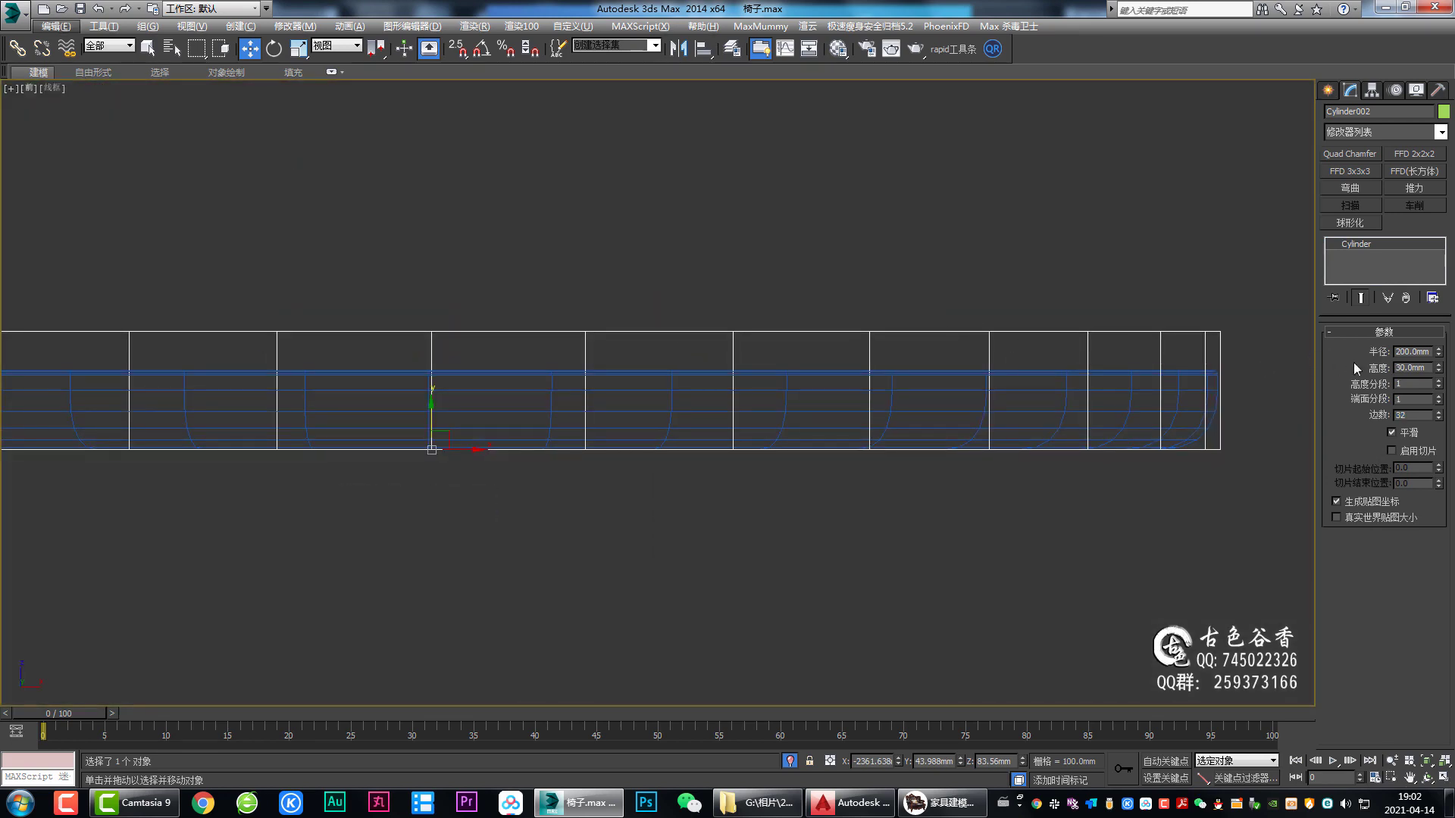
double_click(1411, 368)
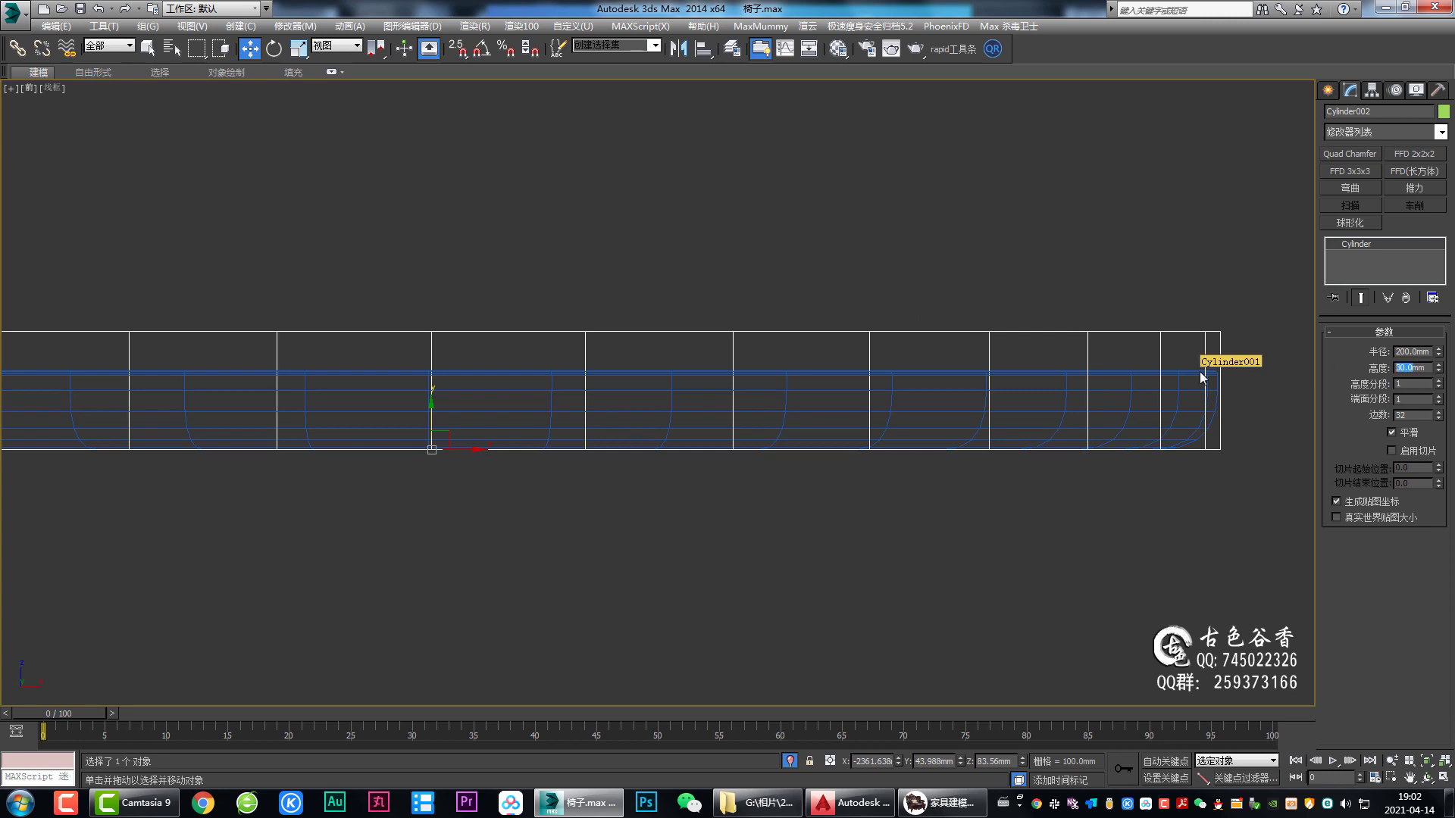
type("20")
key("Return")
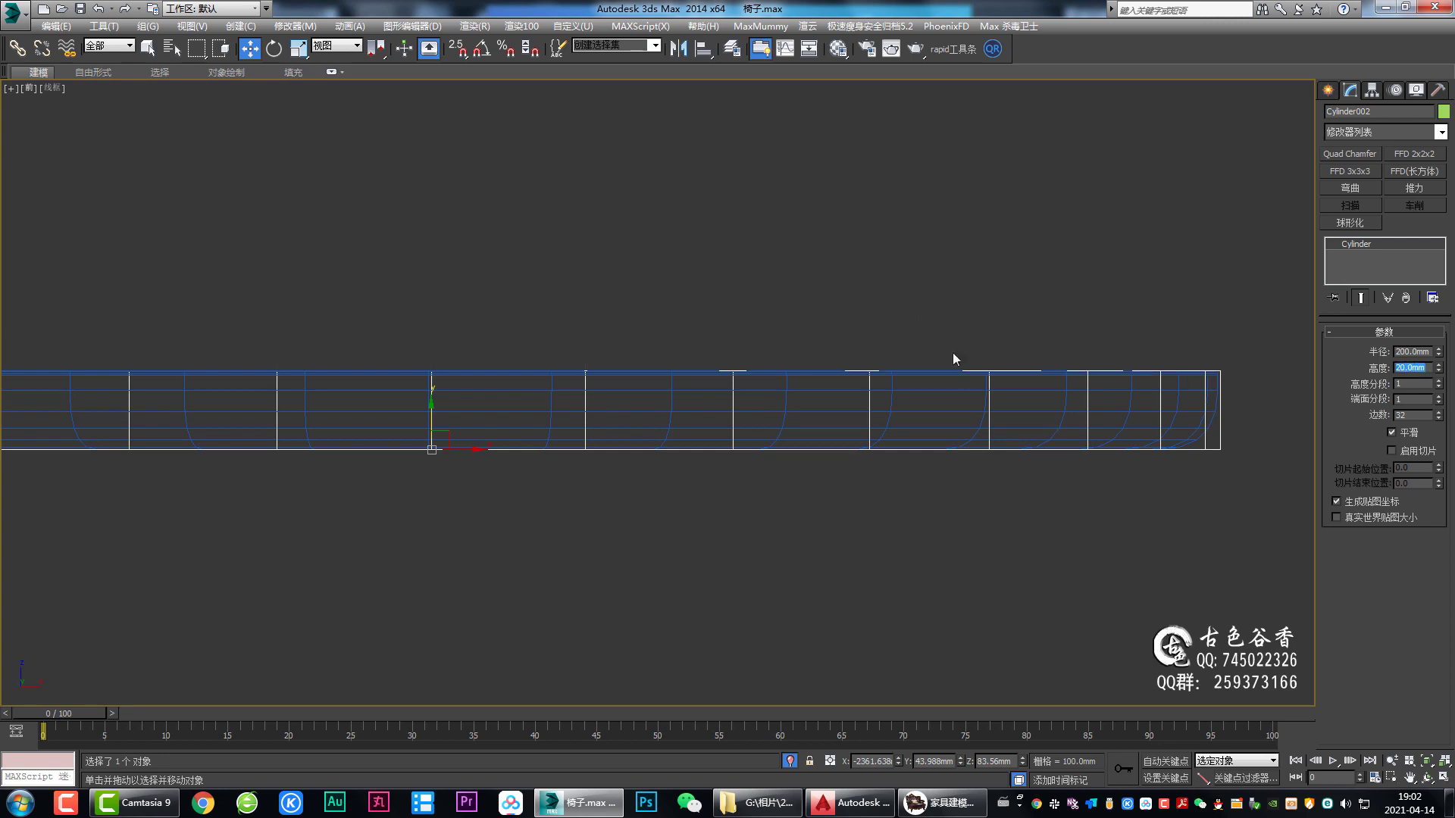
Step: Convert the disc to Editable Poly and isolate it with Alt+Q
scroll(953, 352, "down", 2)
right_click(820, 329)
left_click(750, 375)
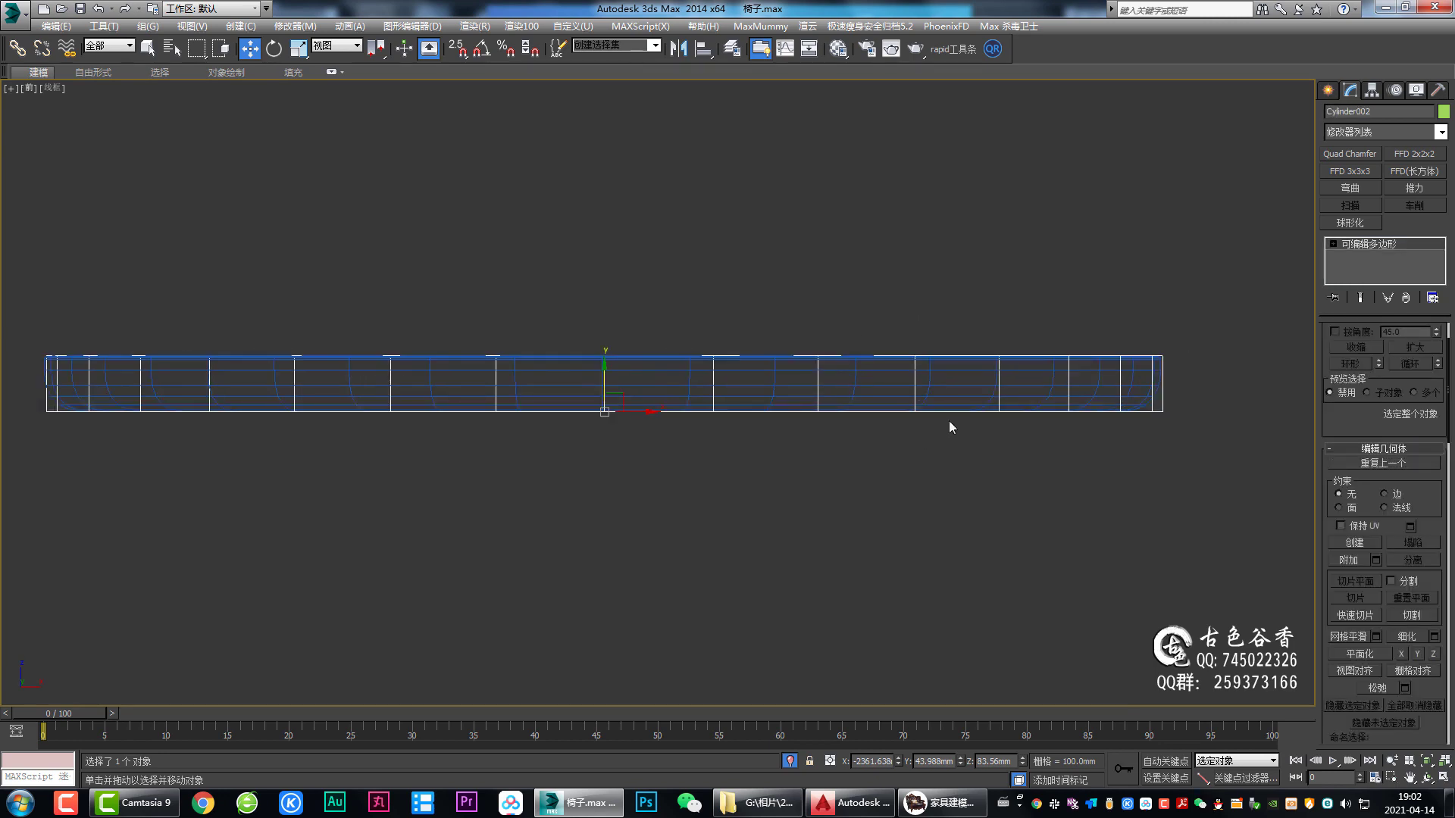
key("2")
key("q")
key("p")
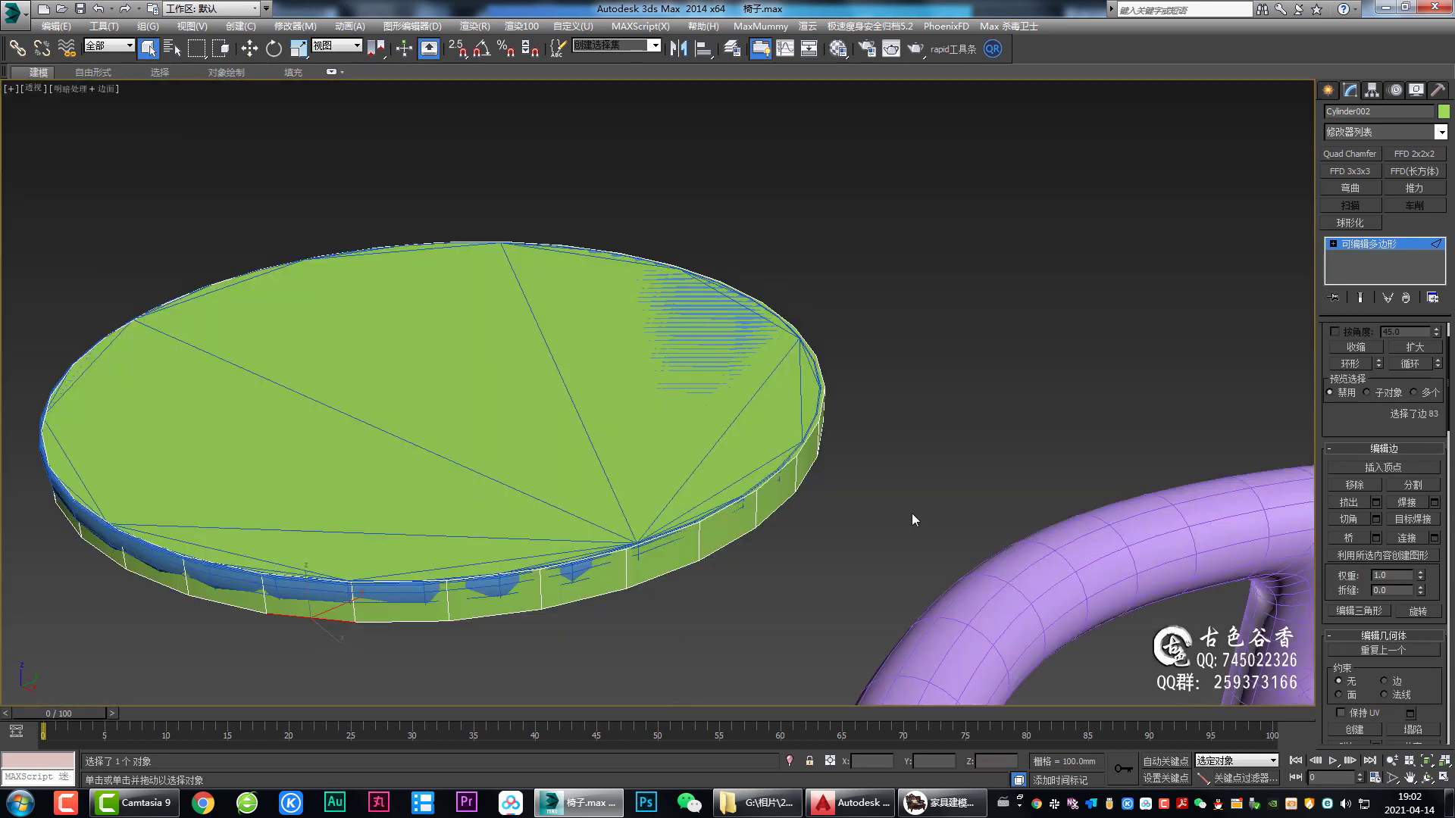
key("alt+q")
scroll(912, 436, "down", 5)
mouse_move(912, 437)
middle_mouse_down("alt")
mouse_move(847, 457)
mouse_move(830, 421)
middle_mouse_up("alt")
Step: Select both cap polygons and tessellate them into triangles fanning from the centre
key("4")
key("alt+w")
right_click(352, 282)
key("alt+w")
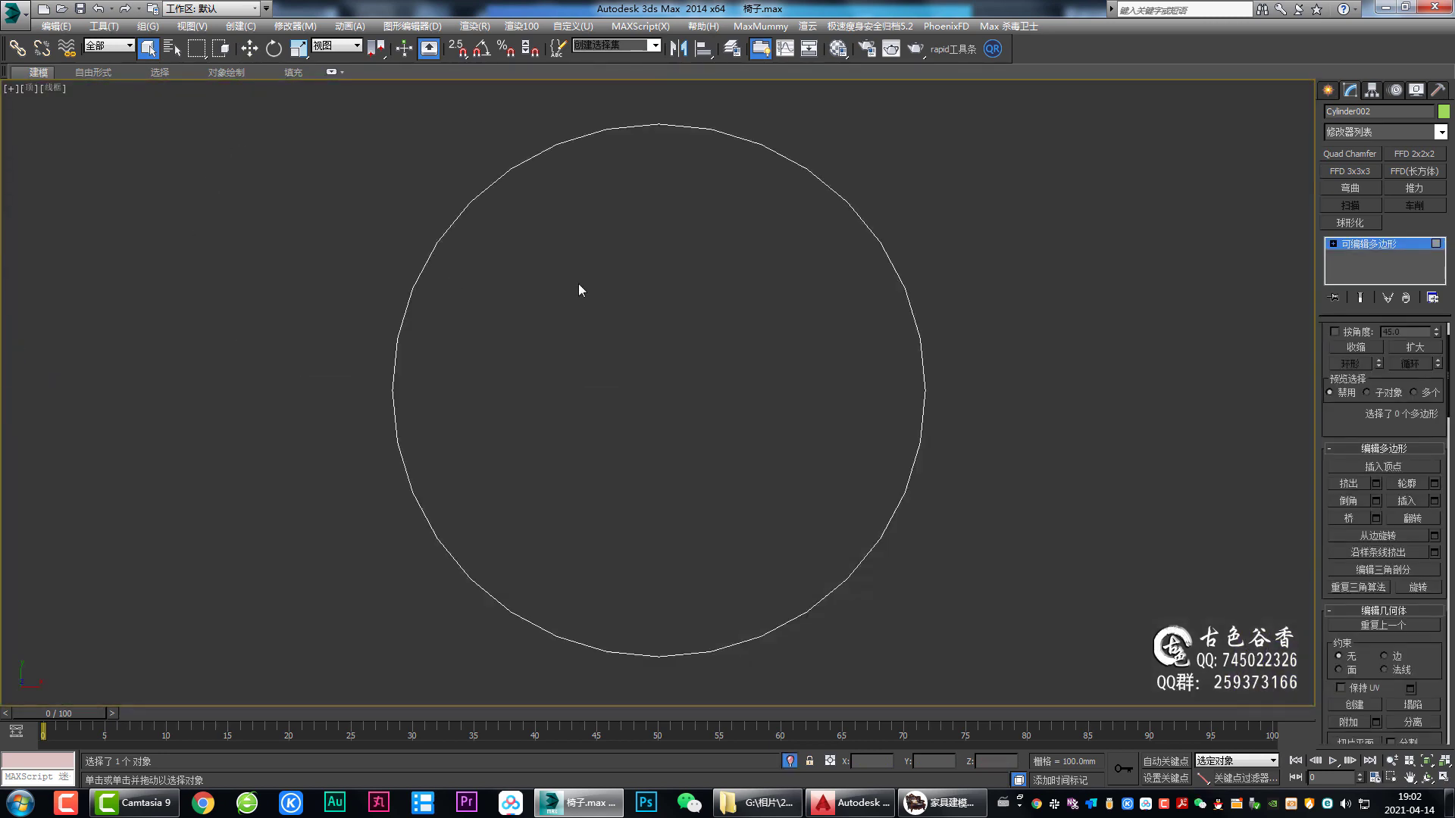
left_click_drag(579, 290, 690, 334)
key("alt+w")
right_click(917, 485)
key("alt+w")
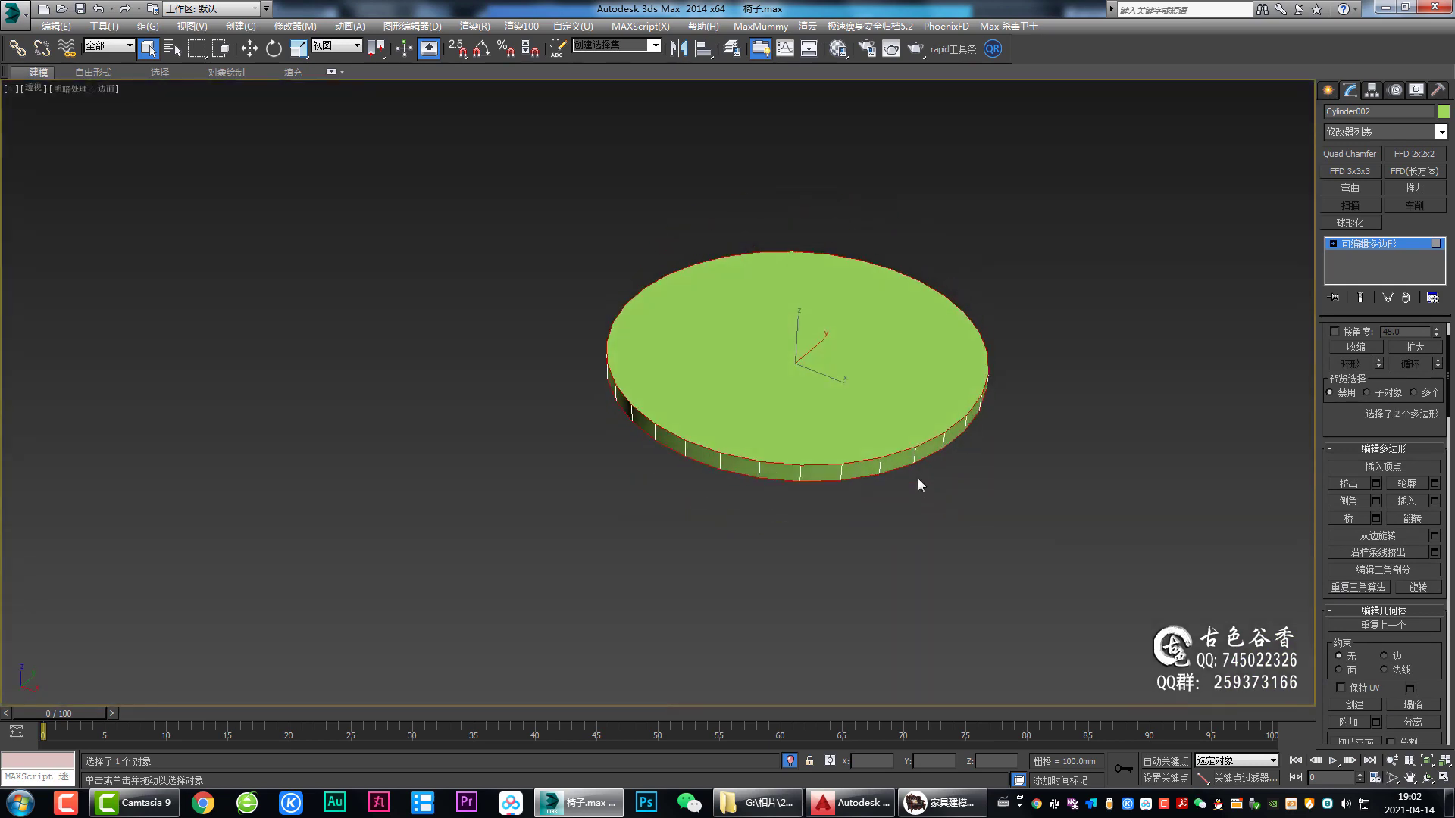
scroll(781, 352, "up", 3)
mouse_move(780, 351)
middle_mouse_down("alt")
mouse_move(827, 299)
mouse_move(820, 370)
middle_mouse_up("alt")
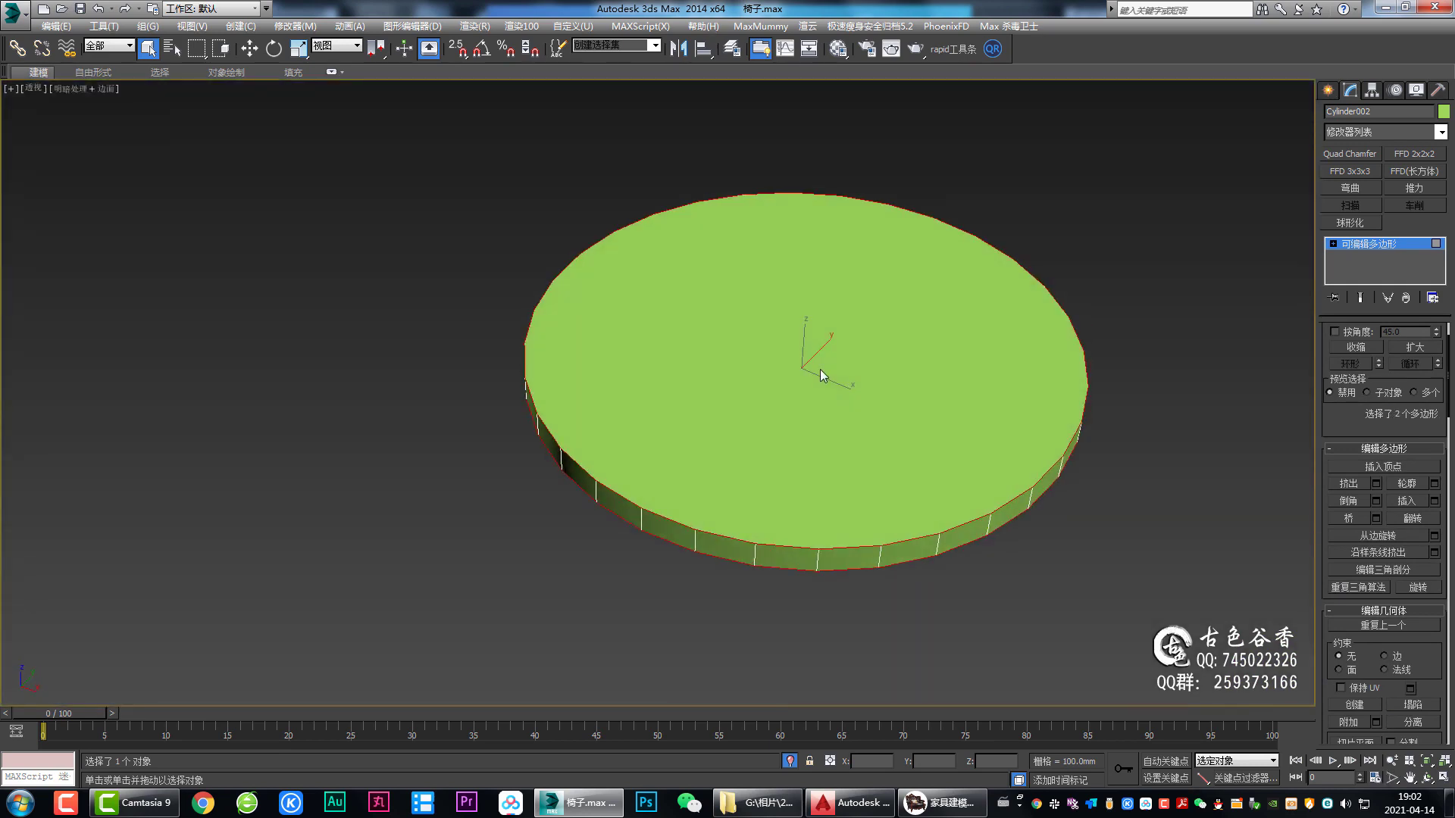
left_click(673, 447)
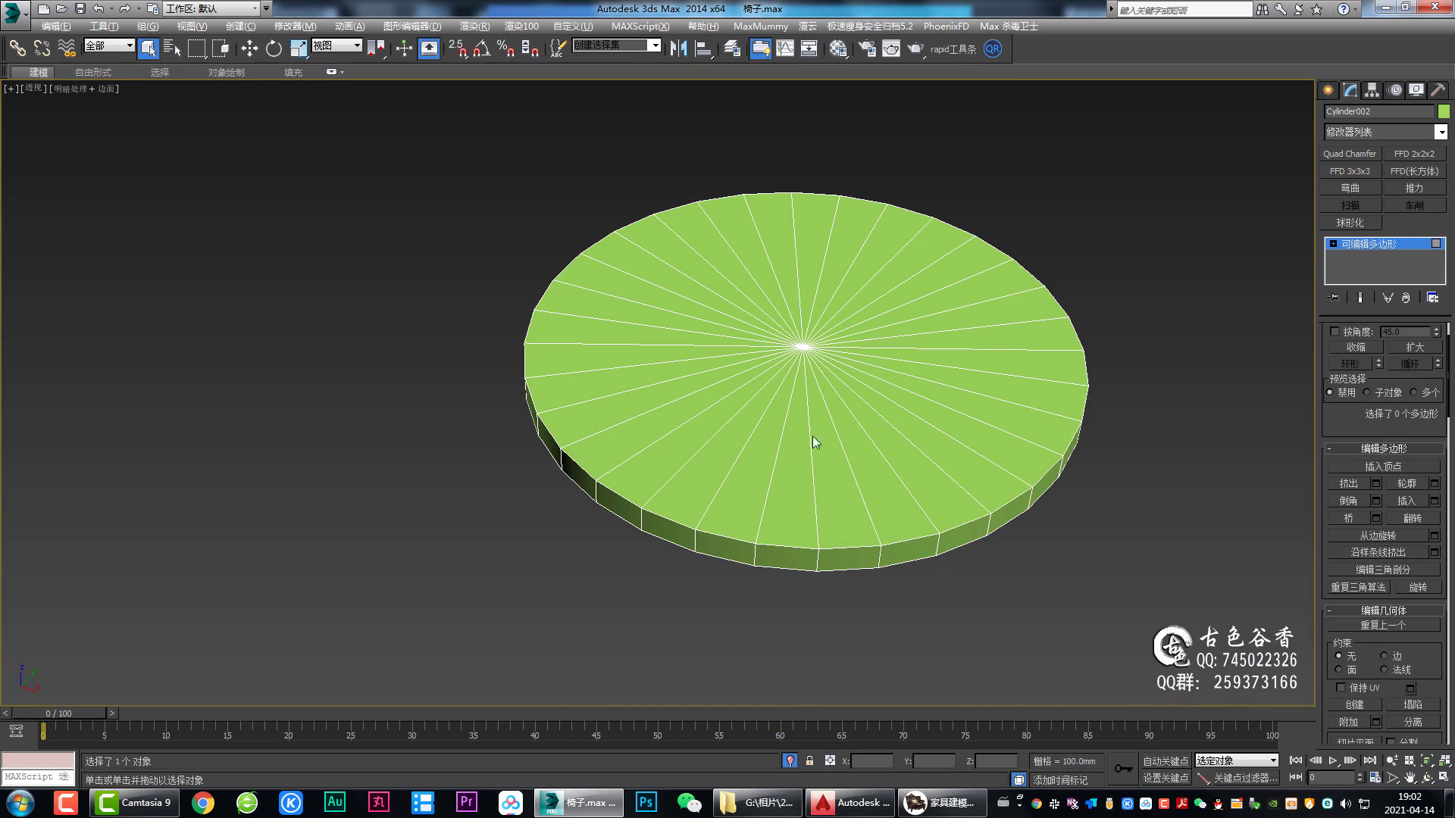
mouse_move(812, 443)
middle_mouse_down("alt")
mouse_move(994, 311)
mouse_move(987, 257)
middle_mouse_up("alt")
Step: Select the disc's bottom edge loop and enlarge the Front view on it
key("2")
double_click(987, 254)
key("alt+w")
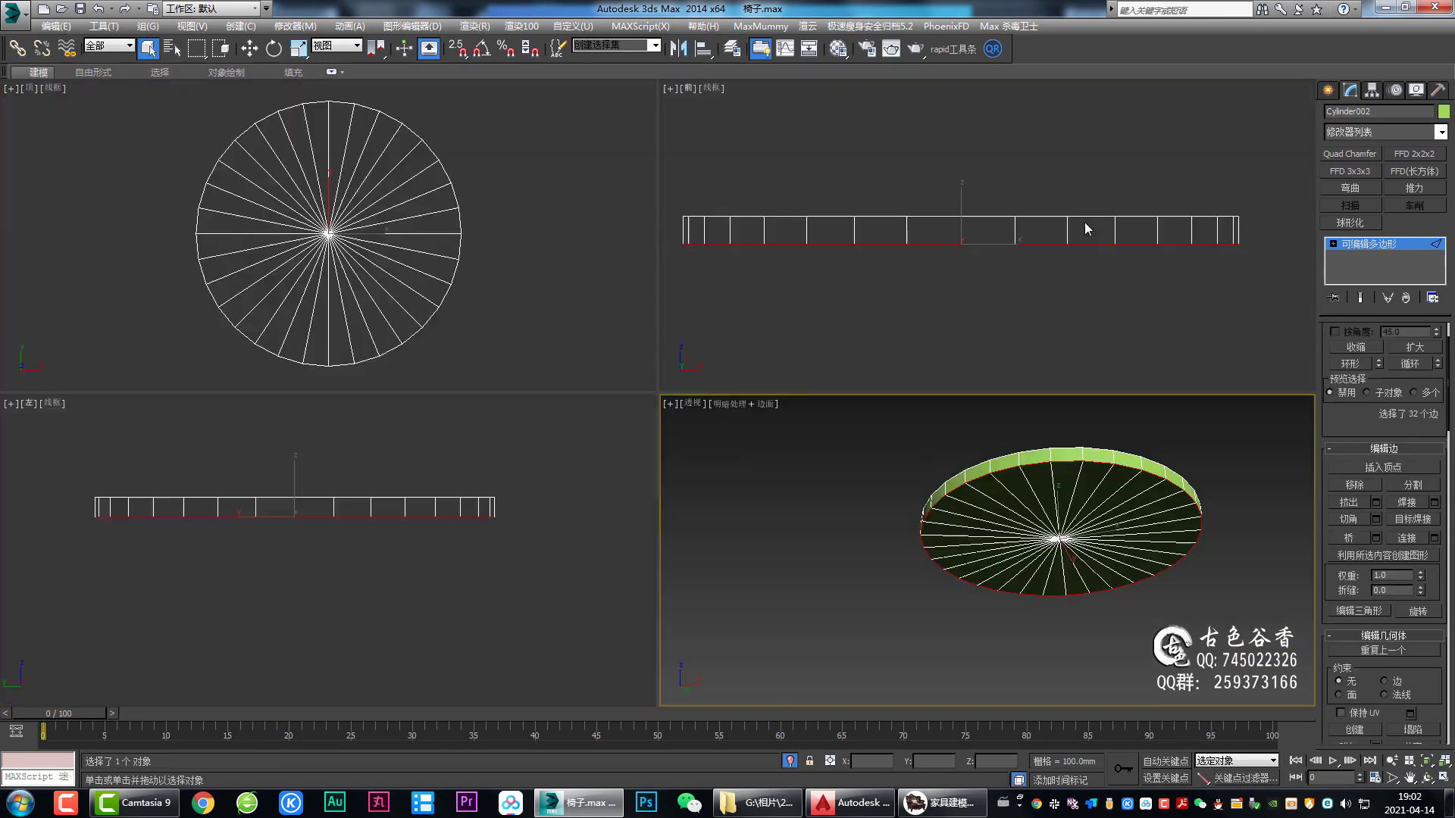
key("alt+w")
scroll(1076, 418, "up", 2)
scroll(1026, 425, "up", 3)
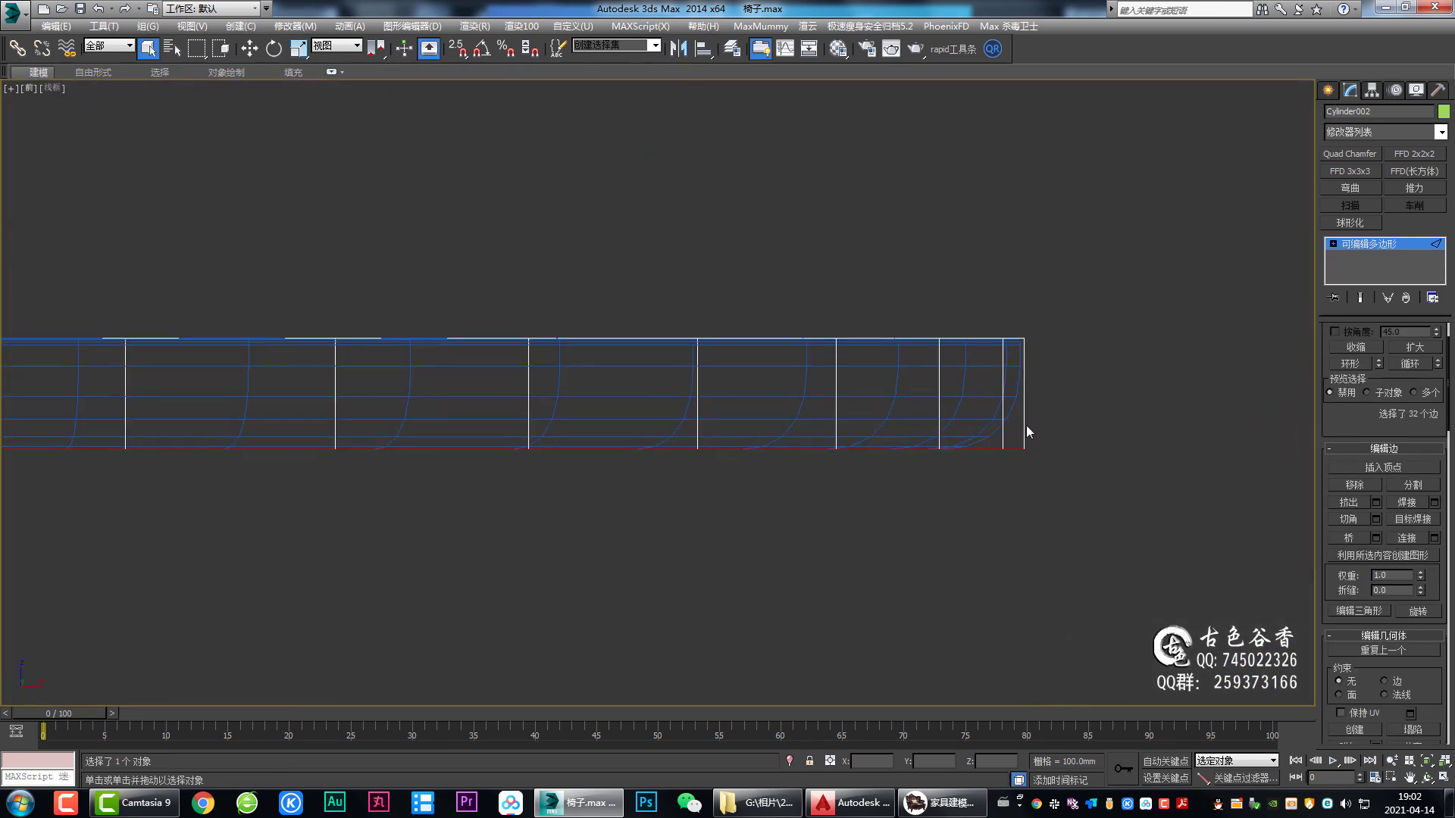
Step: Chamfer the bottom edge loop to about 10.6 mm with 6 segments
key("ctrl+shift+c")
left_click_drag(670, 402, 676, 324)
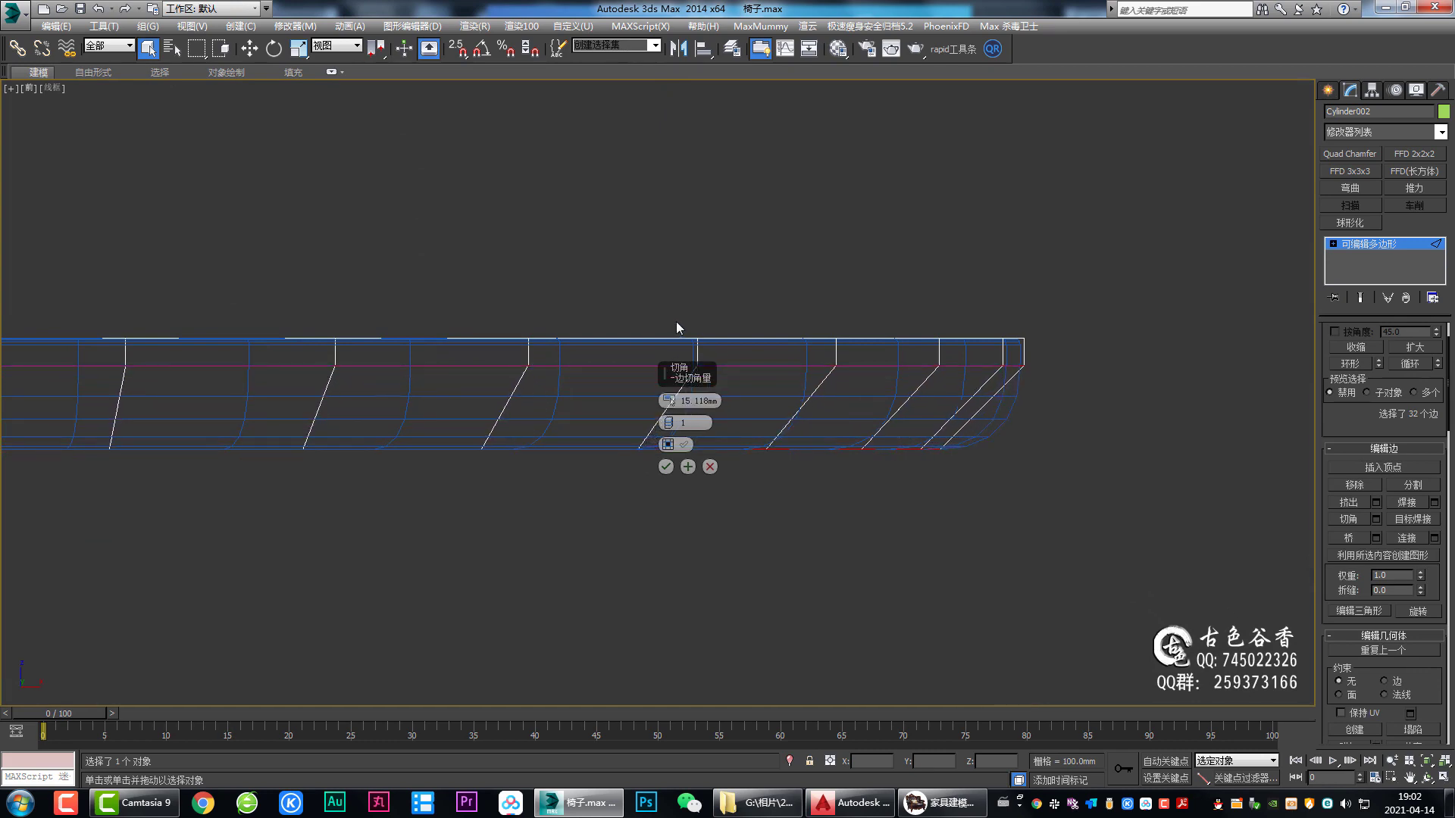
scroll(672, 424, "up", 2)
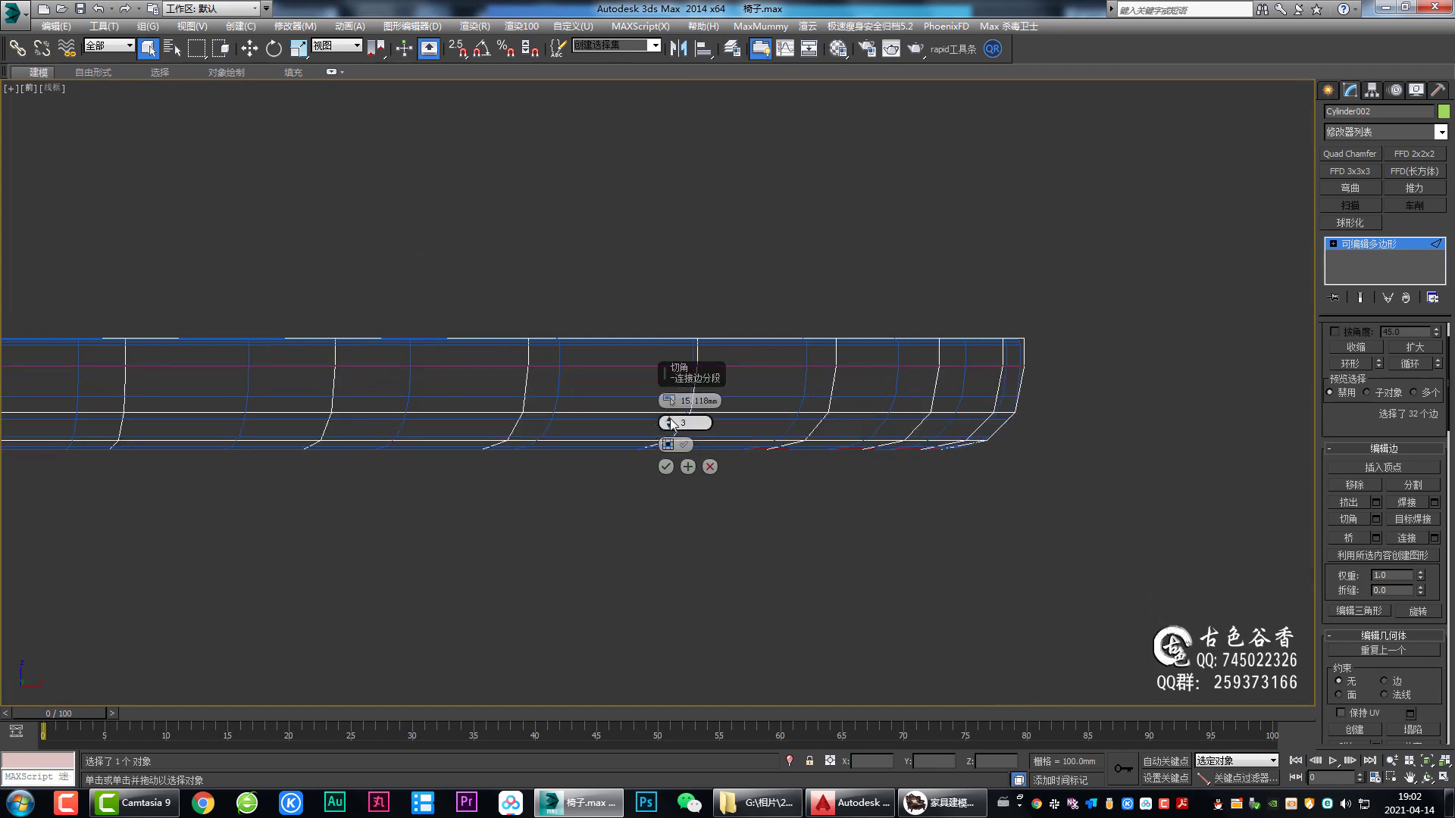
scroll(672, 424, "up", 2)
scroll(671, 424, "up", 1)
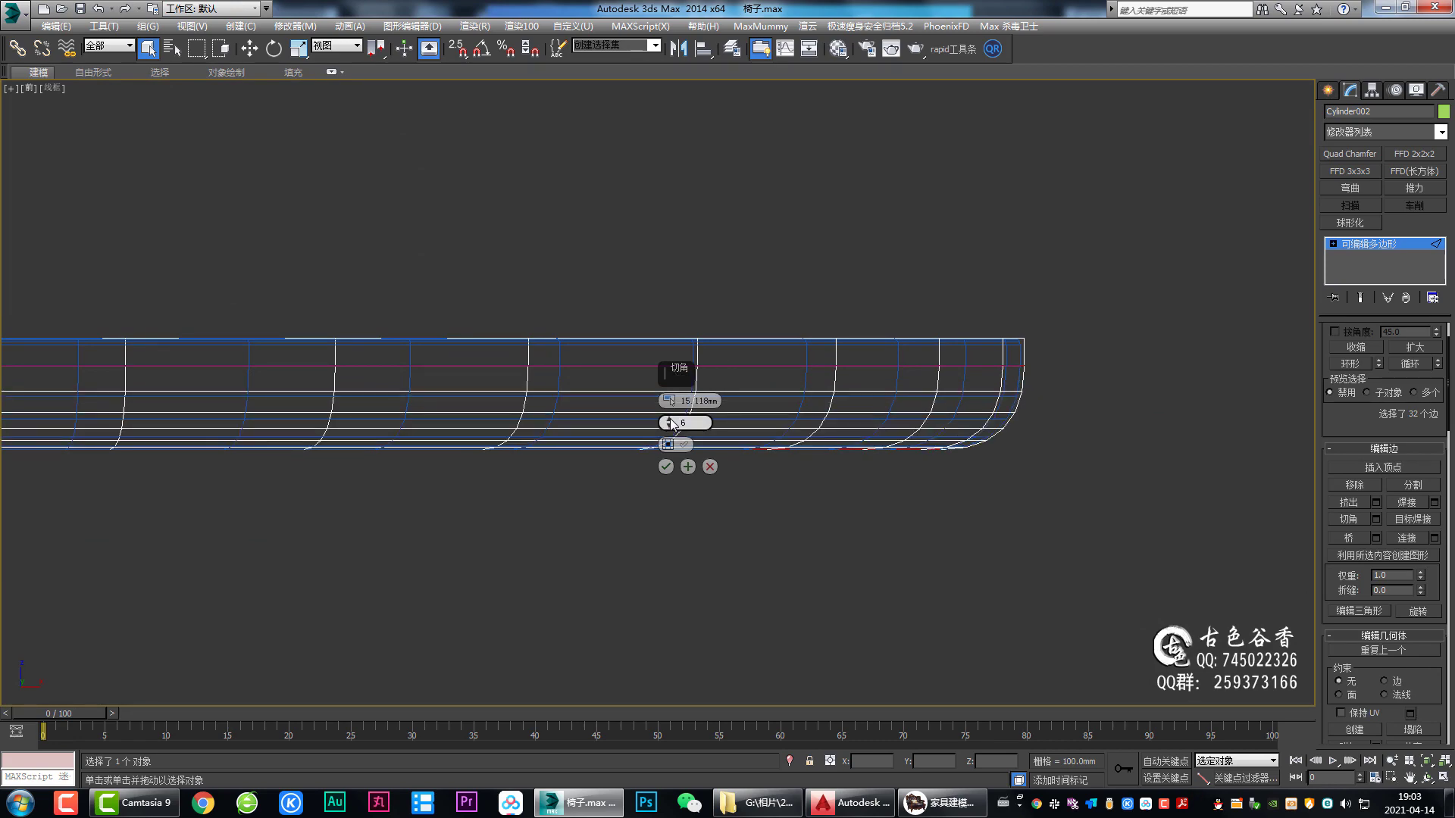
left_click(665, 467)
Step: Select the disc's top rim edge loop in Perspective and return to the Front view
key("alt+w")
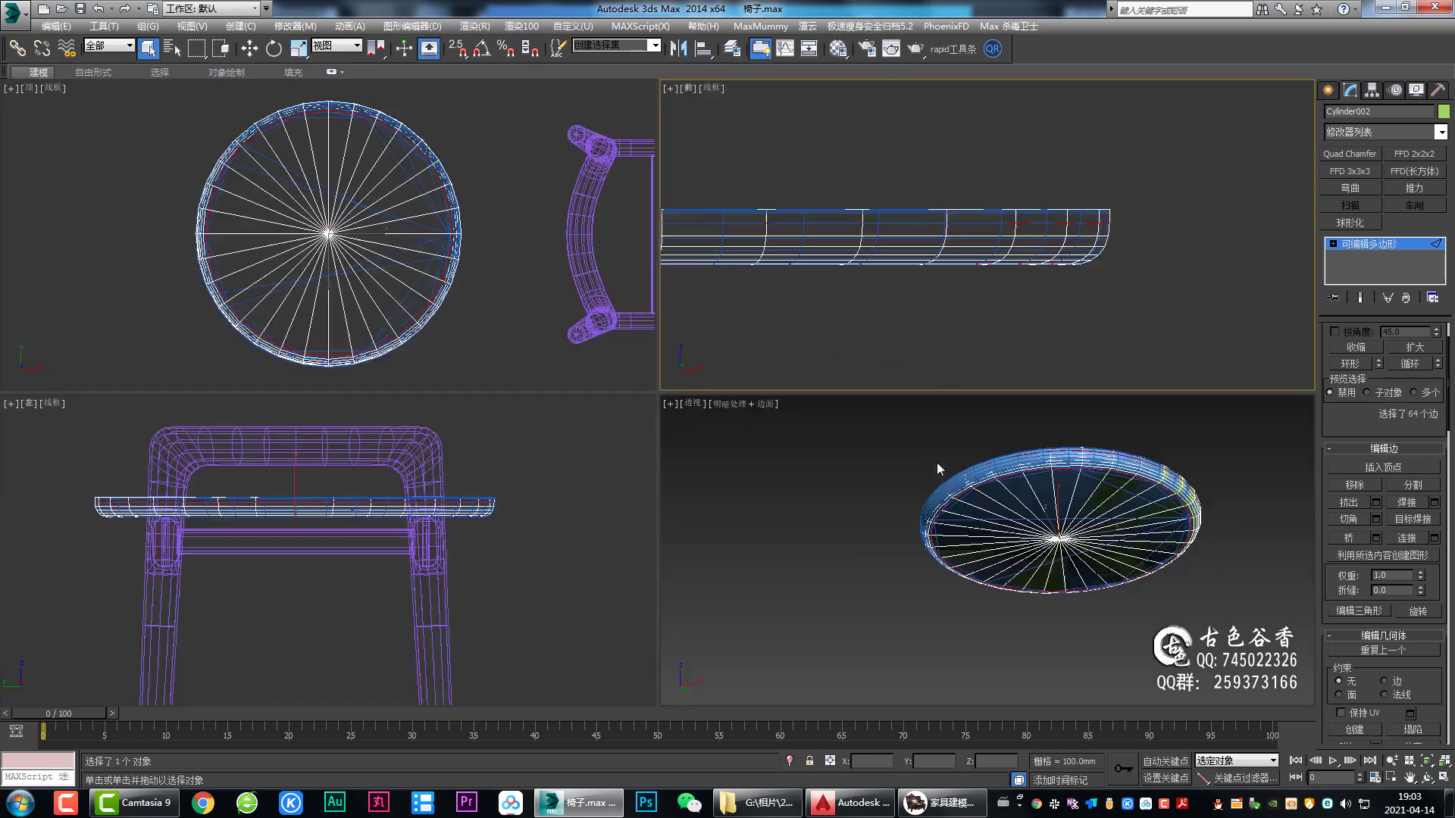
key("alt+w")
middle_click_drag(966, 441, 1044, 470, "alt")
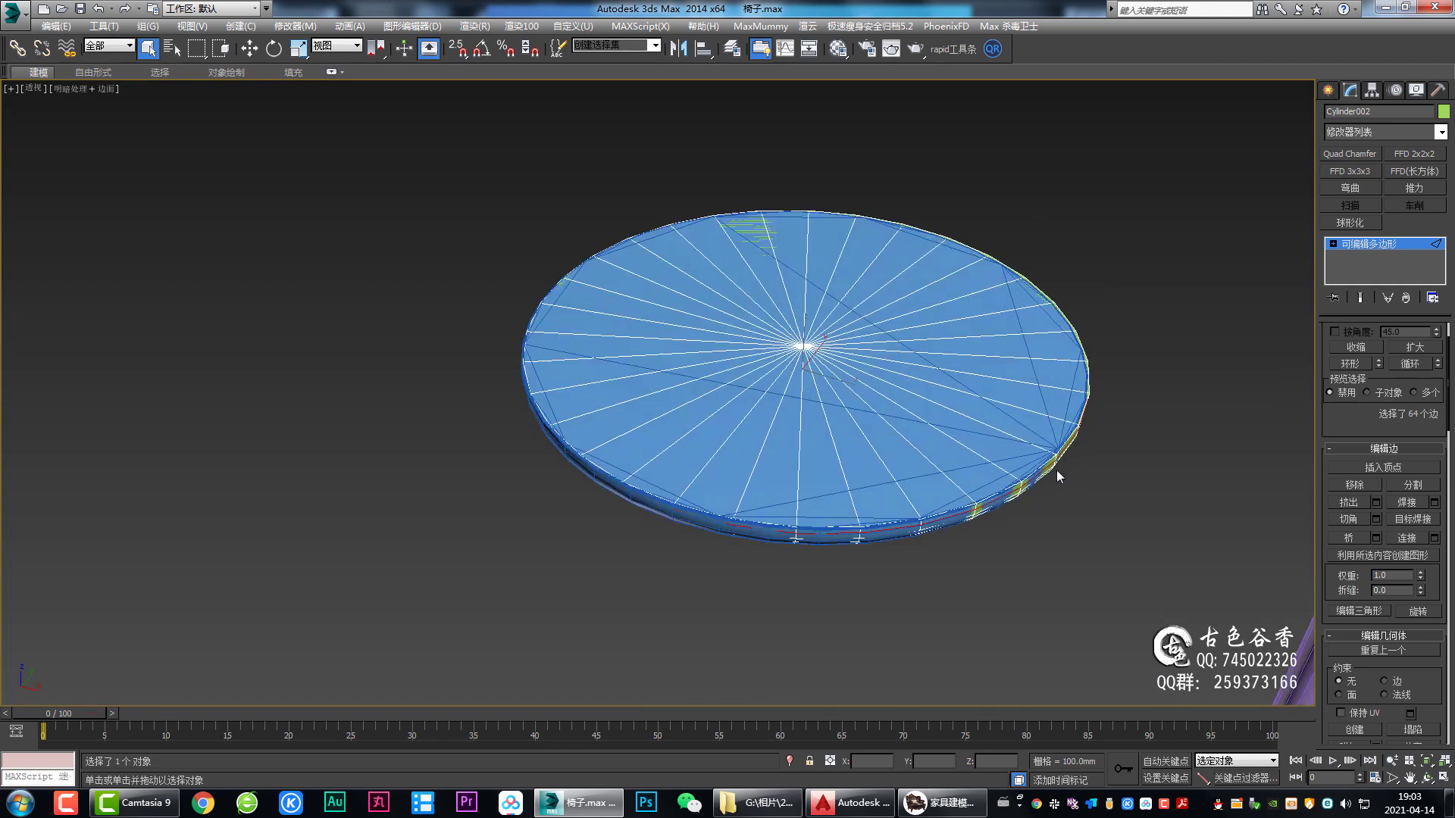
scroll(1044, 469, "up", 2)
double_click(1044, 470)
scroll(1039, 473, "up", 3)
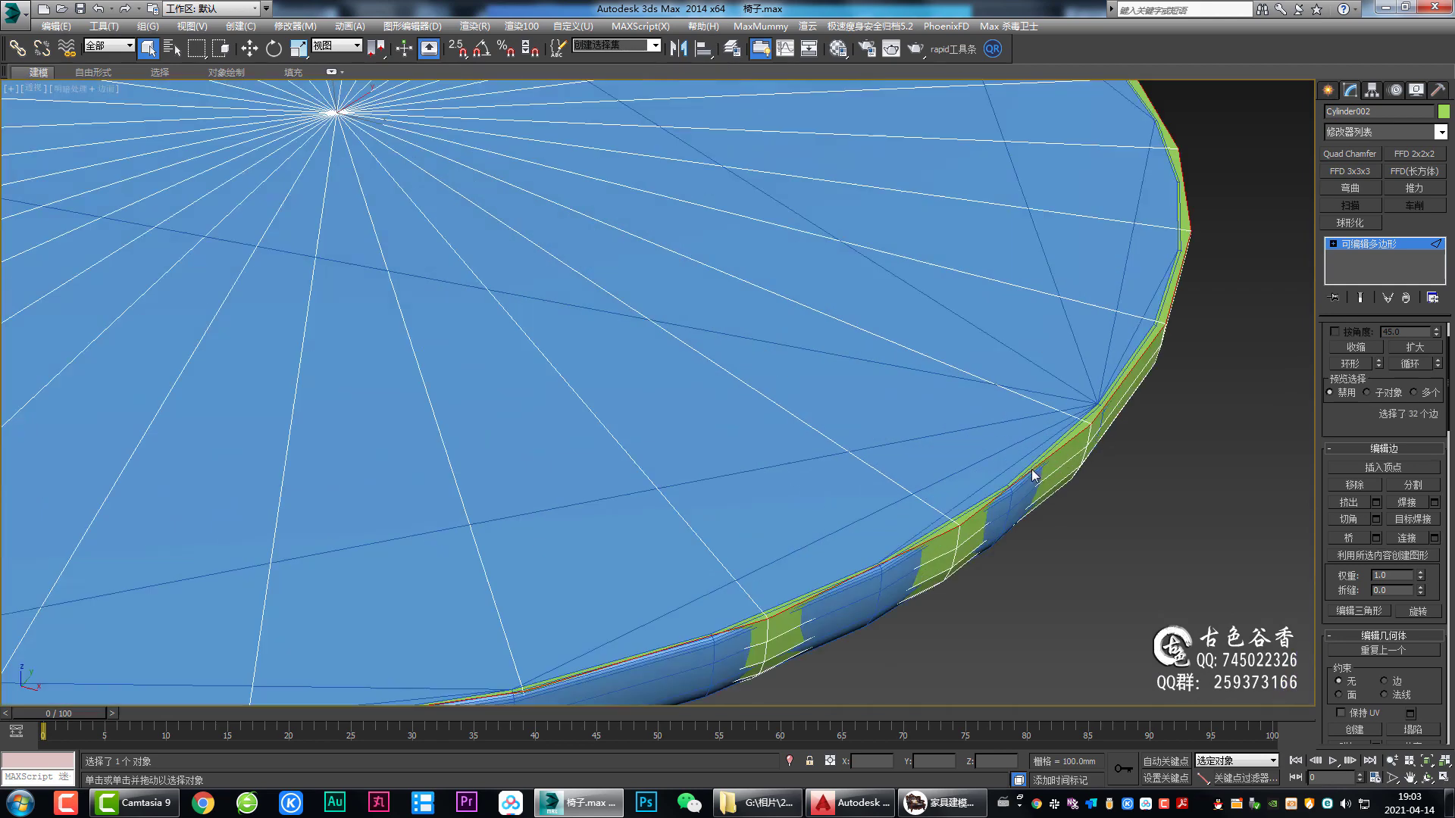
scroll(1021, 475, "down", 5)
mouse_move(966, 469)
middle_mouse_down("alt")
mouse_move(940, 501)
mouse_move(961, 456)
middle_mouse_up("alt")
key("alt+w")
key("alt+w")
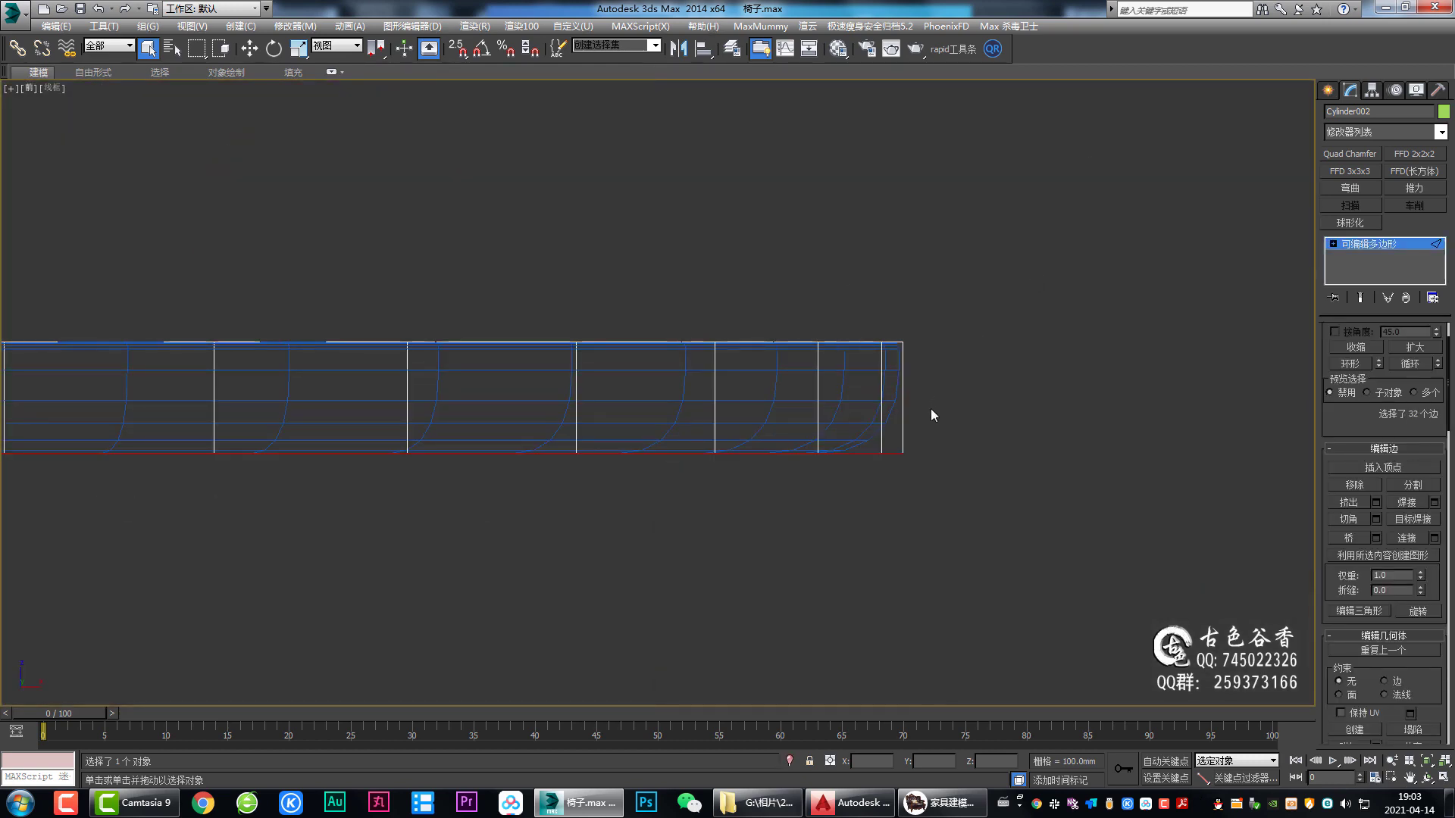
Step: Preview a chamfer on the top rim edges and check it edge-on in Perspective
key("ctrl+shift+c")
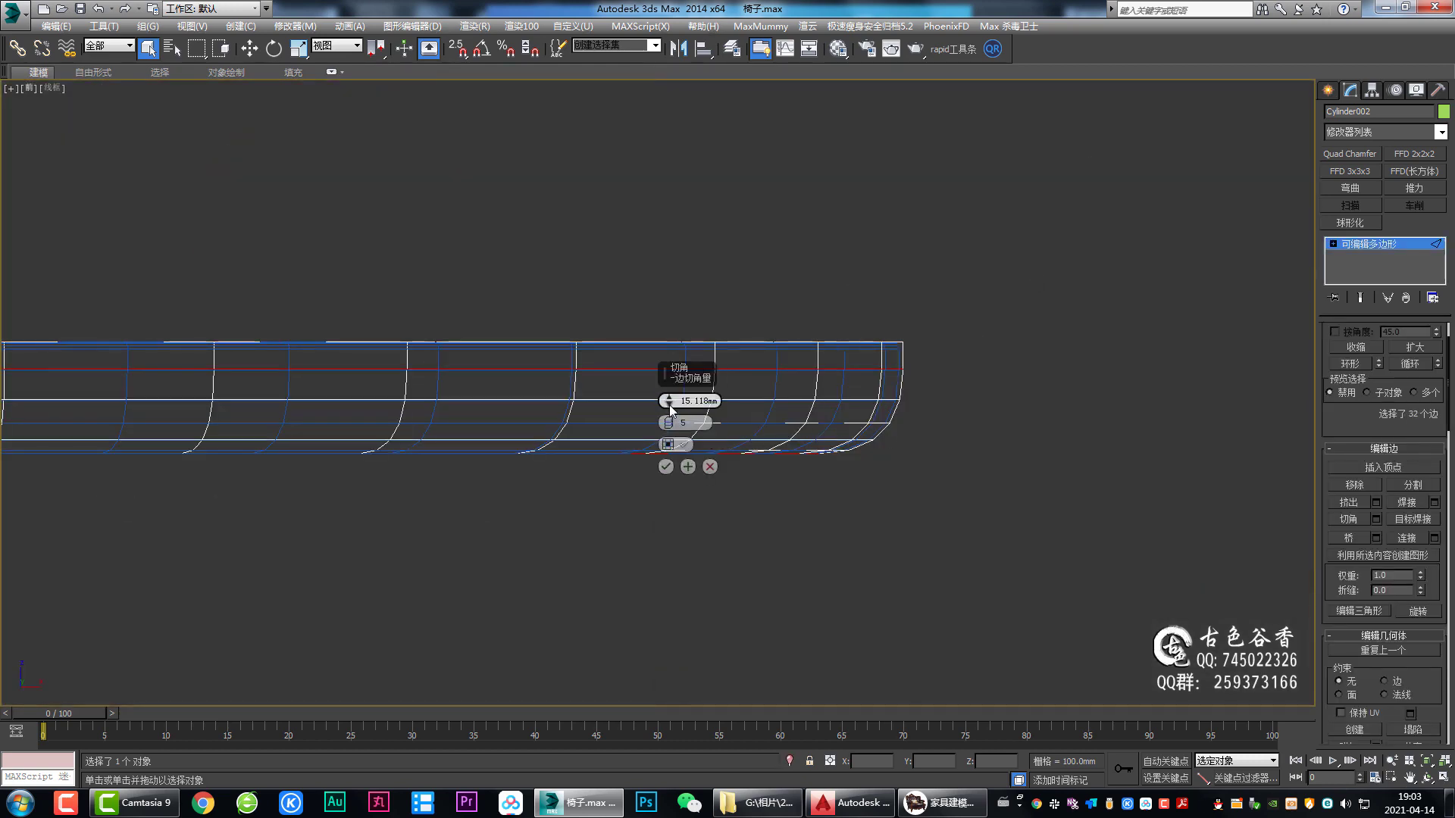
left_click_drag(669, 422, 670, 430)
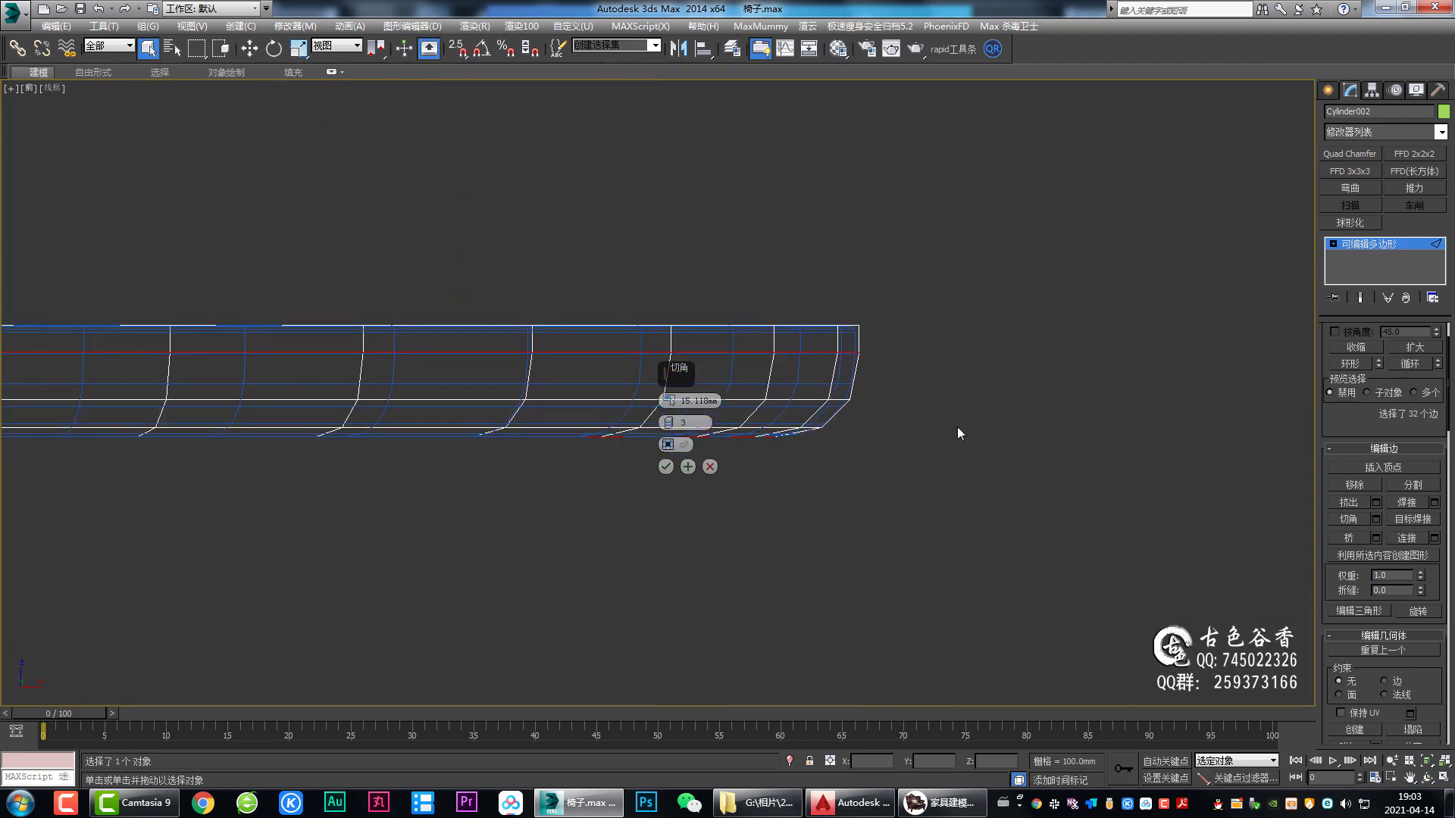
key("alt+w")
right_click(1113, 475)
key("alt+w")
middle_click_drag(1082, 452, 1048, 477, "alt")
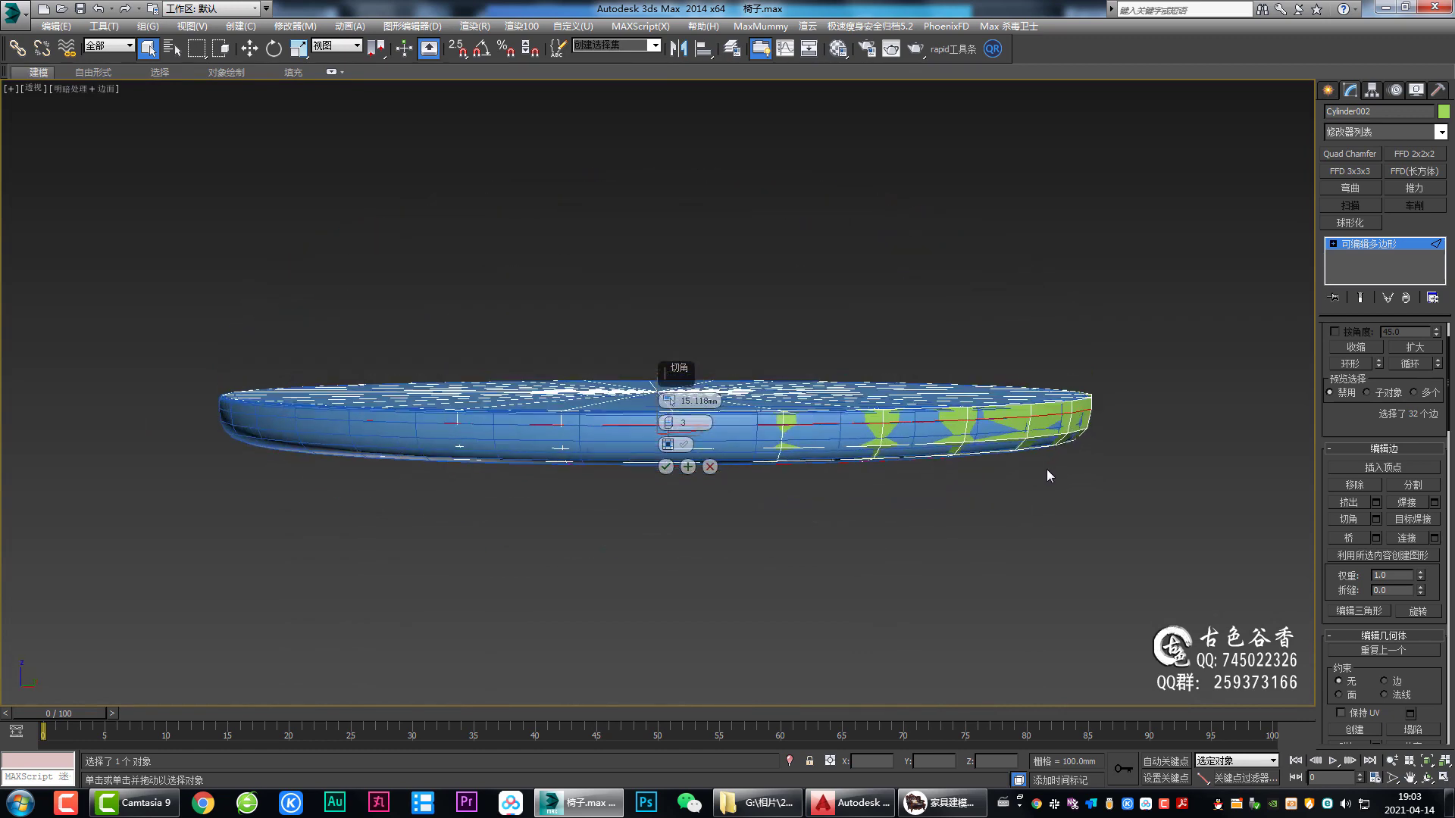
Step: Set the top rim chamfer to 4 segments and about 14.847 mm, then apply it
key("alt+w")
right_click(1029, 301)
key("alt+w")
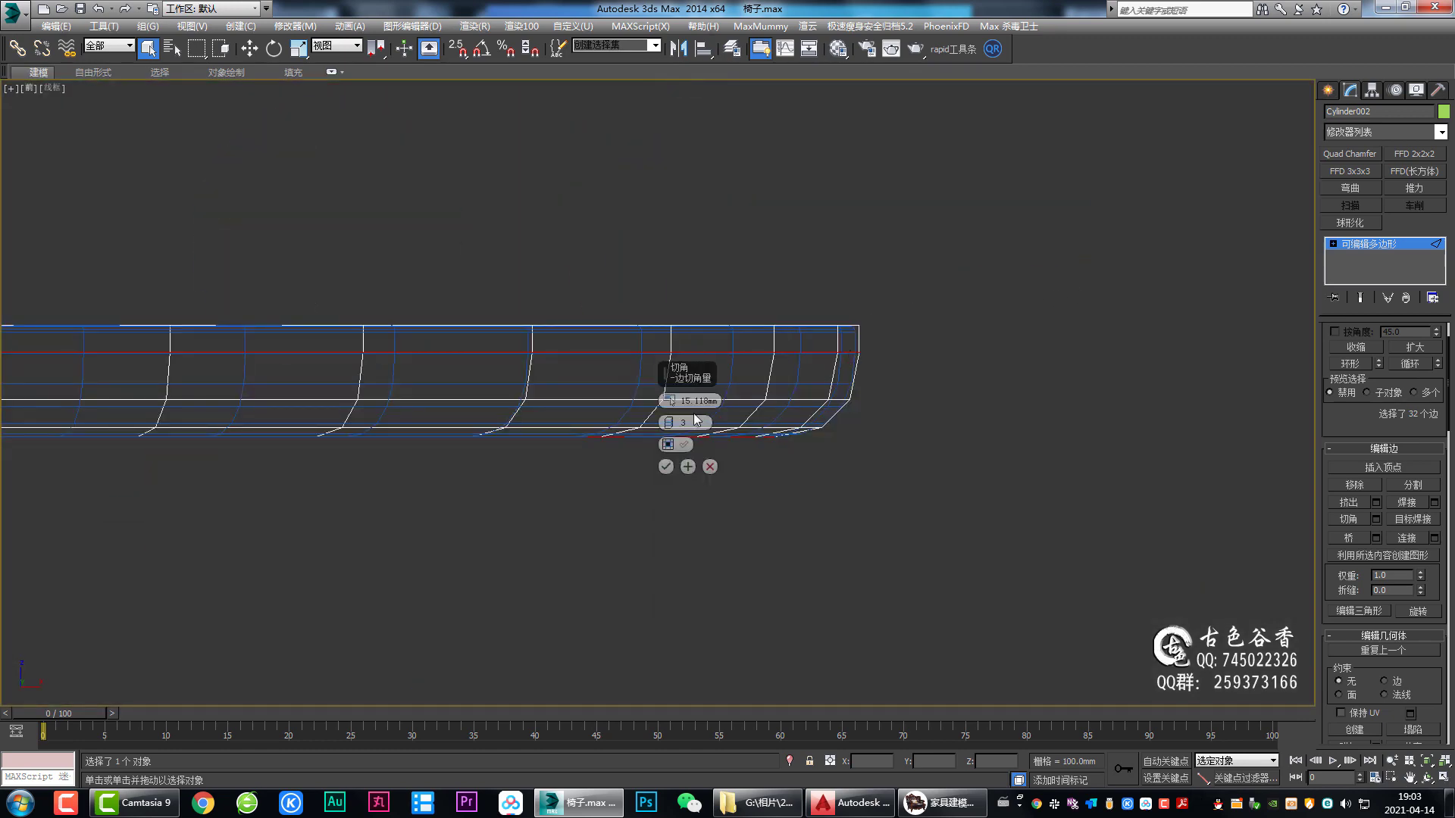
left_click_drag(670, 408, 672, 408)
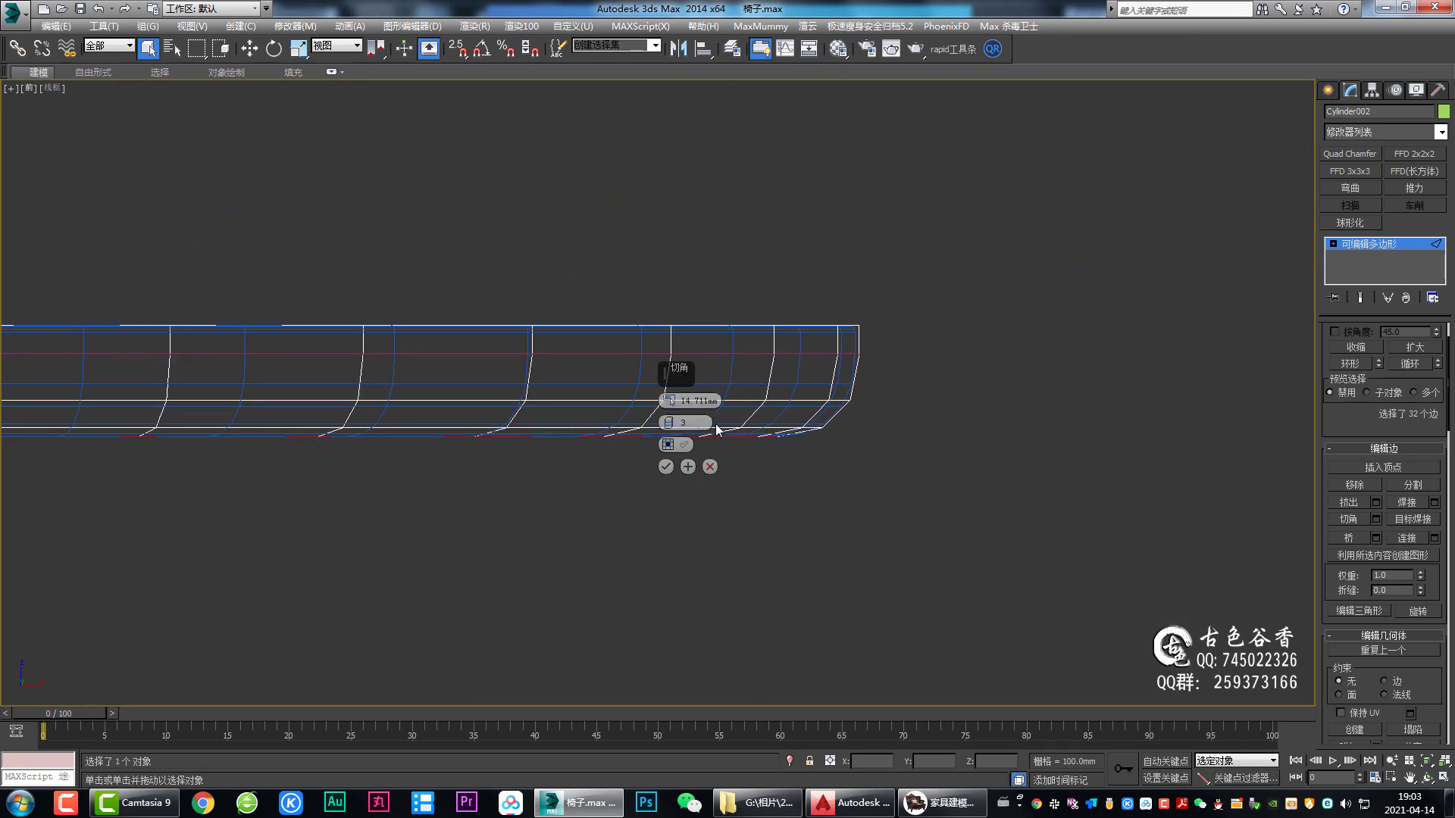
left_click_drag(669, 409, 670, 413)
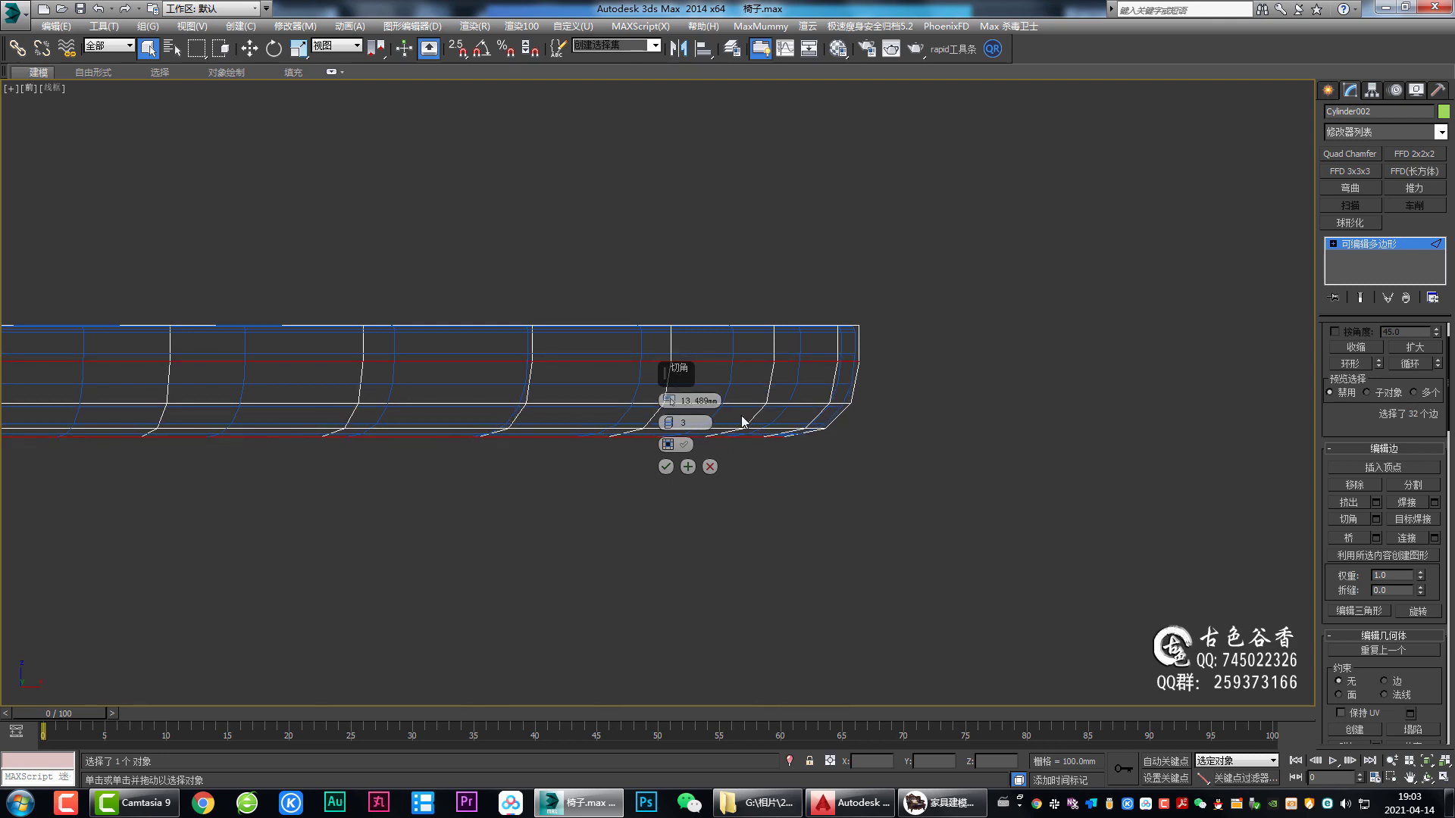
key("ctrl+z")
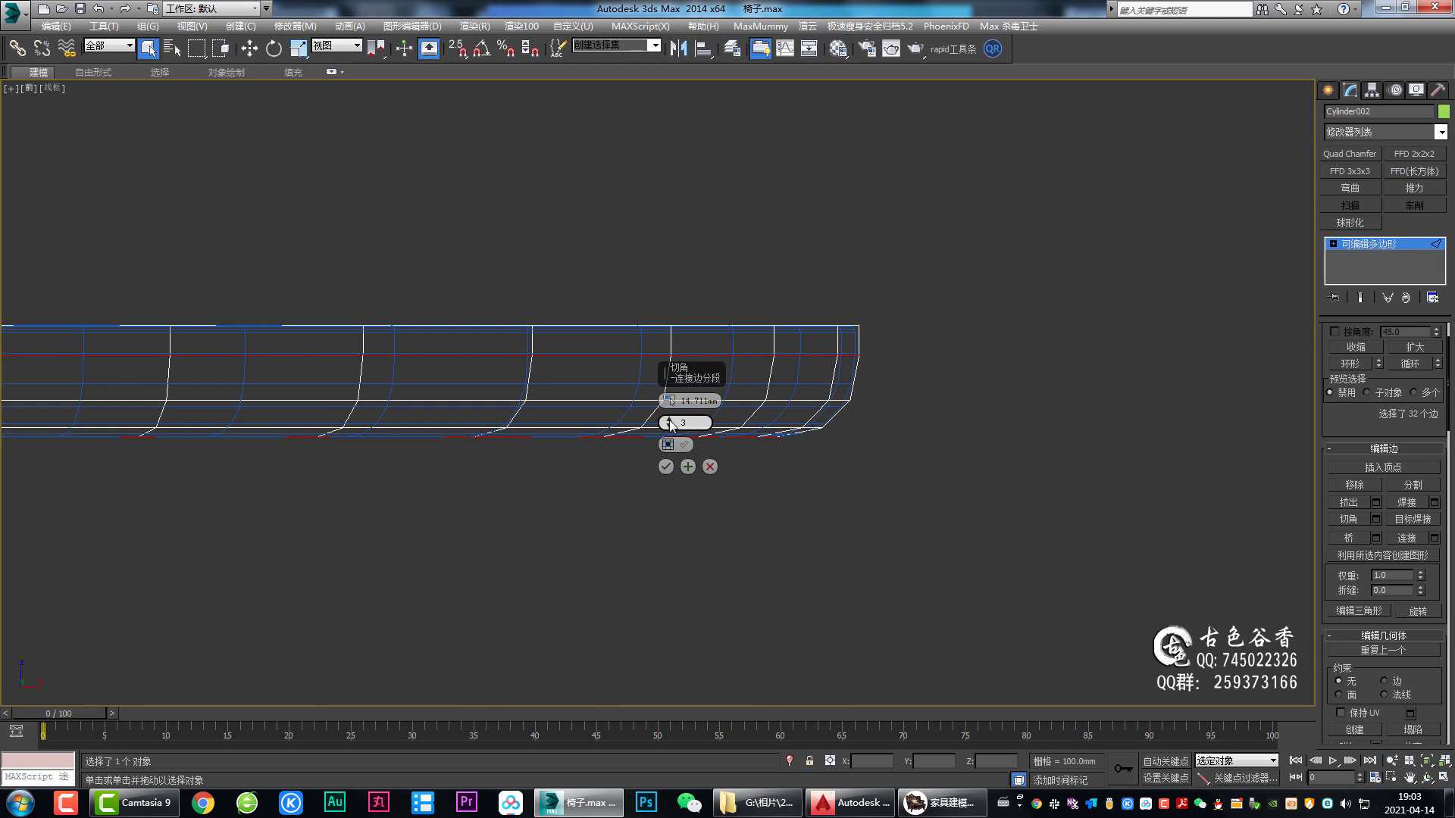
left_click(669, 422)
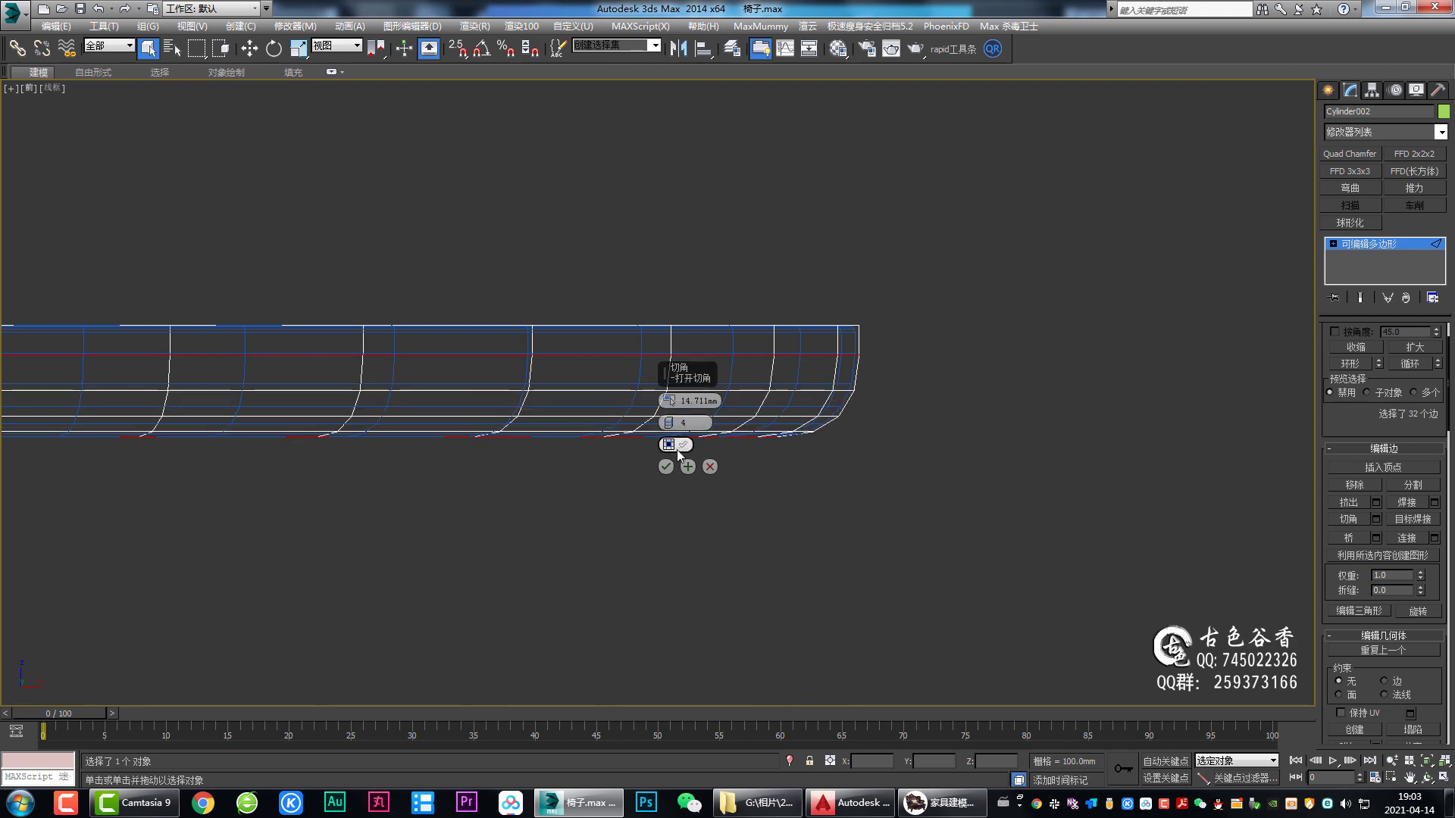
left_click_drag(675, 399, 667, 396)
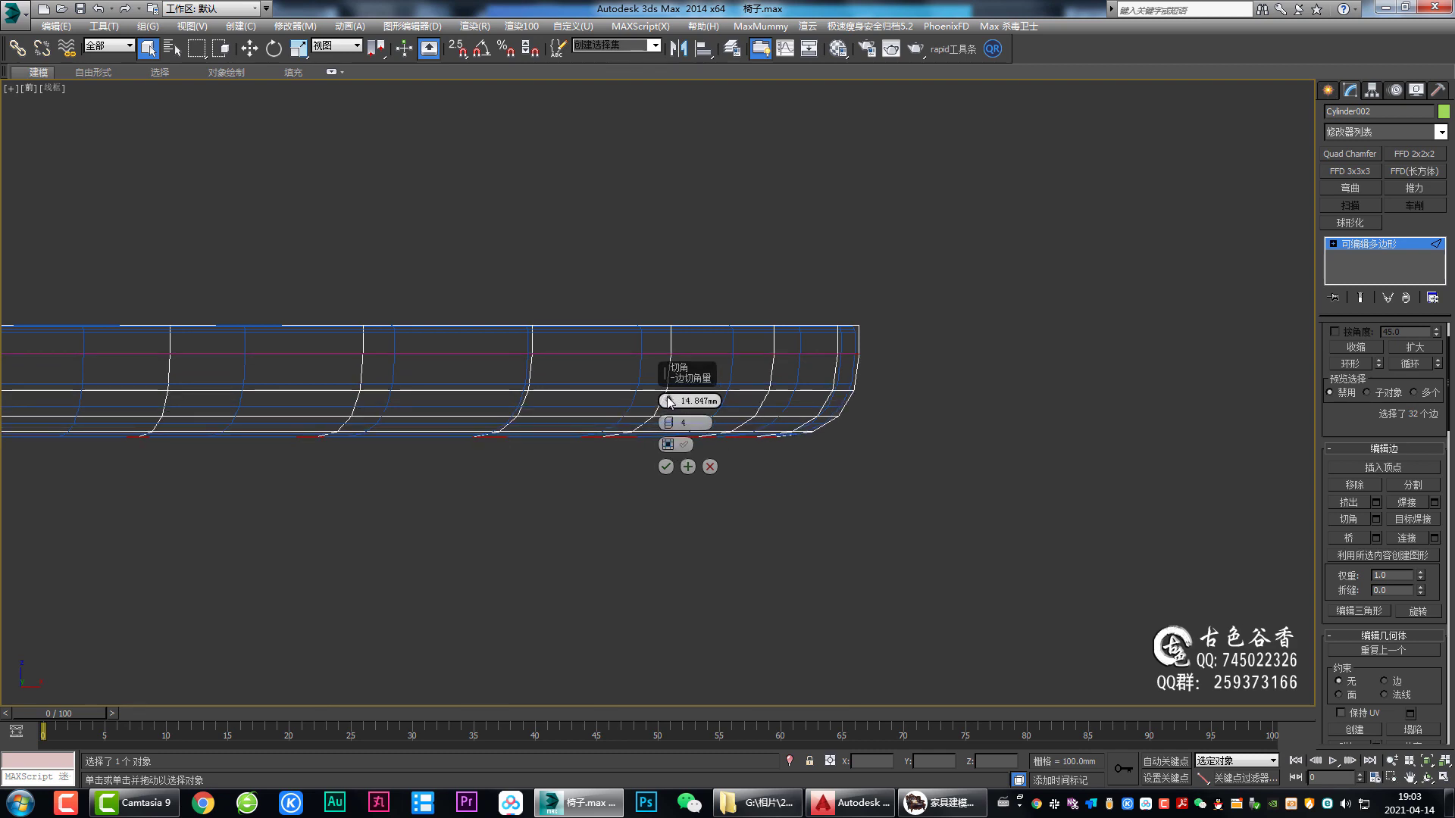
left_click(666, 467)
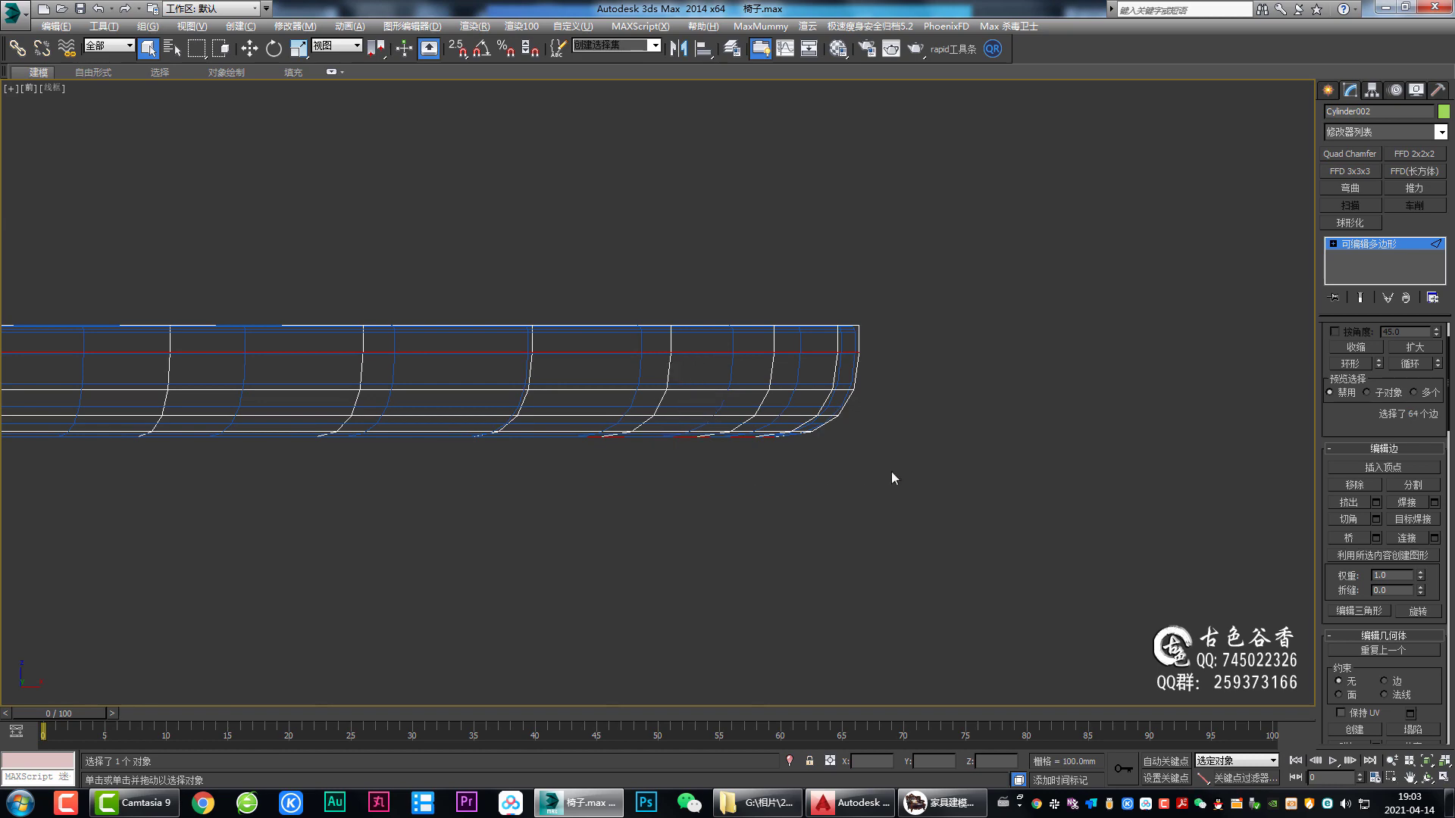
Step: Isolate the seat disc to inspect its rim, then cancel a repeated chamfer
key("p")
key("alt+q")
mouse_move(953, 485)
middle_mouse_down("alt")
mouse_move(938, 399)
mouse_move(802, 447)
middle_mouse_up("alt")
scroll(784, 444, "up", 5)
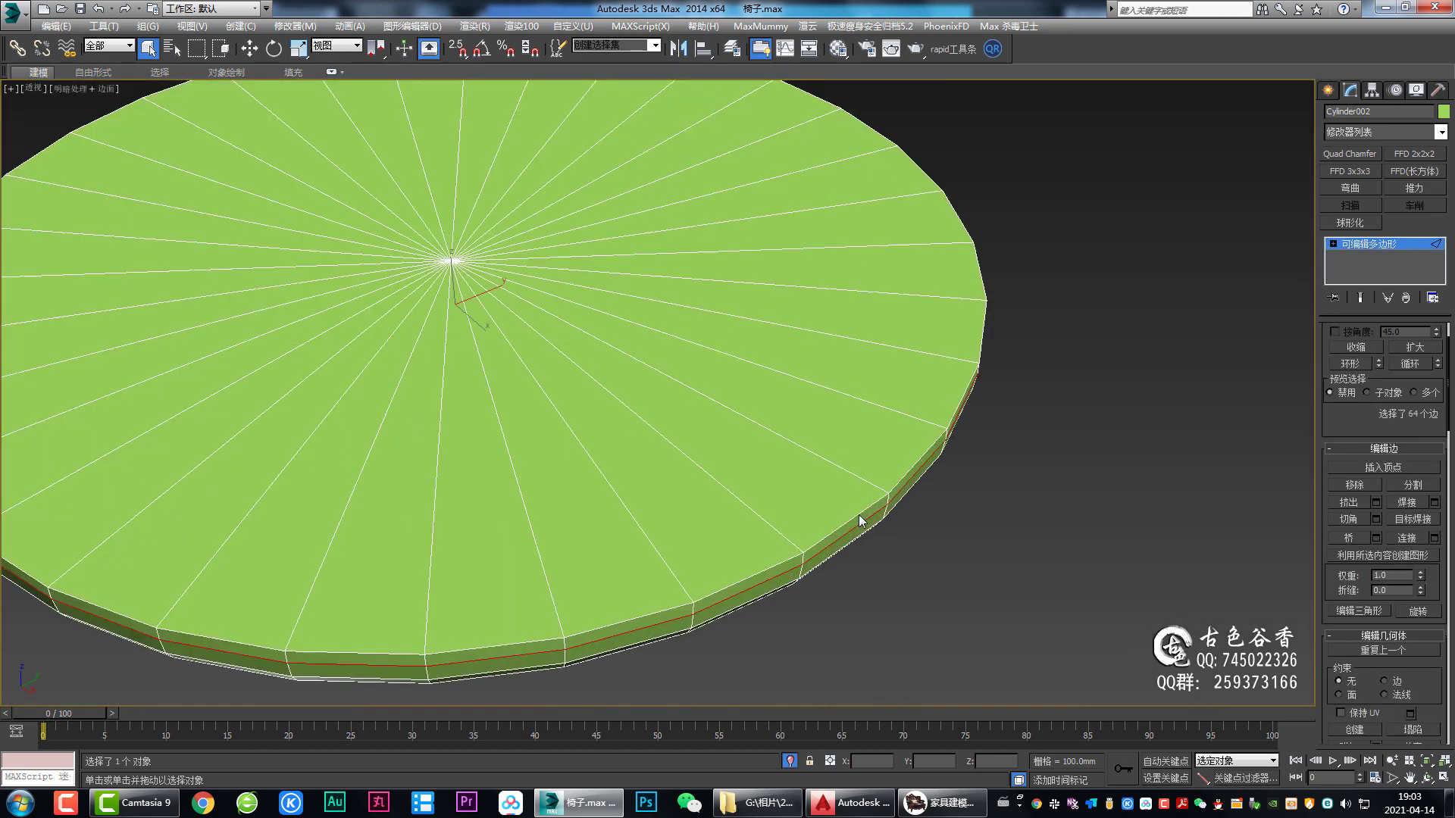
mouse_move(857, 512)
middle_mouse_down("alt")
mouse_move(848, 497)
mouse_move(854, 522)
middle_mouse_up("alt")
key("alt+q")
mouse_move(975, 515)
middle_mouse_down("alt")
mouse_move(912, 566)
mouse_move(938, 526)
middle_mouse_up("alt")
key("alt+q")
scroll(922, 510, "up", 3)
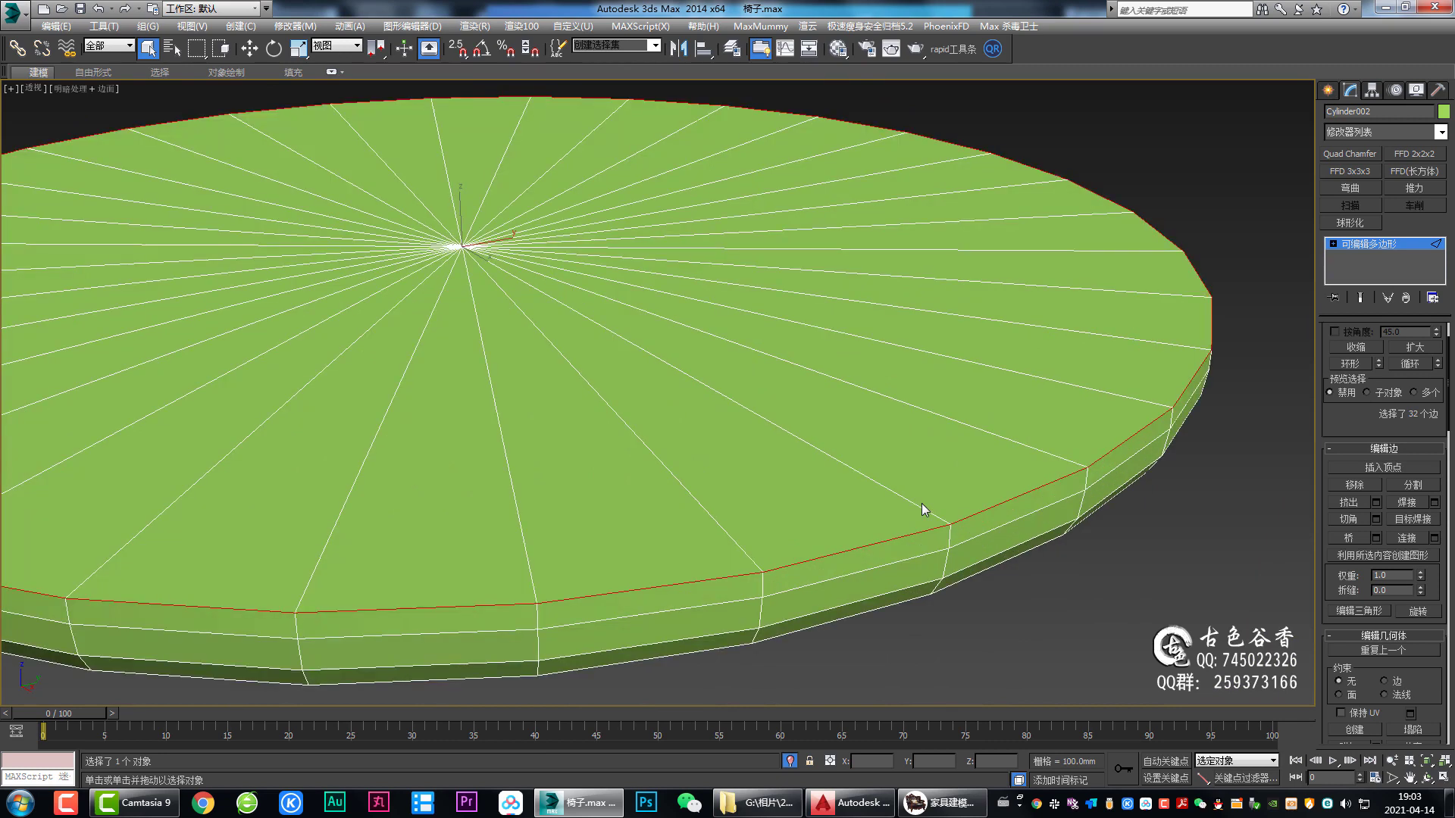
key("ctrl+shift+c")
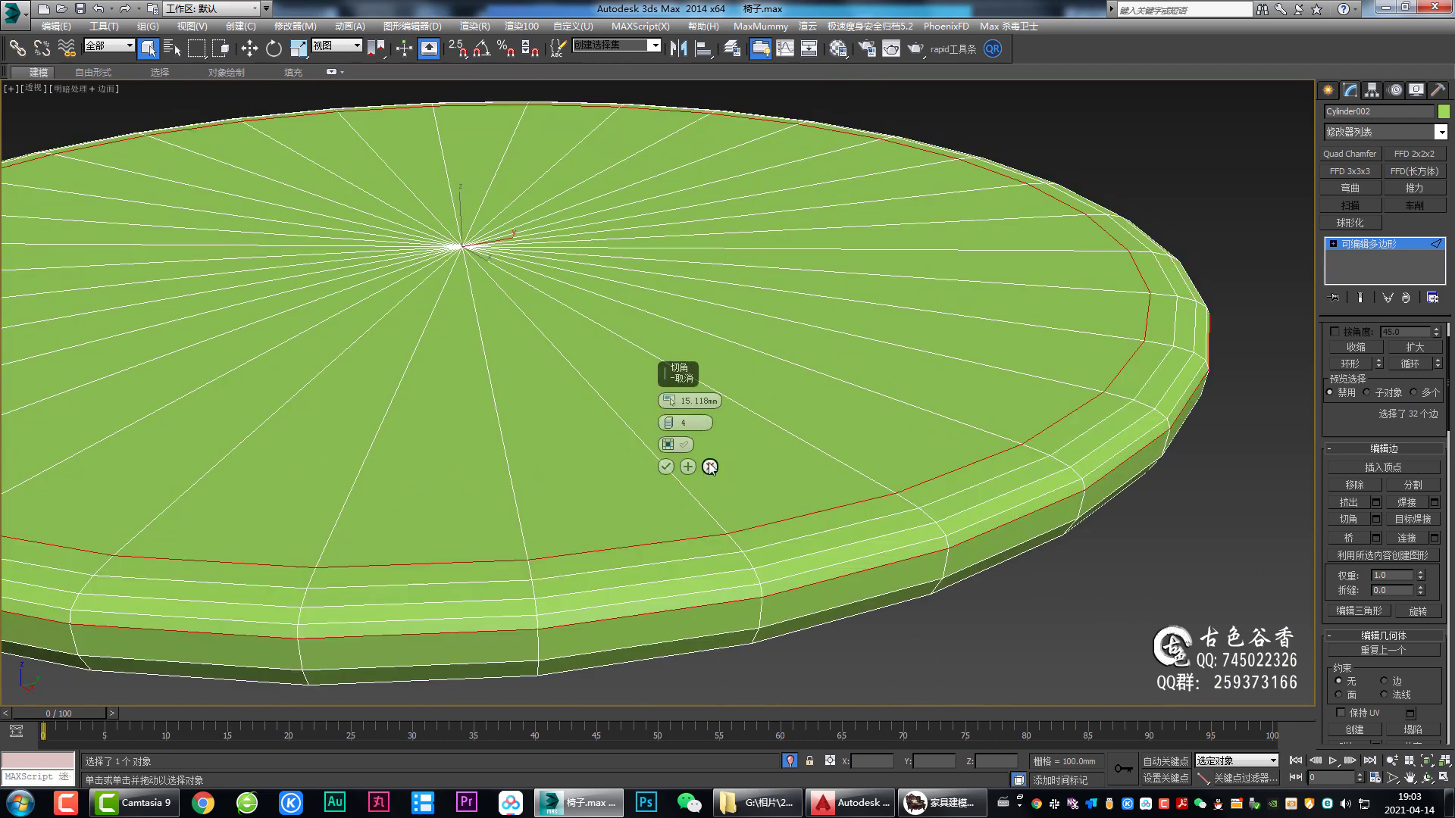
left_click(711, 467)
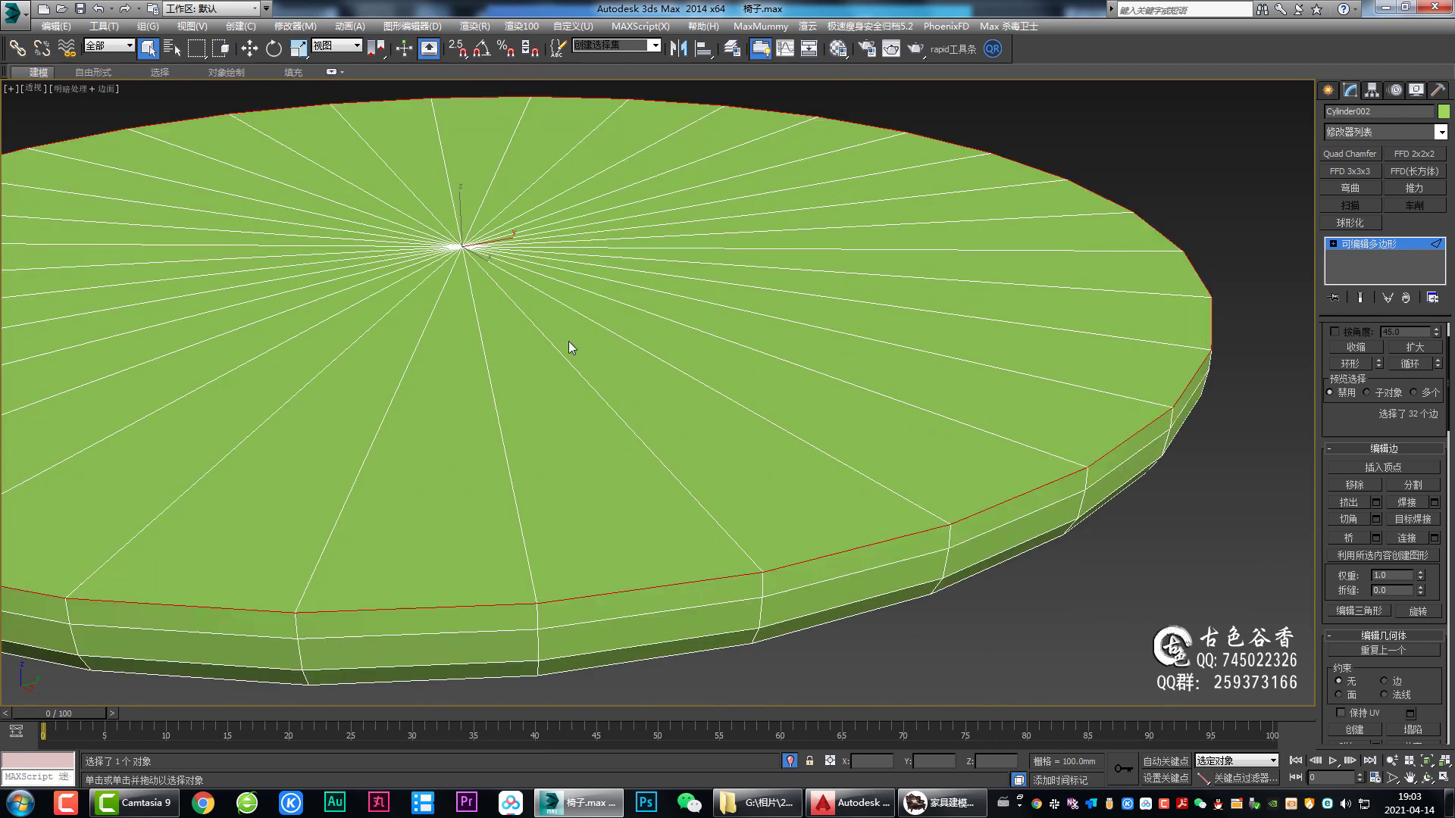
Step: Select the disc's centre vertex, then switch to the disc's top polygons
key("1")
left_click(459, 247)
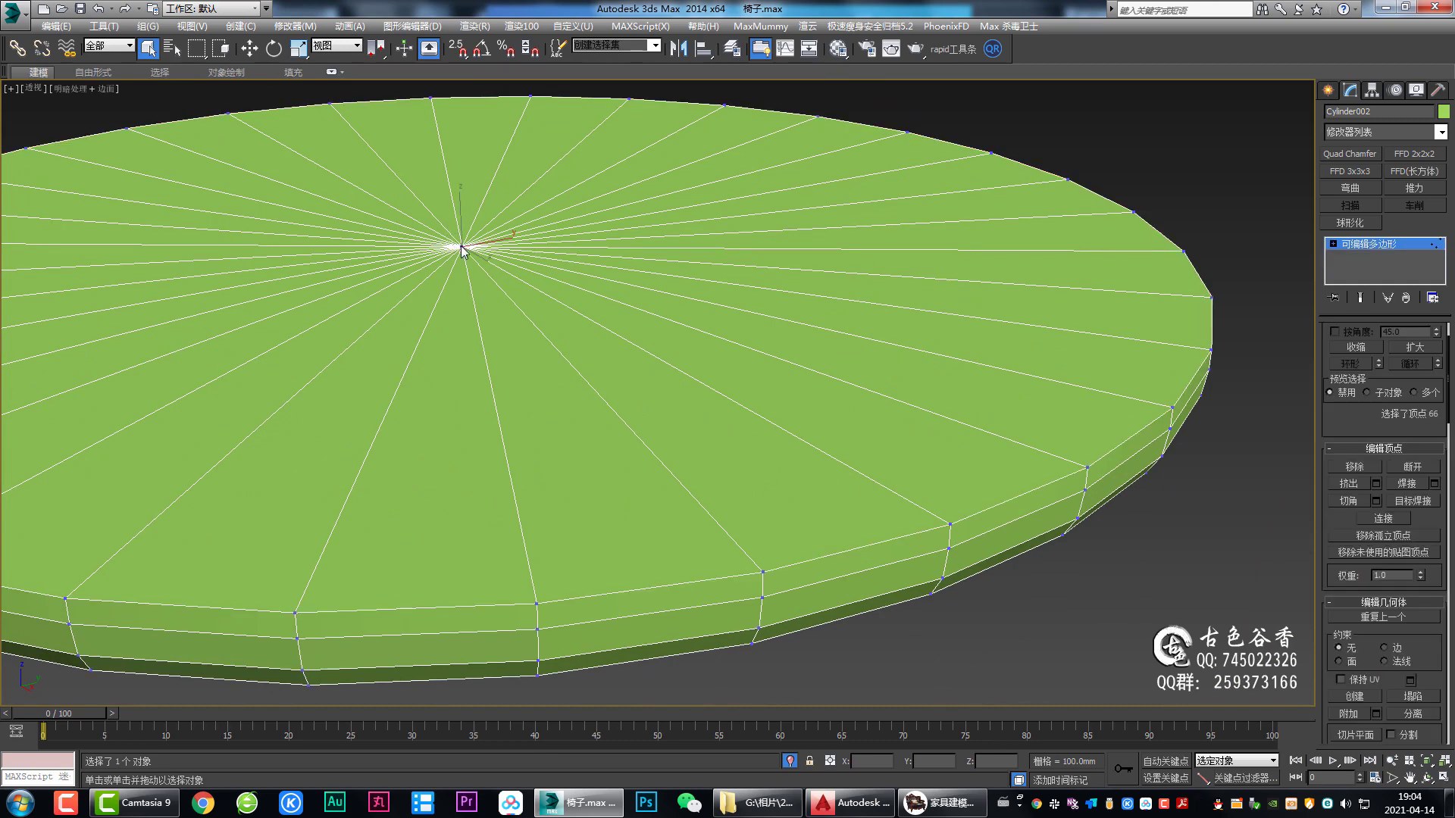
scroll(1332, 419, "up", 3)
left_click(1401, 348, "ctrl")
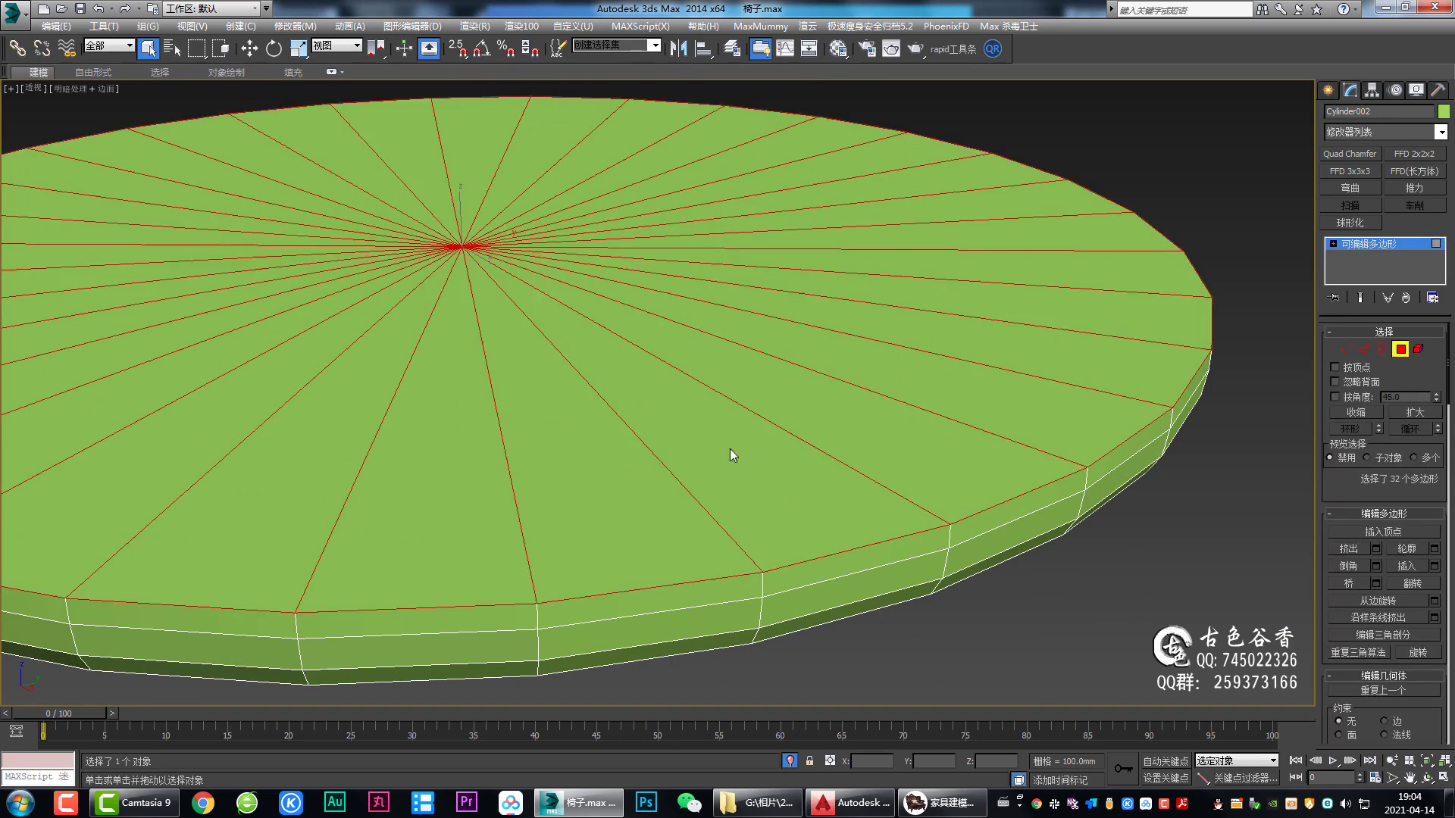
middle_click_drag(729, 448, 806, 430, "alt")
Step: Inset the disc's top faces by about 4 mm, then widen a second inset slightly
left_click(1433, 566)
middle_click_drag(956, 416, 813, 434, "alt")
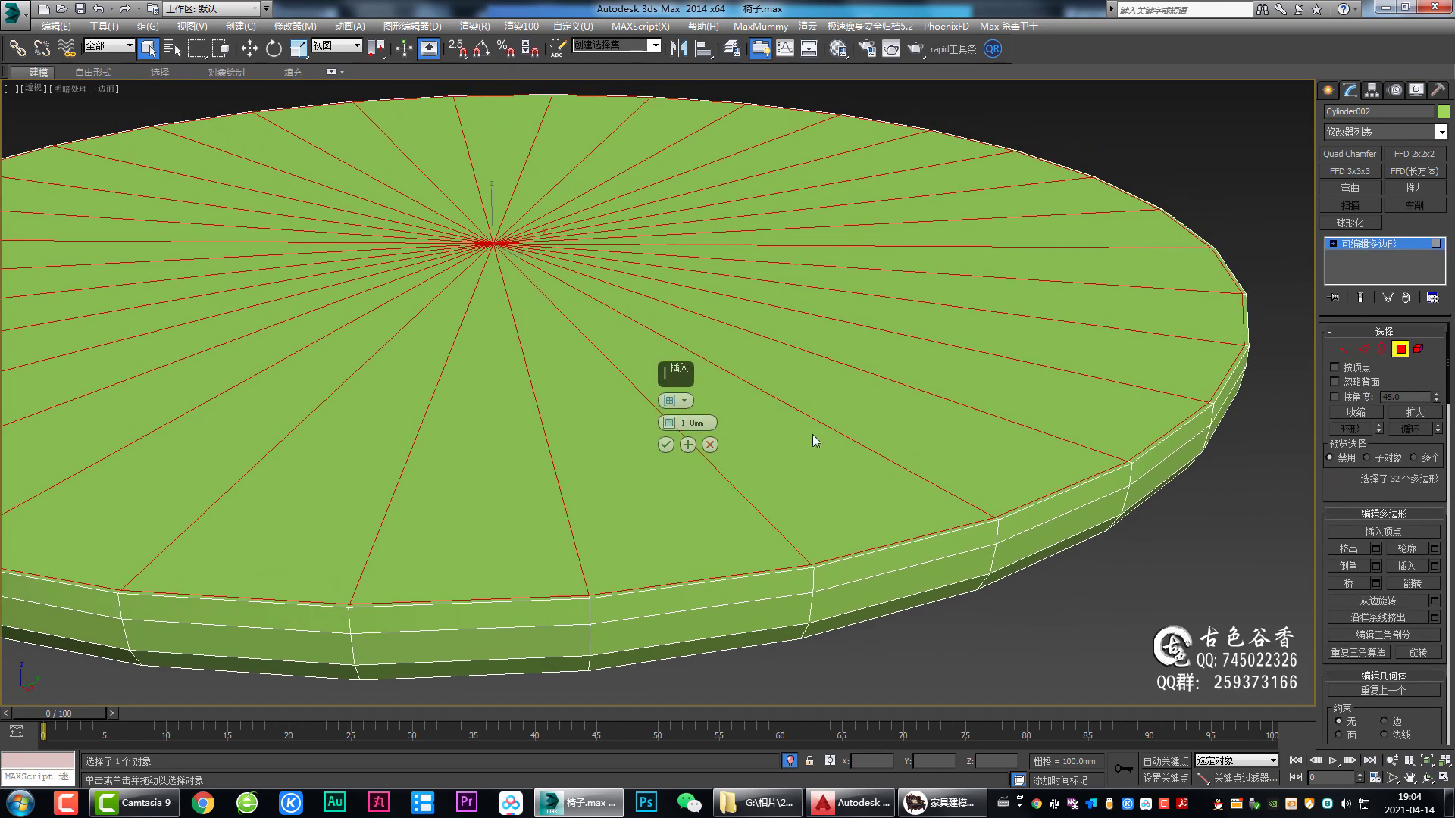
left_click_drag(663, 422, 668, 432)
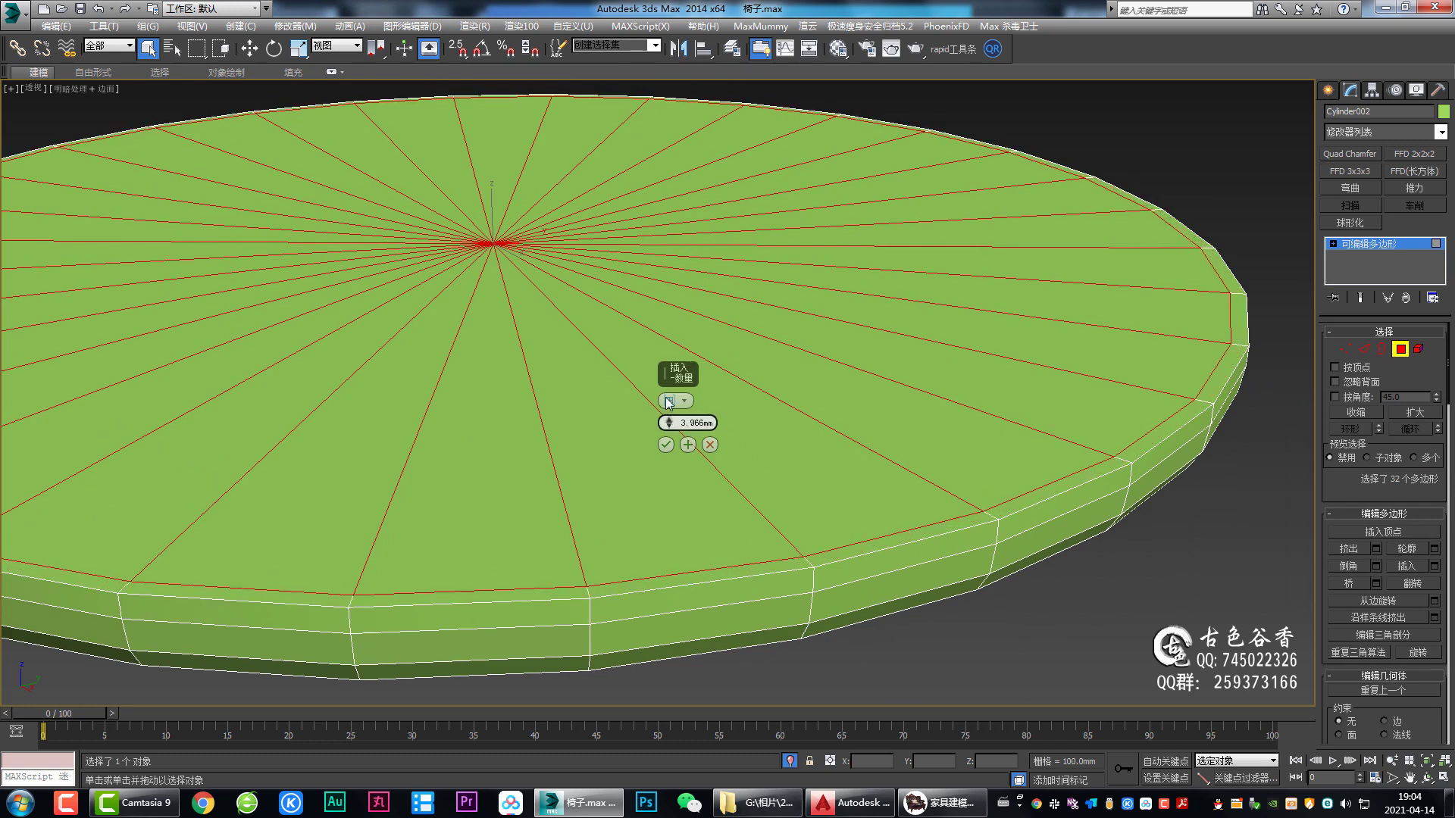
left_click(685, 444)
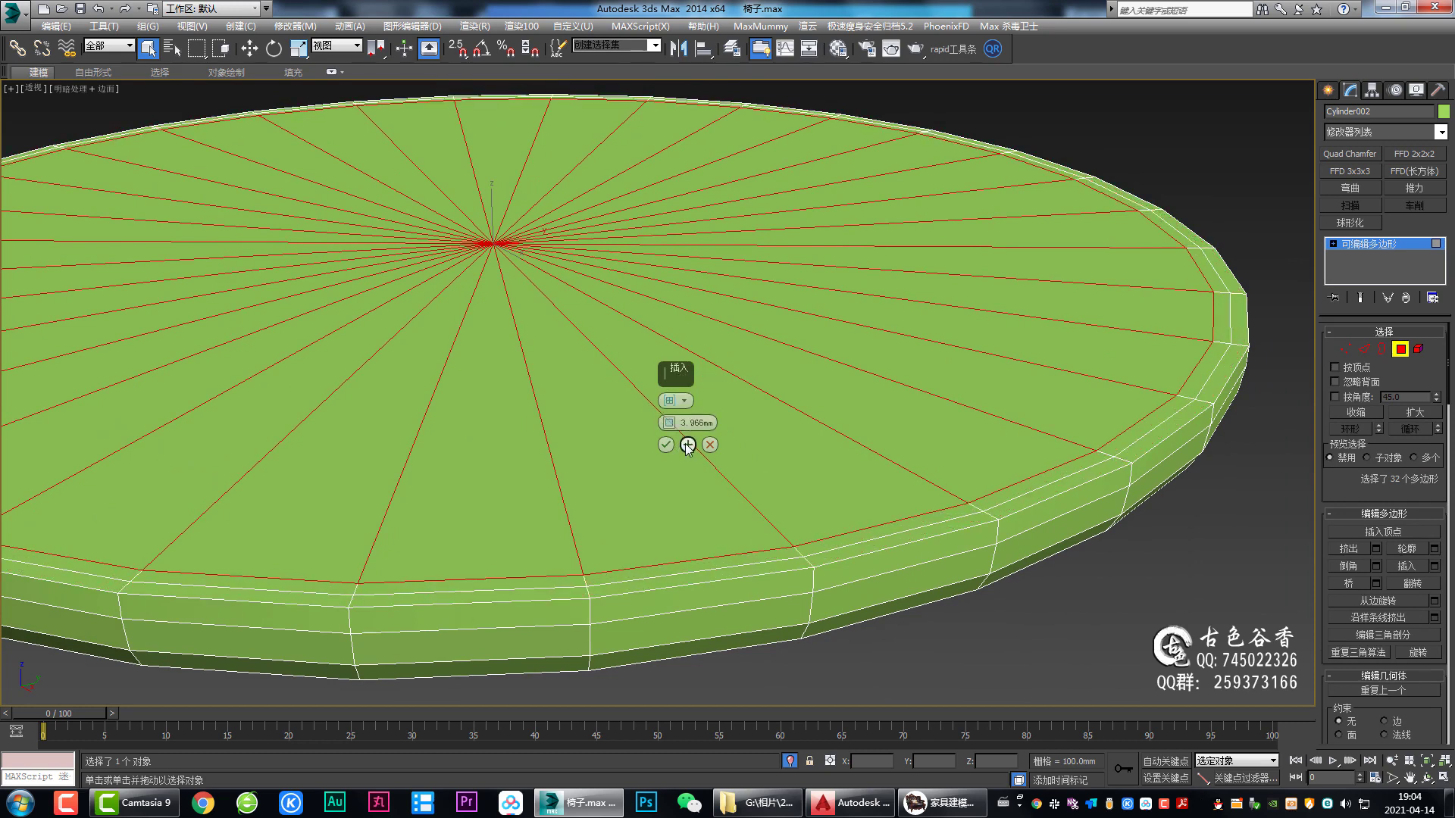
left_click_drag(667, 422, 671, 417)
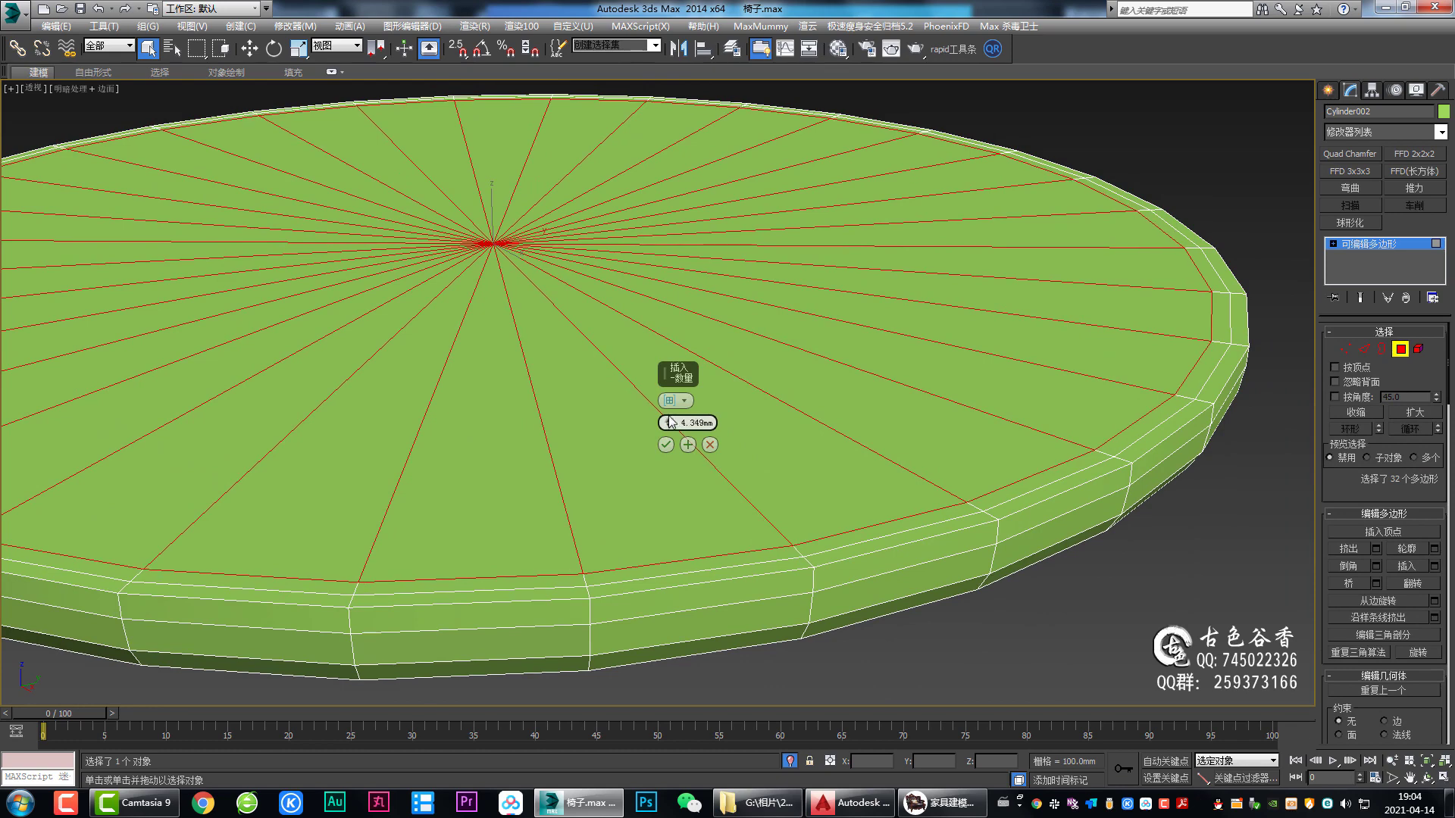
left_click(666, 445)
mouse_move(667, 448)
middle_mouse_down("alt")
mouse_move(813, 347)
mouse_move(620, 389)
middle_mouse_up("alt")
Step: Inset the 32 top faces again to about 5.497 mm and exit Polygon level
key("1")
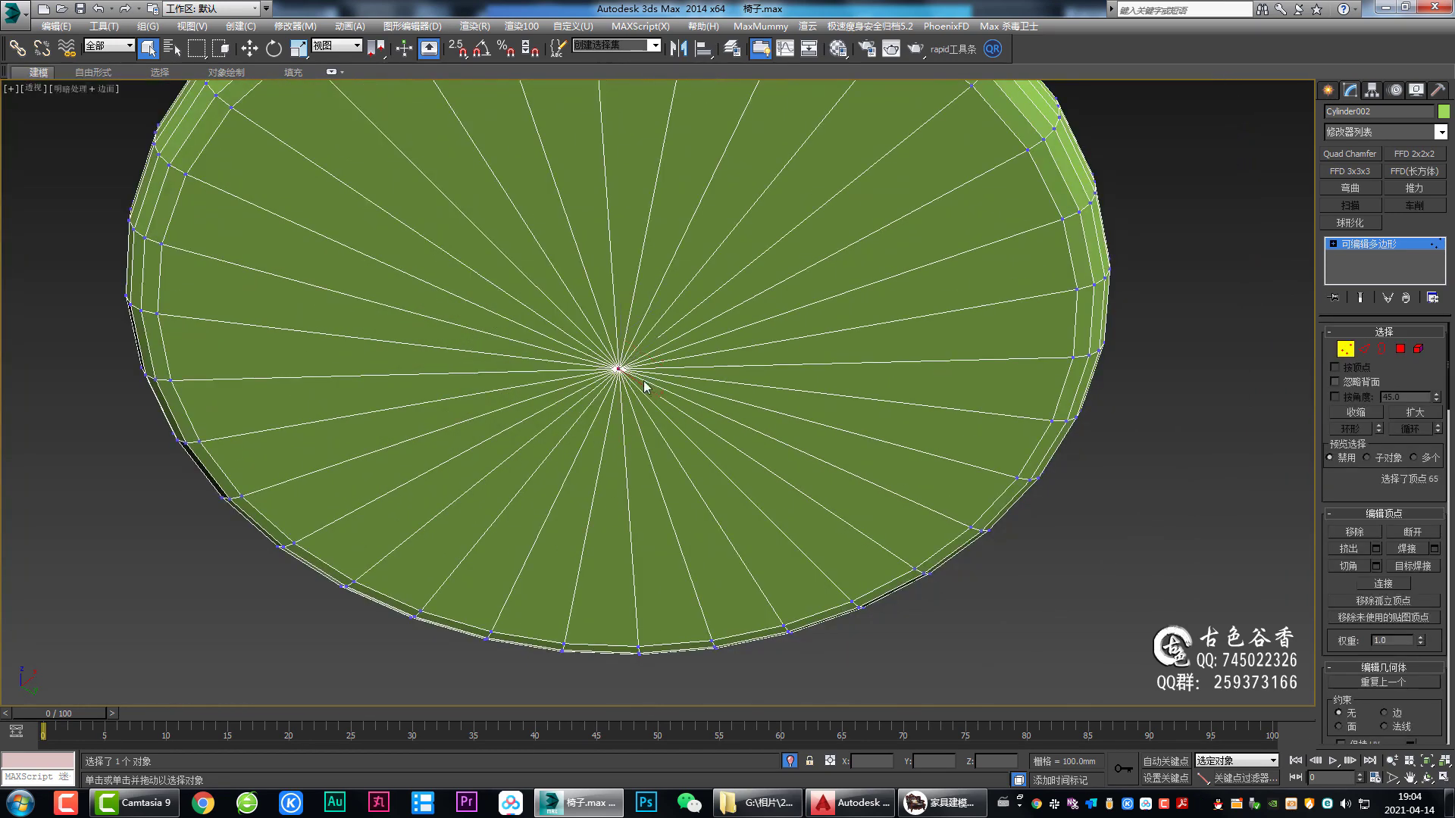
left_click(1399, 349)
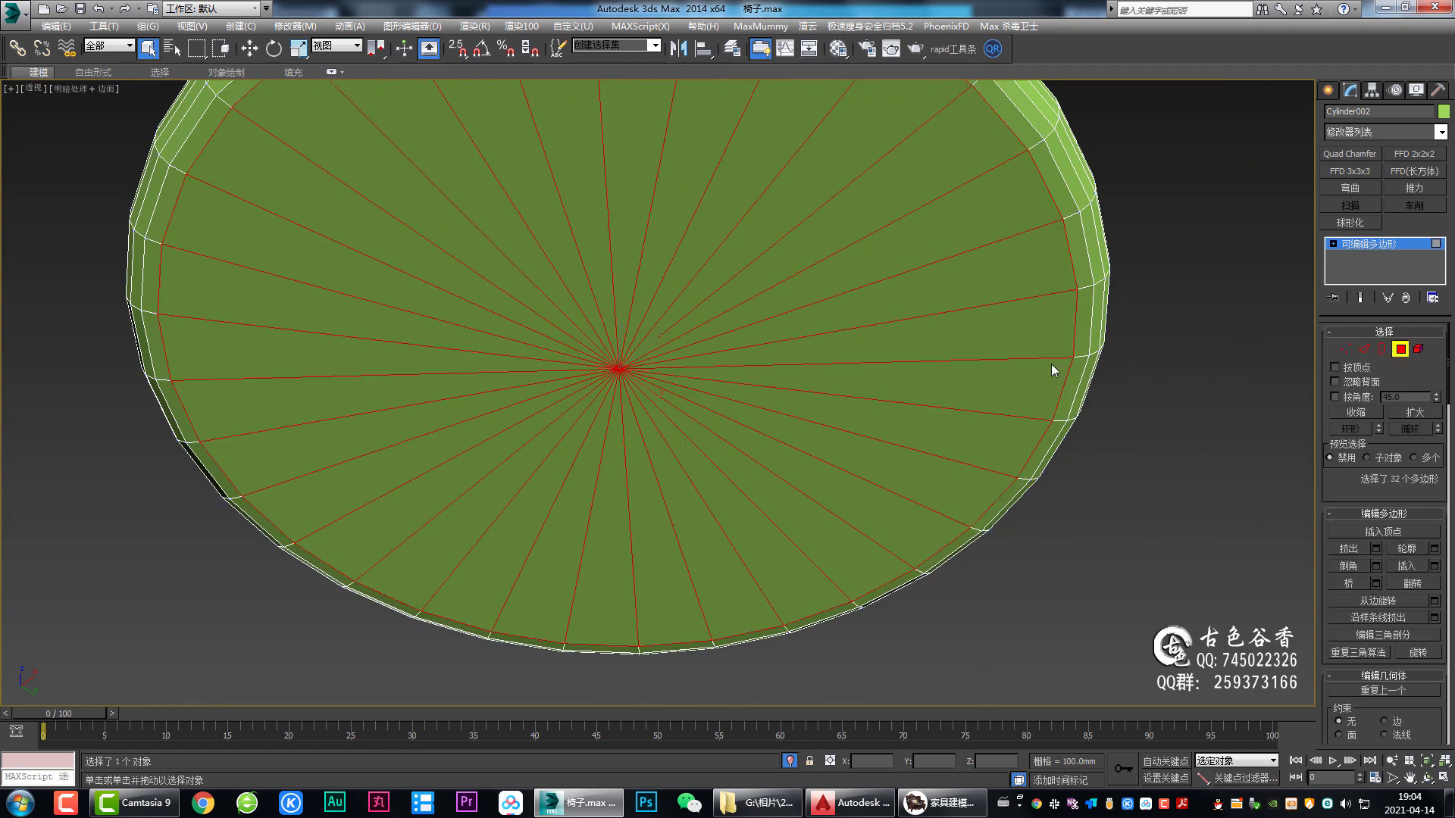
key("semicolon")
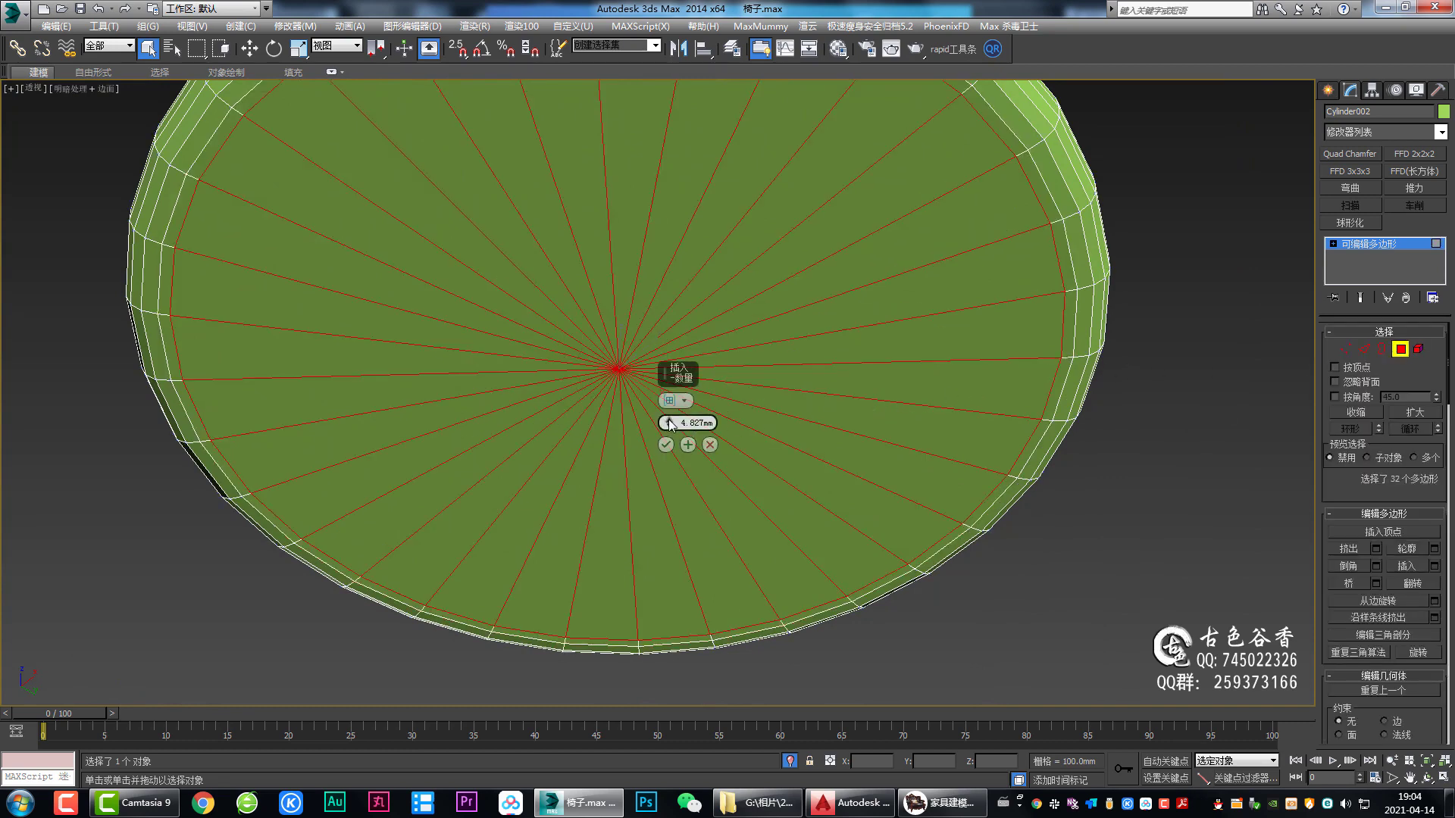
left_click_drag(669, 425, 666, 409)
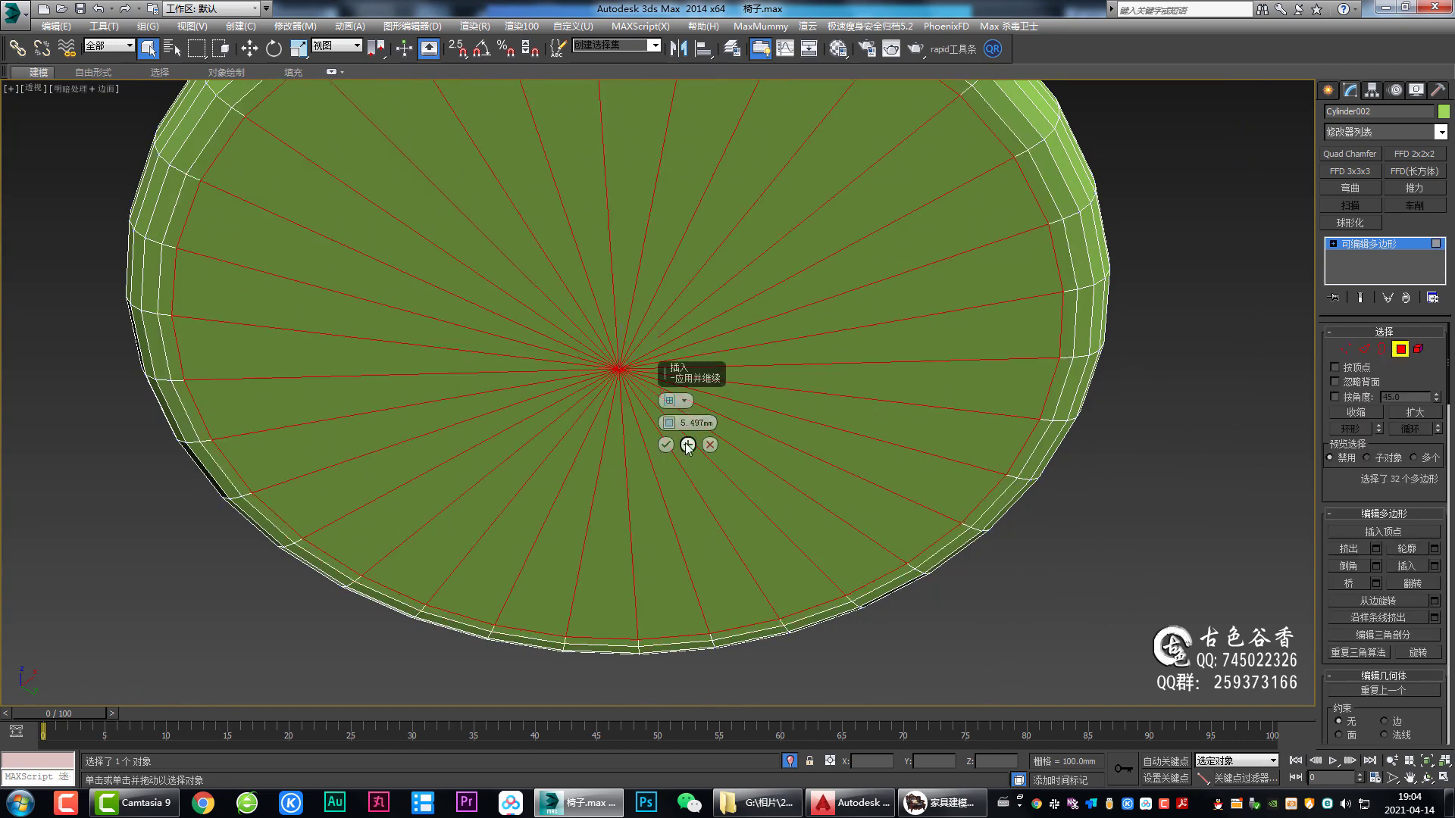
left_click(667, 445)
middle_click_drag(917, 334, 1277, 305, "alt")
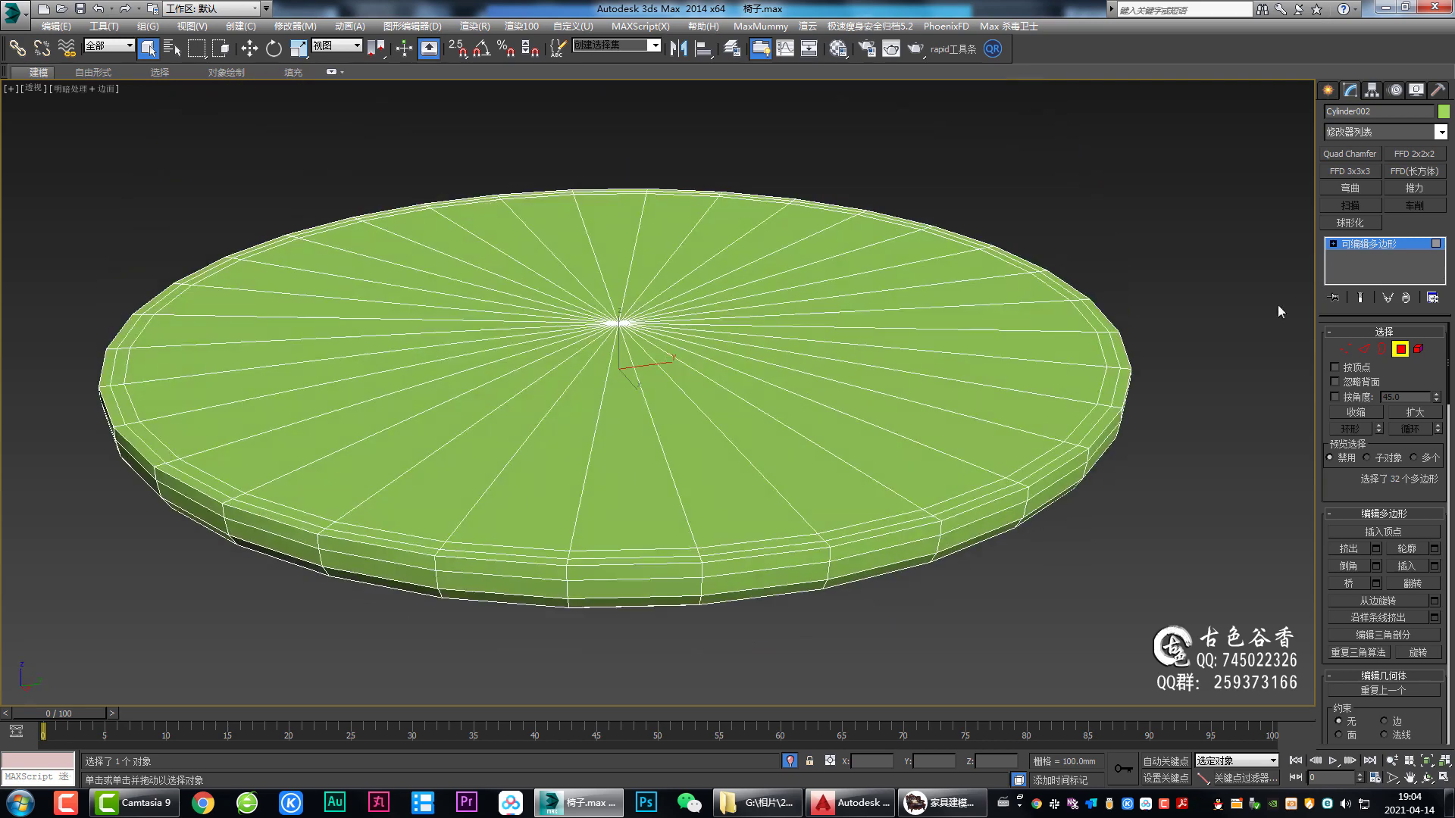
left_click(1356, 244)
Step: Deselect the disc to see its NURMS smoothing, then reselect it at Polygon level
left_click(1192, 294)
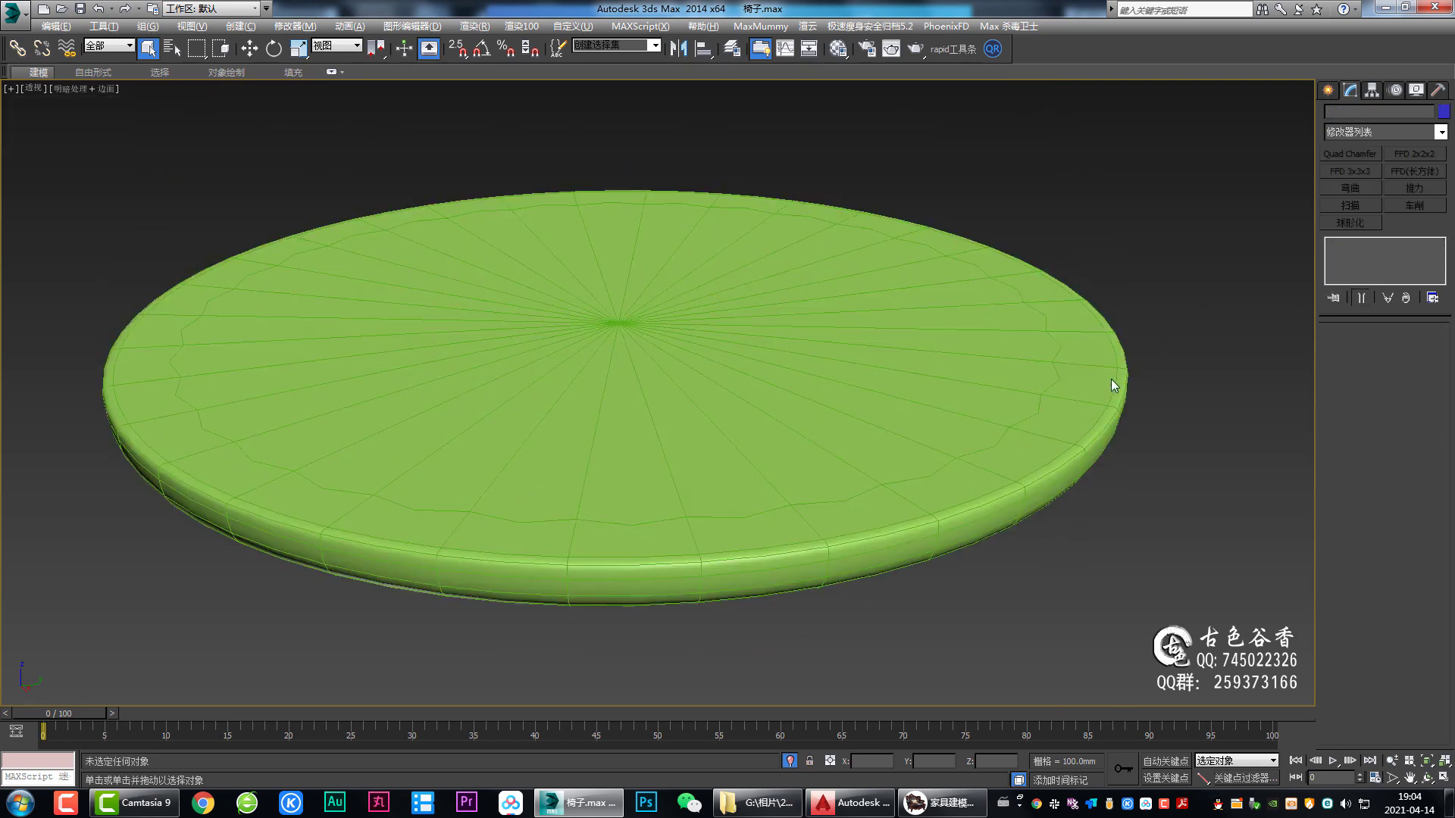
scroll(1110, 379, "up", 2)
left_click(856, 375)
middle_click_drag(931, 394, 917, 341, "alt")
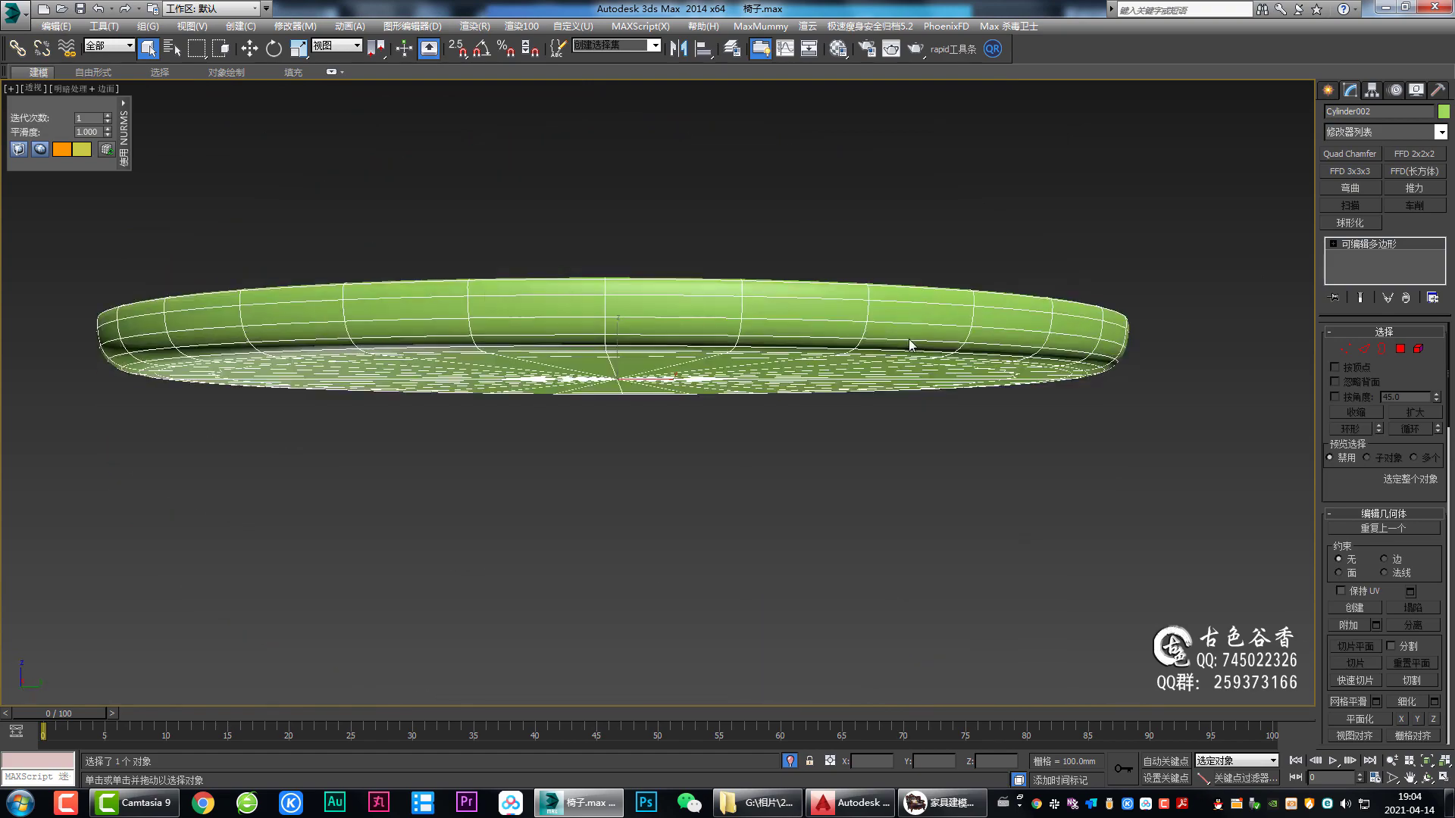
key("4")
Step: In Top view, Shift-drag a disc copy and align it to Rectangle001's X/Y centres
key("alt+w")
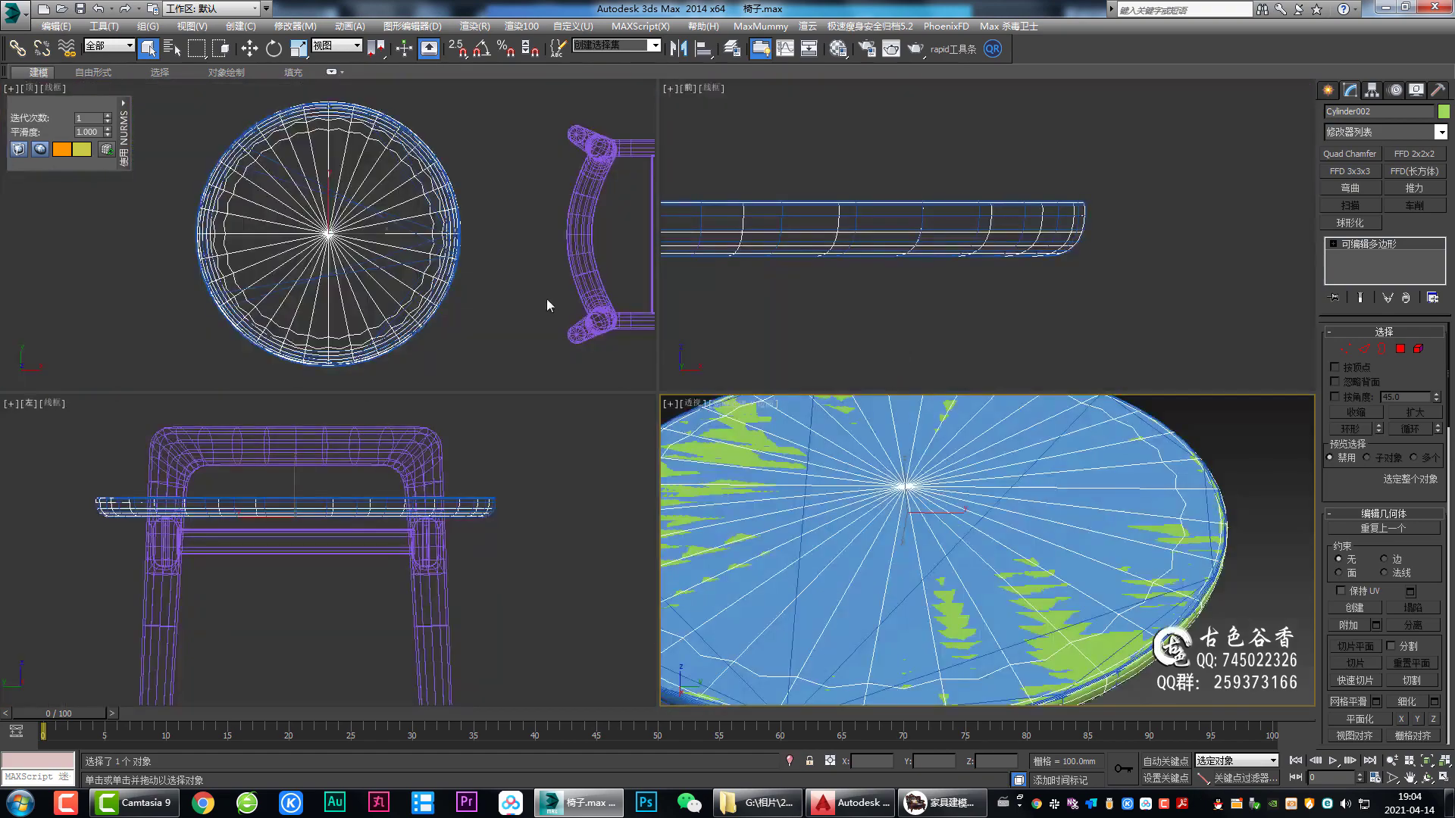
key("alt+w")
scroll(469, 326, "down", 3)
key("w")
left_click_drag(455, 344, 896, 377, "shift")
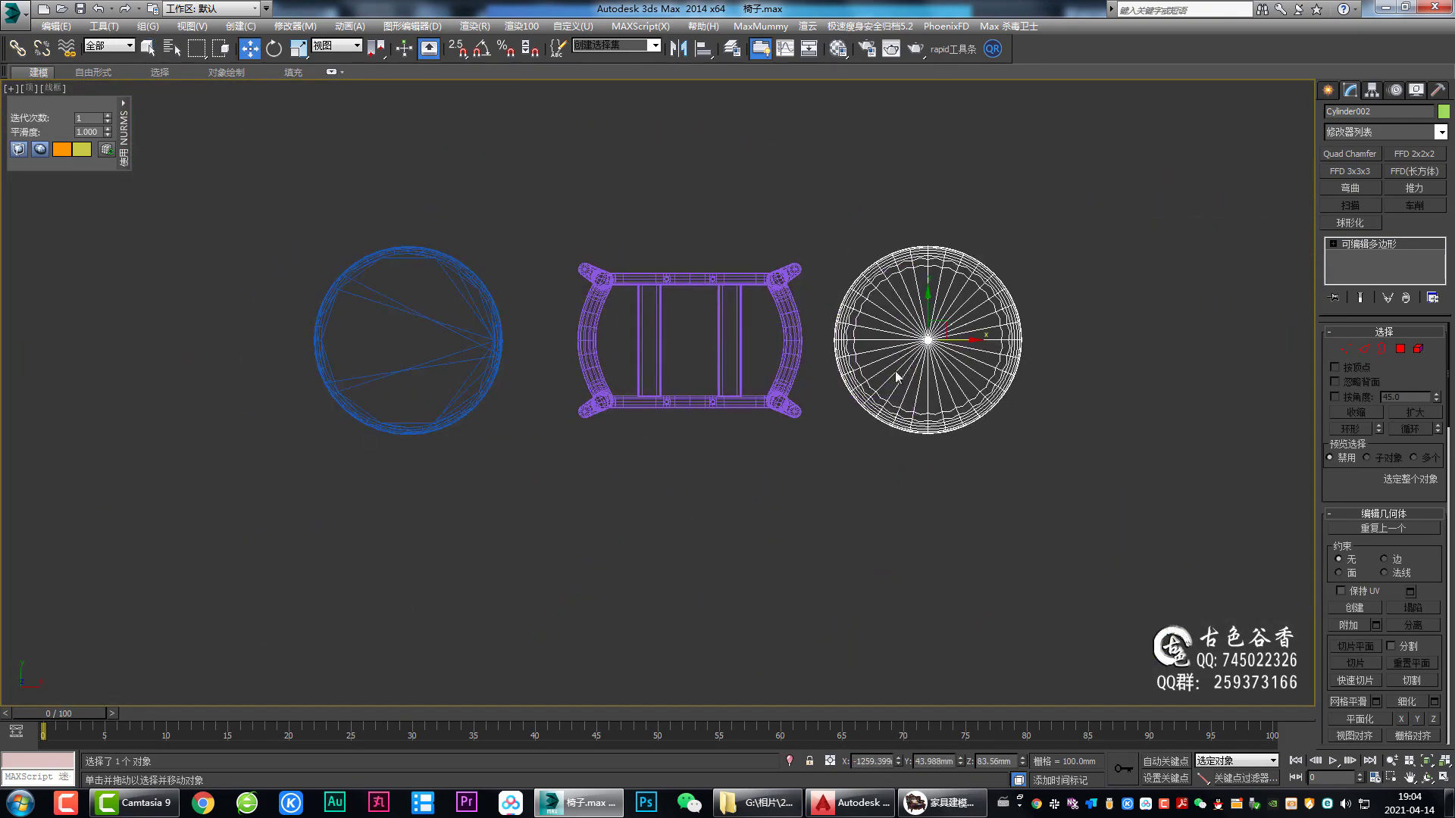
key("alt+a")
left_click(715, 285)
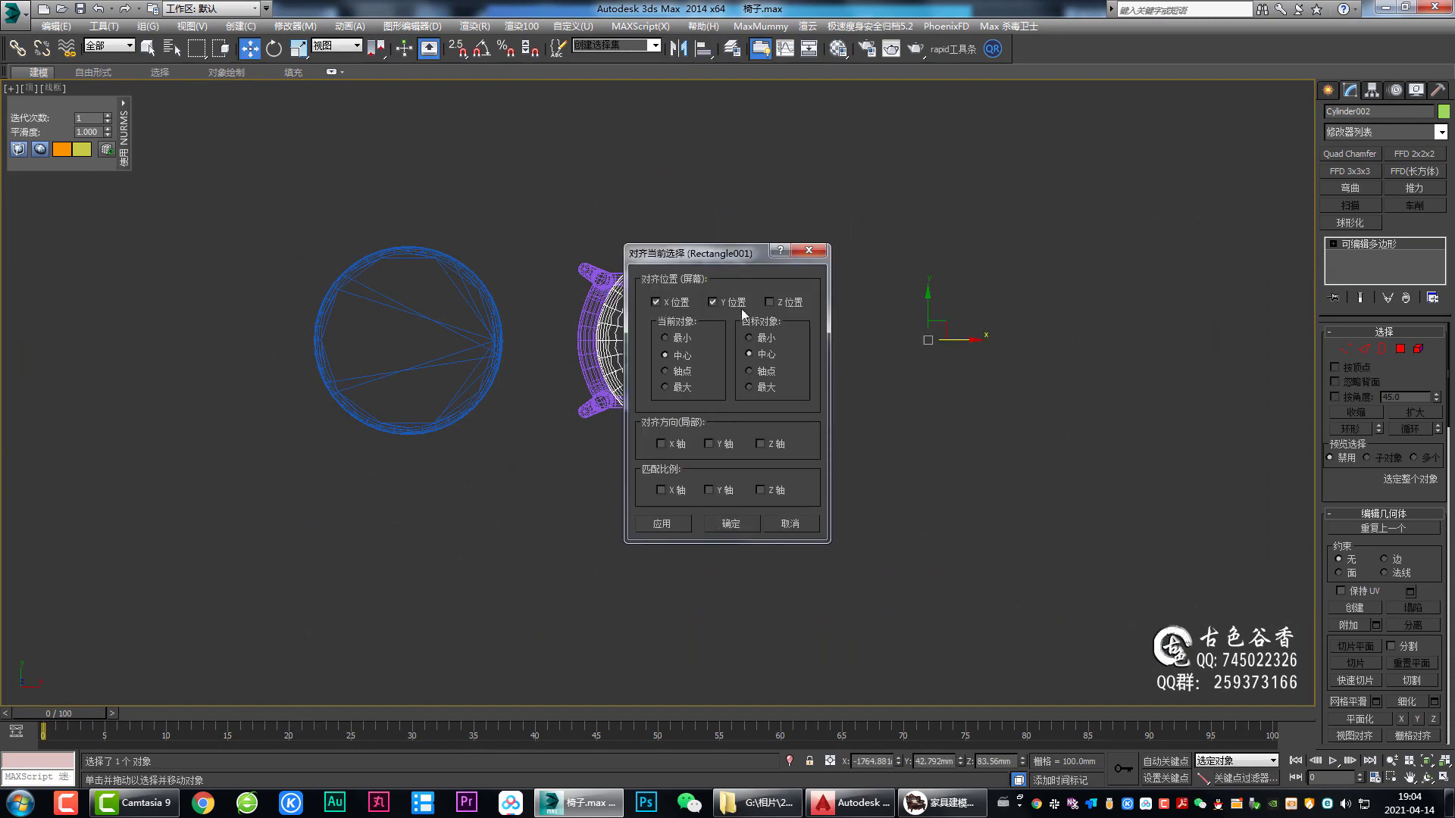
Step: Delete the spare blue disc Cylinder001 in the Perspective view
key("q")
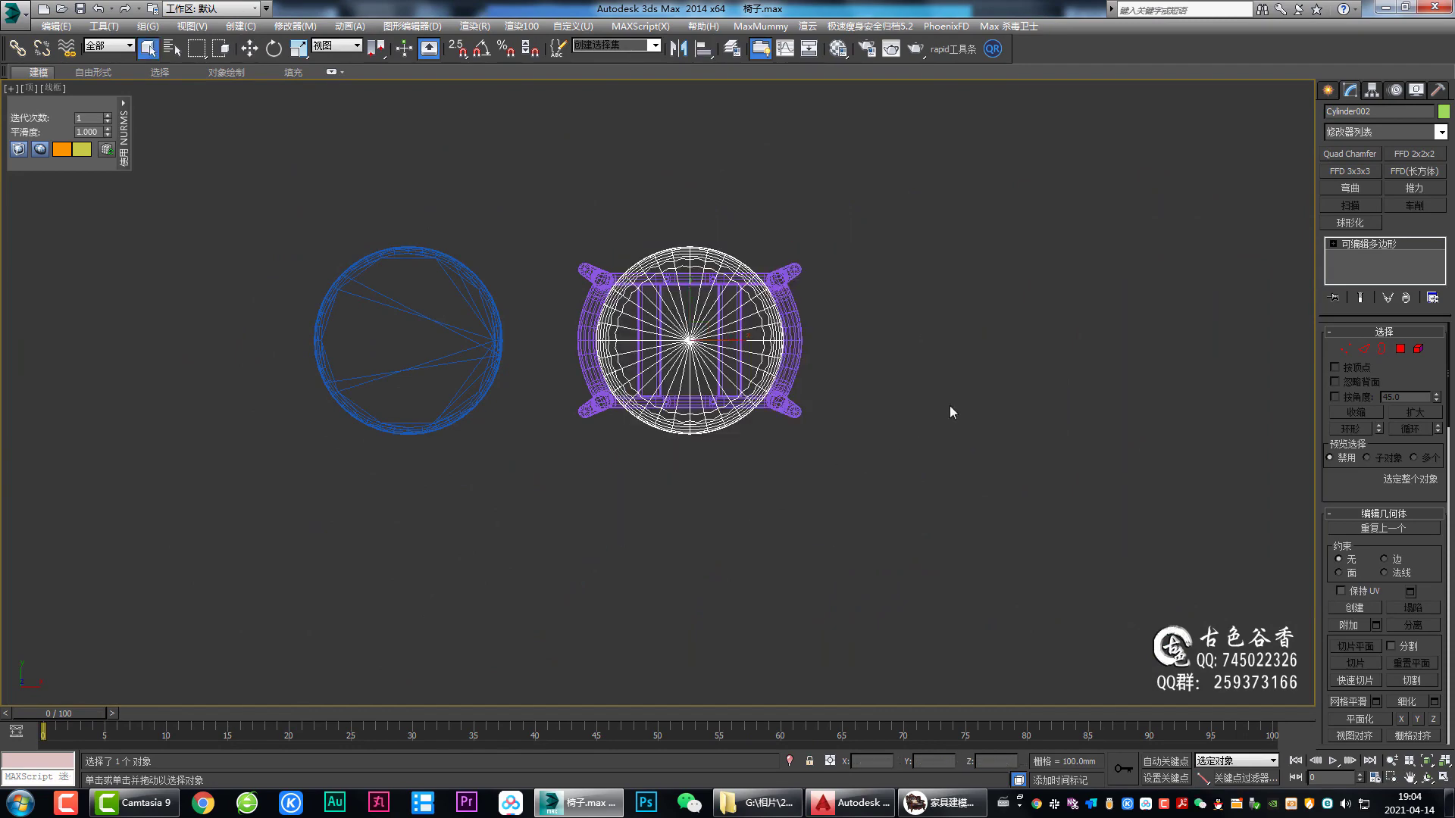
key("alt+w")
right_click(1062, 474)
key("alt+w")
scroll(985, 447, "down", 3)
mouse_move(942, 434)
middle_mouse_down("alt")
mouse_move(797, 413)
mouse_move(839, 424)
mouse_move(1076, 247)
middle_mouse_up("alt")
left_click(1076, 250)
key("Delete")
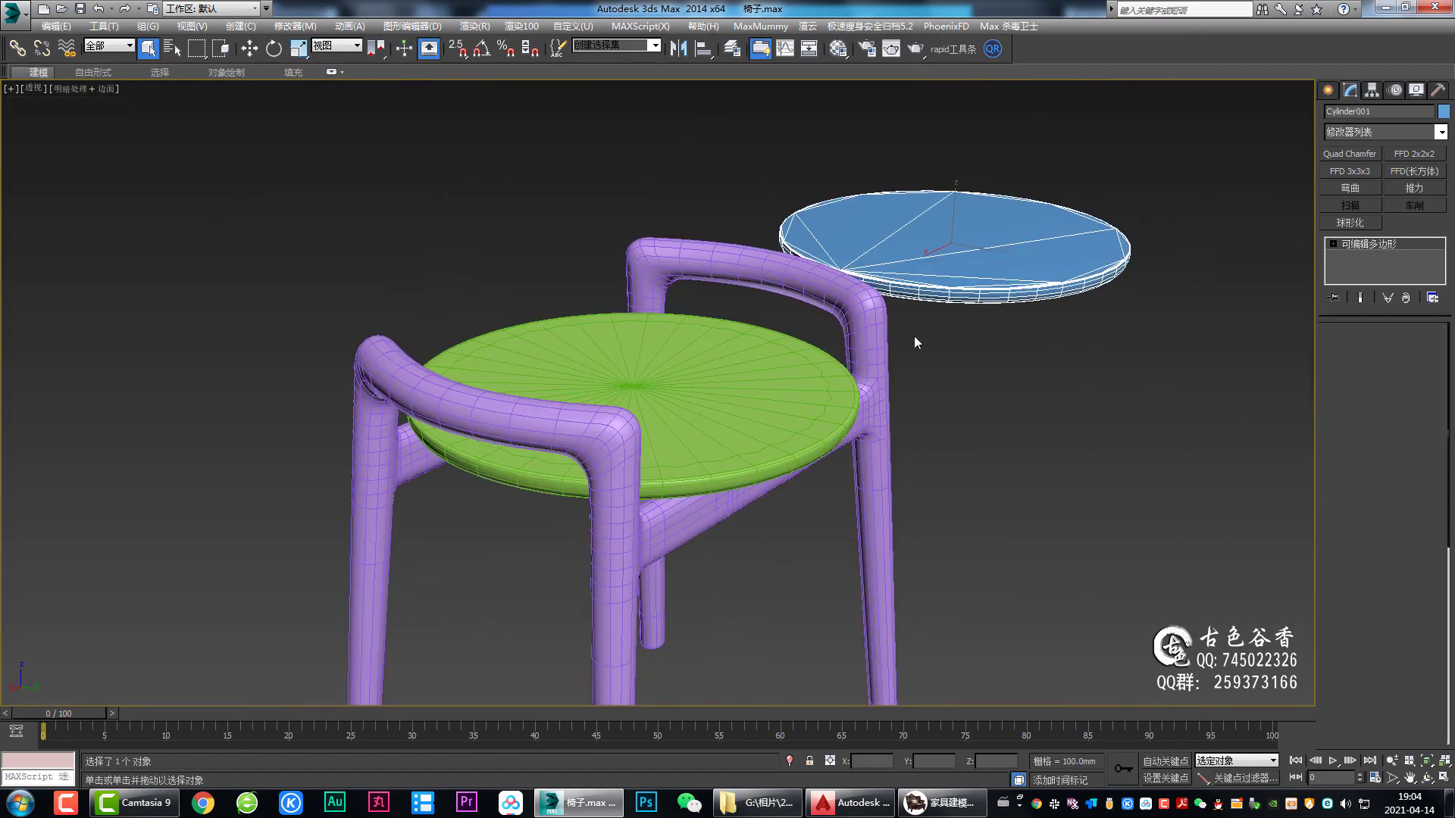
Step: Orbit down onto the seat and select the green disc Cylinder002
middle_click_drag(733, 416, 787, 435, "alt")
scroll(735, 373, "up", 3)
mouse_move(735, 373)
middle_mouse_down("alt")
mouse_move(777, 341)
mouse_move(709, 428)
mouse_move(716, 454)
mouse_move(803, 400)
mouse_move(885, 302)
mouse_move(972, 311)
middle_mouse_up("alt")
scroll(803, 403, "down", 3)
scroll(920, 337, "up", 3)
left_click(721, 322)
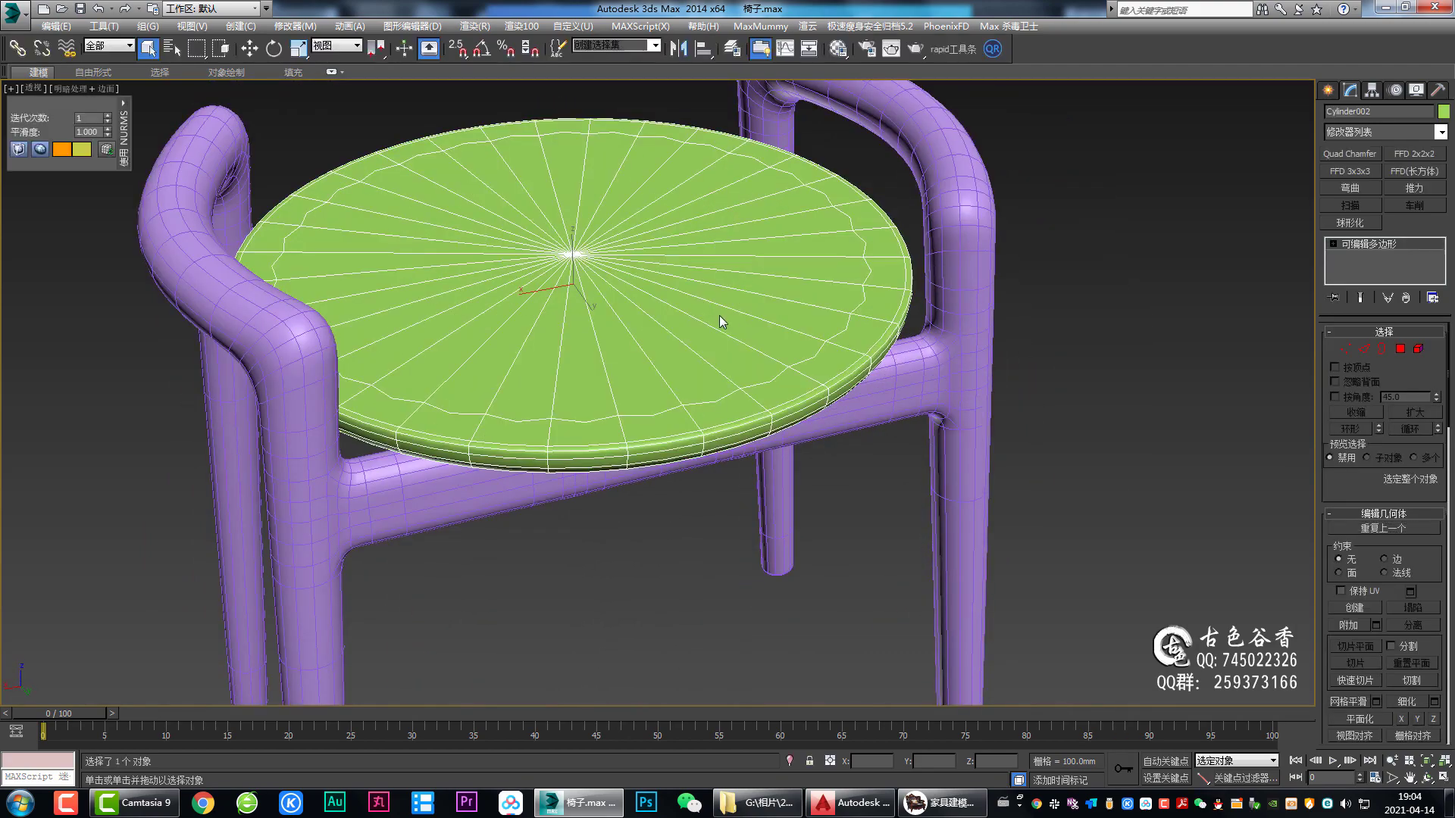
key("alt+w")
Step: In Top view, uniformly scale all seat vertices so the disc fits inside the frame
right_click(539, 275)
key("alt+w")
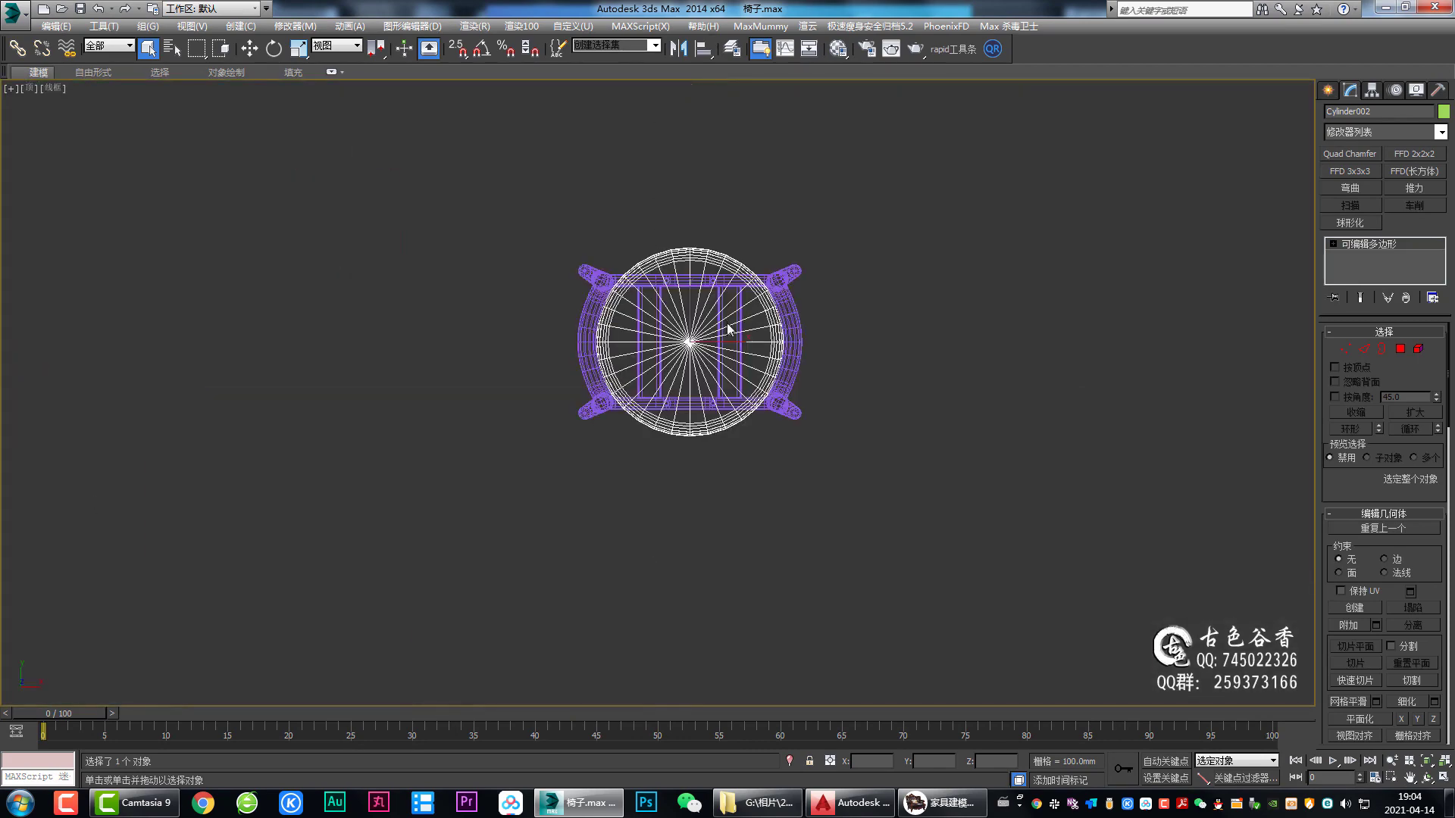
key("1")
key("ctrl+a")
scroll(697, 333, "up", 3)
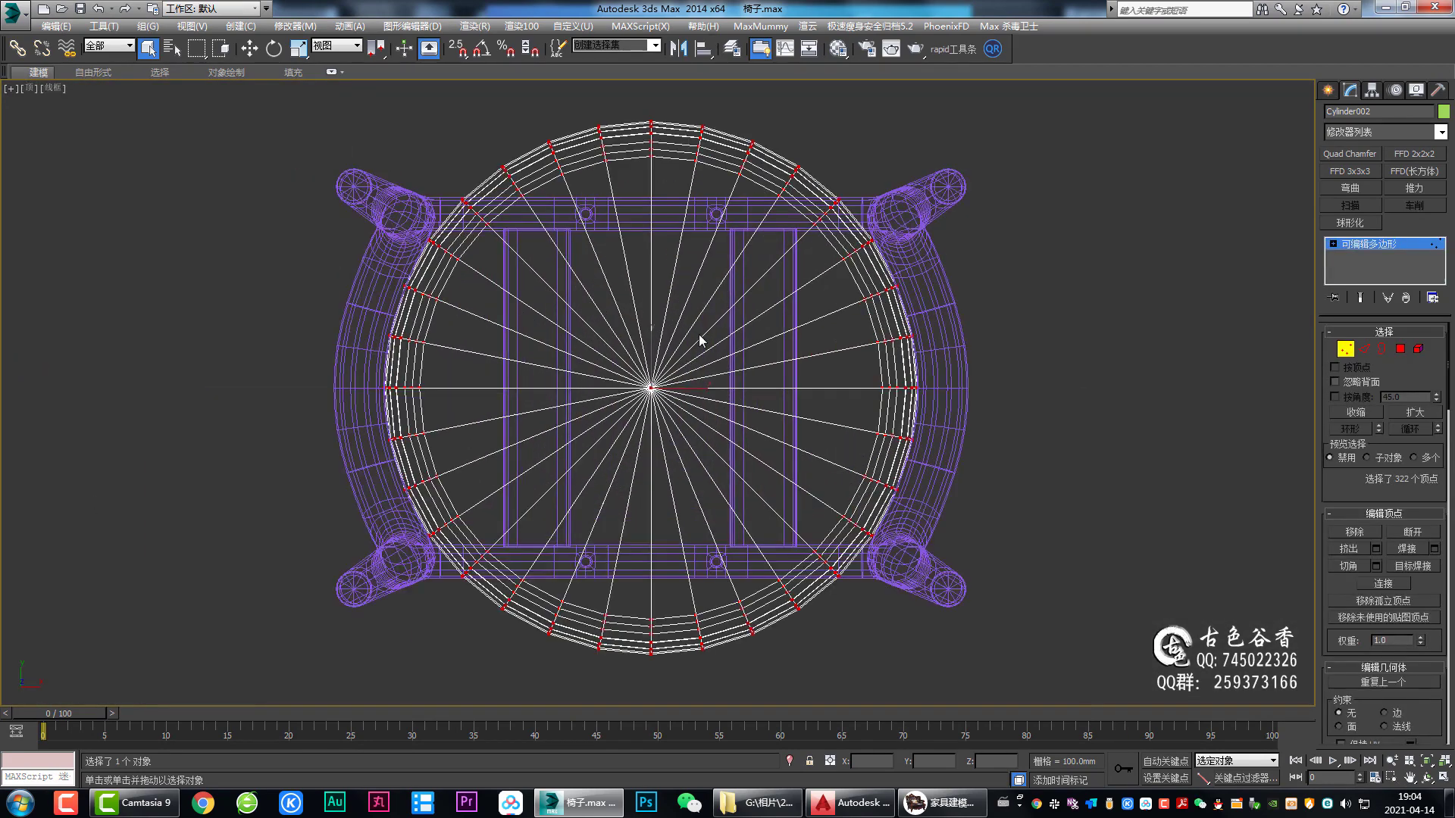
key("r")
left_click_drag(677, 373, 677, 386)
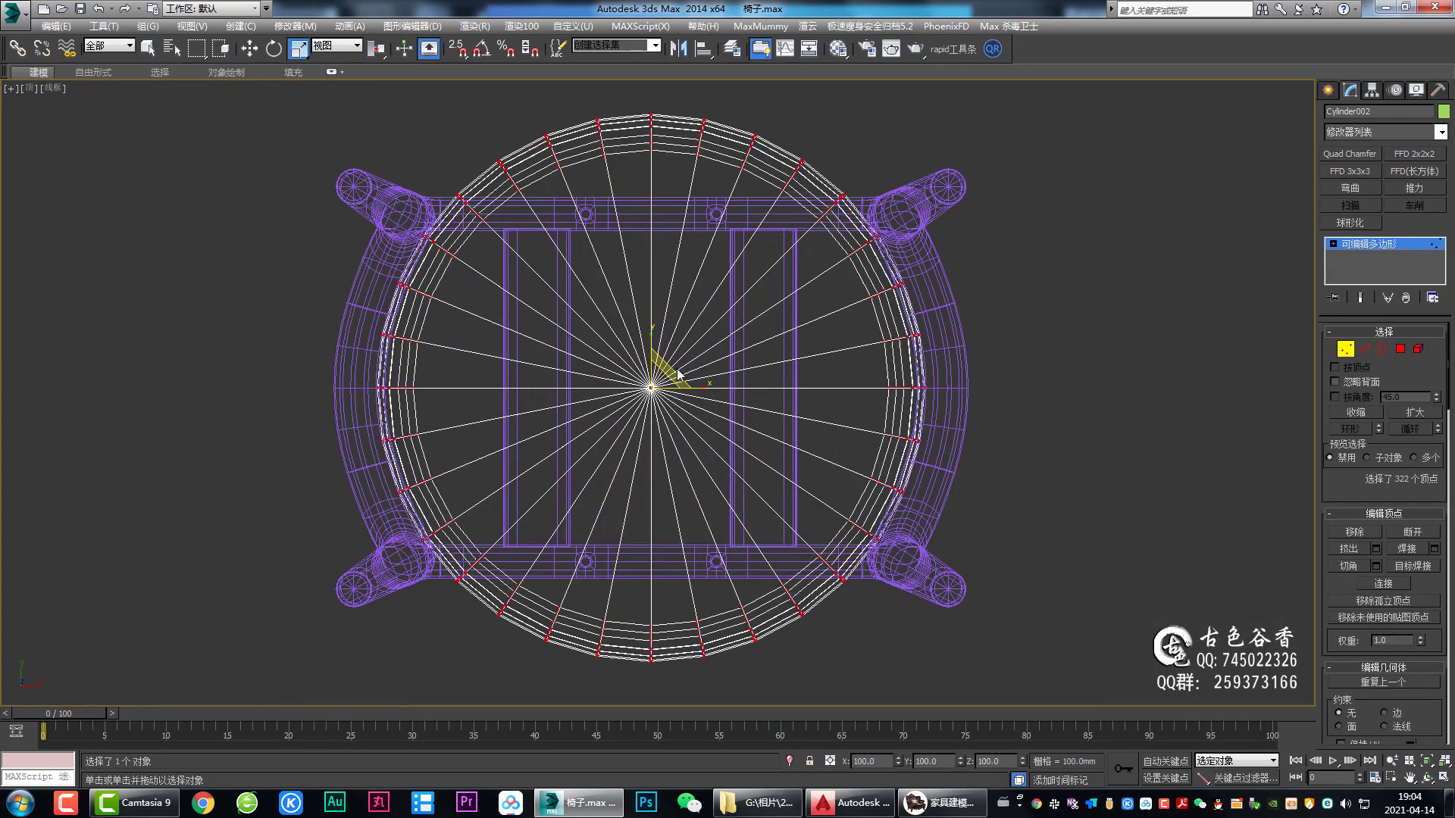
Step: Exit vertex editing, deselect the seat, and view it from a lower Perspective angle
key("alt+w")
right_click(964, 415)
key("alt+w")
middle_click_drag(964, 415, 961, 414, "alt")
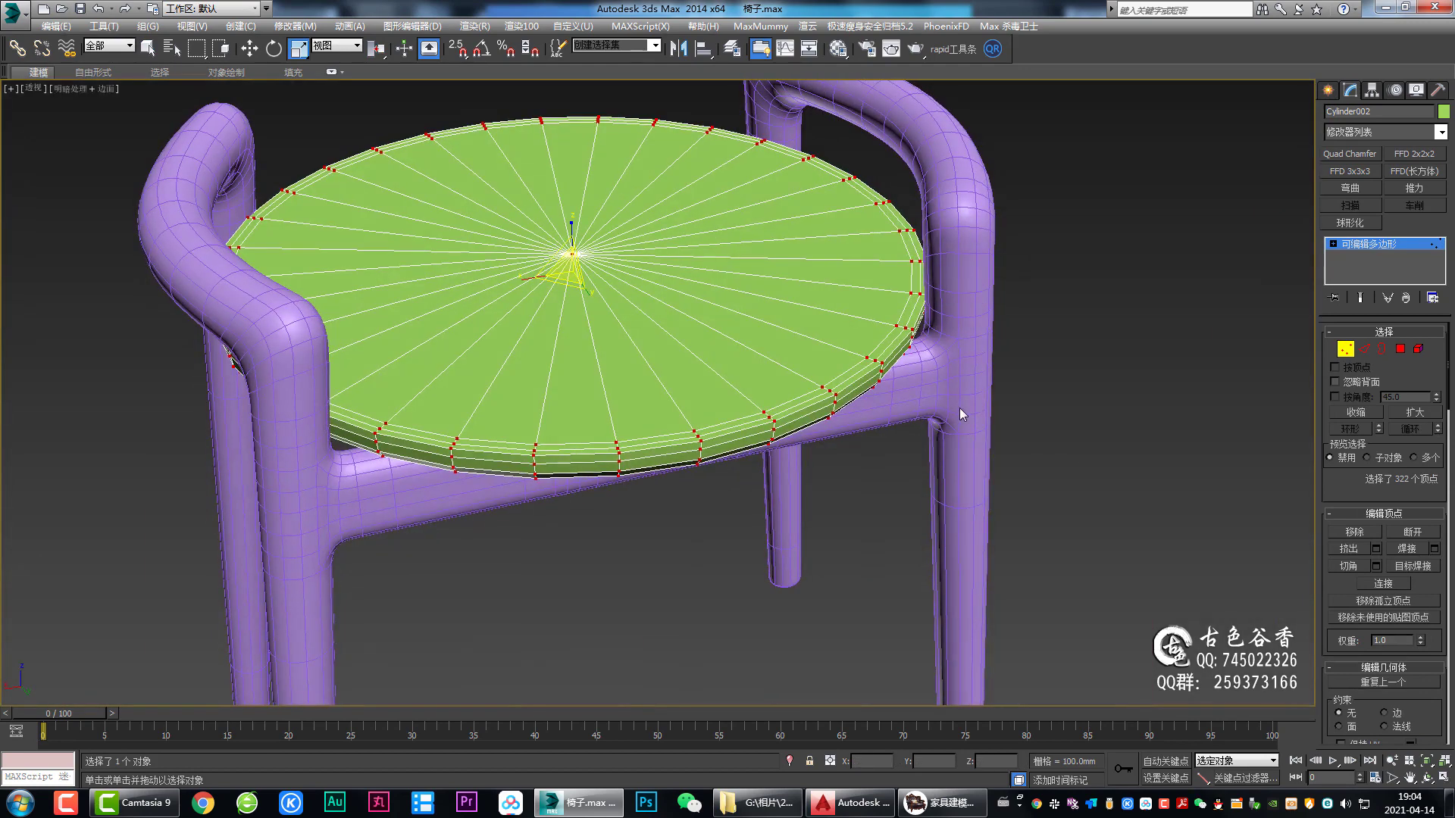
left_click(1374, 249)
left_click(975, 335)
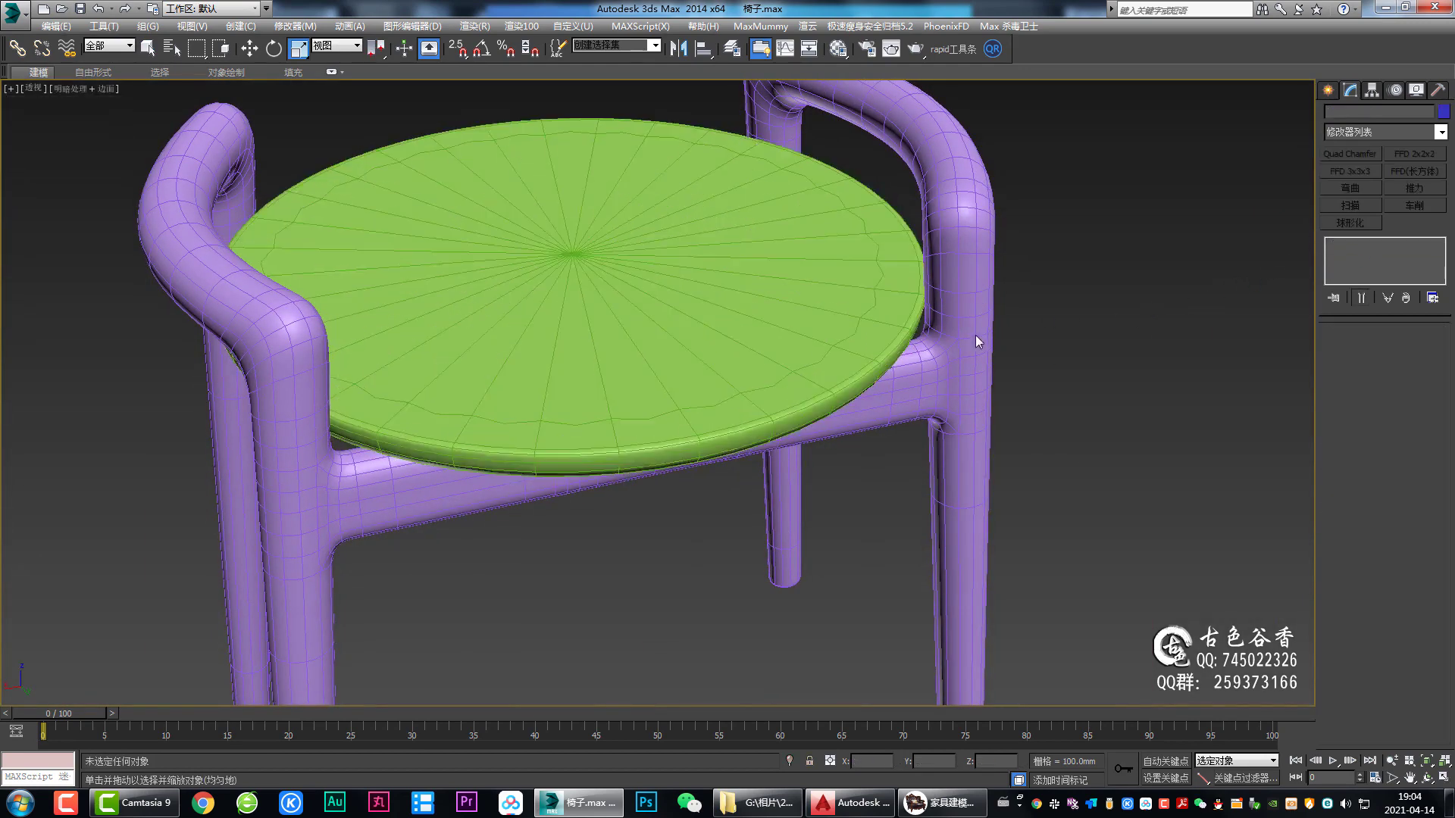
mouse_move(975, 335)
middle_mouse_down("alt")
mouse_move(998, 305)
mouse_move(957, 334)
mouse_move(865, 349)
mouse_move(860, 324)
mouse_move(920, 306)
mouse_move(789, 289)
mouse_move(788, 262)
mouse_move(803, 262)
mouse_move(793, 312)
mouse_move(780, 313)
mouse_move(797, 297)
mouse_move(757, 294)
middle_mouse_up("alt")
scroll(793, 319, "down", 3)
Step: Hide edged faces with F4 and zoom in on the shaded chair
key("F4")
scroll(742, 306, "down", 2)
scroll(771, 310, "down", 2)
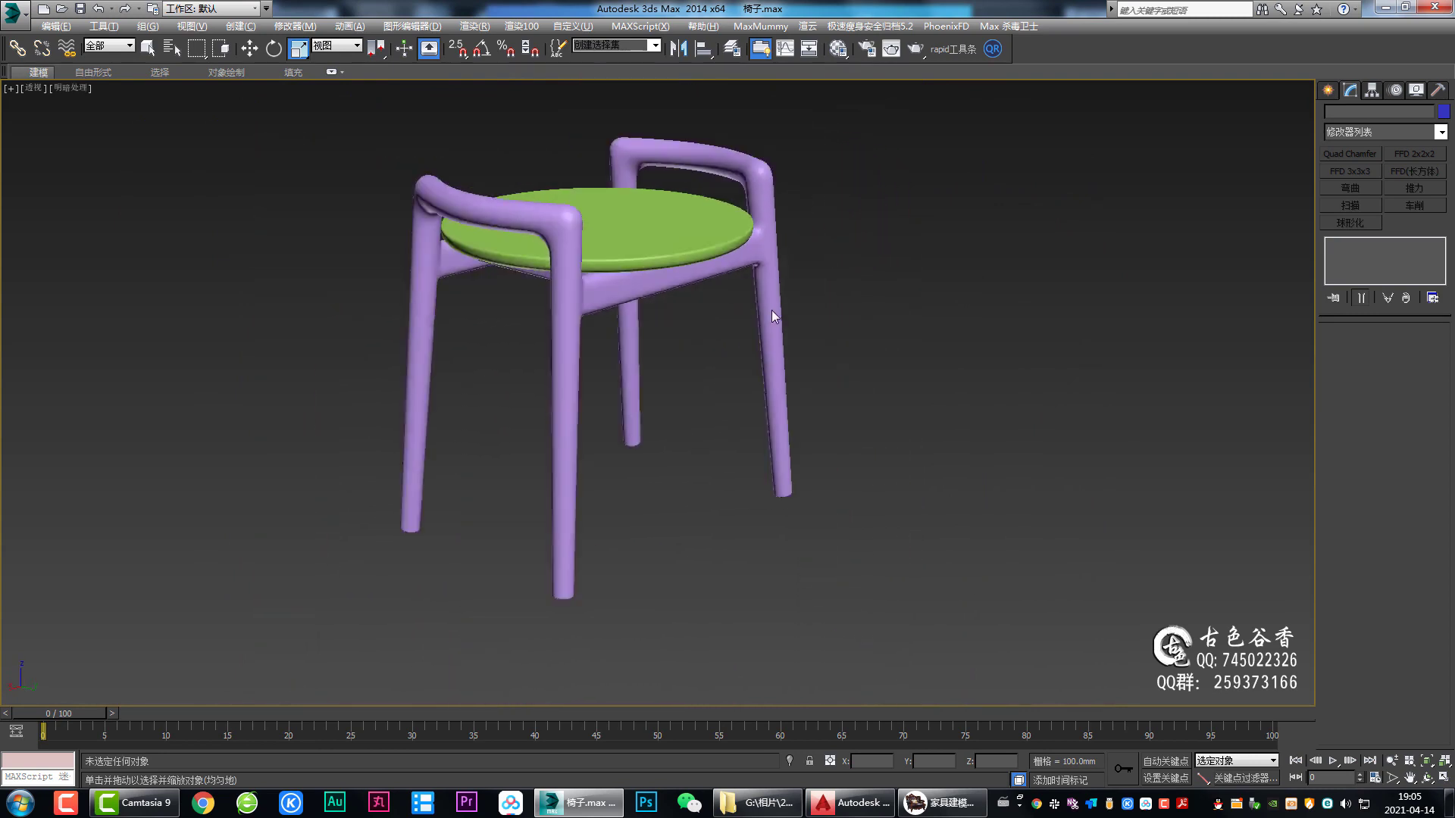
scroll(711, 312, "down", 1)
scroll(674, 338, "up", 2)
middle_click_drag(675, 338, 668, 360, "alt")
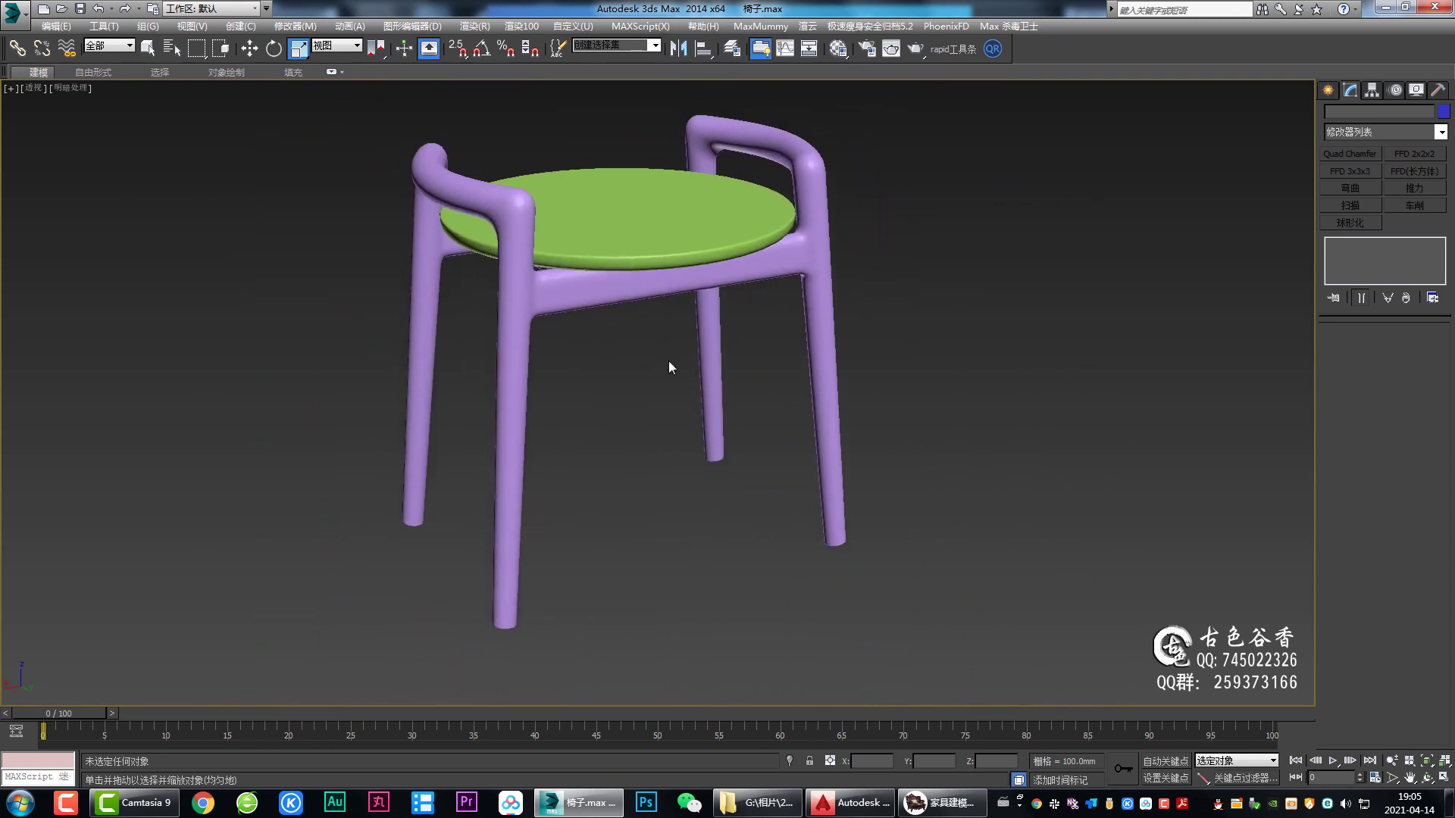
scroll(616, 187, "up", 2)
mouse_move(607, 183)
middle_mouse_down("ctrl+alt")
mouse_move(649, 275)
mouse_move(493, 136)
middle_mouse_up("ctrl+alt")
Step: Box-select both the seat and the chair frame
left_click(332, 72)
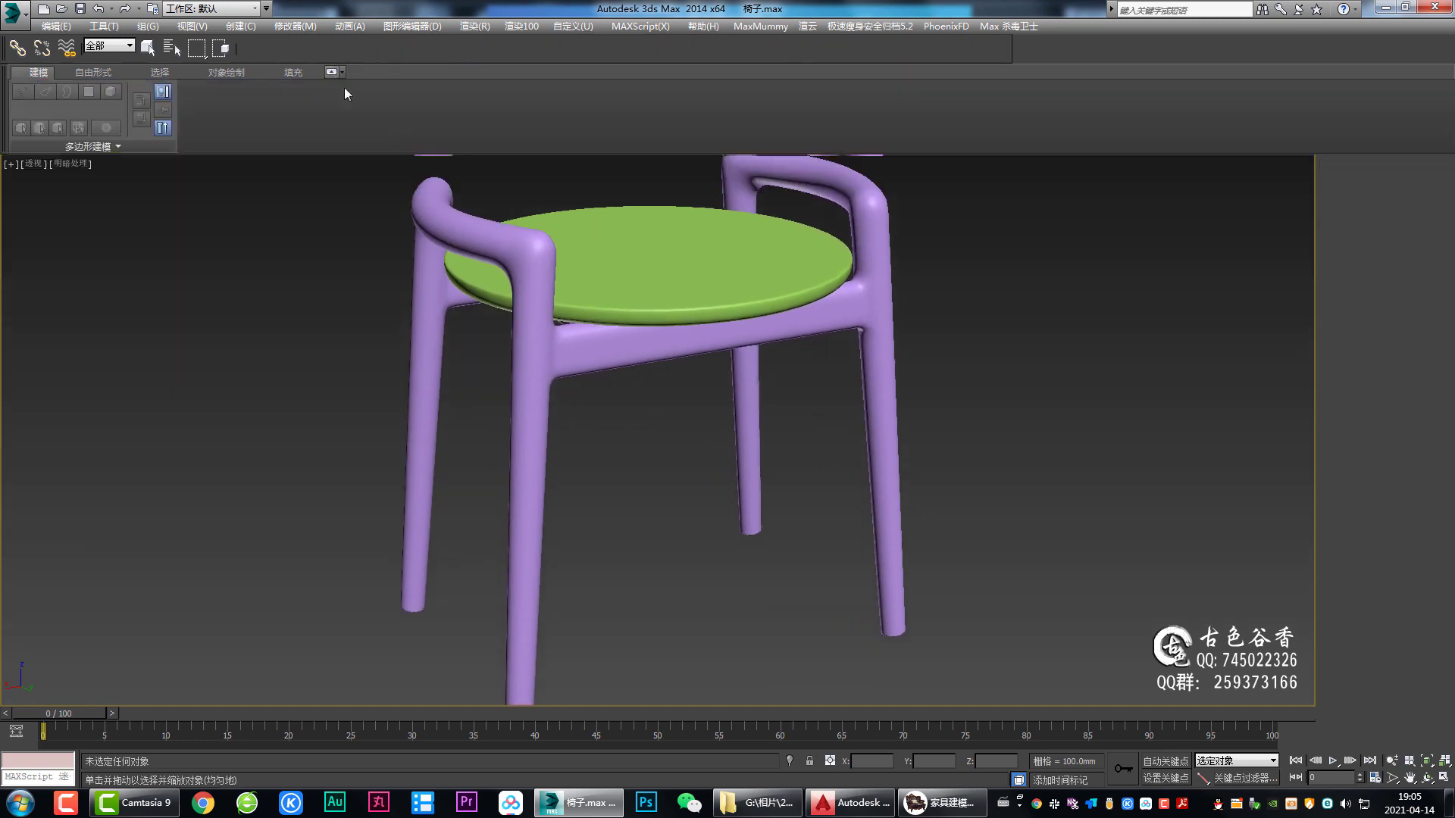
left_click(331, 72)
scroll(624, 231, "down", 5)
left_click_drag(351, 120, 876, 525)
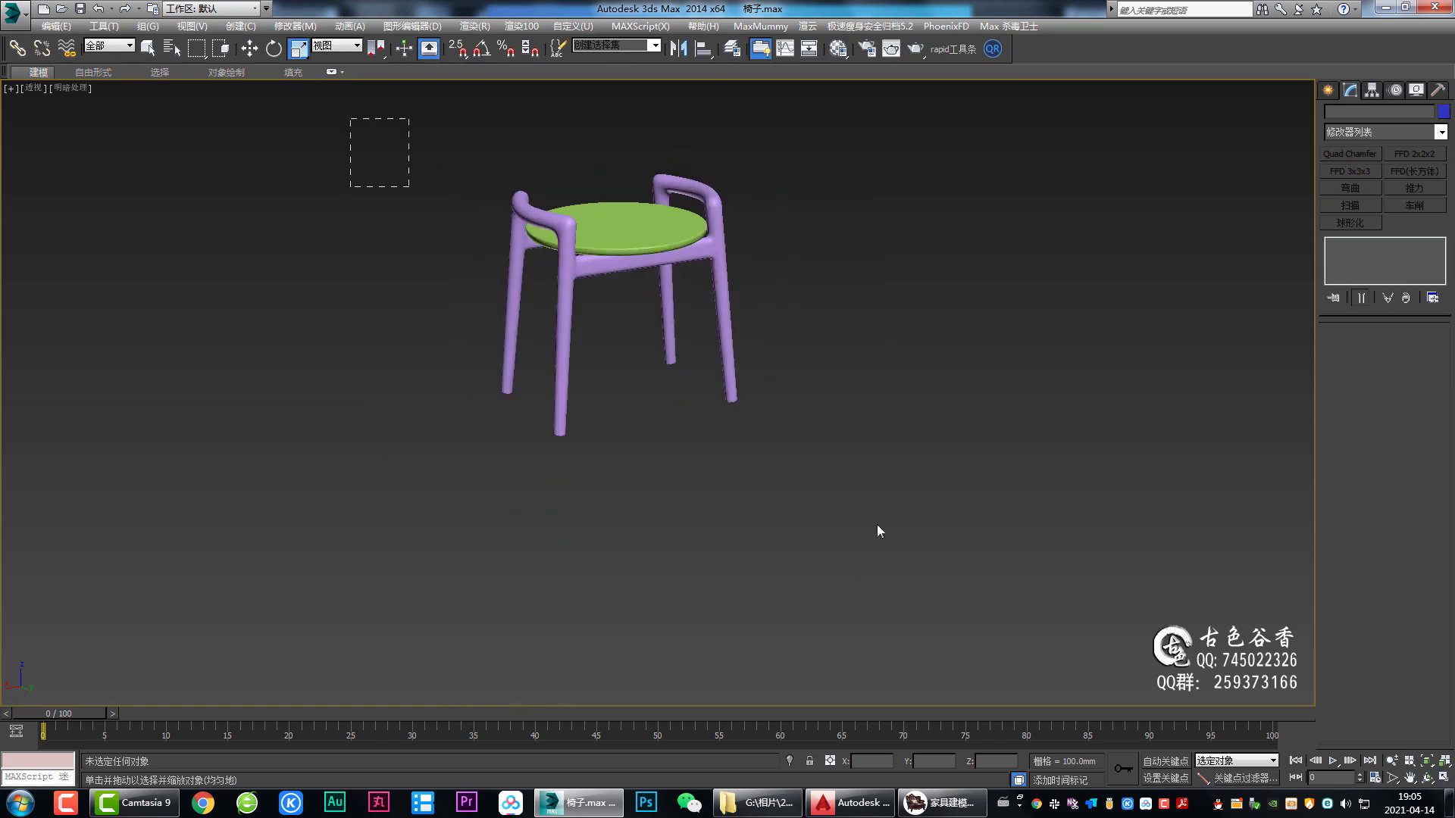
scroll(576, 230, "up", 3)
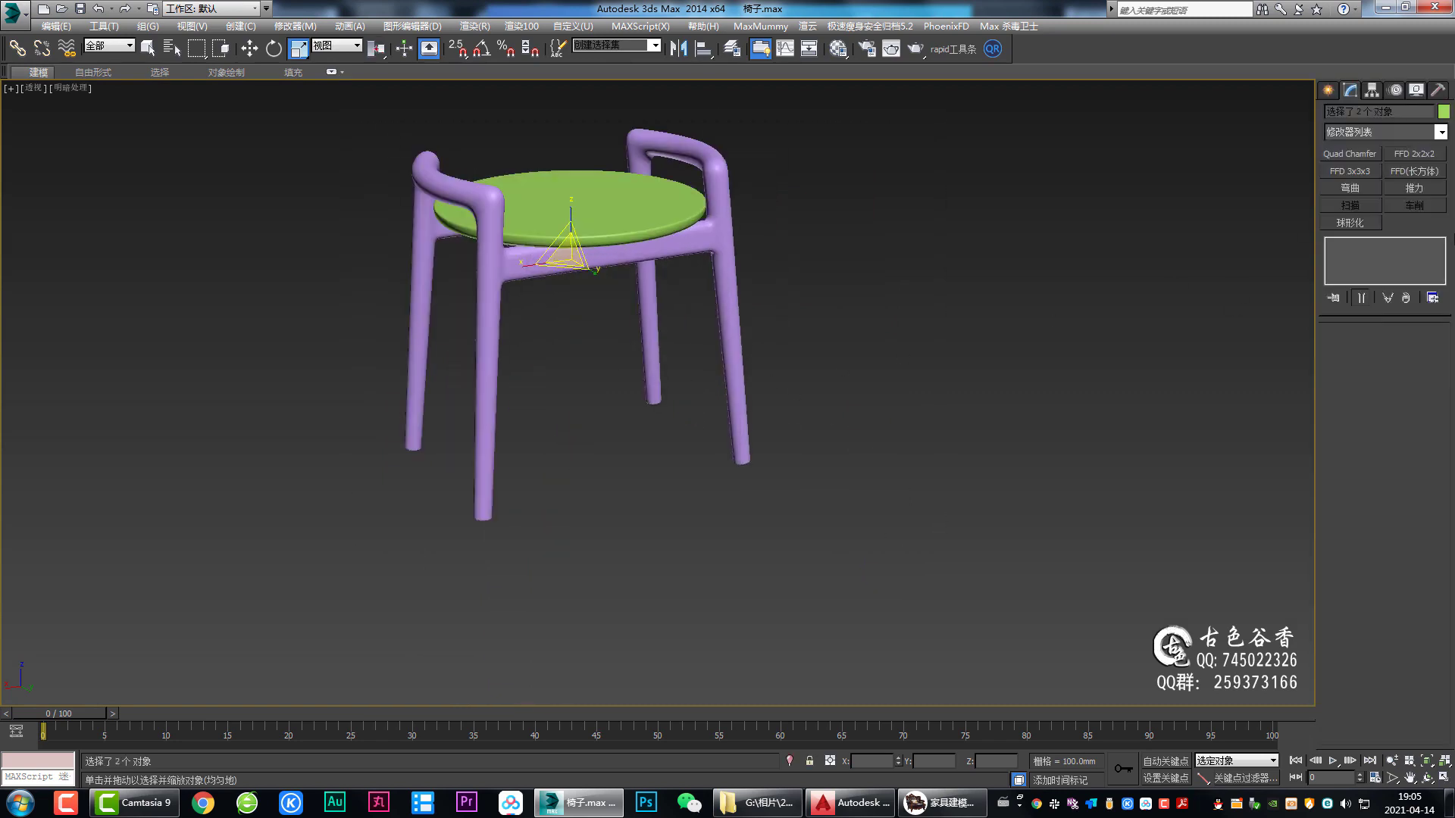
Step: Set the selected seat and frame's object colour to dark blue, then deselect
left_click(1444, 111)
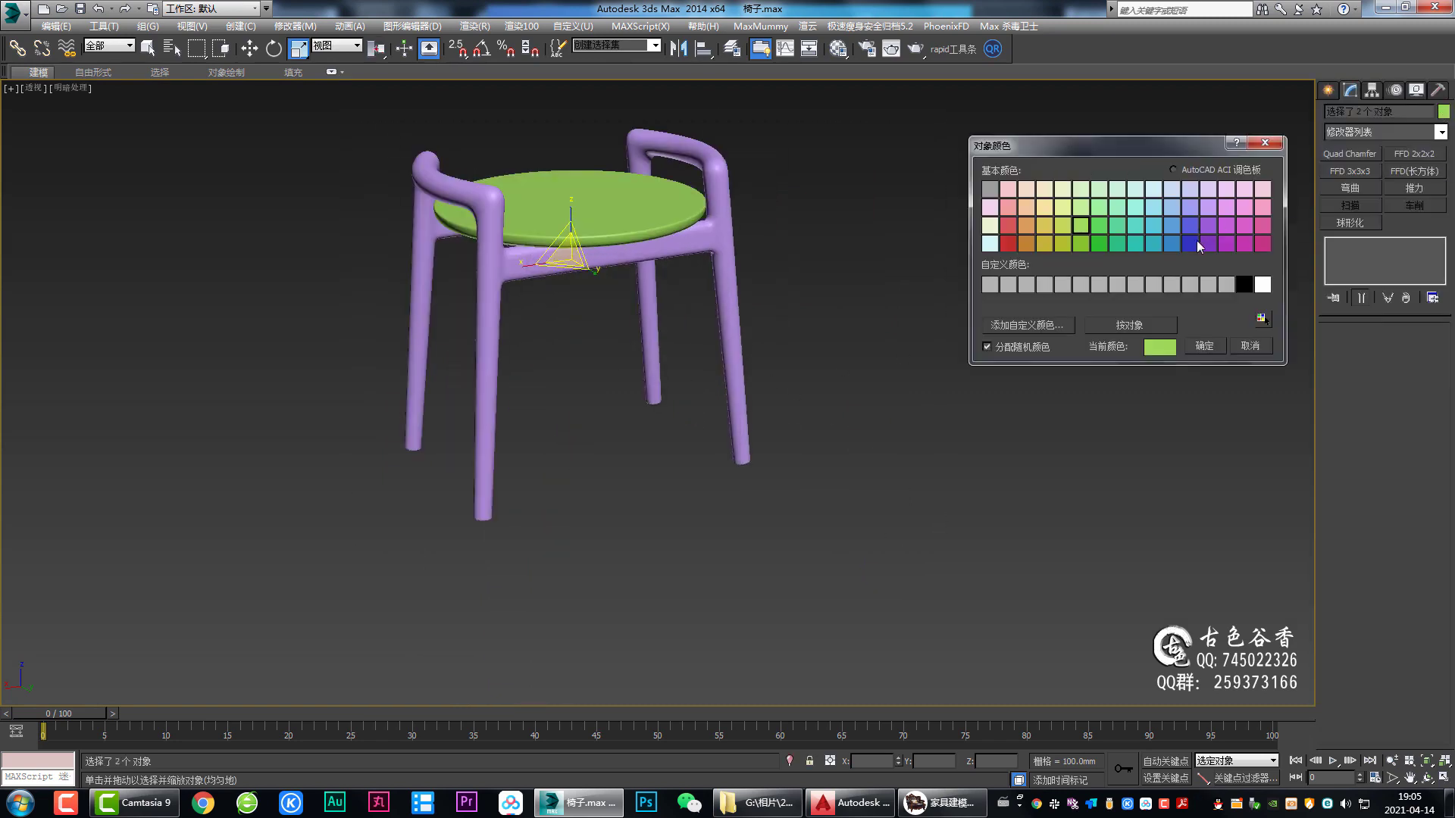
left_click(1198, 239)
left_click(1204, 345)
scroll(712, 354, "up", 3)
scroll(683, 357, "up", 2)
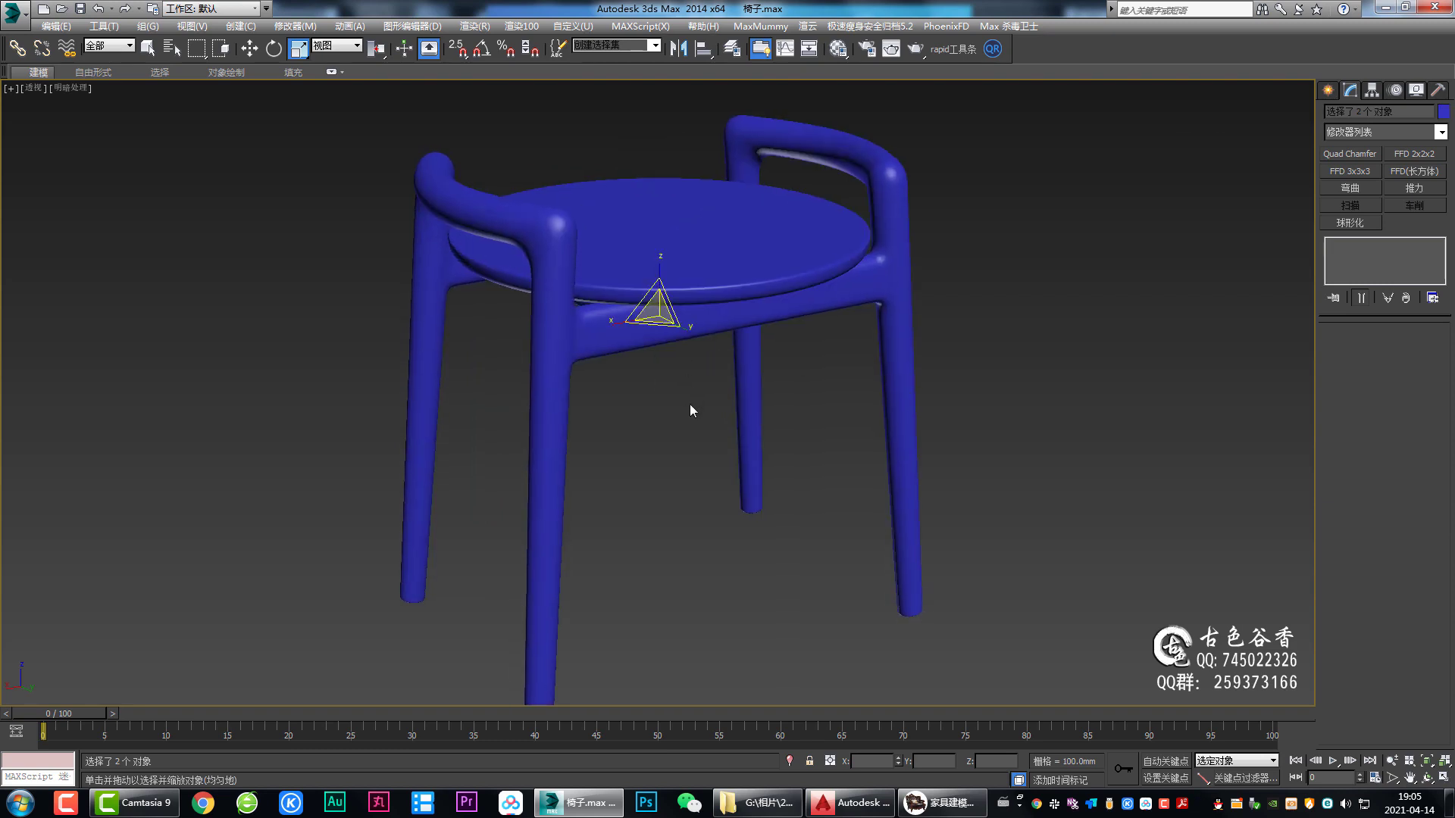
left_click(689, 406)
mouse_move(706, 403)
middle_mouse_down()
mouse_move(692, 383)
mouse_move(661, 411)
mouse_move(743, 402)
mouse_move(606, 405)
middle_mouse_up()
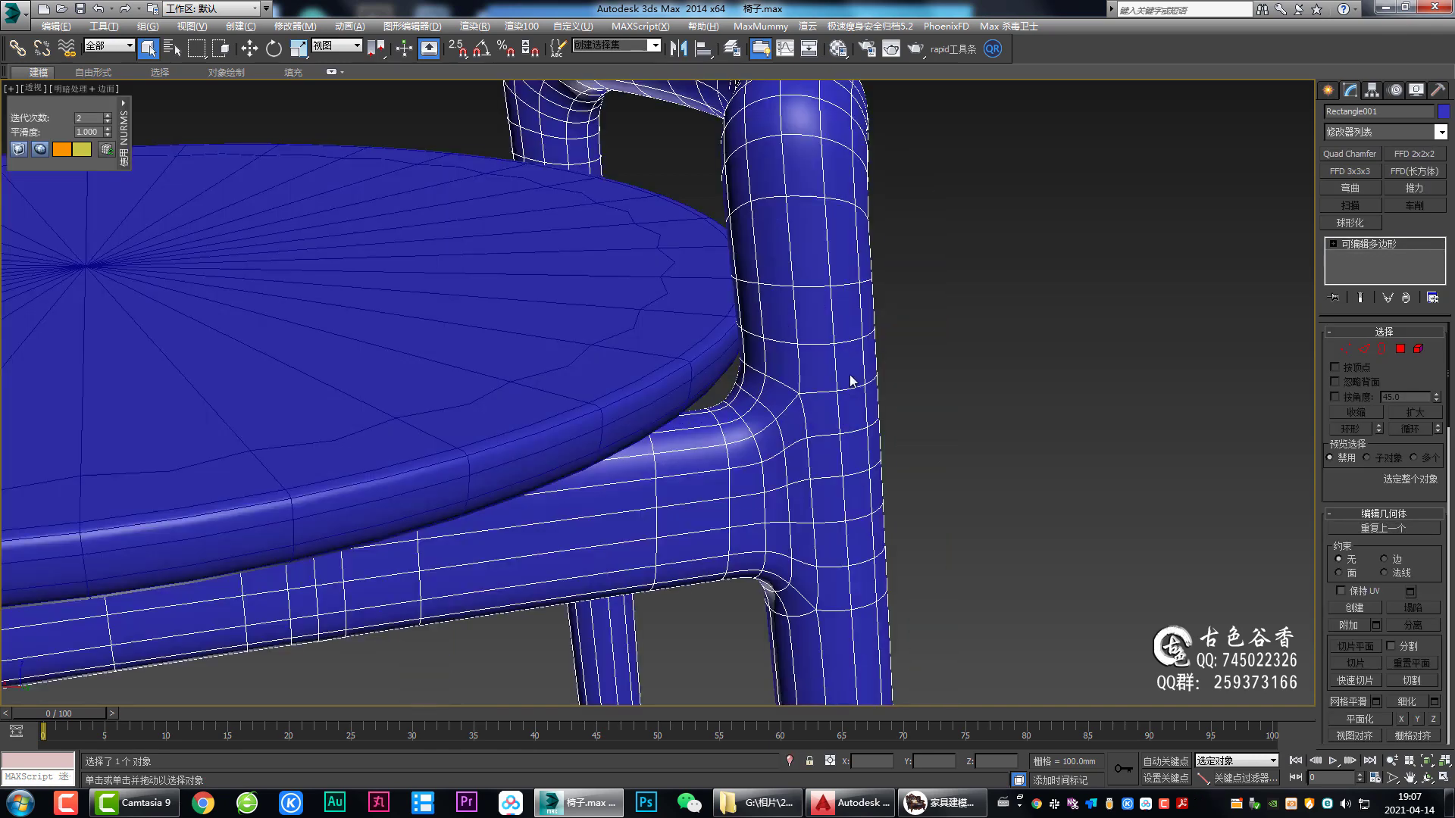
left_click(1049, 419)
scroll(866, 425, "down", 5)
mouse_move(866, 425)
middle_mouse_down("alt")
mouse_move(919, 348)
mouse_move(888, 340)
middle_mouse_up("alt")
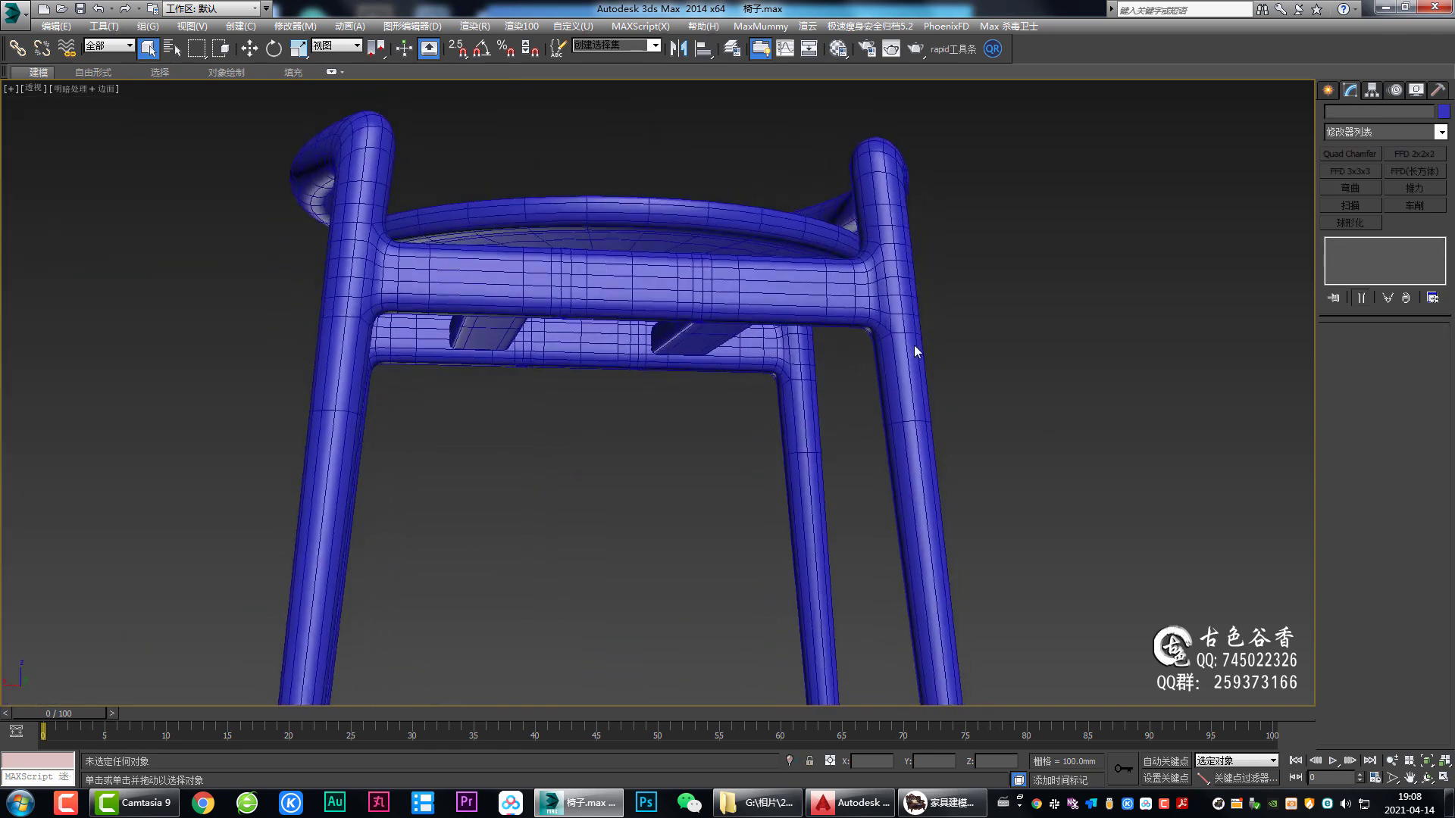
scroll(888, 334, "up", 4)
left_click(886, 333)
scroll(883, 330, "down", 4)
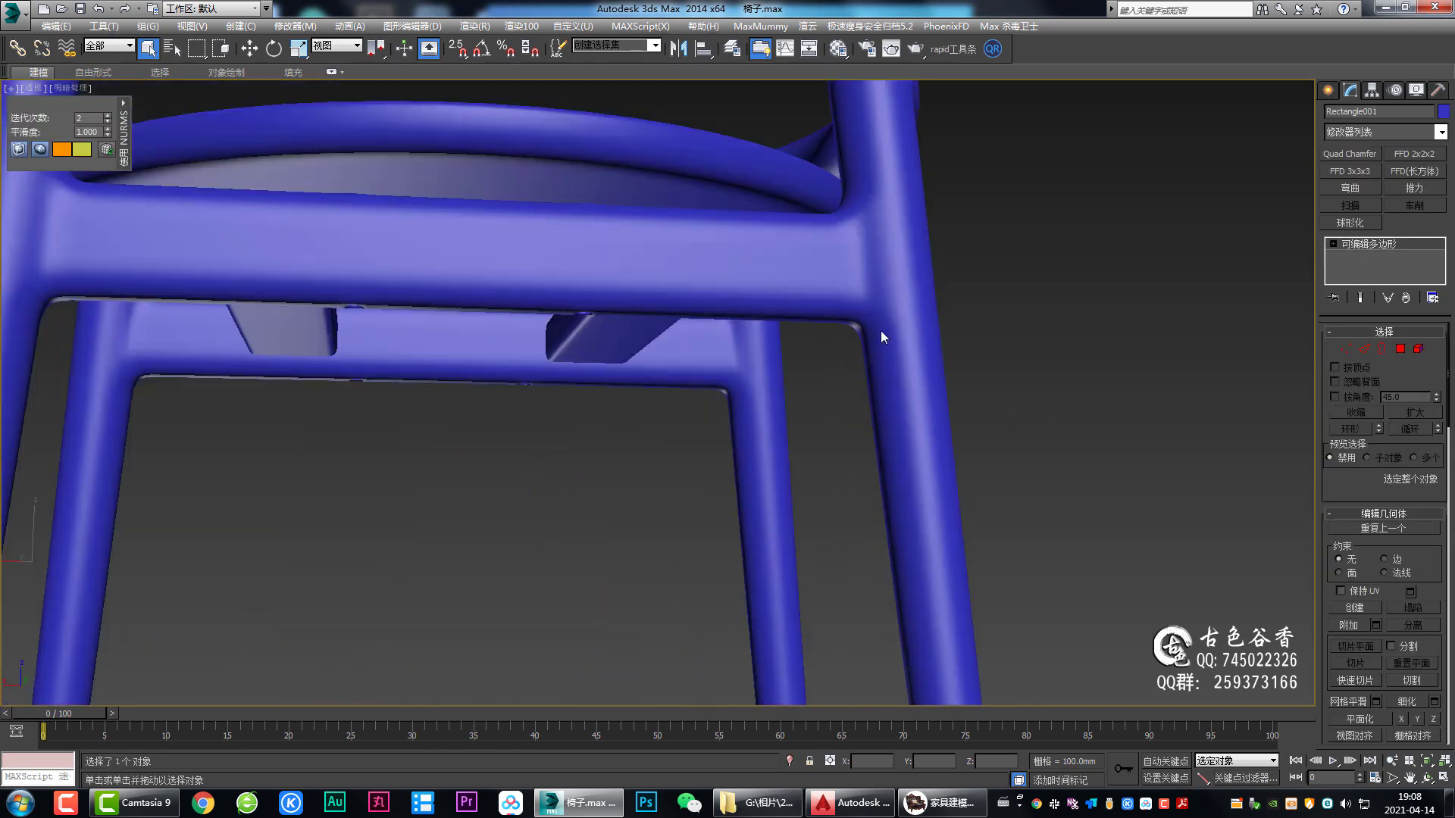
scroll(881, 334, "up", 2)
scroll(881, 335, "up", 2)
middle_click_drag(920, 338, 948, 400, "alt")
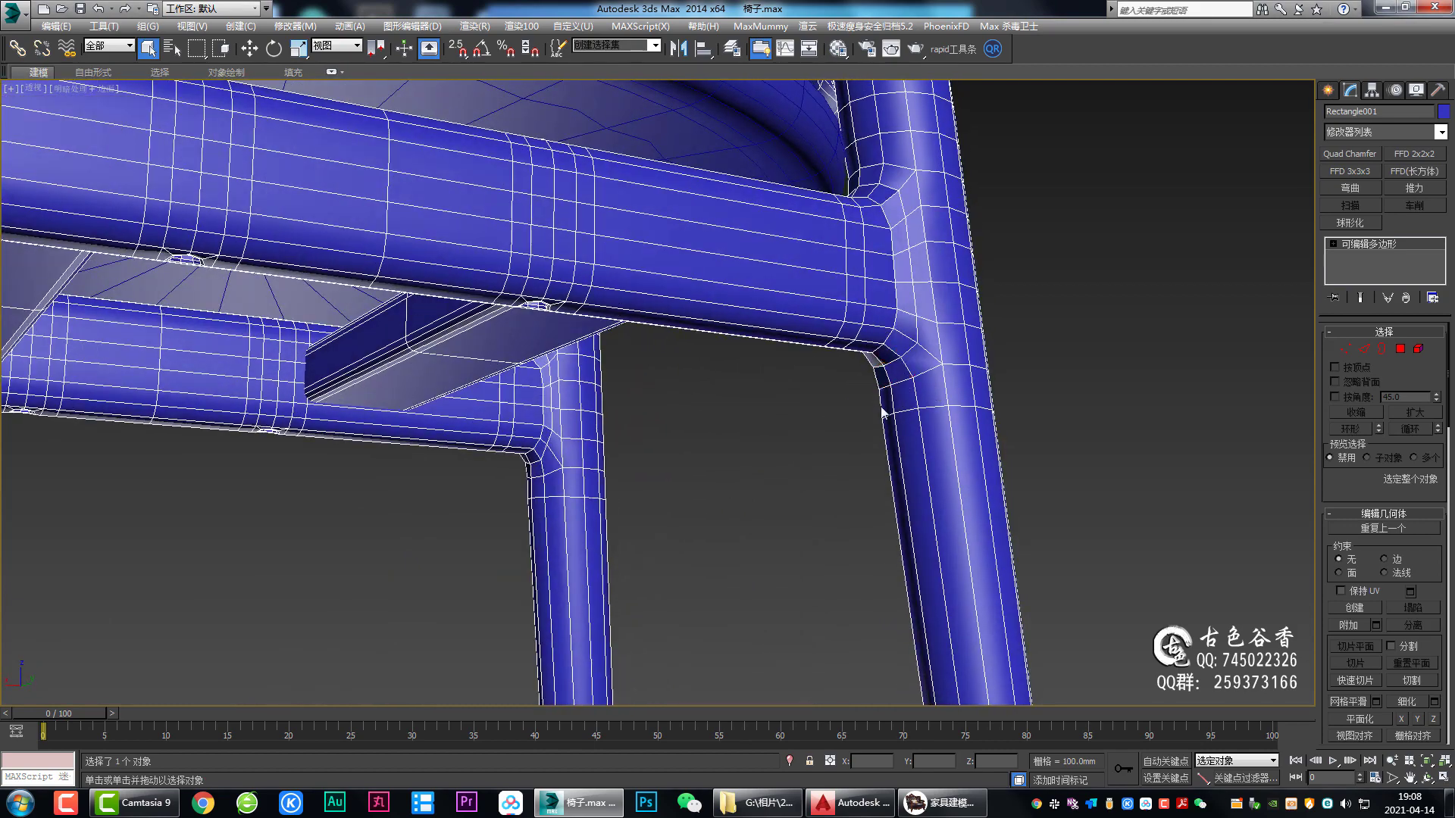
middle_click_drag(883, 412, 932, 363, "alt")
scroll(820, 446, "up", 4)
scroll(723, 385, "down", 3)
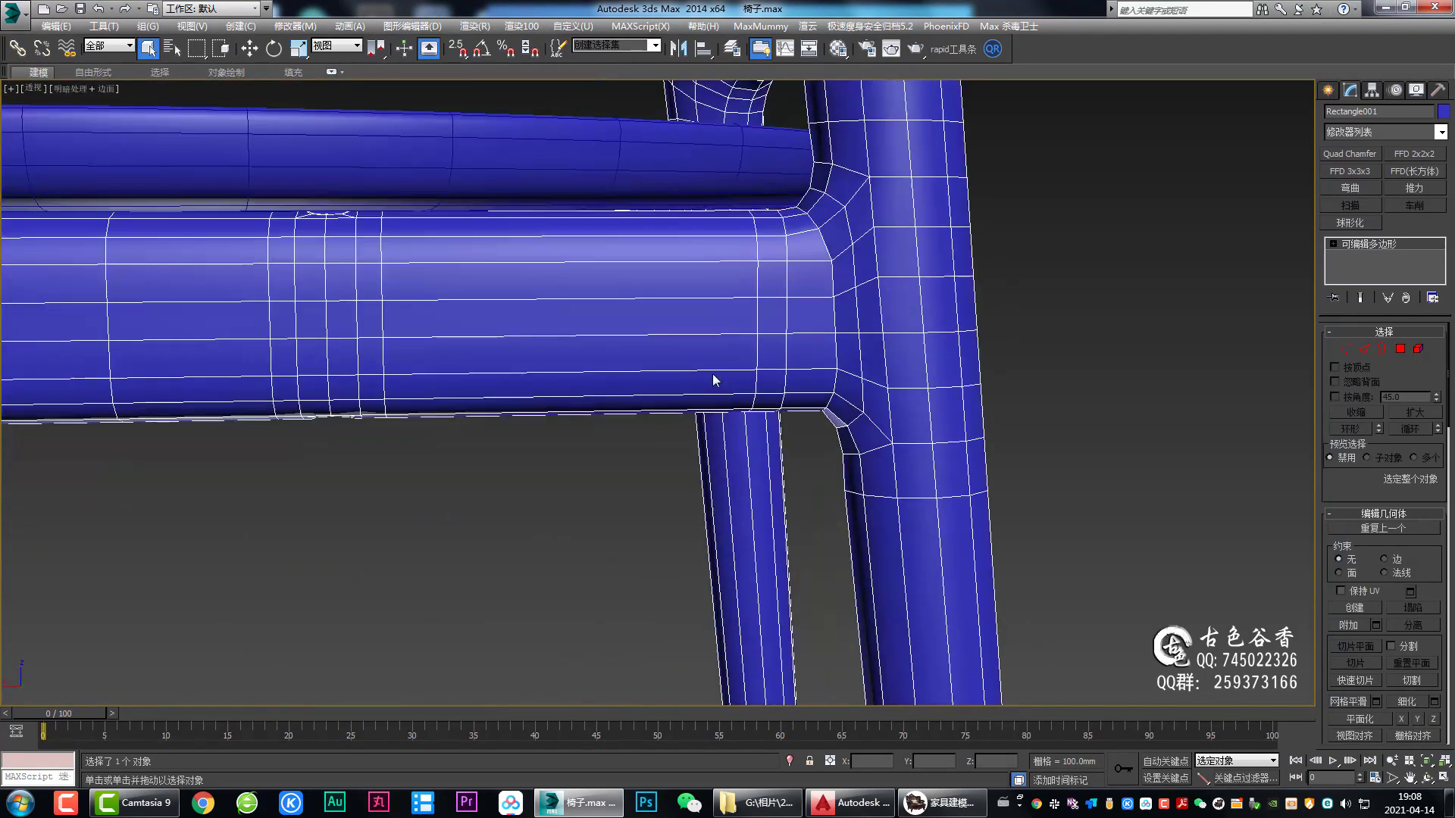
middle_click_drag(838, 363, 850, 367, "alt")
left_click(1066, 356)
scroll(1002, 361, "down", 3)
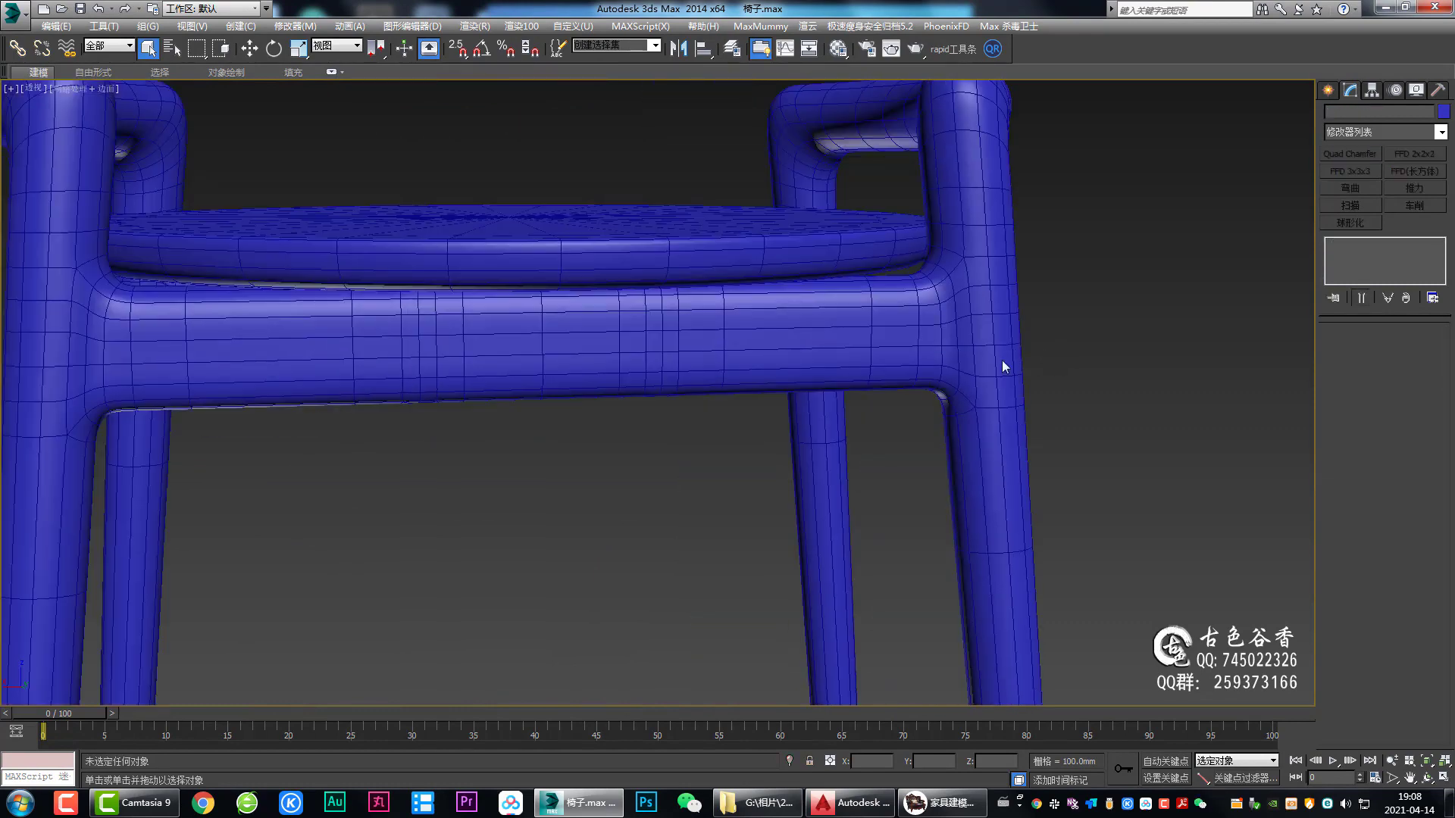
mouse_move(1002, 361)
middle_mouse_down("alt")
mouse_move(944, 368)
mouse_move(1038, 371)
mouse_move(733, 388)
mouse_move(839, 375)
mouse_move(771, 407)
mouse_move(795, 456)
mouse_move(817, 398)
mouse_move(876, 391)
mouse_move(761, 416)
mouse_move(707, 376)
middle_mouse_up("alt")
scroll(840, 374, "down", 3)
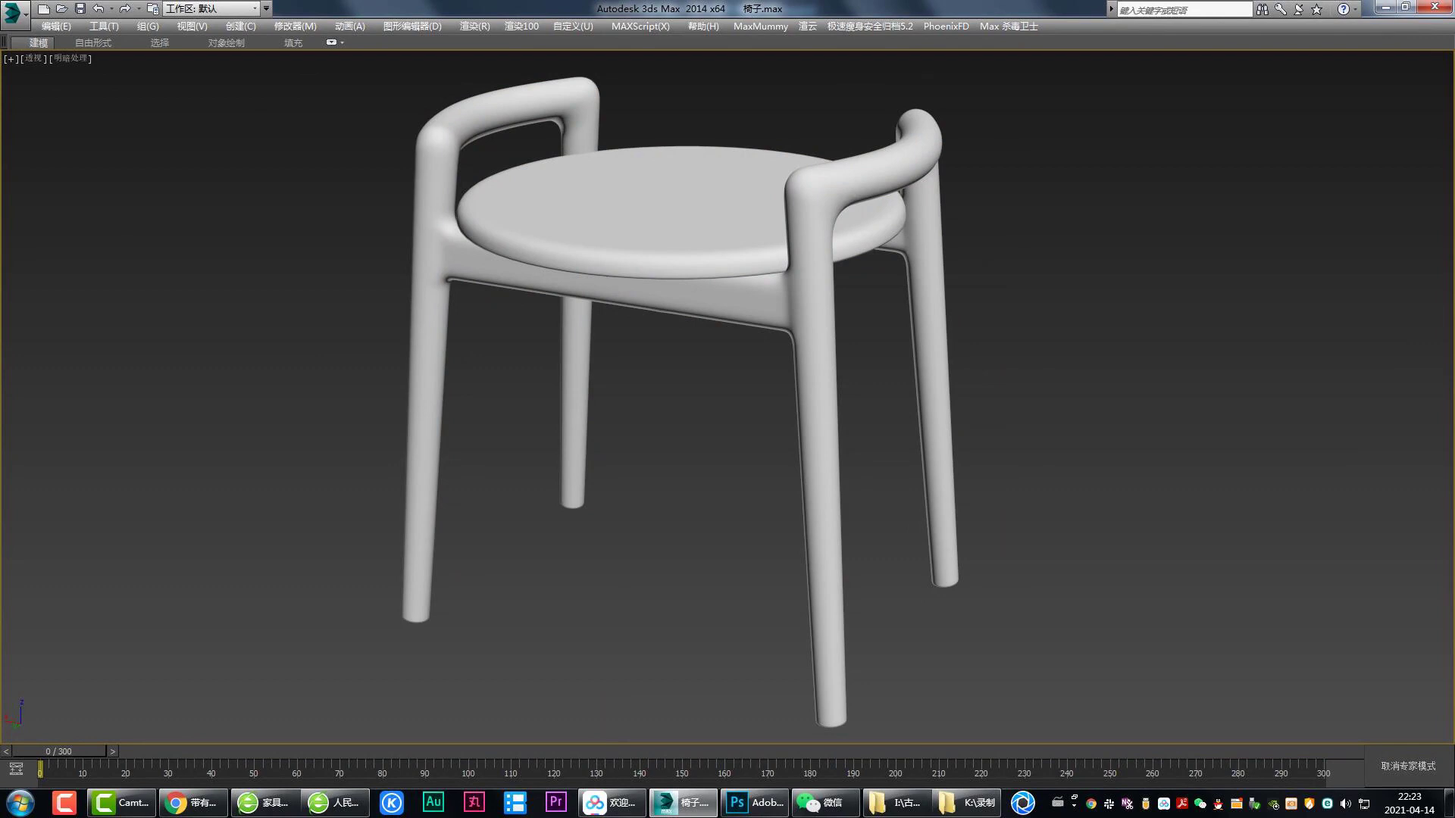
Step: Turn on Edged Faces with F4 to show the chair's polygon edges
key("F4")
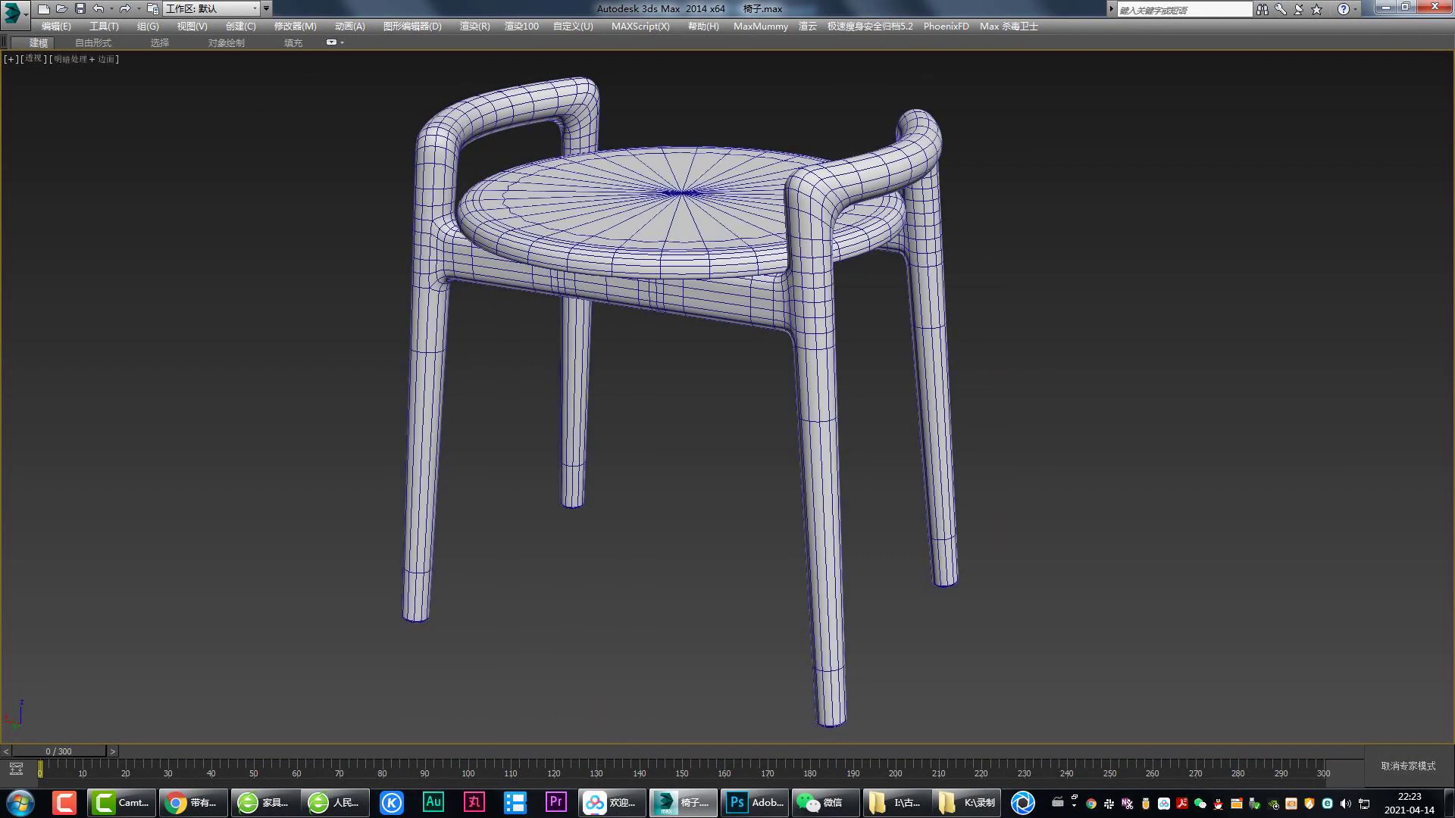